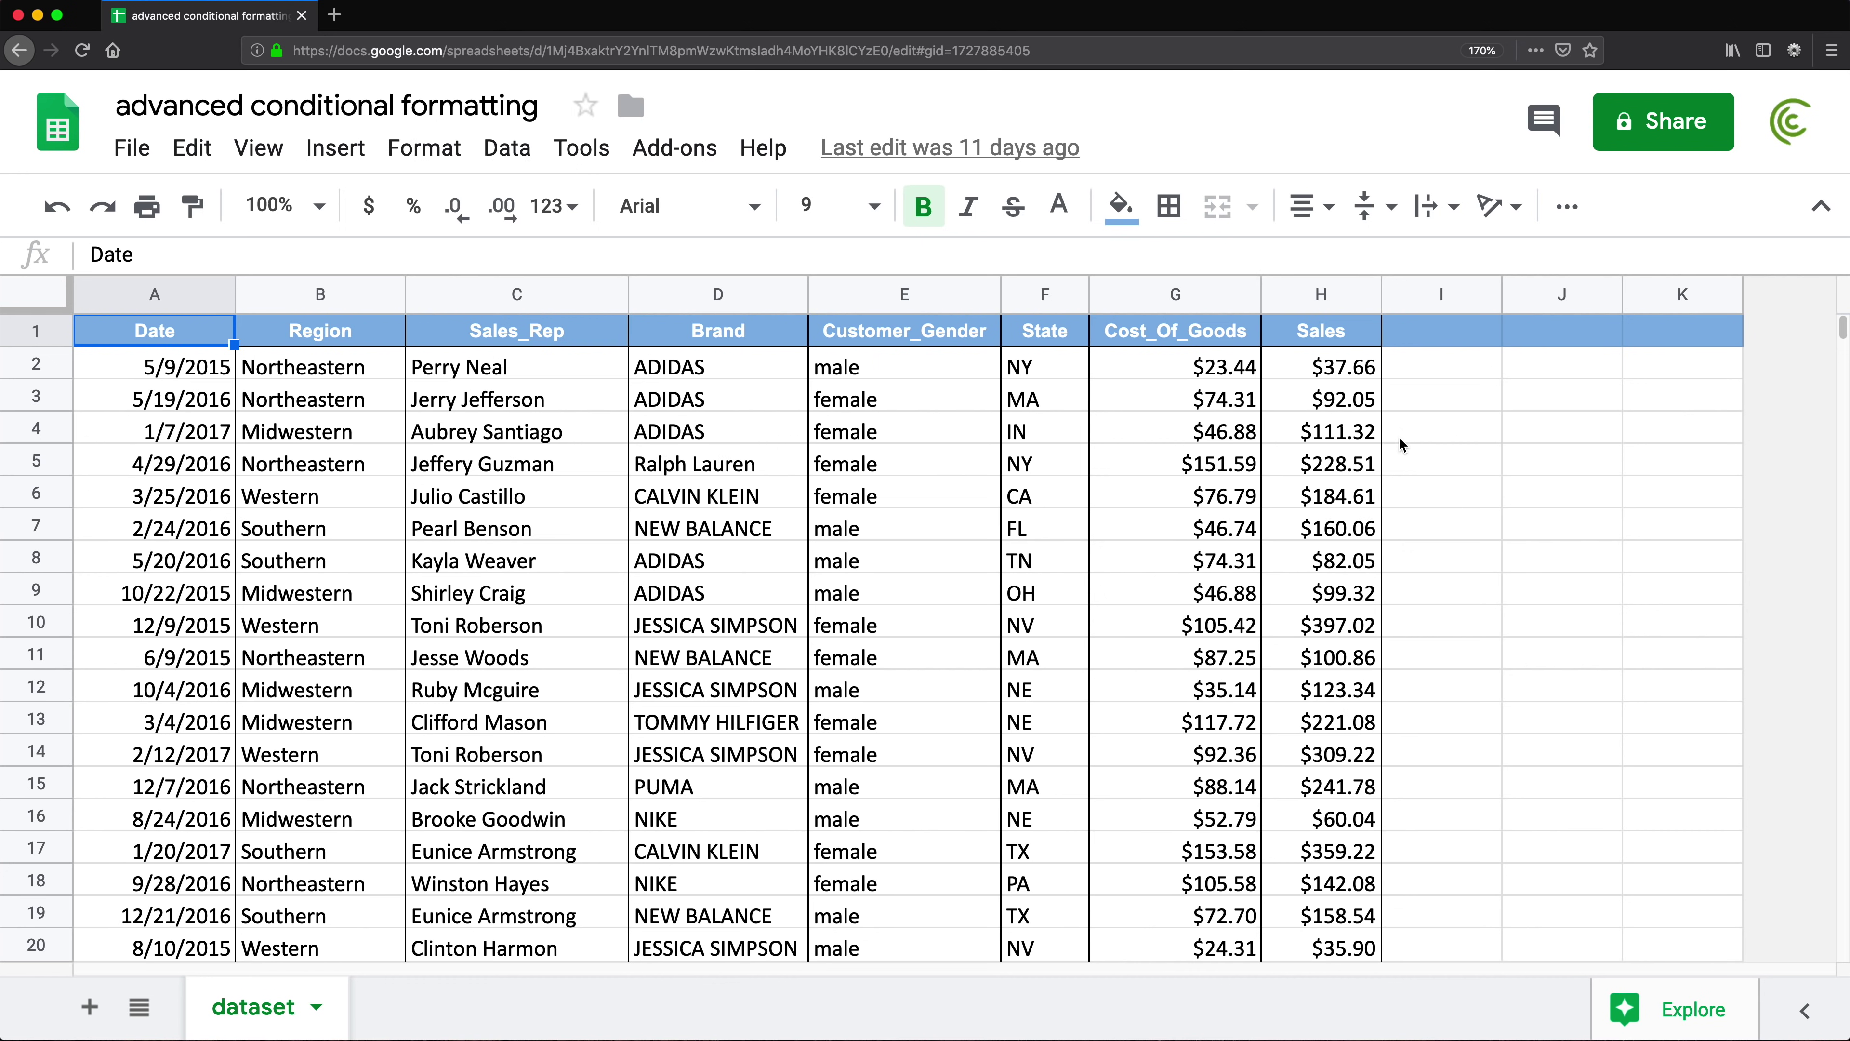
# - Enter the test formula =H2>120 in cell I2 and fill it down through I15
pyautogui.click(1412, 360)
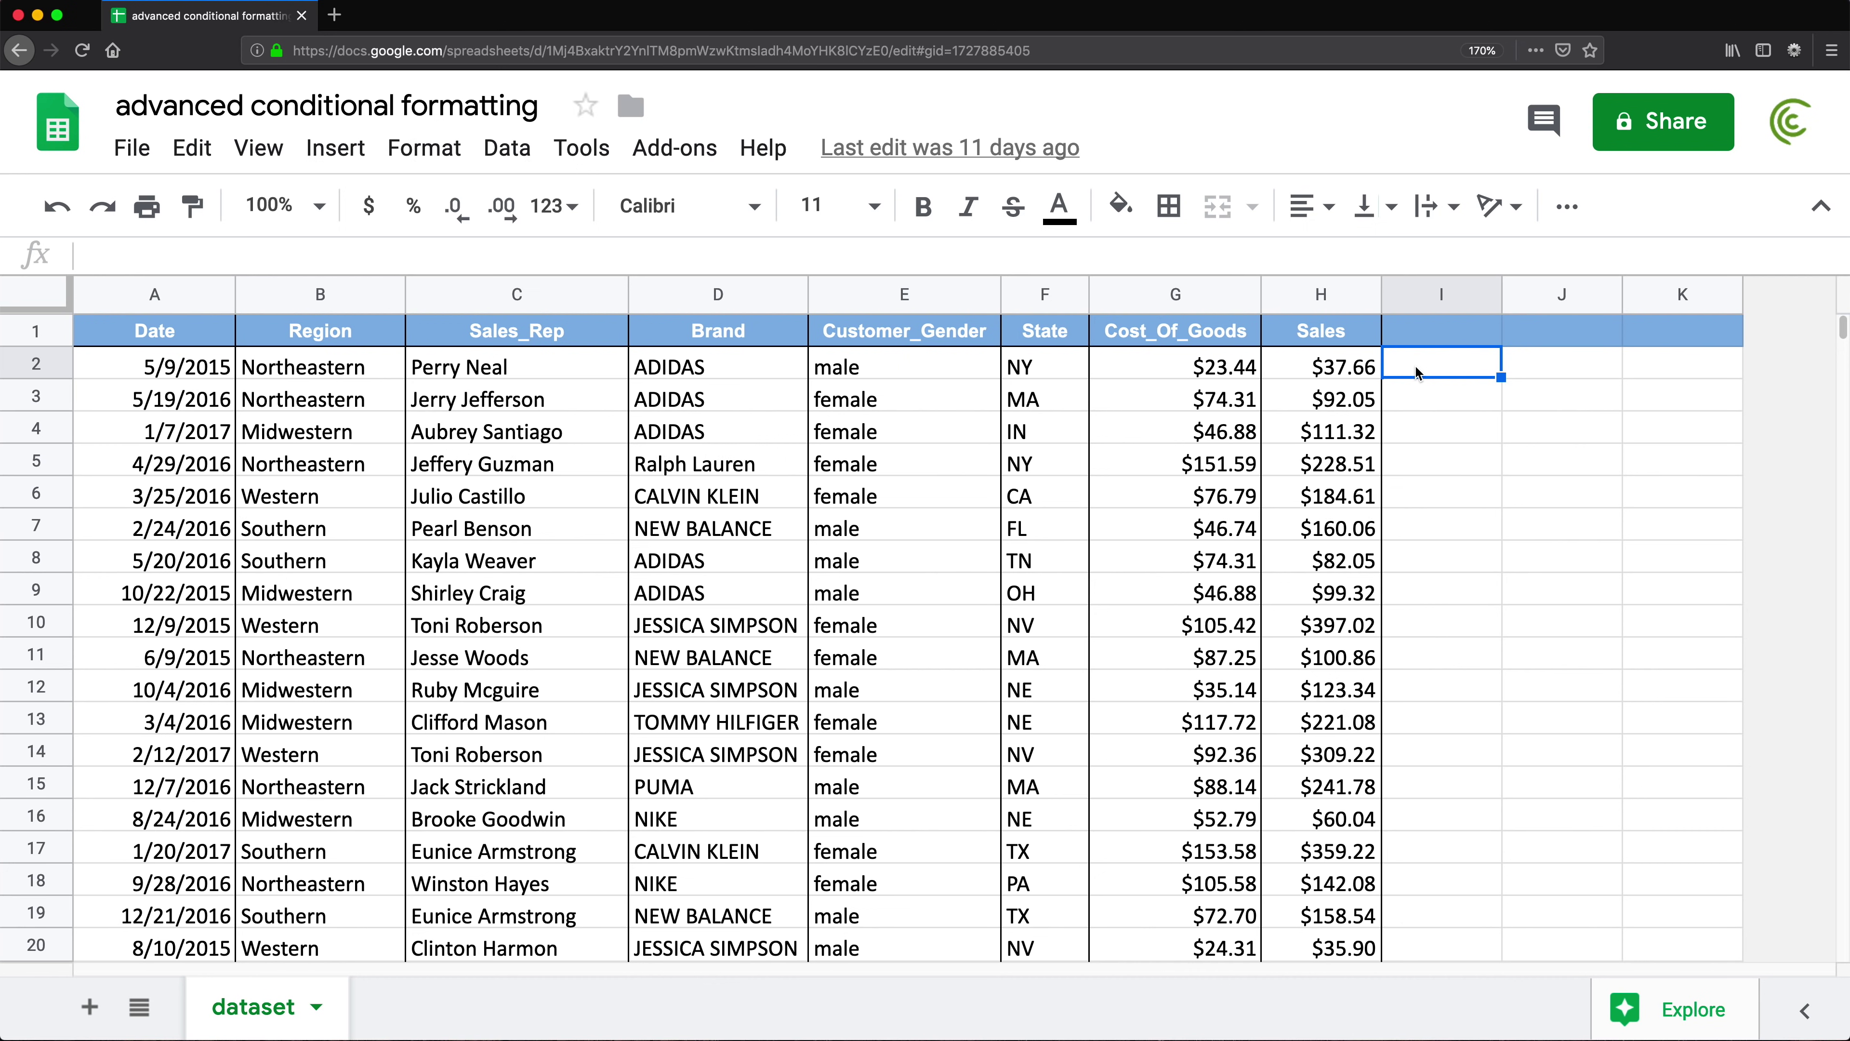
pyautogui.write('=')
pyautogui.click(1329, 371)
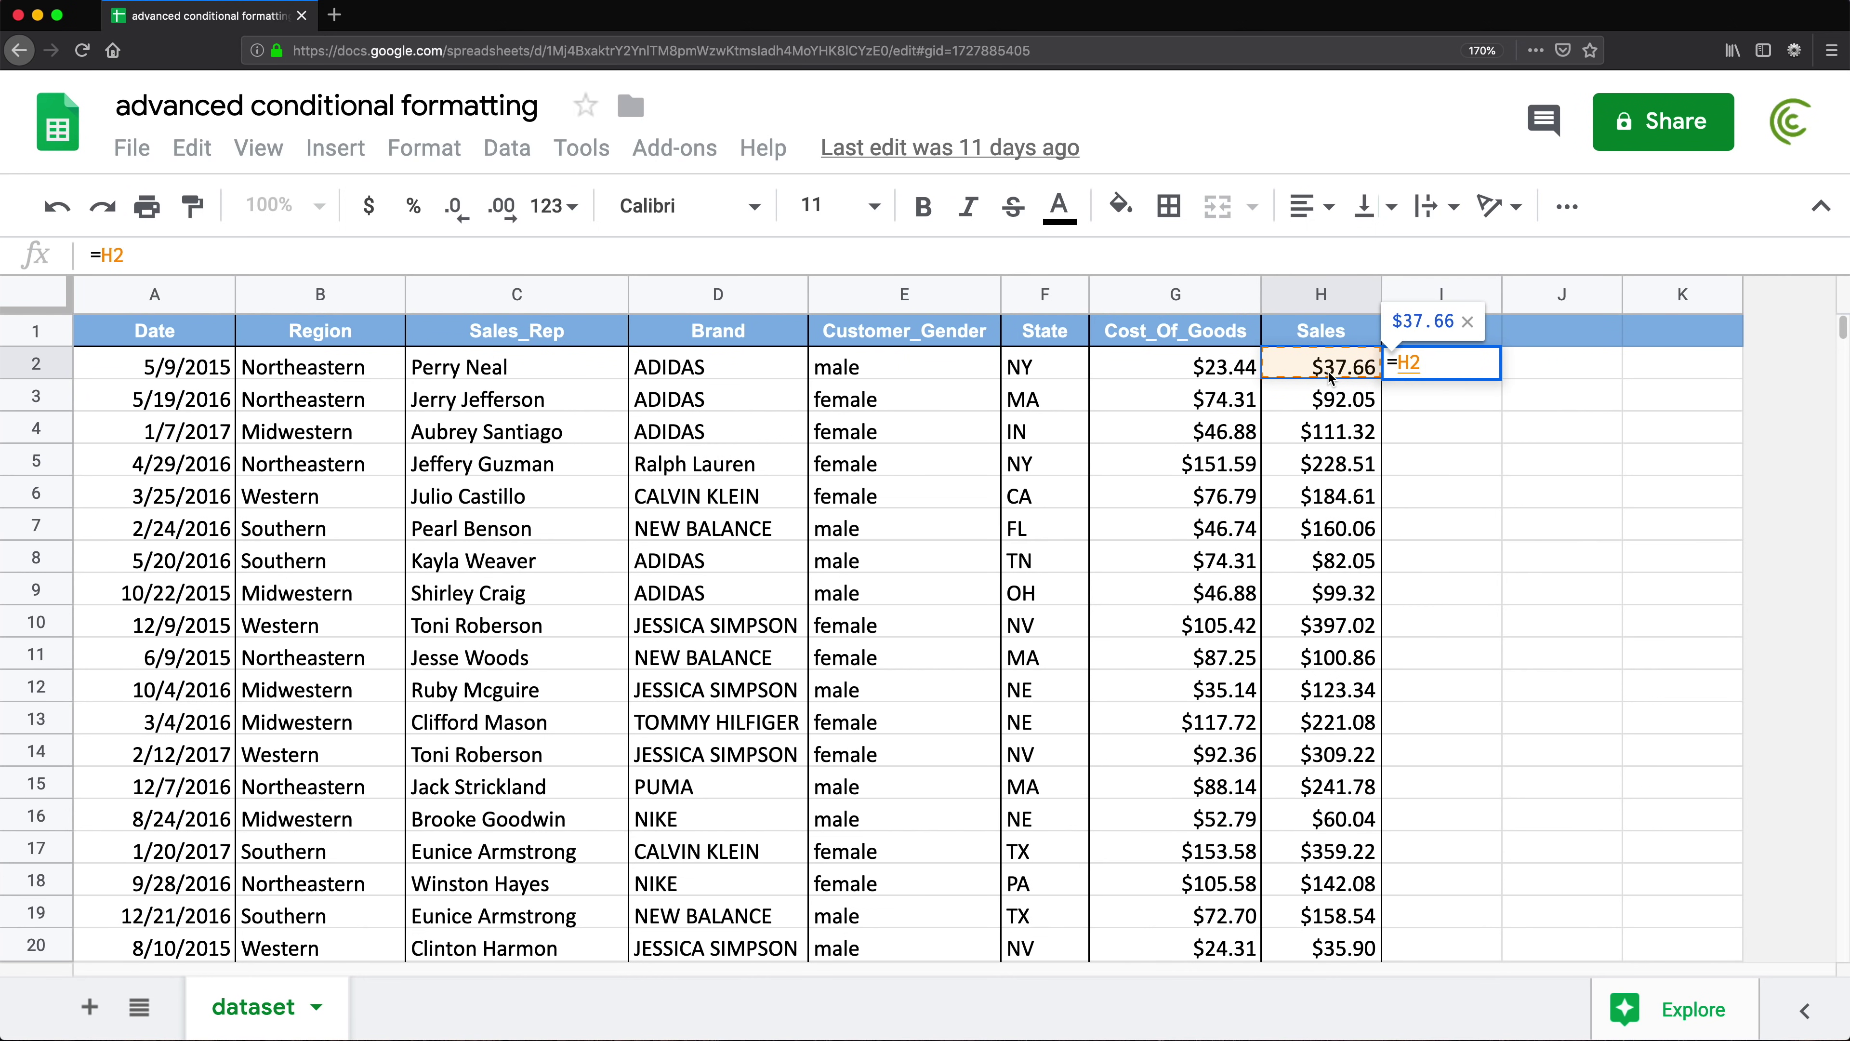
pyautogui.write('>')
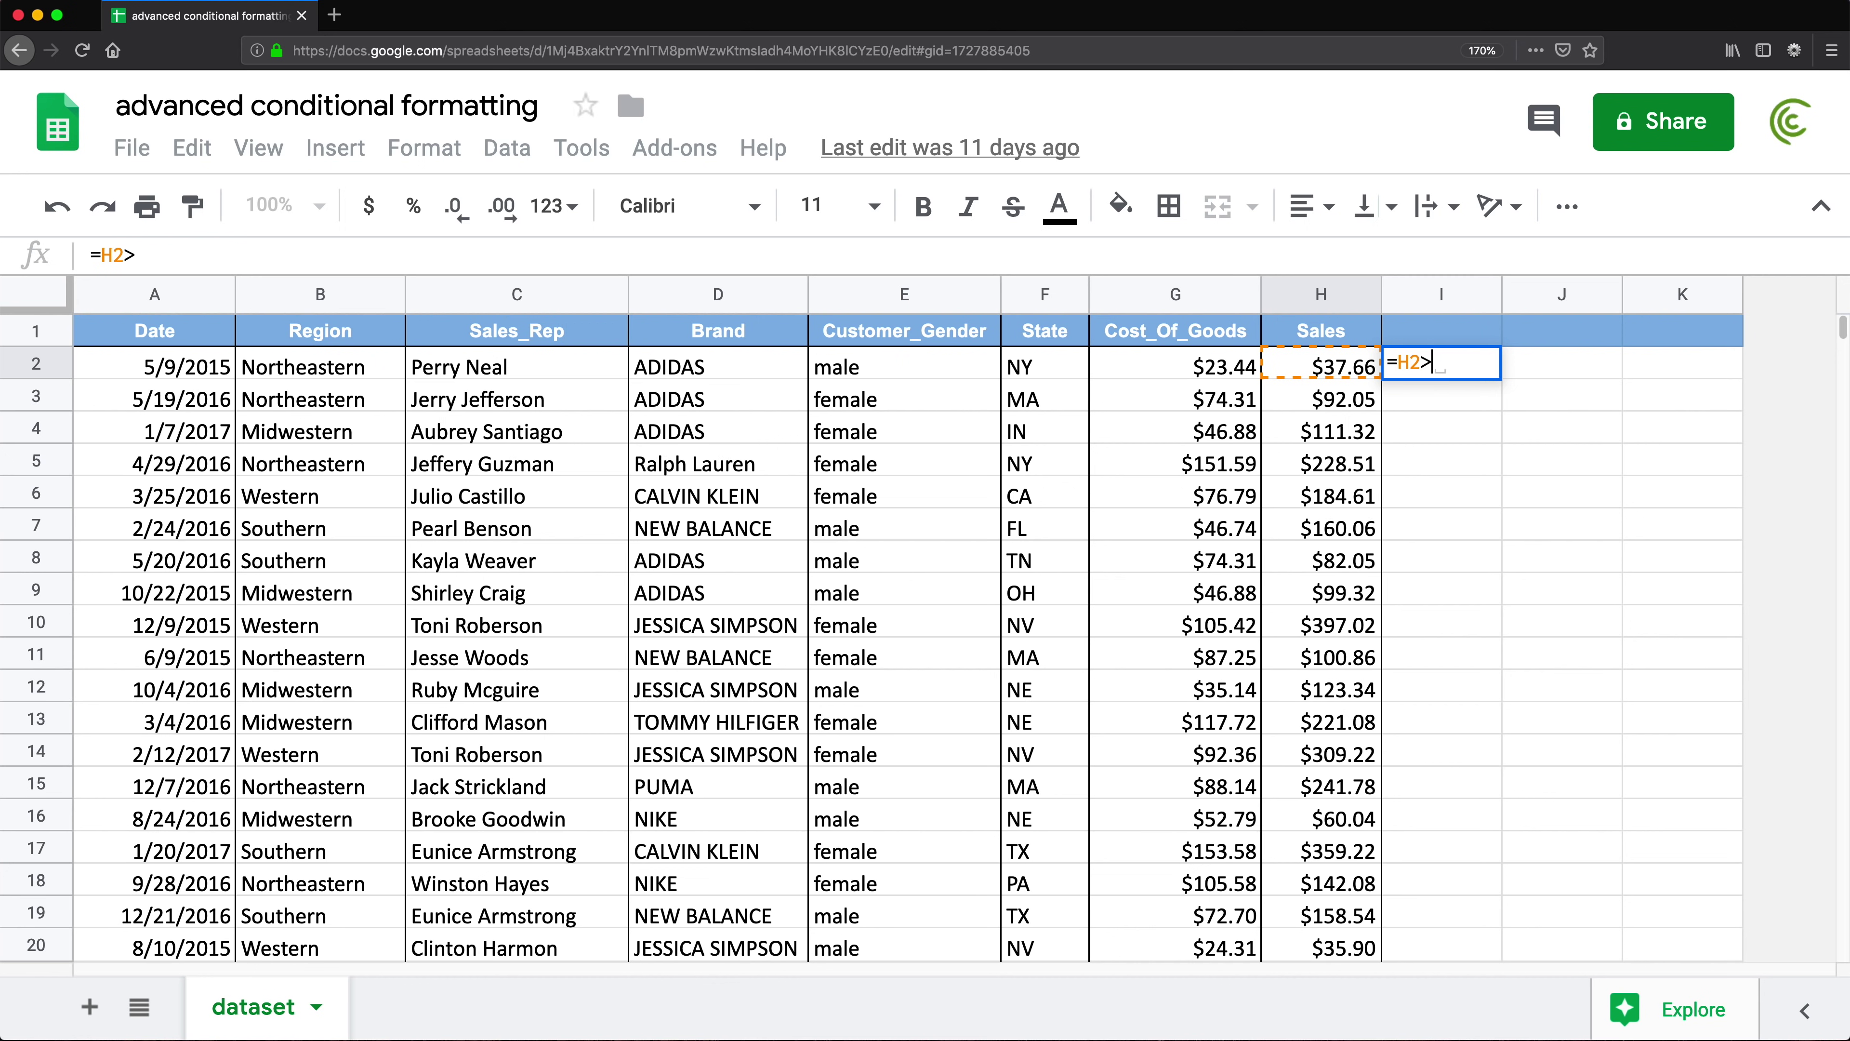
pyautogui.write('120')
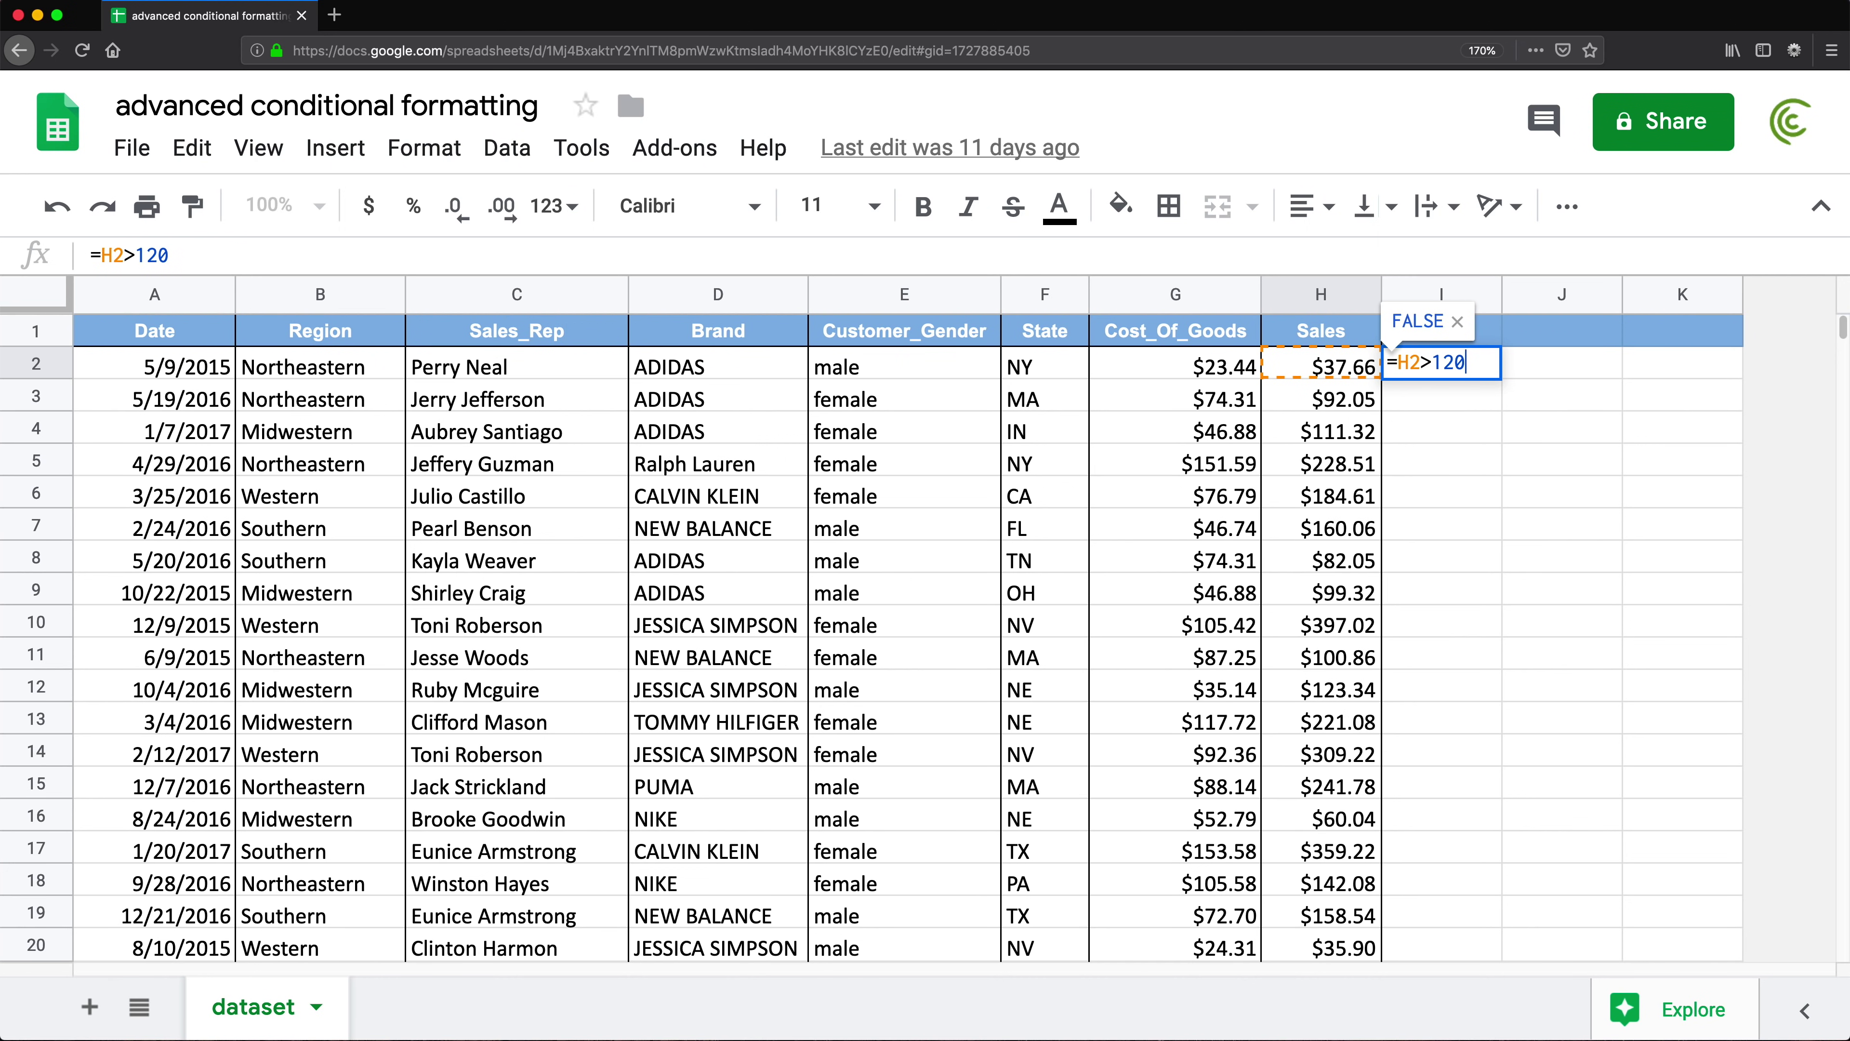
pyautogui.press('Return')
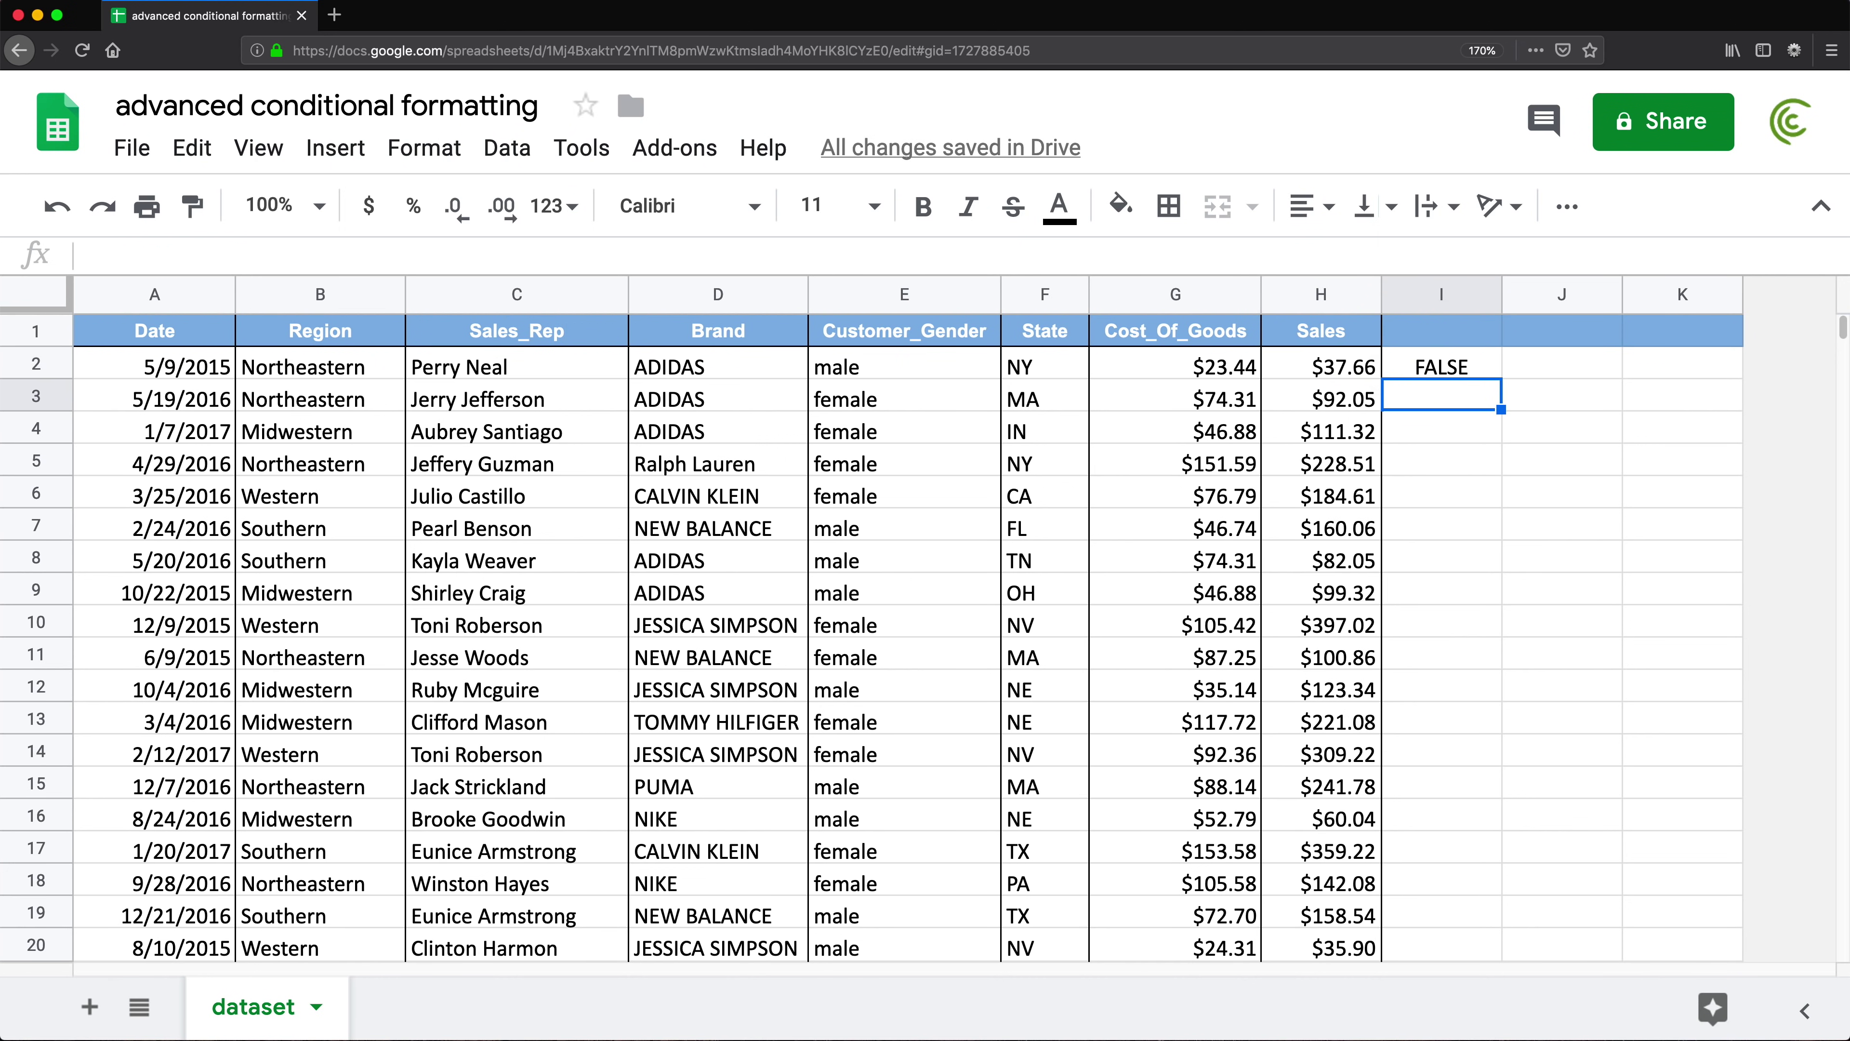
pyautogui.click(1449, 370)
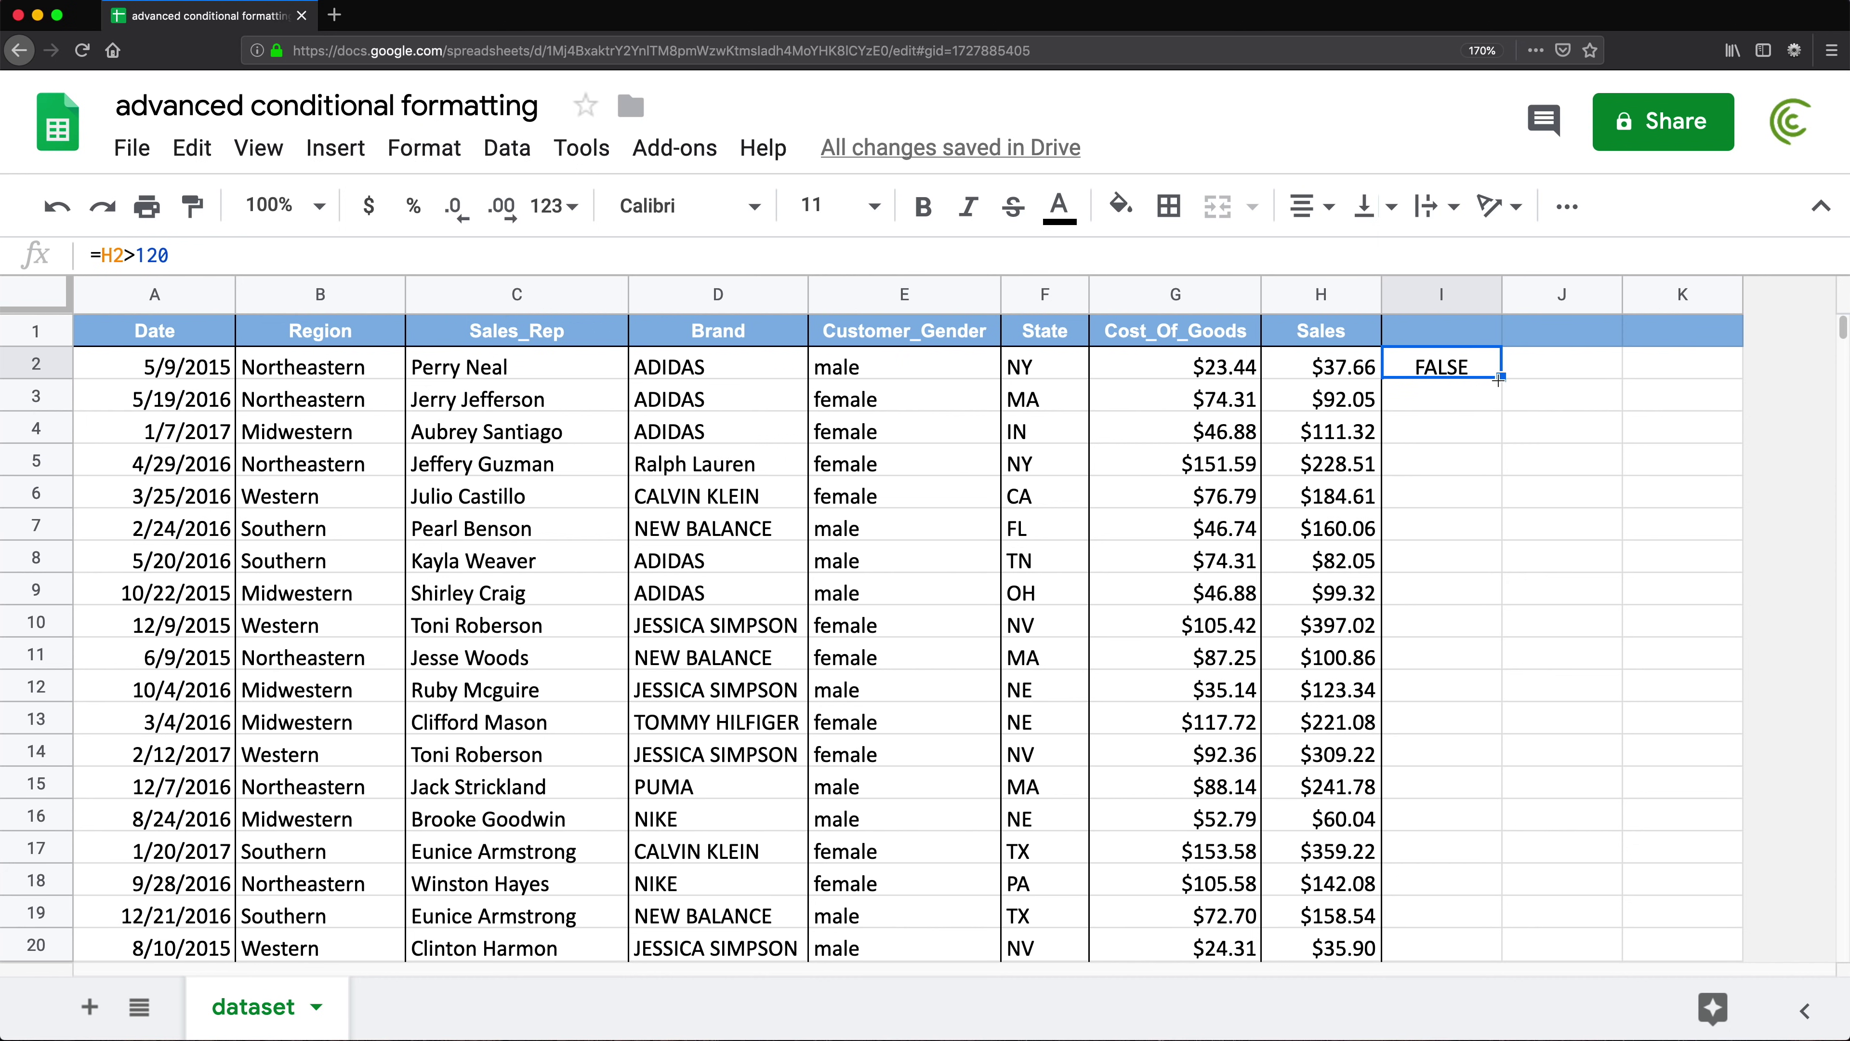
pyautogui.moveTo(1501, 378); pyautogui.dragTo(1512, 802)
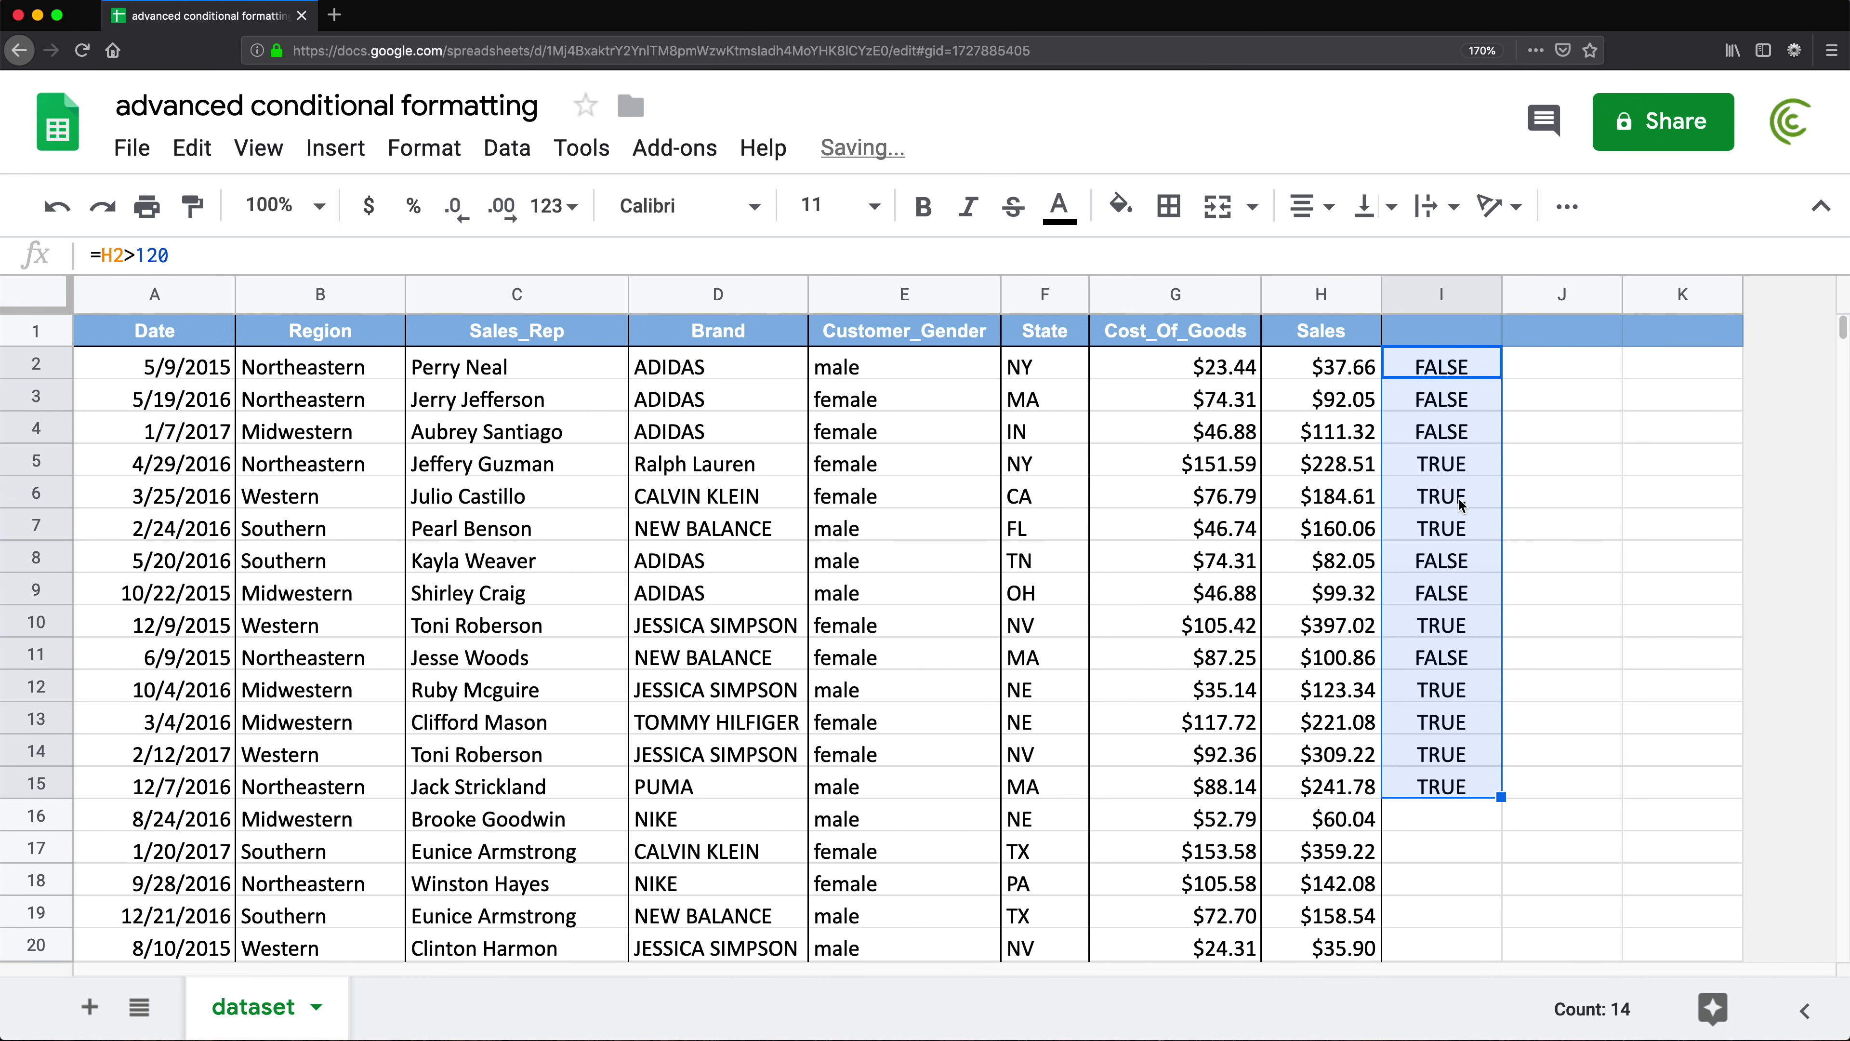
# - Examine the results in column I and the formula in I2 against the Sales values it tests
pyautogui.moveTo(1460, 470); pyautogui.dragTo(1459, 523)
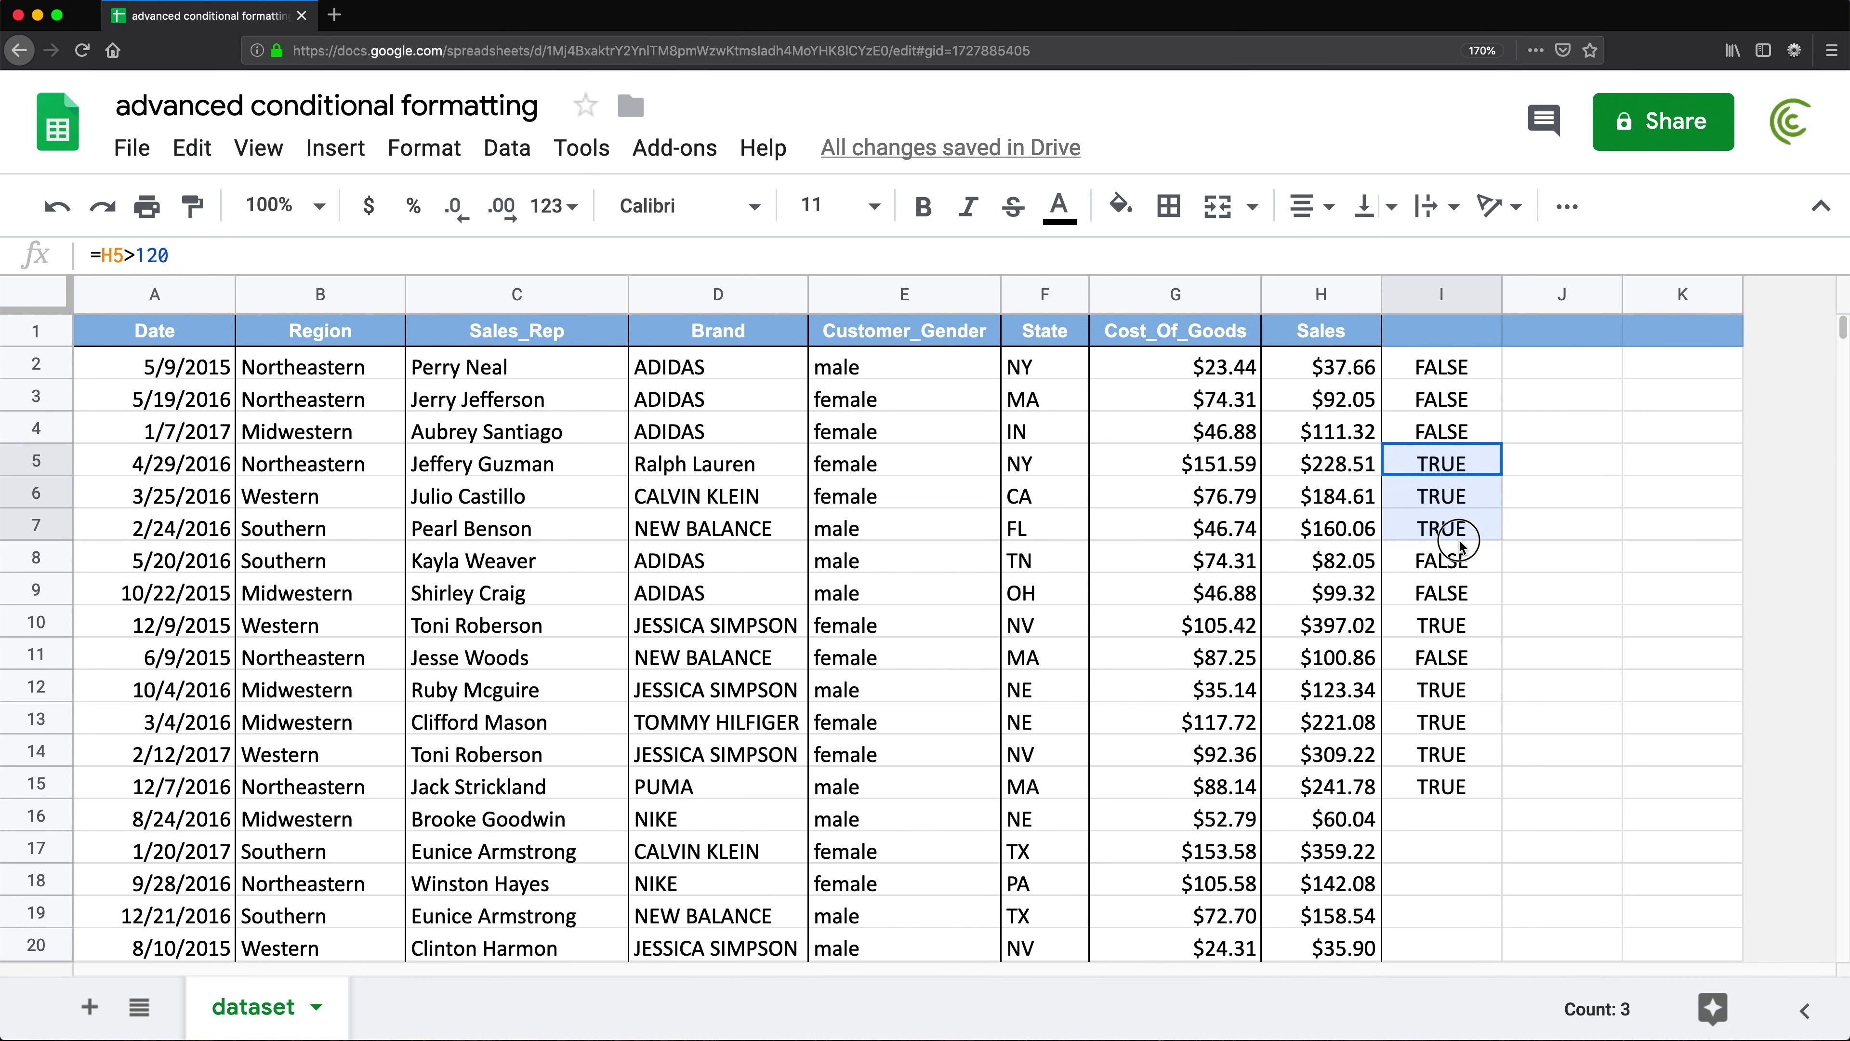
pyautogui.click(1463, 364)
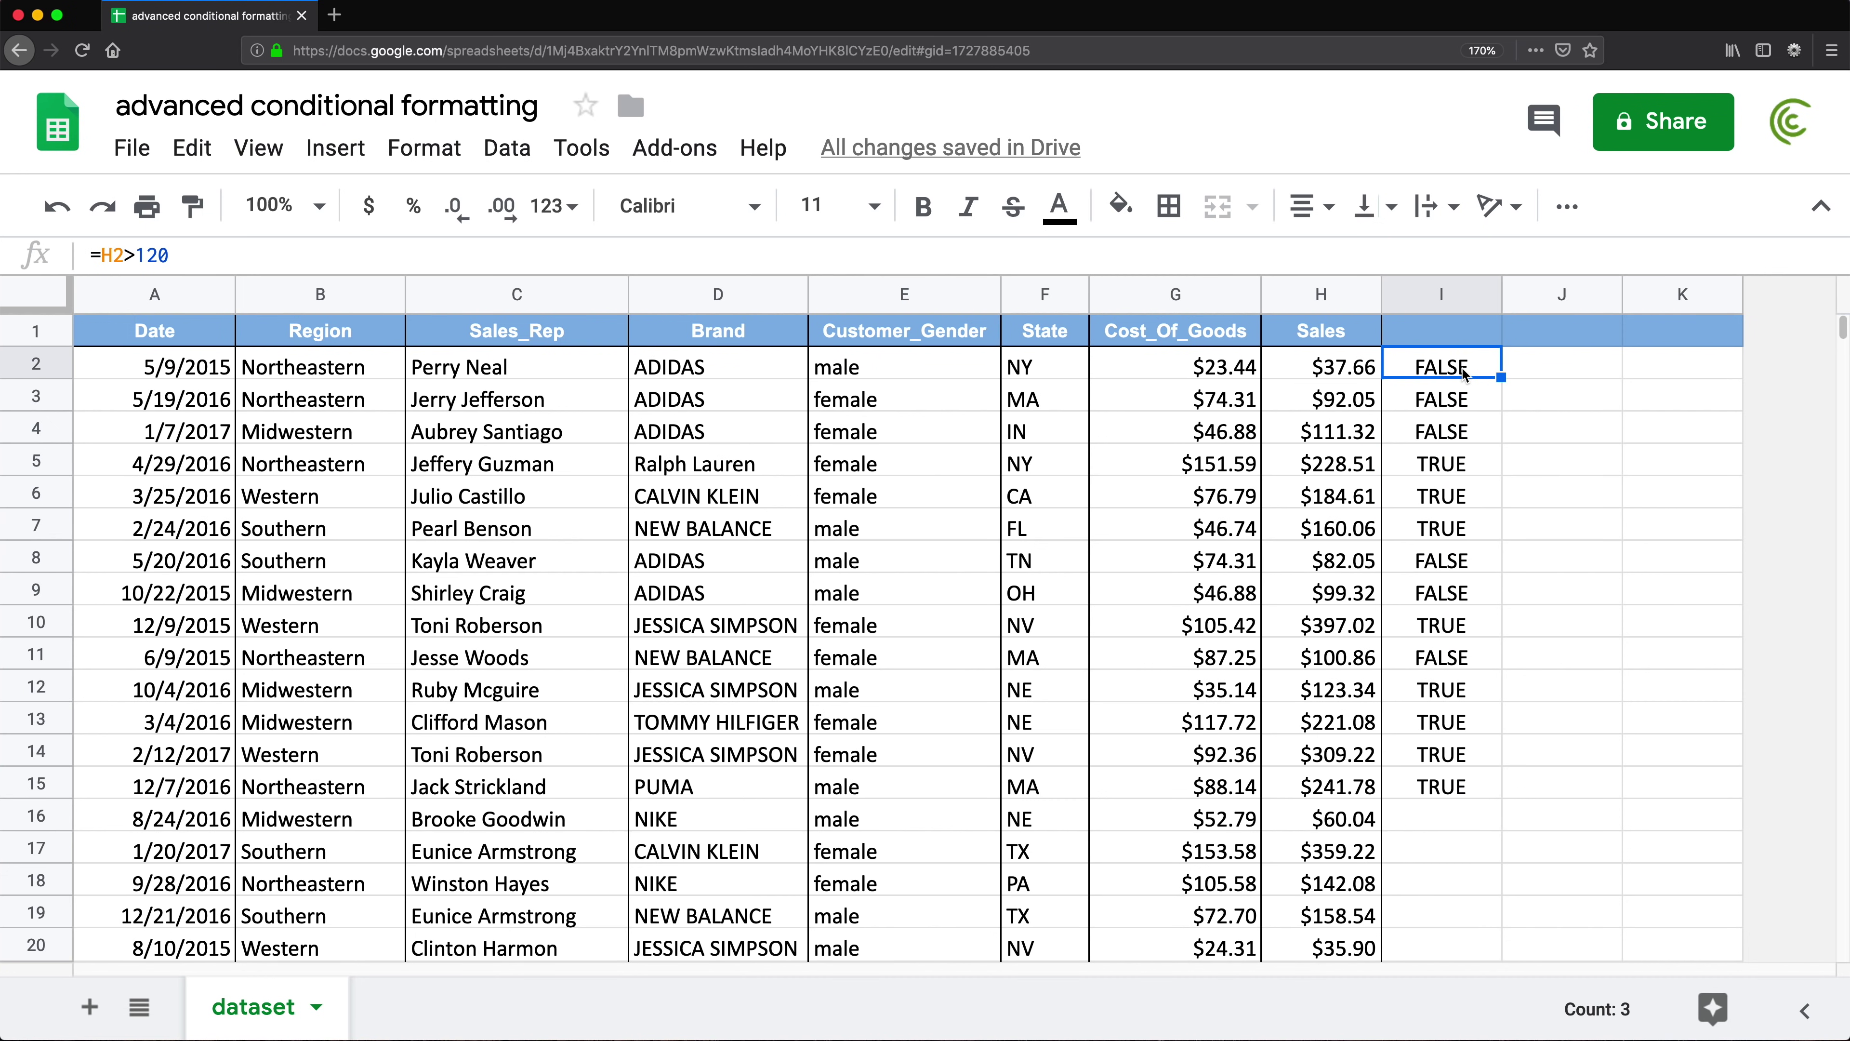
pyautogui.doubleClick(1465, 366)
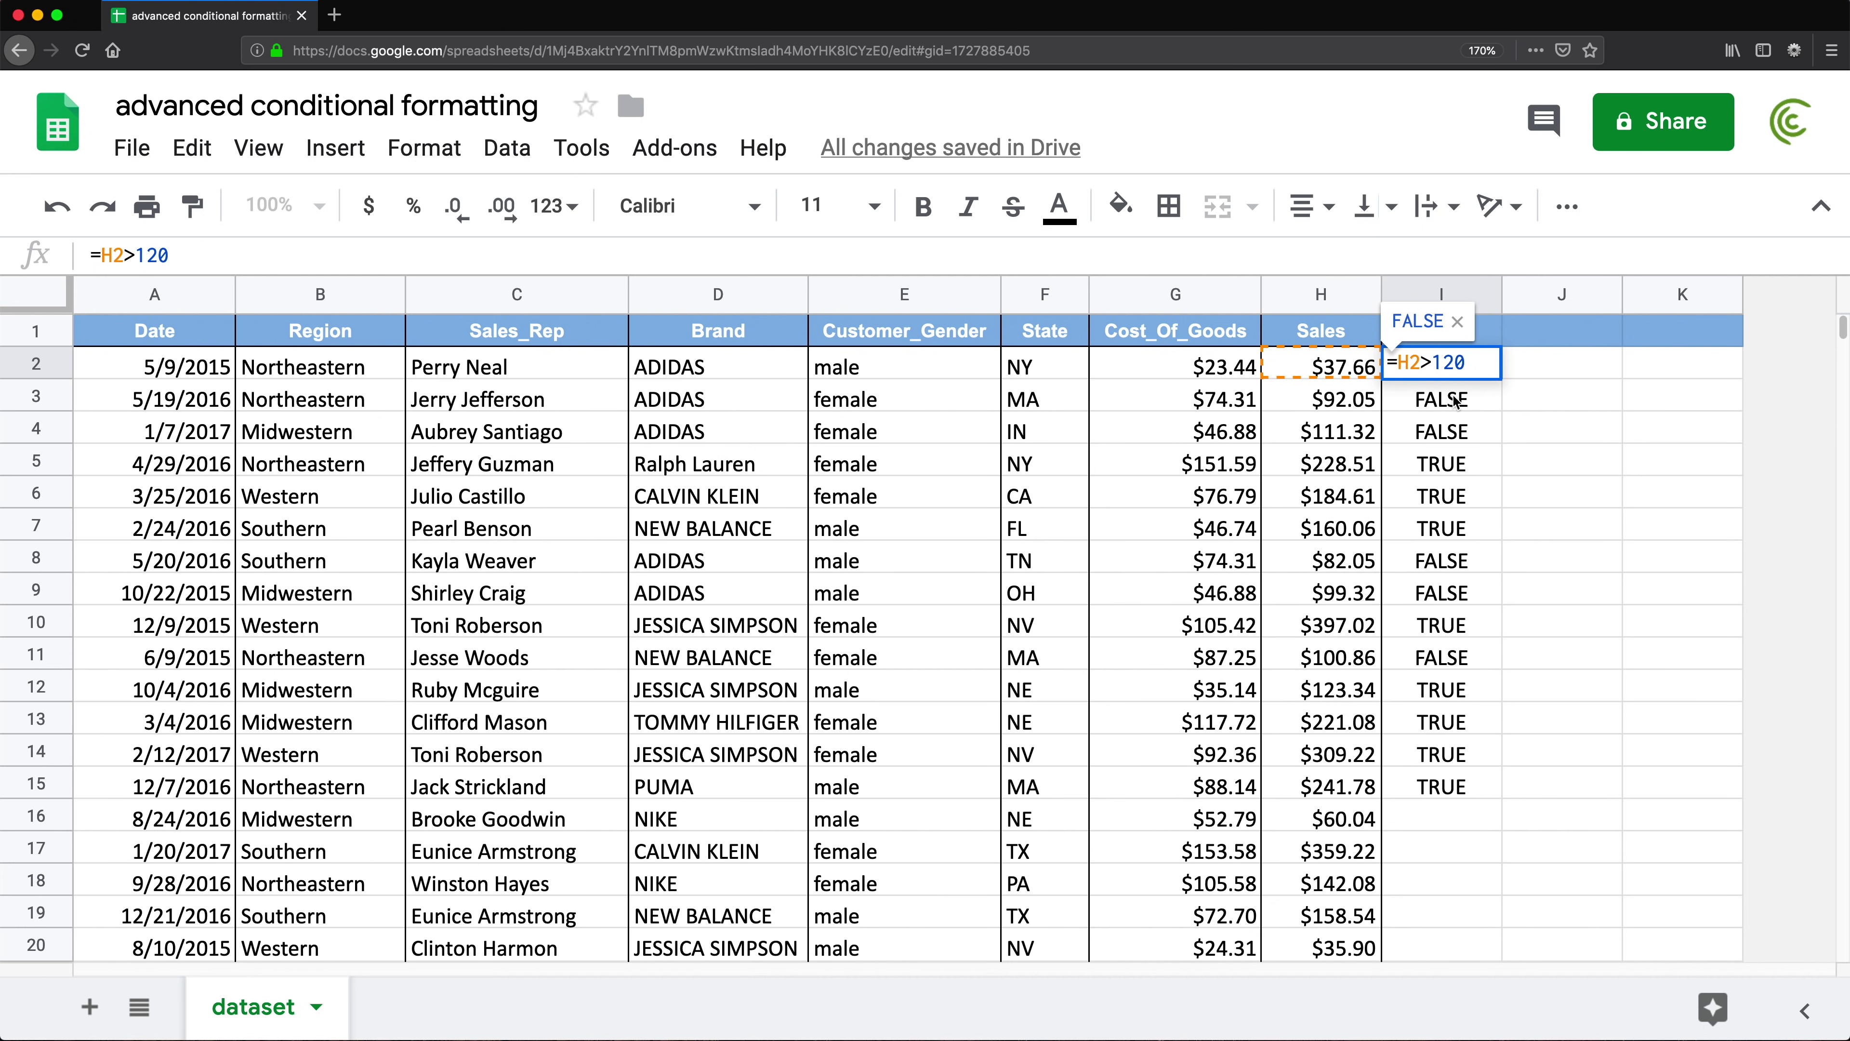
pyautogui.moveTo(1471, 366); pyautogui.dragTo(1387, 363)
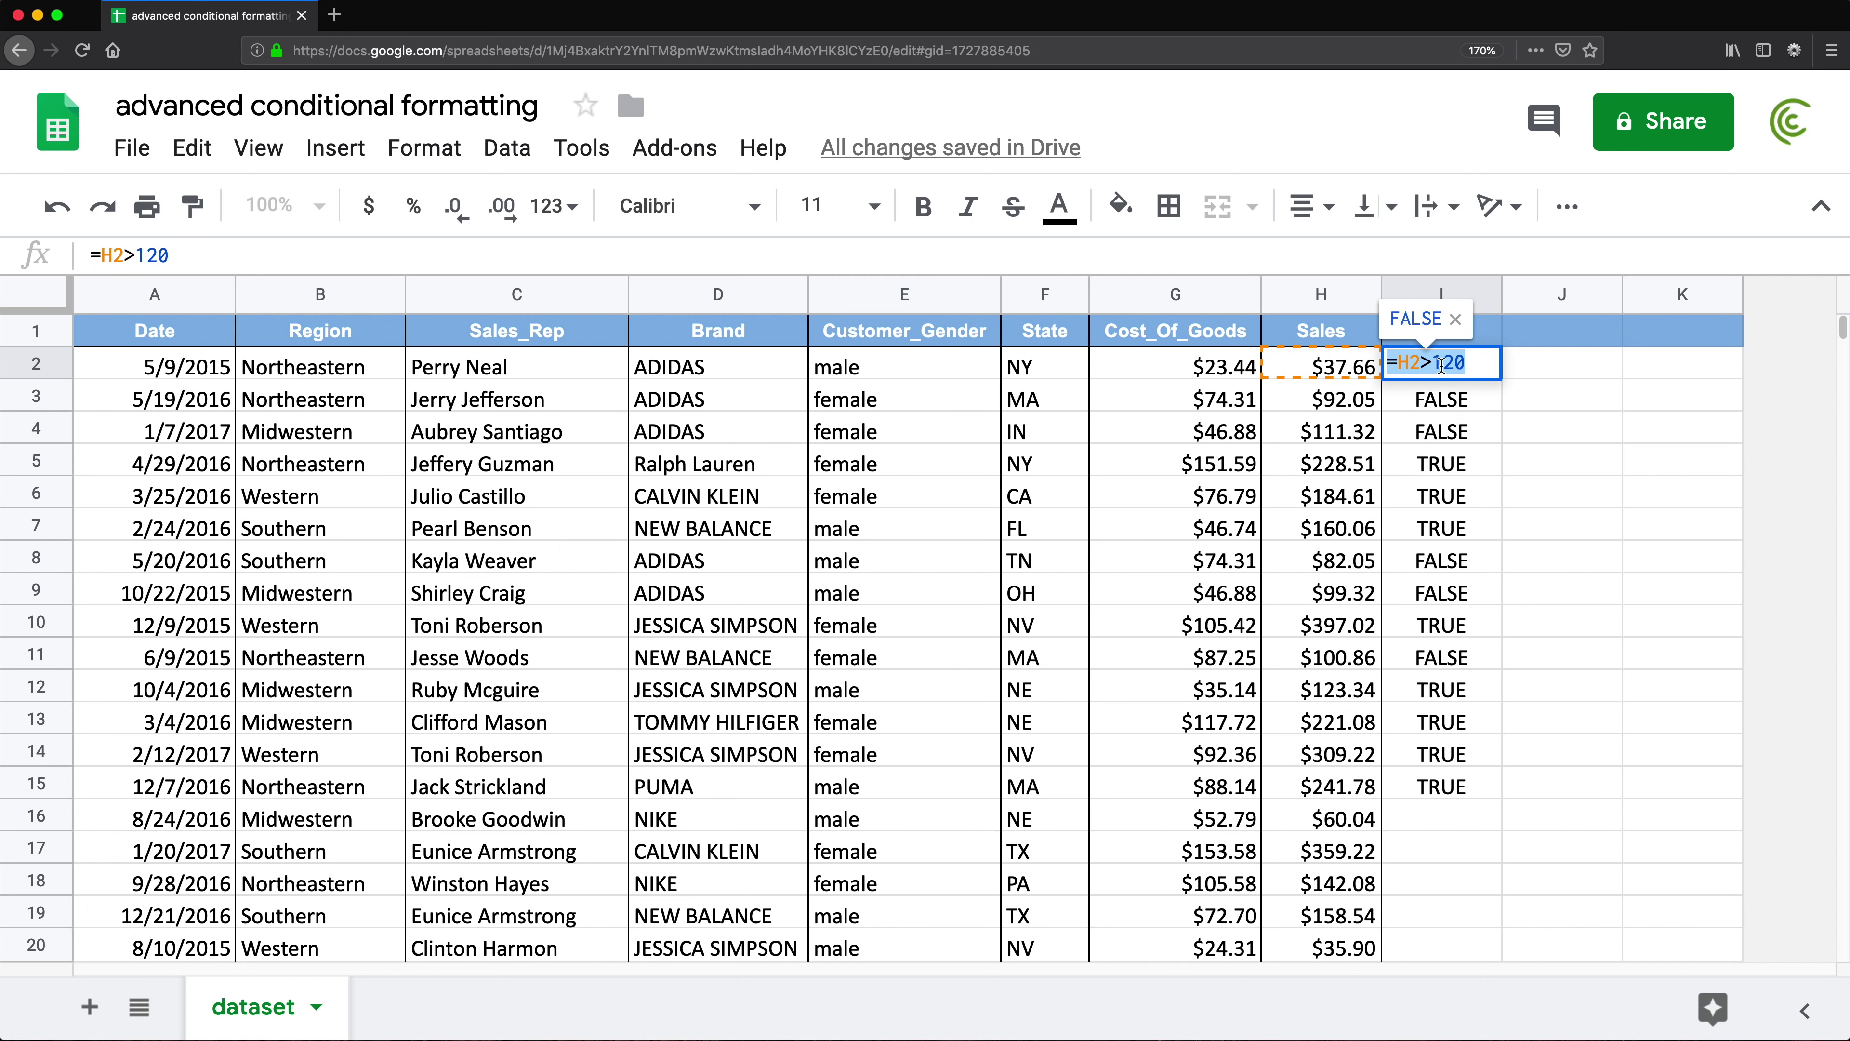
pyautogui.press('Escape')
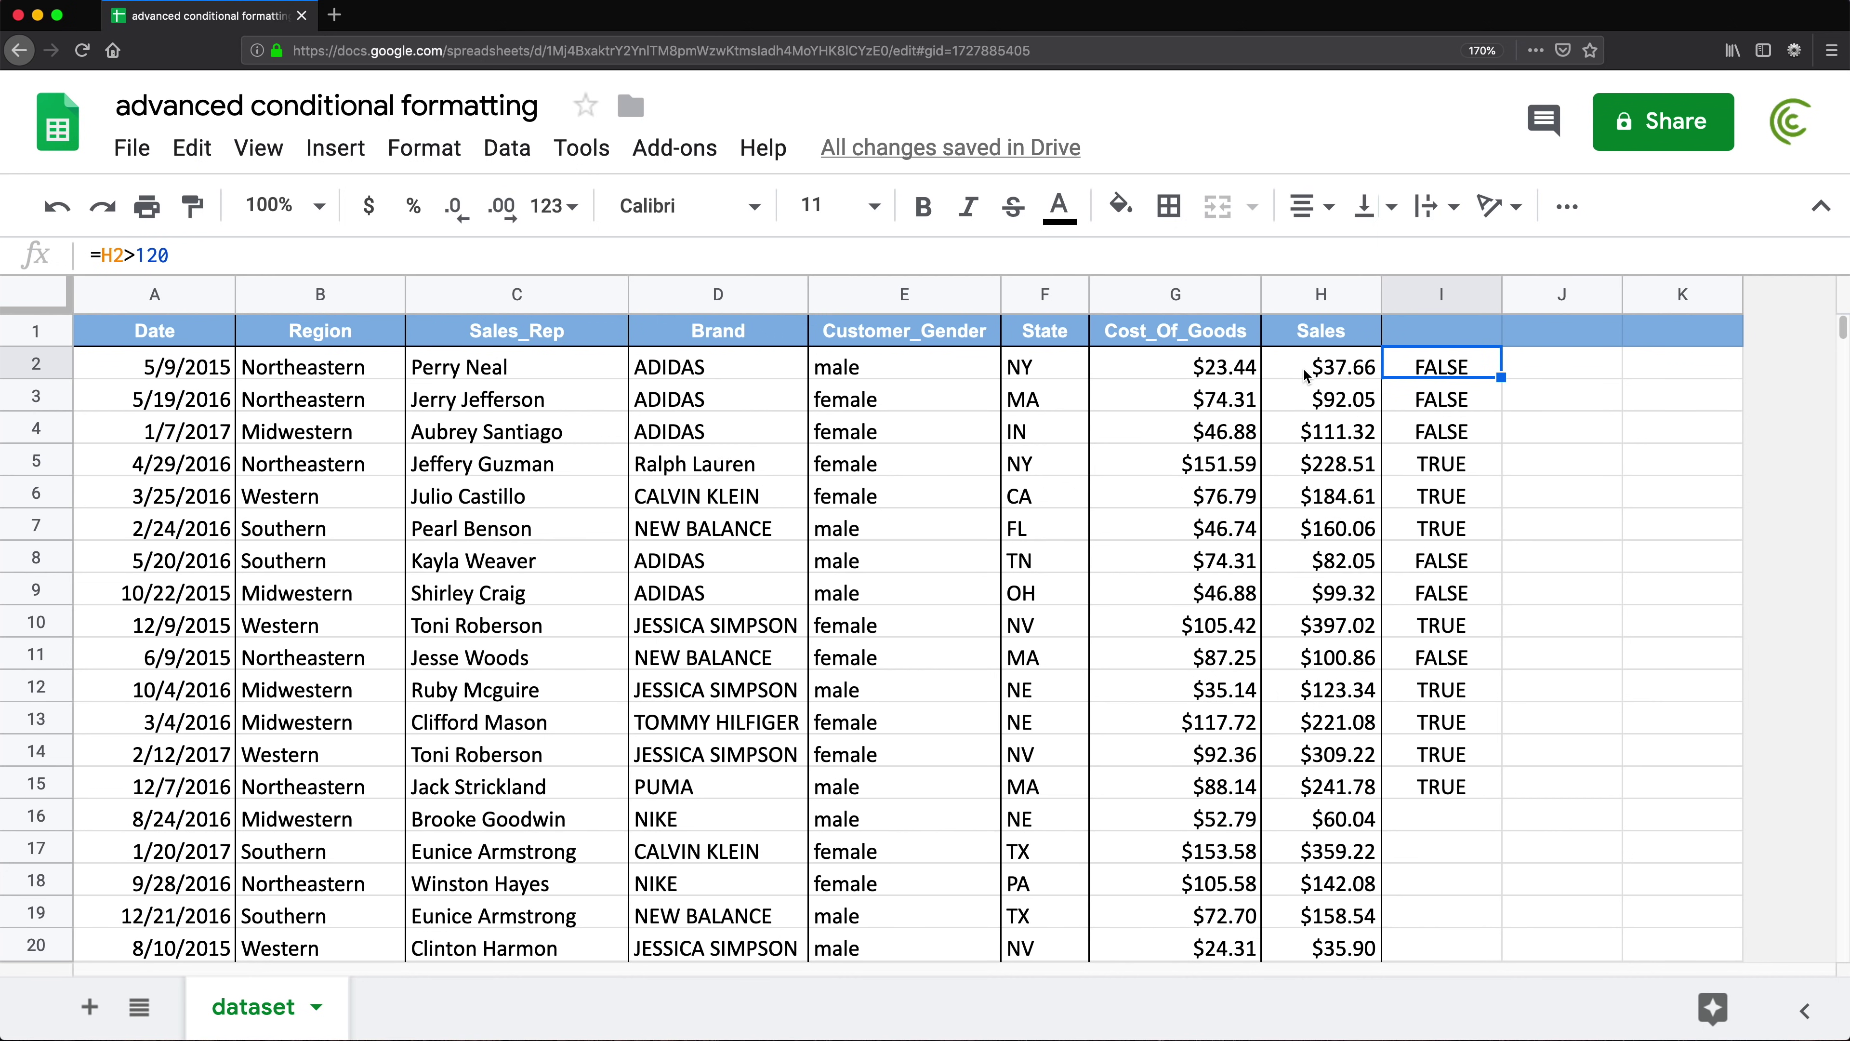
pyautogui.moveTo(1307, 372); pyautogui.dragTo(1286, 816)
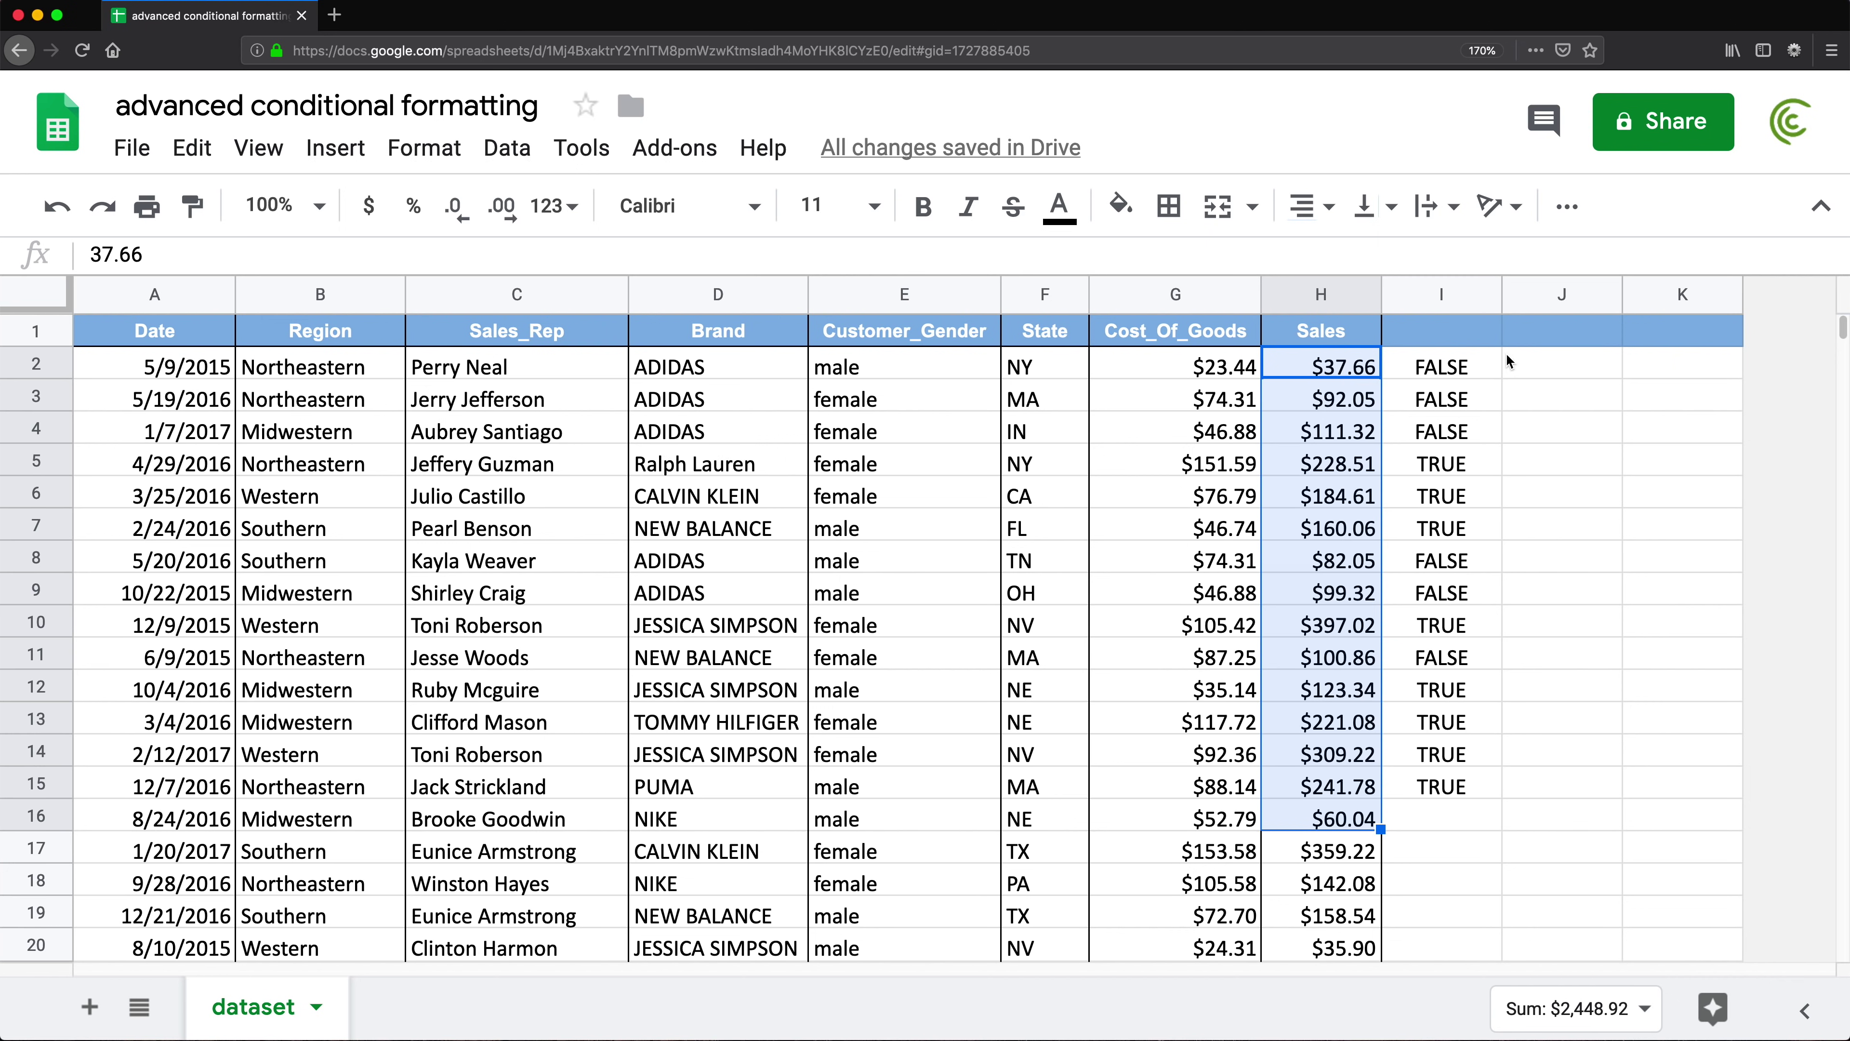
pyautogui.click(1442, 368)
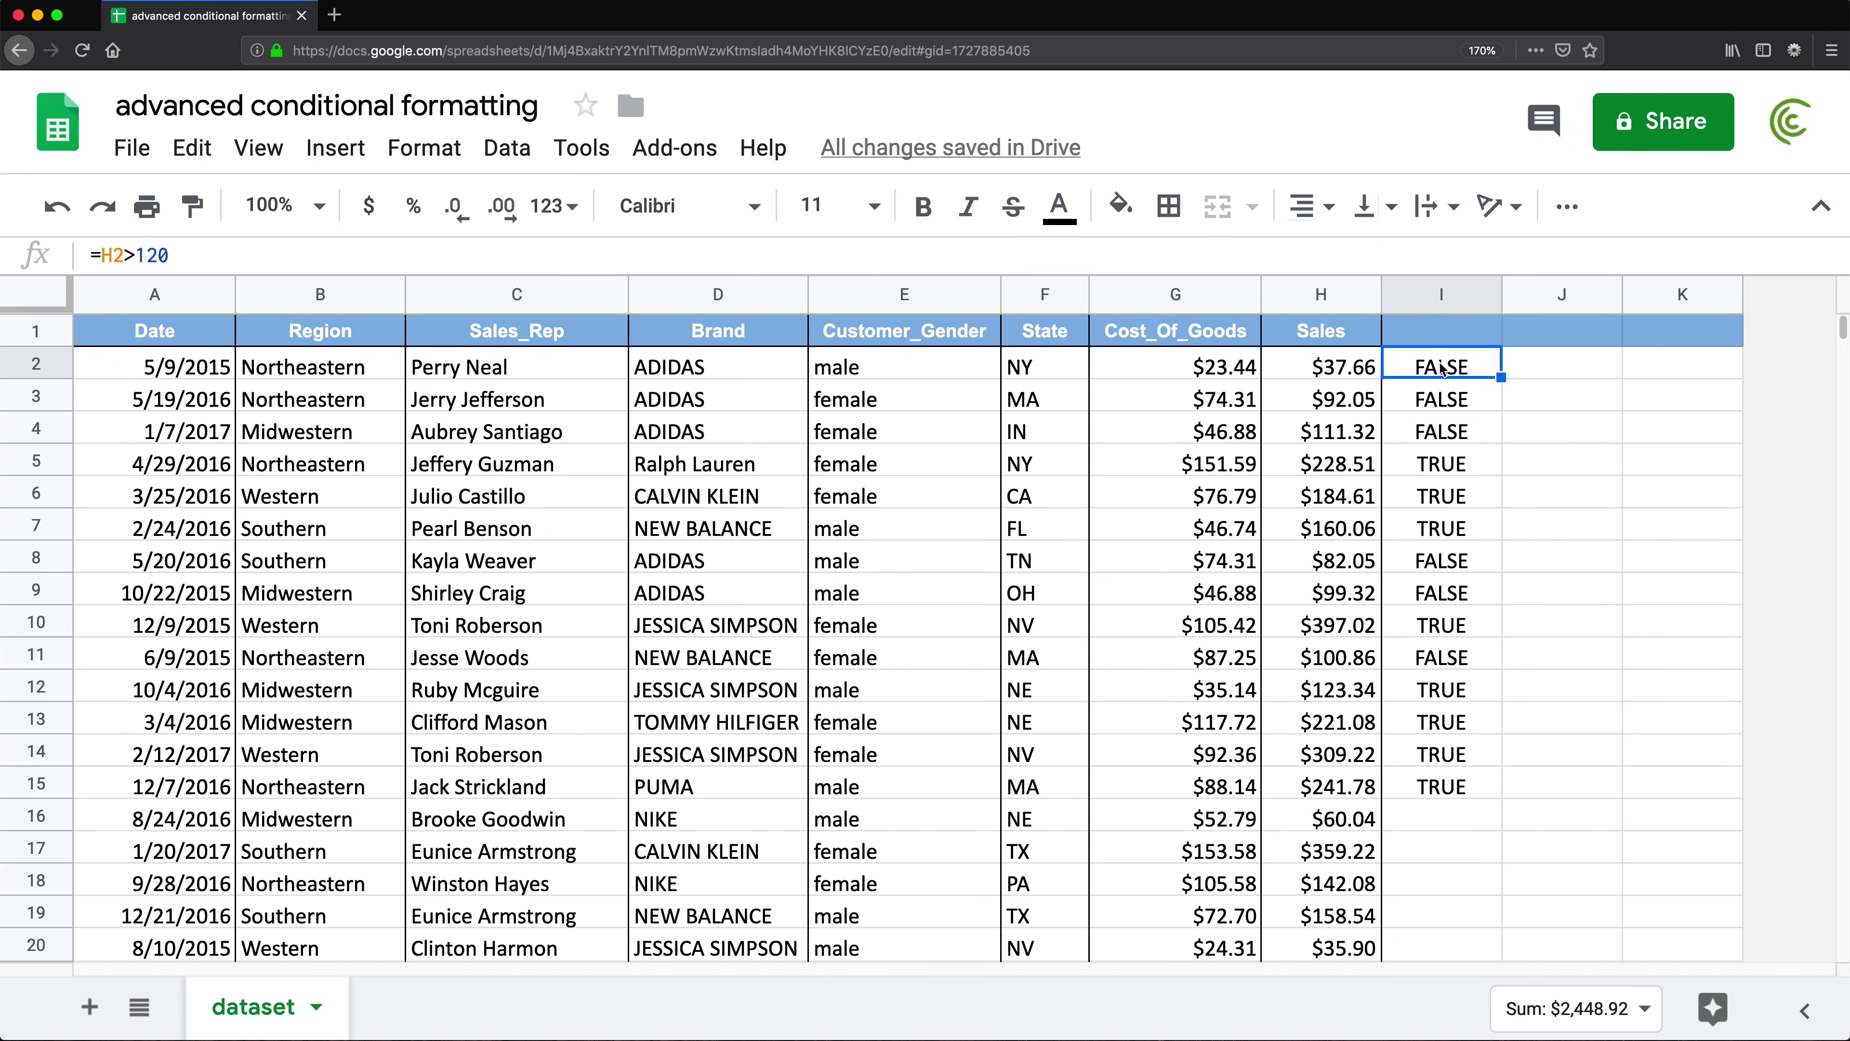
pyautogui.doubleClick(1429, 364)
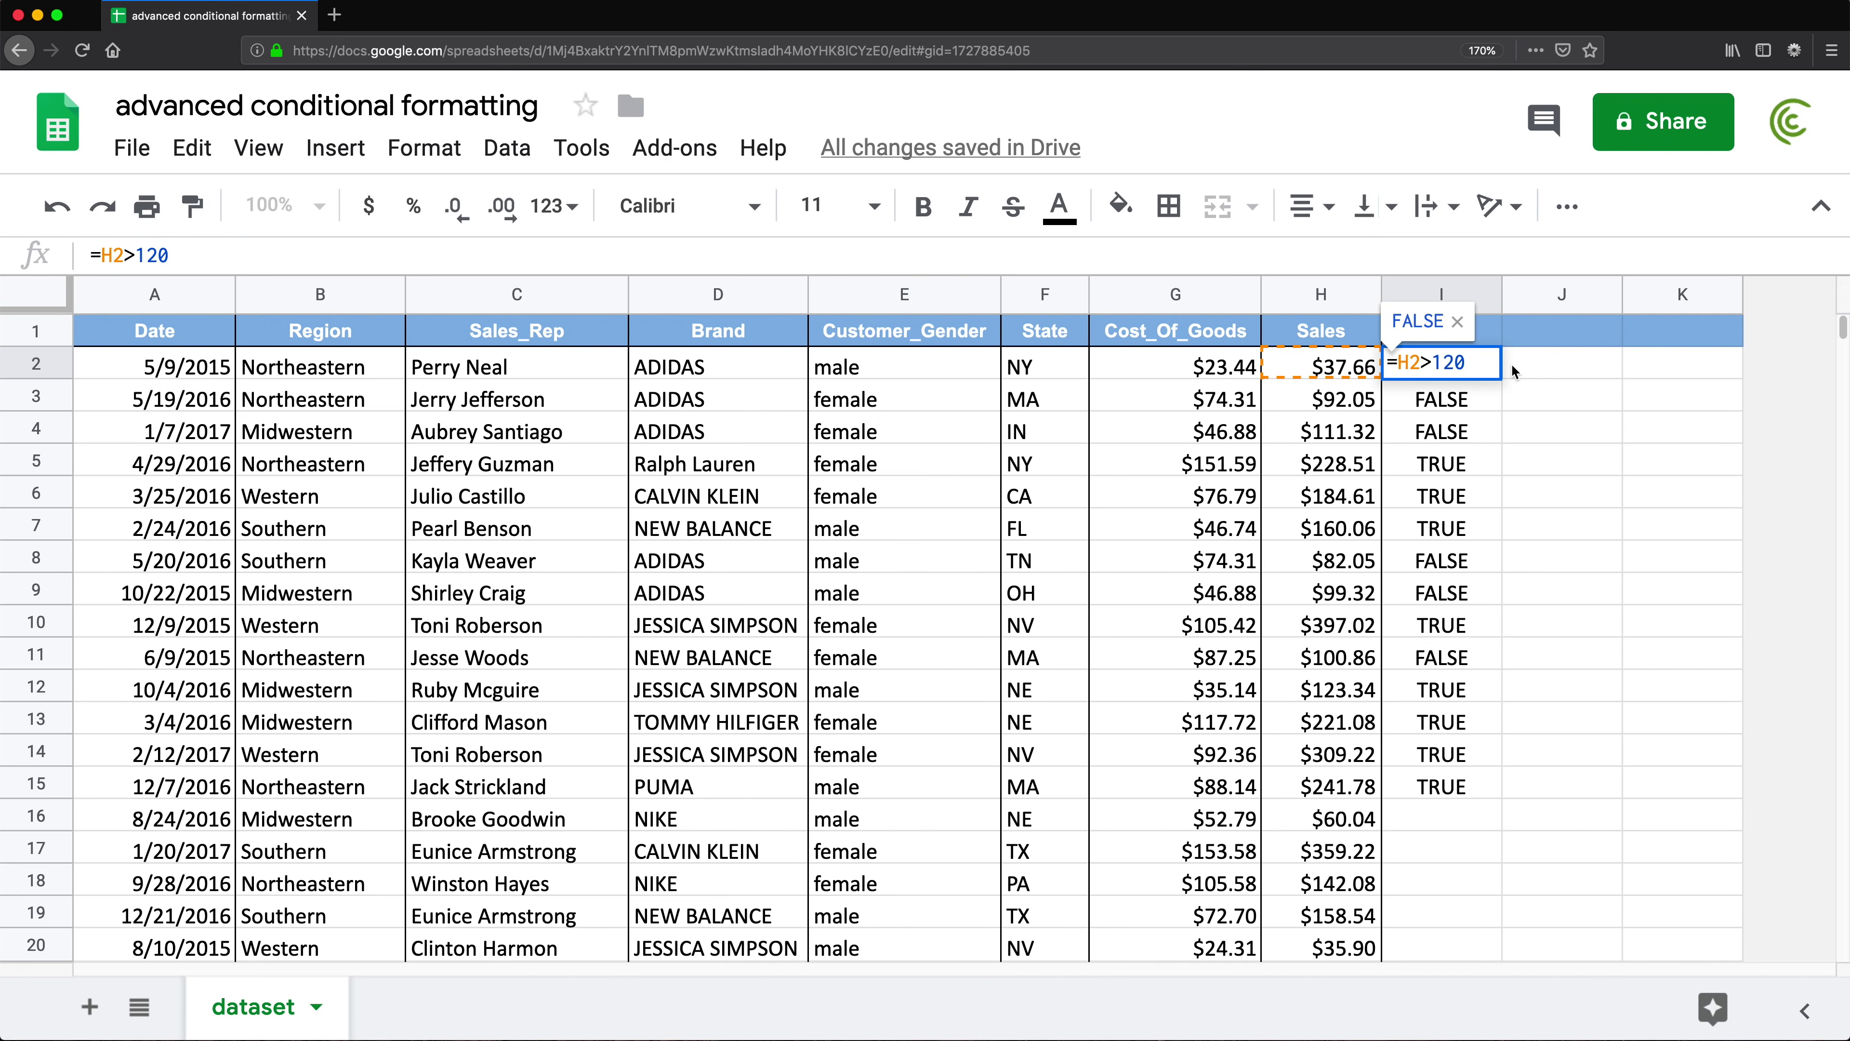
pyautogui.press('Escape')
# - Add a conditional formatting rule to Sales cells H2:H17 using the custom formula =H2>120
pyautogui.moveTo(1330, 375); pyautogui.dragTo(1320, 867)
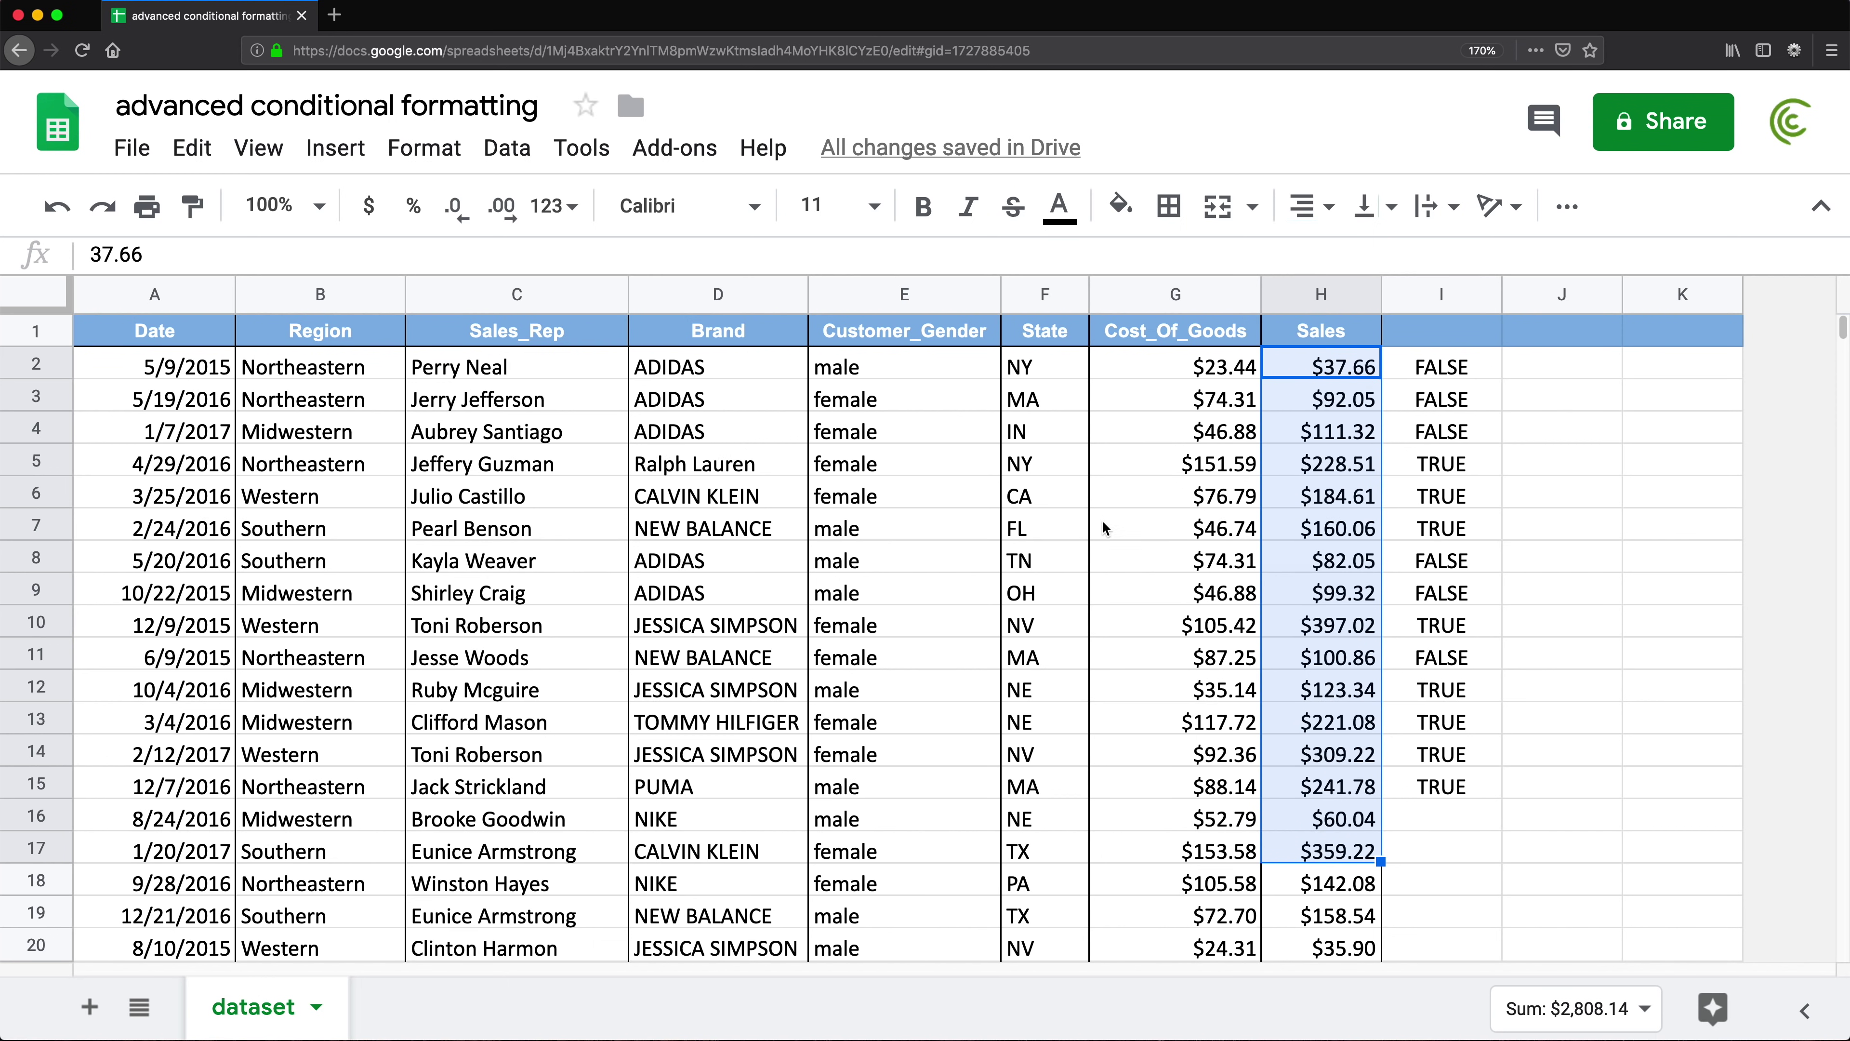
pyautogui.click(424, 148)
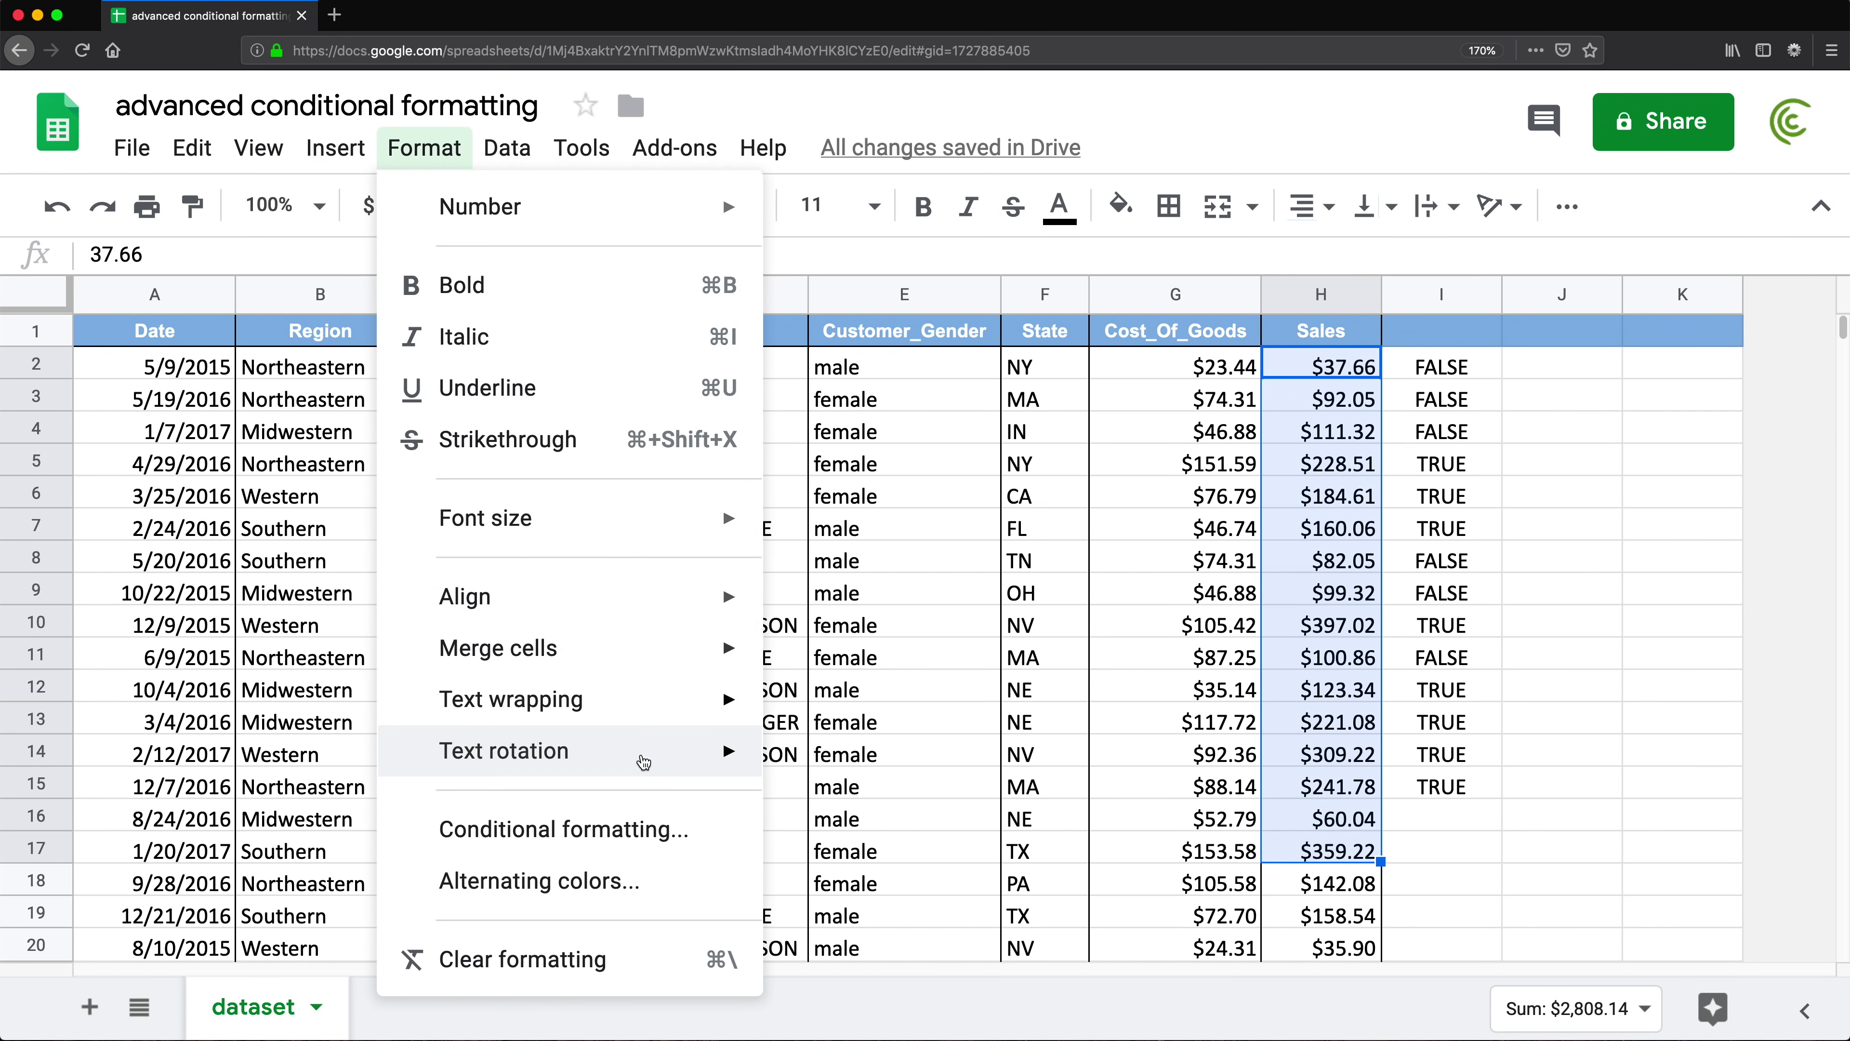
pyautogui.click(602, 844)
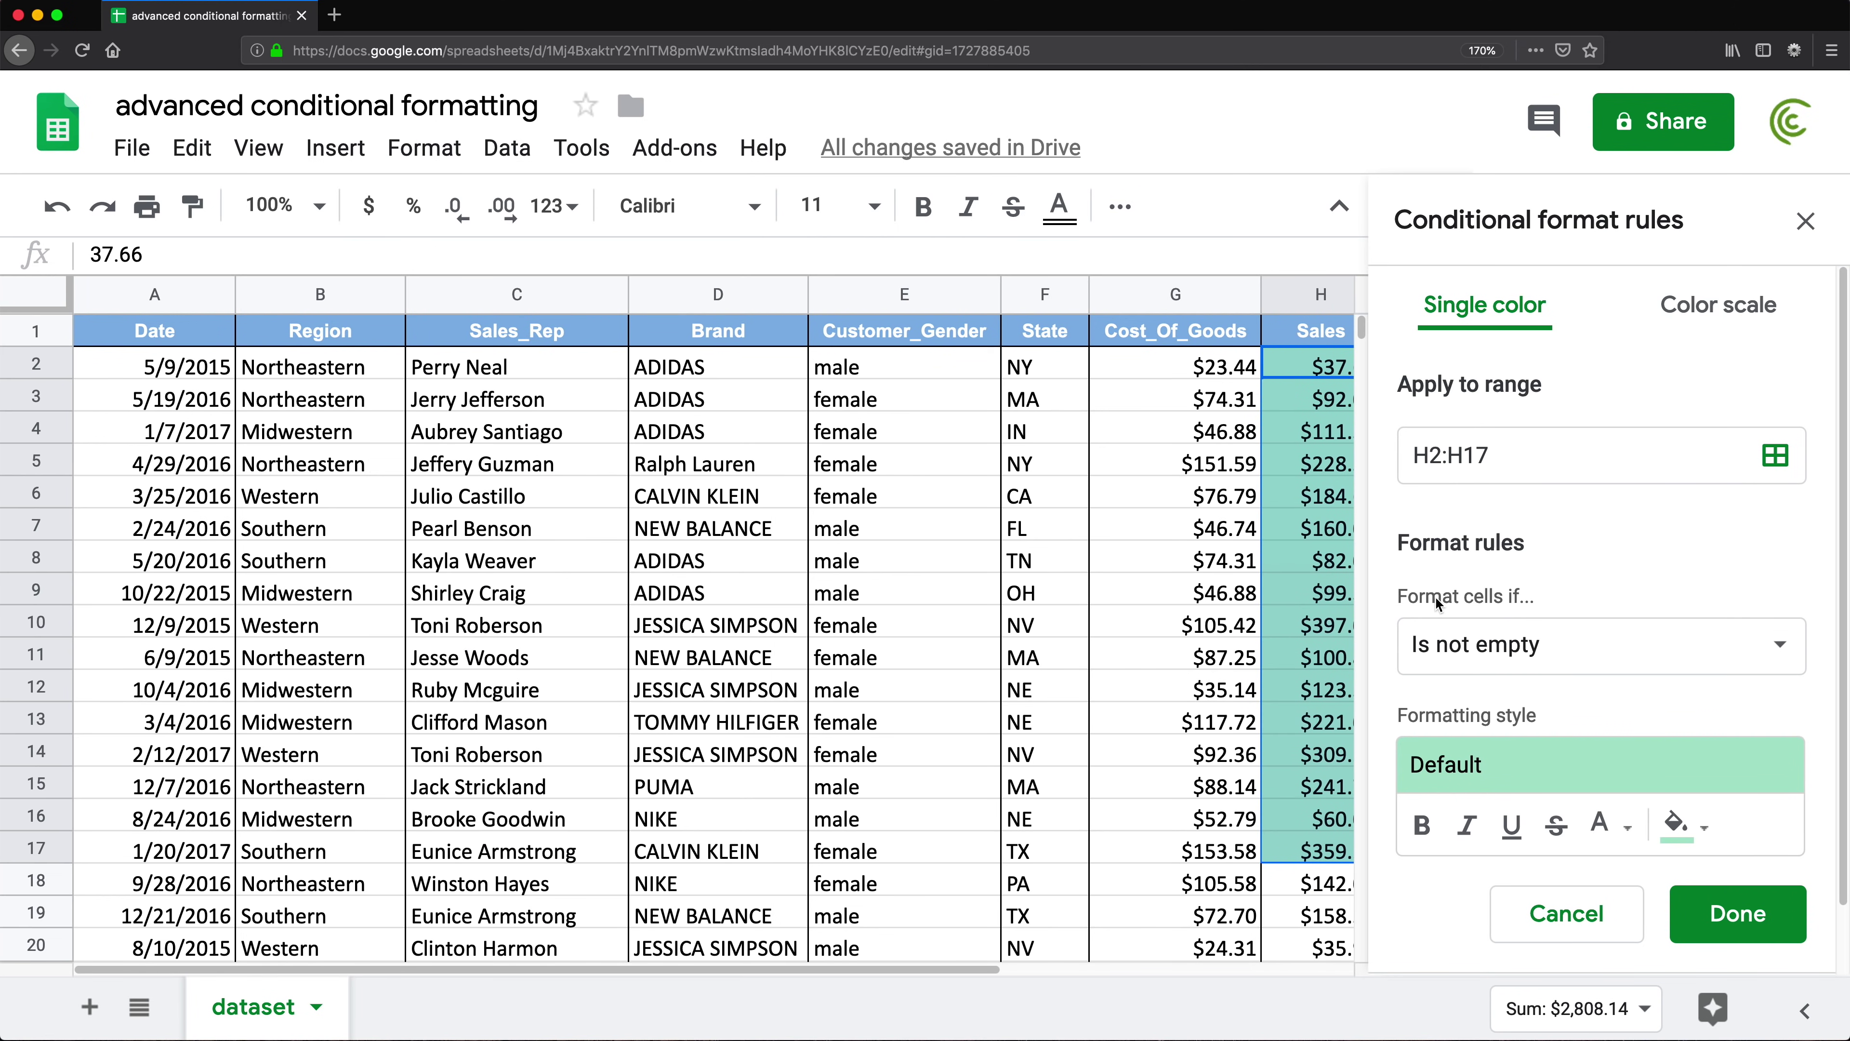
pyautogui.click(1506, 654)
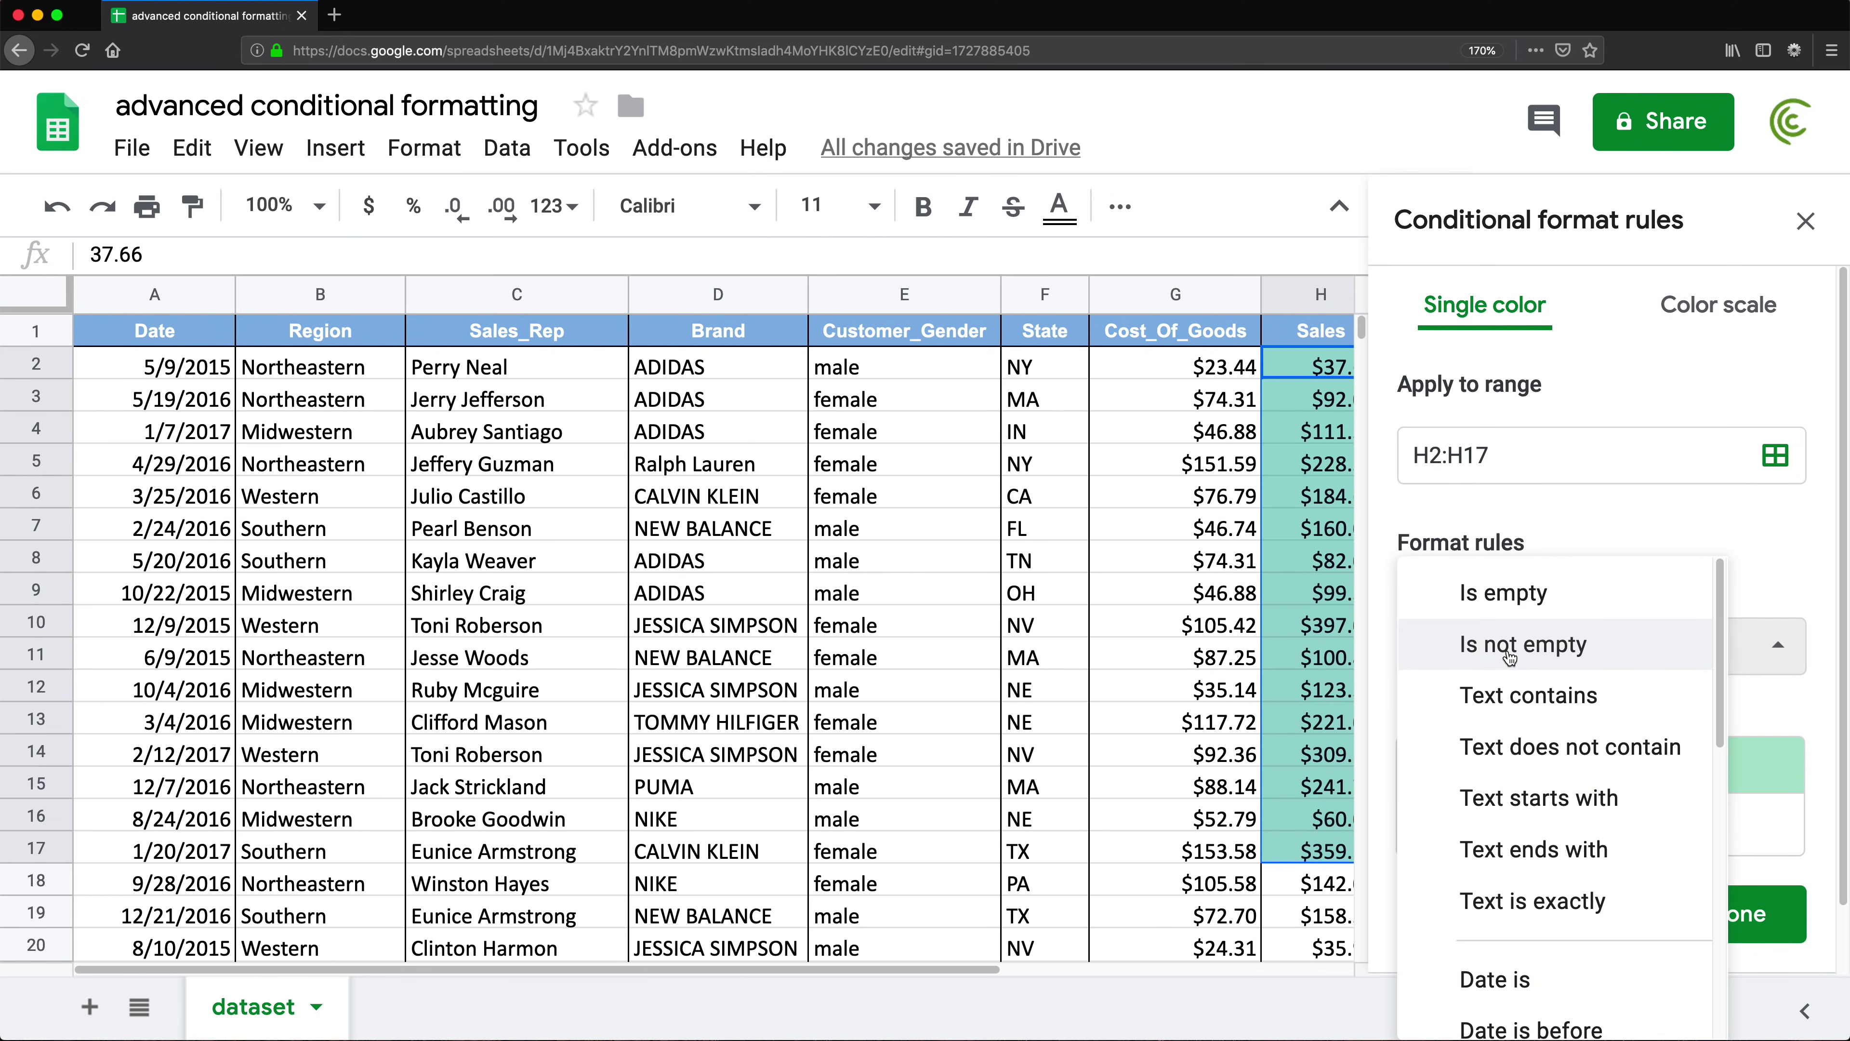
pyautogui.scroll(-8, 1530, 722)
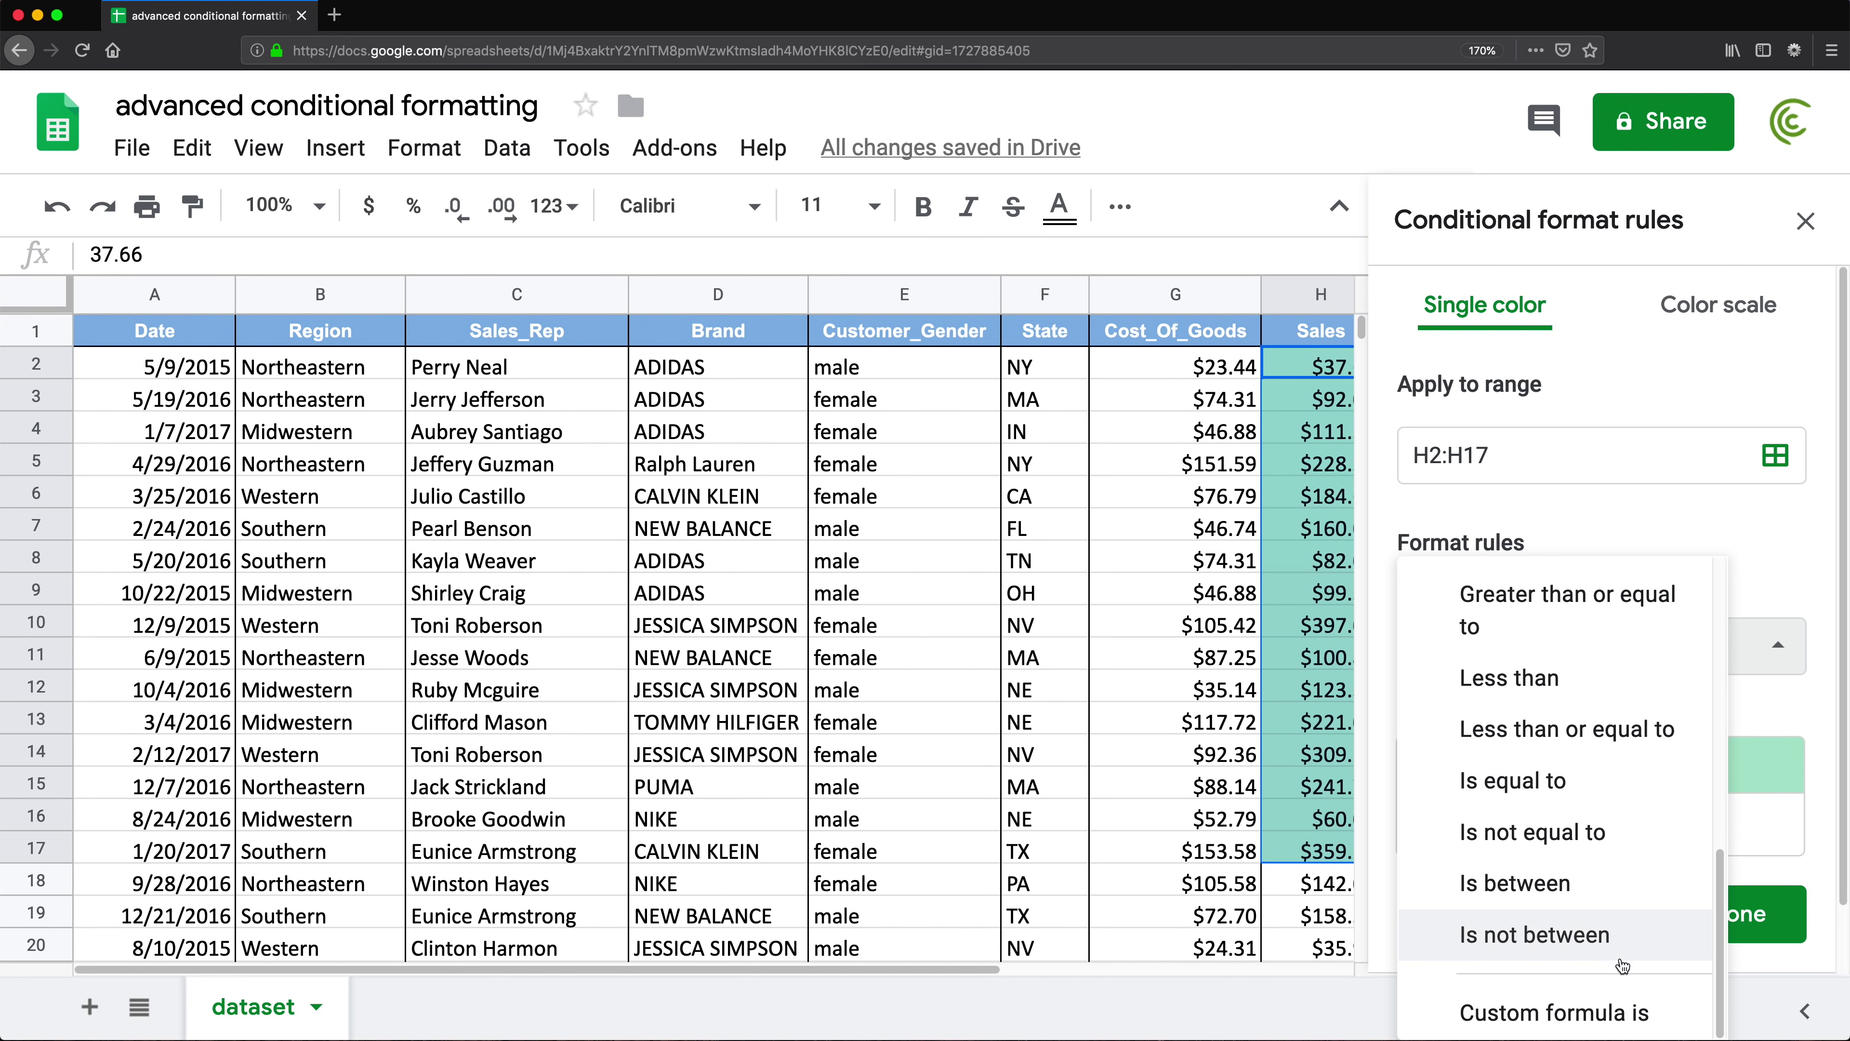
pyautogui.click(1613, 1014)
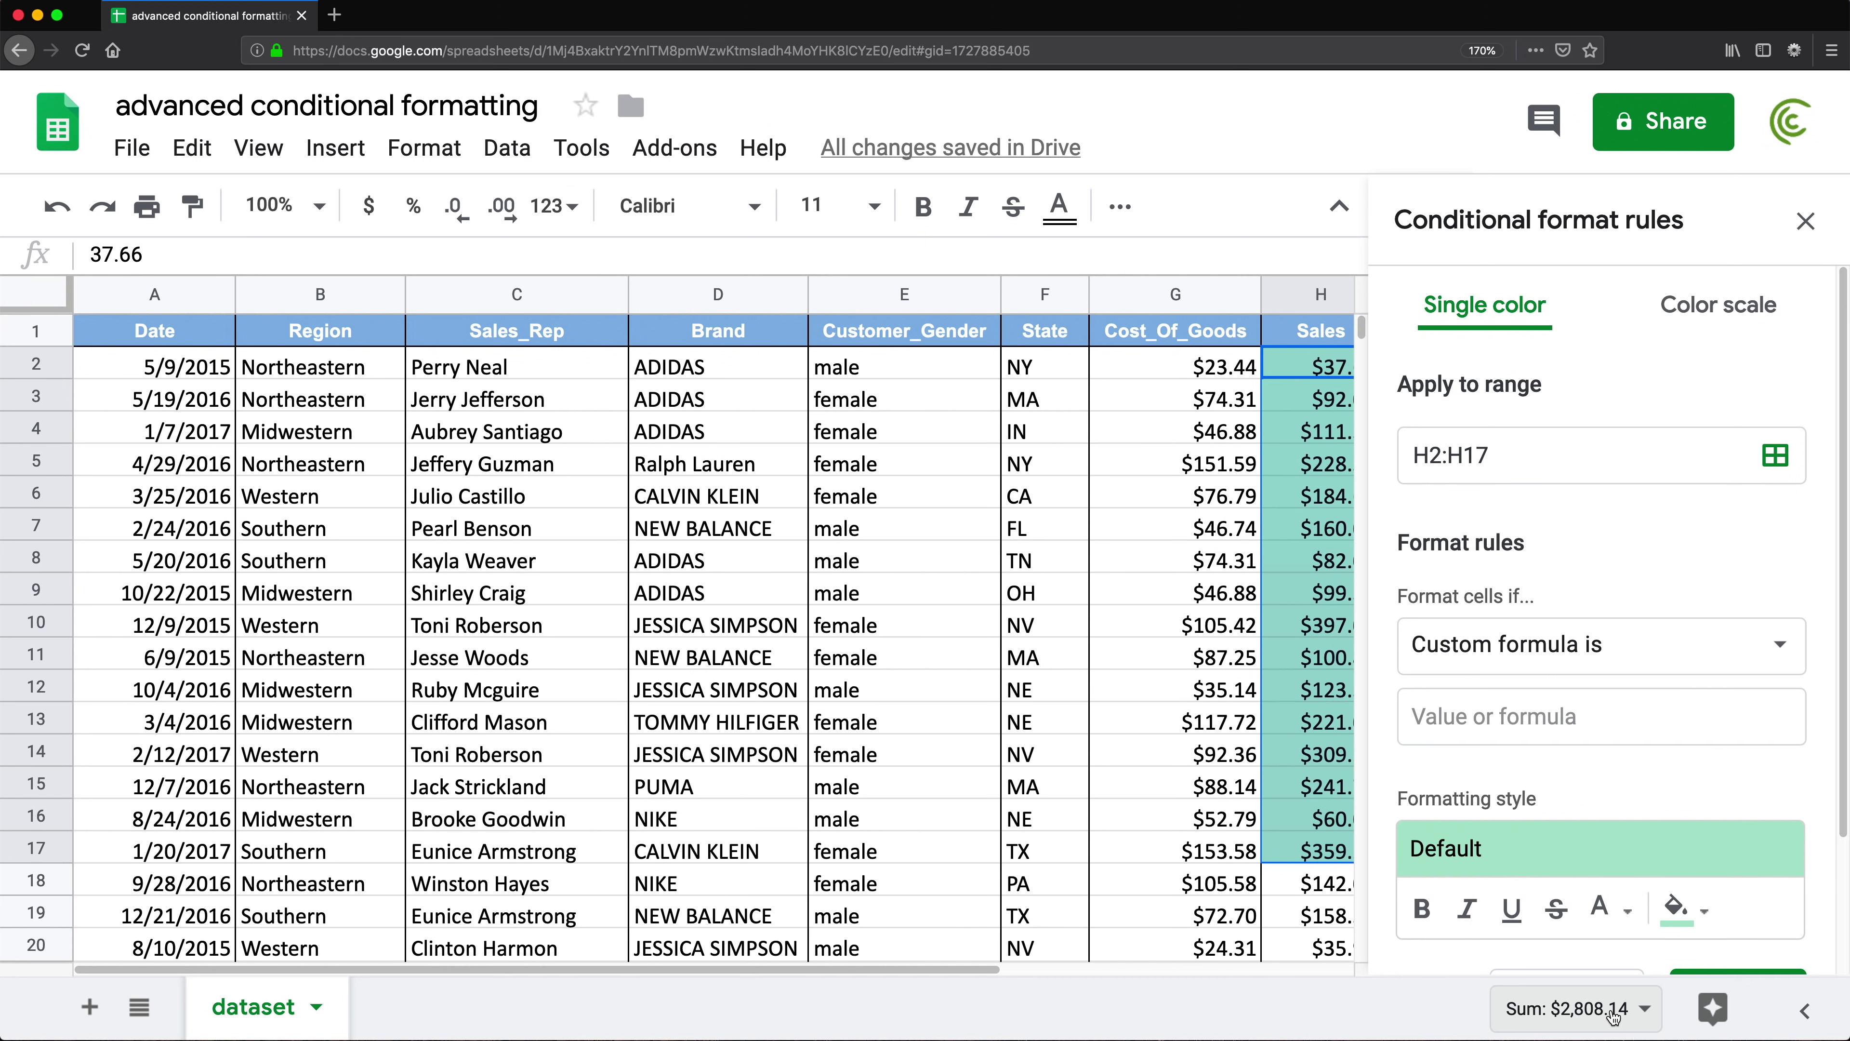
pyautogui.click(1564, 721)
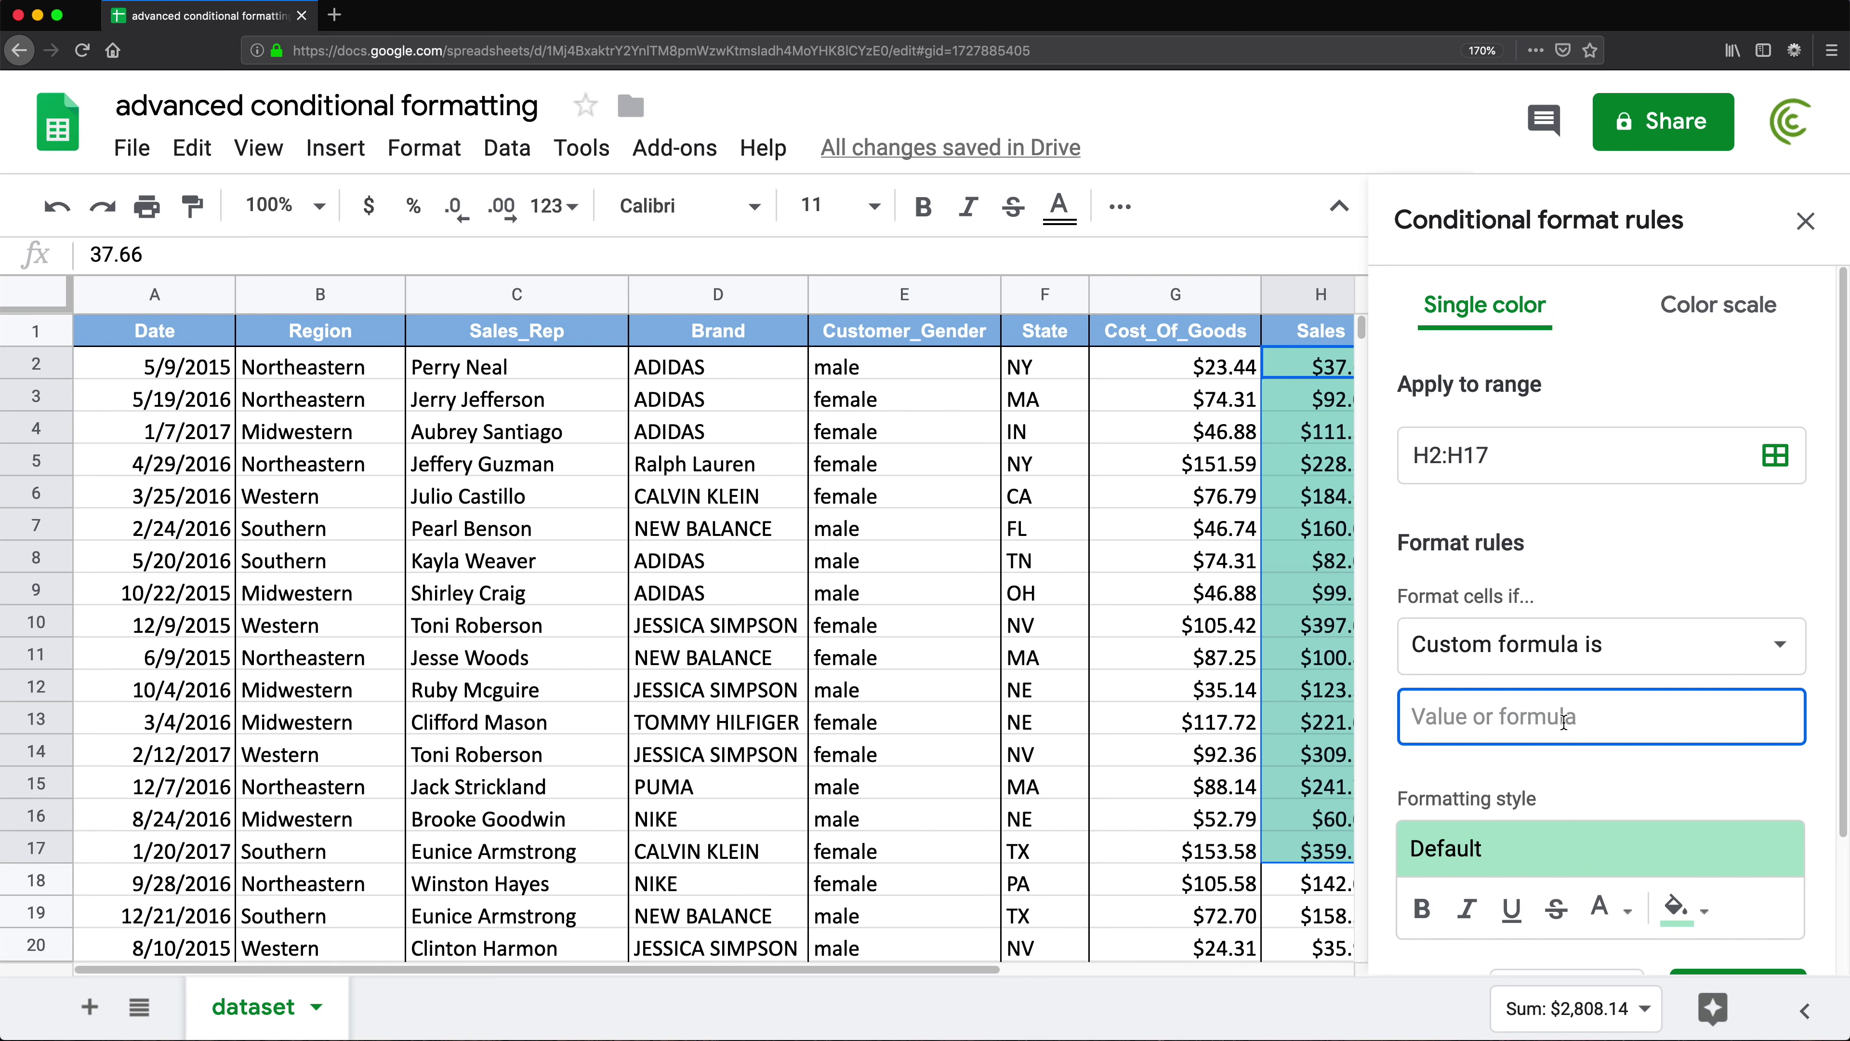
pyautogui.write('=H2>120')
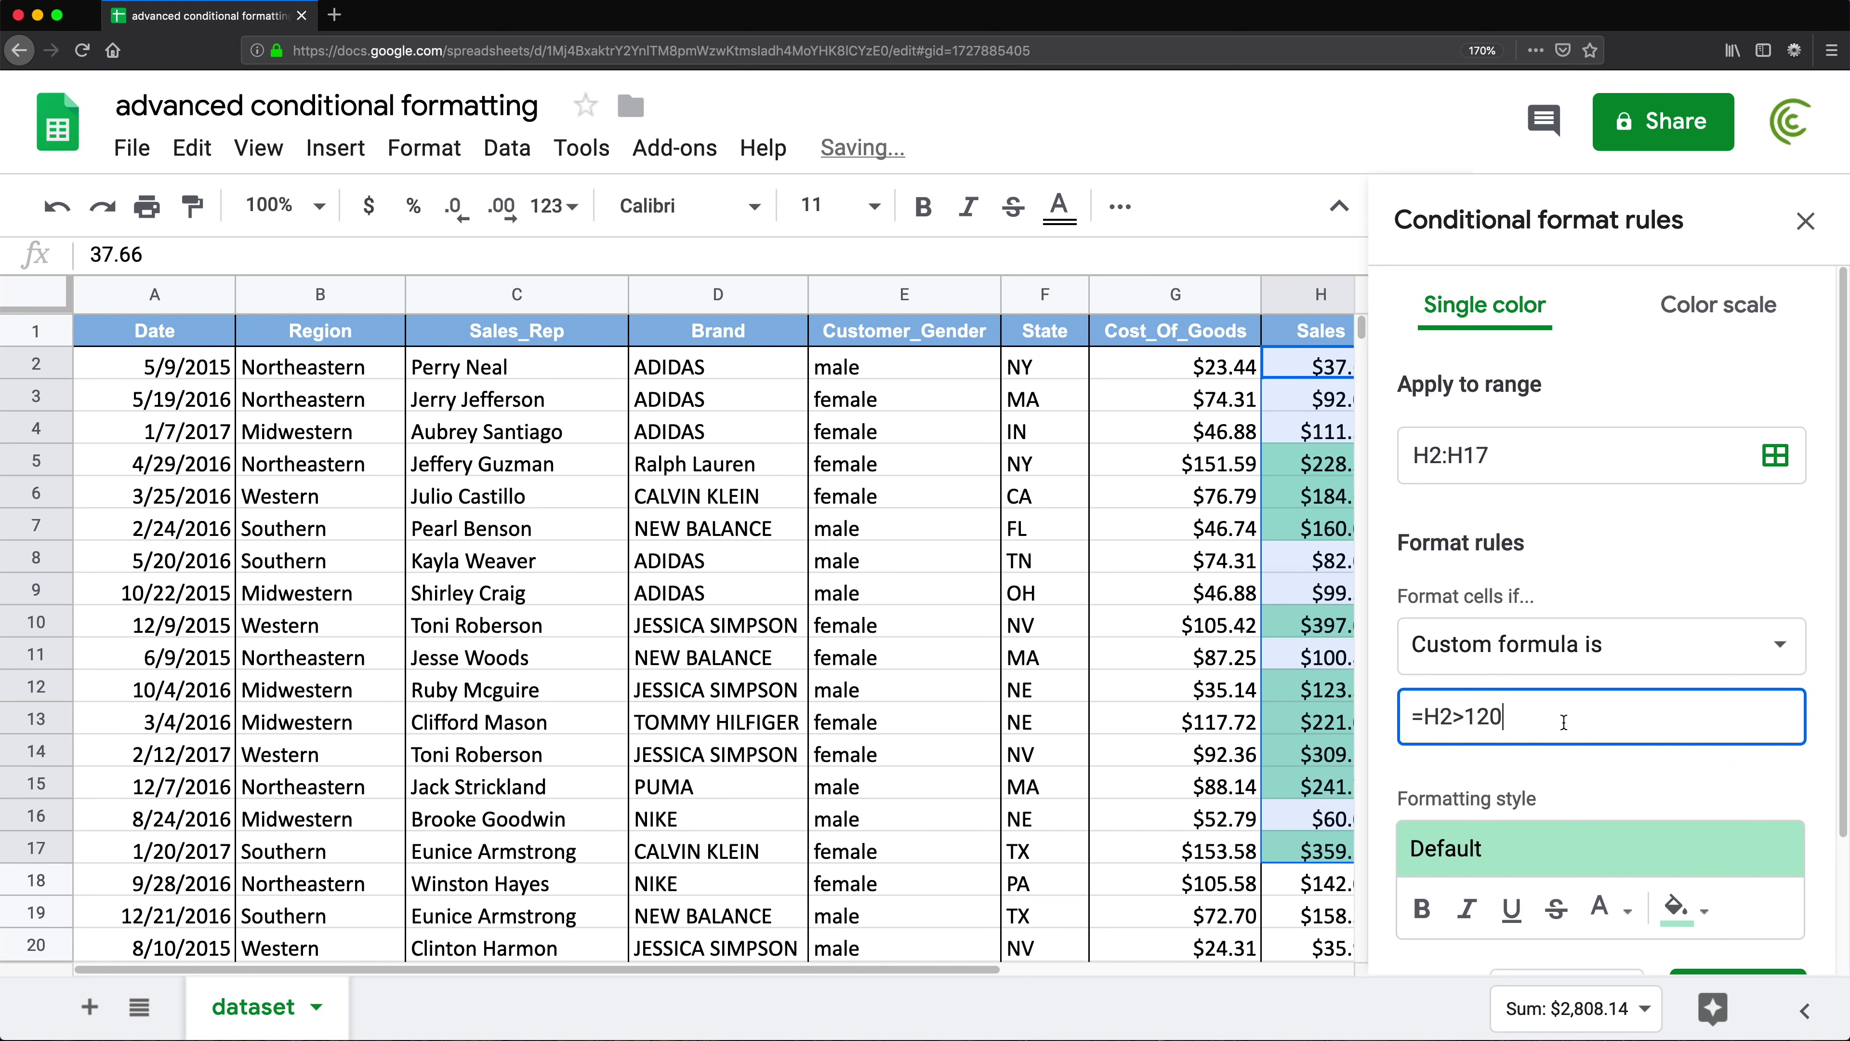
# - Give the conditional formatting rule a light teal fill, save it and close the rules
pyautogui.click(1679, 907)
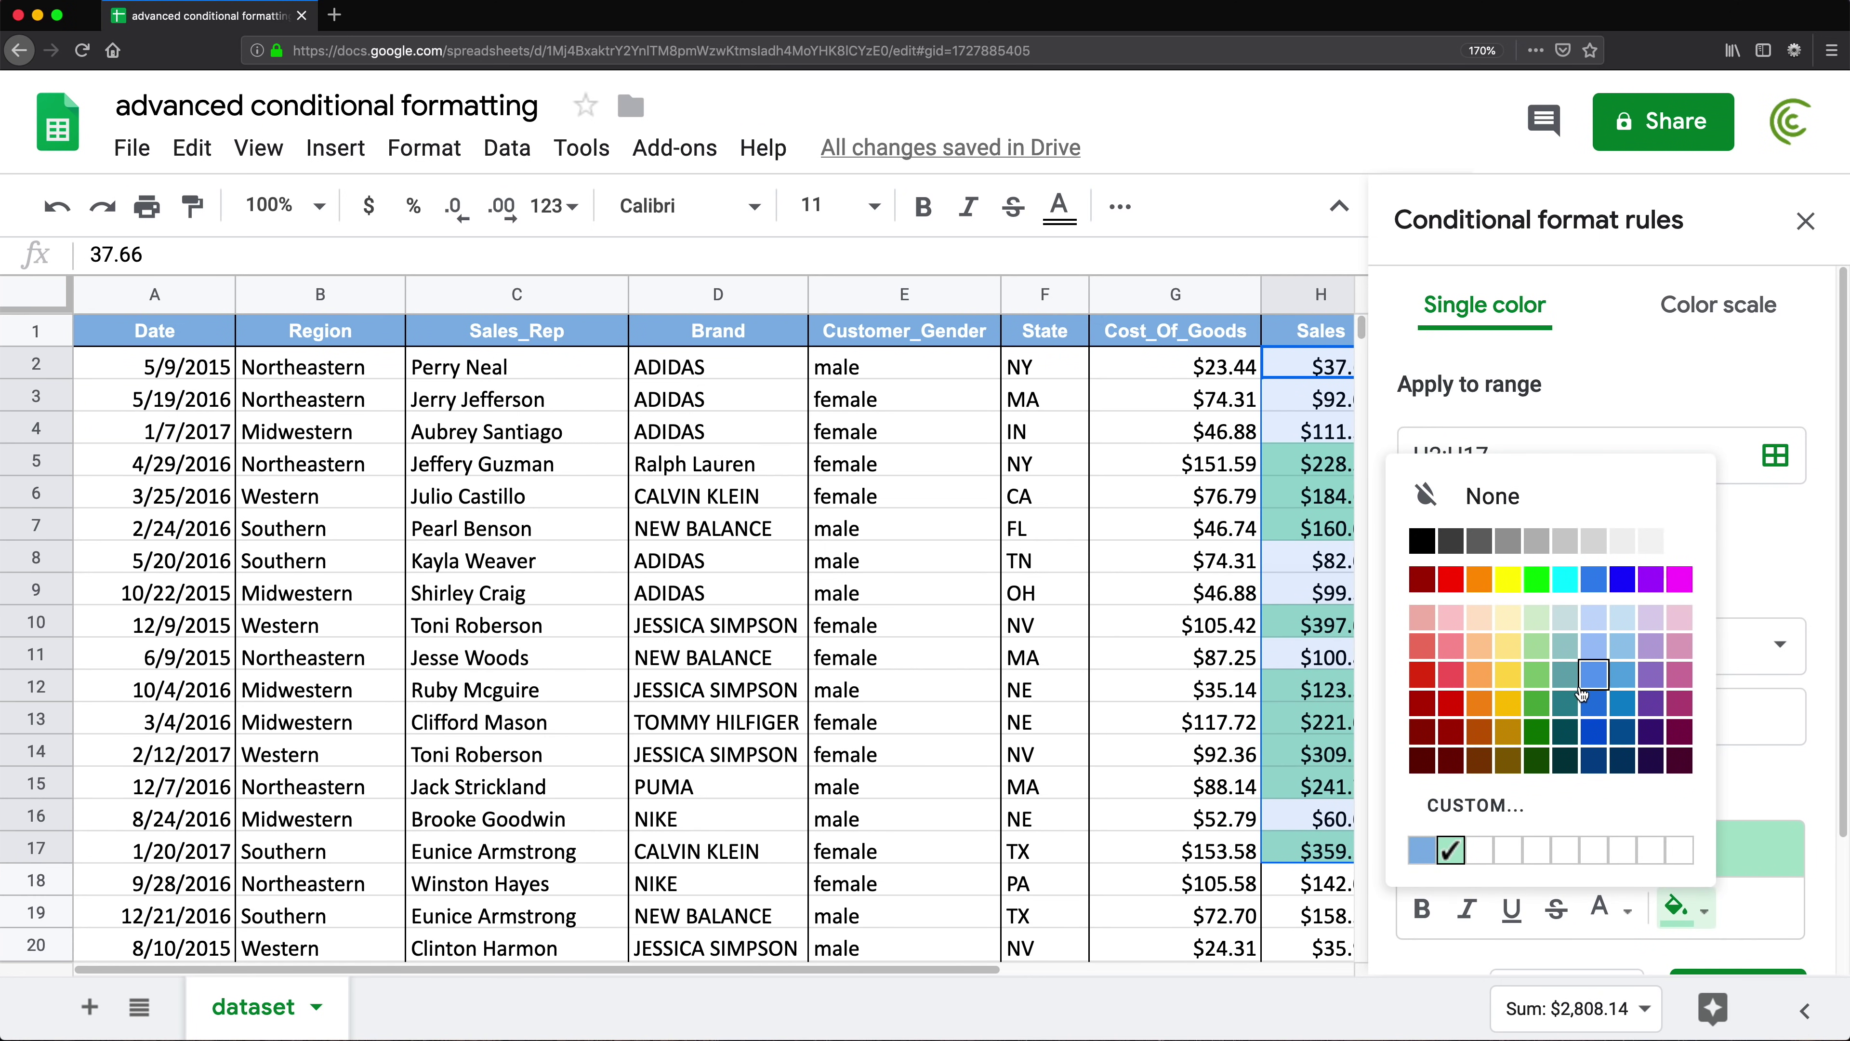
pyautogui.click(1564, 646)
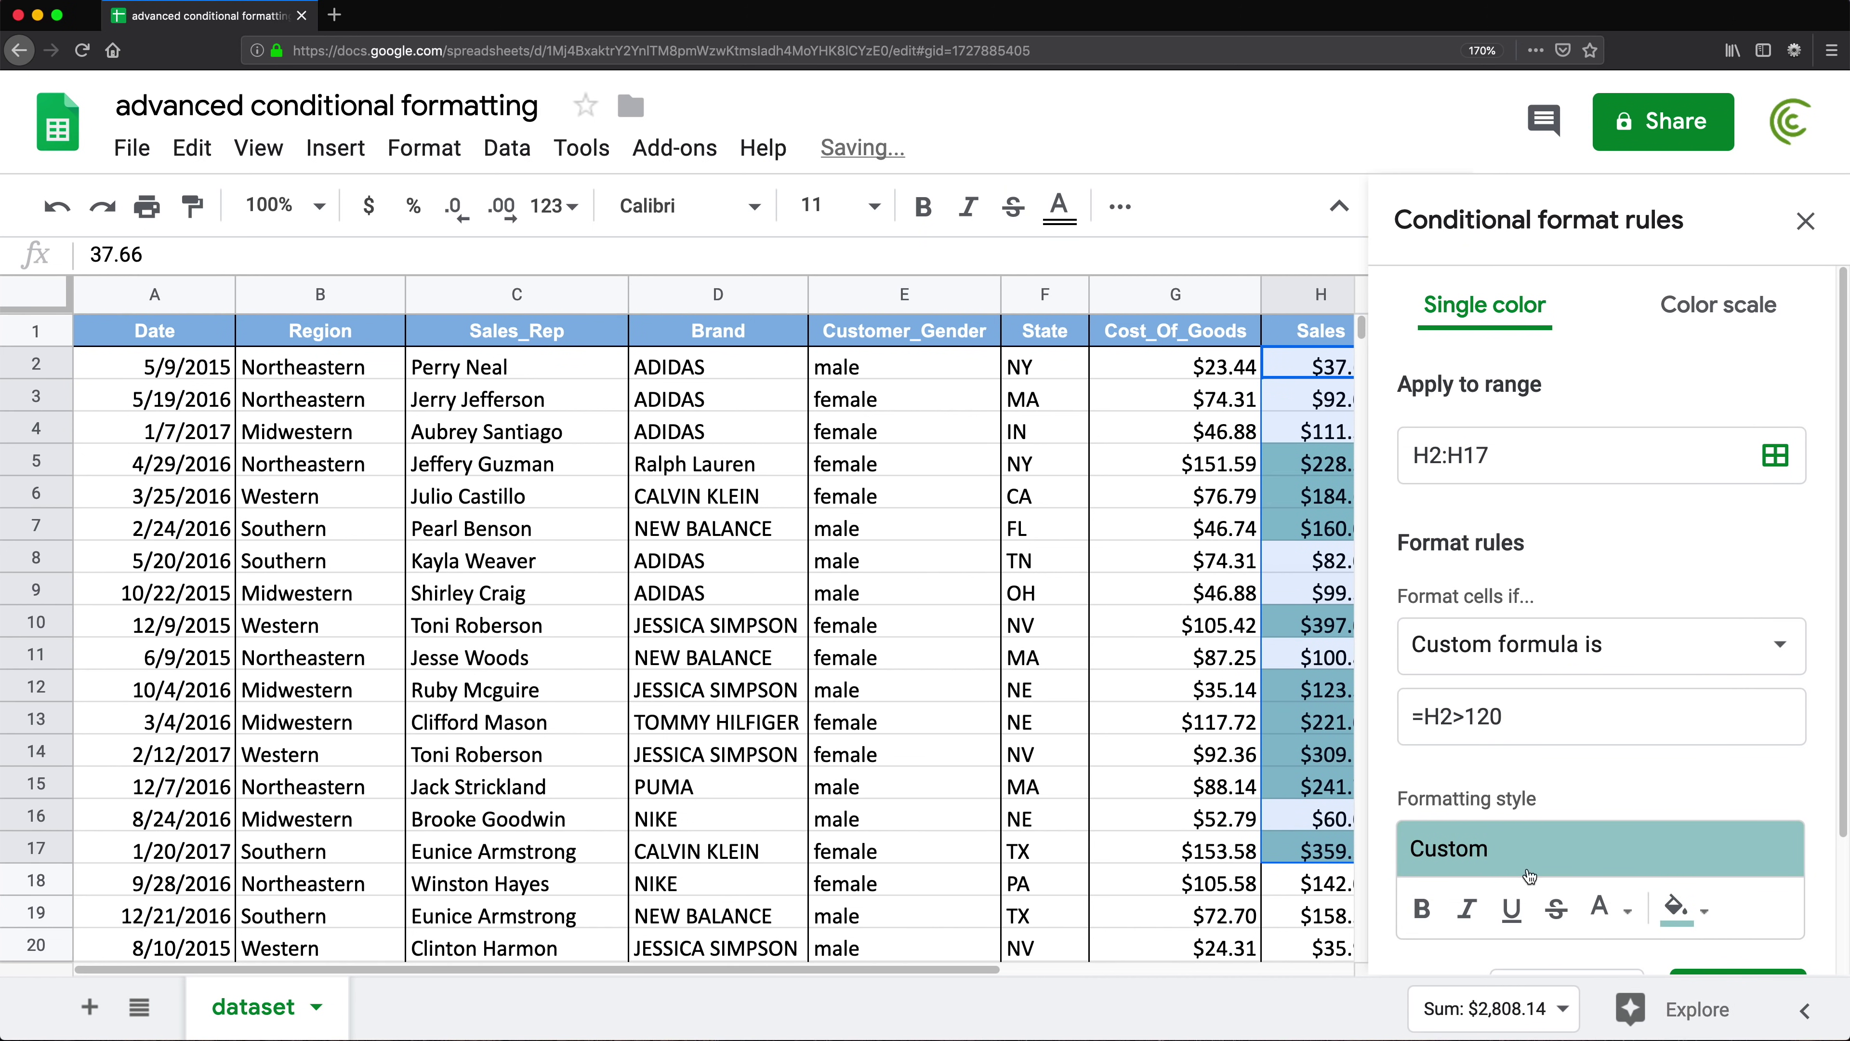
pyautogui.scroll(-3, 1556, 372)
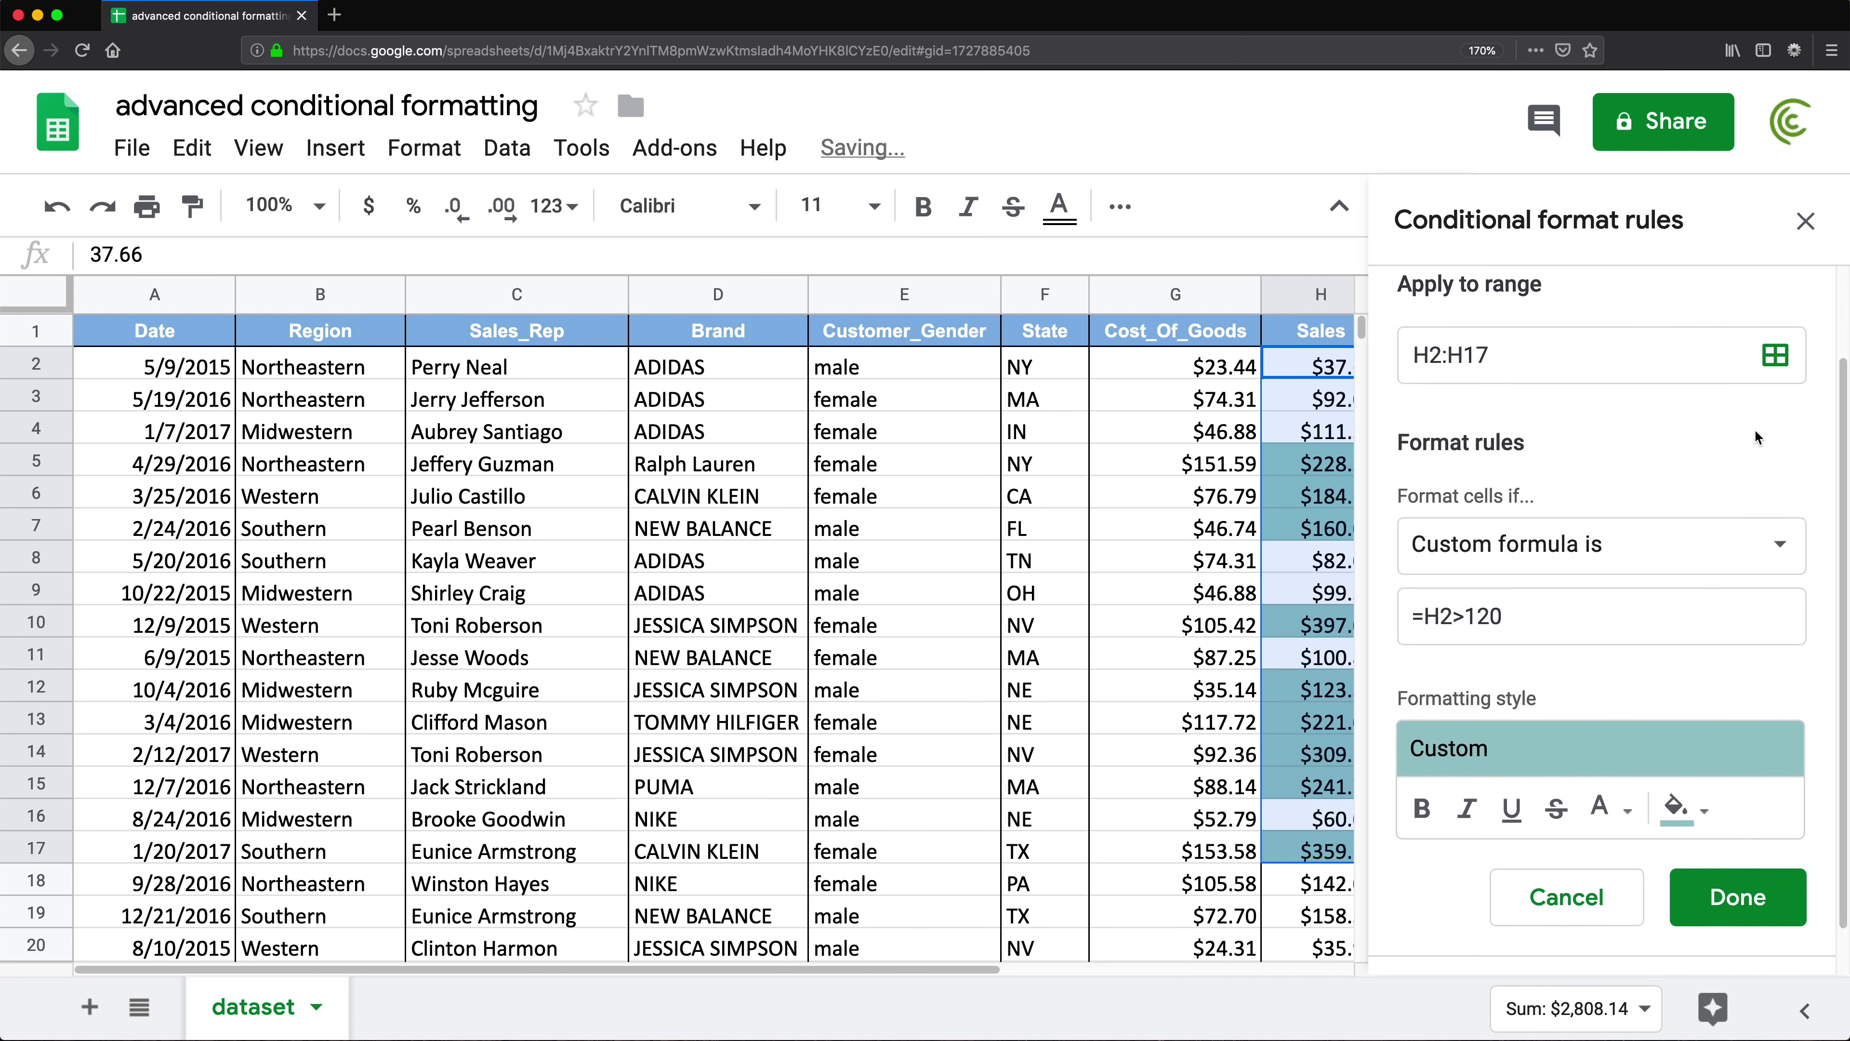
pyautogui.click(1762, 884)
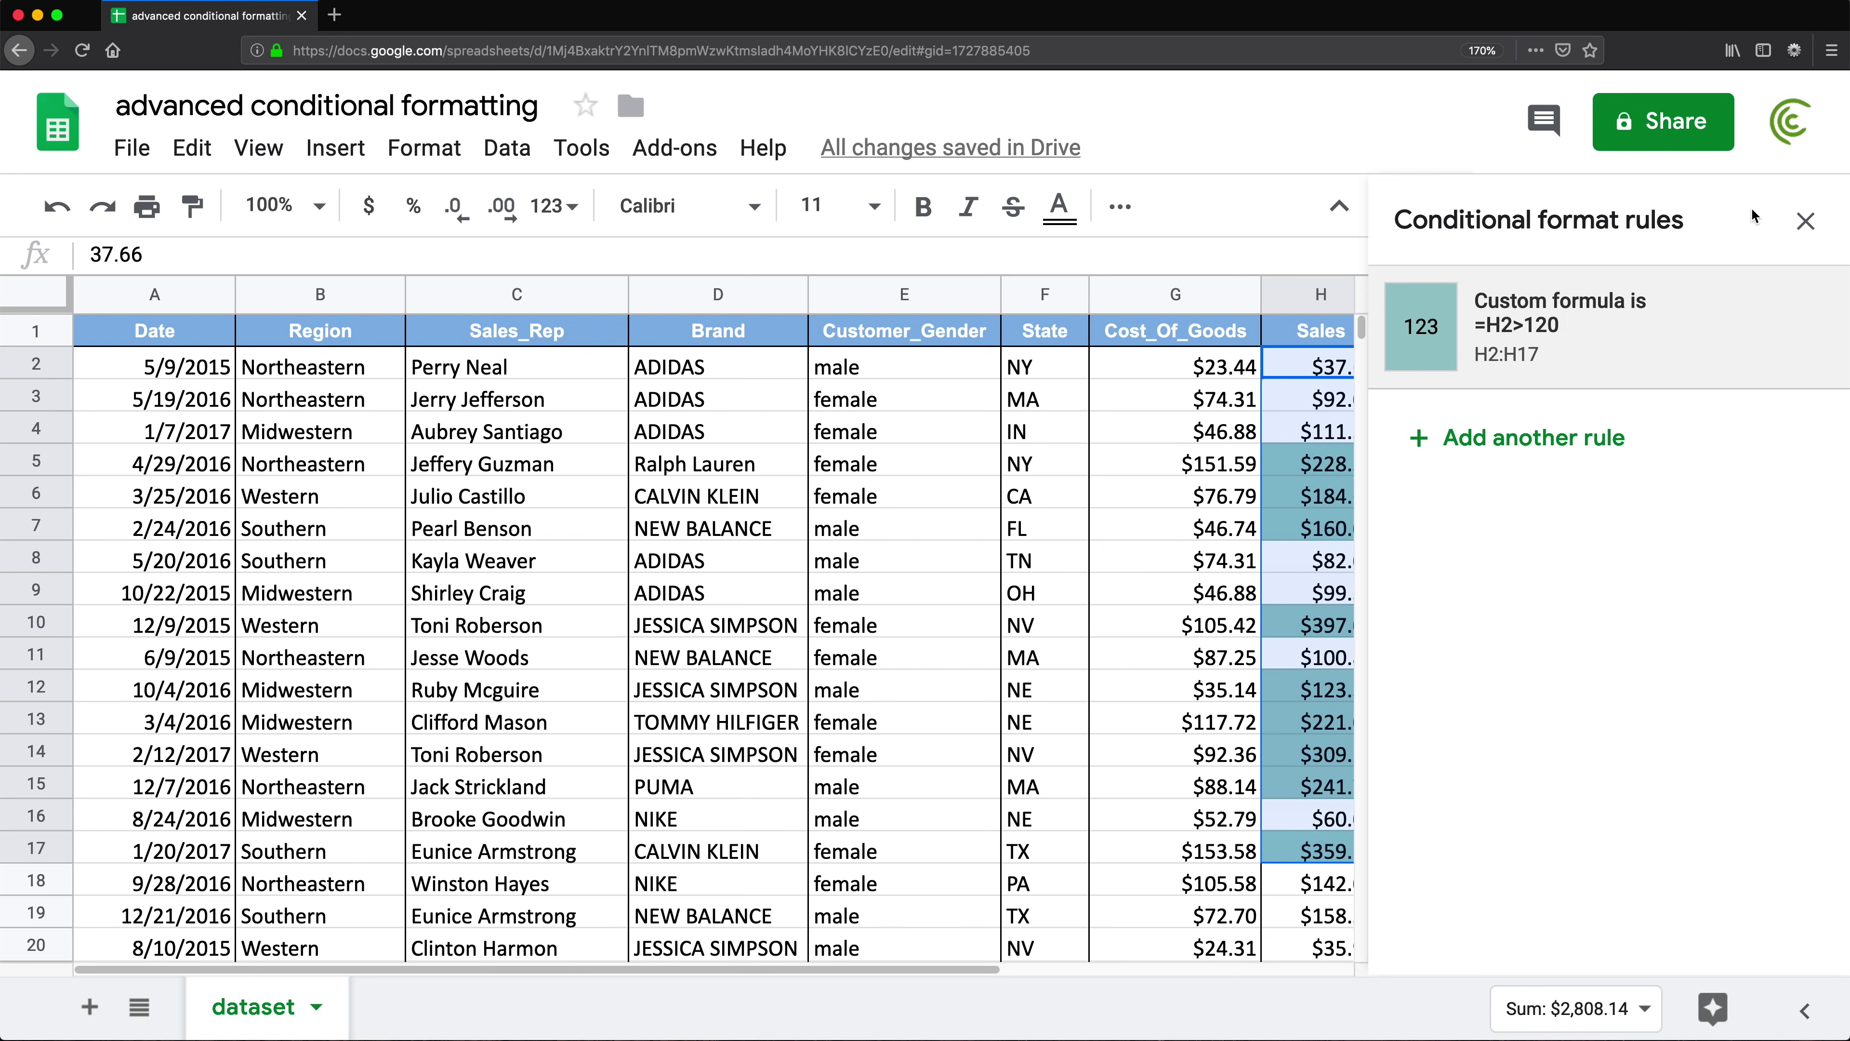
pyautogui.click(1806, 221)
pyautogui.click(1479, 468)
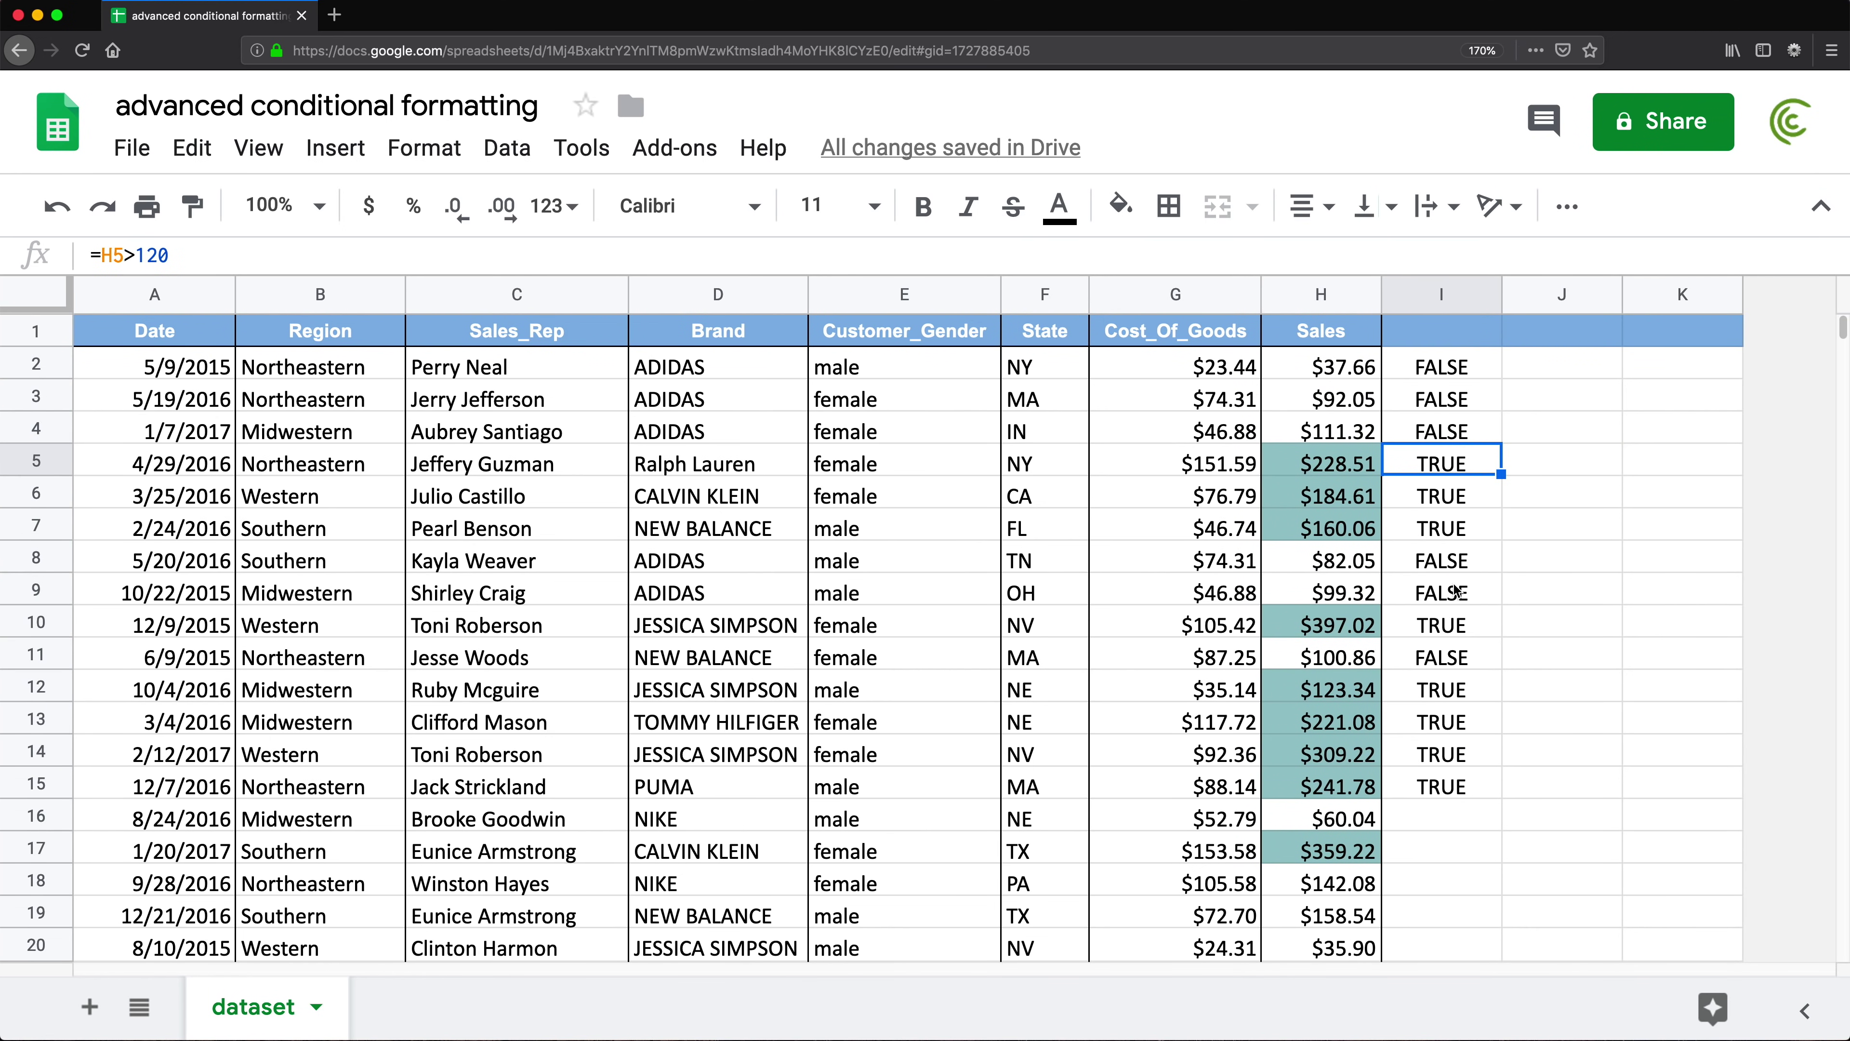
pyautogui.moveTo(1424, 465); pyautogui.dragTo(1344, 528)
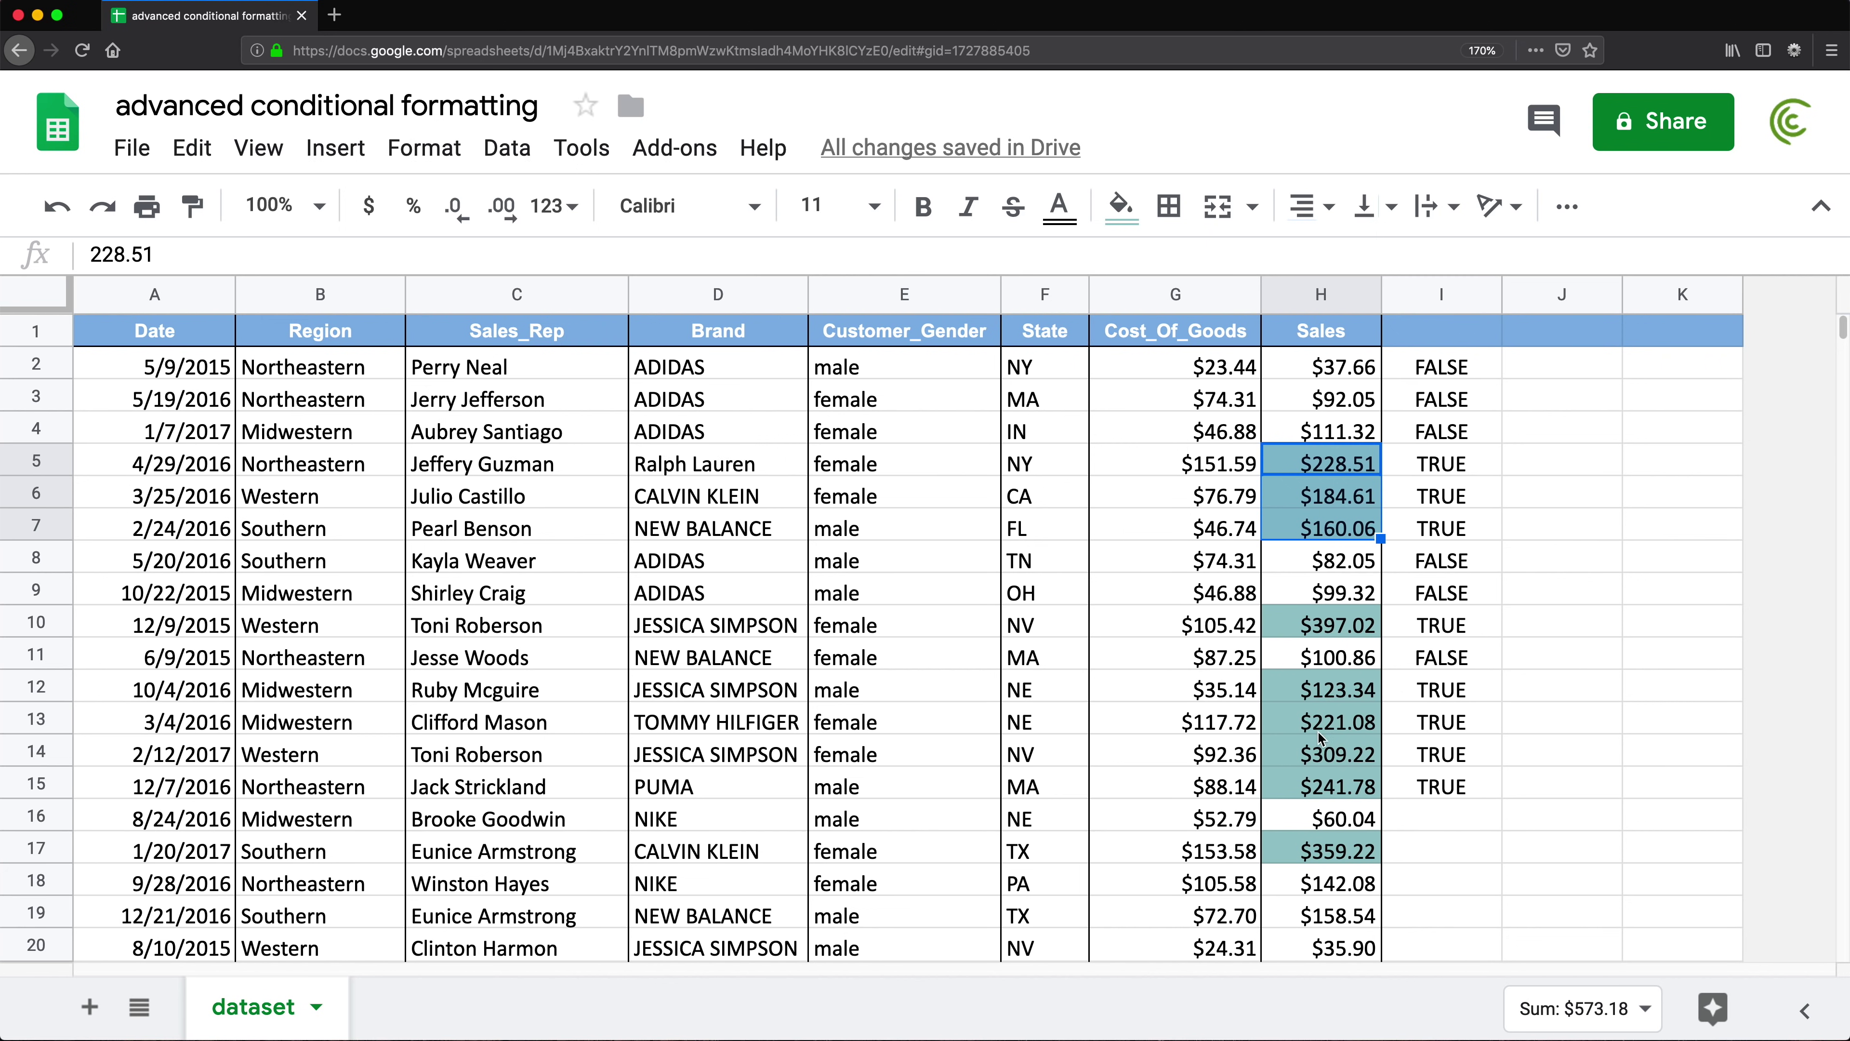
# - Clear the contents of column I and undo that deletion
pyautogui.click(1433, 296)
pyautogui.press('Delete')
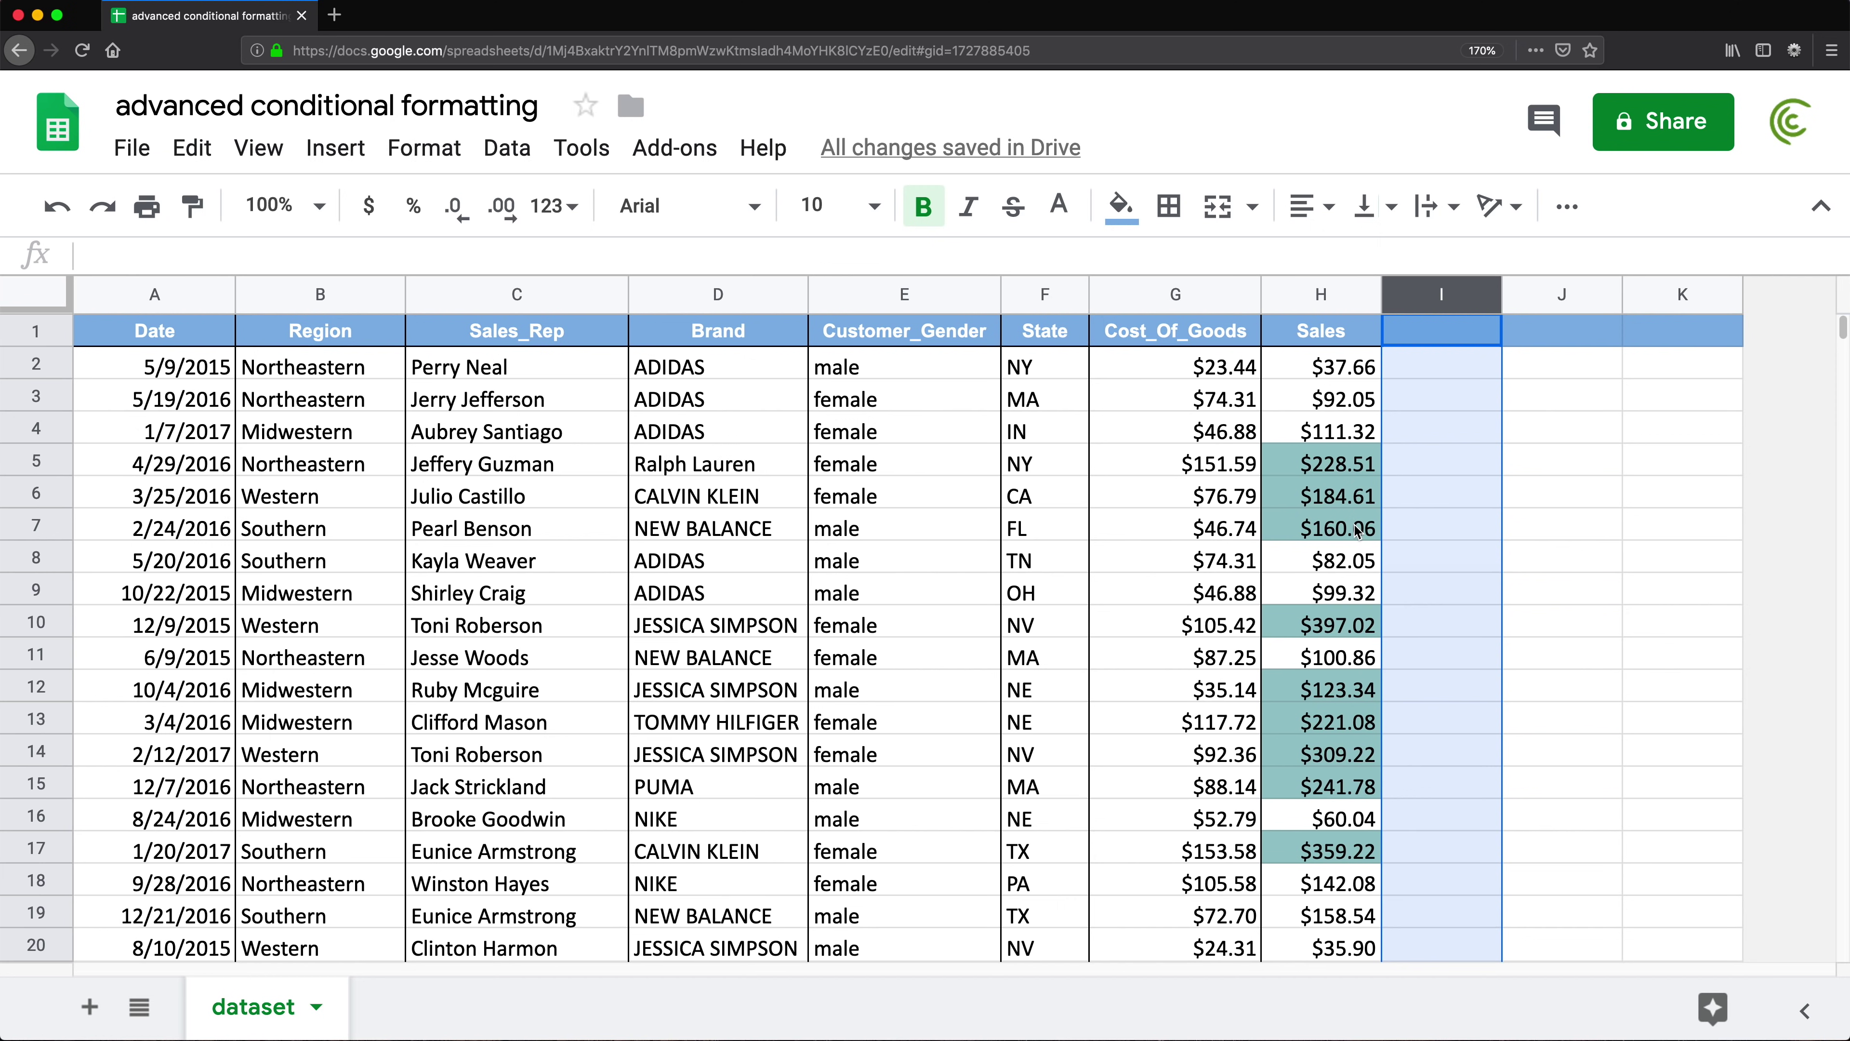
pyautogui.press('super+z')
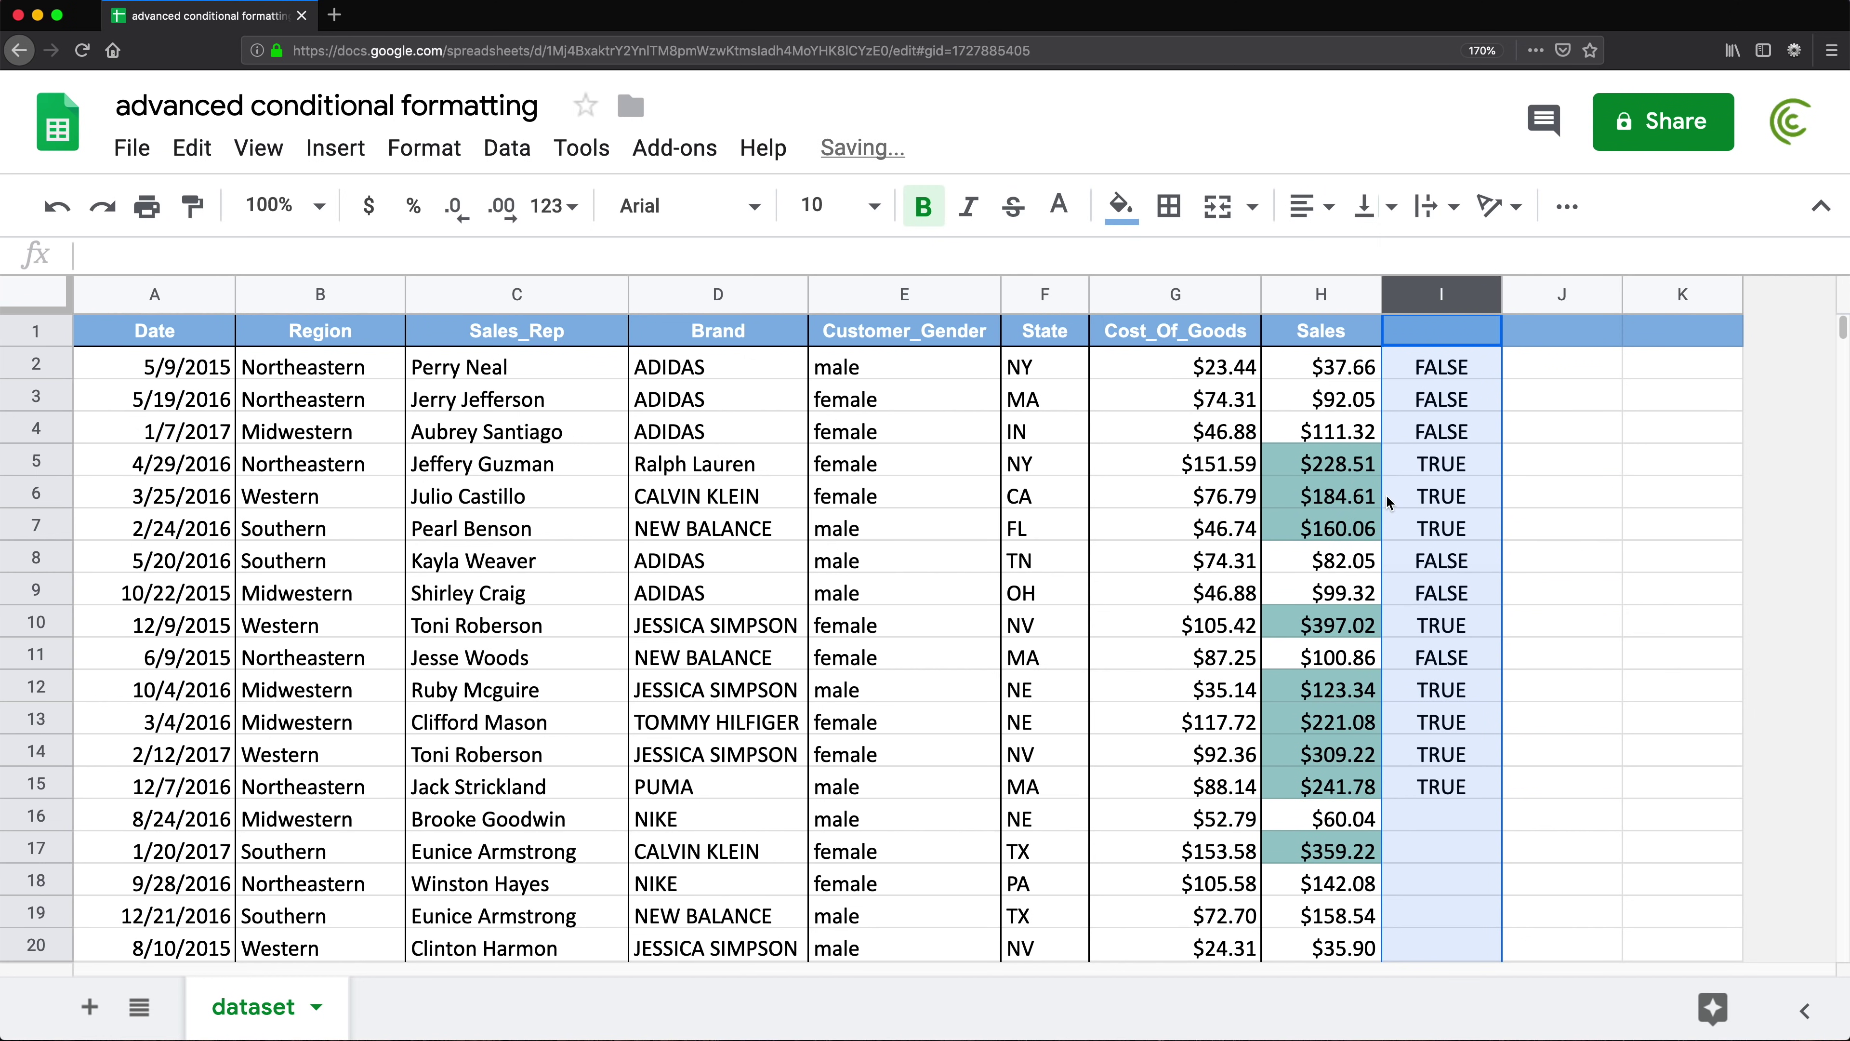
# - Try adding a $ before the H2 reference in cell I2's formula
pyautogui.doubleClick(1443, 368)
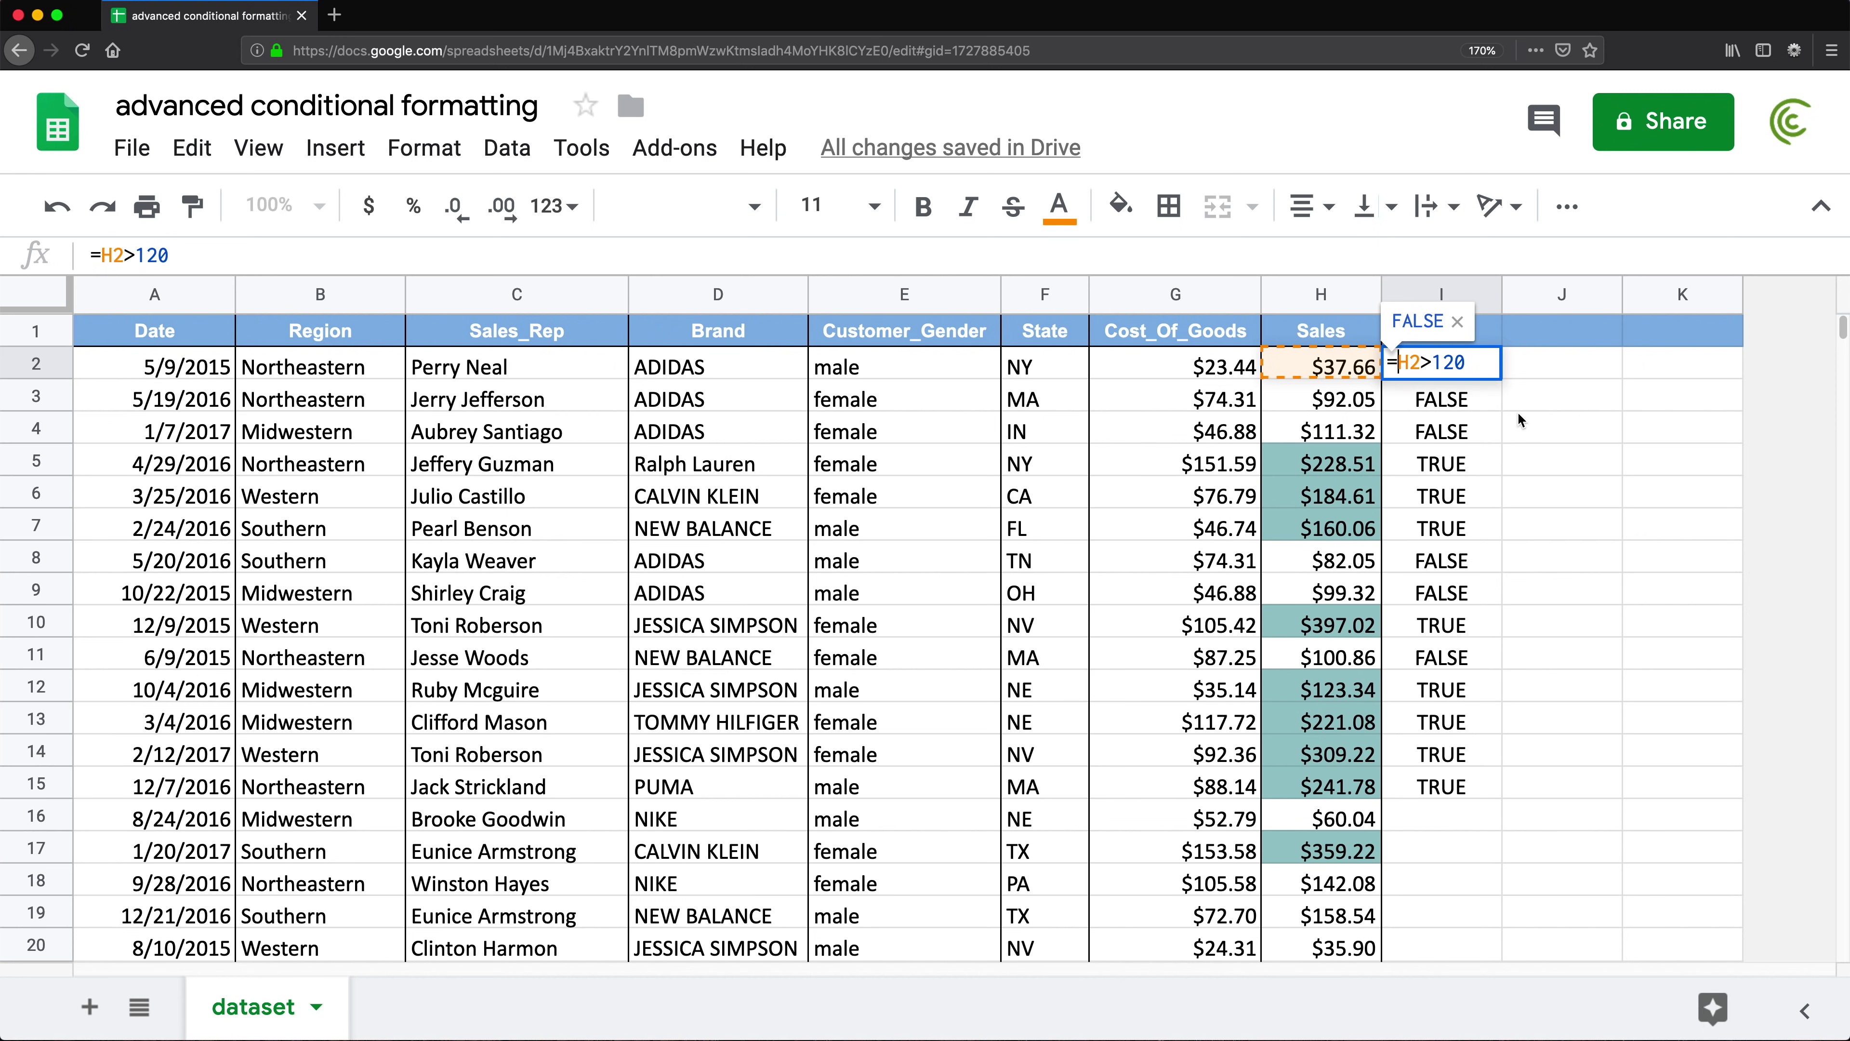
pyautogui.write('$')
pyautogui.press('Return')
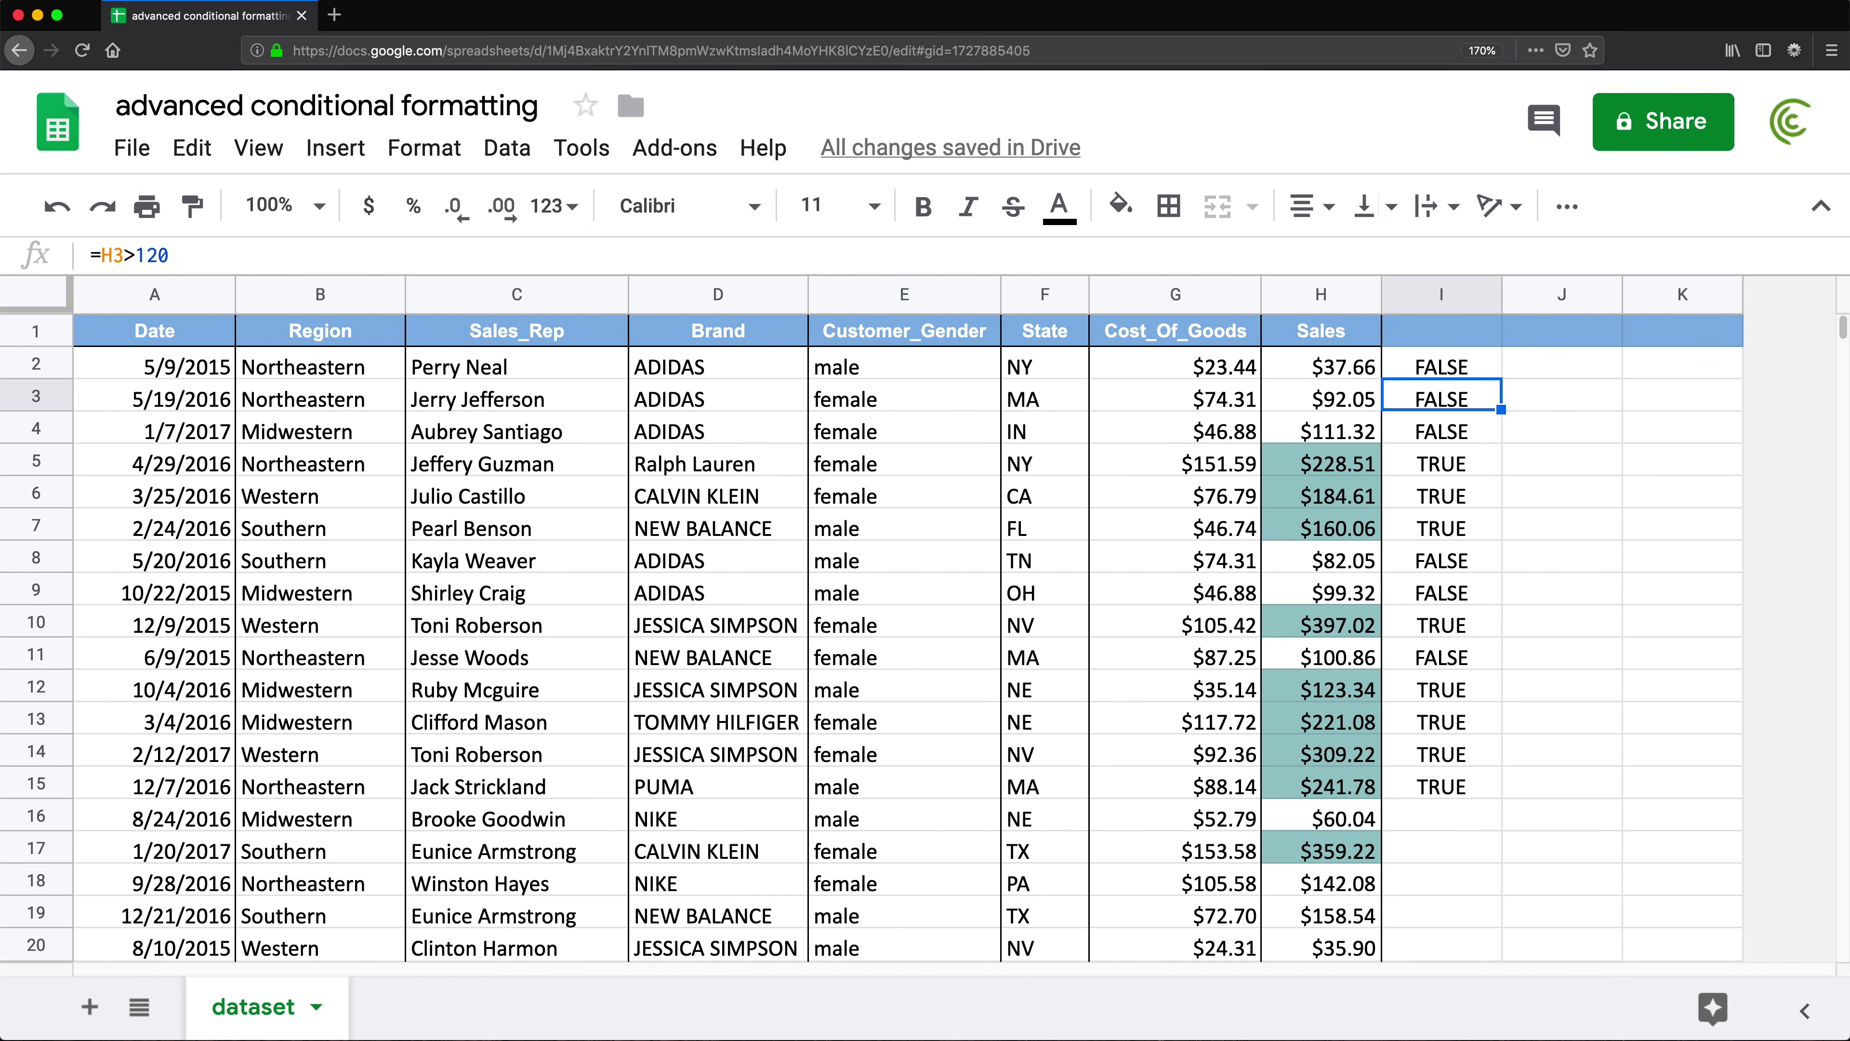
# - Fill the formula from I2 down and across the range I2:K15
pyautogui.click(1479, 359)
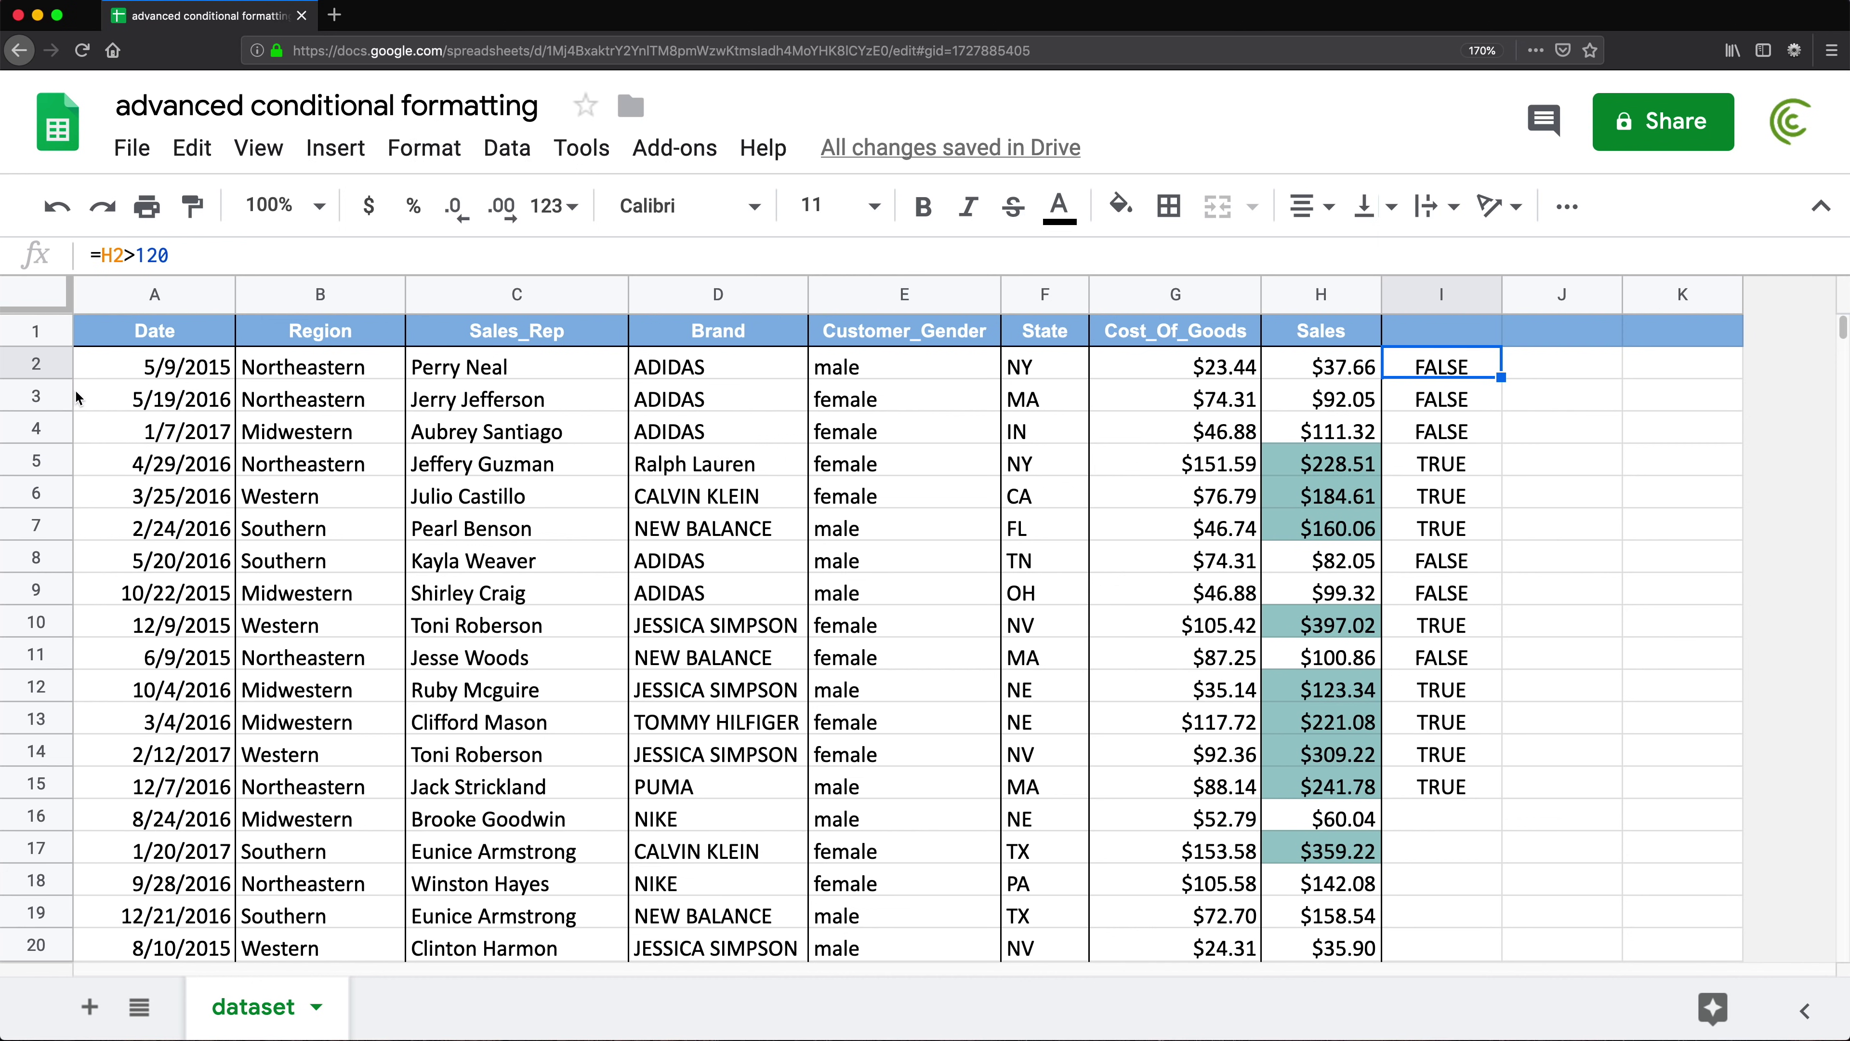
pyautogui.moveTo(1321, 368); pyautogui.dragTo(1321, 755)
pyautogui.click(1478, 373)
pyautogui.moveTo(1499, 377); pyautogui.dragTo(1748, 799)
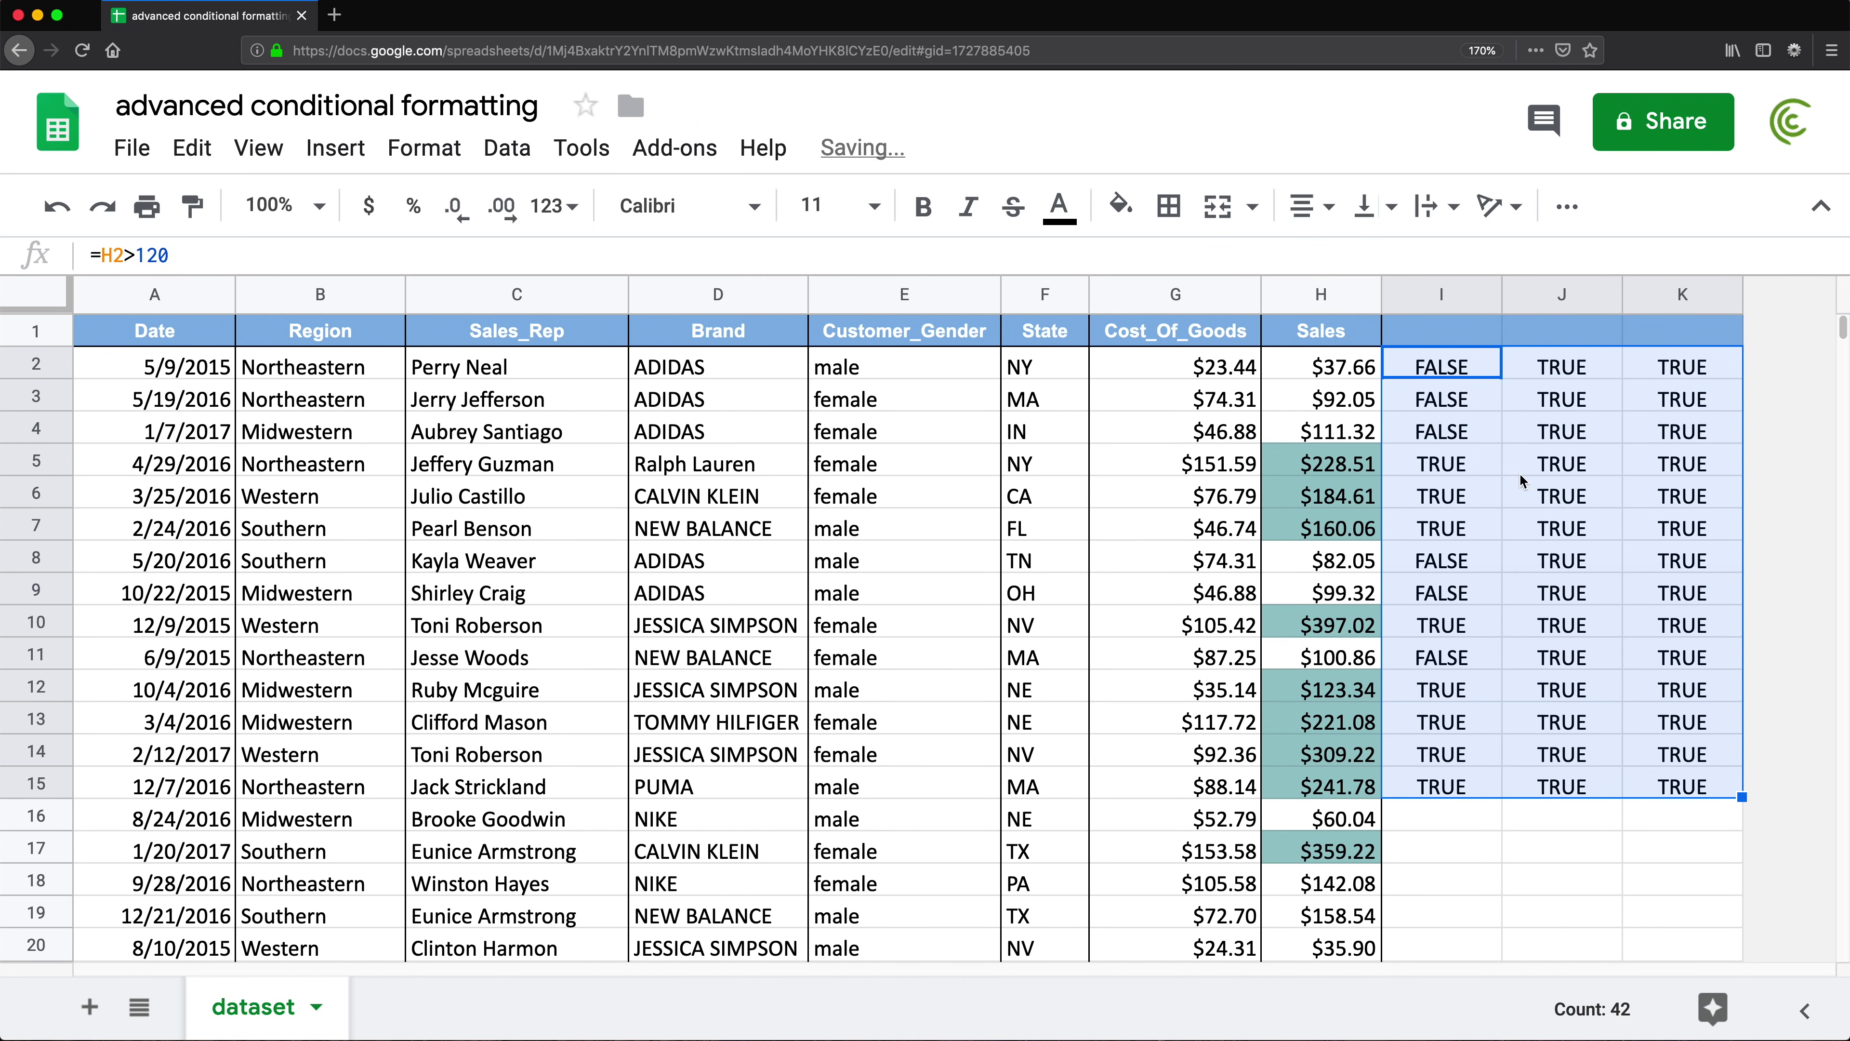
# - Compare the formulas in I2, J2 and K2 and the results in I5:K7 against the Sales values
pyautogui.moveTo(1471, 466); pyautogui.dragTo(1708, 523)
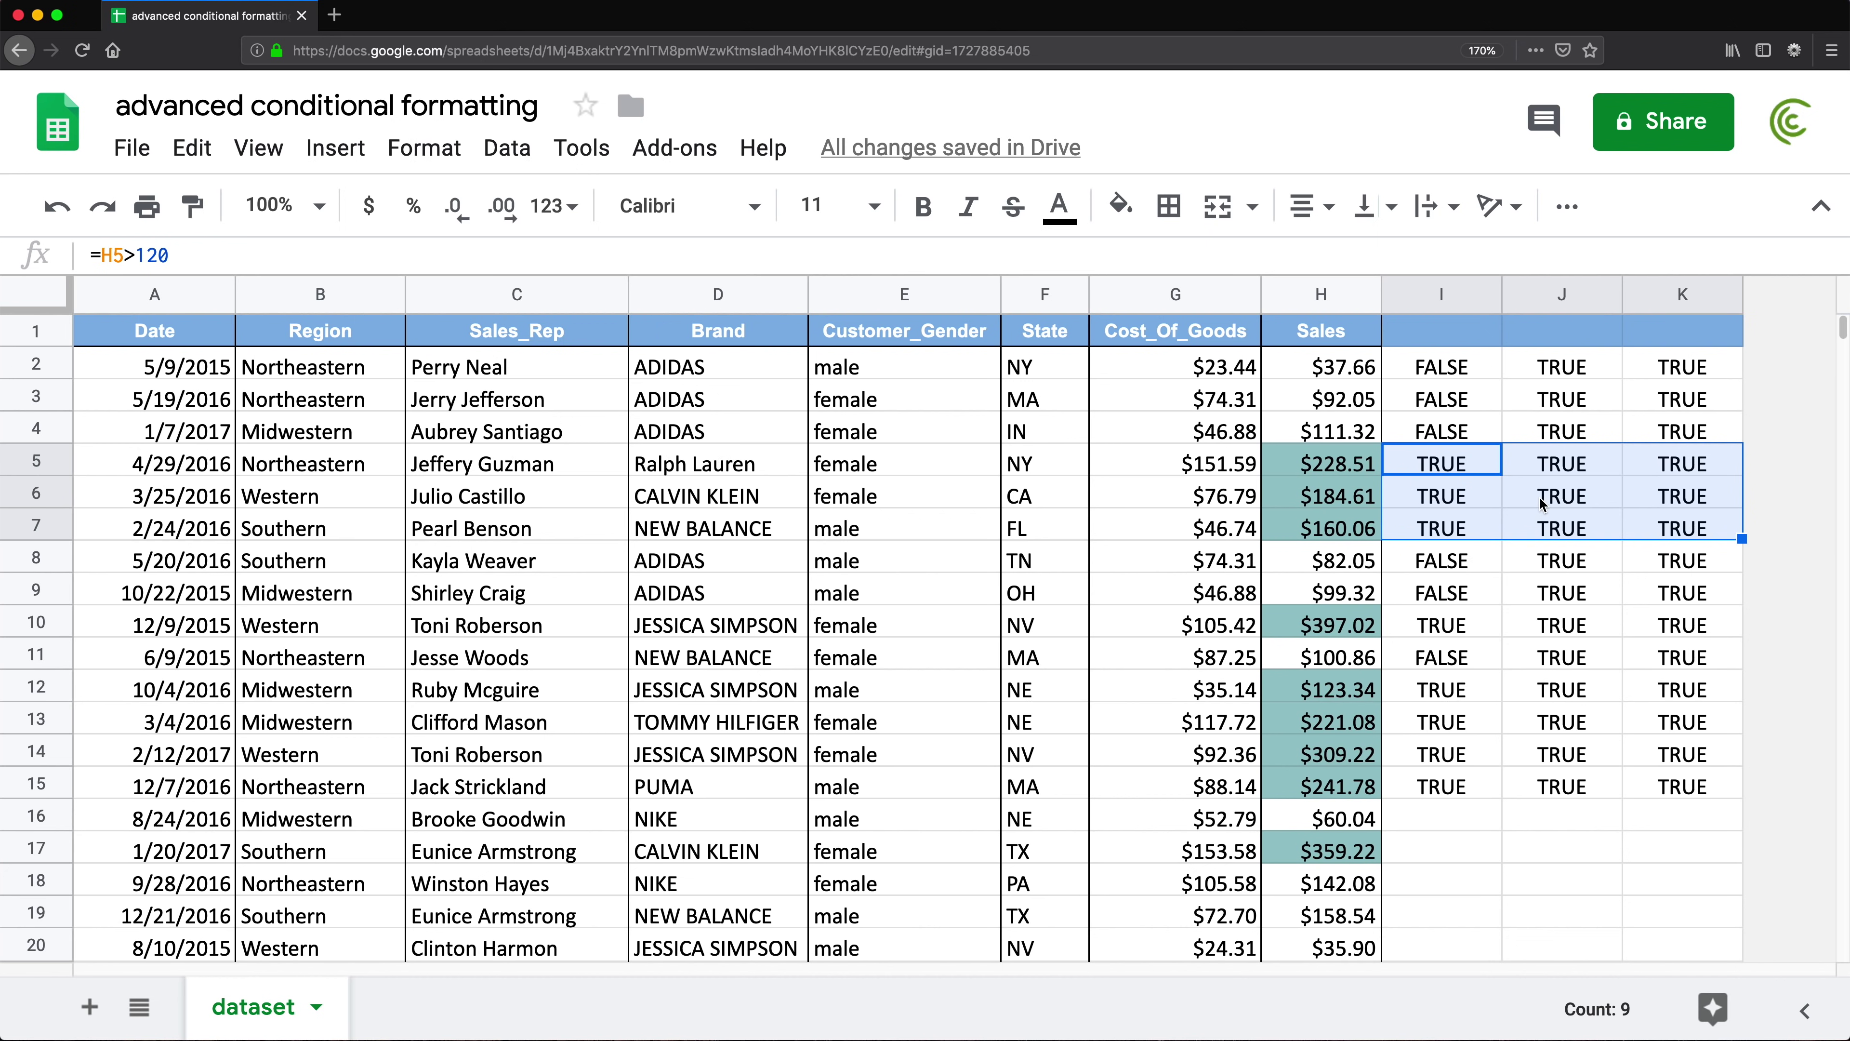
pyautogui.moveTo(1366, 372); pyautogui.dragTo(1369, 430)
pyautogui.moveTo(1448, 373); pyautogui.dragTo(1458, 425)
pyautogui.click(1450, 373)
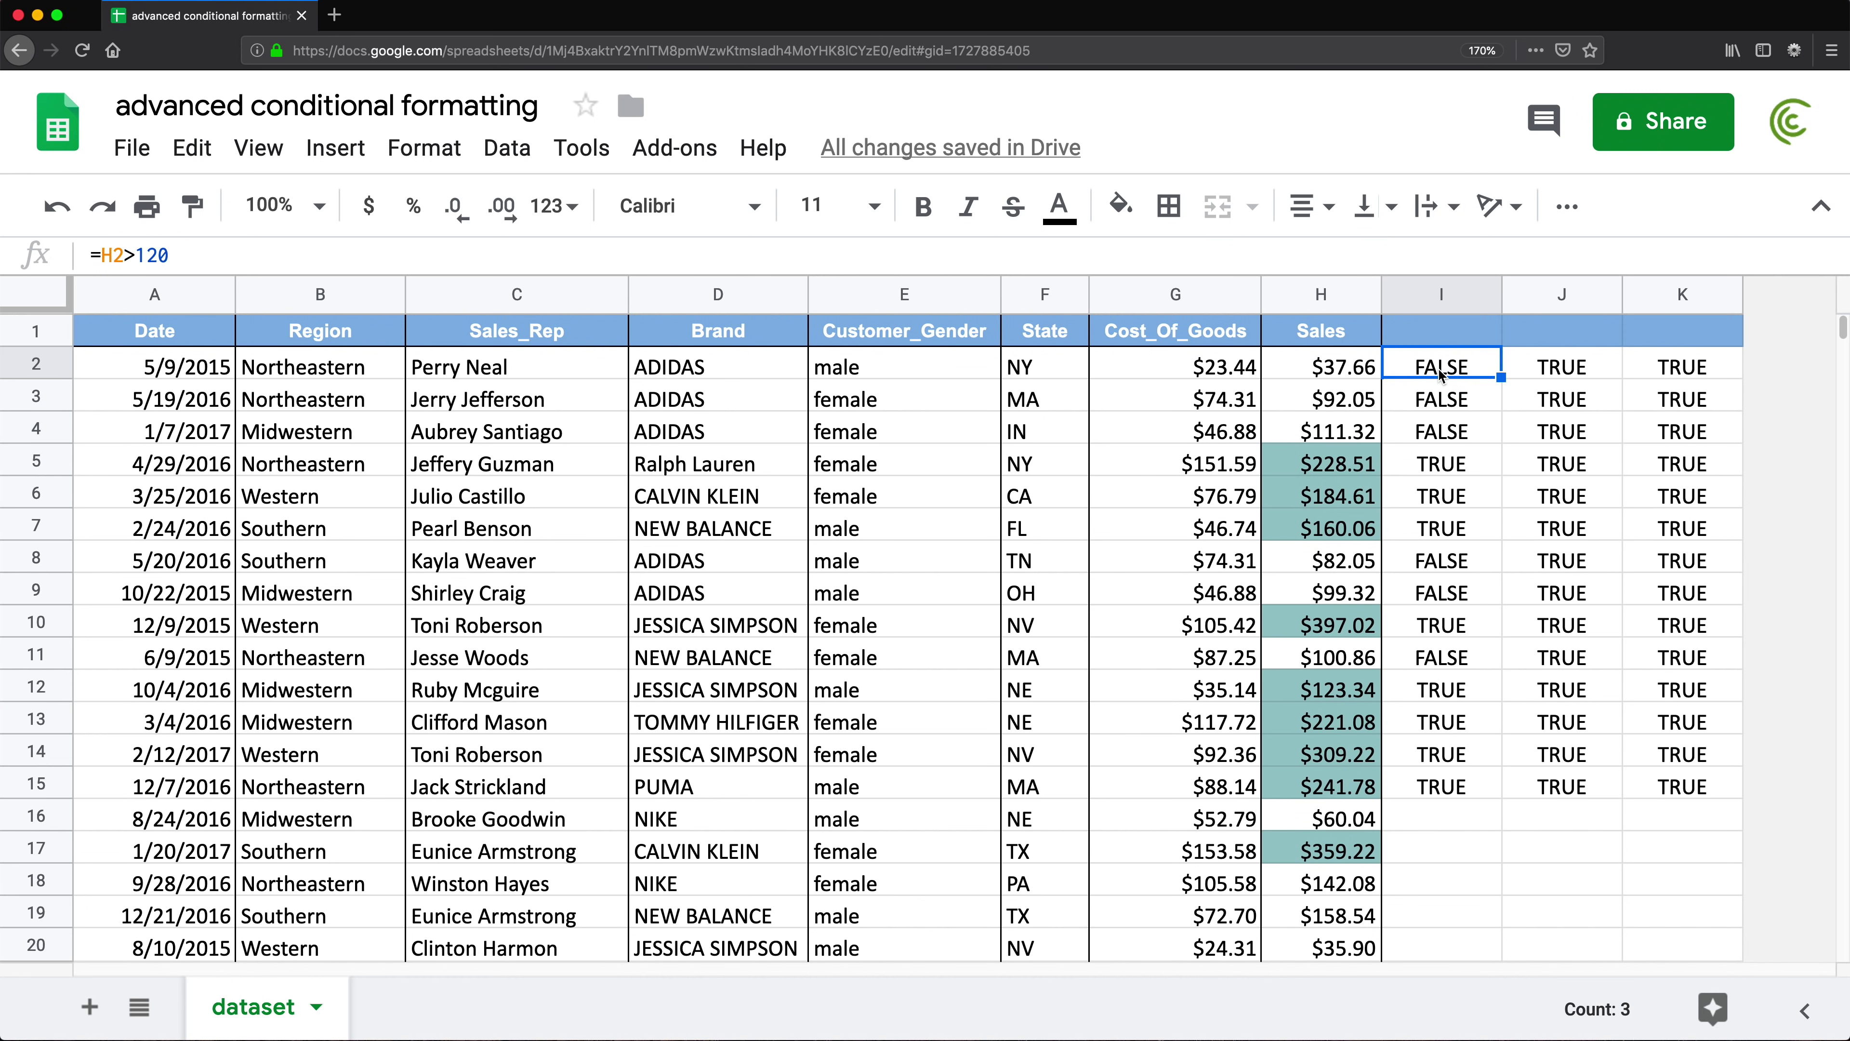
pyautogui.click(1592, 364)
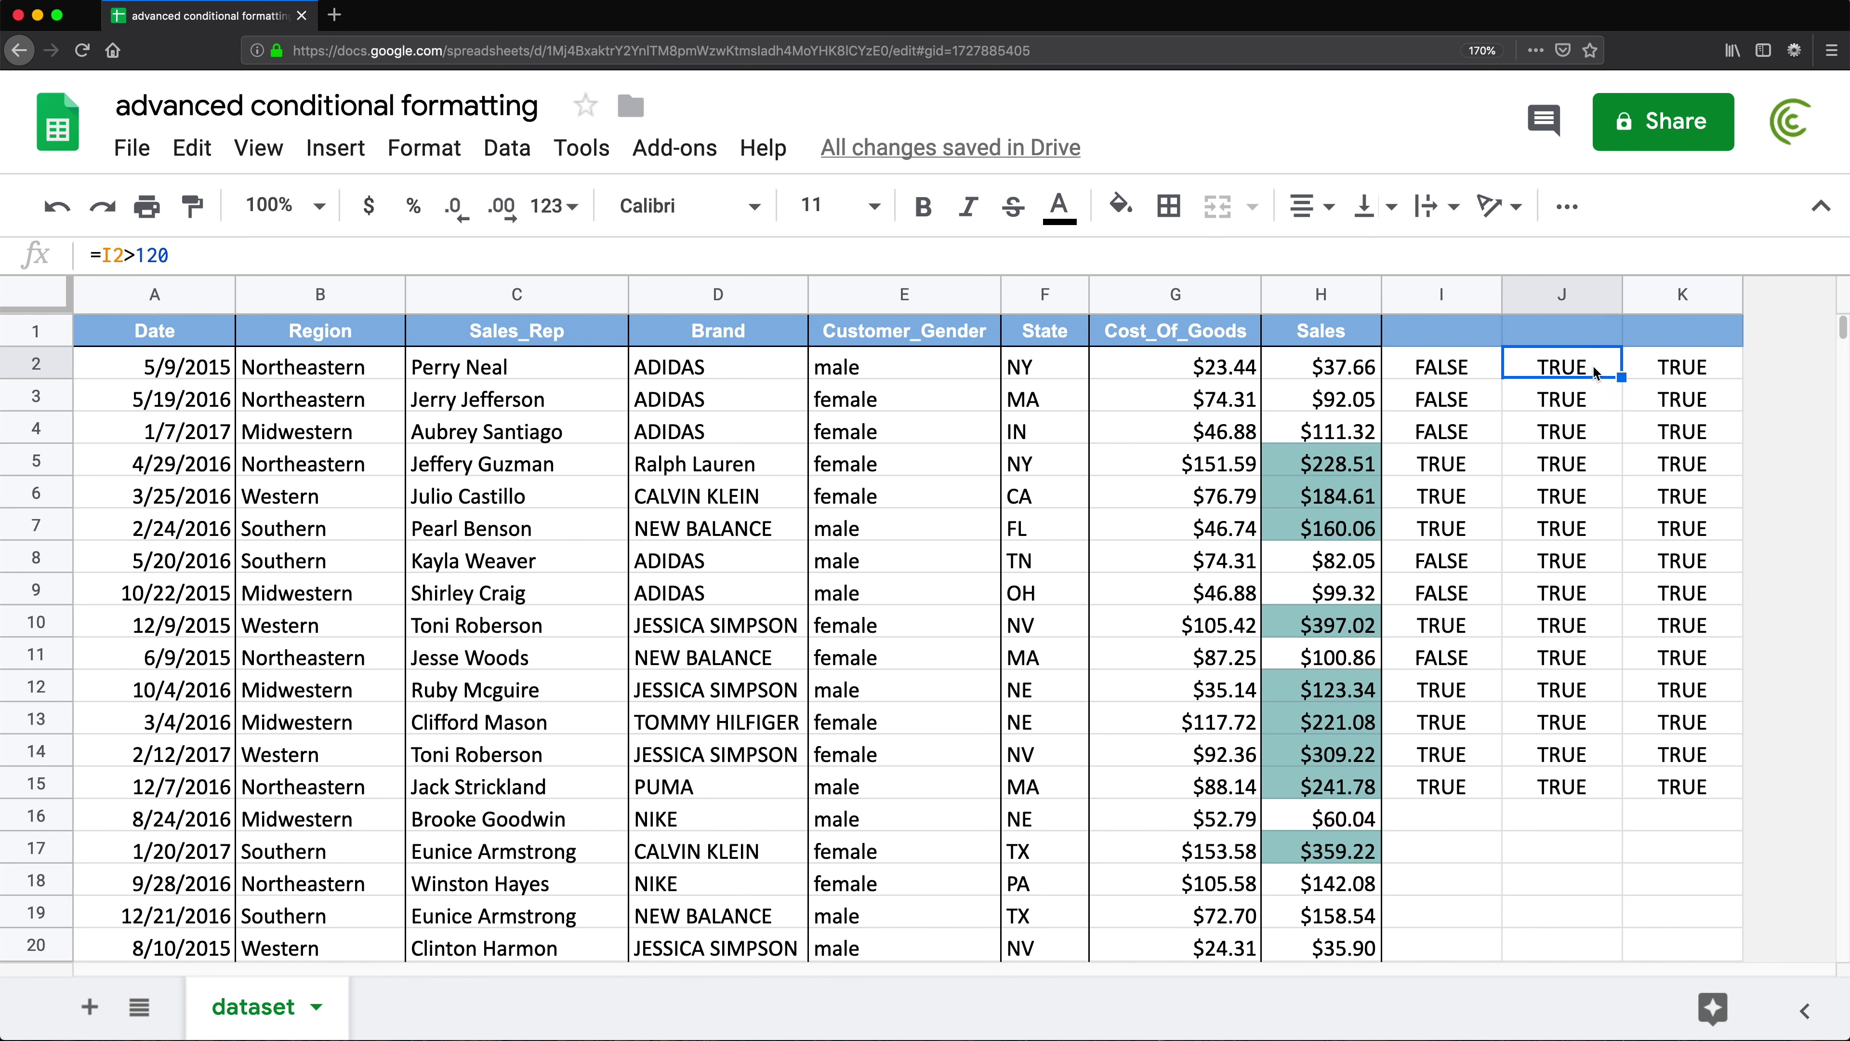
pyautogui.click(1684, 367)
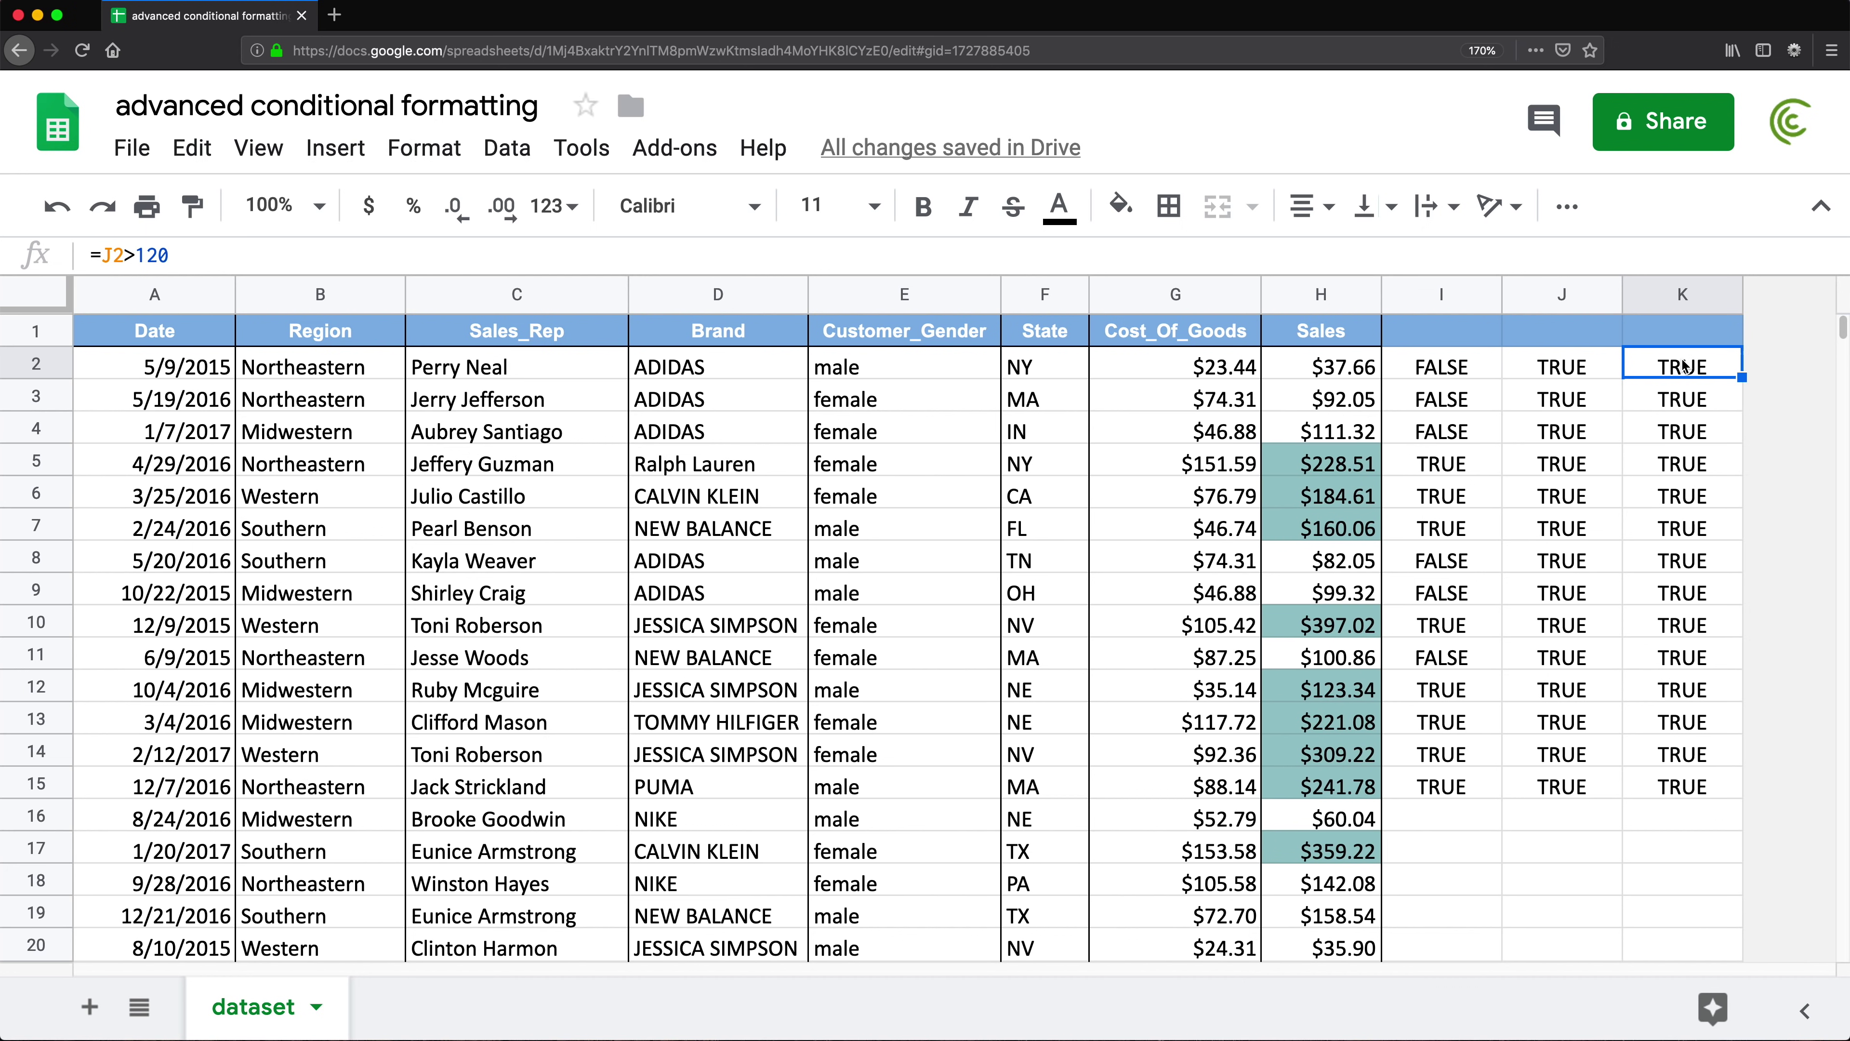
# - Lock the column reference in cell I2 so that its formula reads =$H2>120
pyautogui.doubleClick(1439, 370)
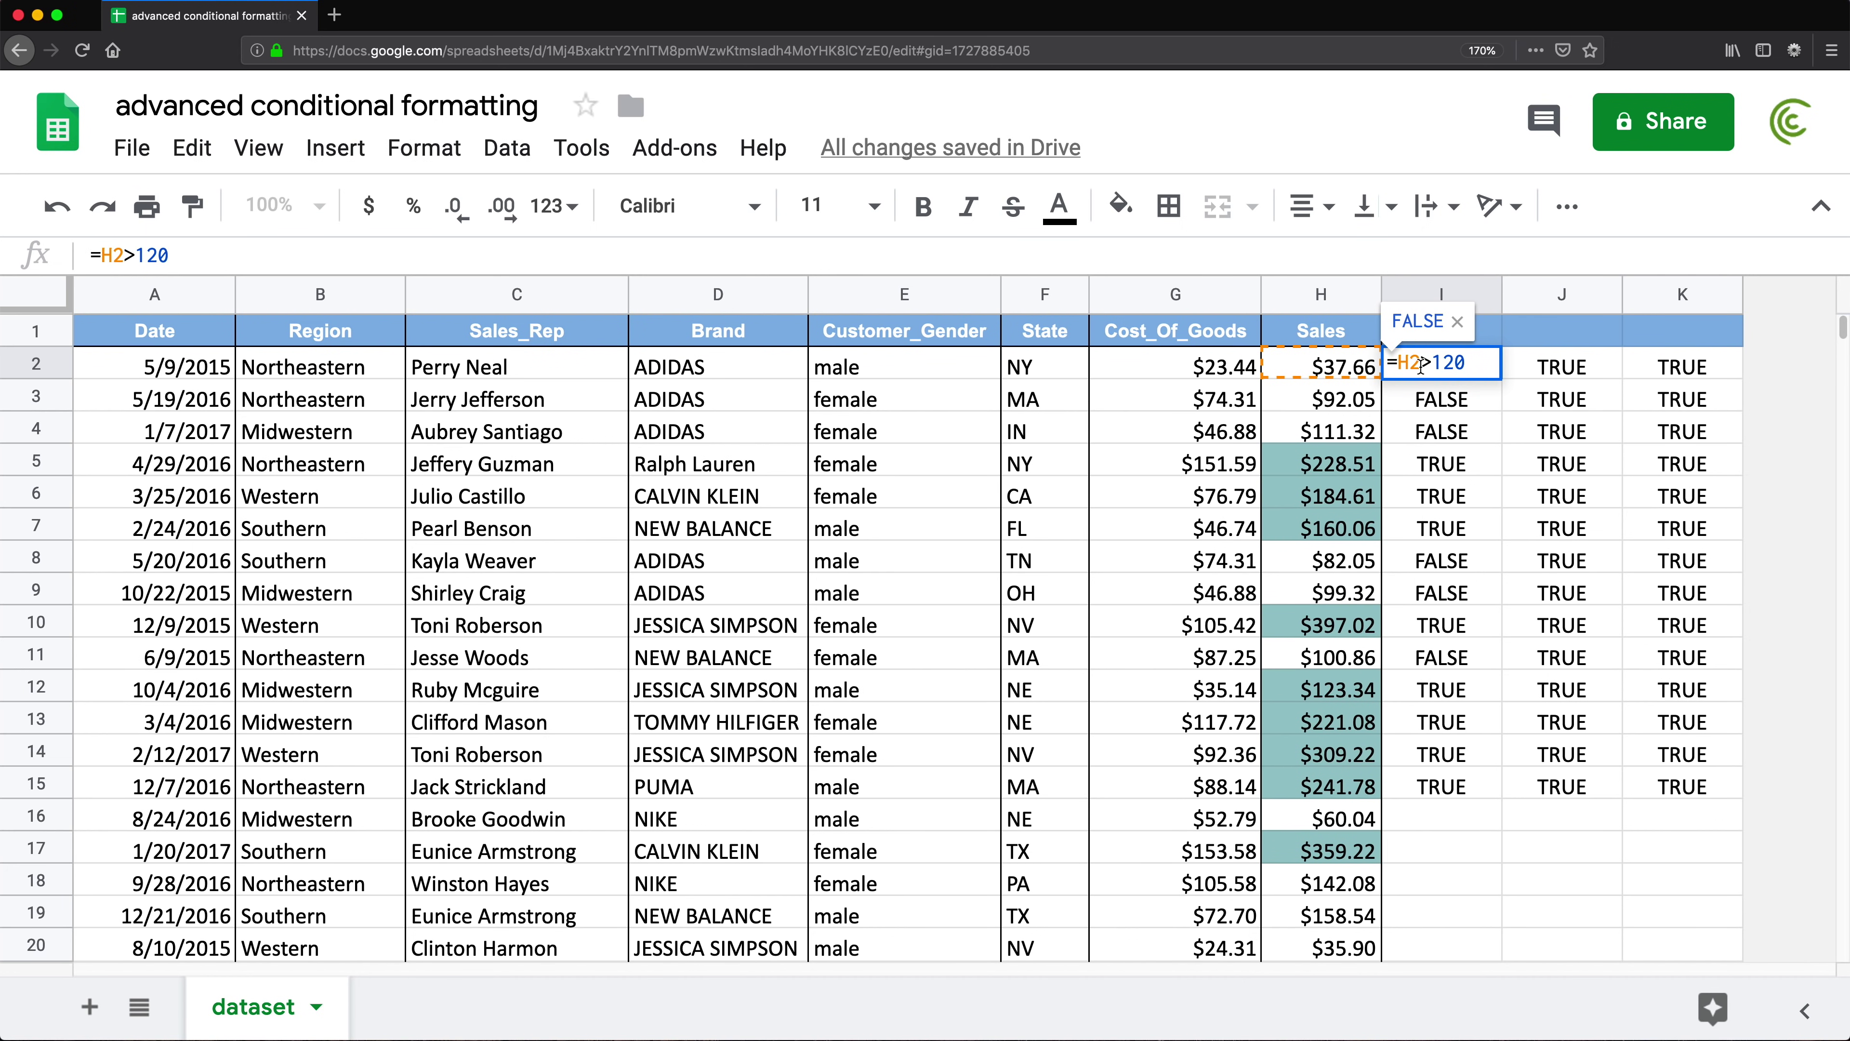
pyautogui.click(1400, 363)
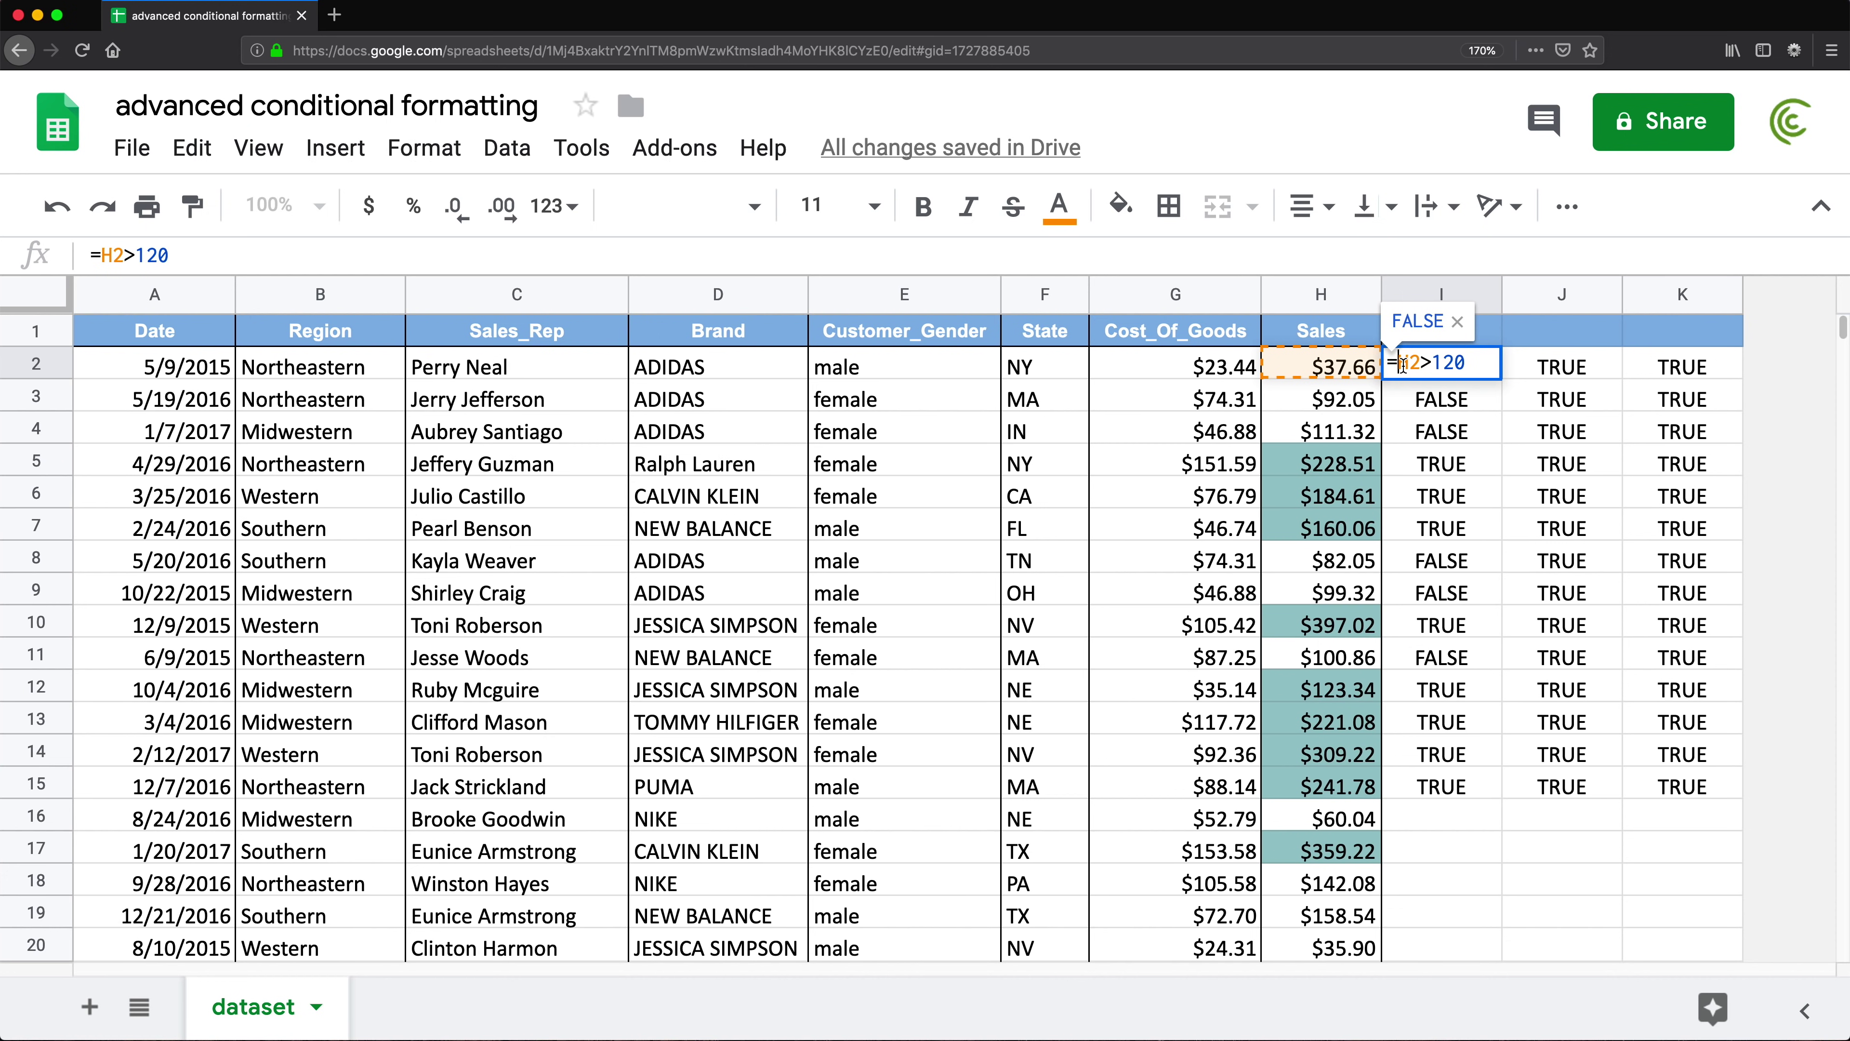
pyautogui.write('$')
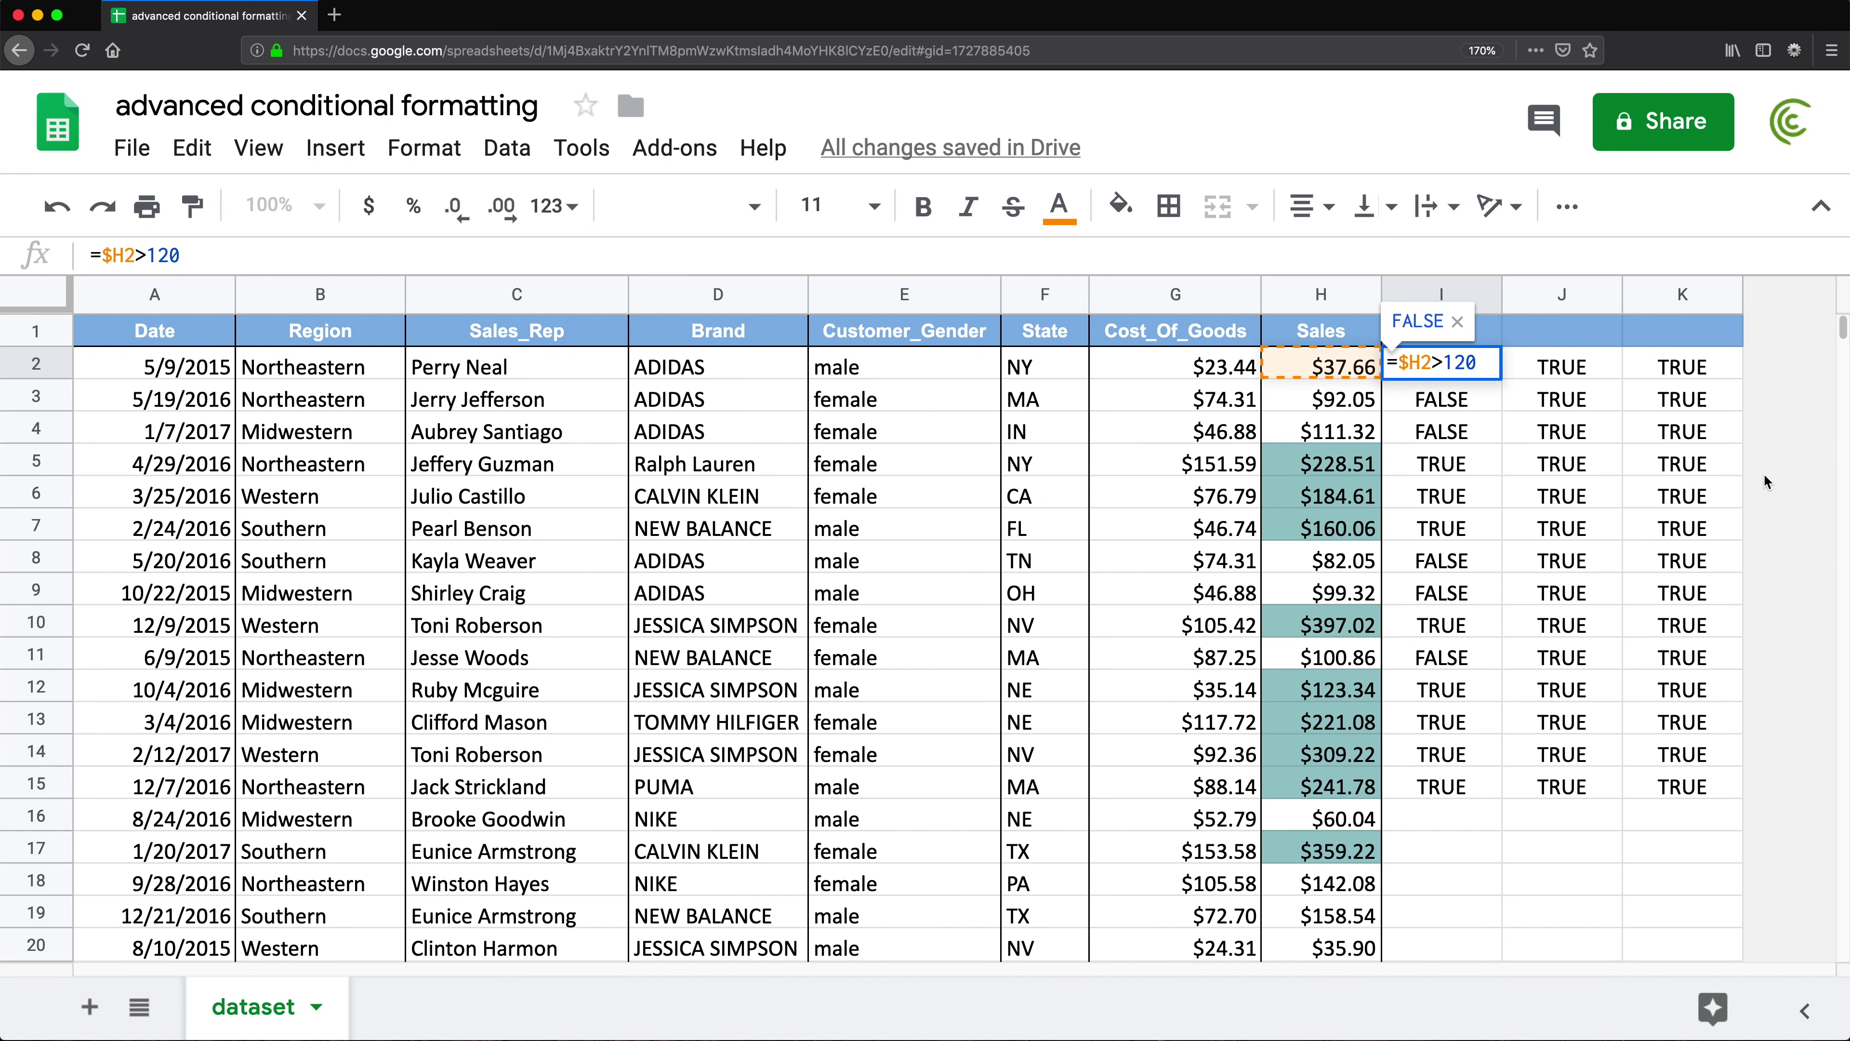
pyautogui.press('Return')
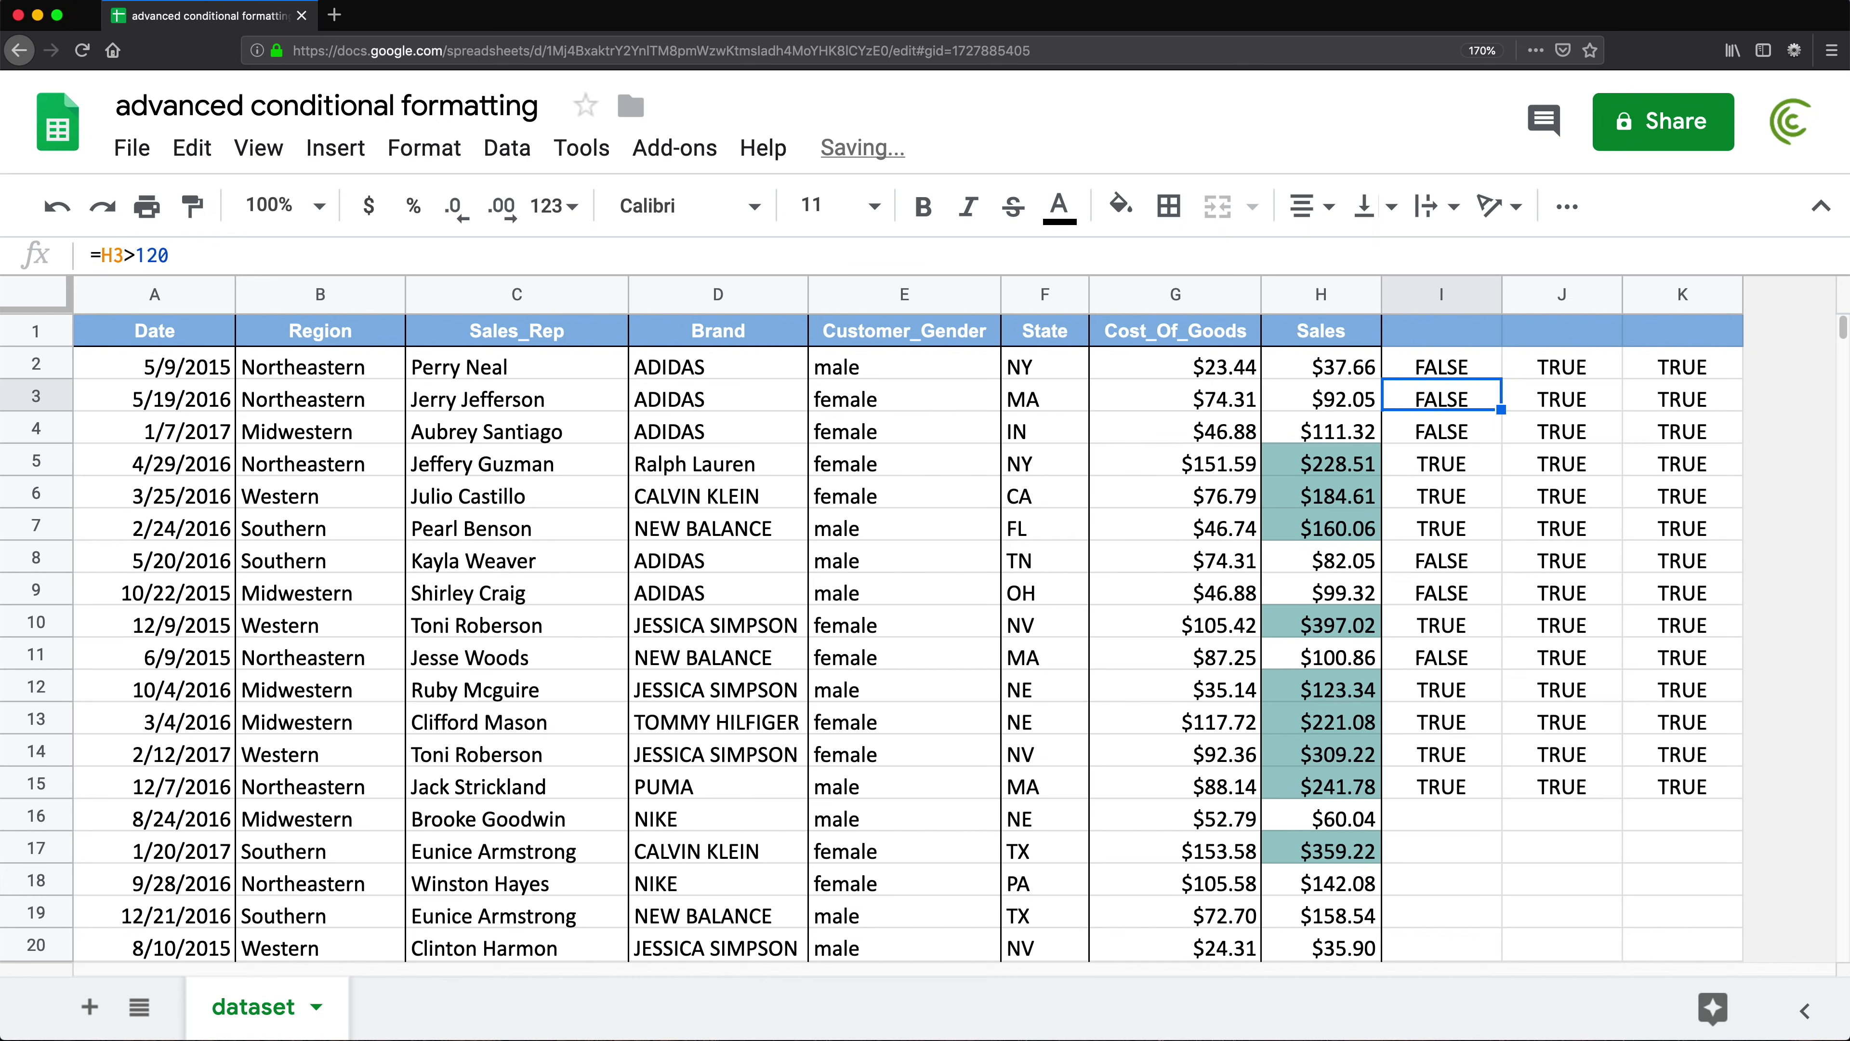
# - Fill the formula from I2 down and across I2:K15 and check the results in rows 2 to 7
pyautogui.click(1439, 373)
pyautogui.moveTo(1501, 378); pyautogui.dragTo(1761, 800)
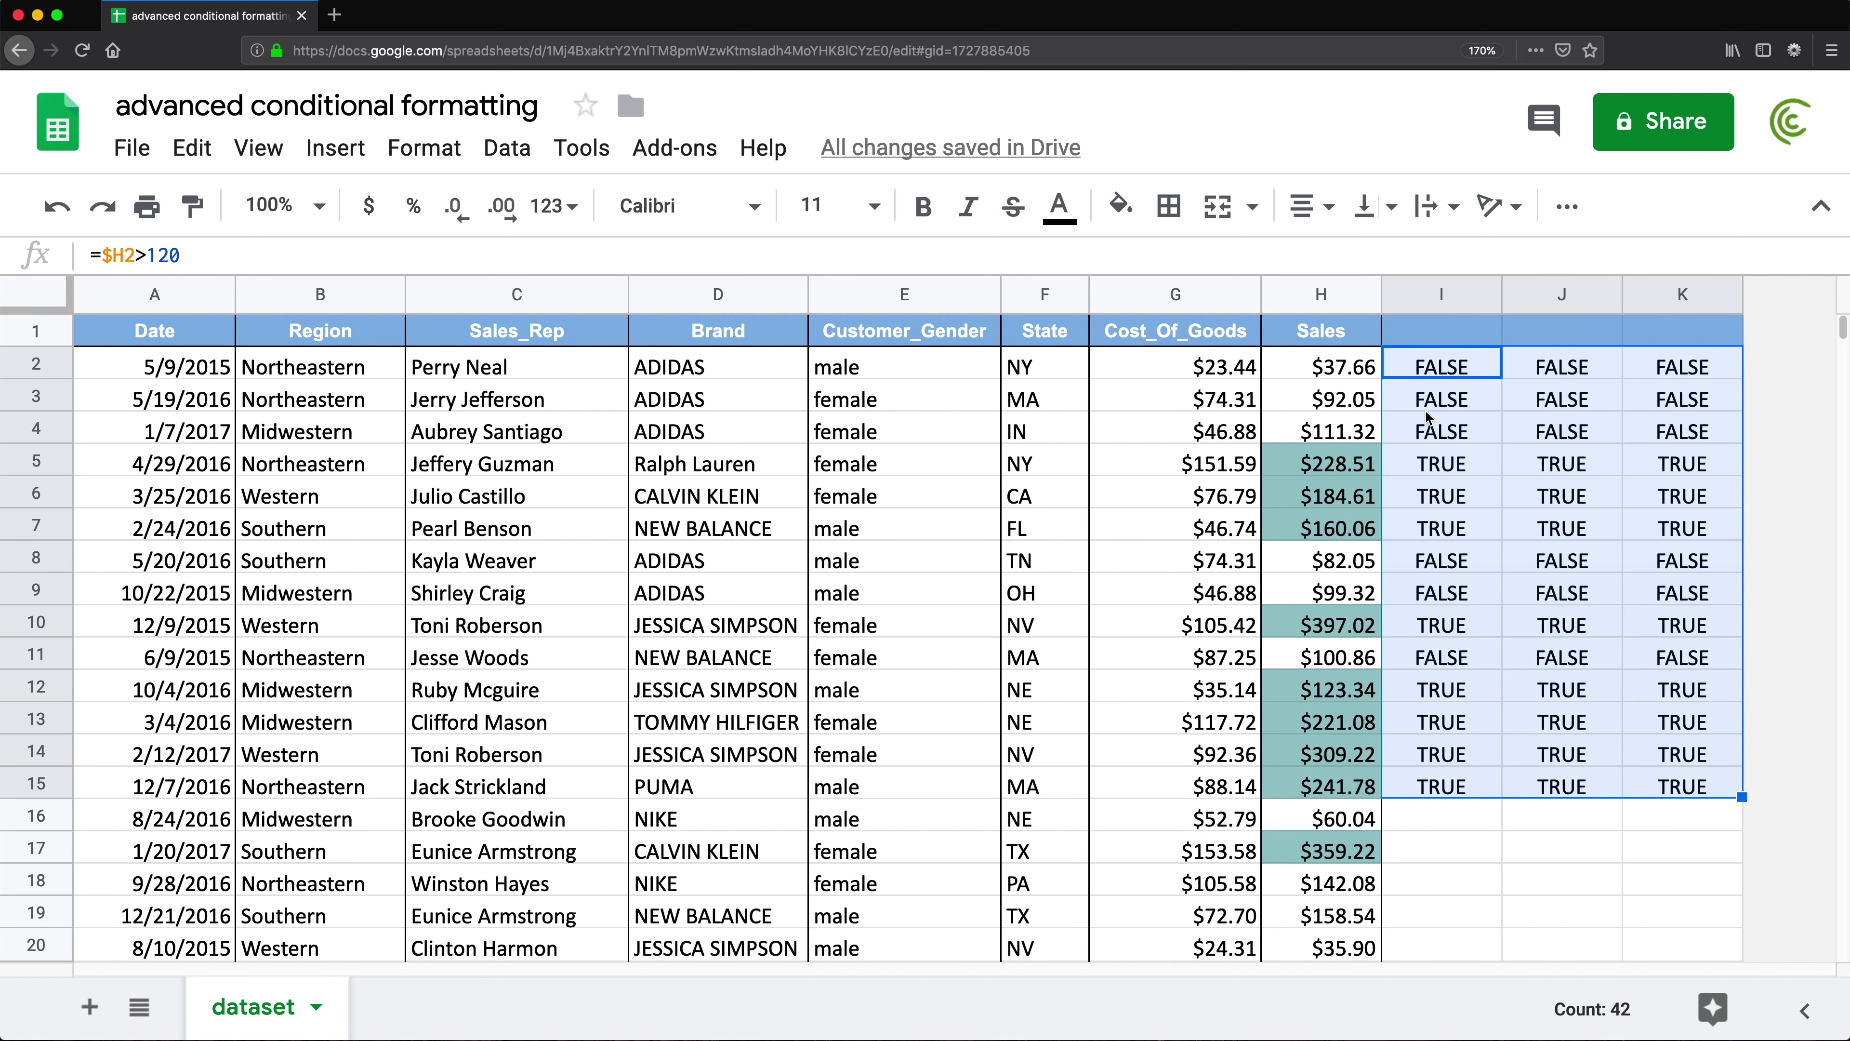
pyautogui.moveTo(1439, 429); pyautogui.dragTo(1652, 386)
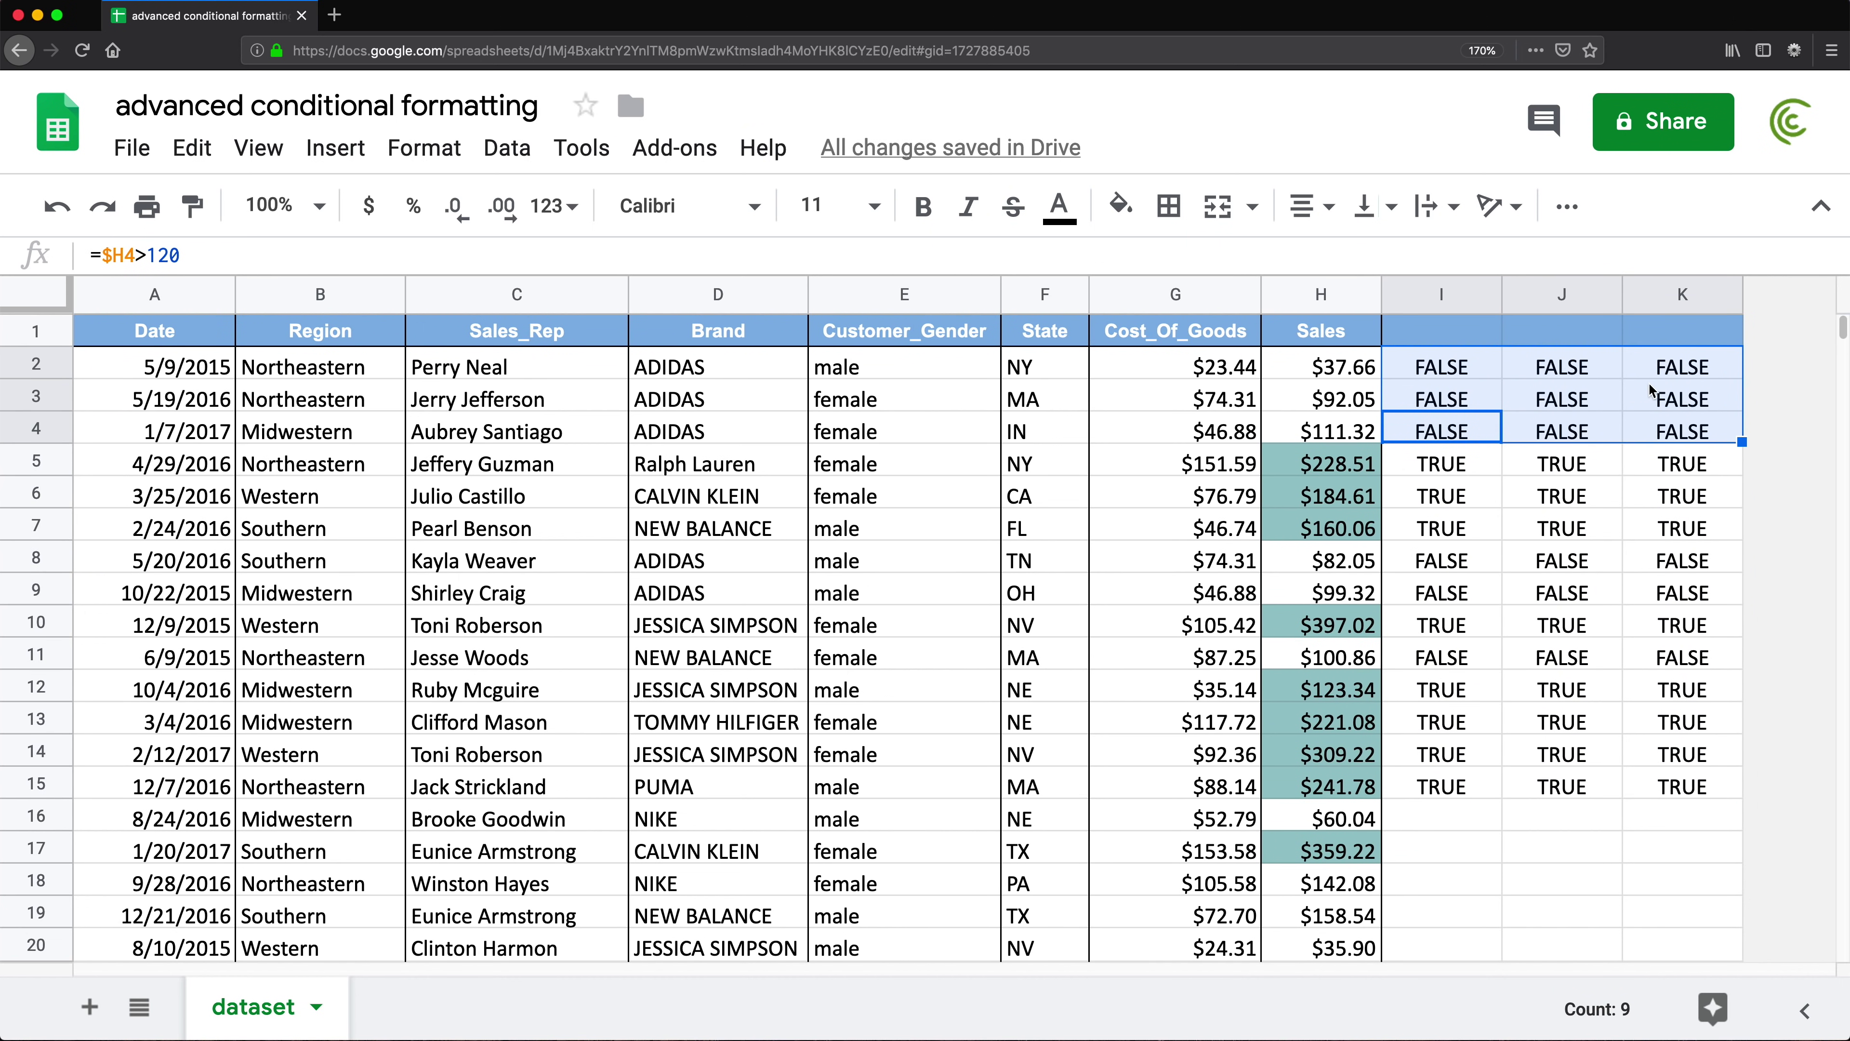
pyautogui.moveTo(1459, 473); pyautogui.dragTo(1697, 527)
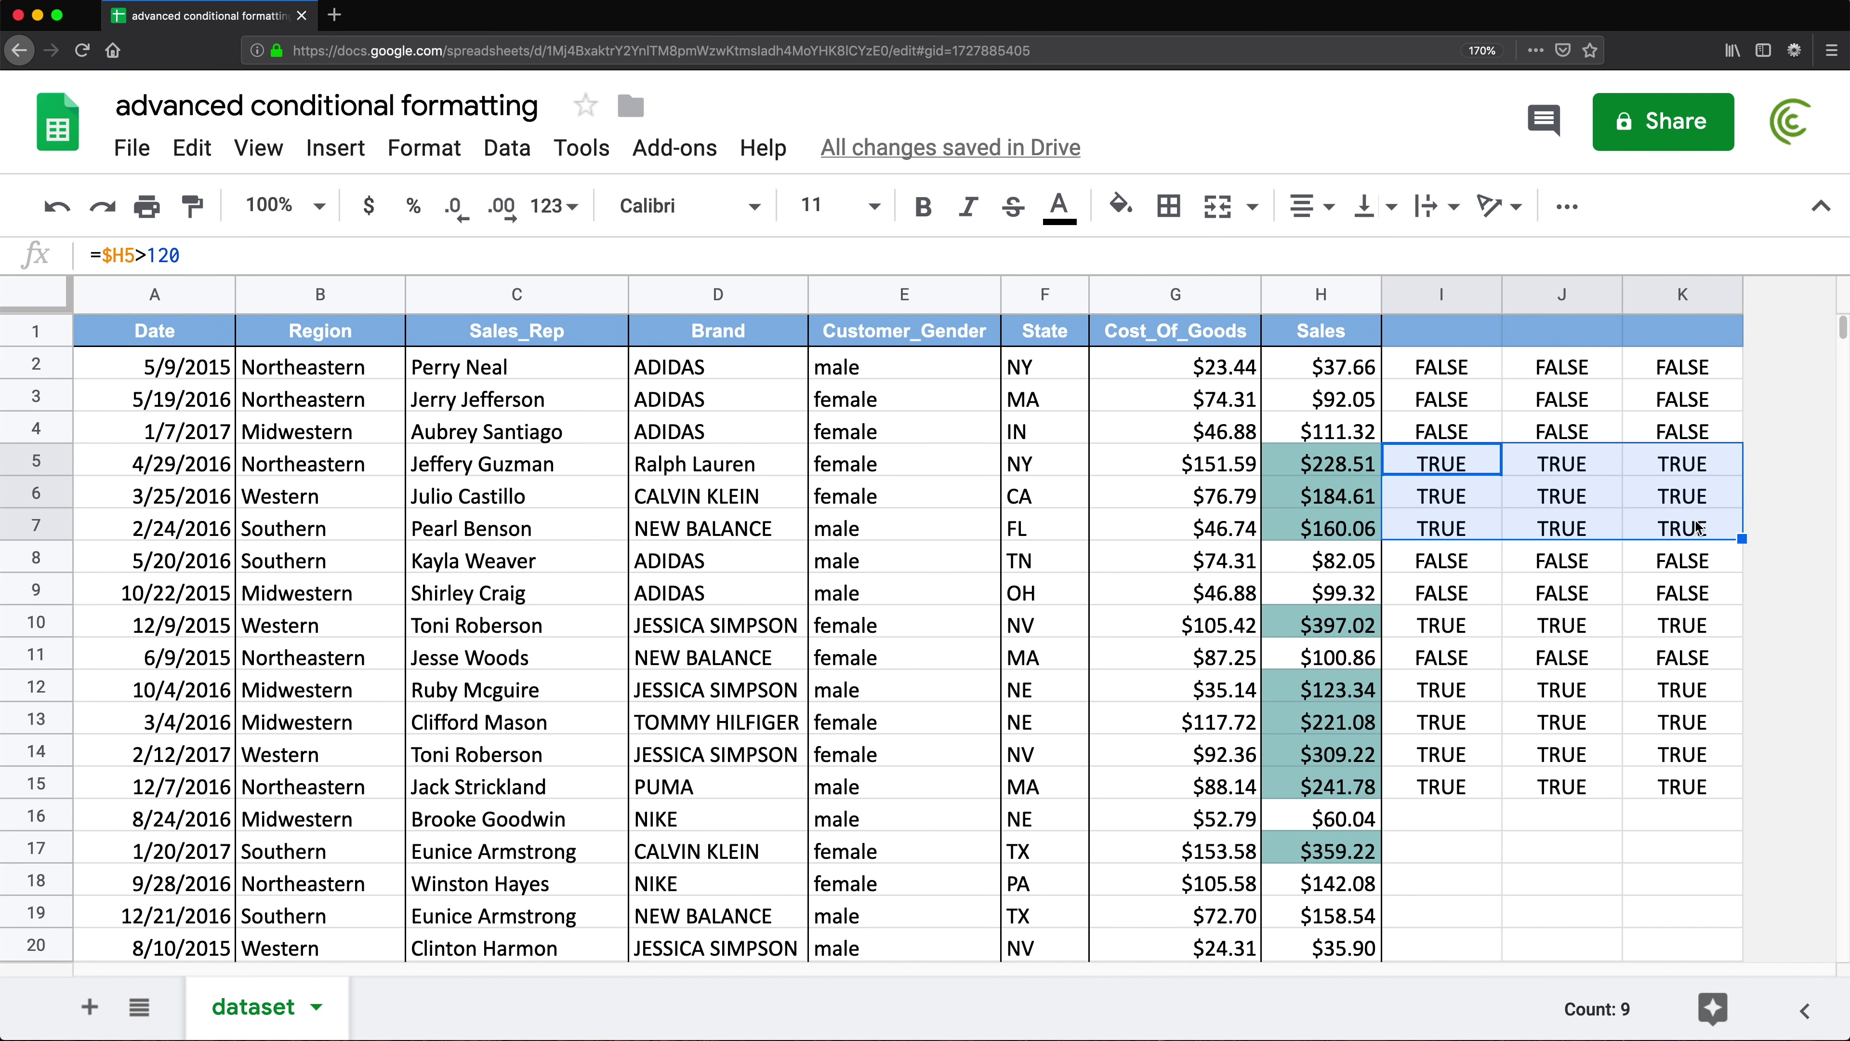
# - Copy the formula text =$H2>120 from cell I2, leaving the cell unedited
pyautogui.doubleClick(1446, 368)
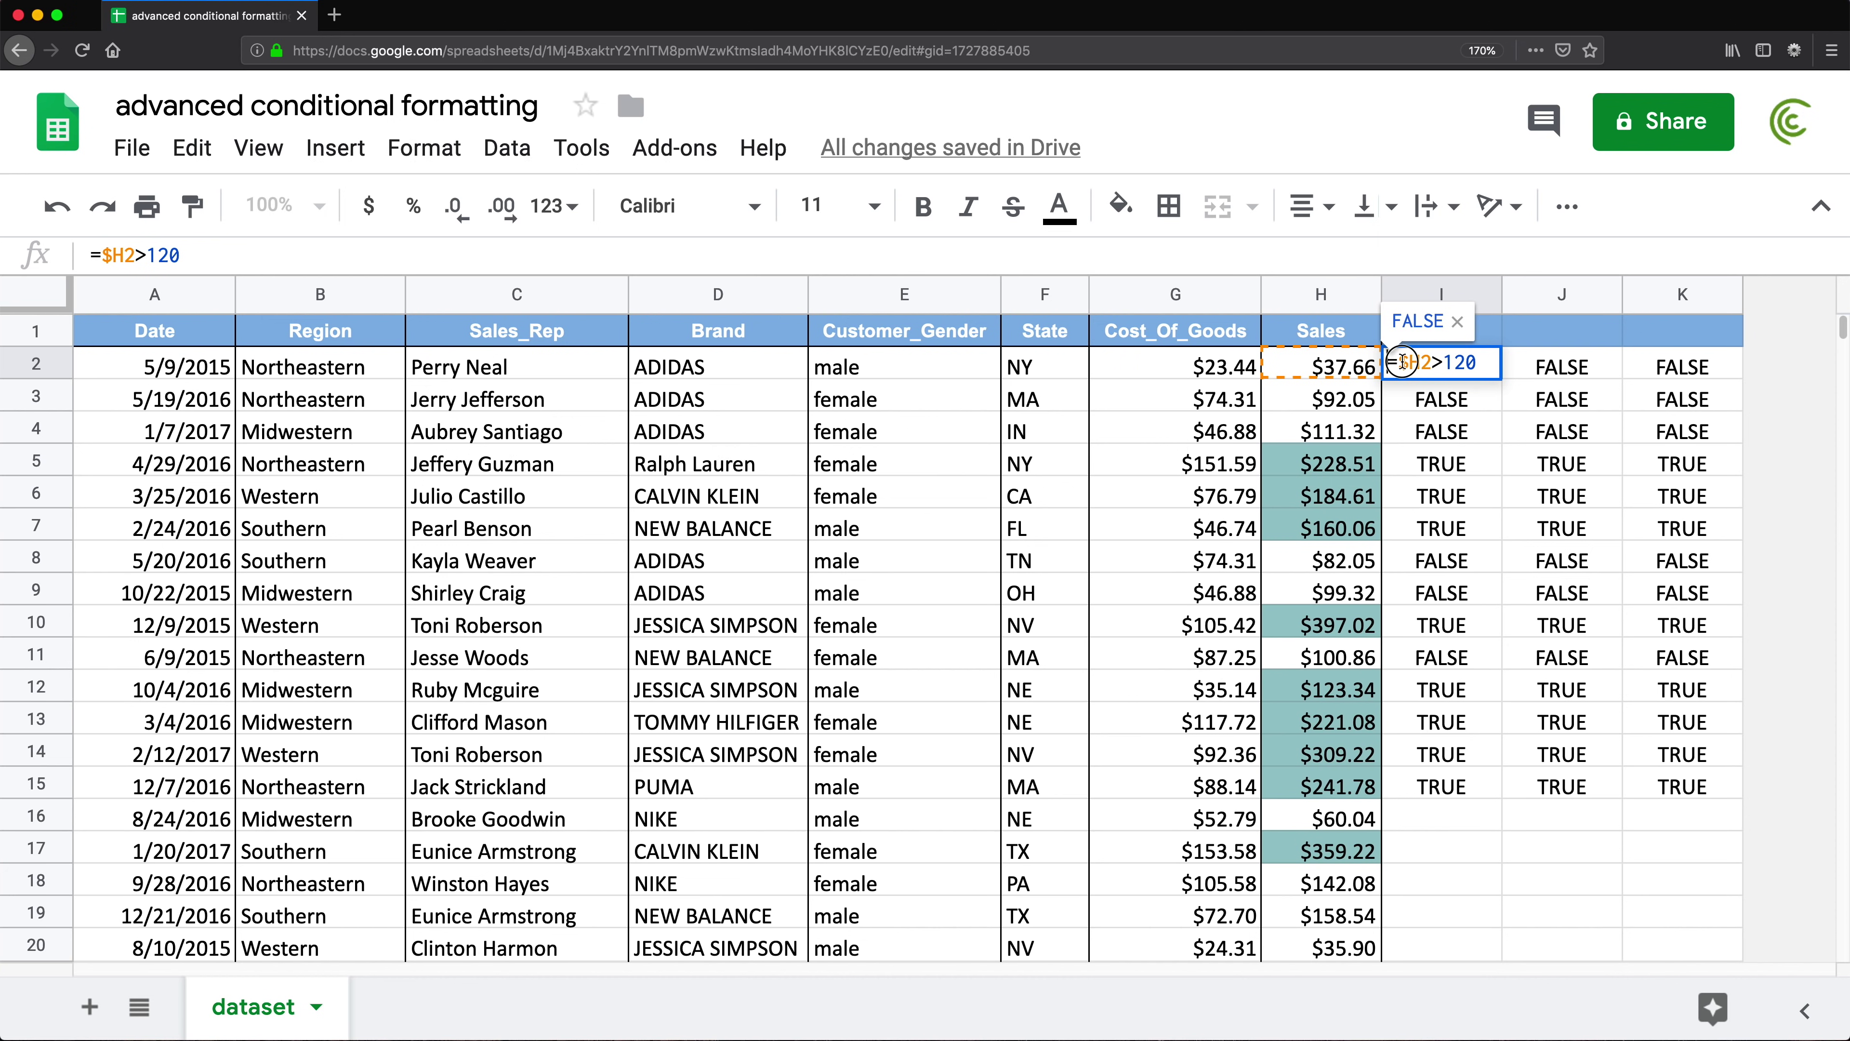
pyautogui.moveTo(1390, 362); pyautogui.dragTo(1567, 368)
pyautogui.press('super+c')
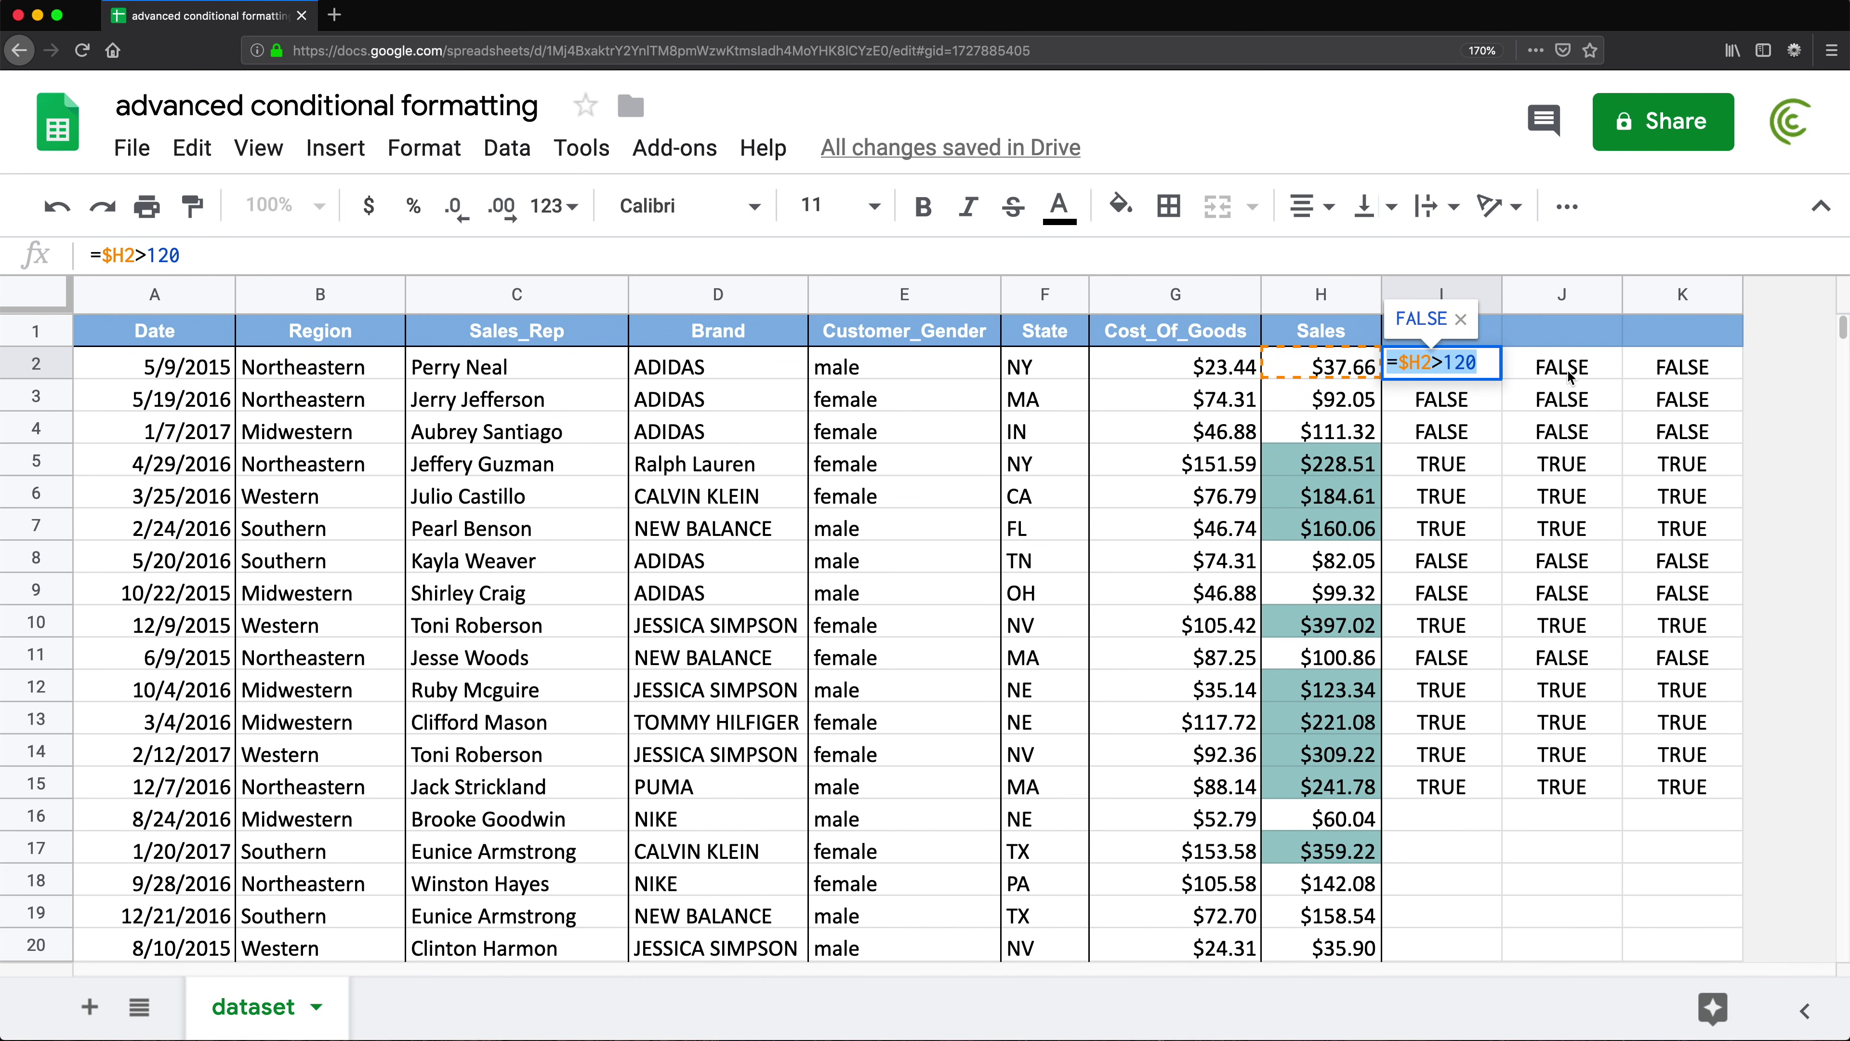
pyautogui.press('Escape')
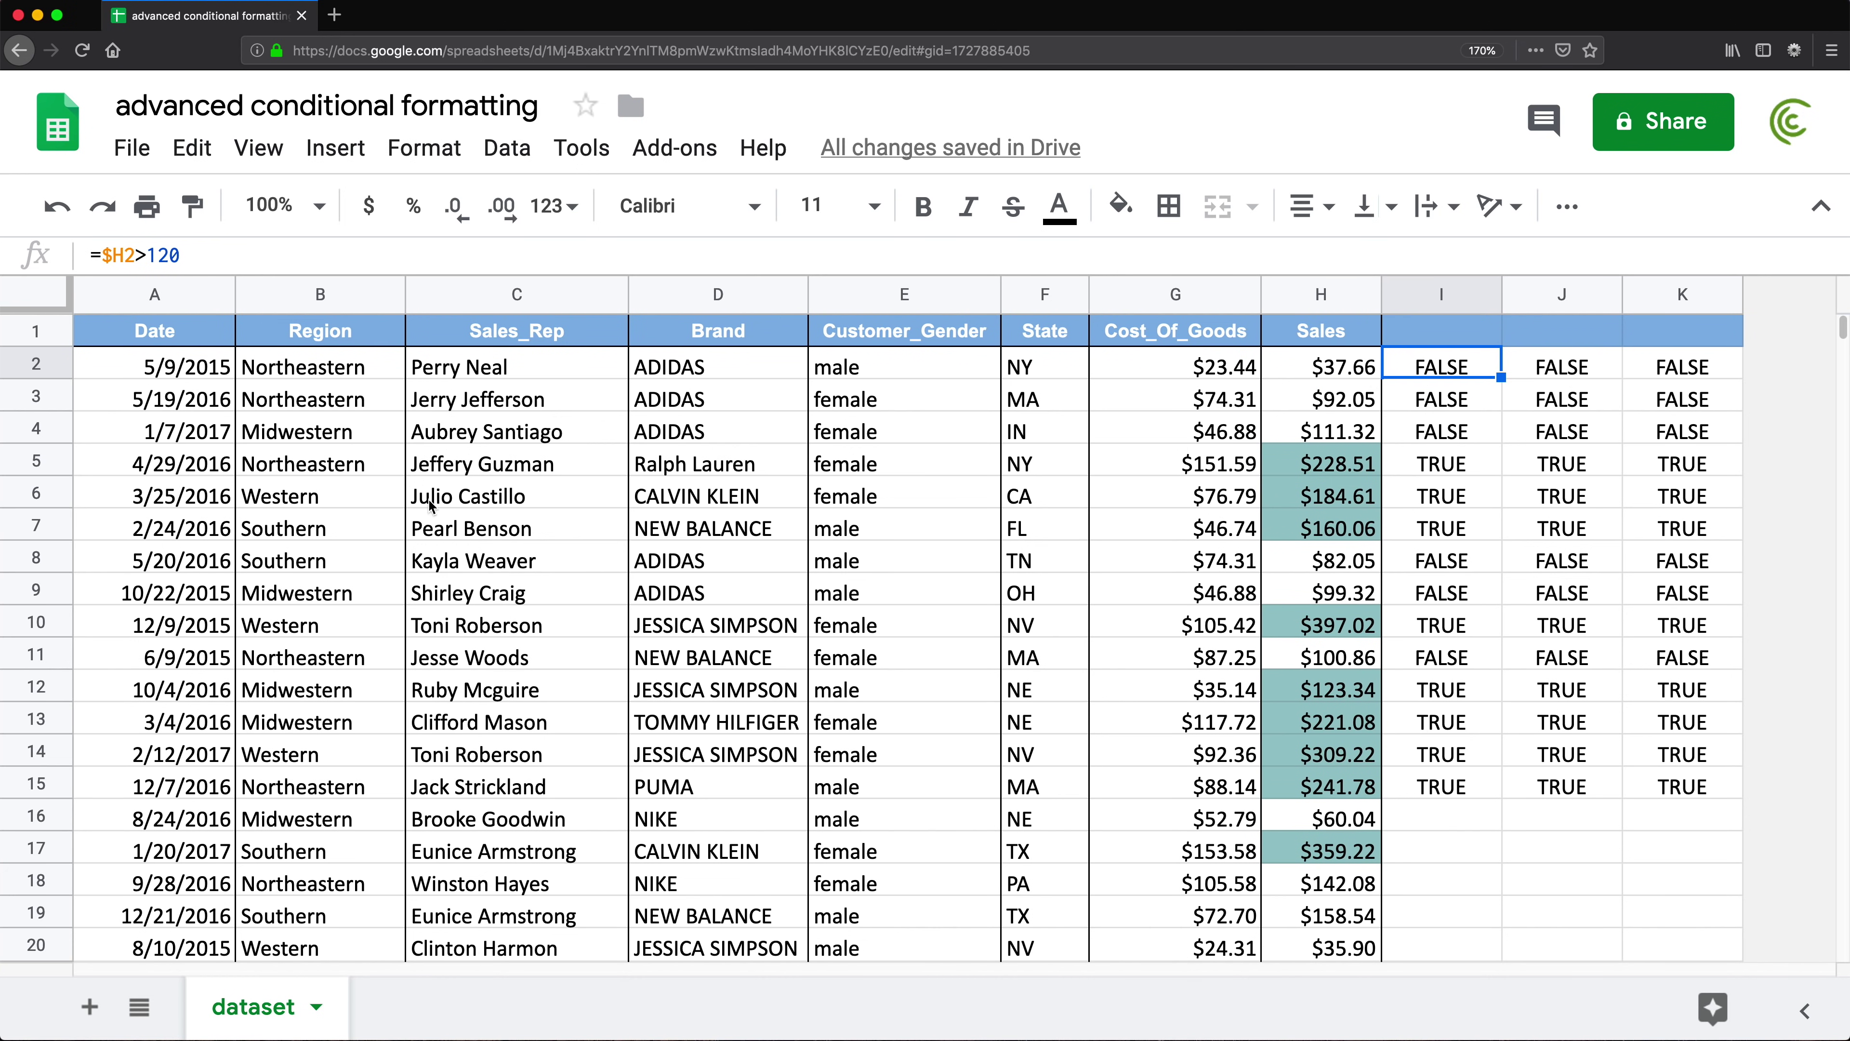
# - Select A2:H20, open its conditional formatting rules and delete the existing =H2>120 rule
pyautogui.moveTo(153, 373); pyautogui.dragTo(1347, 942)
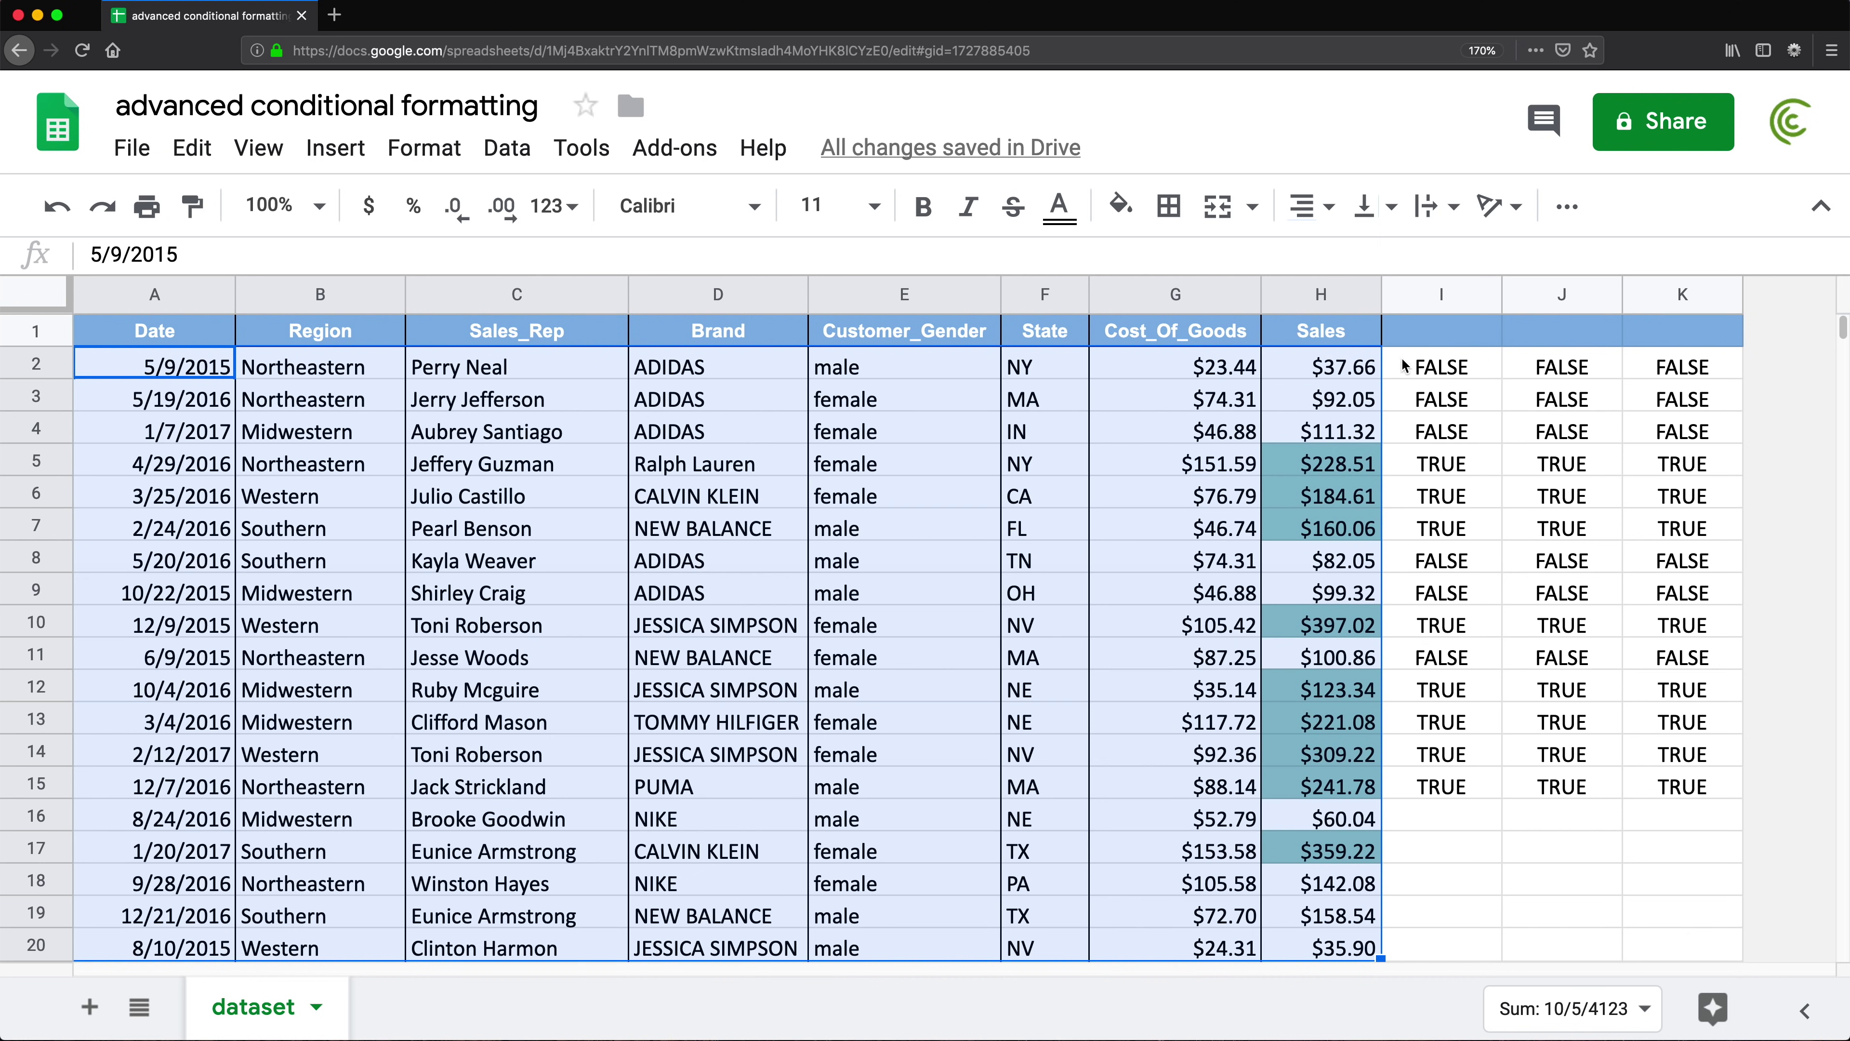
pyautogui.click(462, 165)
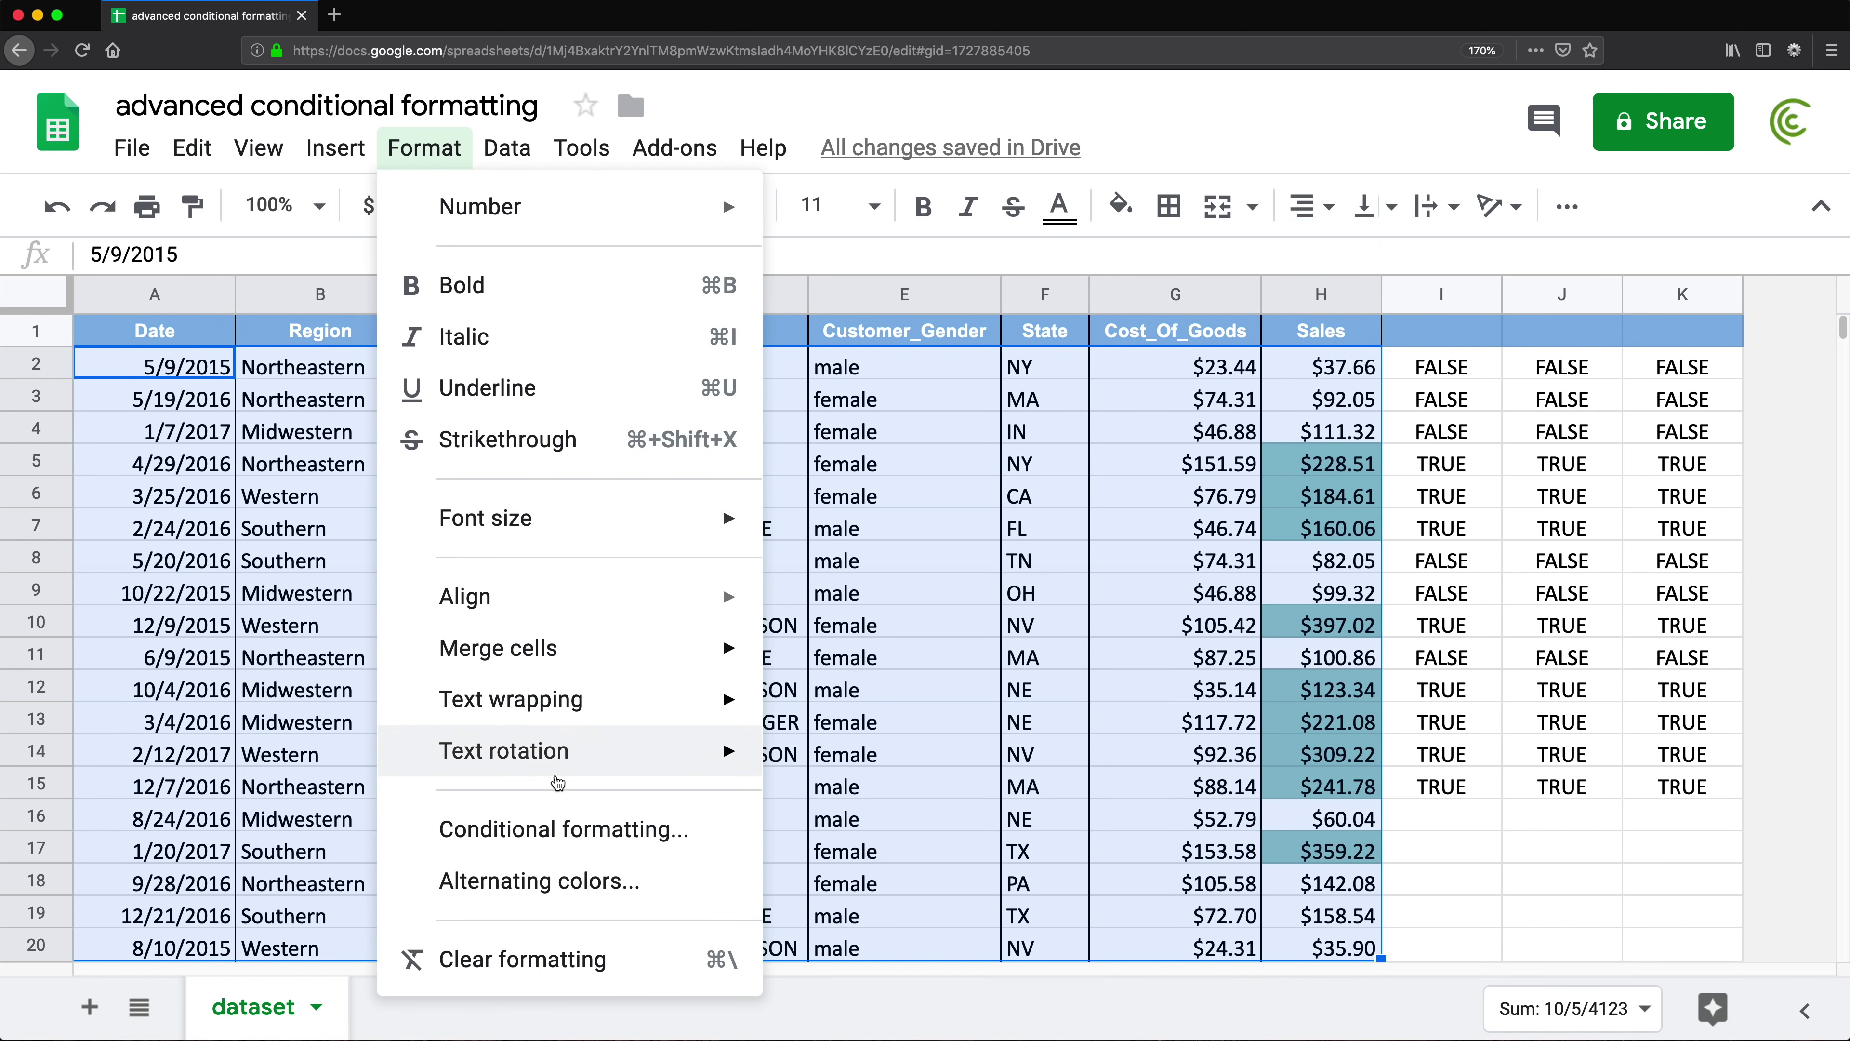
pyautogui.click(570, 830)
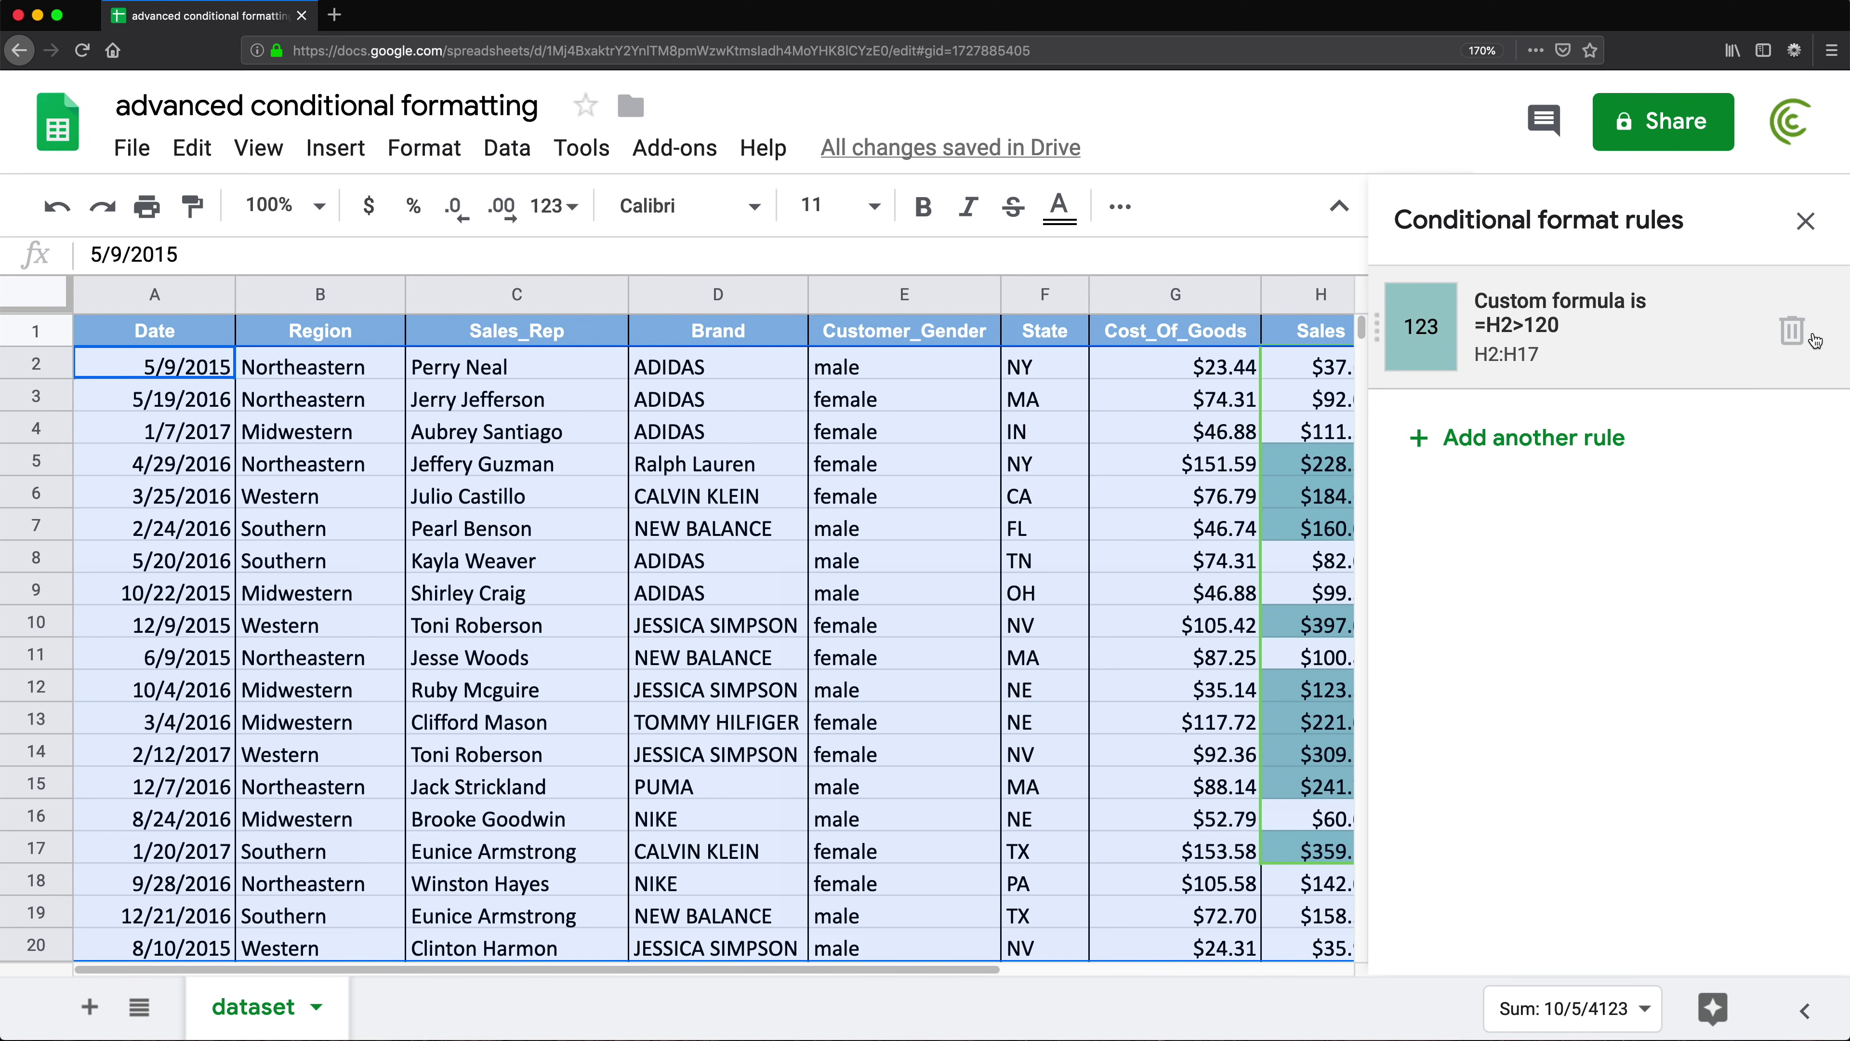
pyautogui.click(1792, 330)
# - Create a single-color rule for A2:H20 with the custom formula =$H2>120, save it and close the rules
pyautogui.click(1501, 315)
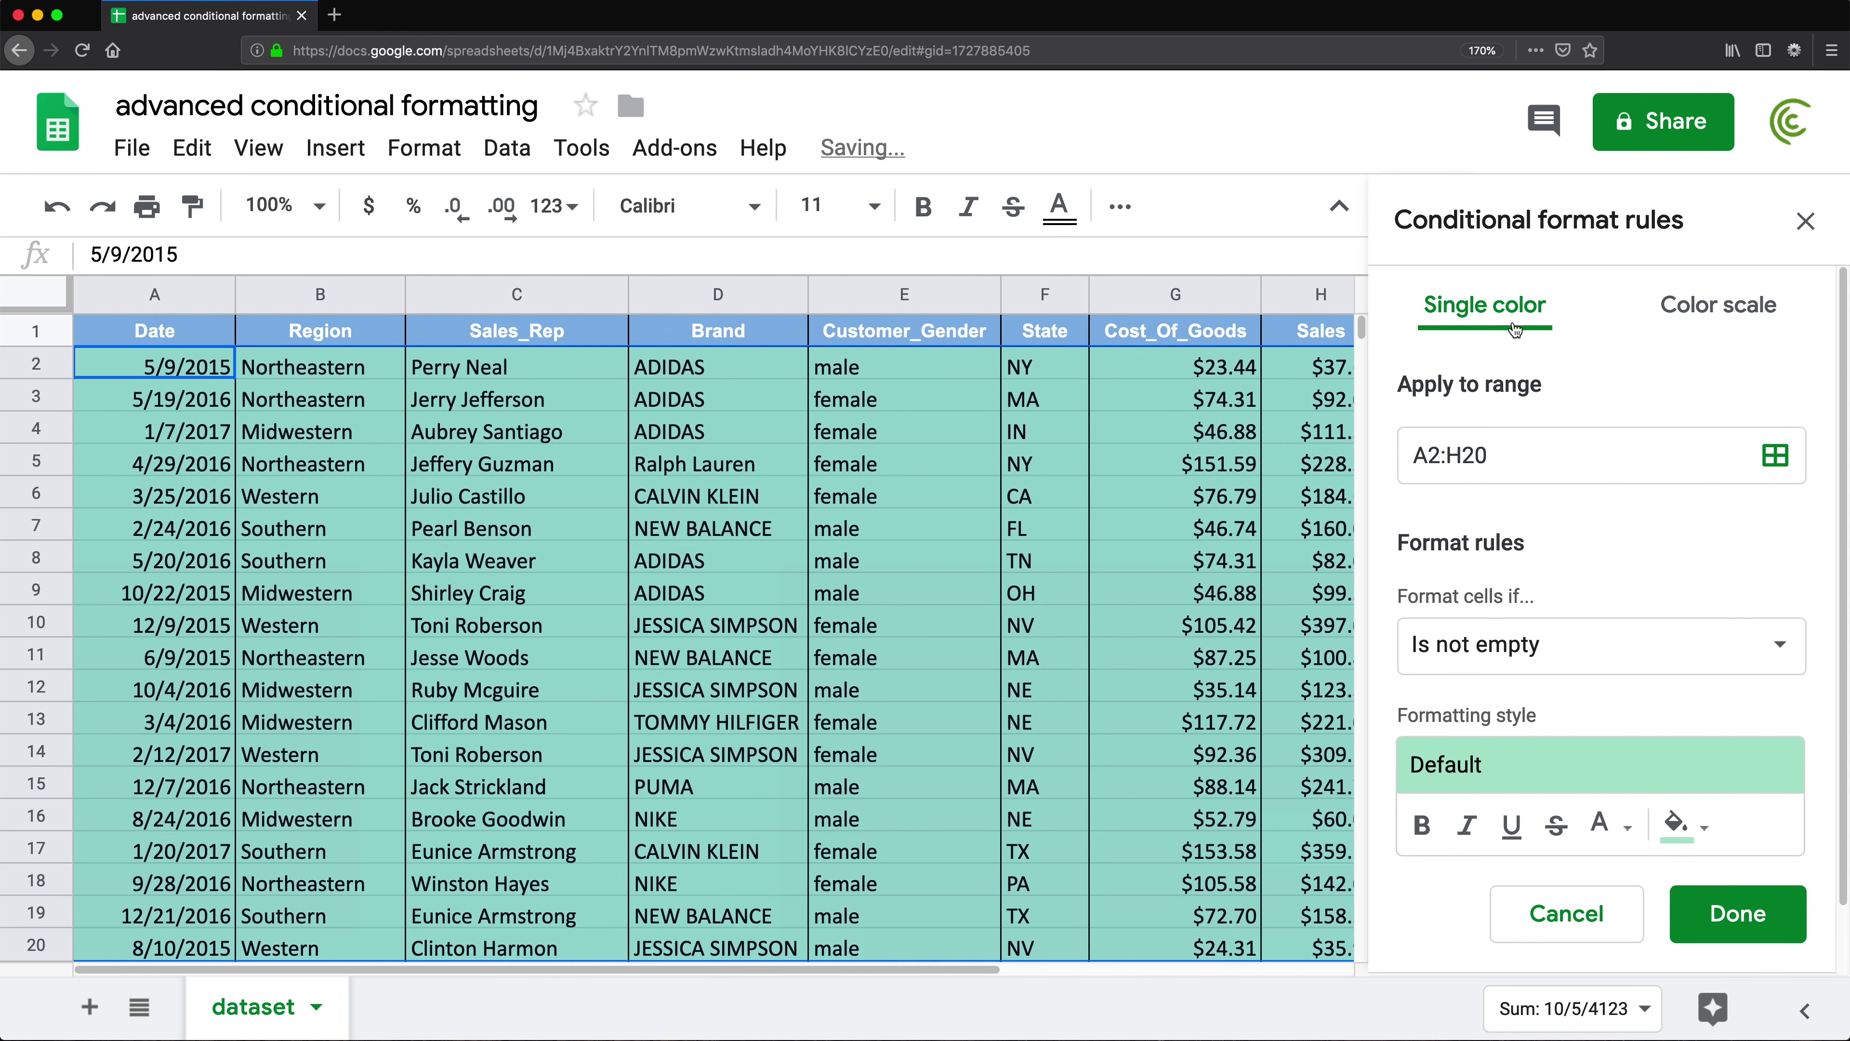
pyautogui.scroll(-1, 1624, 711)
pyautogui.click(1624, 580)
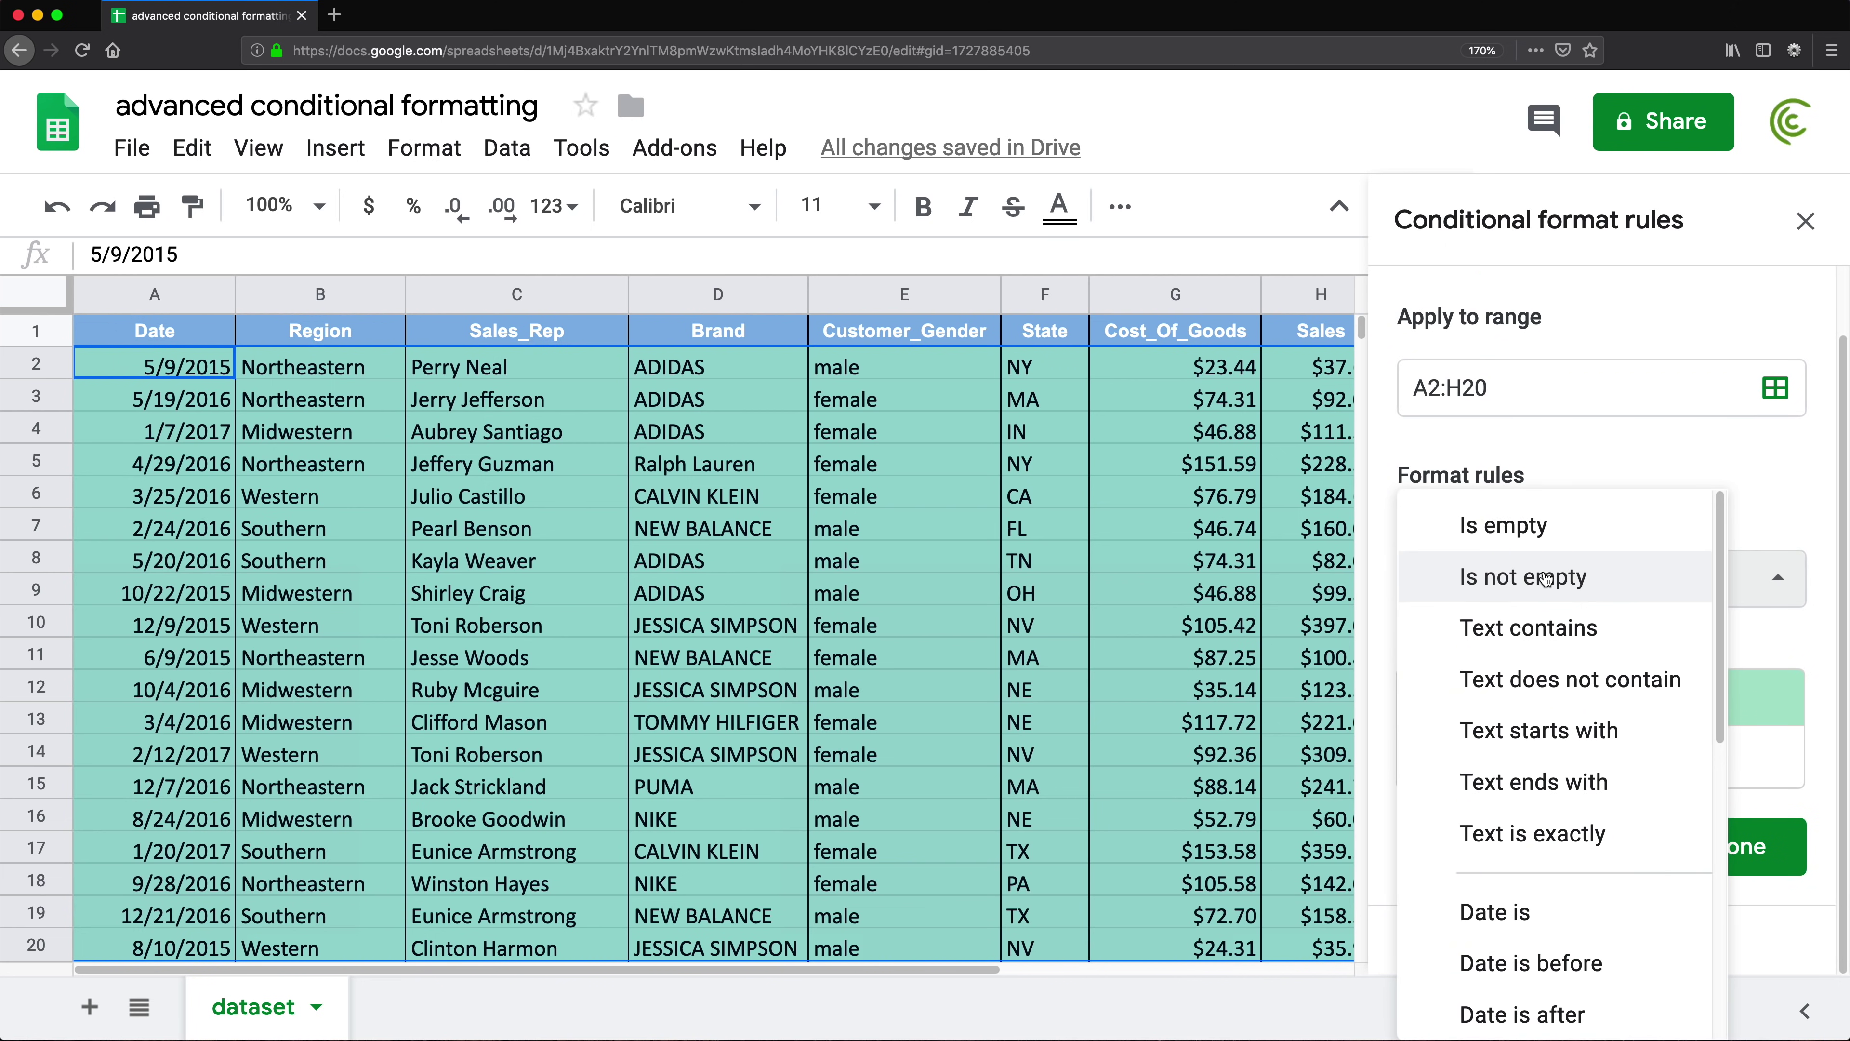
pyautogui.scroll(-5, 1628, 792)
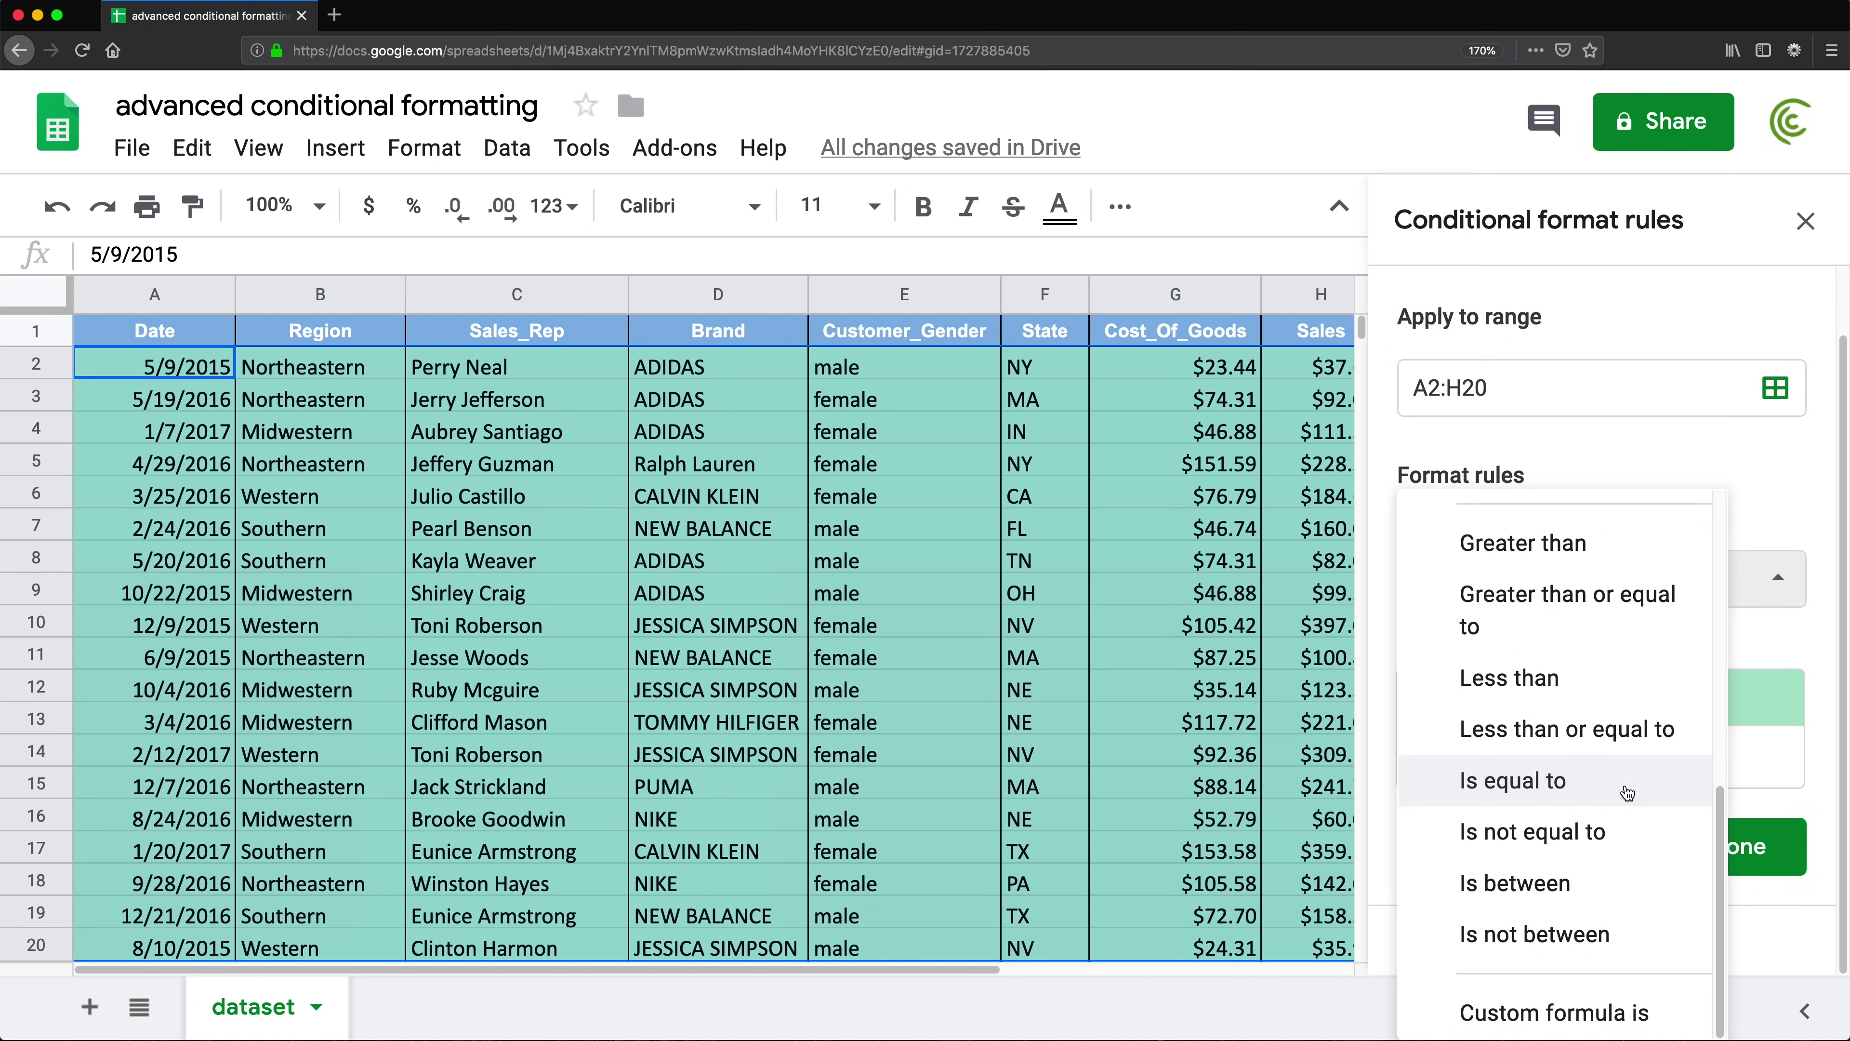
pyautogui.click(1593, 1018)
pyautogui.click(1506, 645)
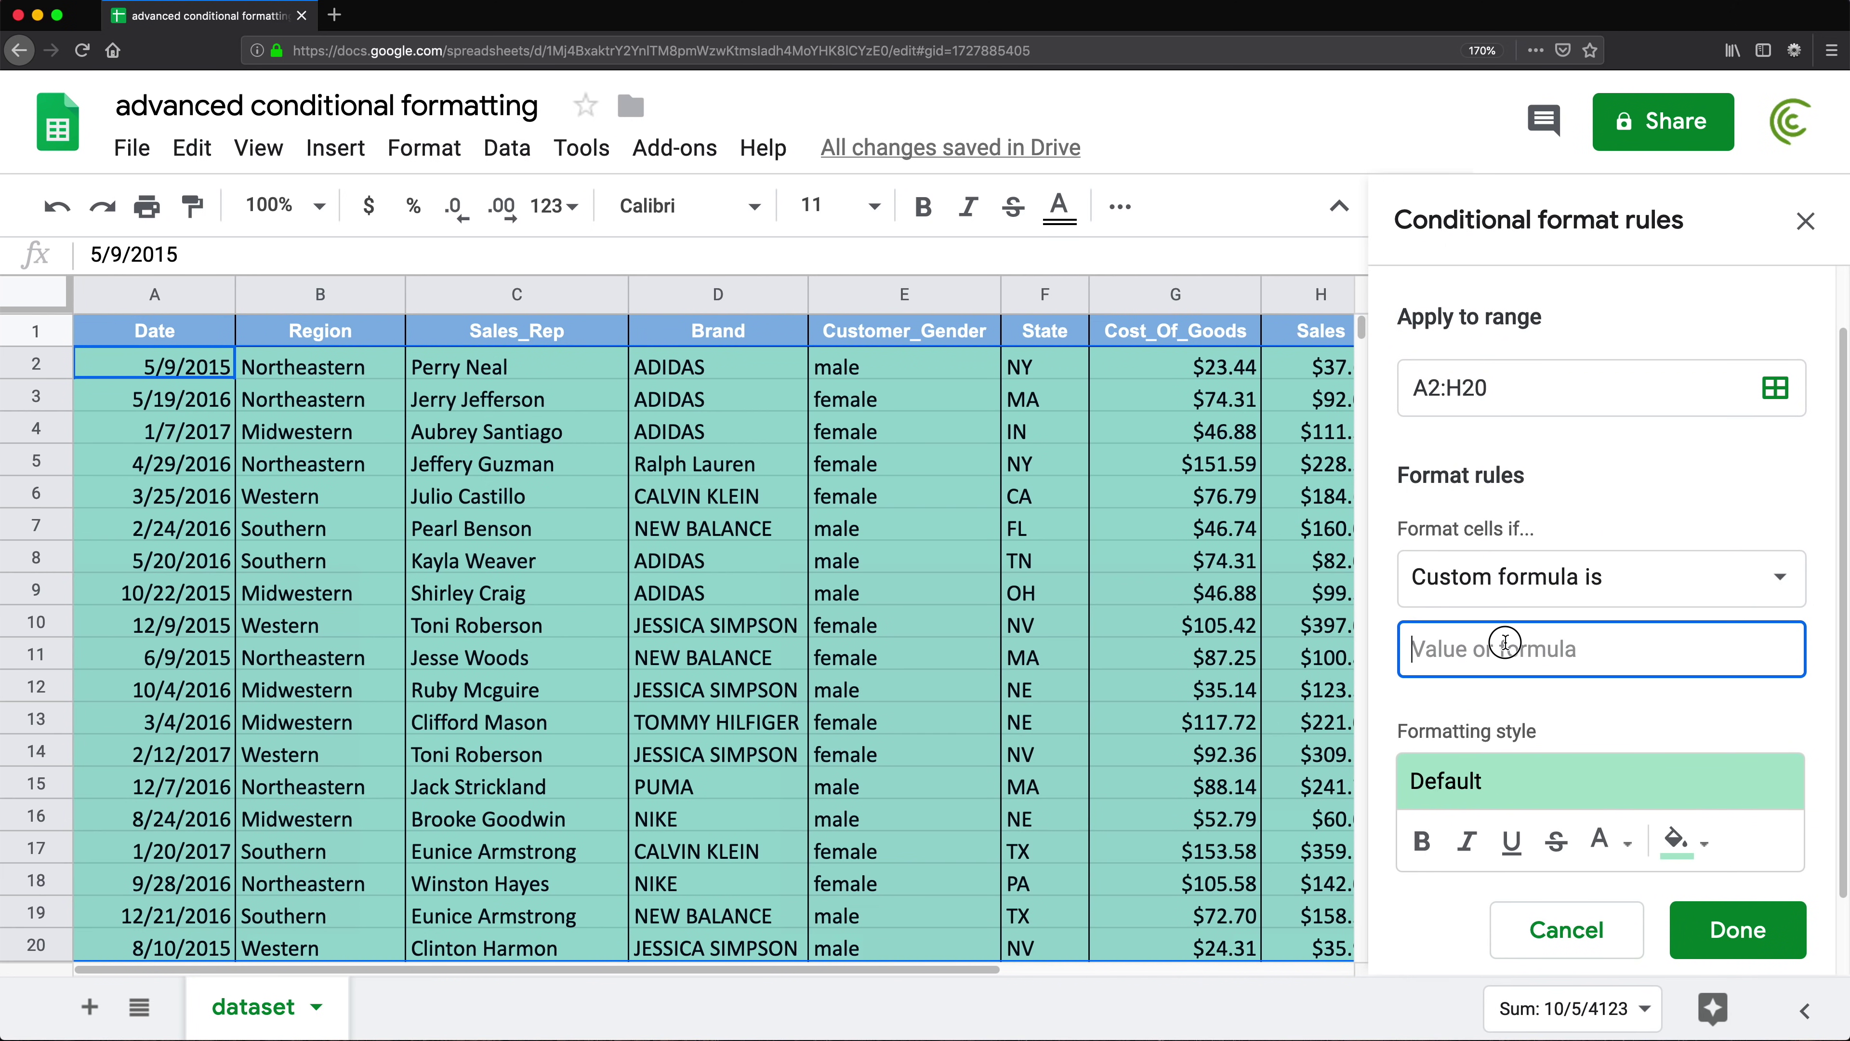
pyautogui.press('super+v')
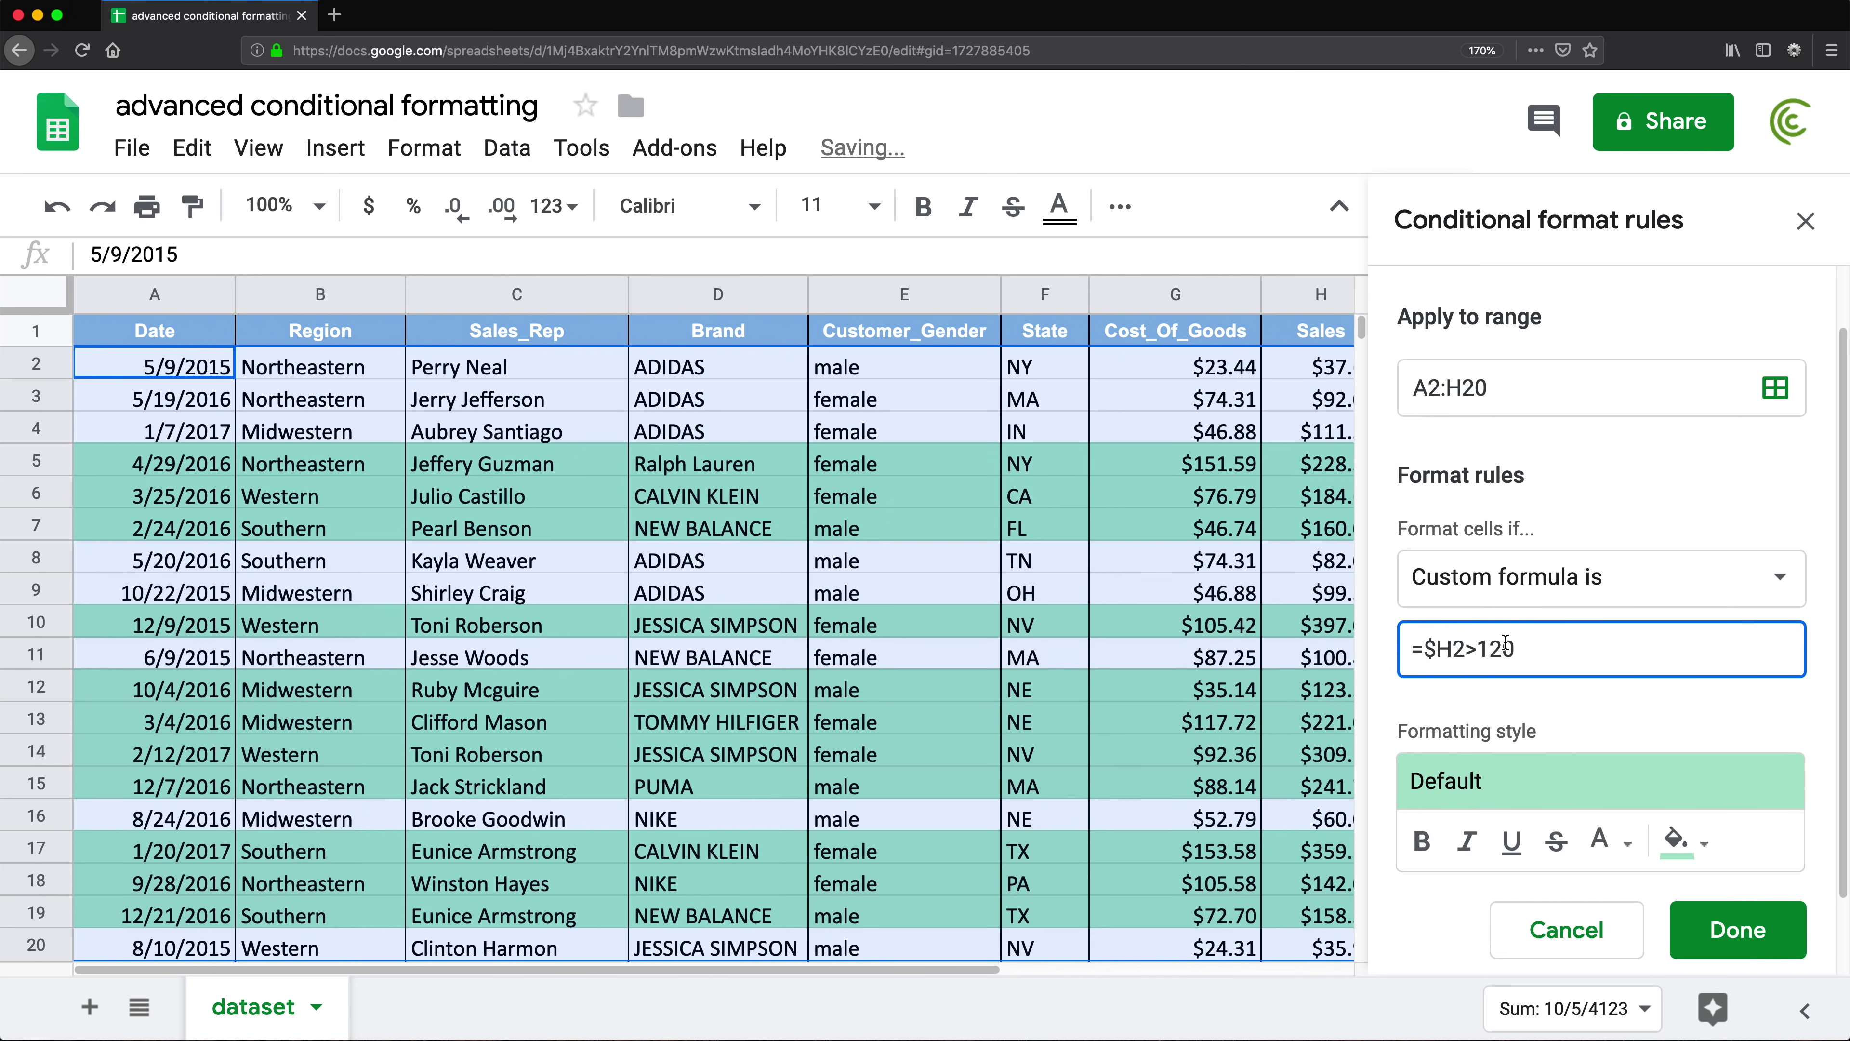
pyautogui.click(1705, 940)
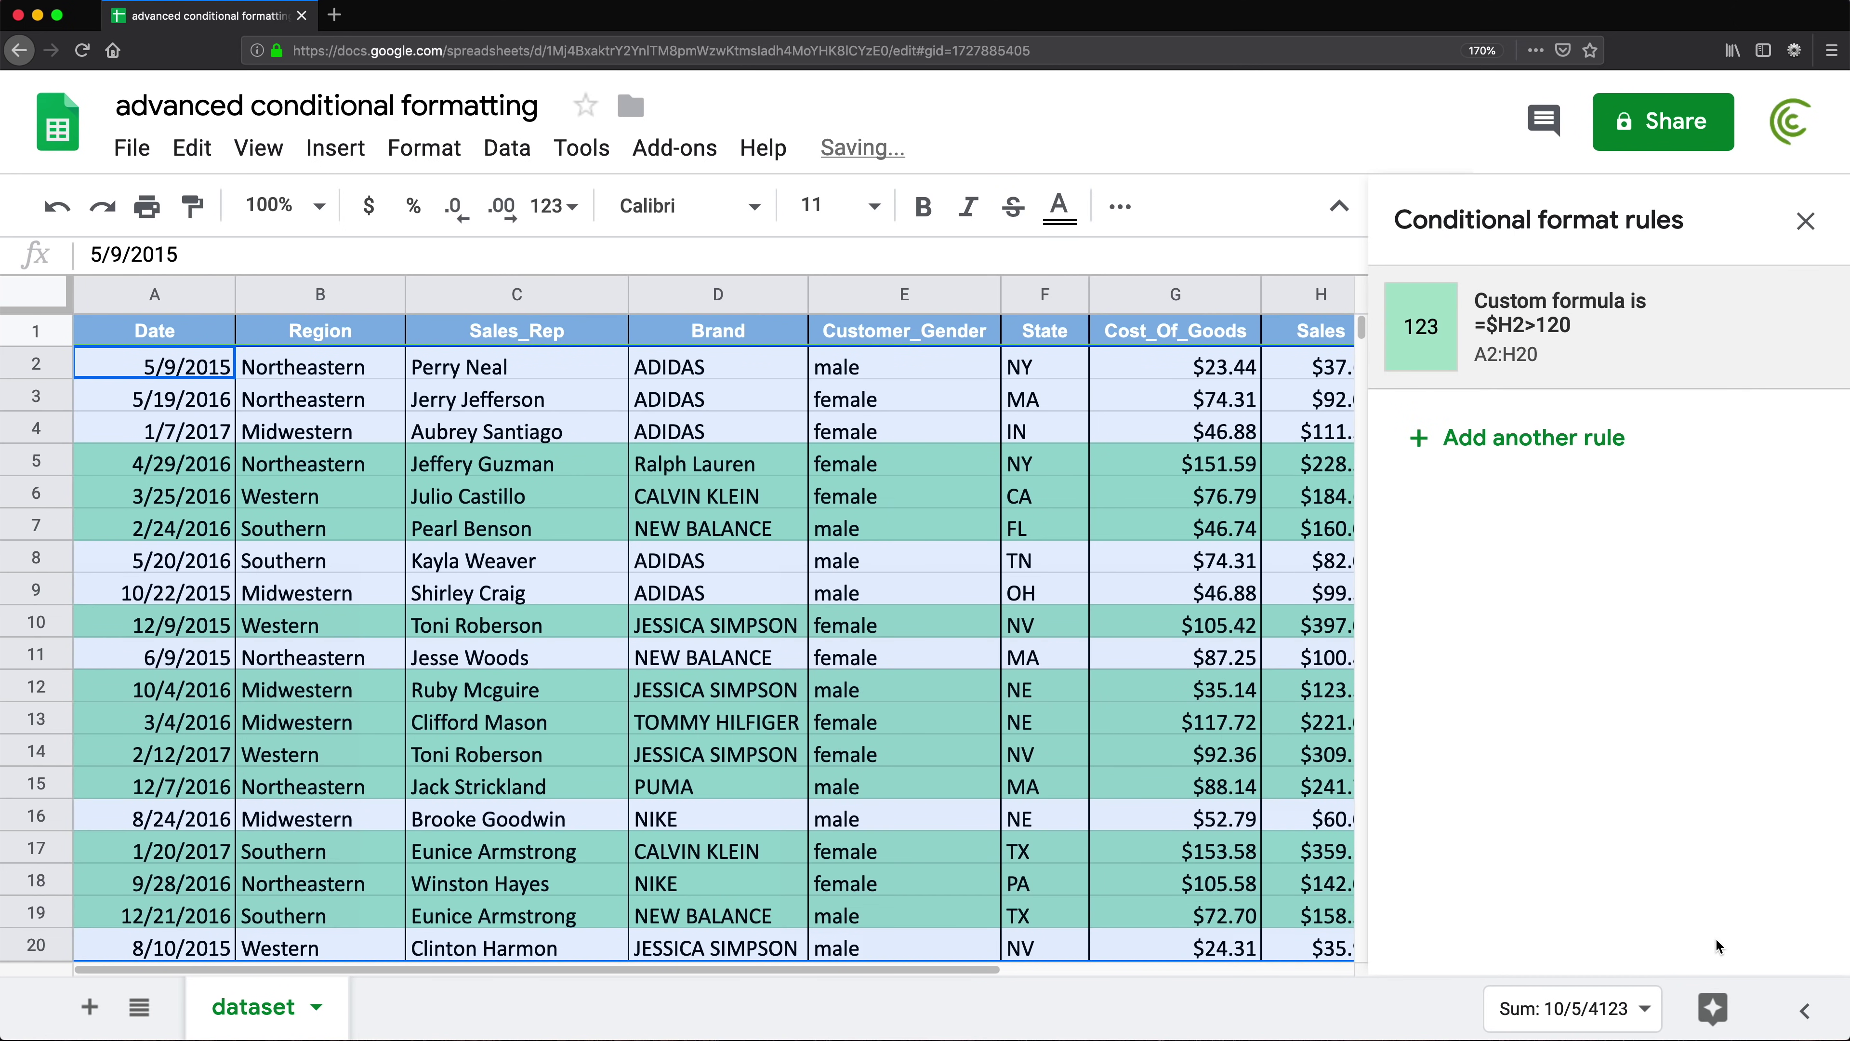
pyautogui.click(1805, 220)
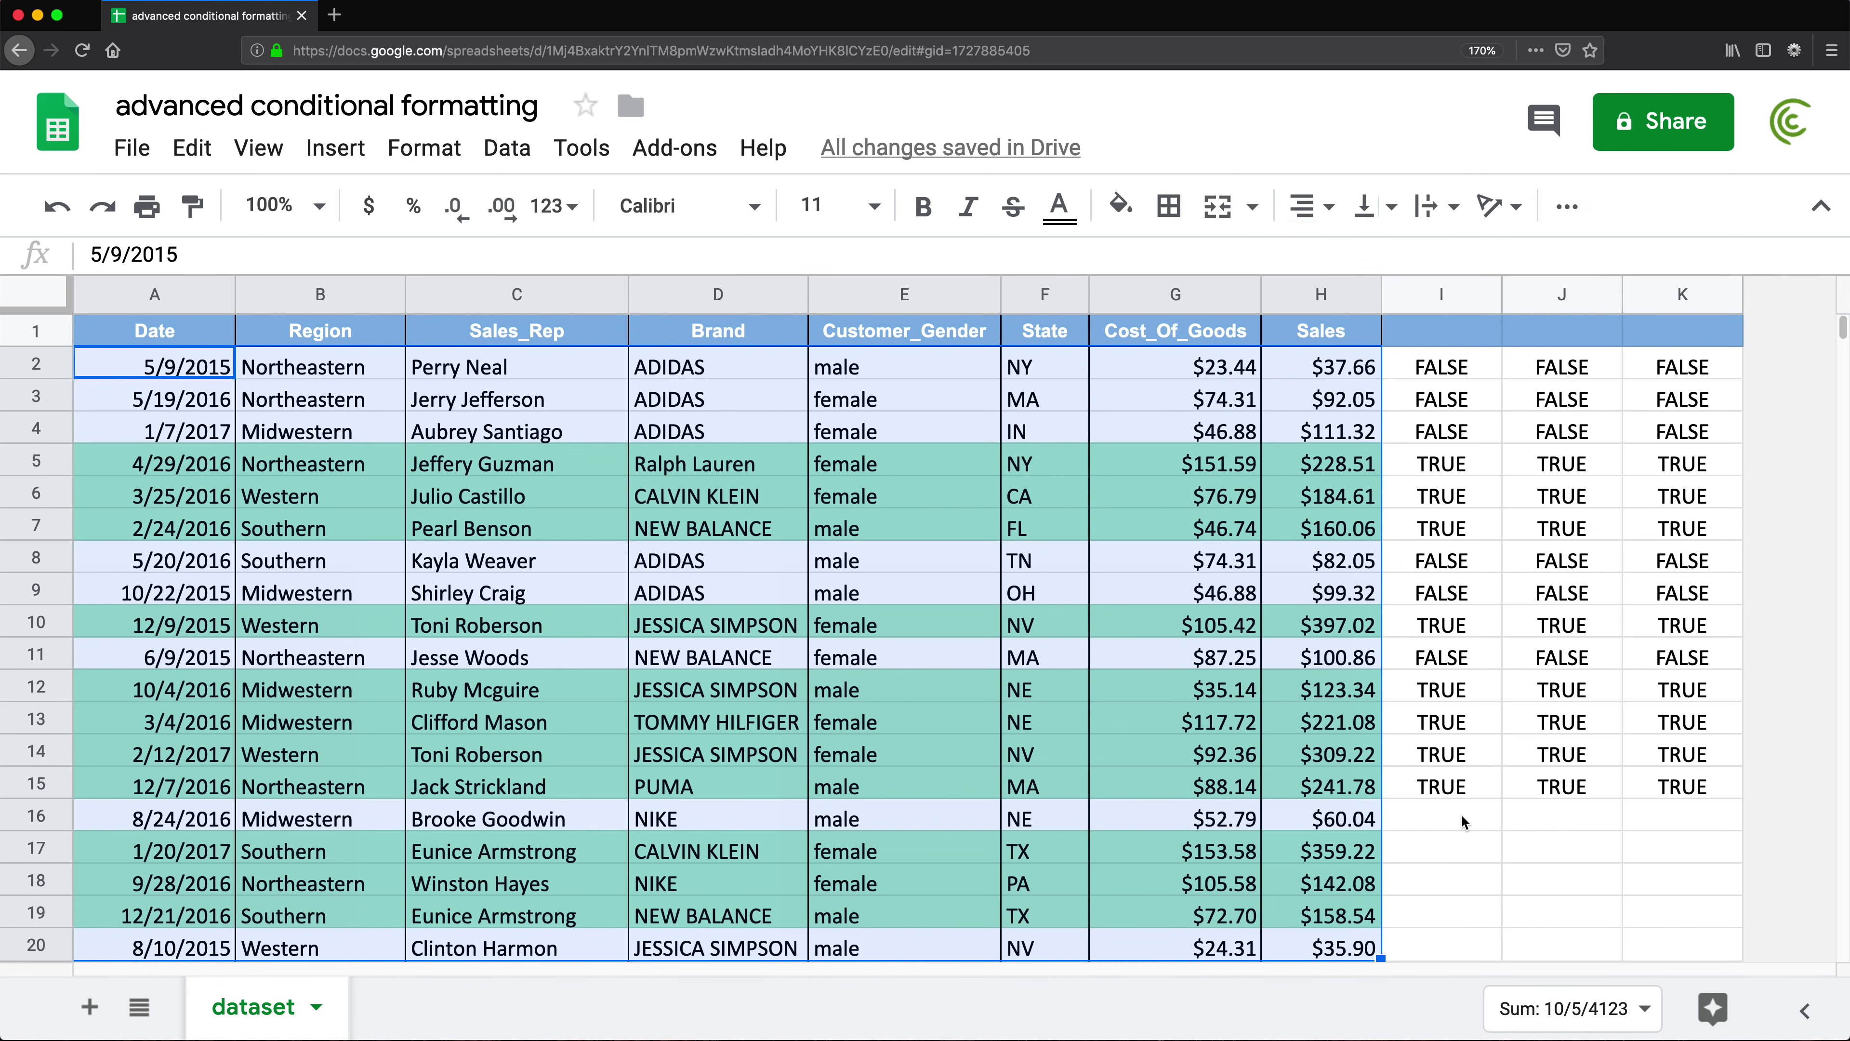
# - Clear the contents of columns I through K
pyautogui.click(1467, 567)
pyautogui.moveTo(1442, 294); pyautogui.dragTo(1690, 303)
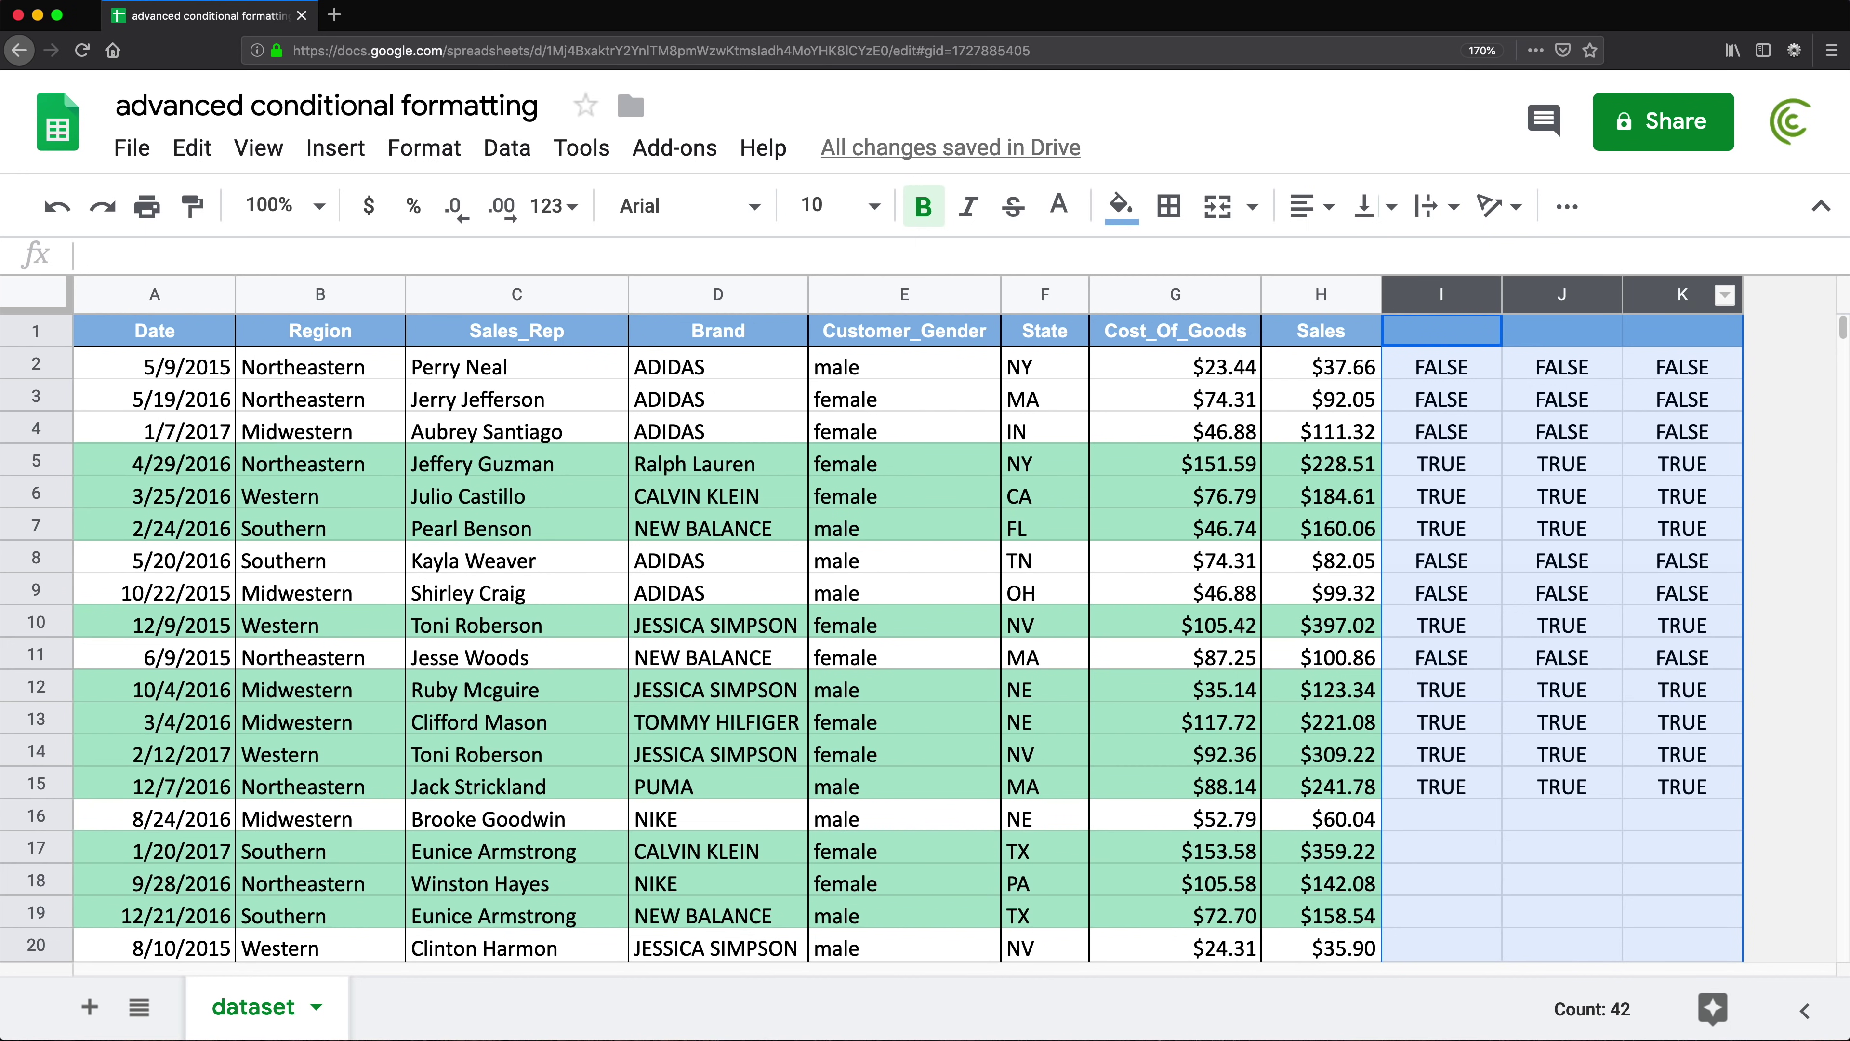
pyautogui.press('Delete')
pyautogui.click(1481, 373)
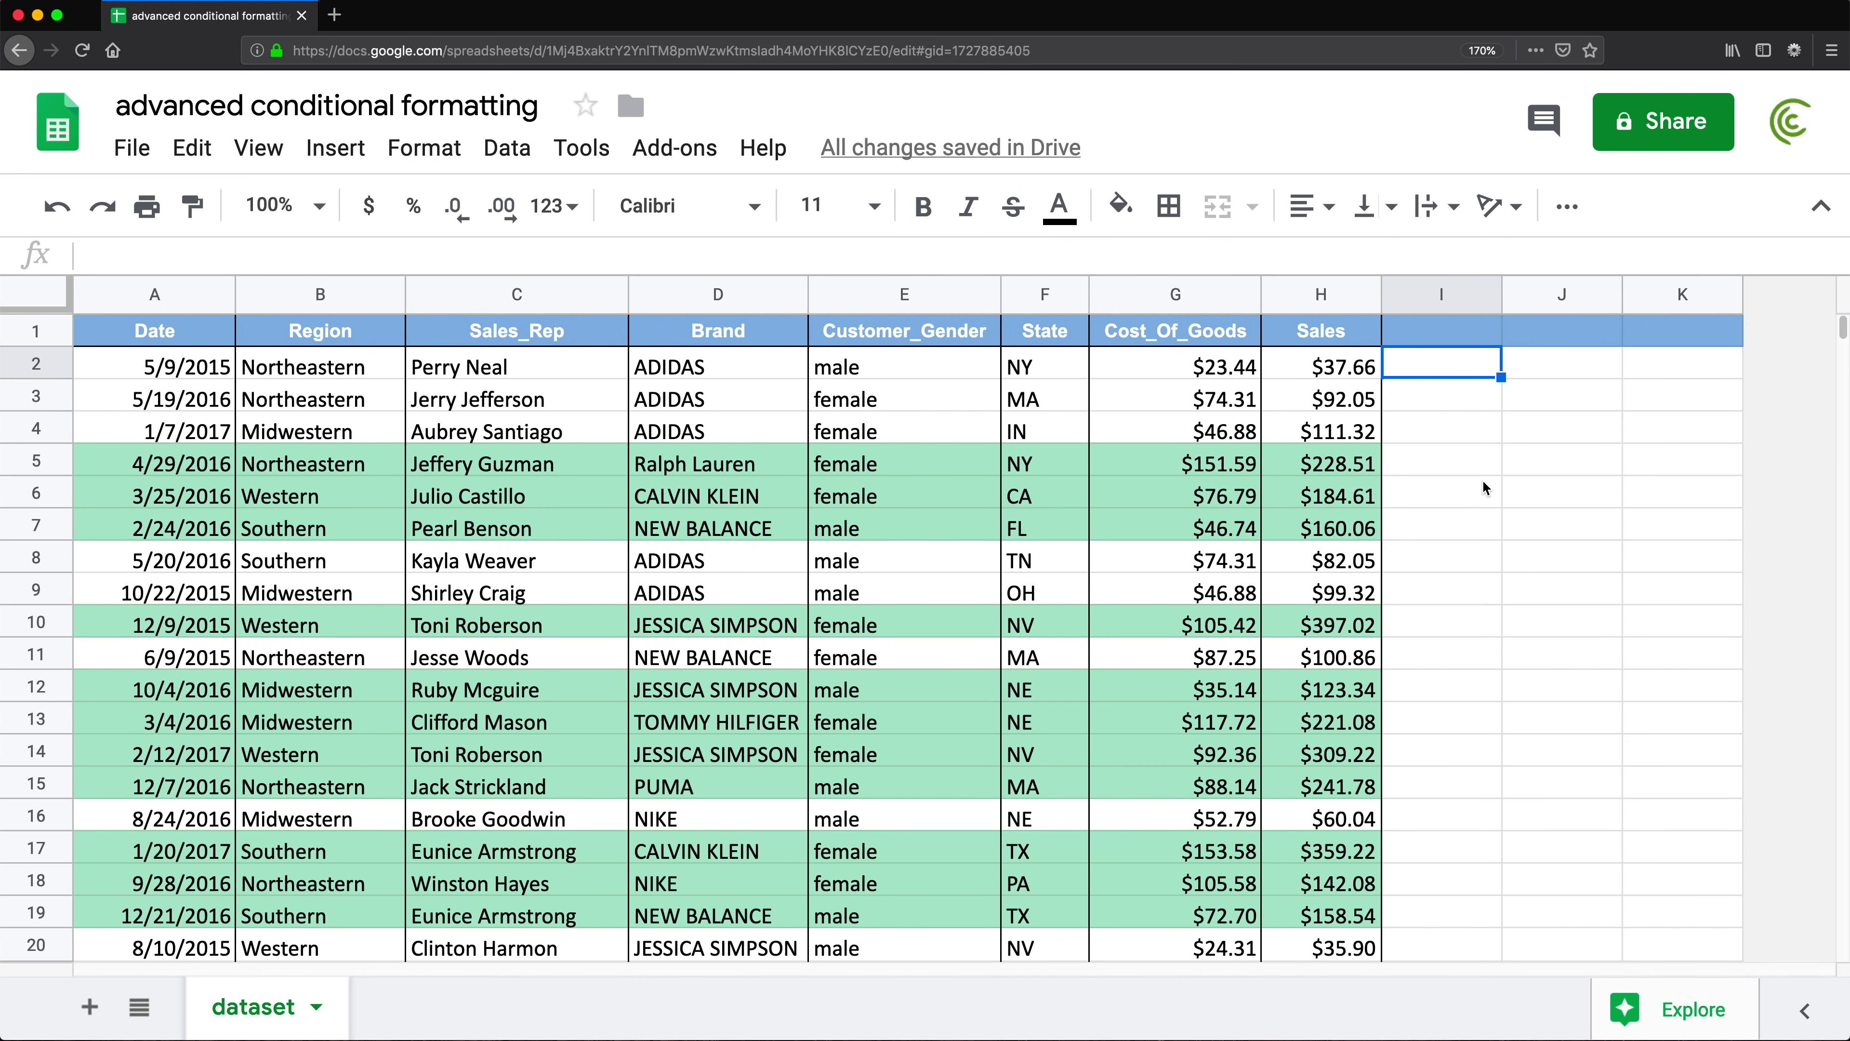
# - Undo the clearing of columns I to K and the creation of the =$H2>120 formatting rule
pyautogui.click(1308, 467)
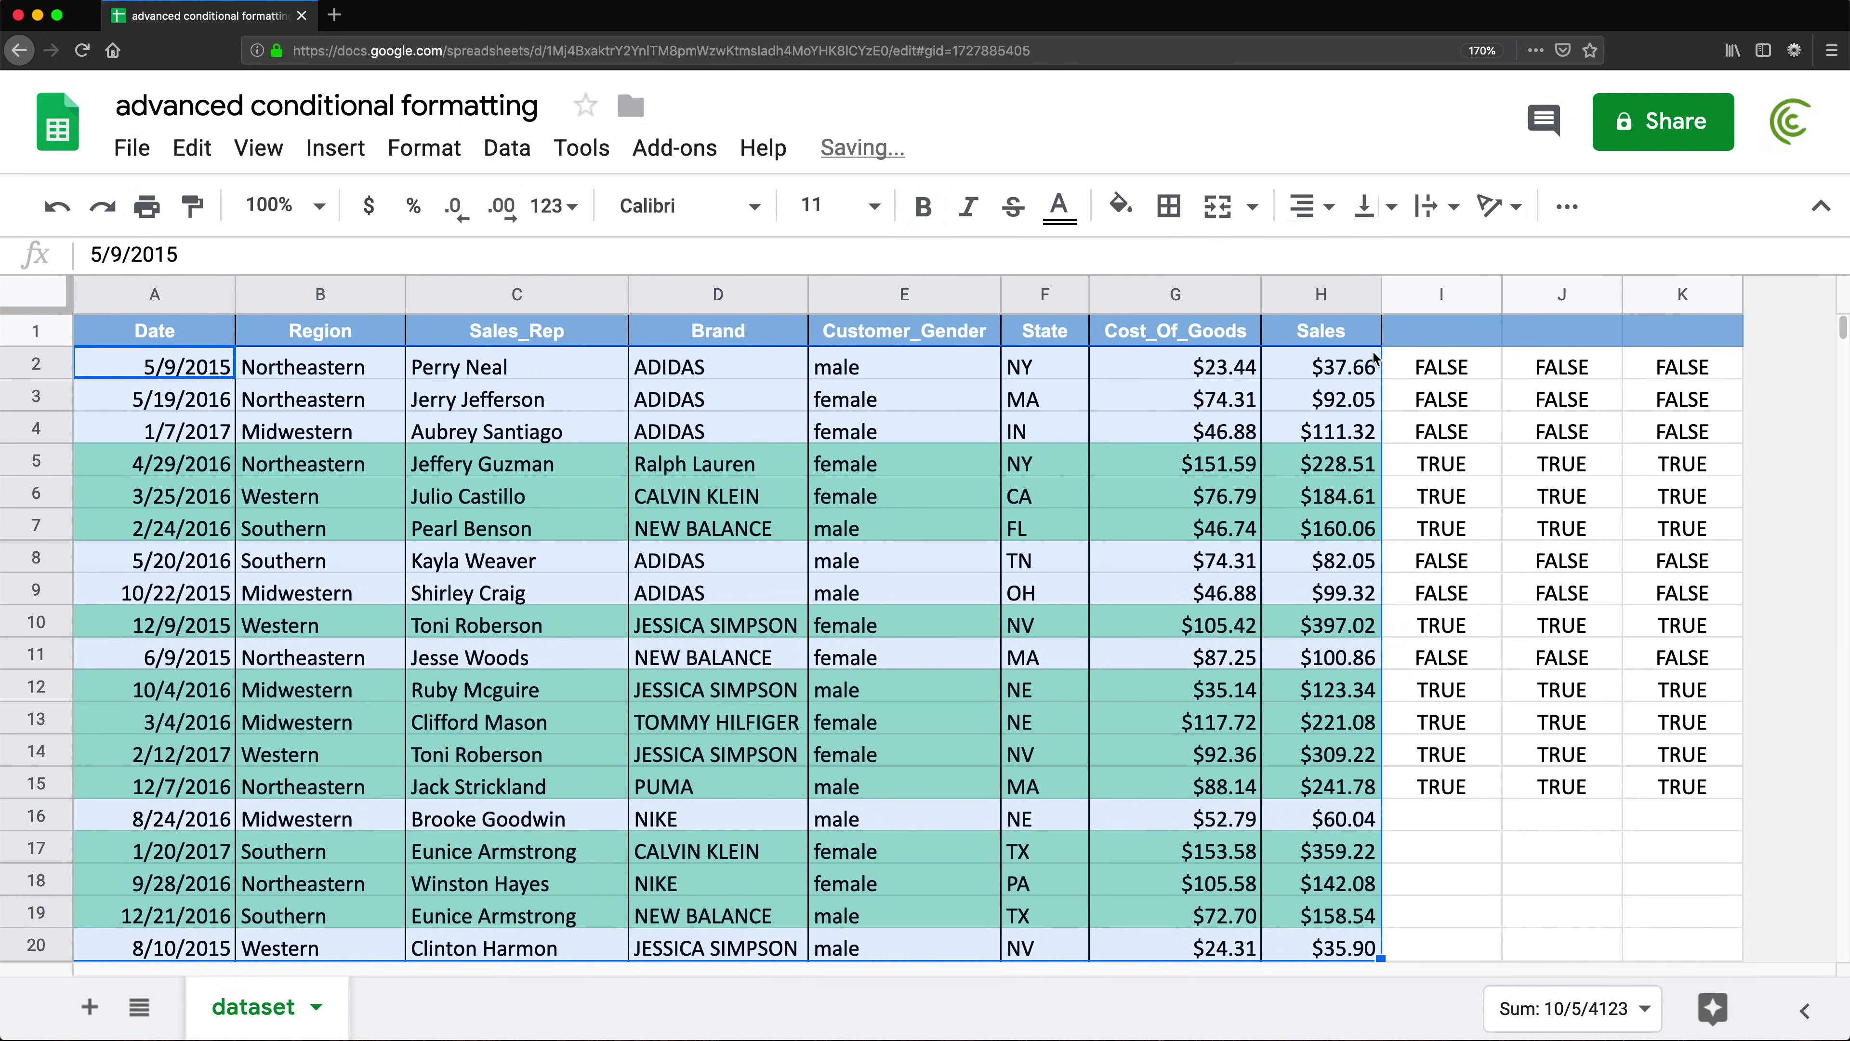
pyautogui.press('super+z')
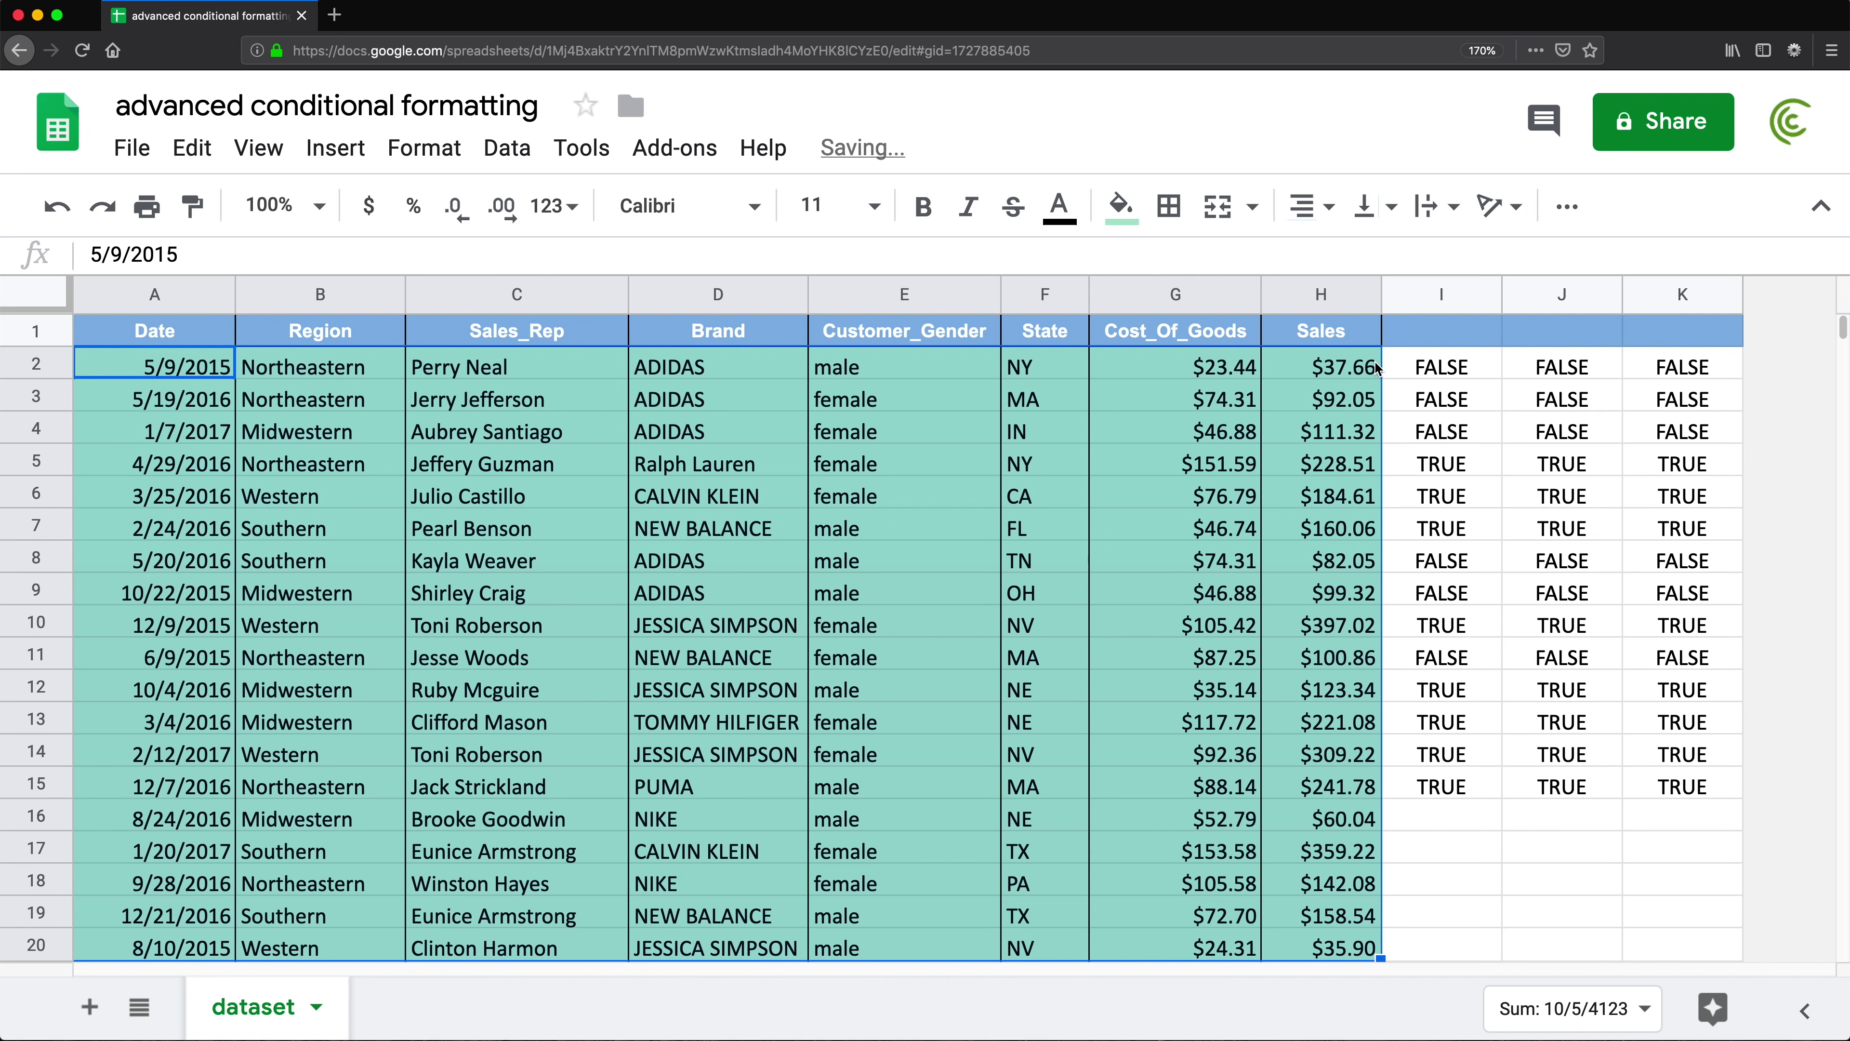
pyautogui.press('super+z')
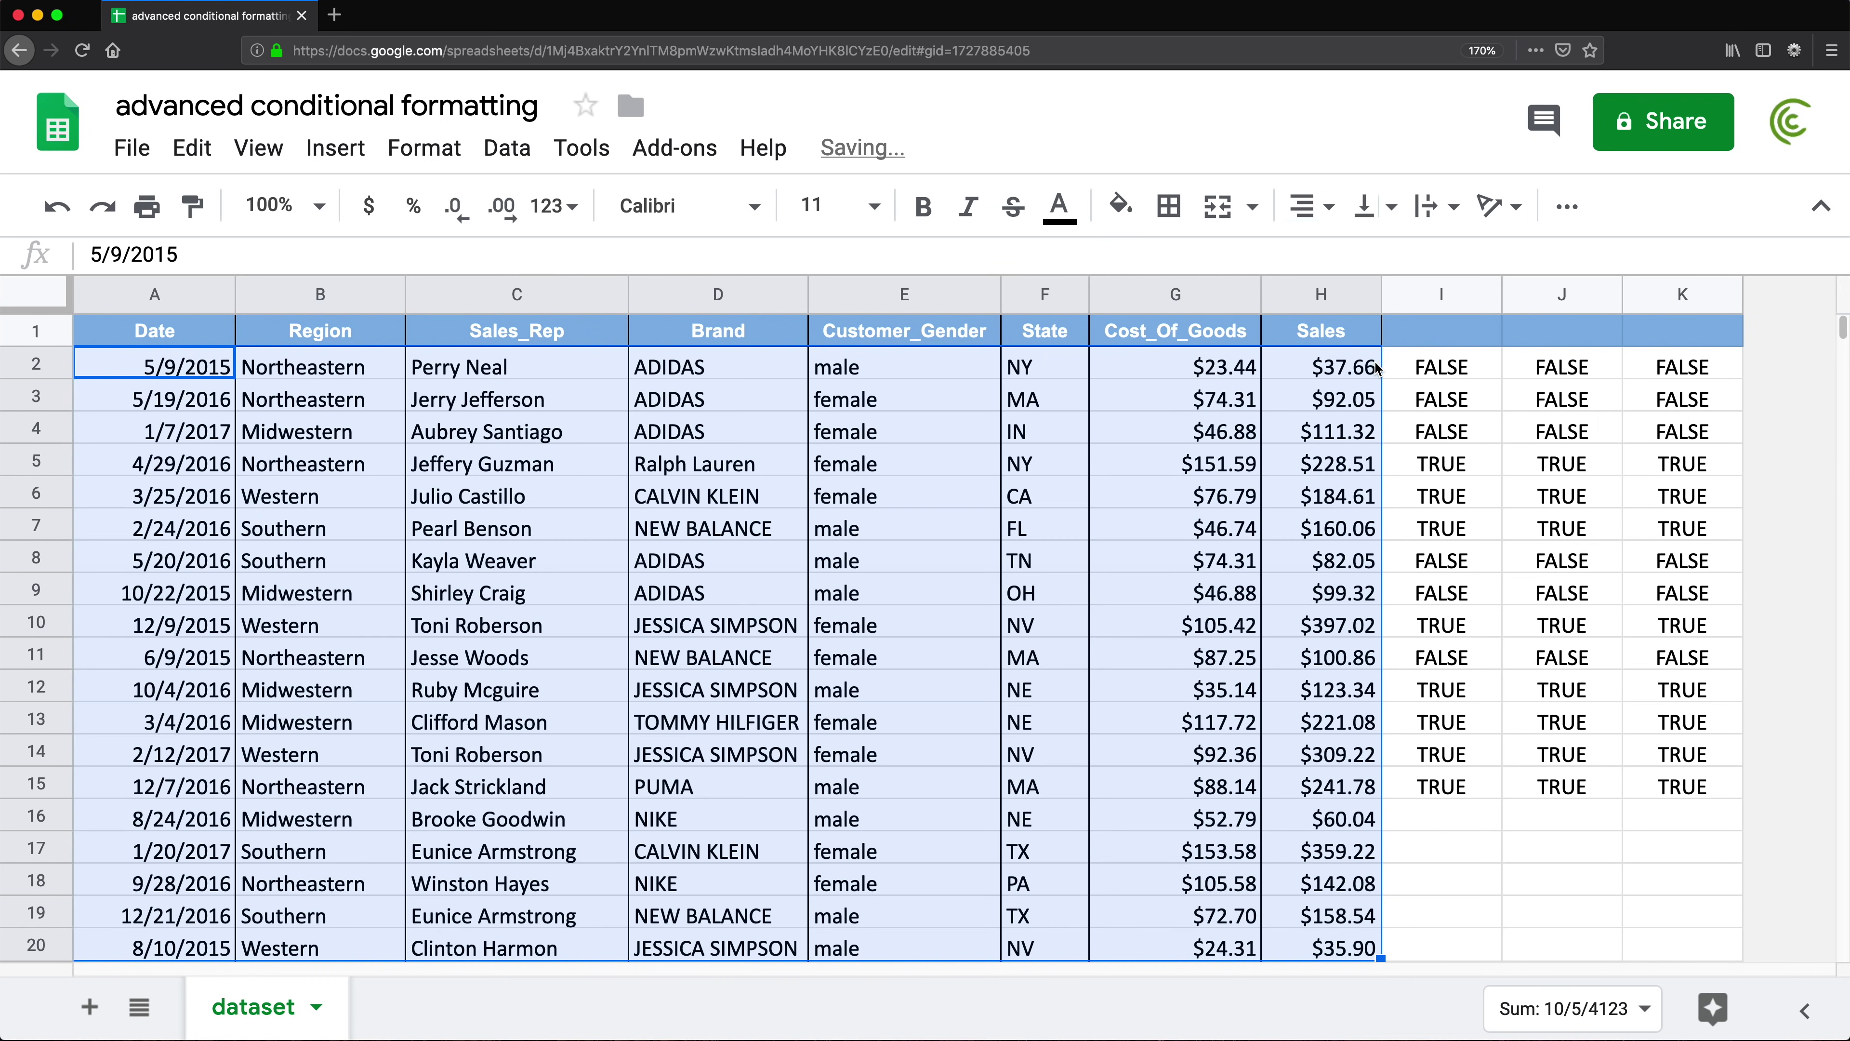
# - Enter the threshold value 150 in header cell I1
pyautogui.click(1454, 373)
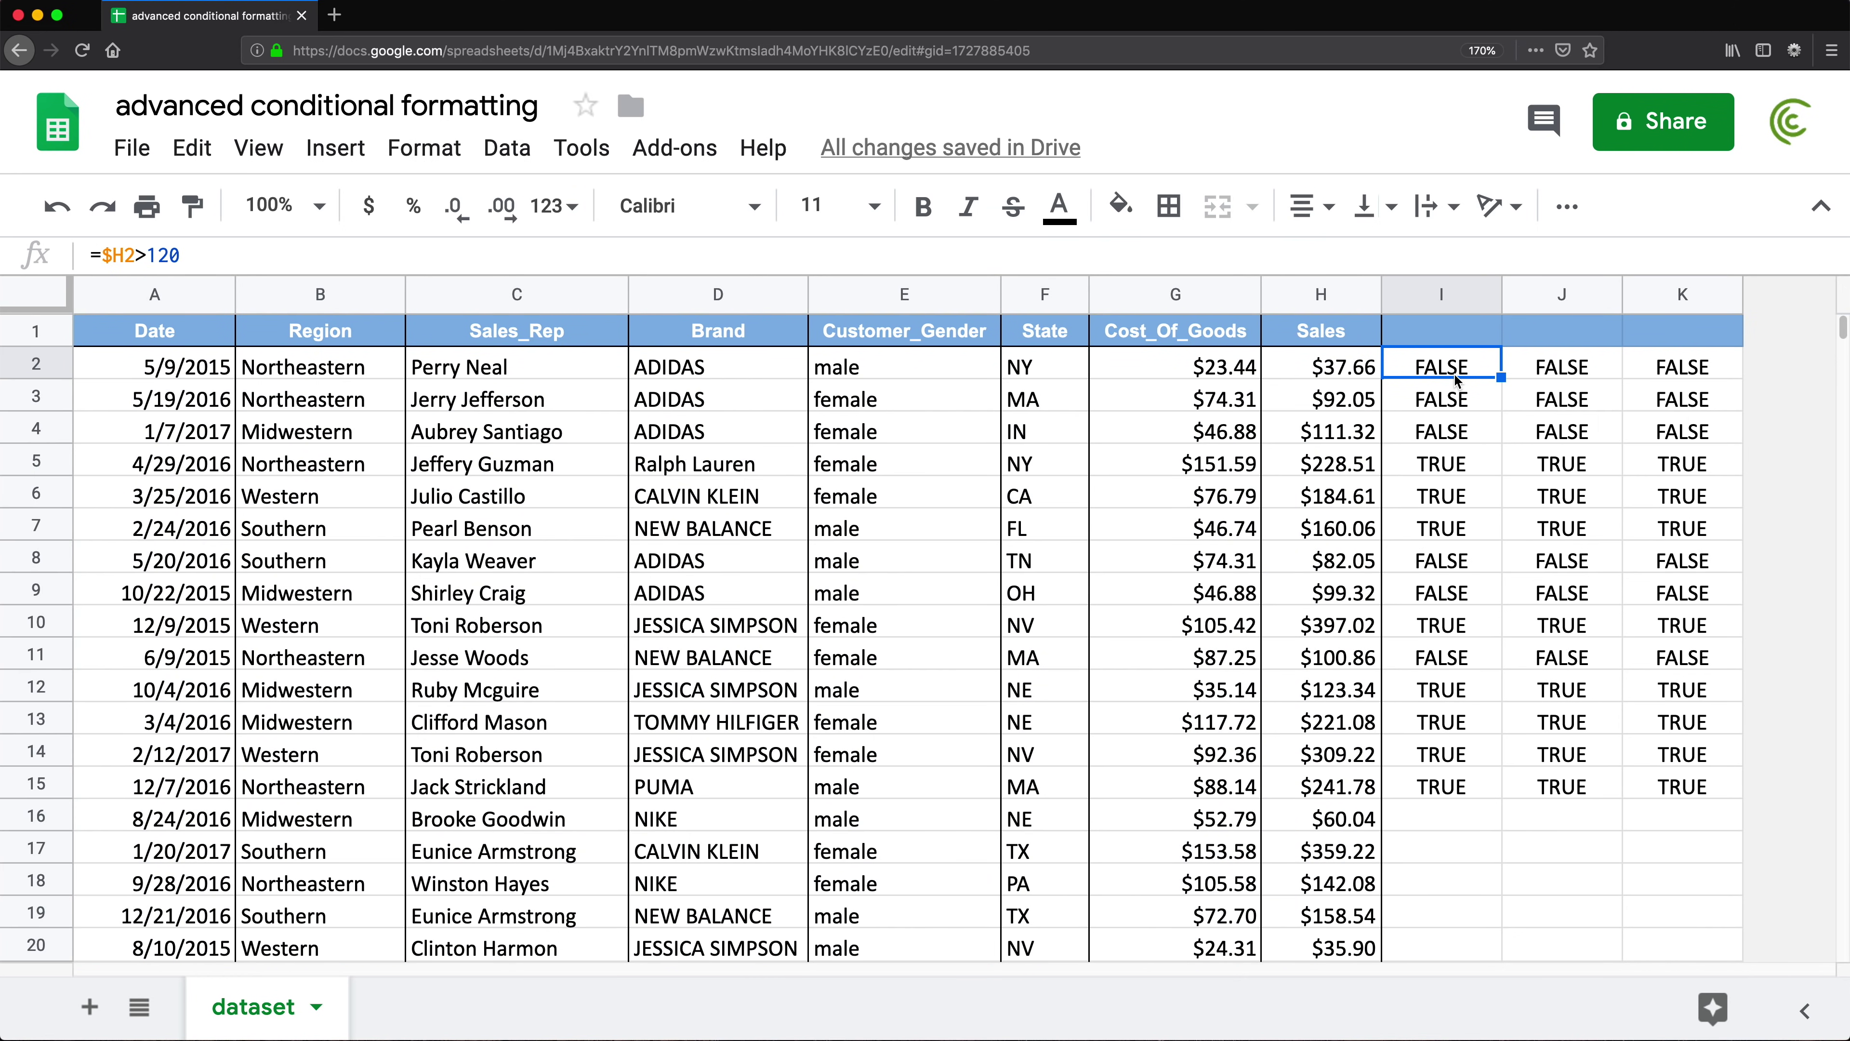
pyautogui.click(1467, 337)
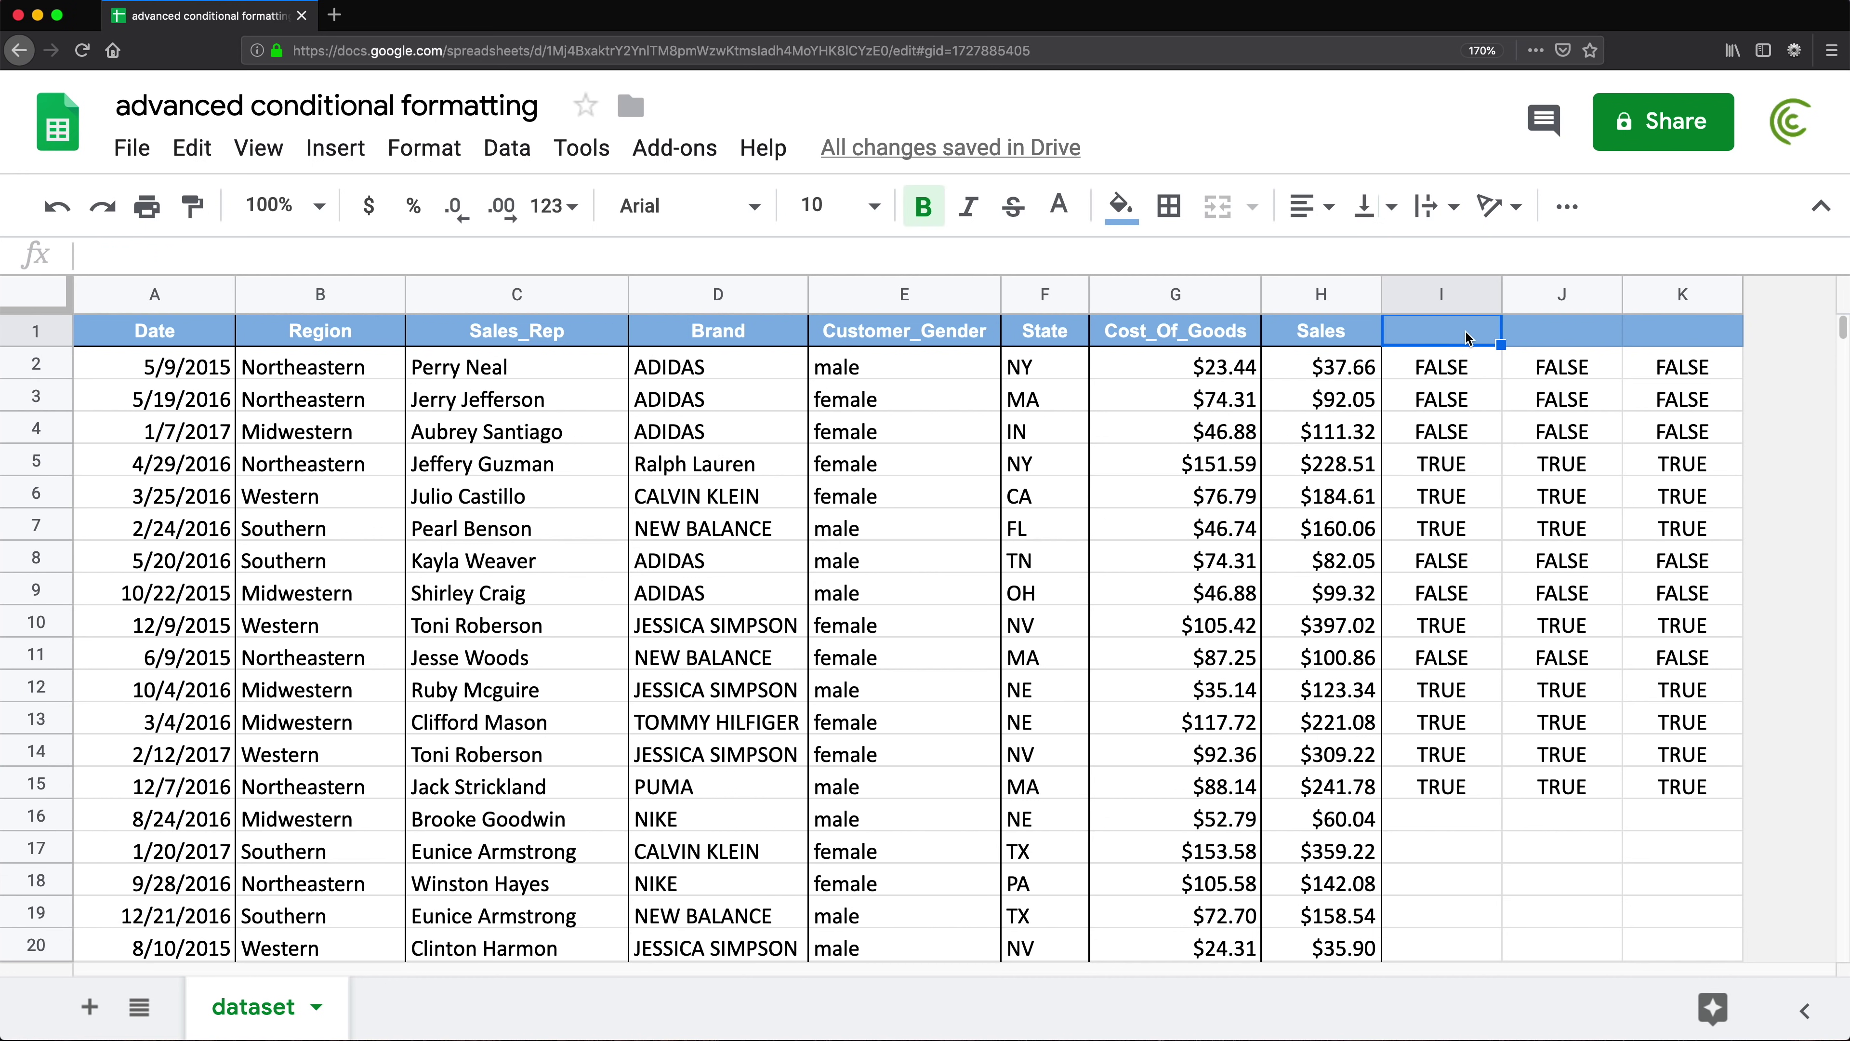
pyautogui.write('150')
pyautogui.press('Return')
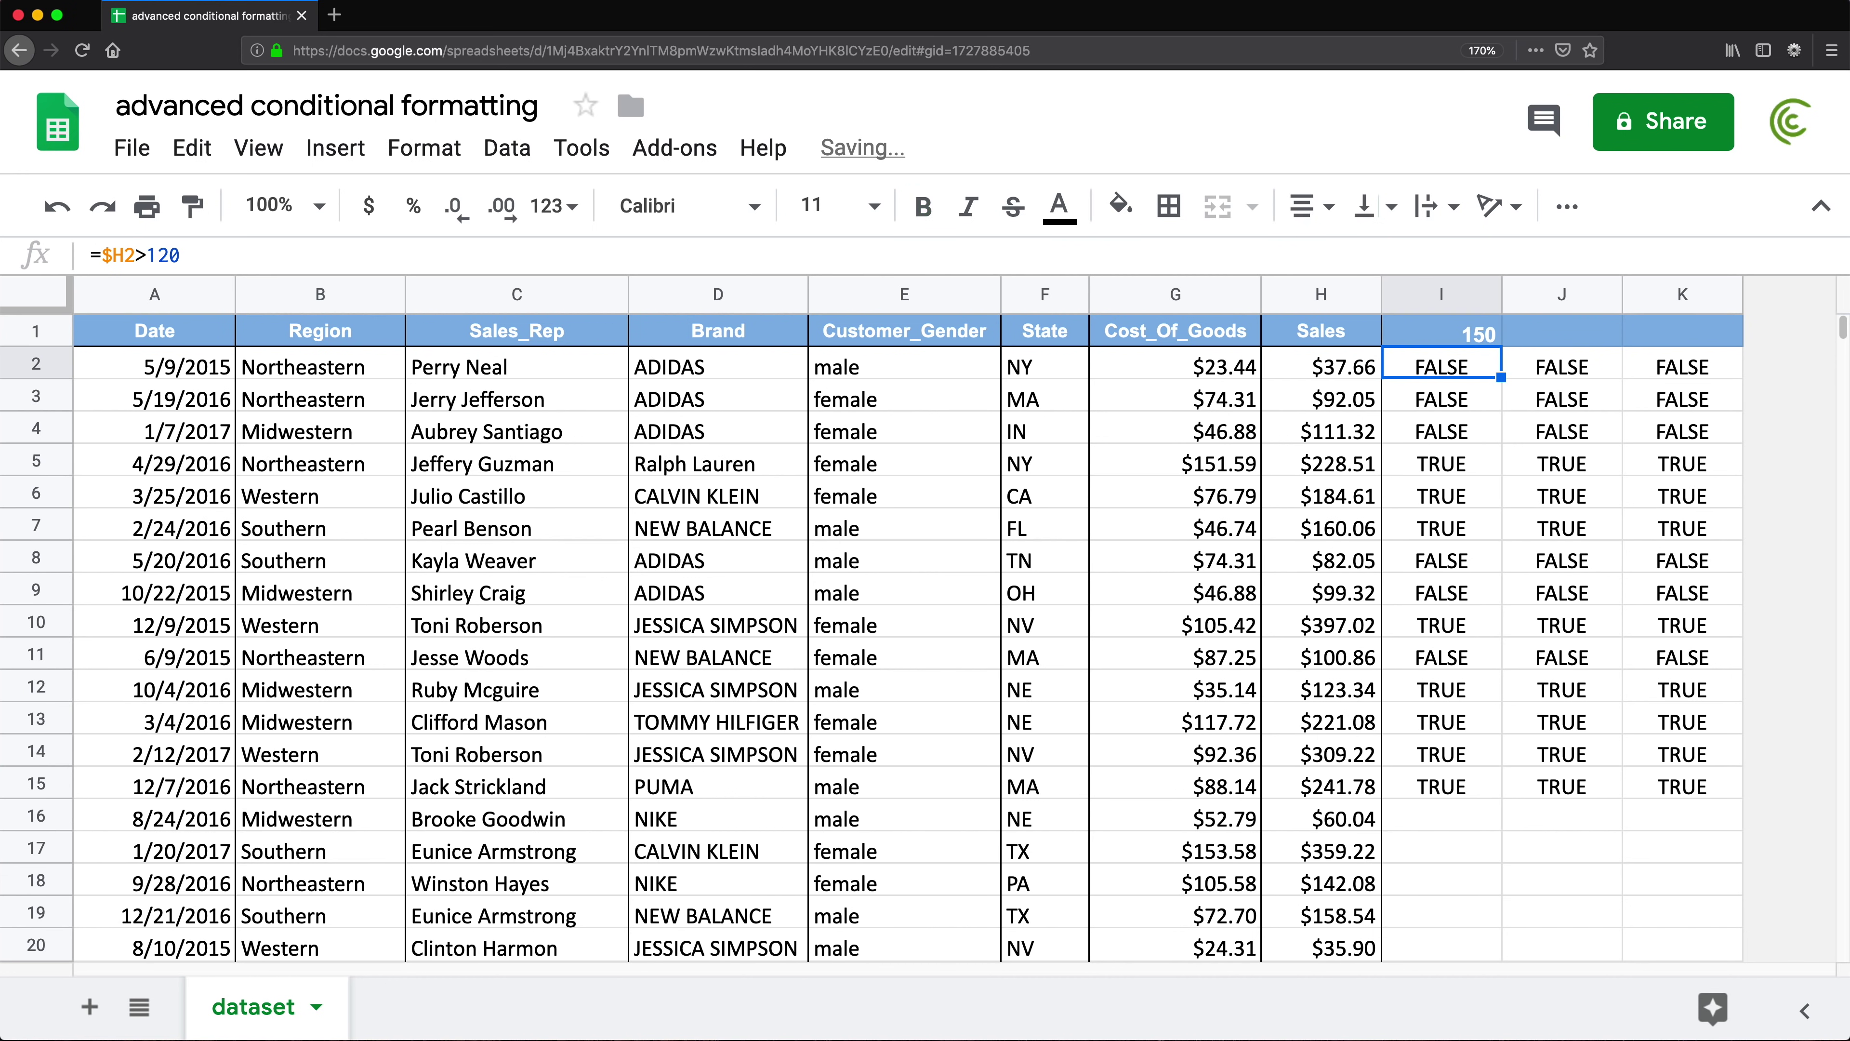
# - Change the formula in I2 to =$H2>$I$1, with the threshold cell locked, and fill it across I2:K15
pyautogui.doubleClick(1459, 370)
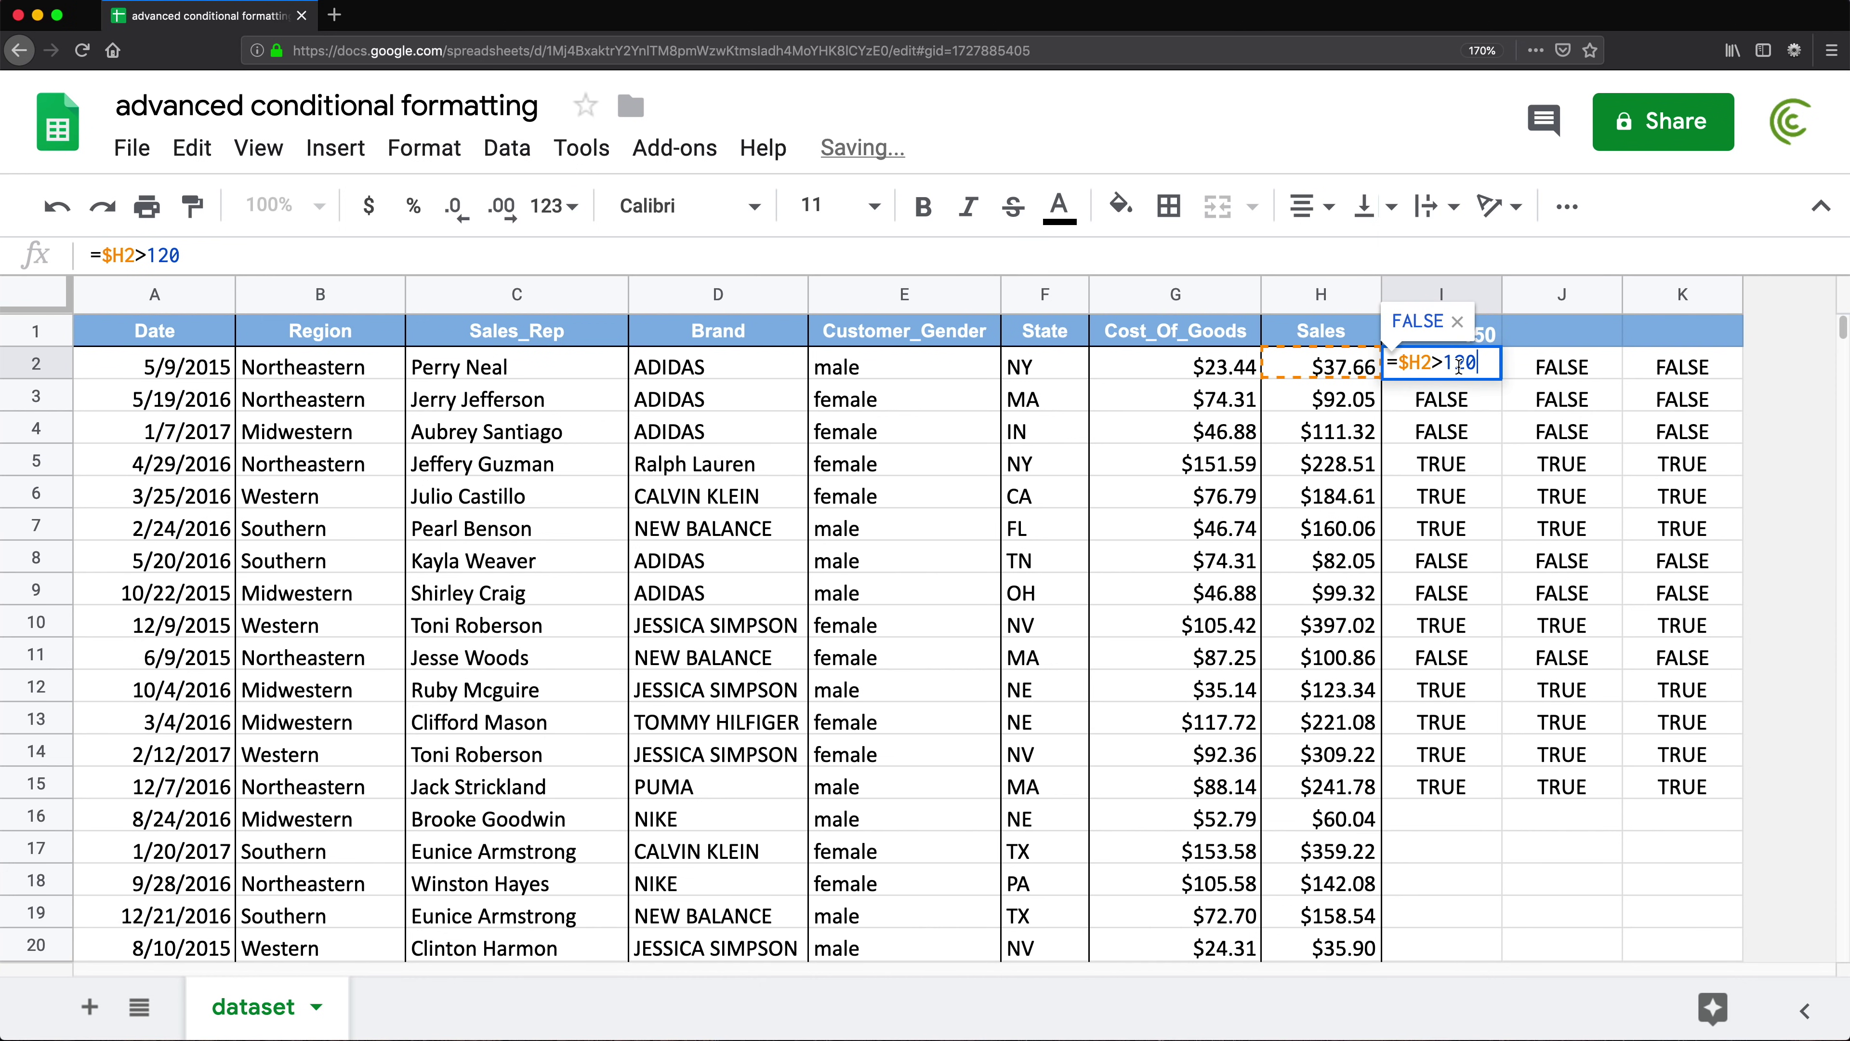
pyautogui.moveTo(1448, 362); pyautogui.dragTo(1509, 368)
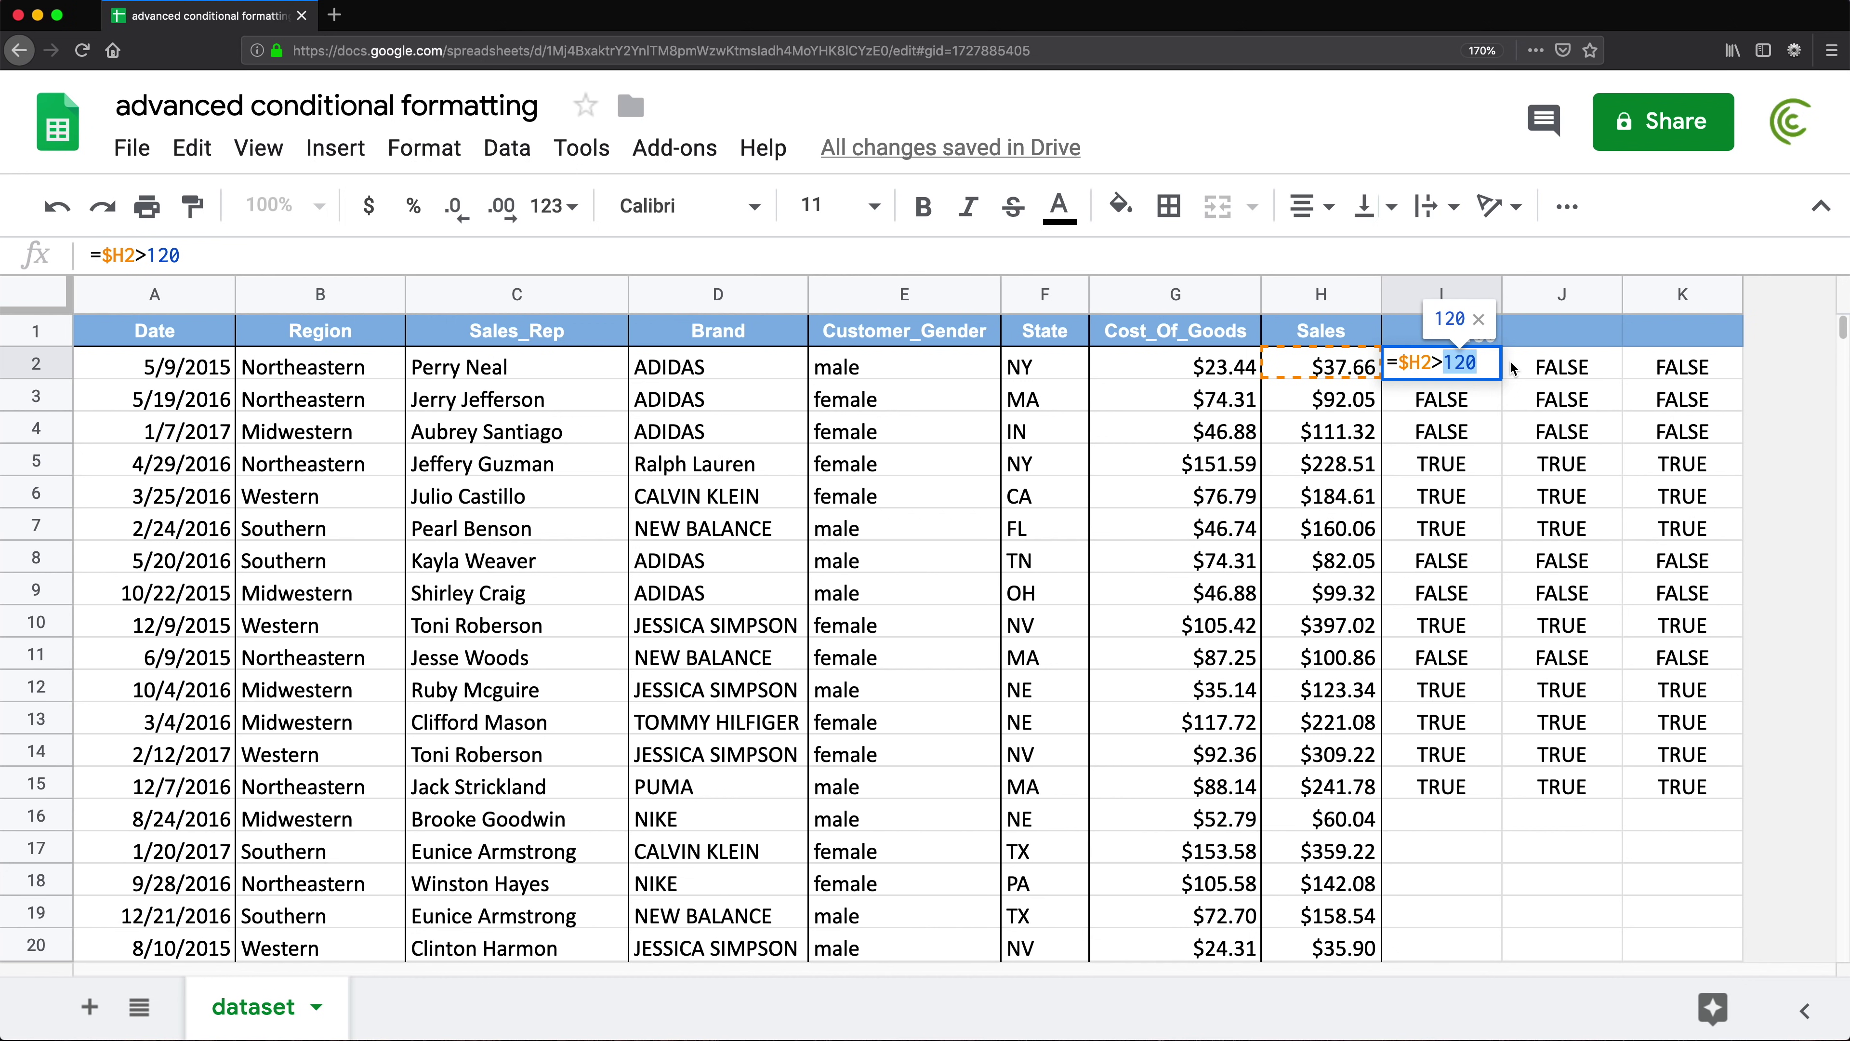
pyautogui.press('BackSpace')
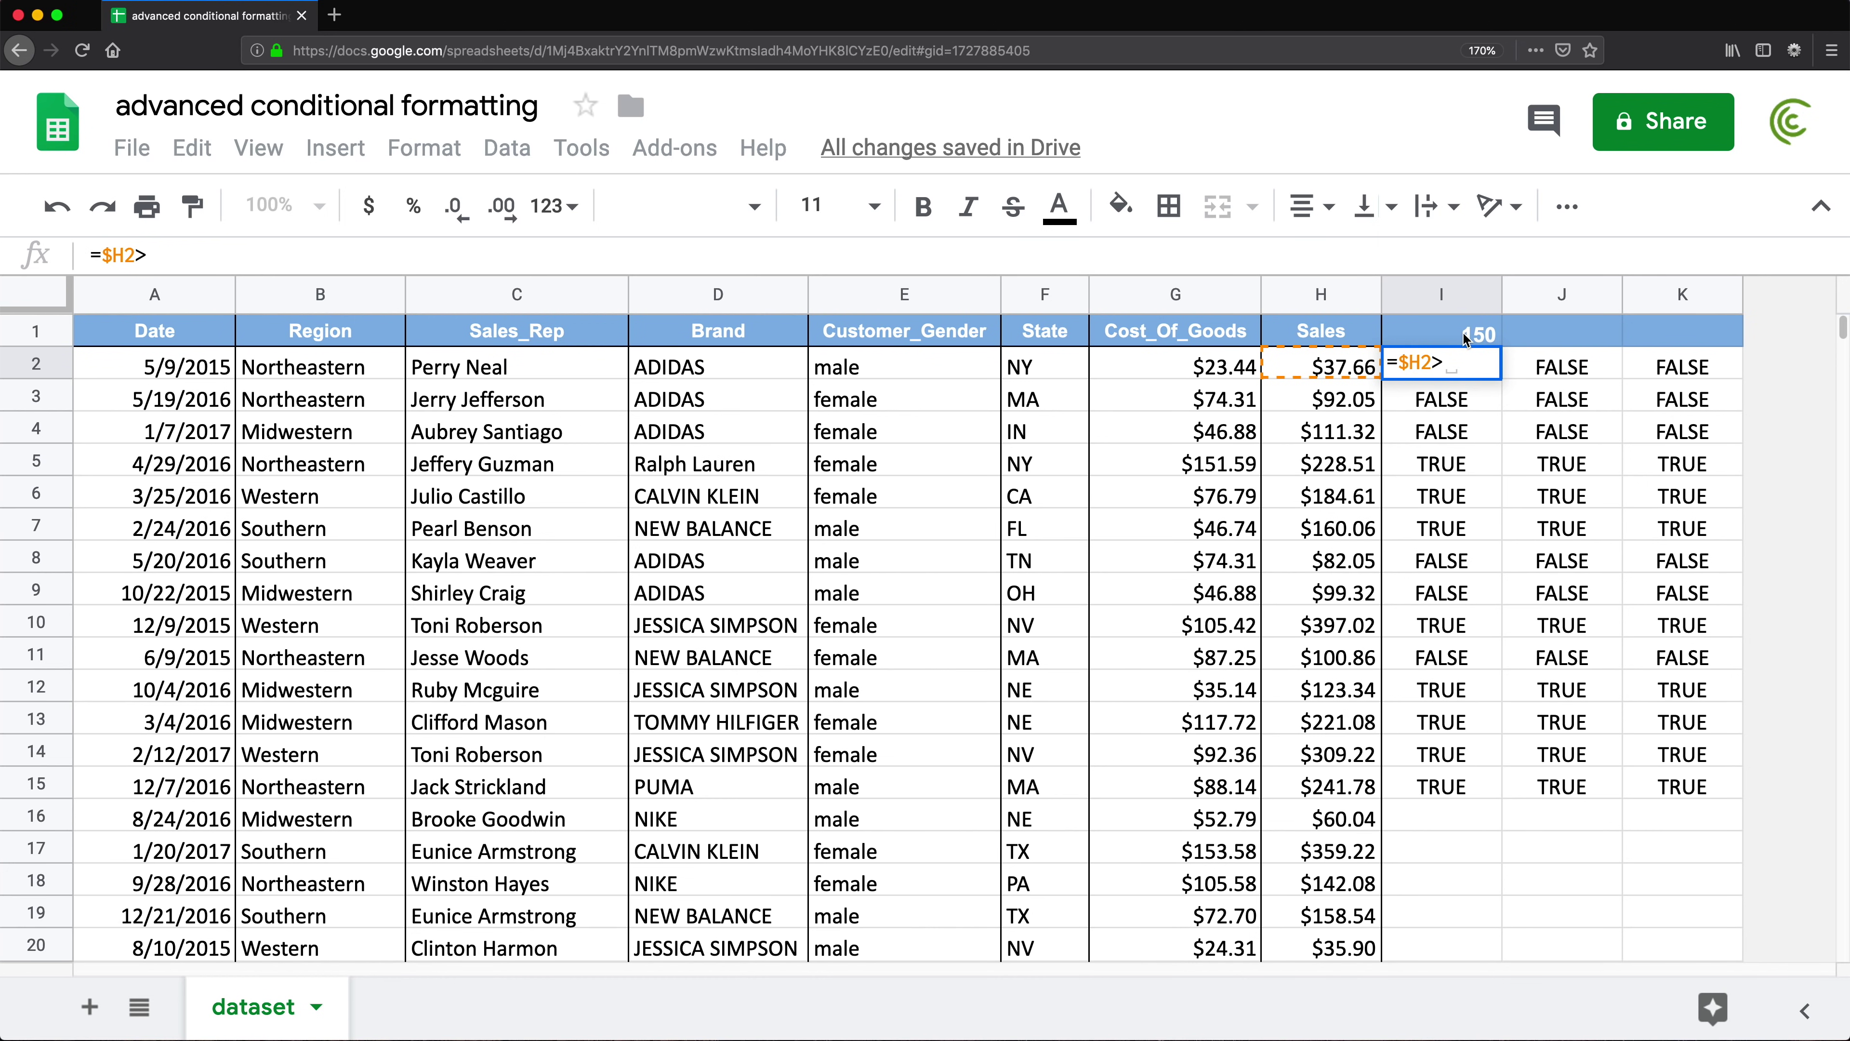
pyautogui.click(1465, 335)
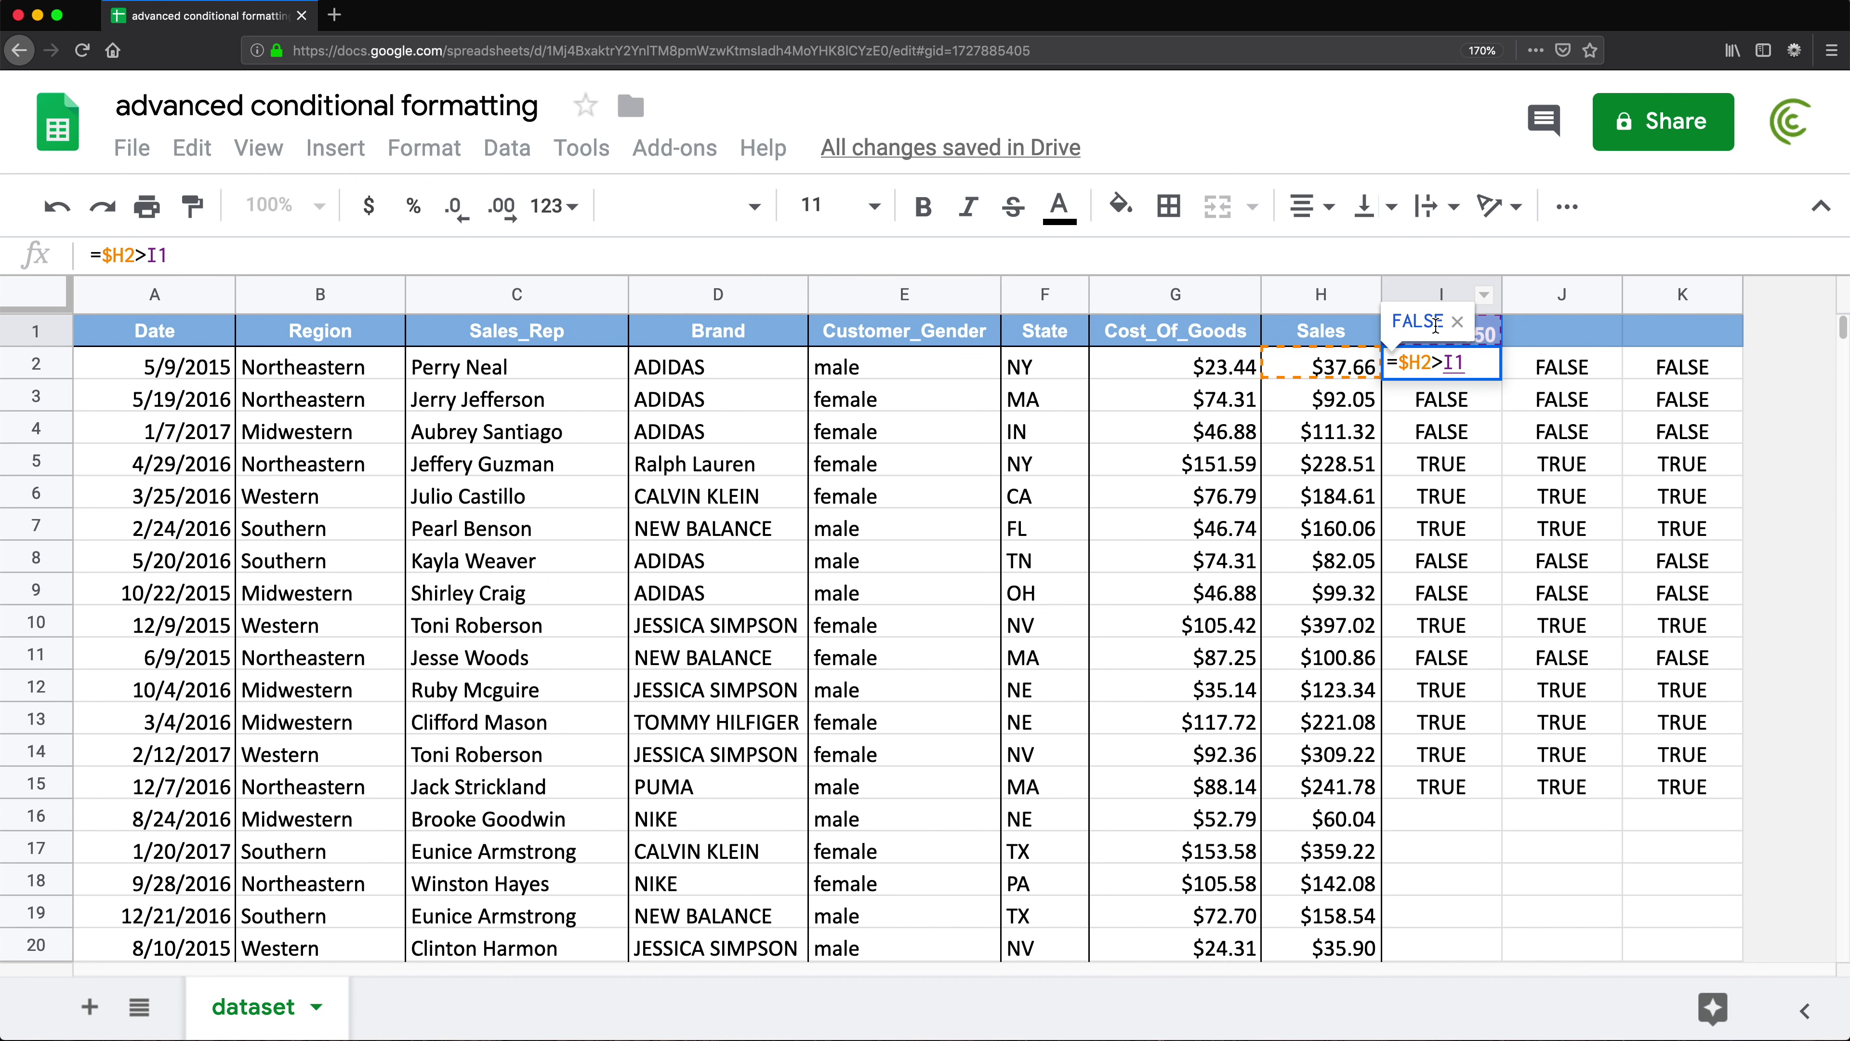
pyautogui.press('F4')
pyautogui.press('Return')
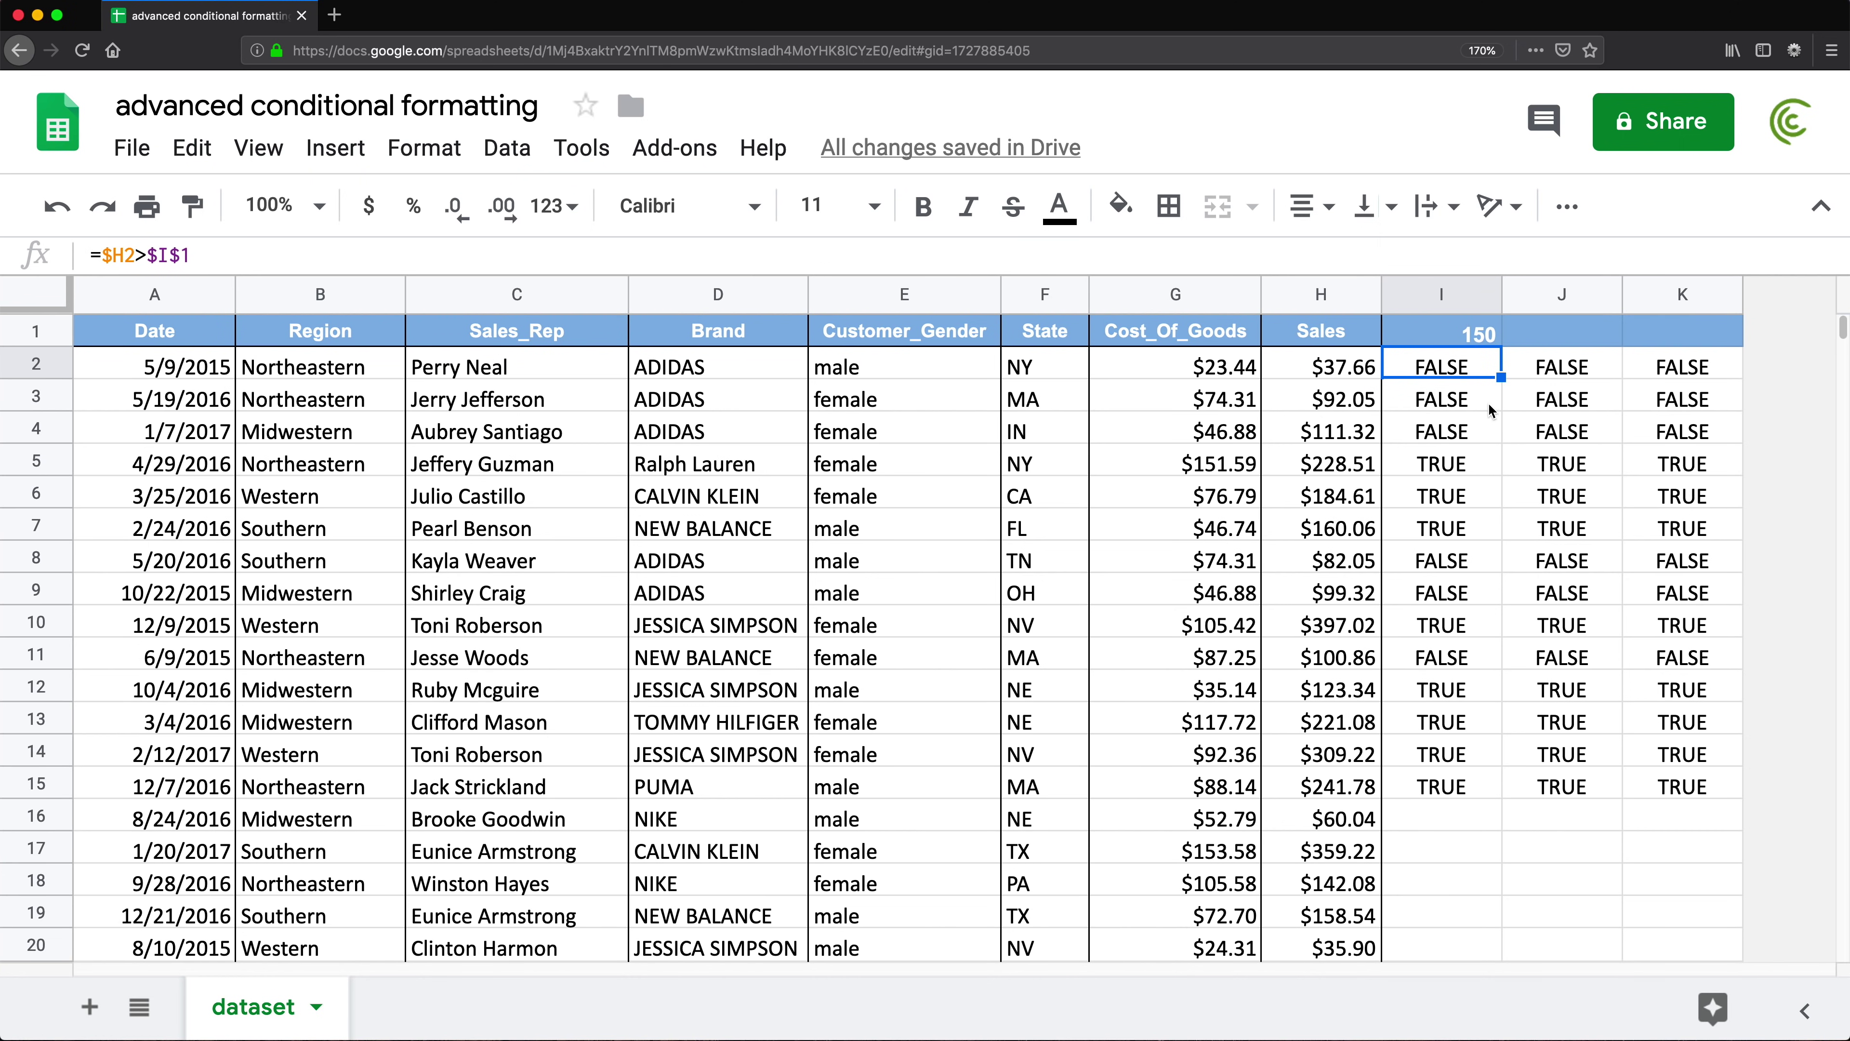
pyautogui.moveTo(1500, 376); pyautogui.dragTo(1739, 775)
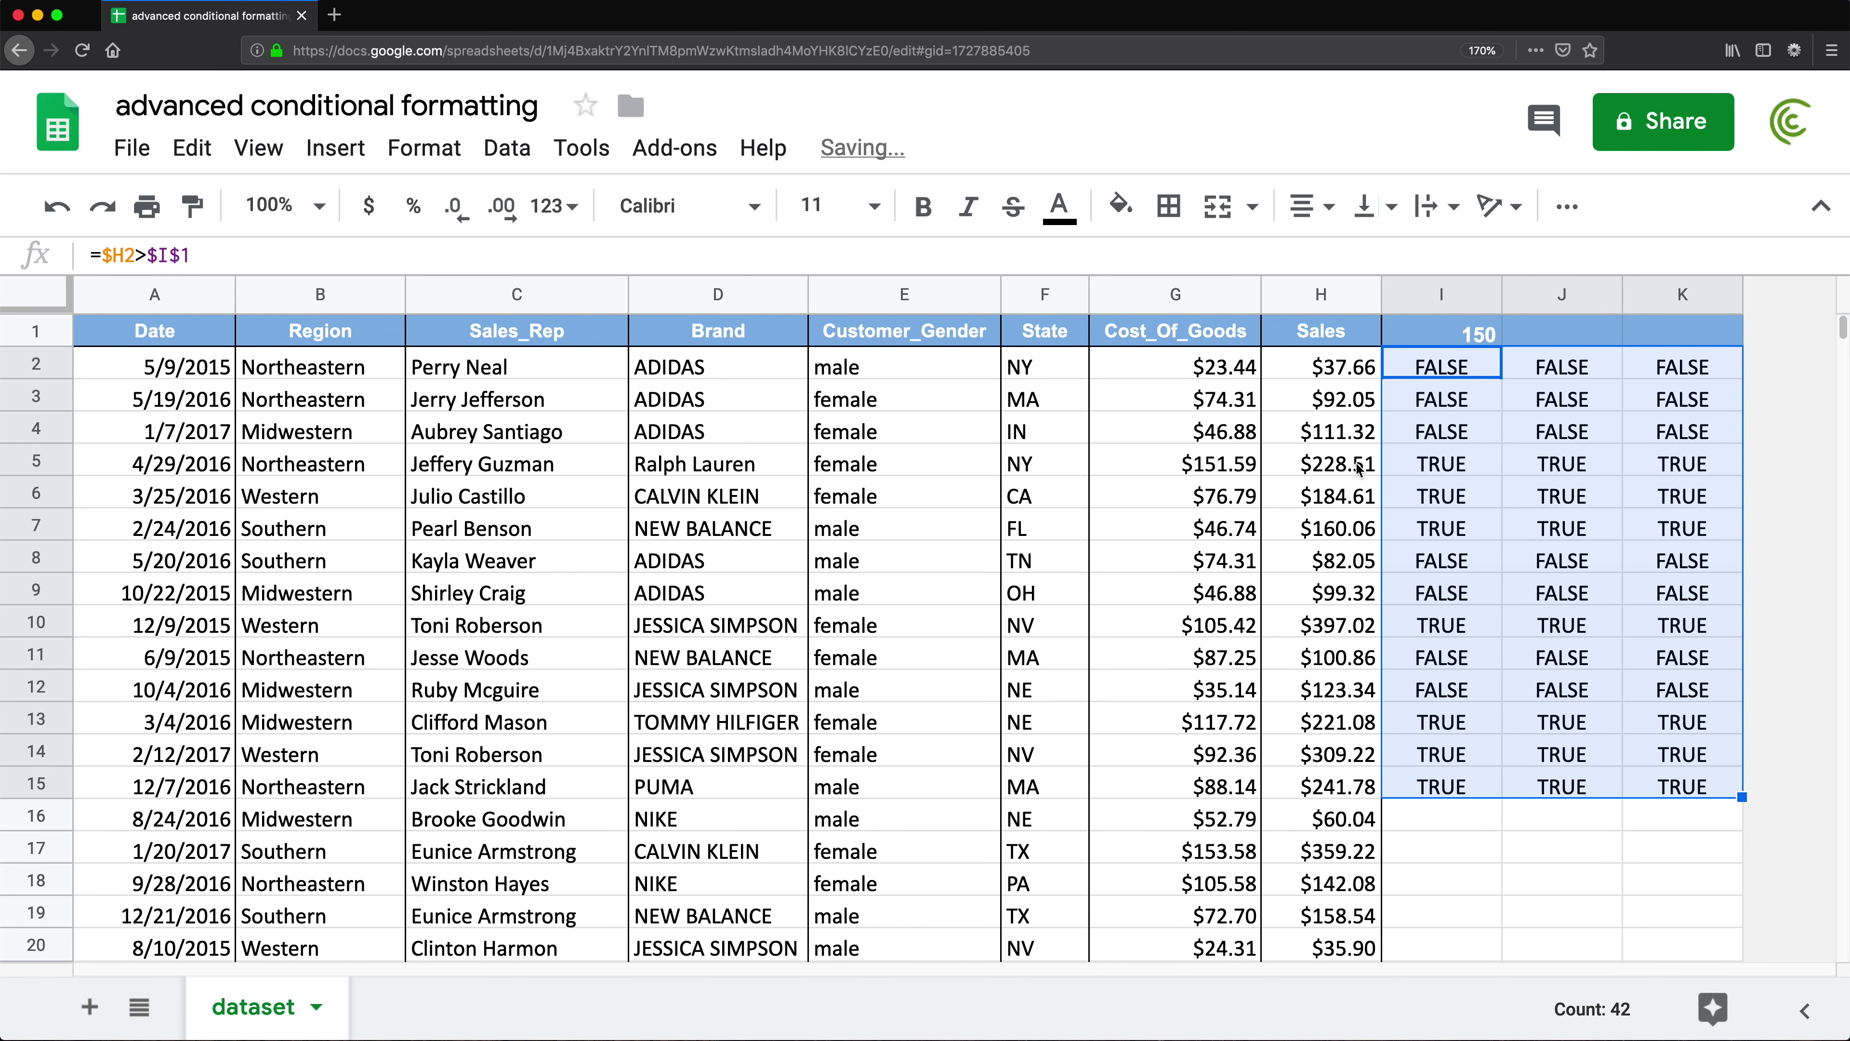
pyautogui.click(1359, 468)
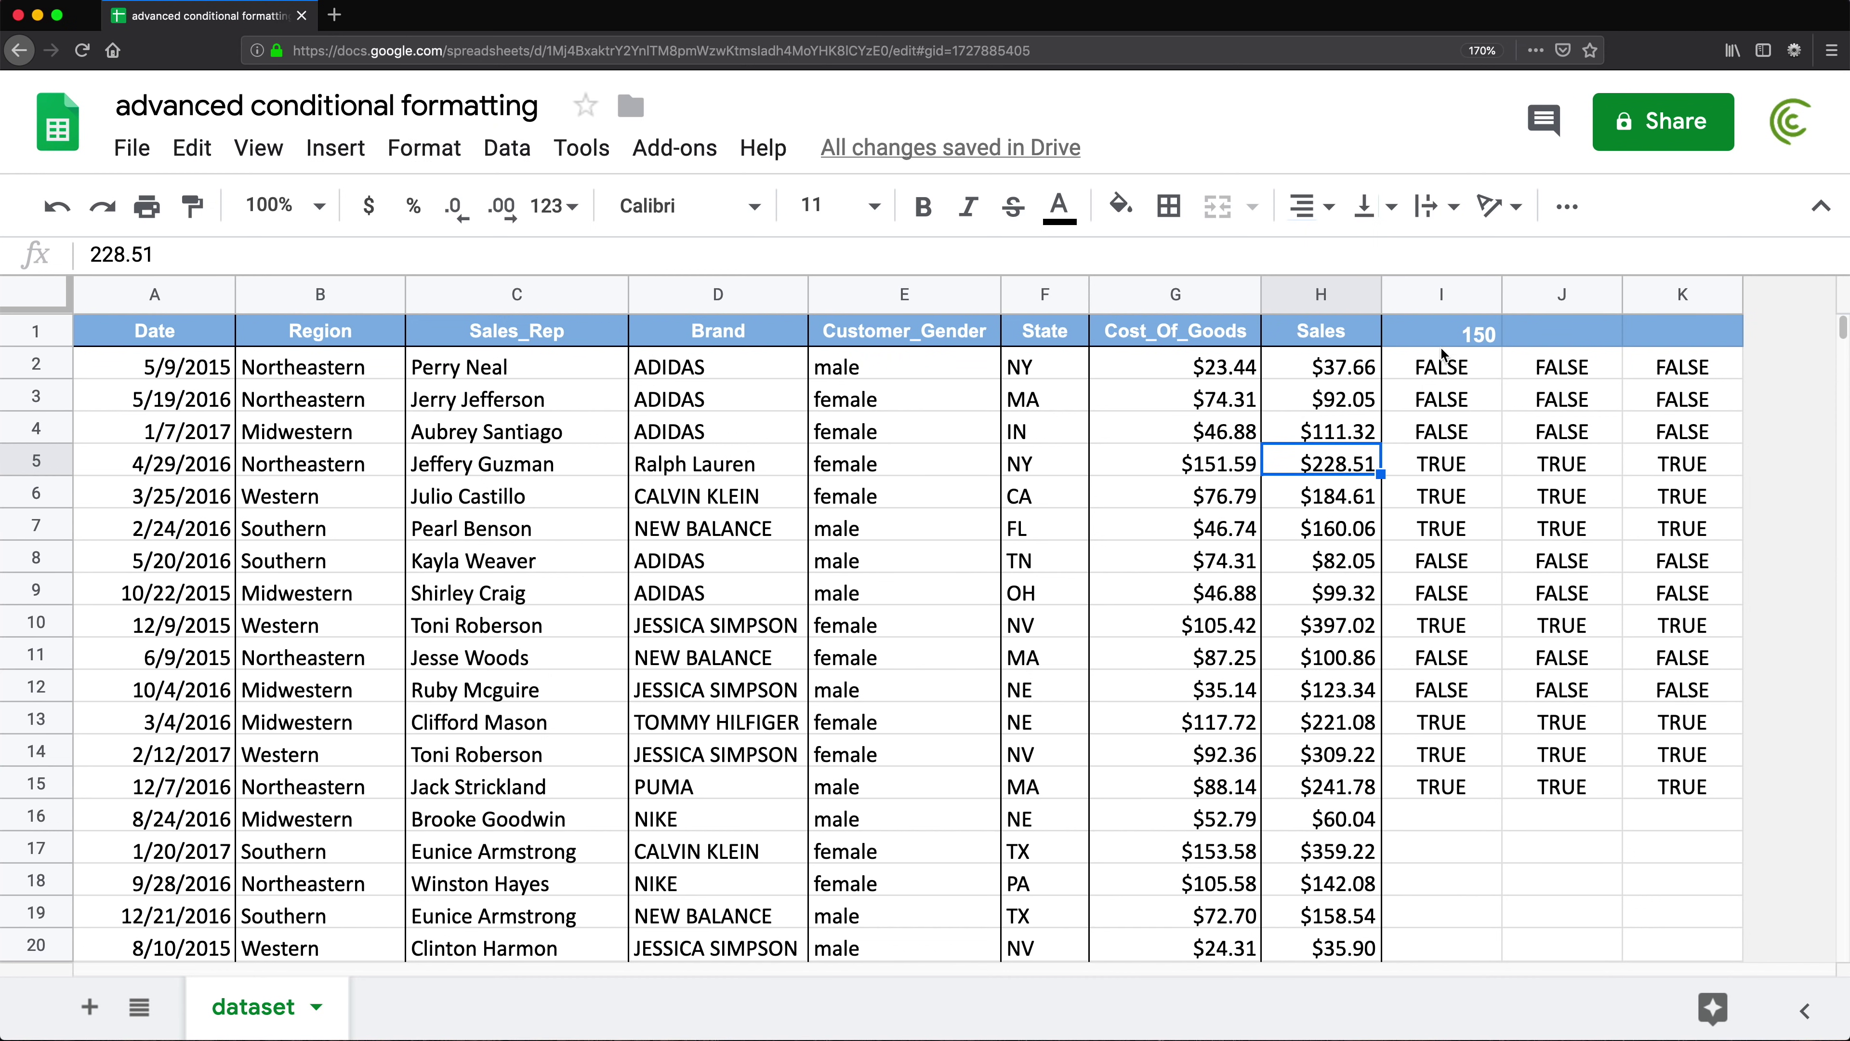
# - Try a threshold of 200 in cell I1 to test the formulas, and restore it to 150
pyautogui.click(1449, 337)
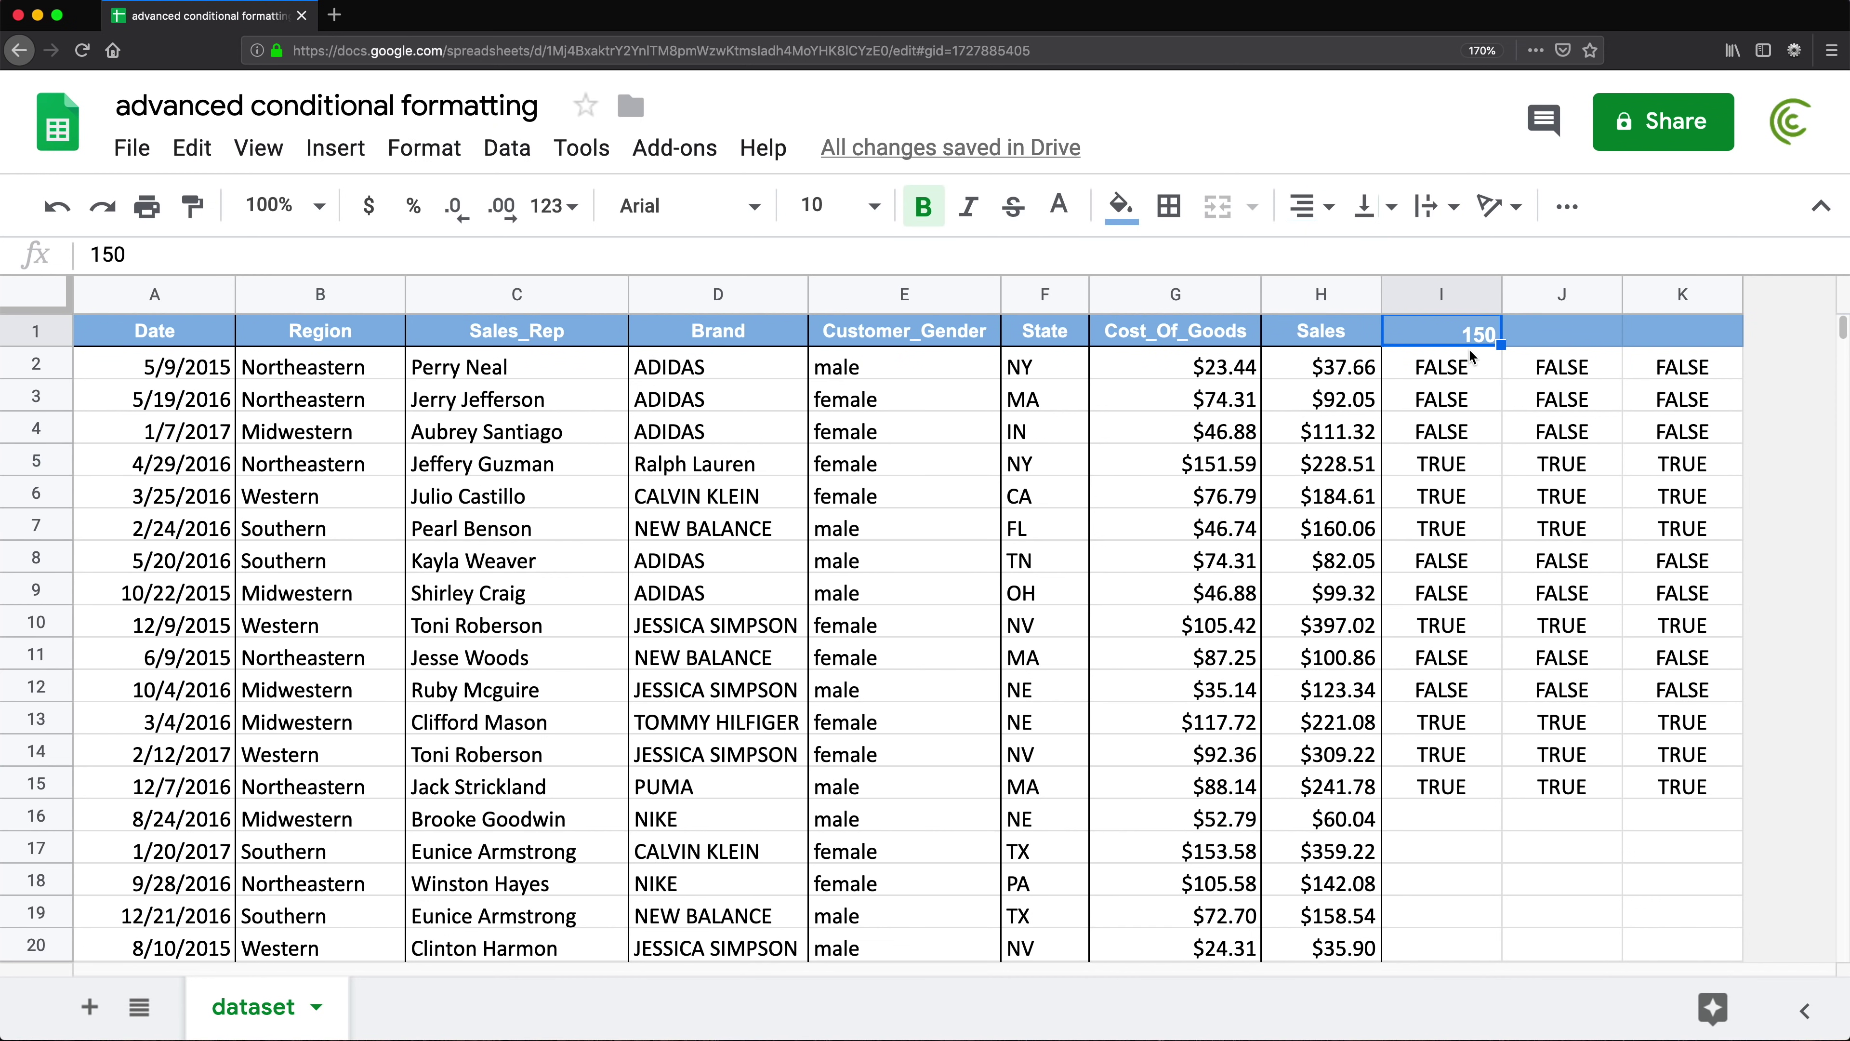
pyautogui.write('200')
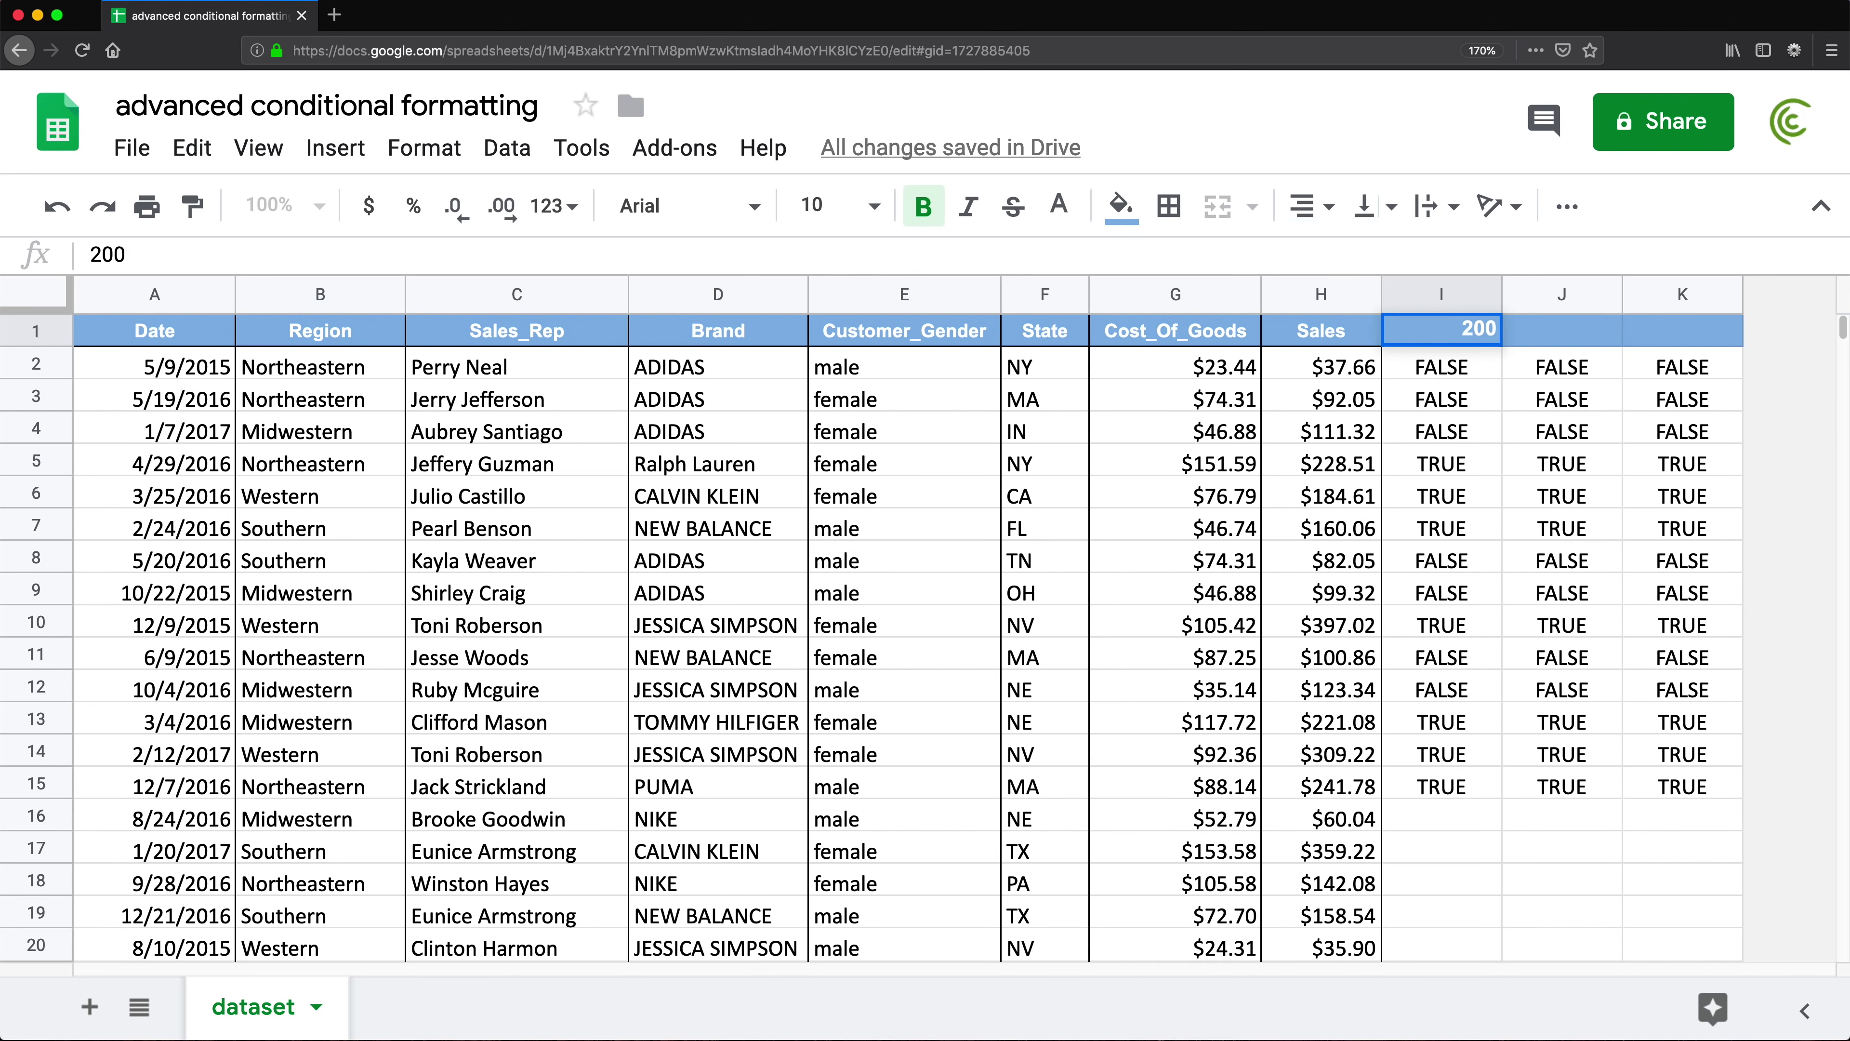
pyautogui.press('Return')
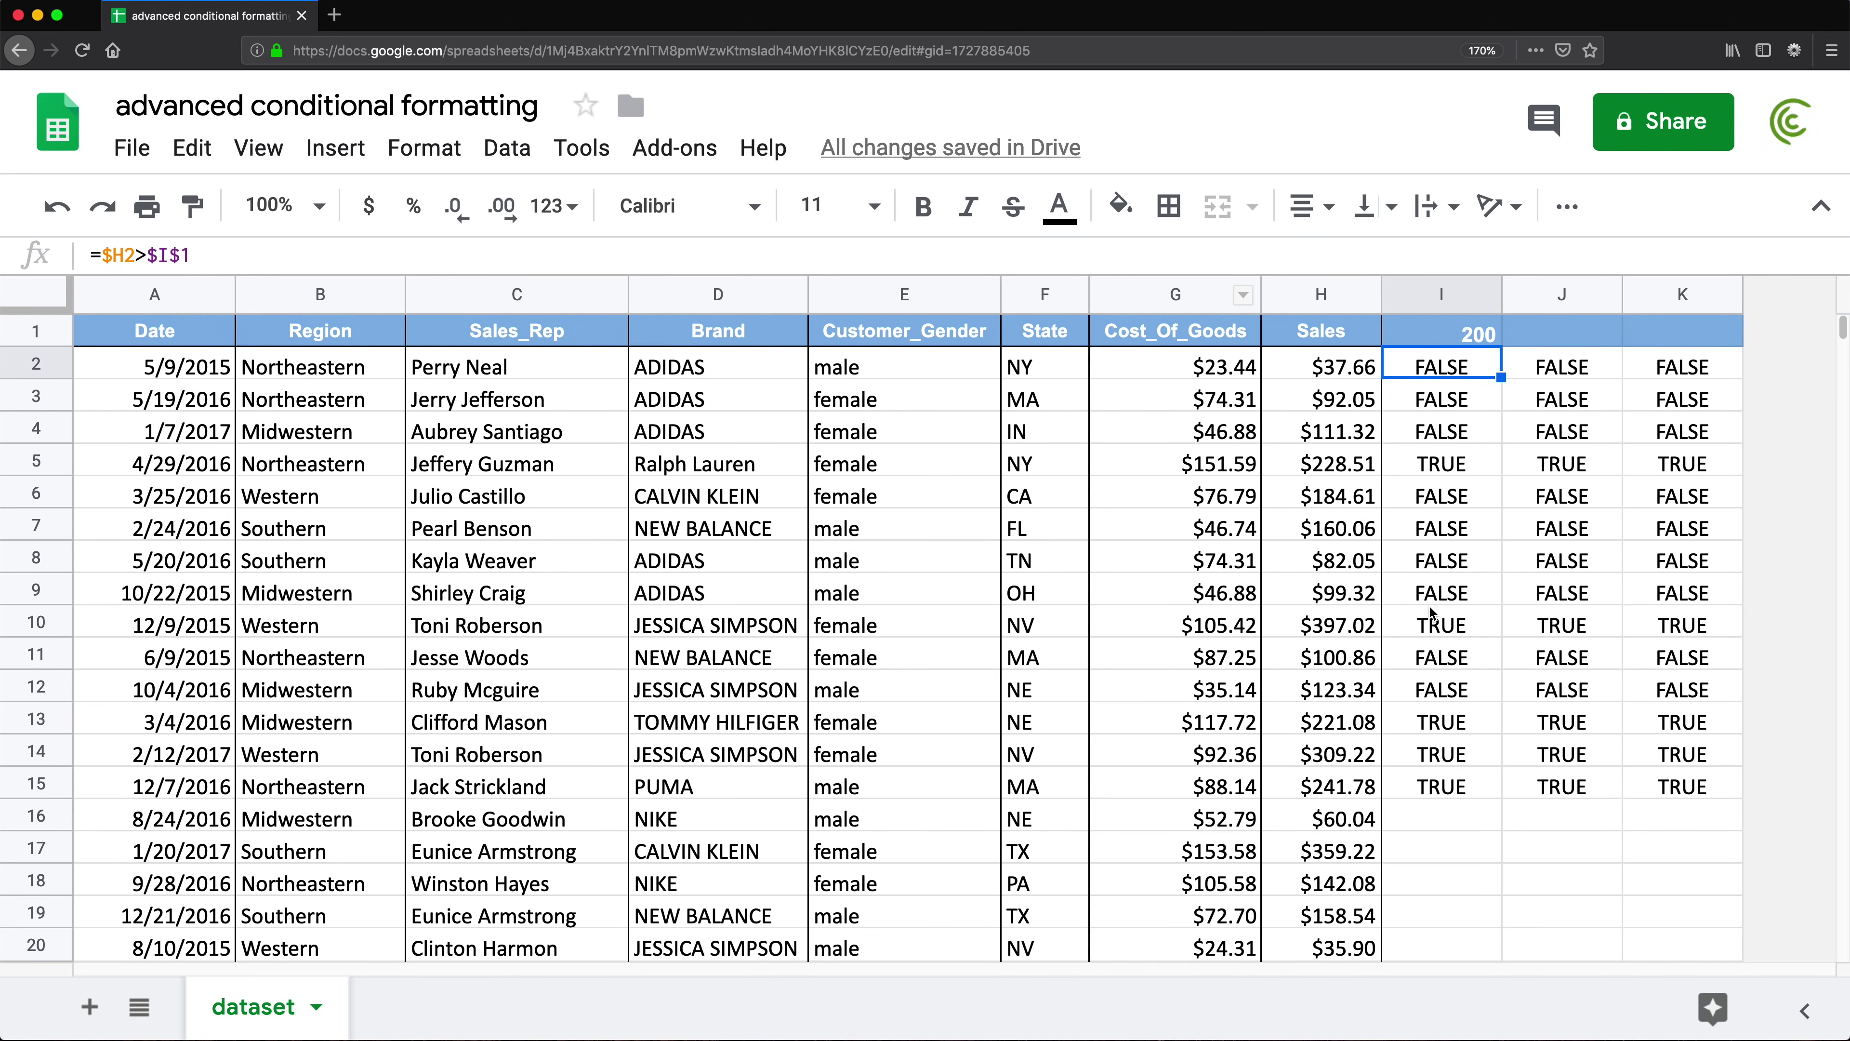
pyautogui.click(1339, 628)
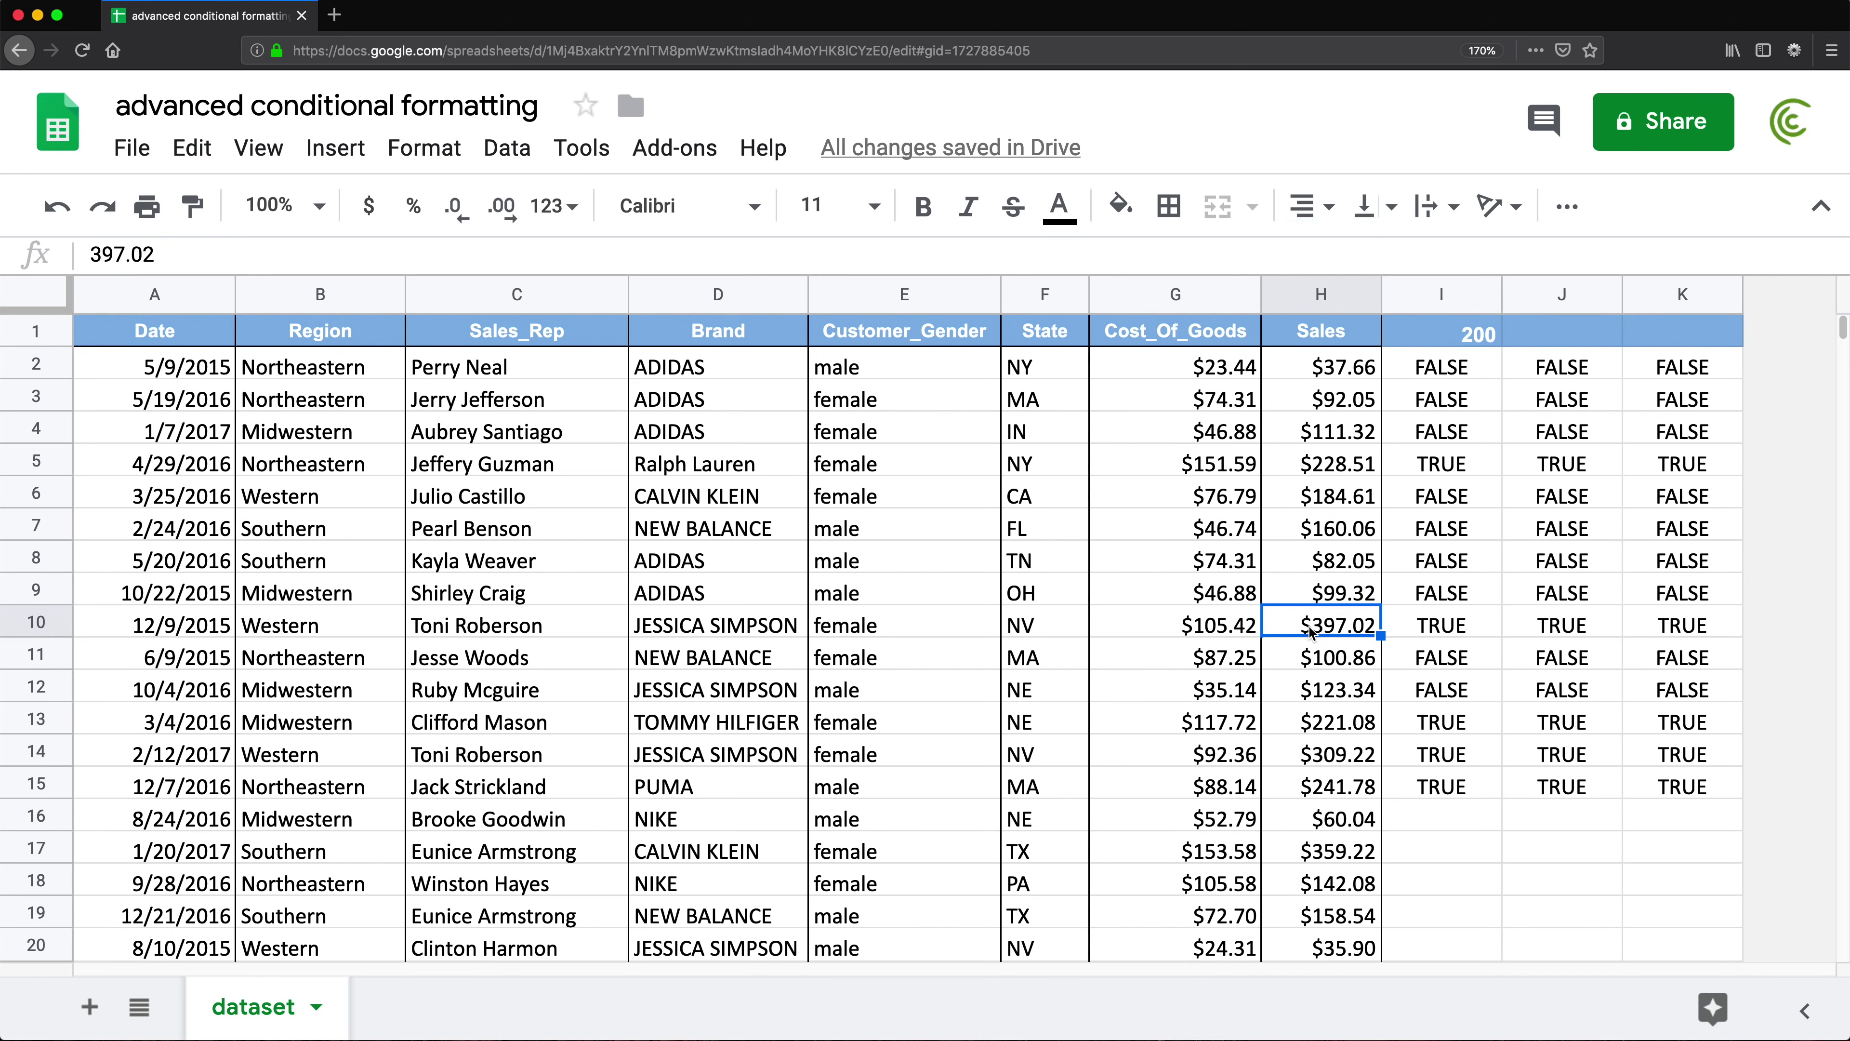
pyautogui.click(1471, 332)
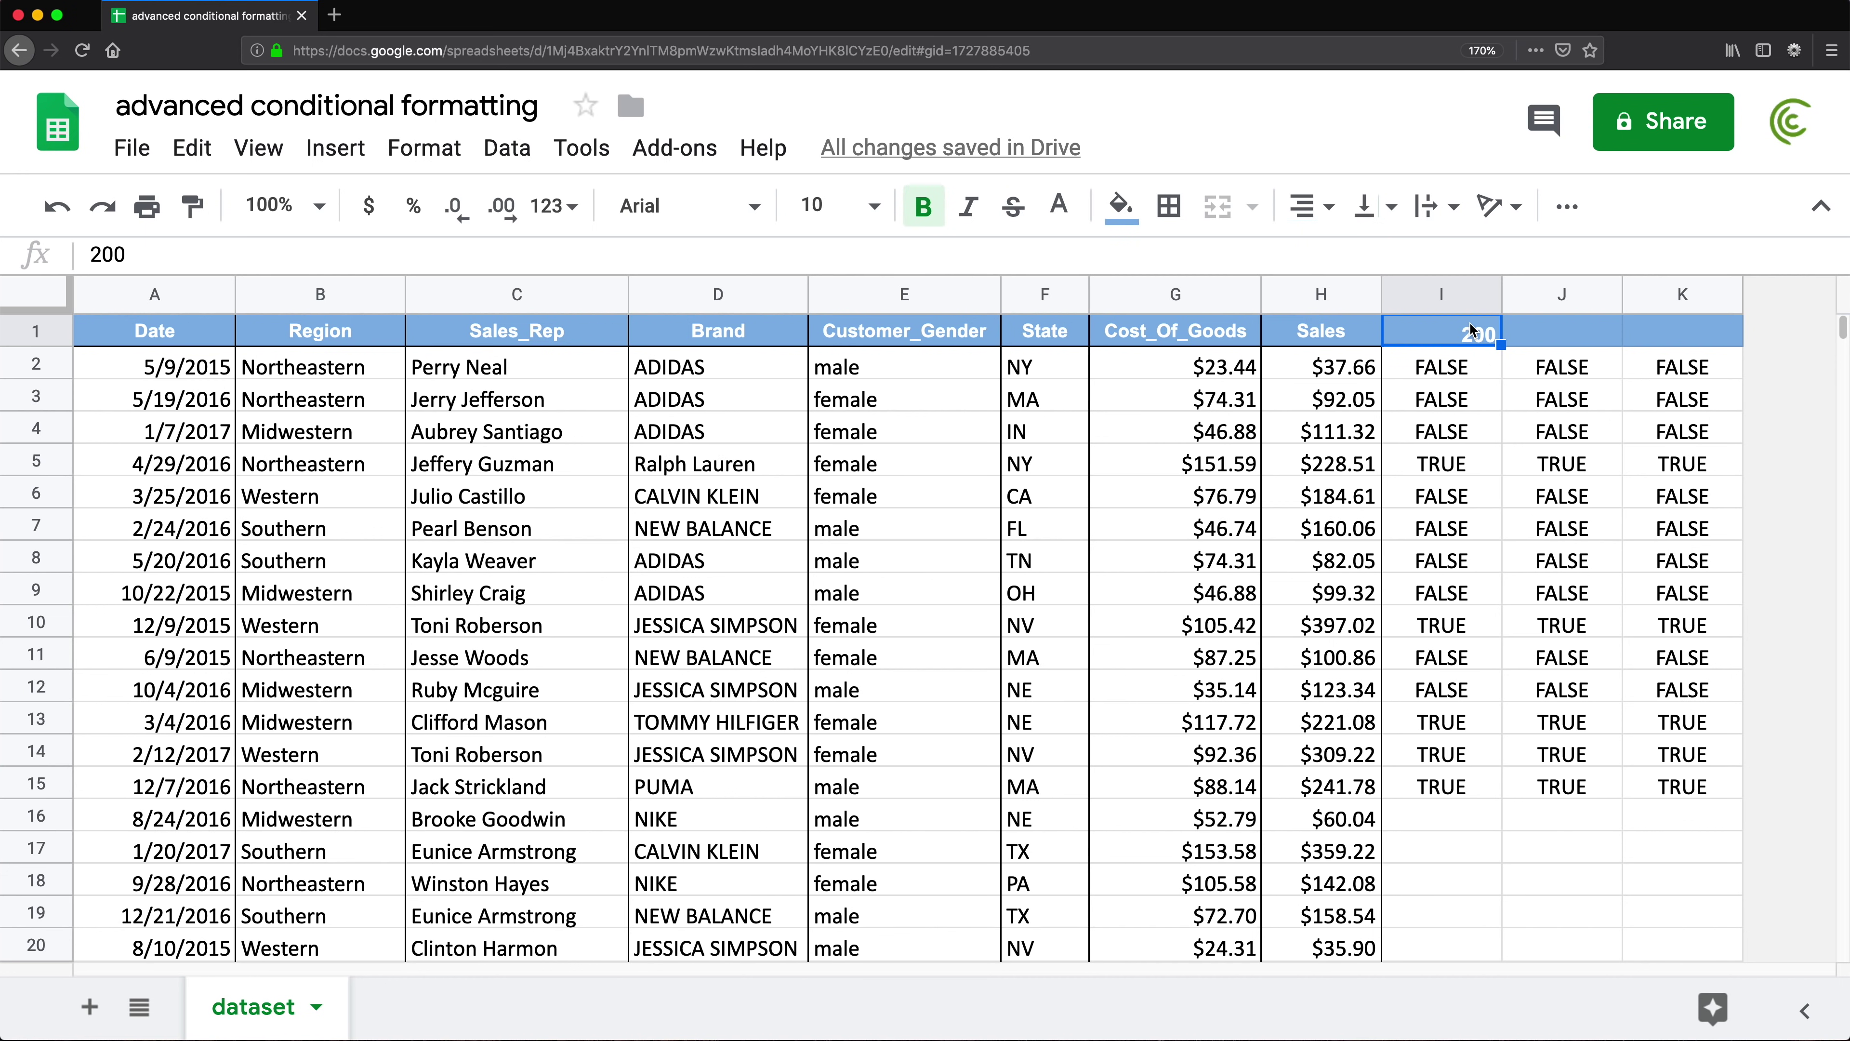
pyautogui.write('150')
pyautogui.press('Return')
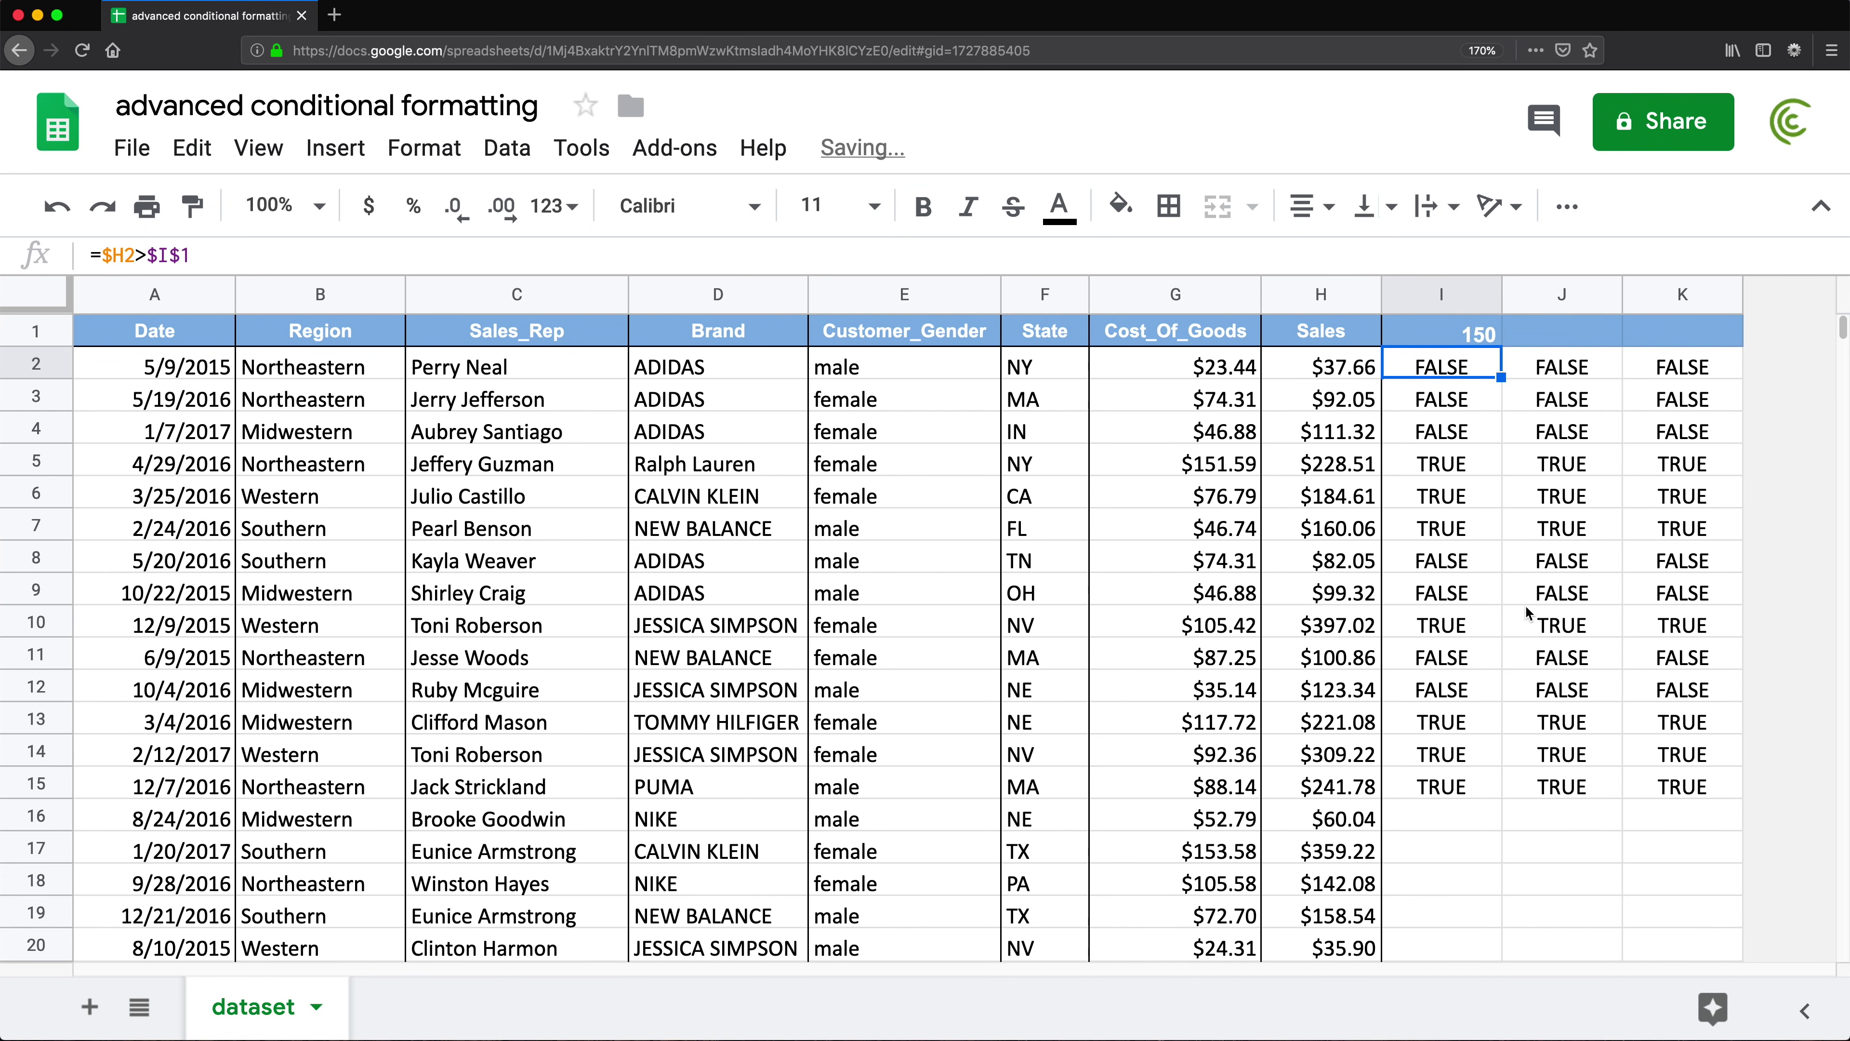
# - Copy the formula text =$H2>$I$1 from cell I2 and leave the cell unchanged
pyautogui.doubleClick(1446, 370)
pyautogui.moveTo(1455, 364); pyautogui.dragTo(1500, 366)
pyautogui.press('super+c')
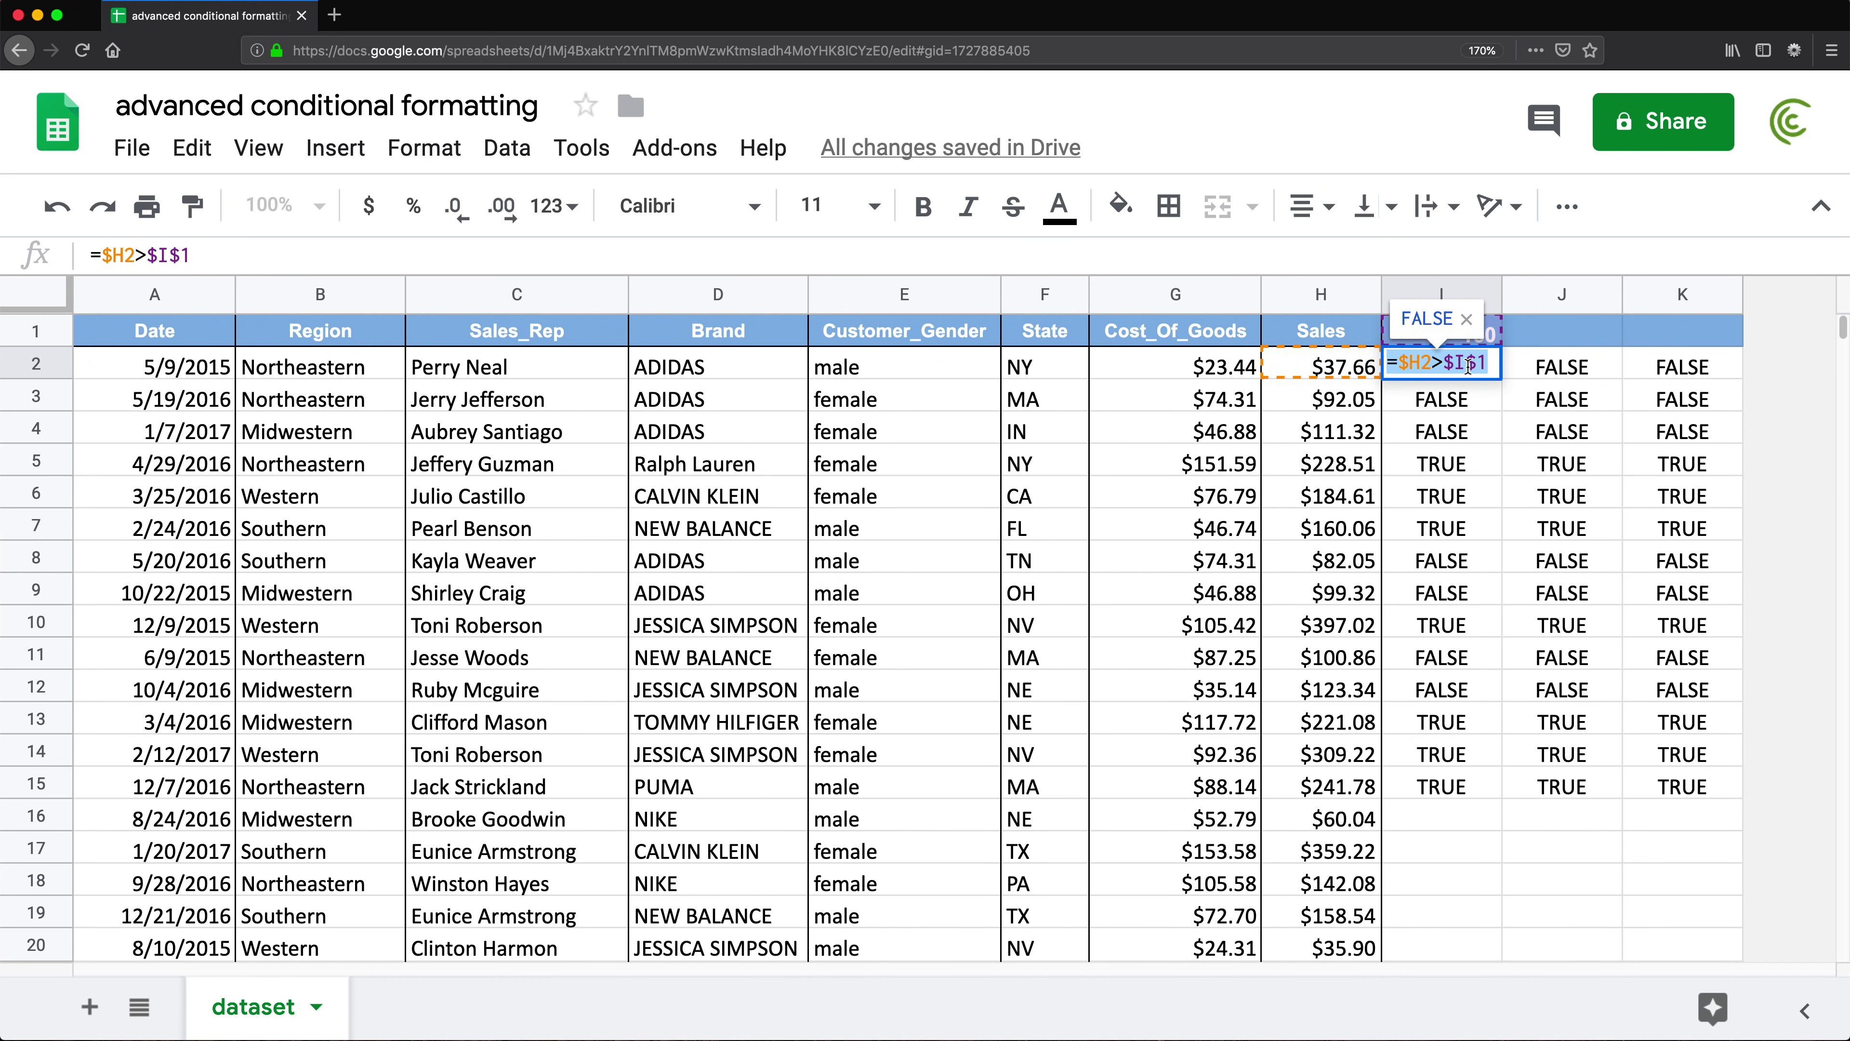
pyautogui.press('Escape')
# - Create a single-color conditional formatting rule for A2:H20 with the custom formula =$H2>$I$1, save it and close the rules
pyautogui.moveTo(178, 366); pyautogui.dragTo(1342, 940)
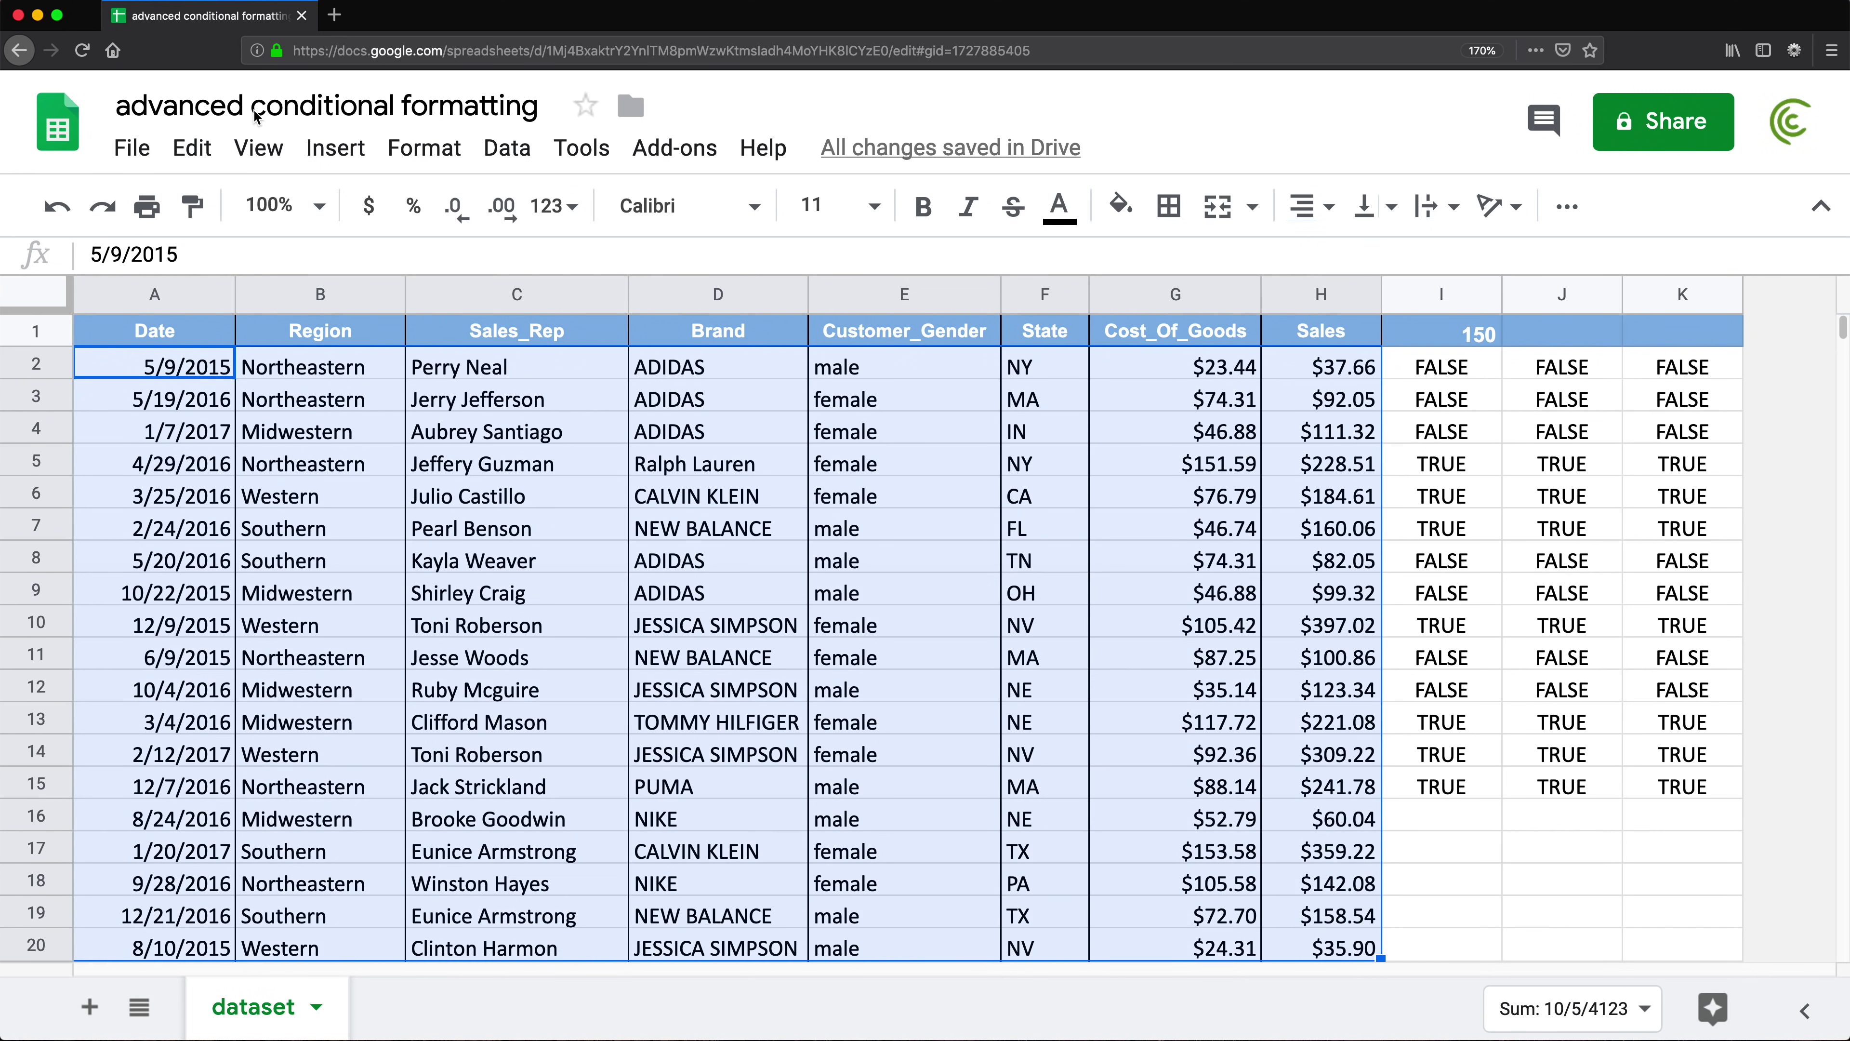
pyautogui.click(467, 151)
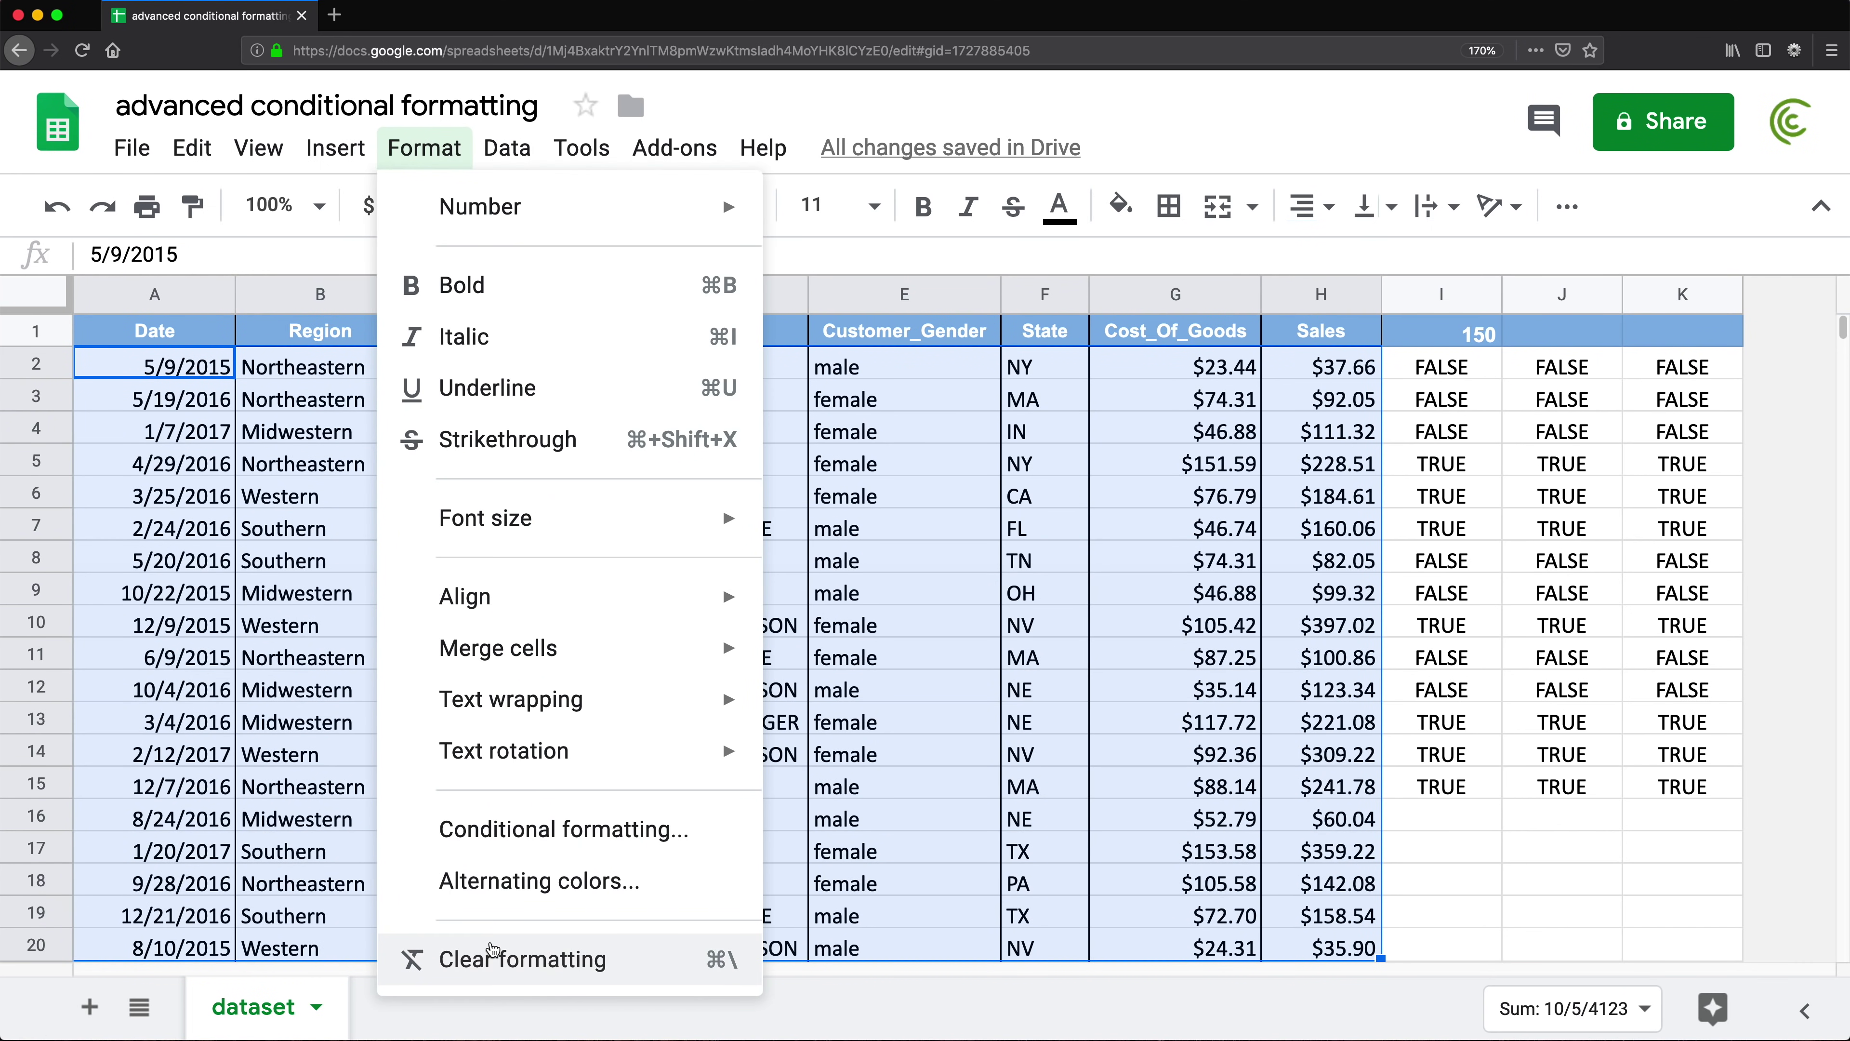
pyautogui.click(531, 829)
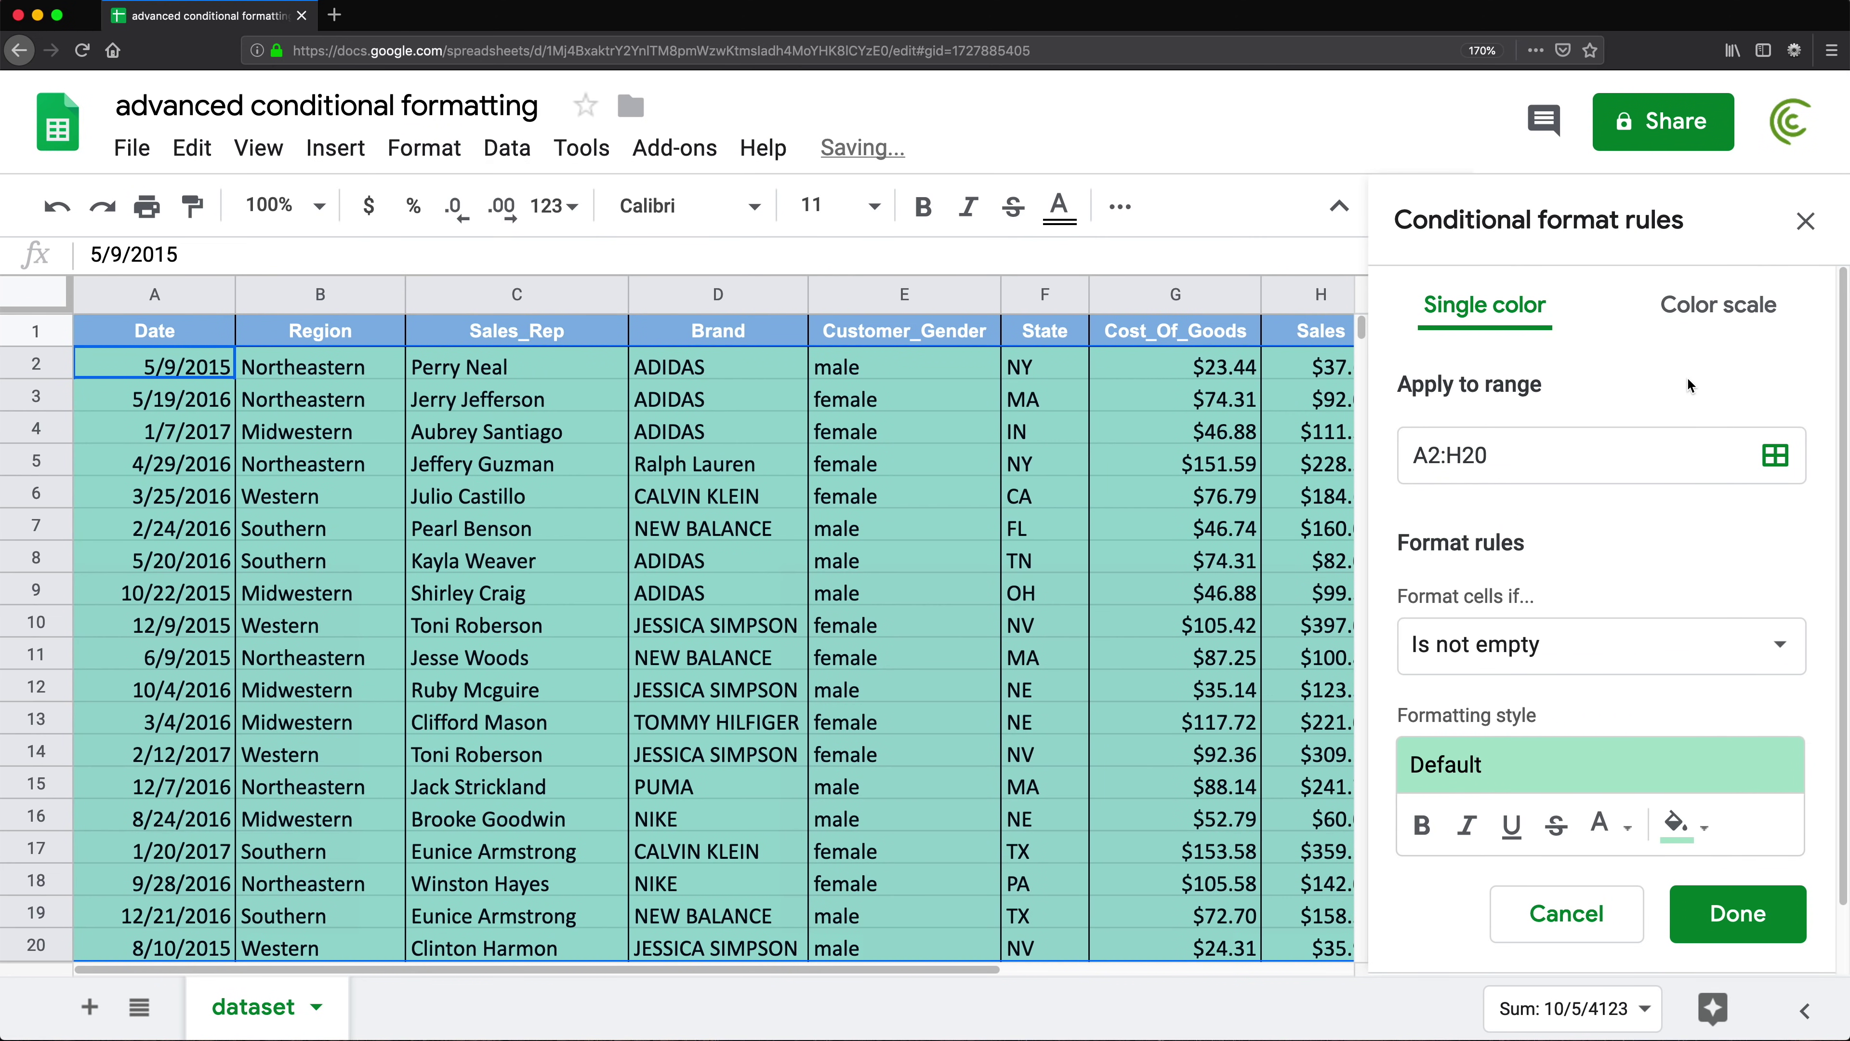
pyautogui.click(1574, 646)
pyautogui.scroll(-5, 1557, 911)
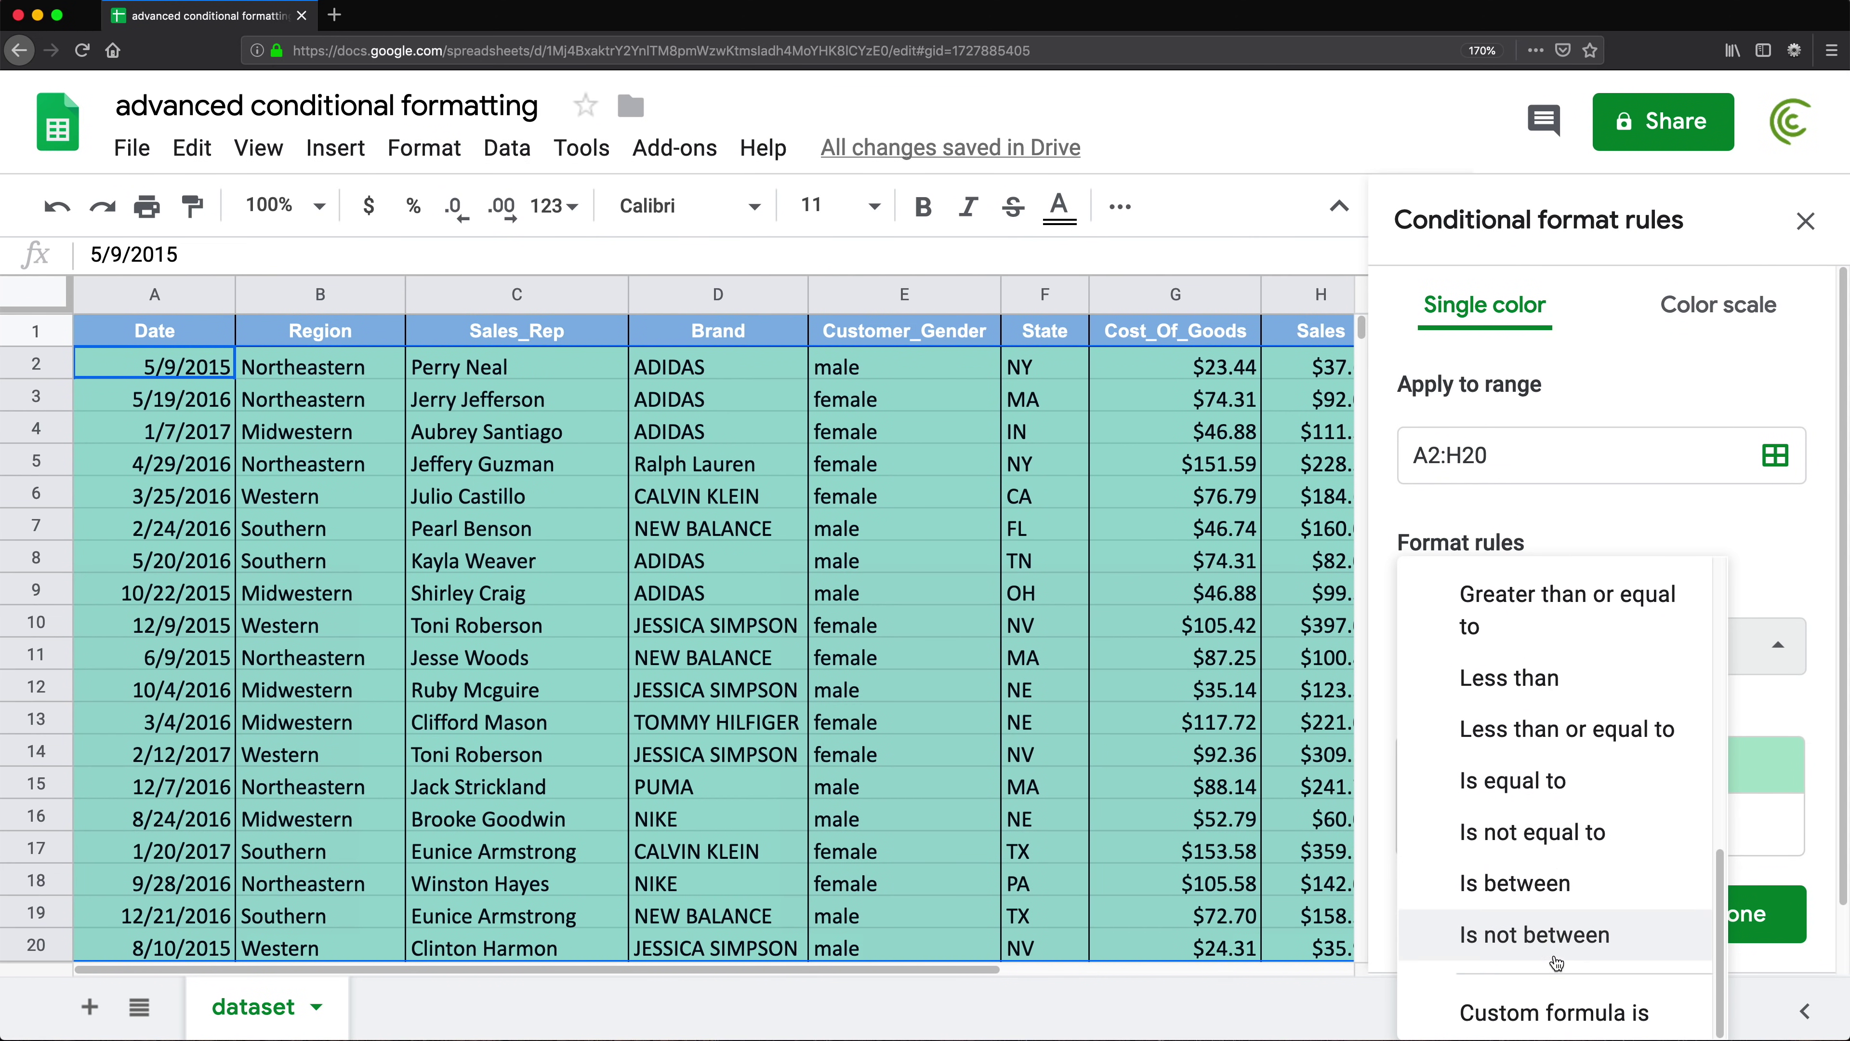
pyautogui.click(1558, 1012)
pyautogui.click(1517, 722)
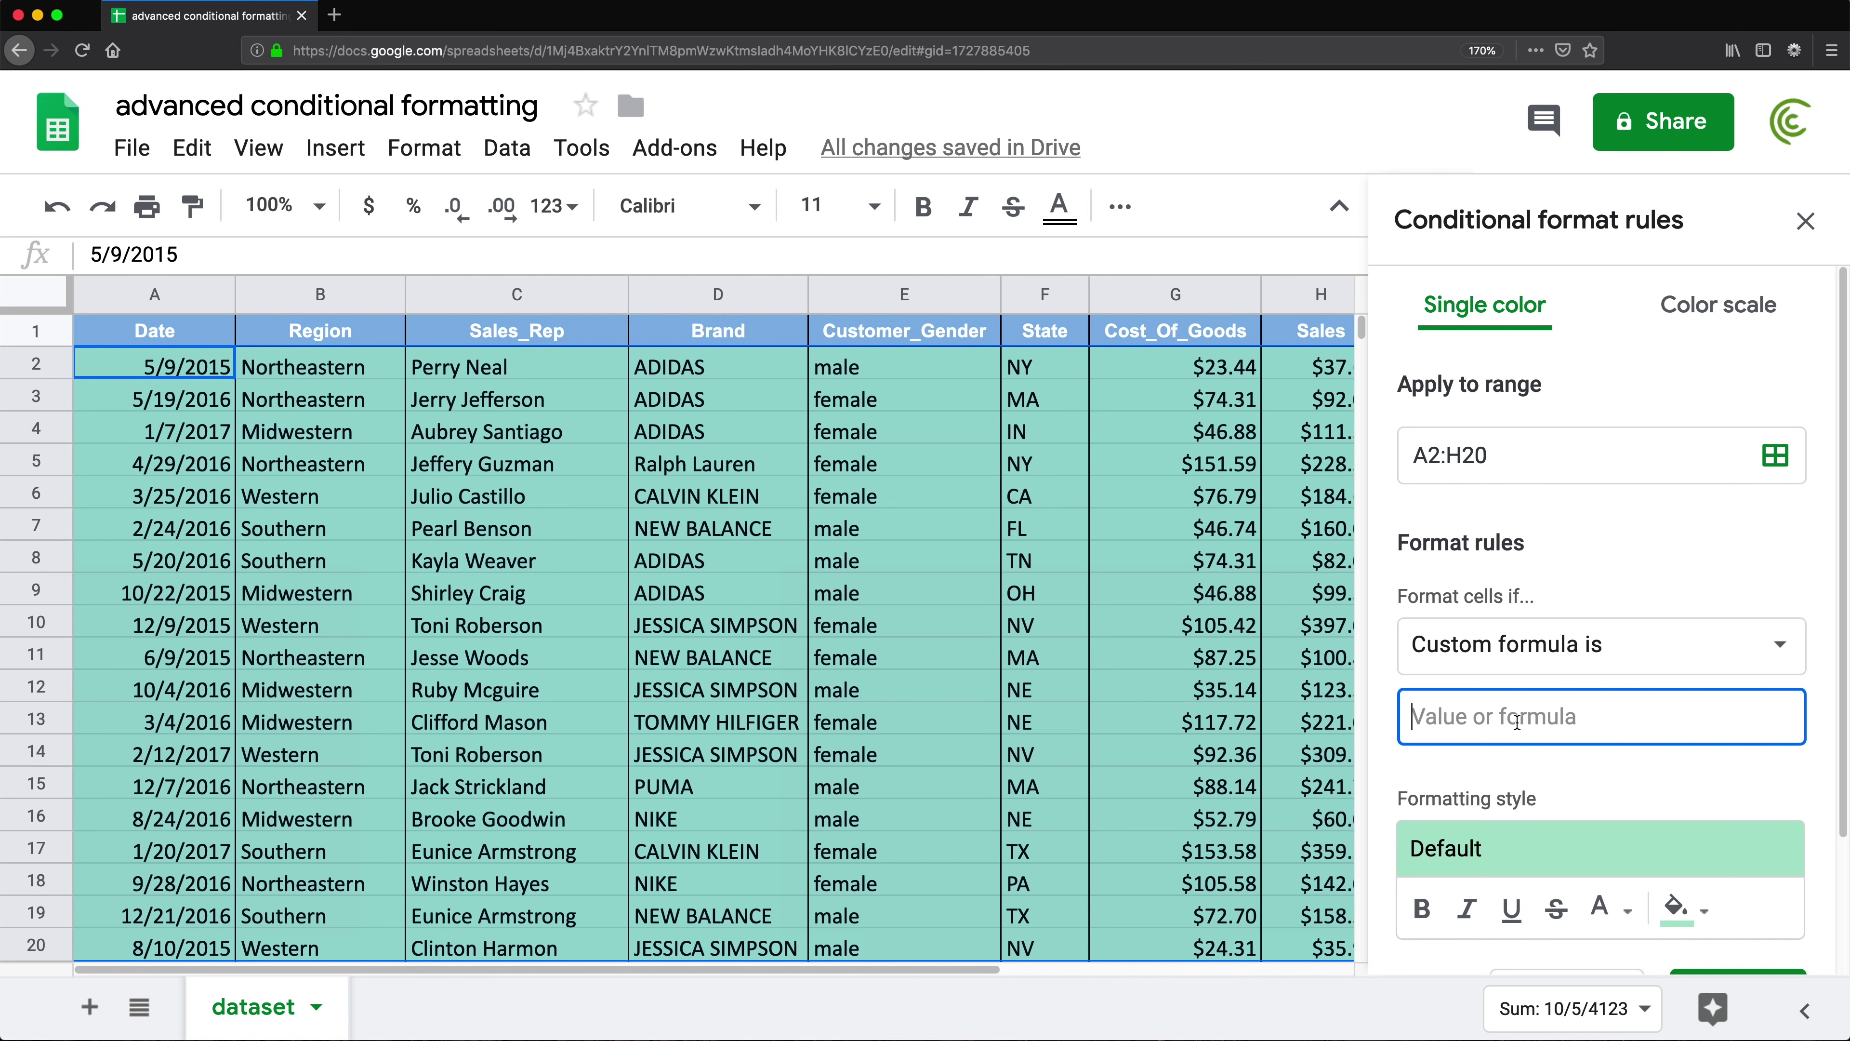
pyautogui.press('super+v')
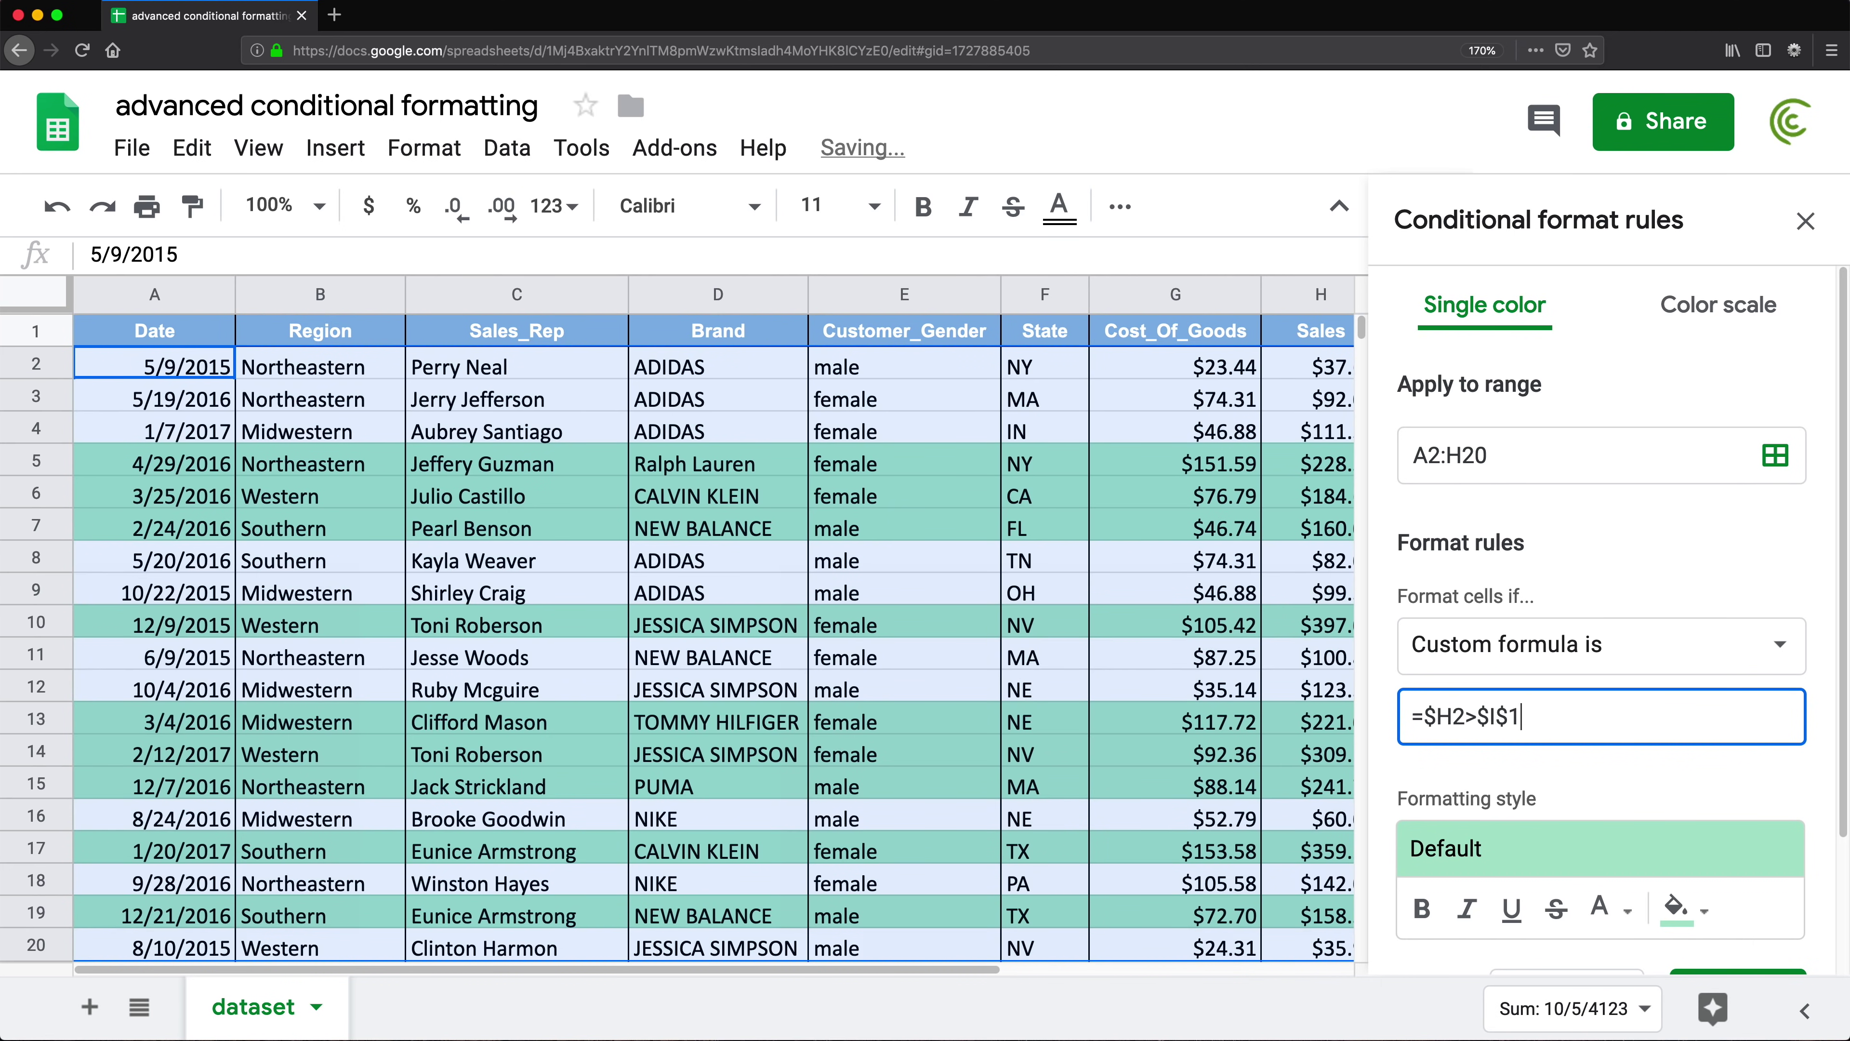
pyautogui.scroll(-2, 1777, 969)
pyautogui.click(1748, 951)
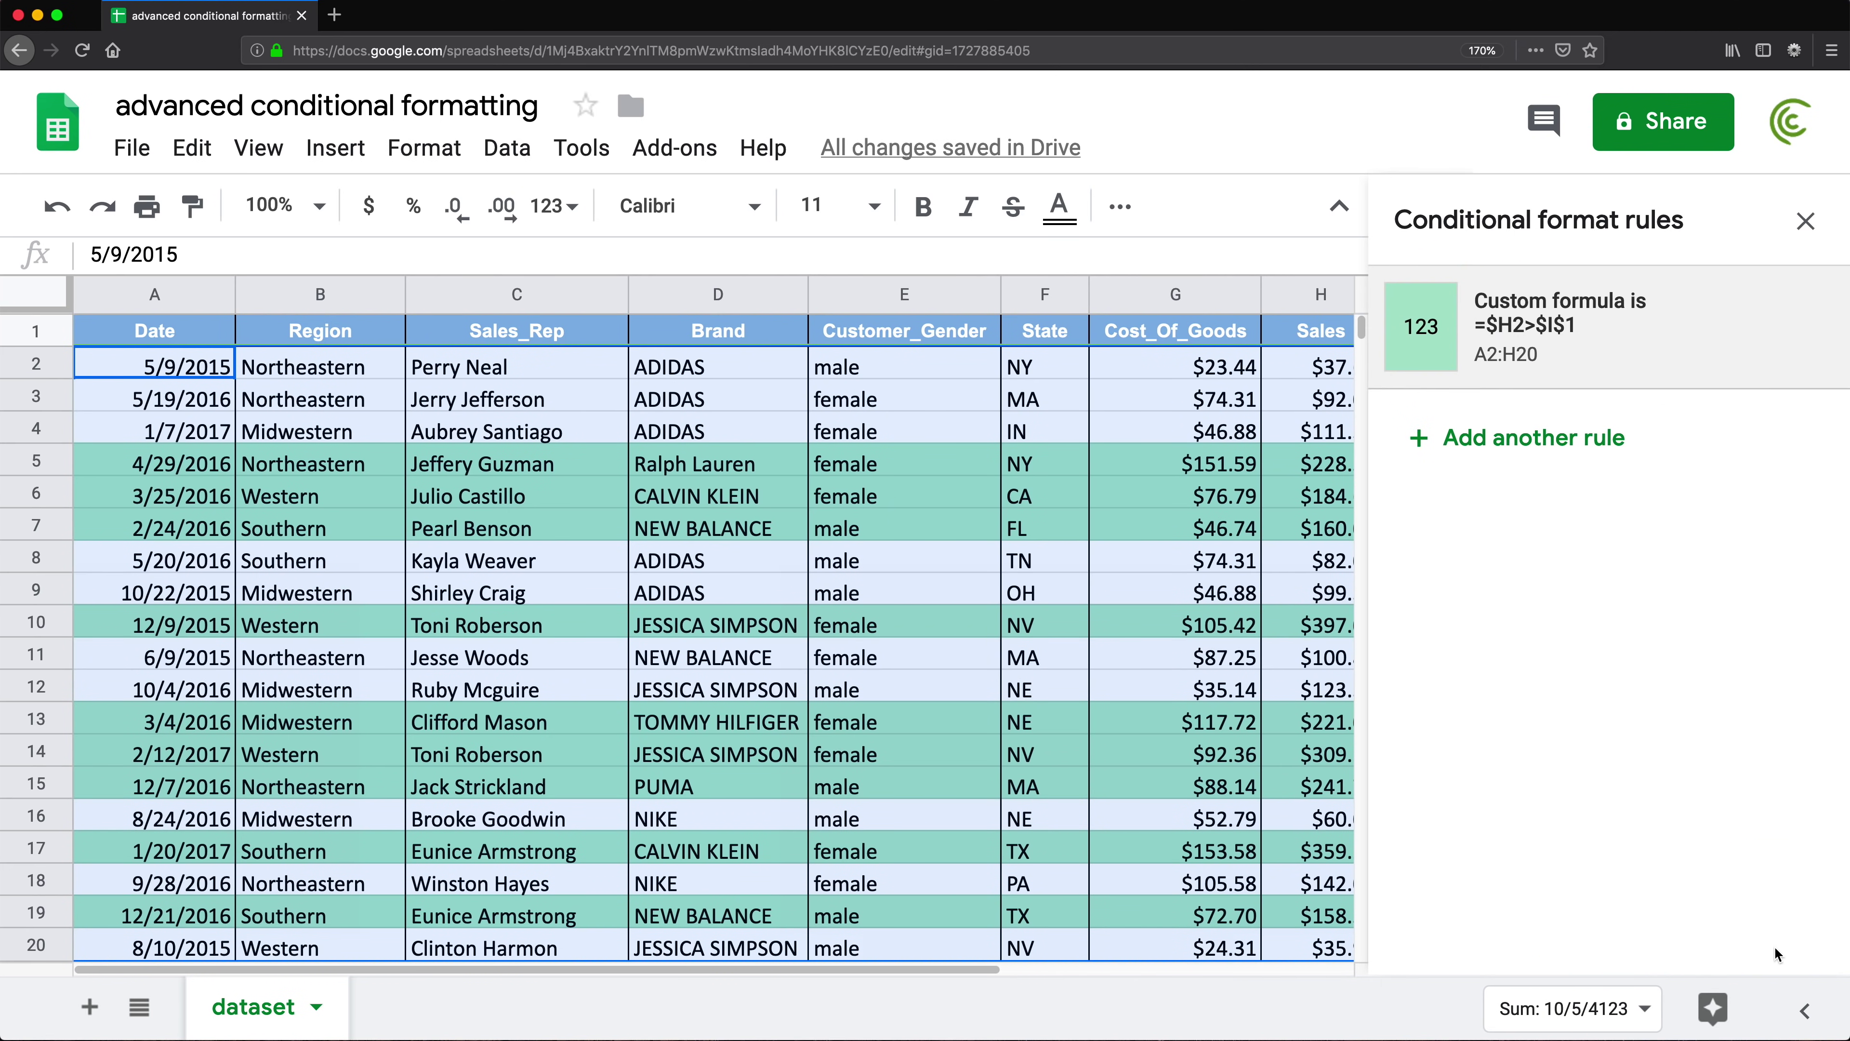
pyautogui.click(1804, 220)
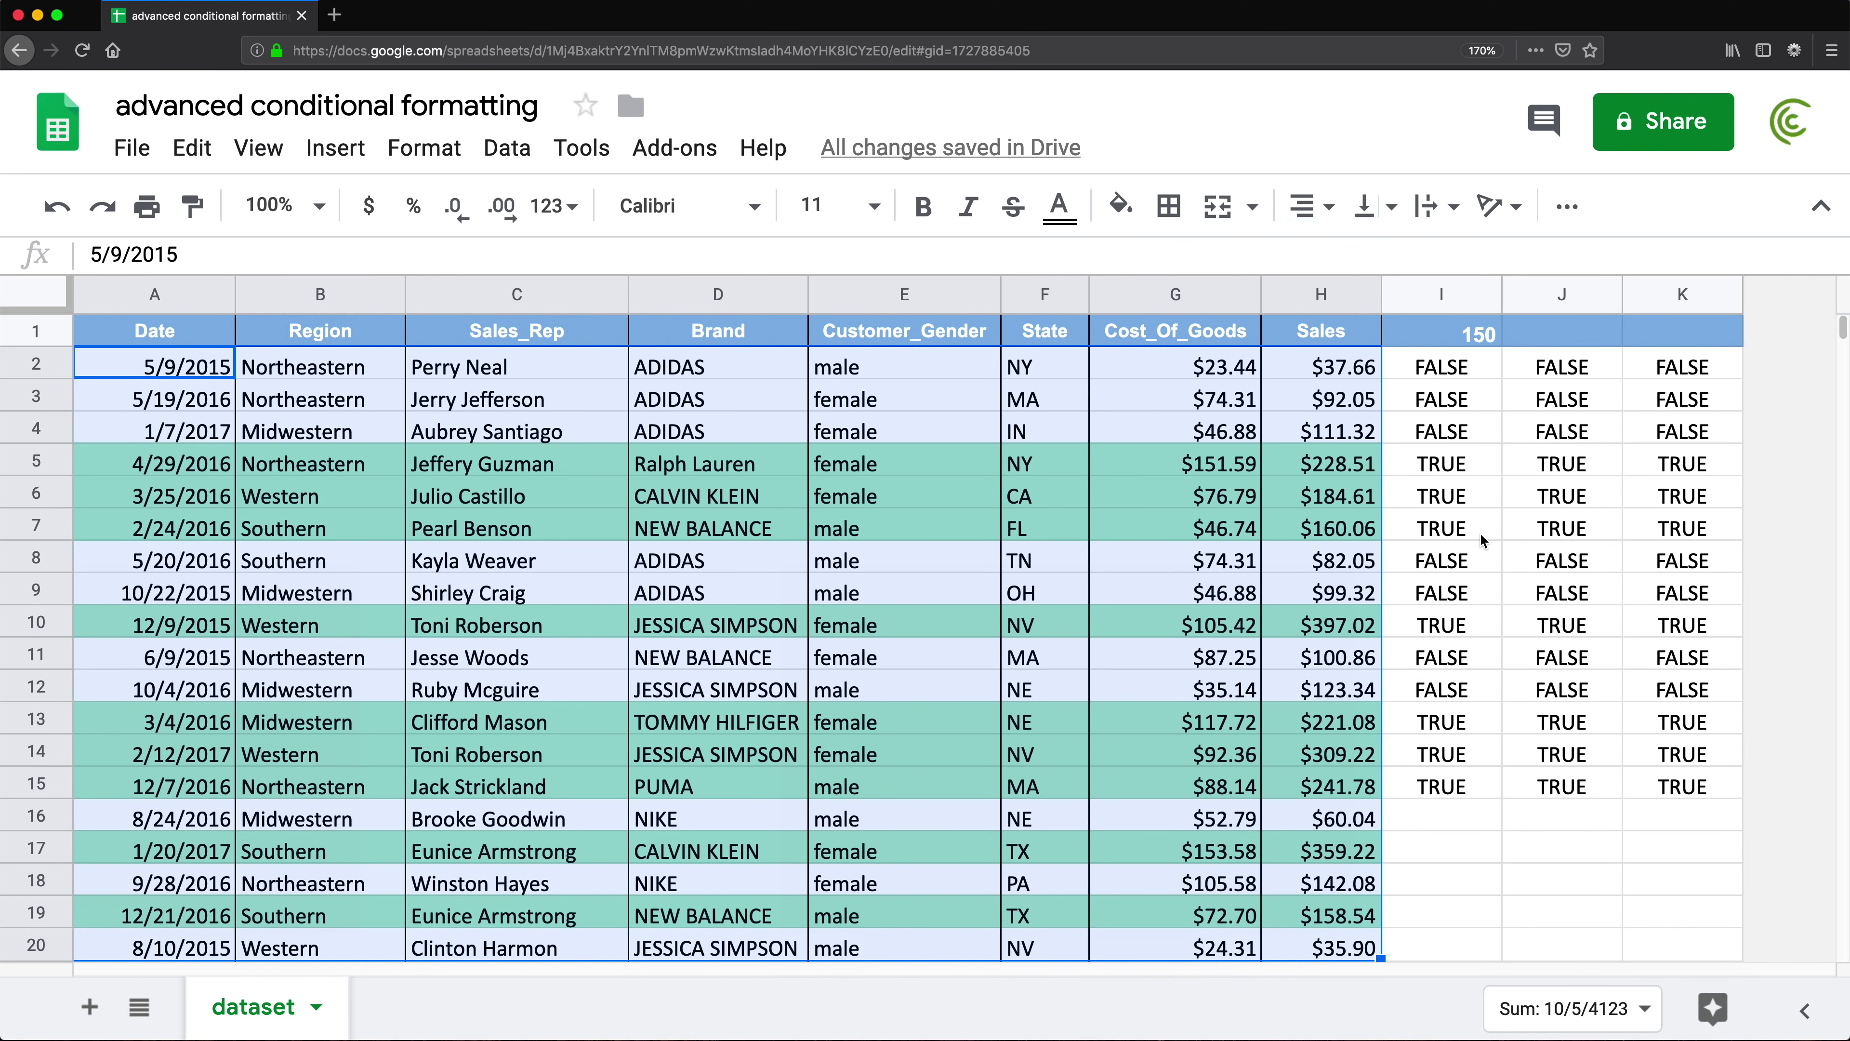
# - Clear the test formulas from I2:K15
pyautogui.click(1453, 369)
pyautogui.click(1675, 721)
pyautogui.moveTo(1460, 371); pyautogui.dragTo(1681, 778)
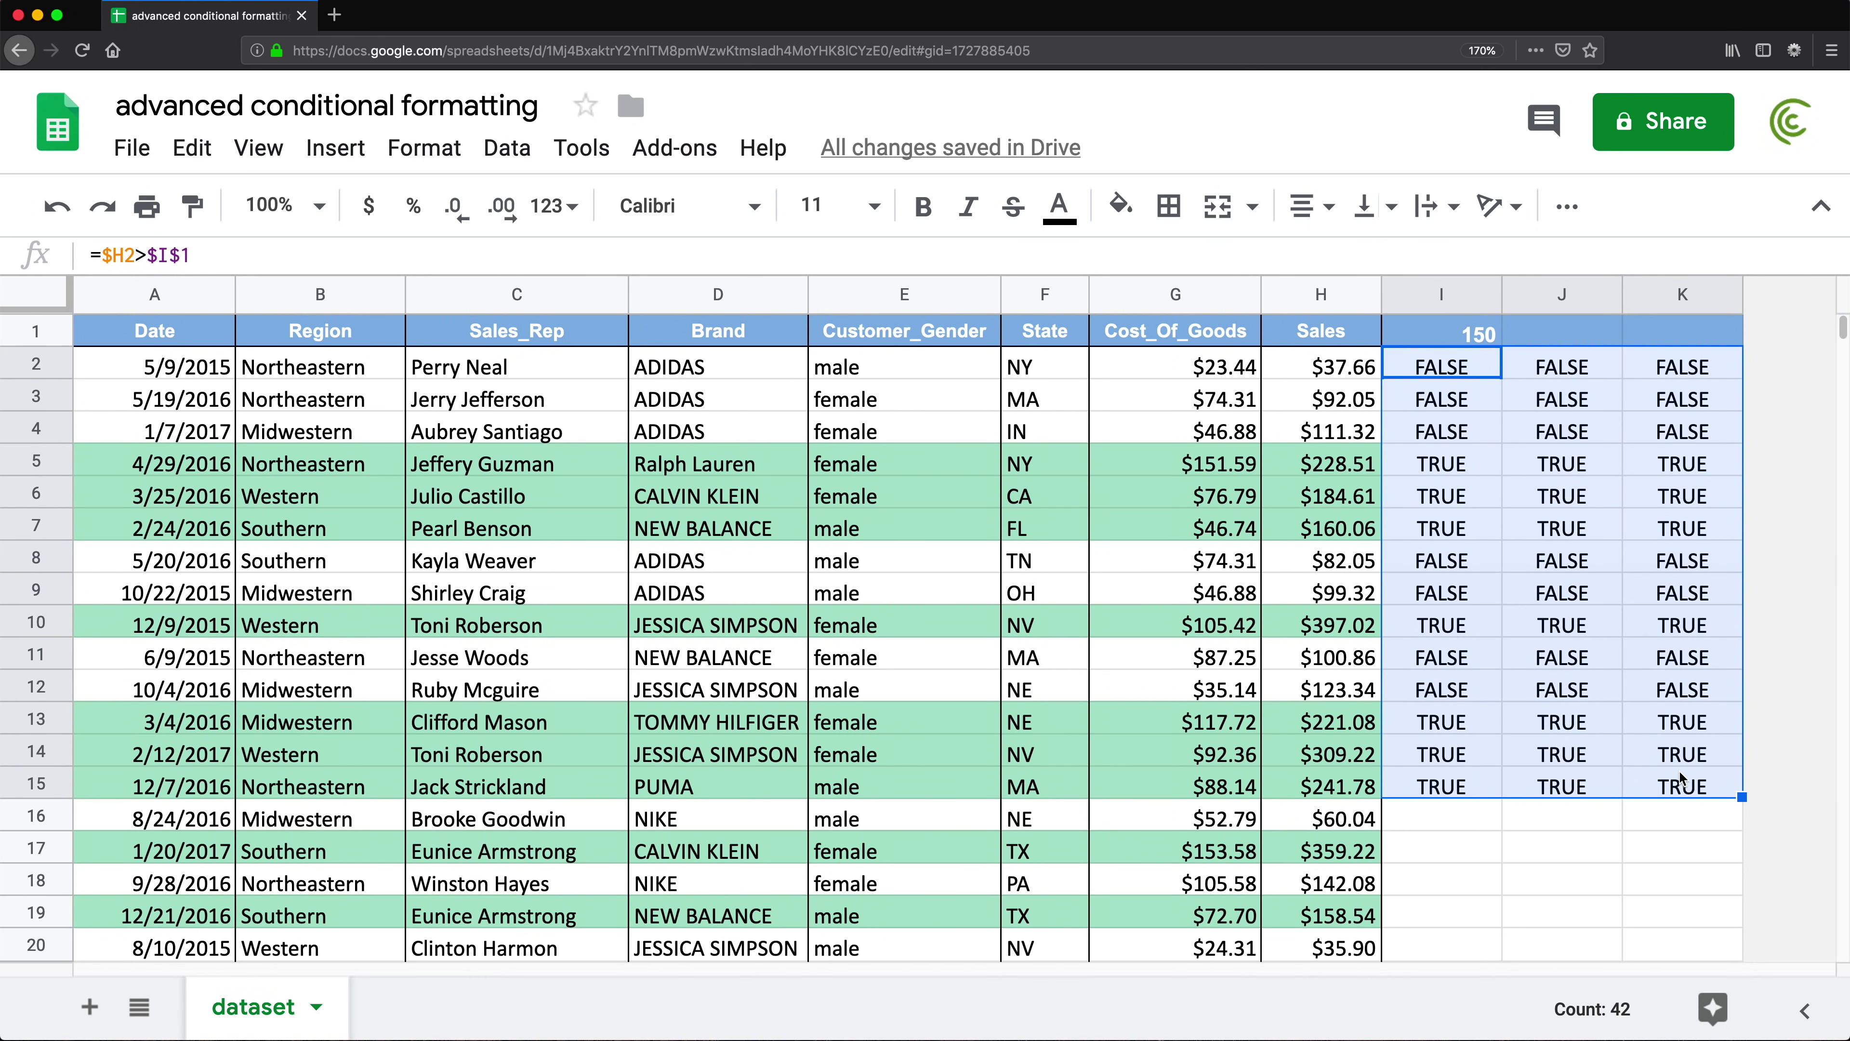
pyautogui.press('Delete')
pyautogui.click(1519, 632)
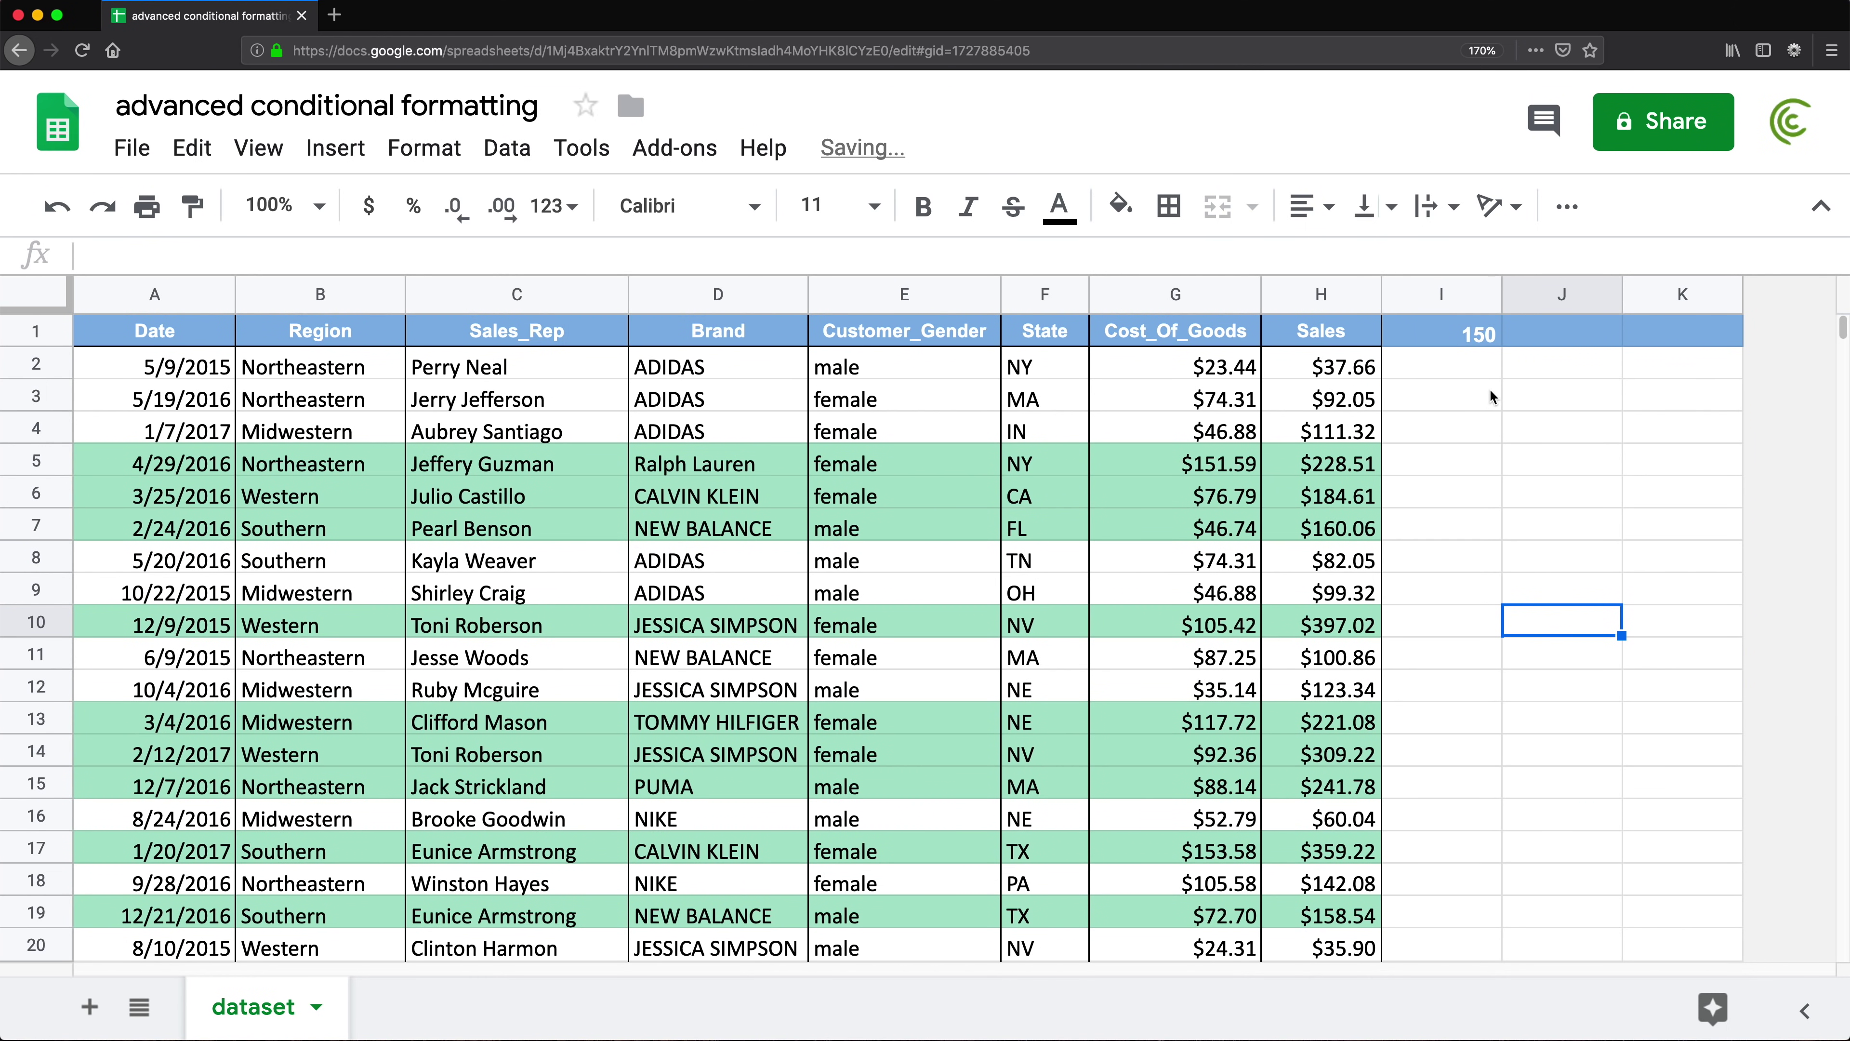
# - Set the threshold in header cell I1 to 200
pyautogui.click(1466, 340)
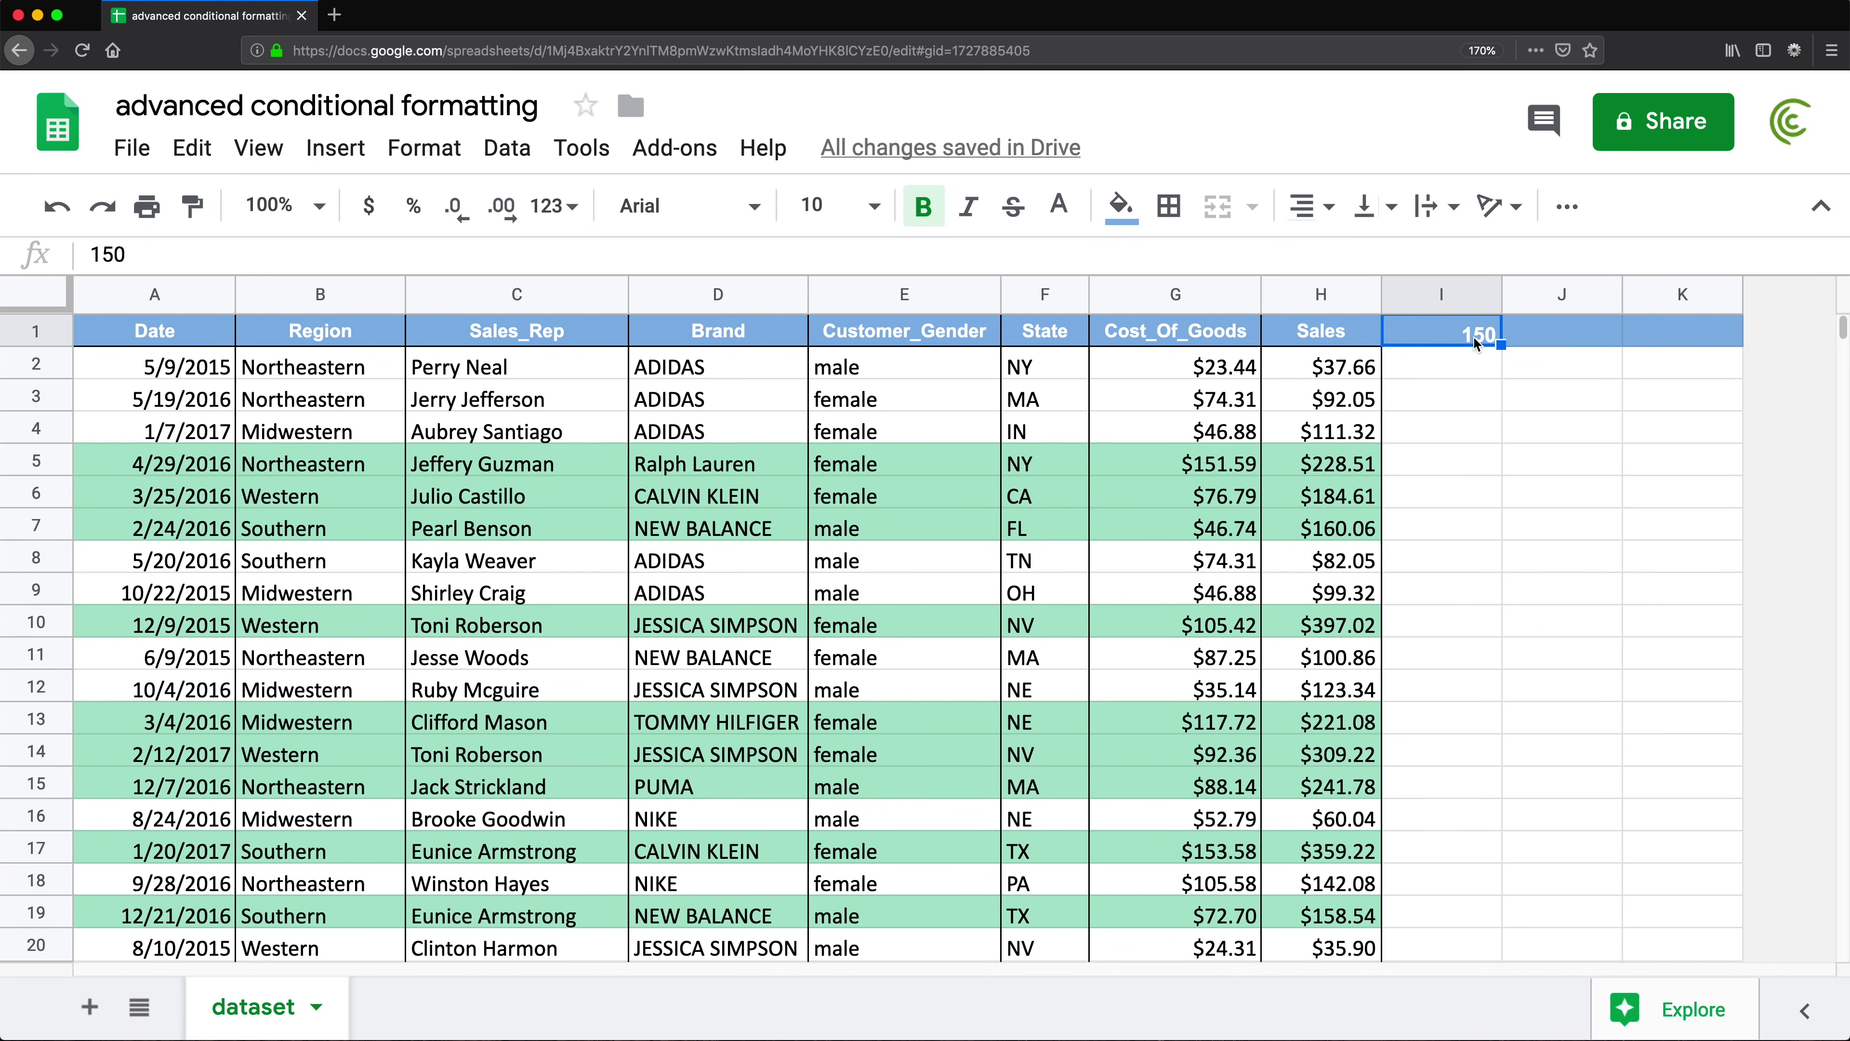
pyautogui.write('200')
pyautogui.press('Return')
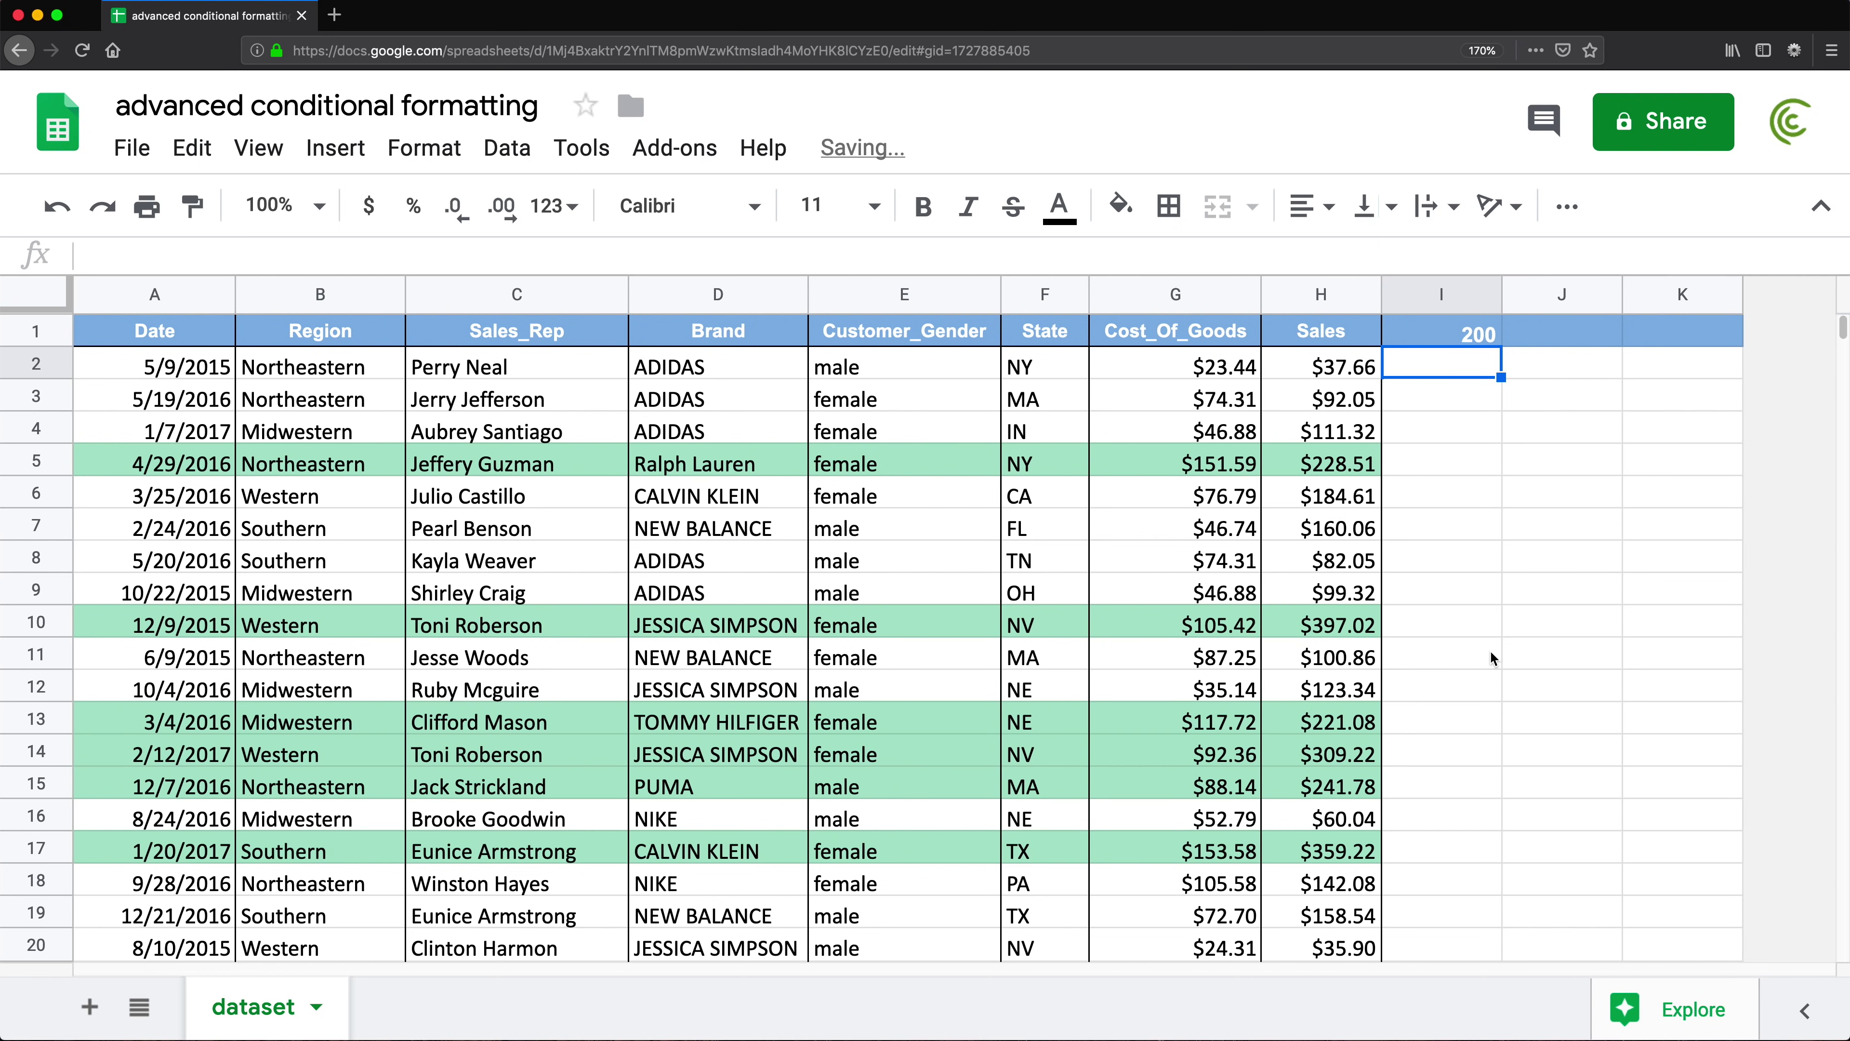
# - Replace the threshold in I1 with the average of the Sales column, using =AVERAGE(H:H)
pyautogui.click(1466, 330)
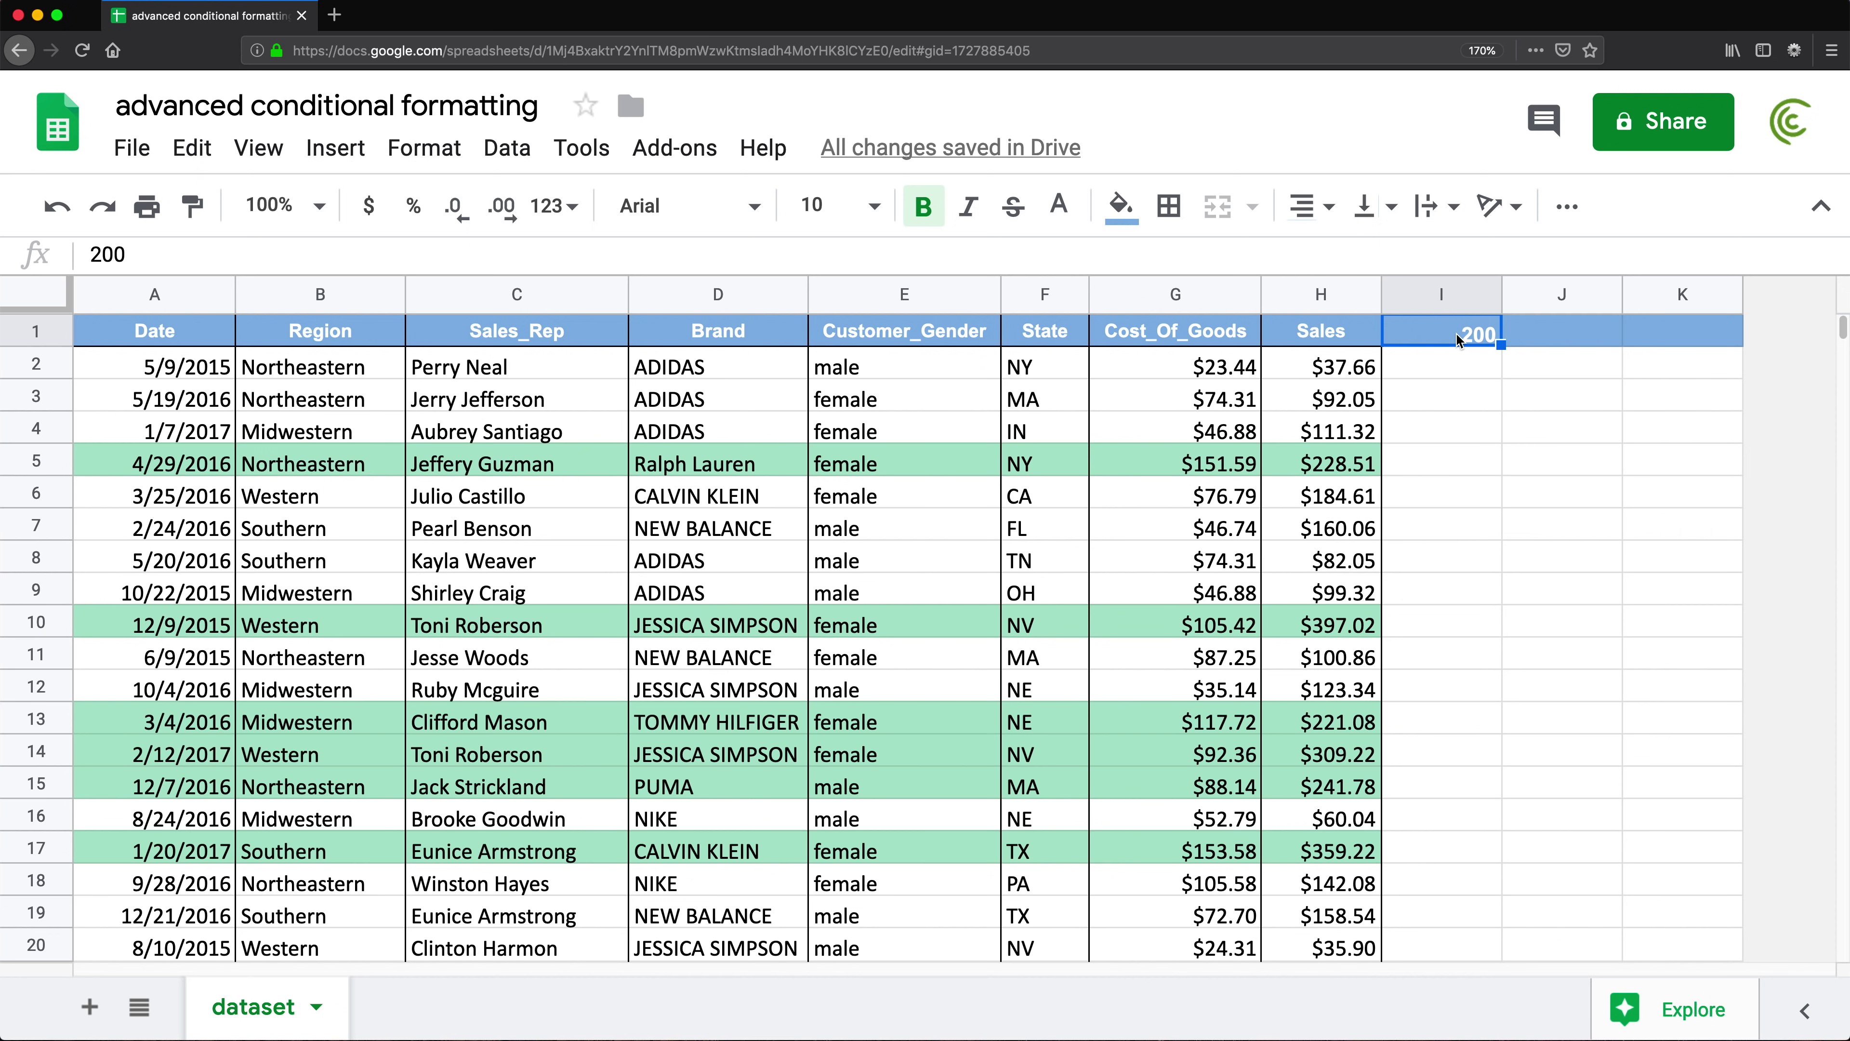
pyautogui.write('=aver')
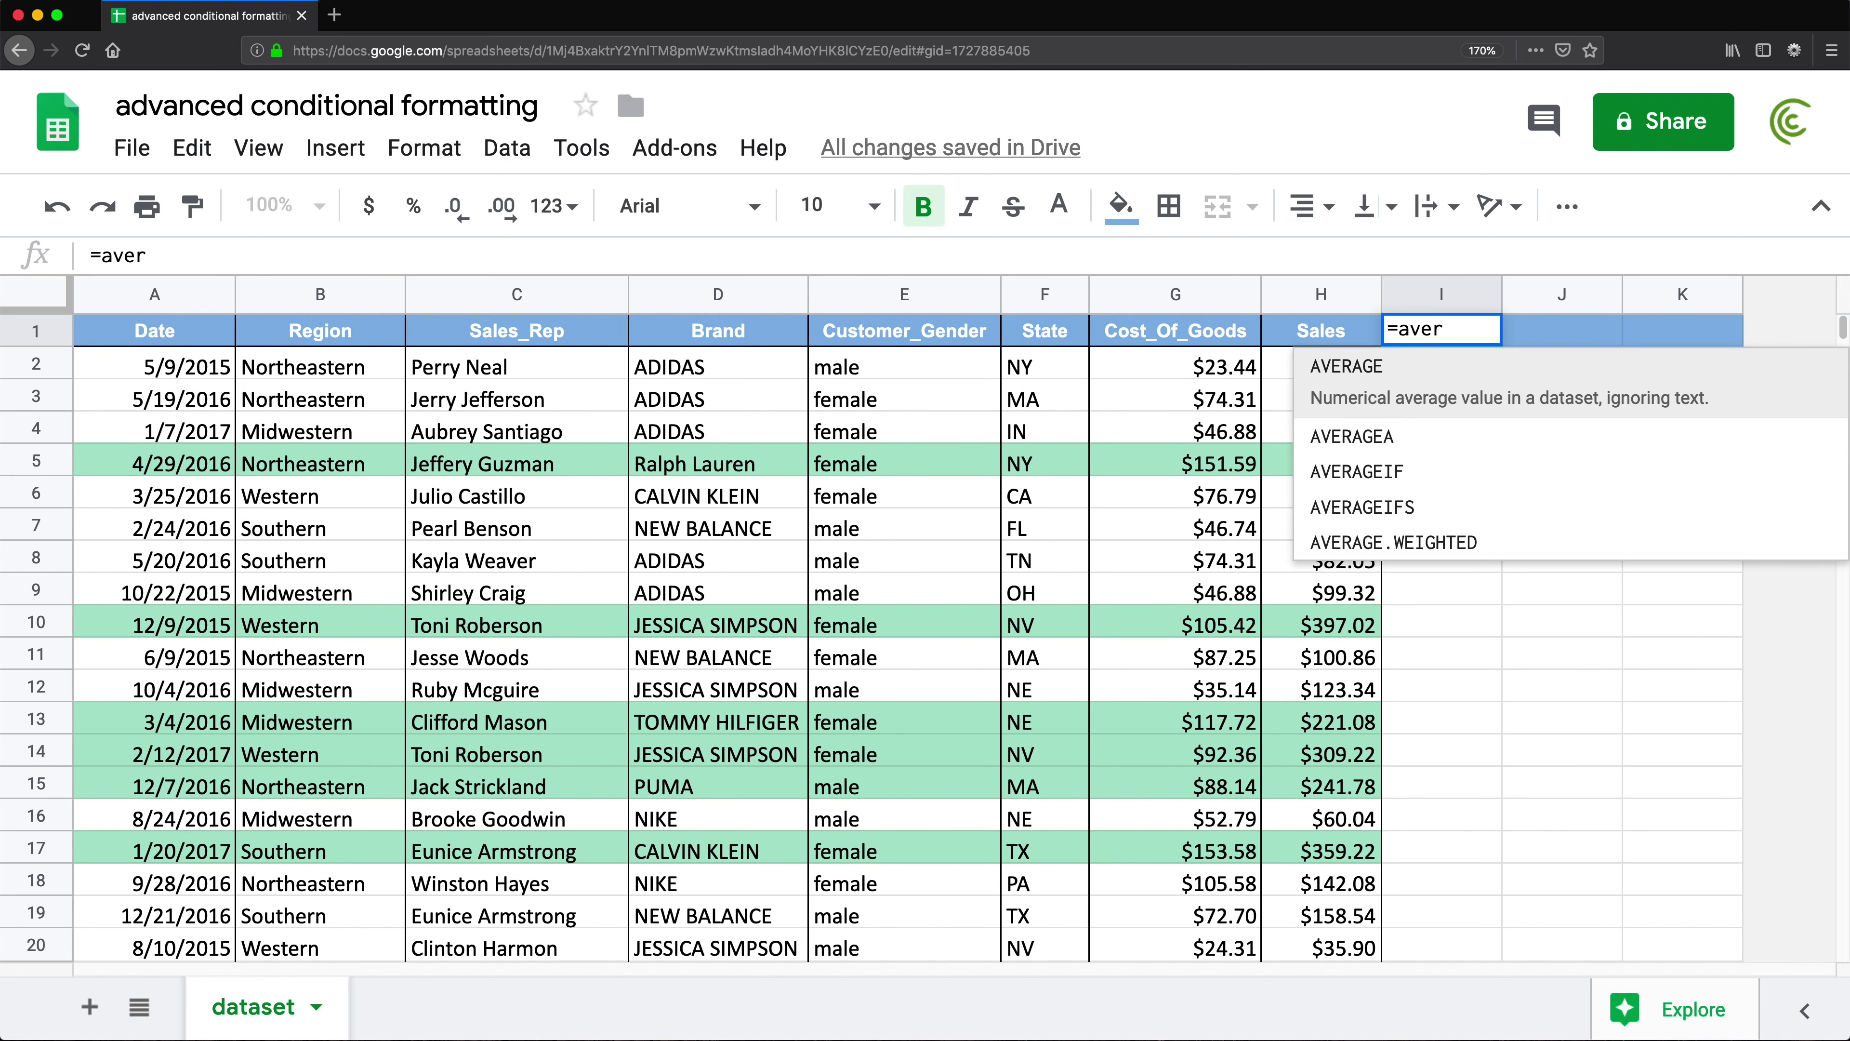
pyautogui.press('Tab')
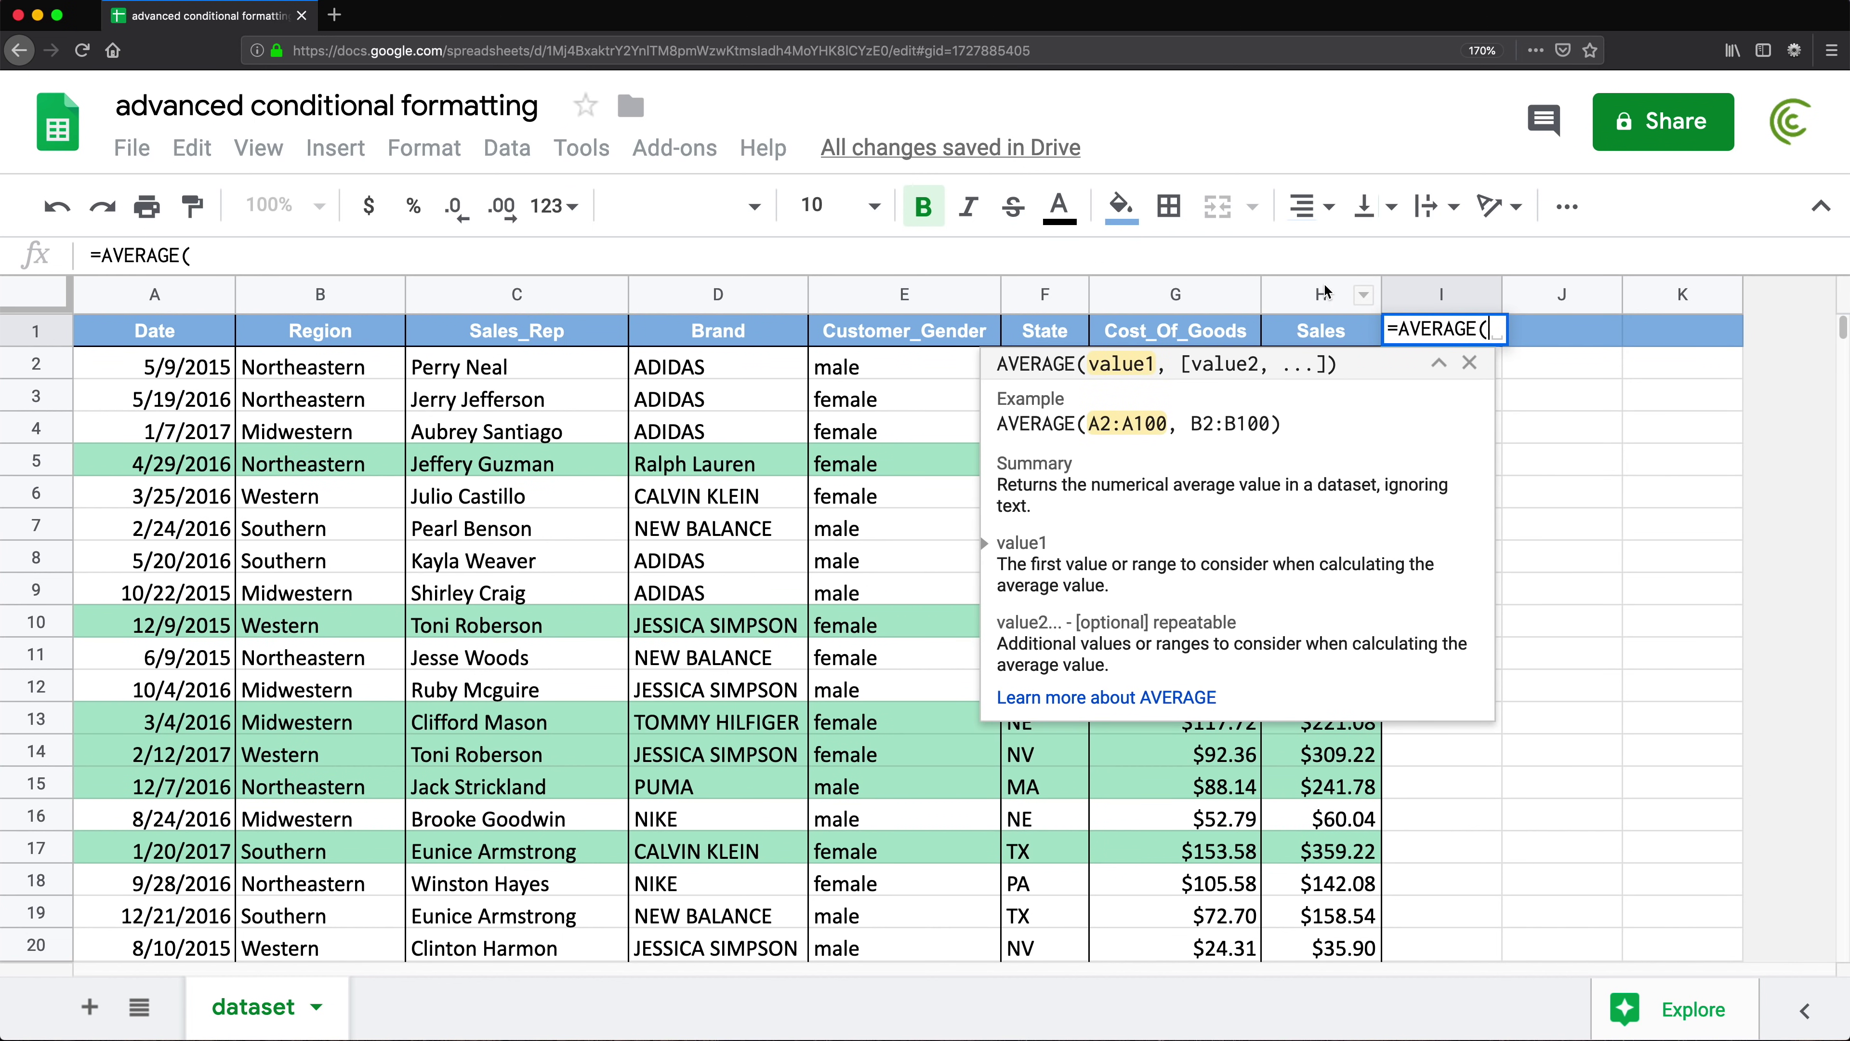
pyautogui.click(1321, 294)
pyautogui.write(')')
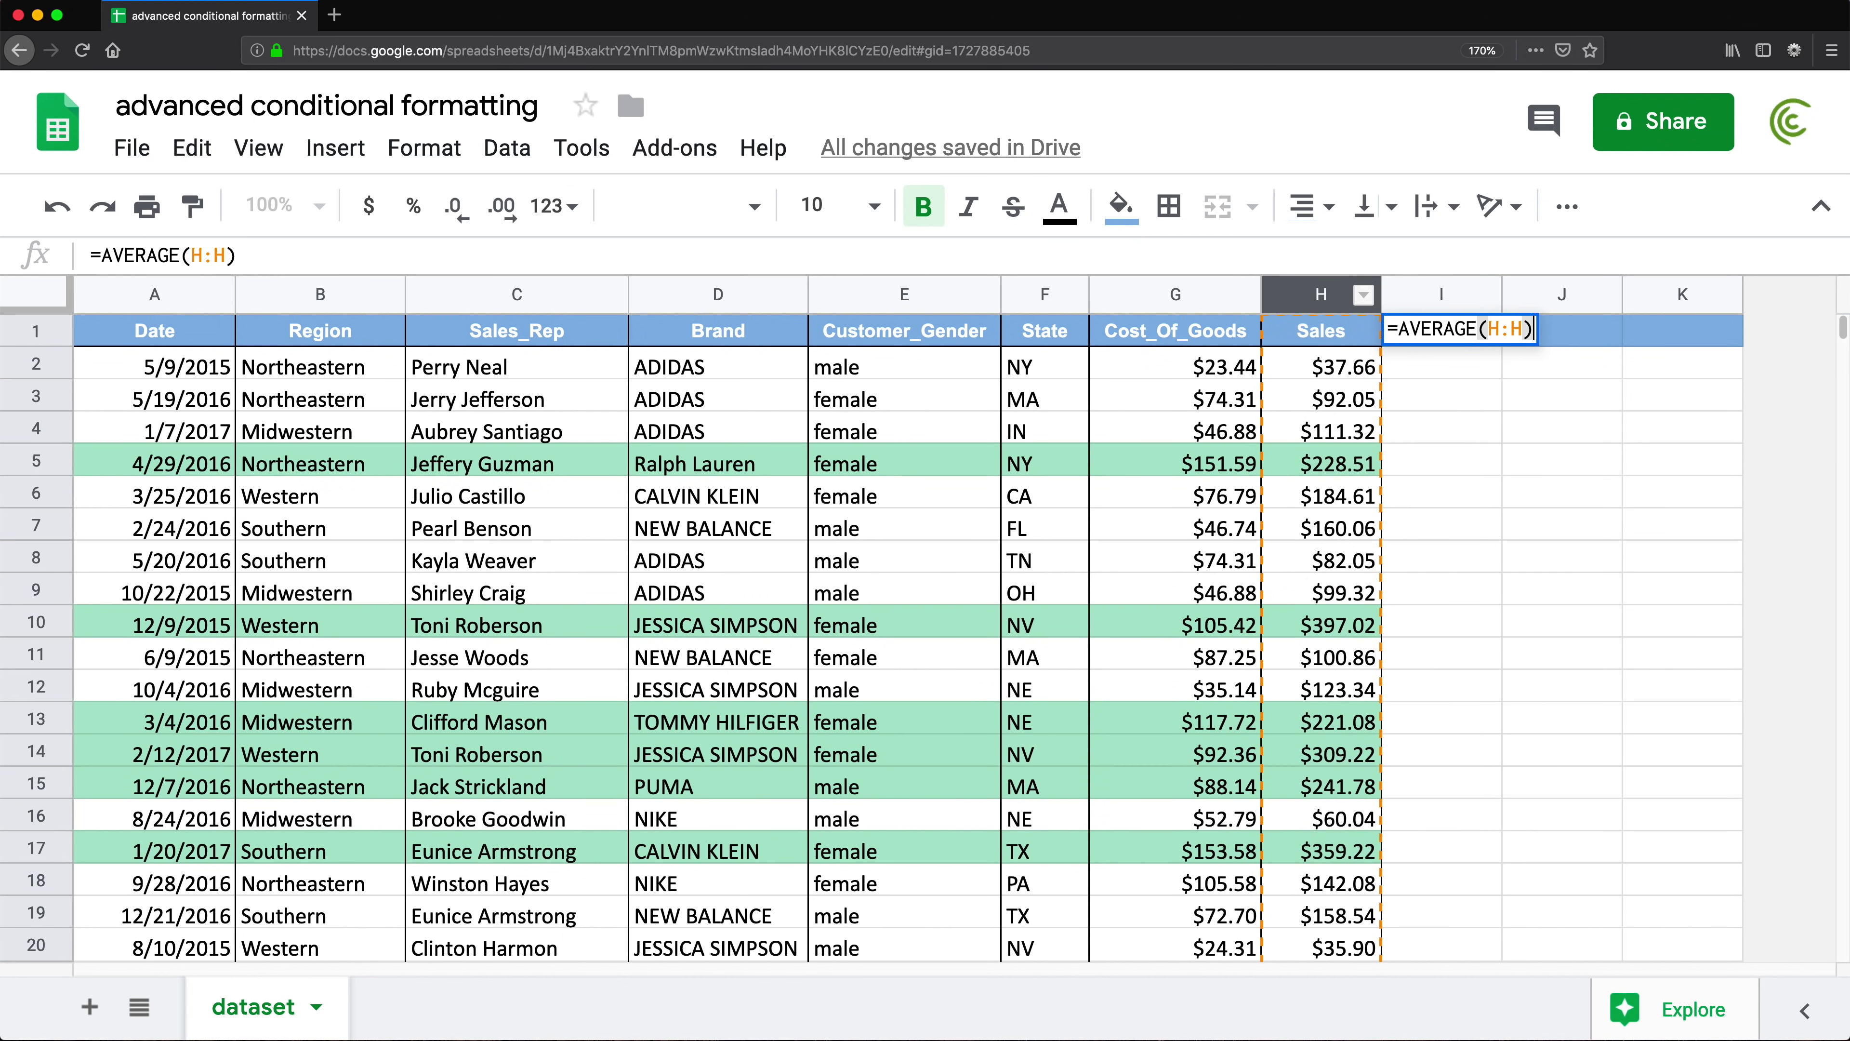
pyautogui.press('Return')
# - Clear the average formula from threshold cell I1
pyautogui.click(1473, 340)
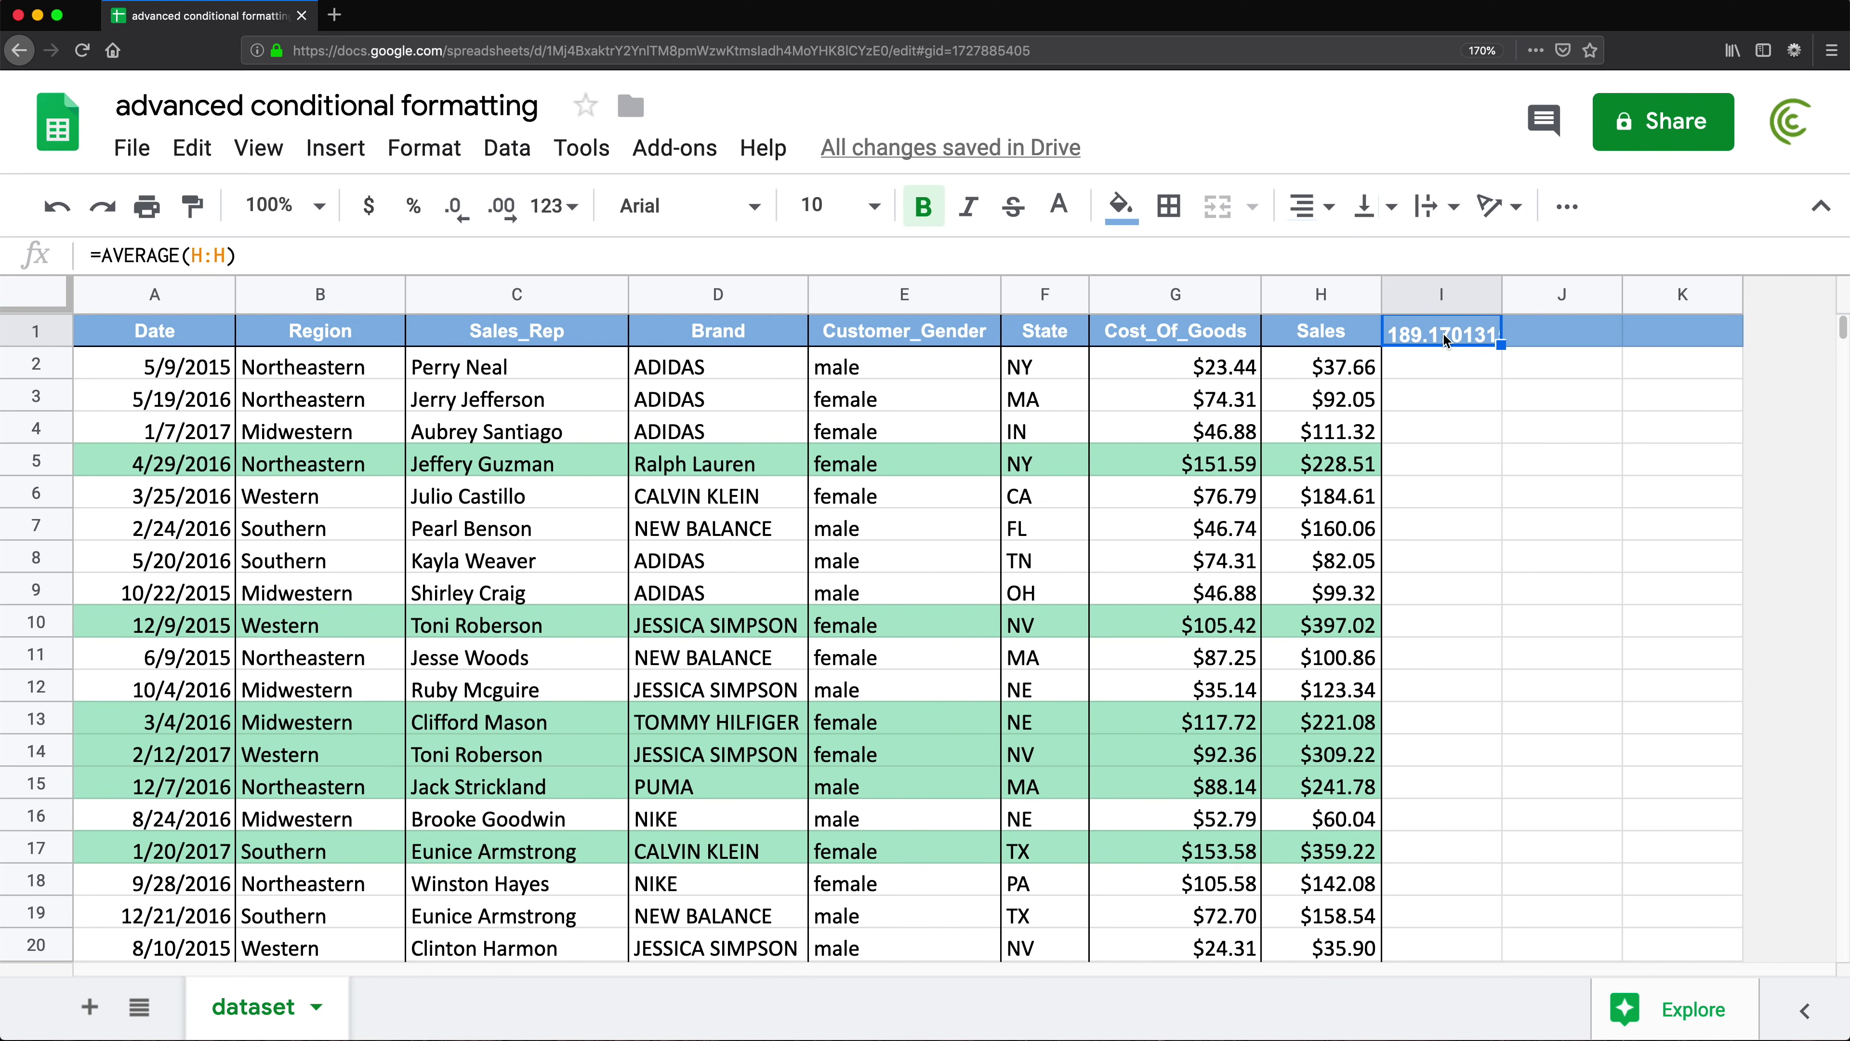
pyautogui.press('Delete')
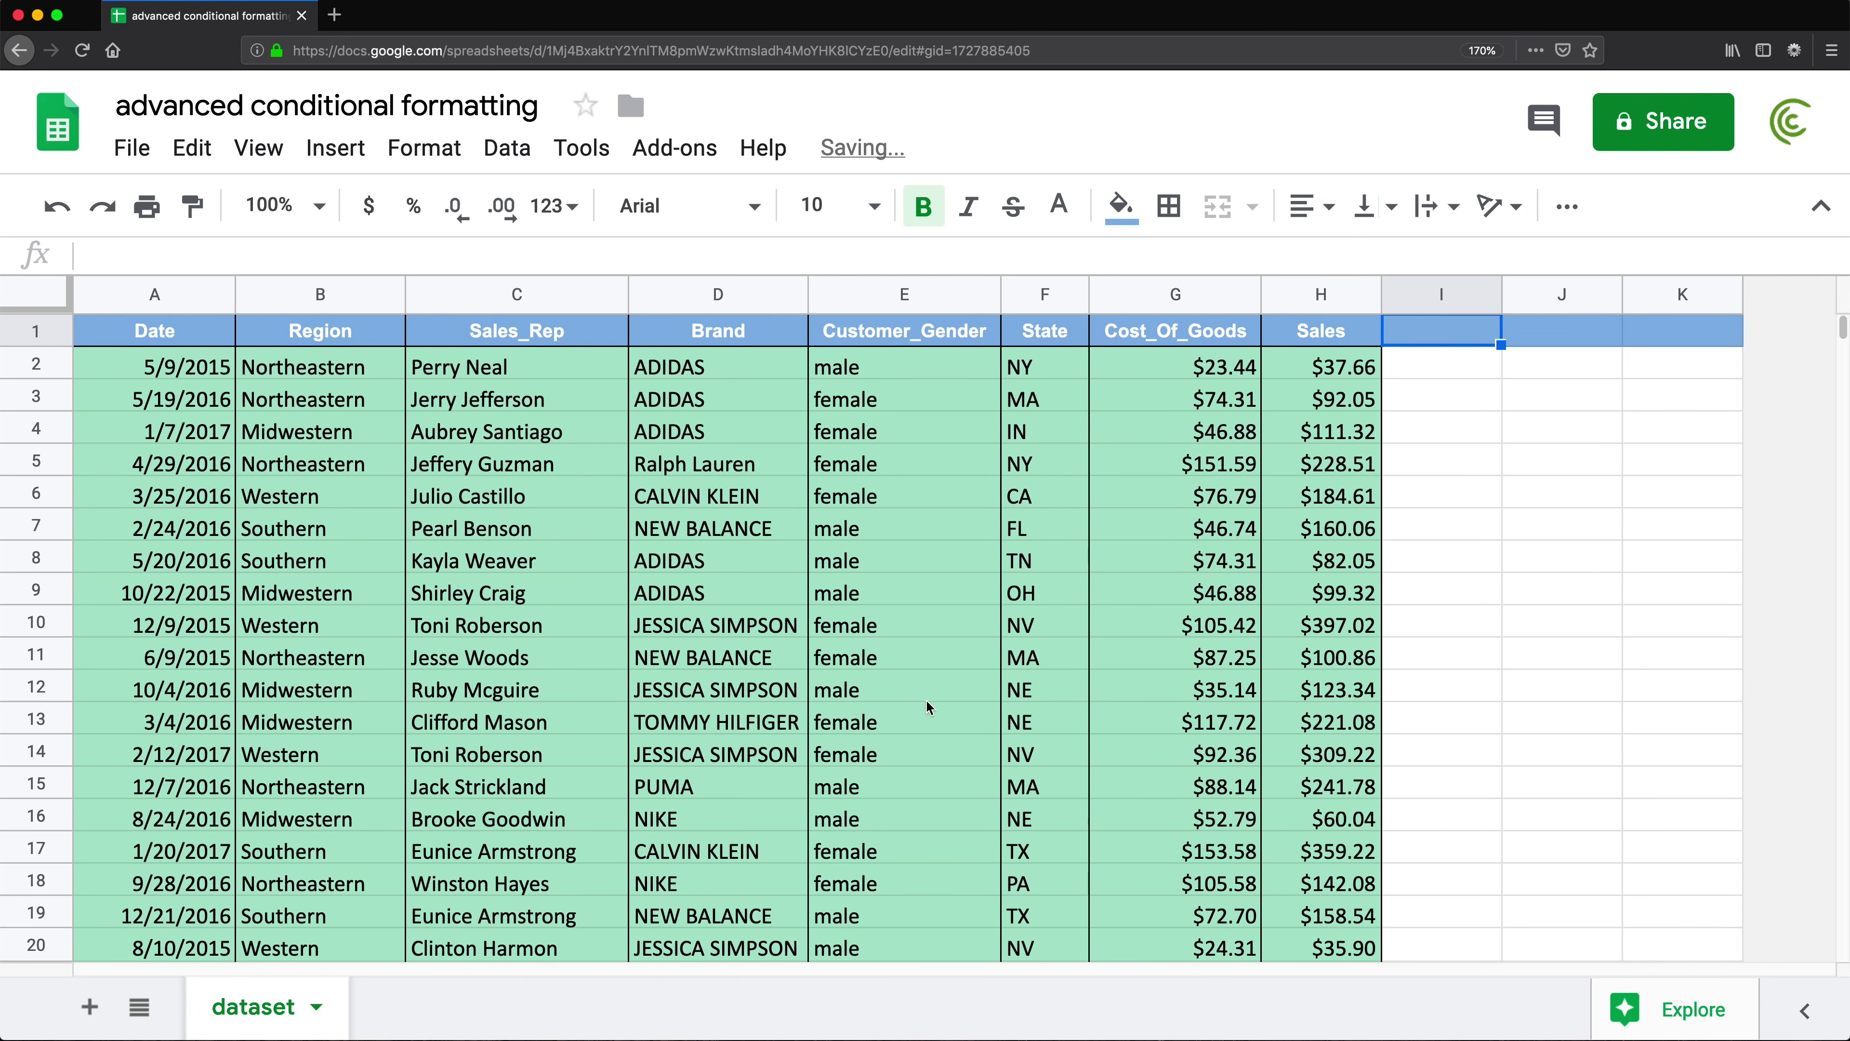
pyautogui.click(1309, 437)
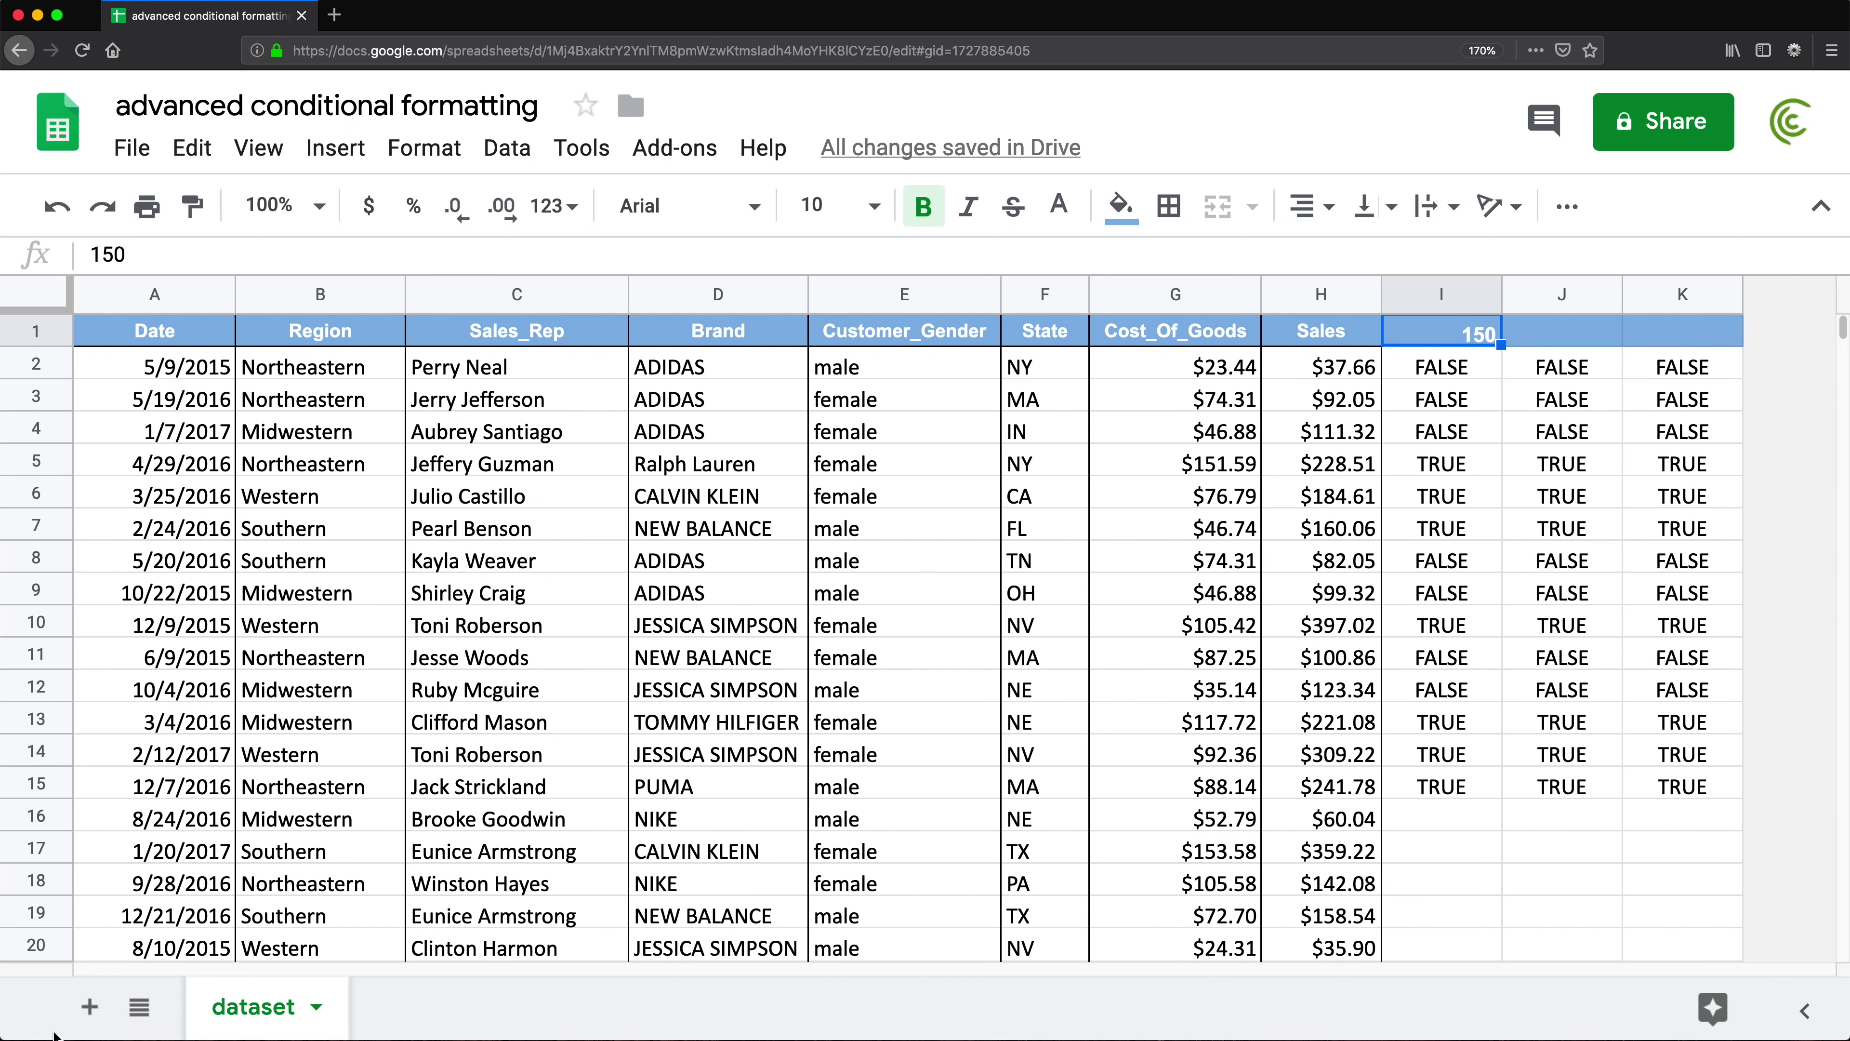
# - Add a new sheet named input and enter the threshold 150 in its cell A1
pyautogui.click(86, 1007)
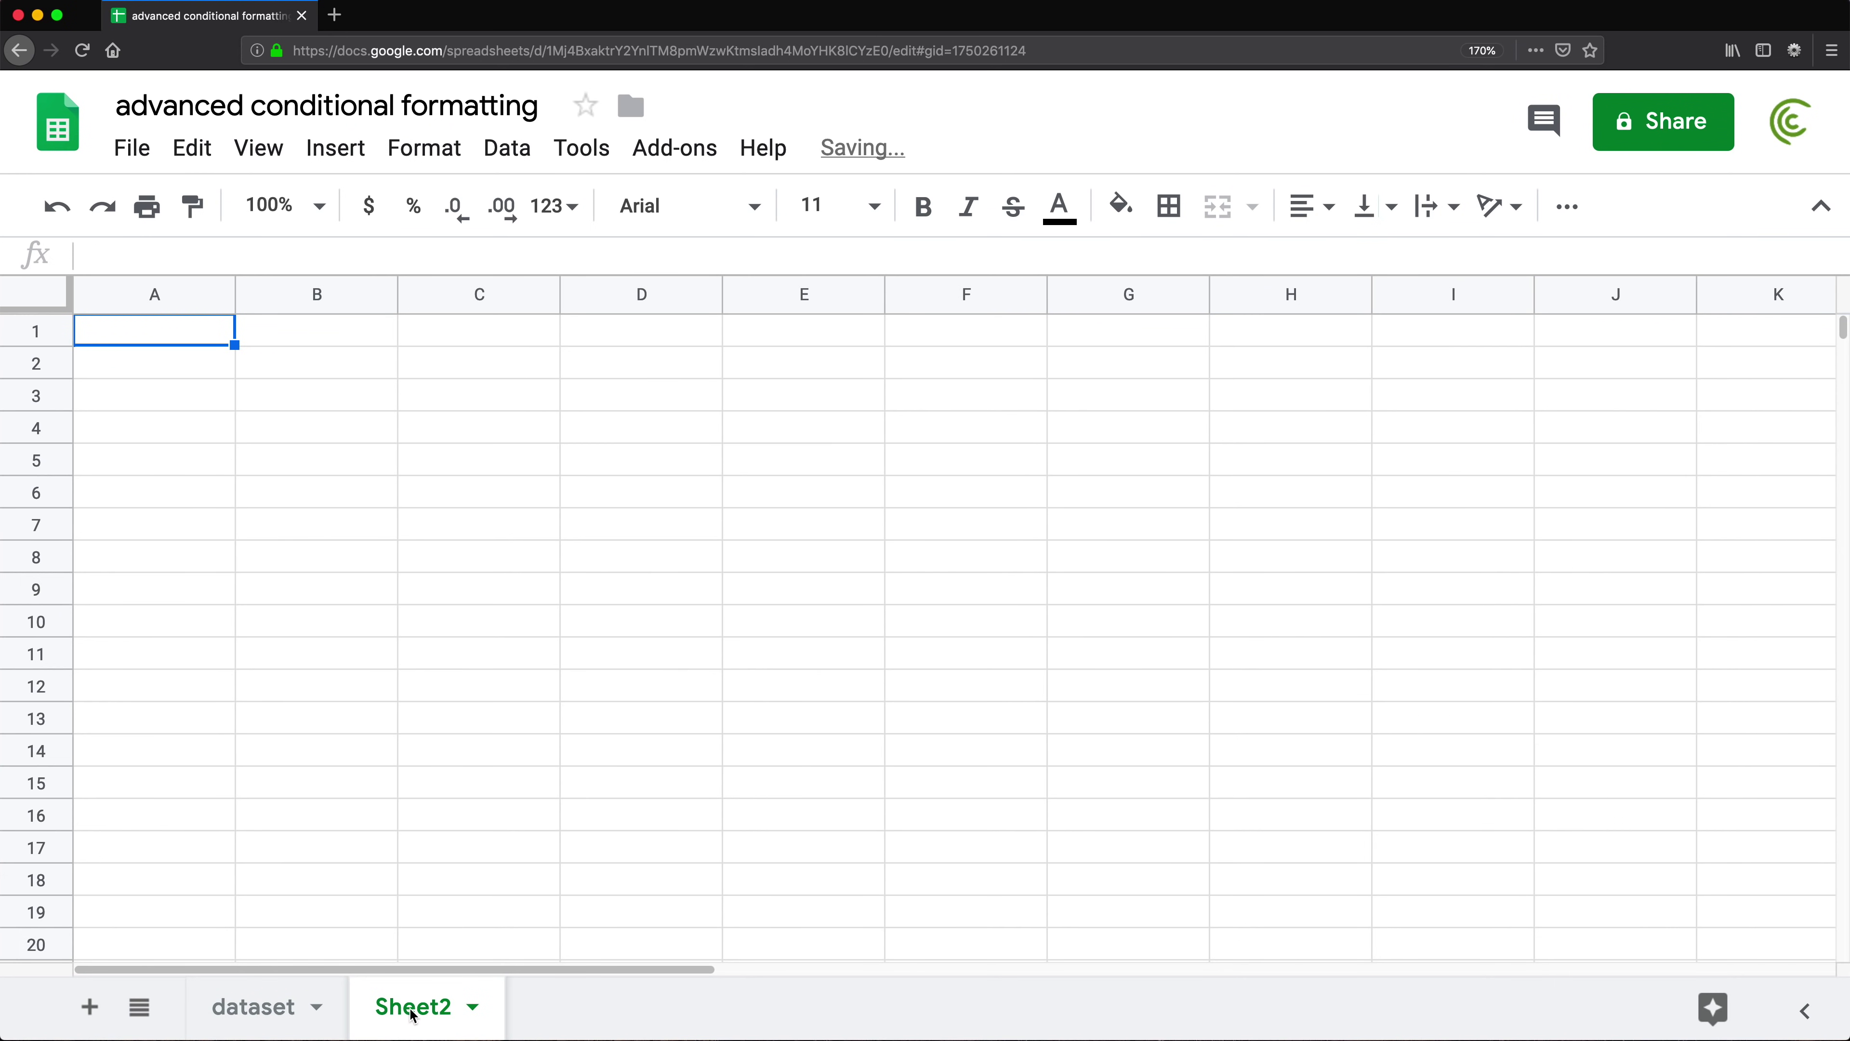
pyautogui.doubleClick(413, 1012)
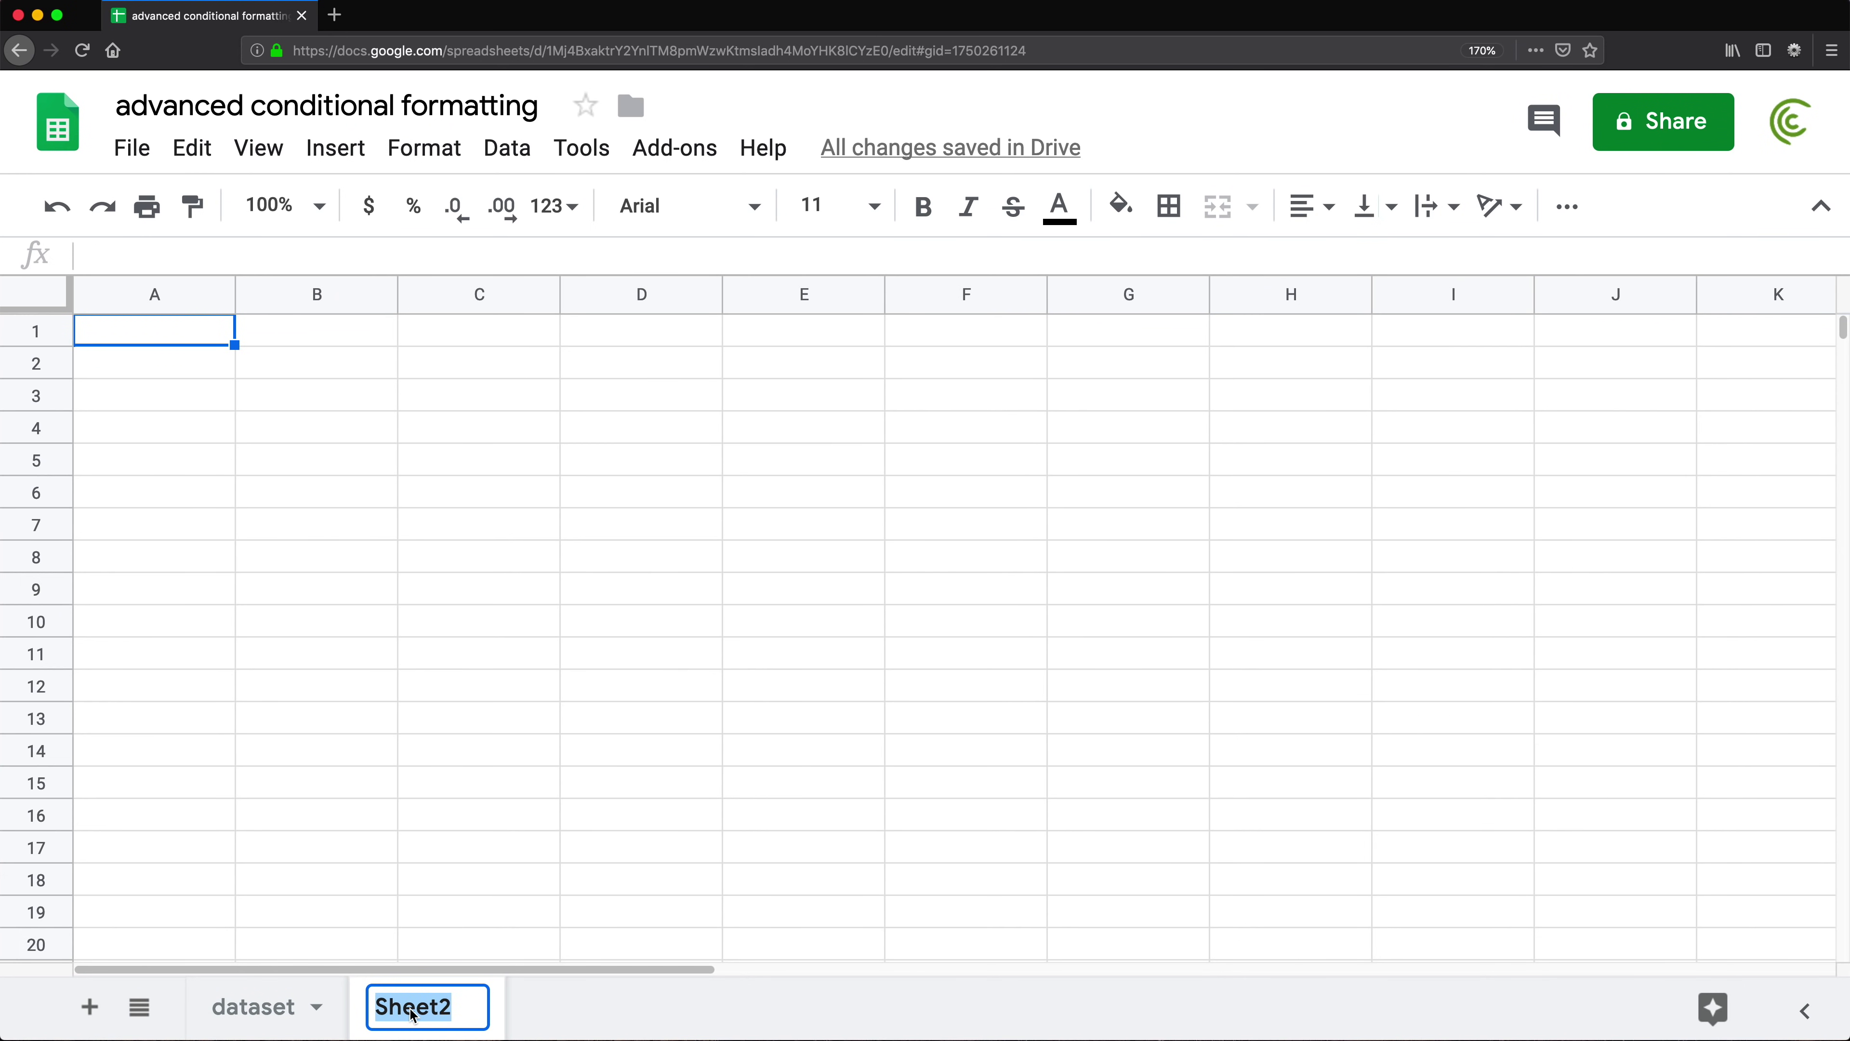
pyautogui.write('i')
pyautogui.write('ut')
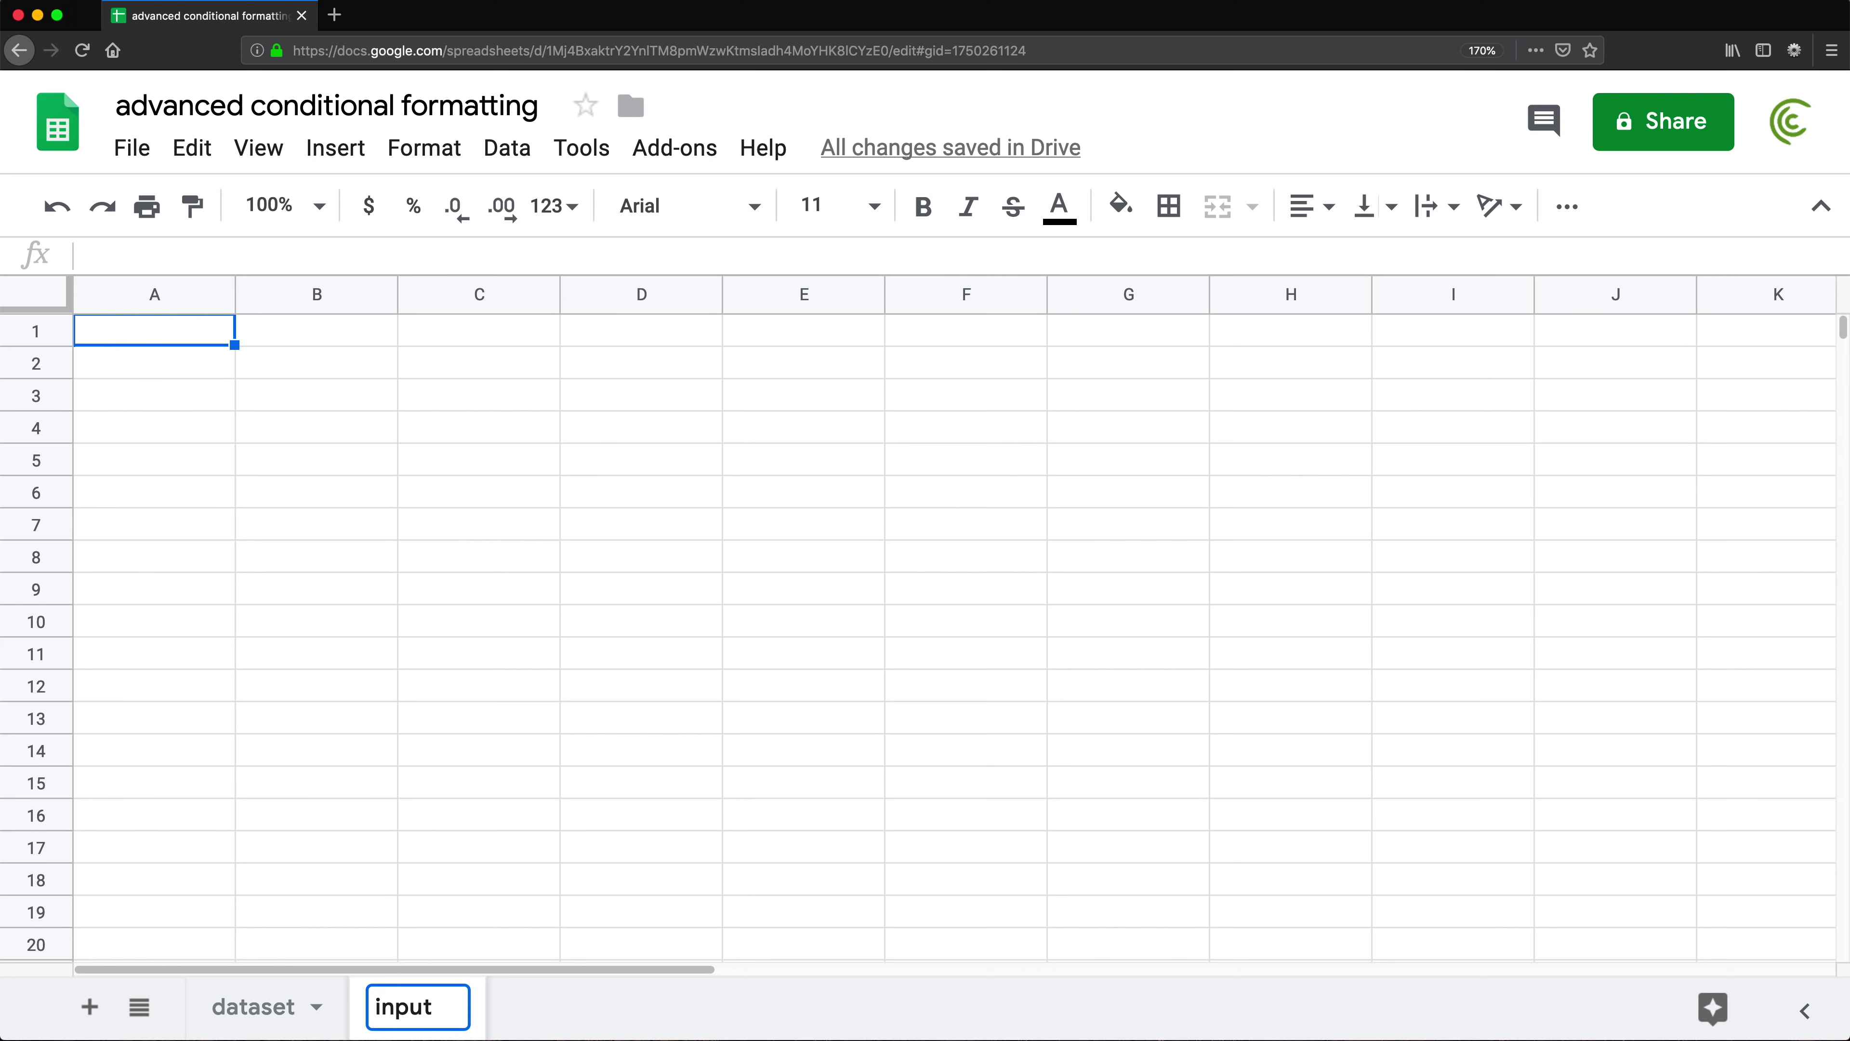
pyautogui.press('Return')
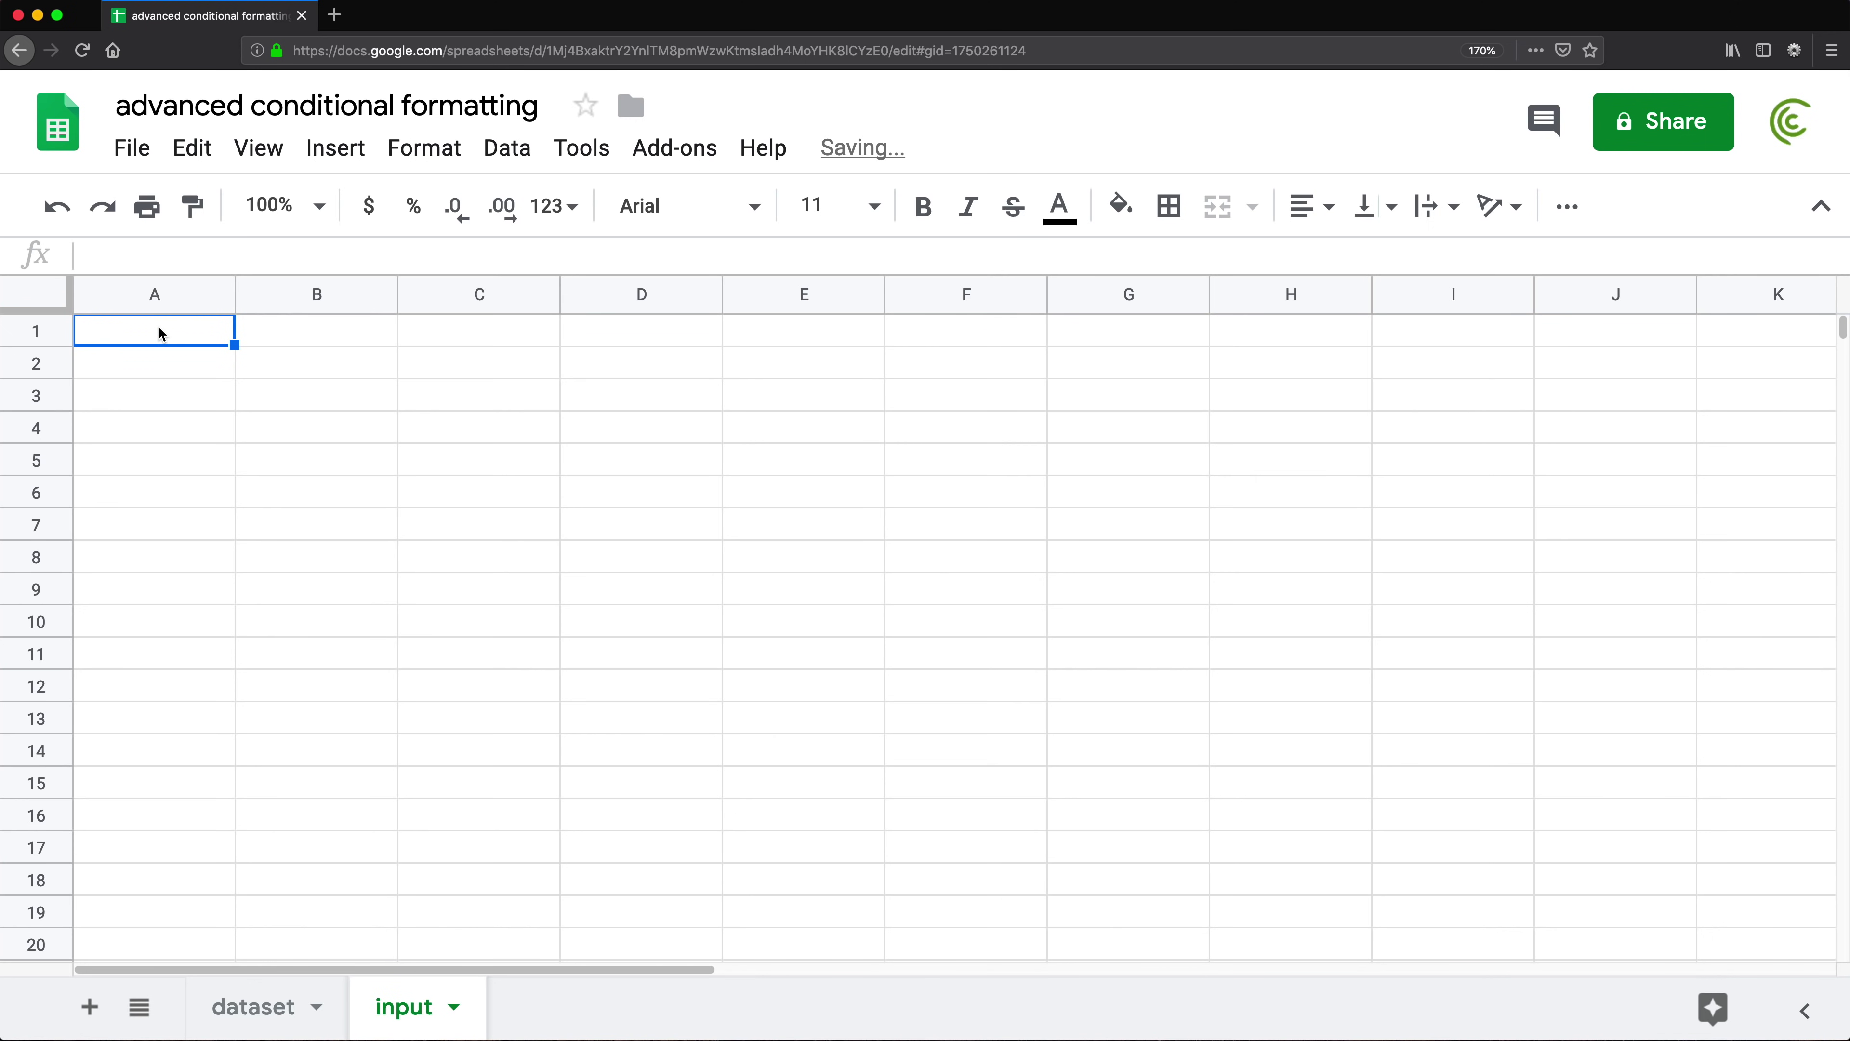
pyautogui.write('150')
pyautogui.press('Return')
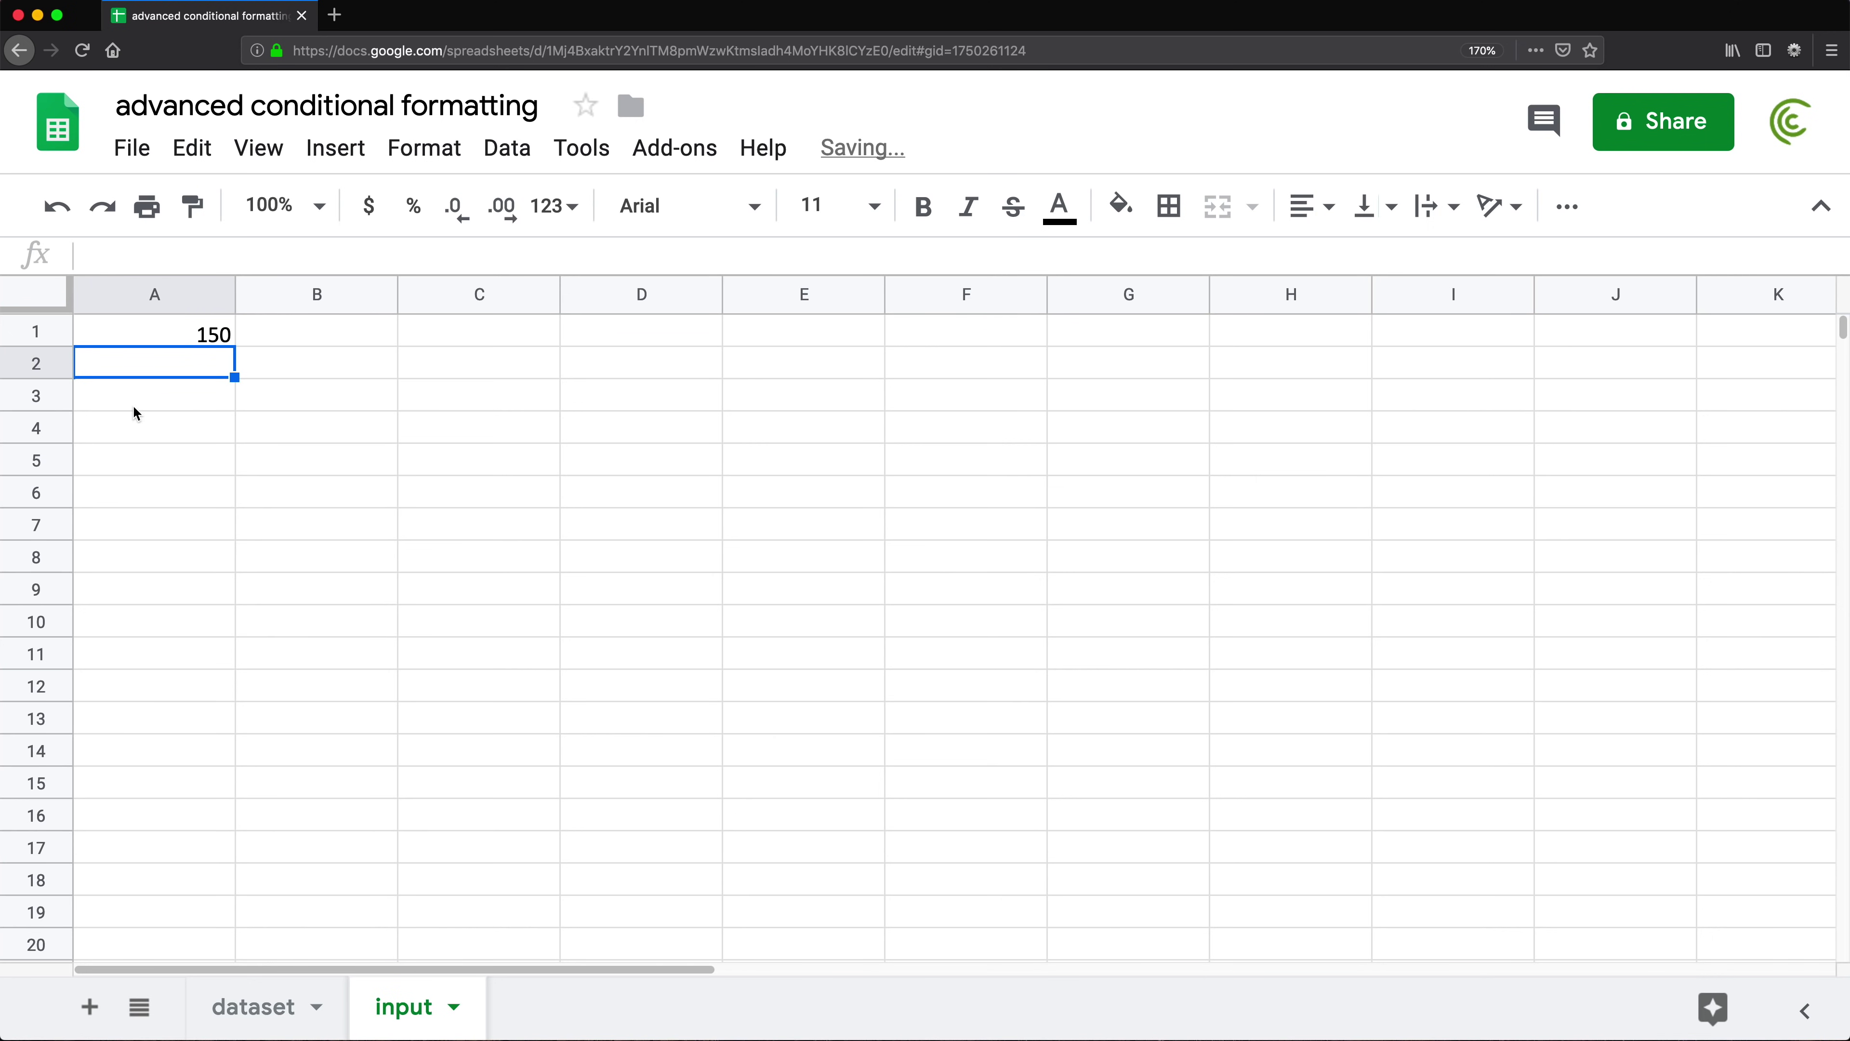
# - Clear the threshold and test formulas from columns I to K of the dataset sheet
pyautogui.click(255, 1007)
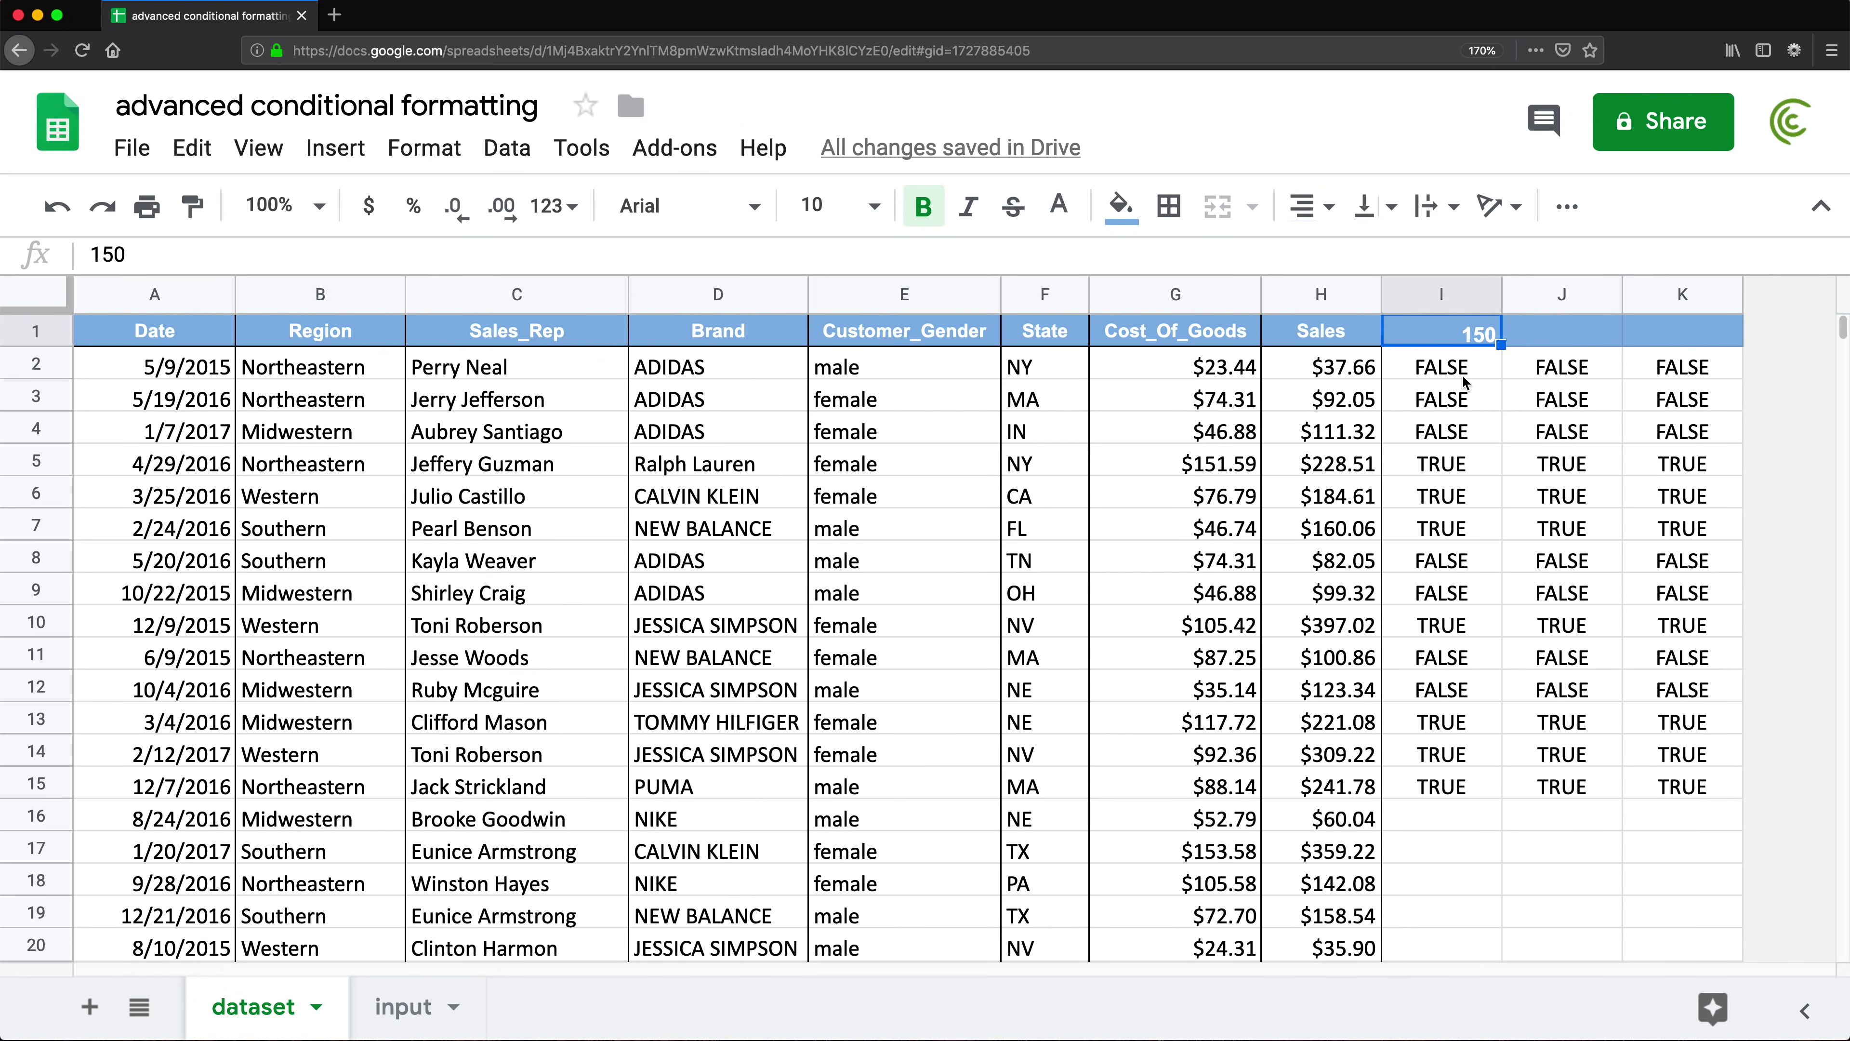
pyautogui.moveTo(1451, 295); pyautogui.dragTo(1757, 391)
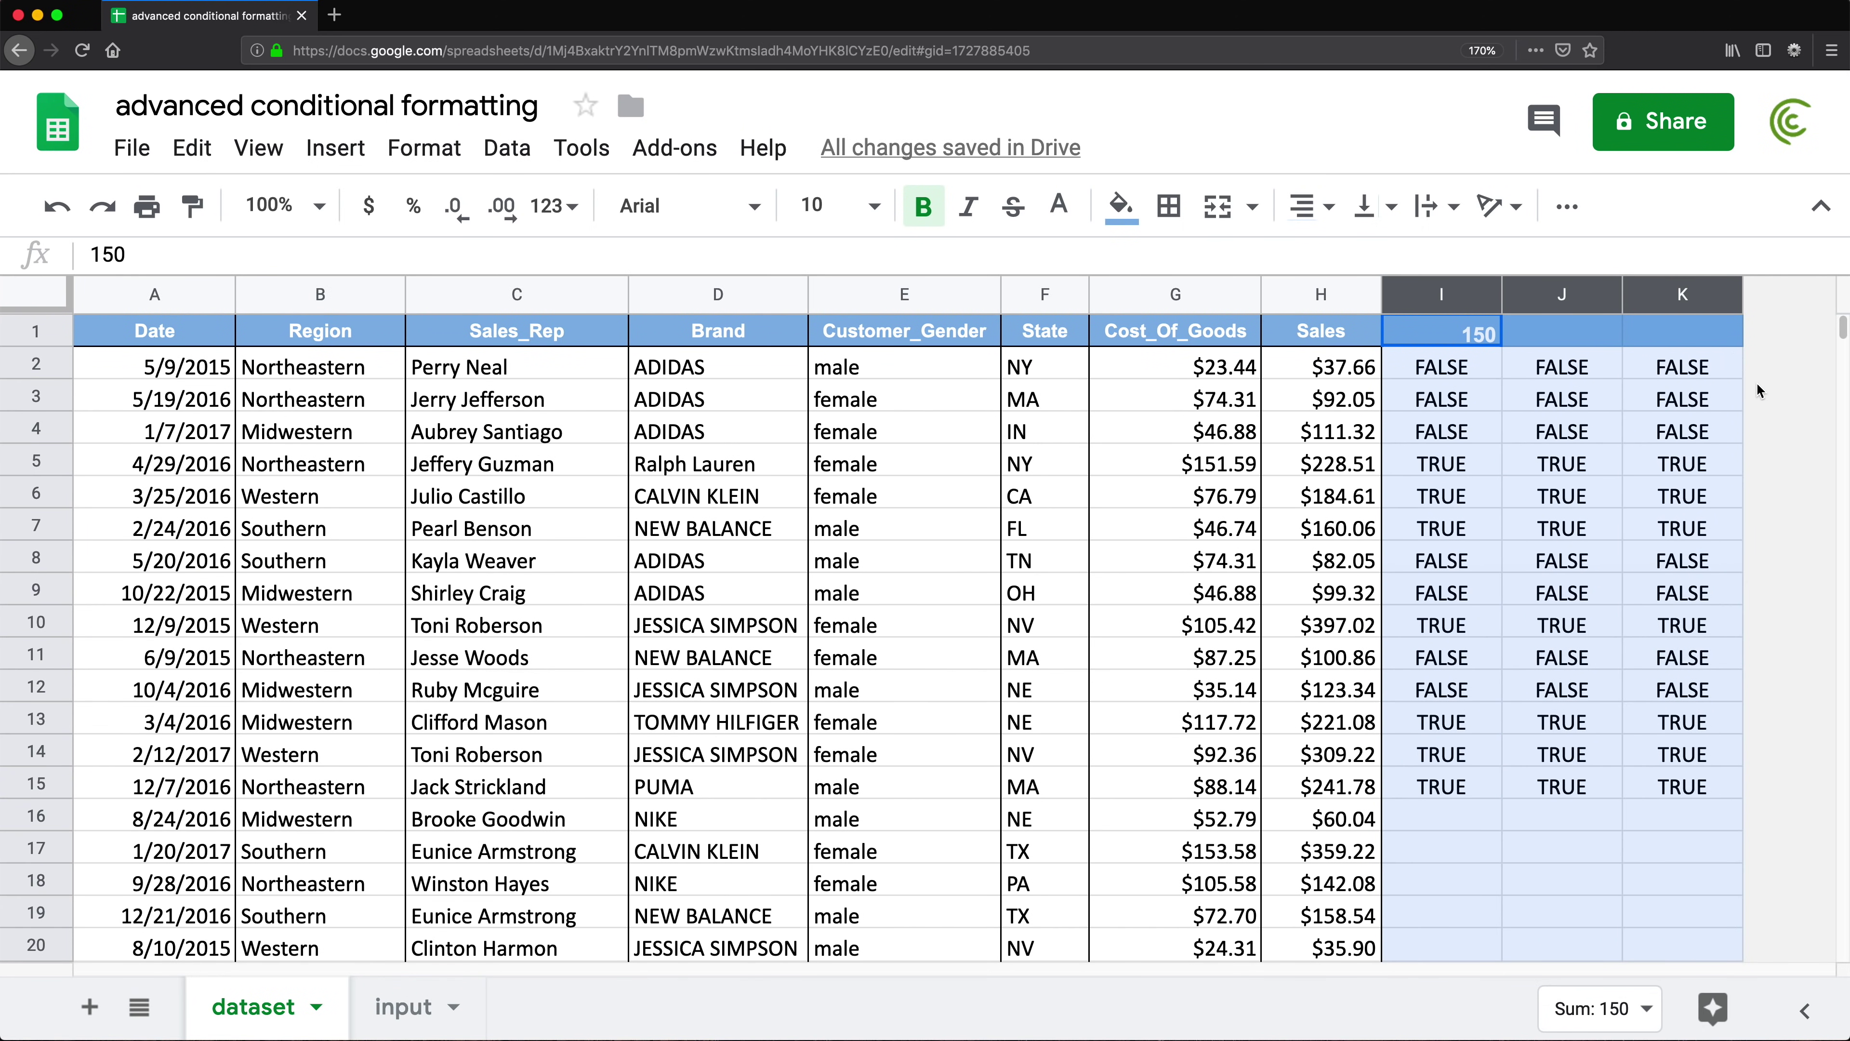
pyautogui.press('Delete')
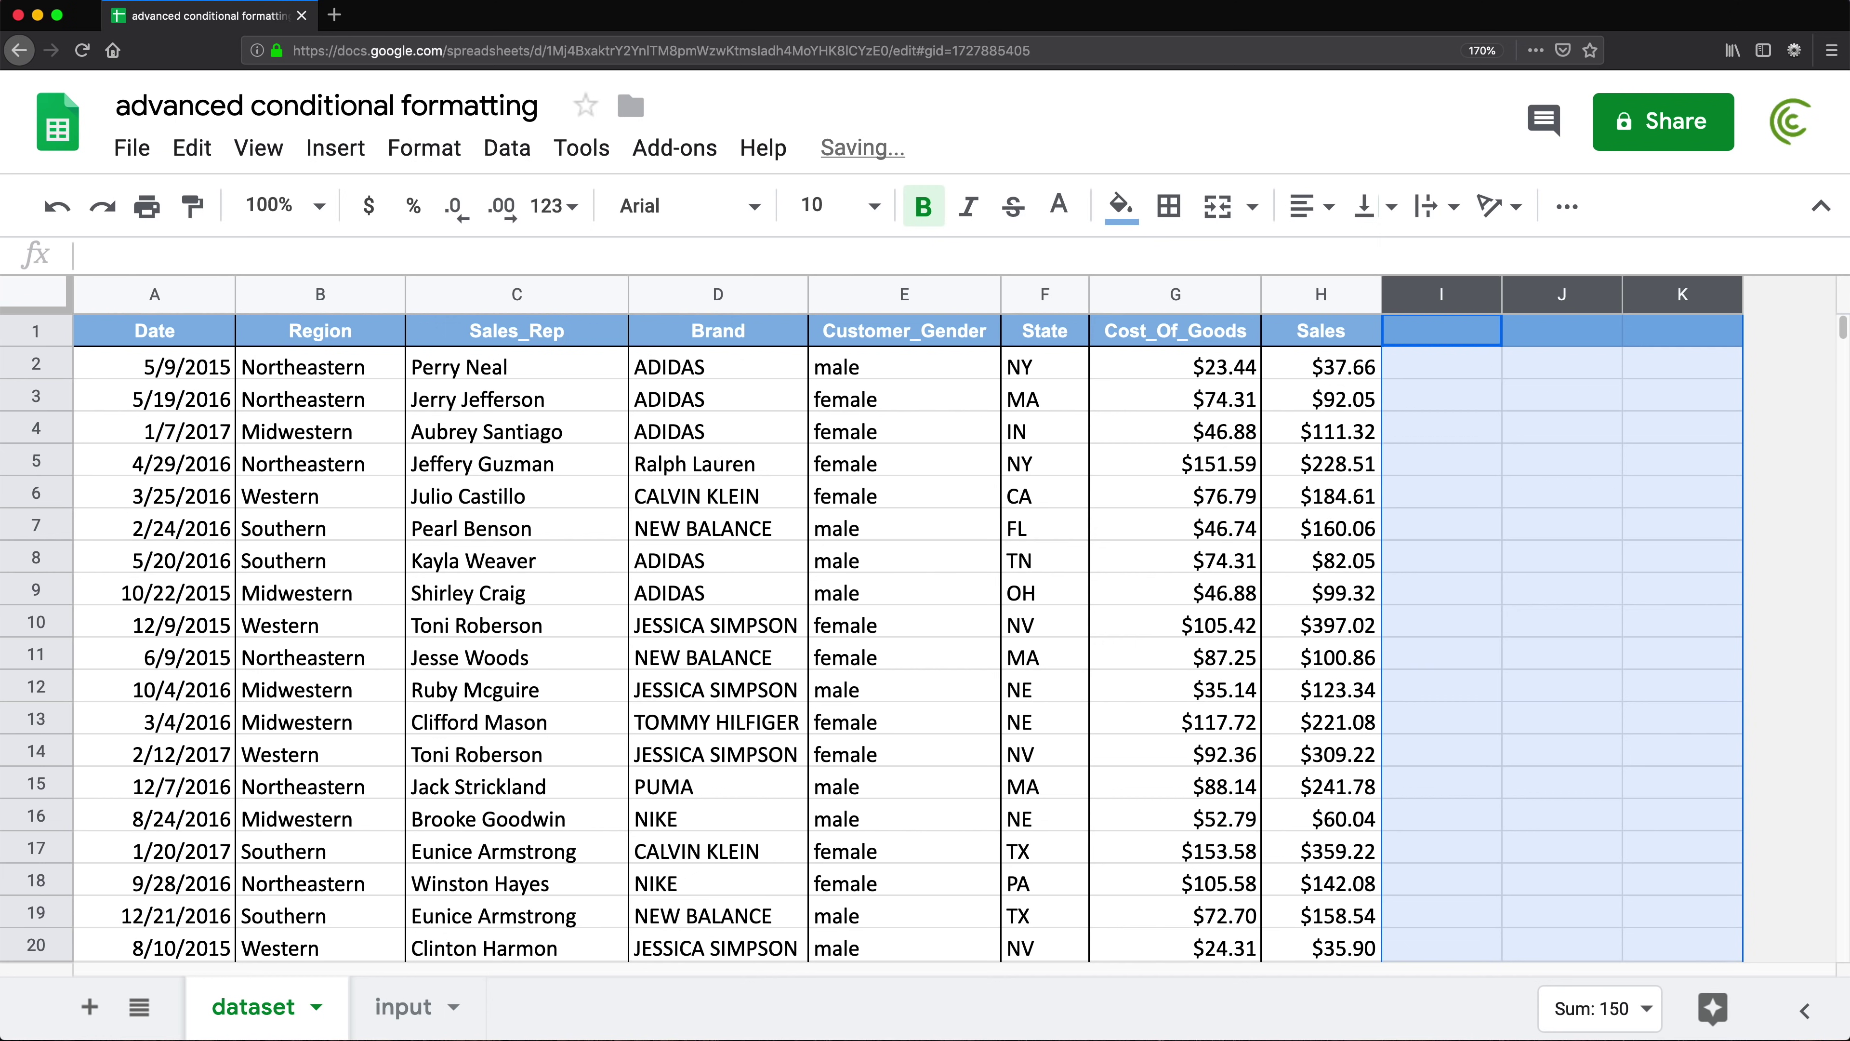
# - Enter the test formula =H2>input!$A$1 in cell I2, referencing the threshold on the input sheet
pyautogui.click(1480, 364)
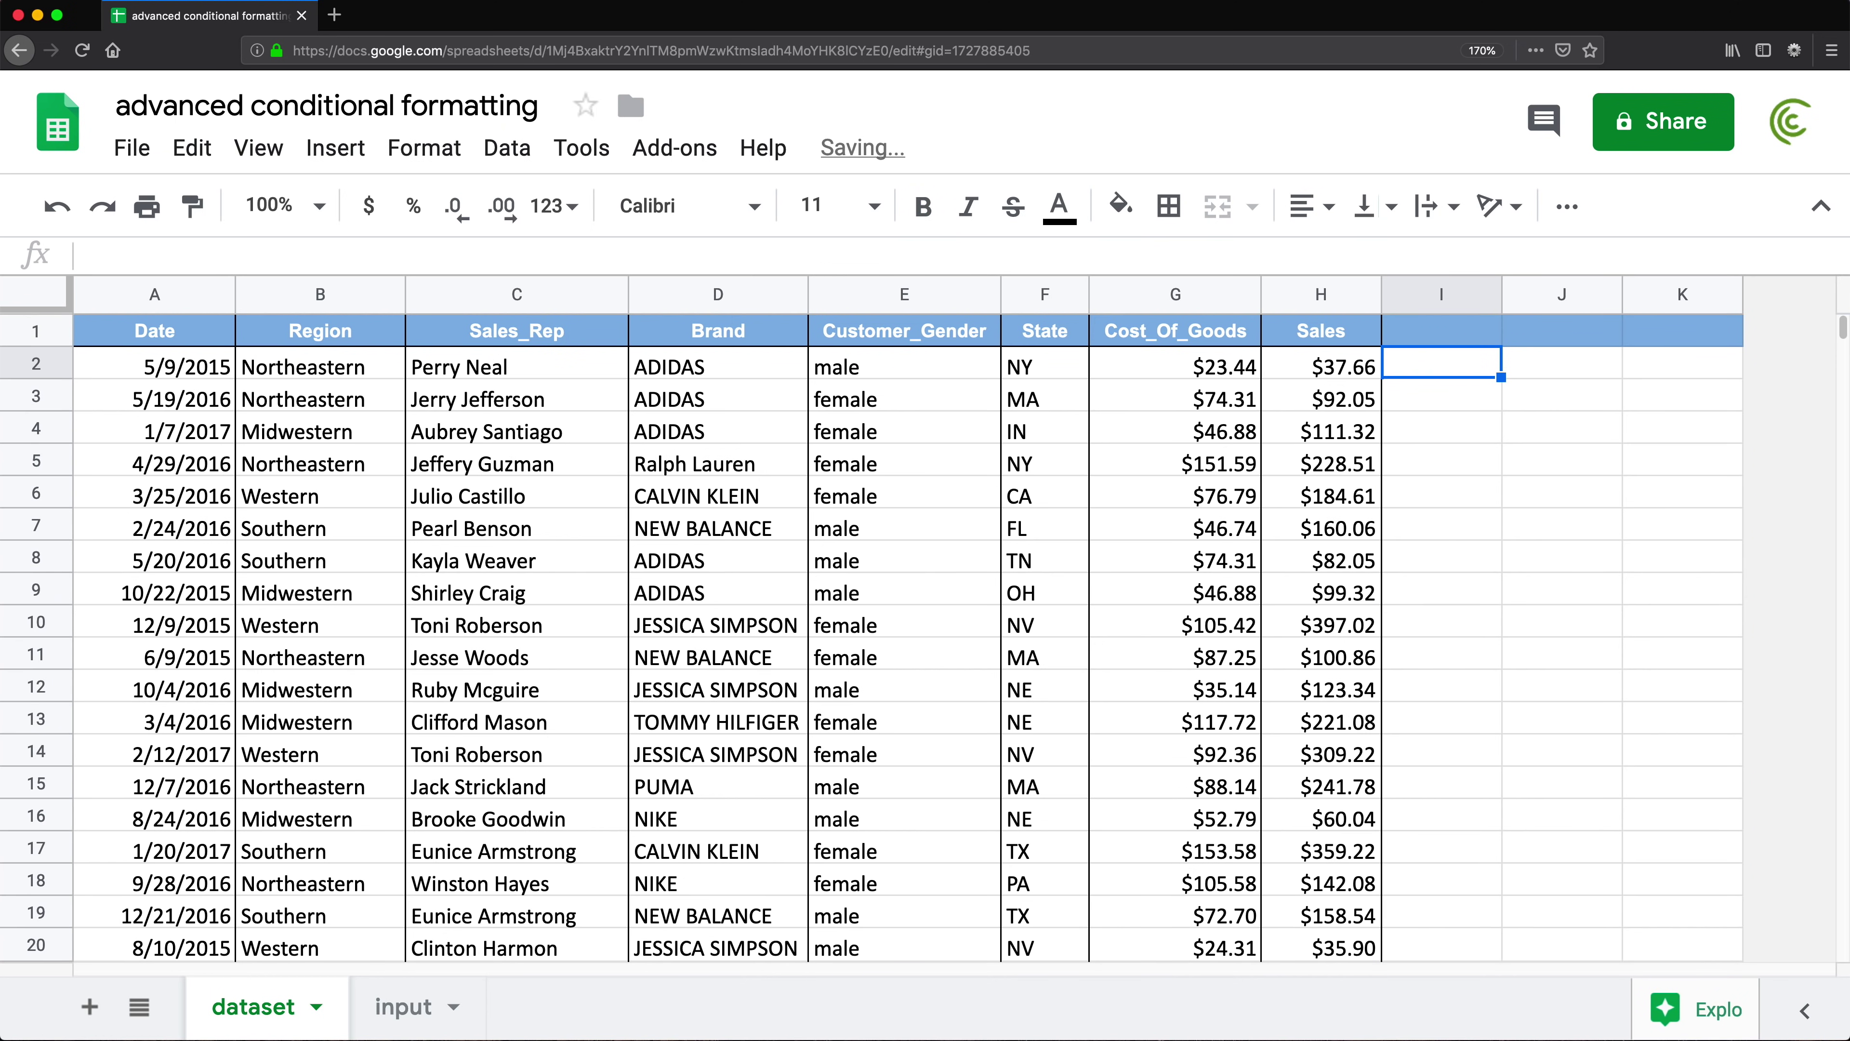
pyautogui.write('=')
pyautogui.click(1346, 369)
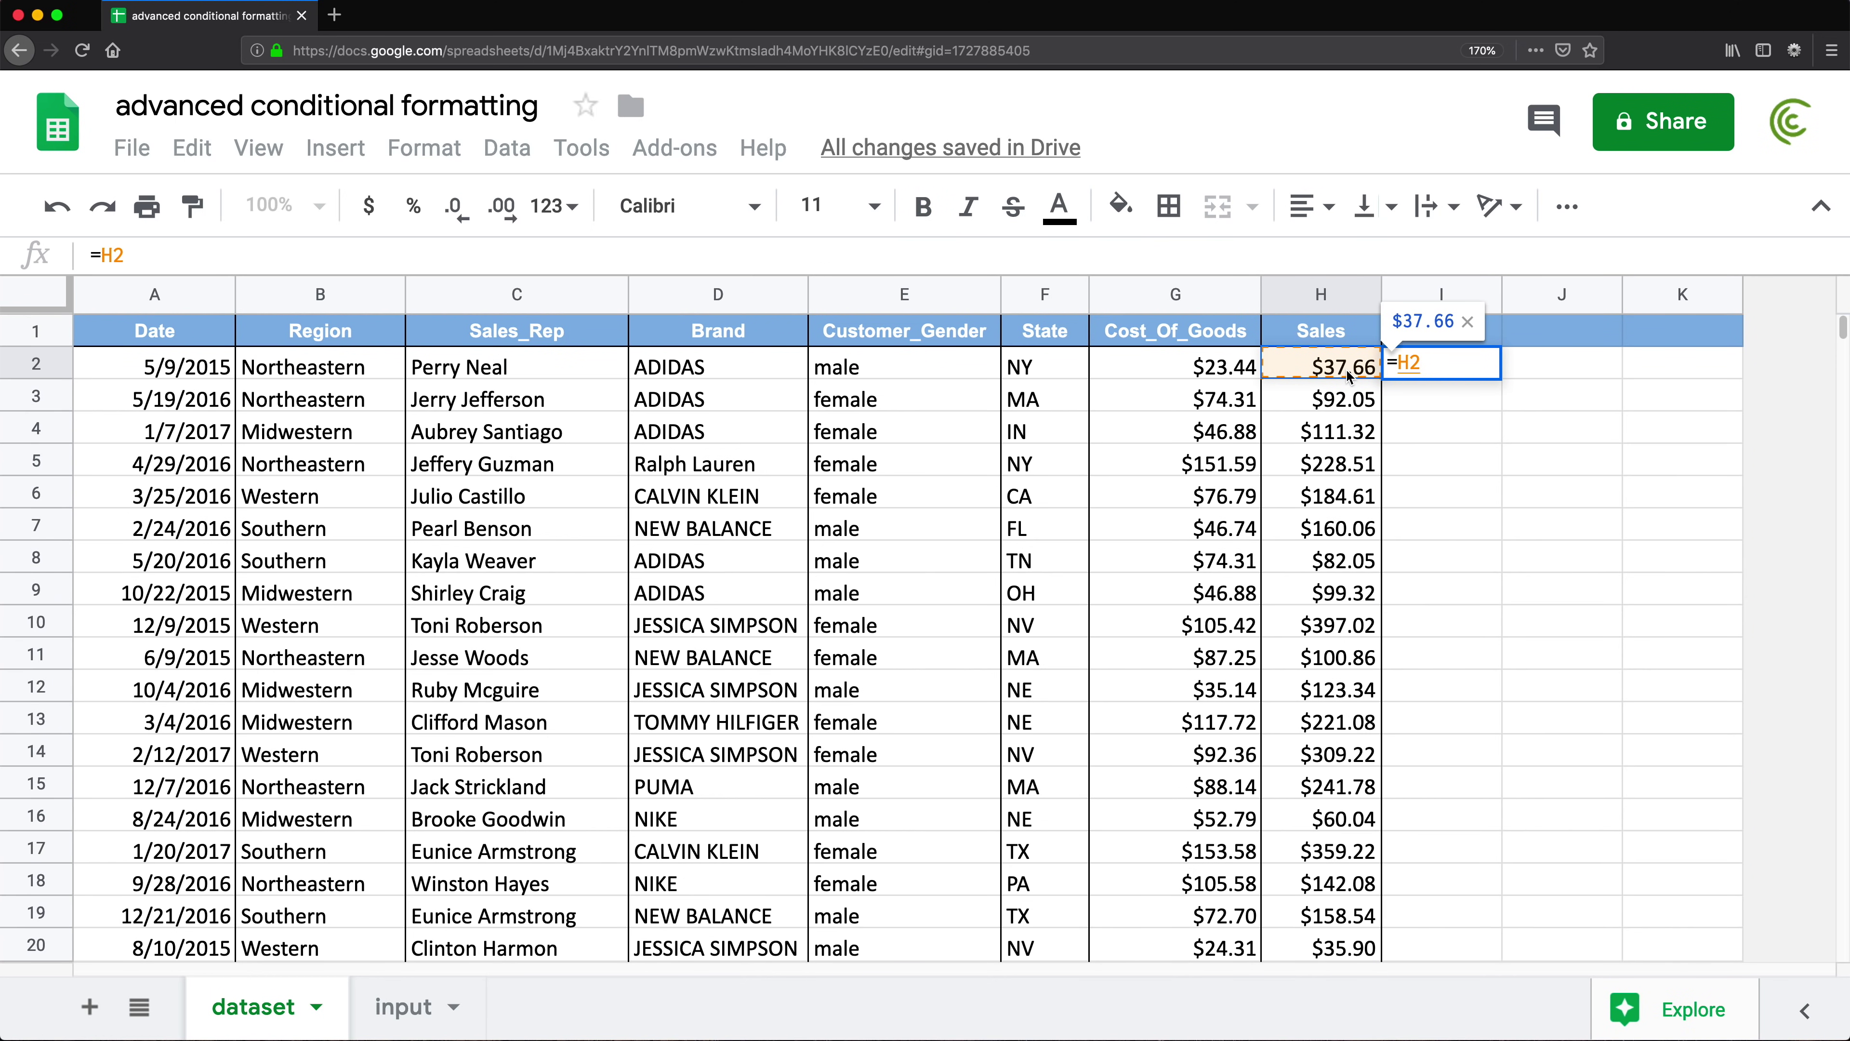
pyautogui.write('>')
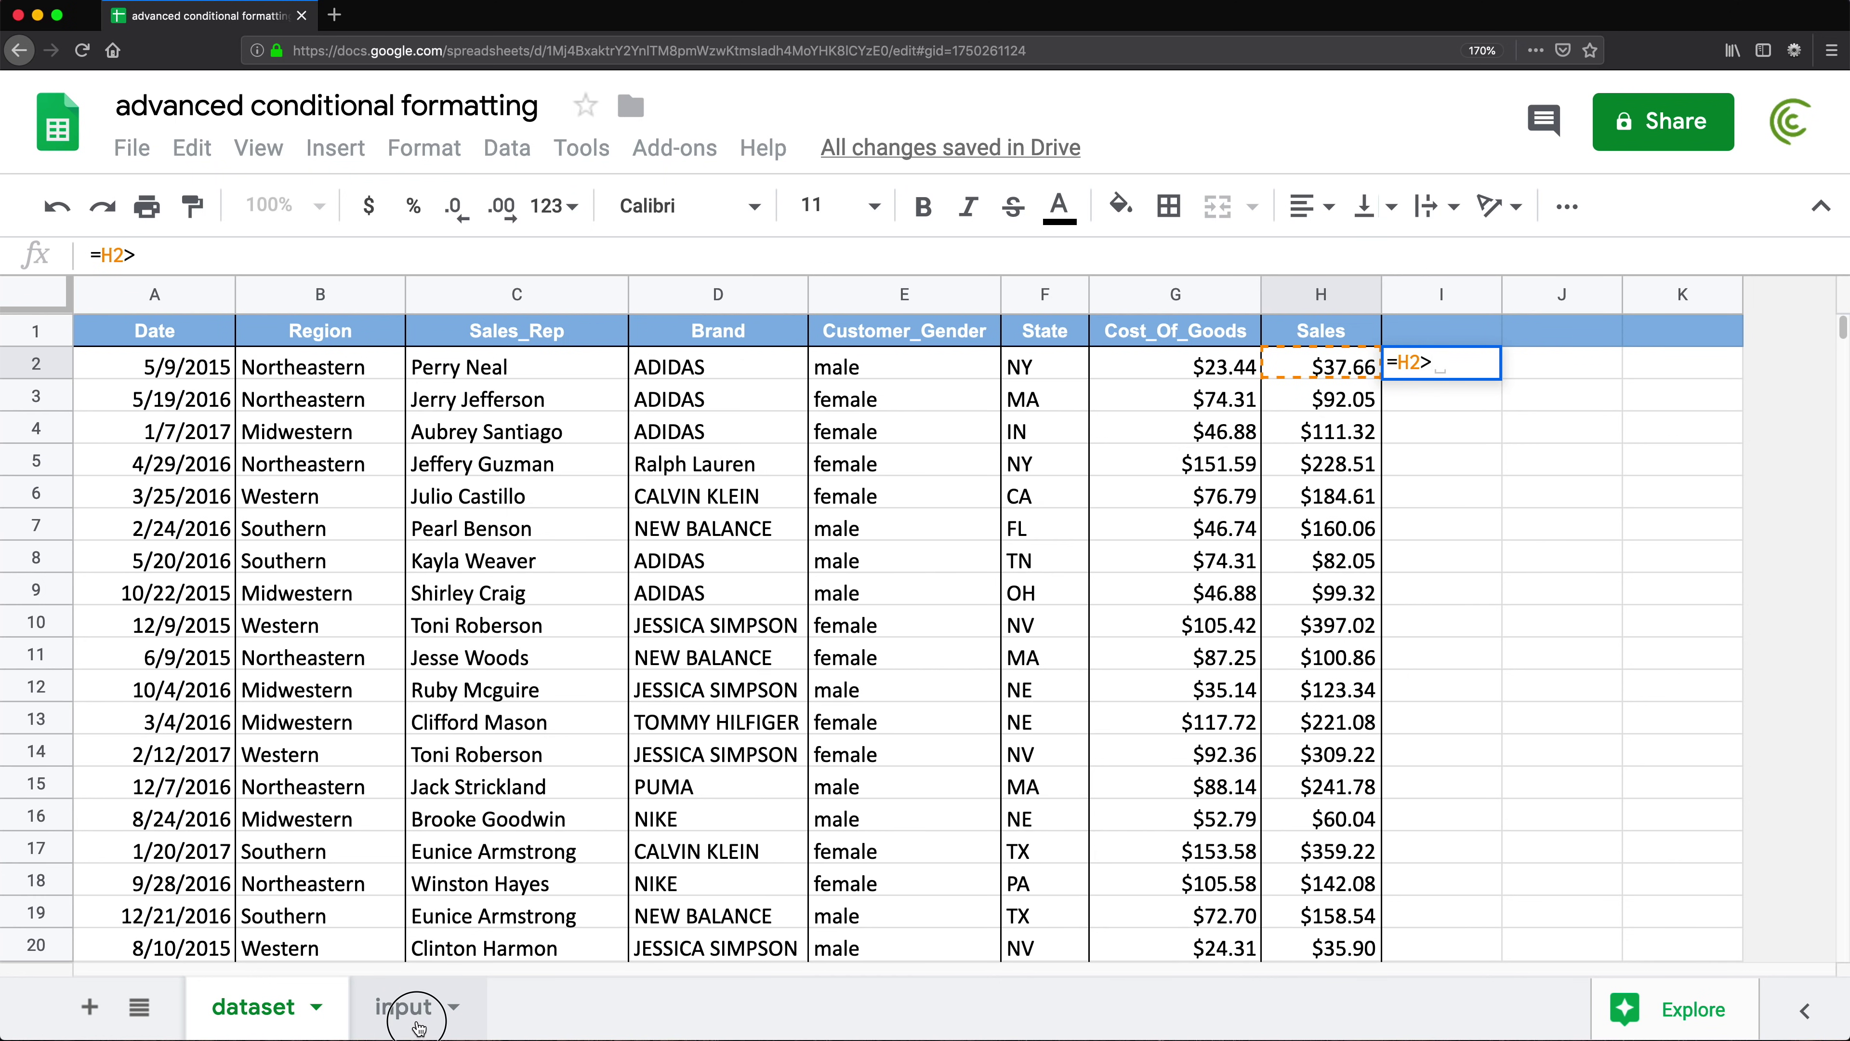
pyautogui.click(413, 1007)
pyautogui.click(215, 341)
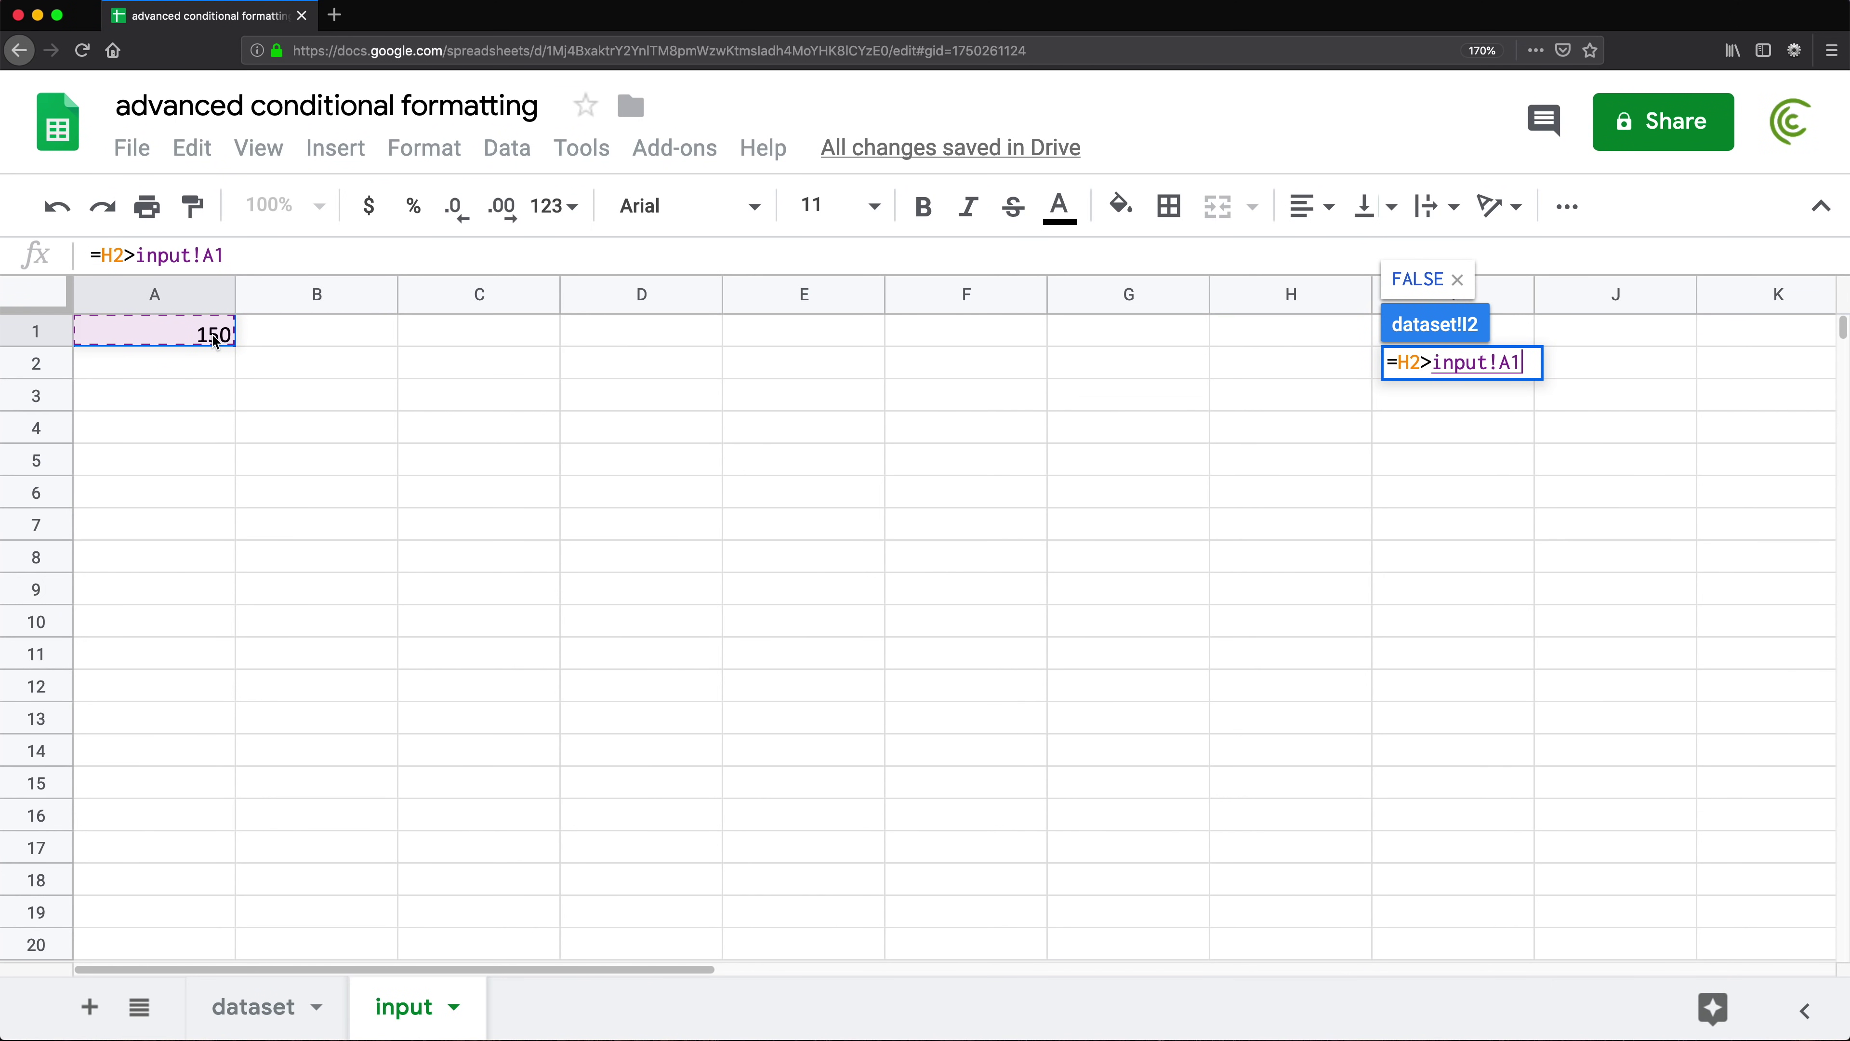
pyautogui.press('F4')
pyautogui.press('Return')
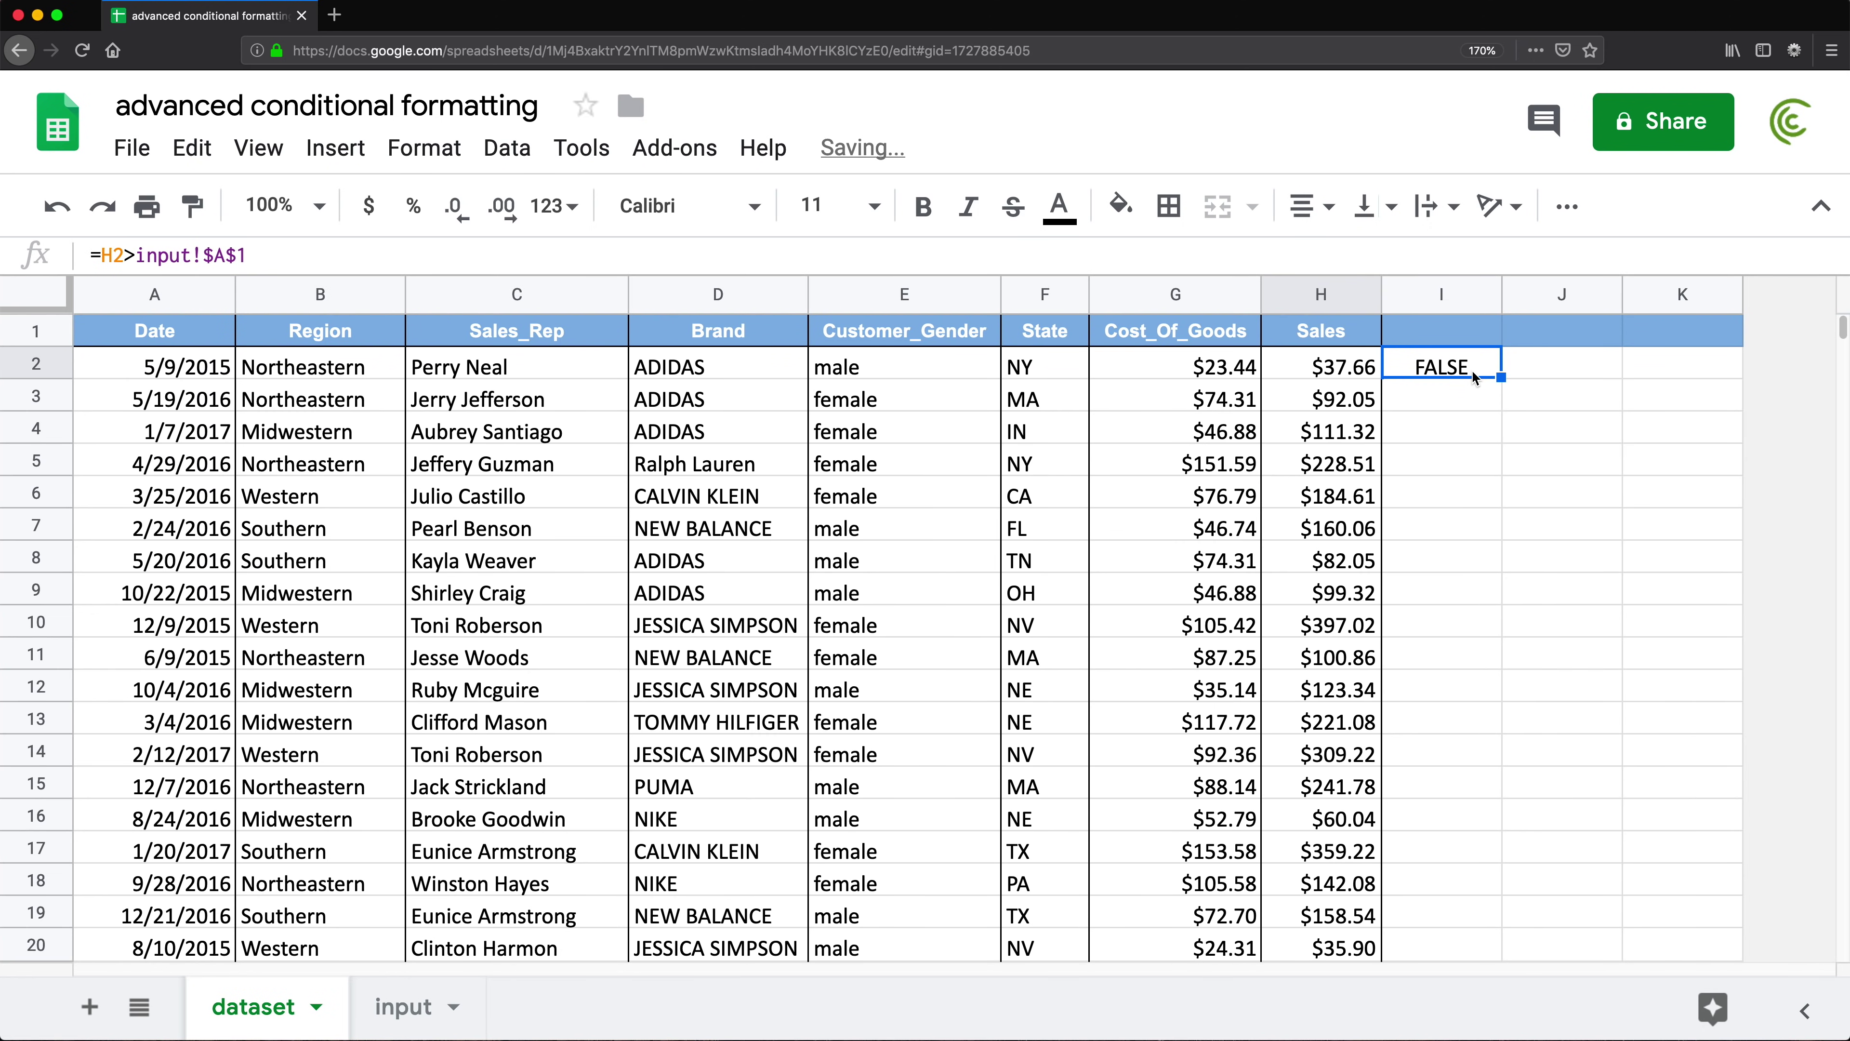
# - Lock the Sales column in I2's formula so it reads =$H2>input!$A$1
pyautogui.doubleClick(1453, 368)
pyautogui.click(1399, 362)
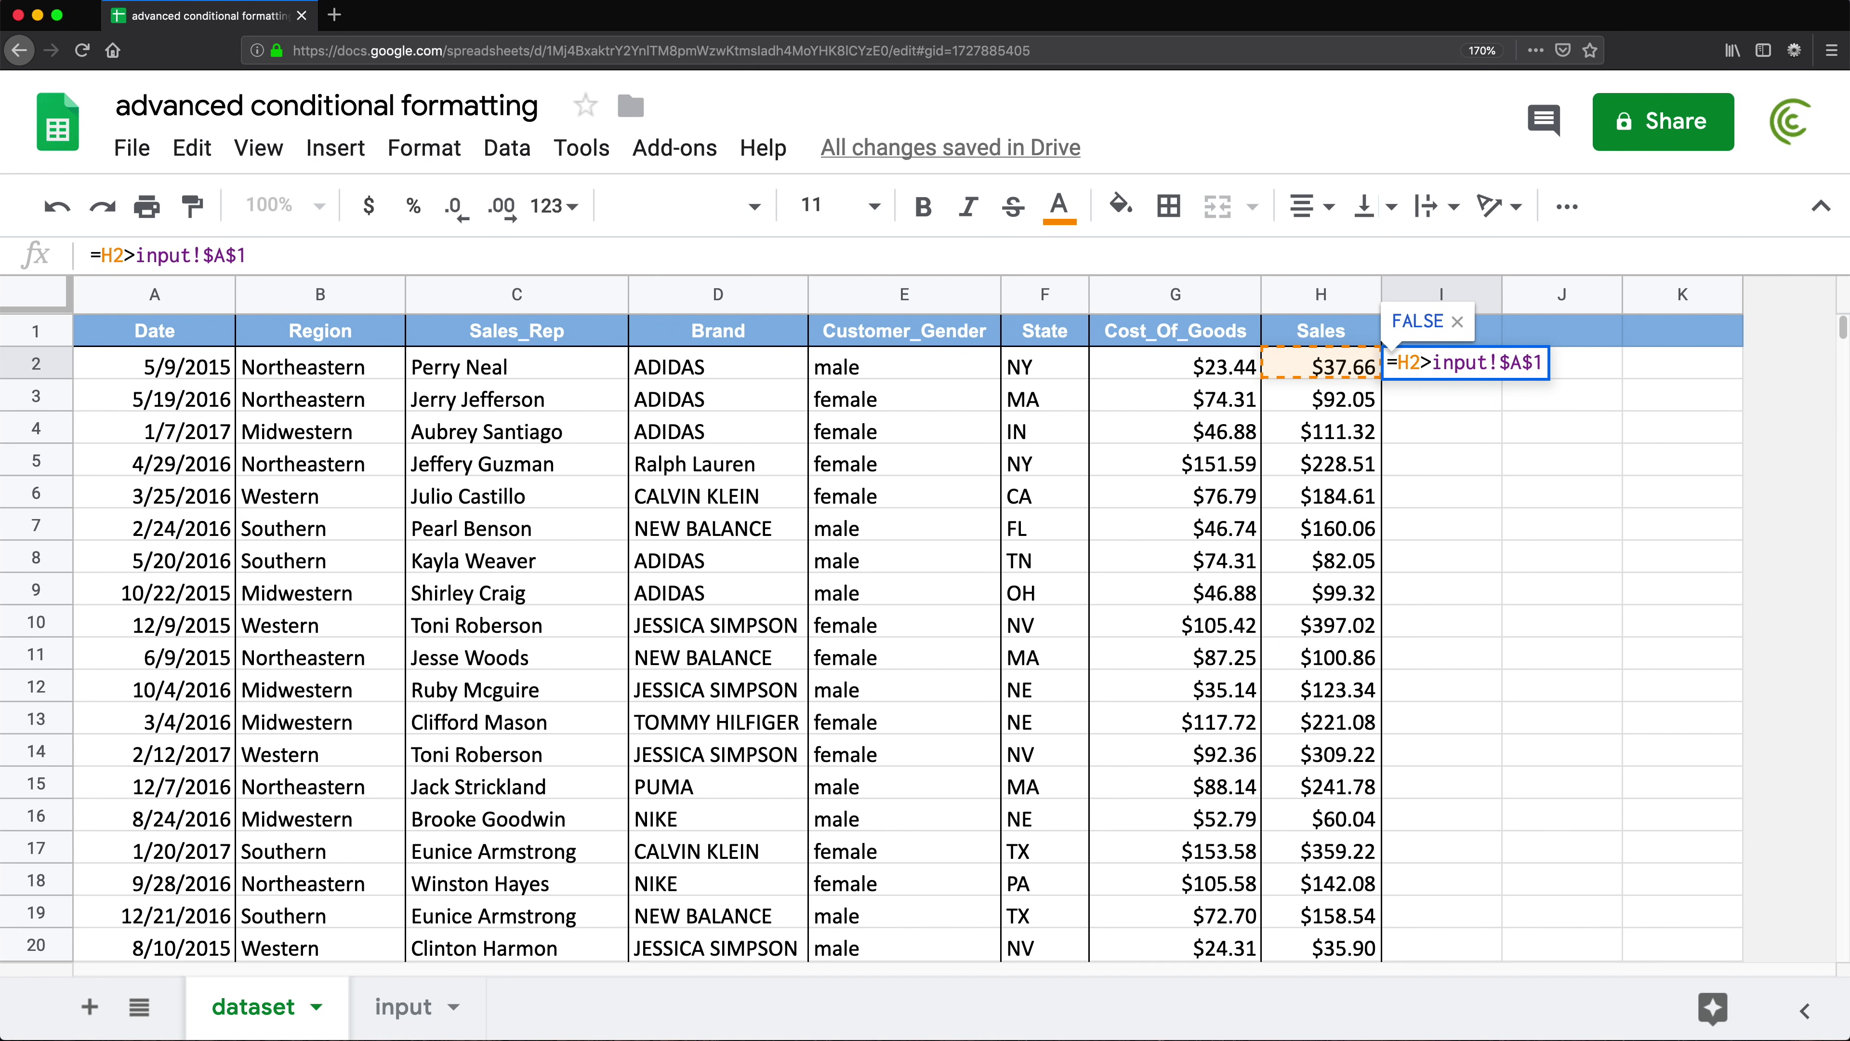
pyautogui.write('$')
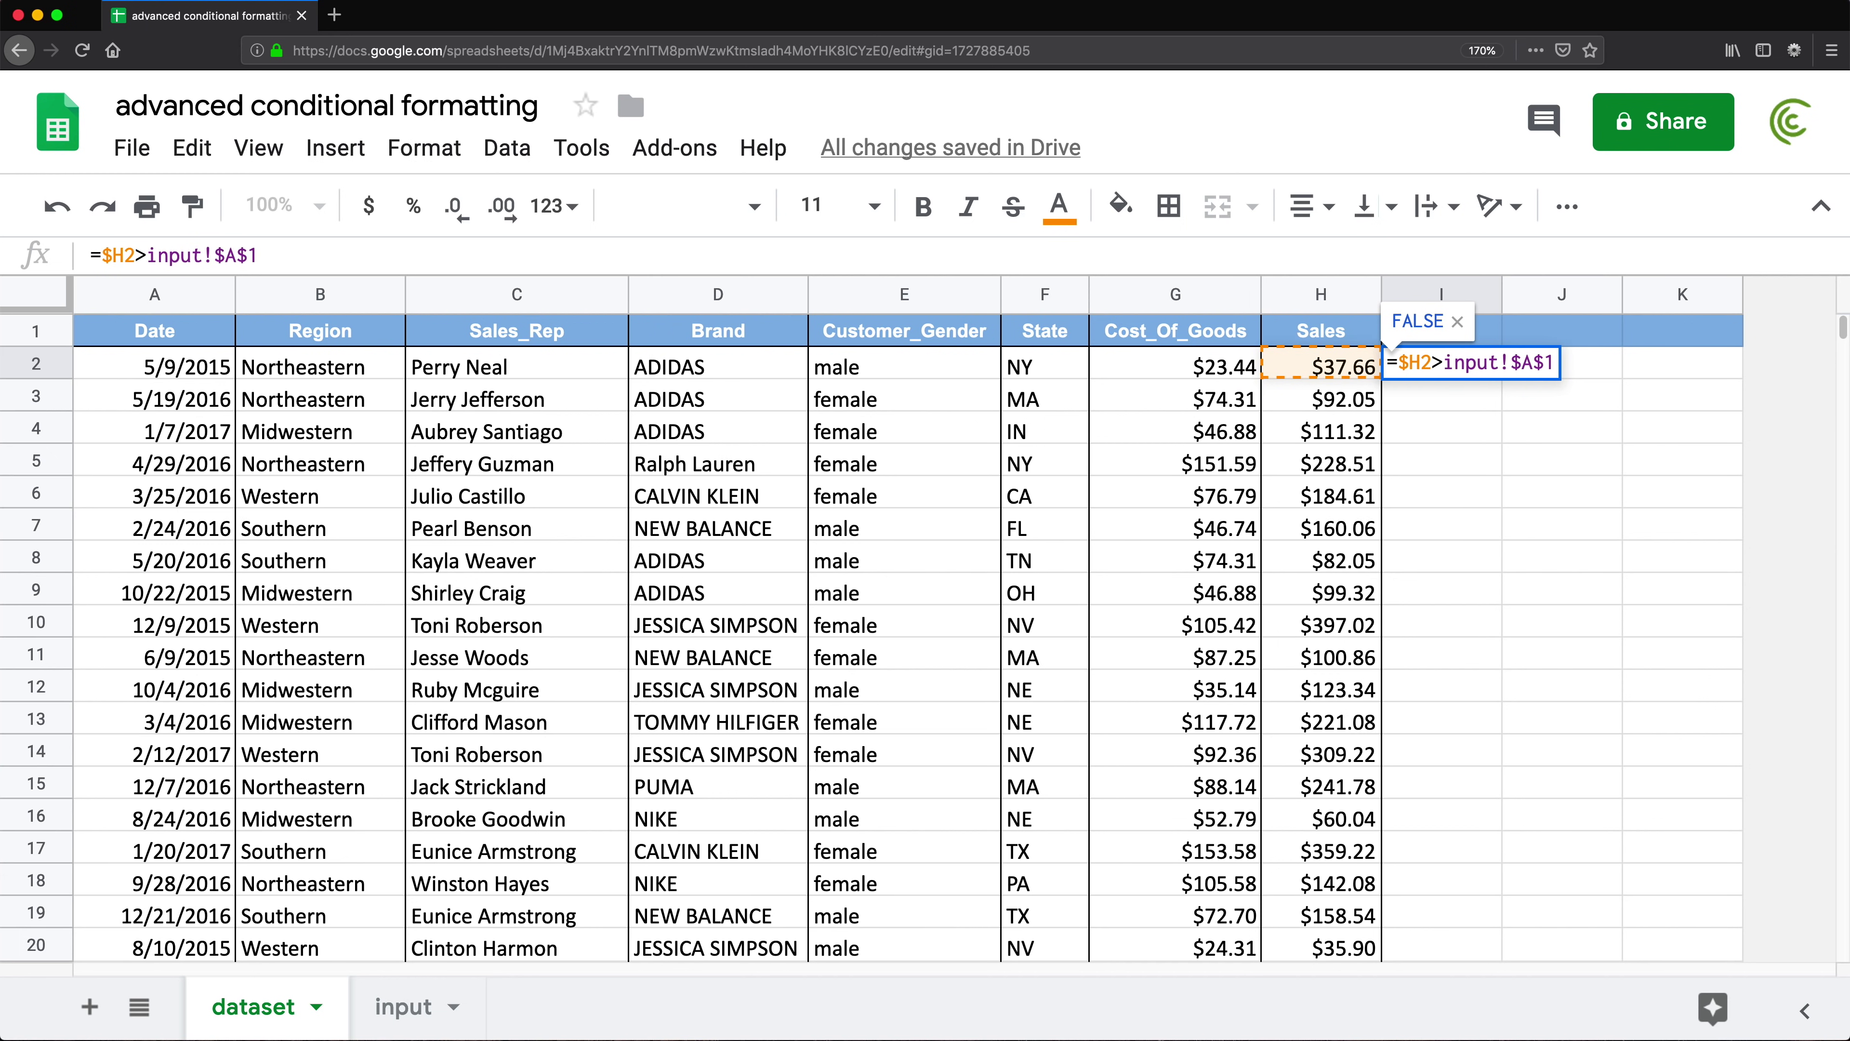
pyautogui.press('Return')
# - Fill the test formula from I2 down to row 18 and across to column K
pyautogui.click(1432, 373)
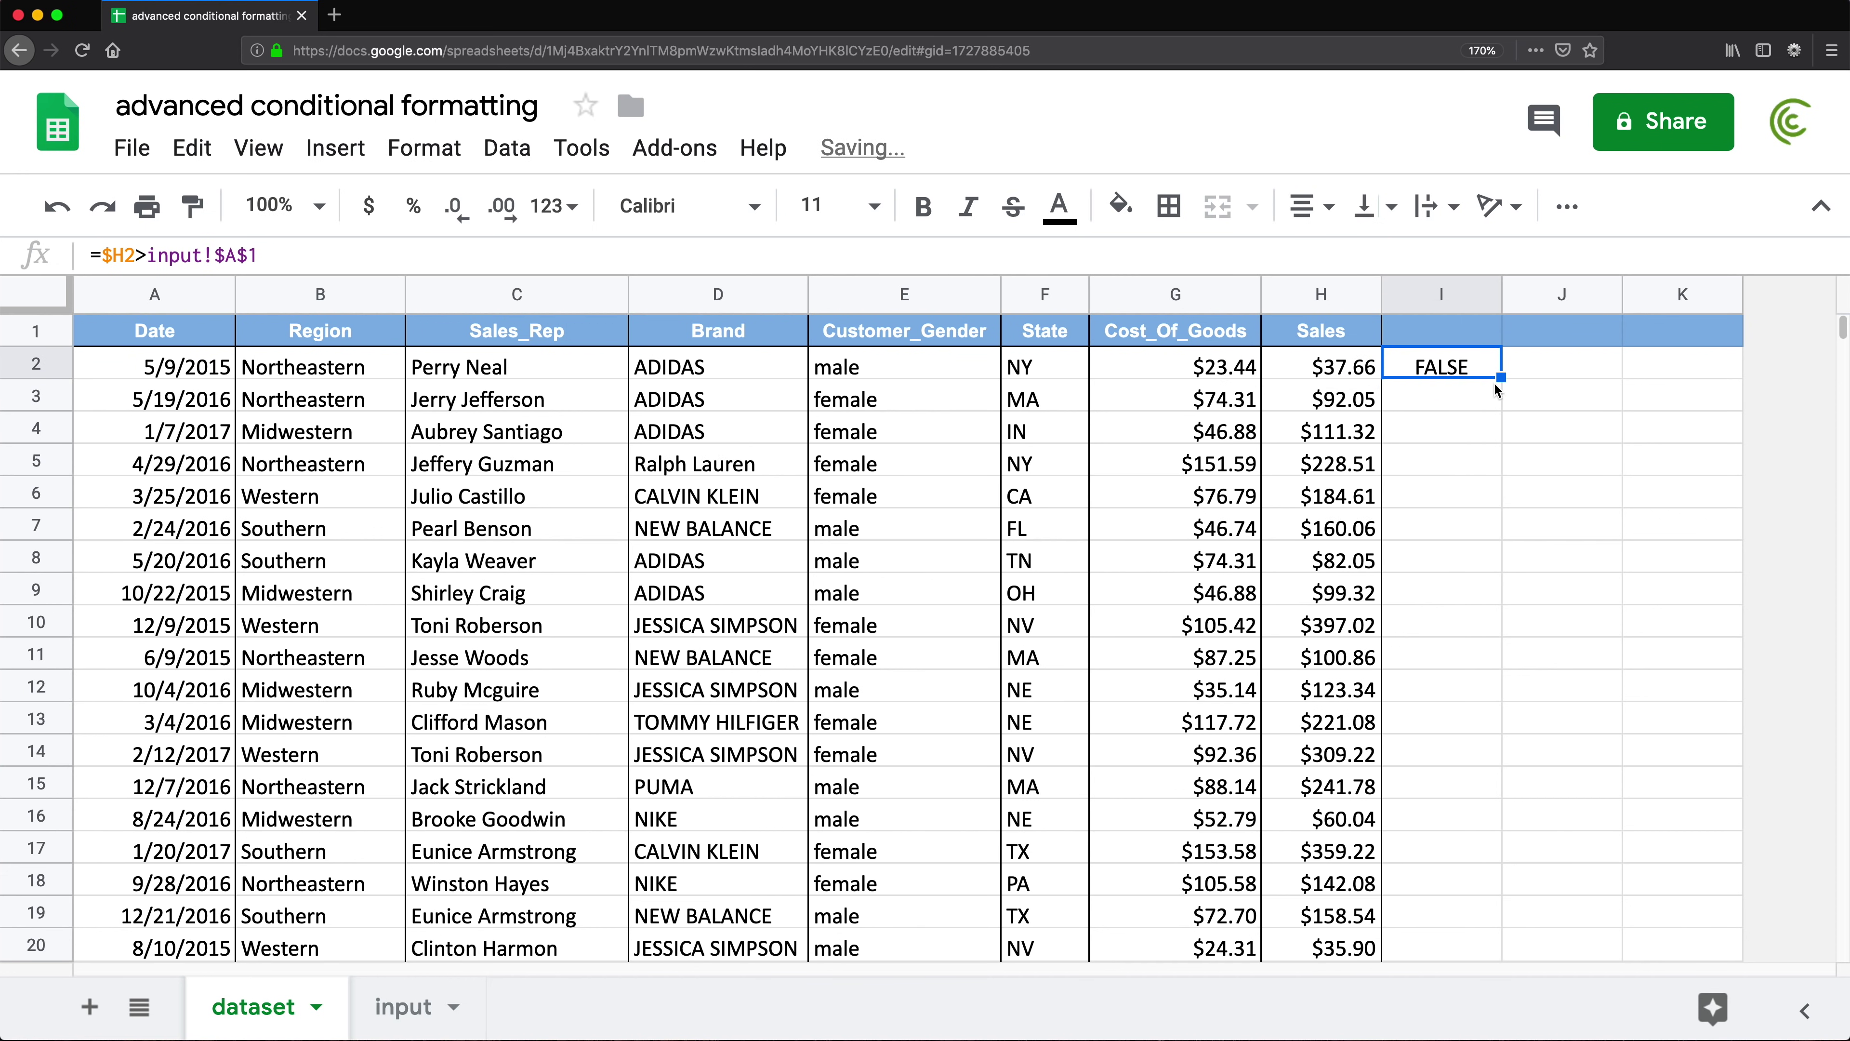
pyautogui.moveTo(1502, 377); pyautogui.dragTo(1497, 890)
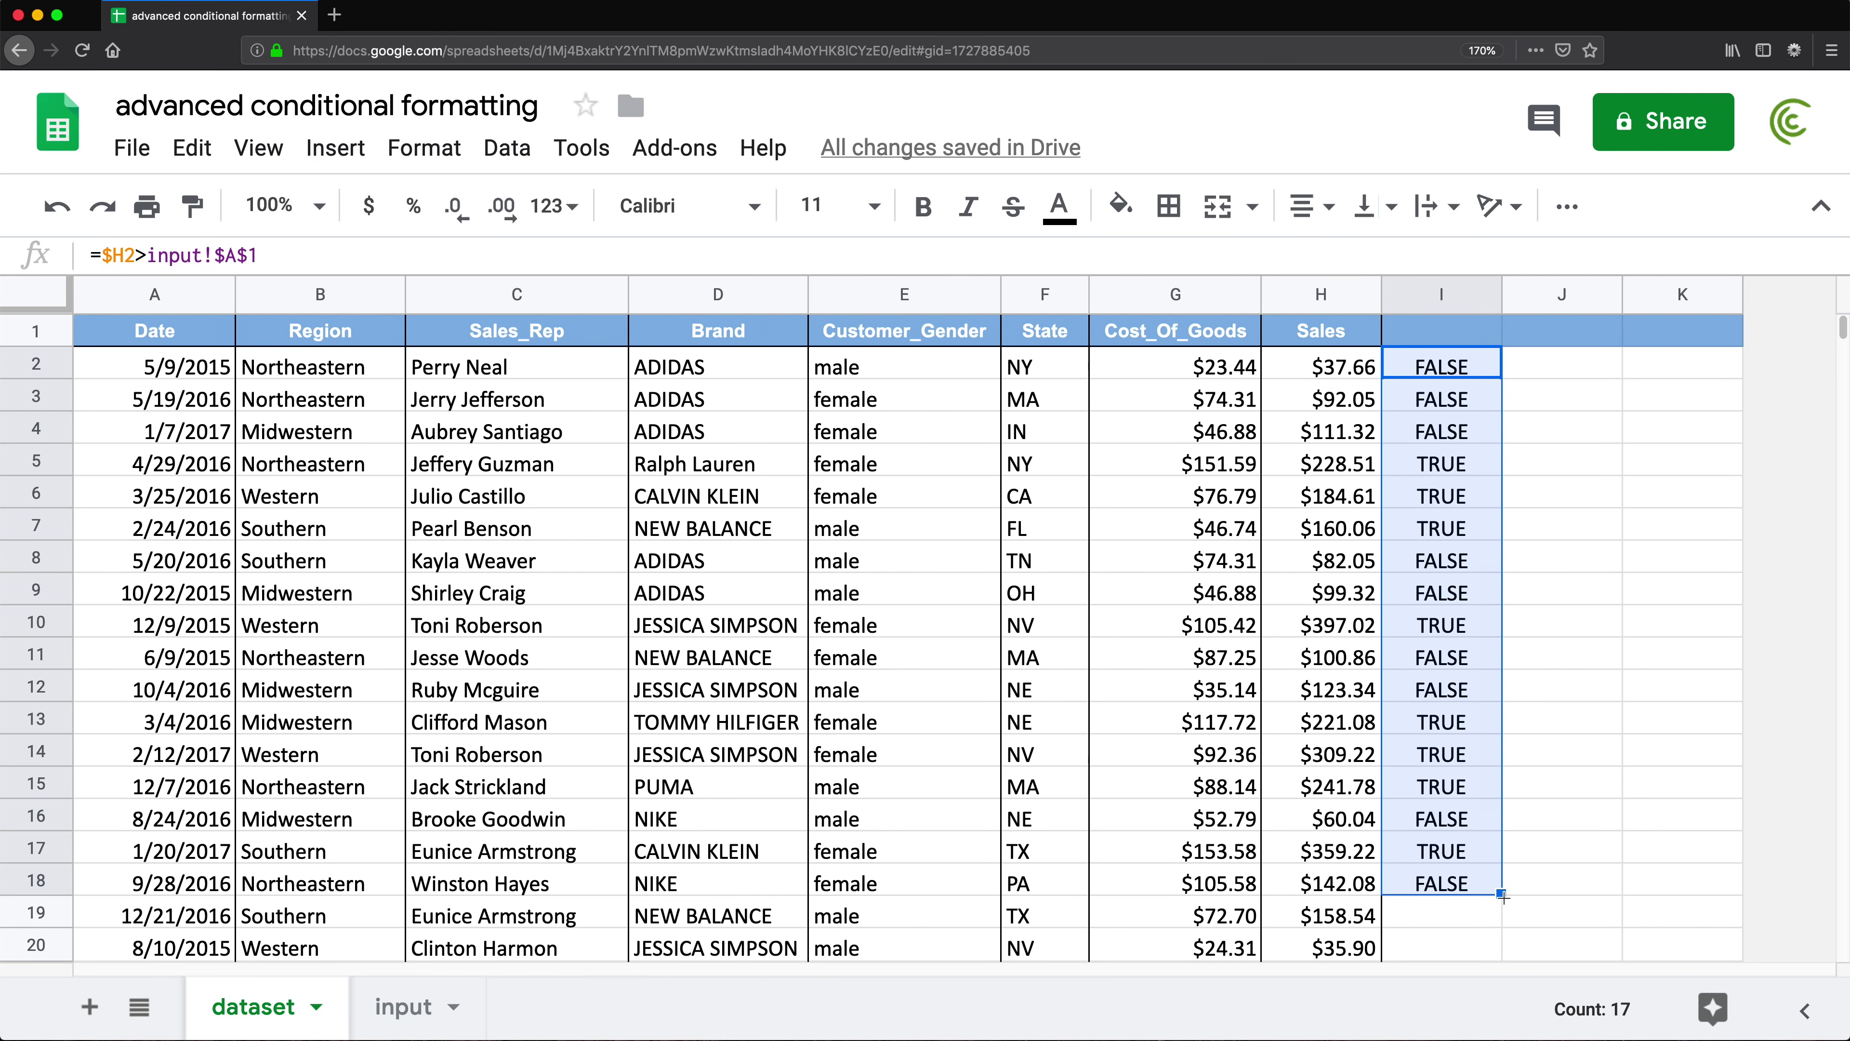
pyautogui.moveTo(1664, 893); pyautogui.dragTo(1675, 895)
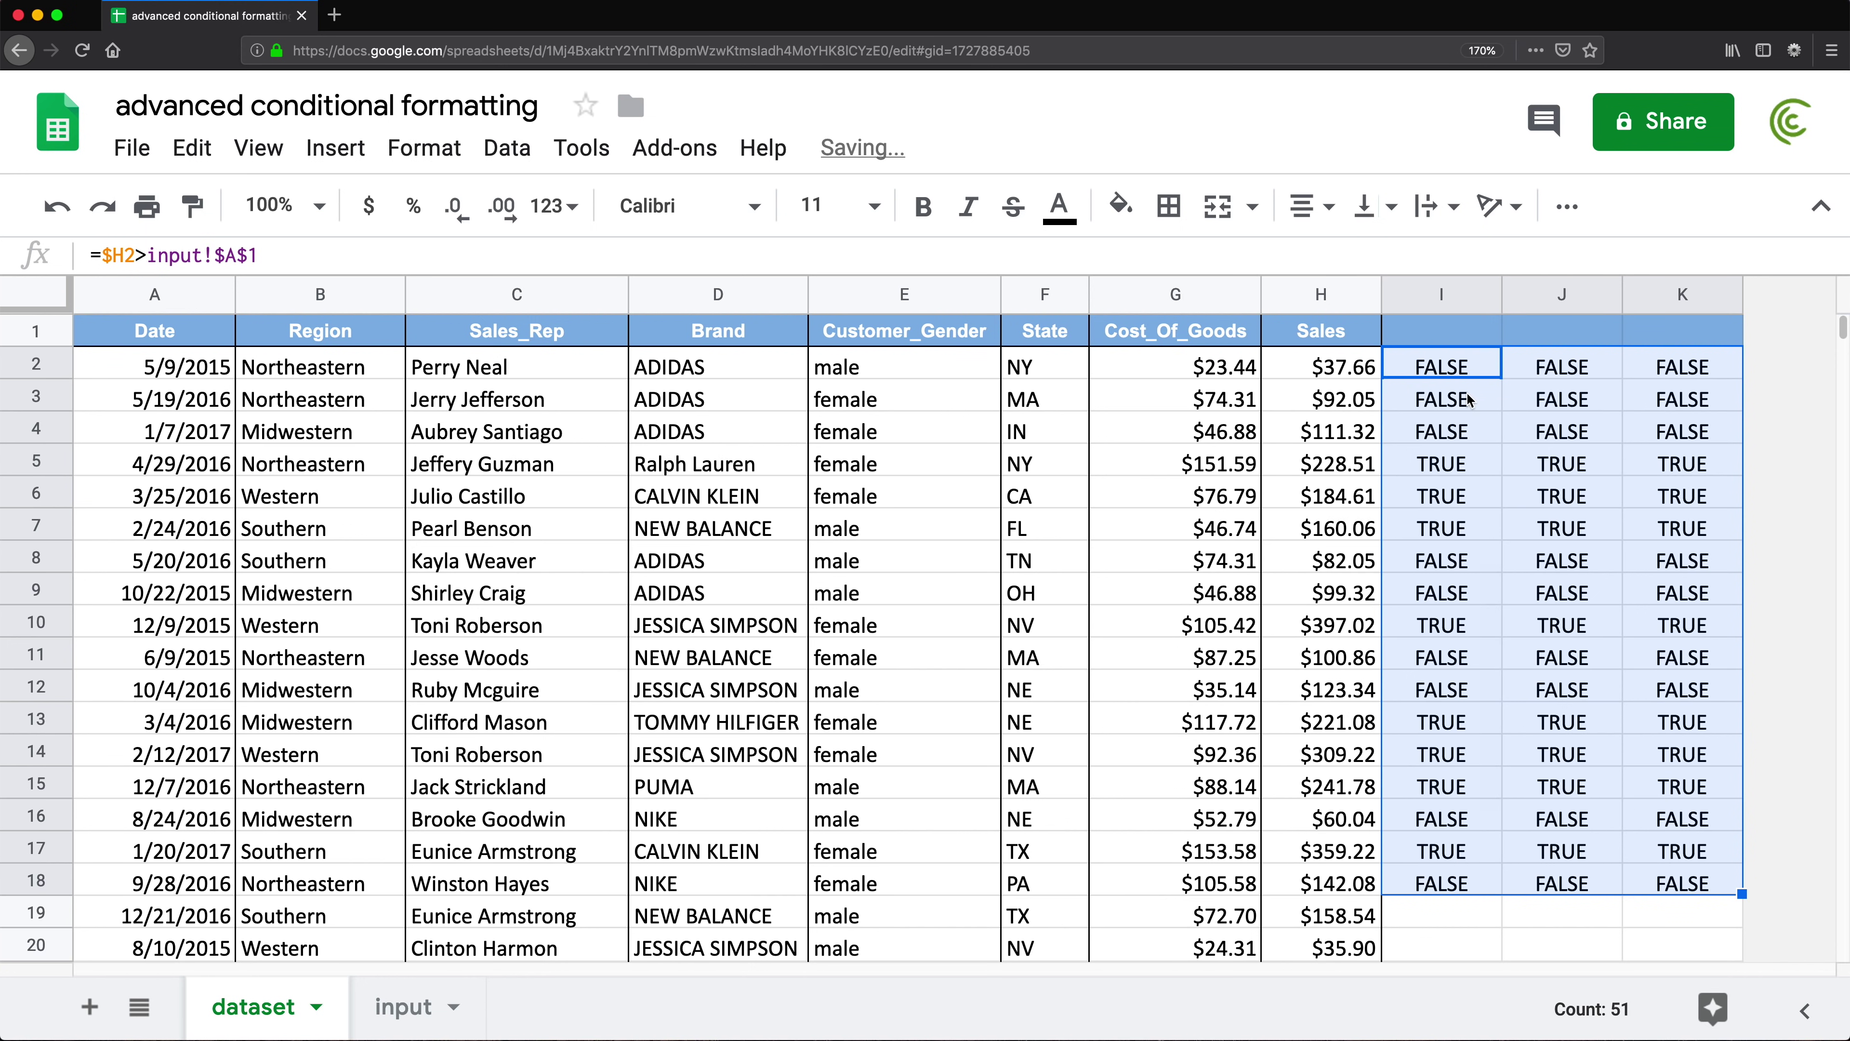
pyautogui.moveTo(1450, 473); pyautogui.dragTo(1444, 532)
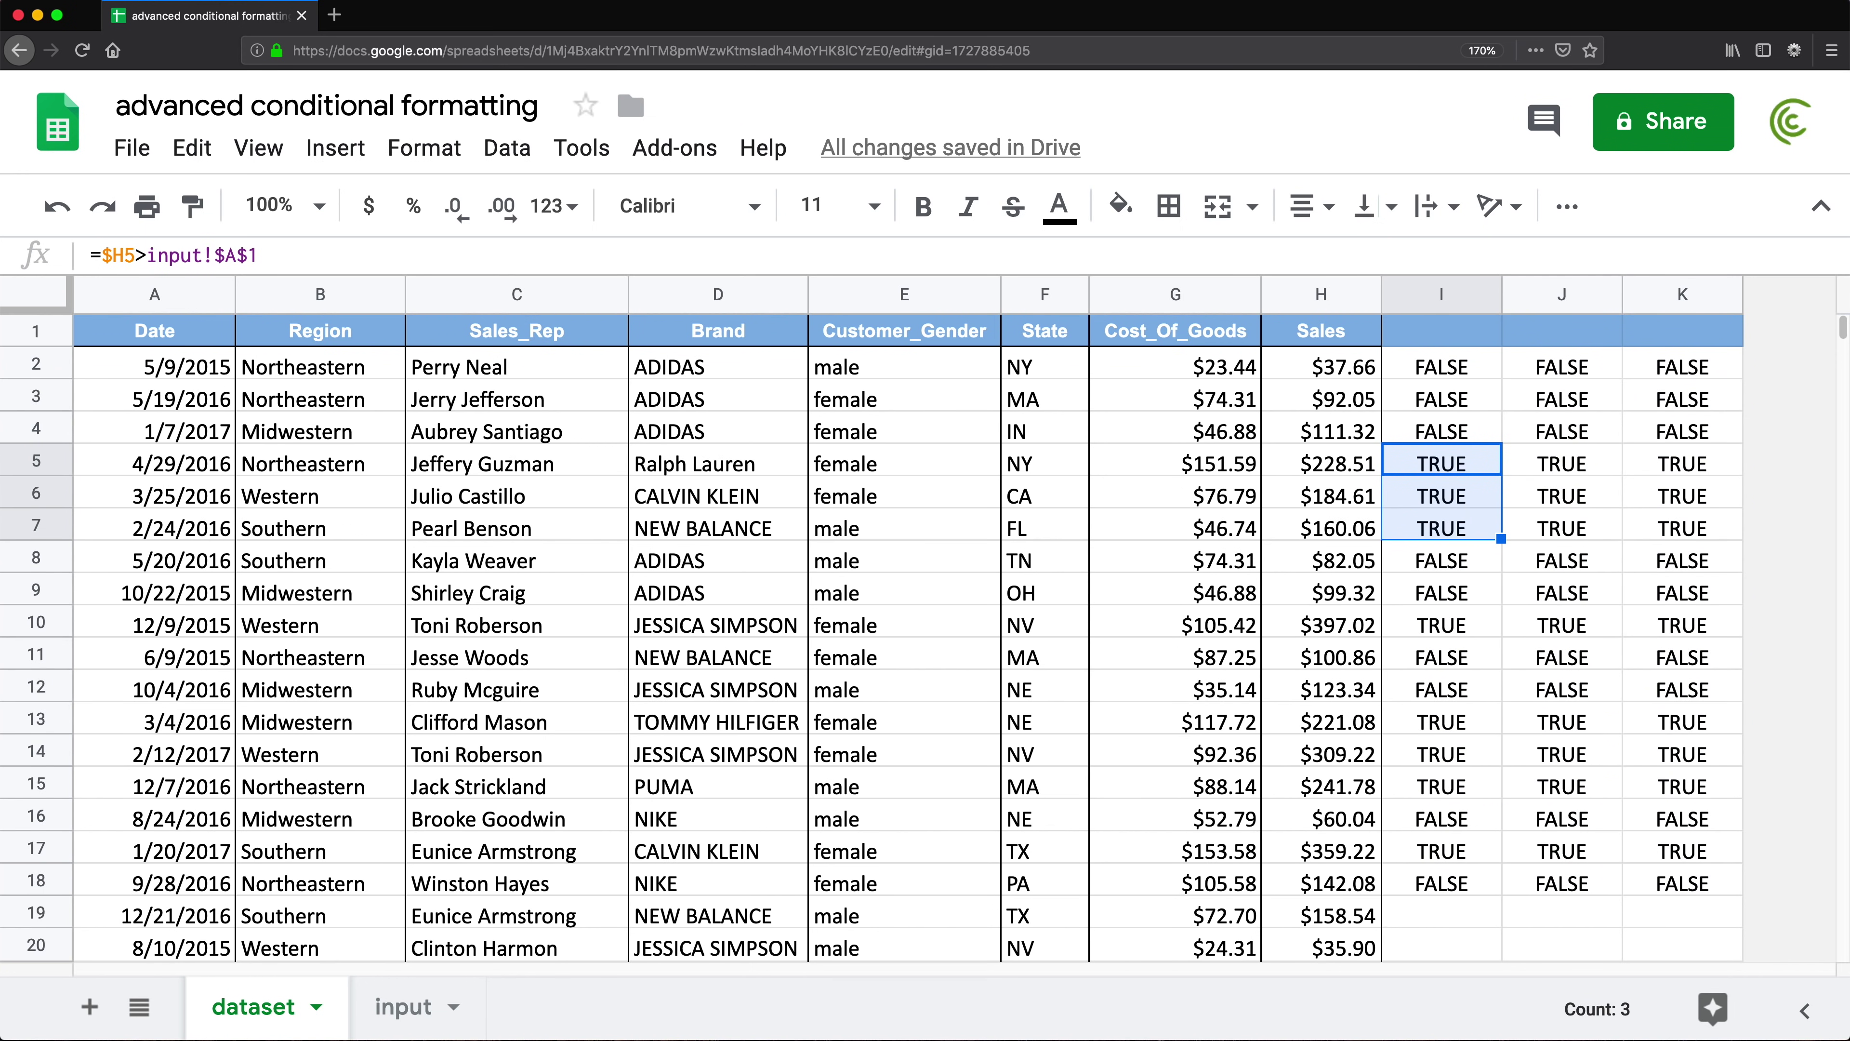
pyautogui.click(373, 1024)
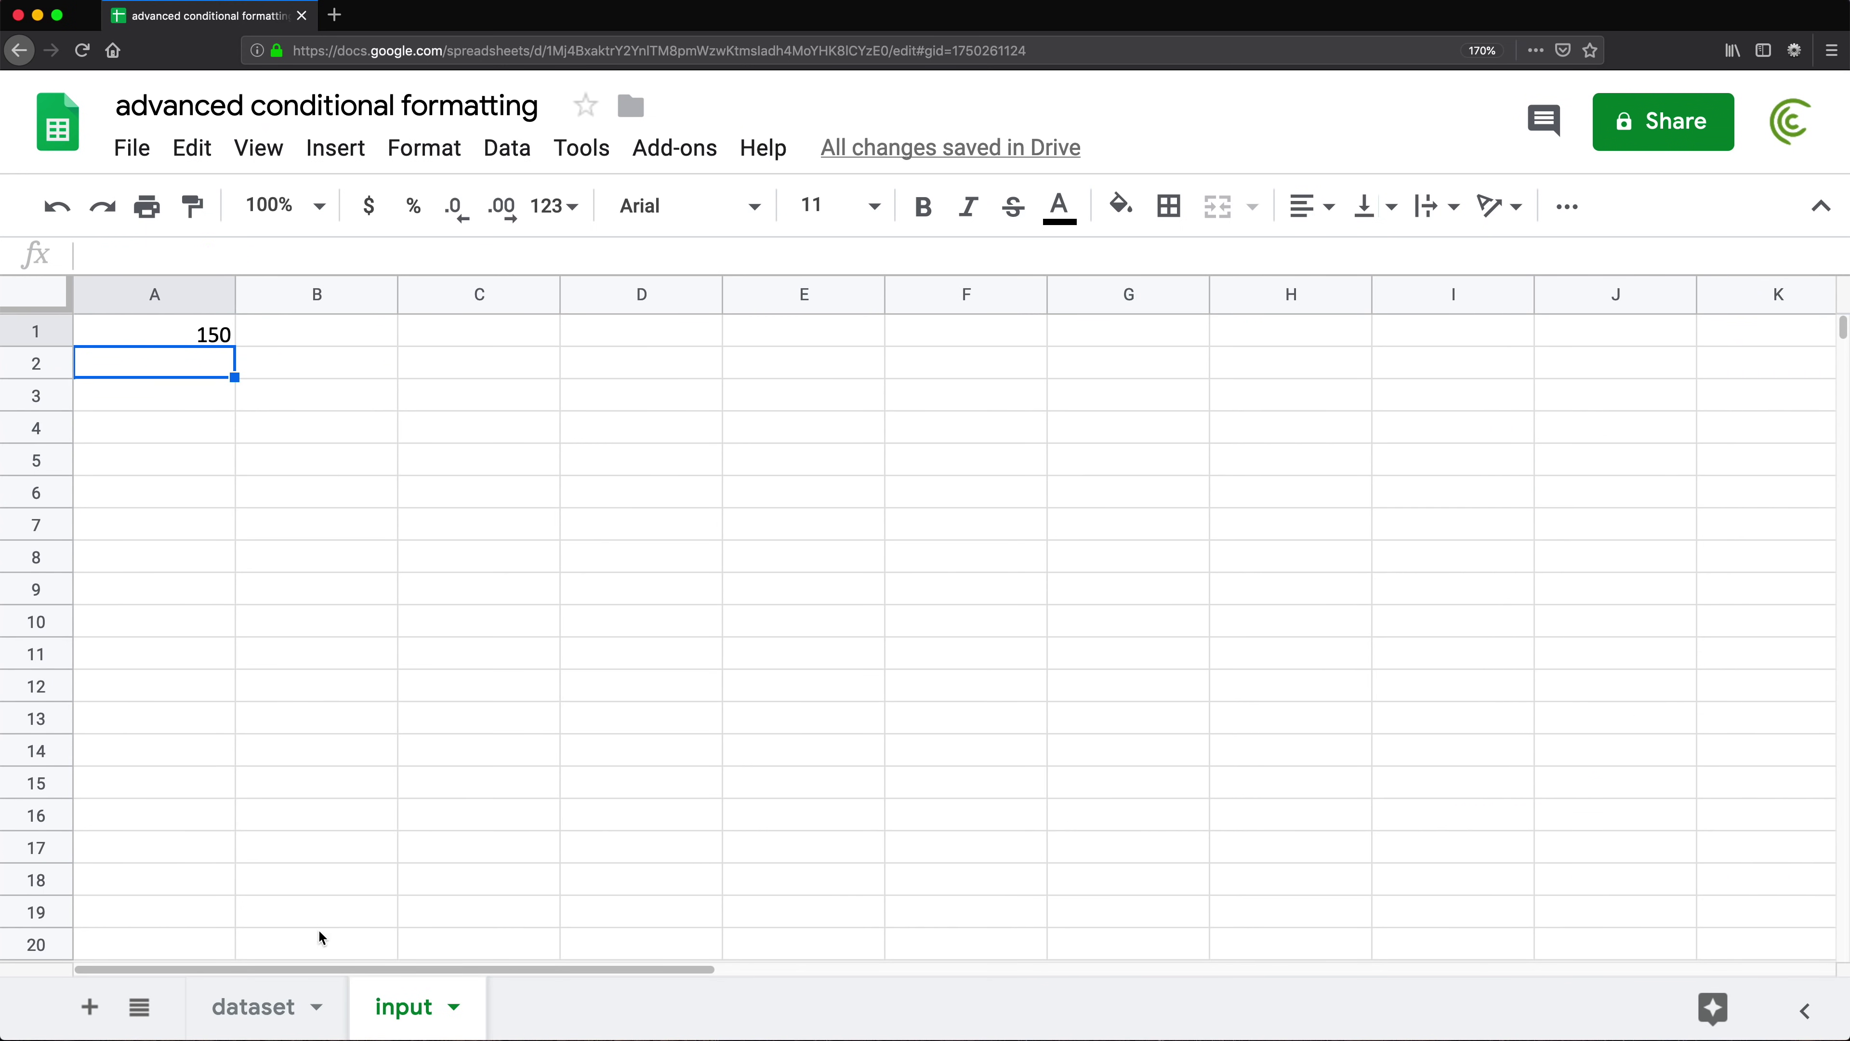
pyautogui.click(289, 1020)
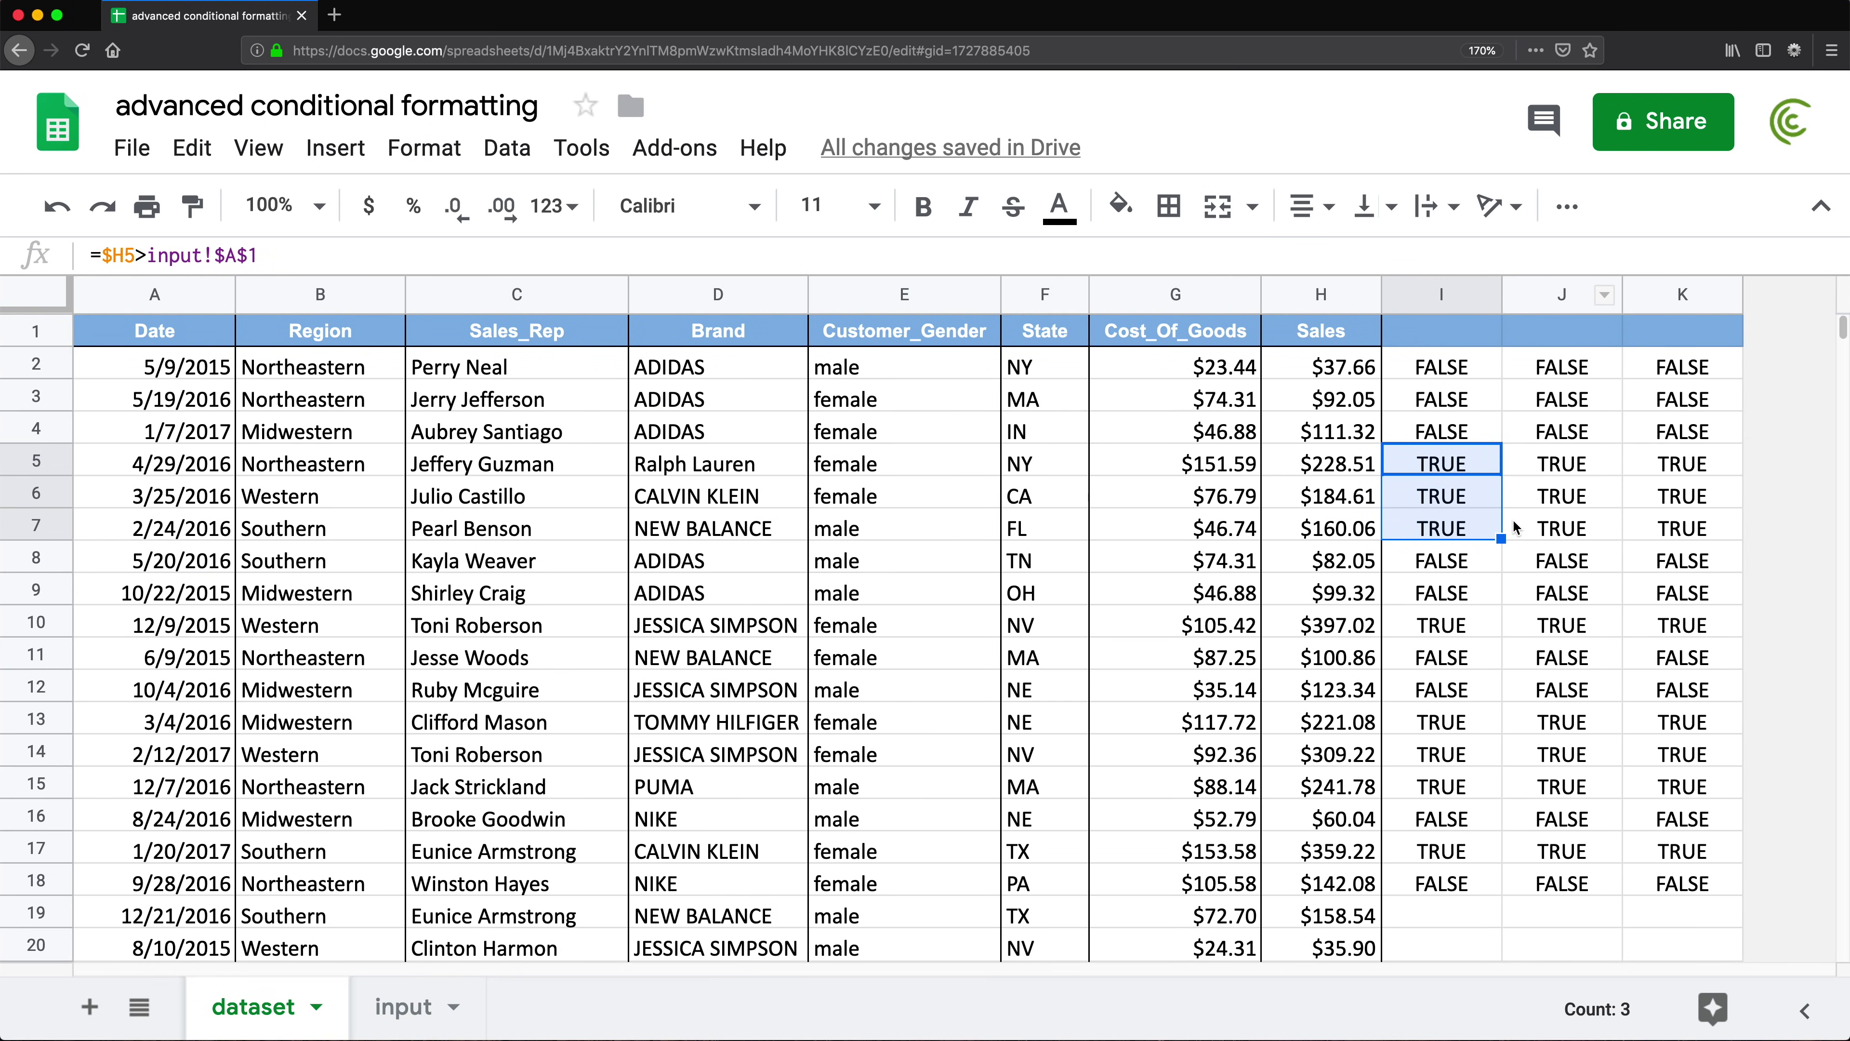
# - Copy the formula text =$H2>input!$A$1 from cell I2, leaving the cell unedited
pyautogui.doubleClick(1459, 373)
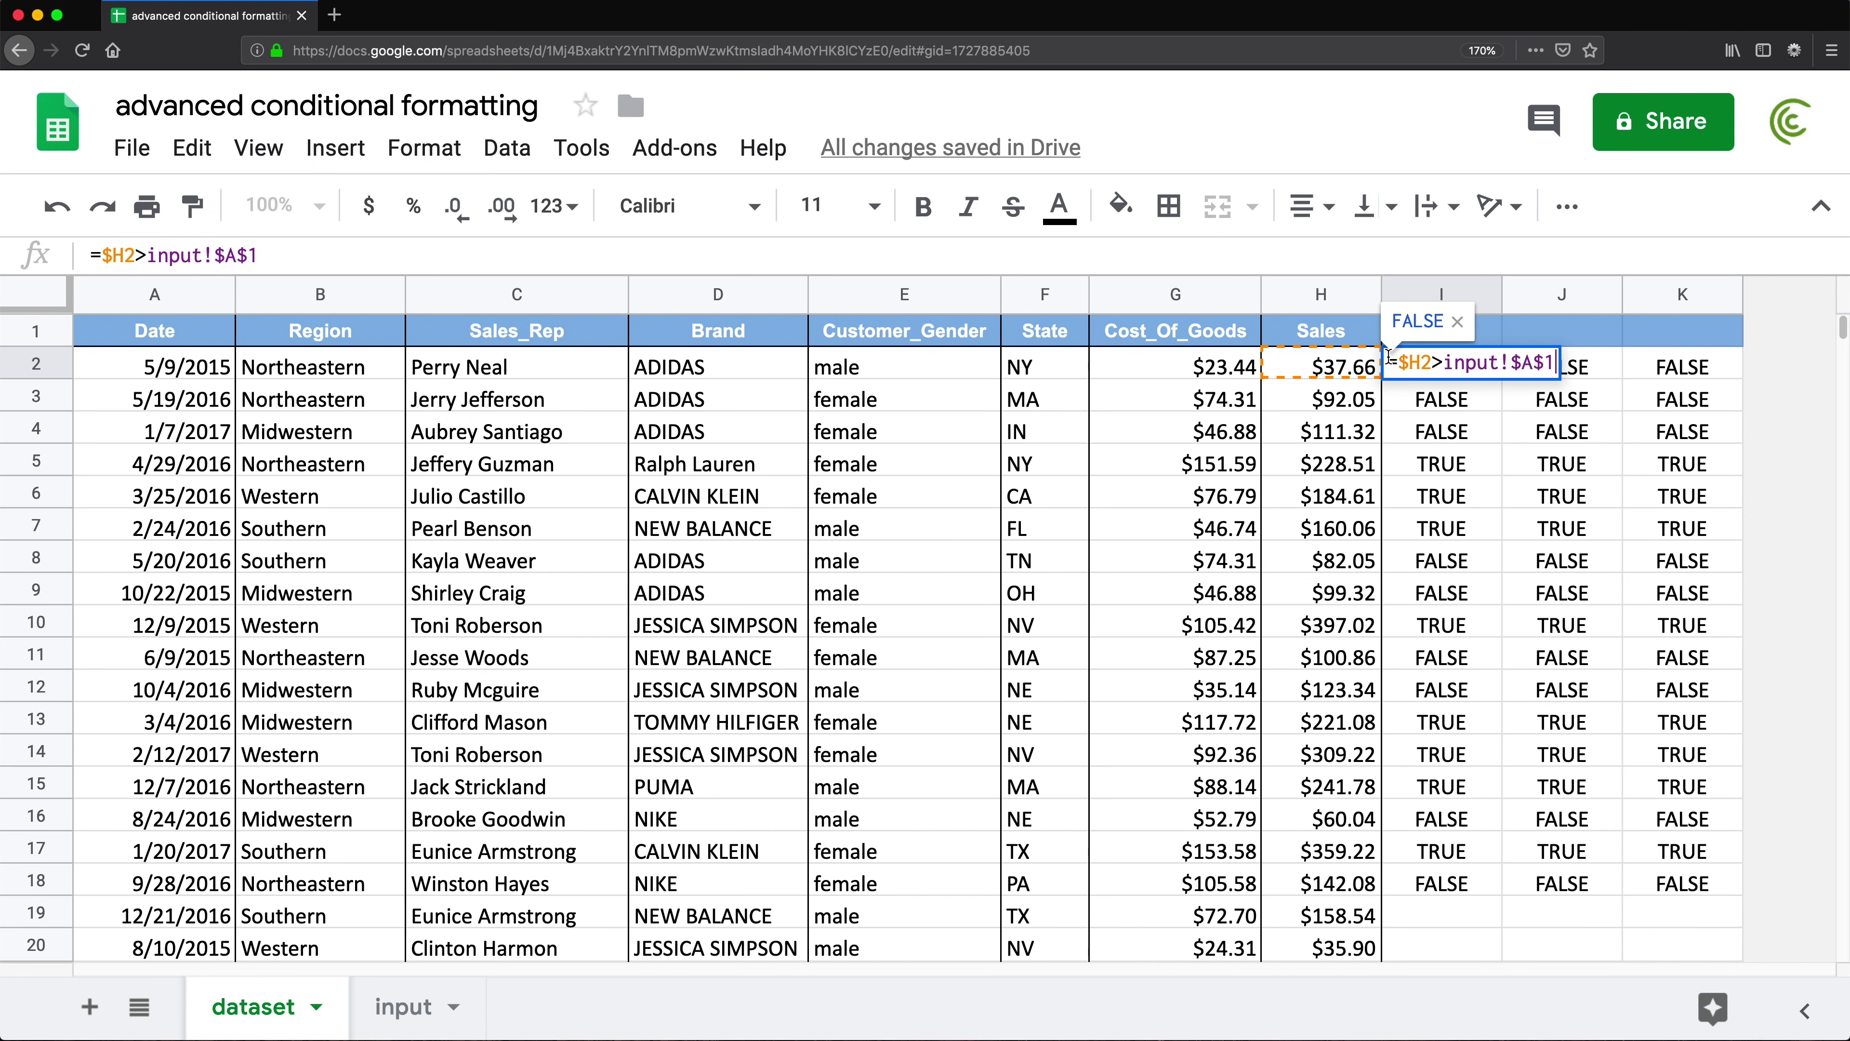
pyautogui.moveTo(1389, 359); pyautogui.dragTo(1783, 392)
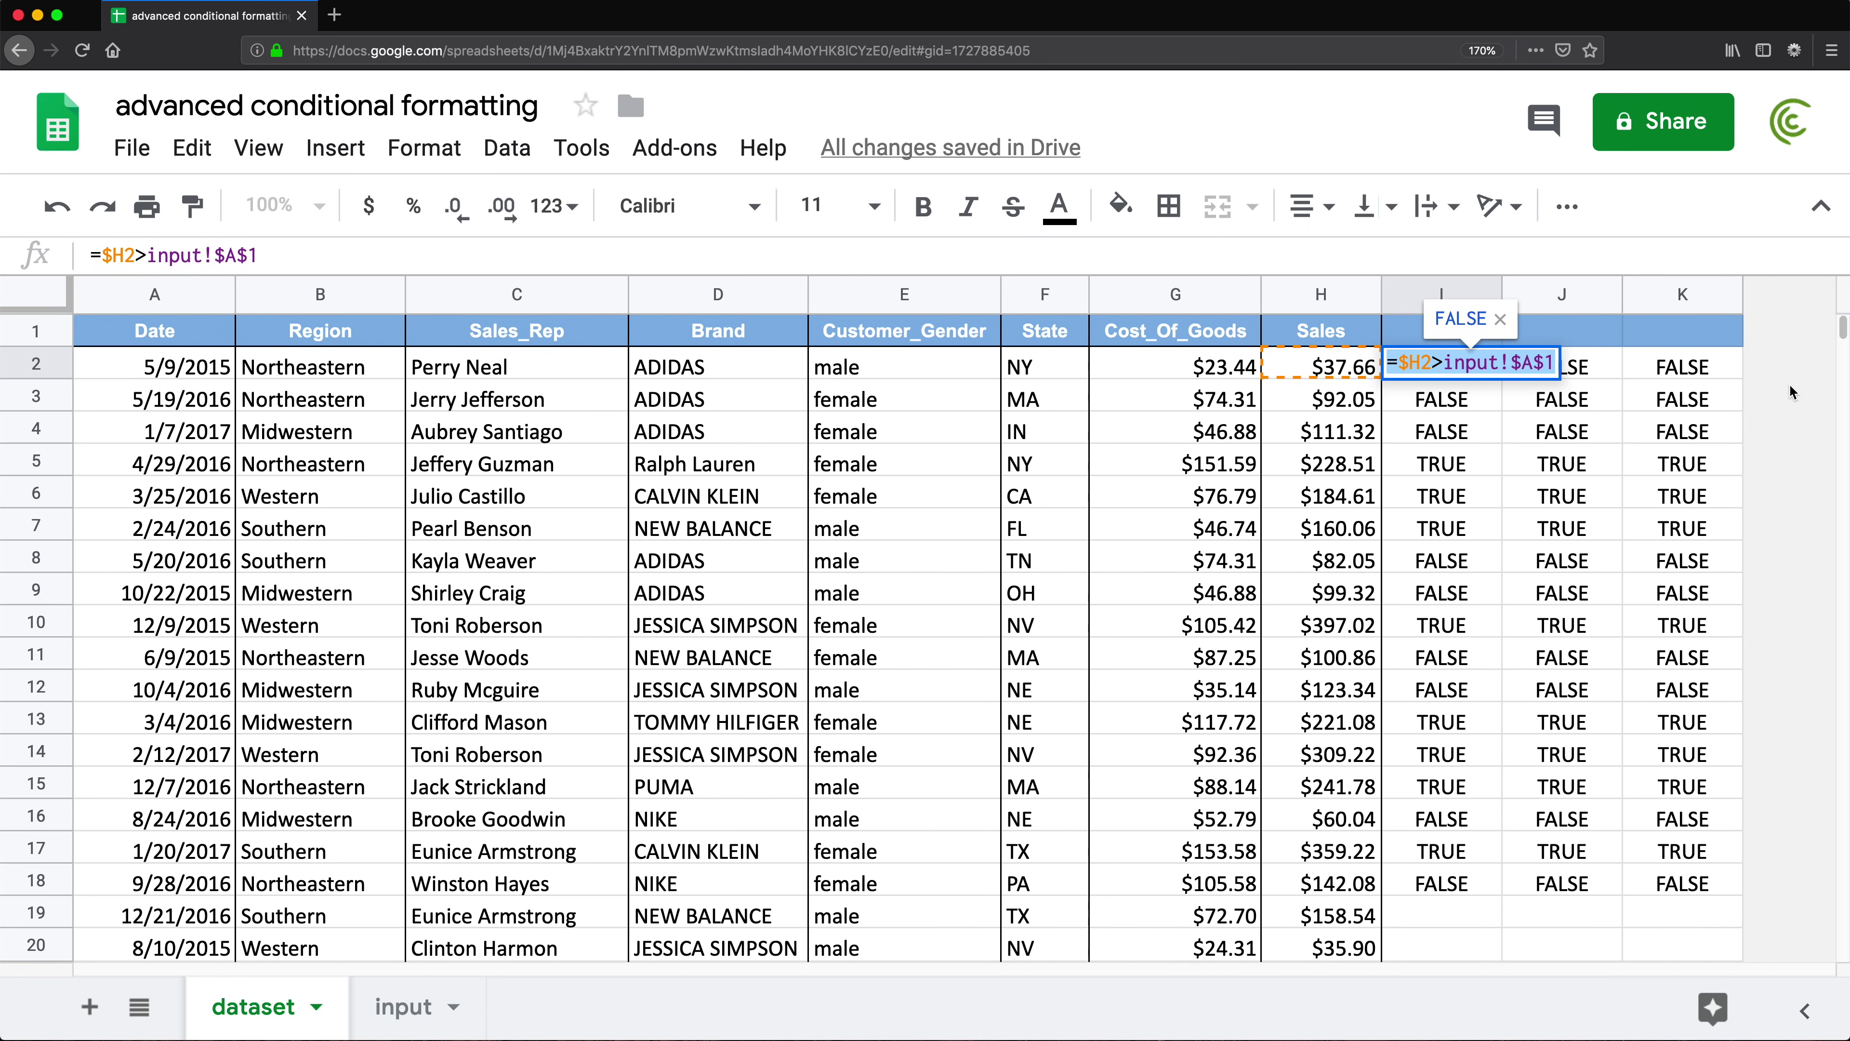
pyautogui.press('Escape')
# - Try to add a conditional format rule for A2:H20 with the custom formula =$H2>input!$A$1, then discard it
pyautogui.moveTo(149, 368); pyautogui.dragTo(1338, 951)
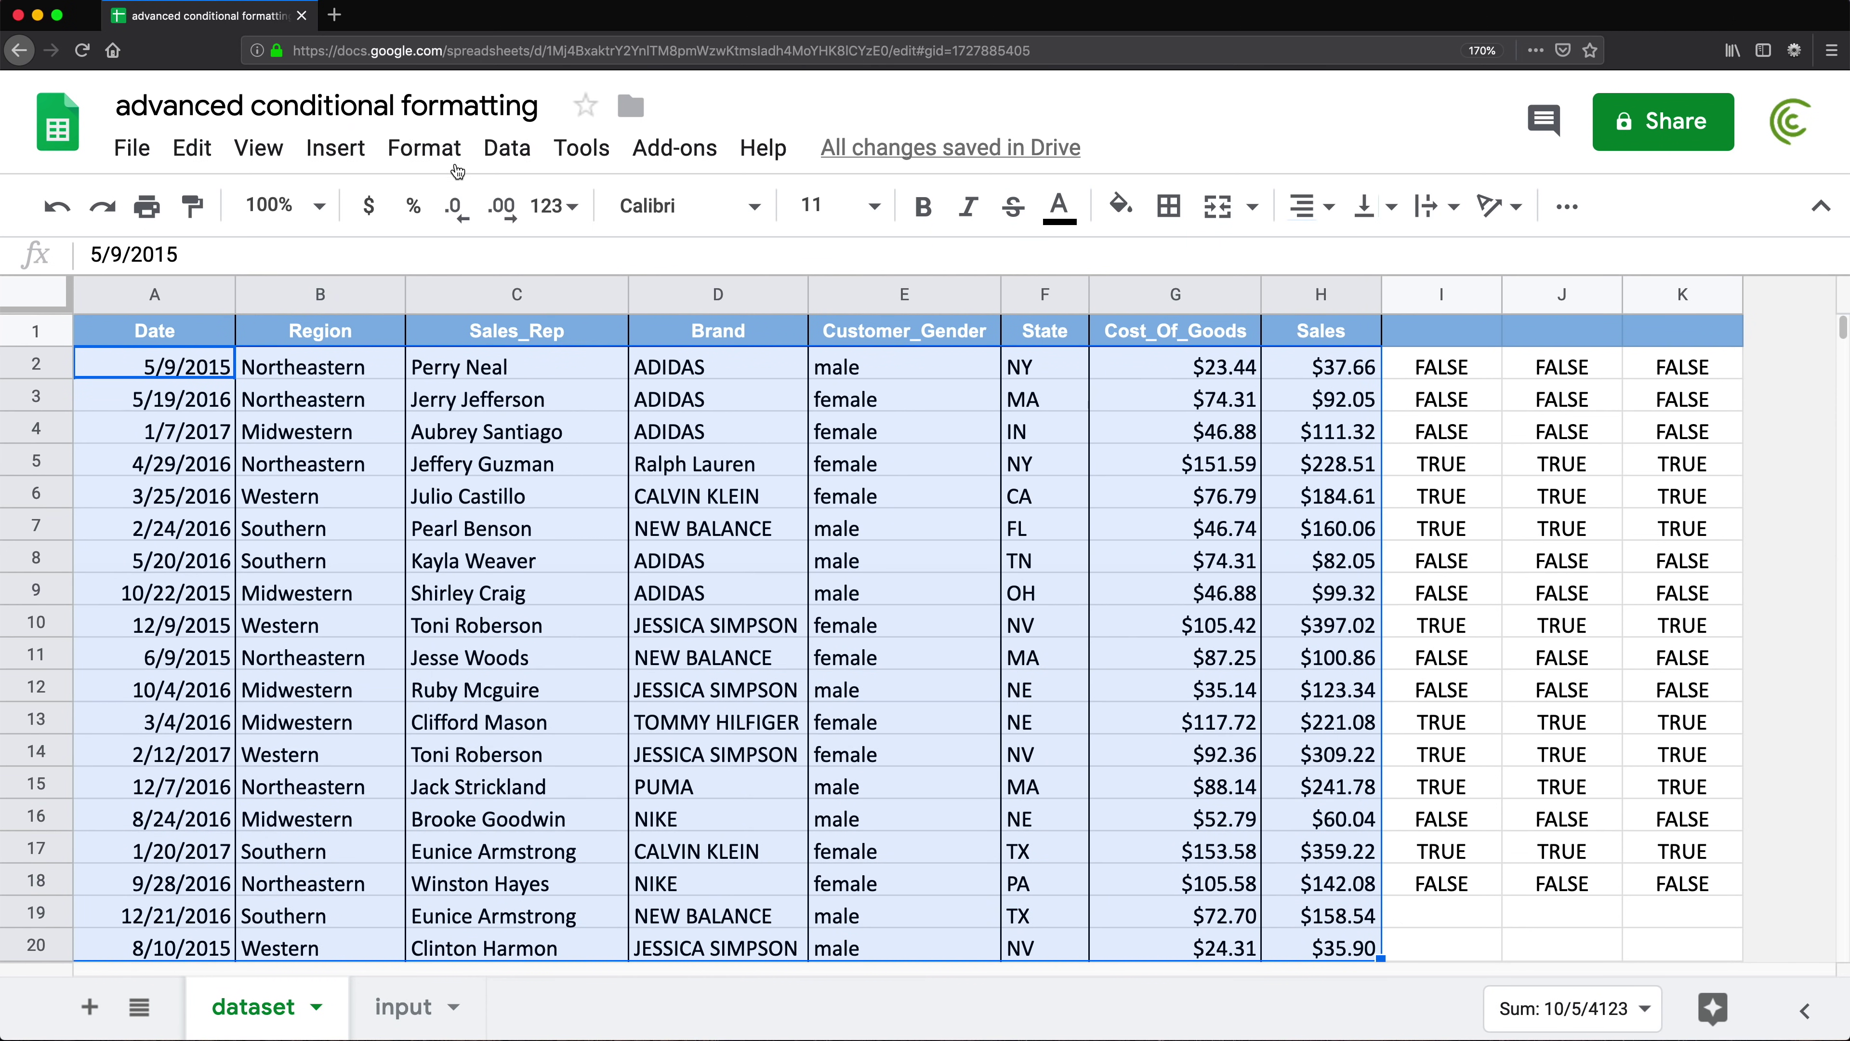
pyautogui.click(426, 149)
pyautogui.click(599, 855)
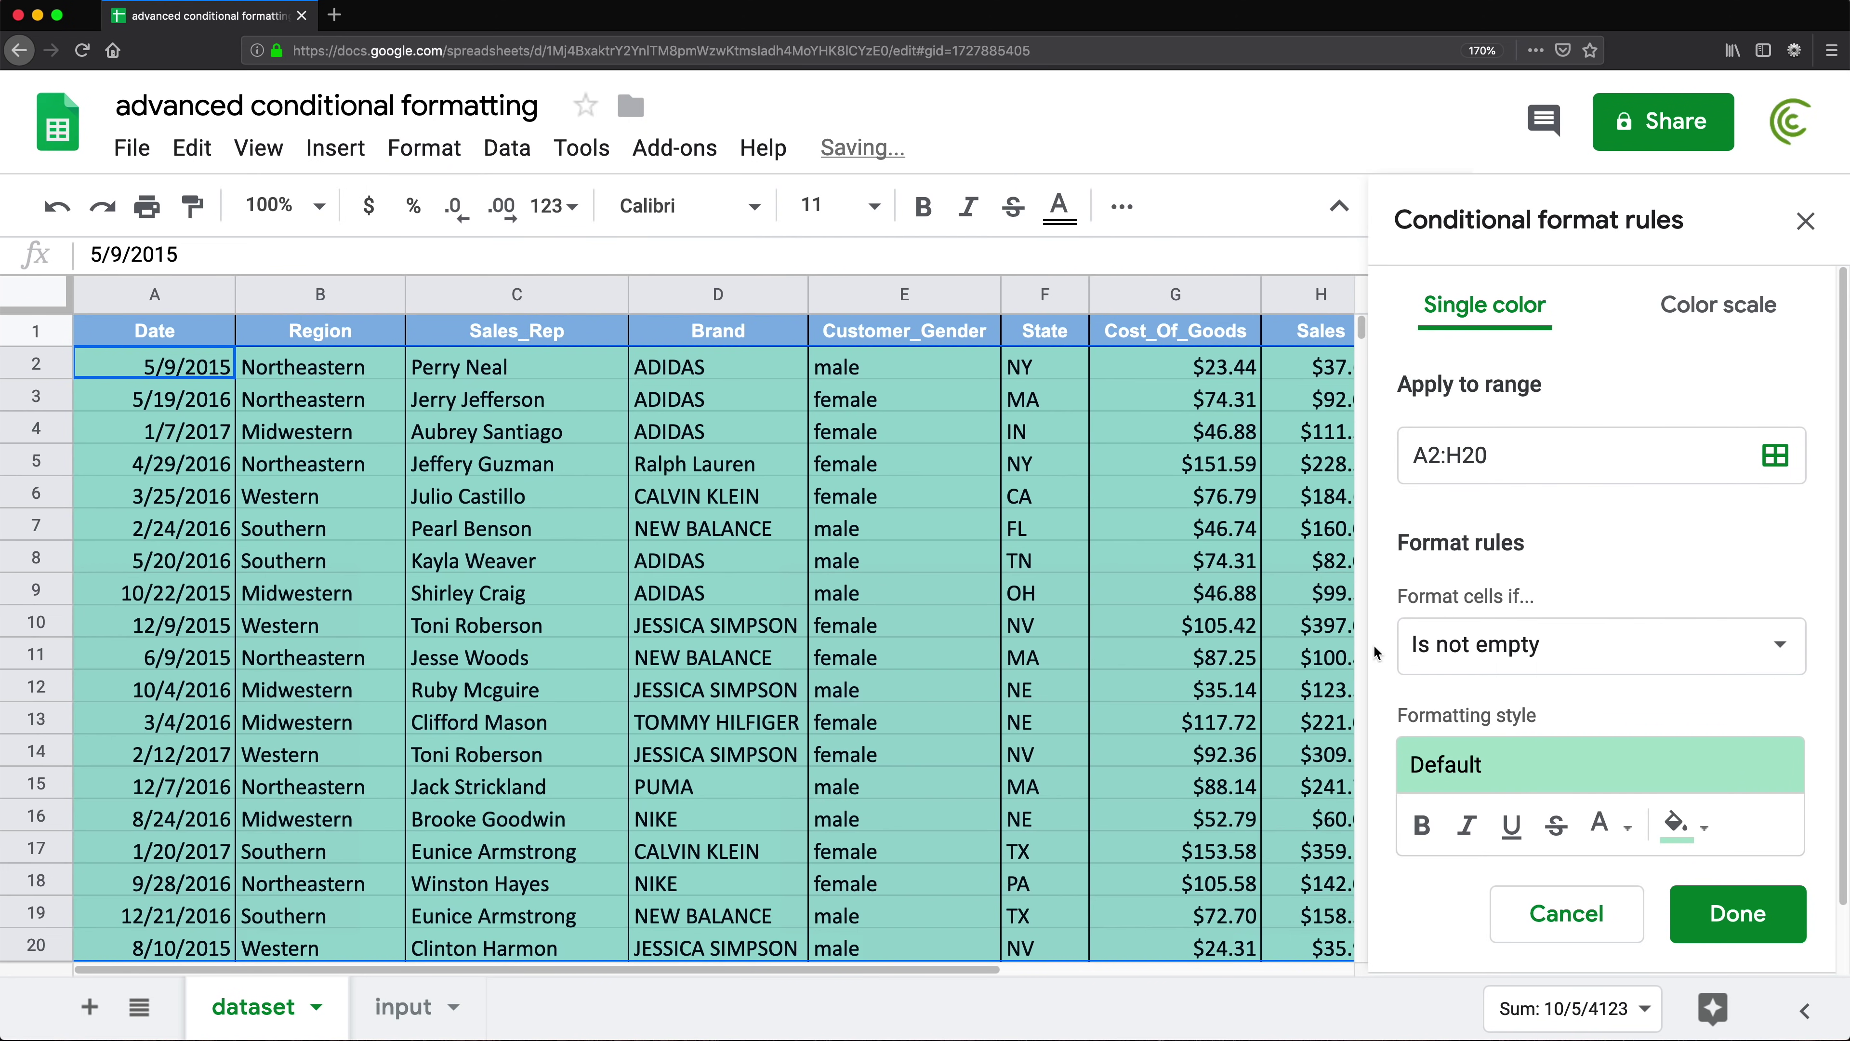
pyautogui.click(1738, 632)
pyautogui.scroll(-5, 1595, 940)
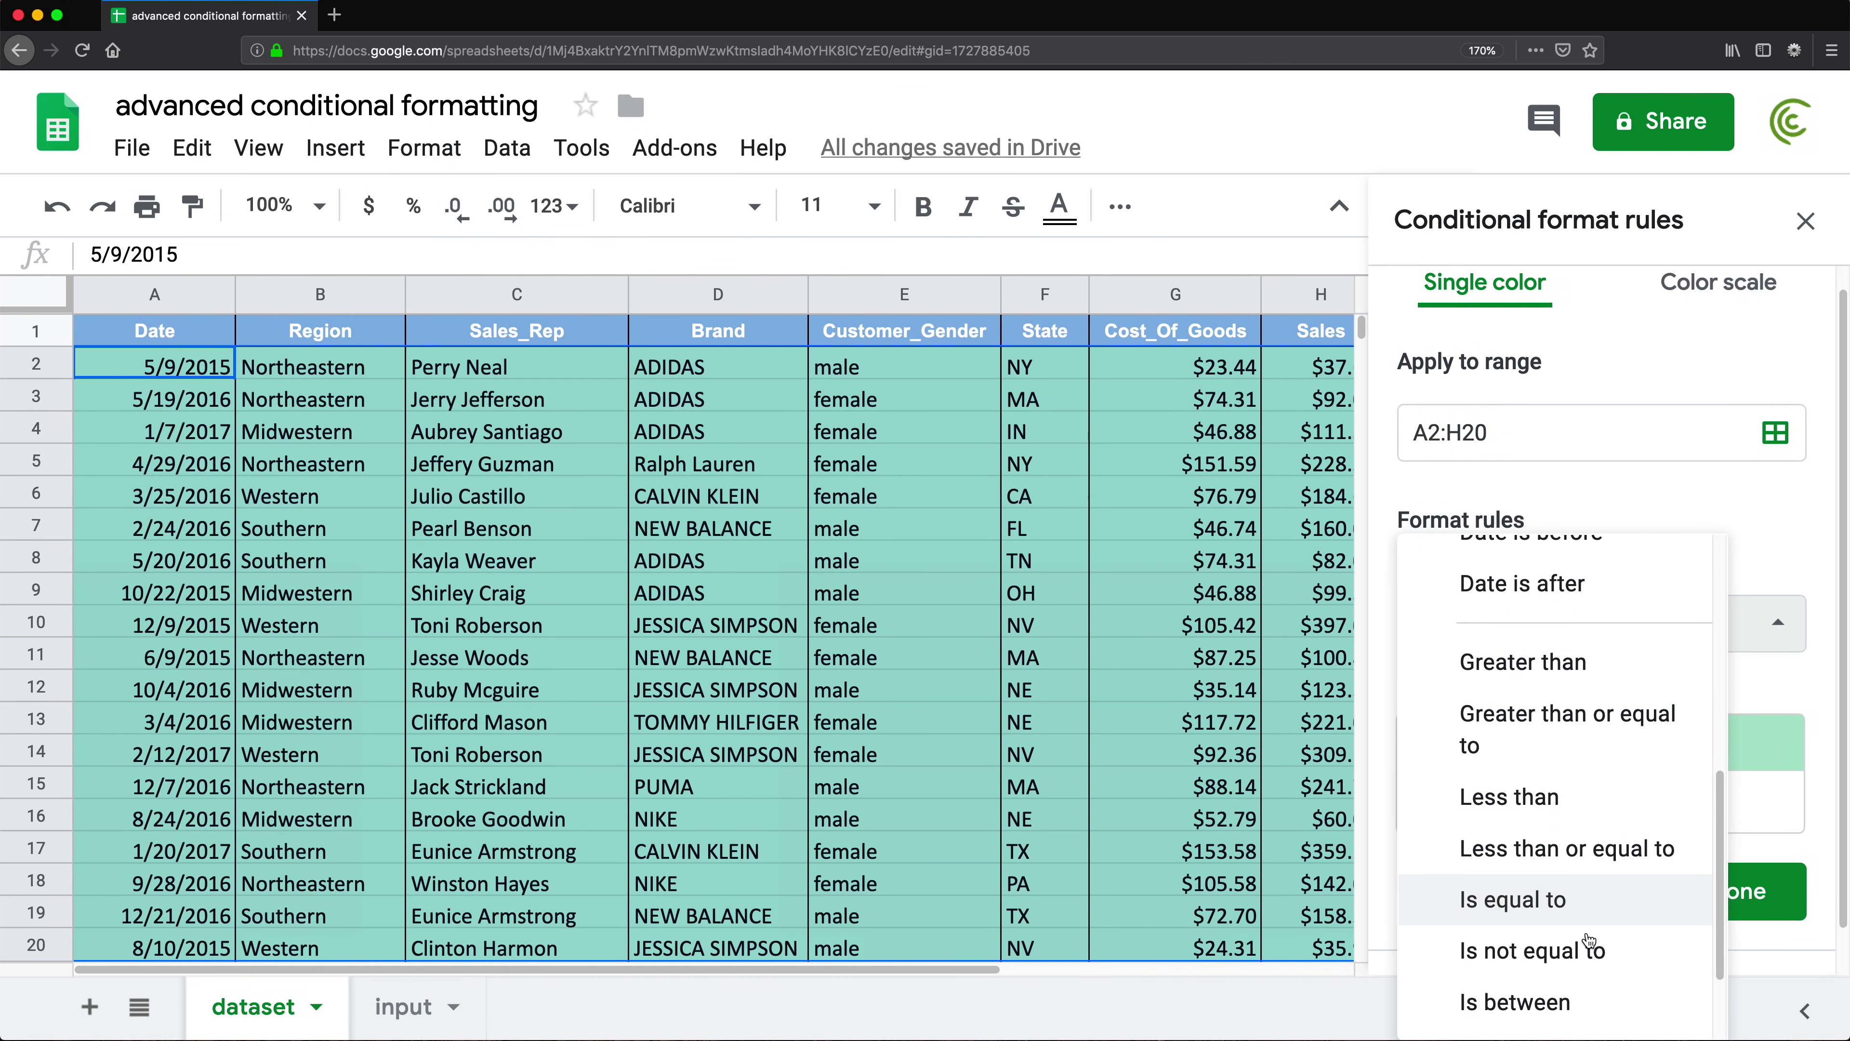
pyautogui.click(1560, 1010)
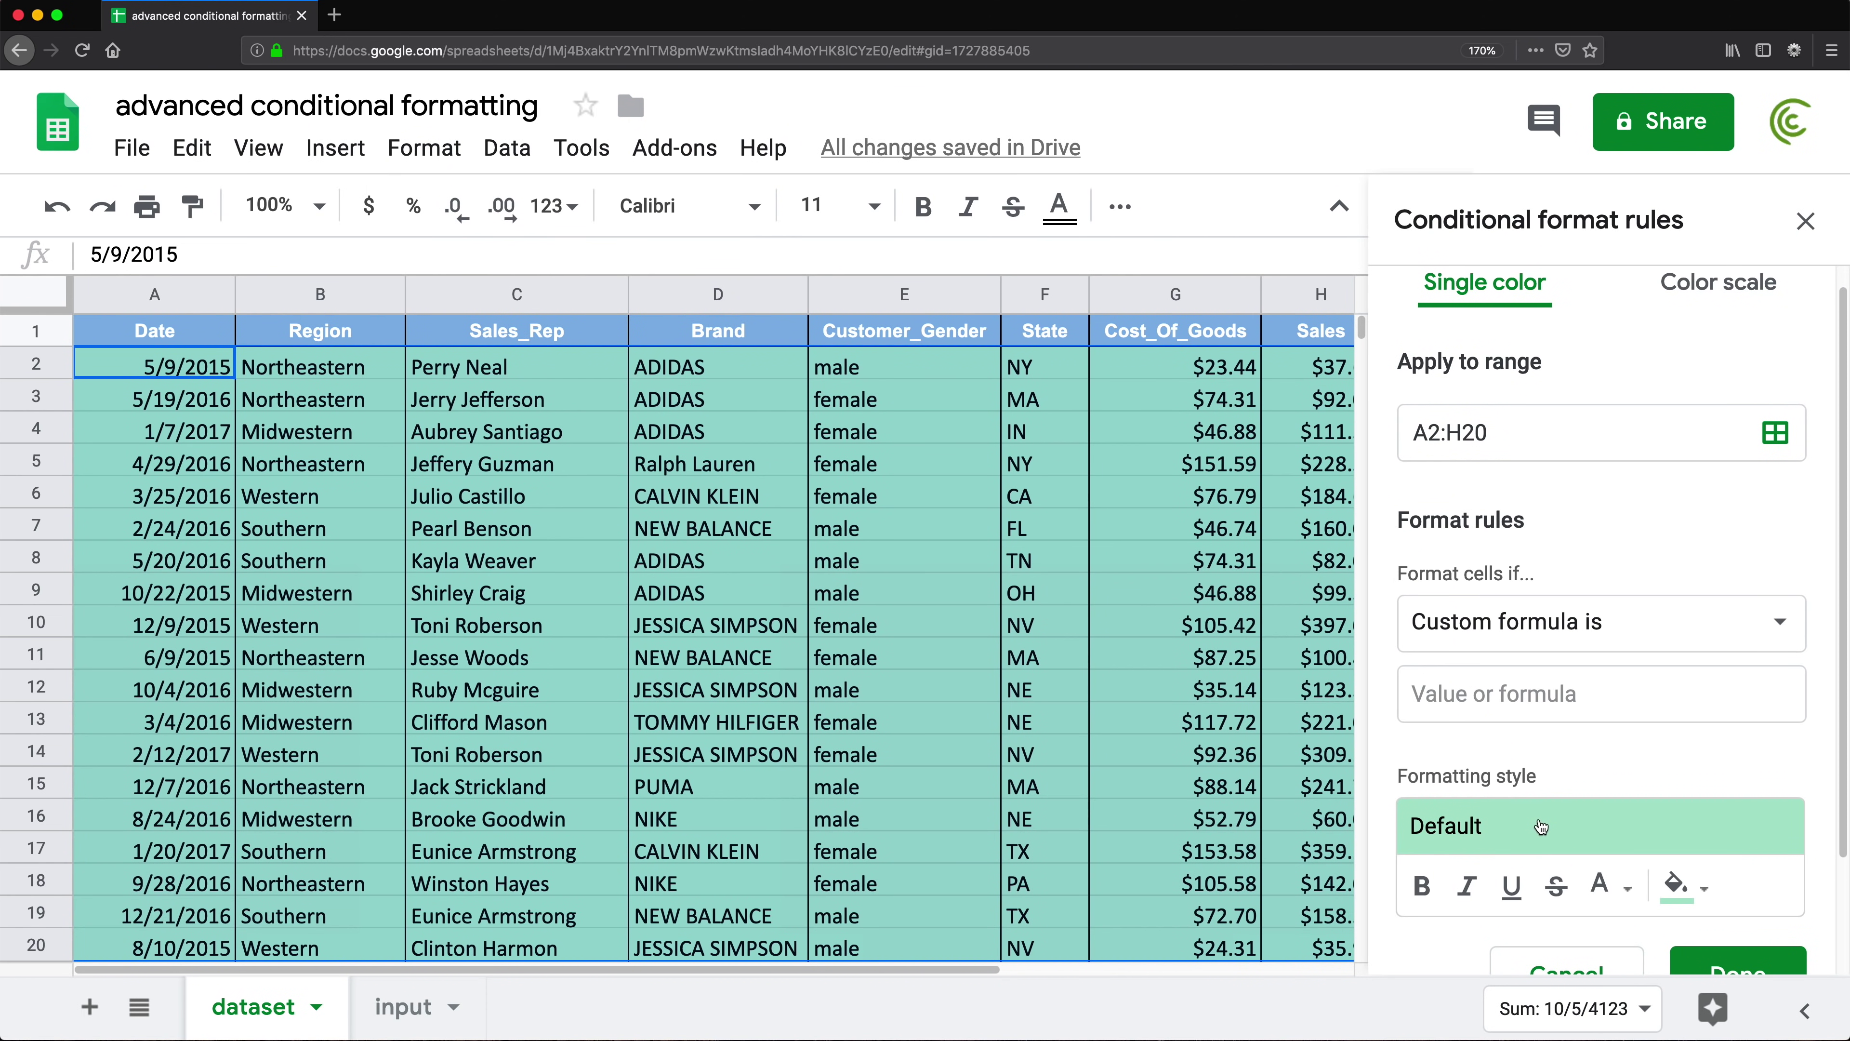
pyautogui.click(1479, 697)
pyautogui.press('super+v')
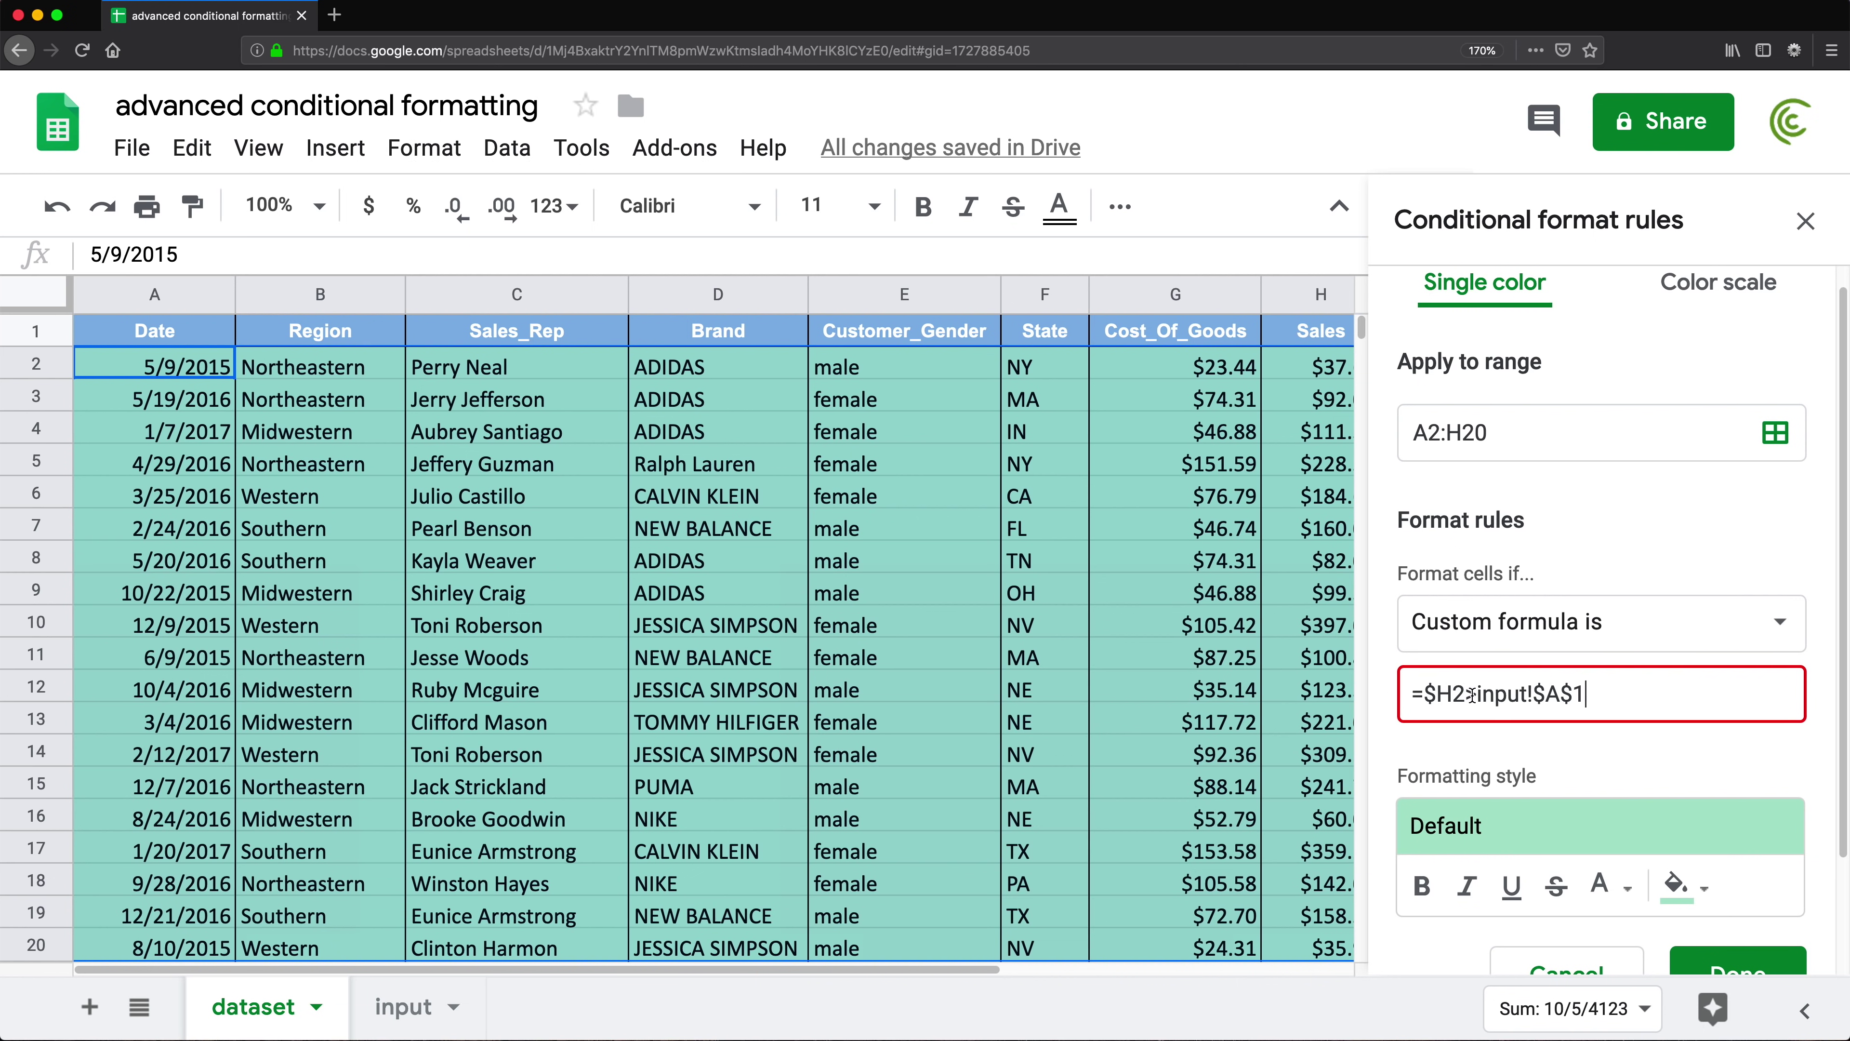
pyautogui.moveTo(1477, 694); pyautogui.dragTo(1585, 696)
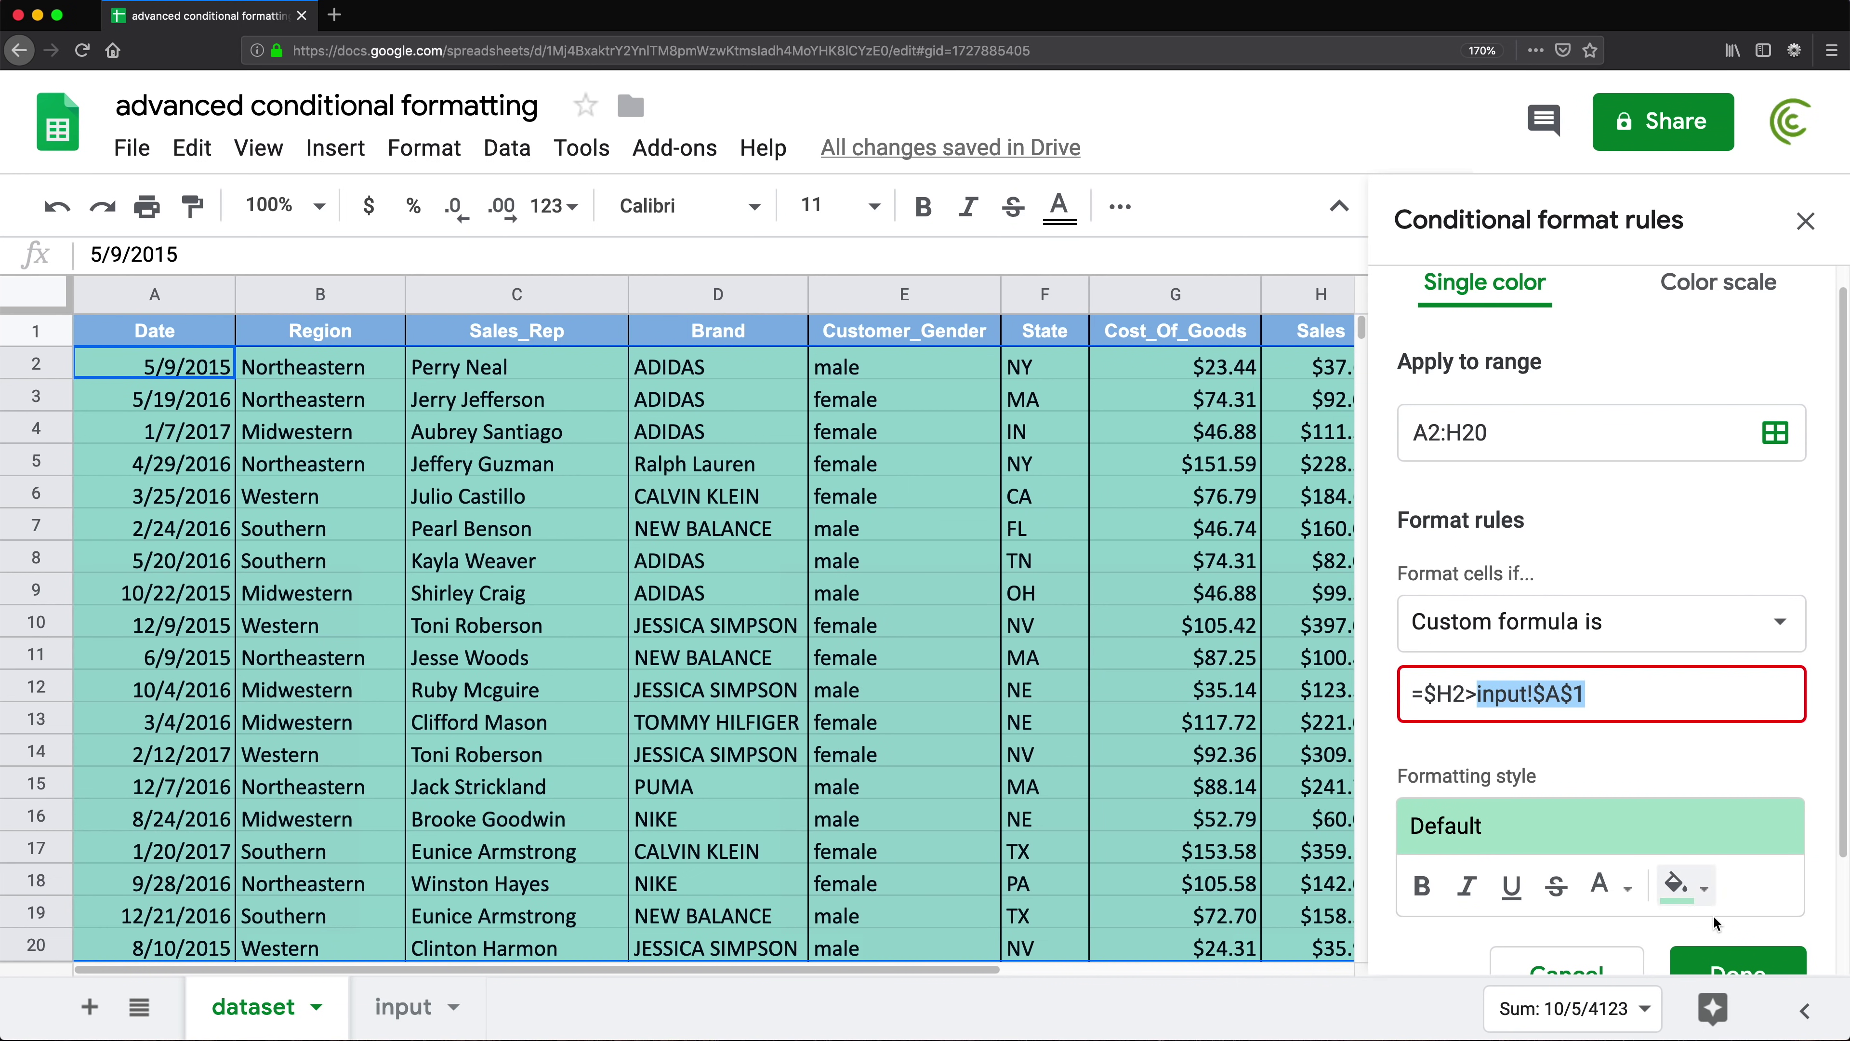
pyautogui.click(1607, 971)
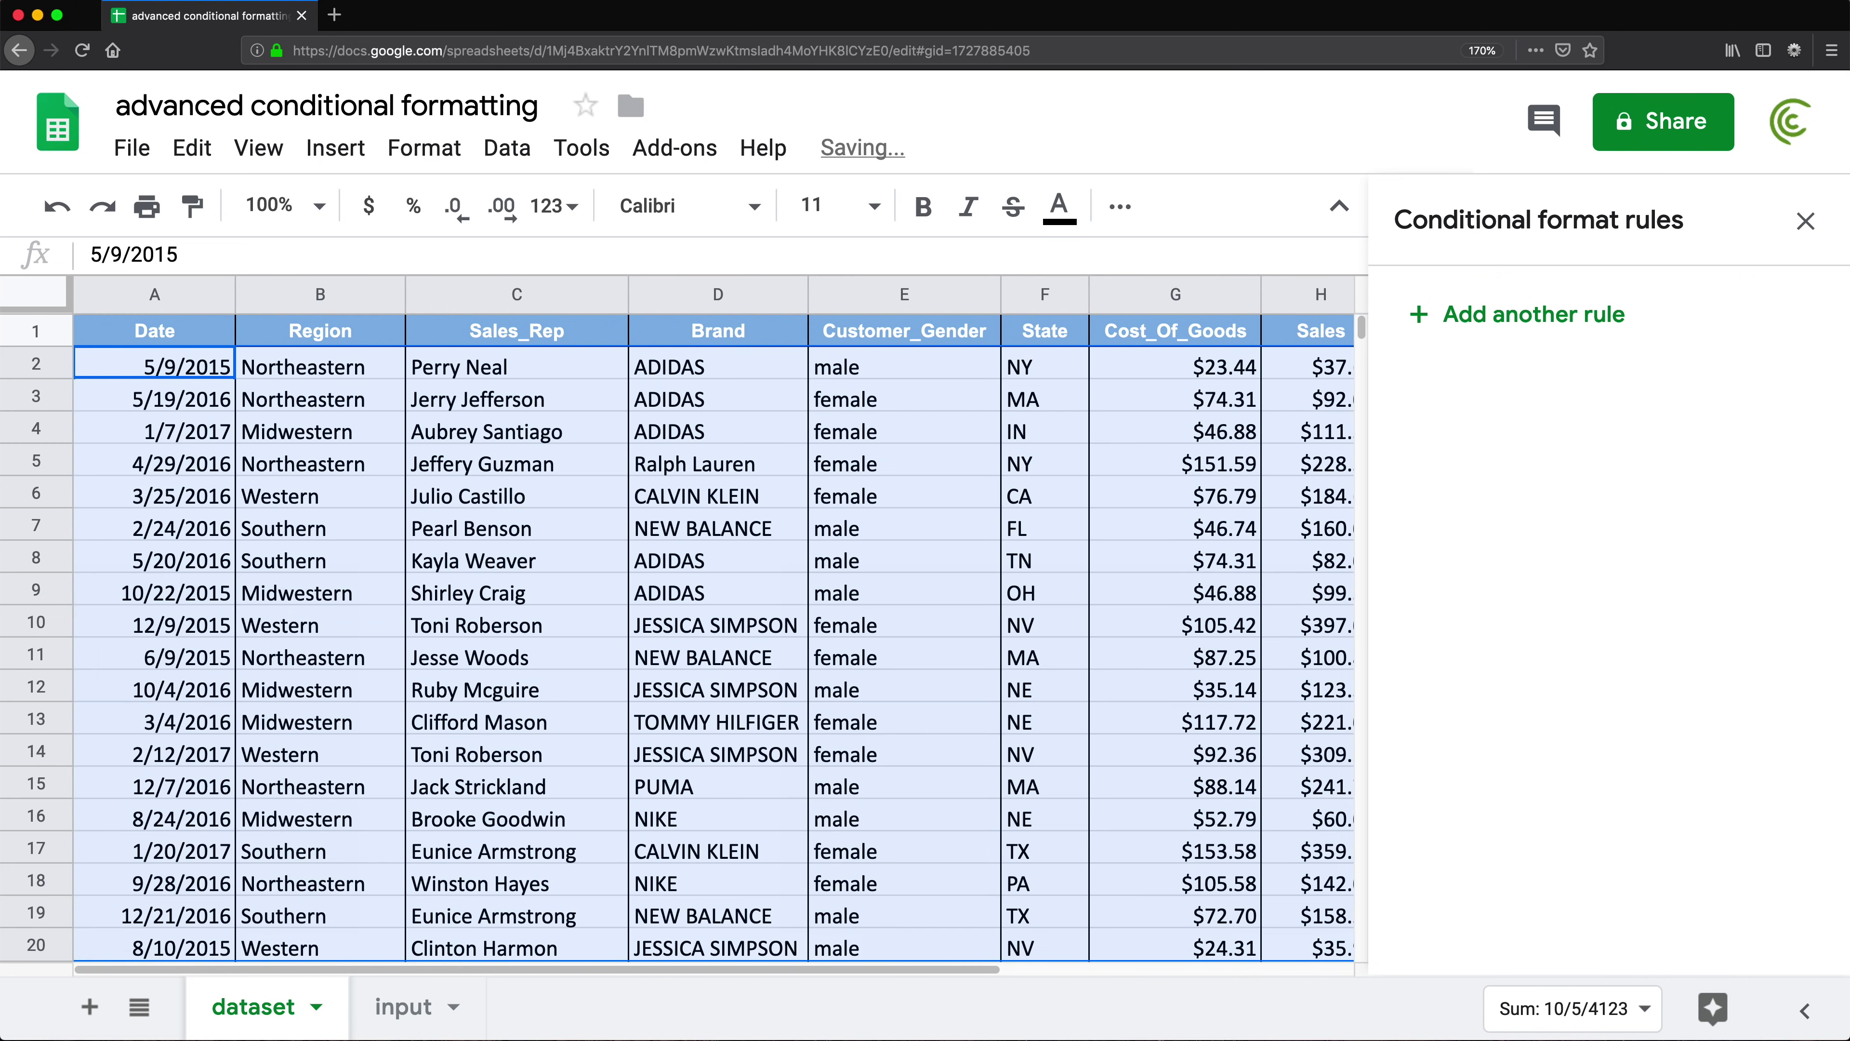
pyautogui.click(1806, 220)
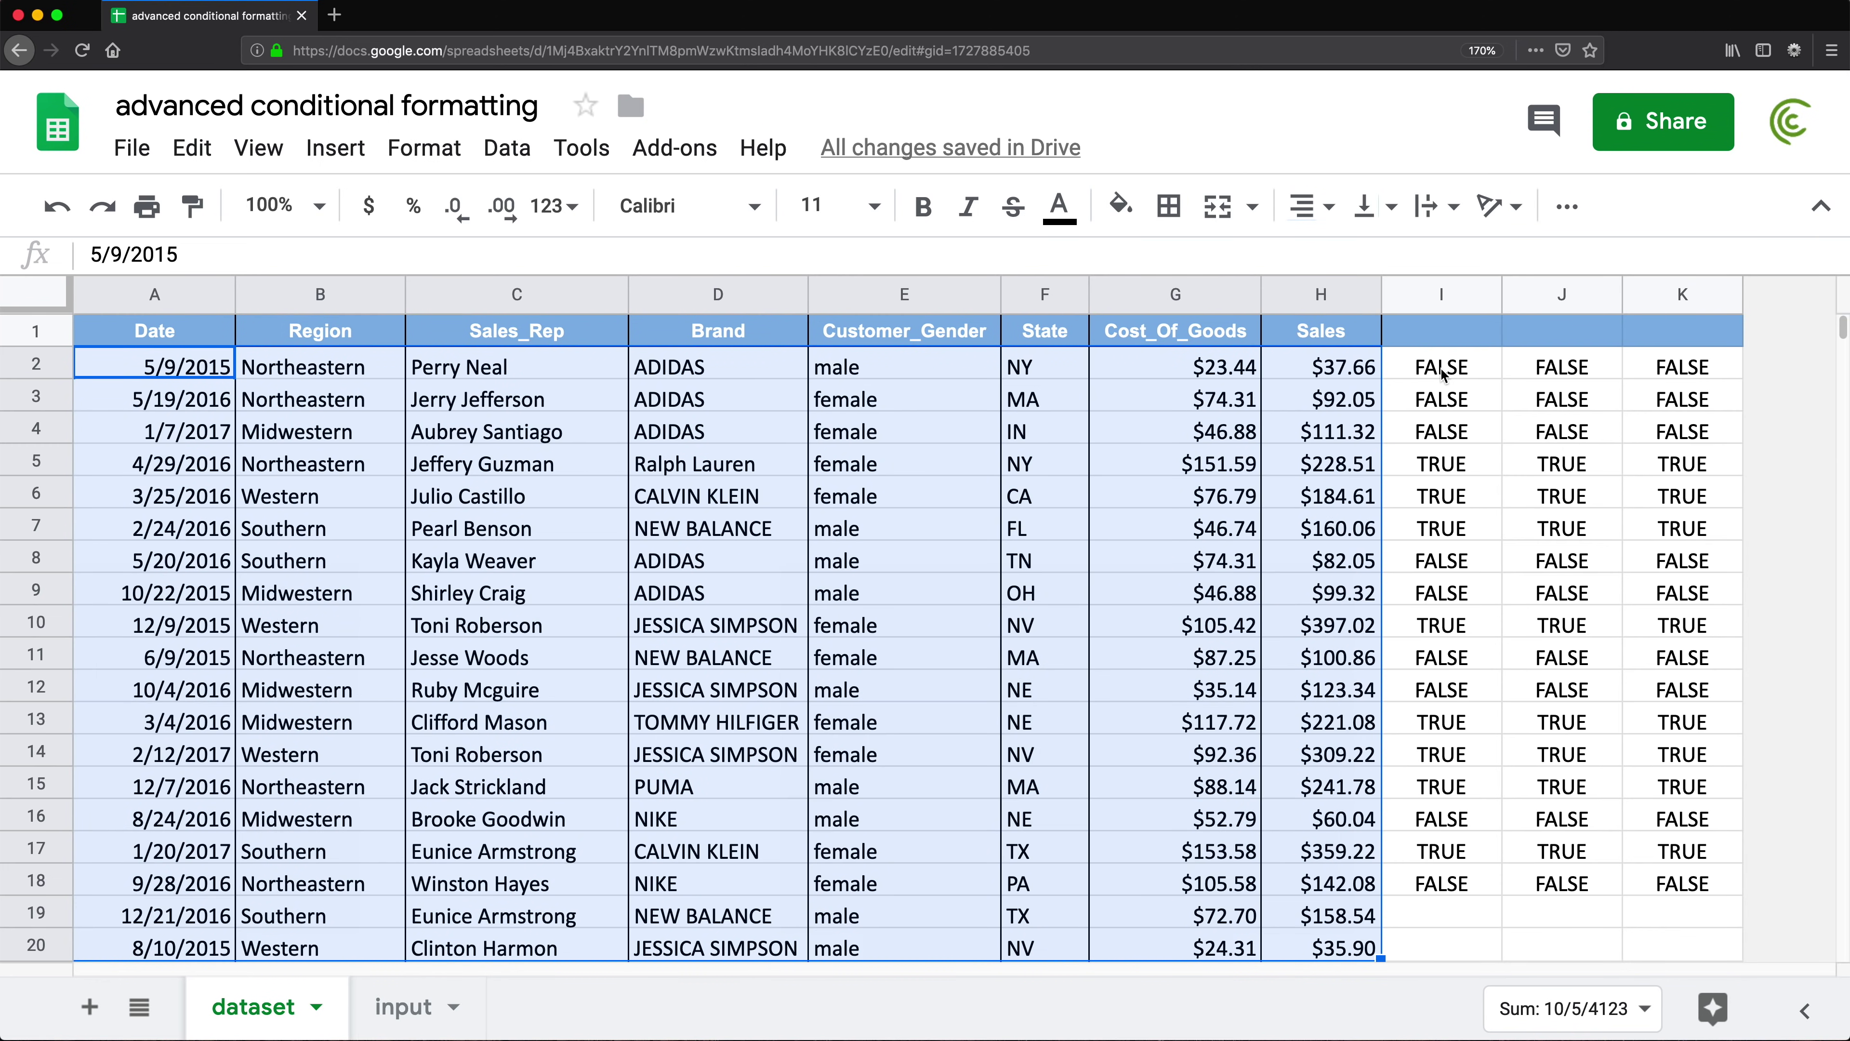
# - Enclose the reference input!$A$1 in cell I2's test formula in double quotation marks
pyautogui.click(1441, 369)
pyautogui.doubleClick(1441, 369)
pyautogui.moveTo(1445, 363); pyautogui.dragTo(1800, 363)
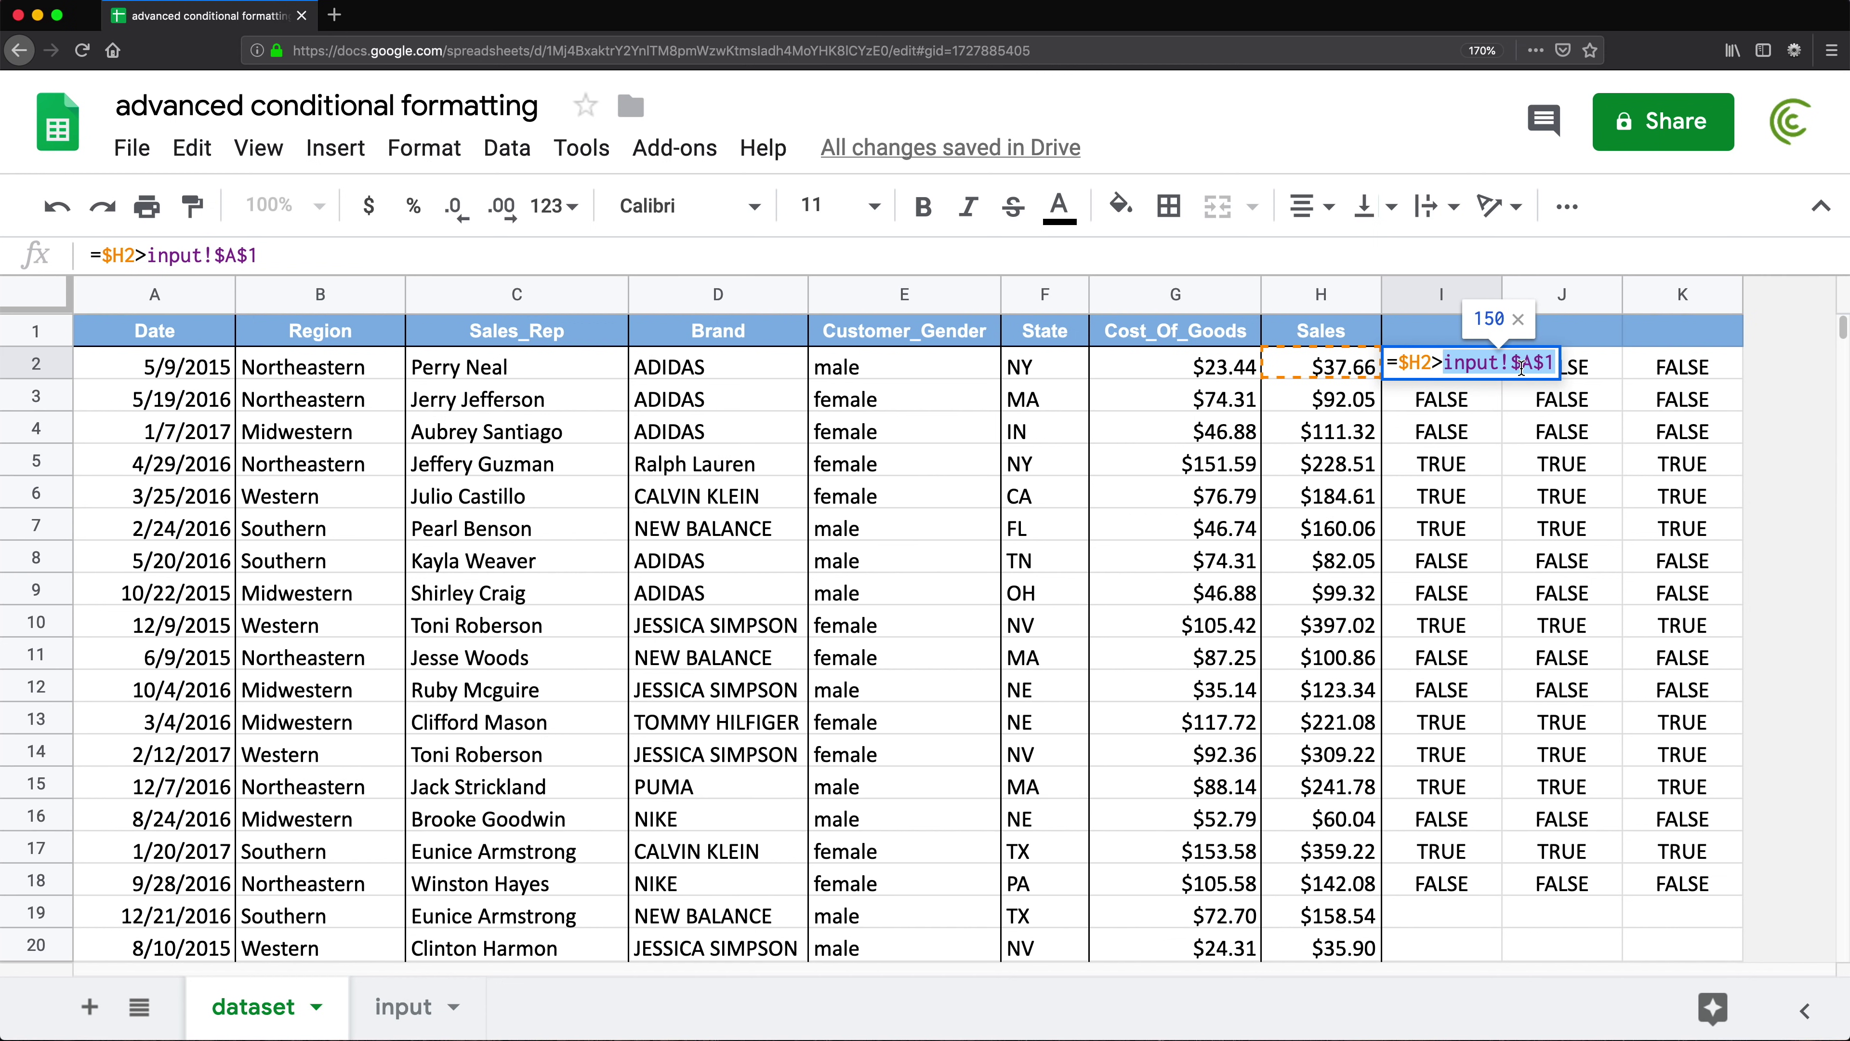
pyautogui.click(1445, 364)
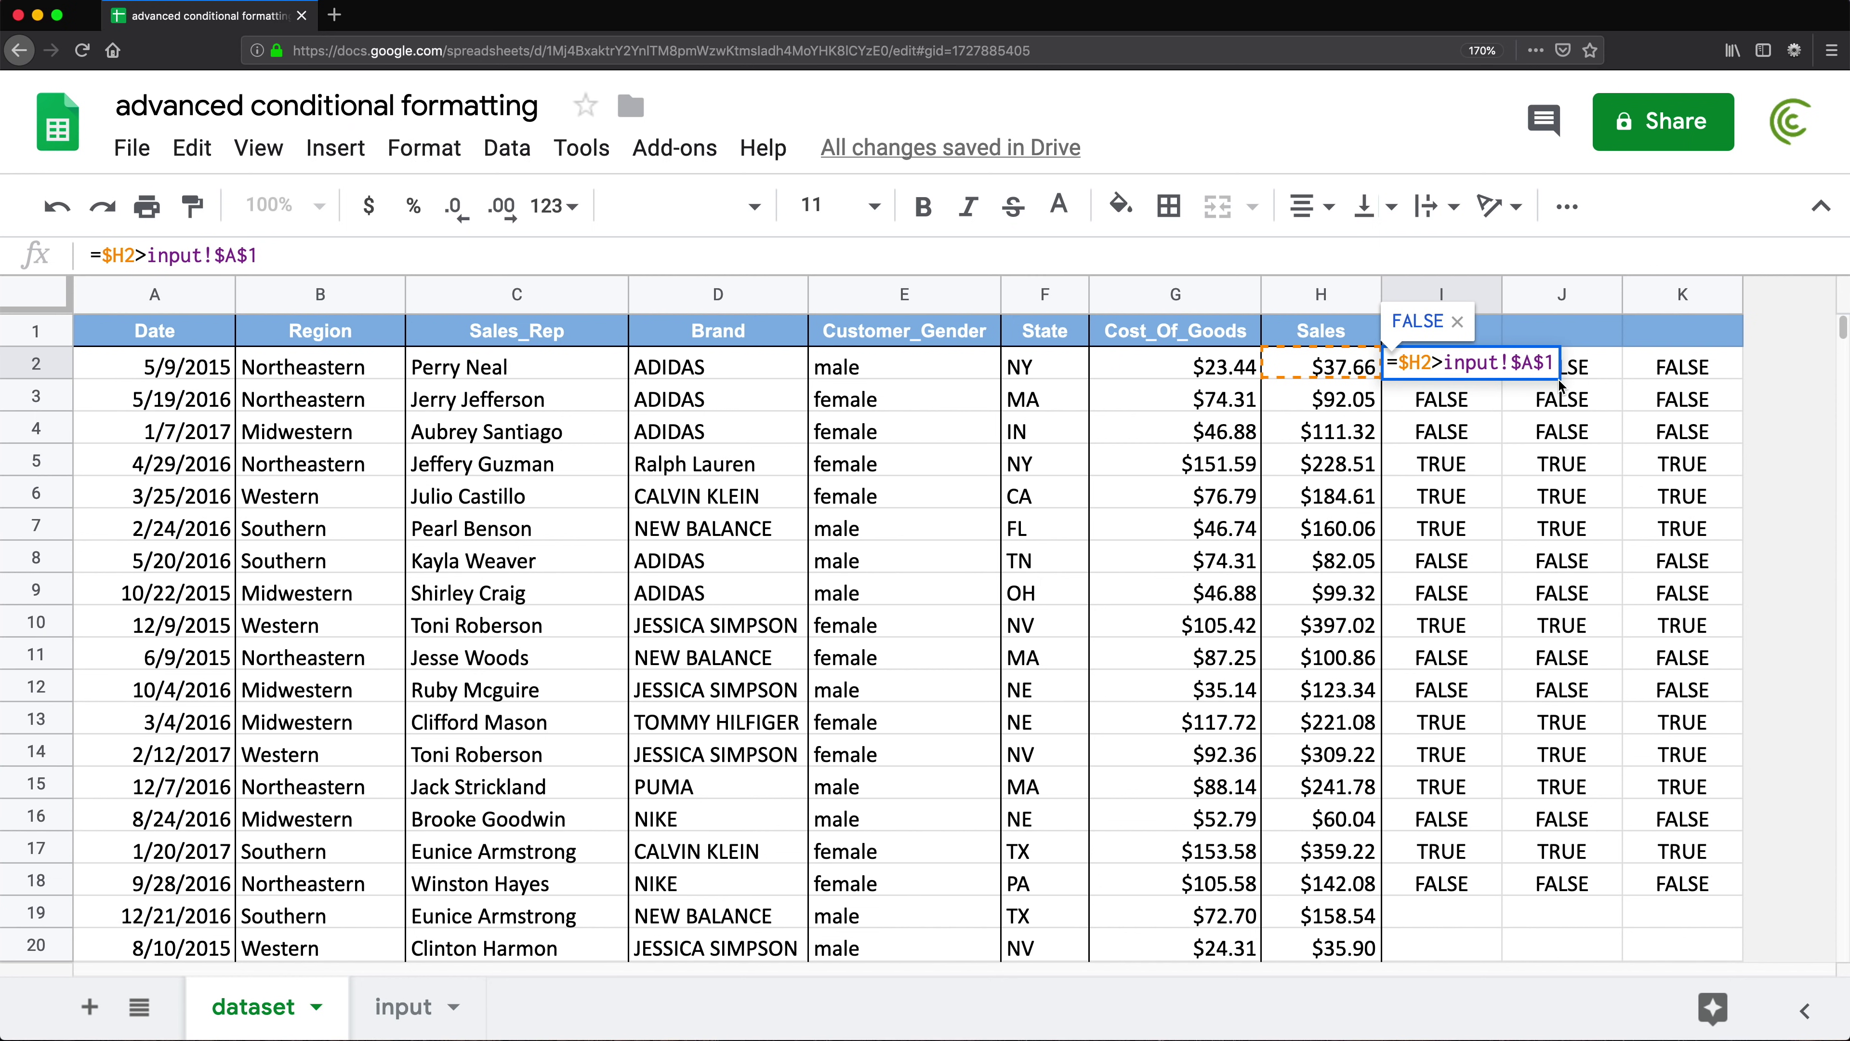
pyautogui.write('"')
pyautogui.press('Right')
pyautogui.press('Right')
pyautogui.press('Right')
pyautogui.press('Right')
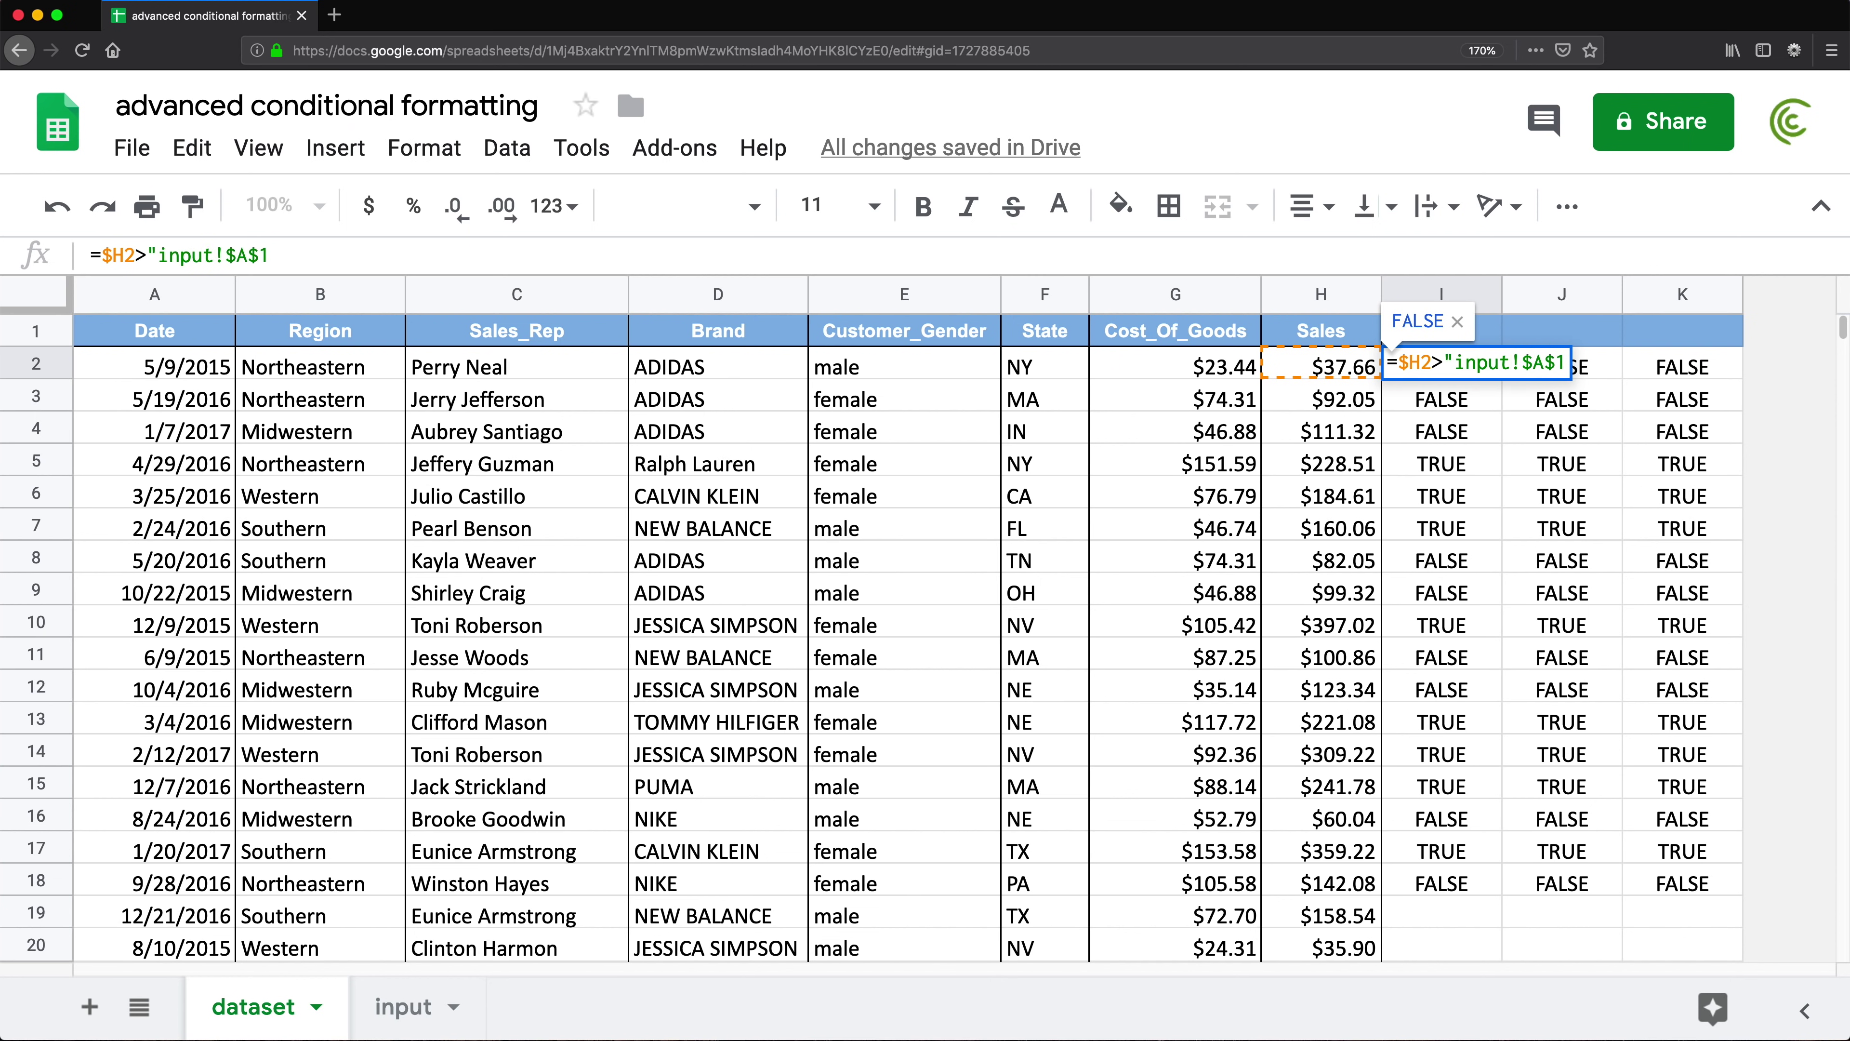
pyautogui.write('"')
# - Wrap the quoted reference in INDIRECT so I2's formula reads =$H2>INDIRECT("input!$A$1")
pyautogui.press('Left')
pyautogui.write('INDE')
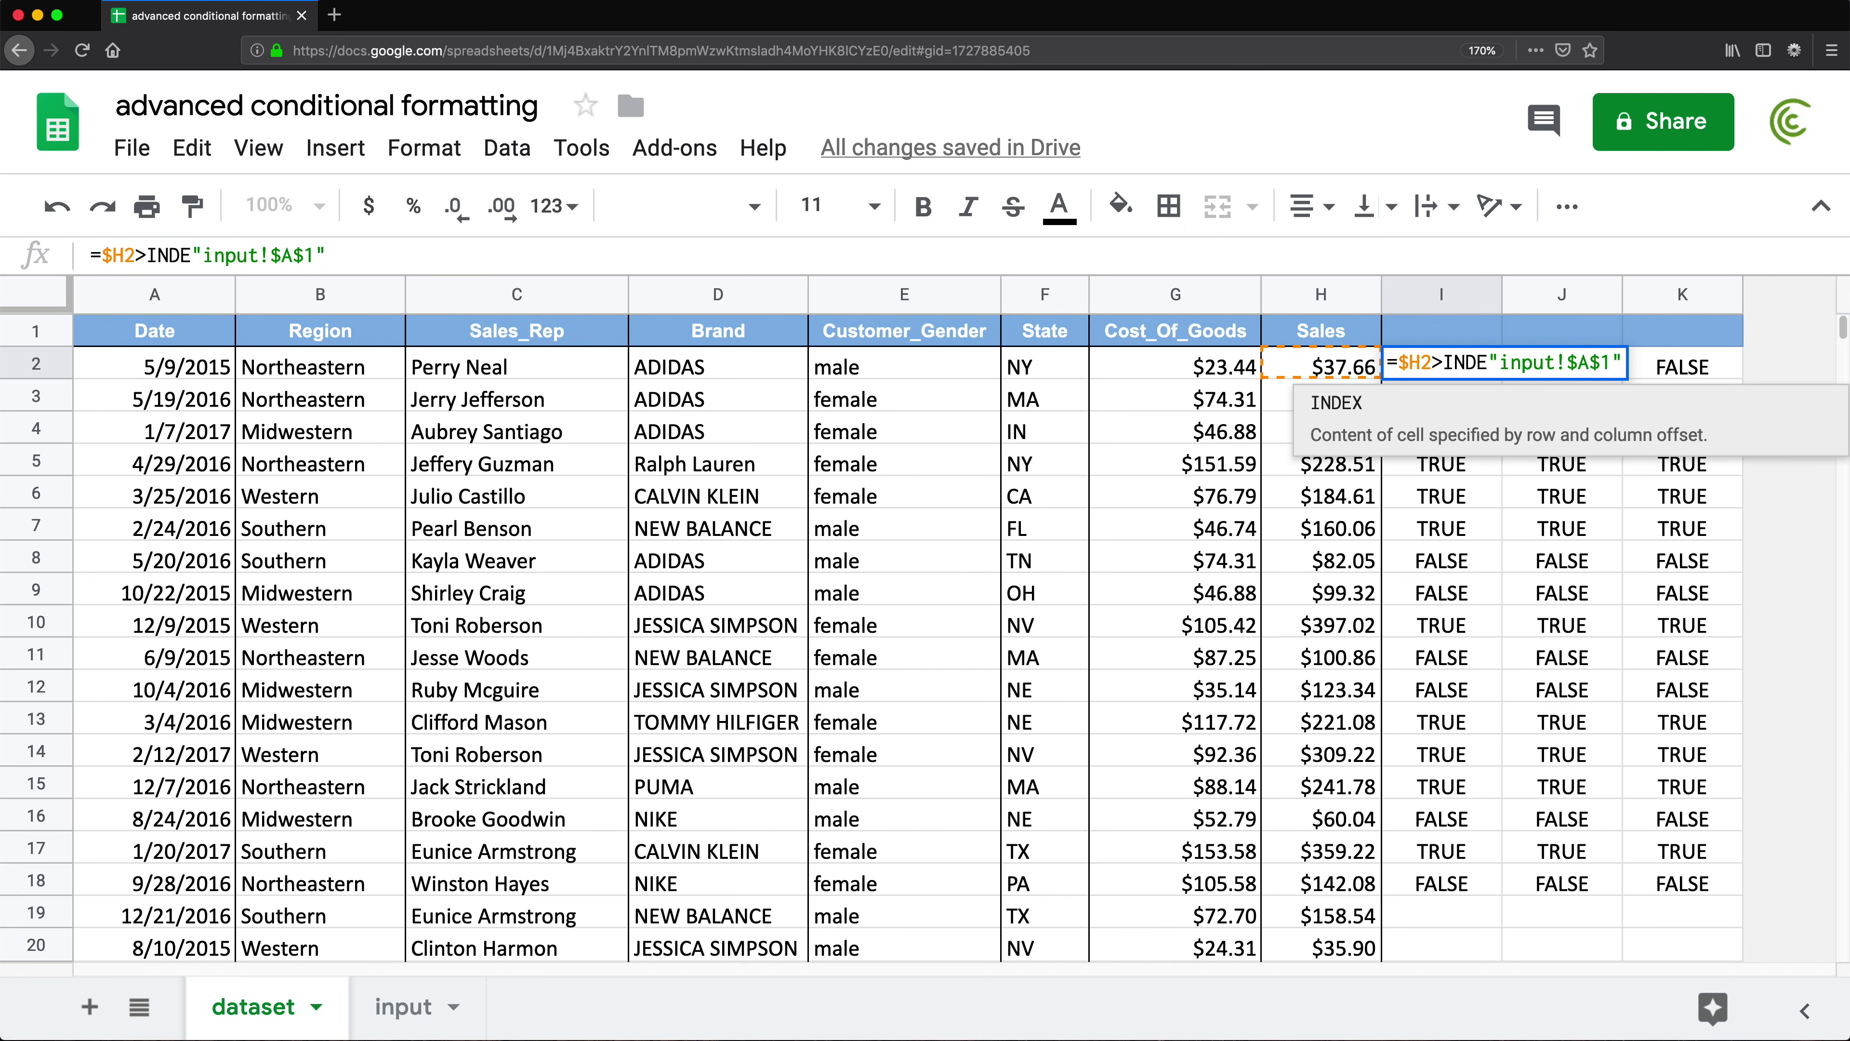
pyautogui.press('BackSpace')
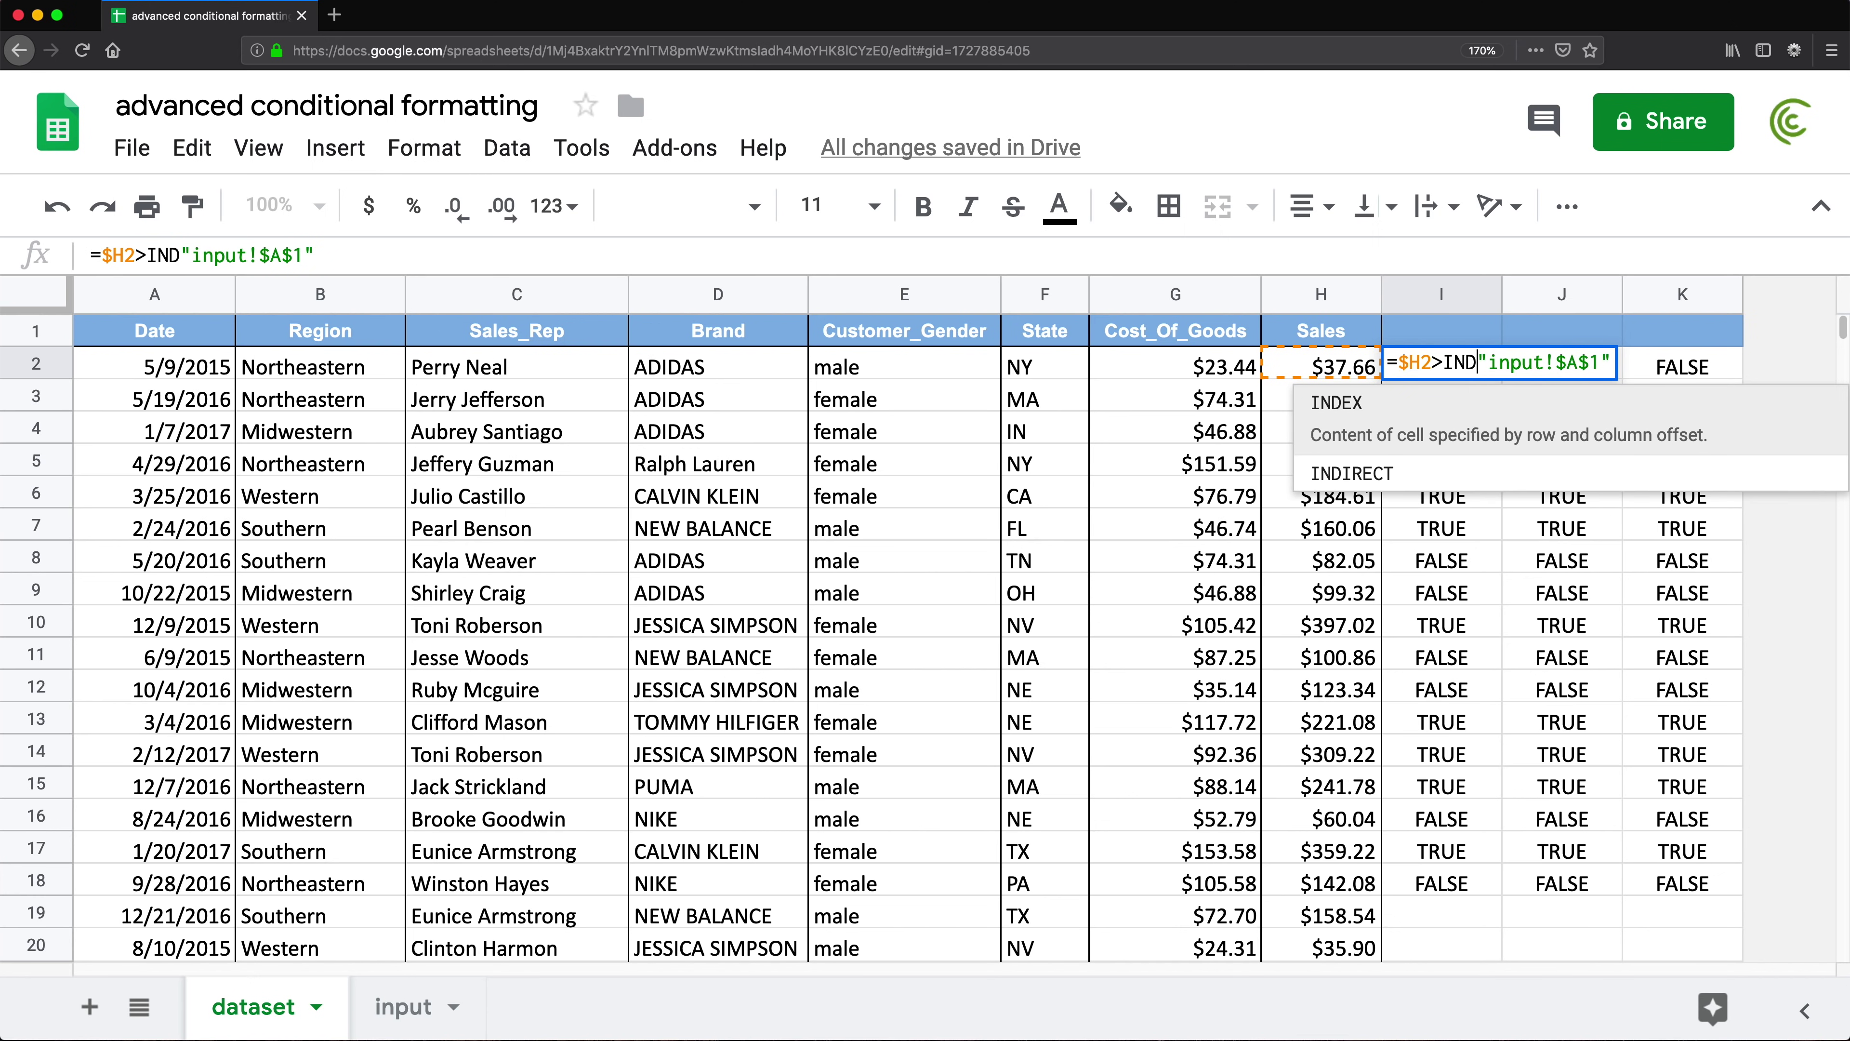
pyautogui.write('IRECT(')
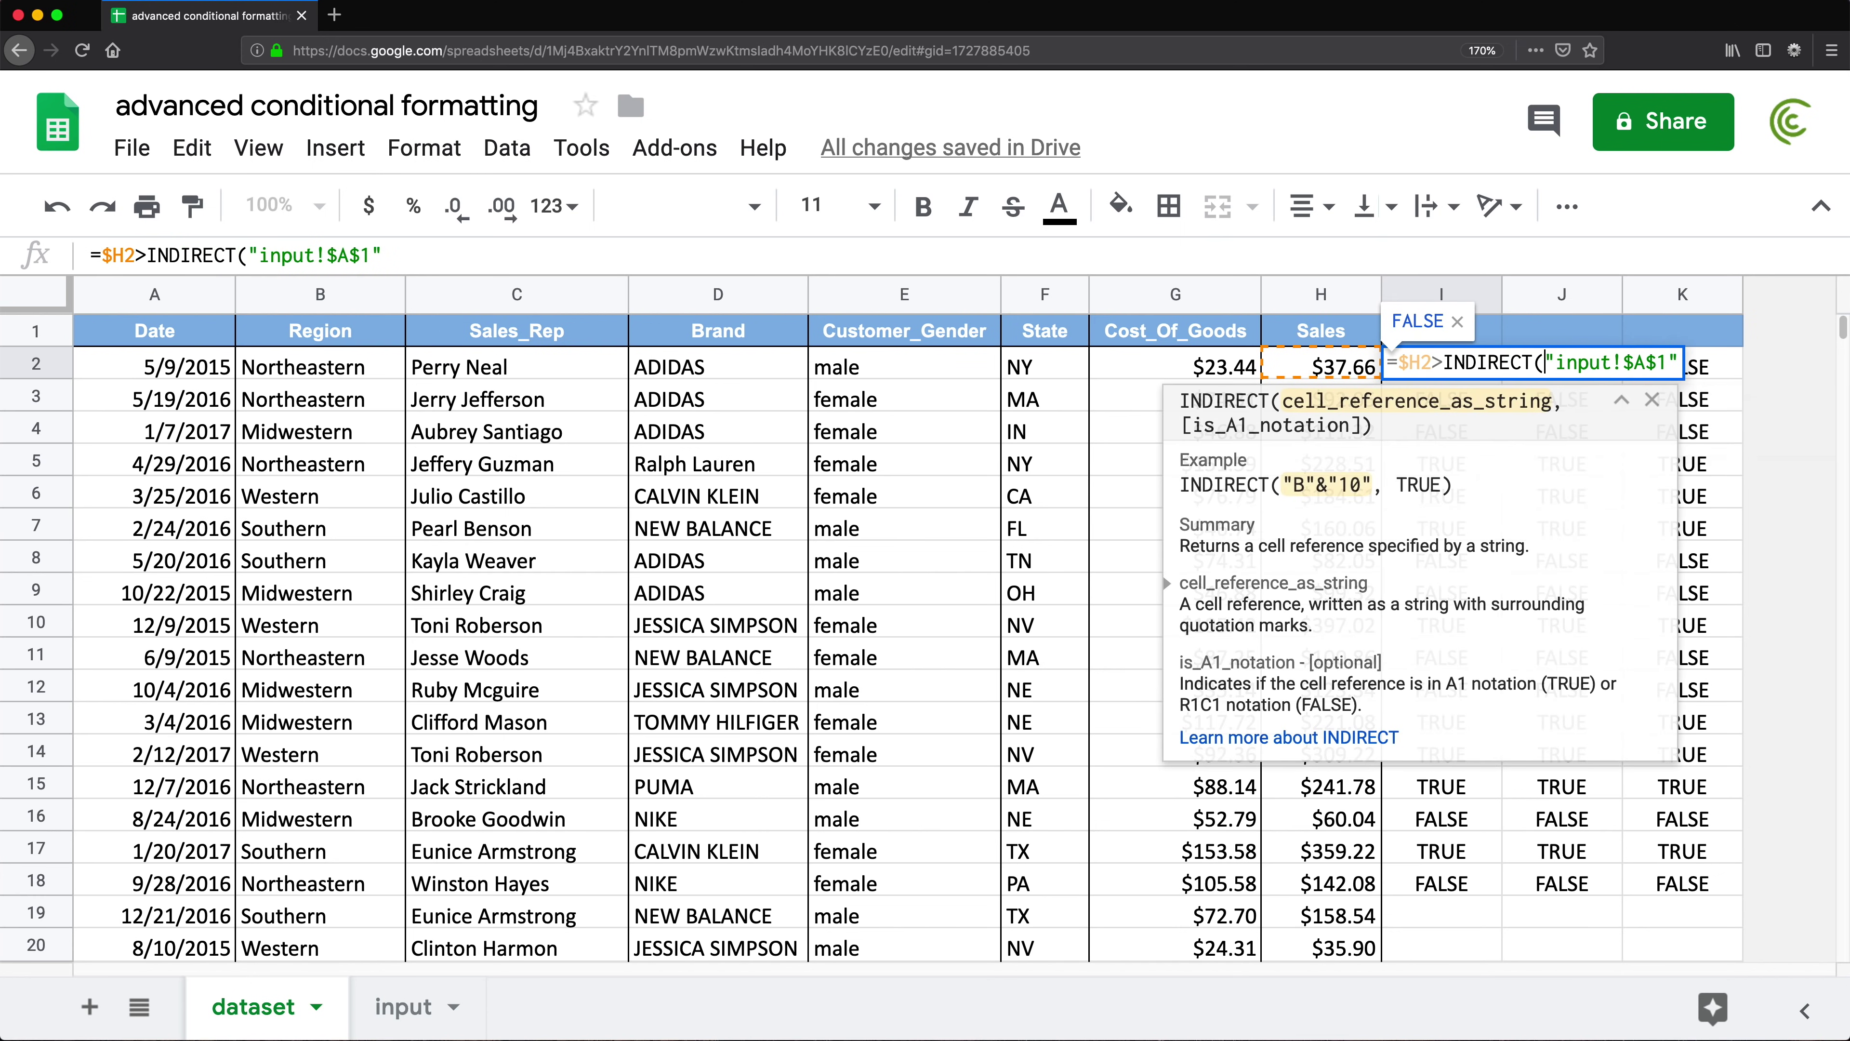
pyautogui.press('Right')
pyautogui.press('Right')
pyautogui.write(')')
pyautogui.press('Return')
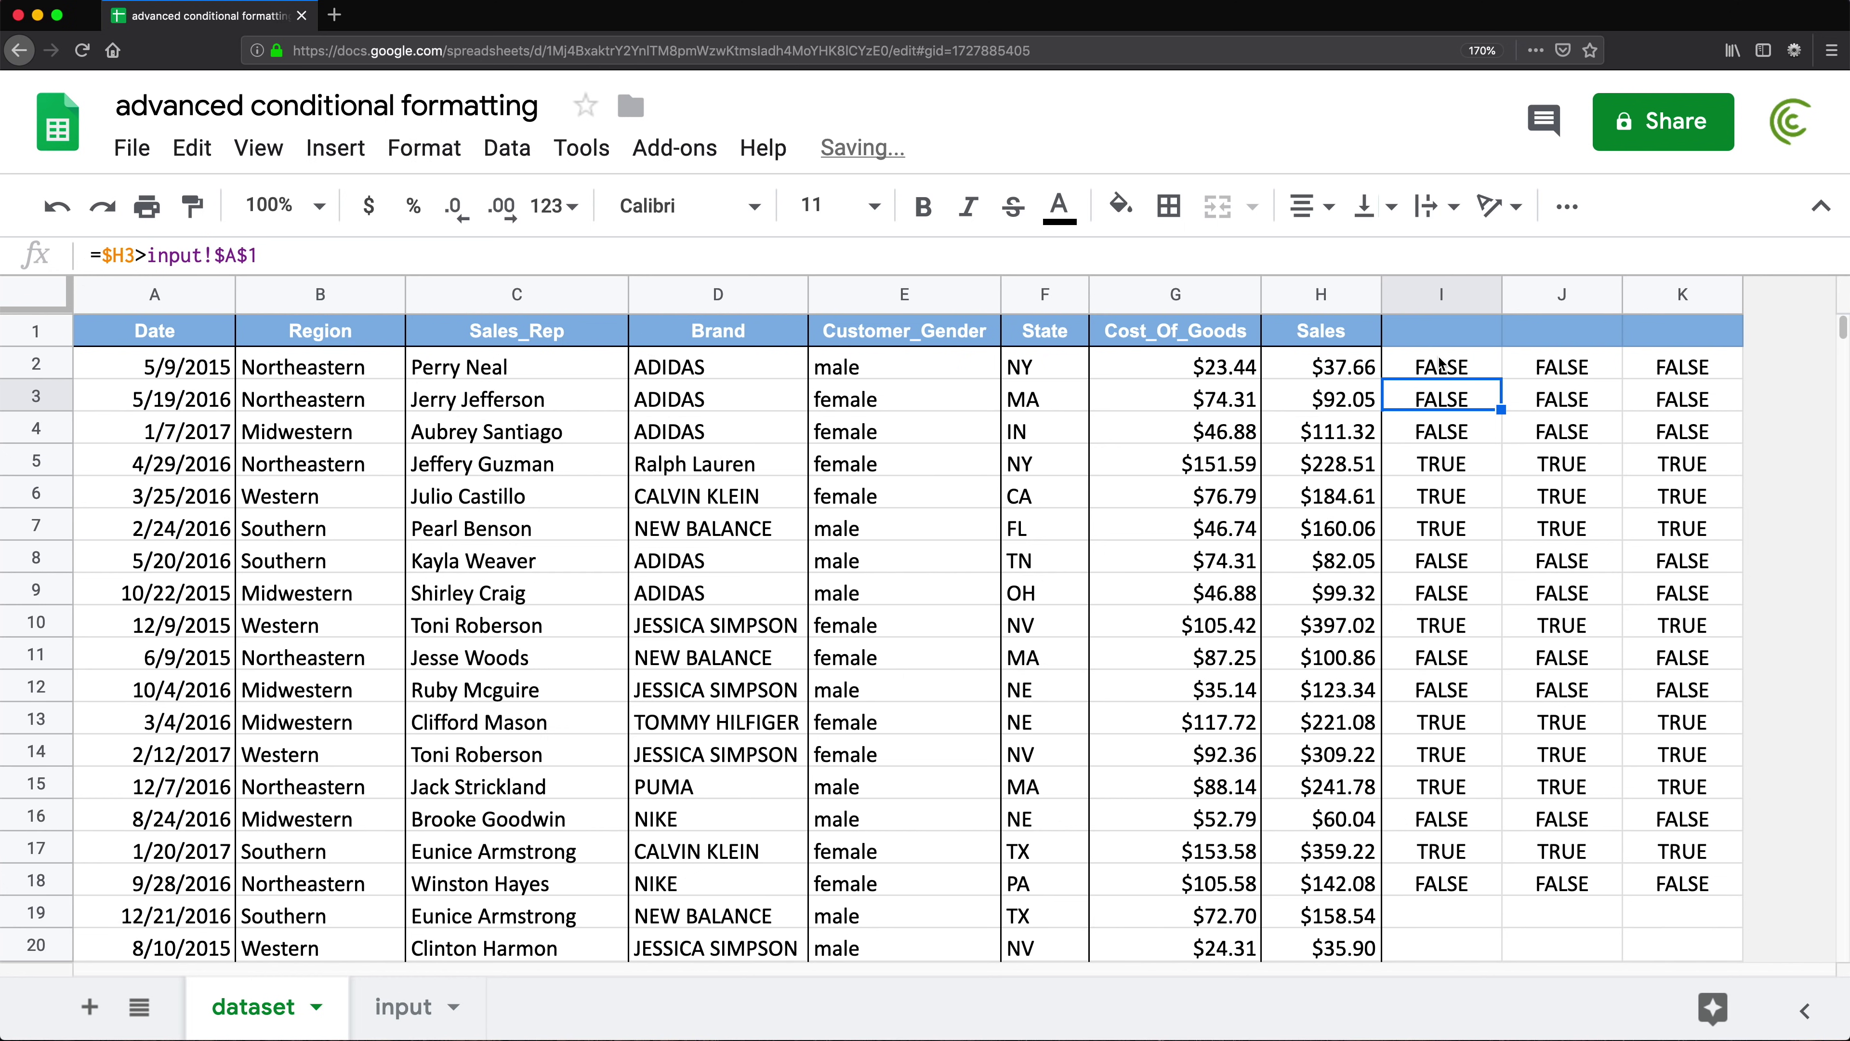
# - Fill the INDIRECT formula from I2 down to row 18 and across to column K, and copy I2's formula text
pyautogui.click(1442, 366)
pyautogui.moveTo(1501, 376); pyautogui.dragTo(1712, 878)
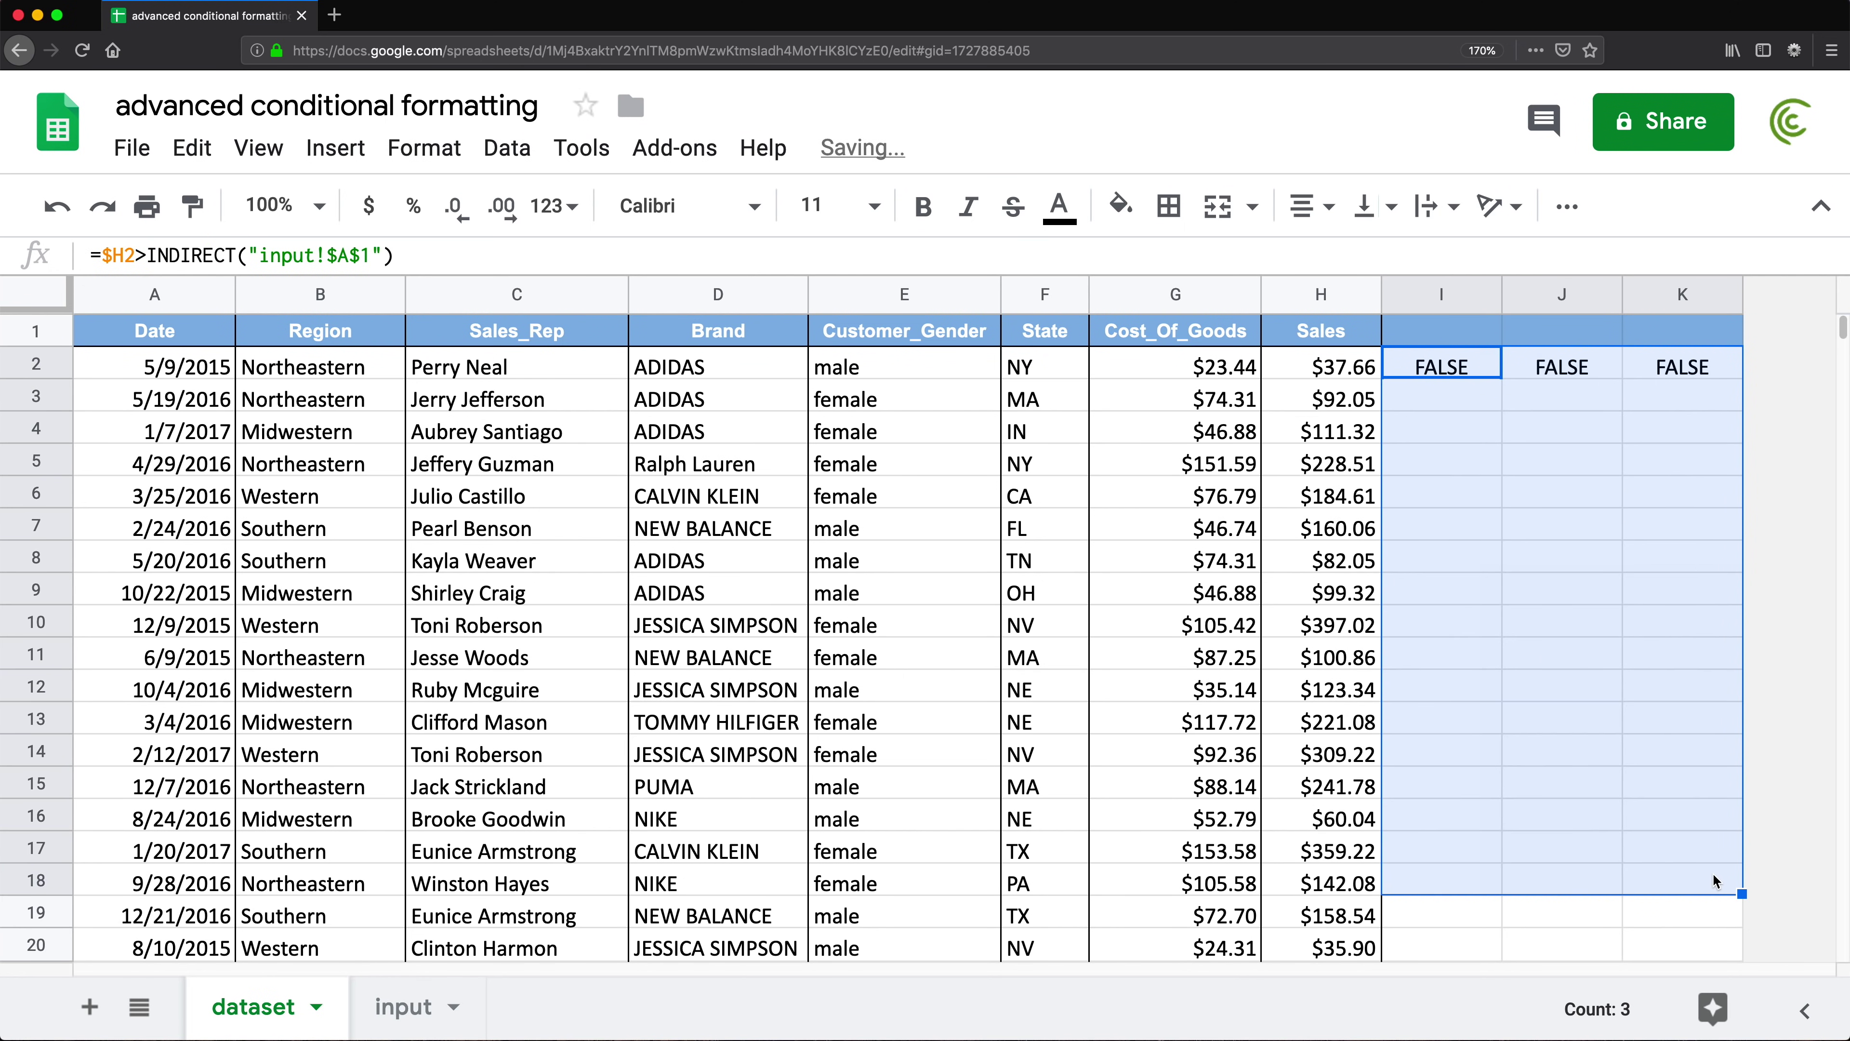
pyautogui.doubleClick(1485, 362)
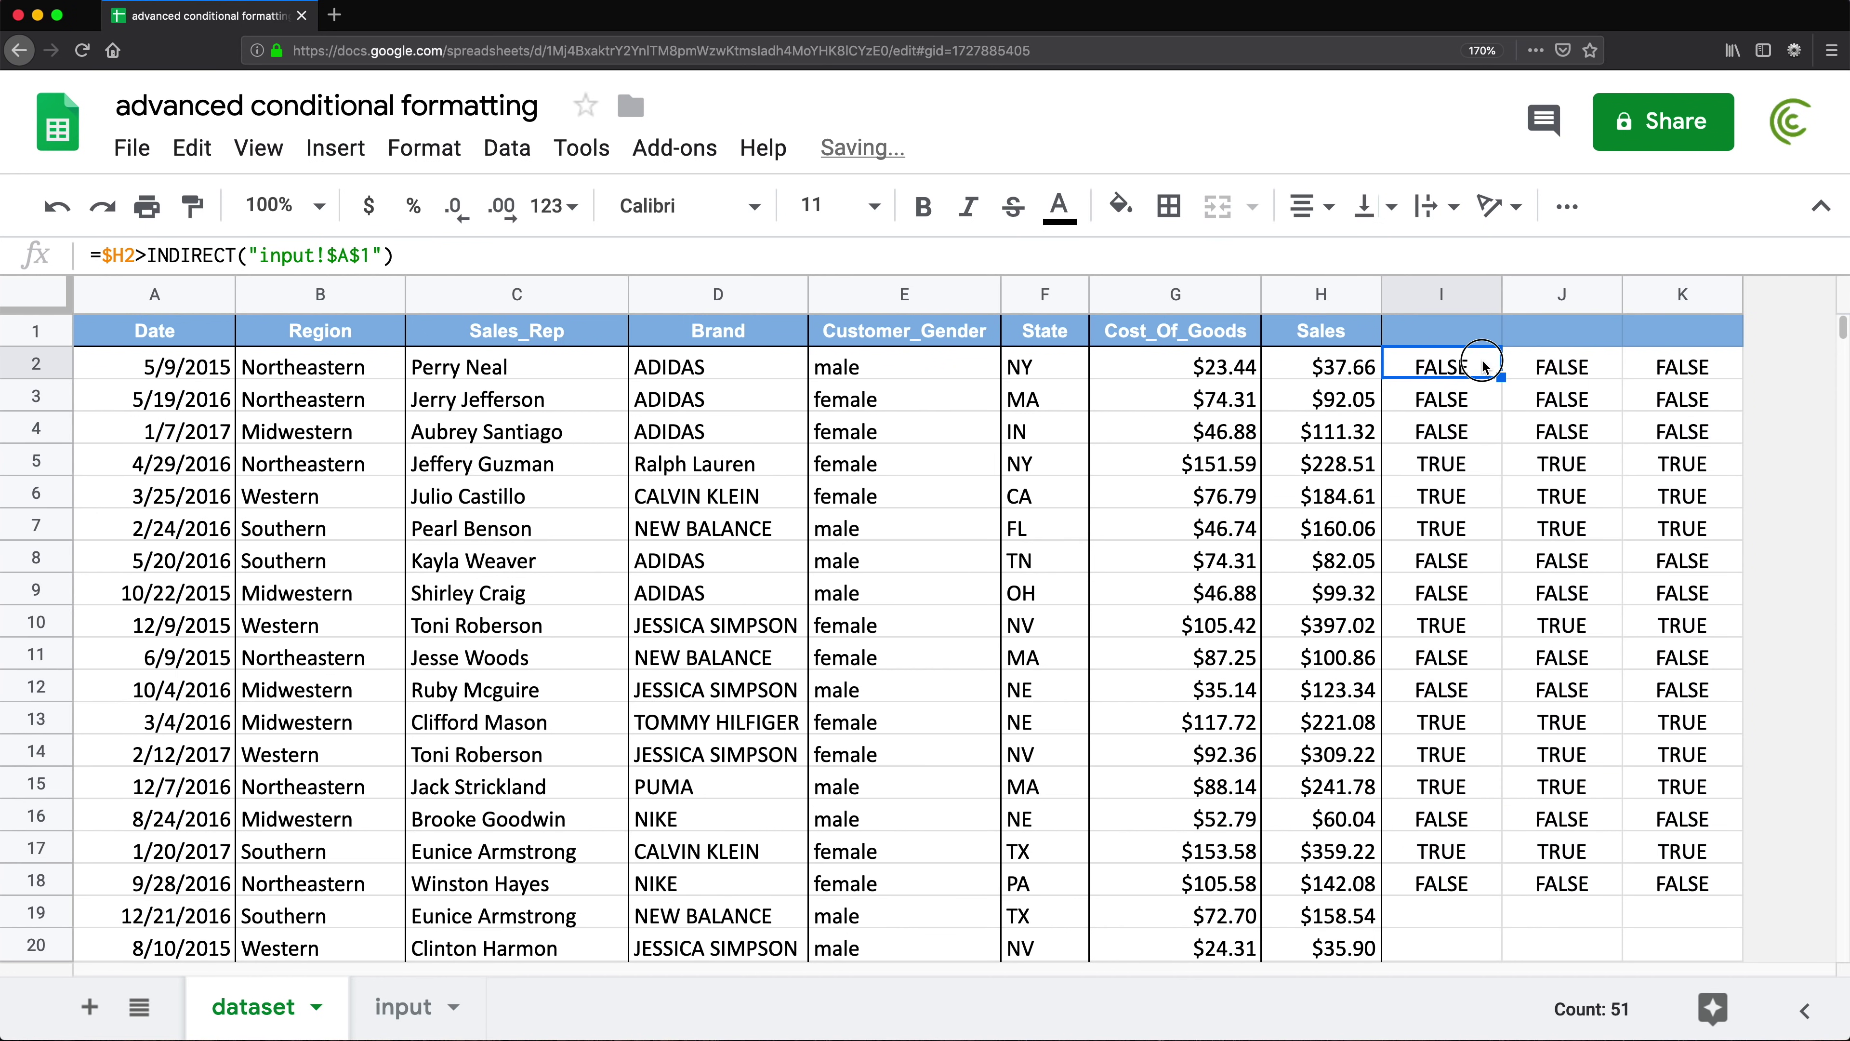
pyautogui.moveTo(1389, 360); pyautogui.dragTo(1844, 383)
pyautogui.press('super+c')
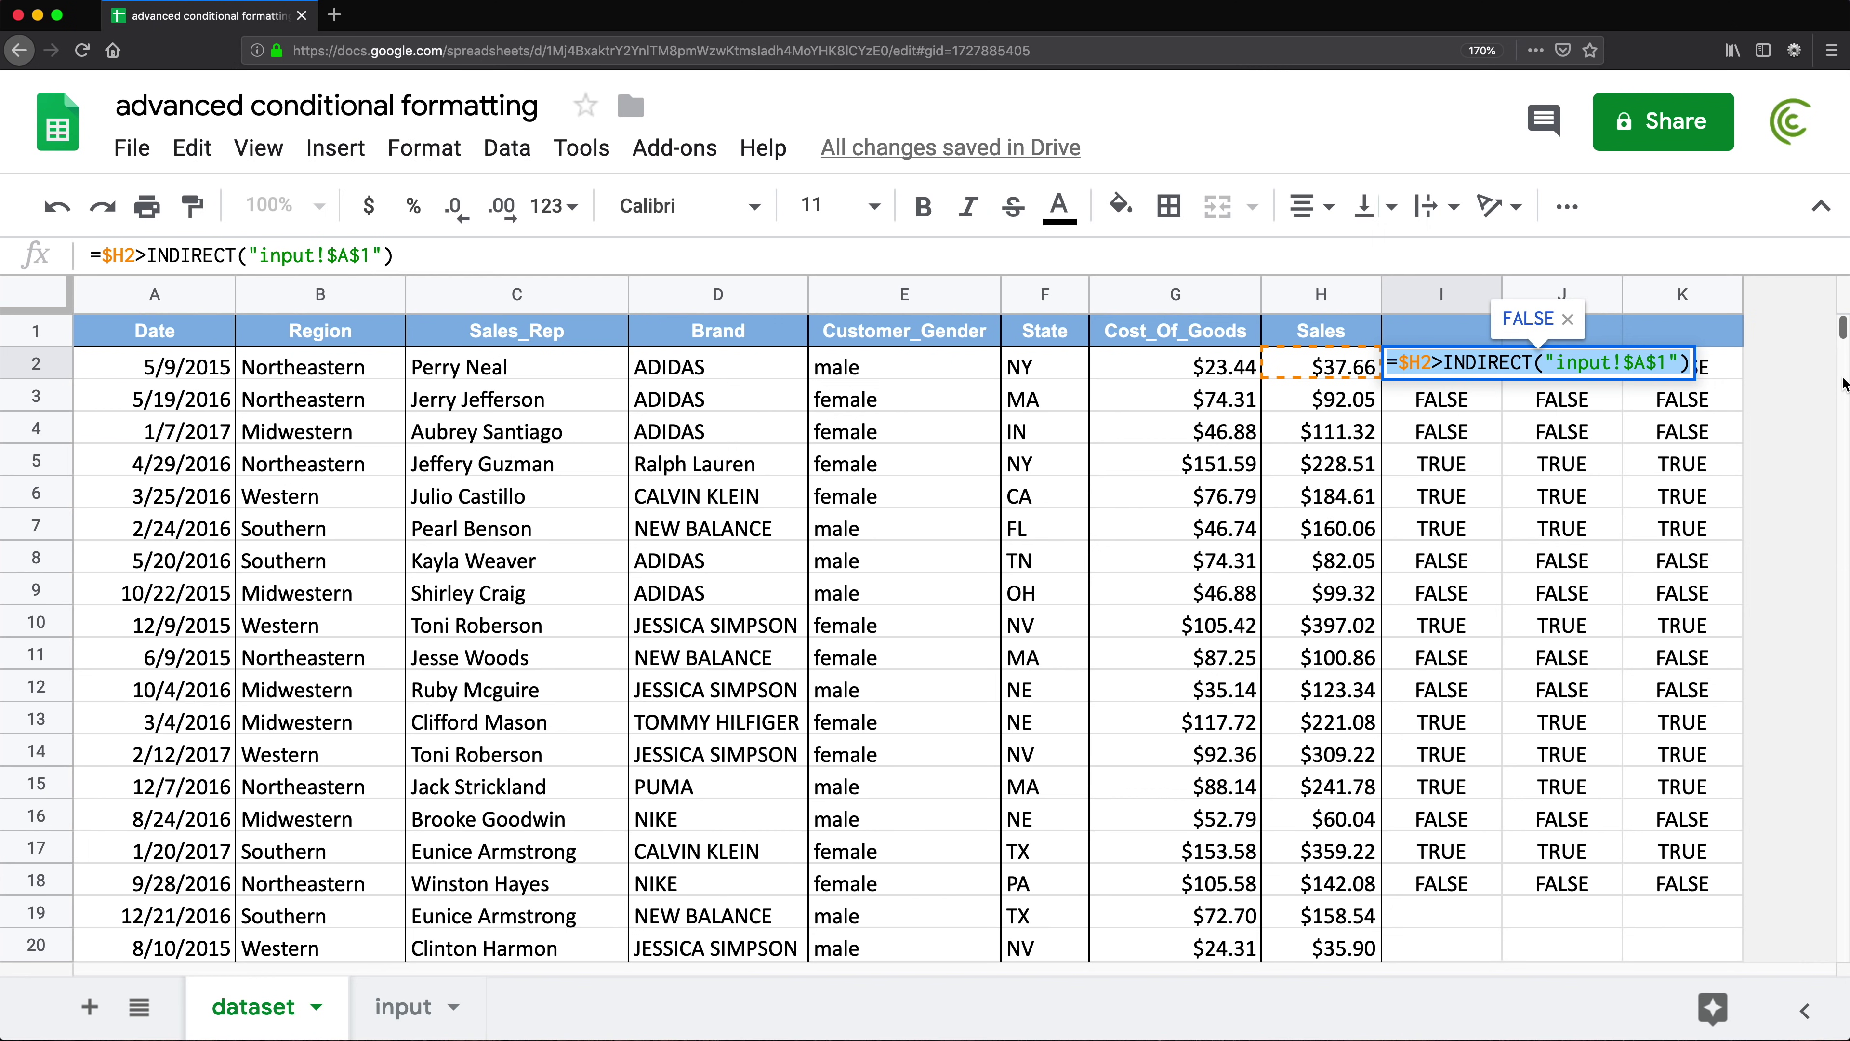
pyautogui.press('Escape')
# - Add a conditional format rule to A2:H20 with the custom formula =$H2>INDIRECT("input!$A$1") and the default green style
pyautogui.moveTo(179, 373)
pyautogui.mouseDown()
pyautogui.moveTo(910, 729)
pyautogui.moveTo(1078, 889)
pyautogui.moveTo(1296, 921)
pyautogui.moveTo(1304, 947)
pyautogui.mouseUp()
pyautogui.click(424, 156)
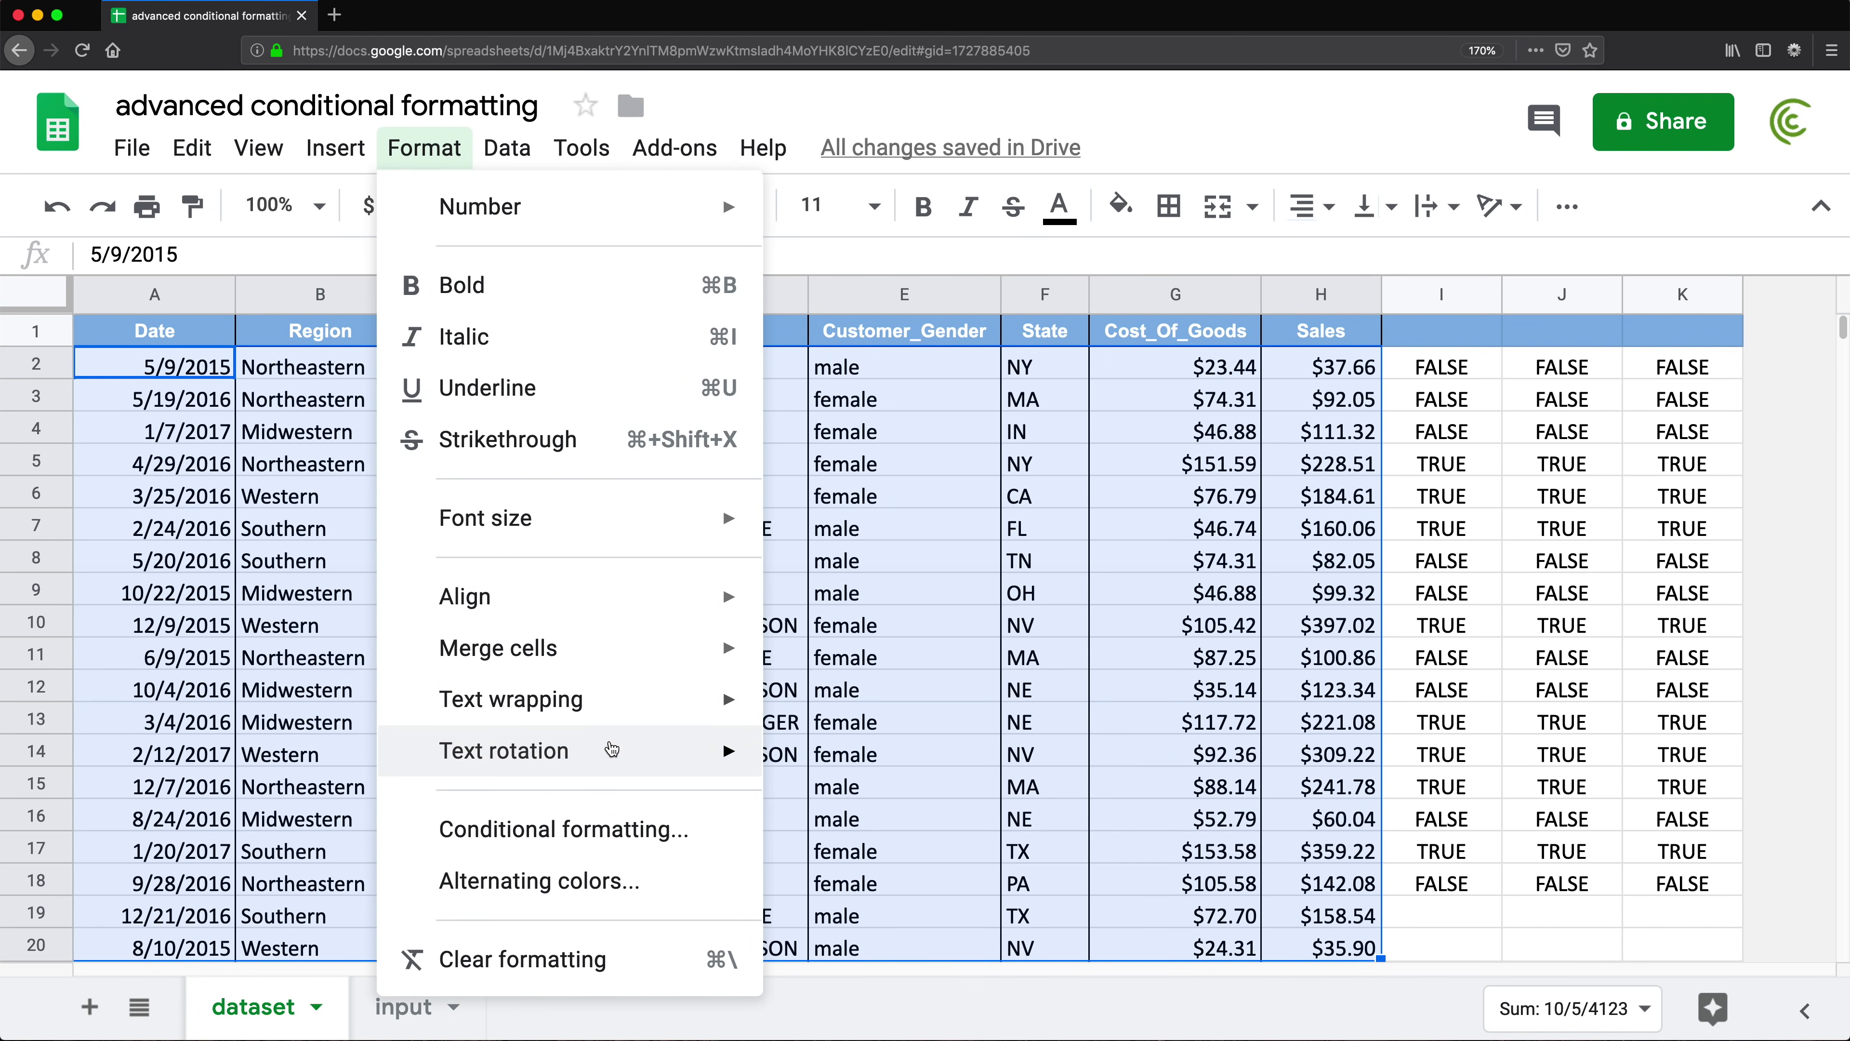
pyautogui.click(582, 829)
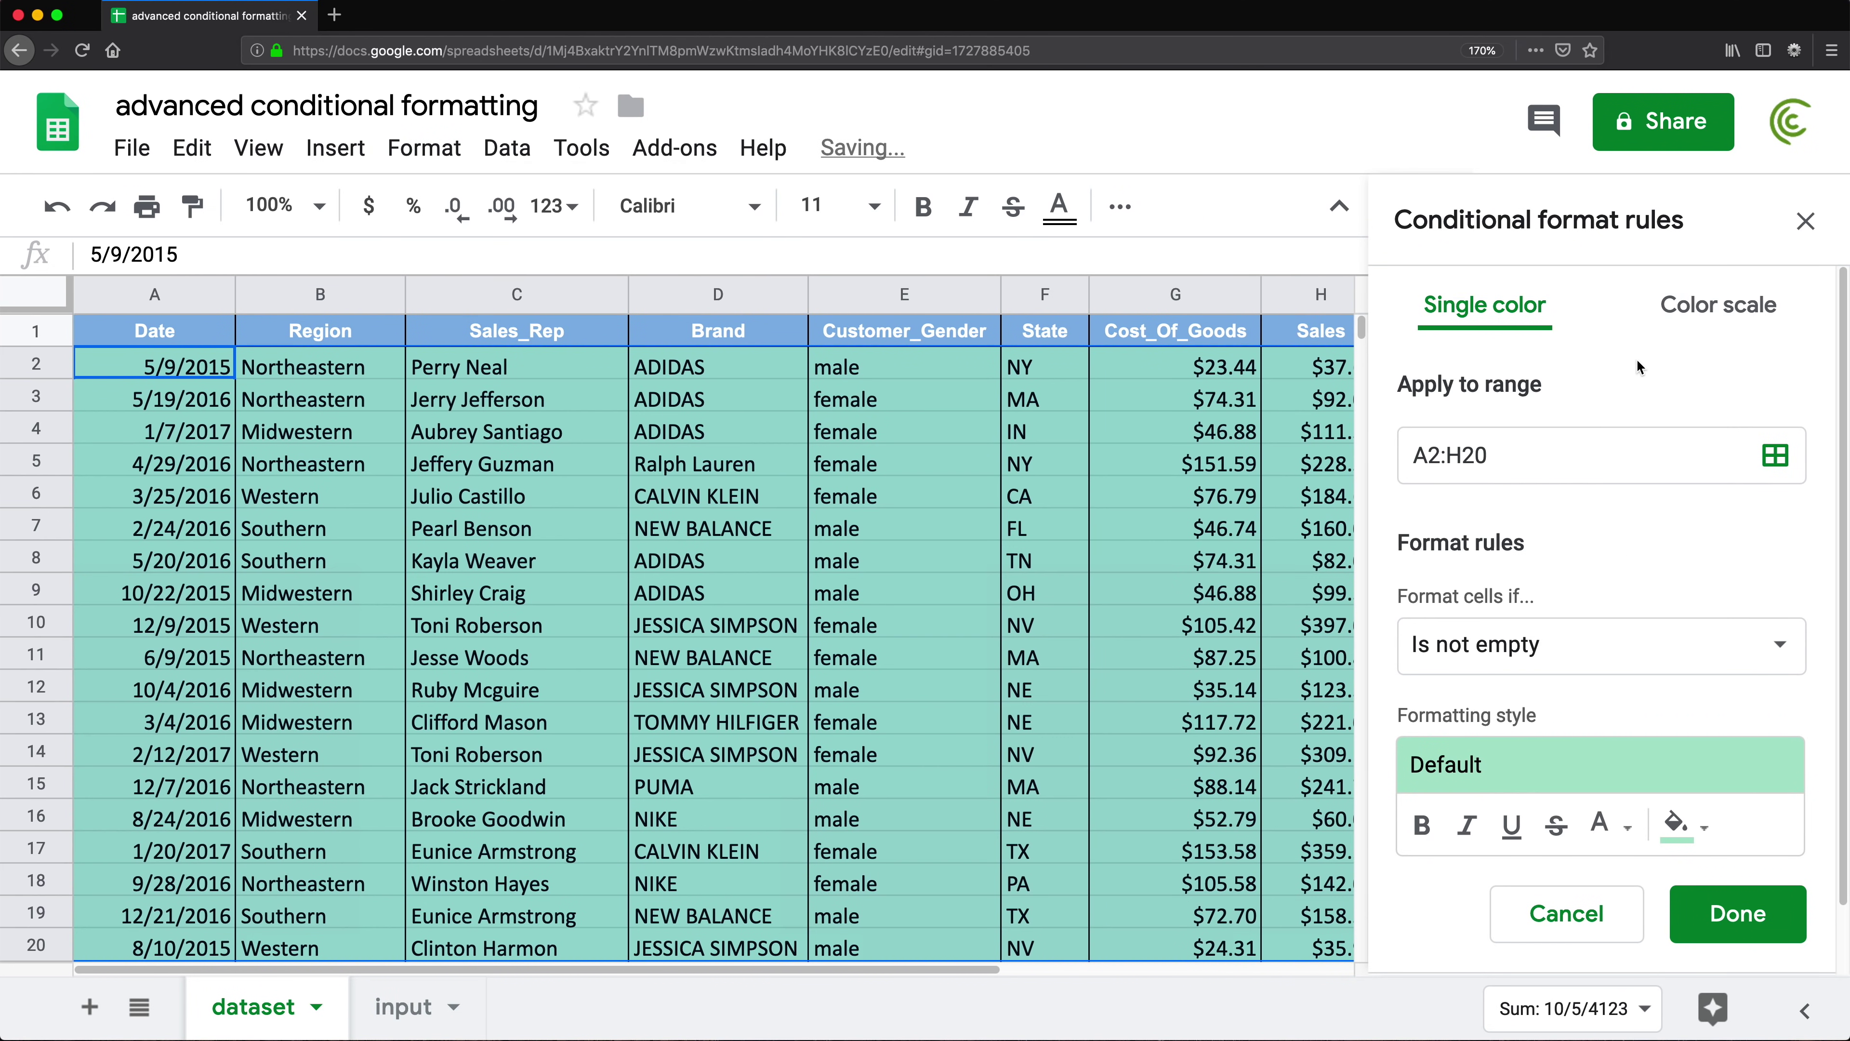
pyautogui.click(1524, 656)
pyautogui.scroll(-5, 1524, 672)
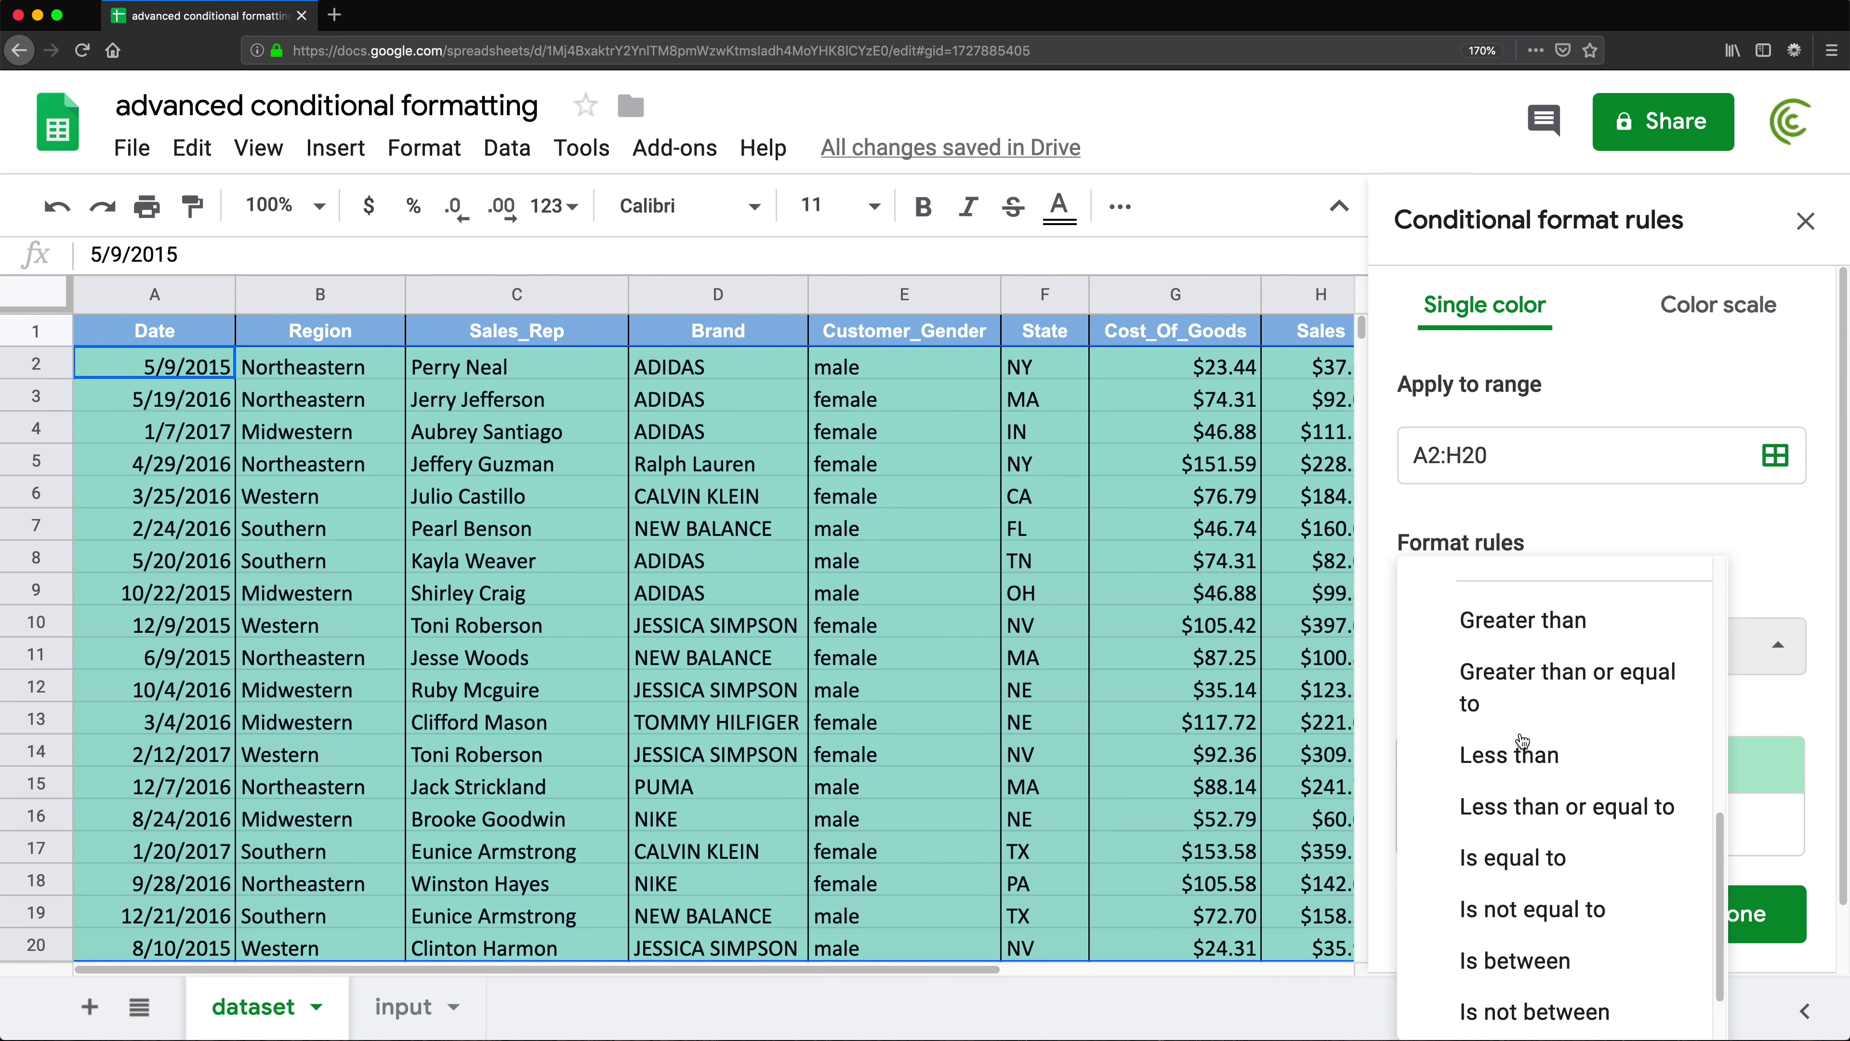
pyautogui.click(1521, 1010)
pyautogui.click(1527, 730)
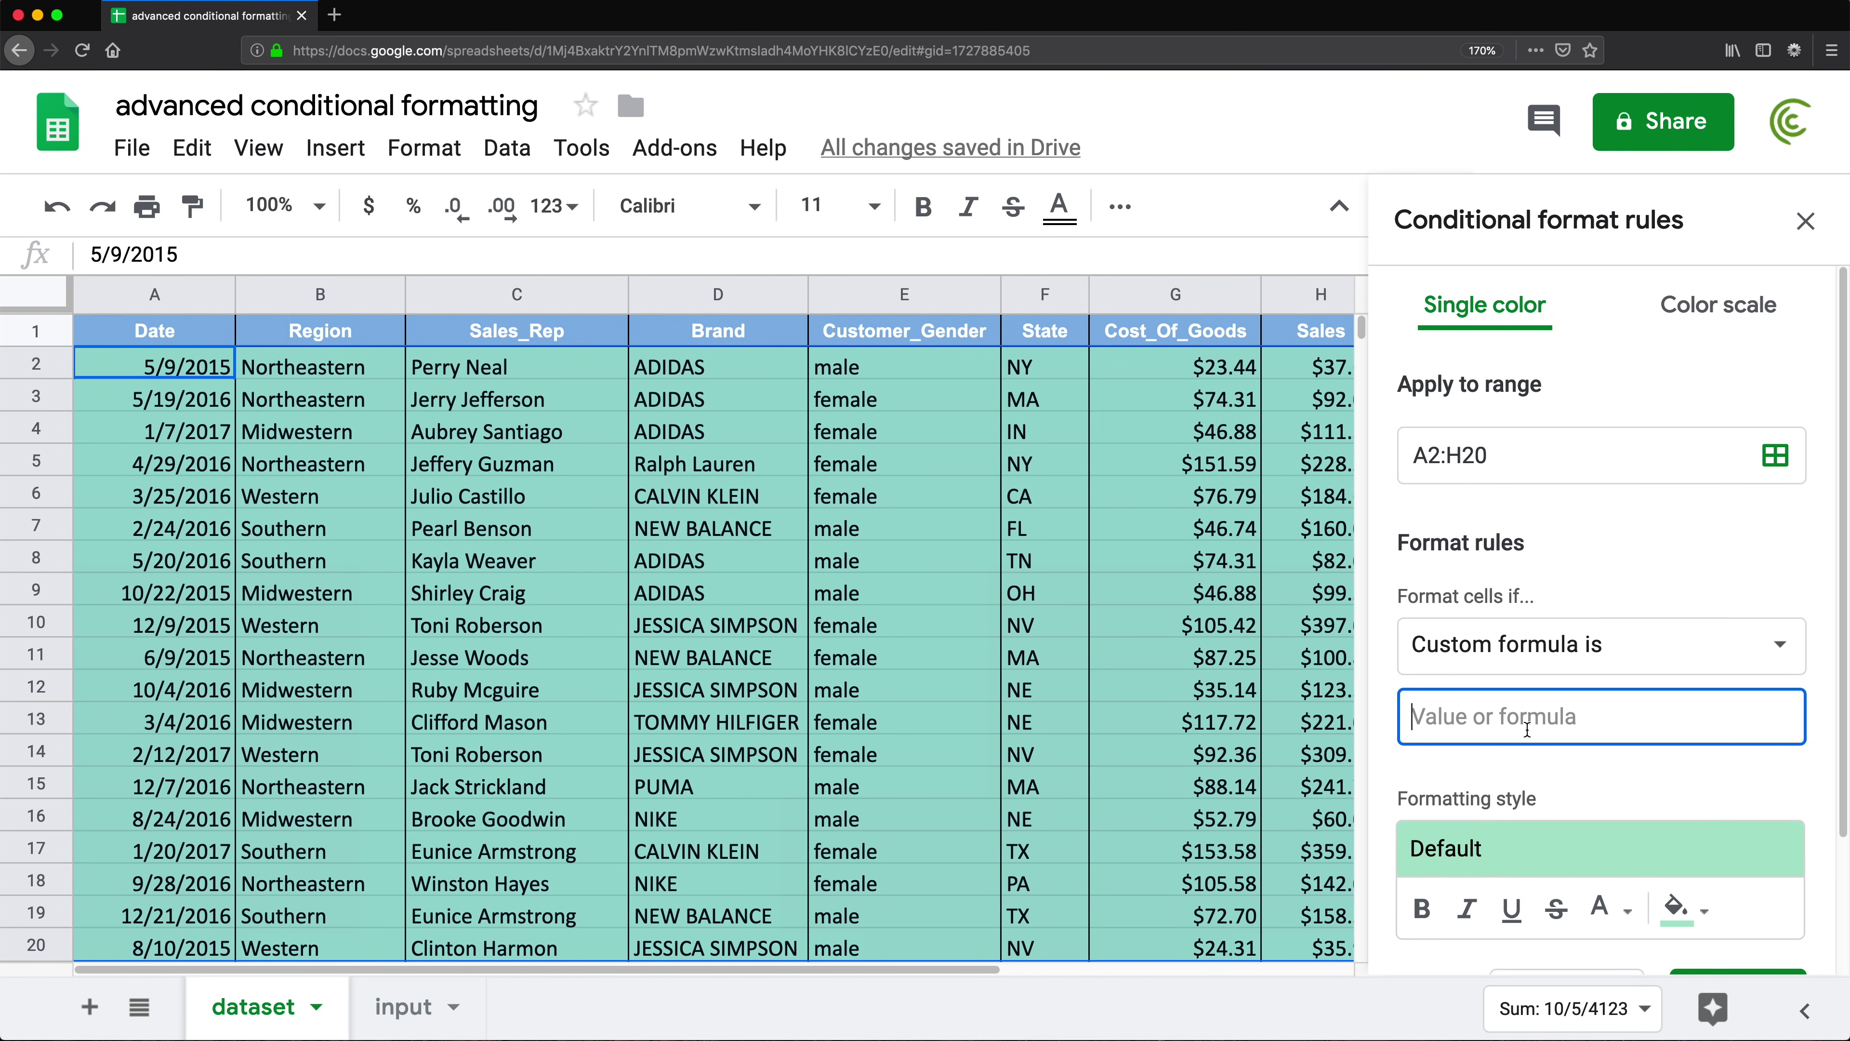
pyautogui.press('super+v')
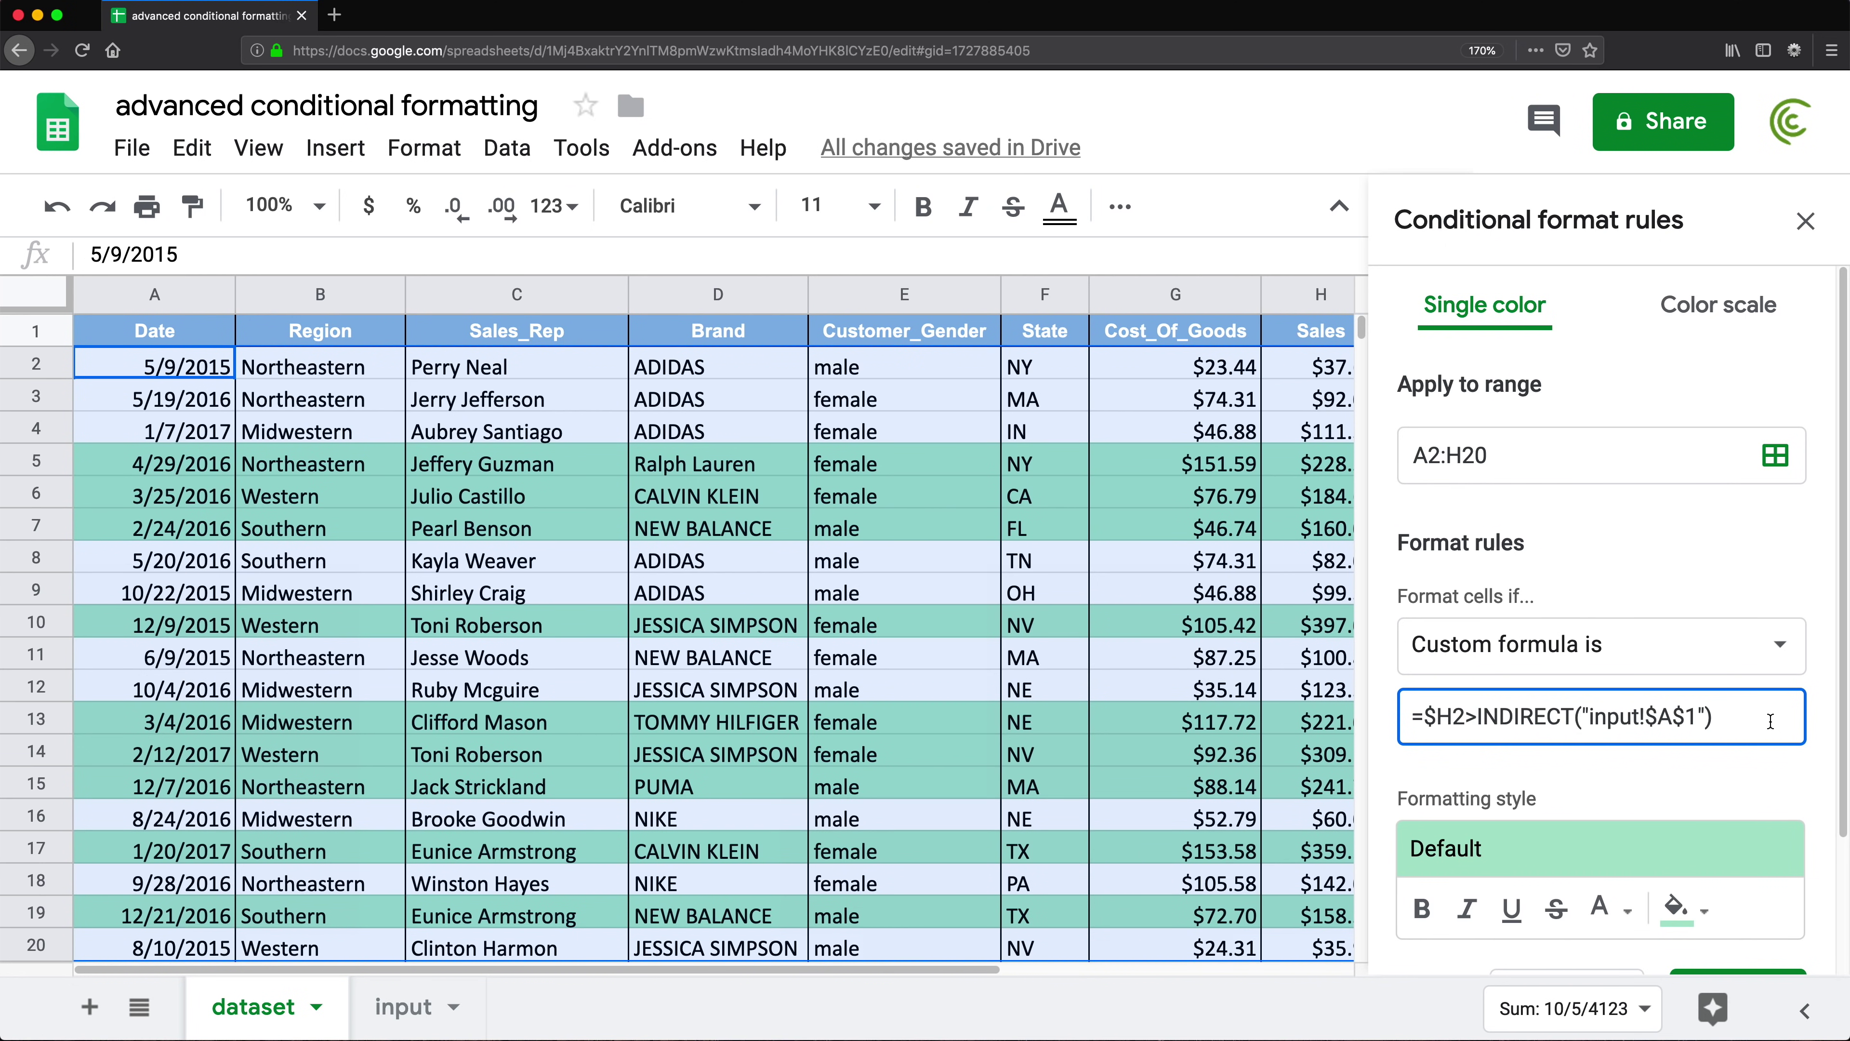
pyautogui.scroll(-2, 1770, 720)
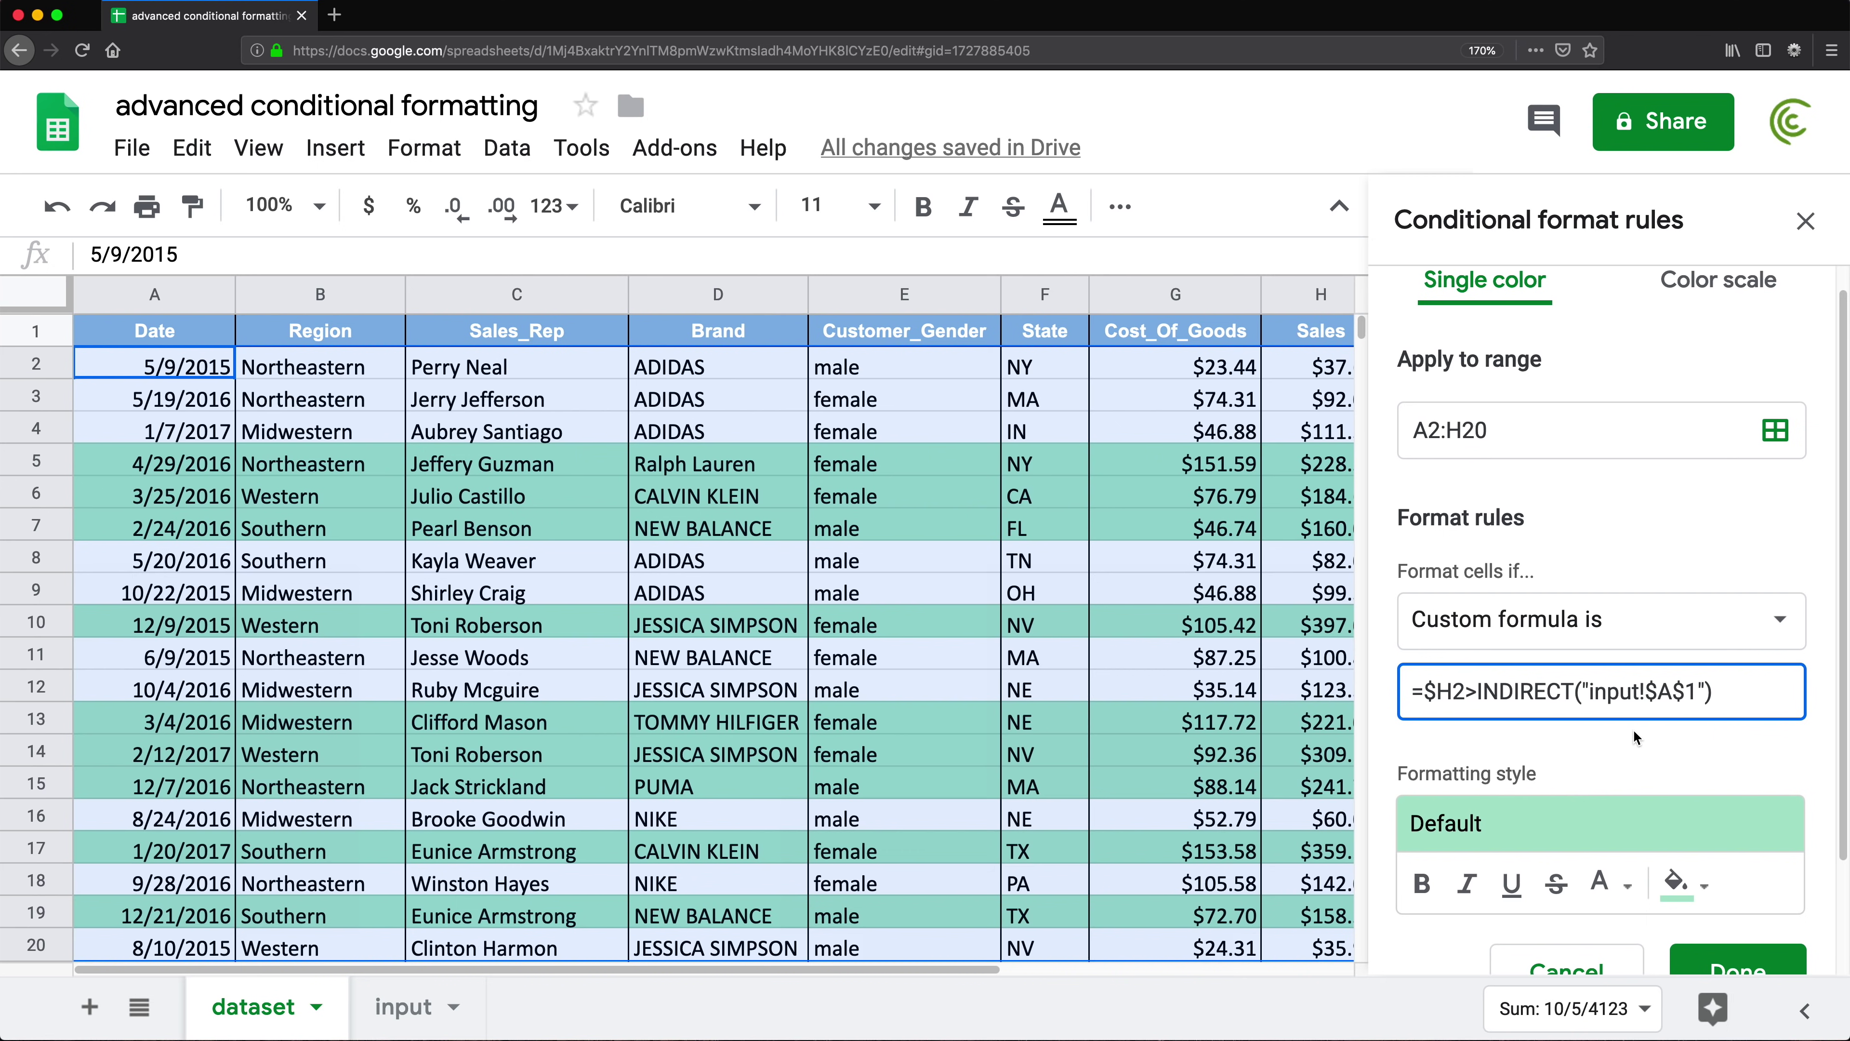
pyautogui.scroll(-2, 1636, 738)
pyautogui.click(1737, 921)
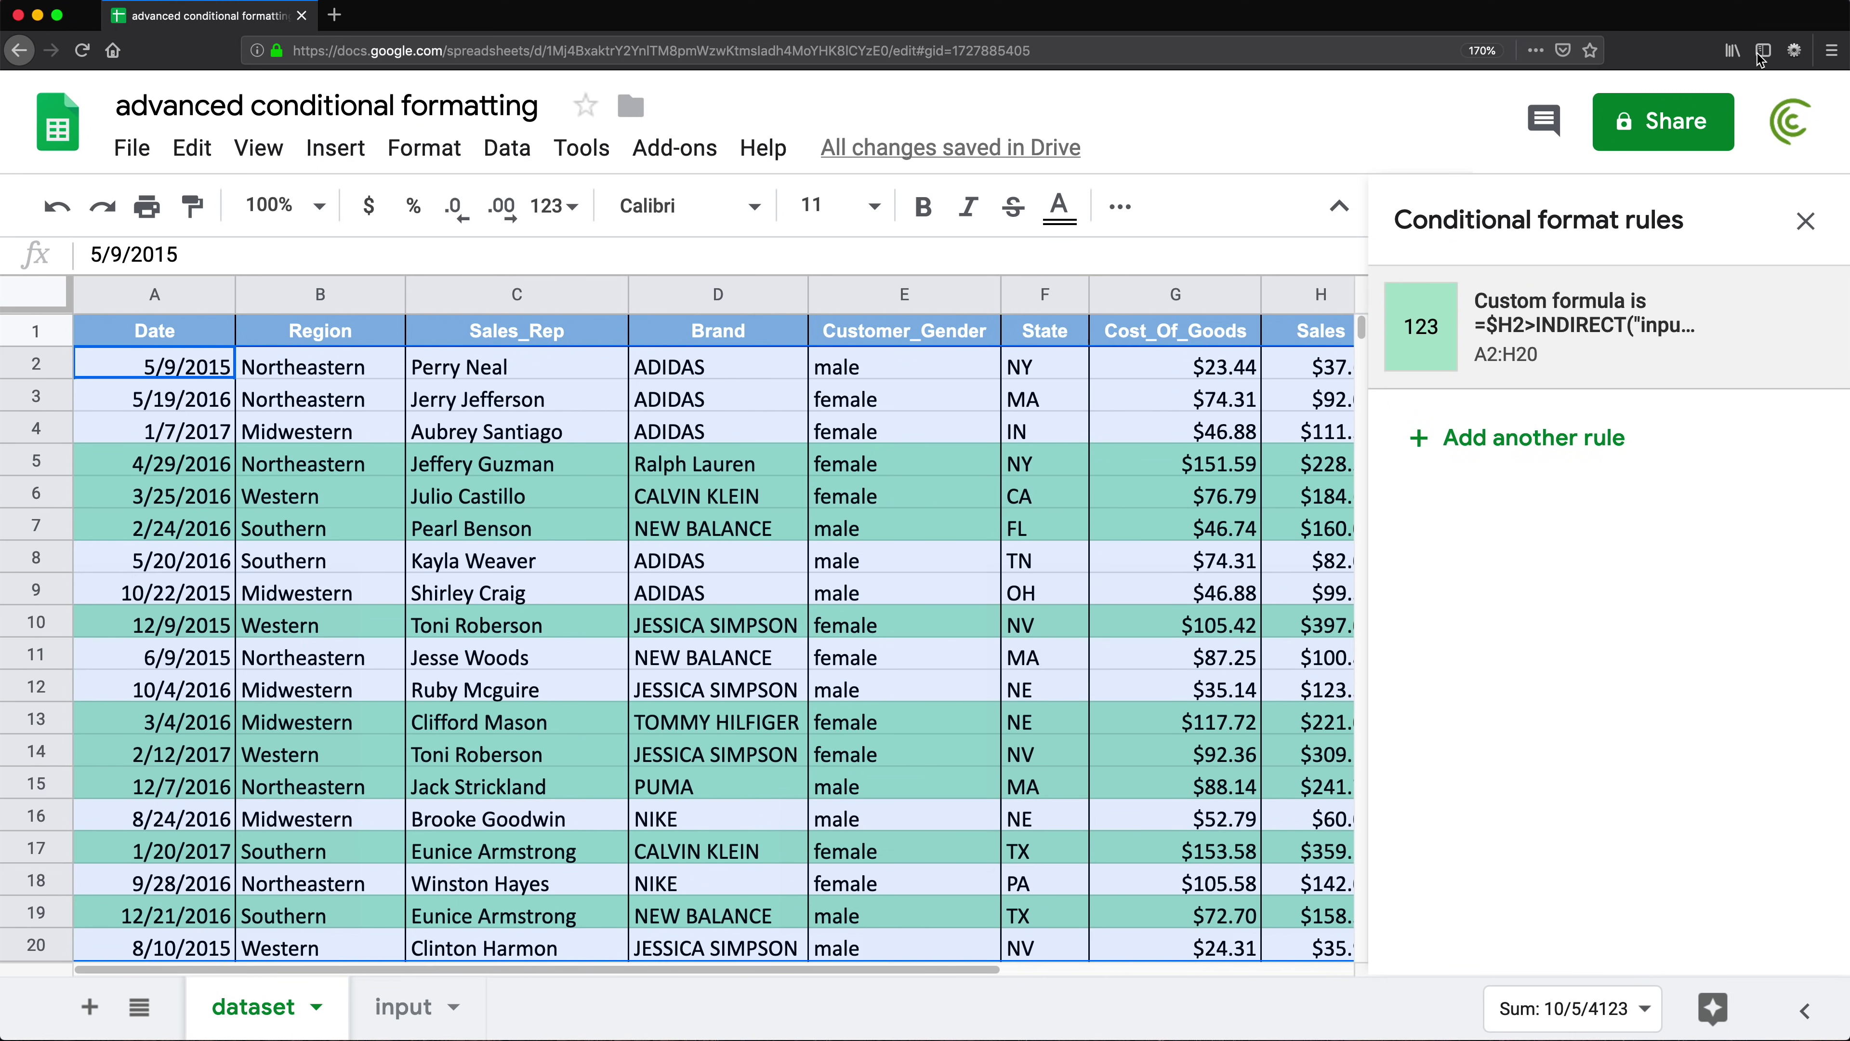
pyautogui.click(1805, 220)
# - Clear the test formulas from columns I to K of the dataset sheet
pyautogui.click(1563, 496)
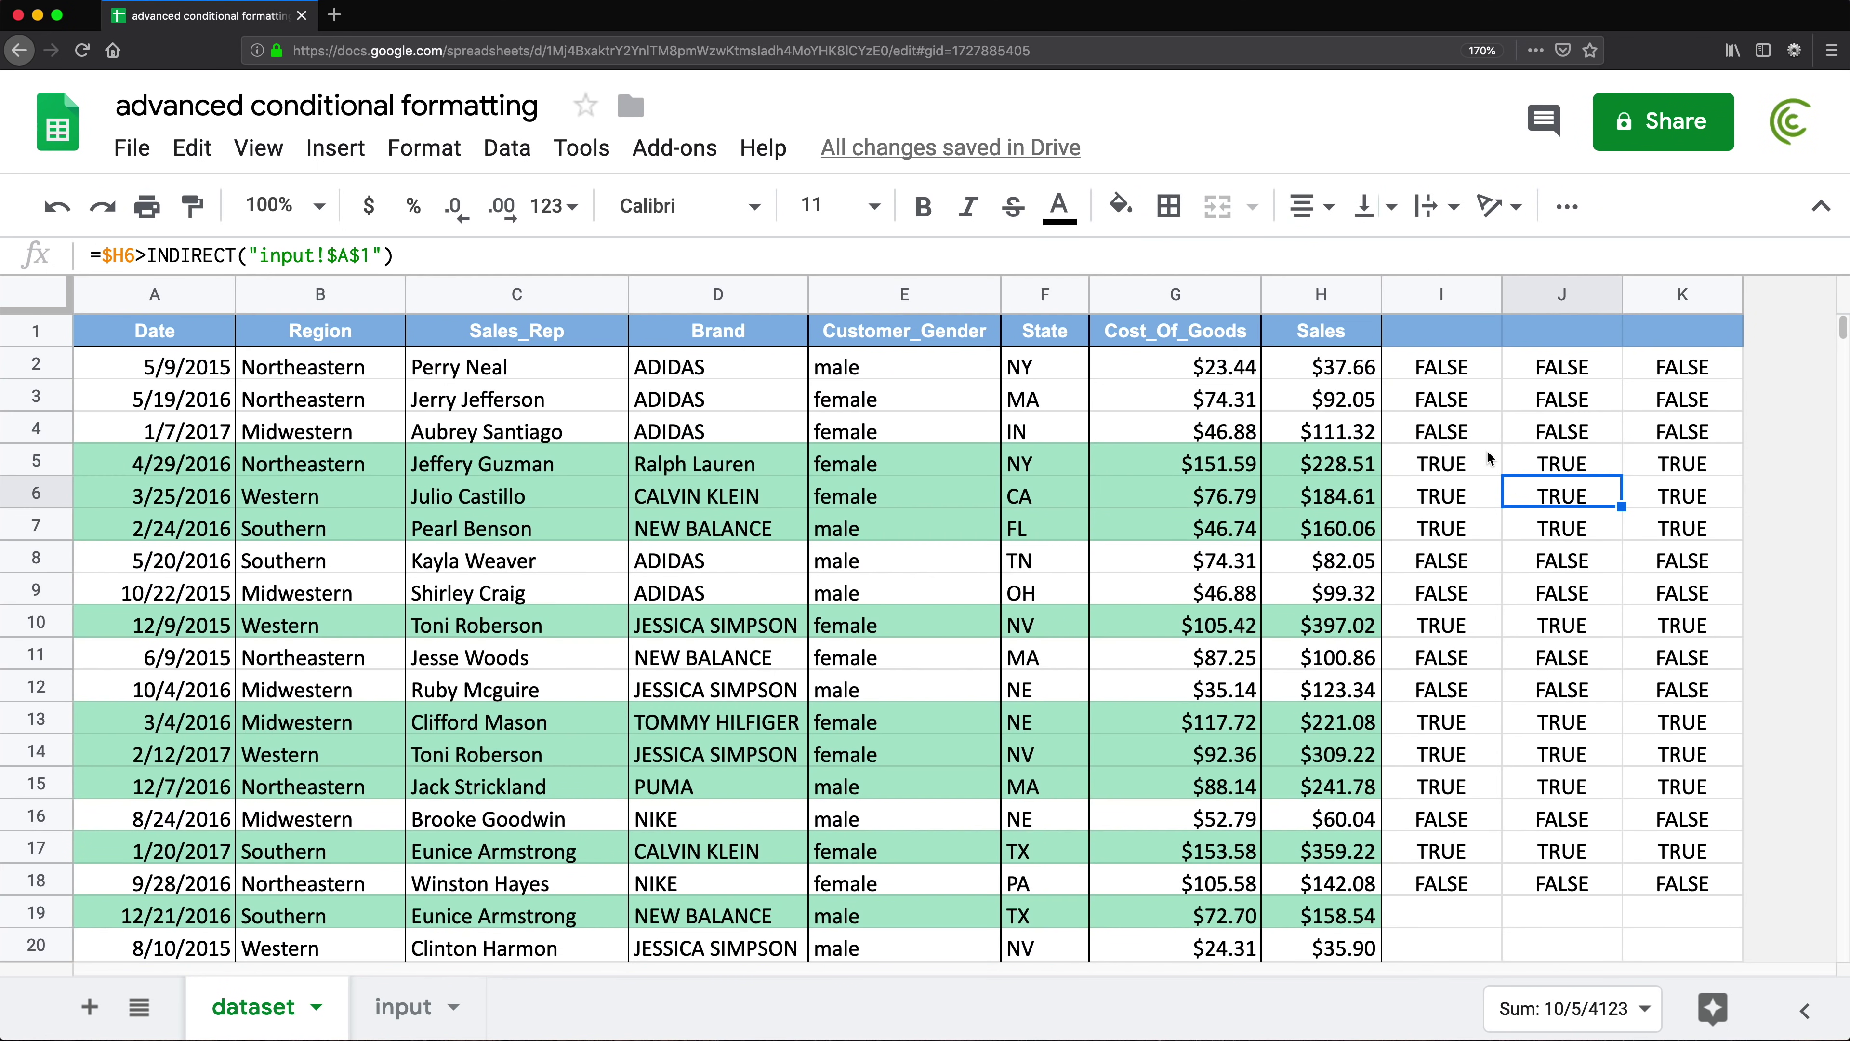
pyautogui.moveTo(1420, 286); pyautogui.dragTo(1683, 294)
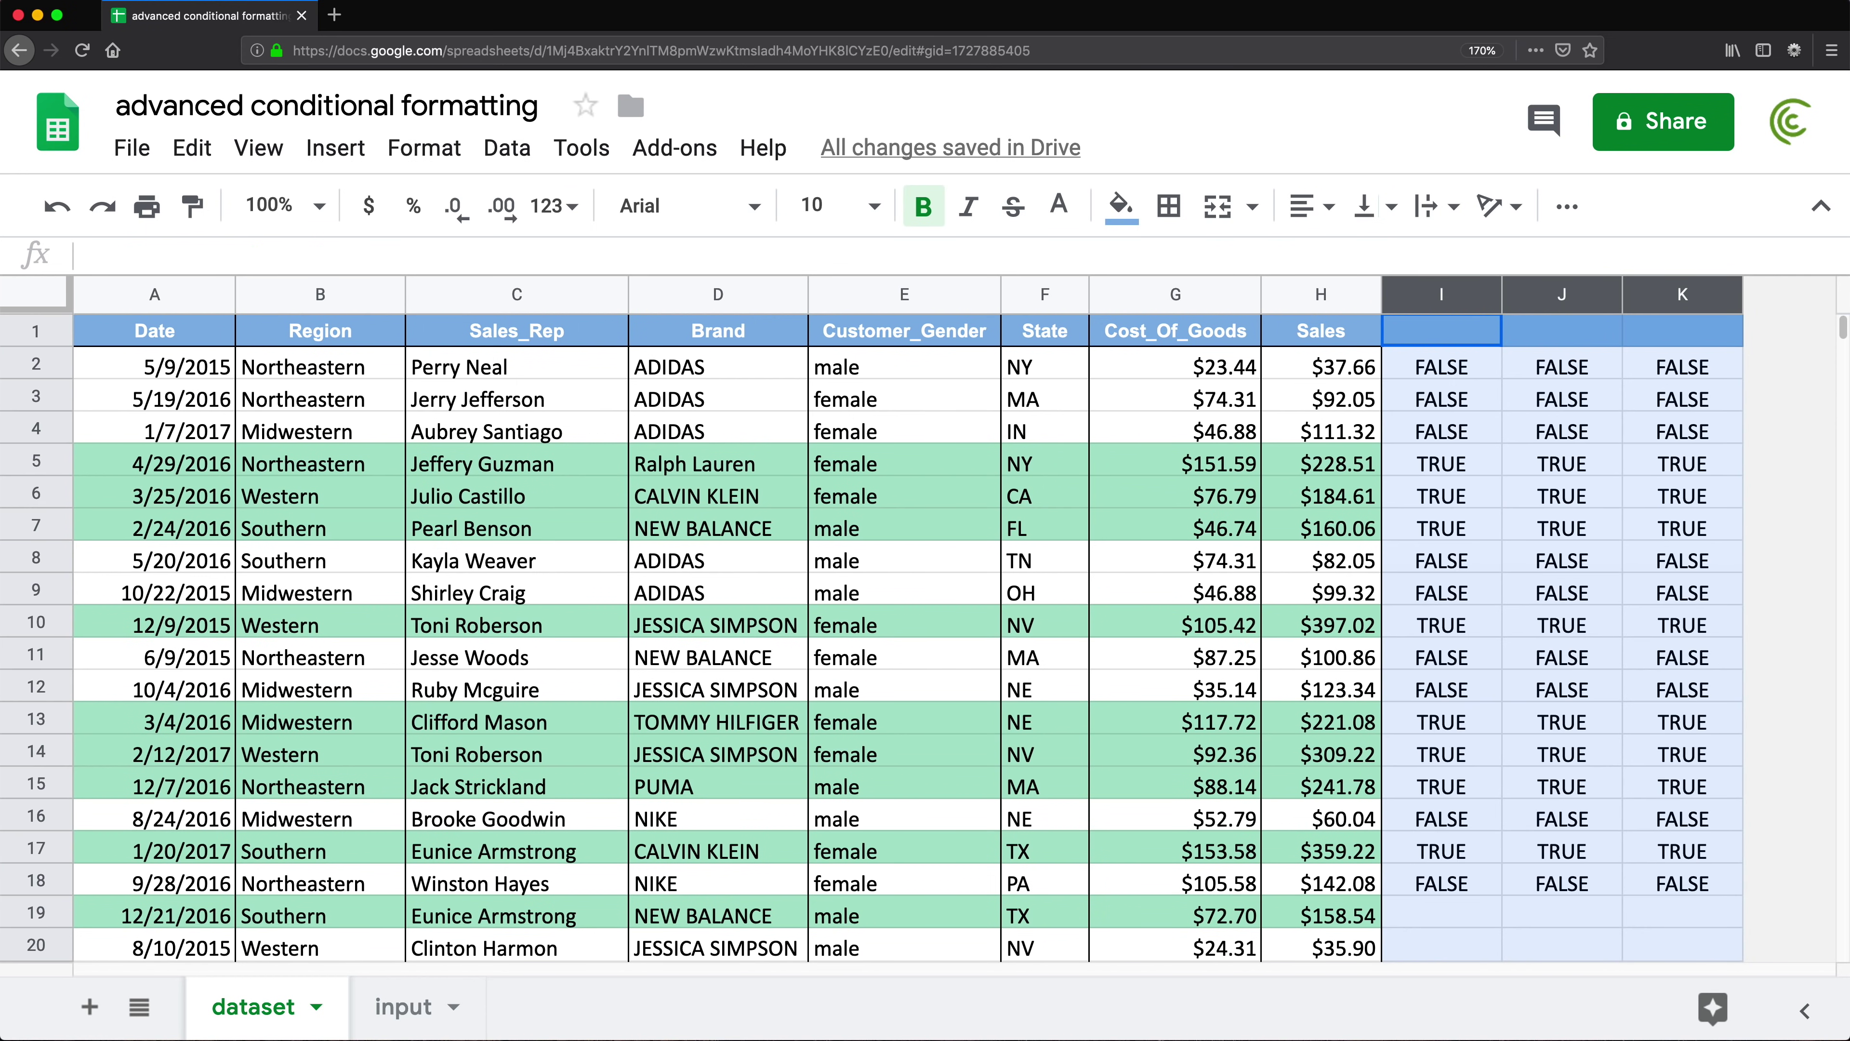
pyautogui.press('Delete')
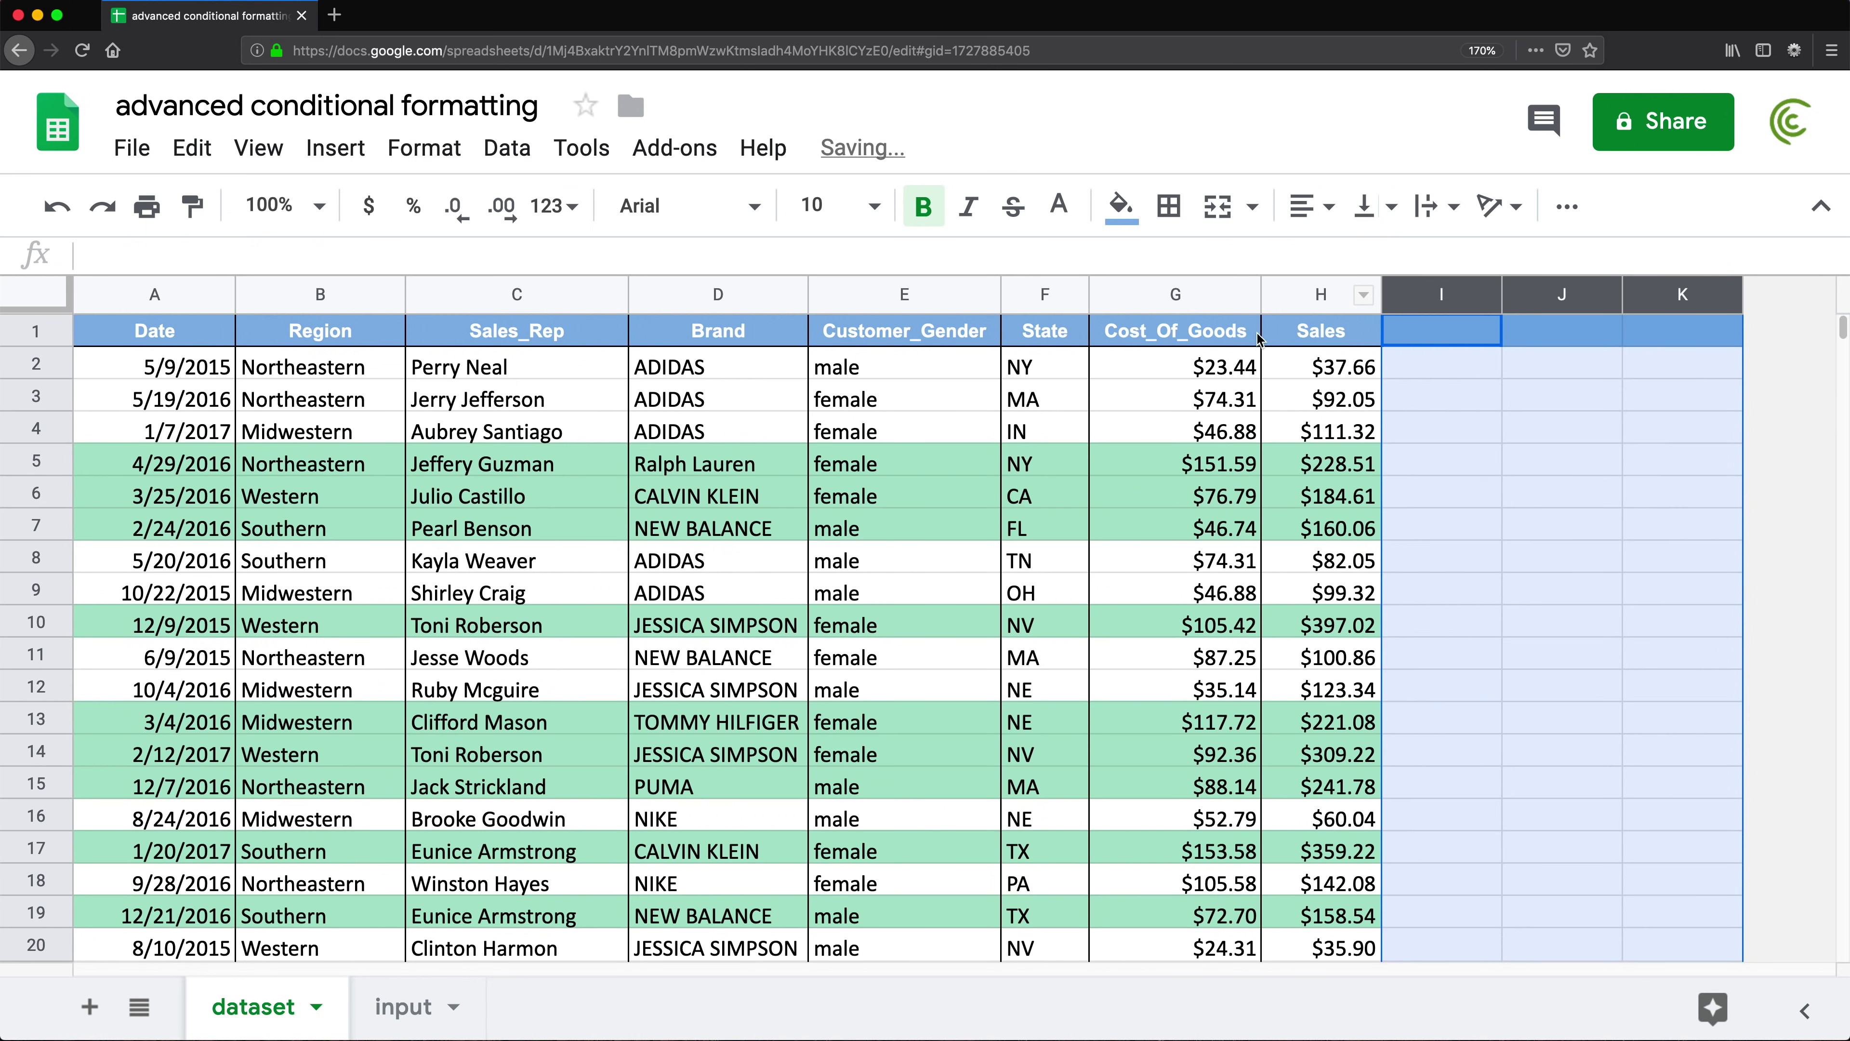
pyautogui.click(1070, 567)
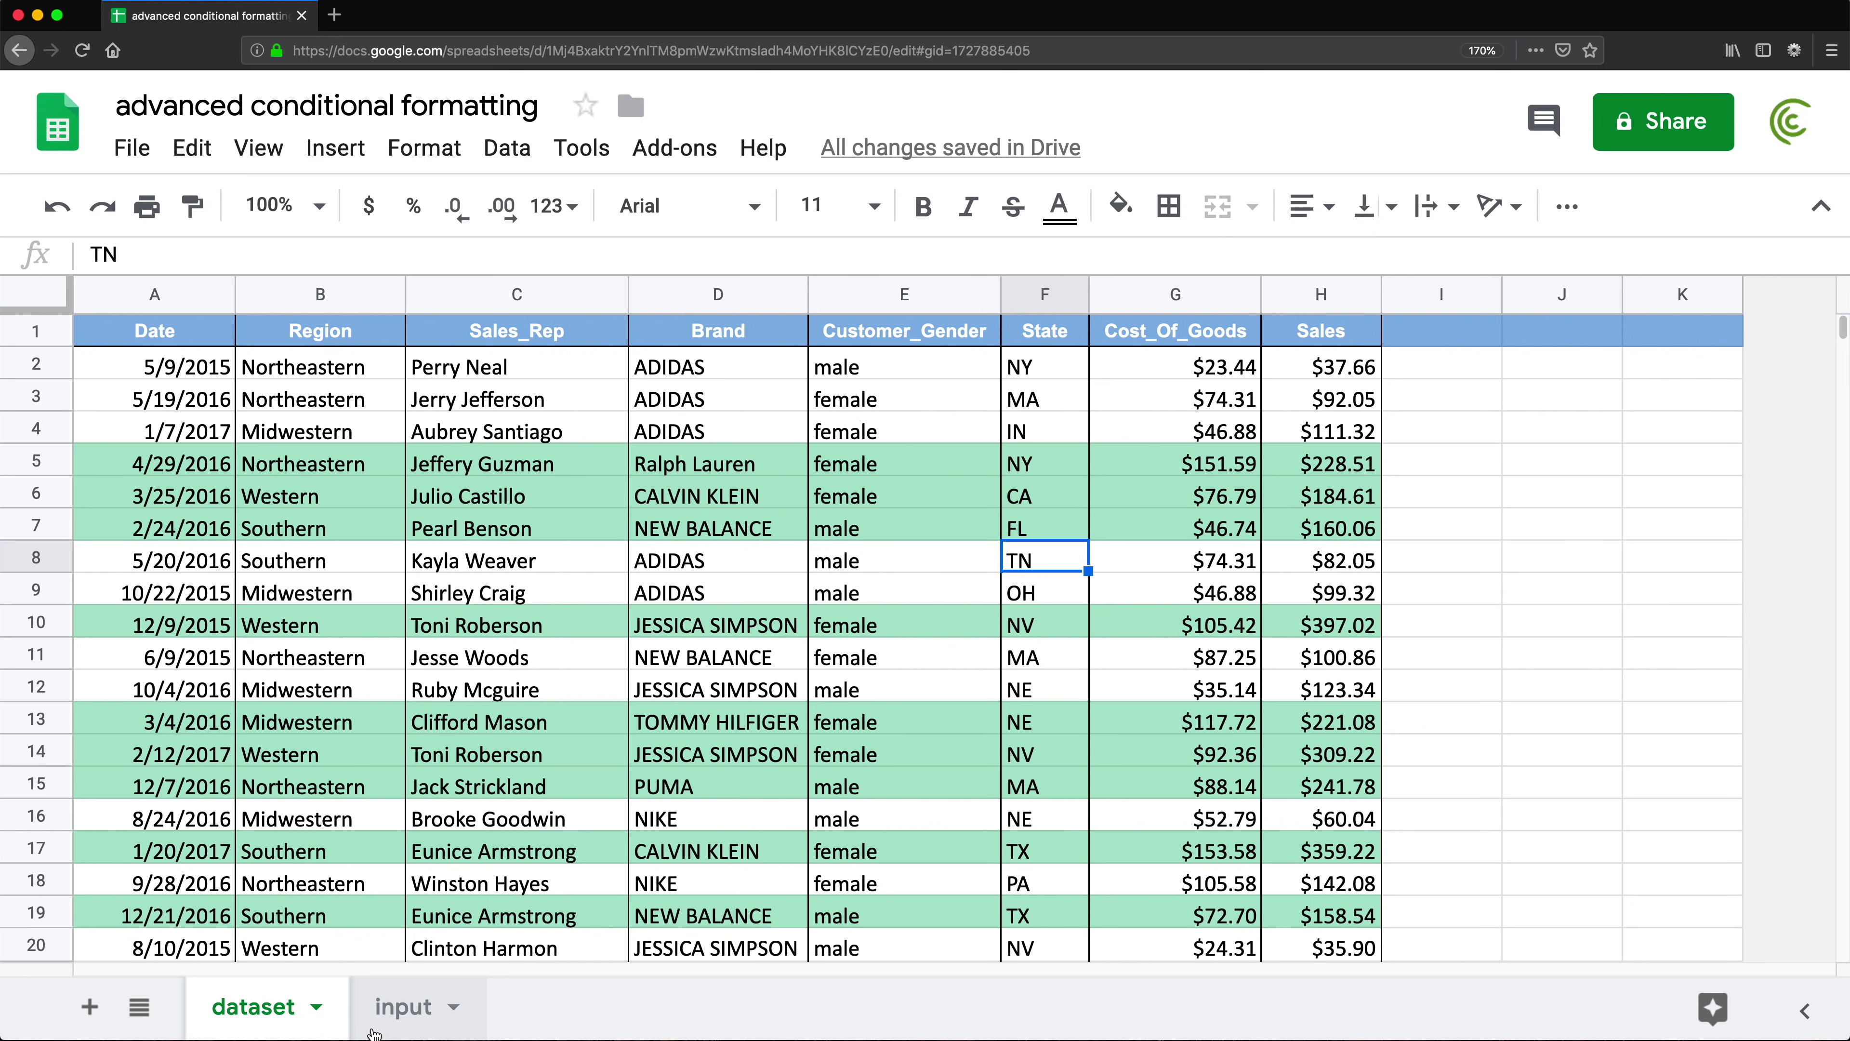
# - Set the threshold in cell A1 of the input sheet to 100 and check the row highlighting on the dataset sheet
pyautogui.click(387, 1008)
pyautogui.click(123, 338)
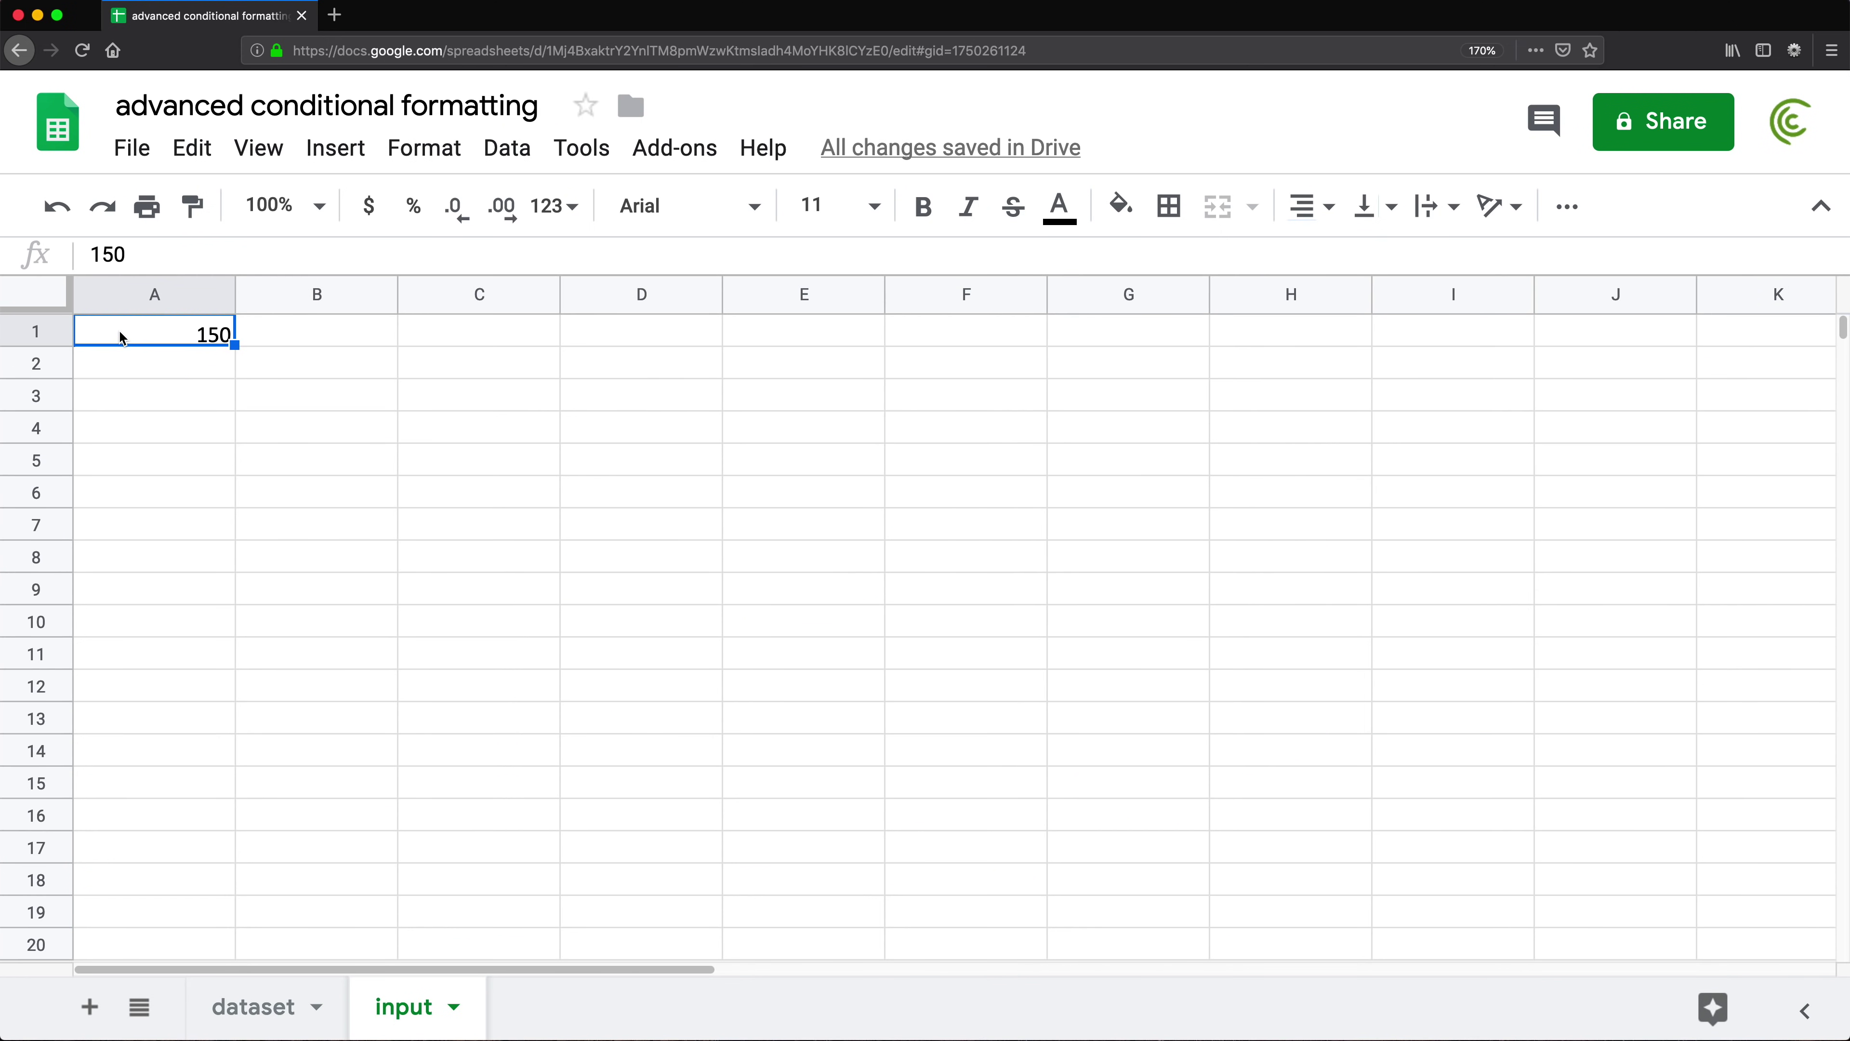
pyautogui.write('100')
pyautogui.press('Return')
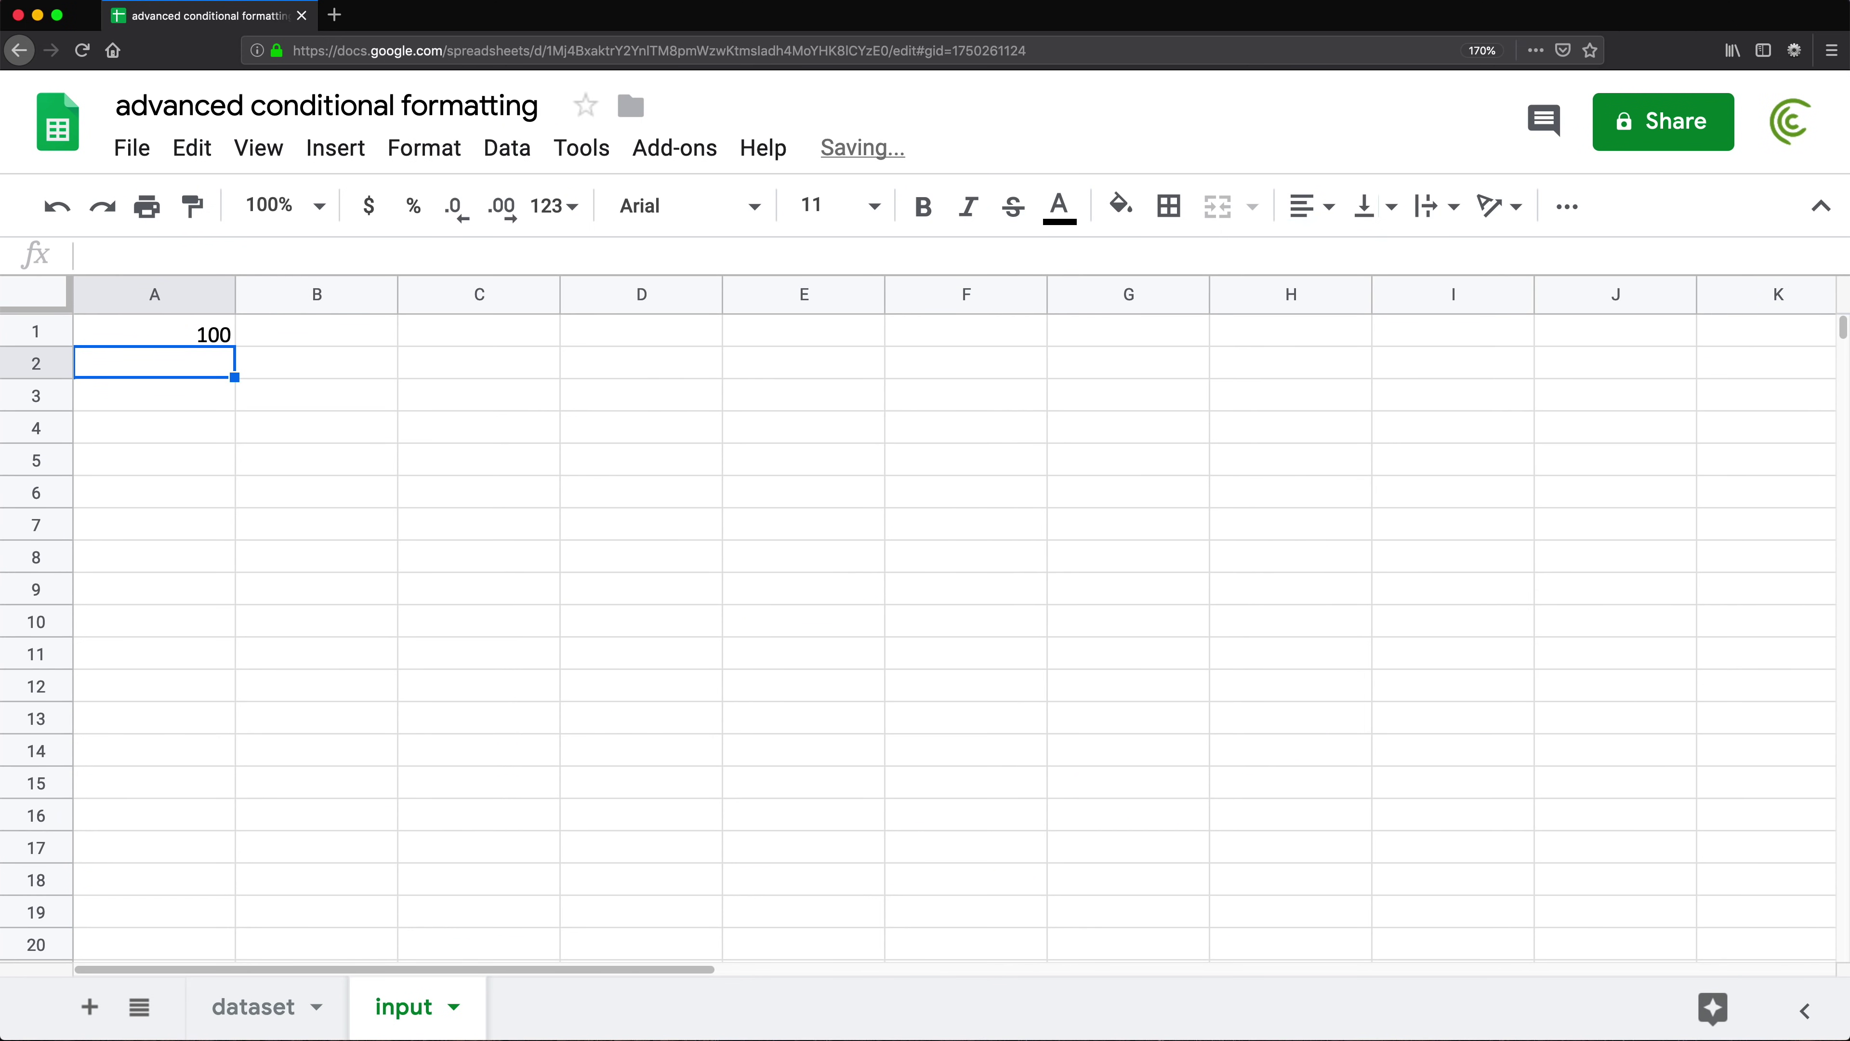
pyautogui.click(252, 1009)
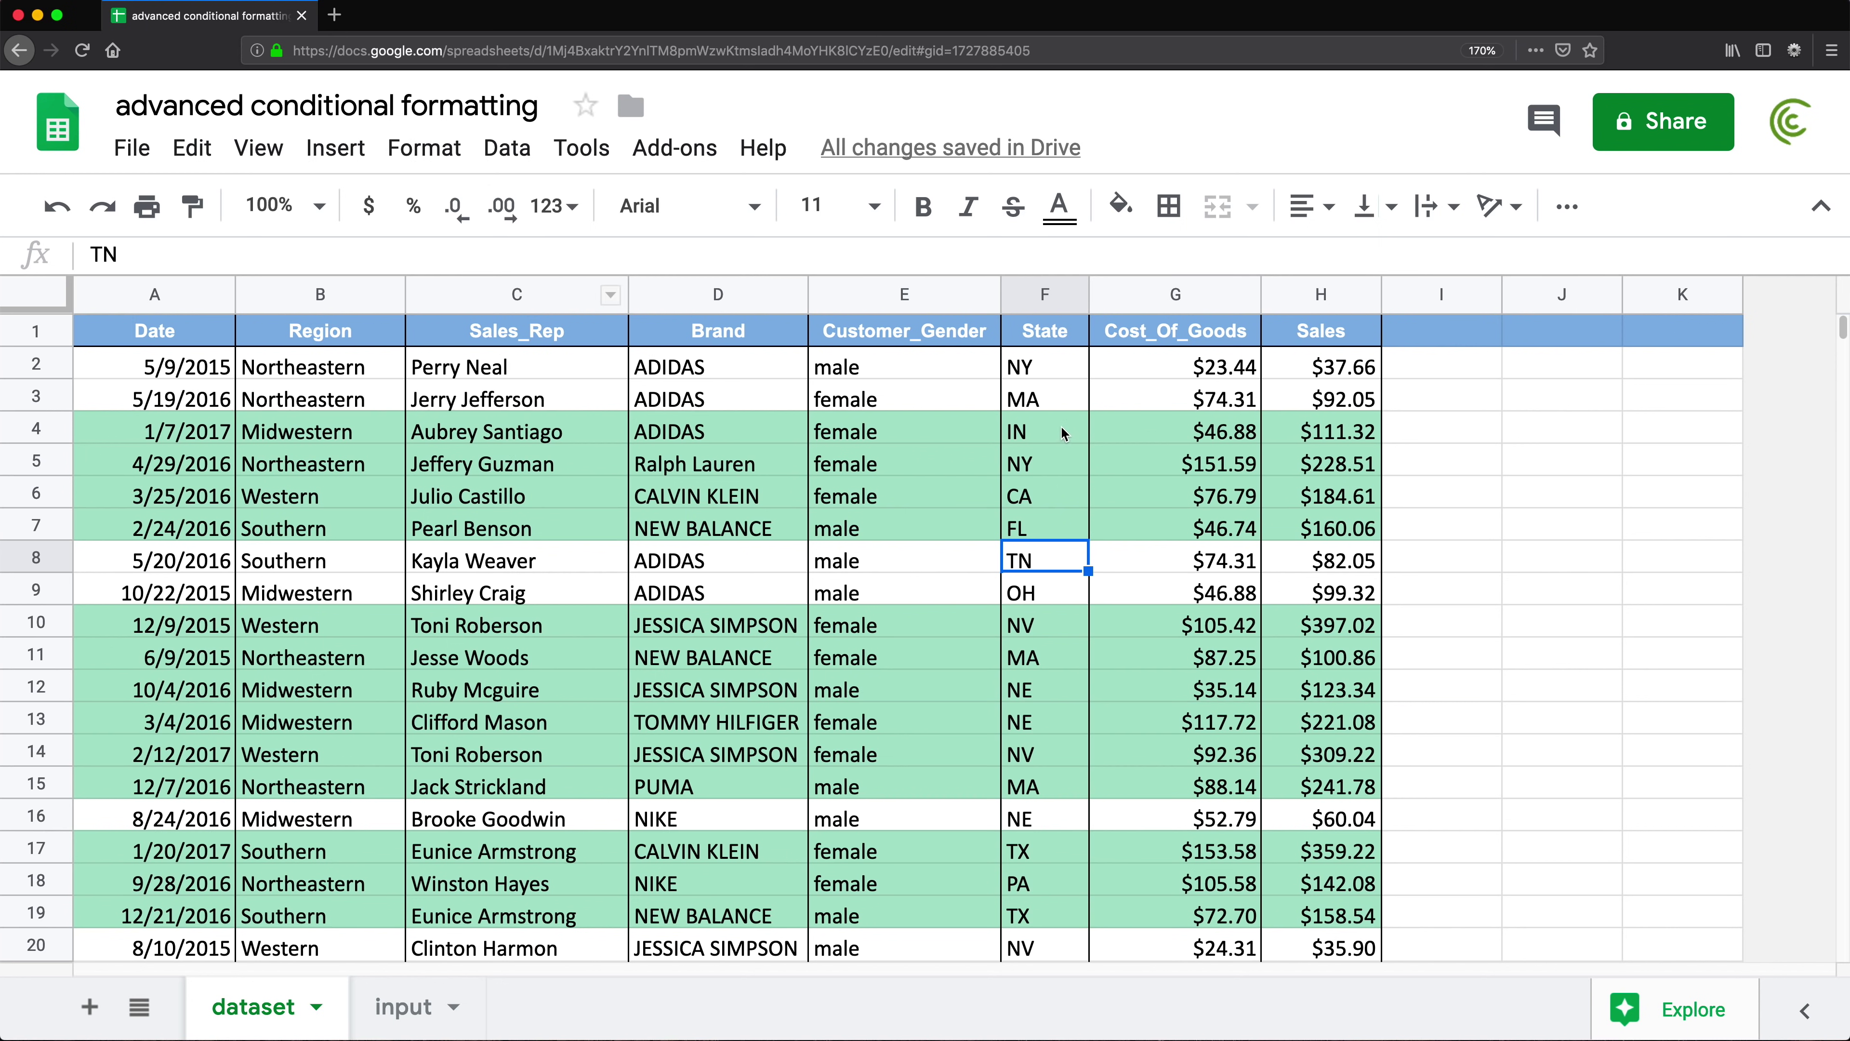
pyautogui.moveTo(1030, 399); pyautogui.dragTo(990, 590)
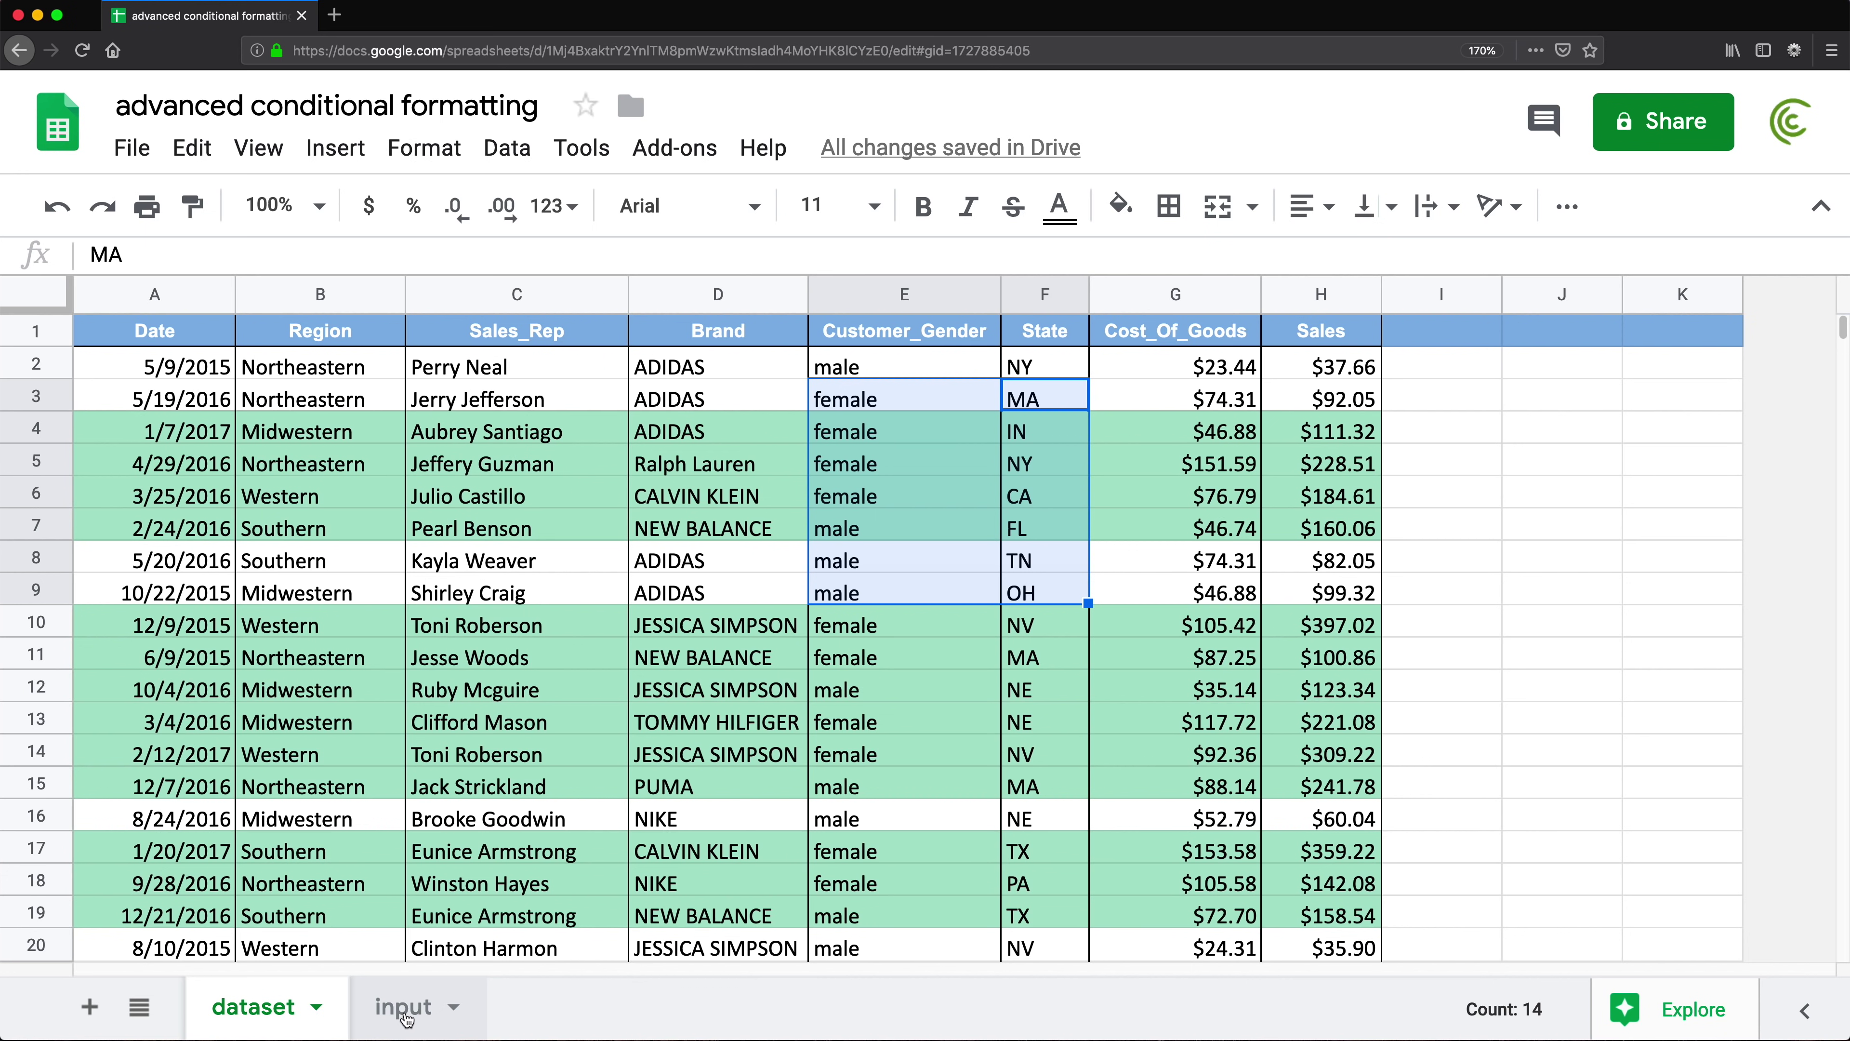
pyautogui.click(1038, 496)
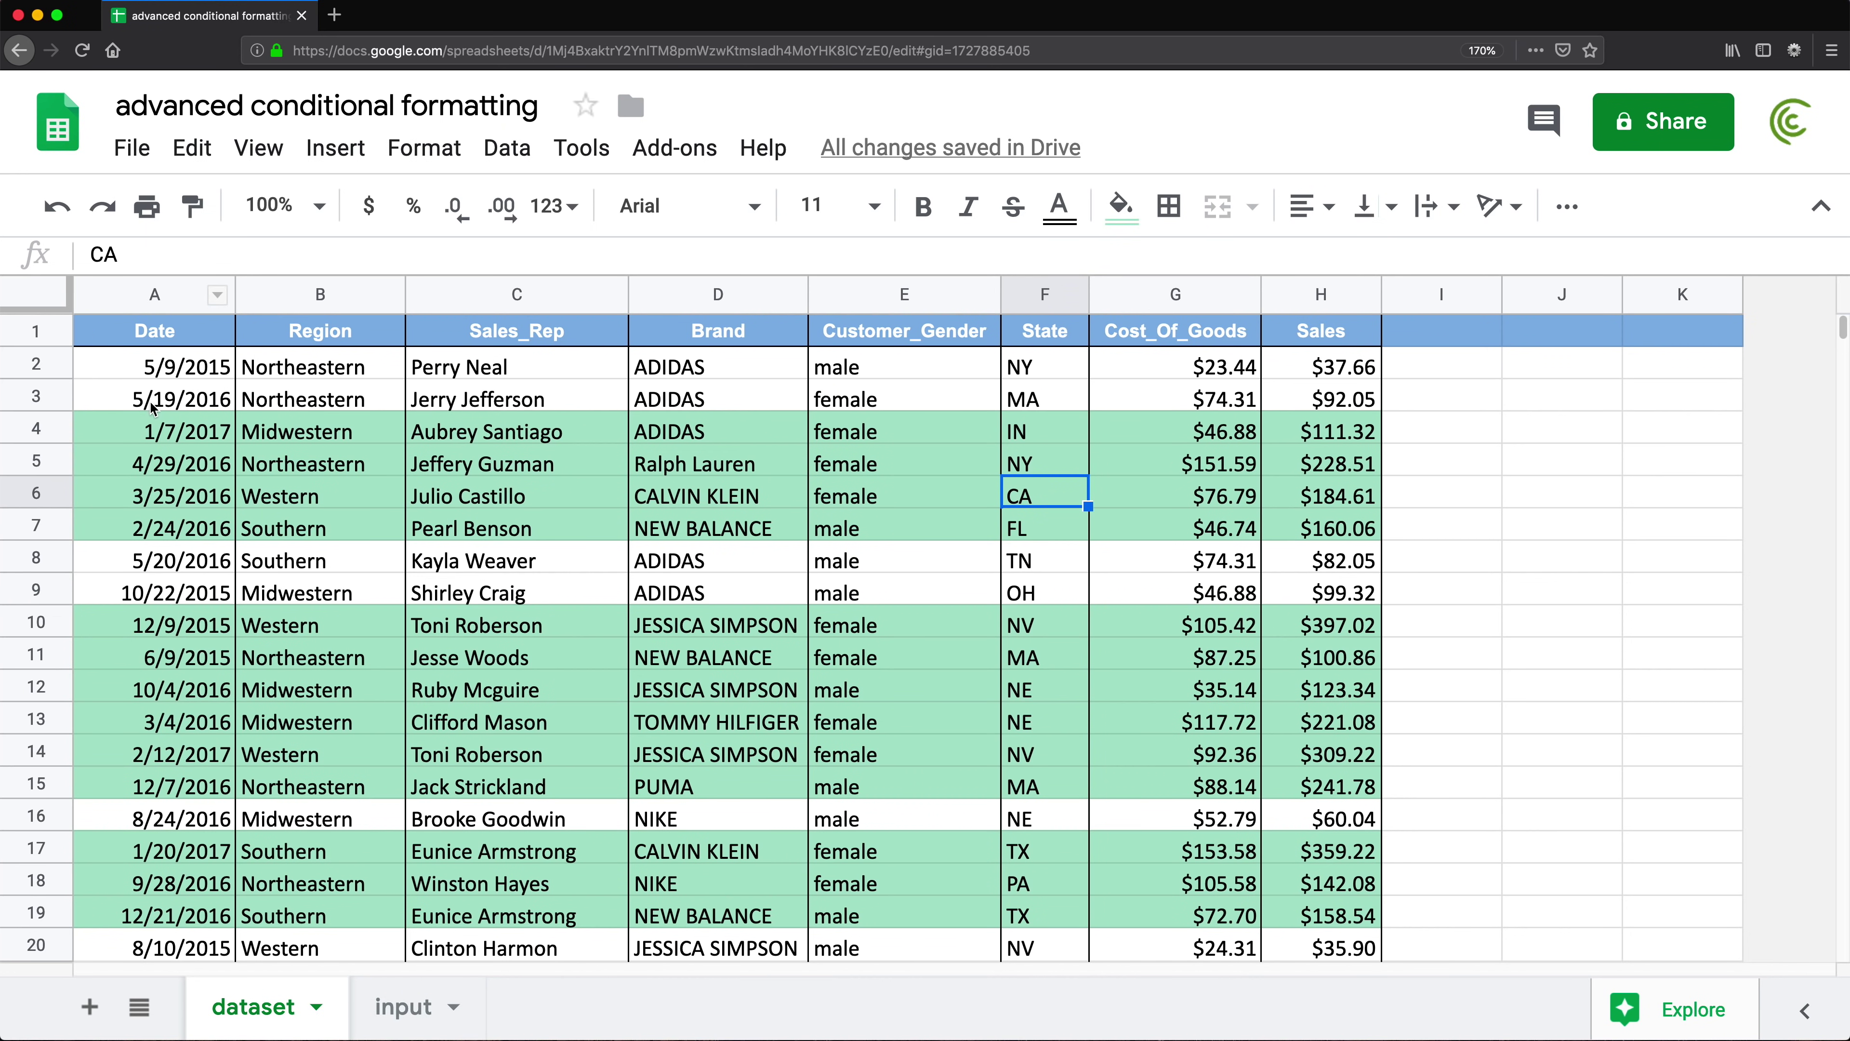
# - Delete the INDIRECT custom formula rule from A2:H20 on the dataset sheet
pyautogui.moveTo(156, 368); pyautogui.dragTo(1333, 946)
pyautogui.click(445, 159)
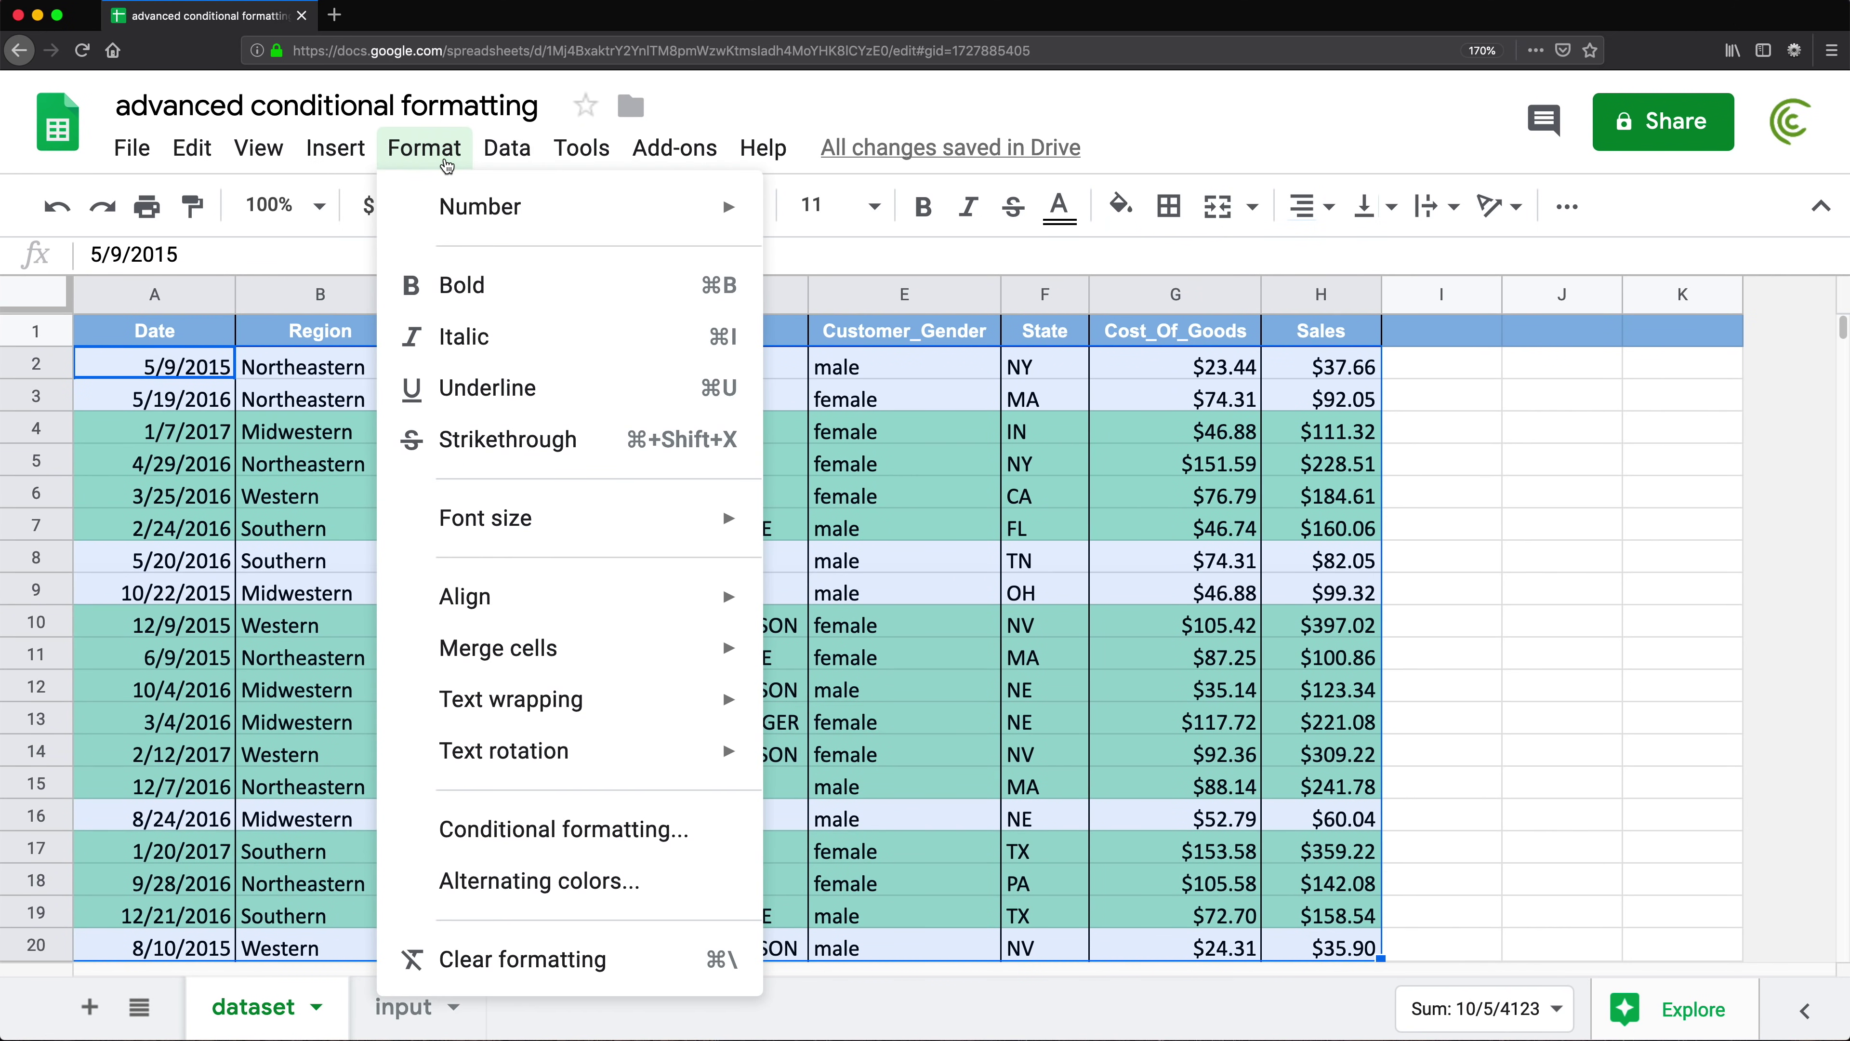
pyautogui.click(545, 853)
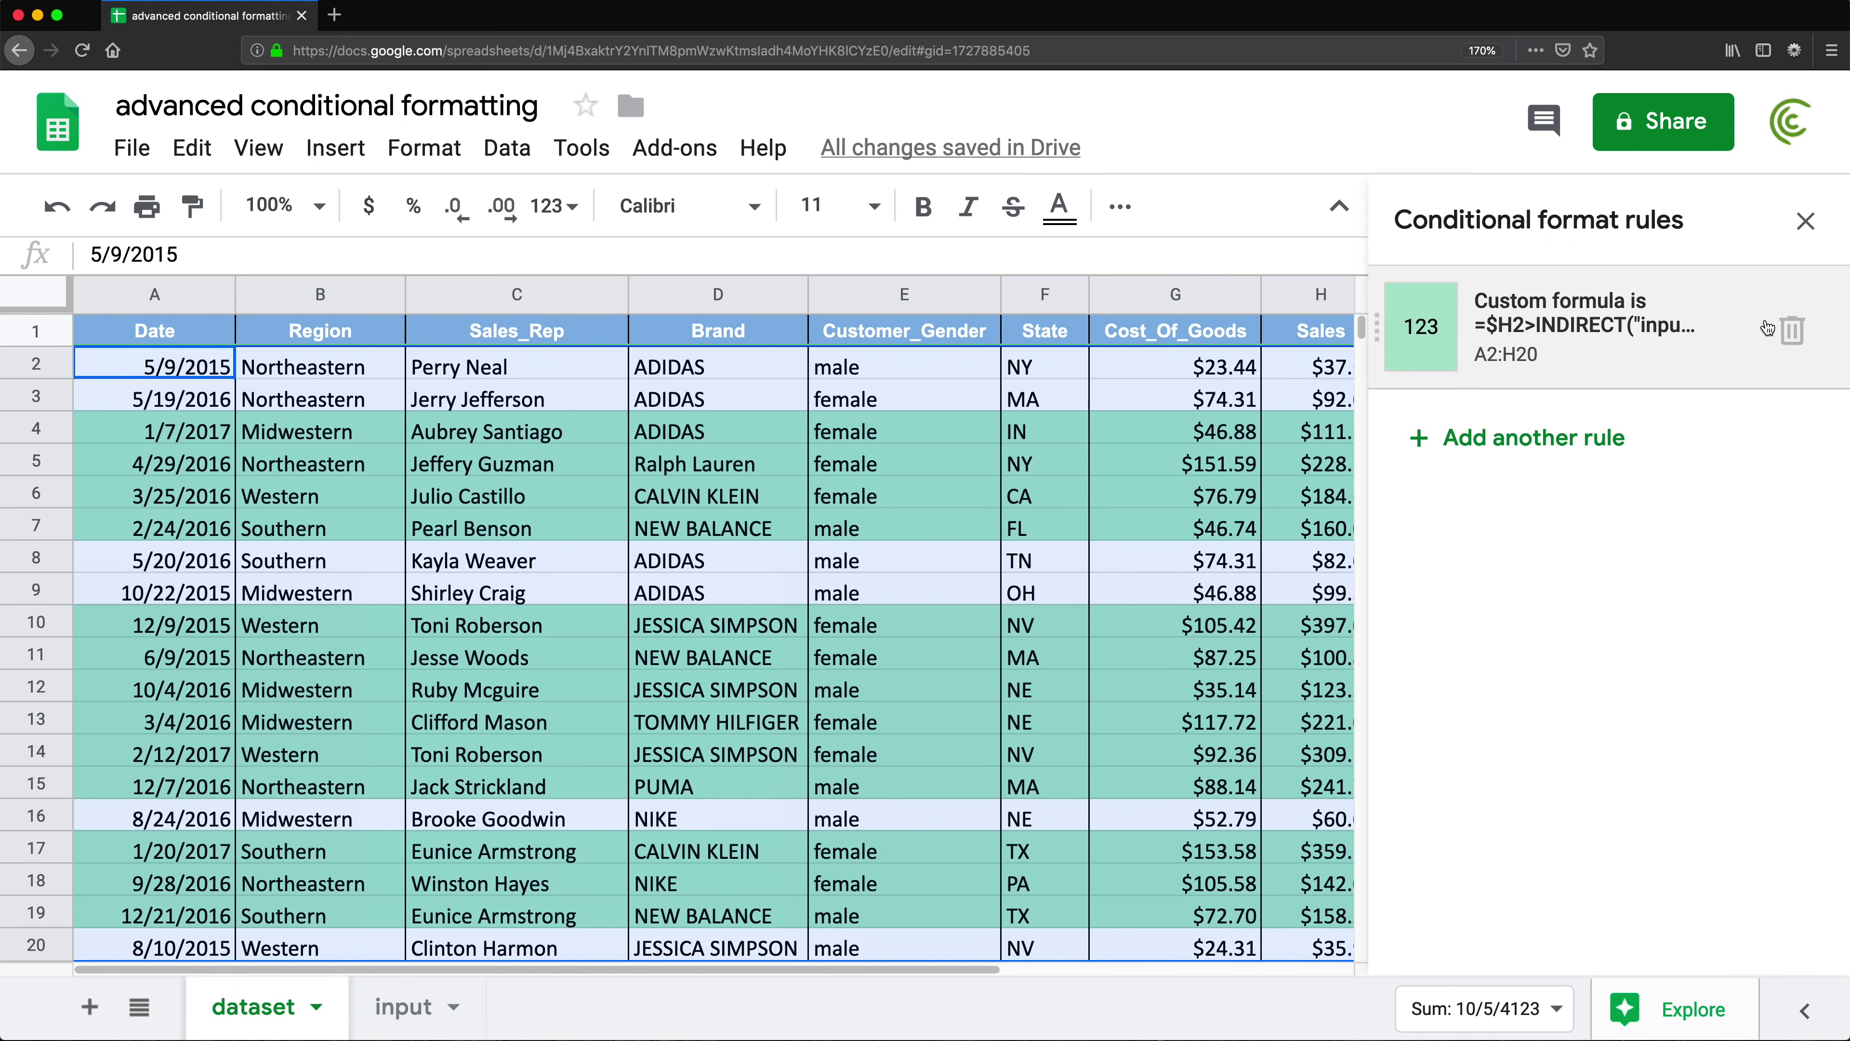
pyautogui.click(1792, 330)
pyautogui.click(1805, 221)
pyautogui.click(1175, 560)
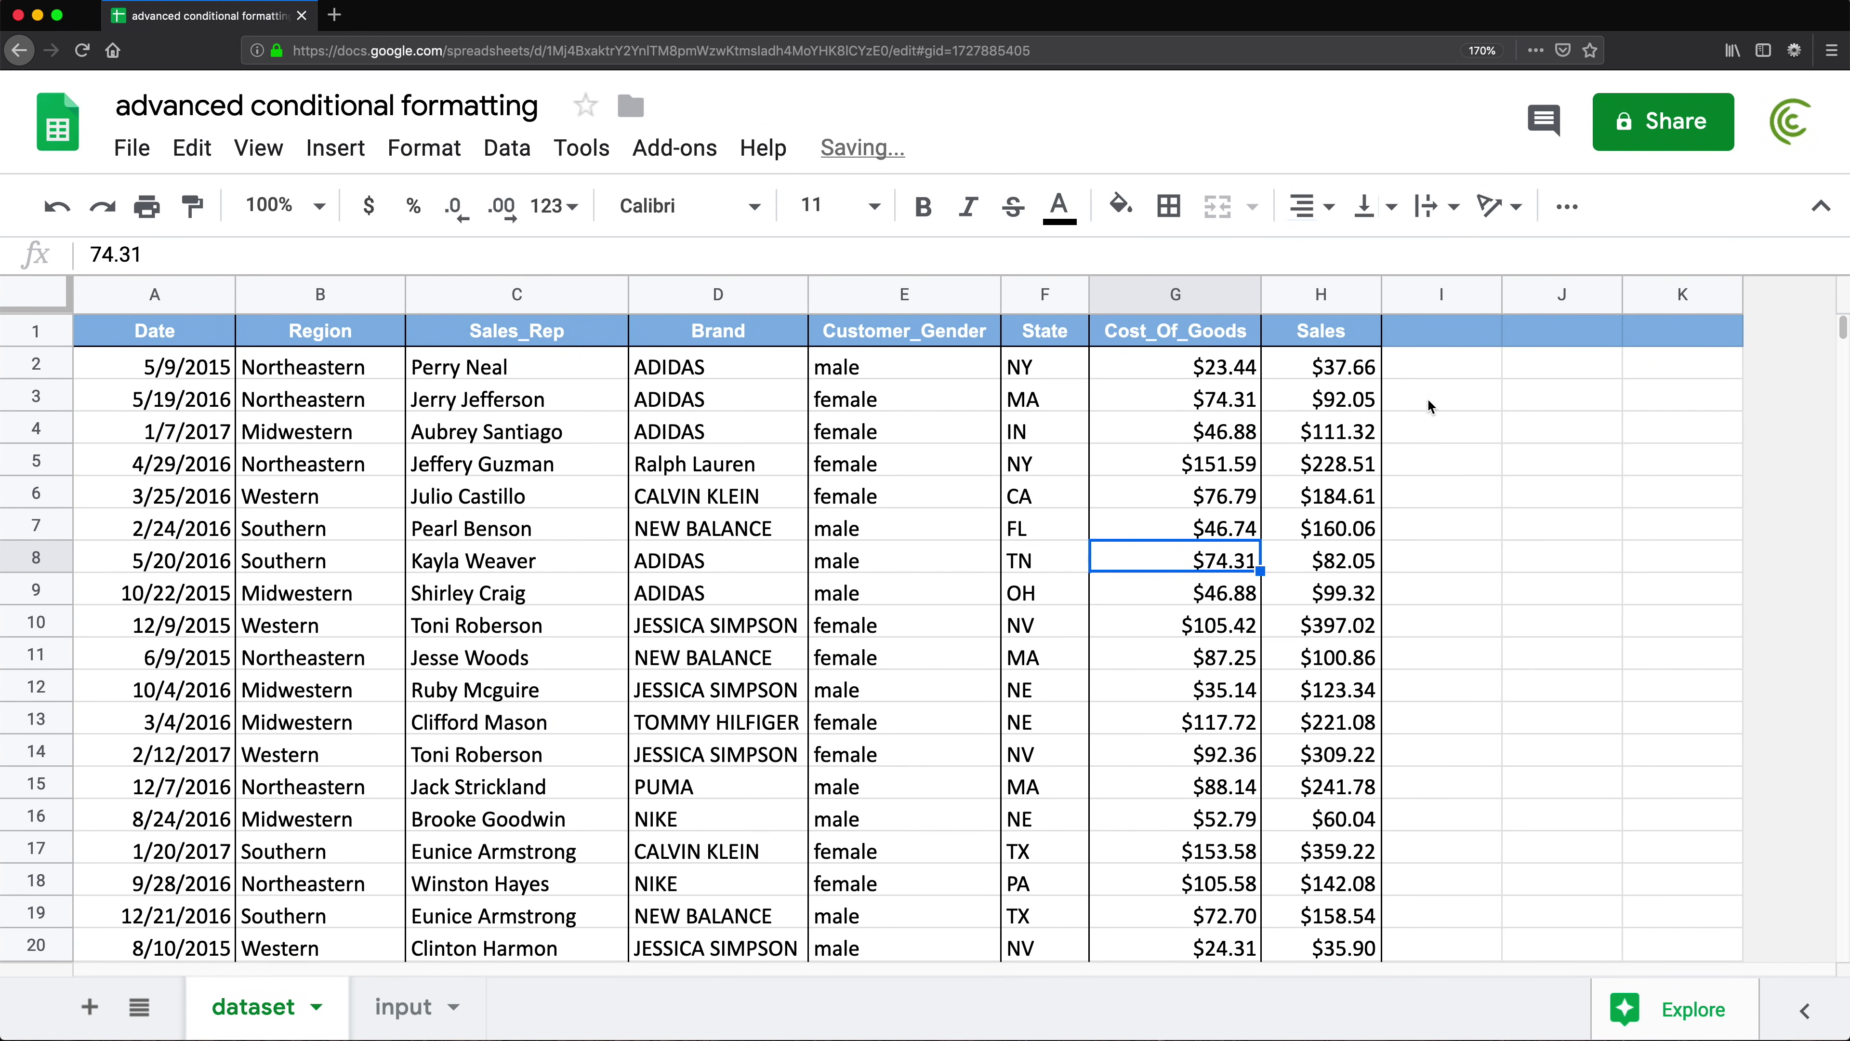
# - Copy the states TN, OH, NV and MA from F8:F11 of the dataset sheet into C1:C4 of the input sheet
pyautogui.click(1045, 624)
pyautogui.moveTo(1049, 558); pyautogui.dragTo(1039, 676)
pyautogui.hotkey('ctrl', 'c')
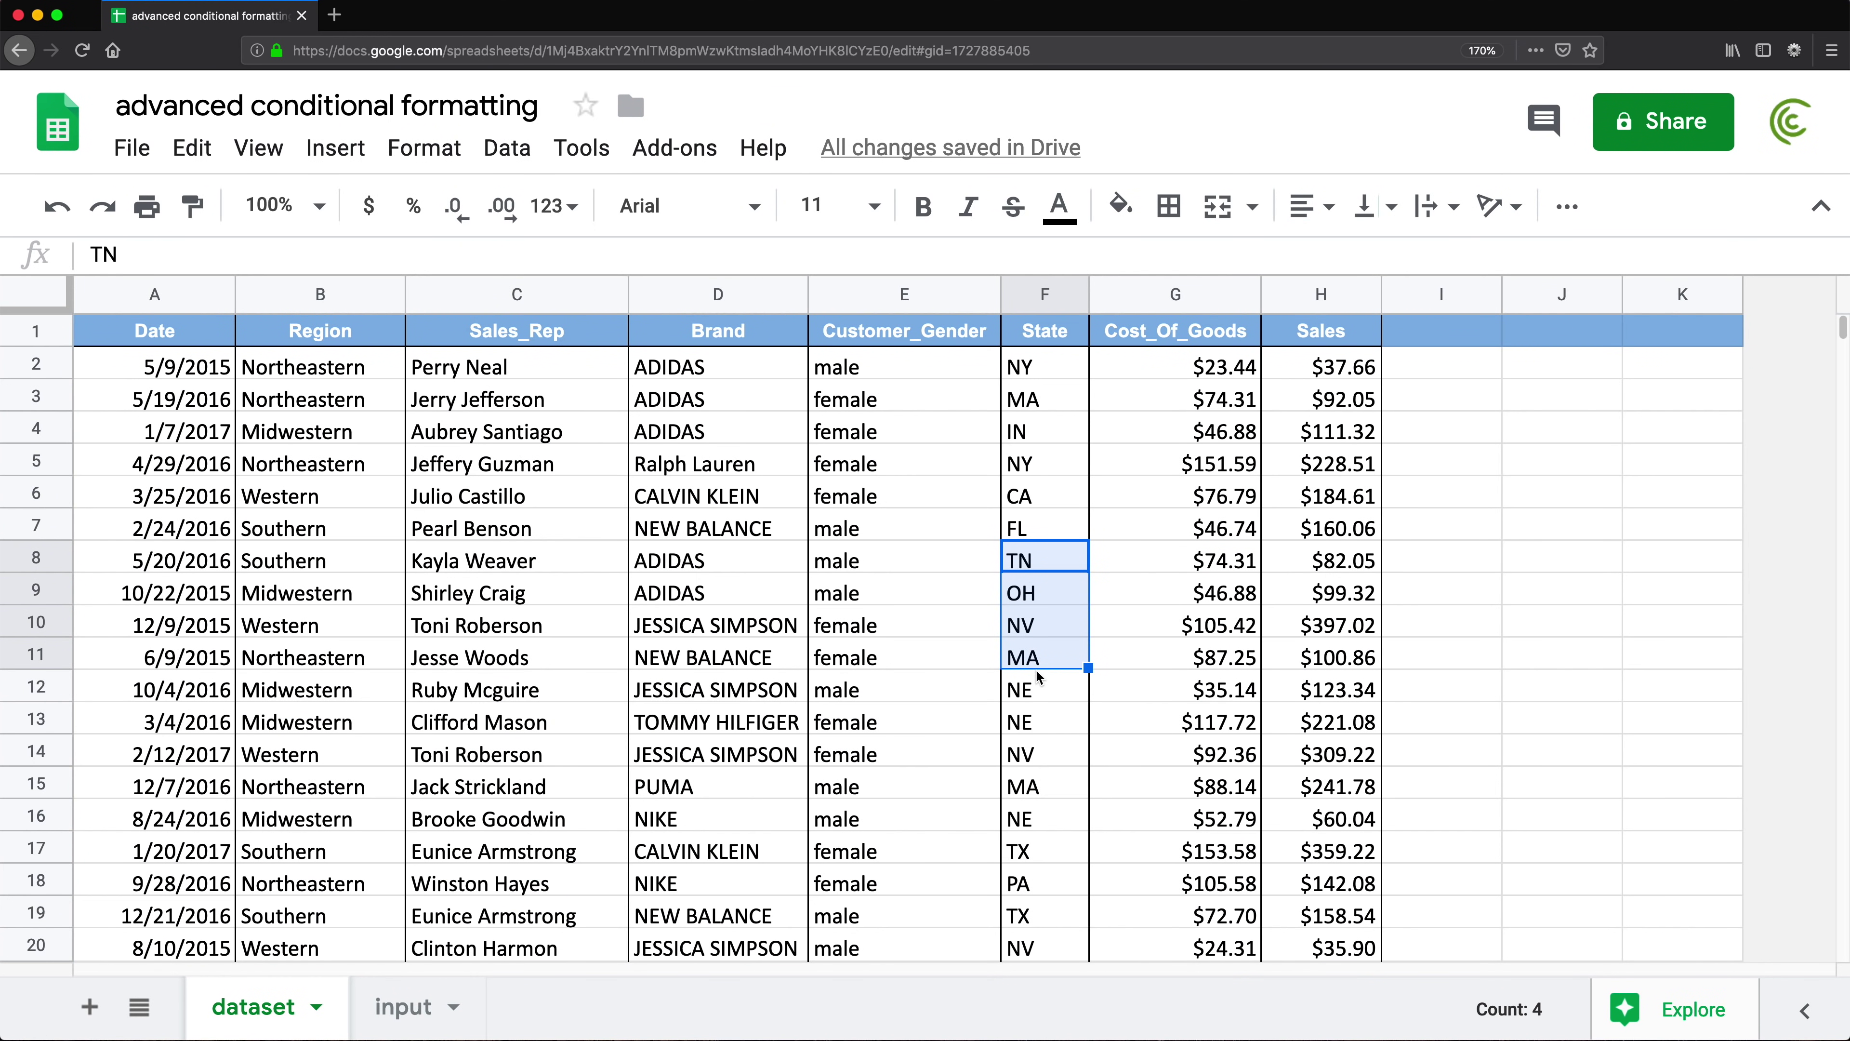
pyautogui.click(405, 1006)
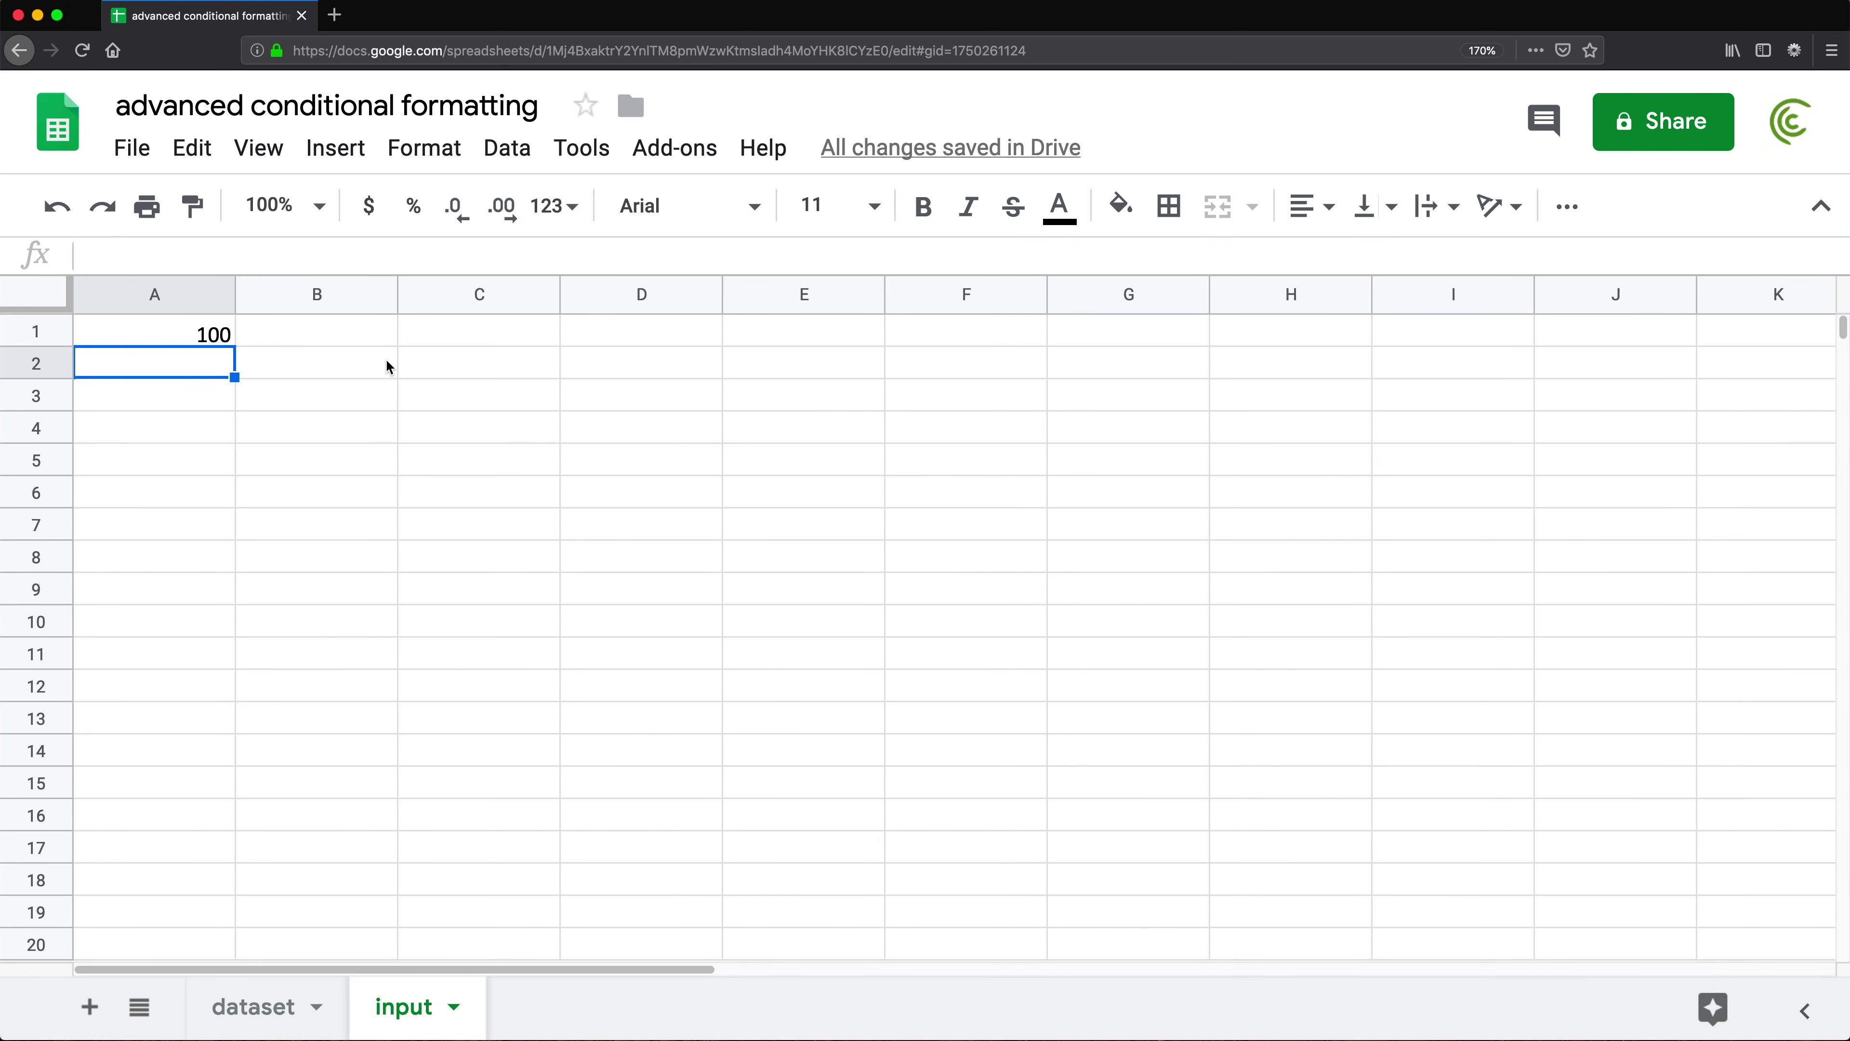
pyautogui.click(415, 333)
pyautogui.hotkey('ctrl', 'v')
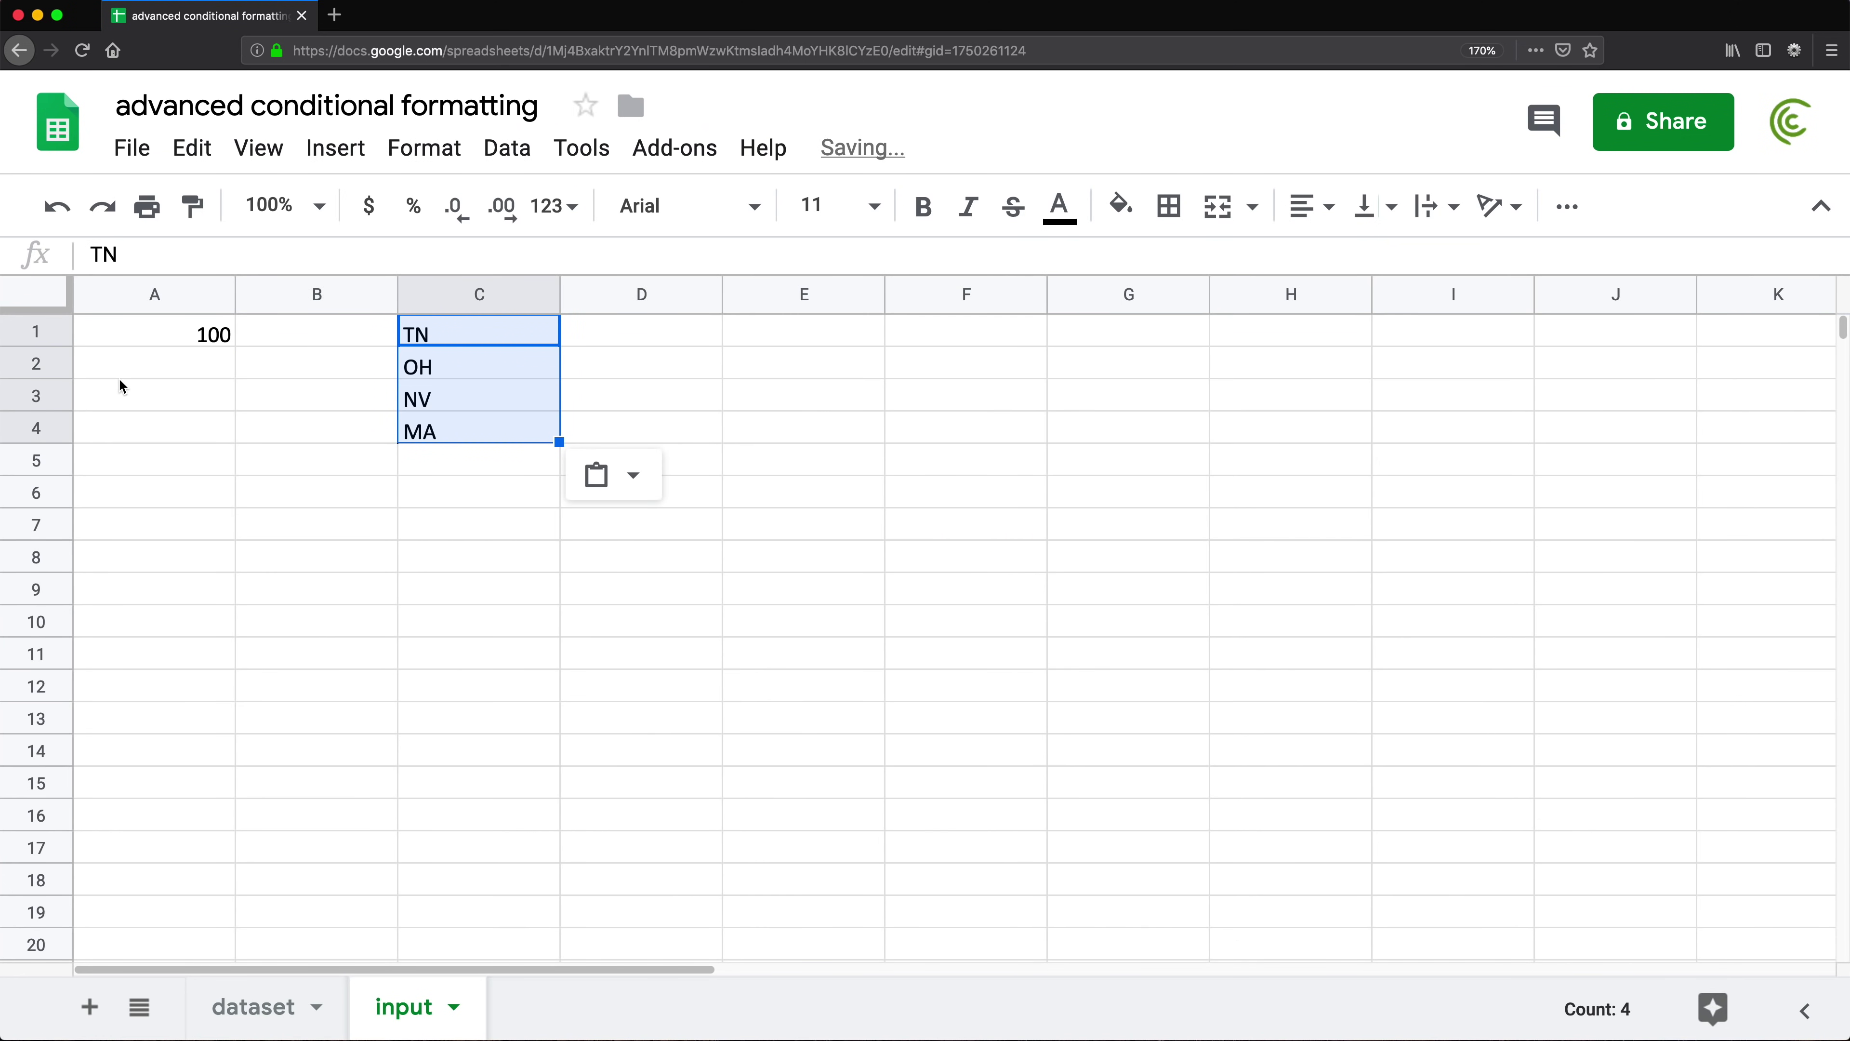
# - Delete row 3, containing NV, from the input sheet and select the state list in C1:C3
pyautogui.click(38, 396)
pyautogui.rightClick(38, 395)
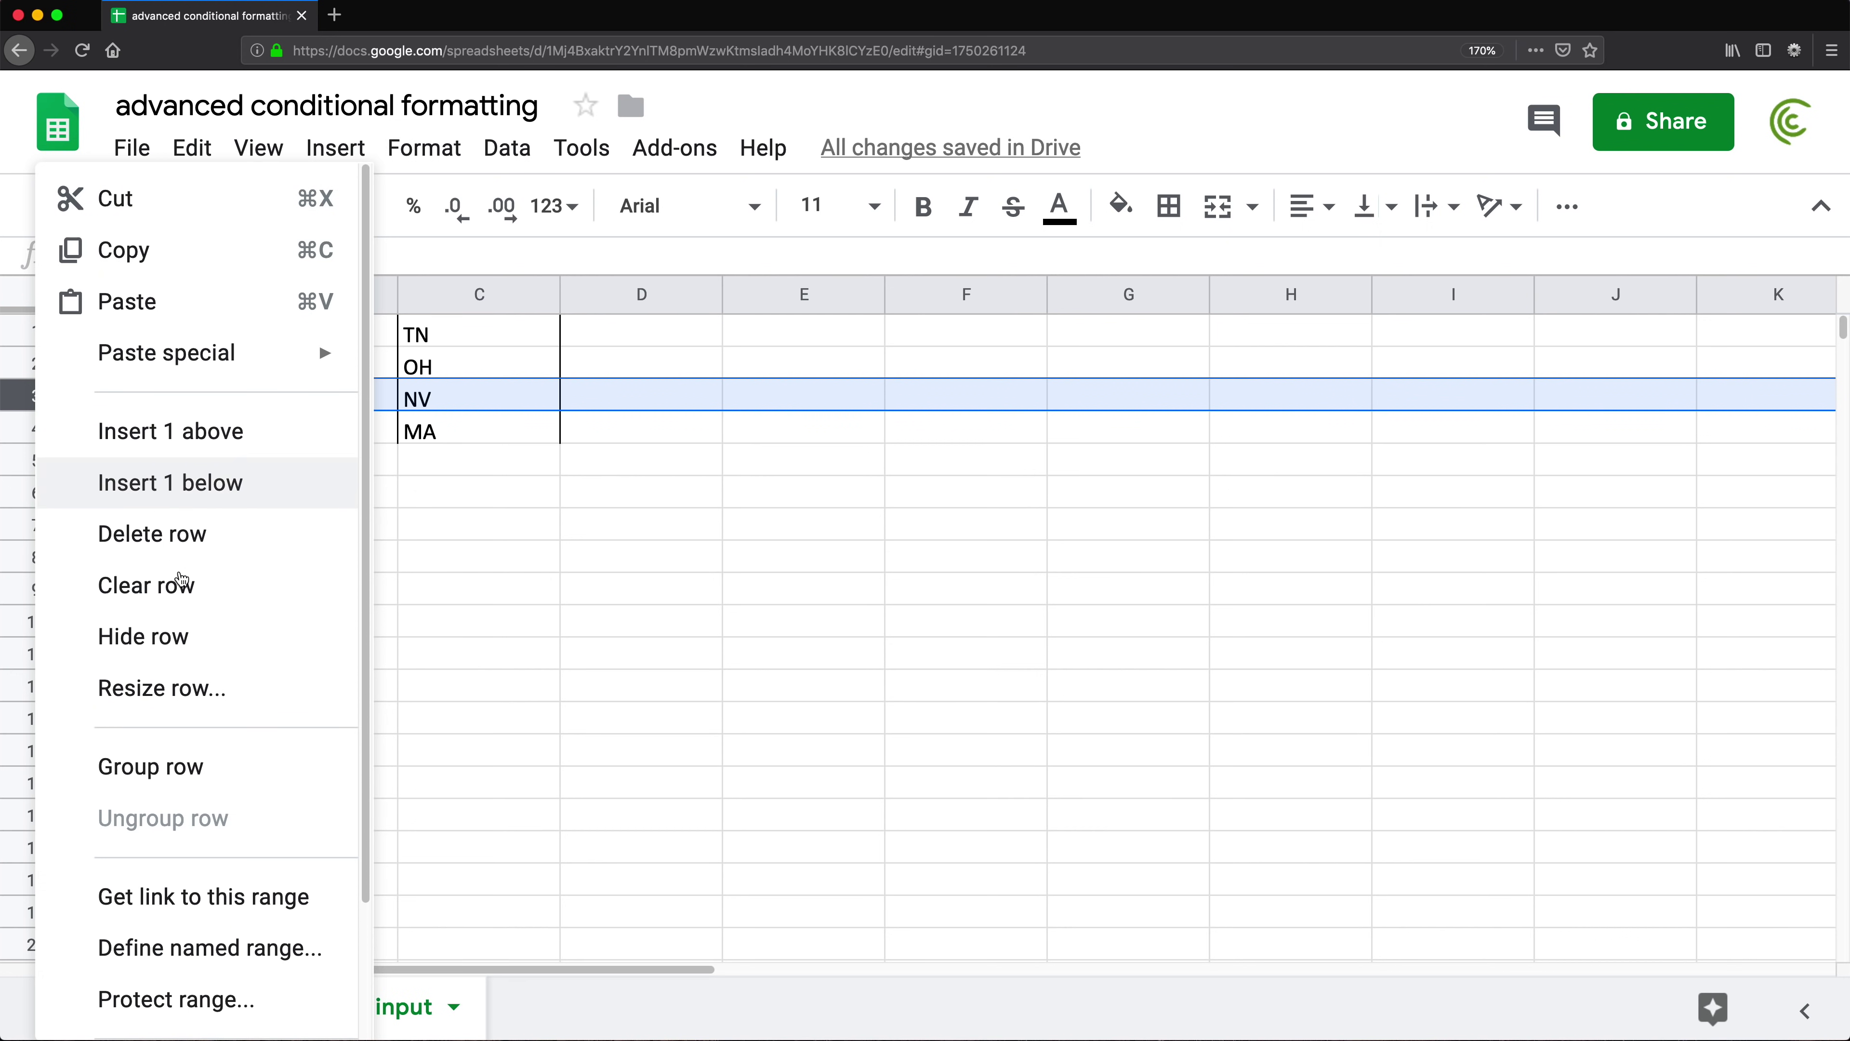
pyautogui.click(458, 337)
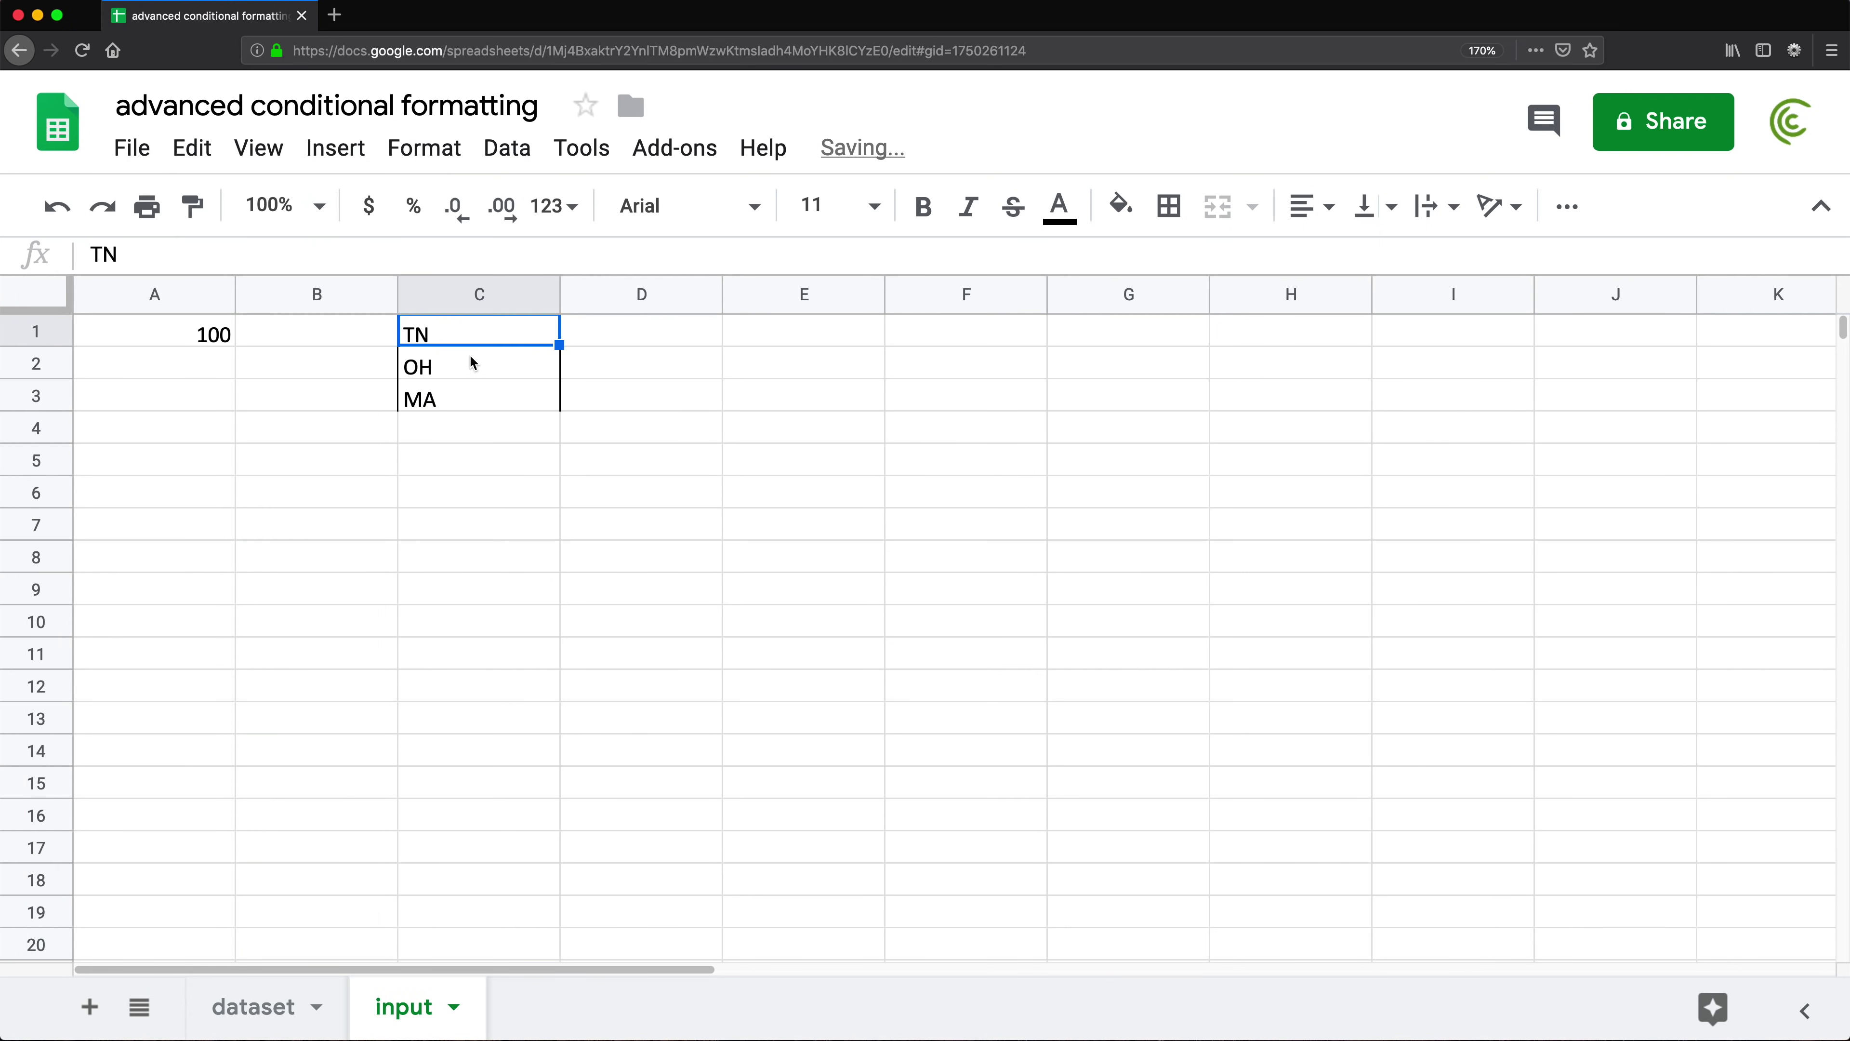
pyautogui.click(532, 474)
pyautogui.moveTo(474, 338); pyautogui.dragTo(464, 413)
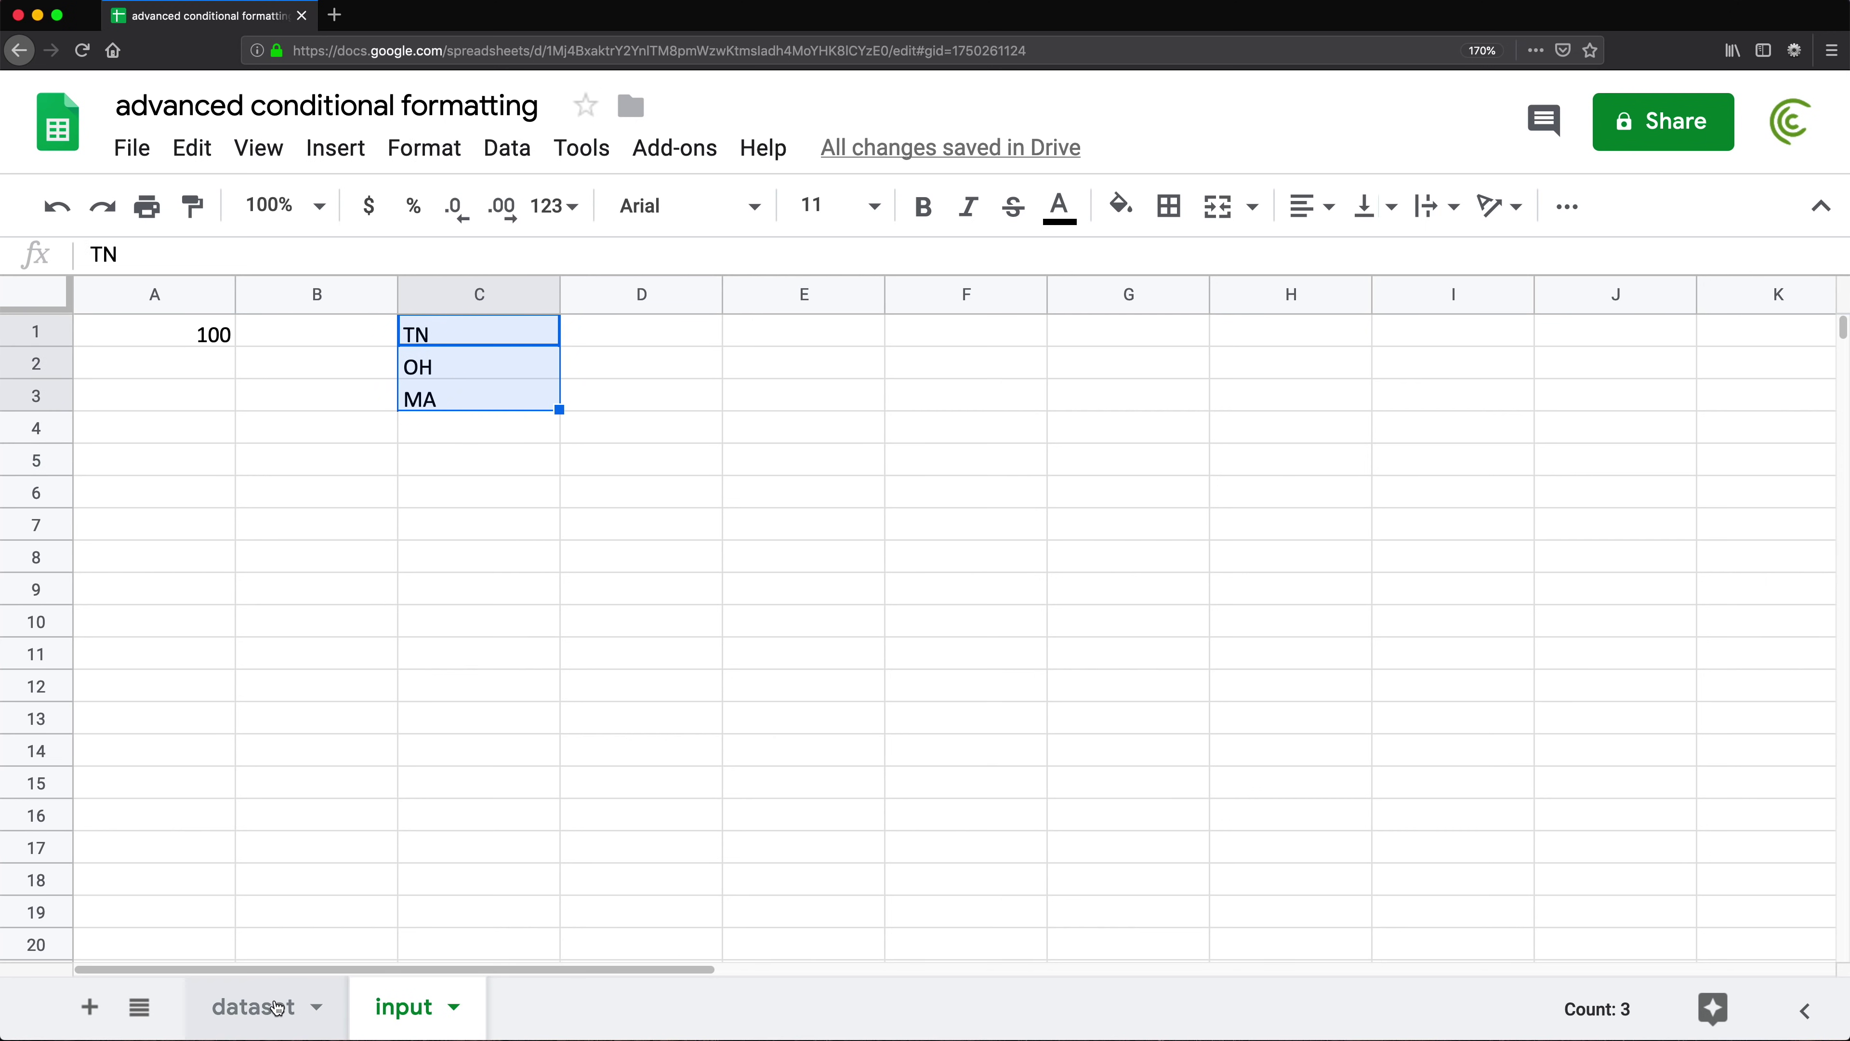
# - Review the State values in F2:F15 of the dataset sheet
pyautogui.click(263, 1007)
pyautogui.moveTo(1049, 364); pyautogui.dragTo(1078, 791)
pyautogui.press('Escape')
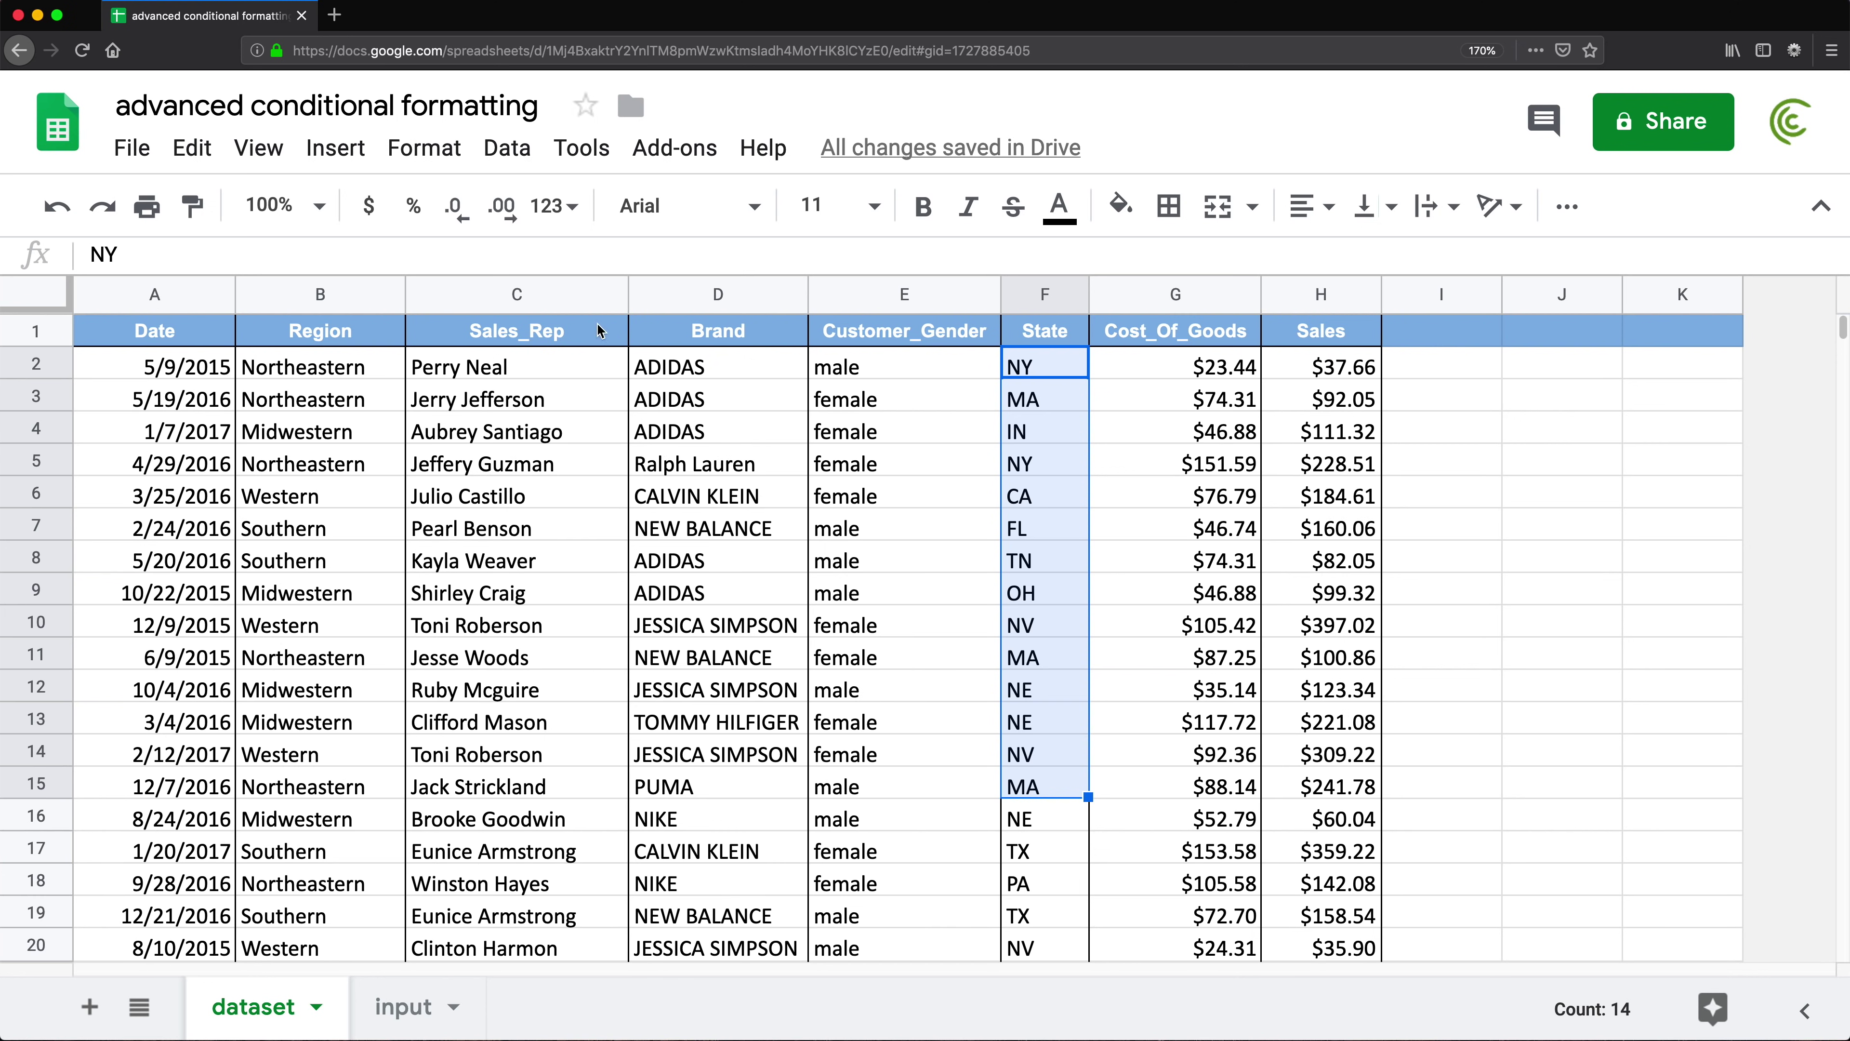
# - Enter the formula =MATCH(F2,input!$C:$C,0) in cell I2 of the dataset sheet
pyautogui.click(1466, 370)
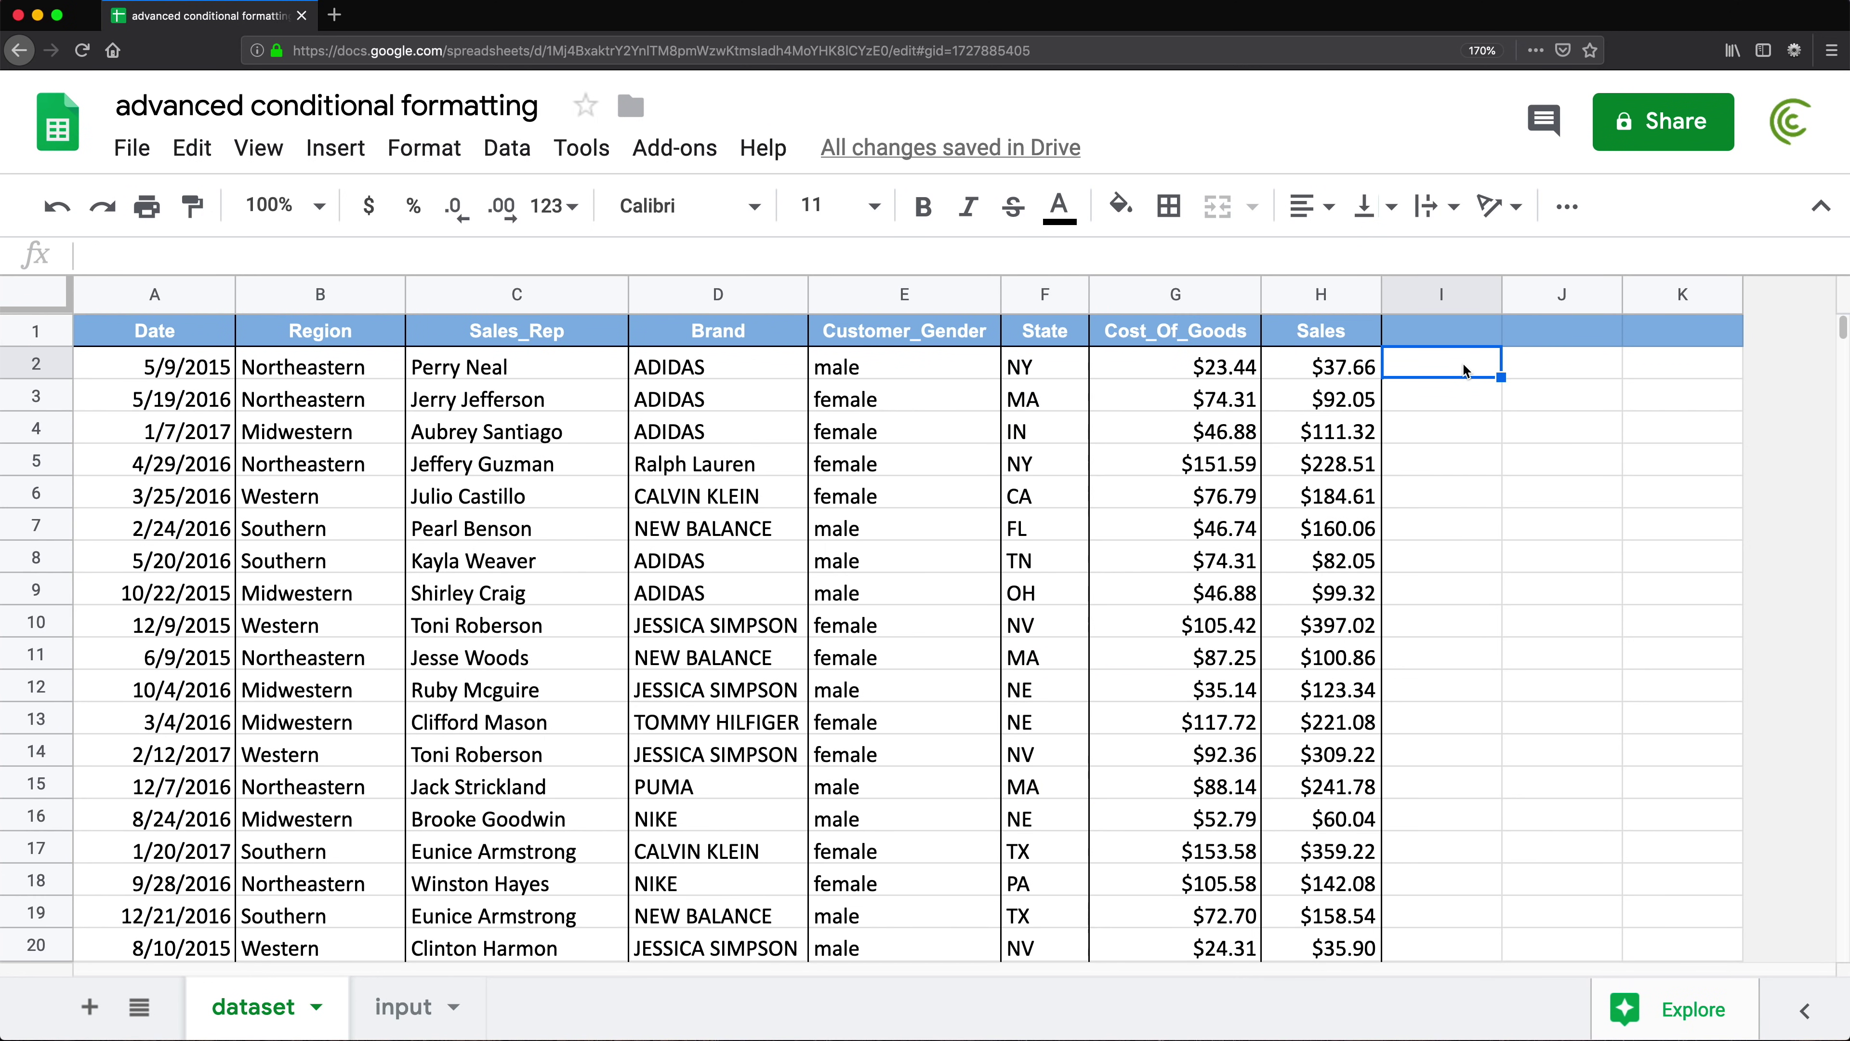
pyautogui.write('=')
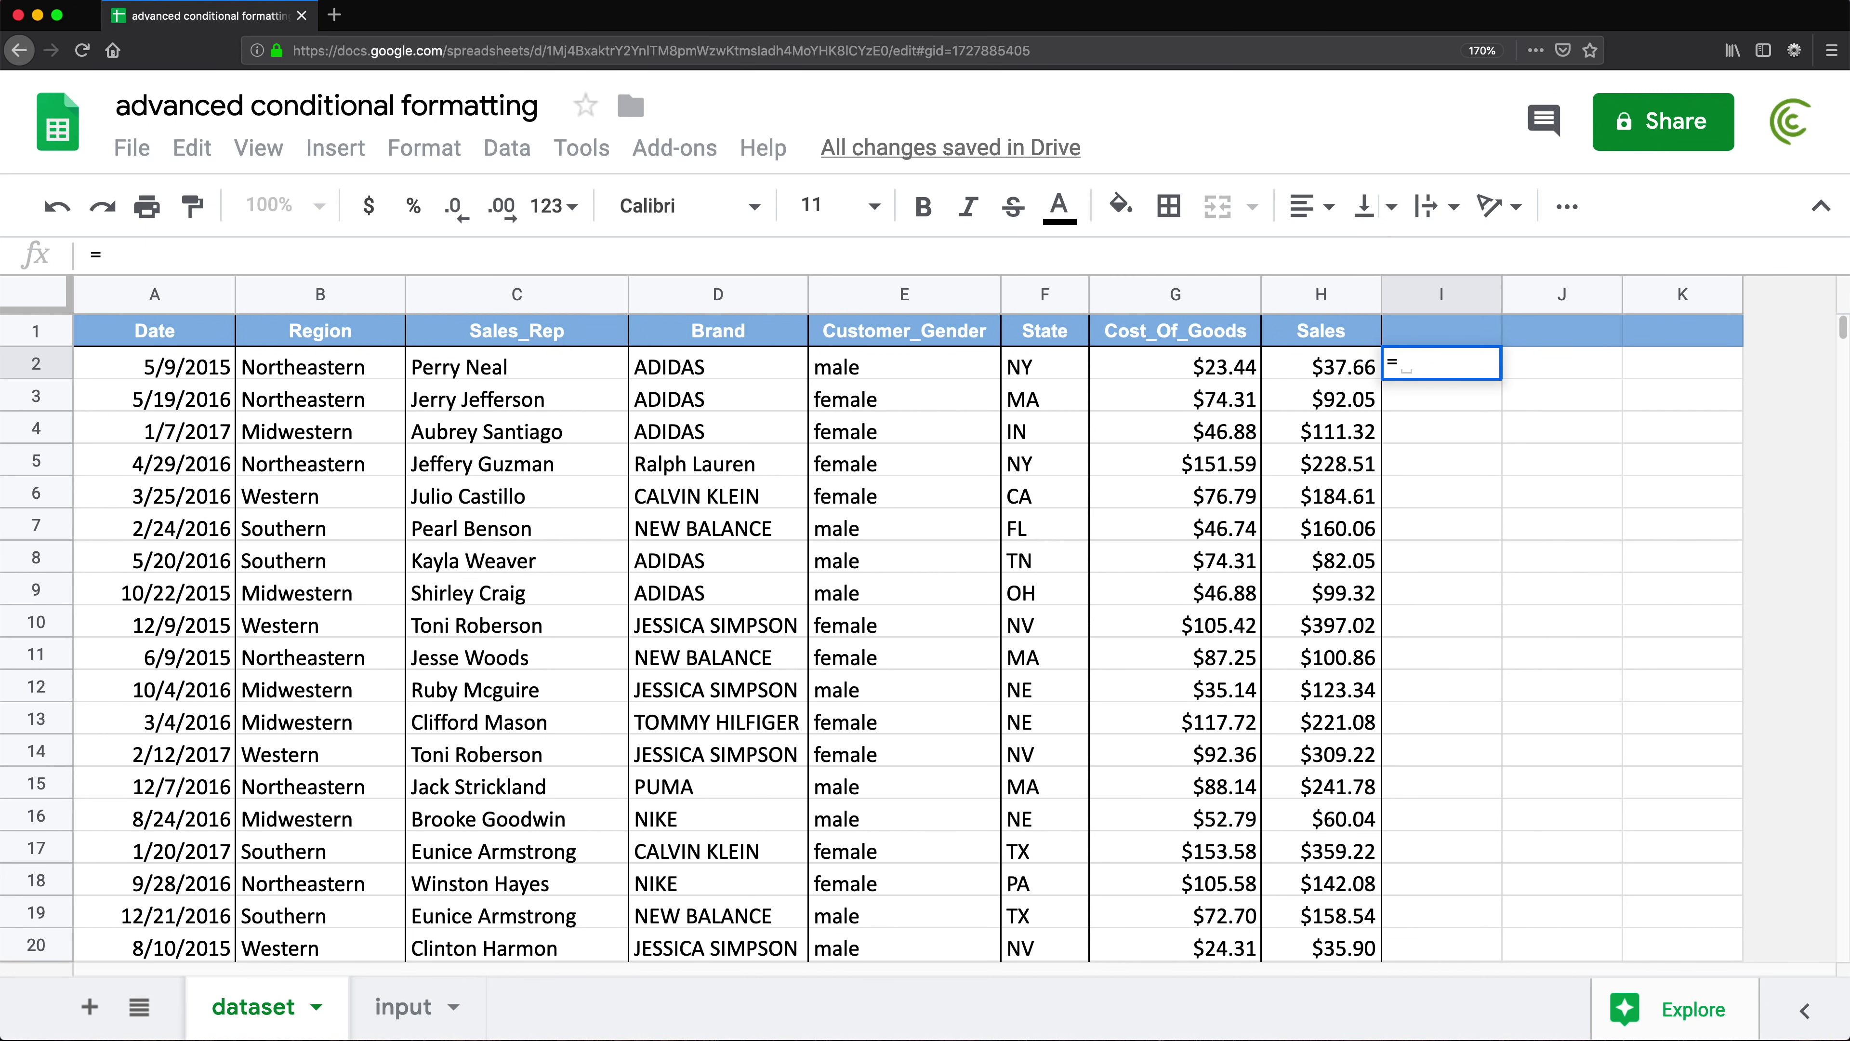
pyautogui.write('MAT')
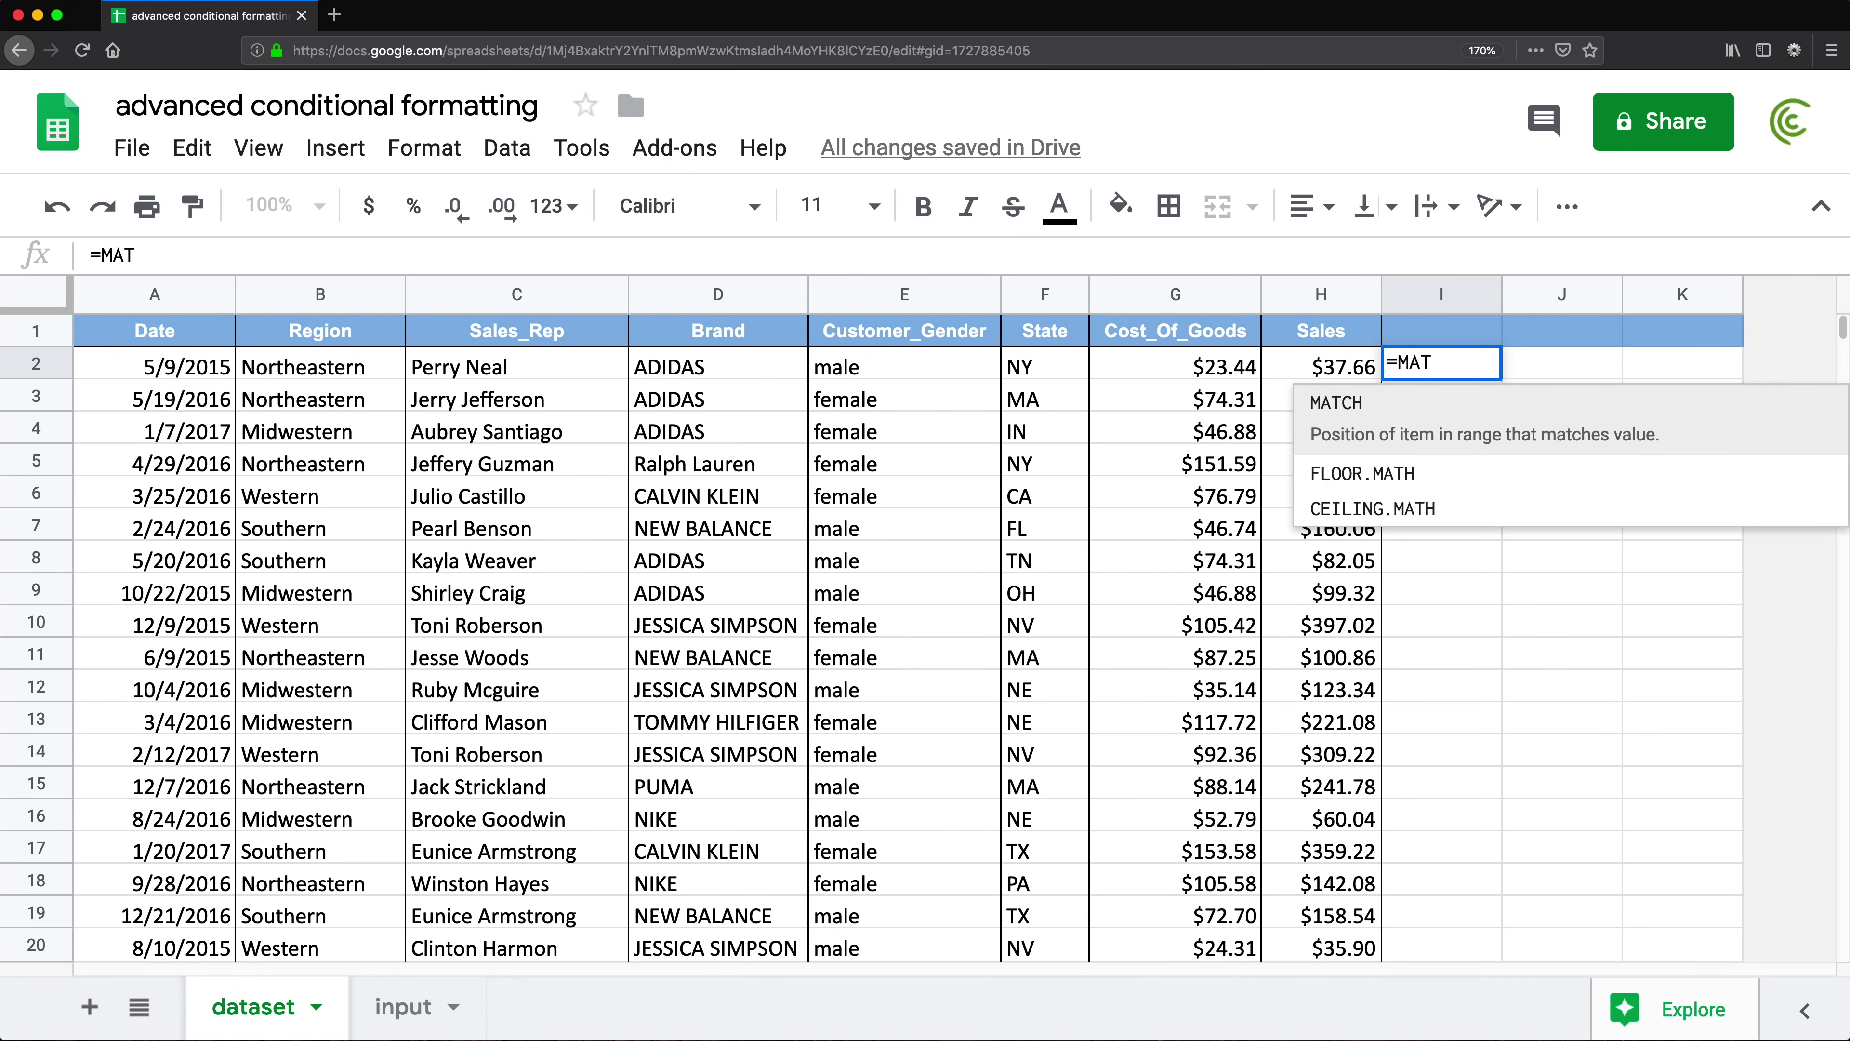
pyautogui.press('Tab')
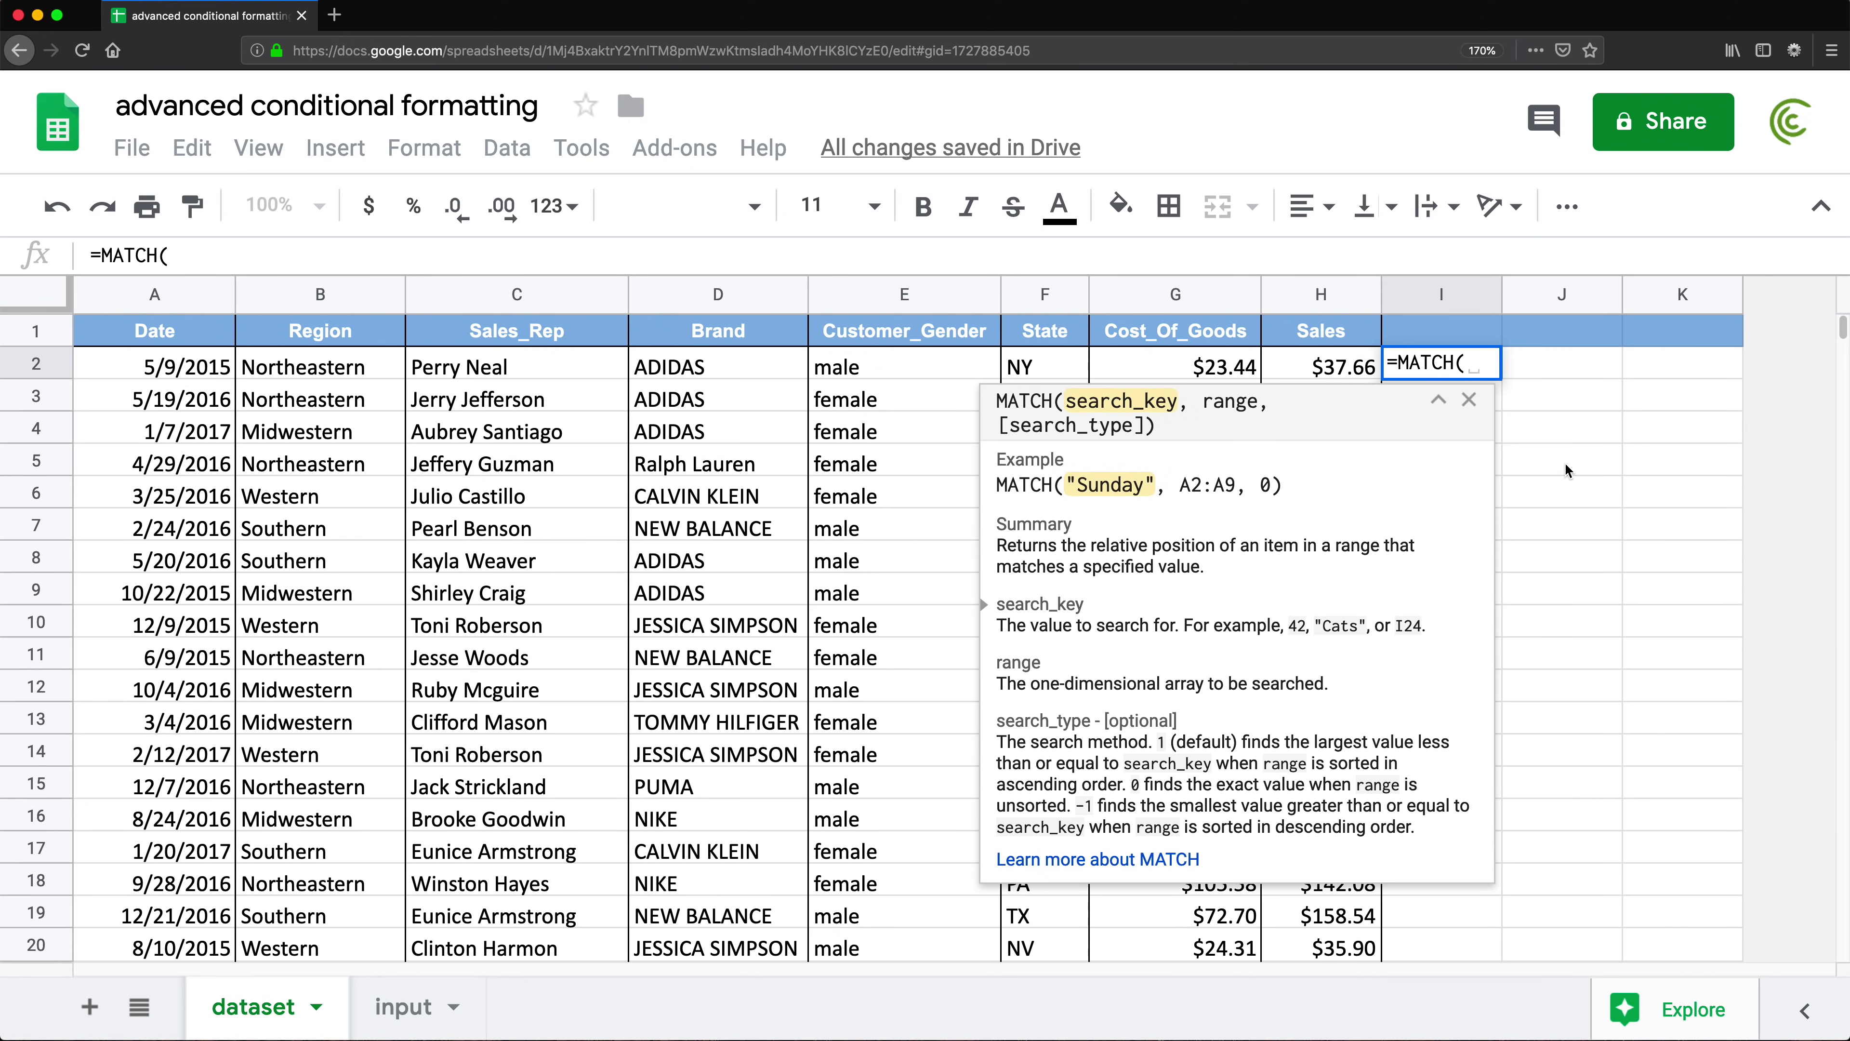
pyautogui.click(1036, 379)
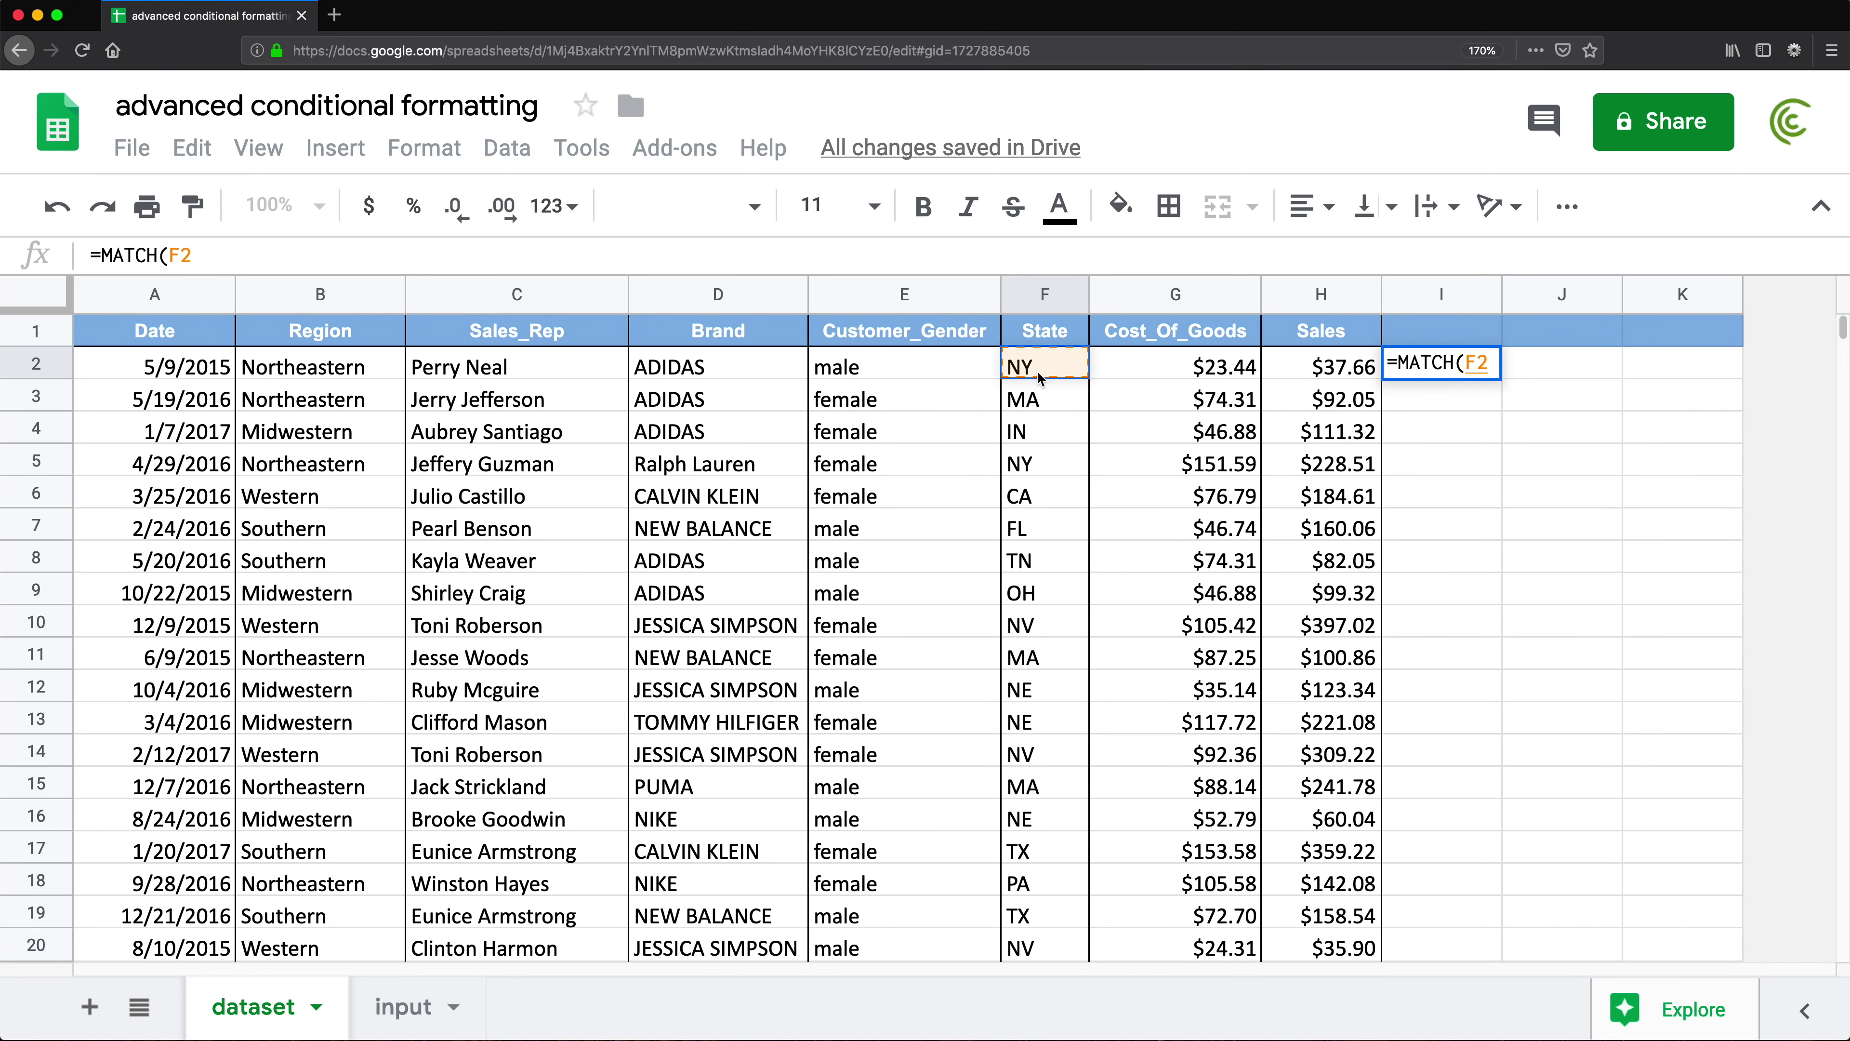
pyautogui.write(',')
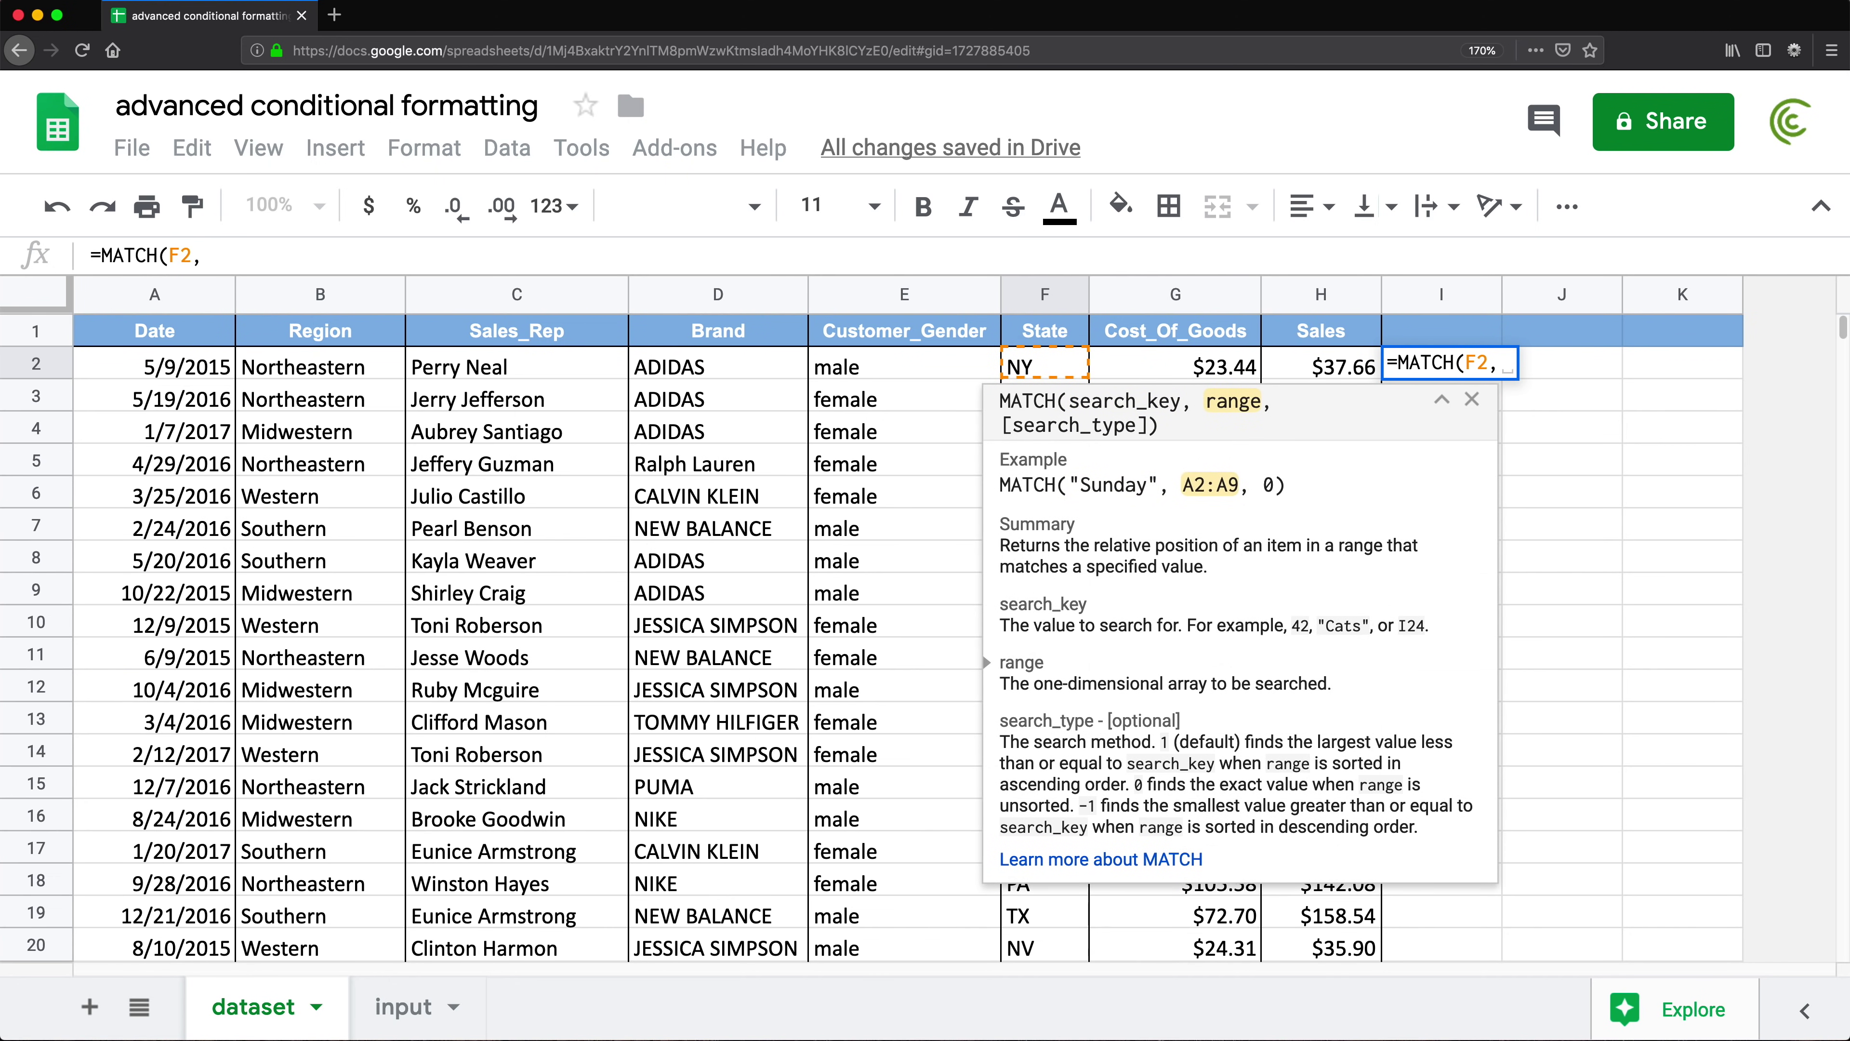
pyautogui.click(399, 1013)
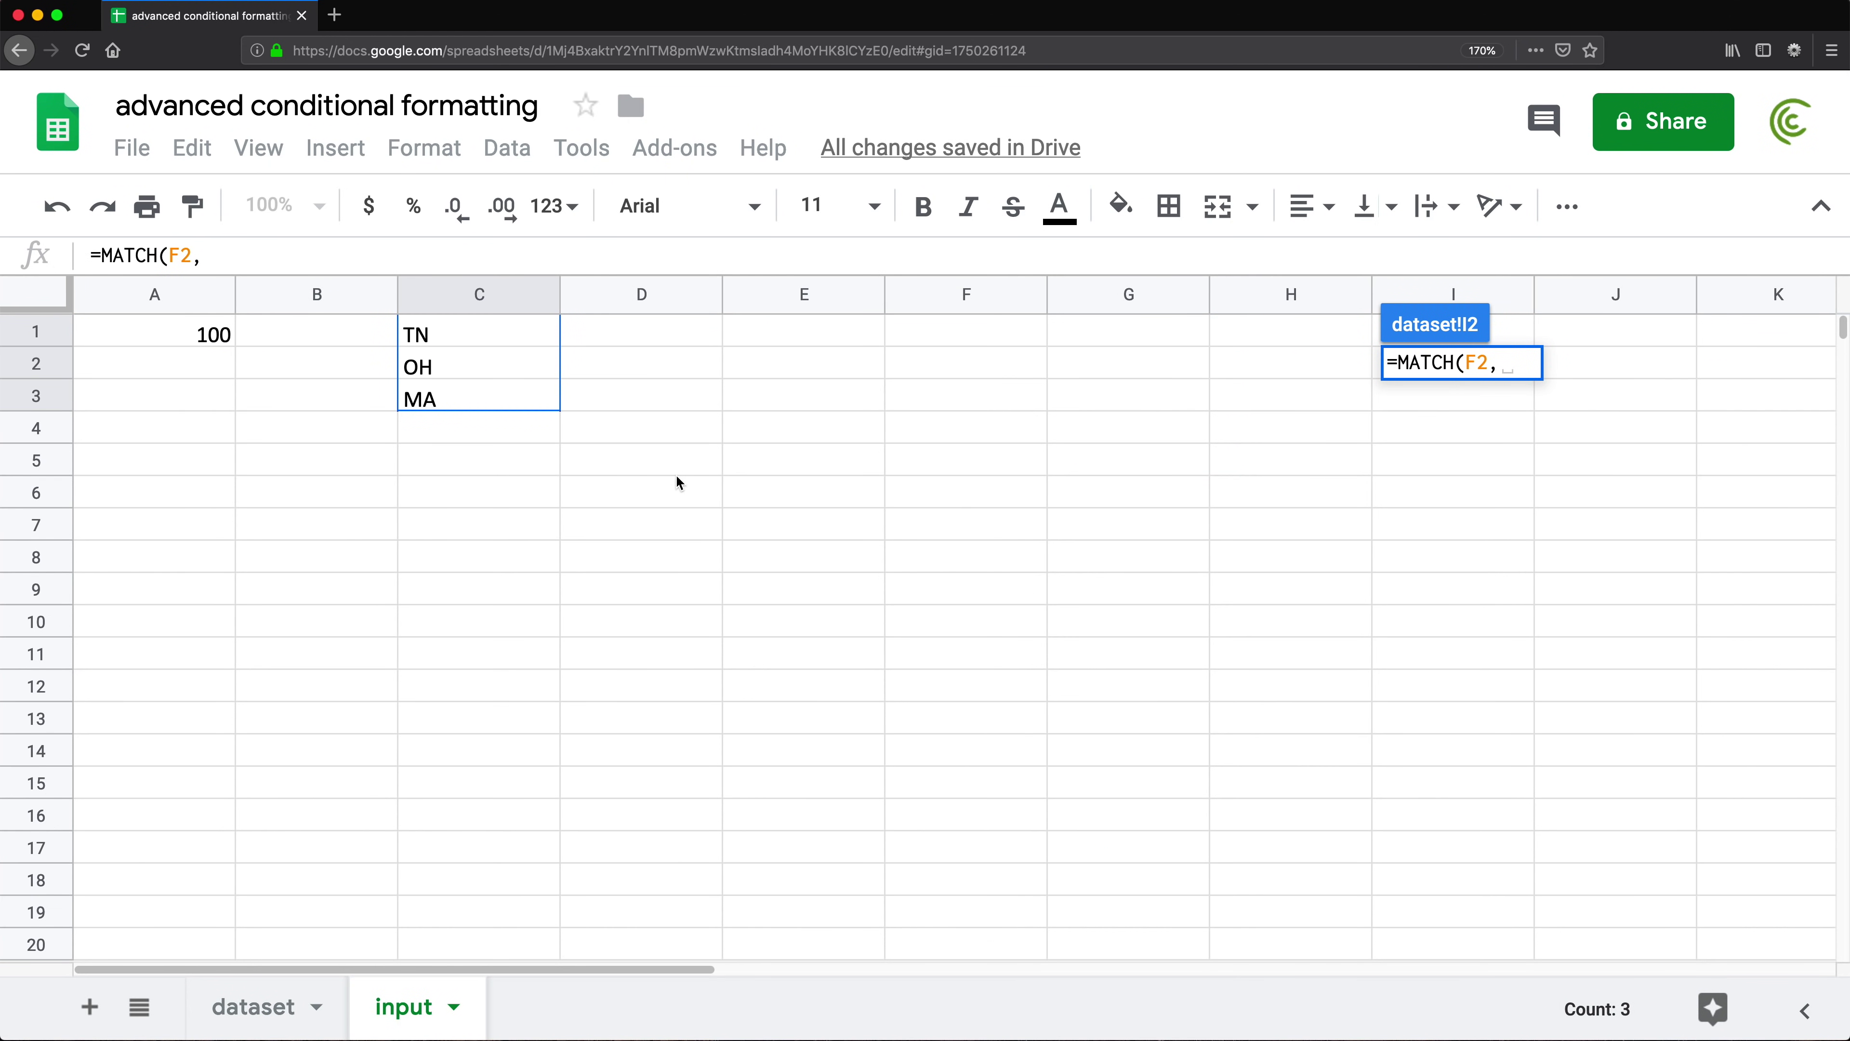
pyautogui.click(456, 294)
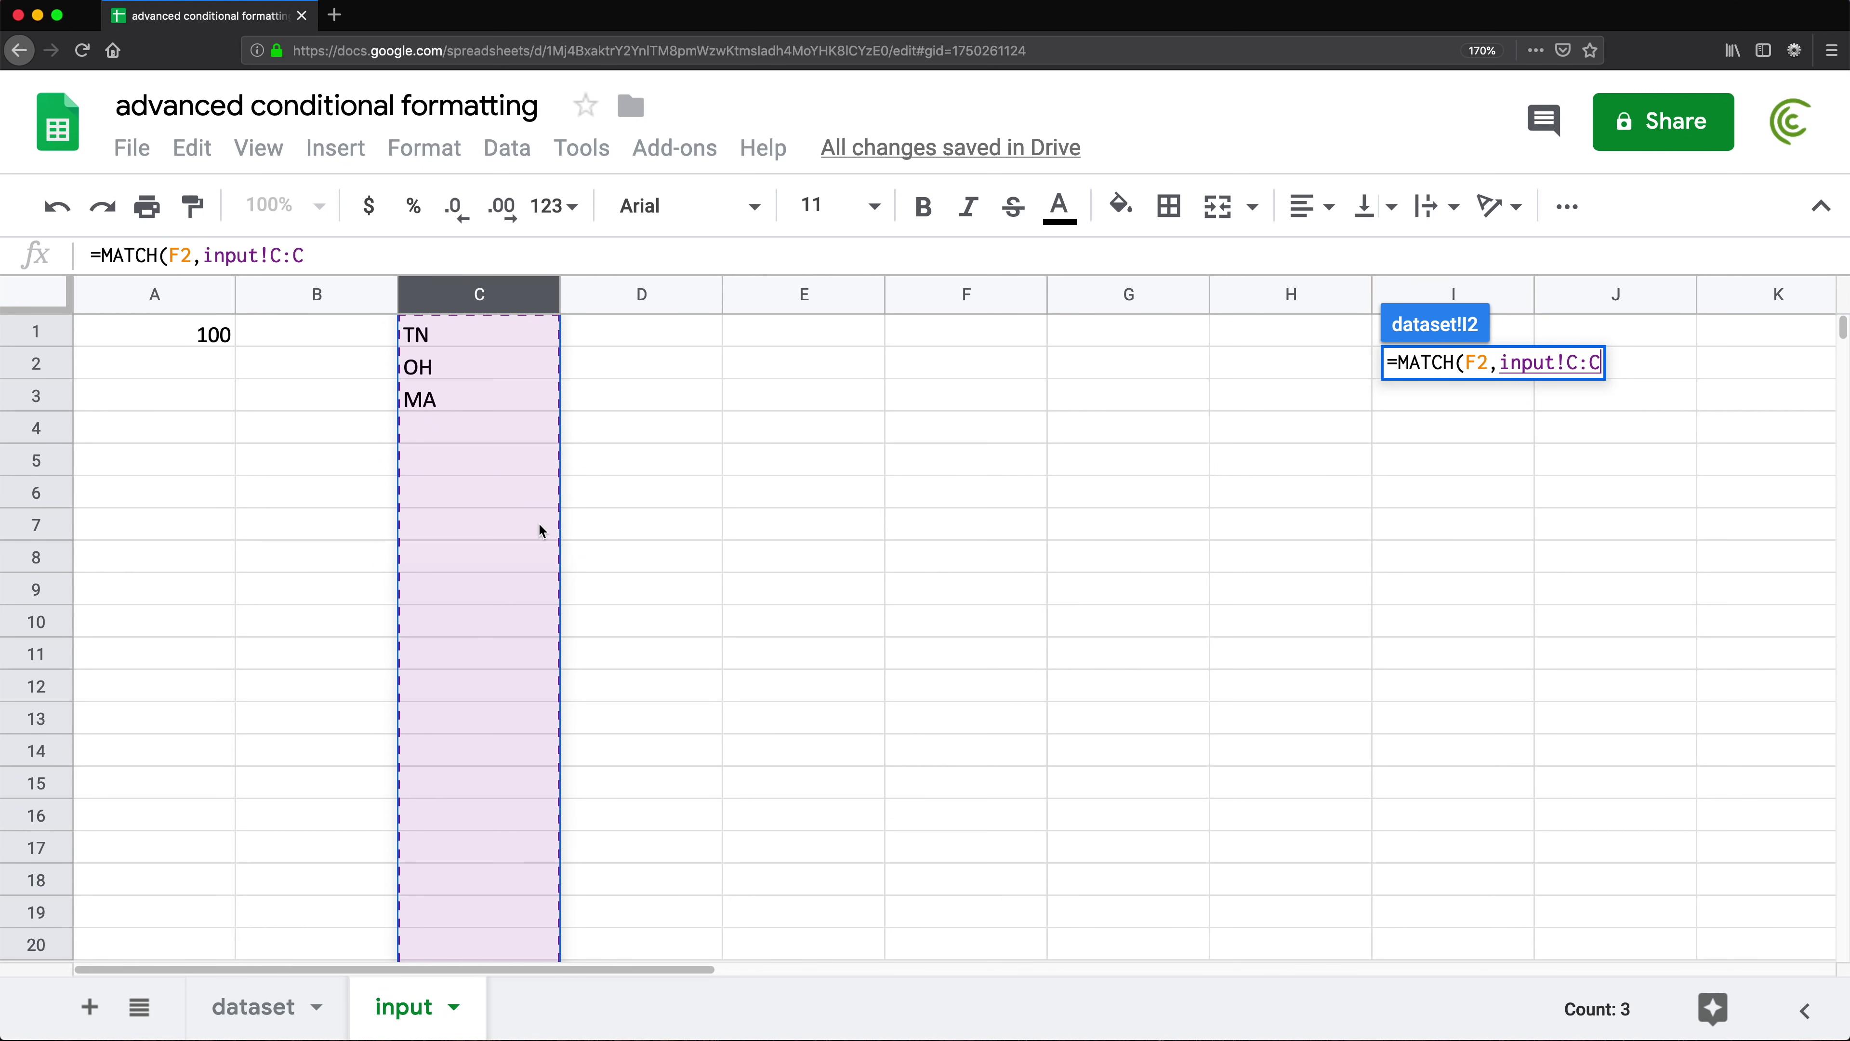
pyautogui.press('F4')
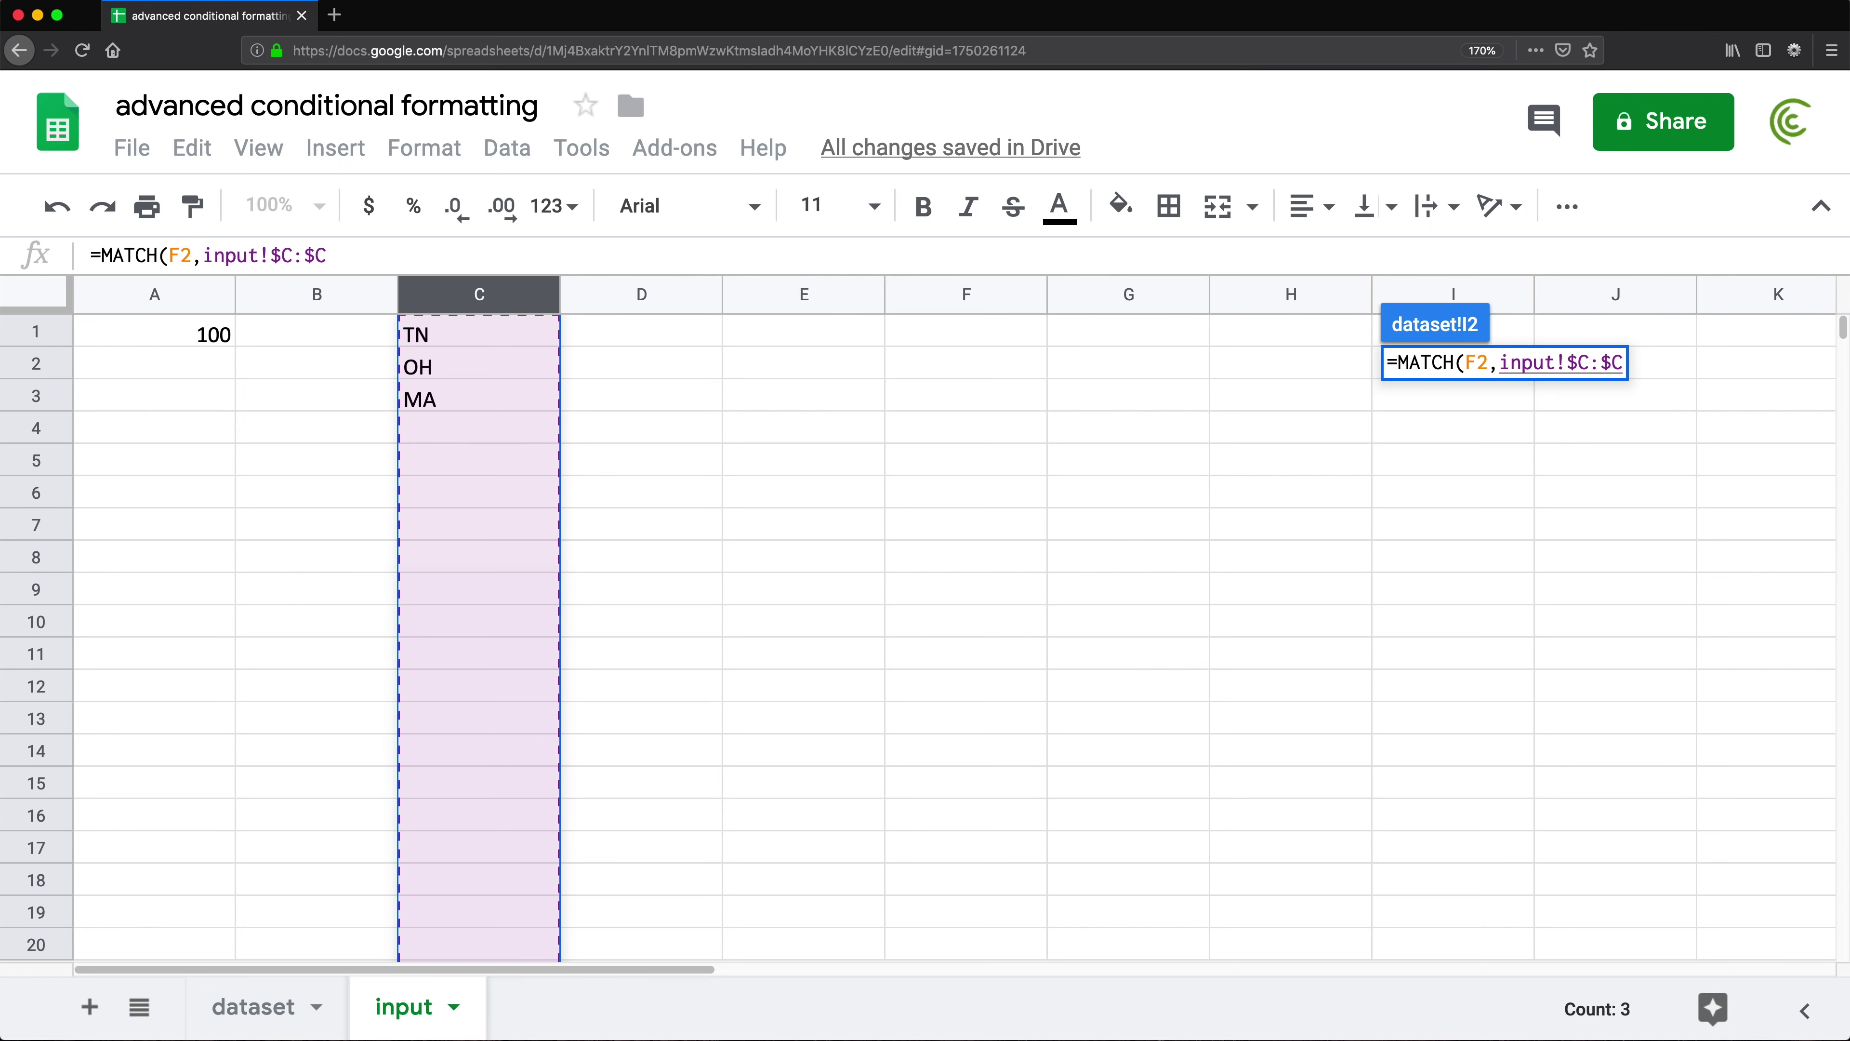
pyautogui.write(', ')
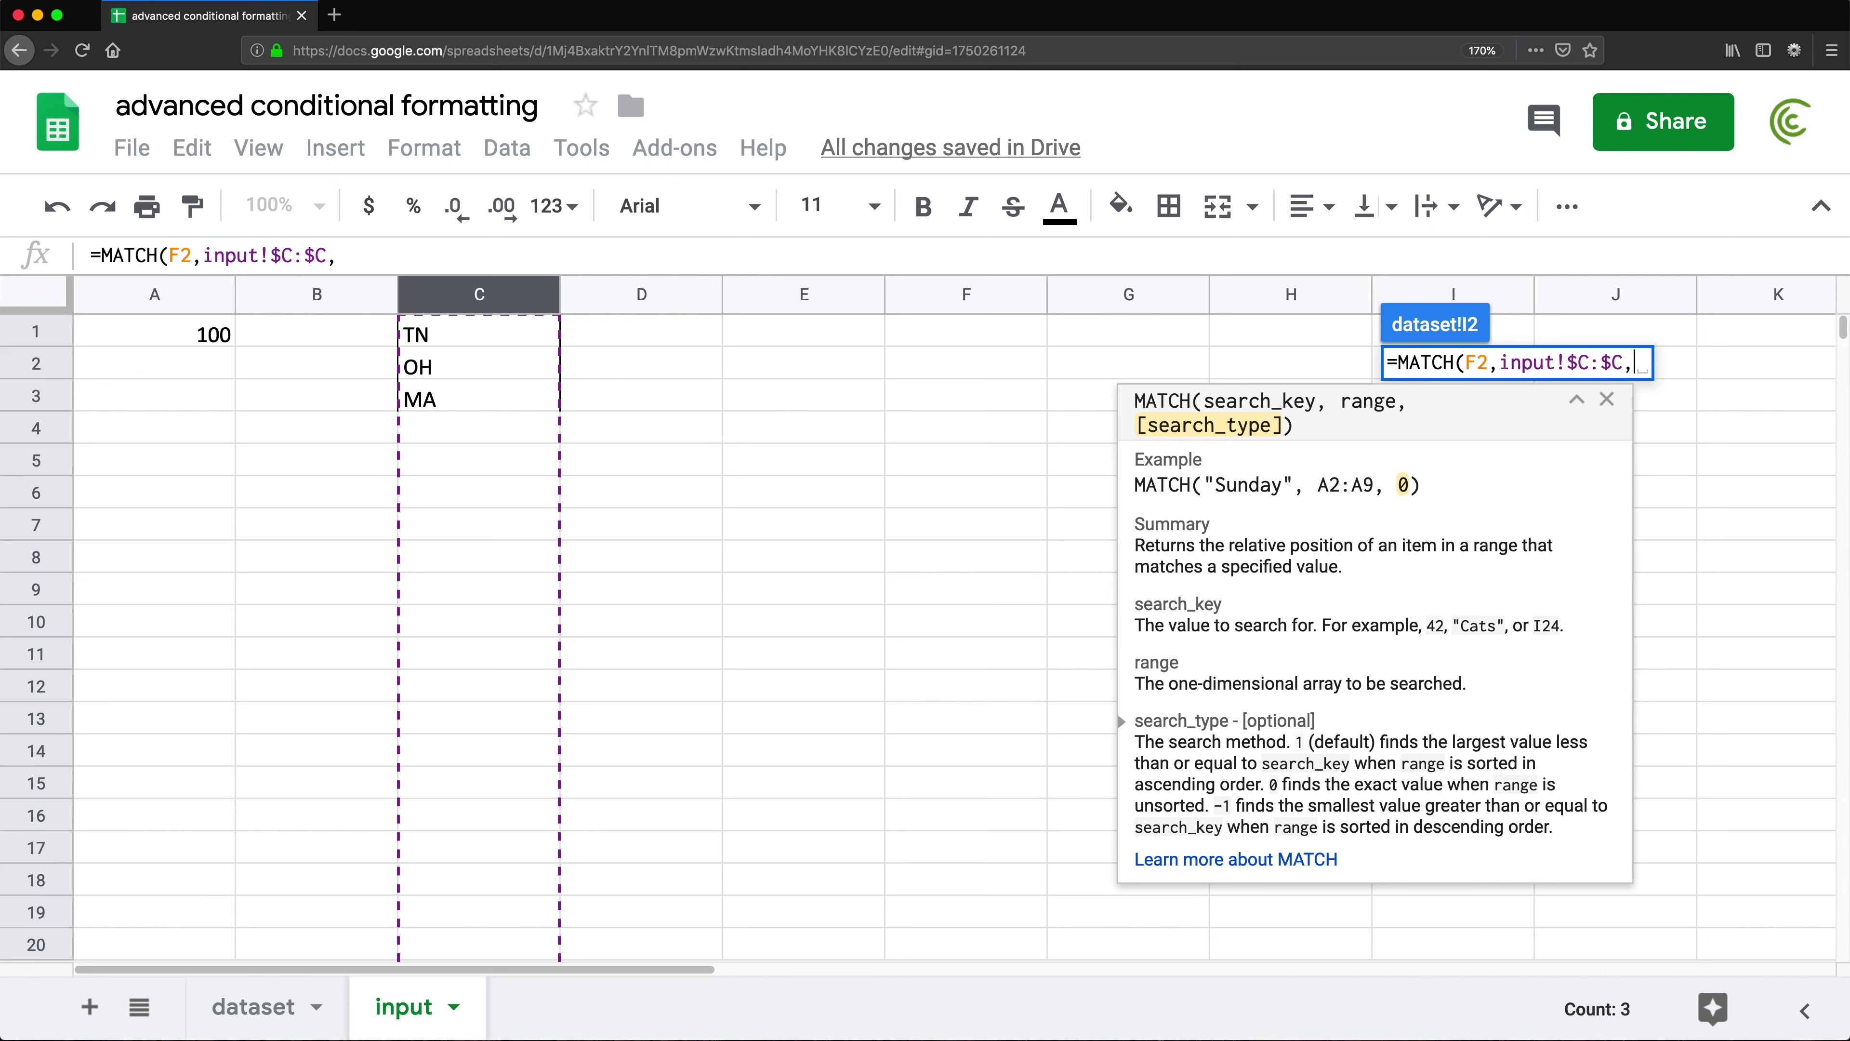
pyautogui.write('0')
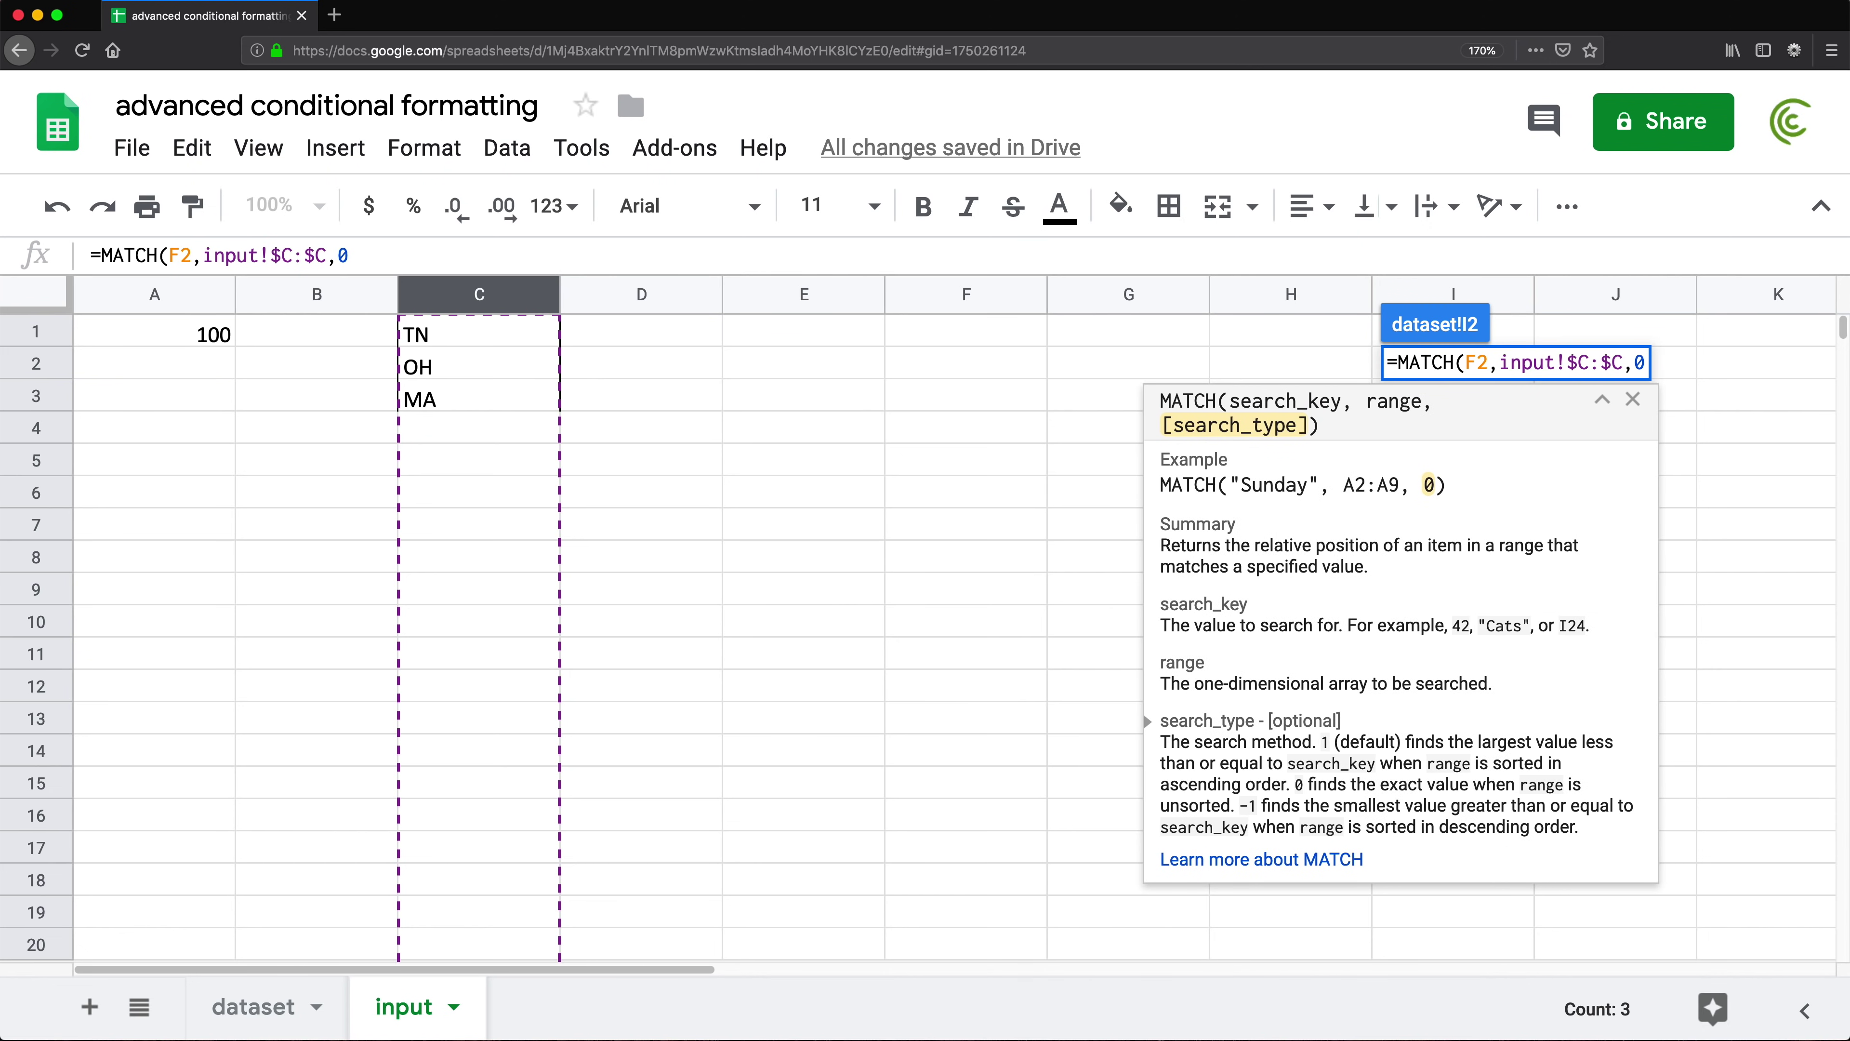
pyautogui.write(')')
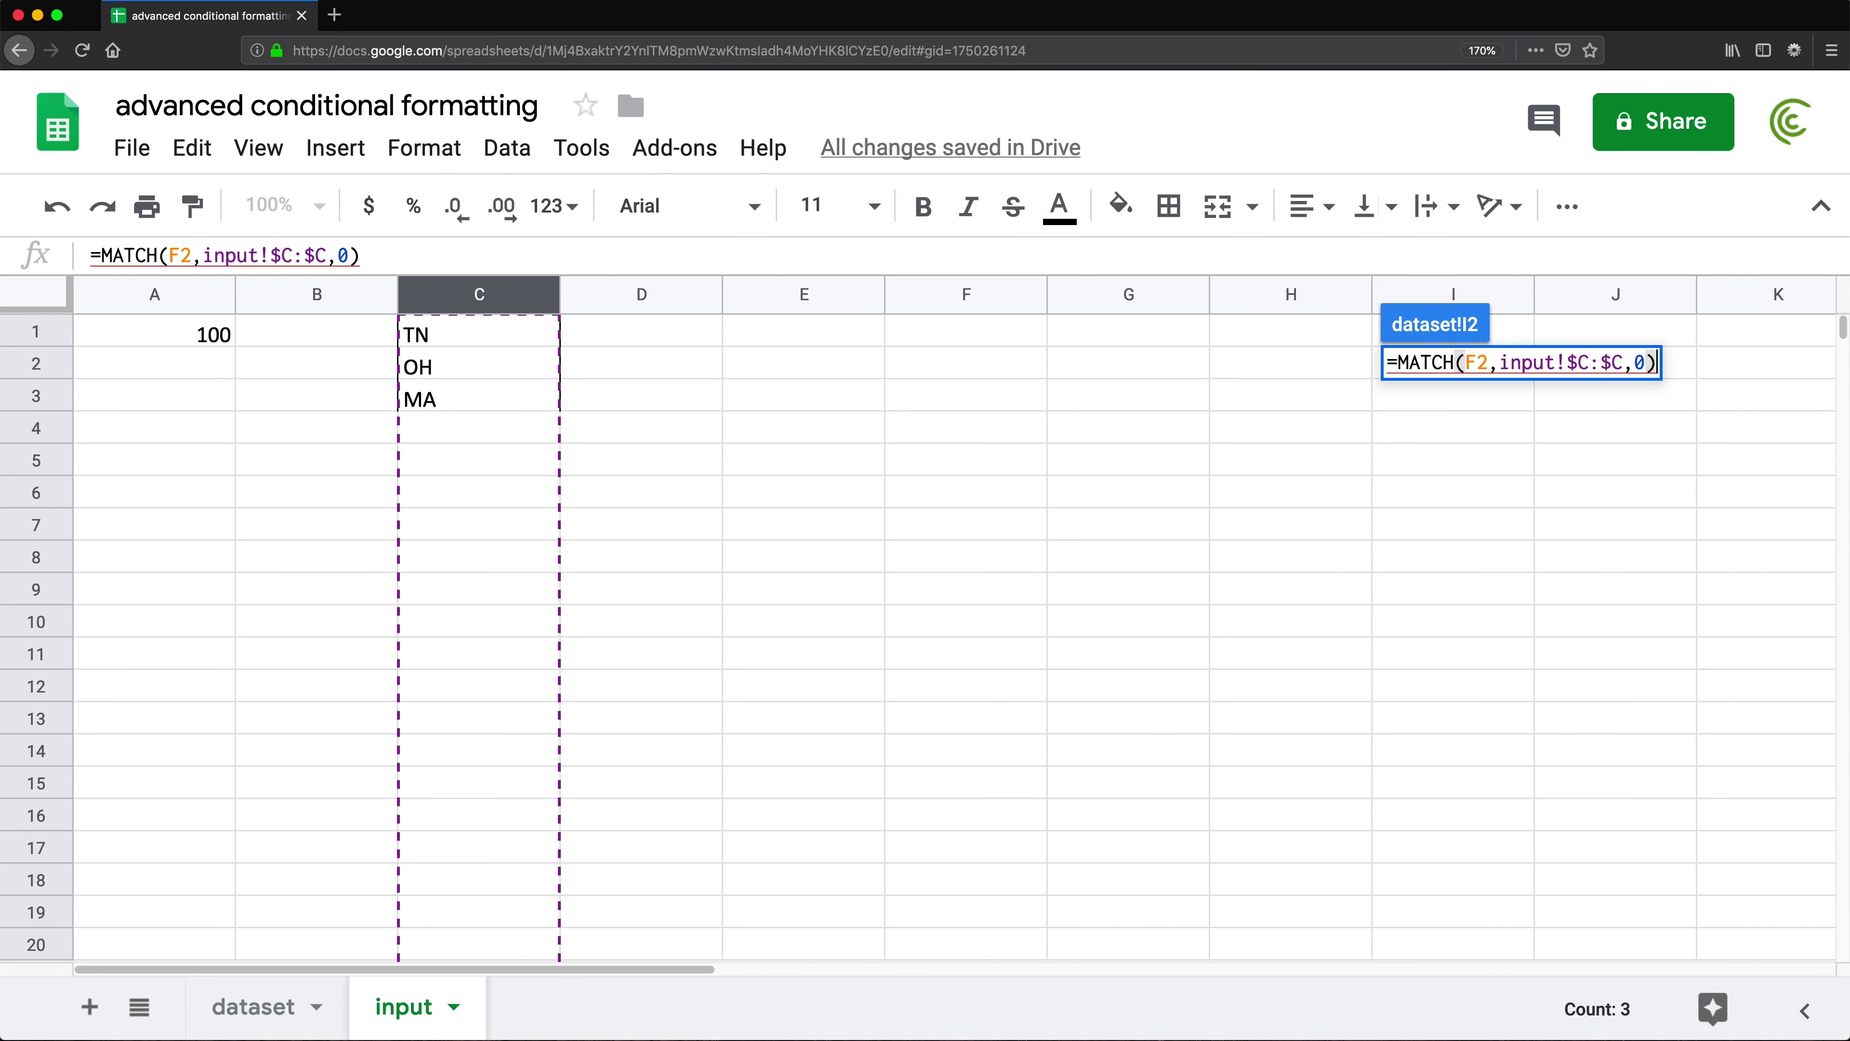
pyautogui.press('Return')
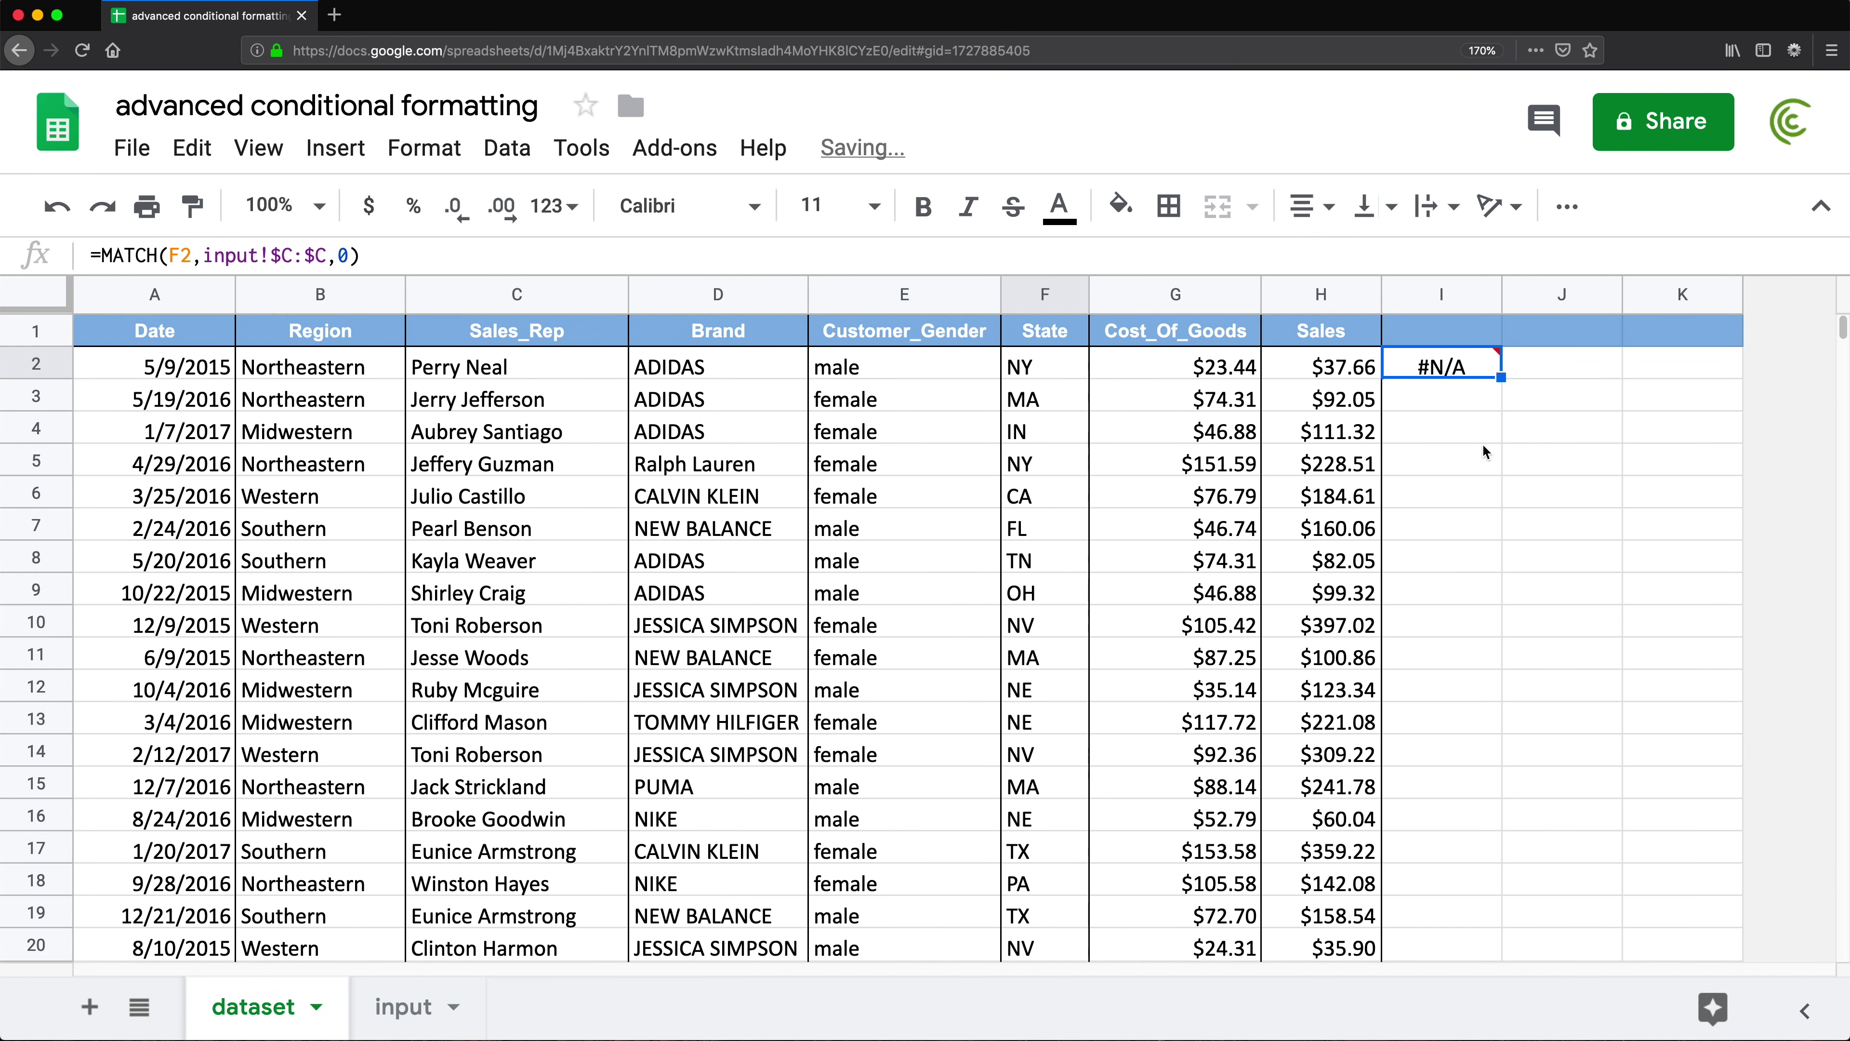
# - Fill the MATCH formula down from I2 to I20 and format those cells as Number
pyautogui.moveTo(1502, 376); pyautogui.dragTo(1501, 946)
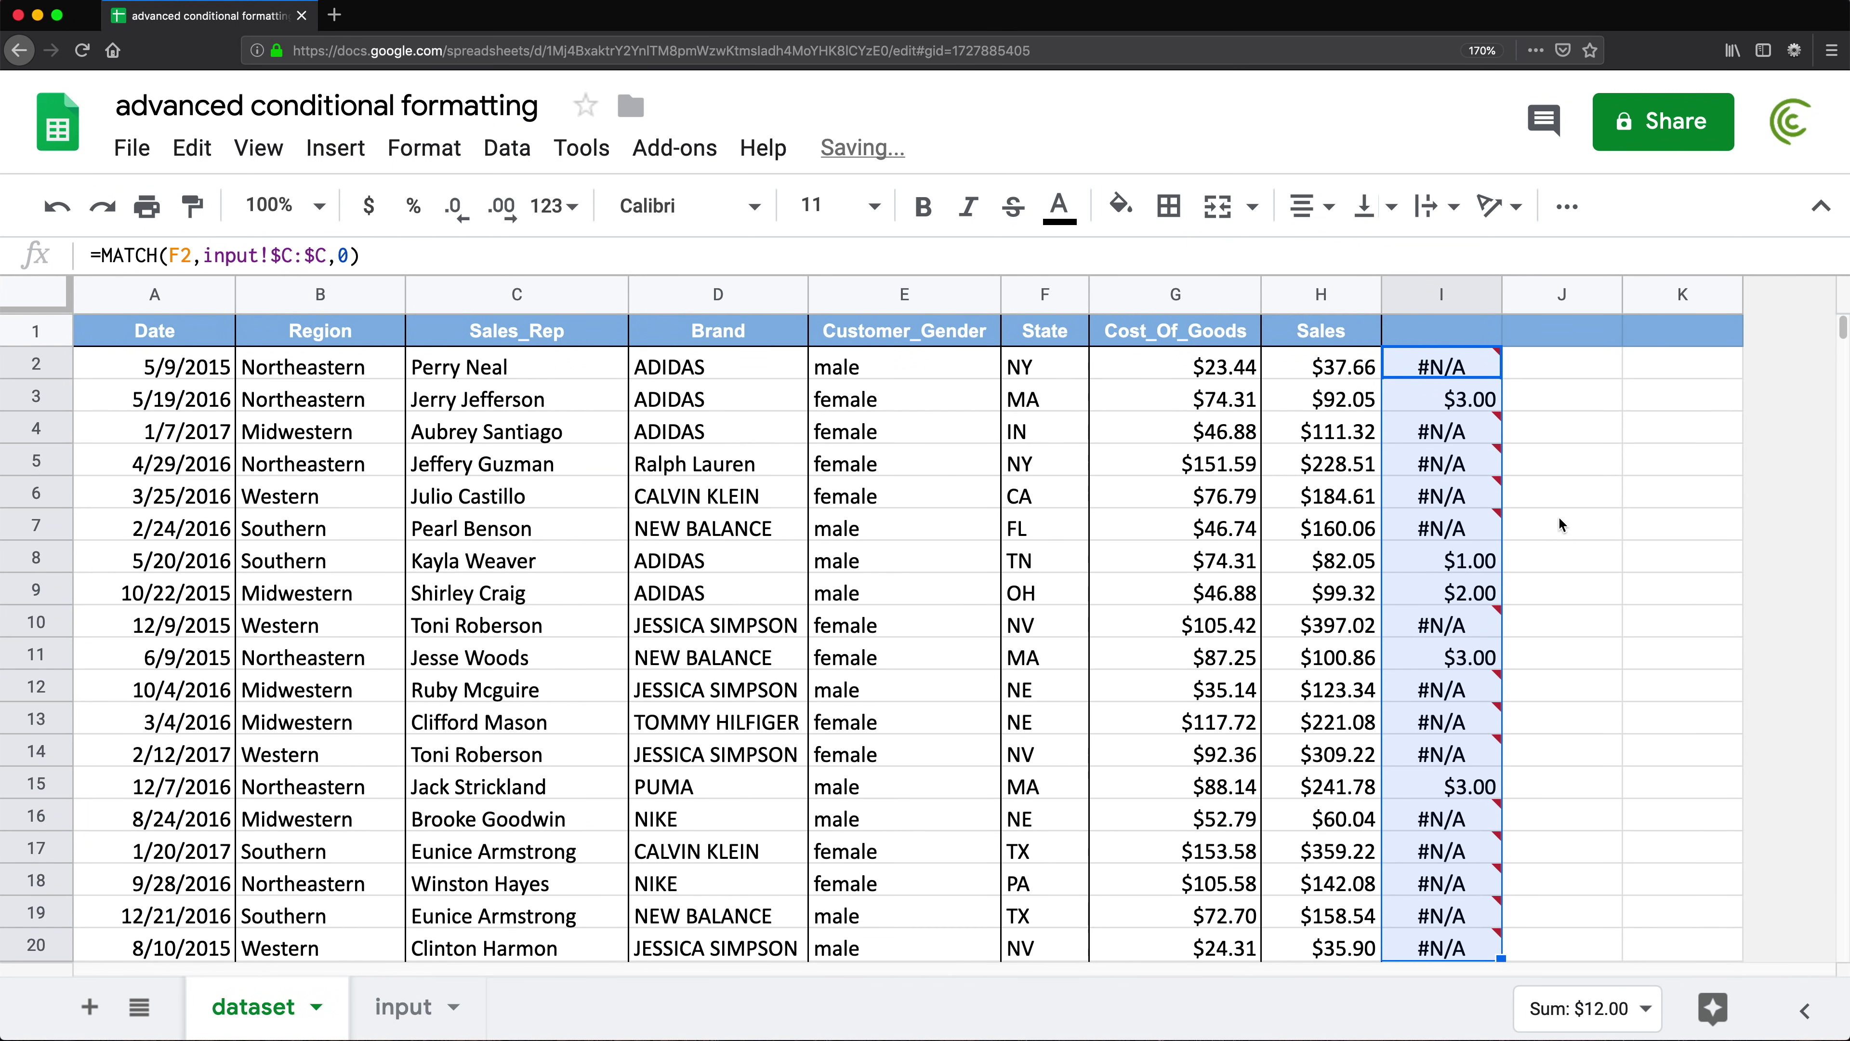
pyautogui.click(552, 206)
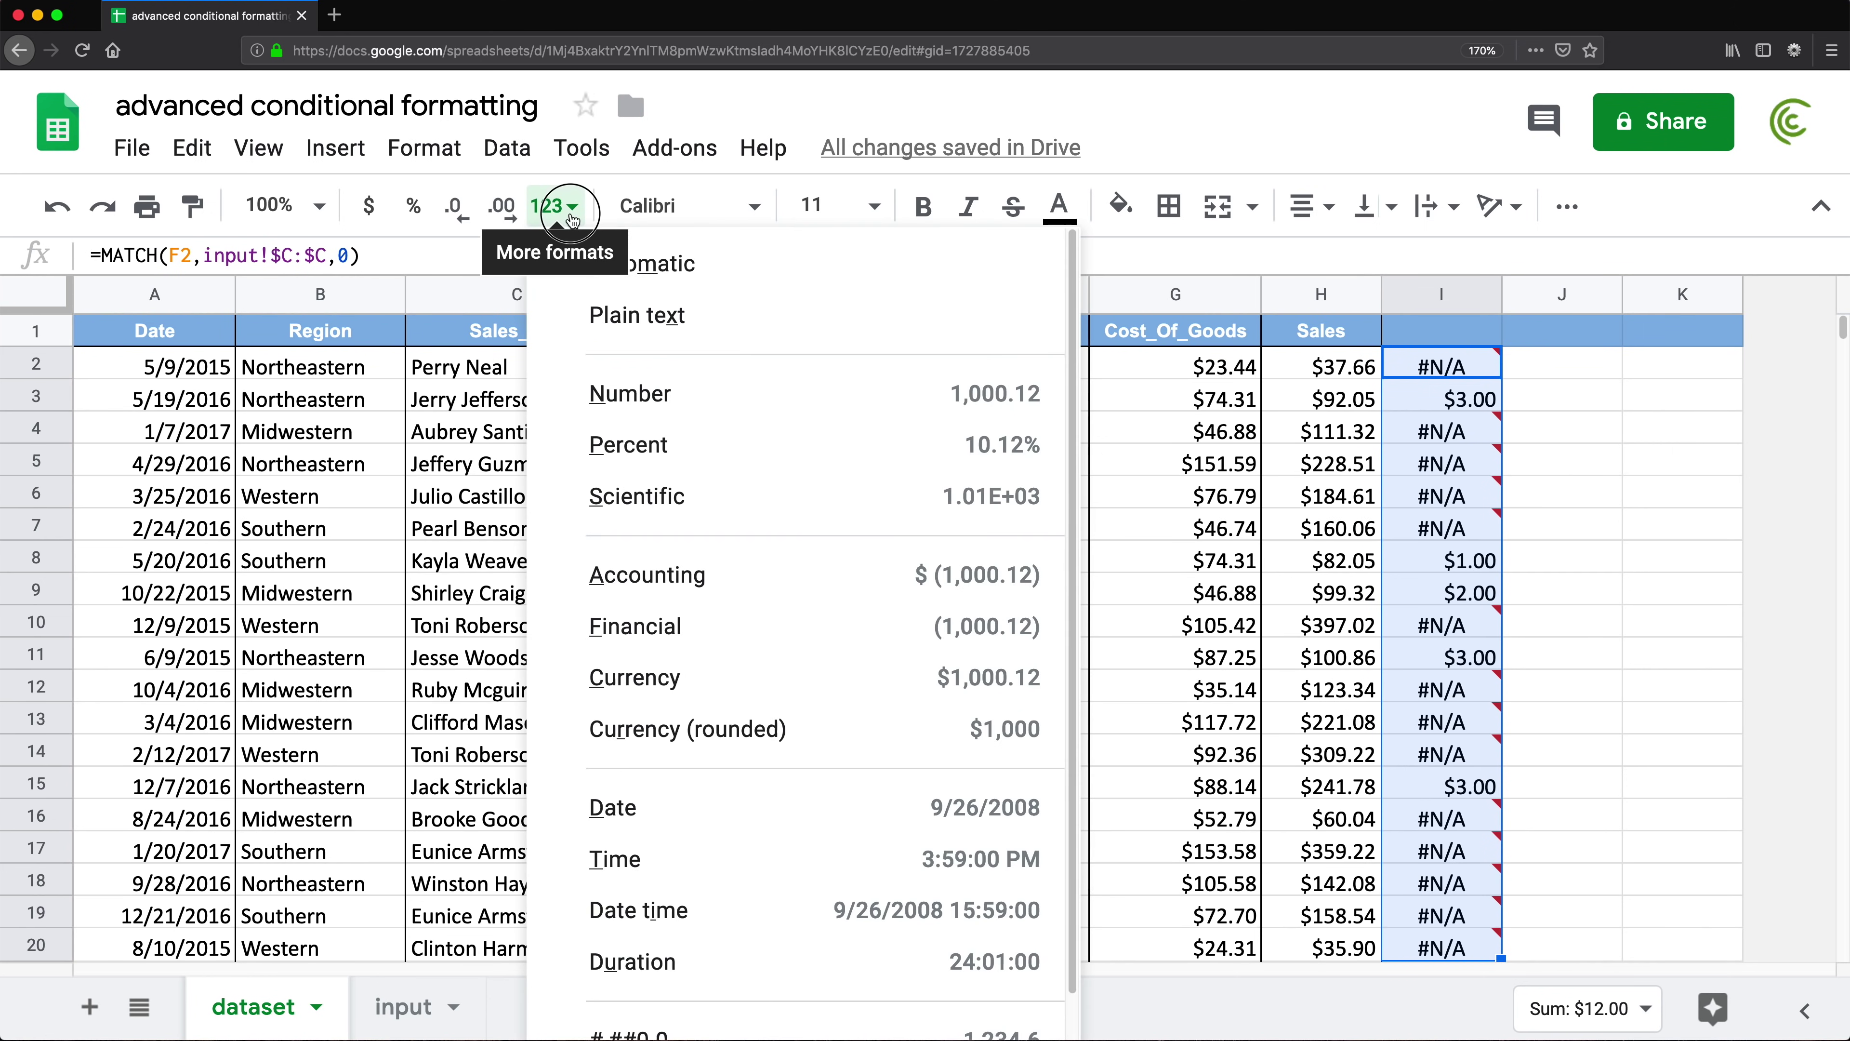
pyautogui.click(677, 393)
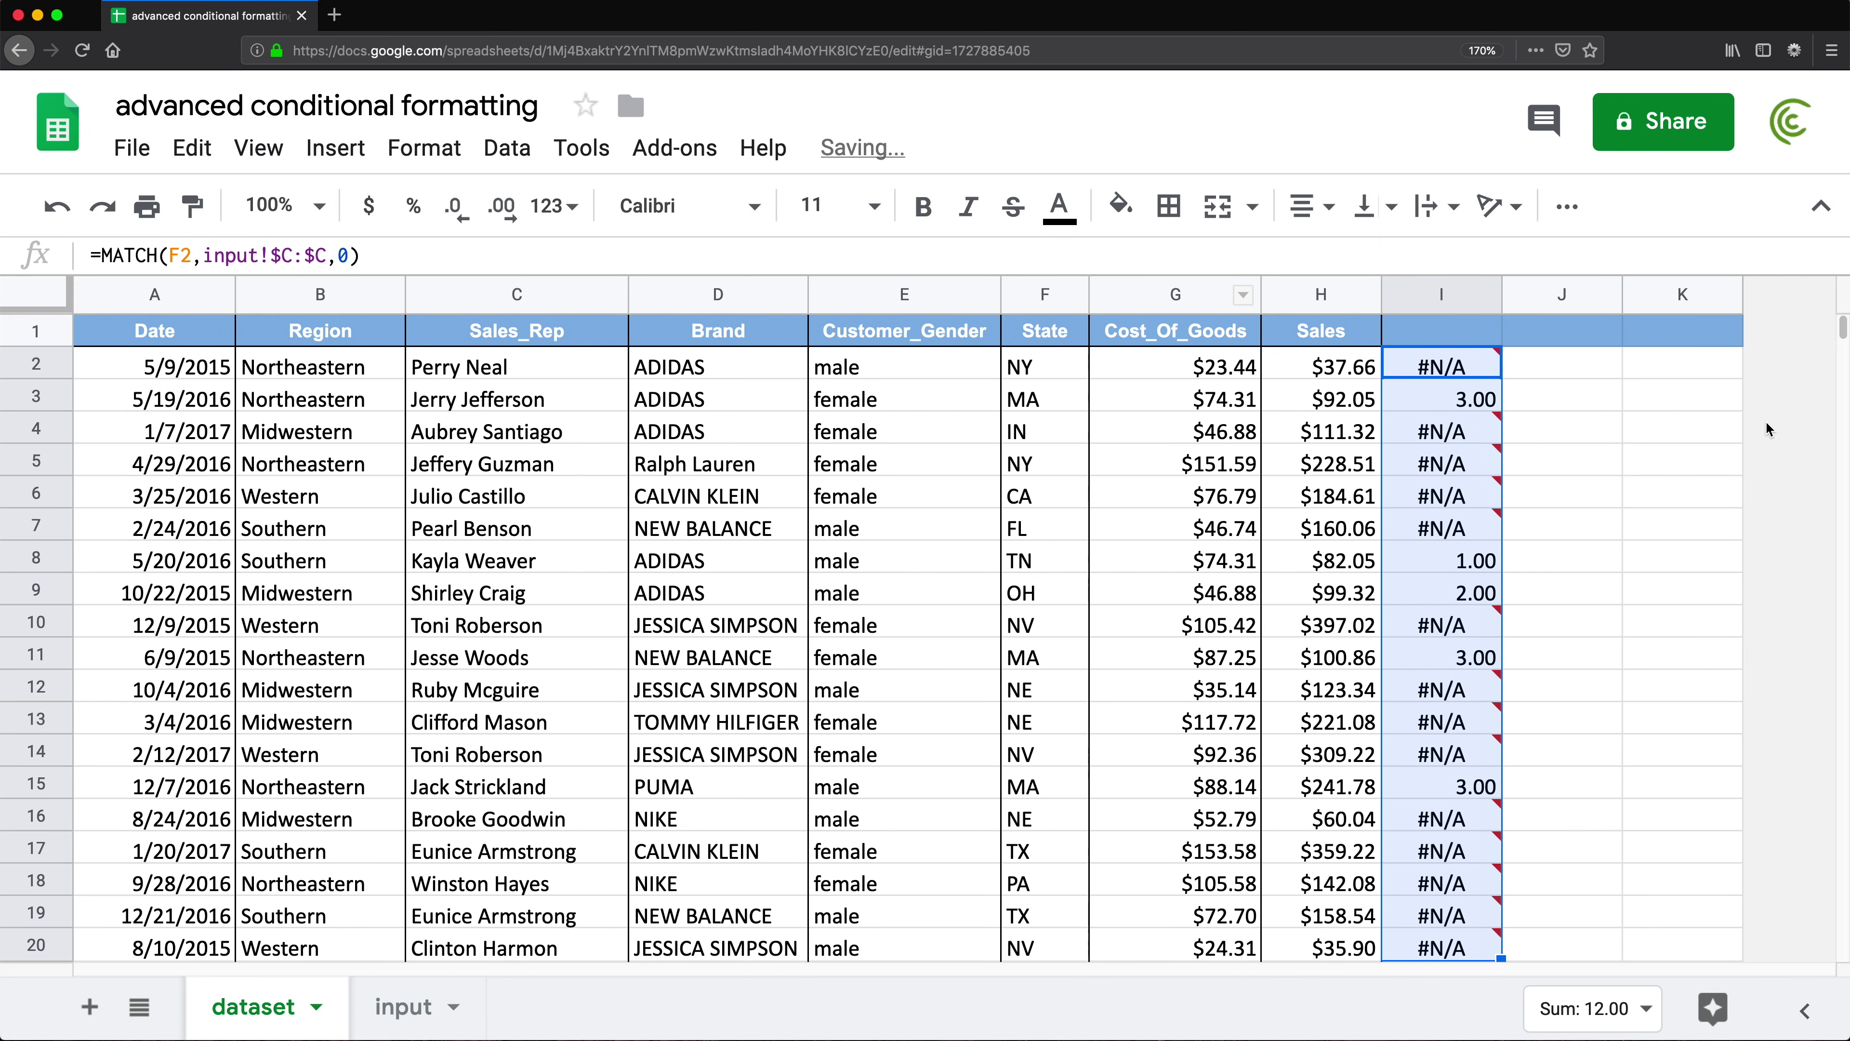
# - Compare the states in F2 and F3 with the list on the input sheet and inspect the MATCH formula in I3
pyautogui.moveTo(1411, 376)
pyautogui.click(1027, 373)
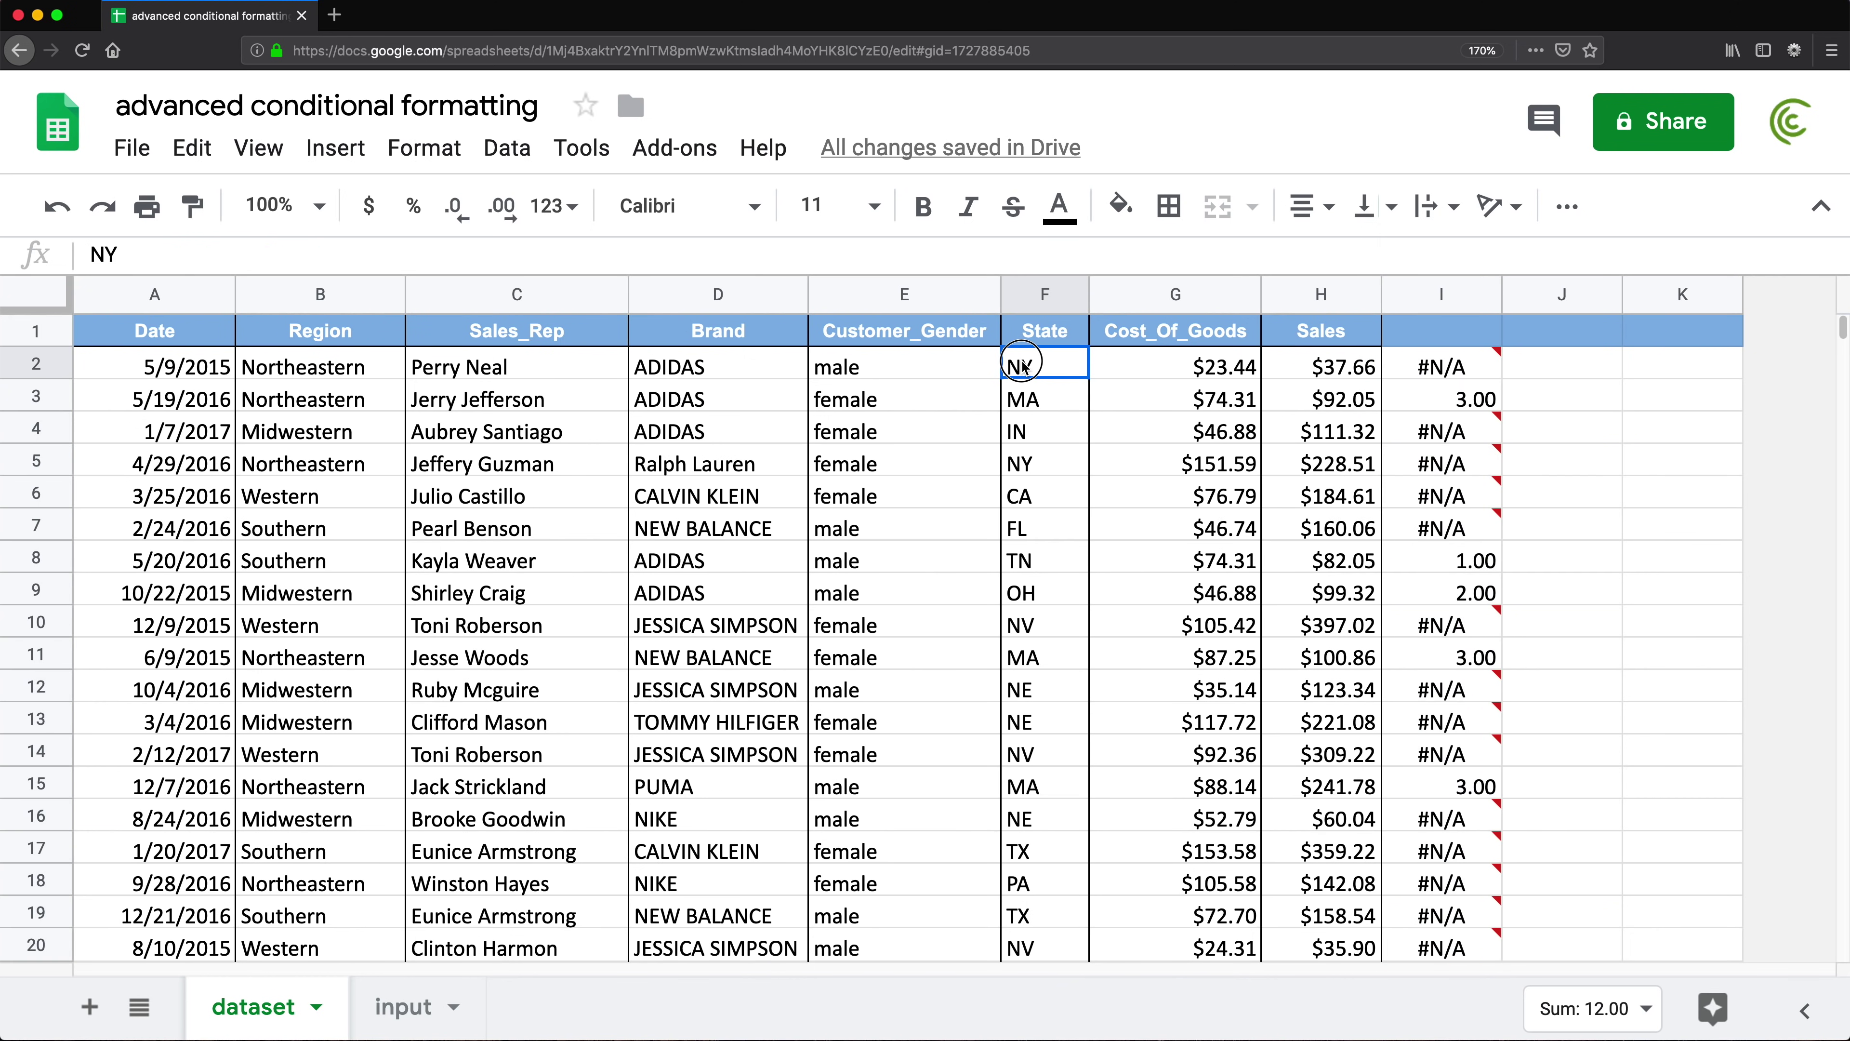
pyautogui.click(419, 1006)
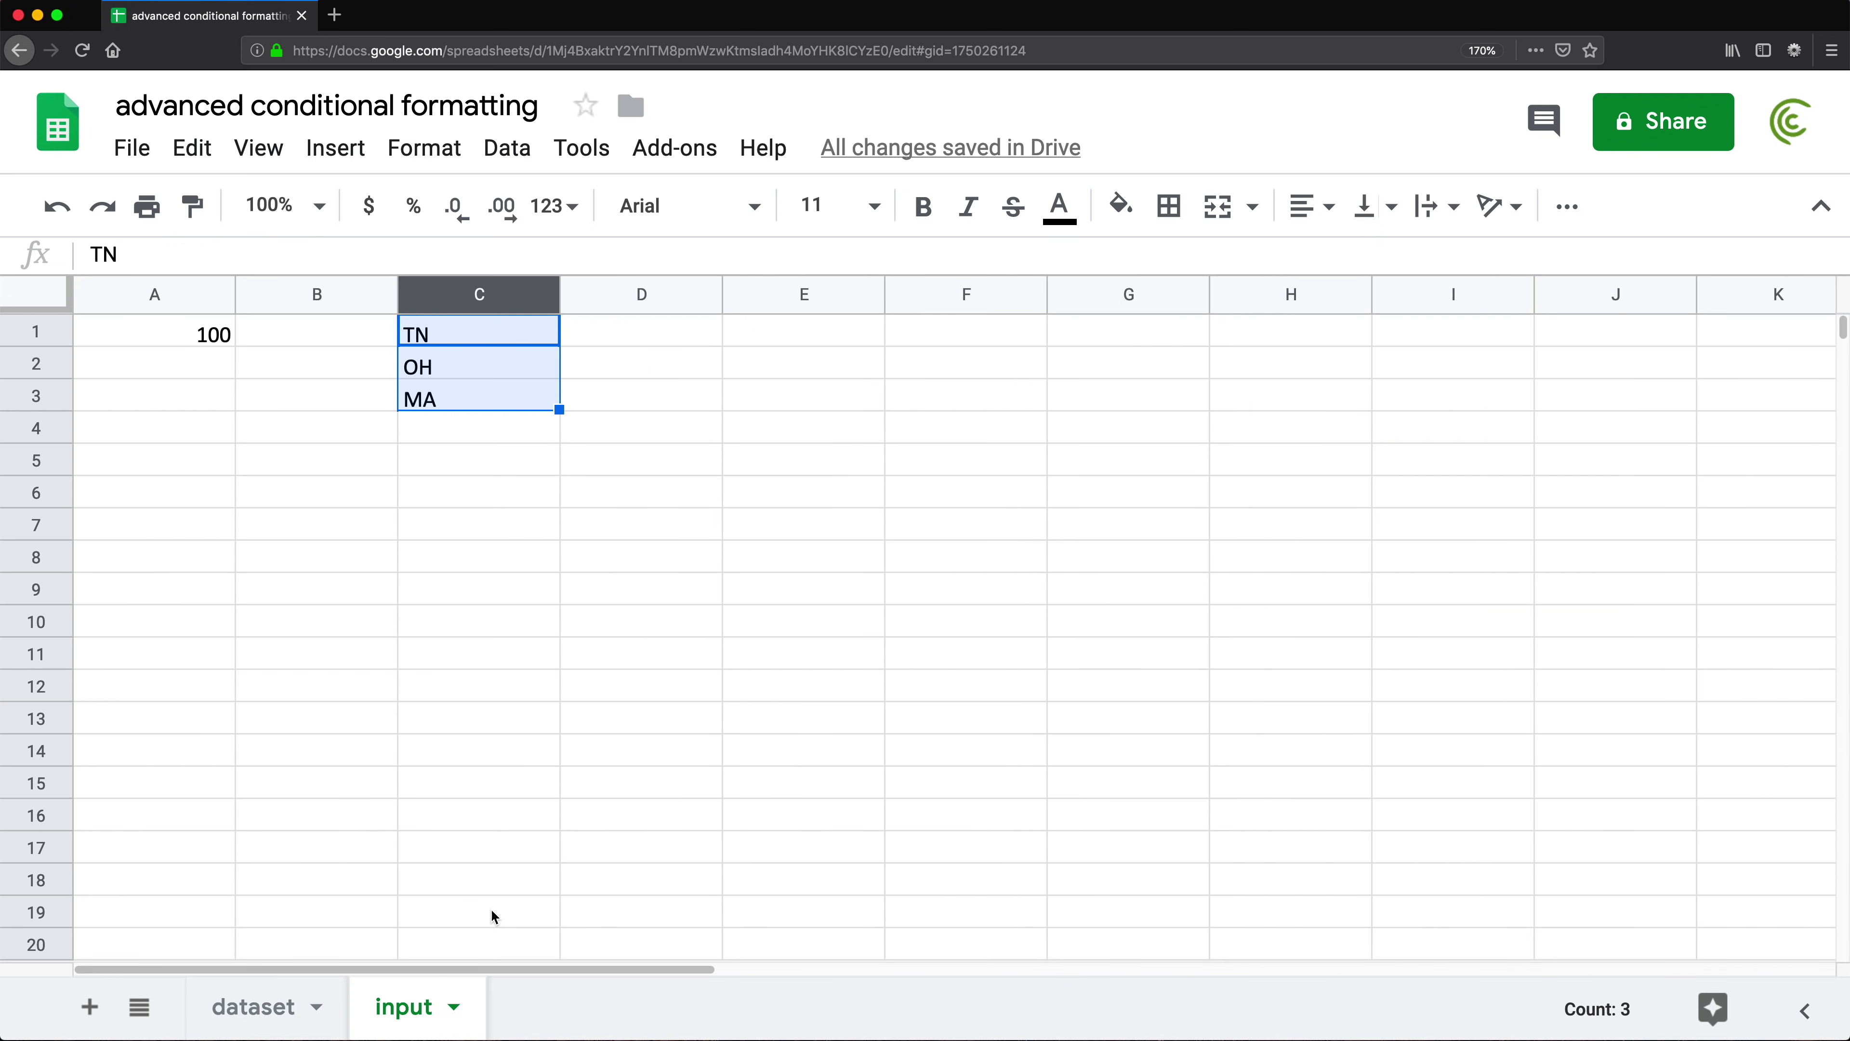
pyautogui.click(281, 1008)
pyautogui.click(1030, 405)
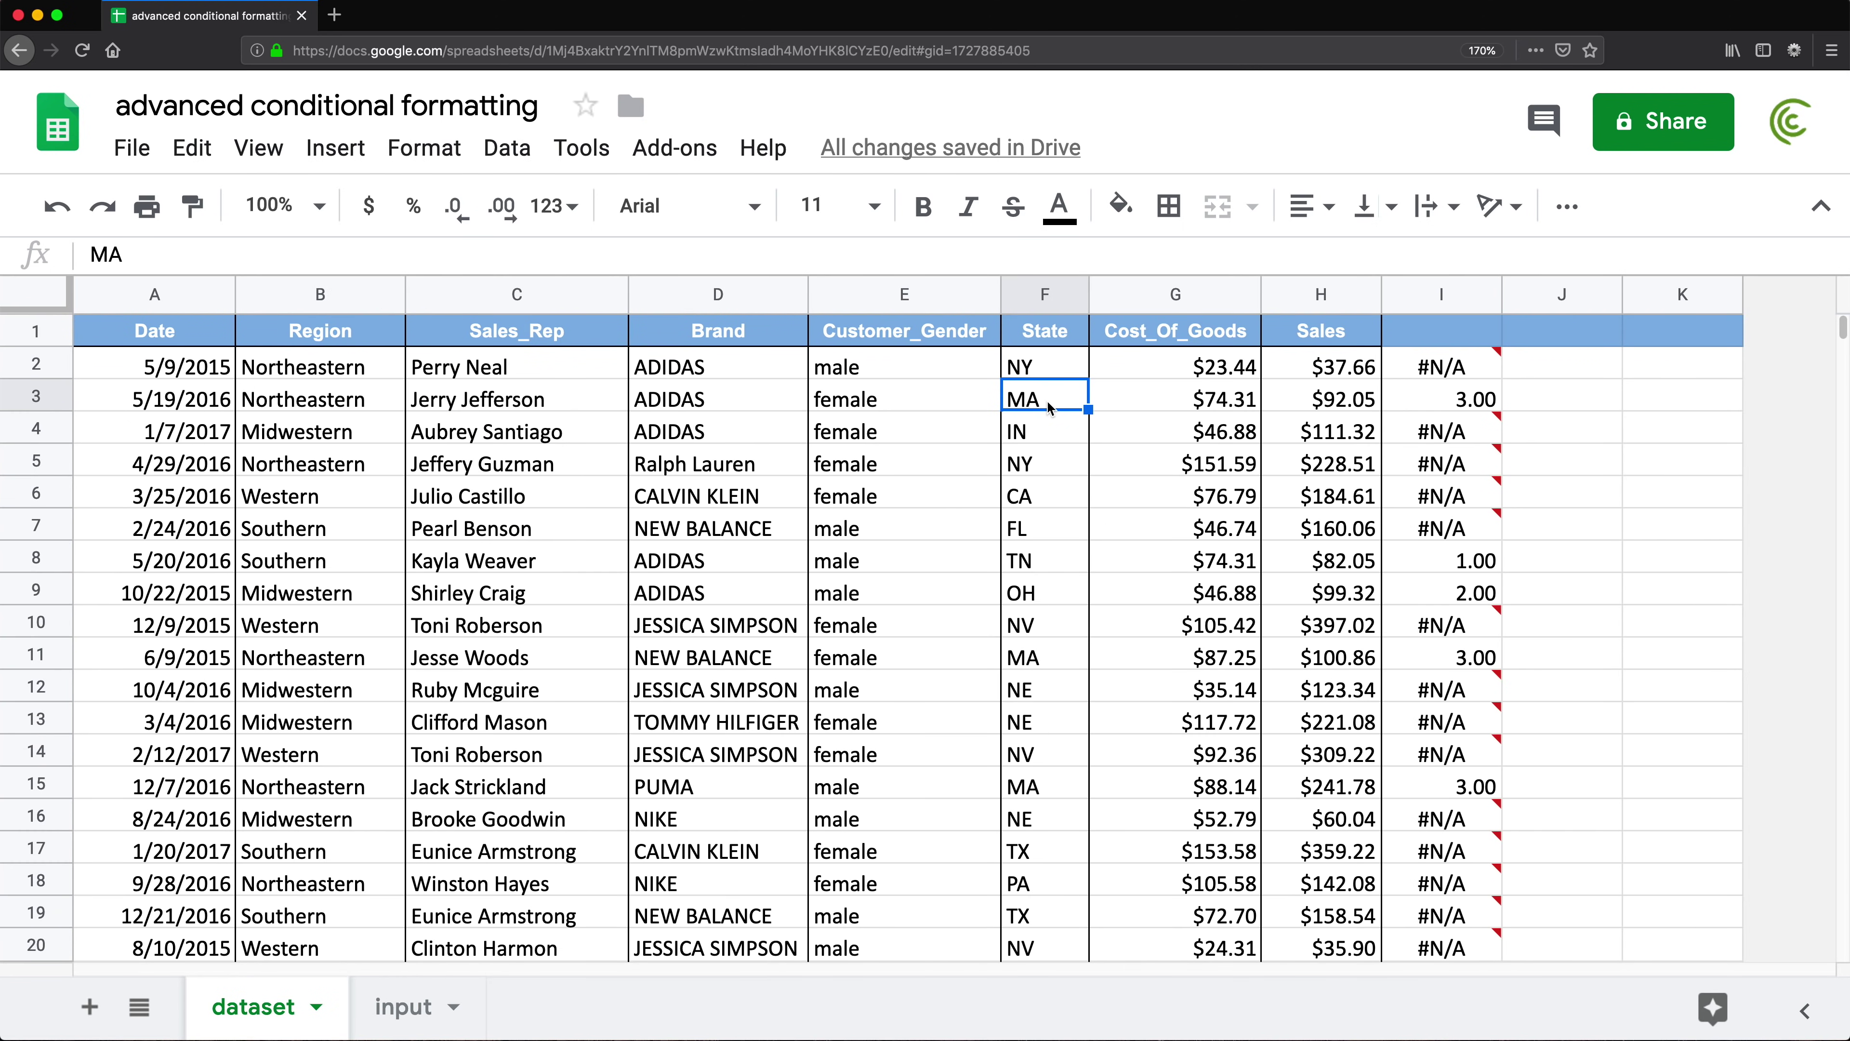
pyautogui.click(416, 1010)
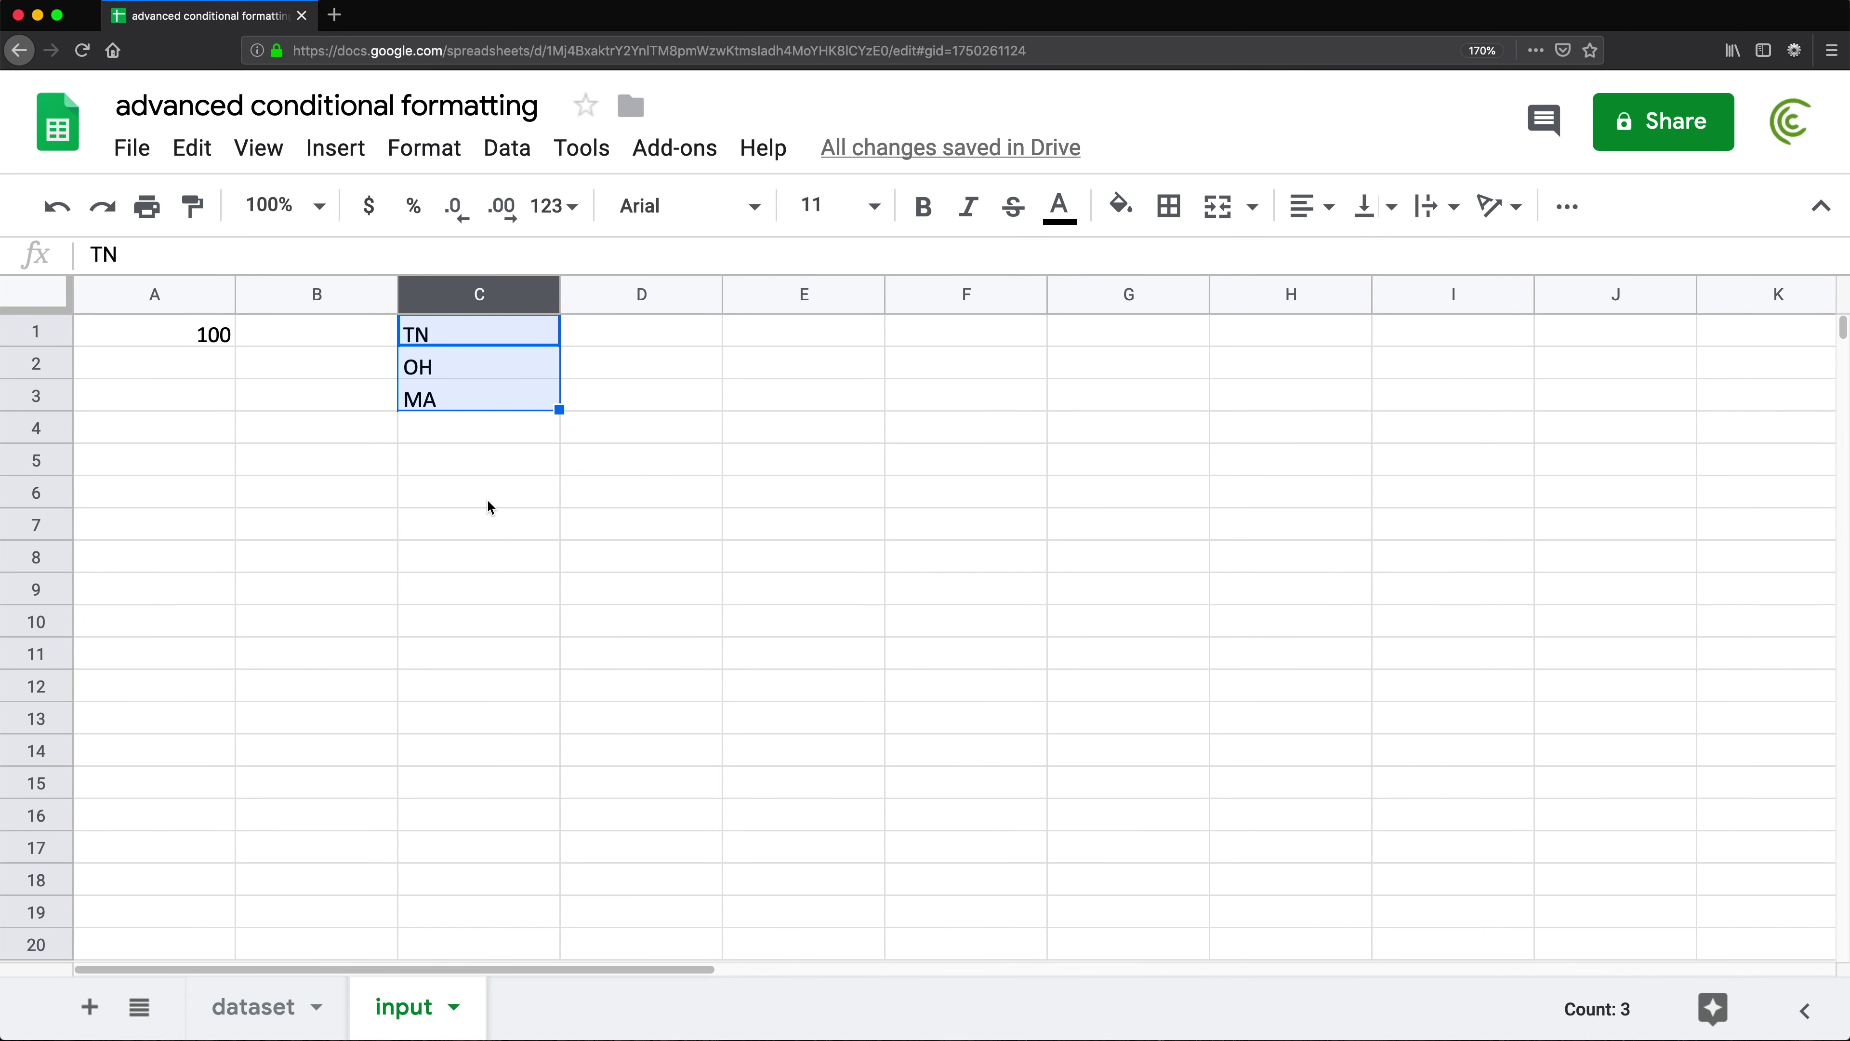
pyautogui.click(496, 337)
pyautogui.click(443, 394)
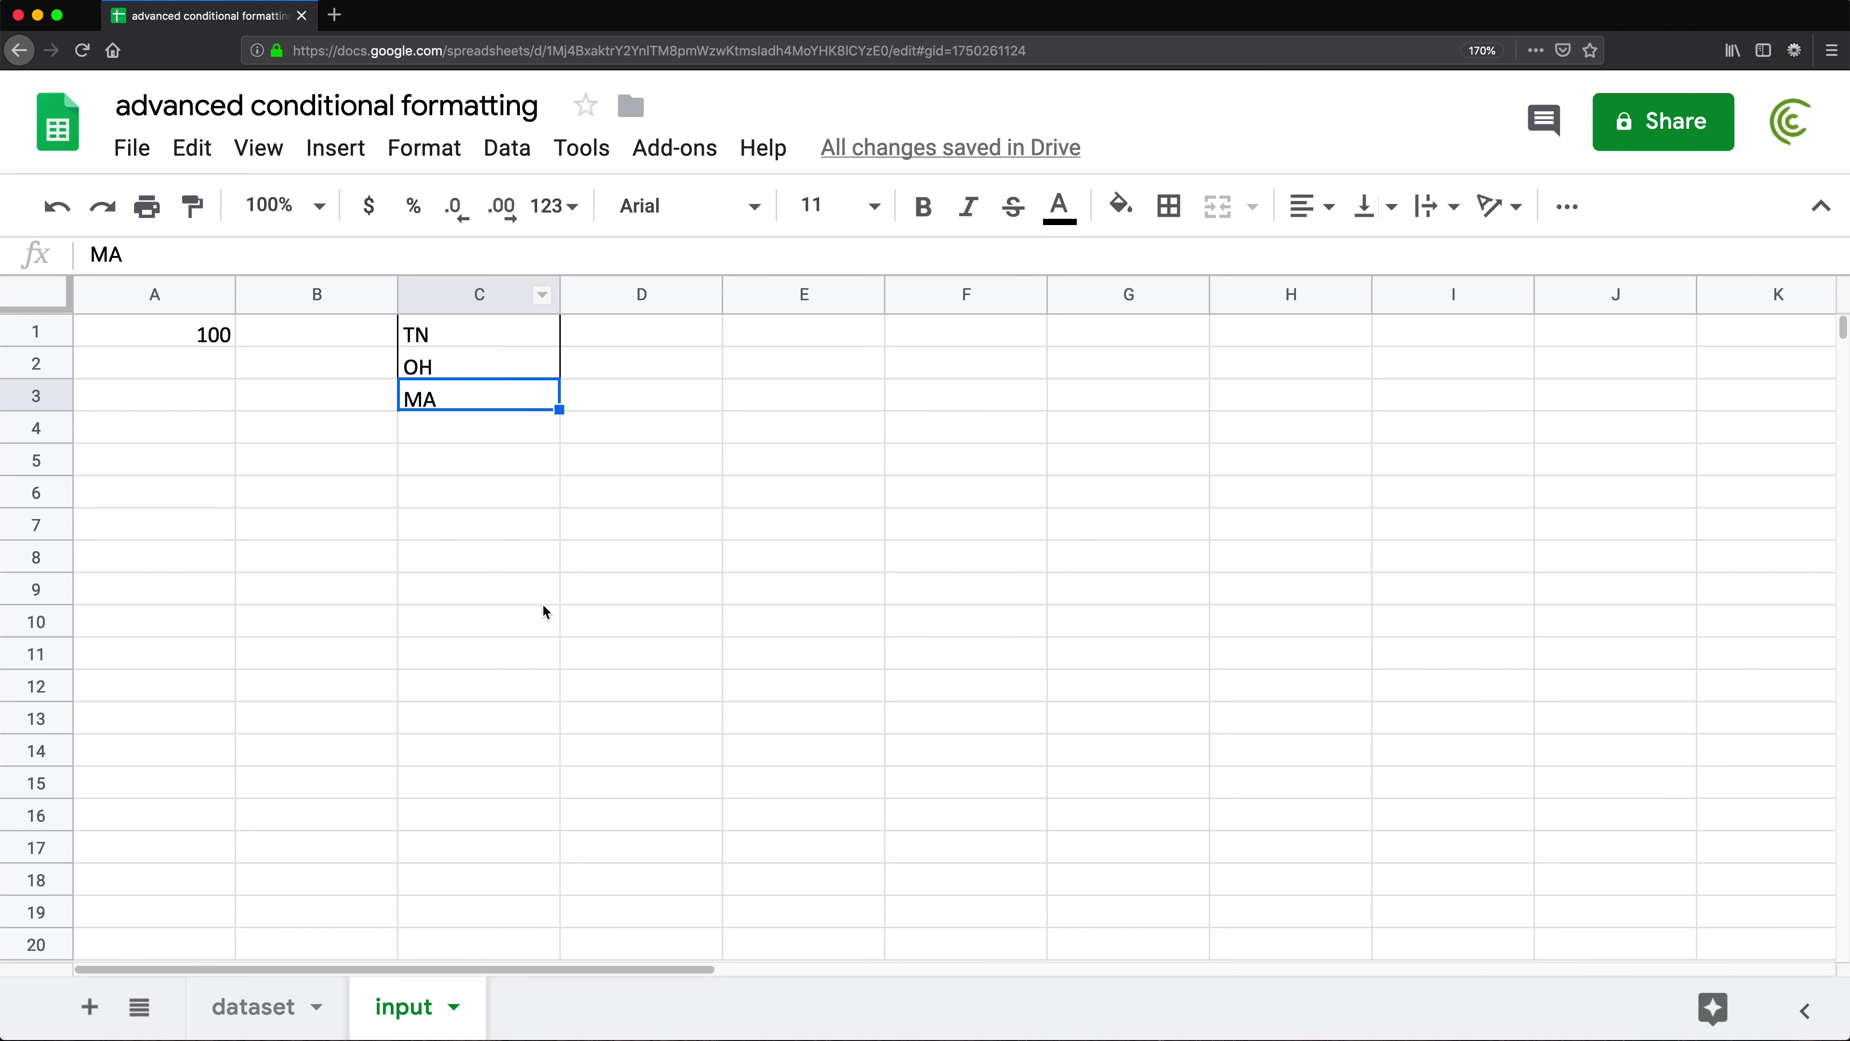
pyautogui.click(244, 1010)
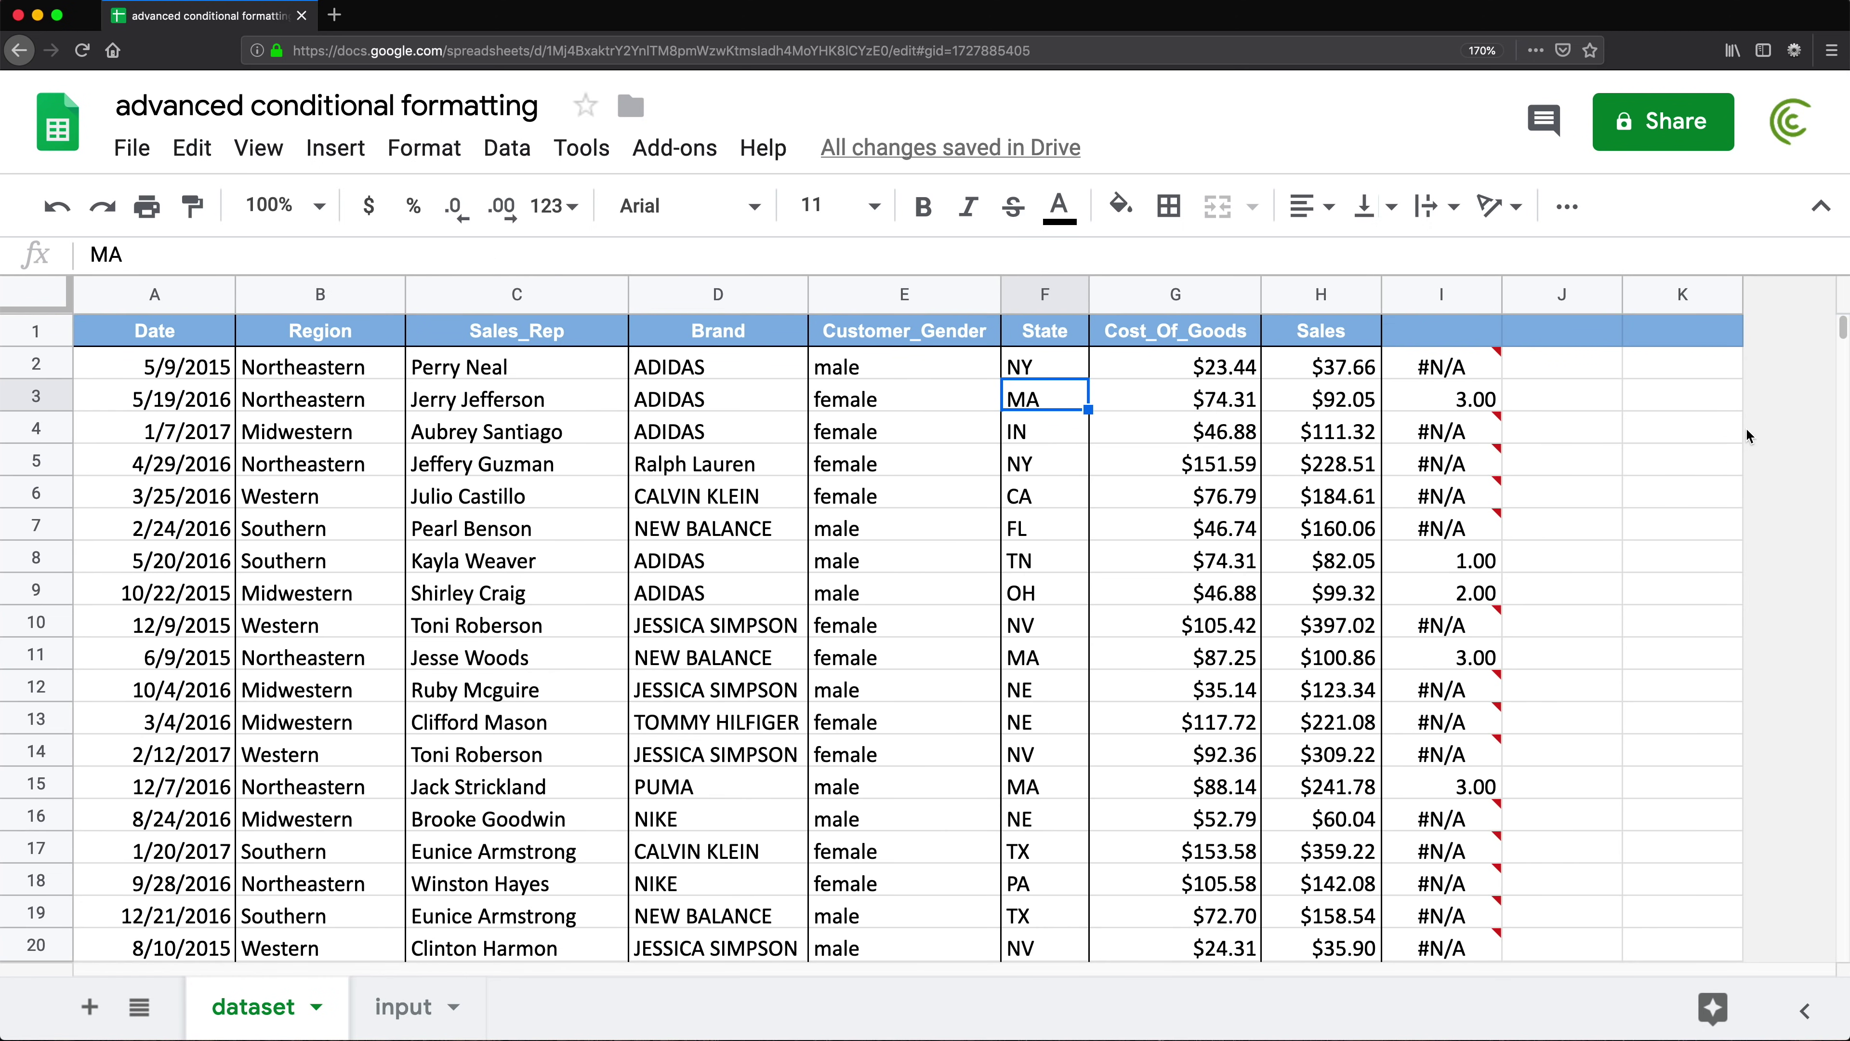
pyautogui.click(1490, 397)
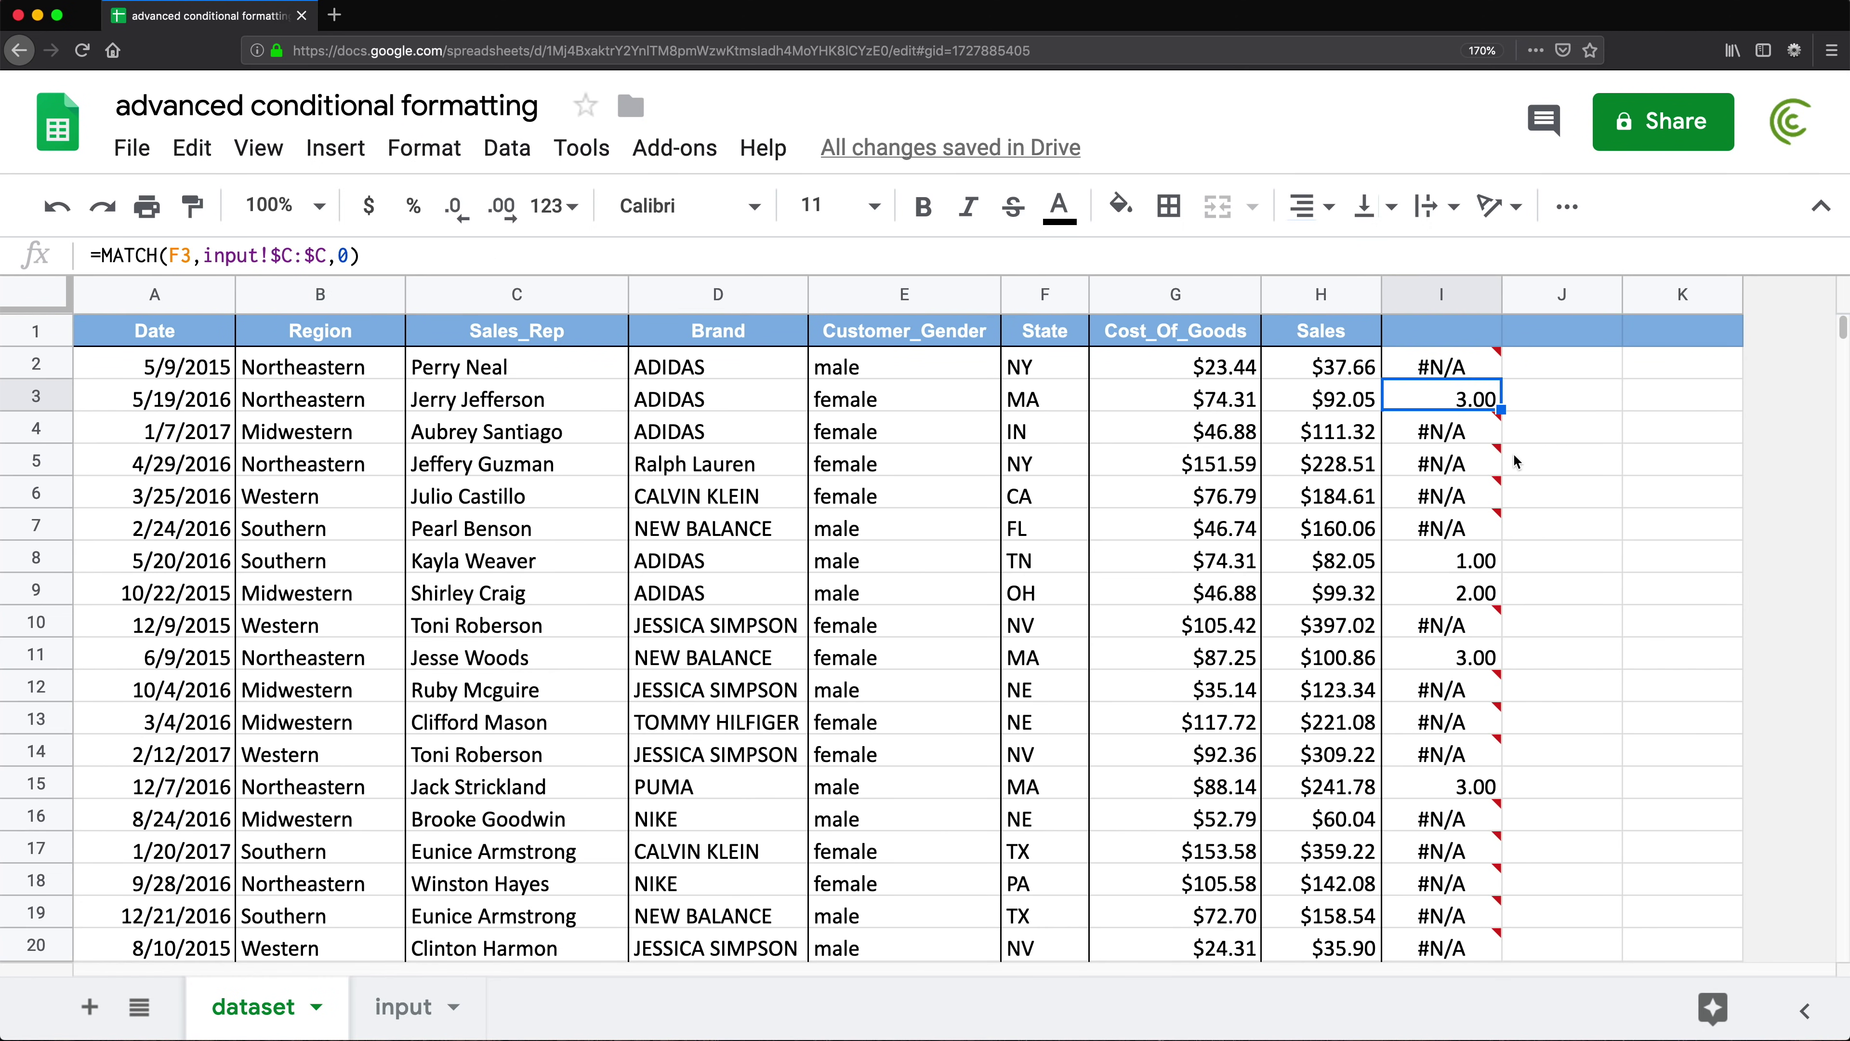
# - Compare the state in F8 and its MATCH cell I8 with C1 of the input sheet, and review the states in F2:F12
pyautogui.click(1047, 565)
pyautogui.click(1490, 563)
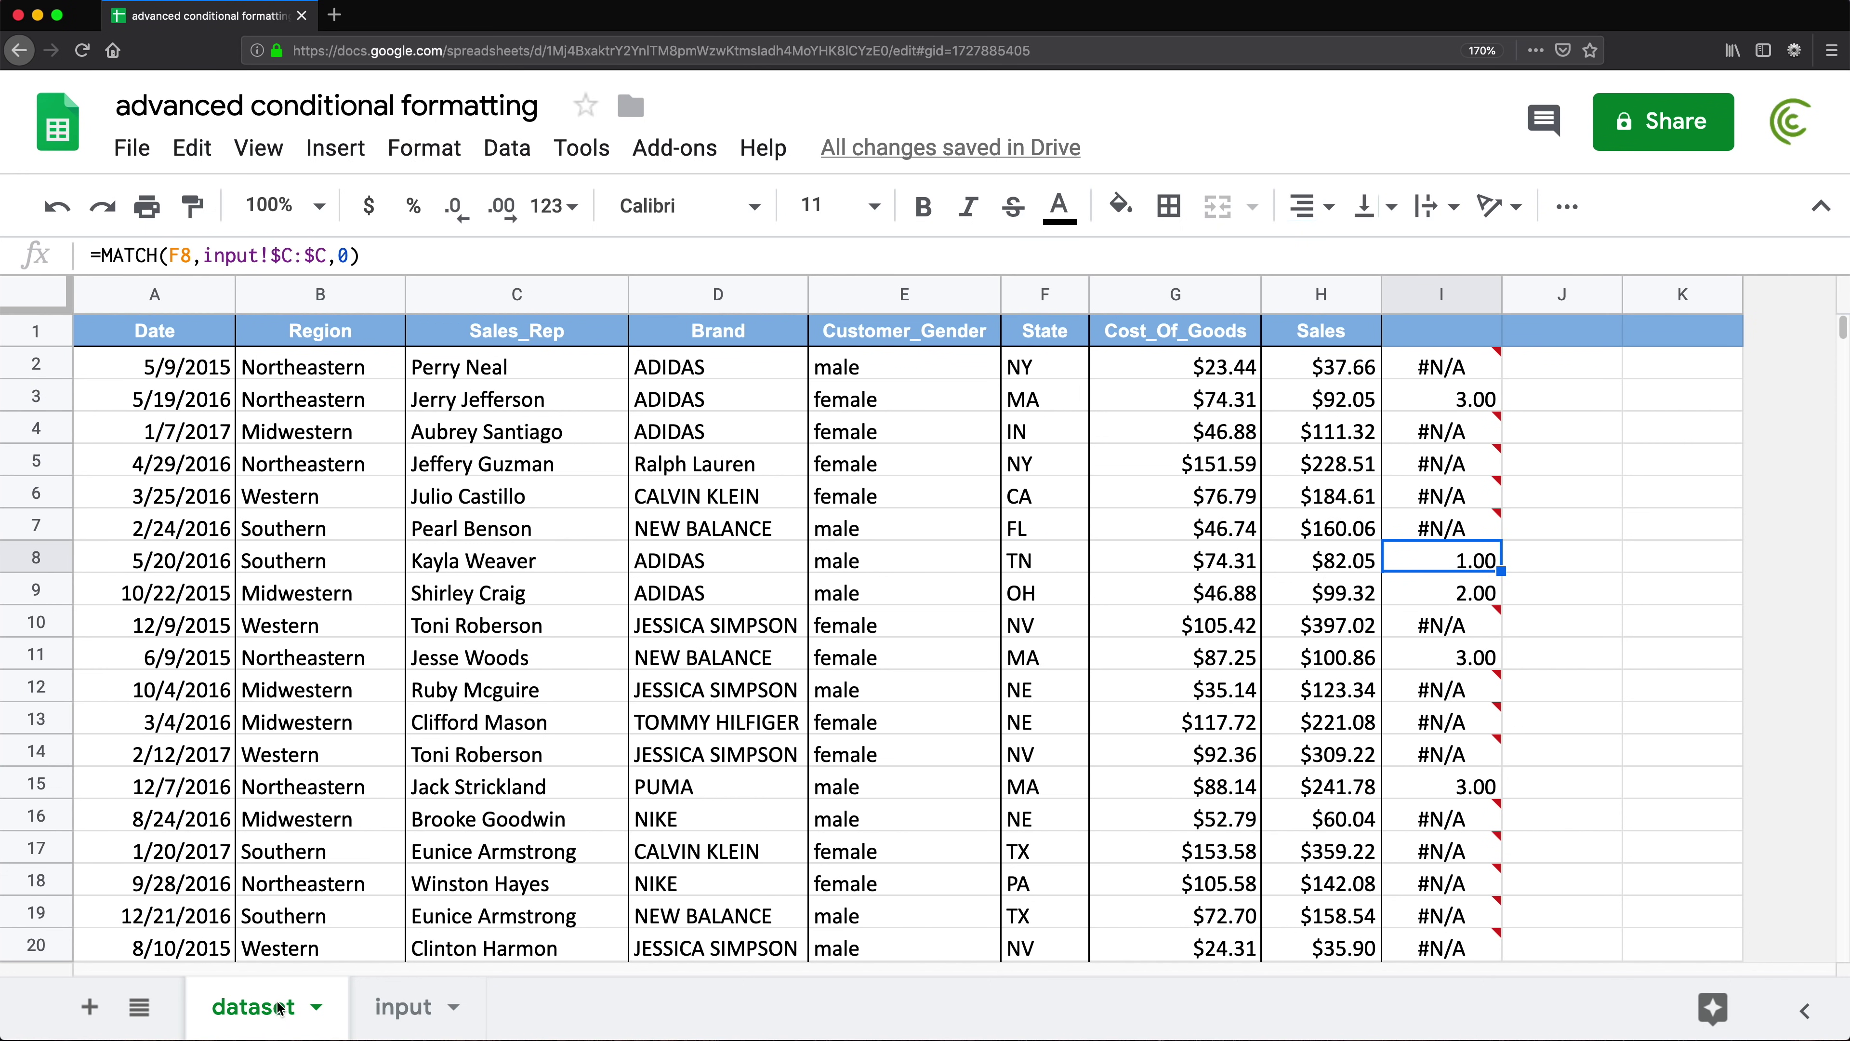
pyautogui.click(397, 1008)
pyautogui.click(498, 339)
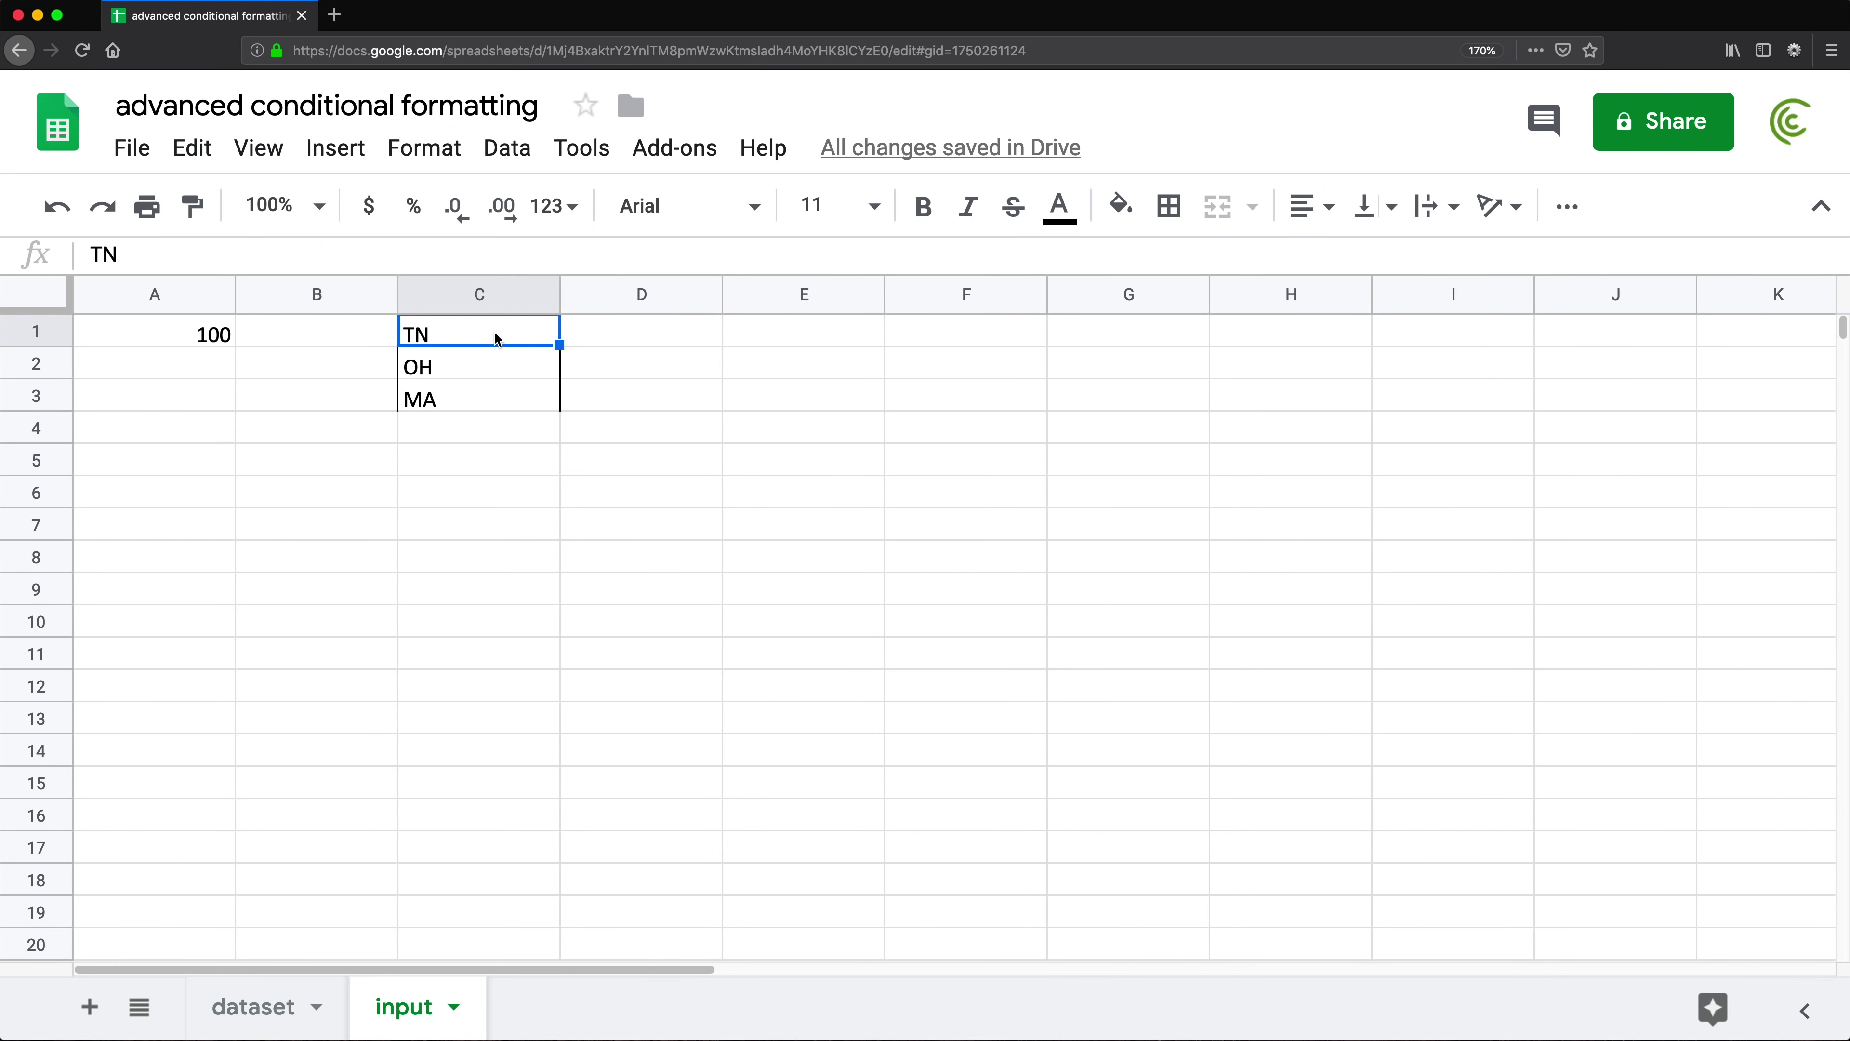
pyautogui.click(237, 1013)
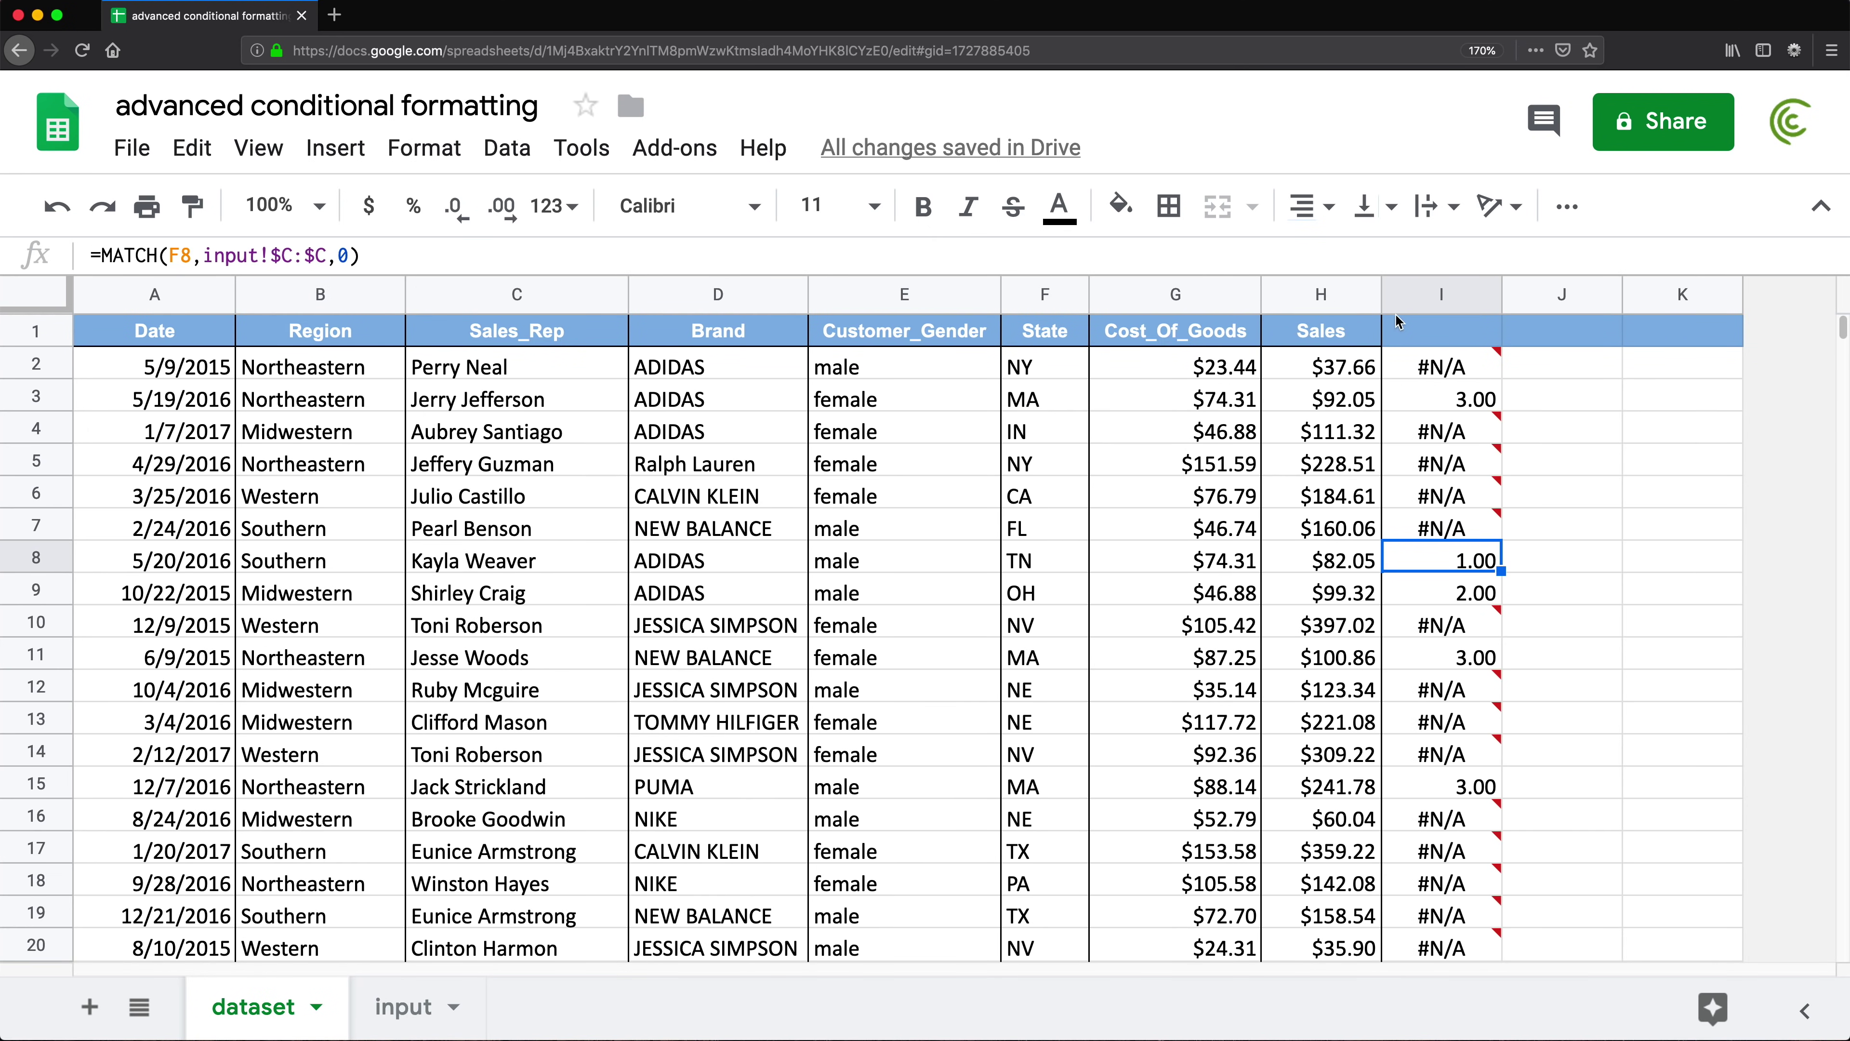
pyautogui.click(1033, 411)
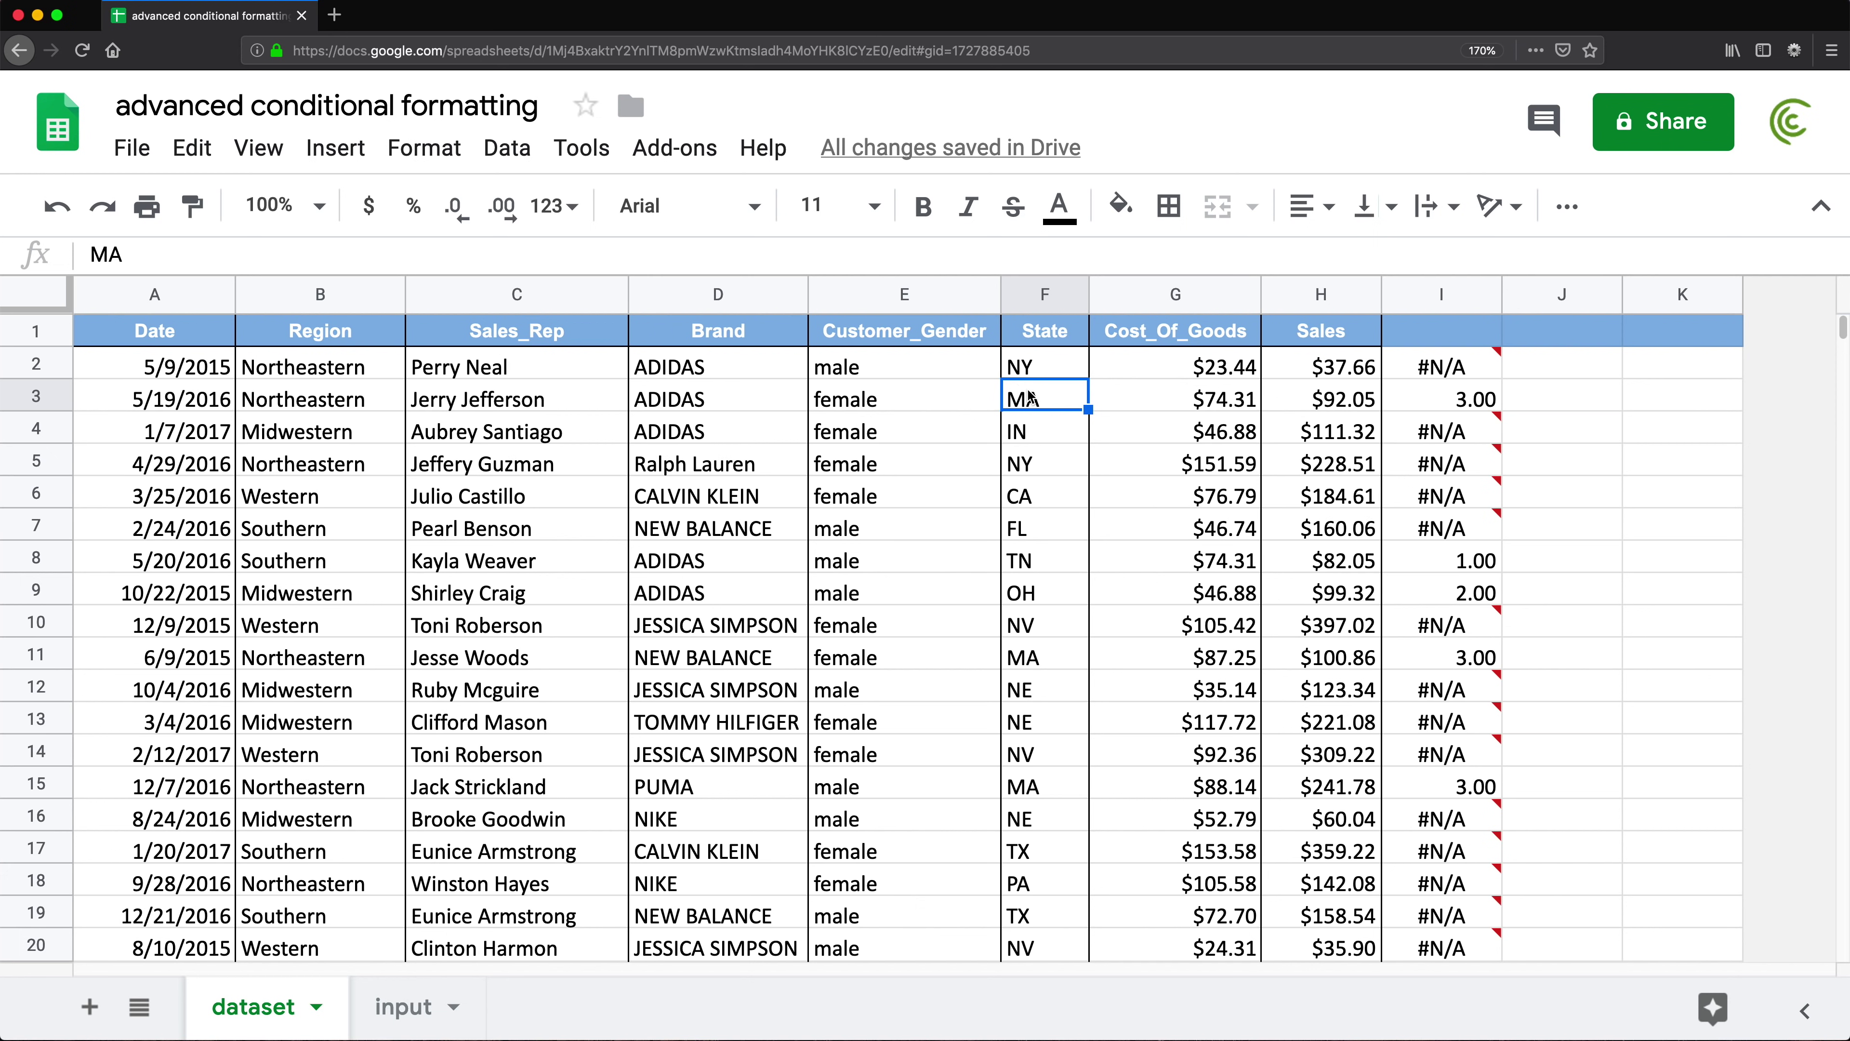
pyautogui.moveTo(1026, 374); pyautogui.dragTo(1051, 680)
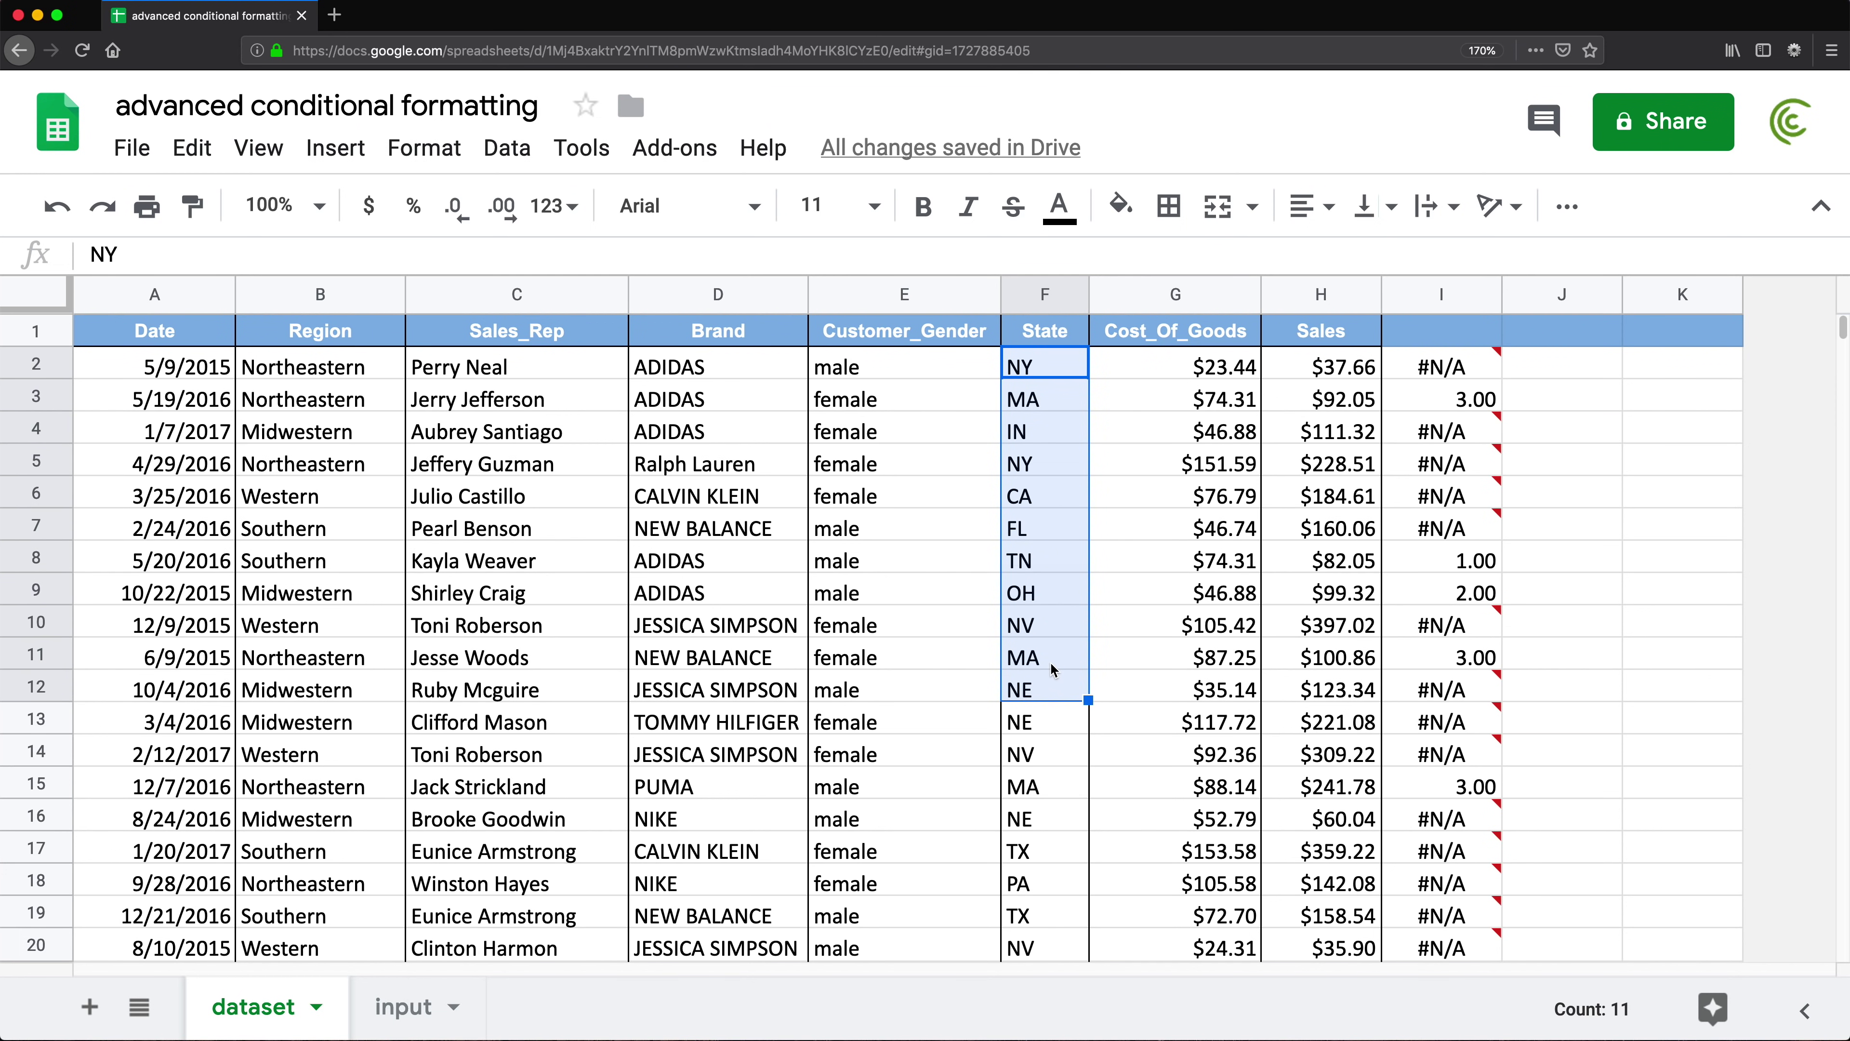
pyautogui.click(1050, 661)
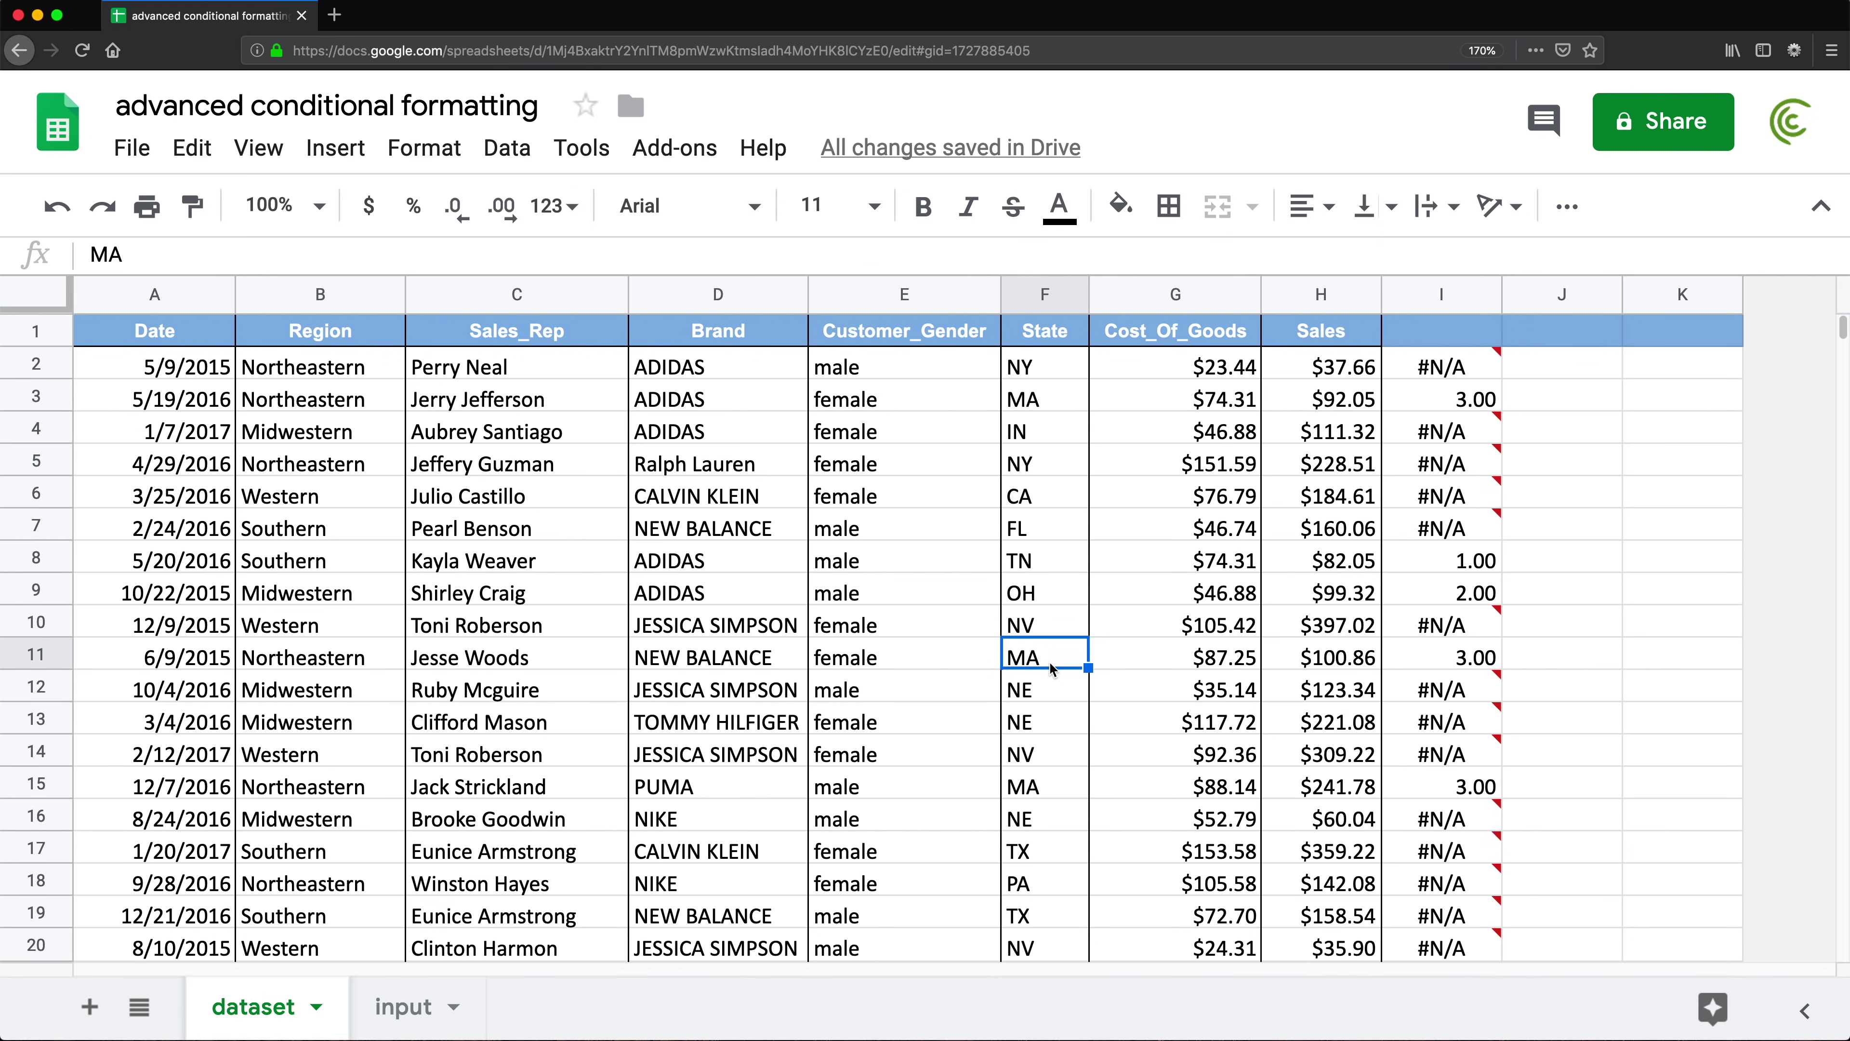
# - Wrap the MATCH formula in cell I2 with ISNUMBER so it reads =ISNUMBER(MATCH(F2,input!$C:$C,0))
pyautogui.moveTo(1470, 371)
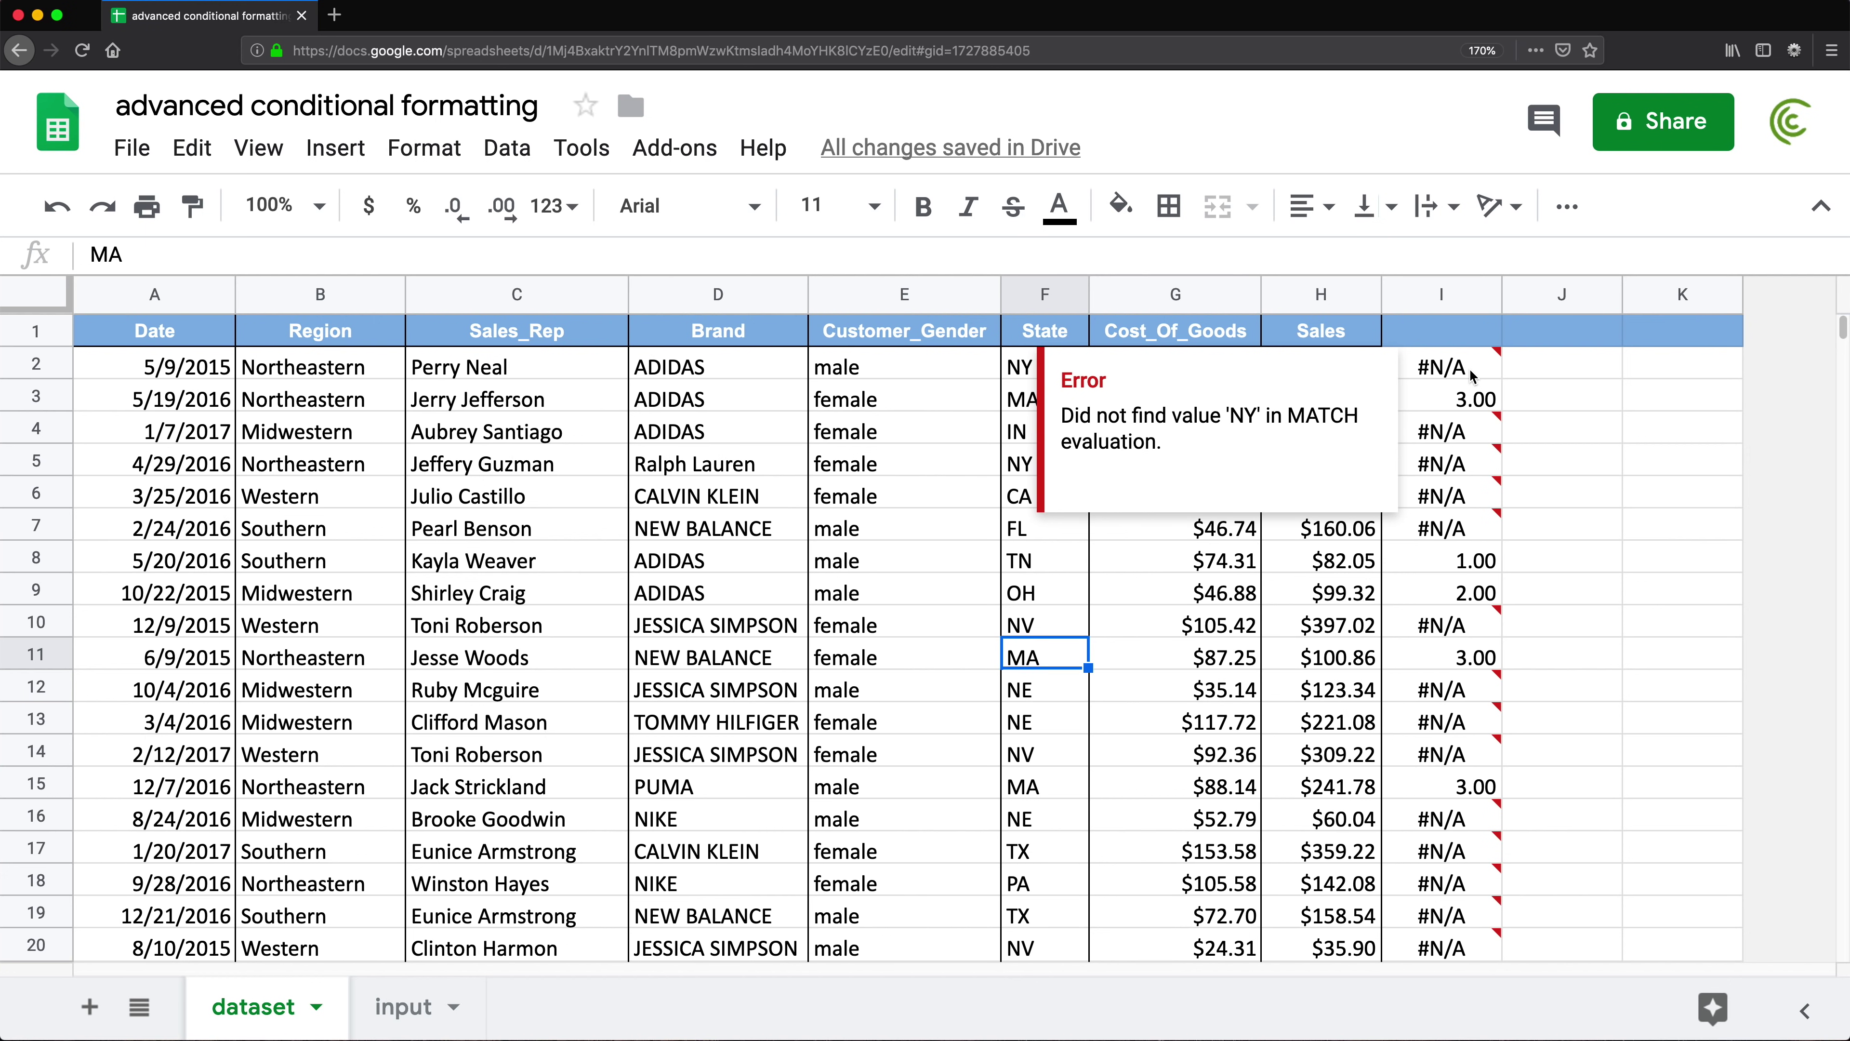
pyautogui.doubleClick(1449, 370)
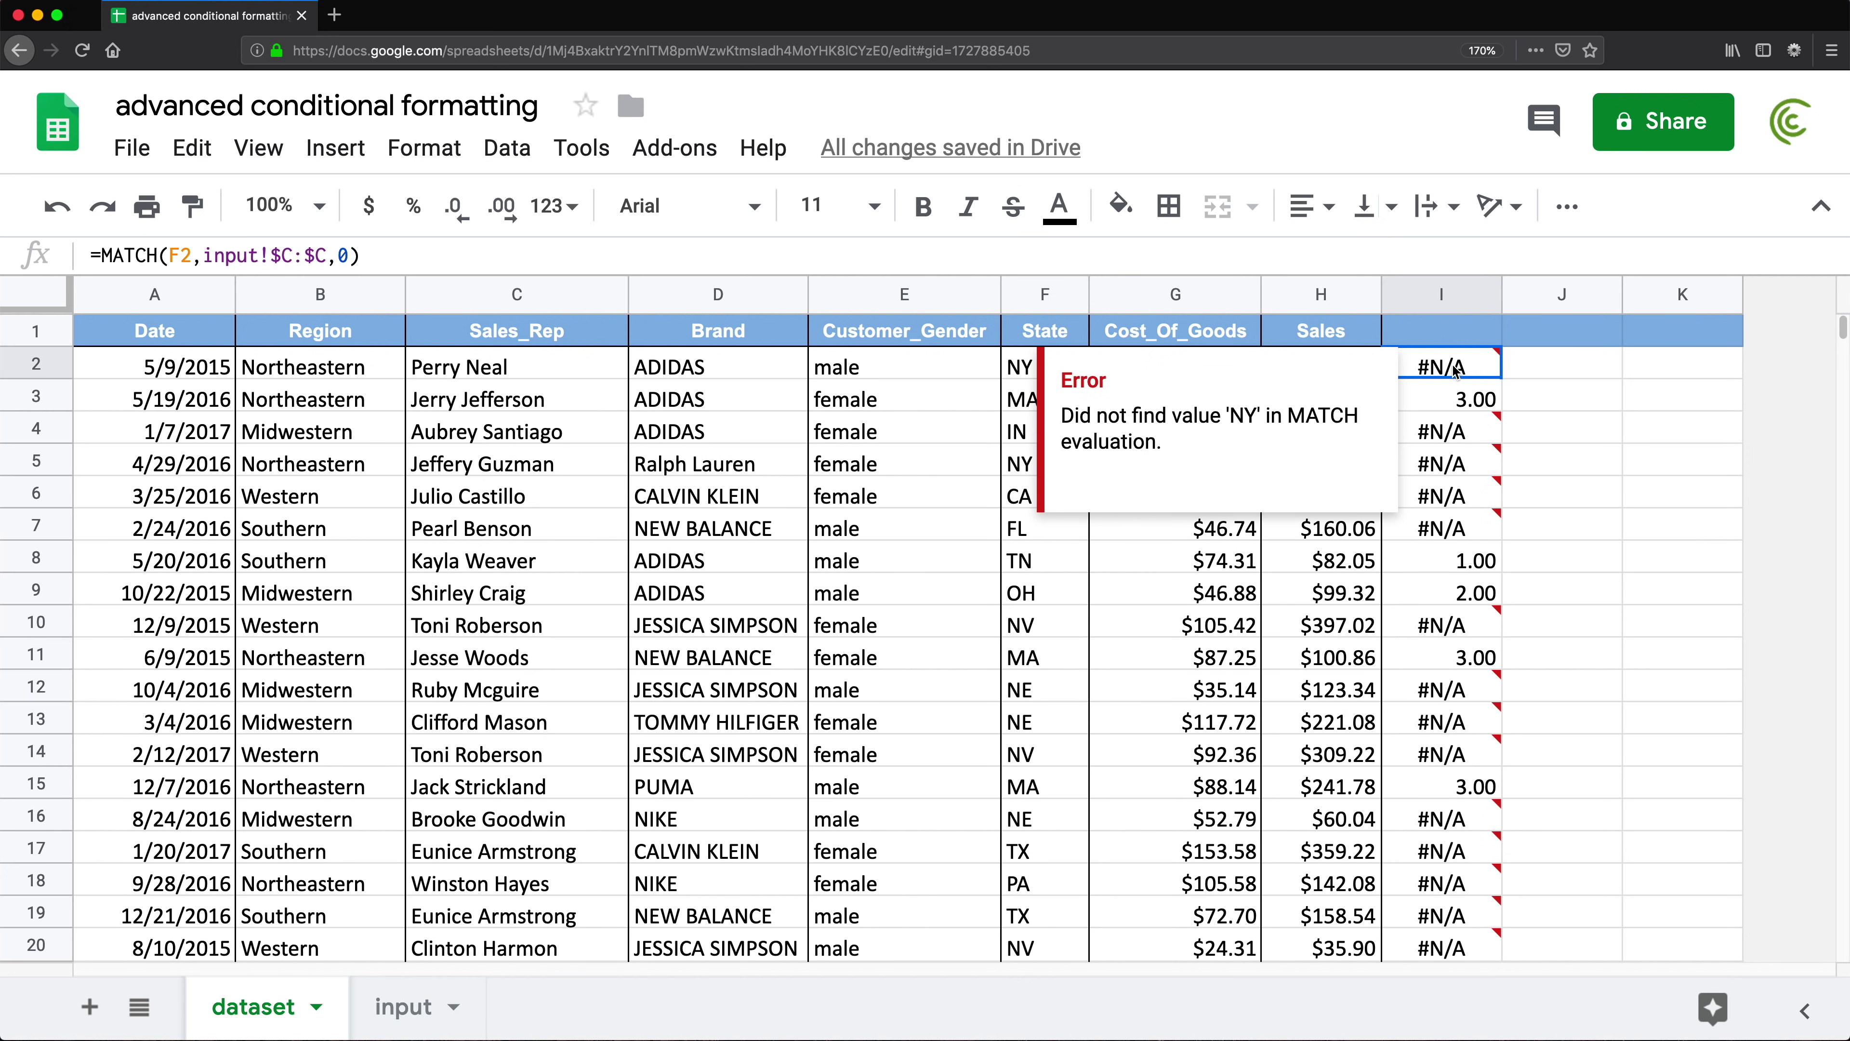
pyautogui.click(1401, 362)
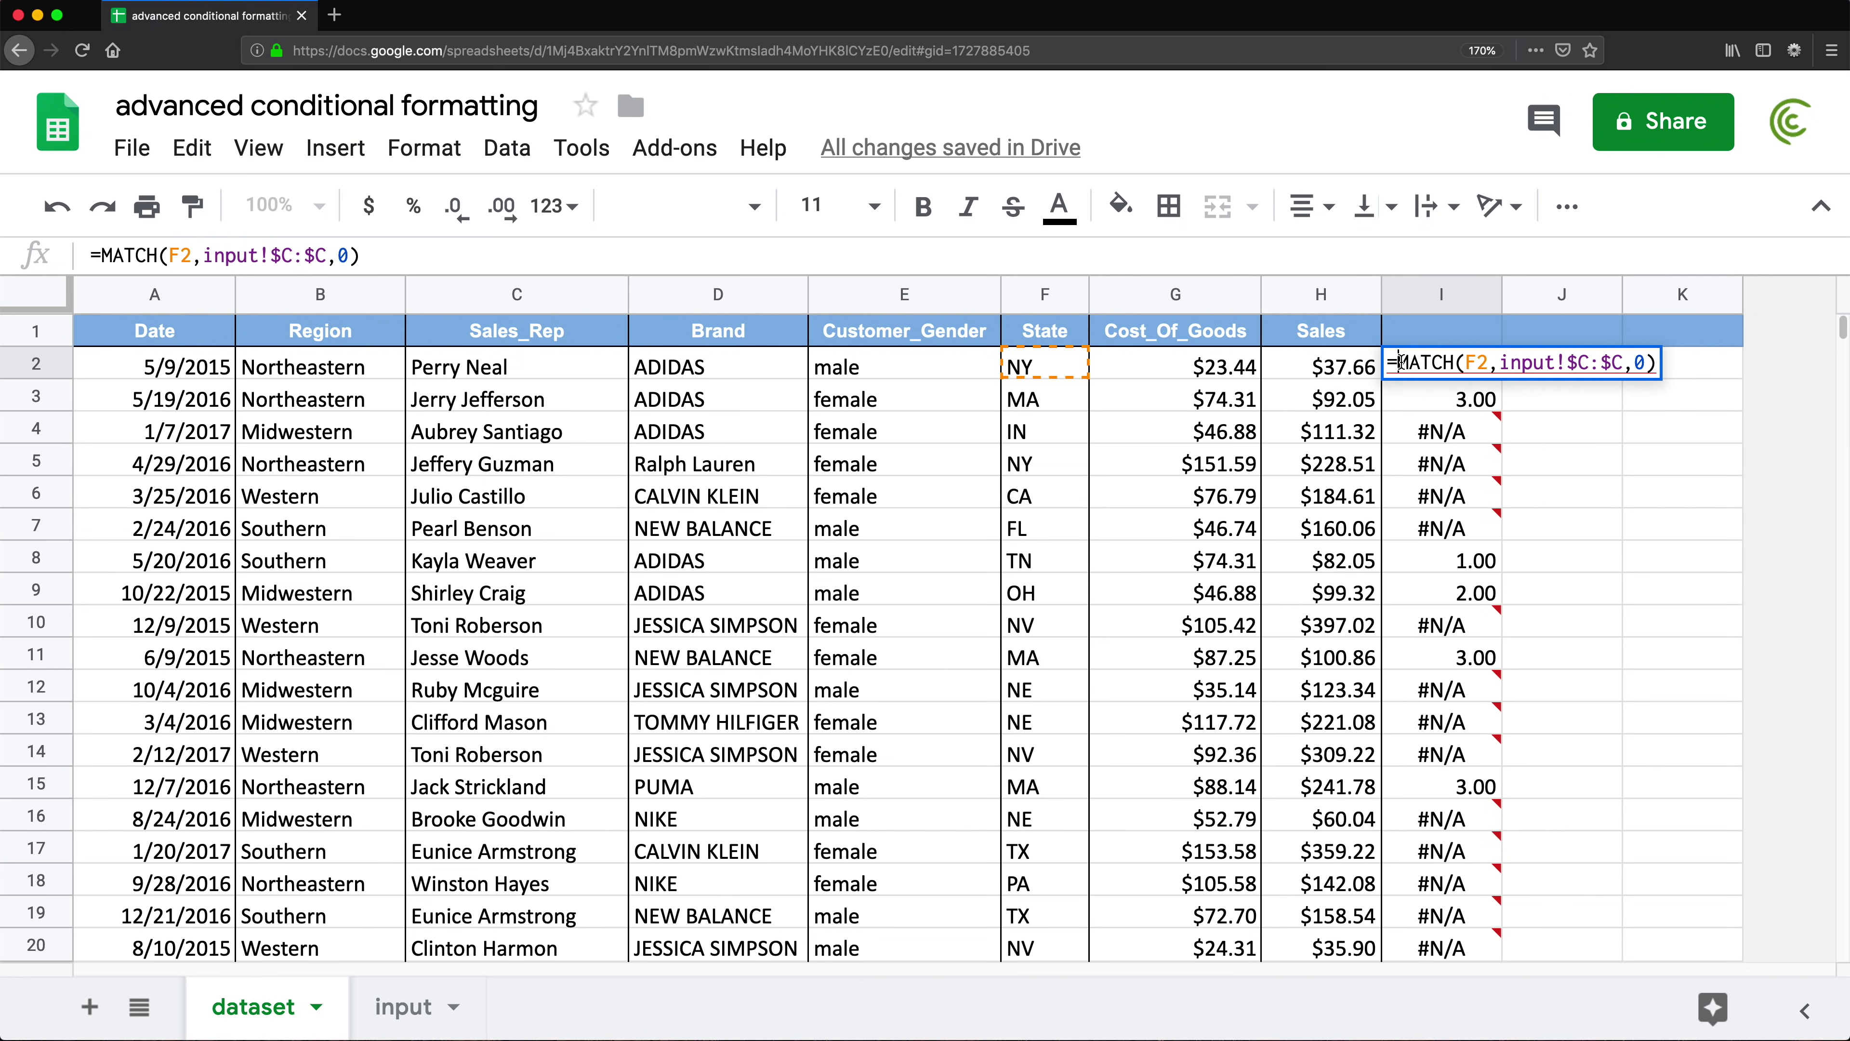
pyautogui.write('ISNUMBER')
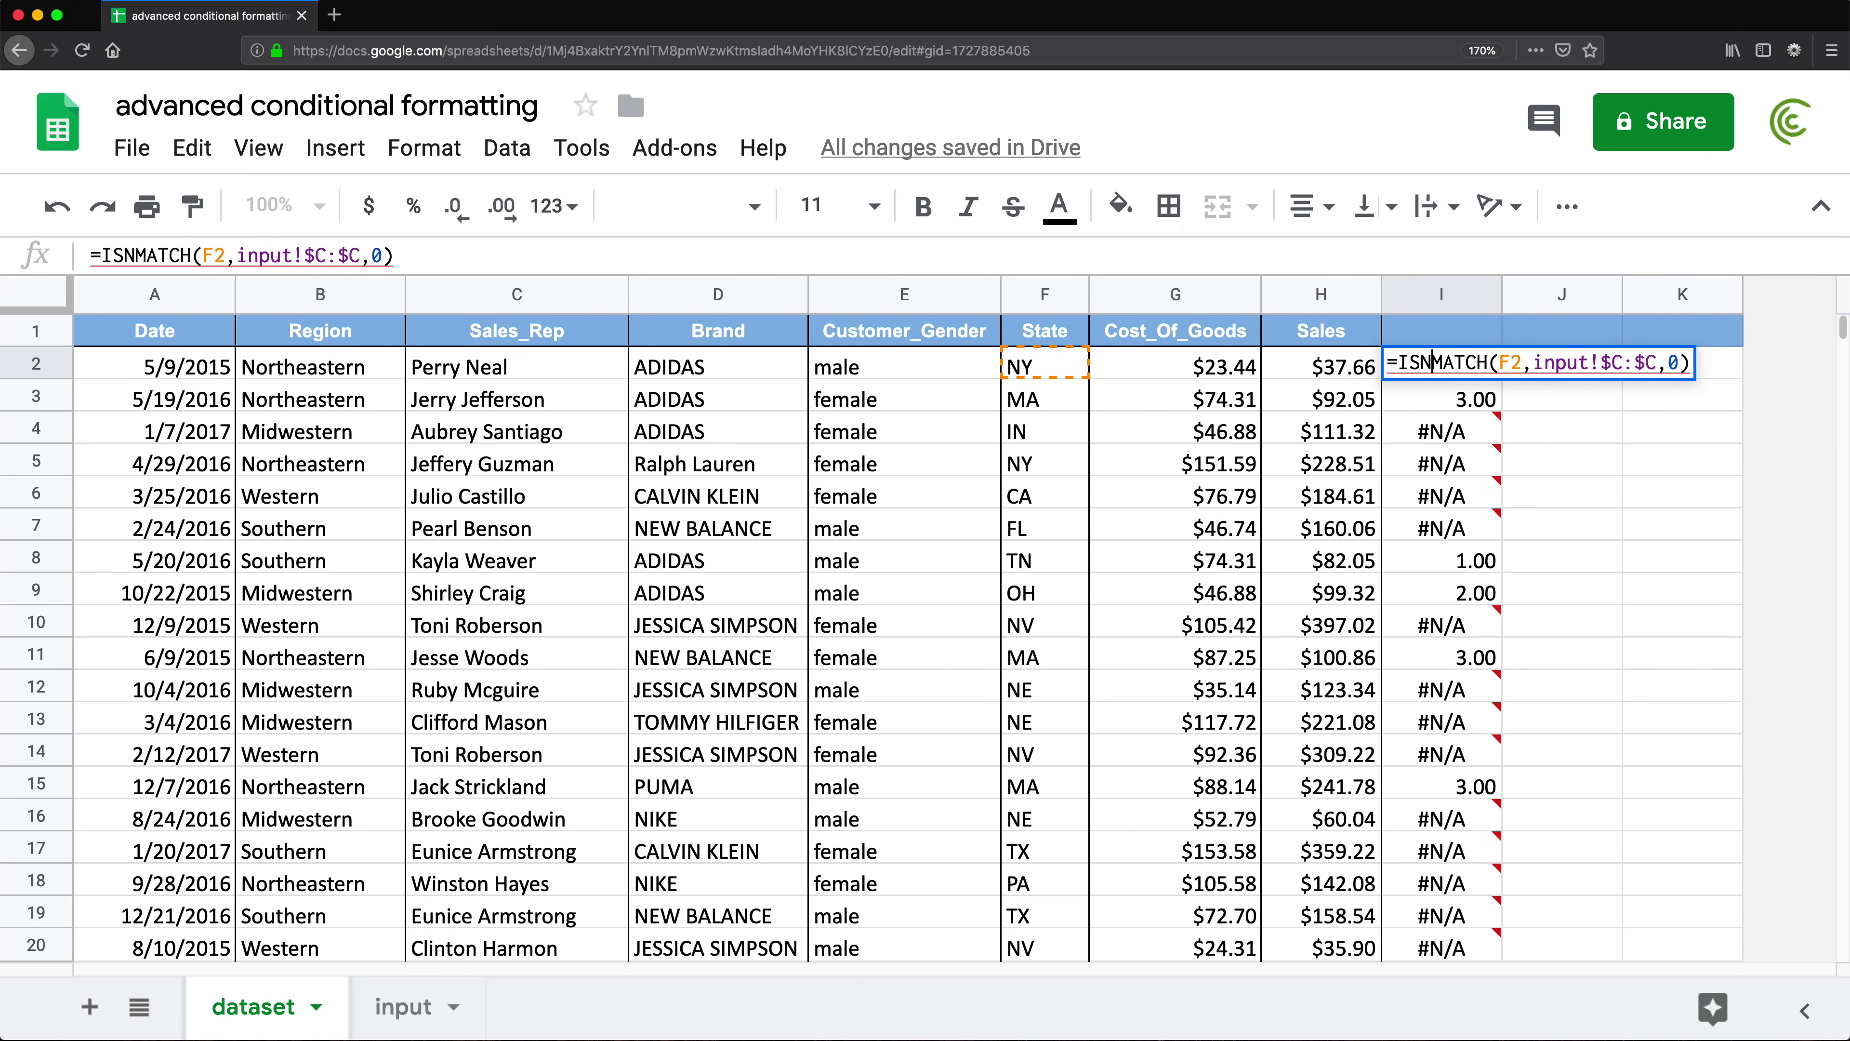
pyautogui.write('(')
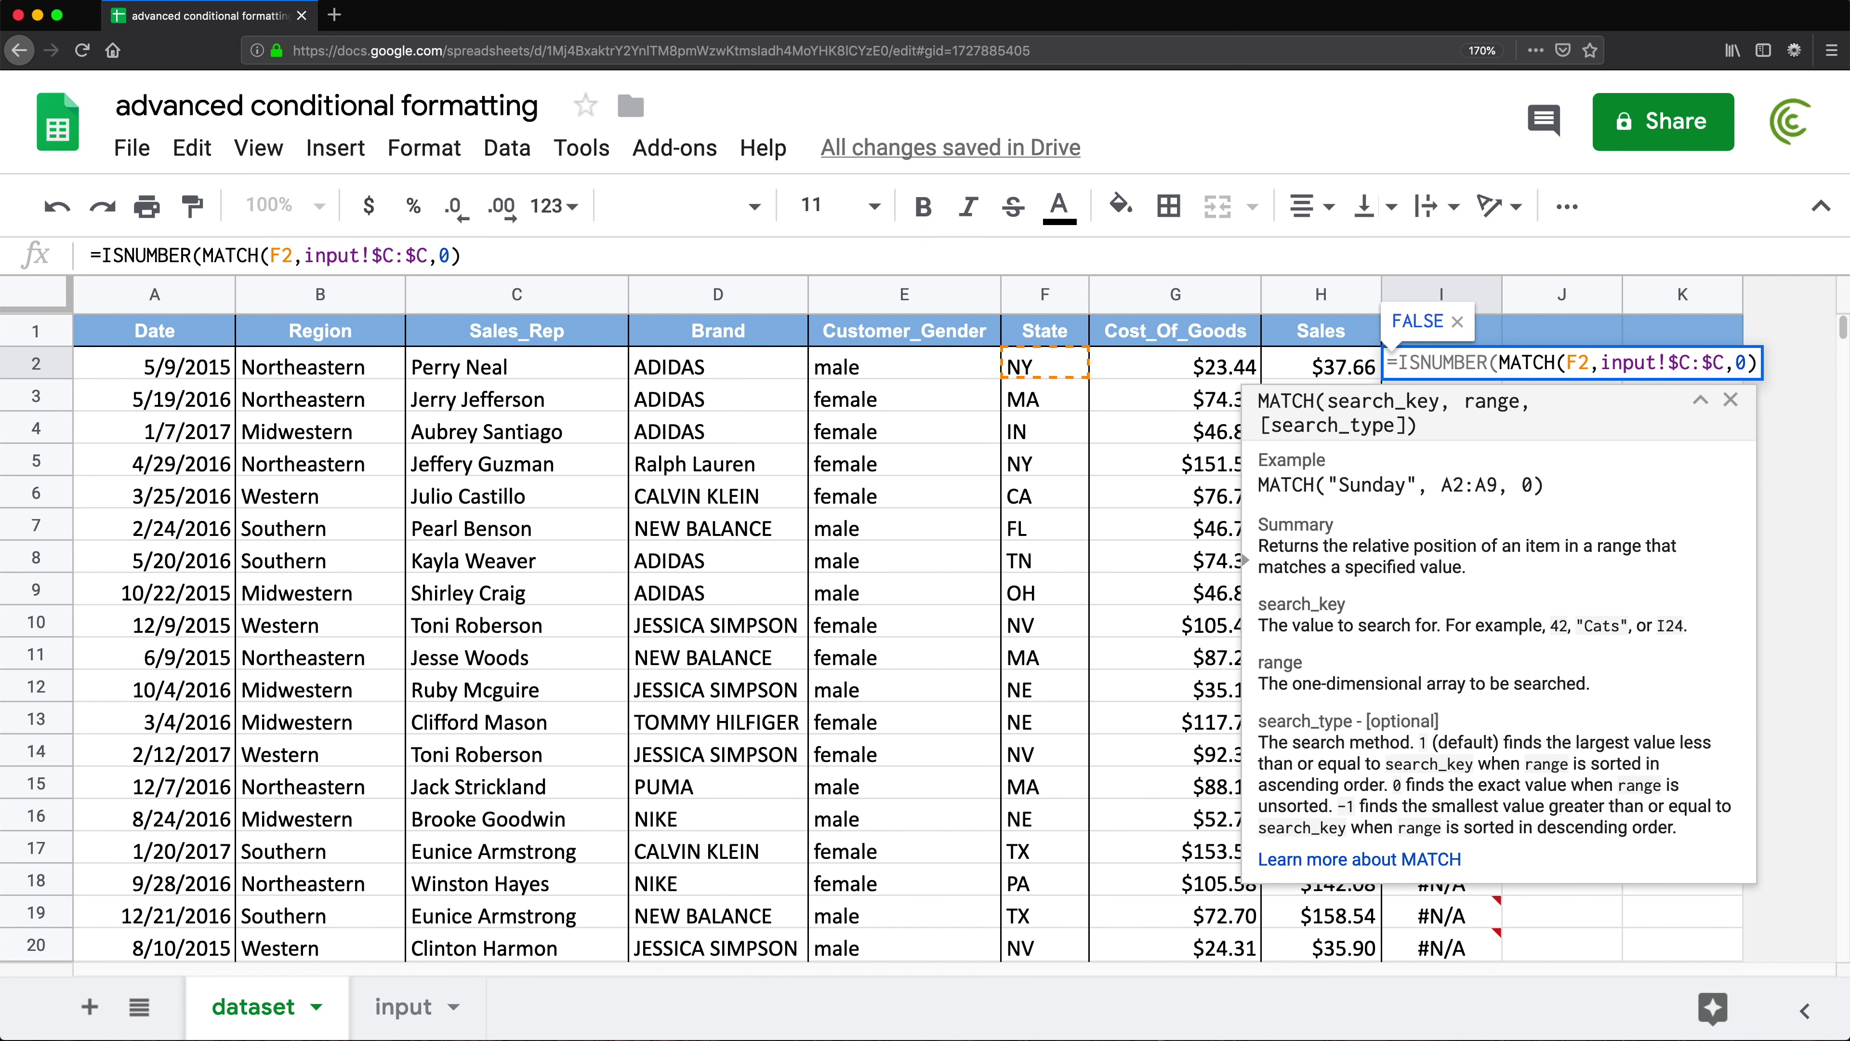
pyautogui.press('Right')
pyautogui.press('Right')
pyautogui.press('Right')
pyautogui.press('Right')
pyautogui.press('Right')
pyautogui.press('Right')
pyautogui.press('Right')
pyautogui.press('Right')
pyautogui.press('Right')
pyautogui.press('Right')
pyautogui.press('Right')
pyautogui.press('Right')
pyautogui.press('Right')
pyautogui.press('Right')
pyautogui.press('Right')
pyautogui.press('Right')
pyautogui.press('Right')
pyautogui.press('Right')
pyautogui.press('Right')
pyautogui.press('Right')
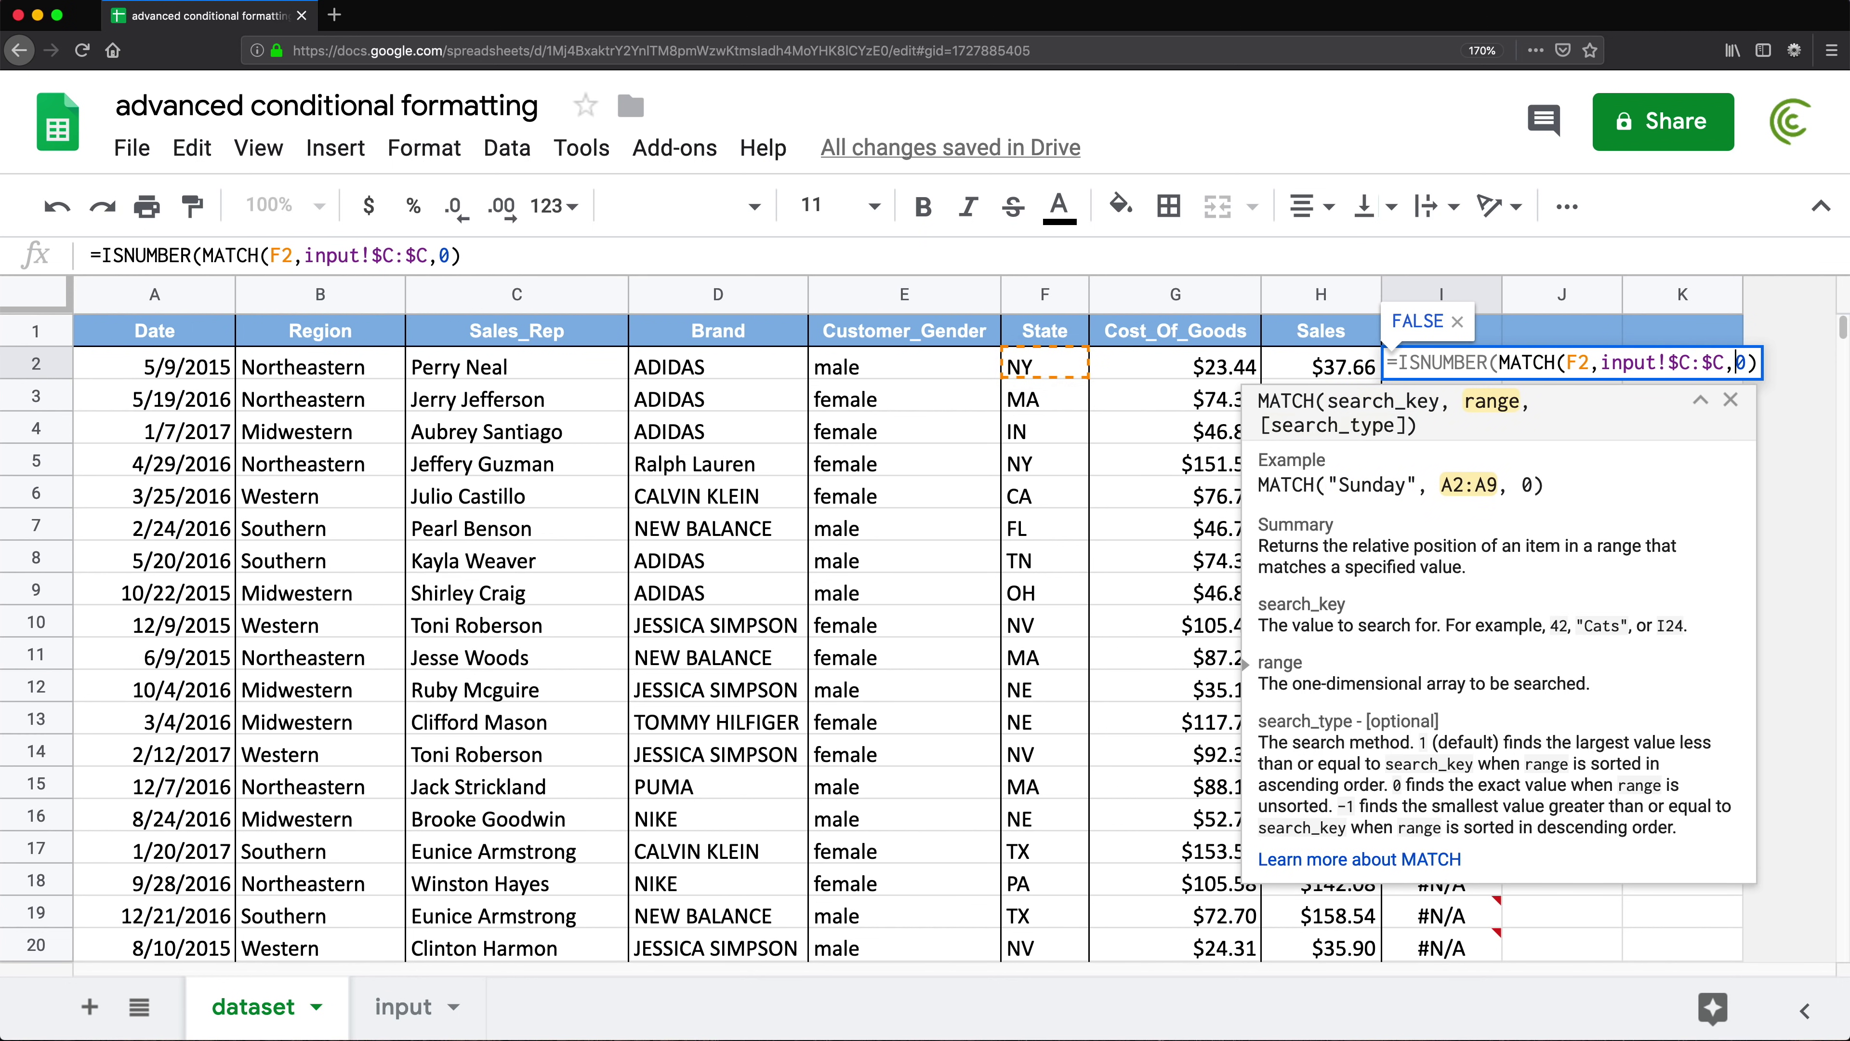
pyautogui.write(')')
pyautogui.press('Return')
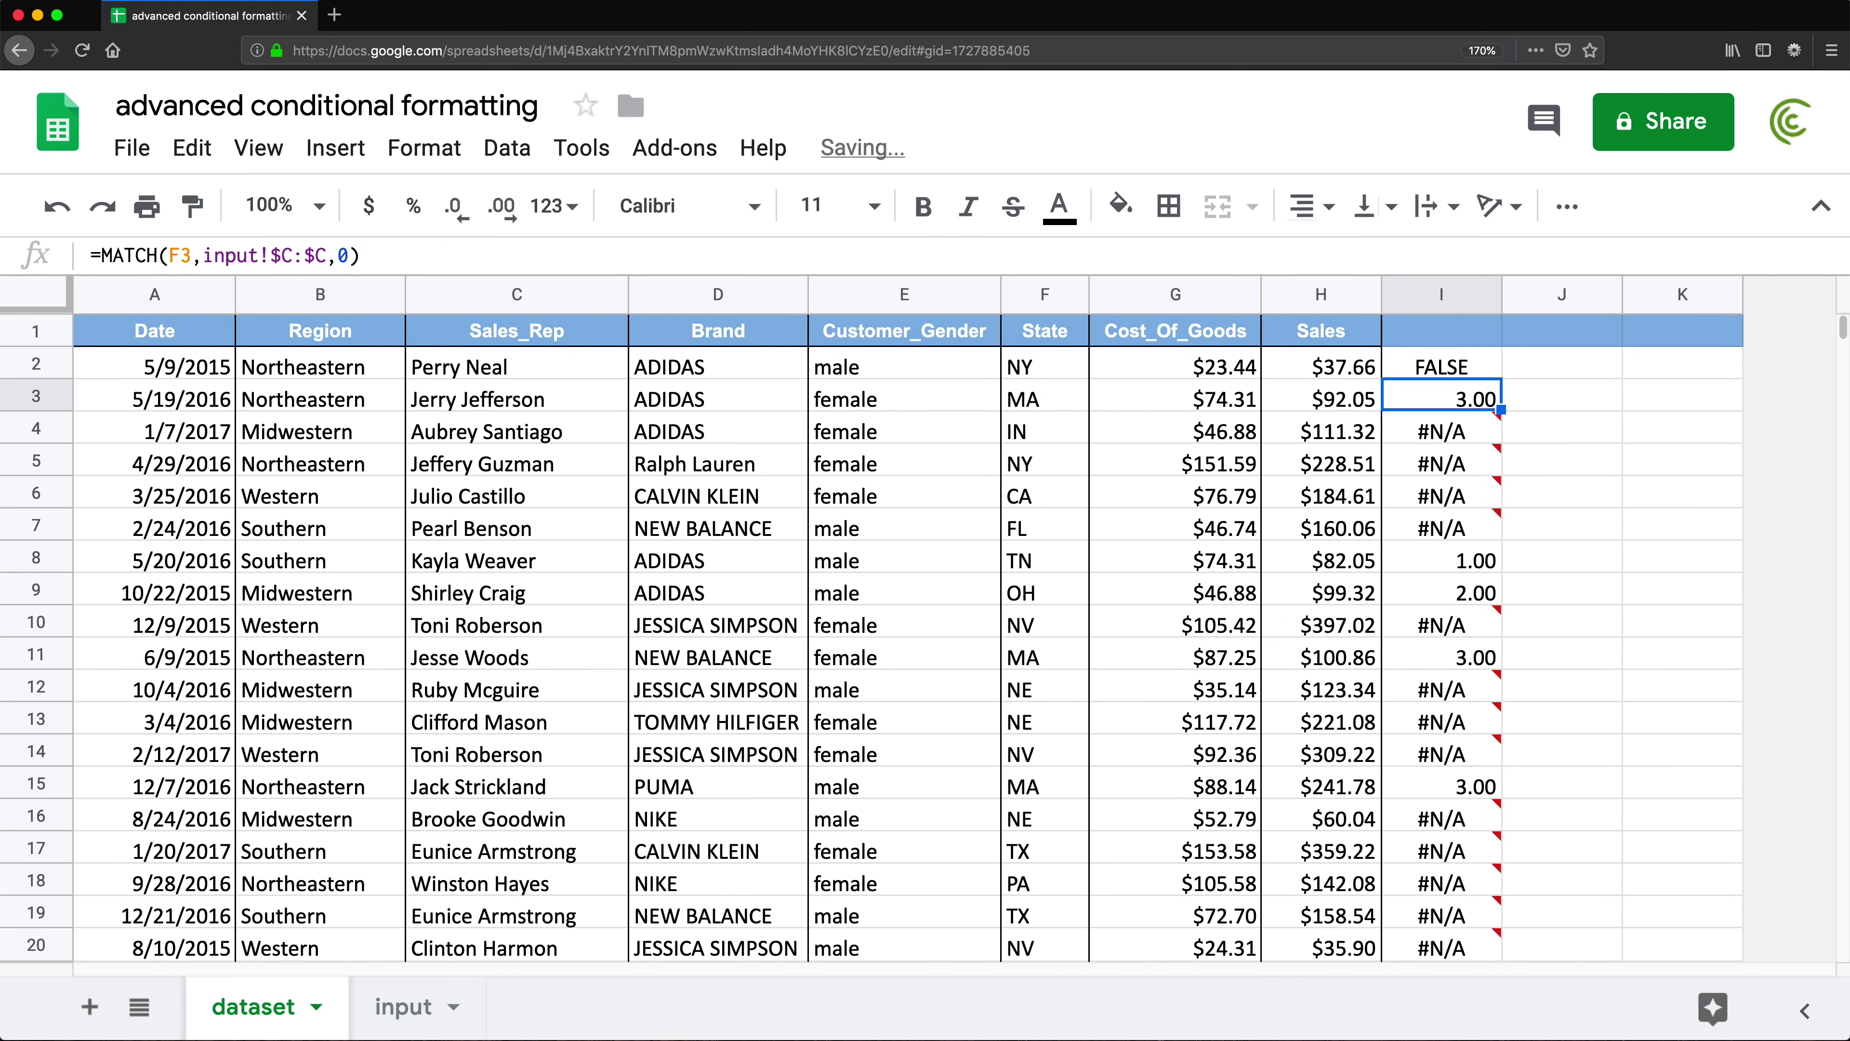
# - Fill the ISNUMBER formula from I2 down to I20 and check I3 against the state in F3
pyautogui.click(1449, 373)
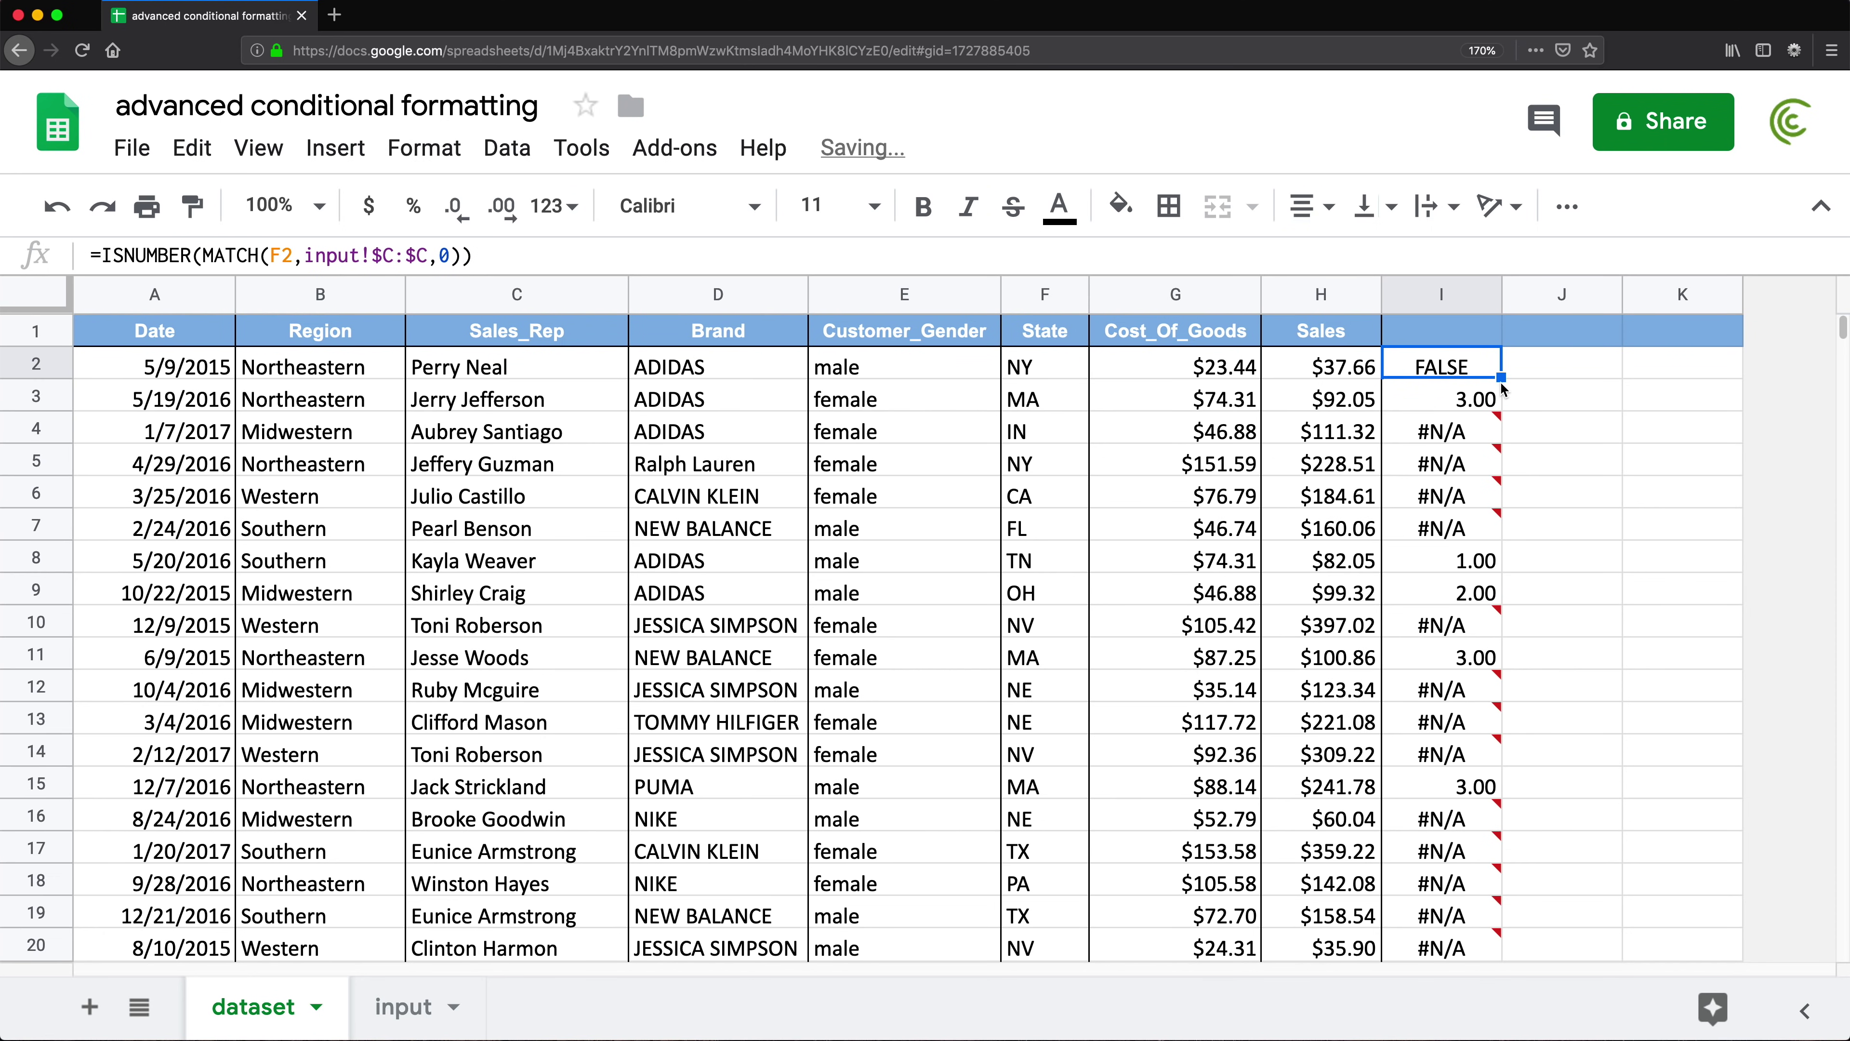
pyautogui.moveTo(1502, 378); pyautogui.dragTo(1548, 940)
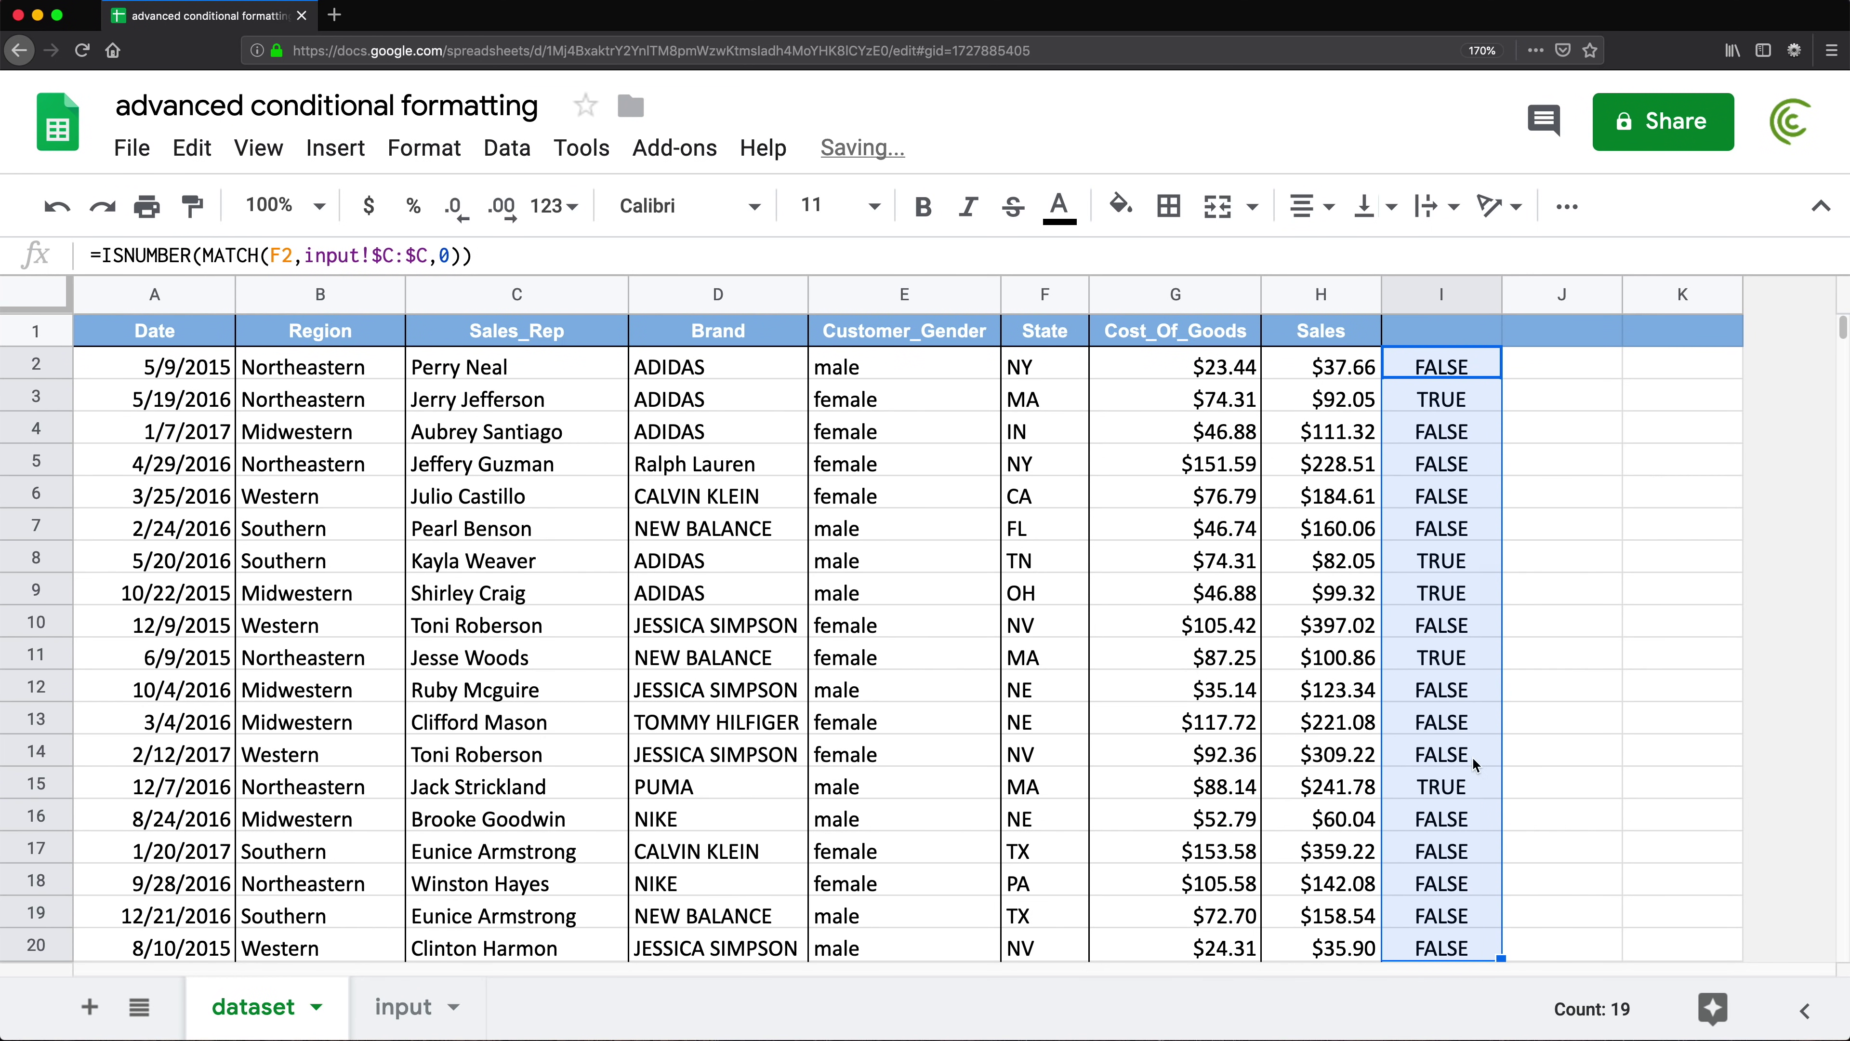
pyautogui.click(1469, 399)
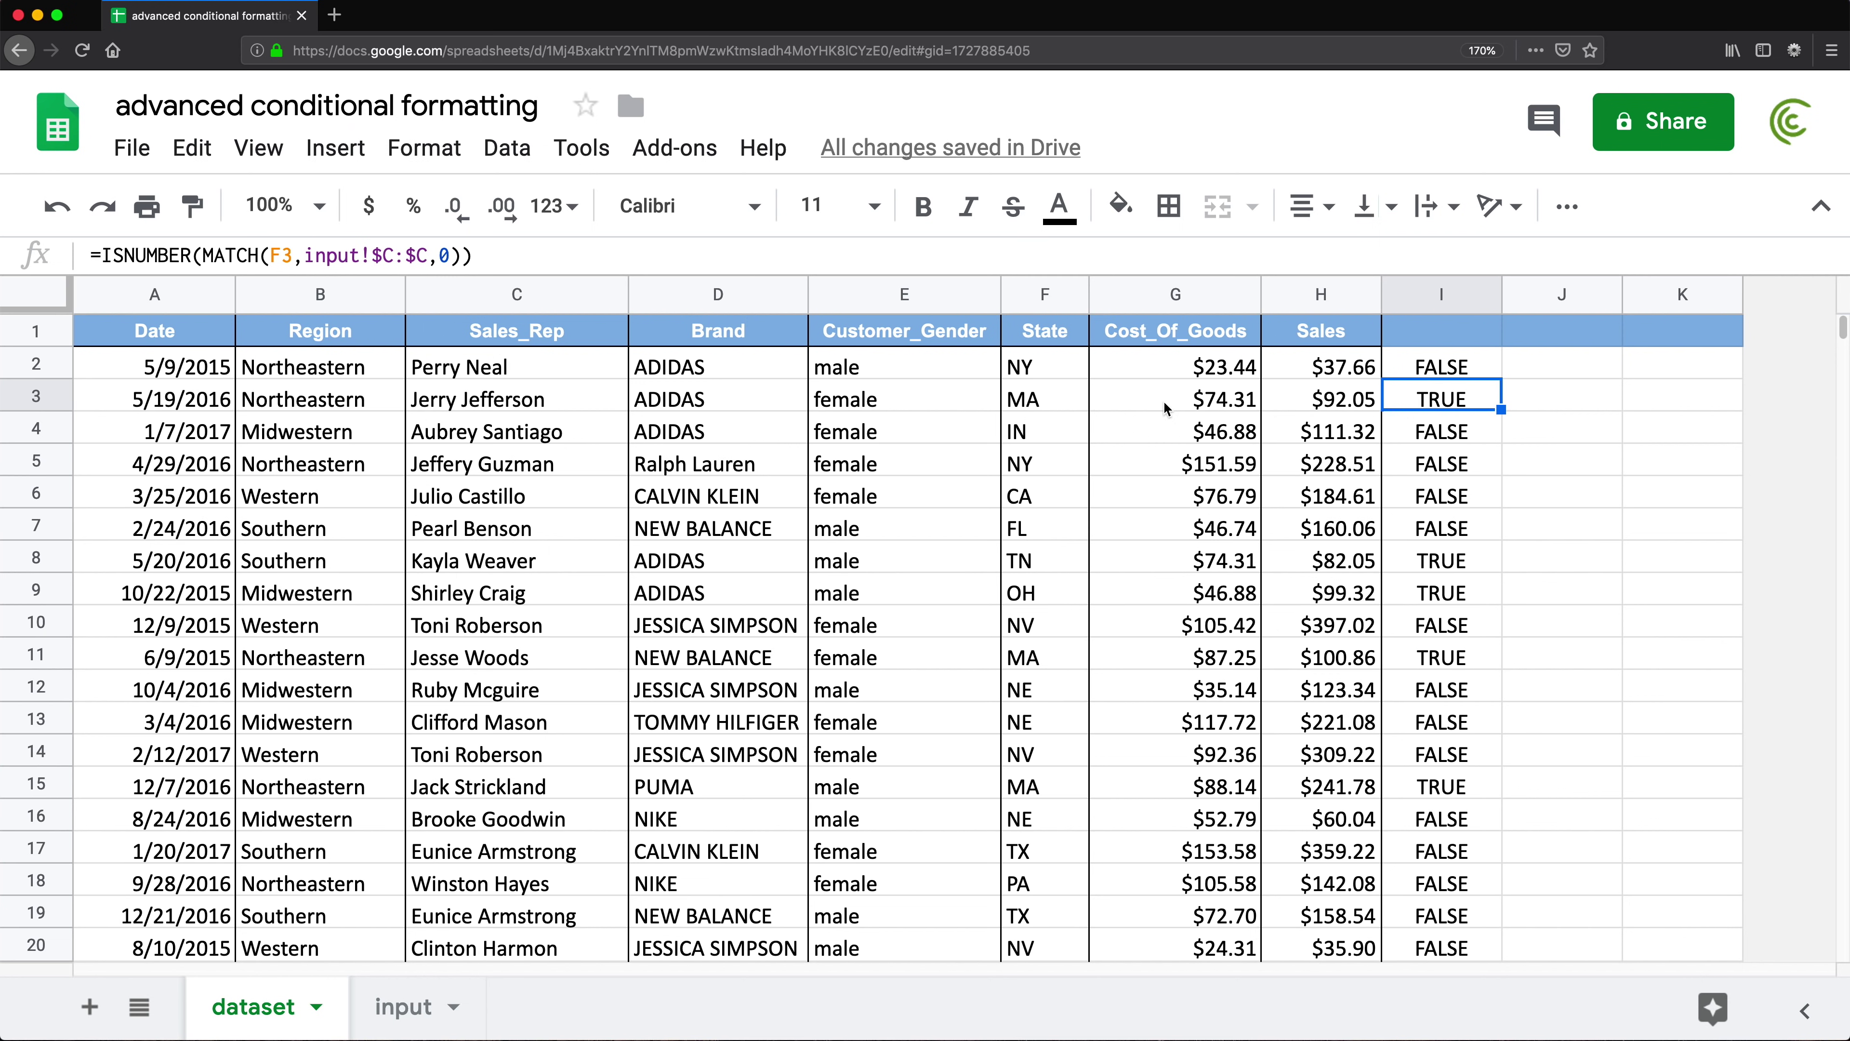
pyautogui.click(1022, 405)
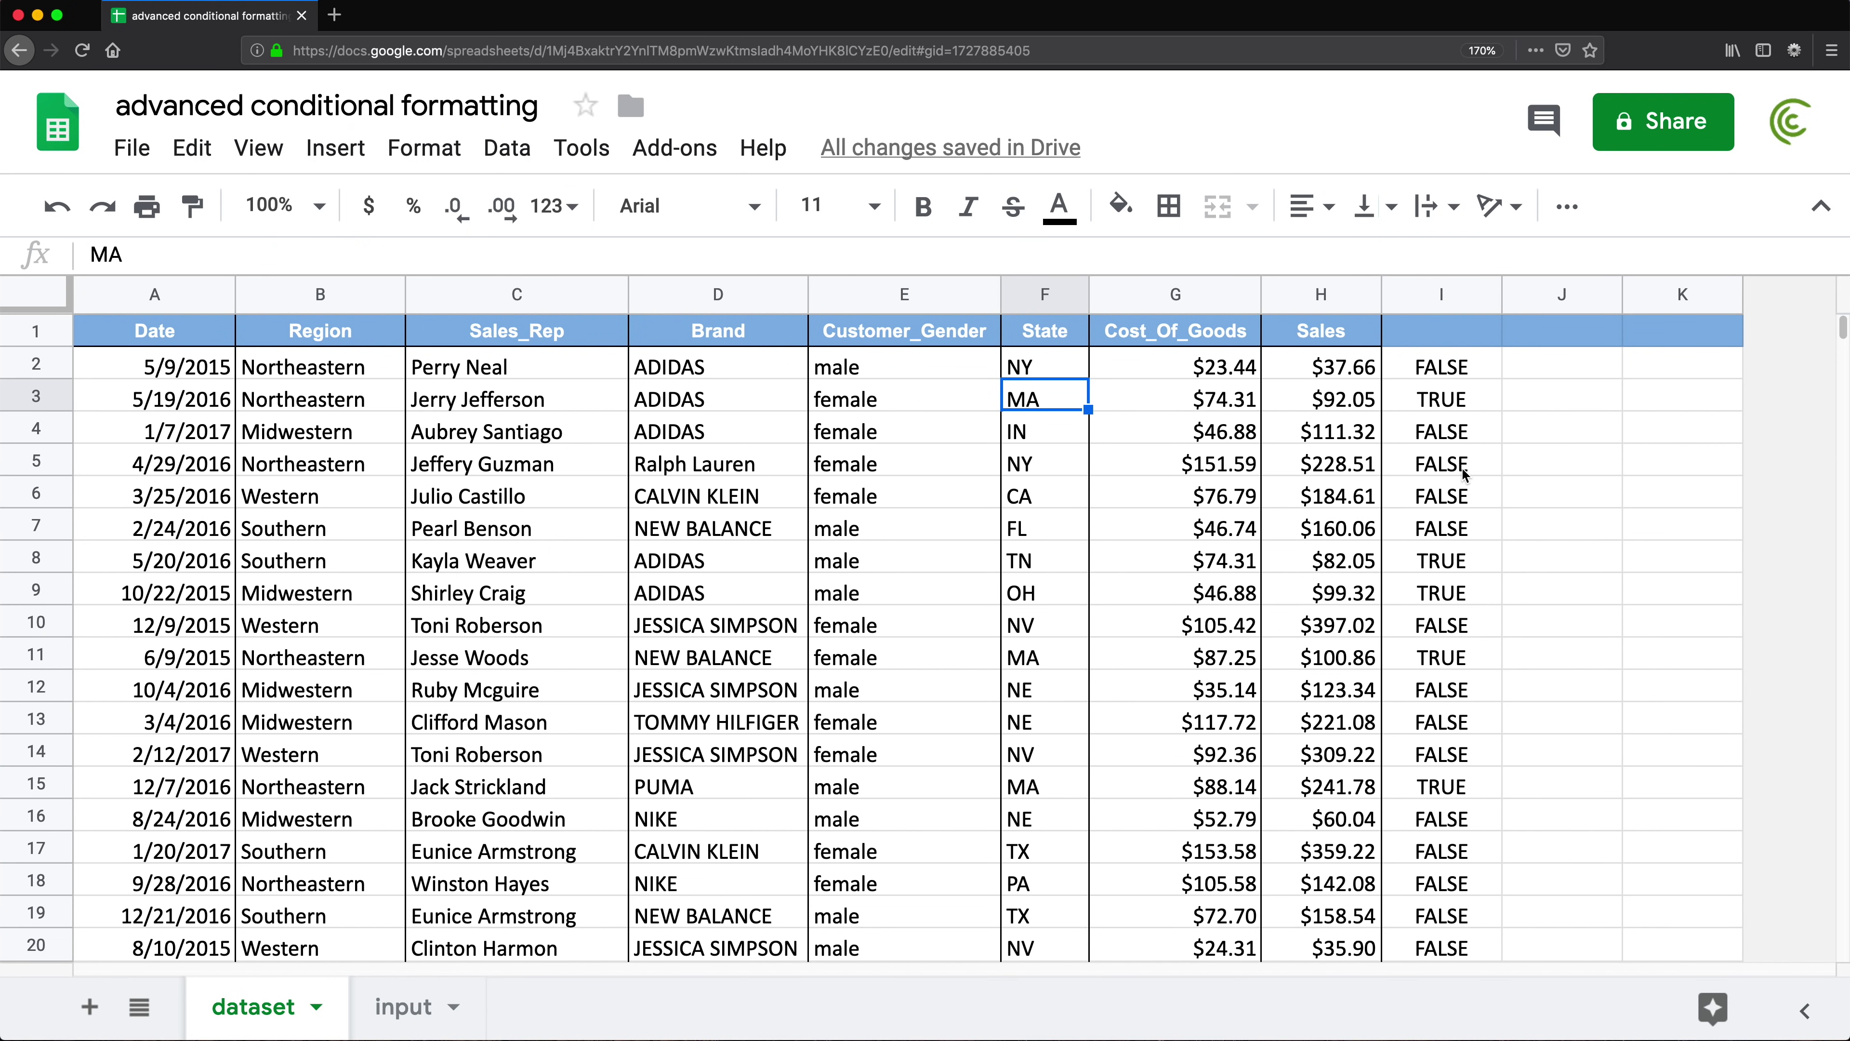
# - Lock the column of the F2 reference in the I2 formula by changing it to $F2
pyautogui.doubleClick(1443, 370)
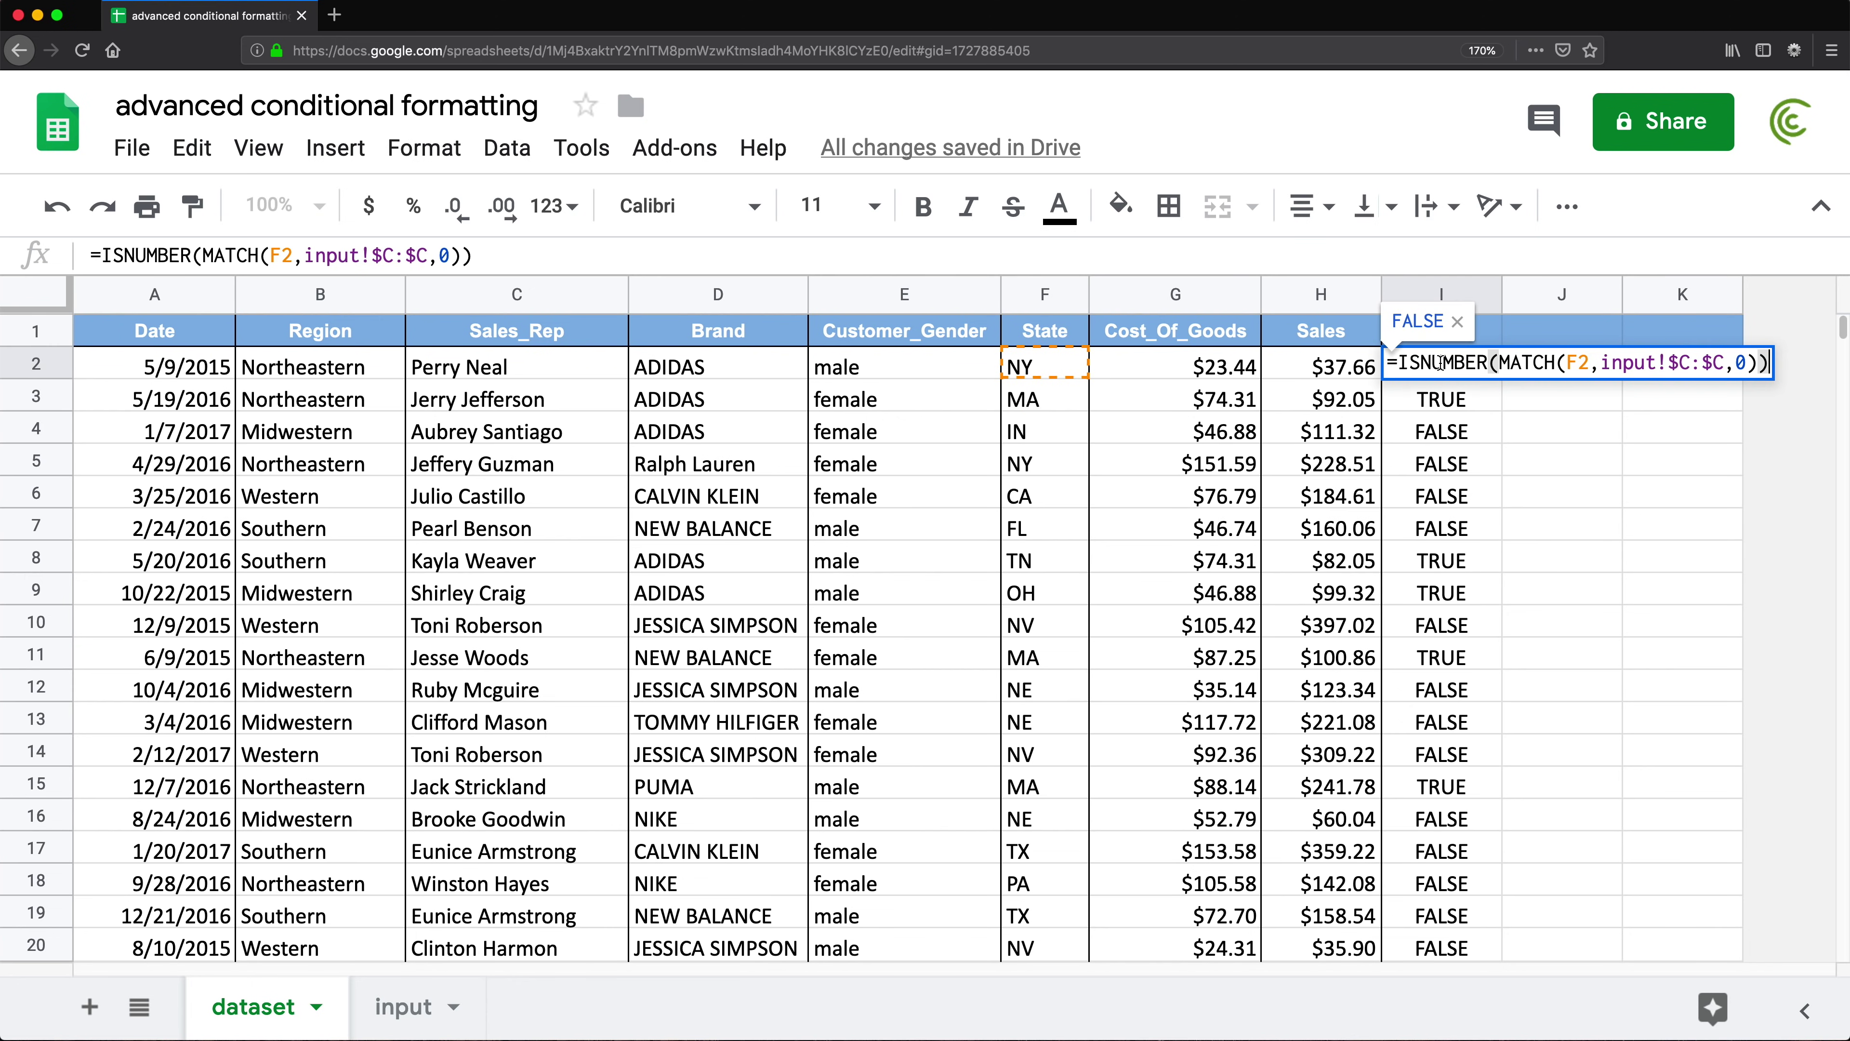
pyautogui.click(1663, 373)
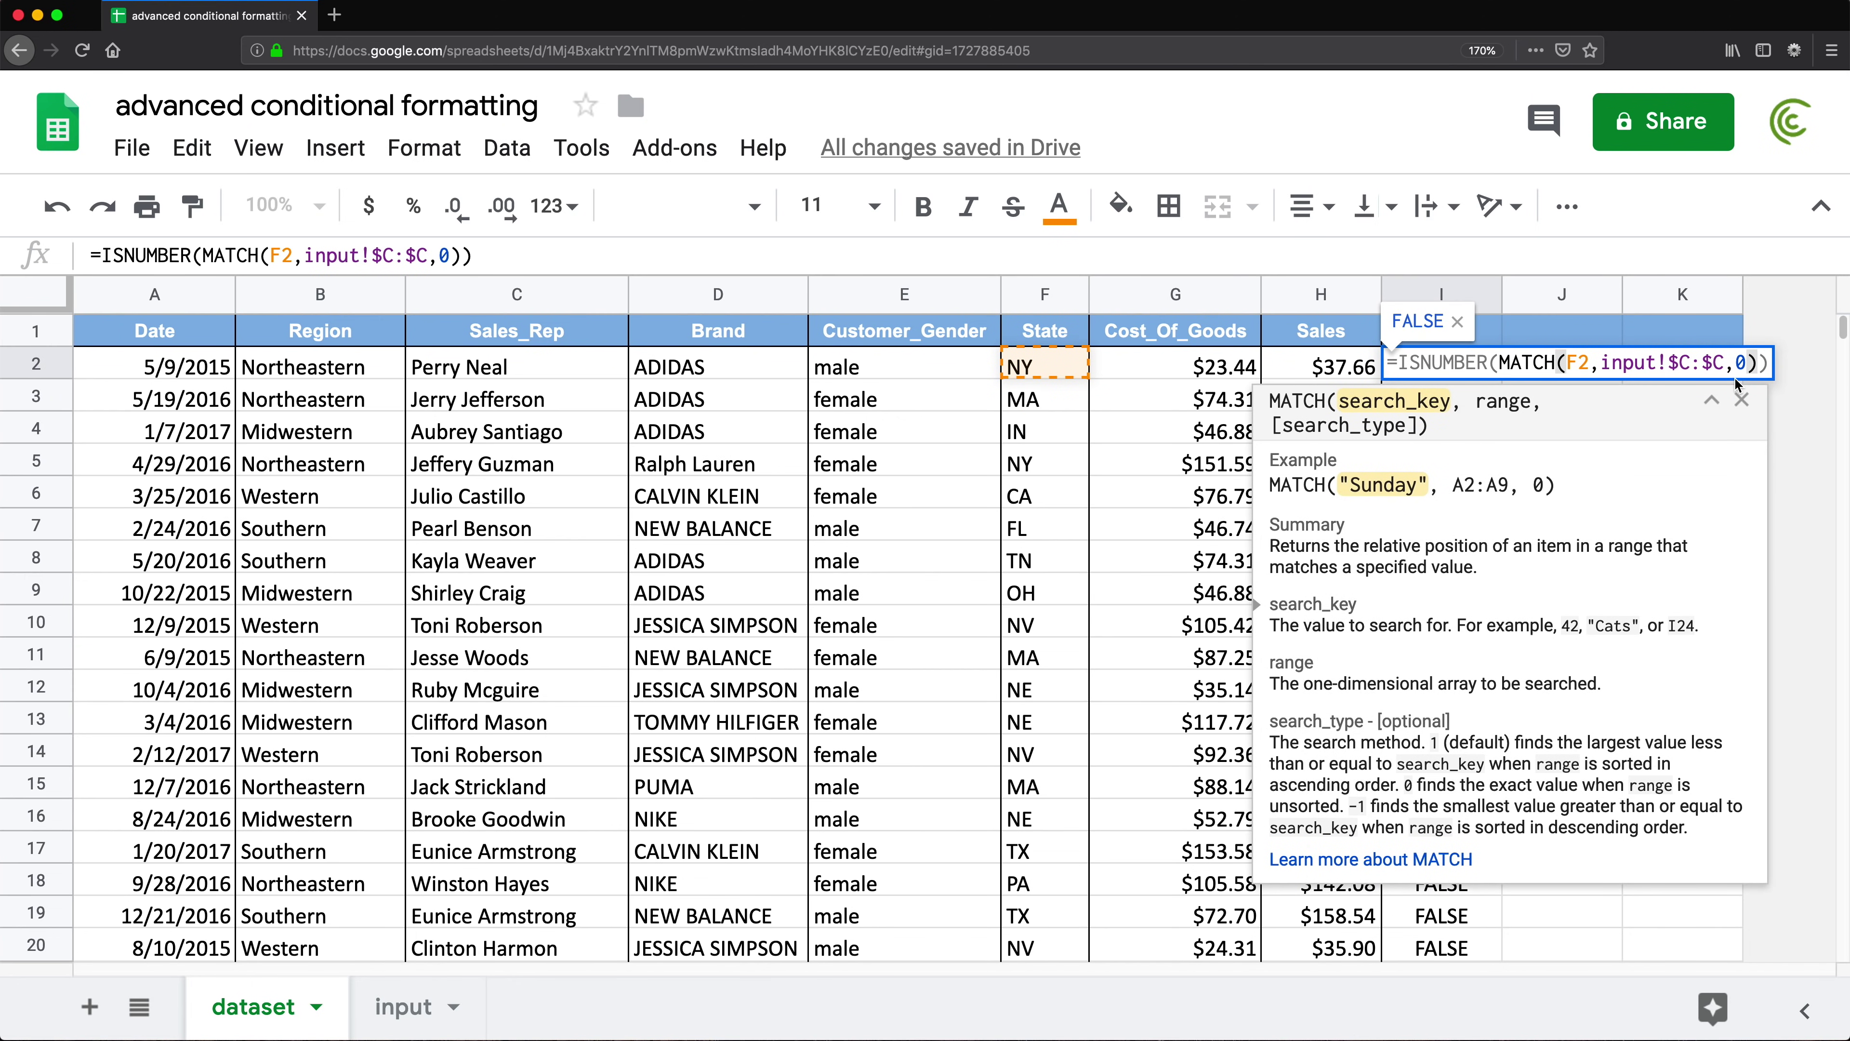
pyautogui.write('$')
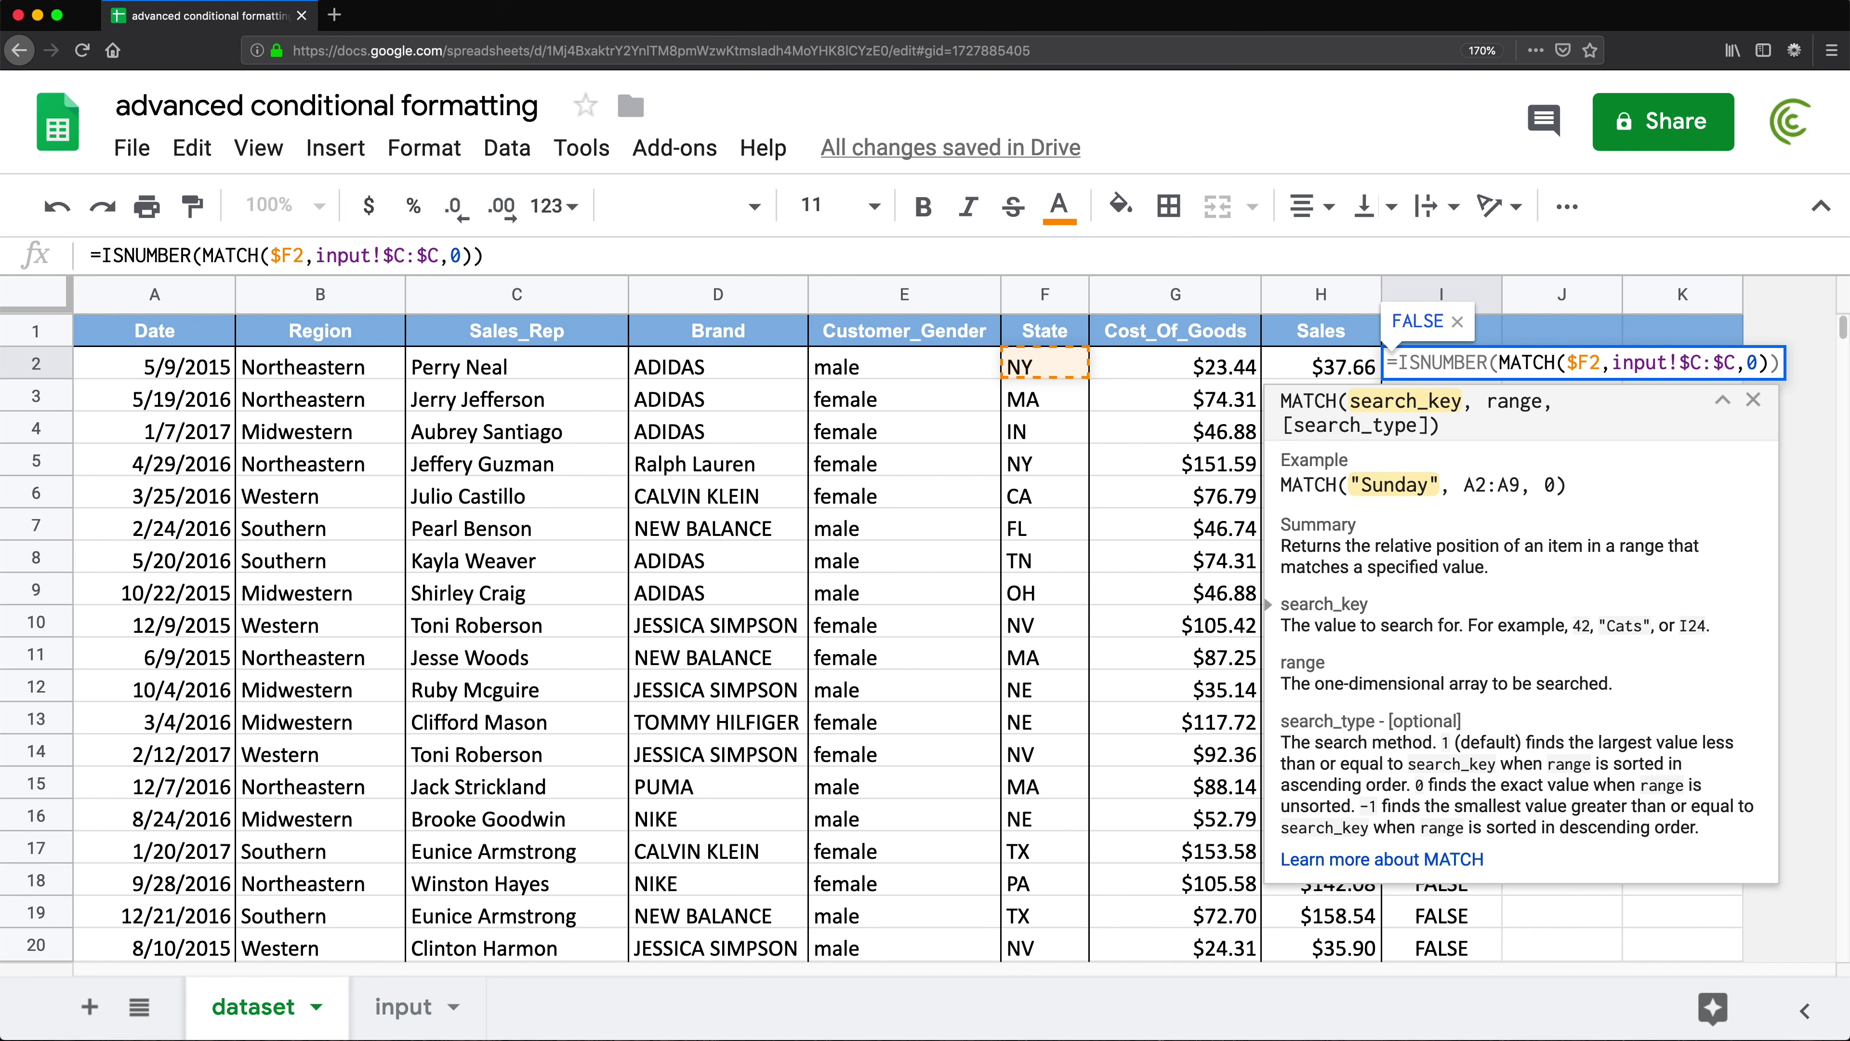
# - Wrap the input sheet range in the I2 formula as INDIRECT("input!$C:$C") and commit the formula
pyautogui.moveTo(1733, 364); pyautogui.dragTo(1617, 366)
pyautogui.click(1615, 364)
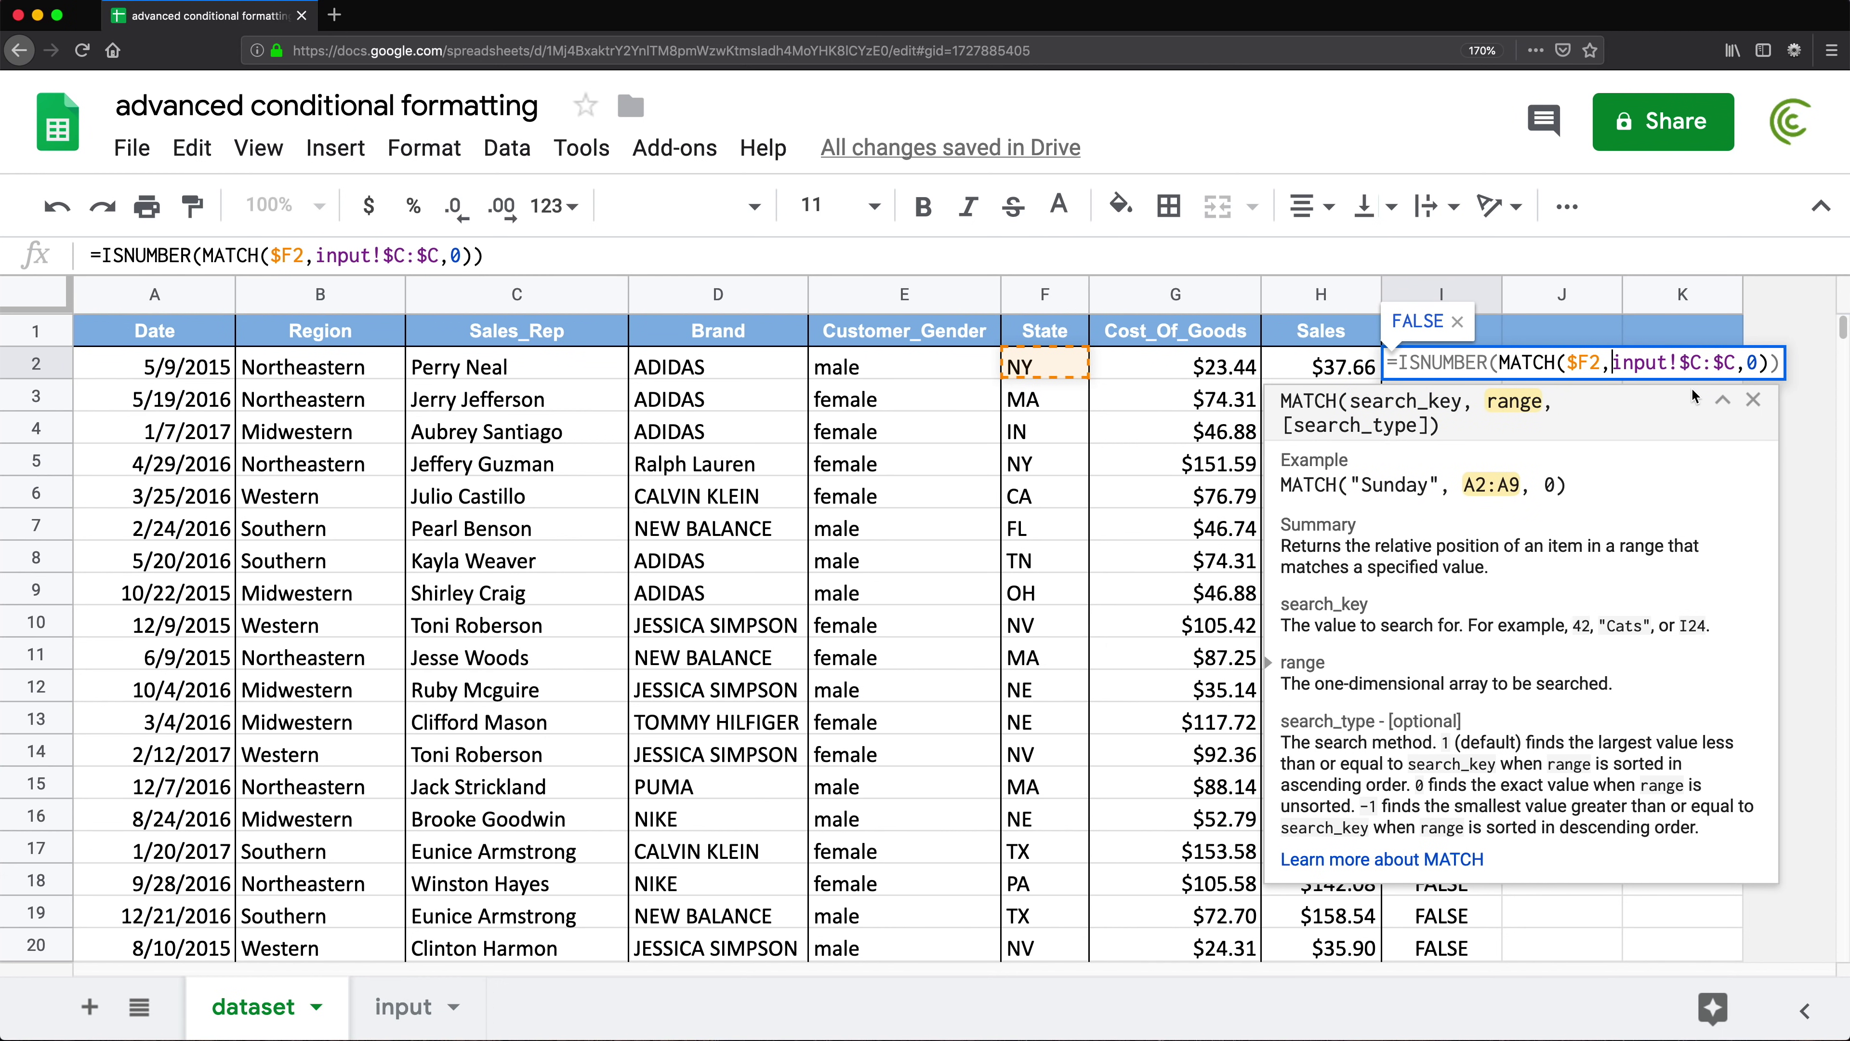
pyautogui.write('"')
pyautogui.click(1751, 362)
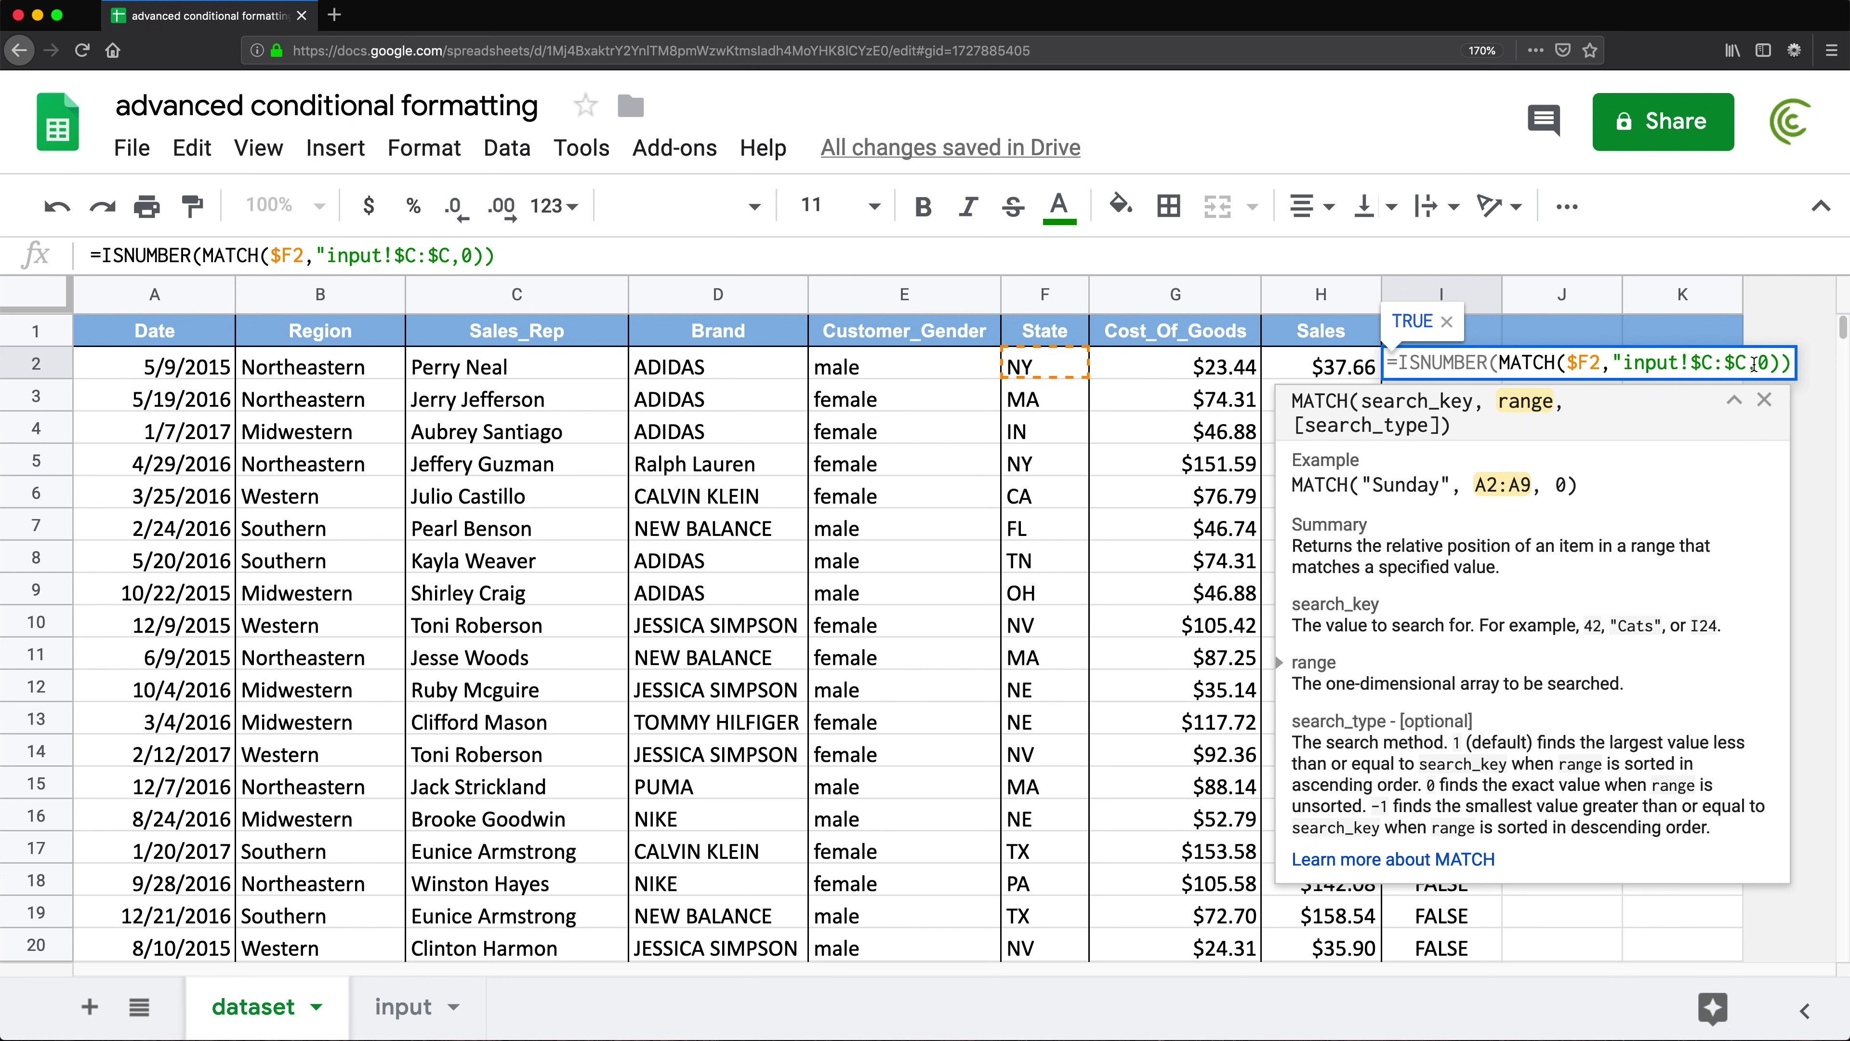
pyautogui.write('"')
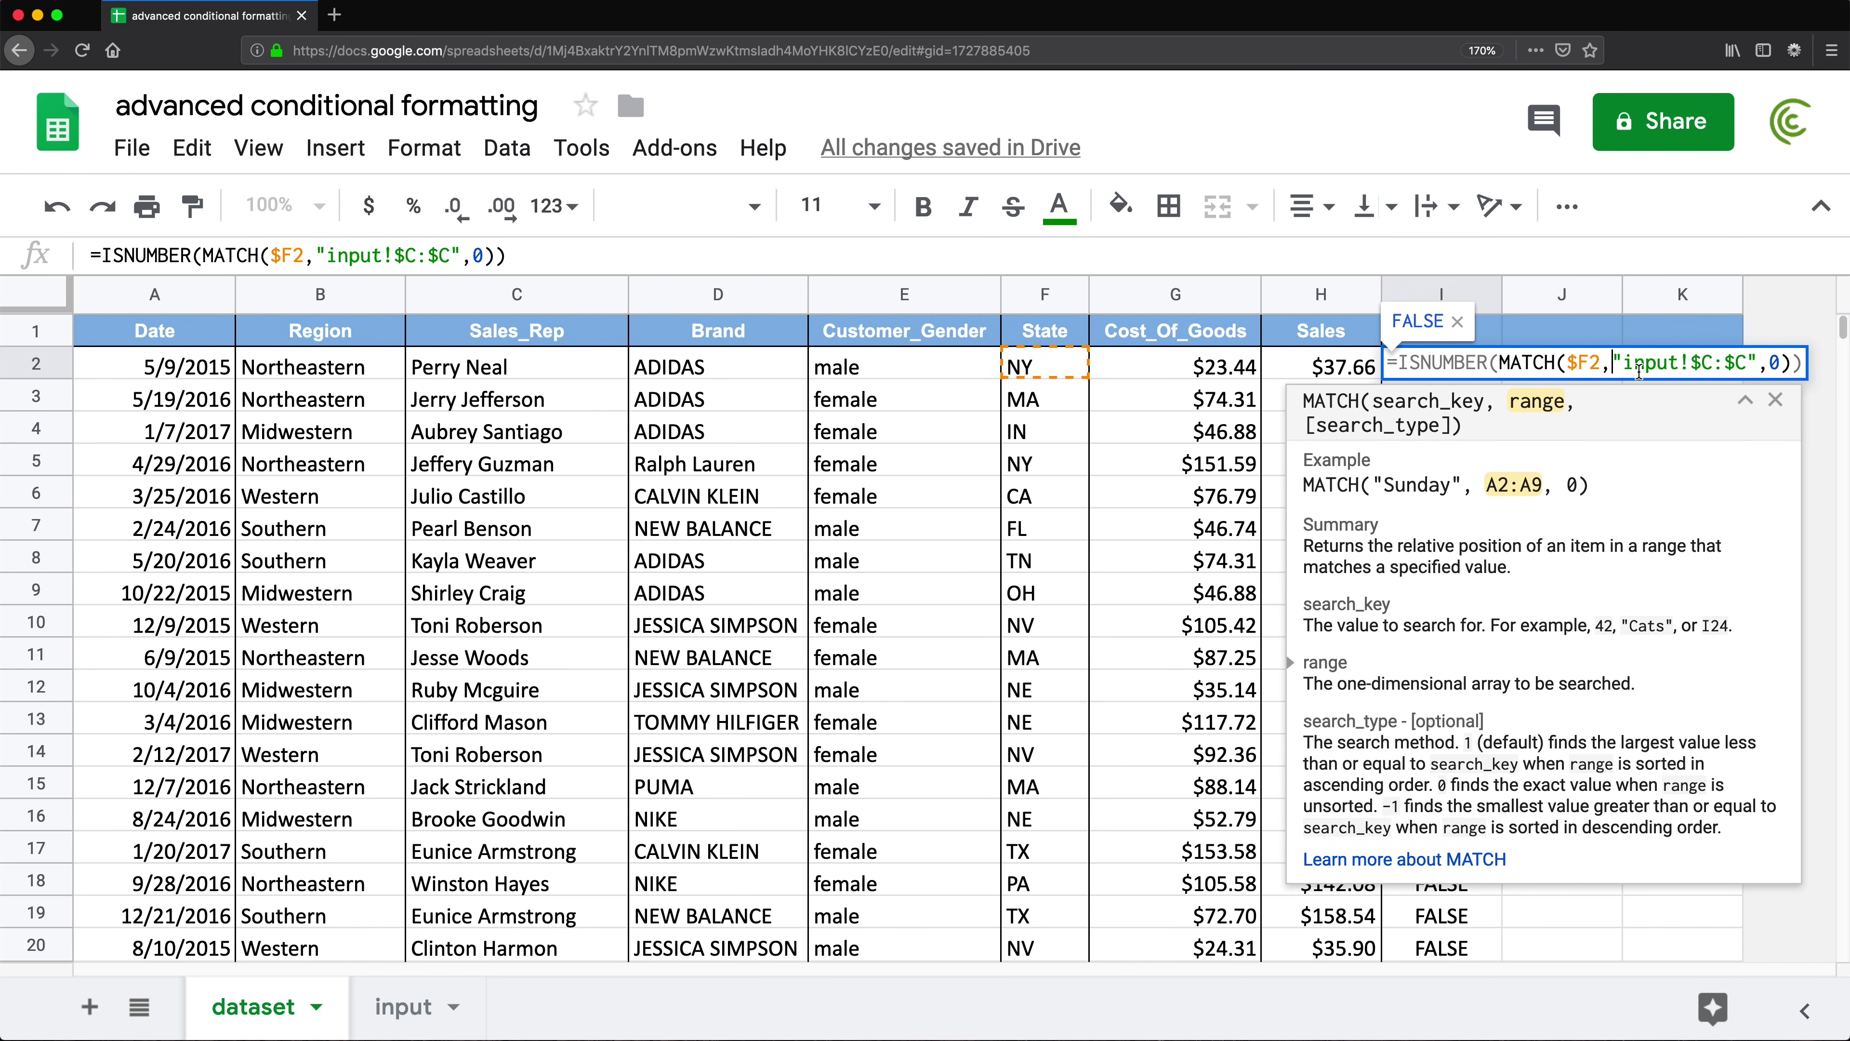
pyautogui.write('INDIREC')
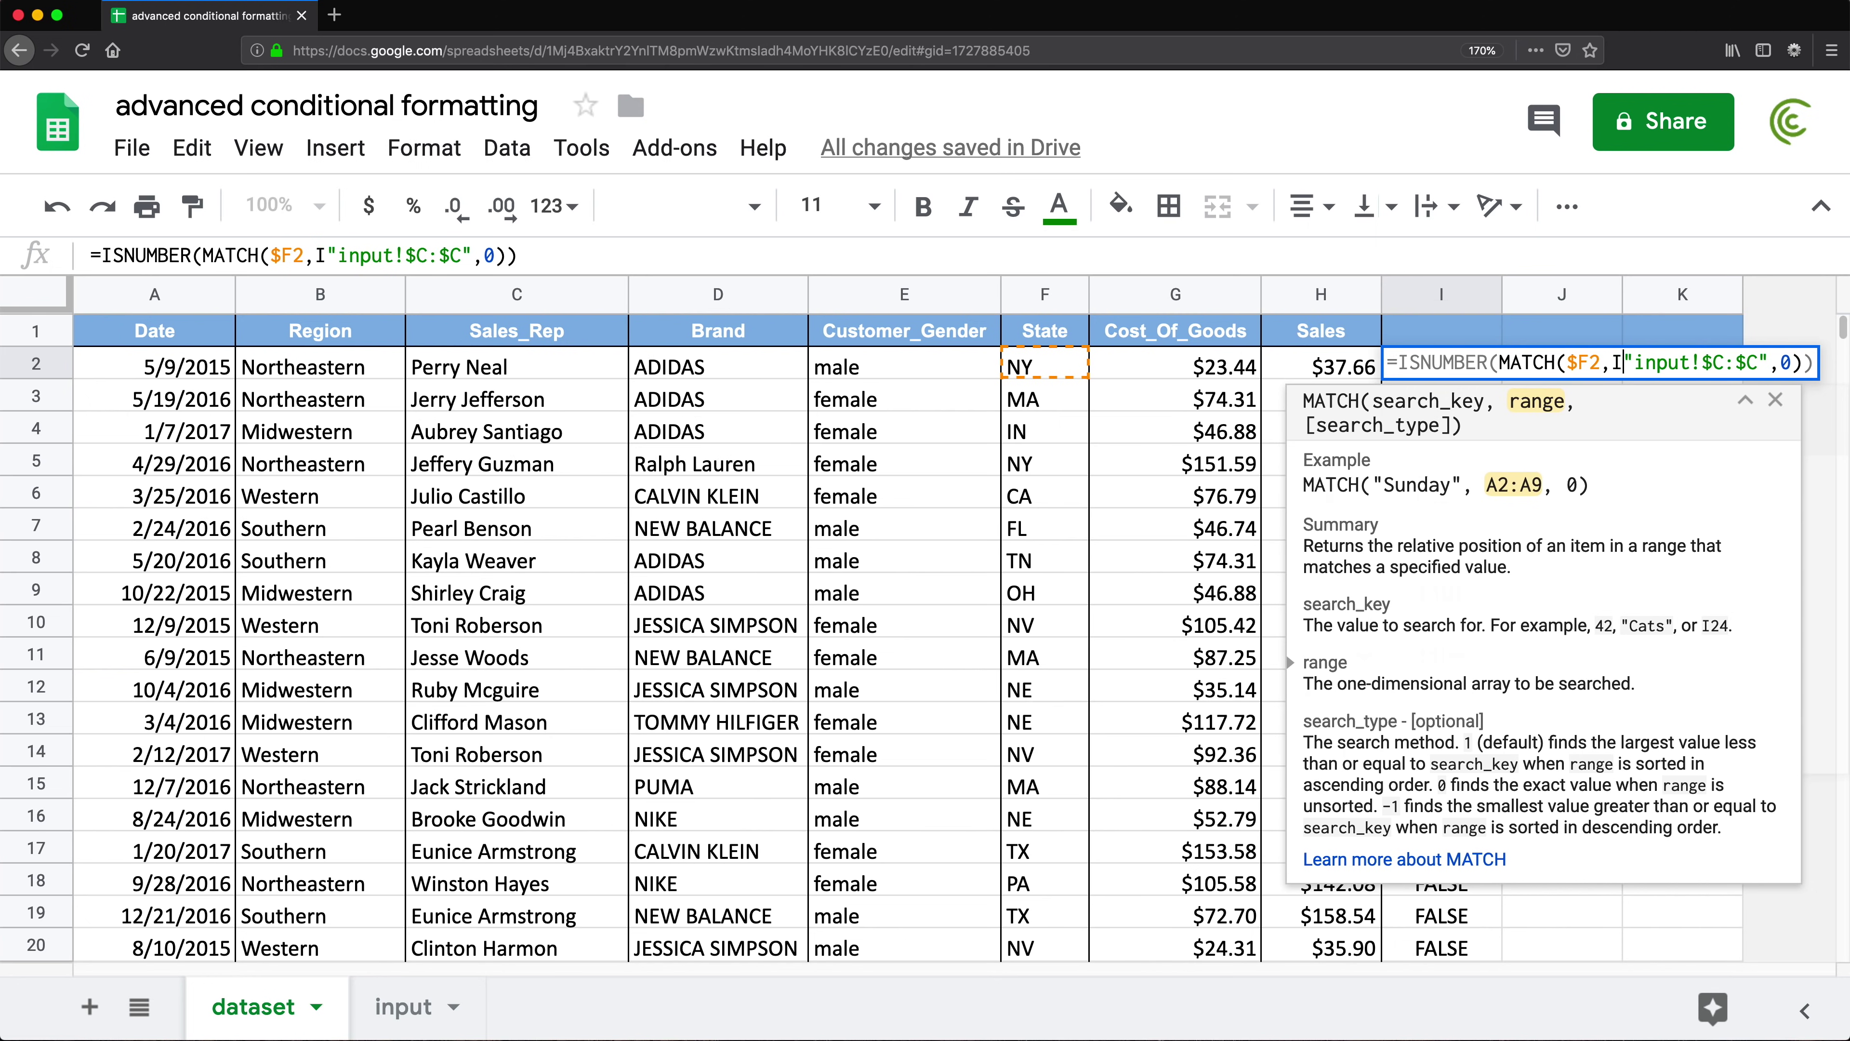
pyautogui.write('T(')
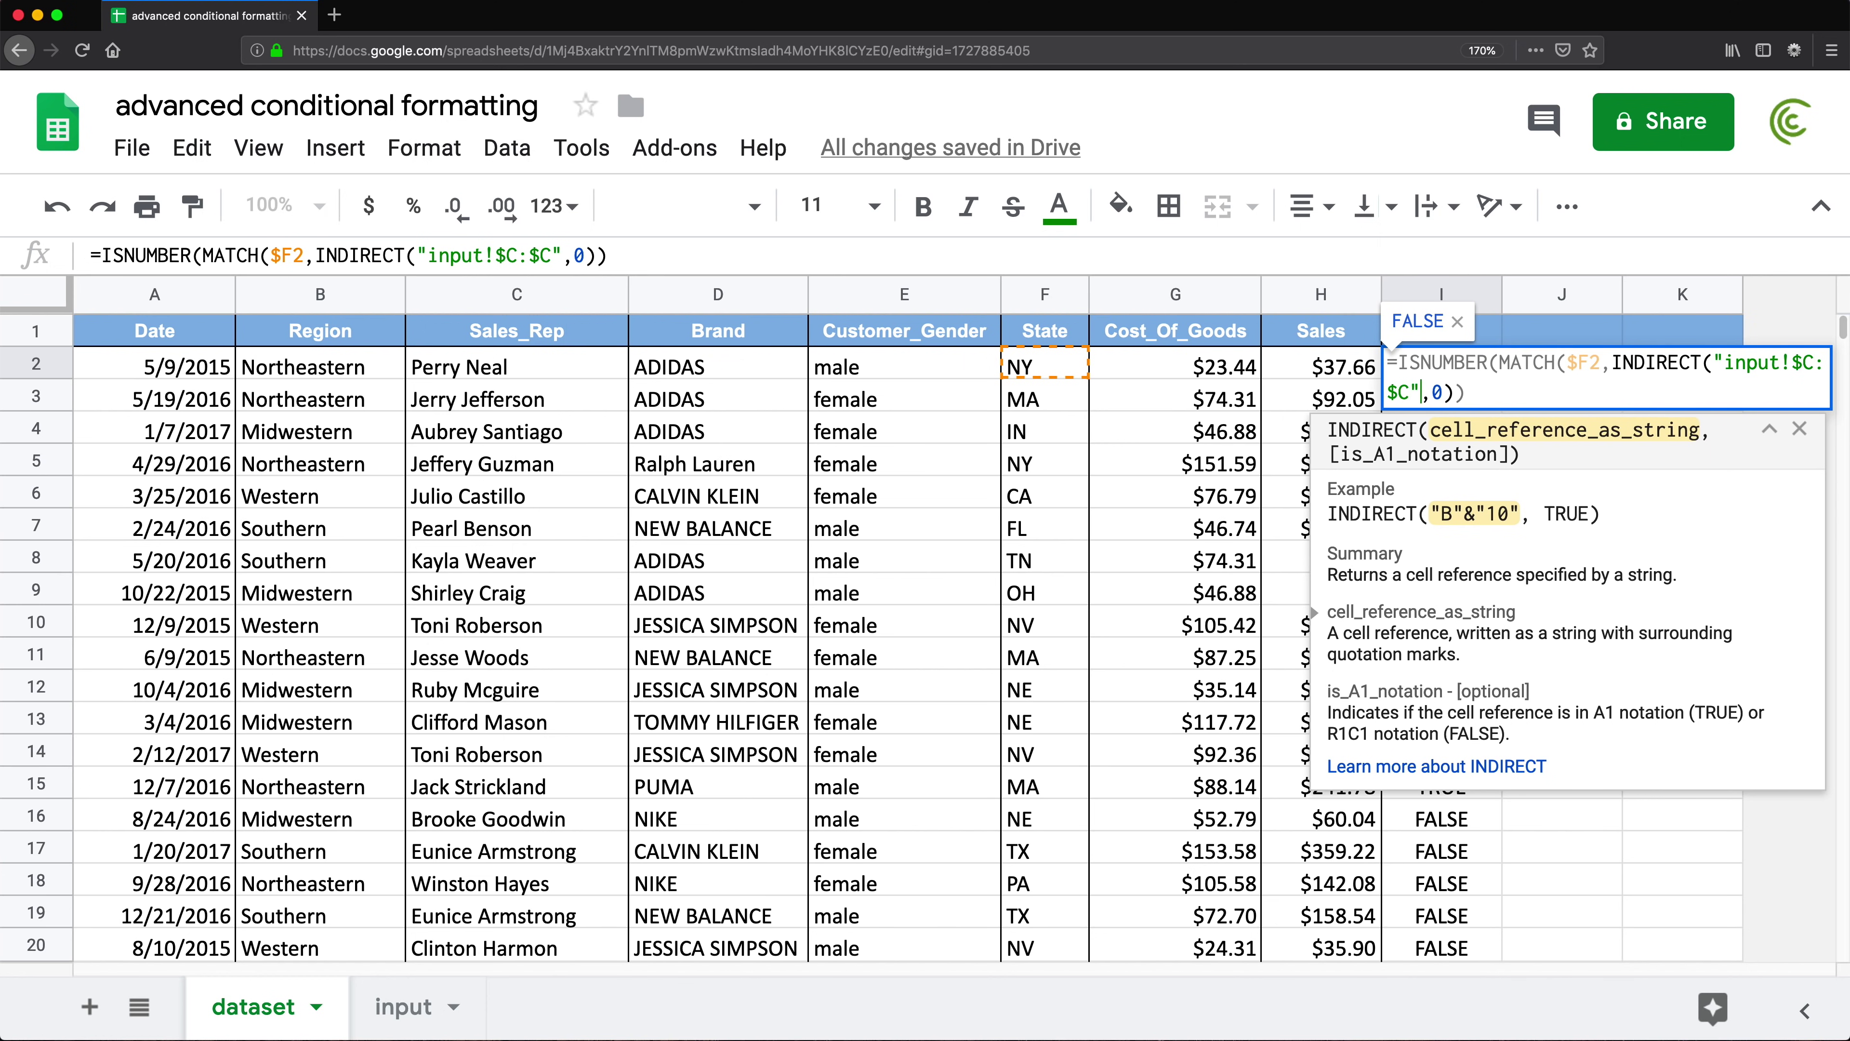
pyautogui.write(')')
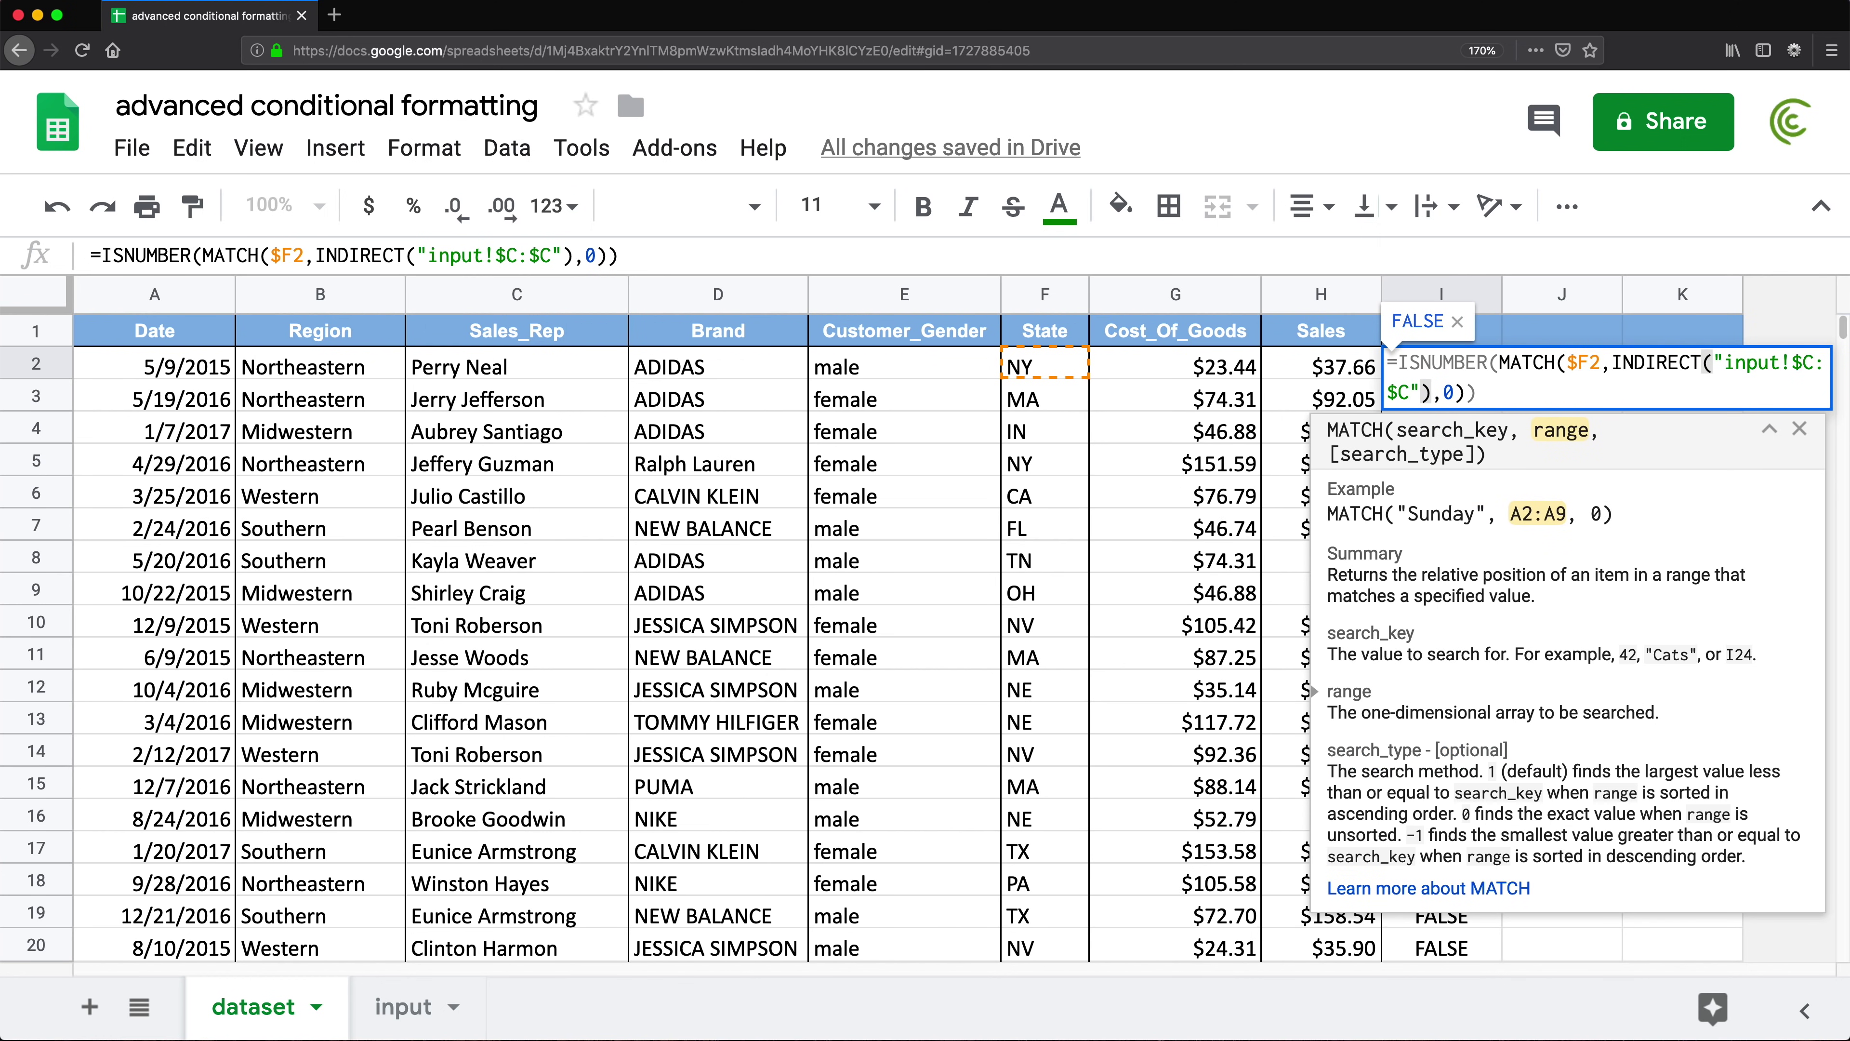
pyautogui.press('Return')
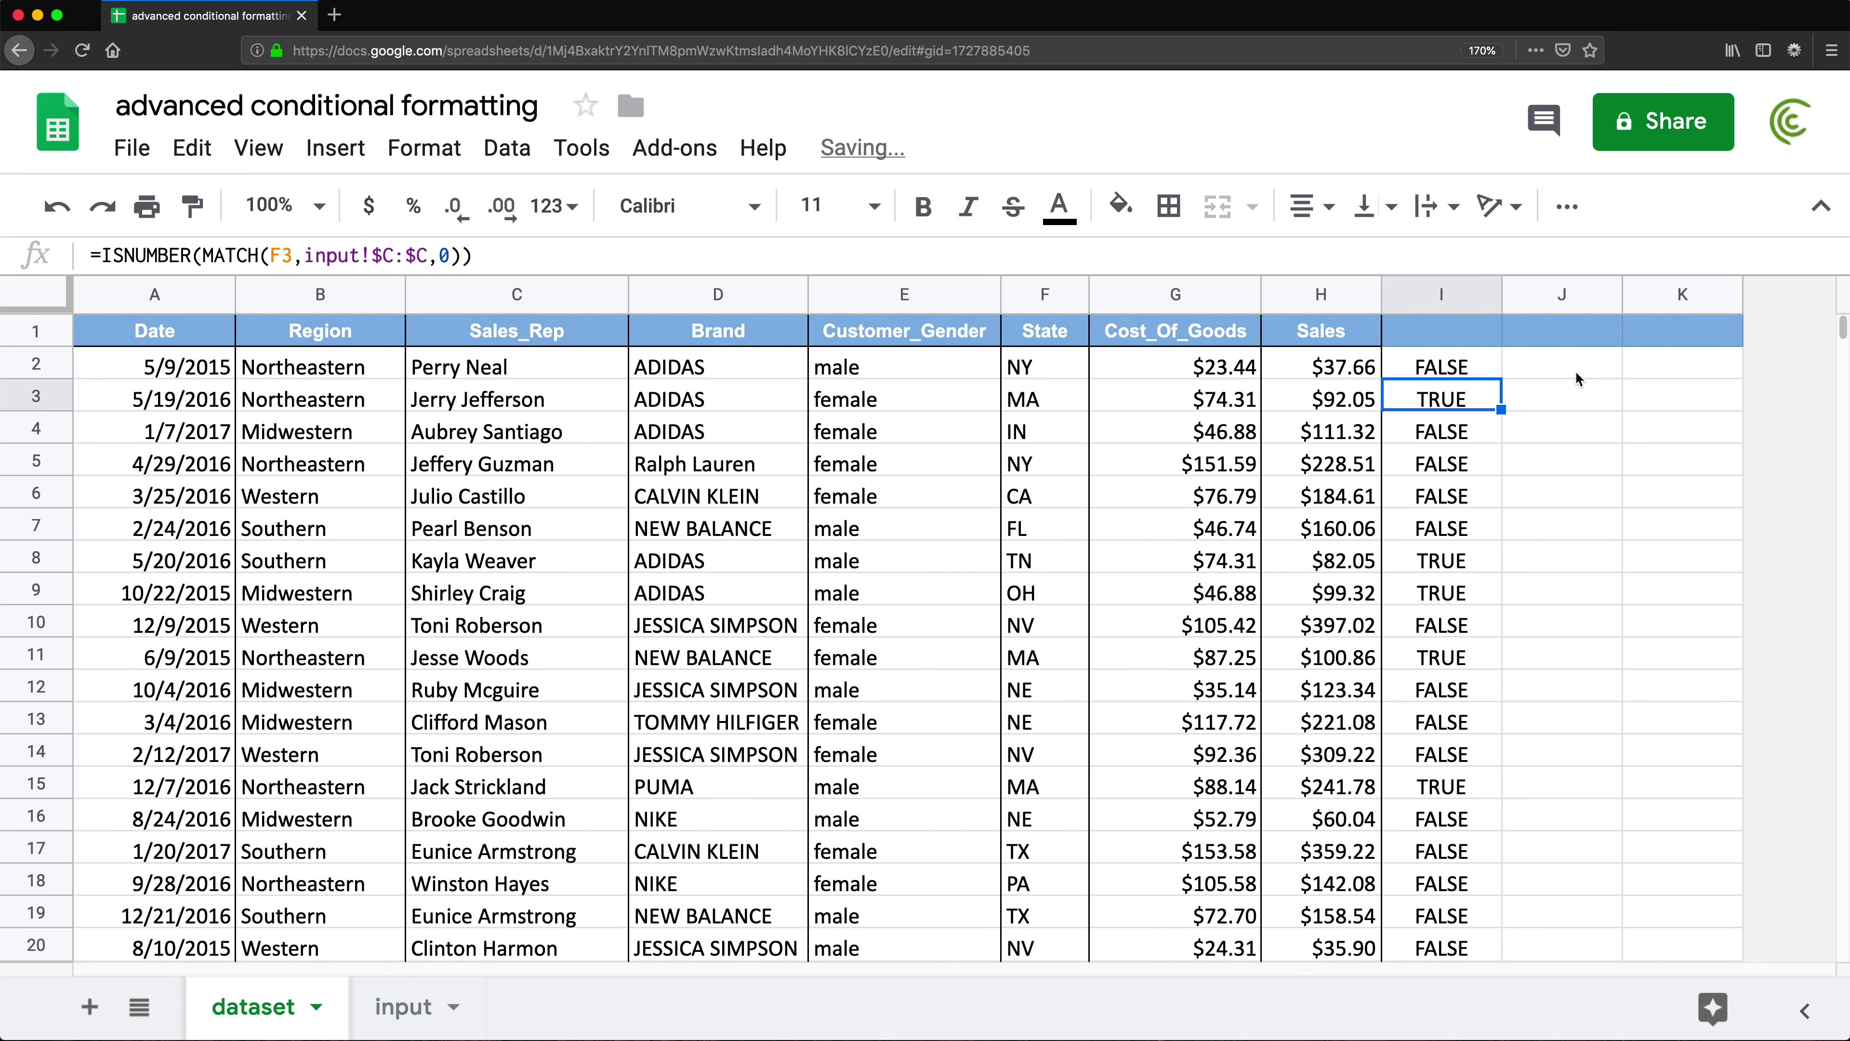
# - Fill the INDIRECT version of the formula from I2 down to I20 and copy the full formula text from I2
pyautogui.press('Up')
pyautogui.moveTo(1501, 377); pyautogui.dragTo(1486, 953)
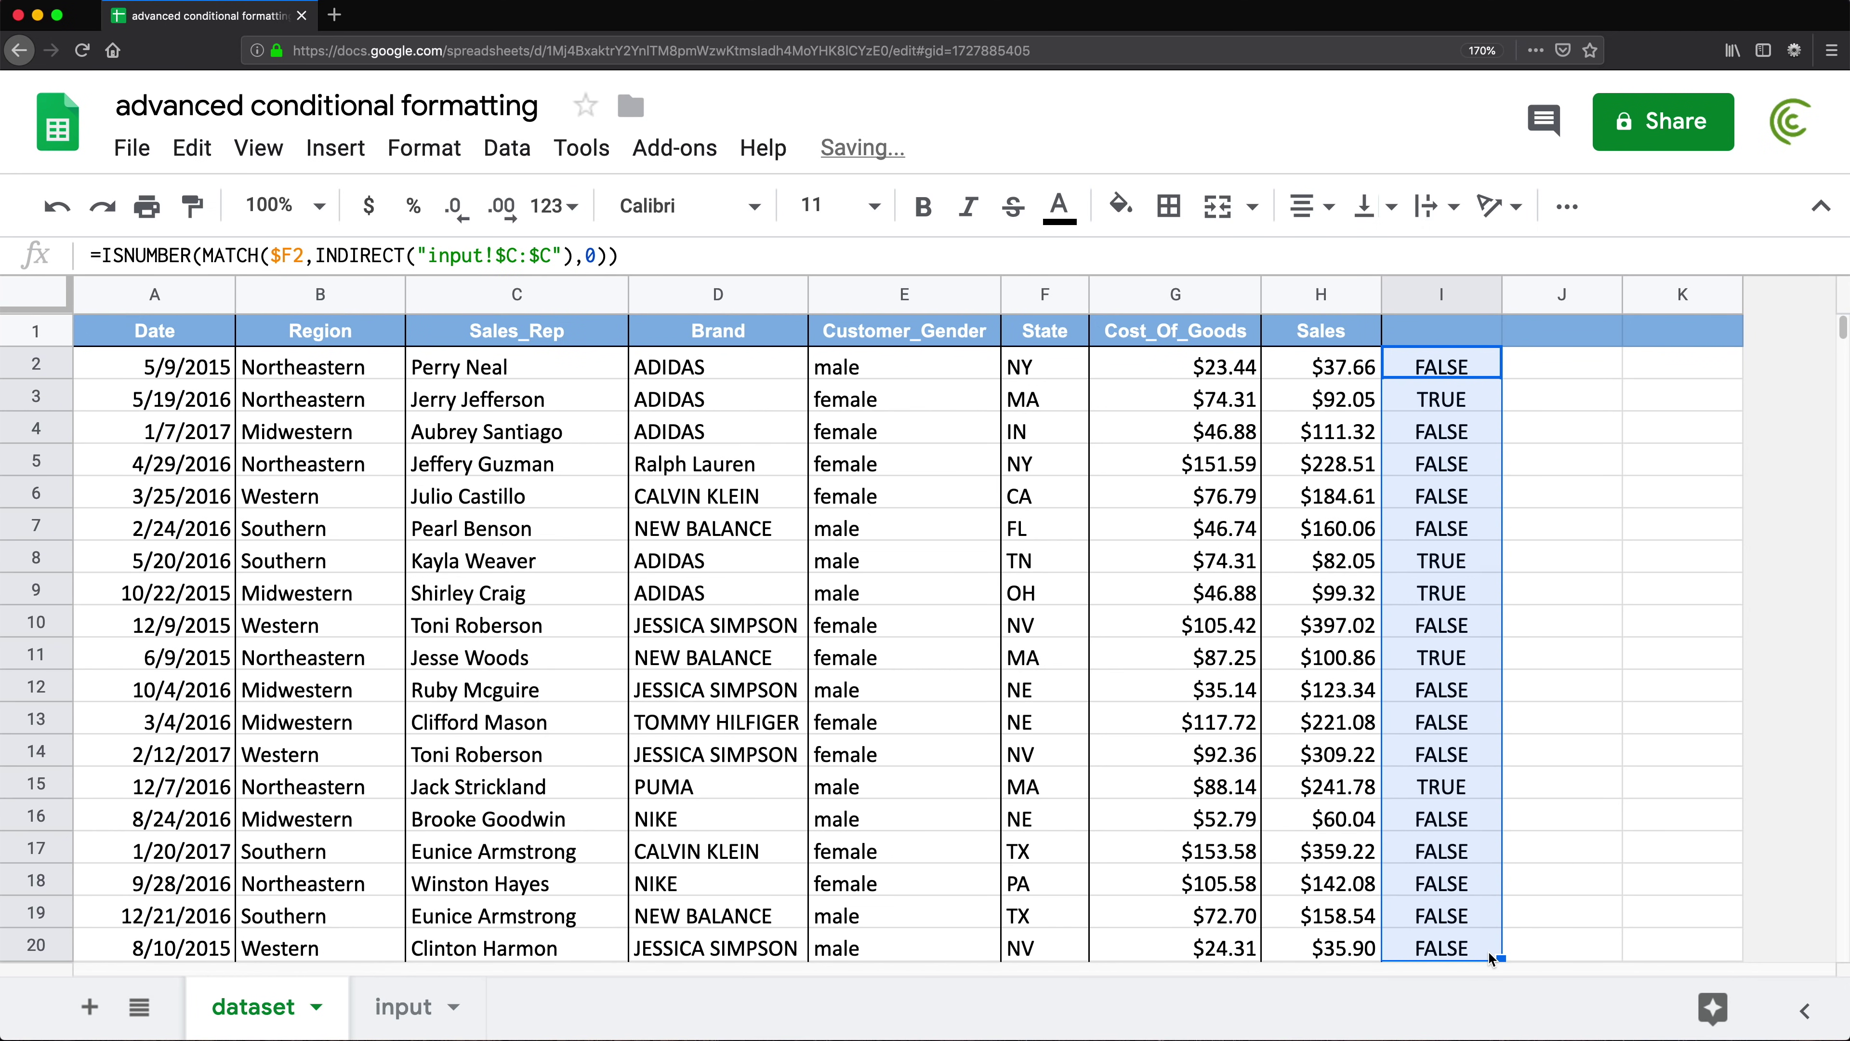
pyautogui.click(1466, 364)
pyautogui.doubleClick(1466, 364)
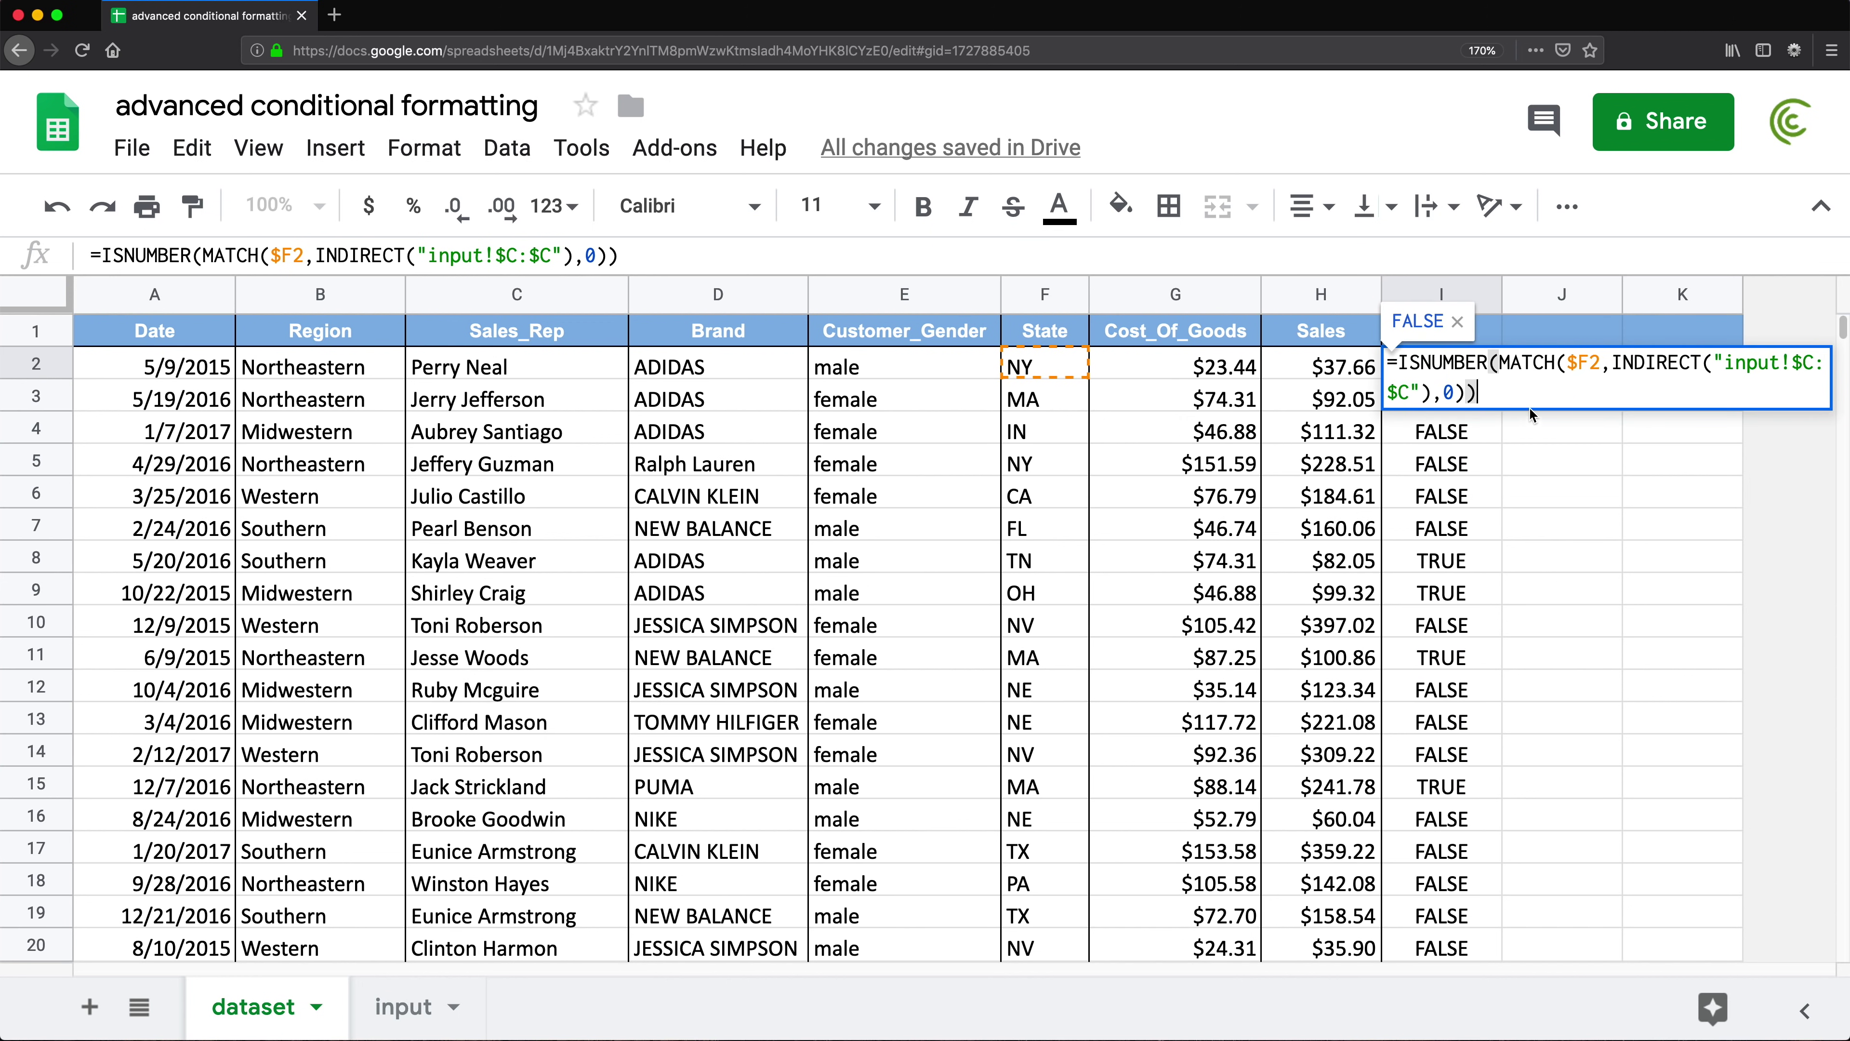
pyautogui.moveTo(1522, 401); pyautogui.dragTo(1362, 345)
pyautogui.hotkey('ctrl', 'c')
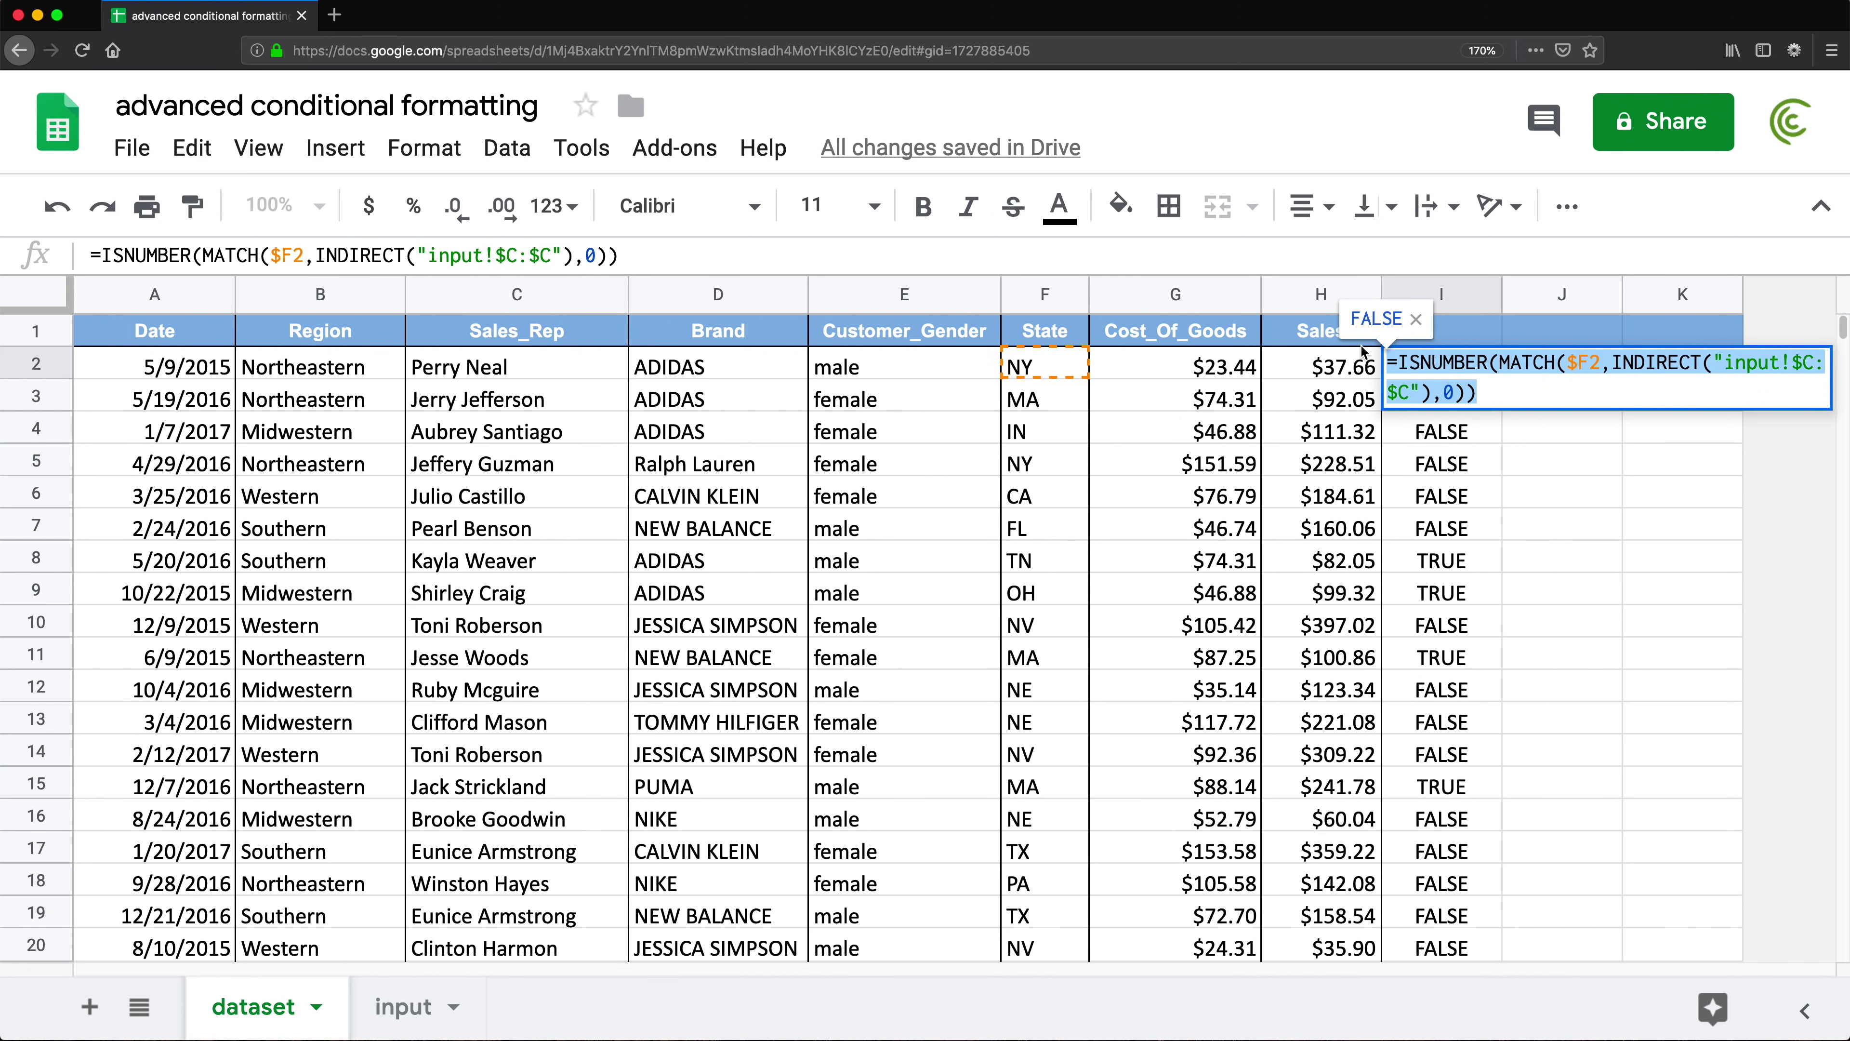
pyautogui.press('Escape')
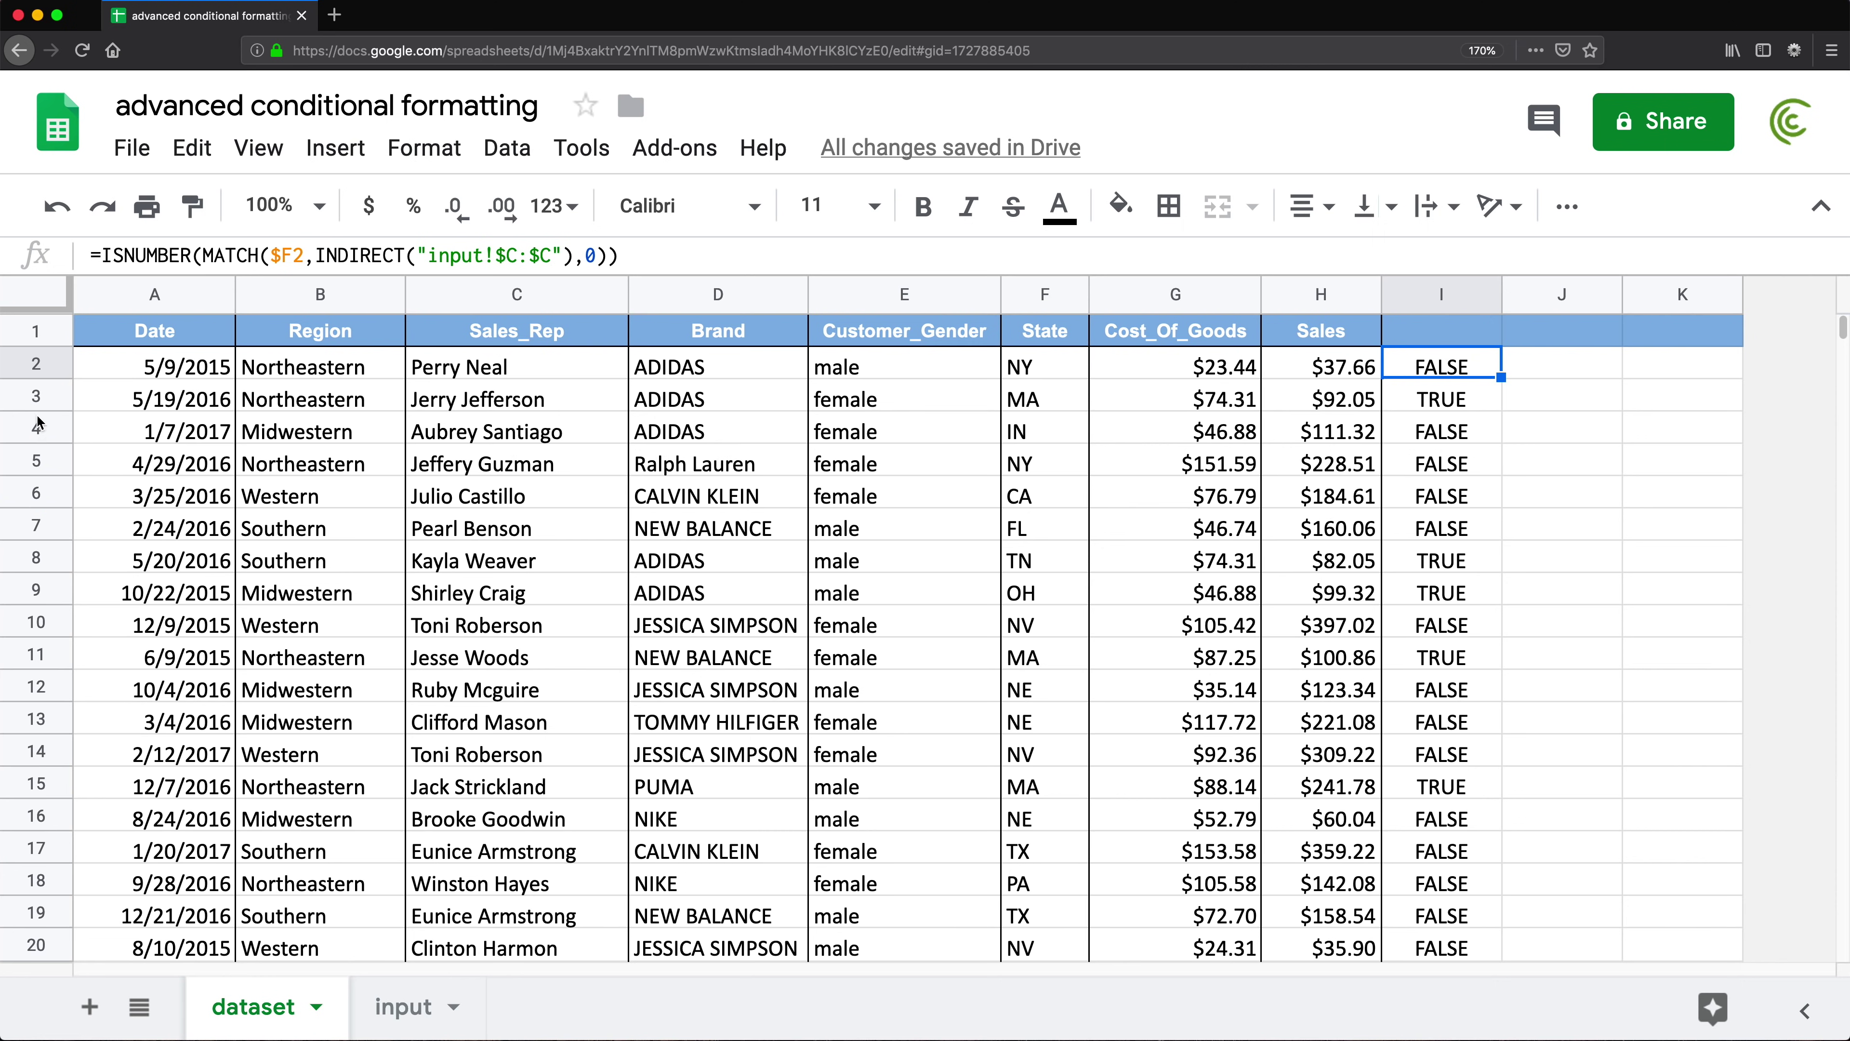
# - Add a conditional formatting rule to A2:H20 with the custom formula =ISNUMBER(MATCH($F2,INDIRECT("input!$C:$C"),0)) and the default style
pyautogui.moveTo(116, 371); pyautogui.dragTo(1325, 944)
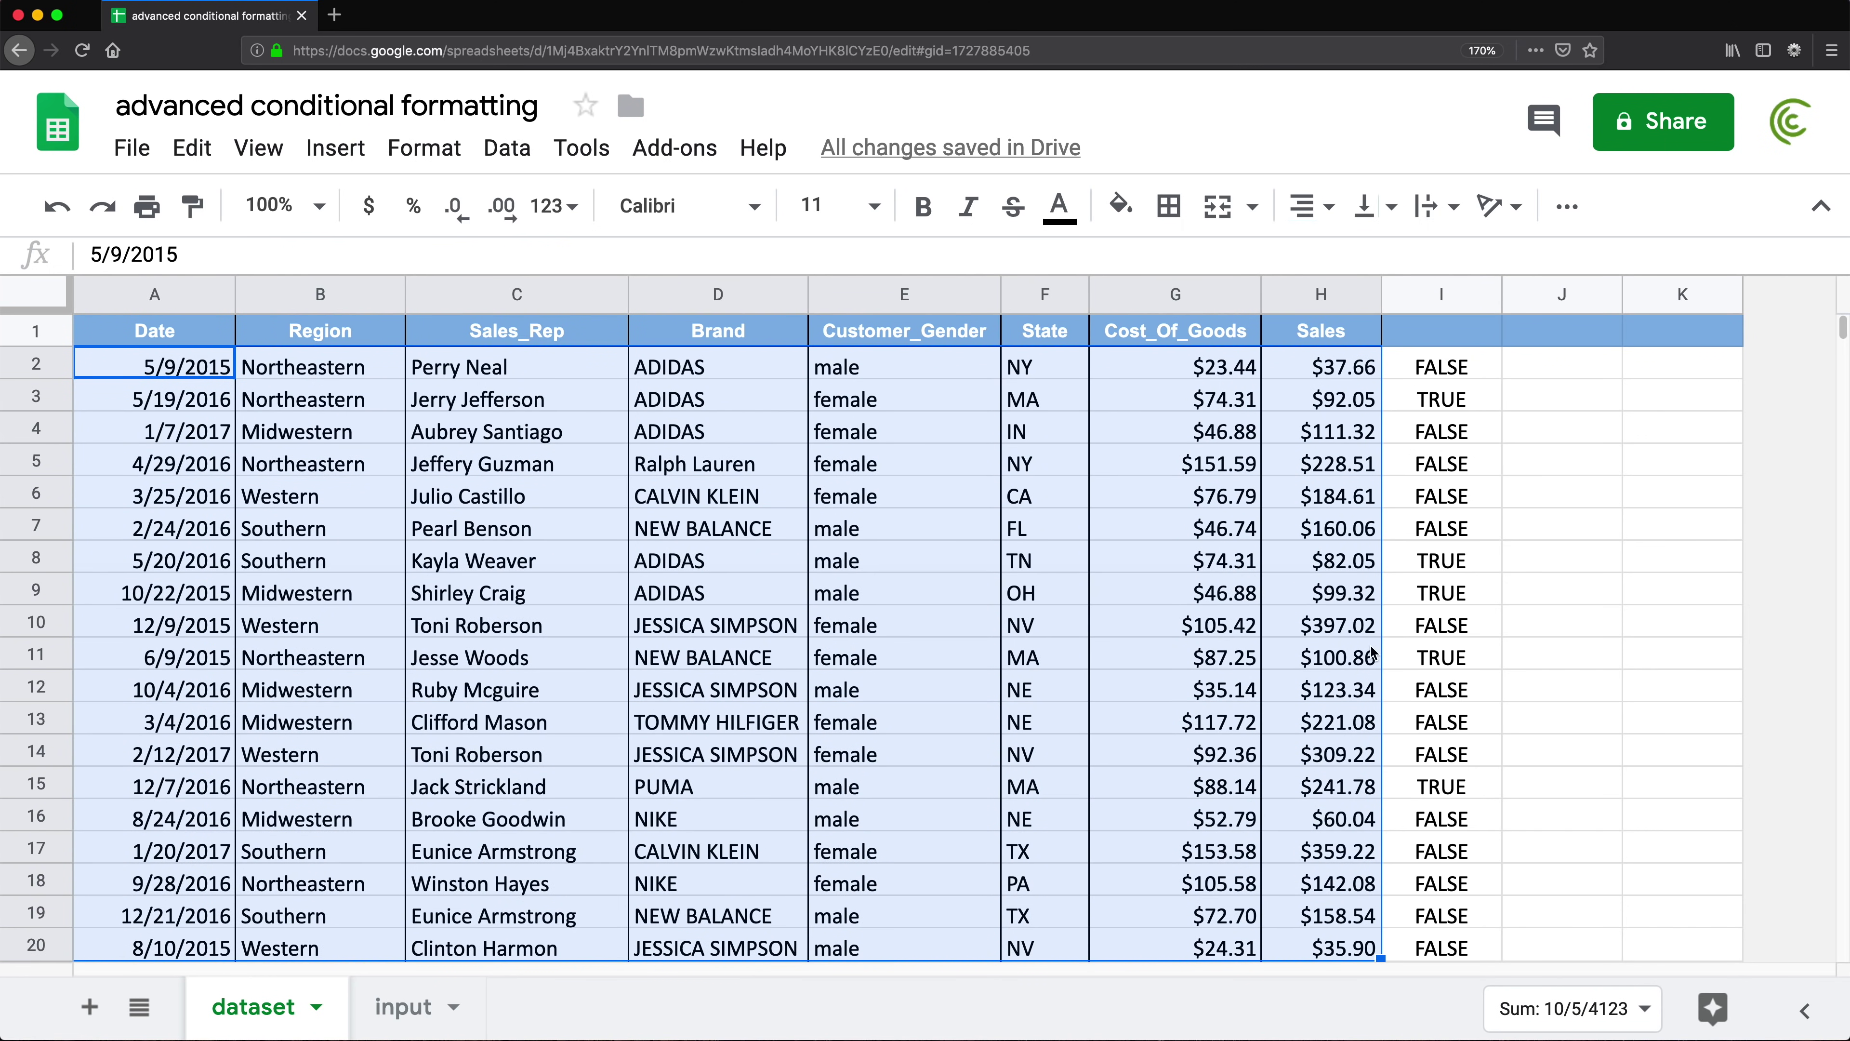
pyautogui.click(424, 148)
pyautogui.click(581, 836)
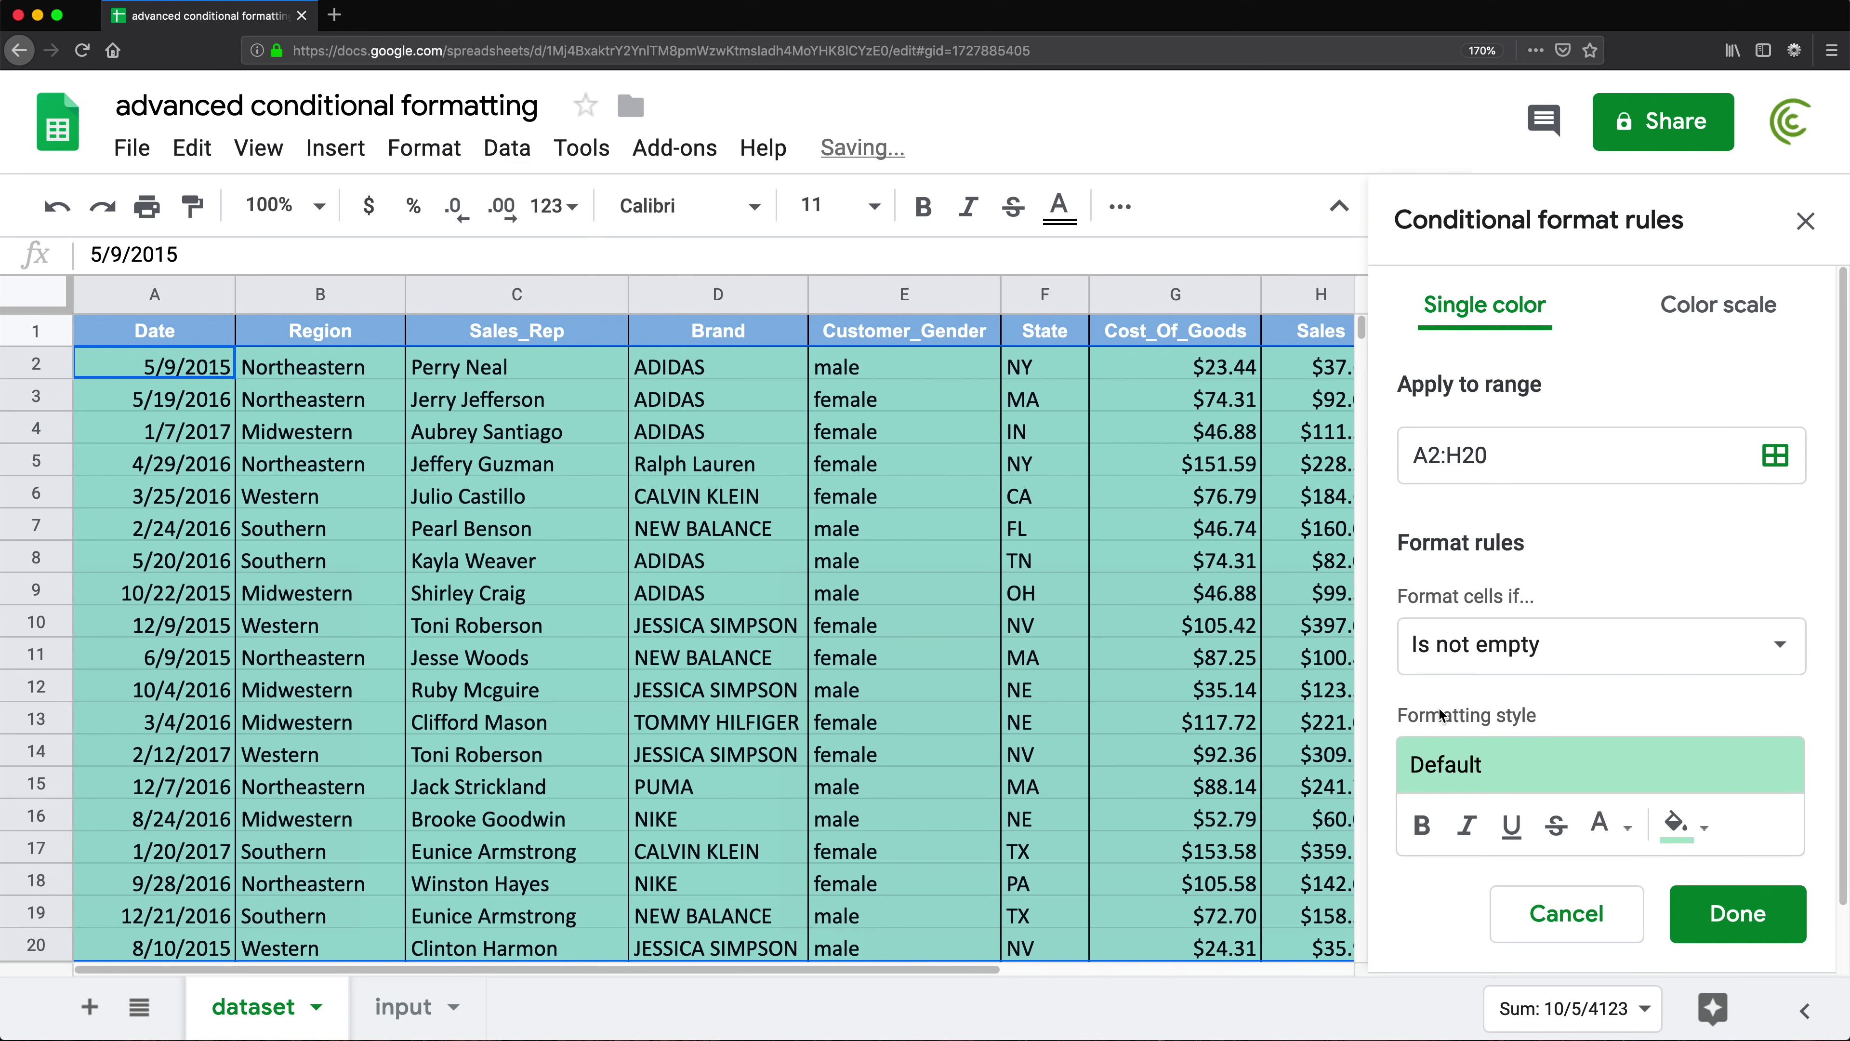
pyautogui.click(1653, 656)
pyautogui.scroll(-6, 1632, 860)
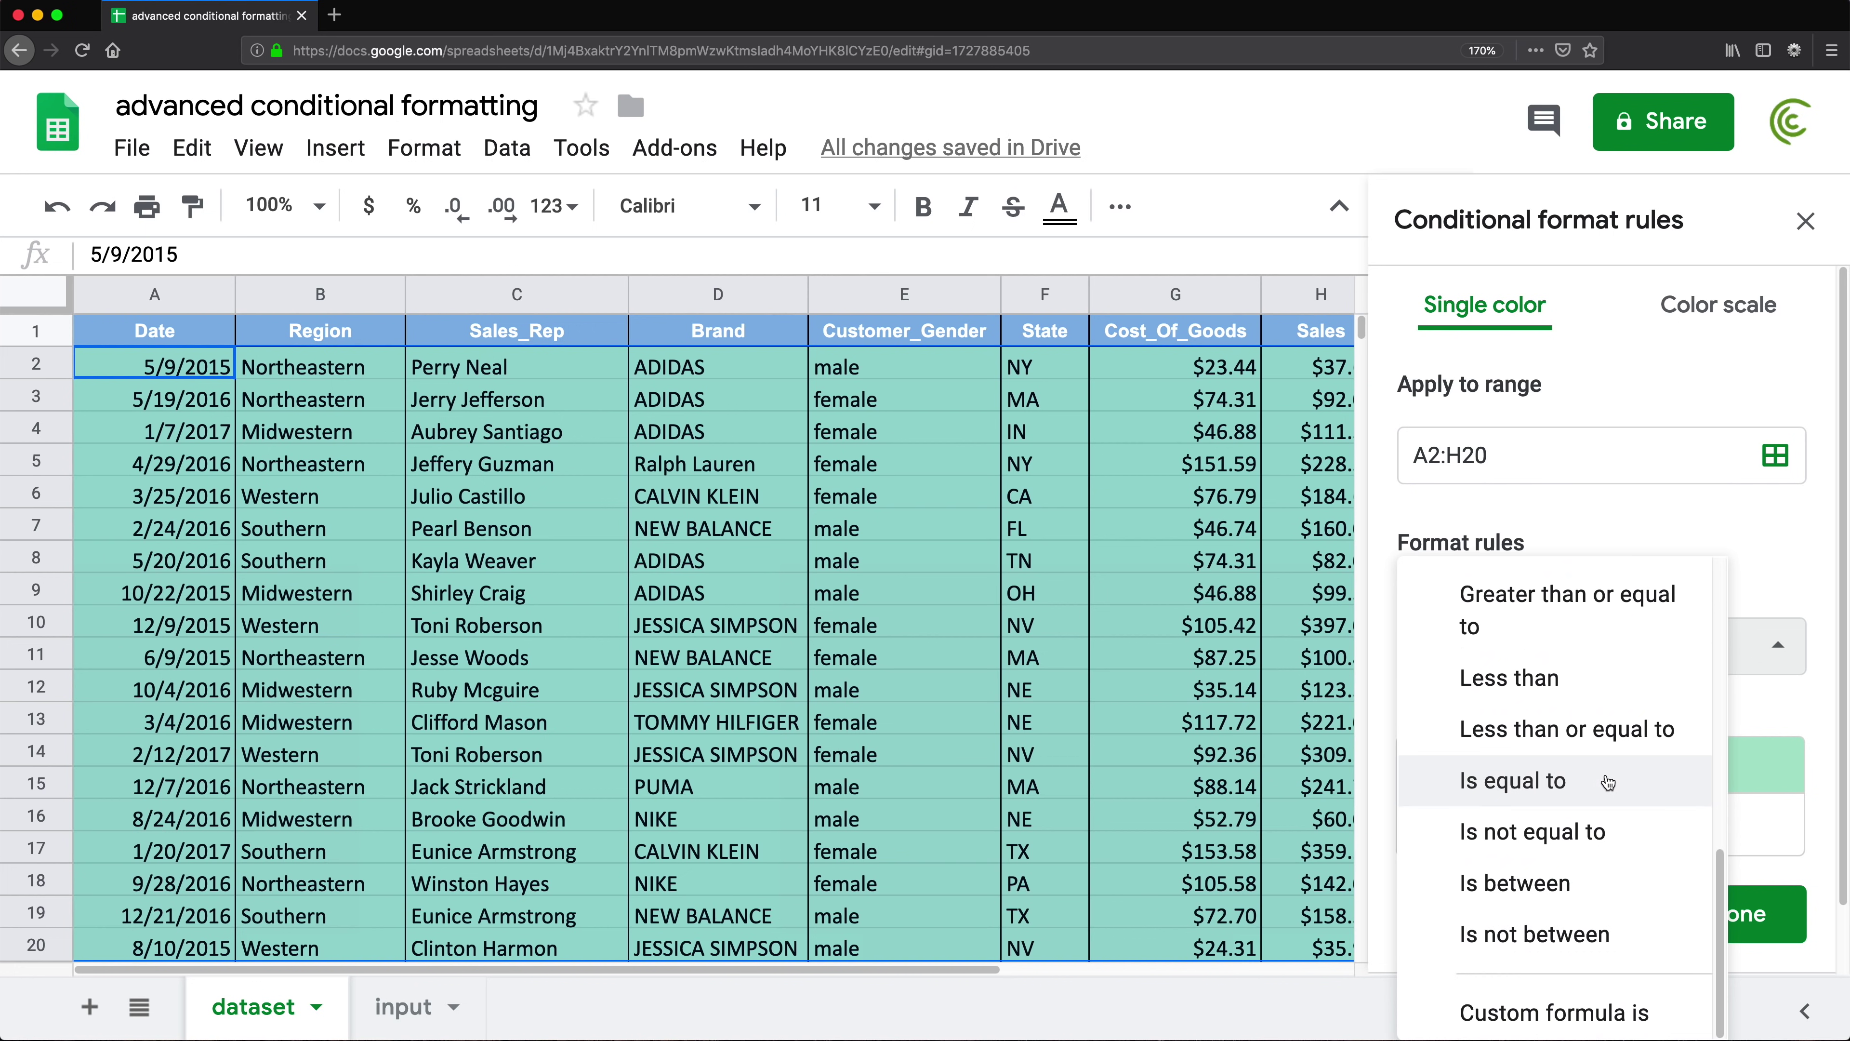
pyautogui.click(1582, 1012)
pyautogui.click(1439, 720)
pyautogui.hotkey('ctrl', 'v')
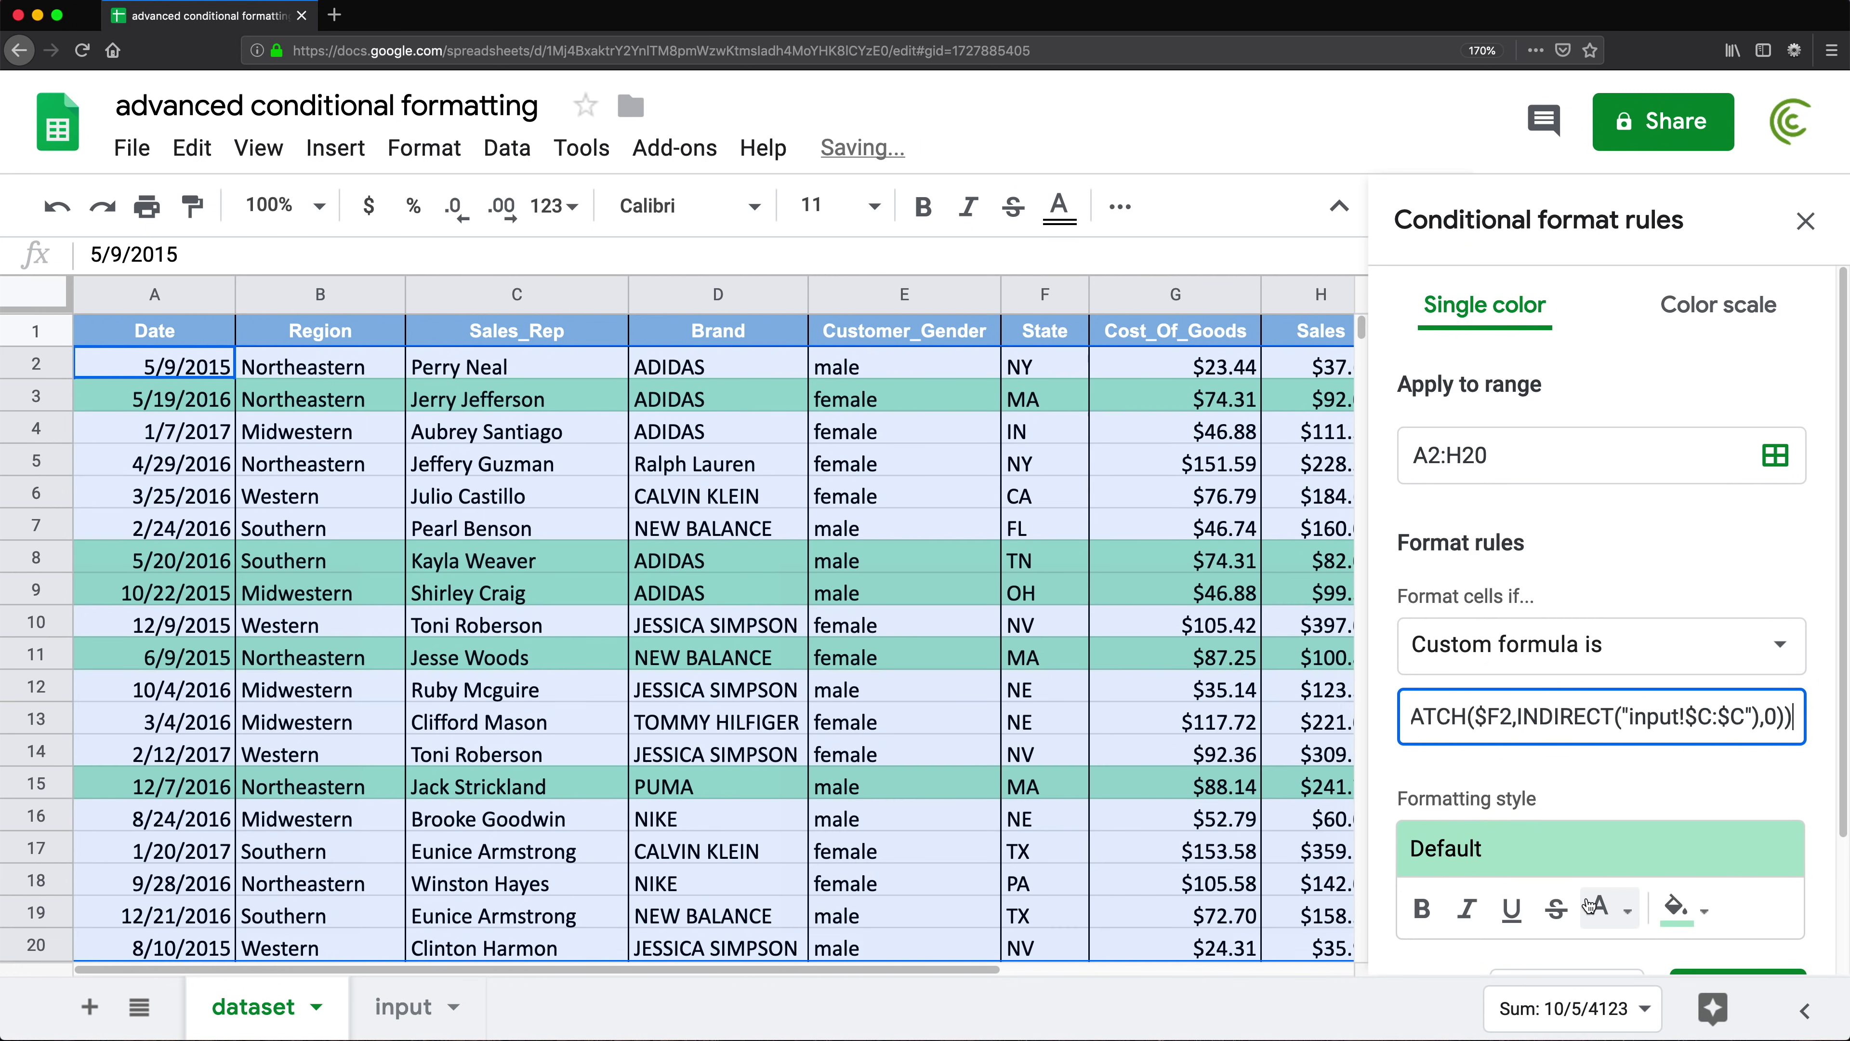
pyautogui.scroll(-2, 1675, 802)
pyautogui.click(1738, 846)
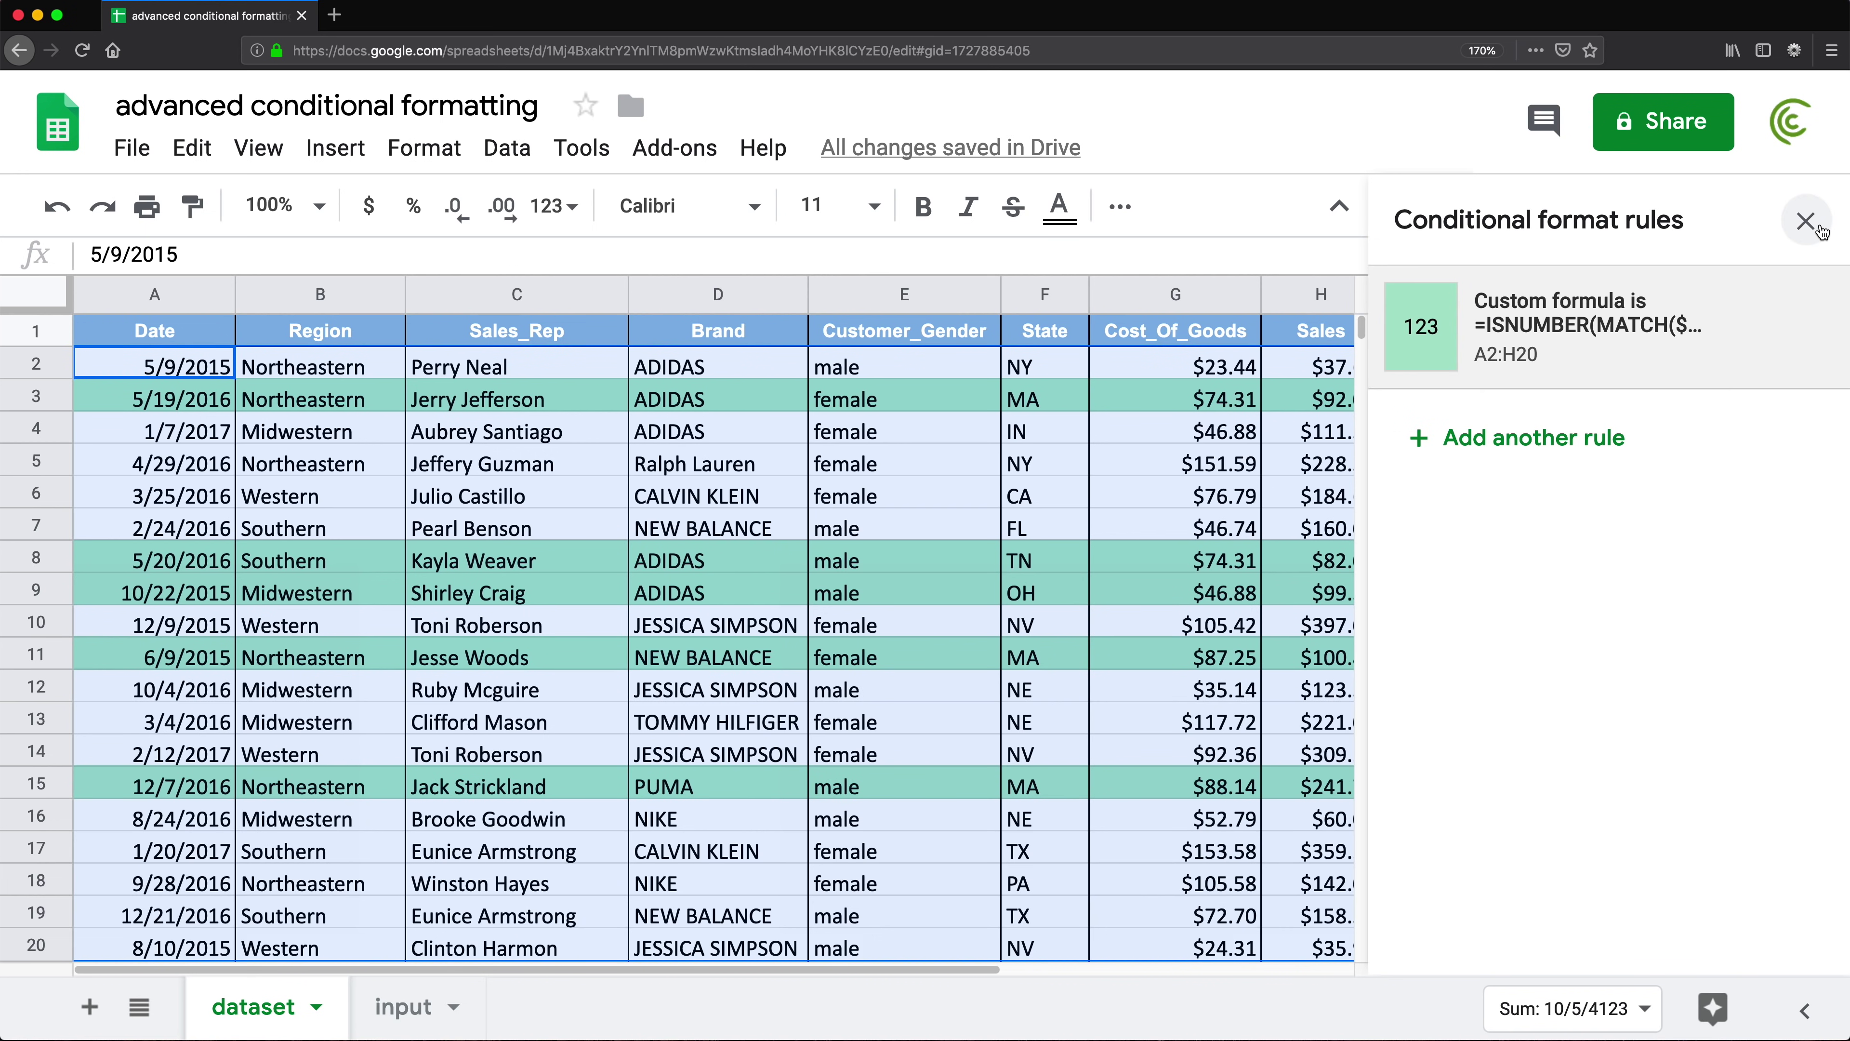
pyautogui.click(1804, 221)
# - Clear the contents of helper column I on the dataset sheet
pyautogui.click(1450, 294)
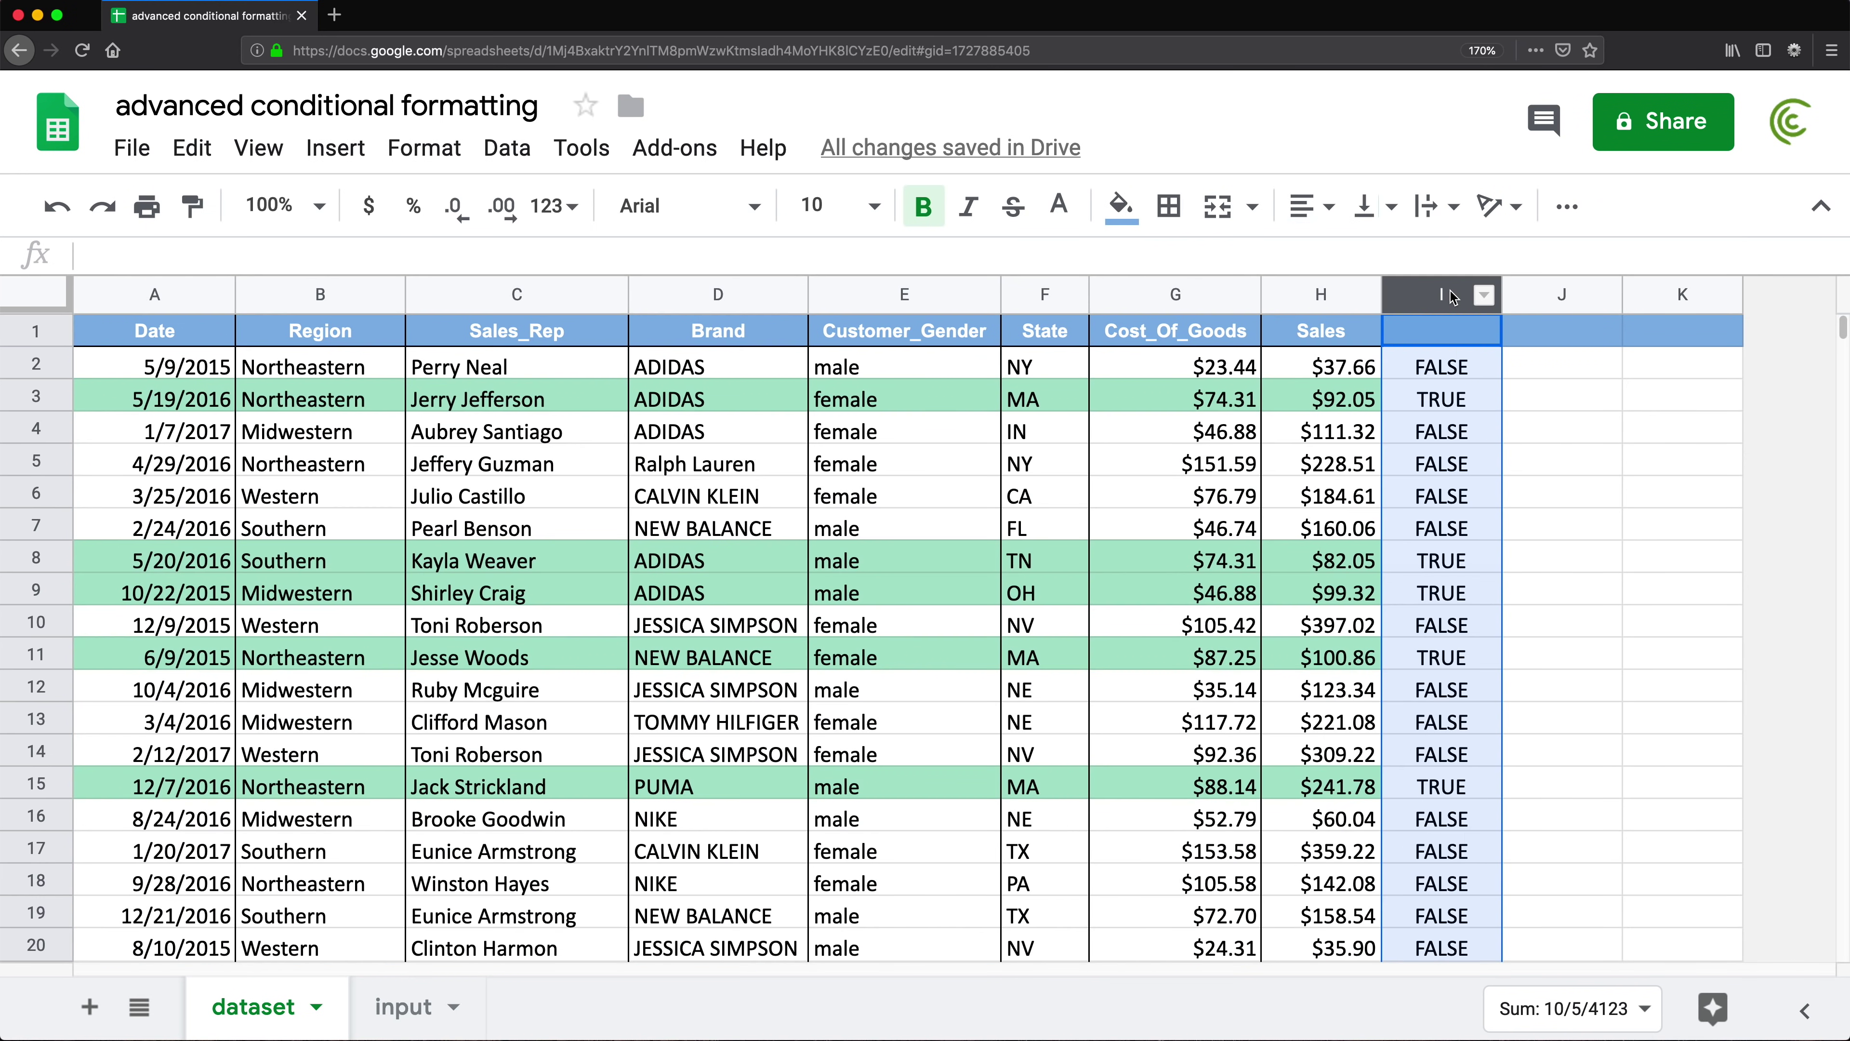
pyautogui.press('Delete')
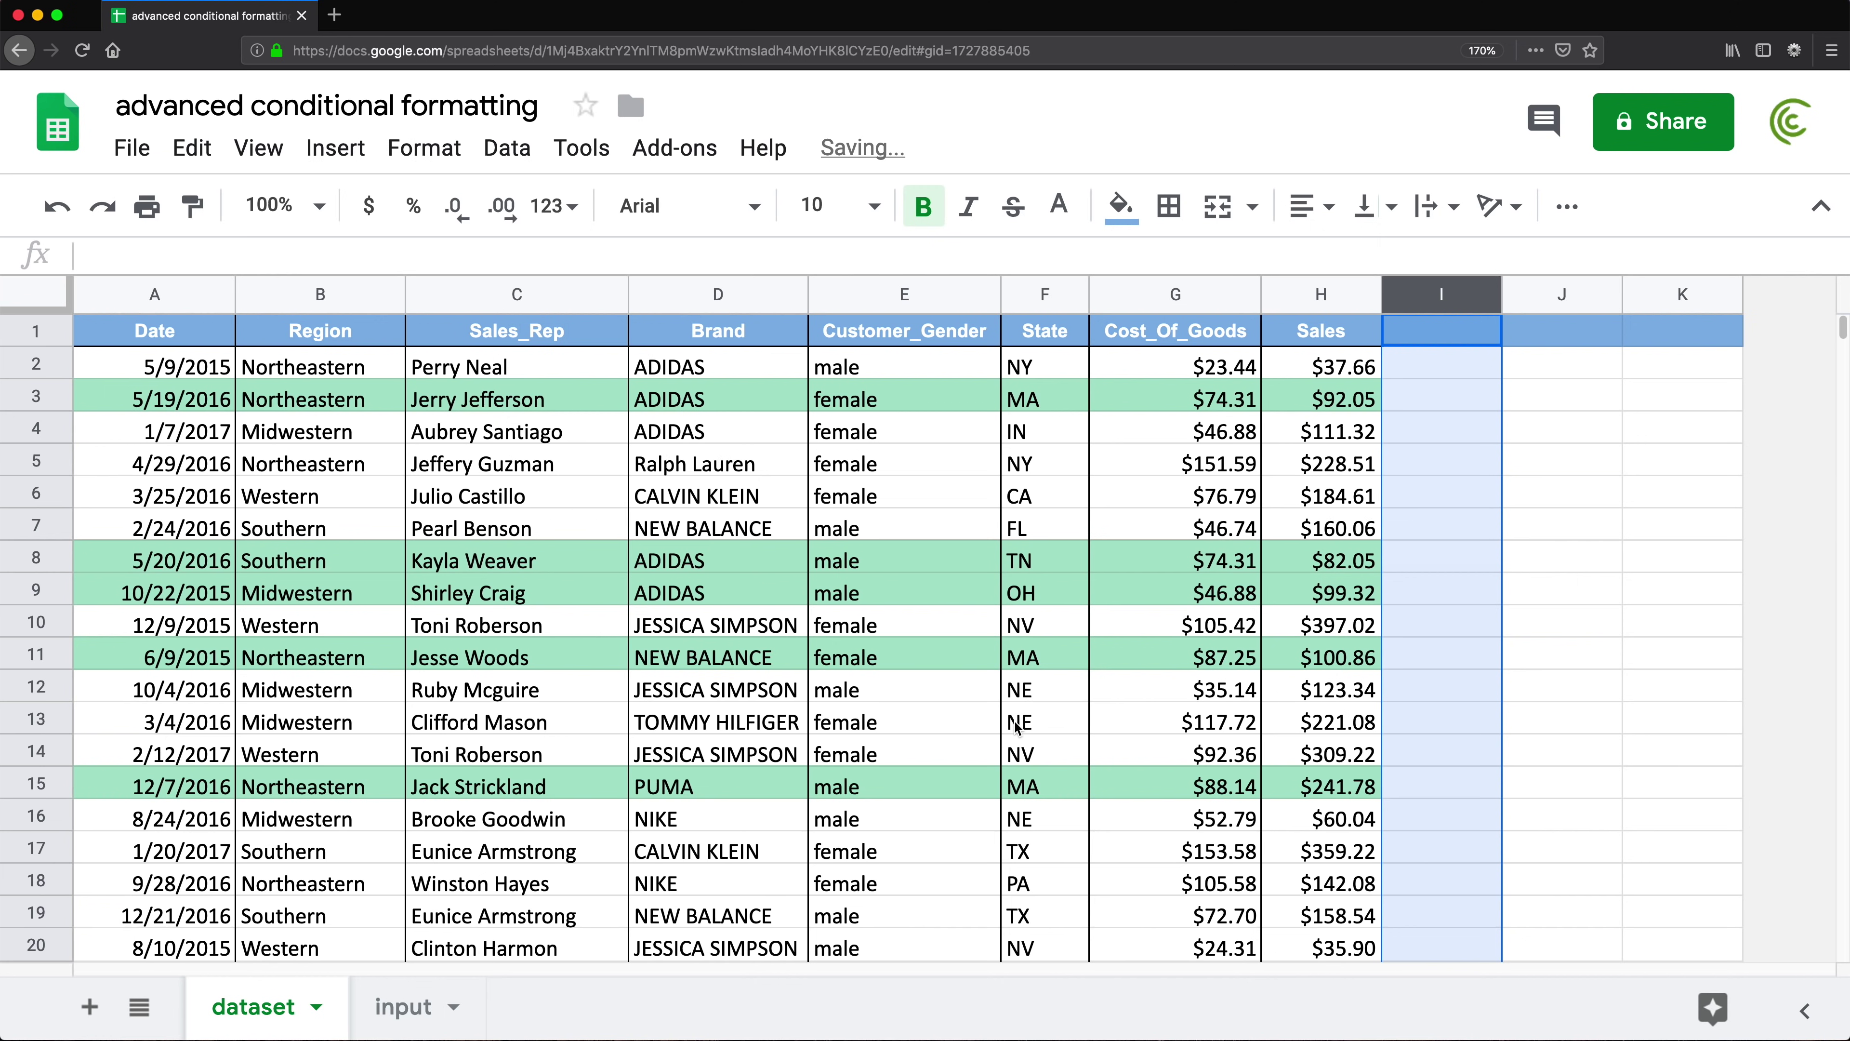
# - Compare the state in F11 of the highlighted rows with the state list in C1:C3 of the input sheet
pyautogui.click(1064, 654)
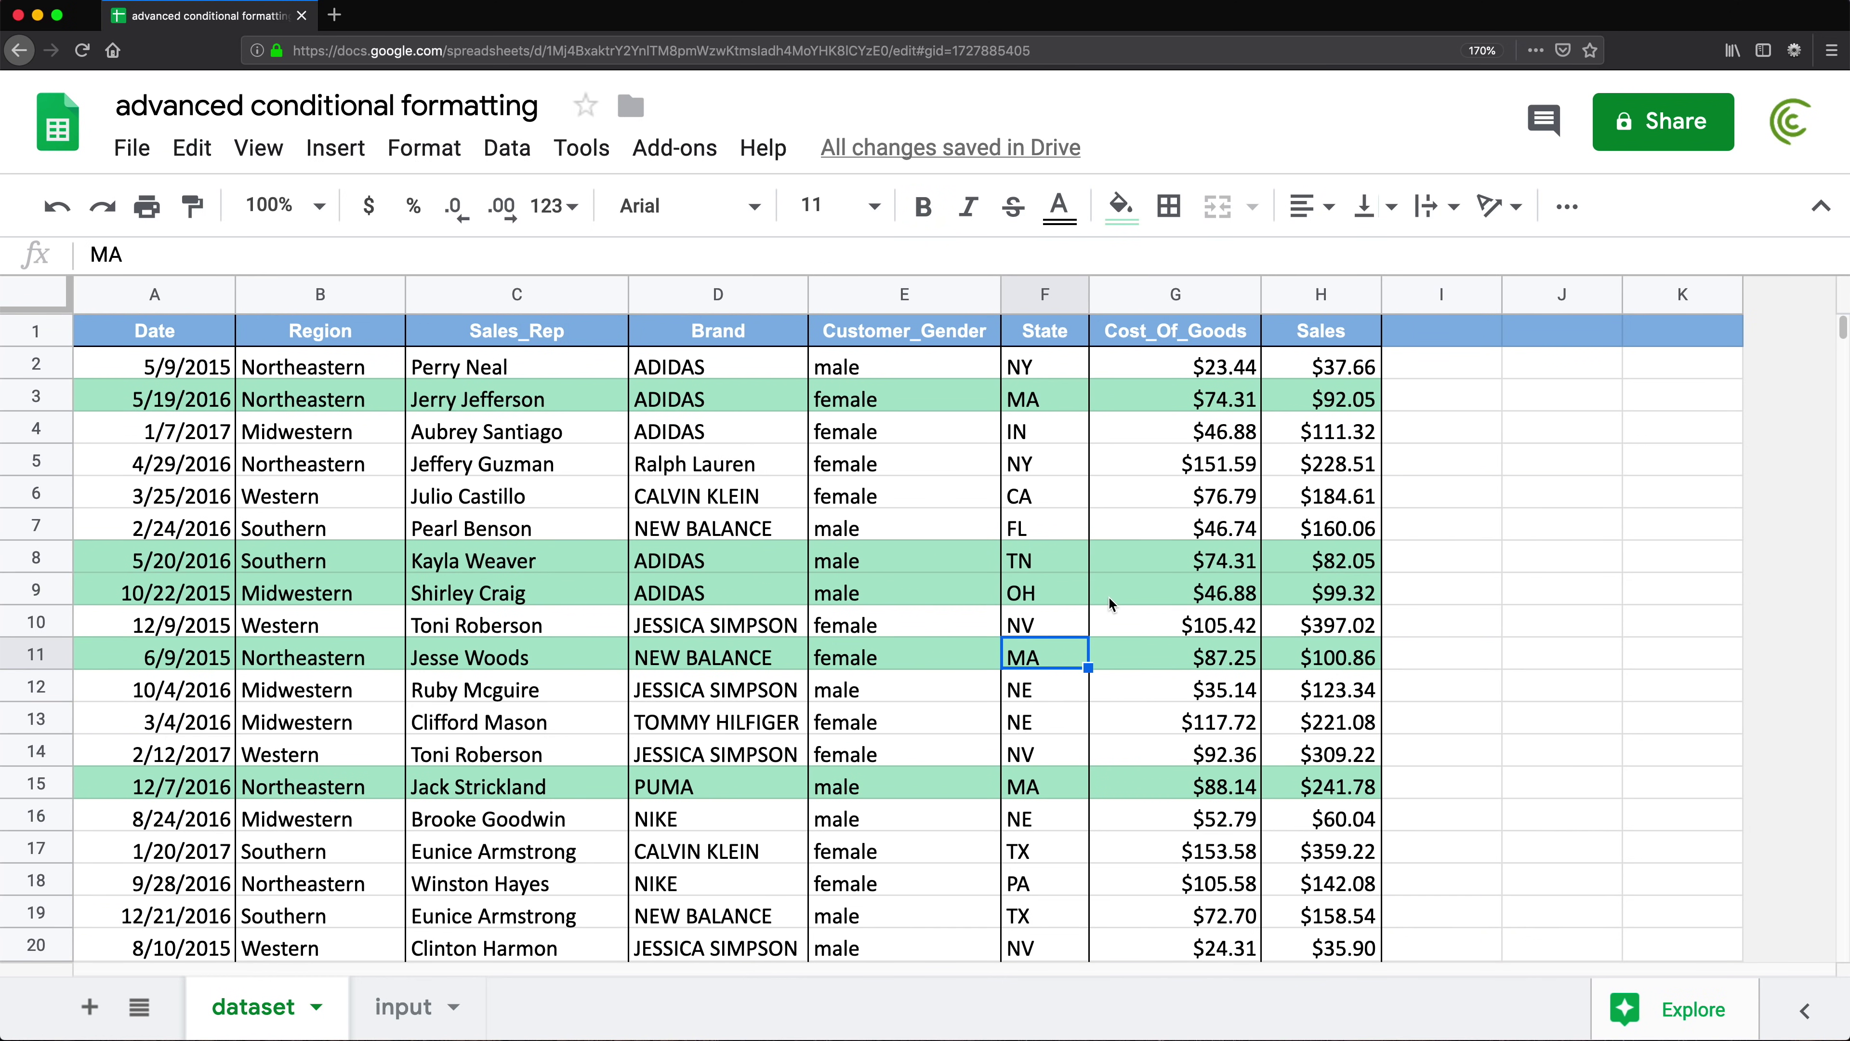
pyautogui.click(402, 1007)
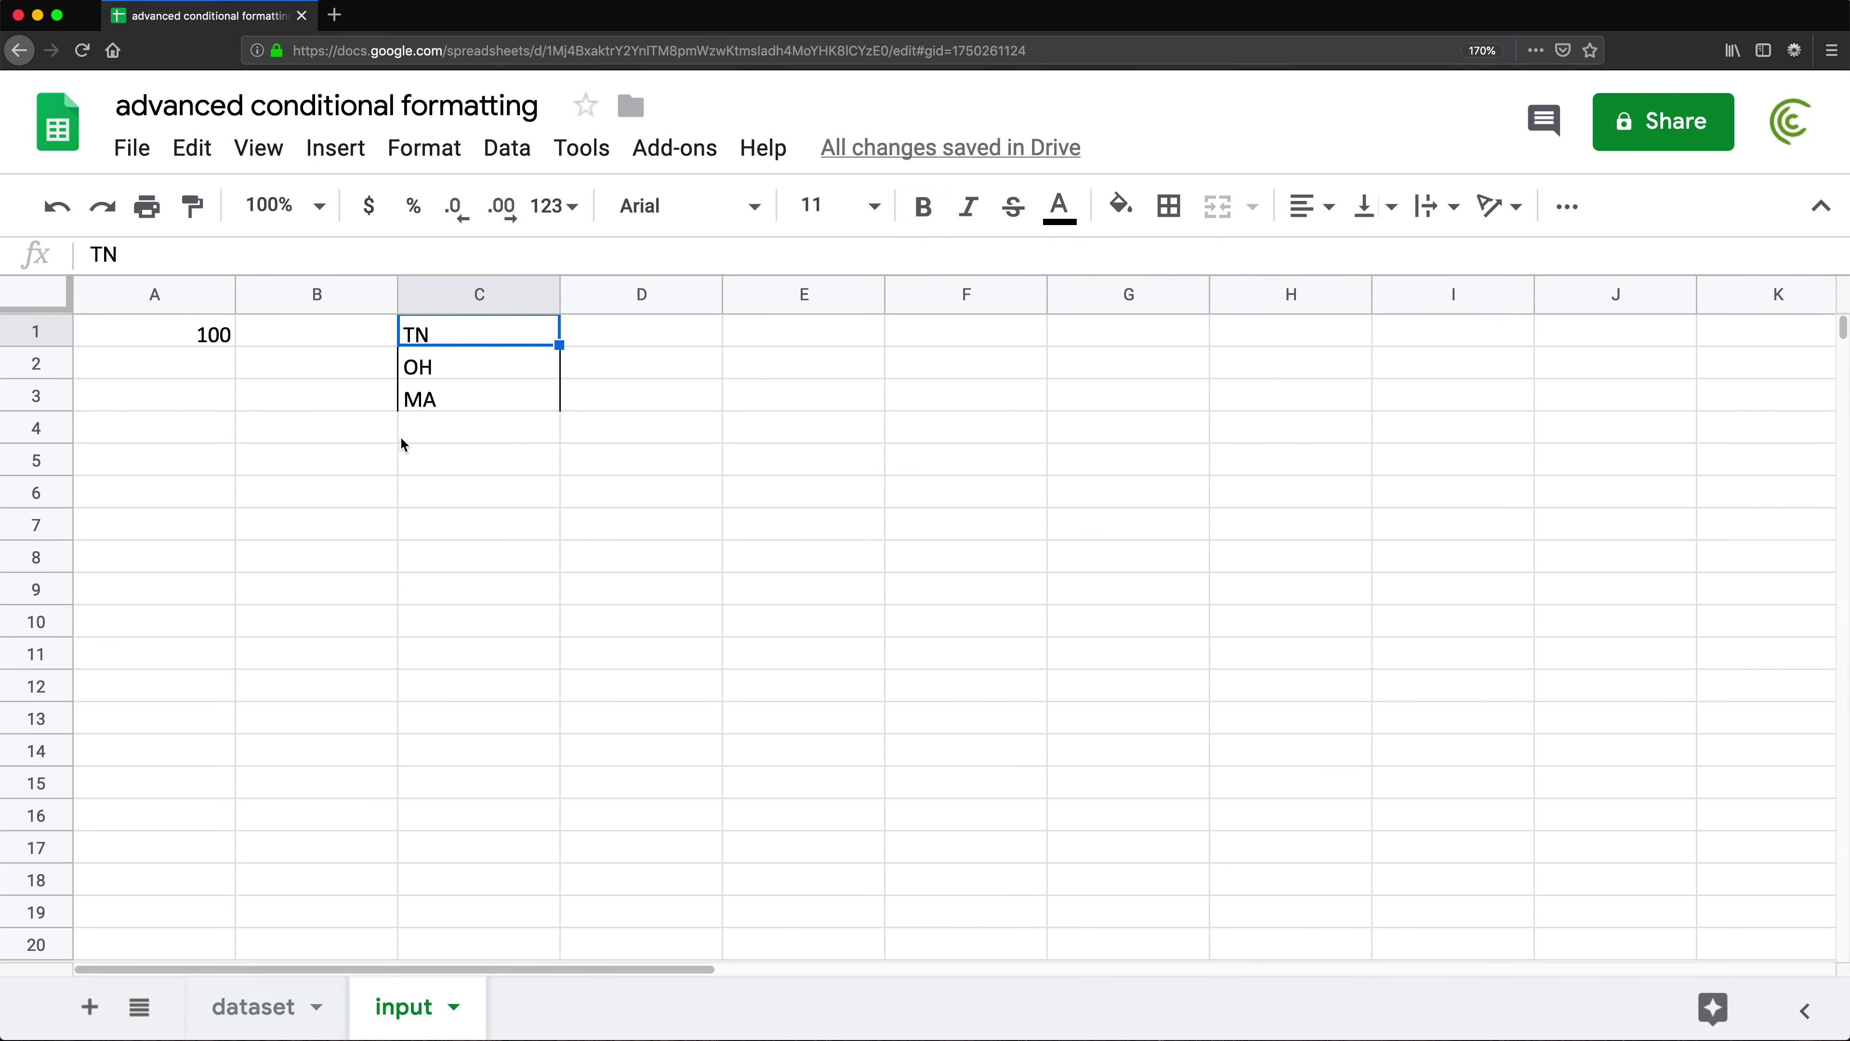
pyautogui.moveTo(446, 401); pyautogui.dragTo(446, 332)
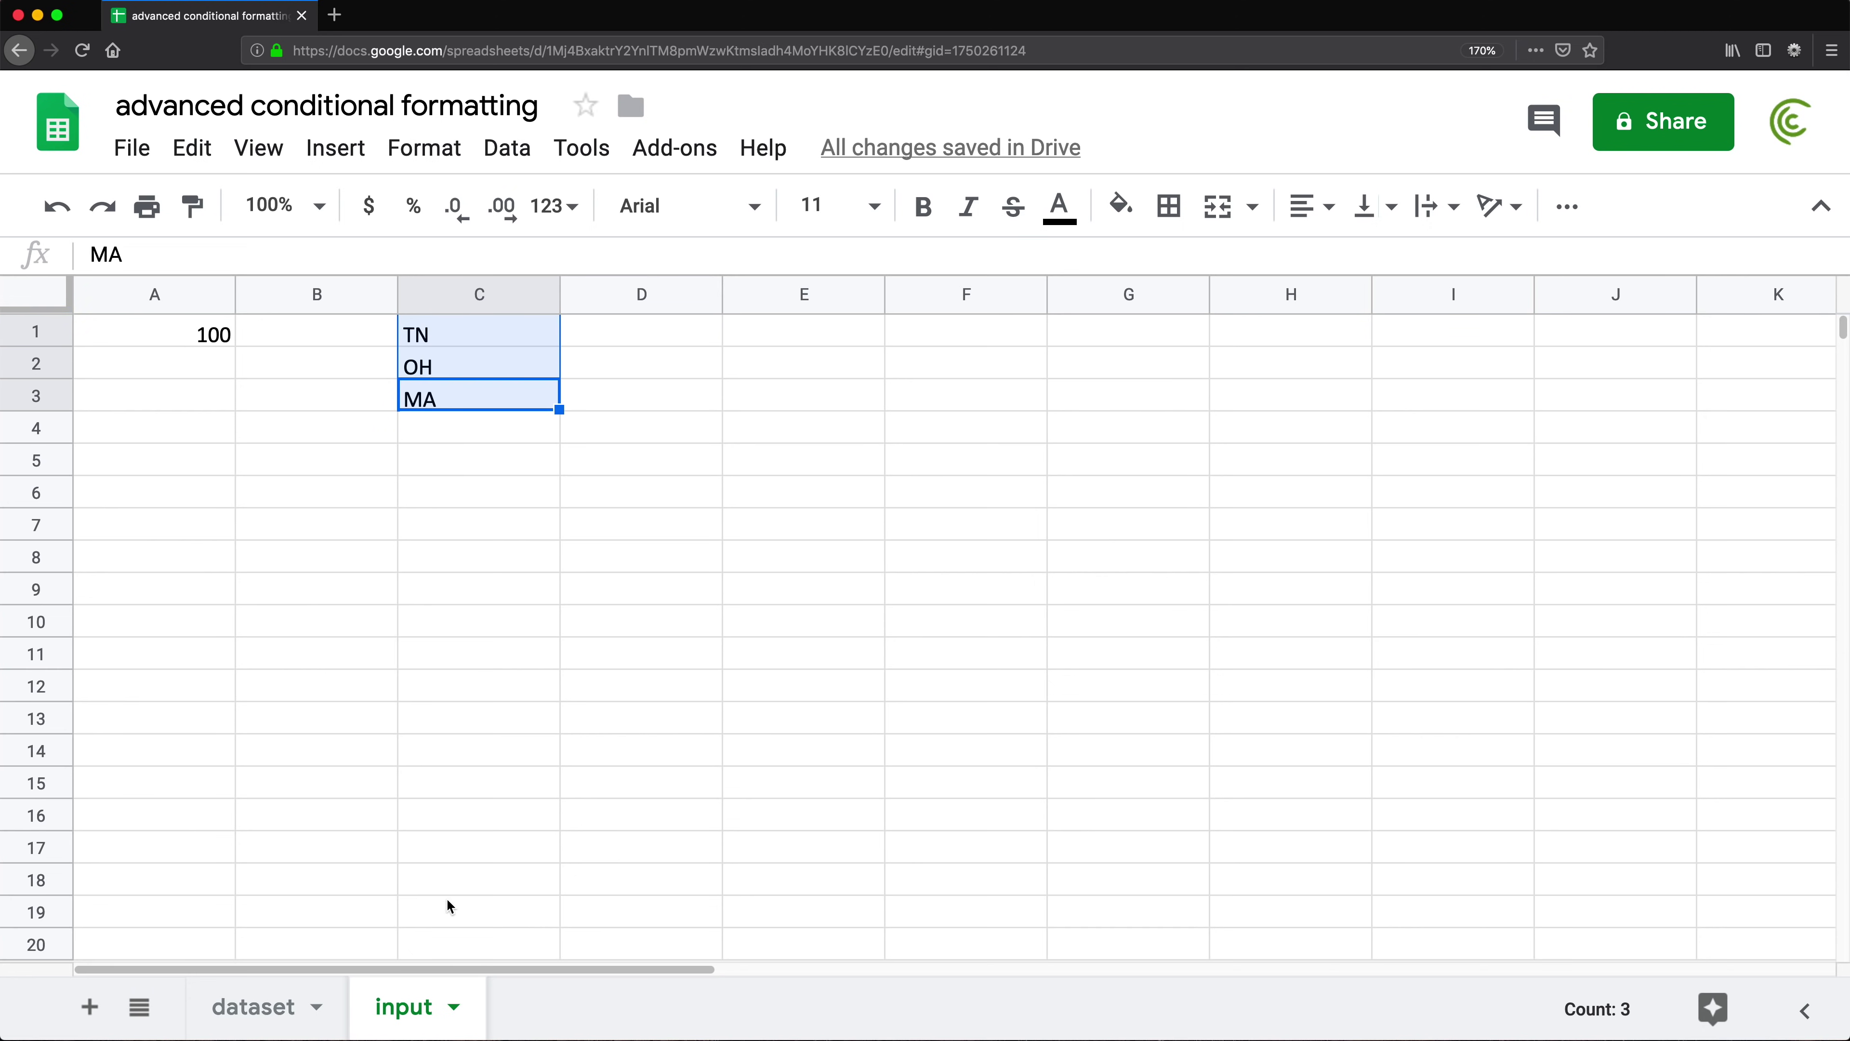
# - Add CA to the state list in C4 of the input sheet and return to the dataset
pyautogui.click(256, 1007)
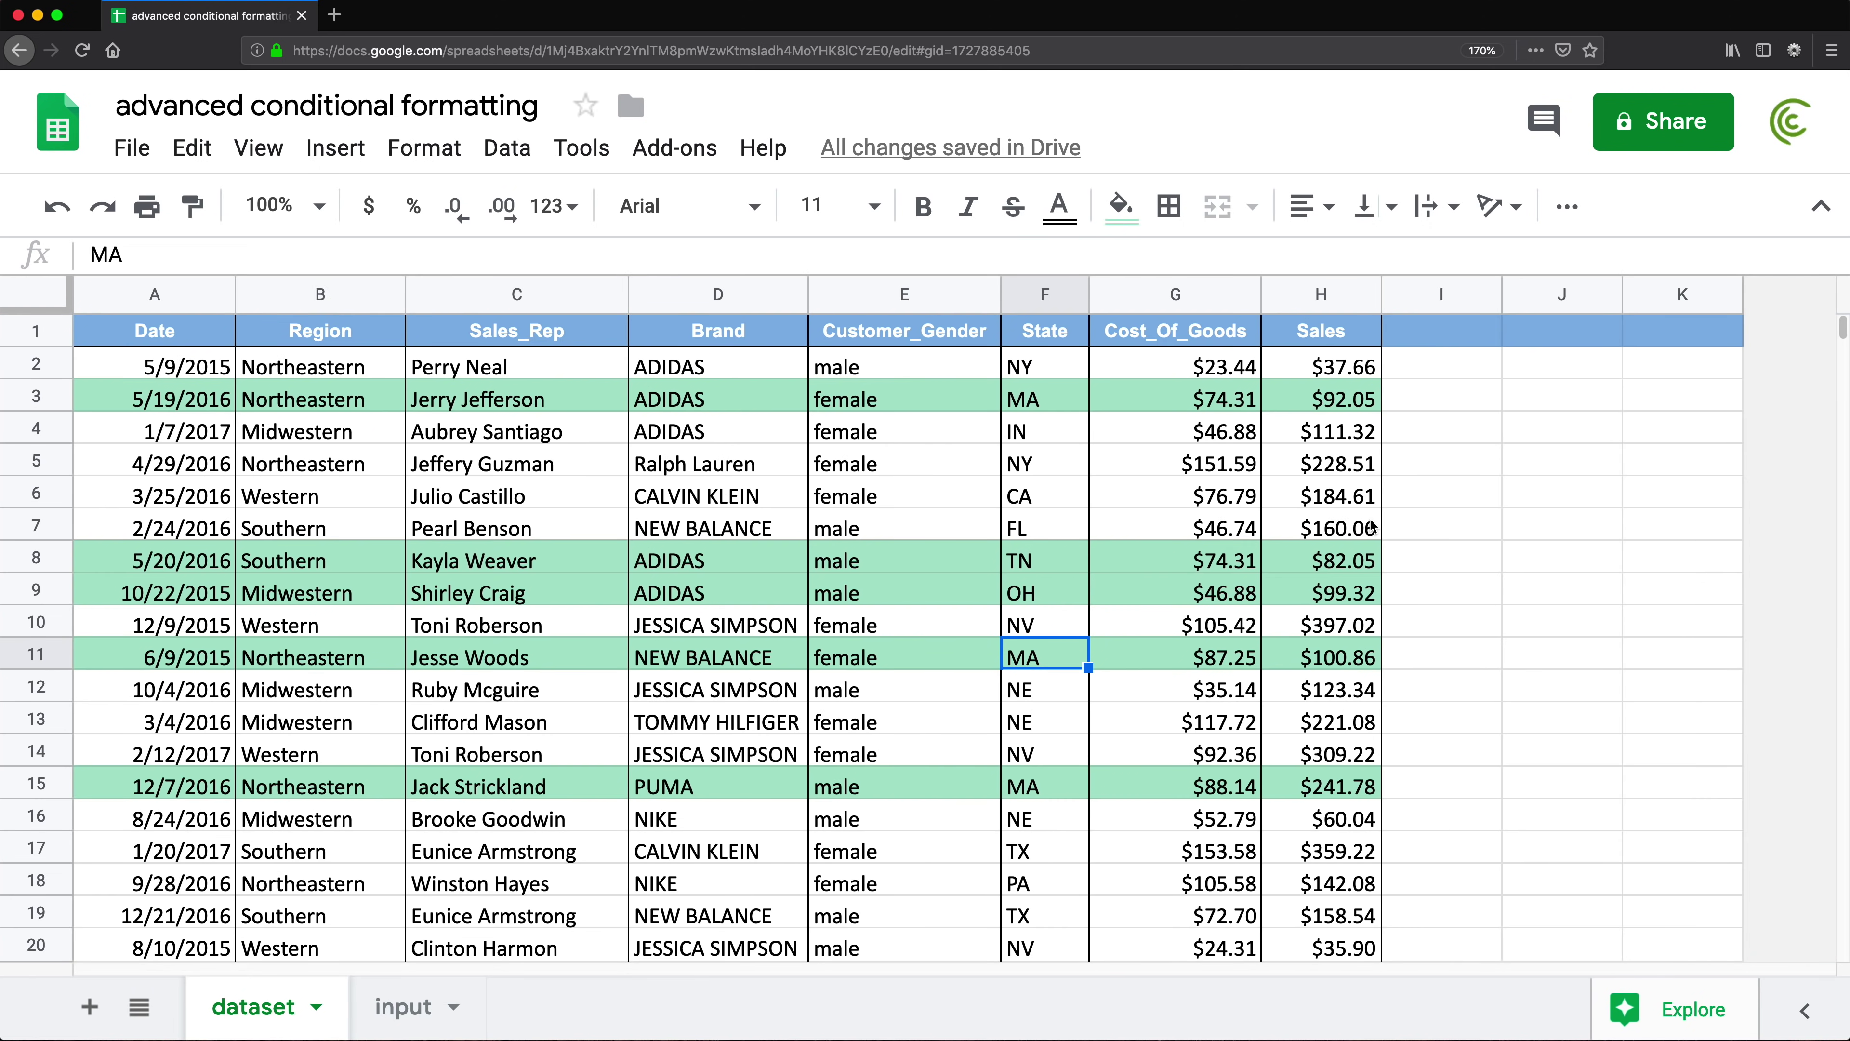
pyautogui.click(1020, 508)
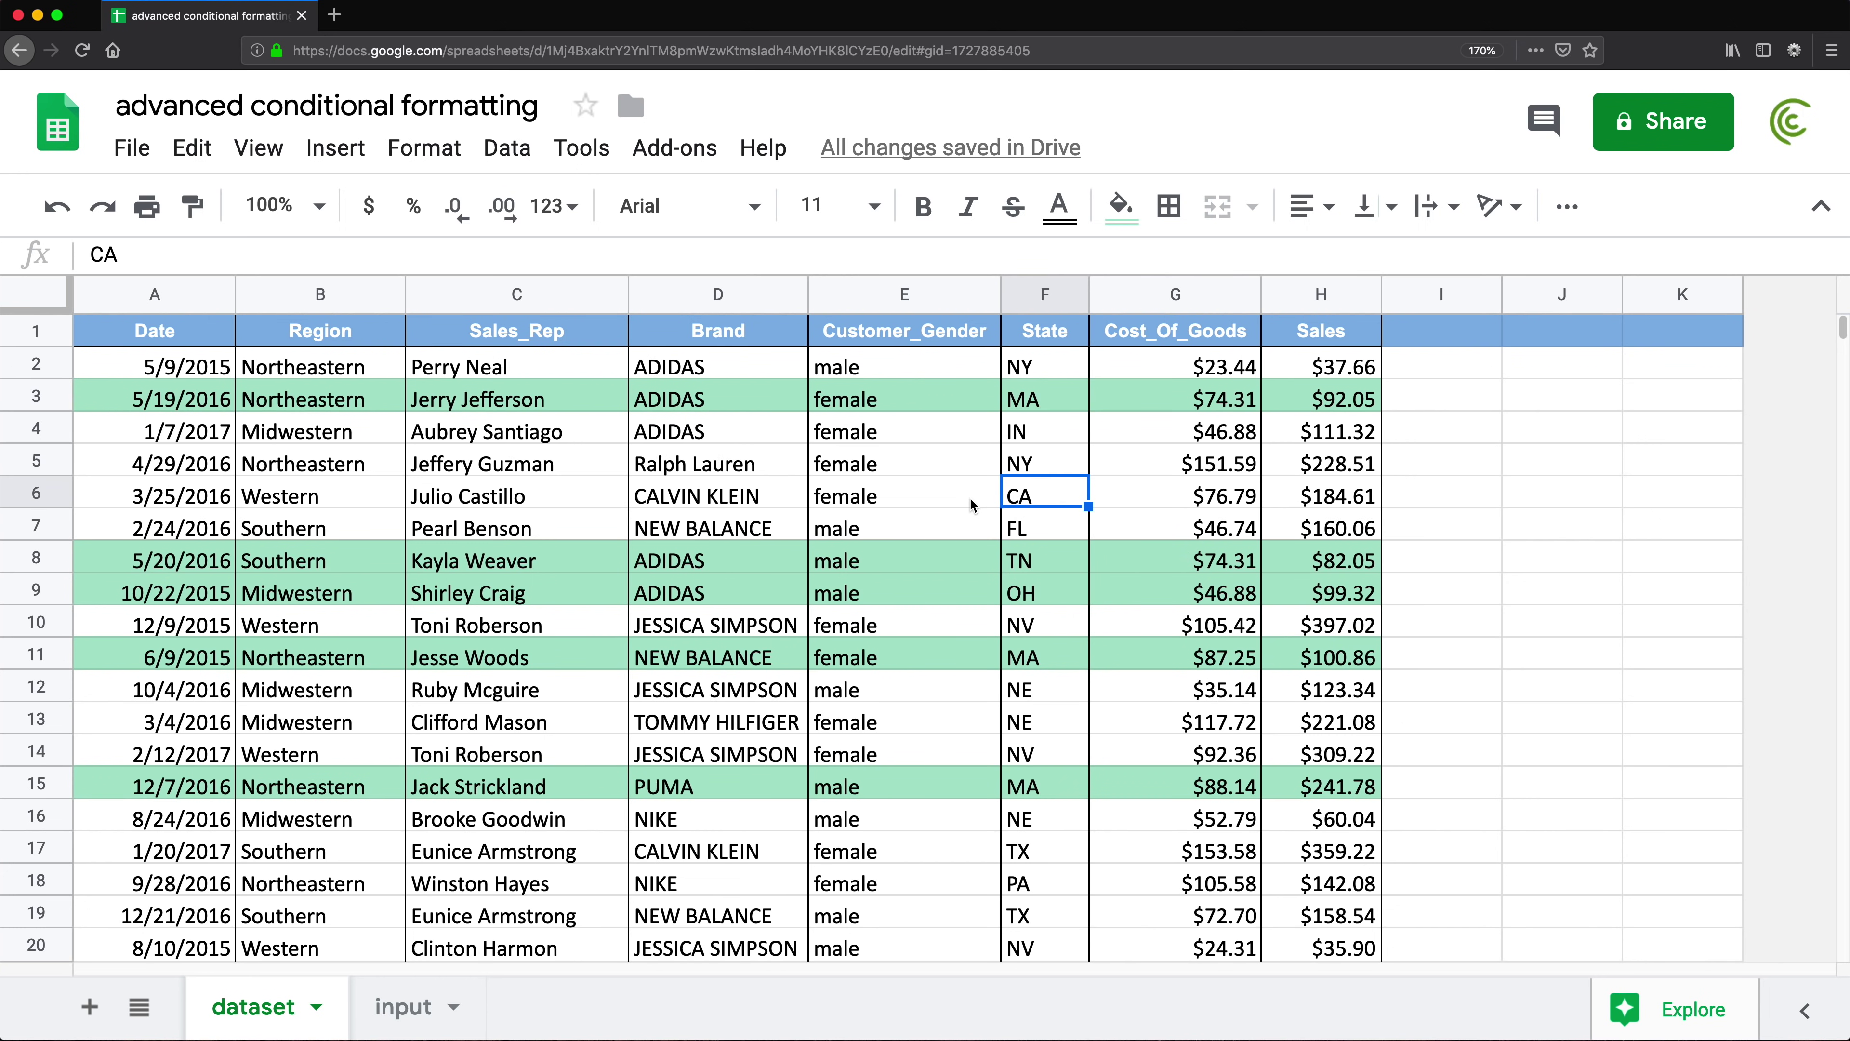
pyautogui.click(403, 1006)
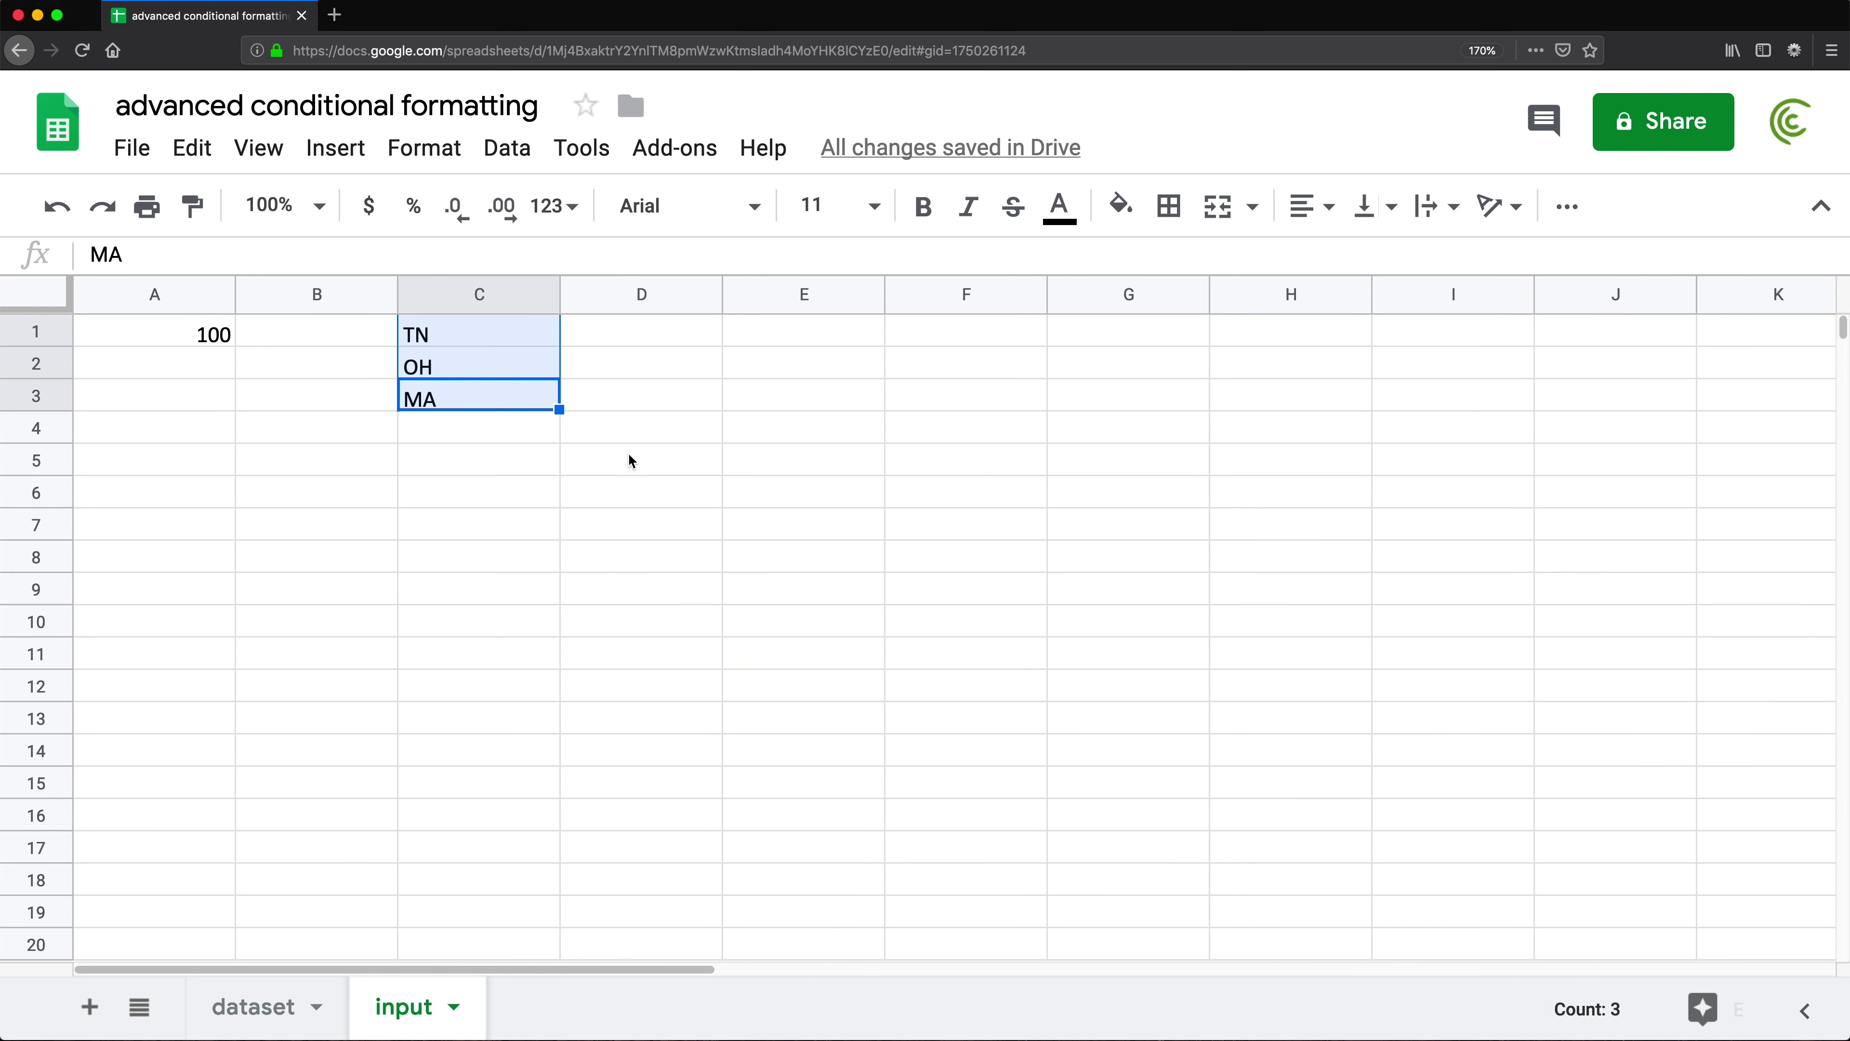
pyautogui.click(508, 431)
pyautogui.write('CA')
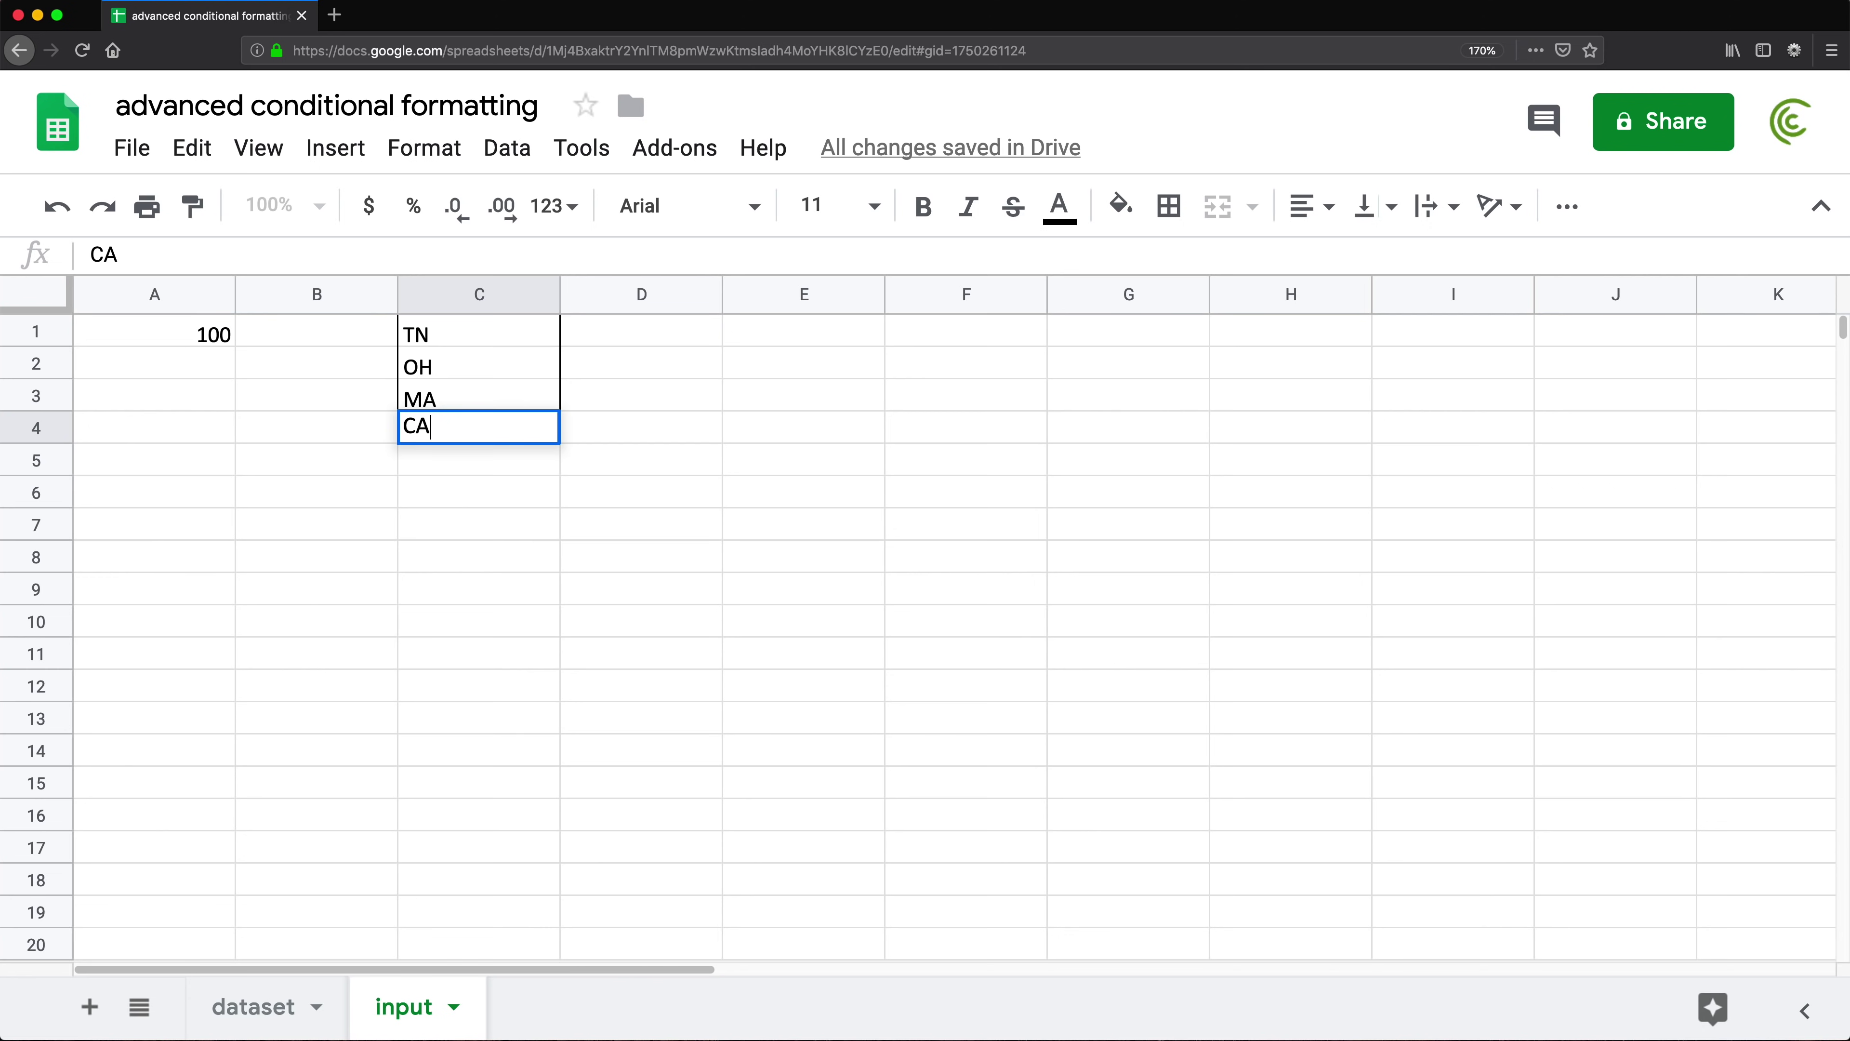
pyautogui.press('Return')
pyautogui.click(255, 1006)
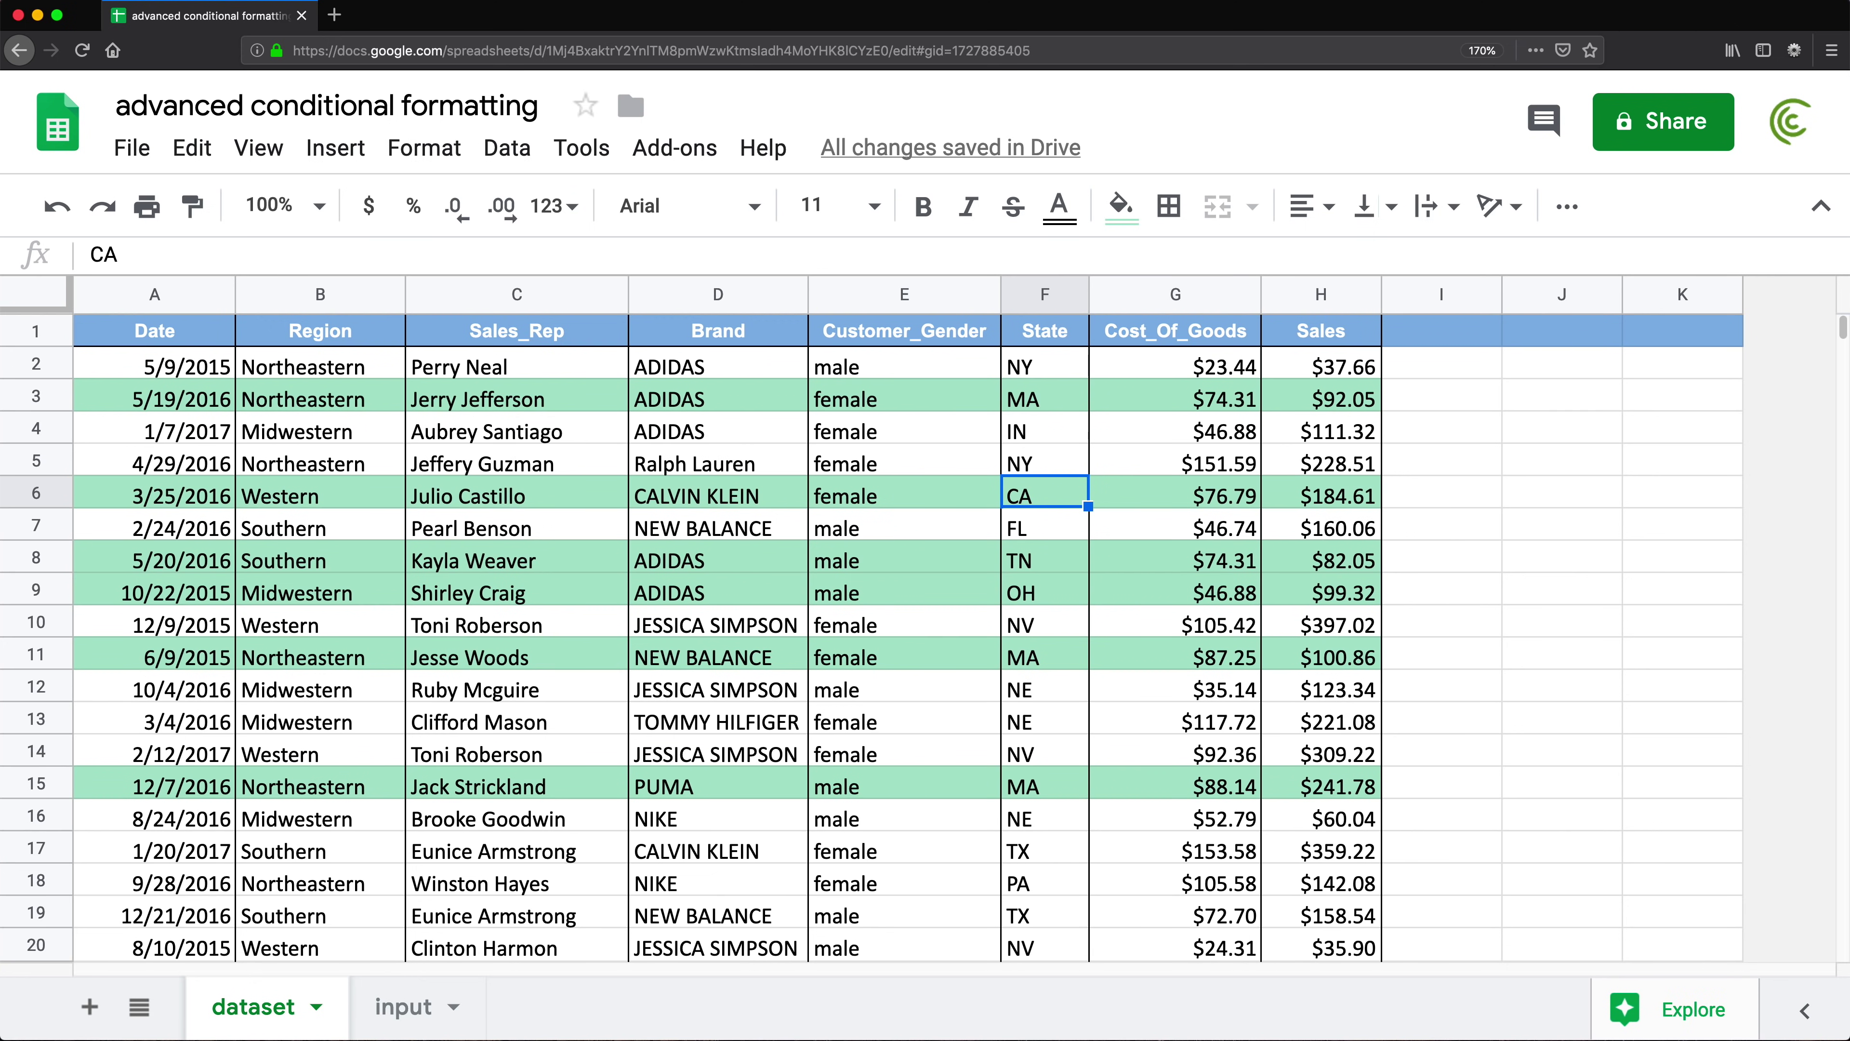
# - Compare the state list in column C of the input sheet with the highlighted dataset rows
pyautogui.click(405, 1006)
pyautogui.click(496, 294)
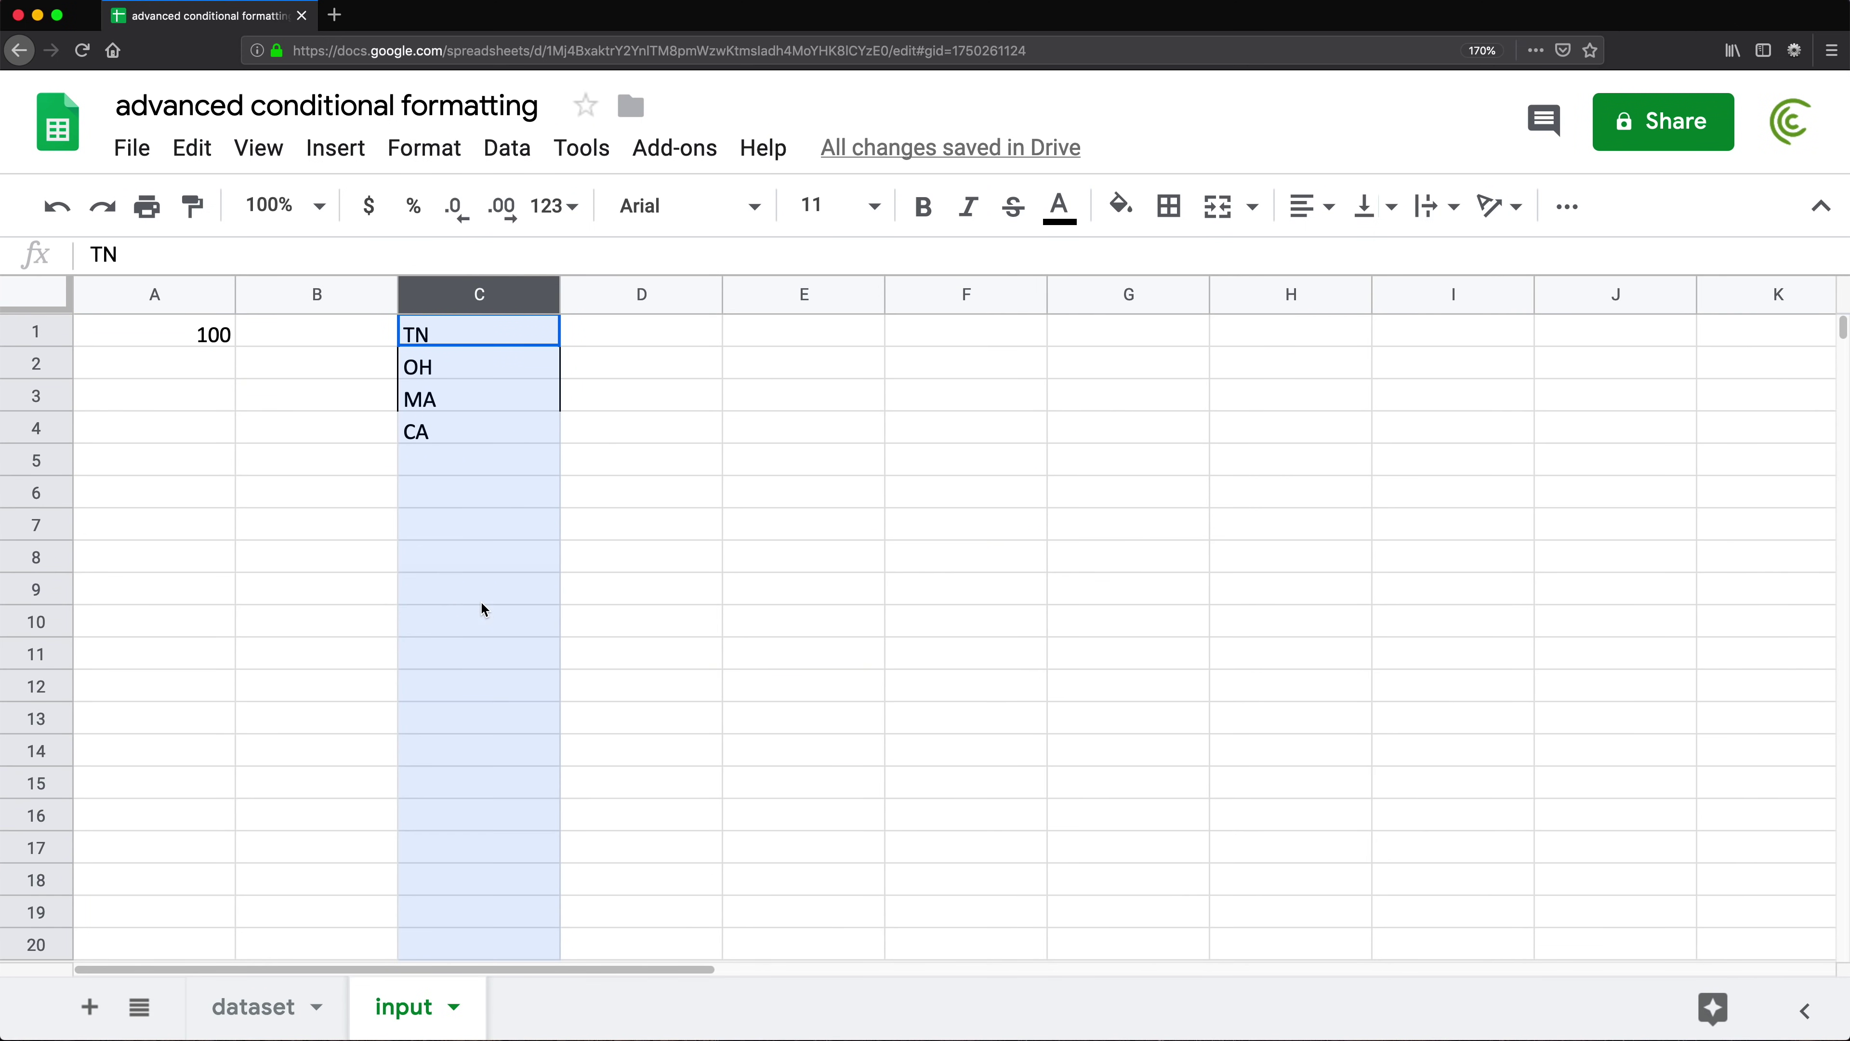
pyautogui.click(265, 1028)
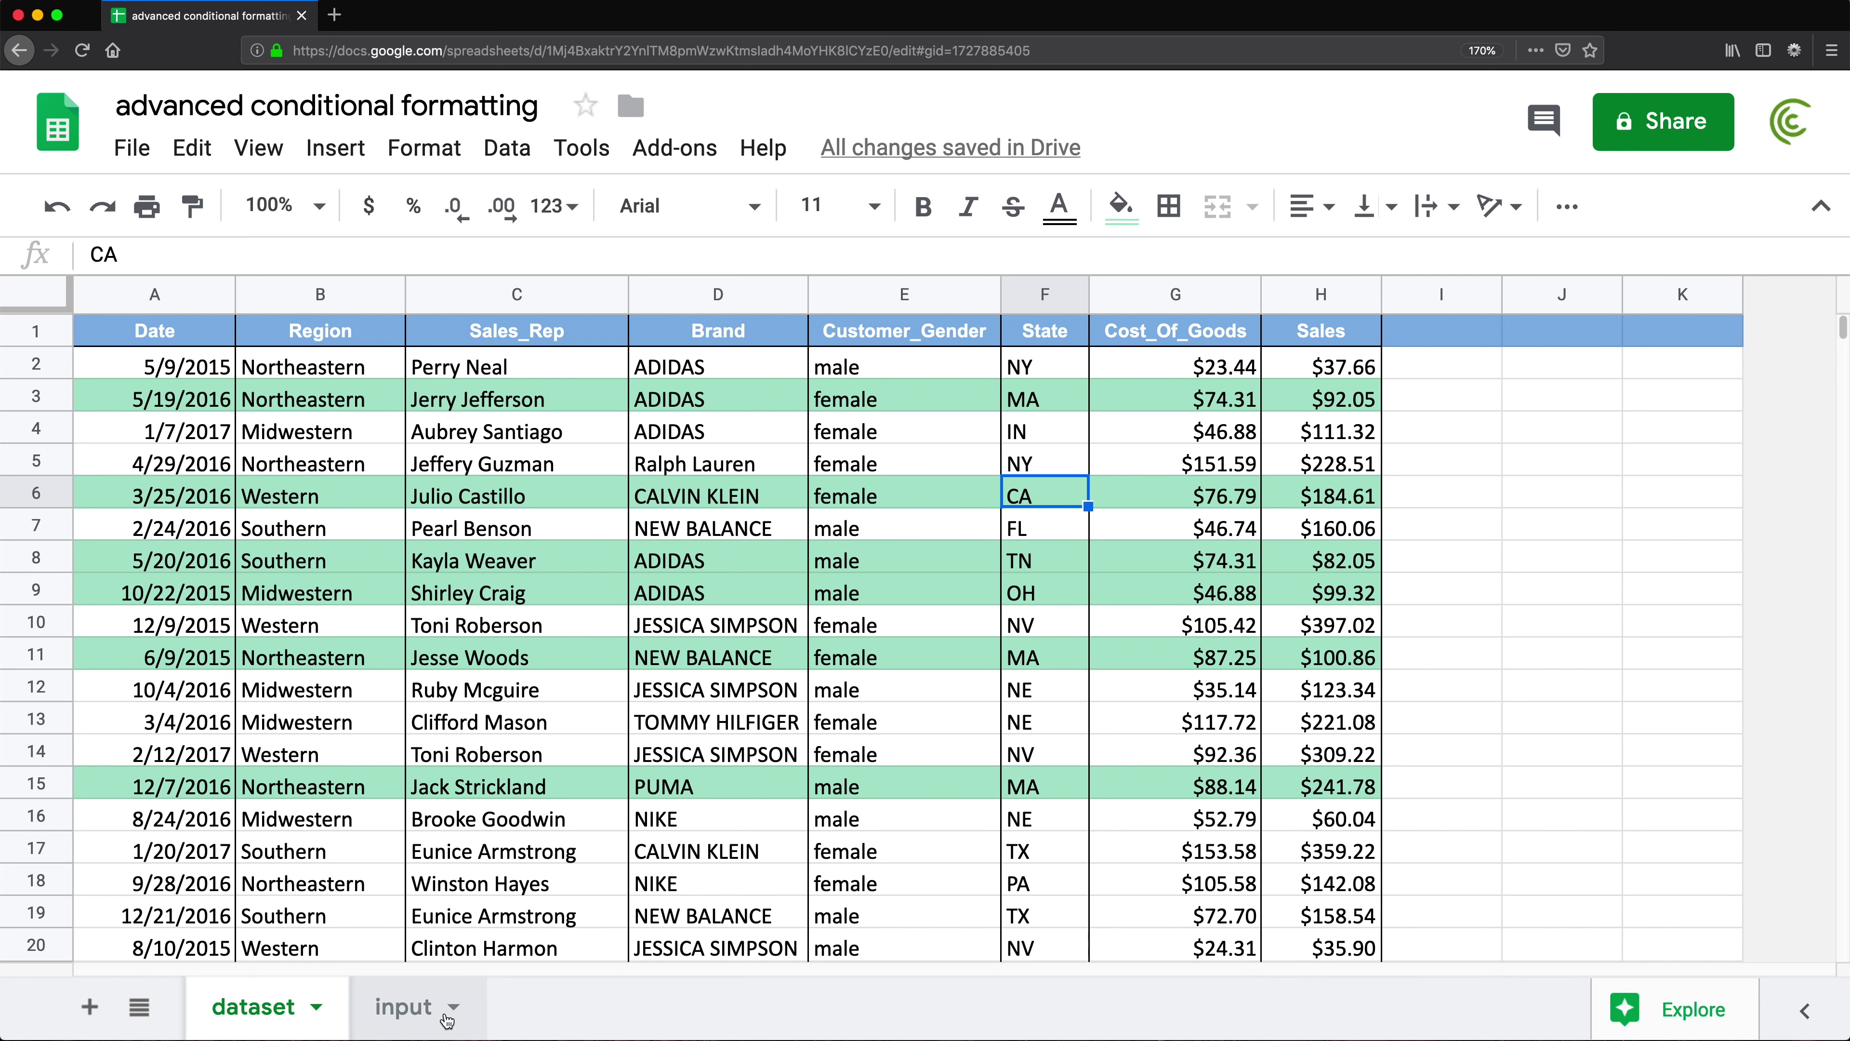
pyautogui.click(408, 1007)
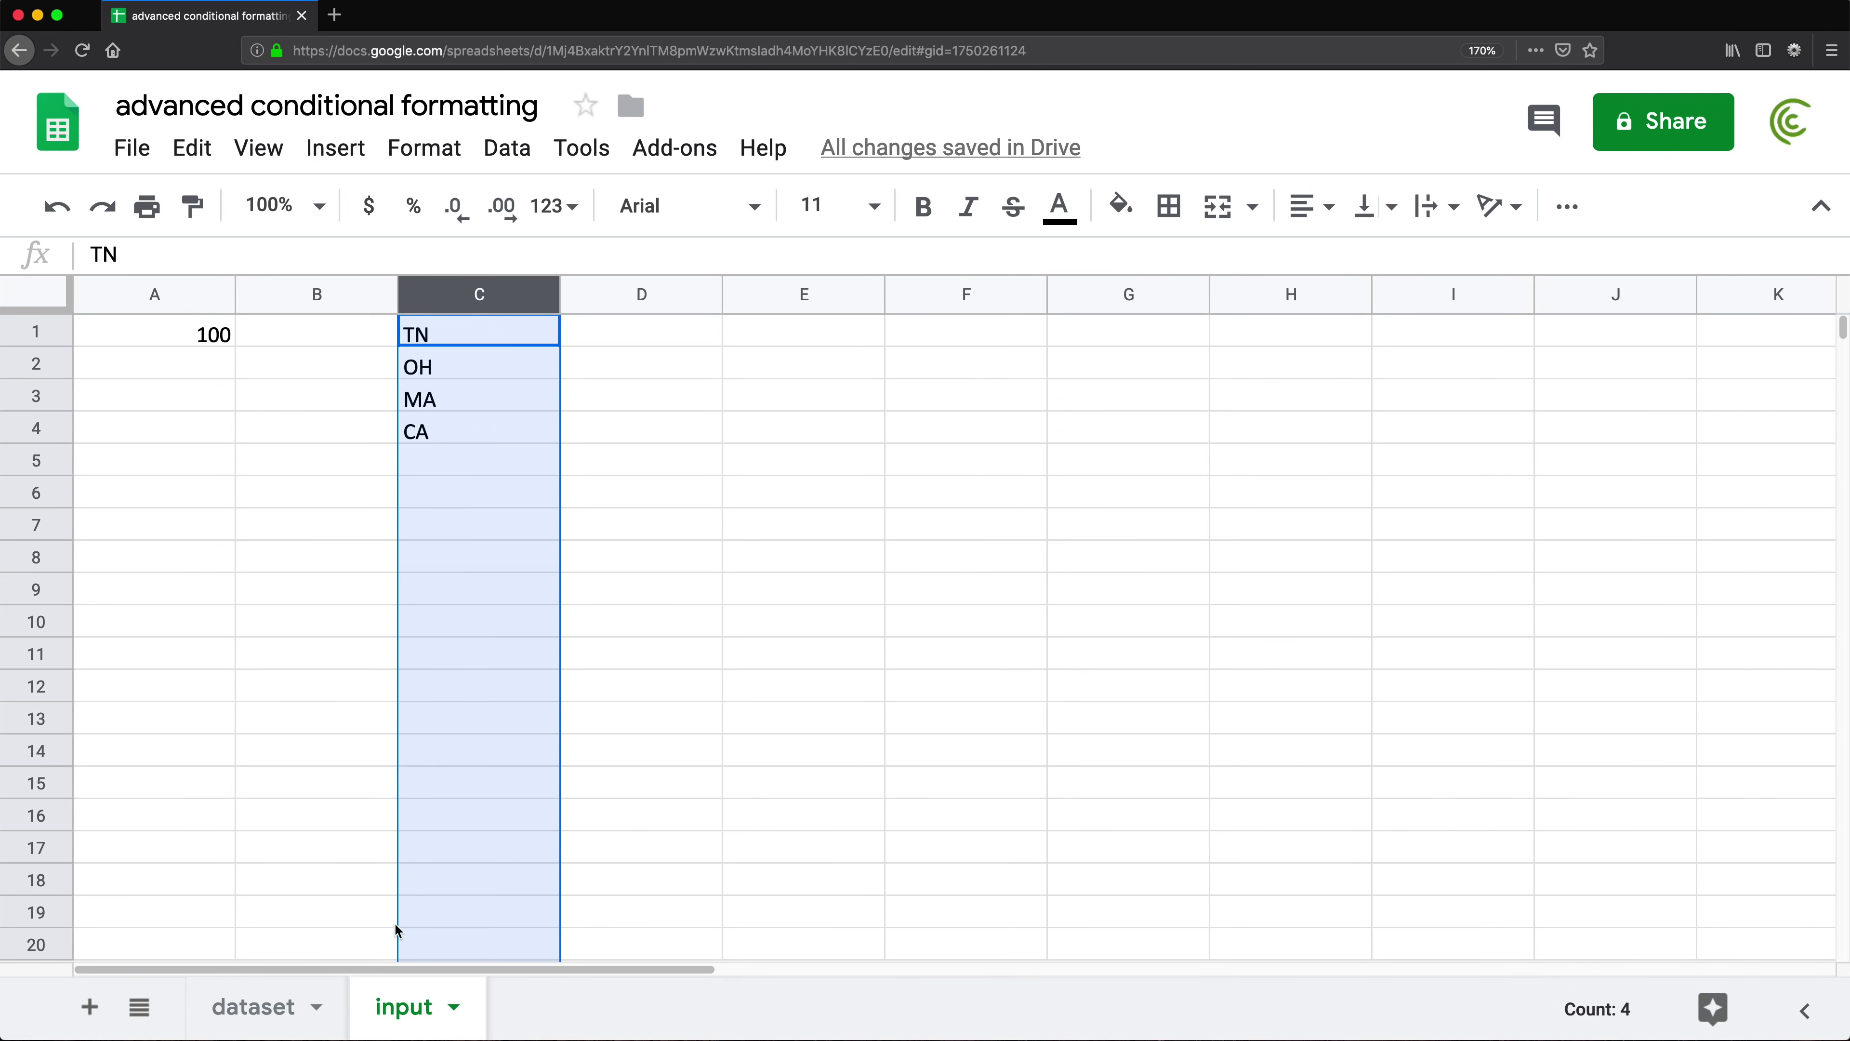
pyautogui.click(252, 1005)
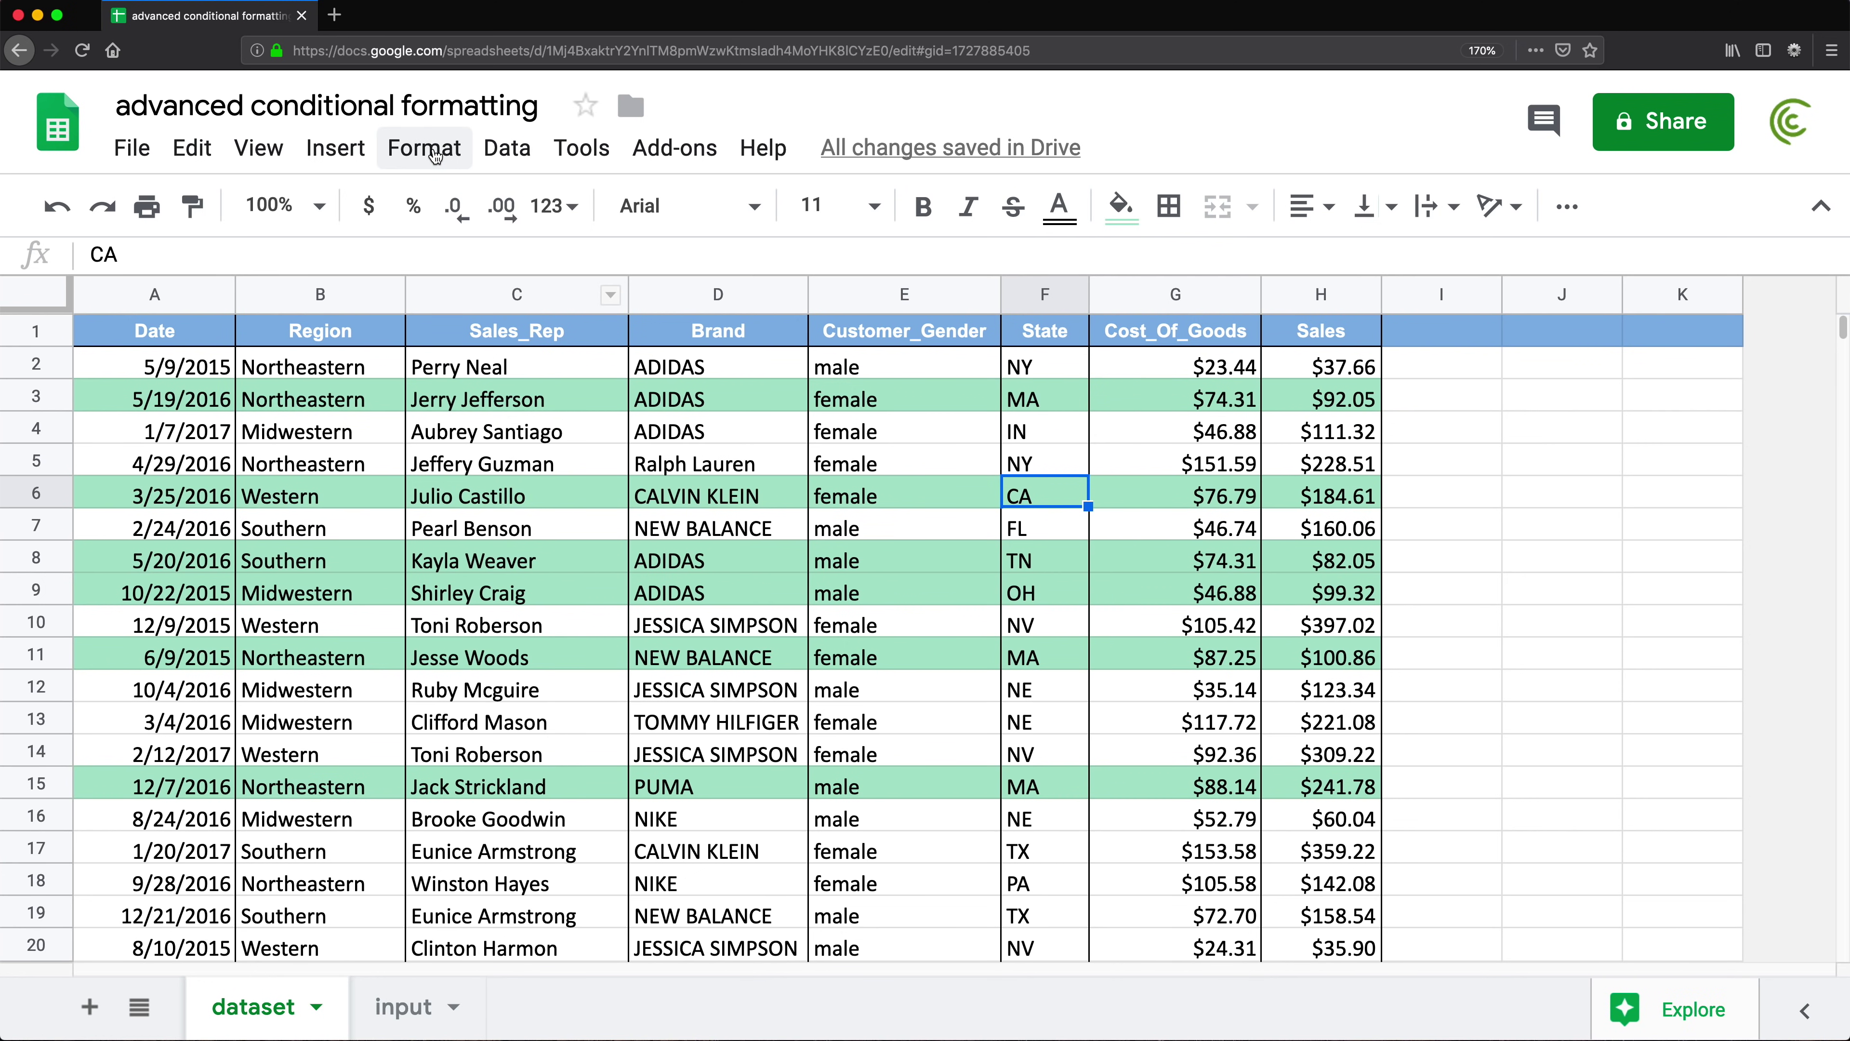
# - Change the A2:H20 rule's custom formula to =NOT(ISNUMBER(MATCH($F2,INDIRECT("input!$C:$C"),0))) and save the rule
pyautogui.click(435, 149)
pyautogui.click(75, 385)
pyautogui.moveTo(146, 362); pyautogui.dragTo(1342, 947)
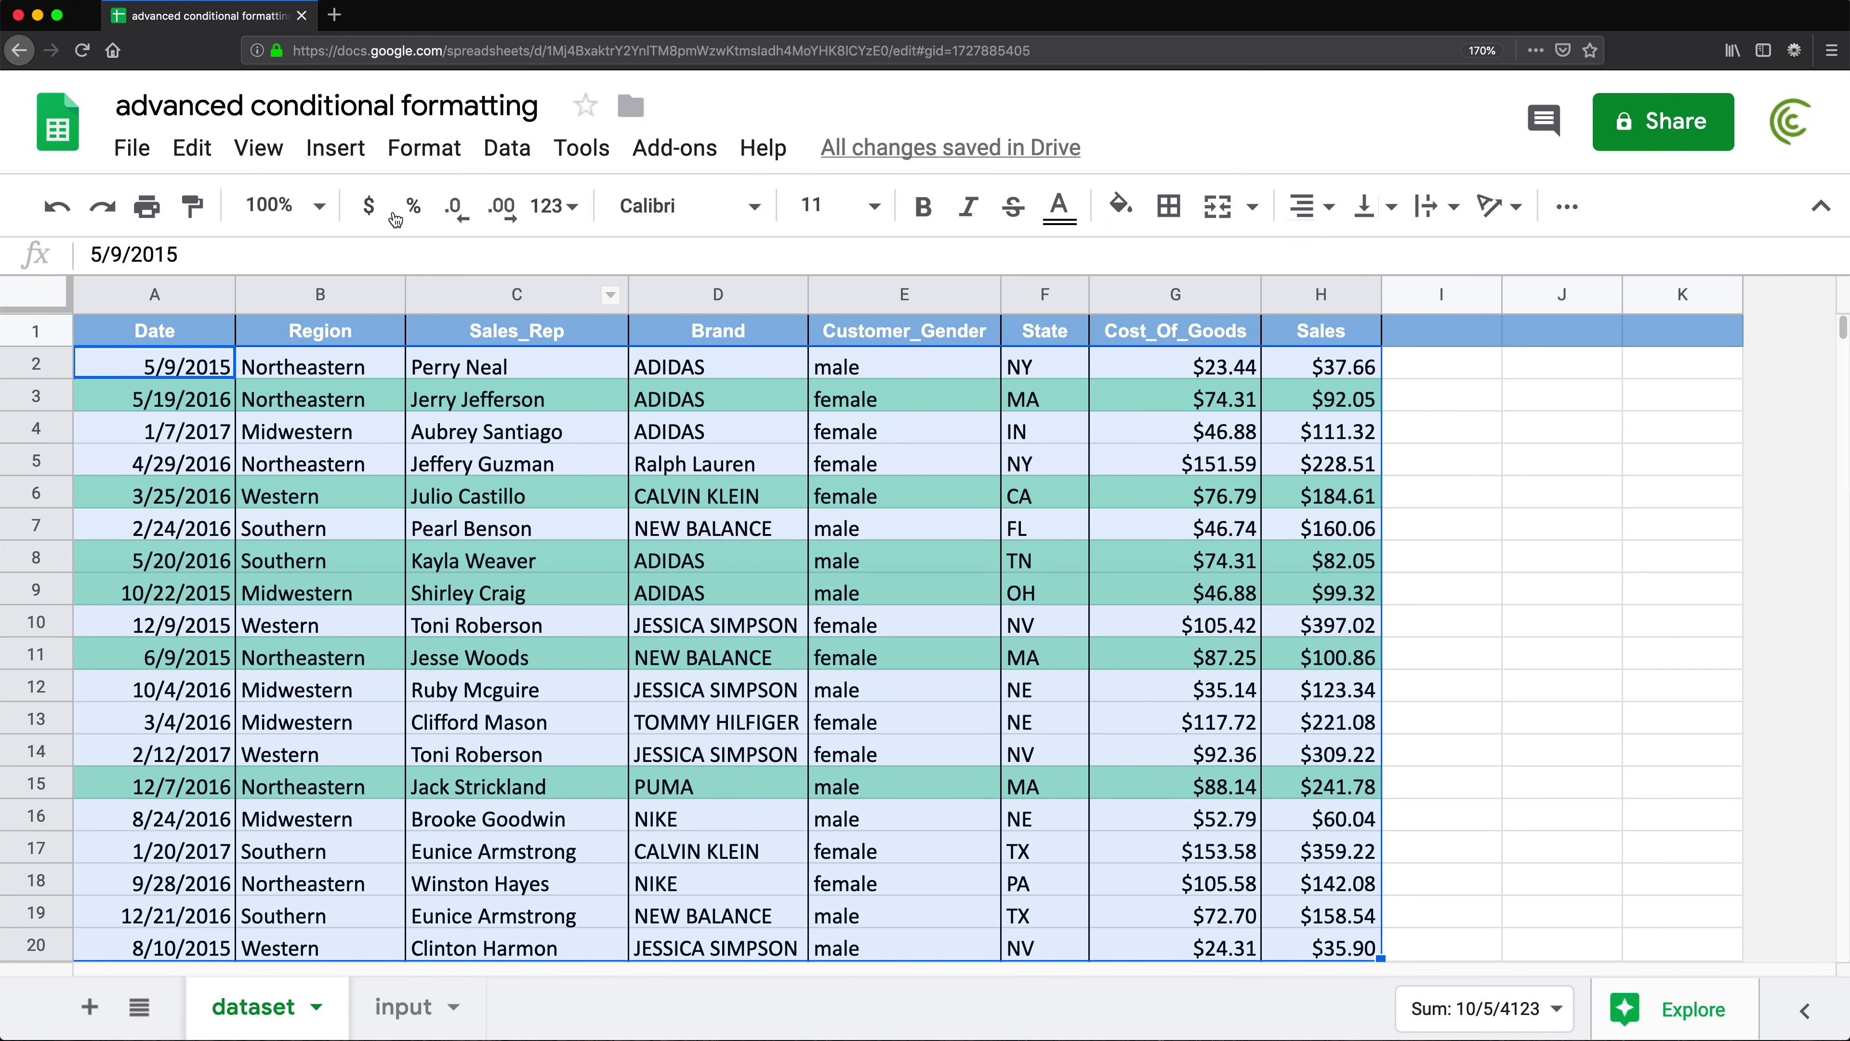
pyautogui.click(424, 148)
pyautogui.click(572, 830)
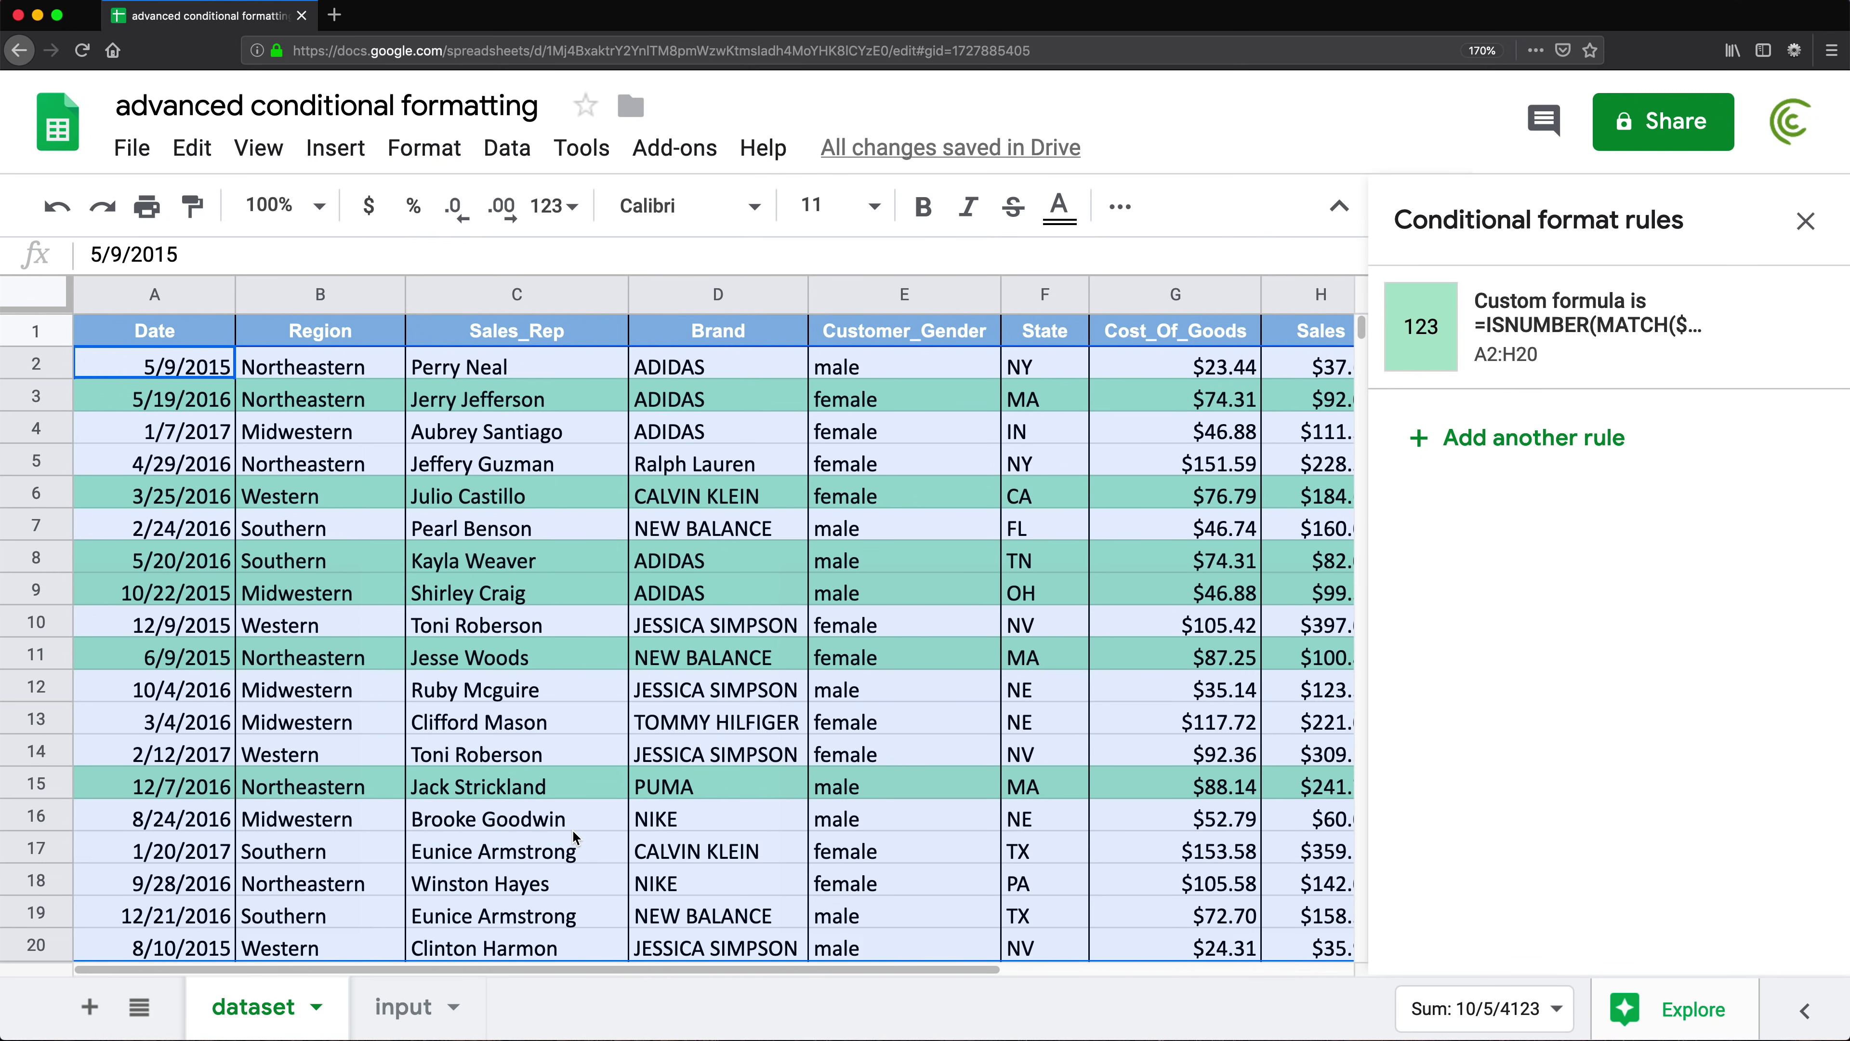
pyautogui.click(1605, 332)
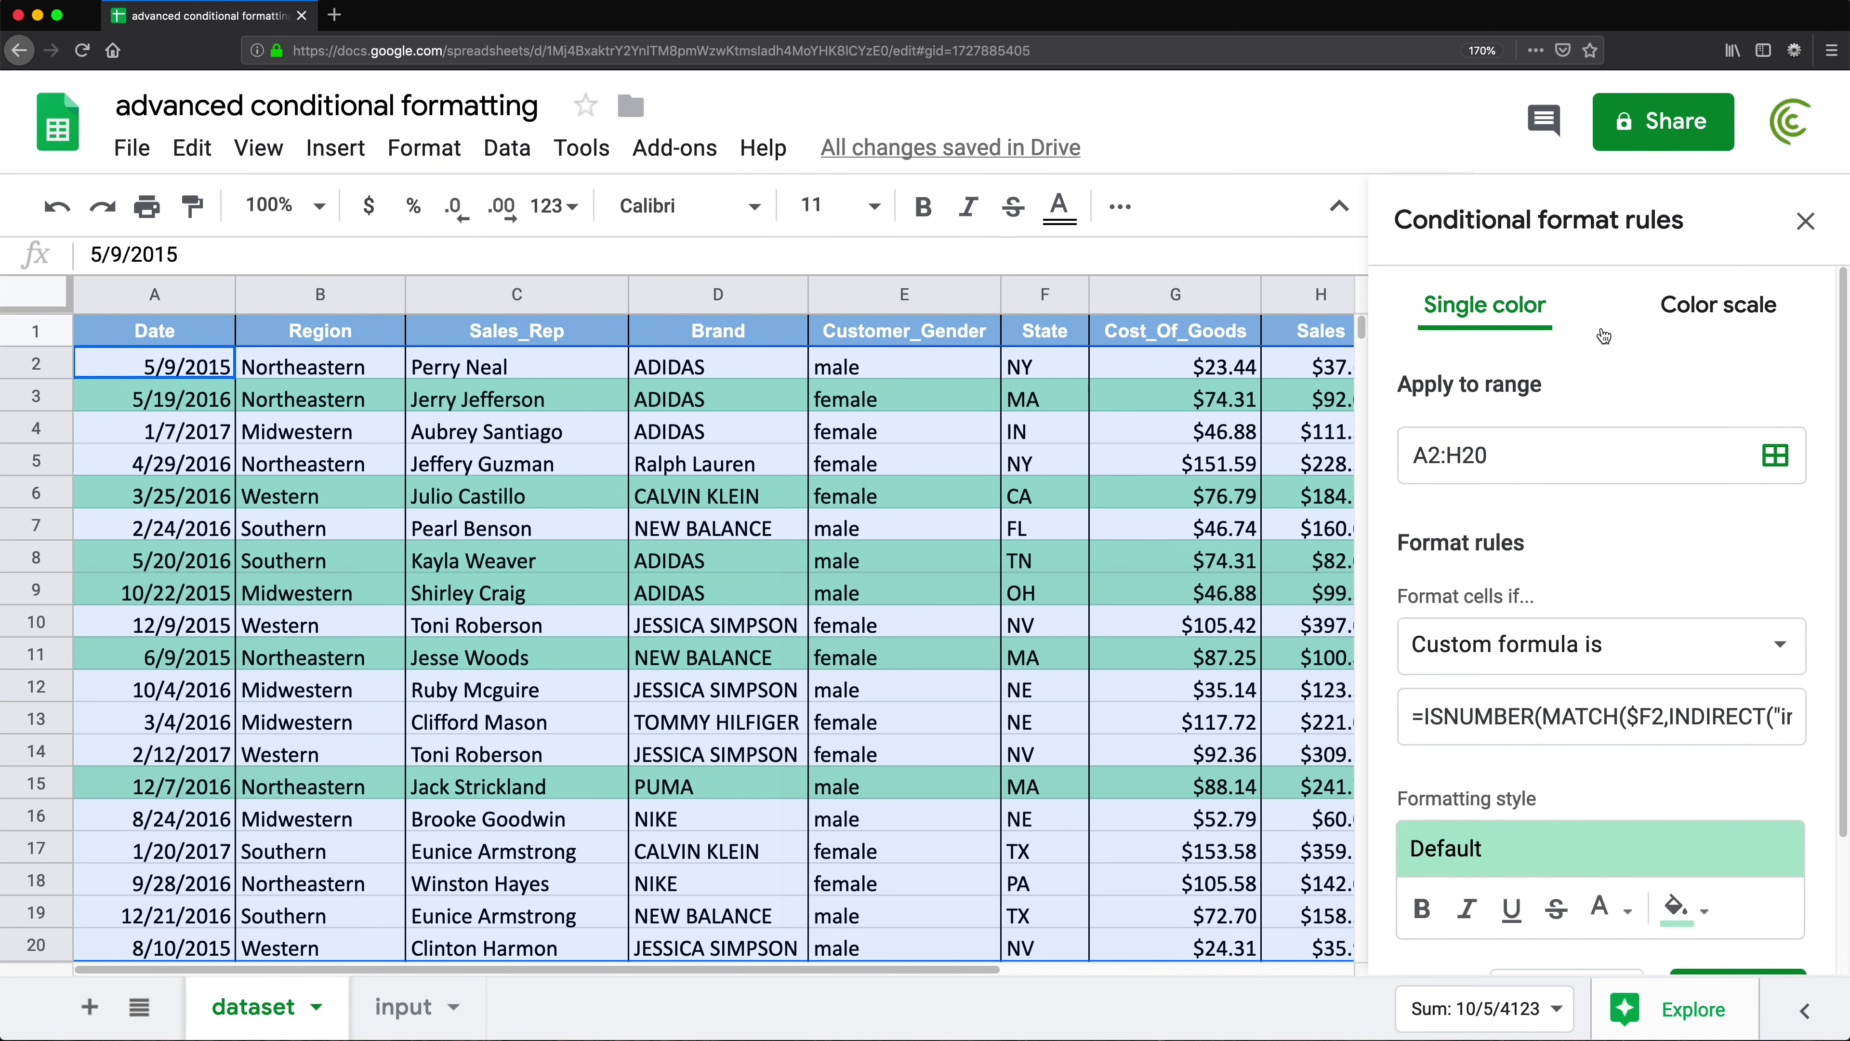
pyautogui.moveTo(1429, 716); pyautogui.dragTo(1846, 725)
pyautogui.moveTo(1519, 717); pyautogui.dragTo(1446, 718)
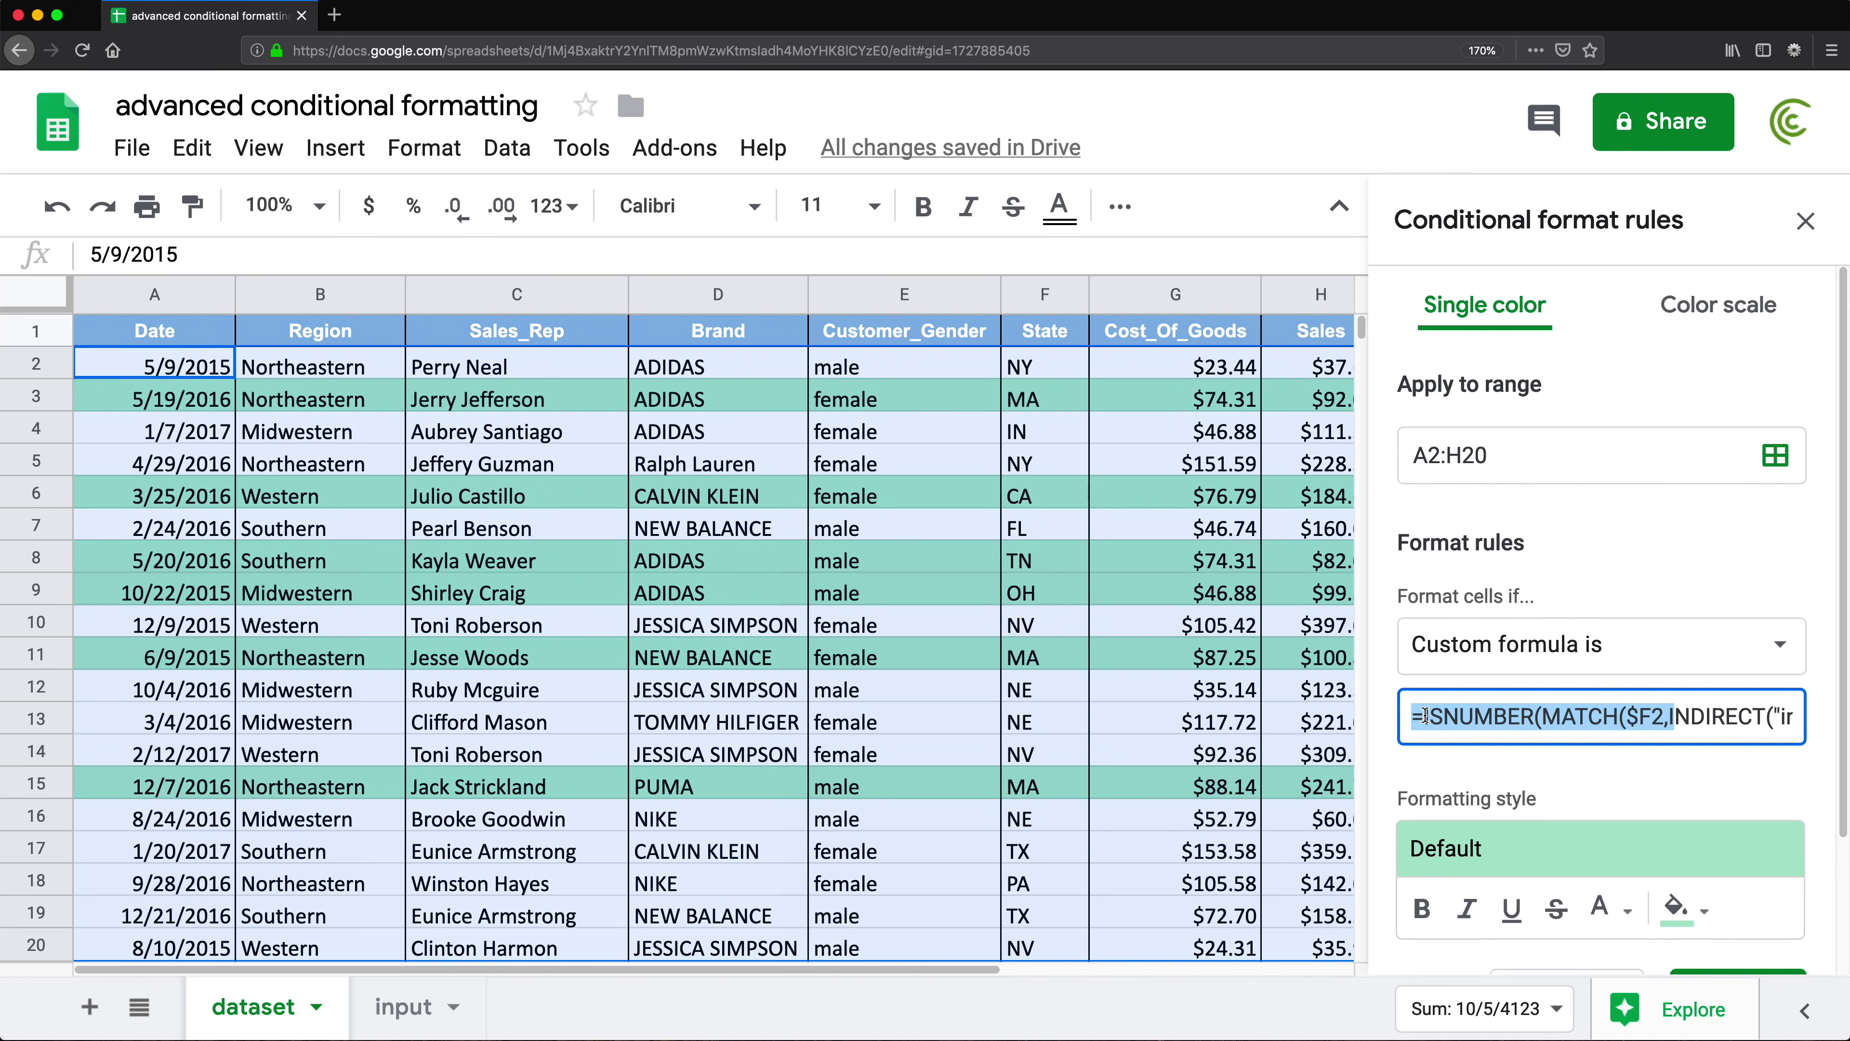
pyautogui.click(1425, 716)
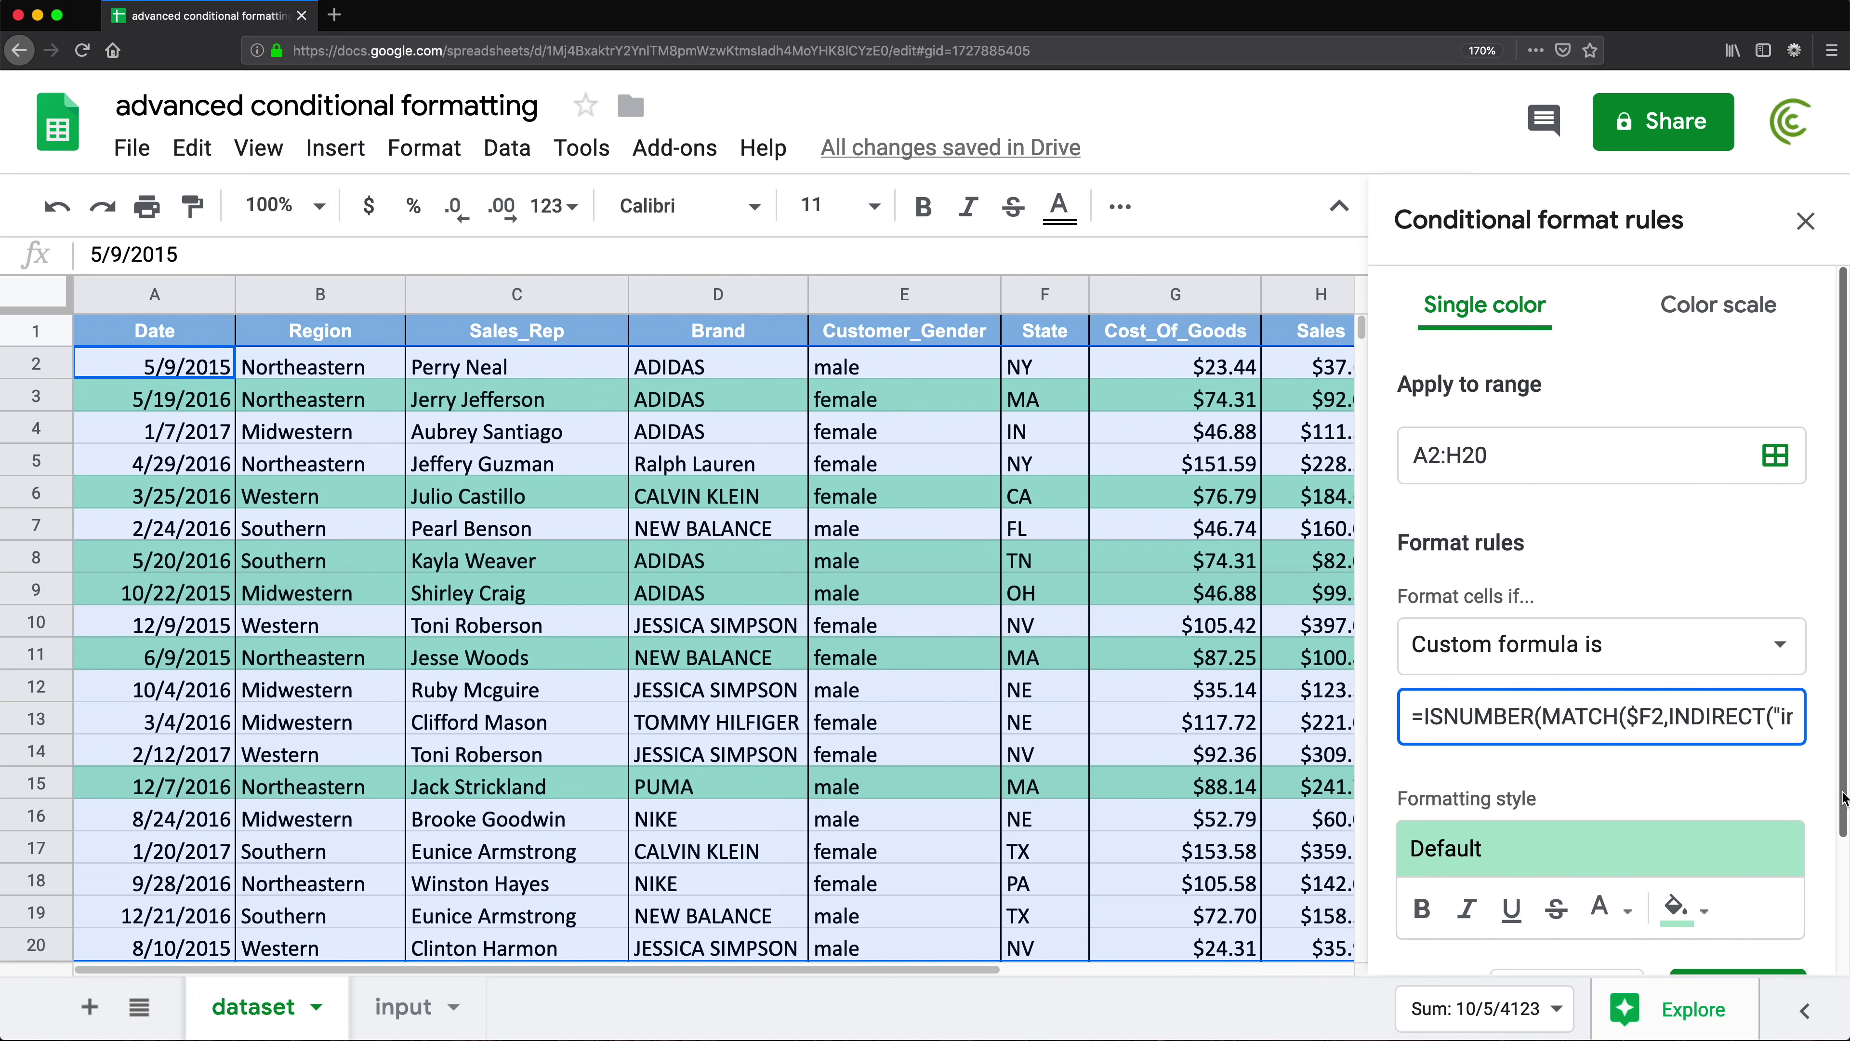
pyautogui.write('NOT')
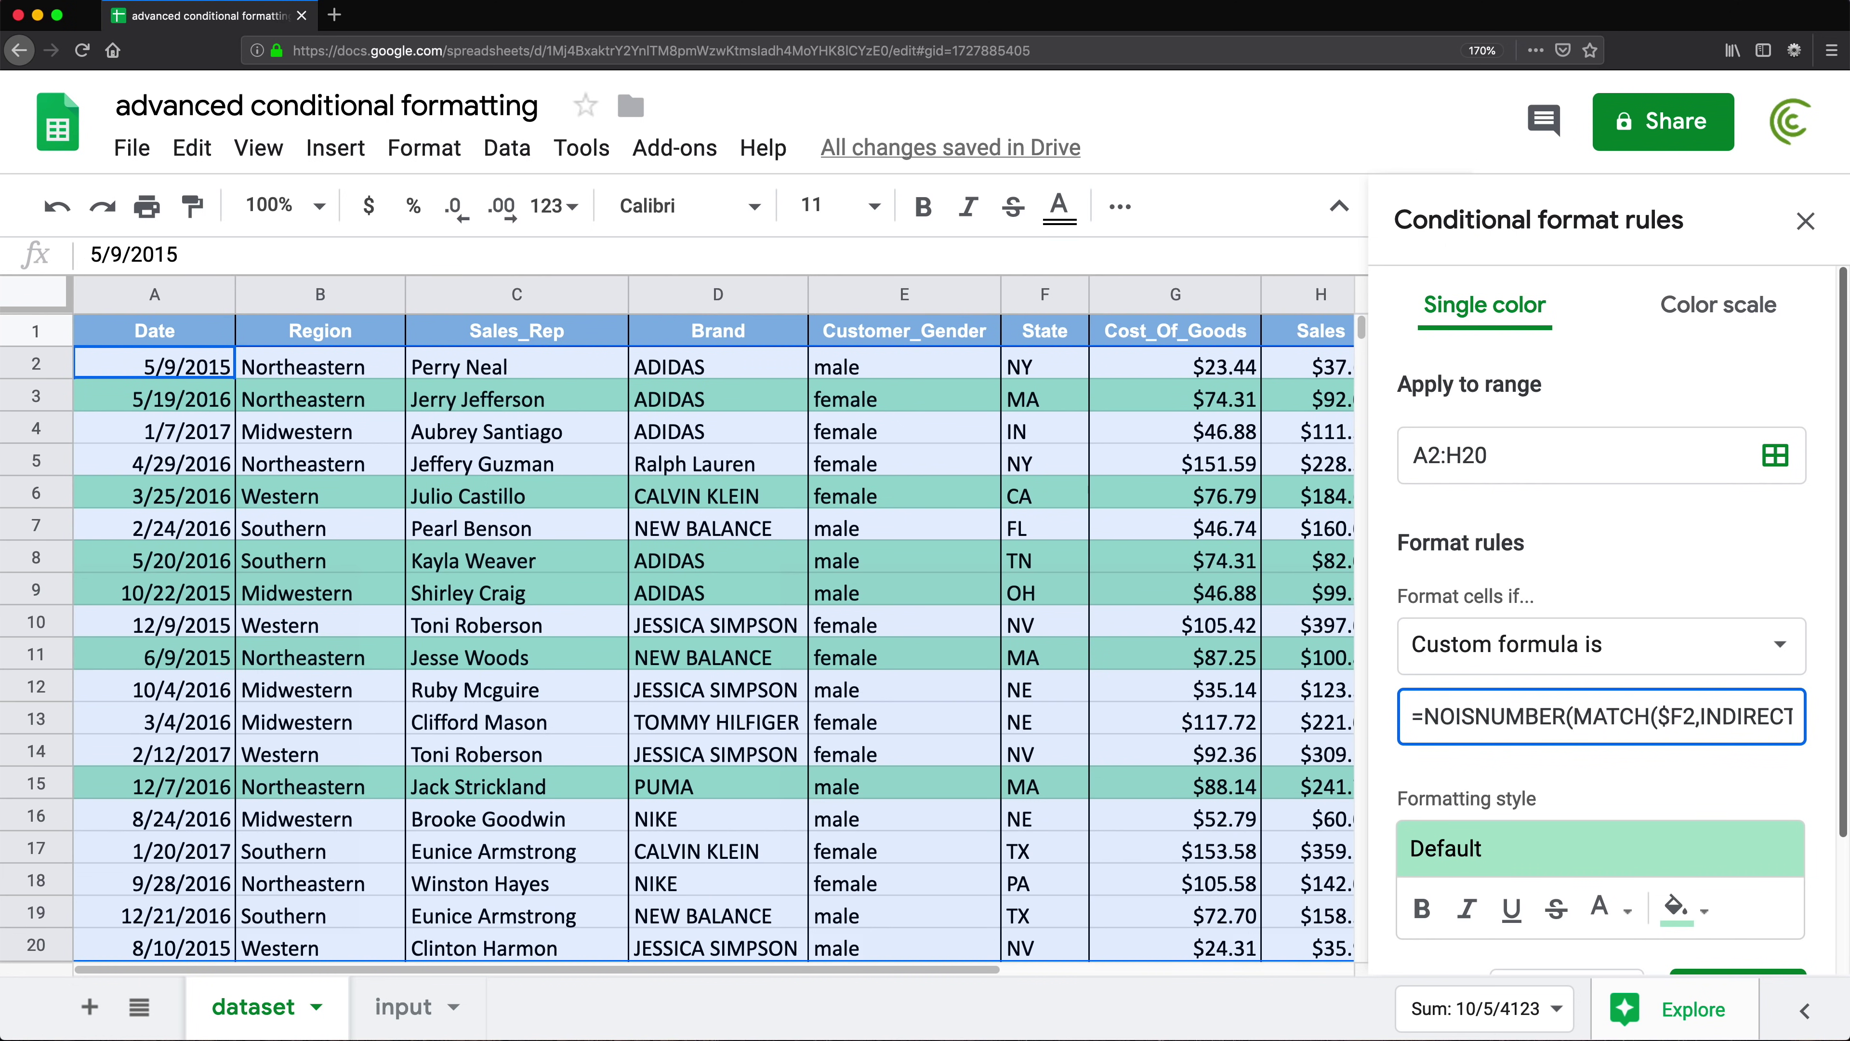
pyautogui.write('(')
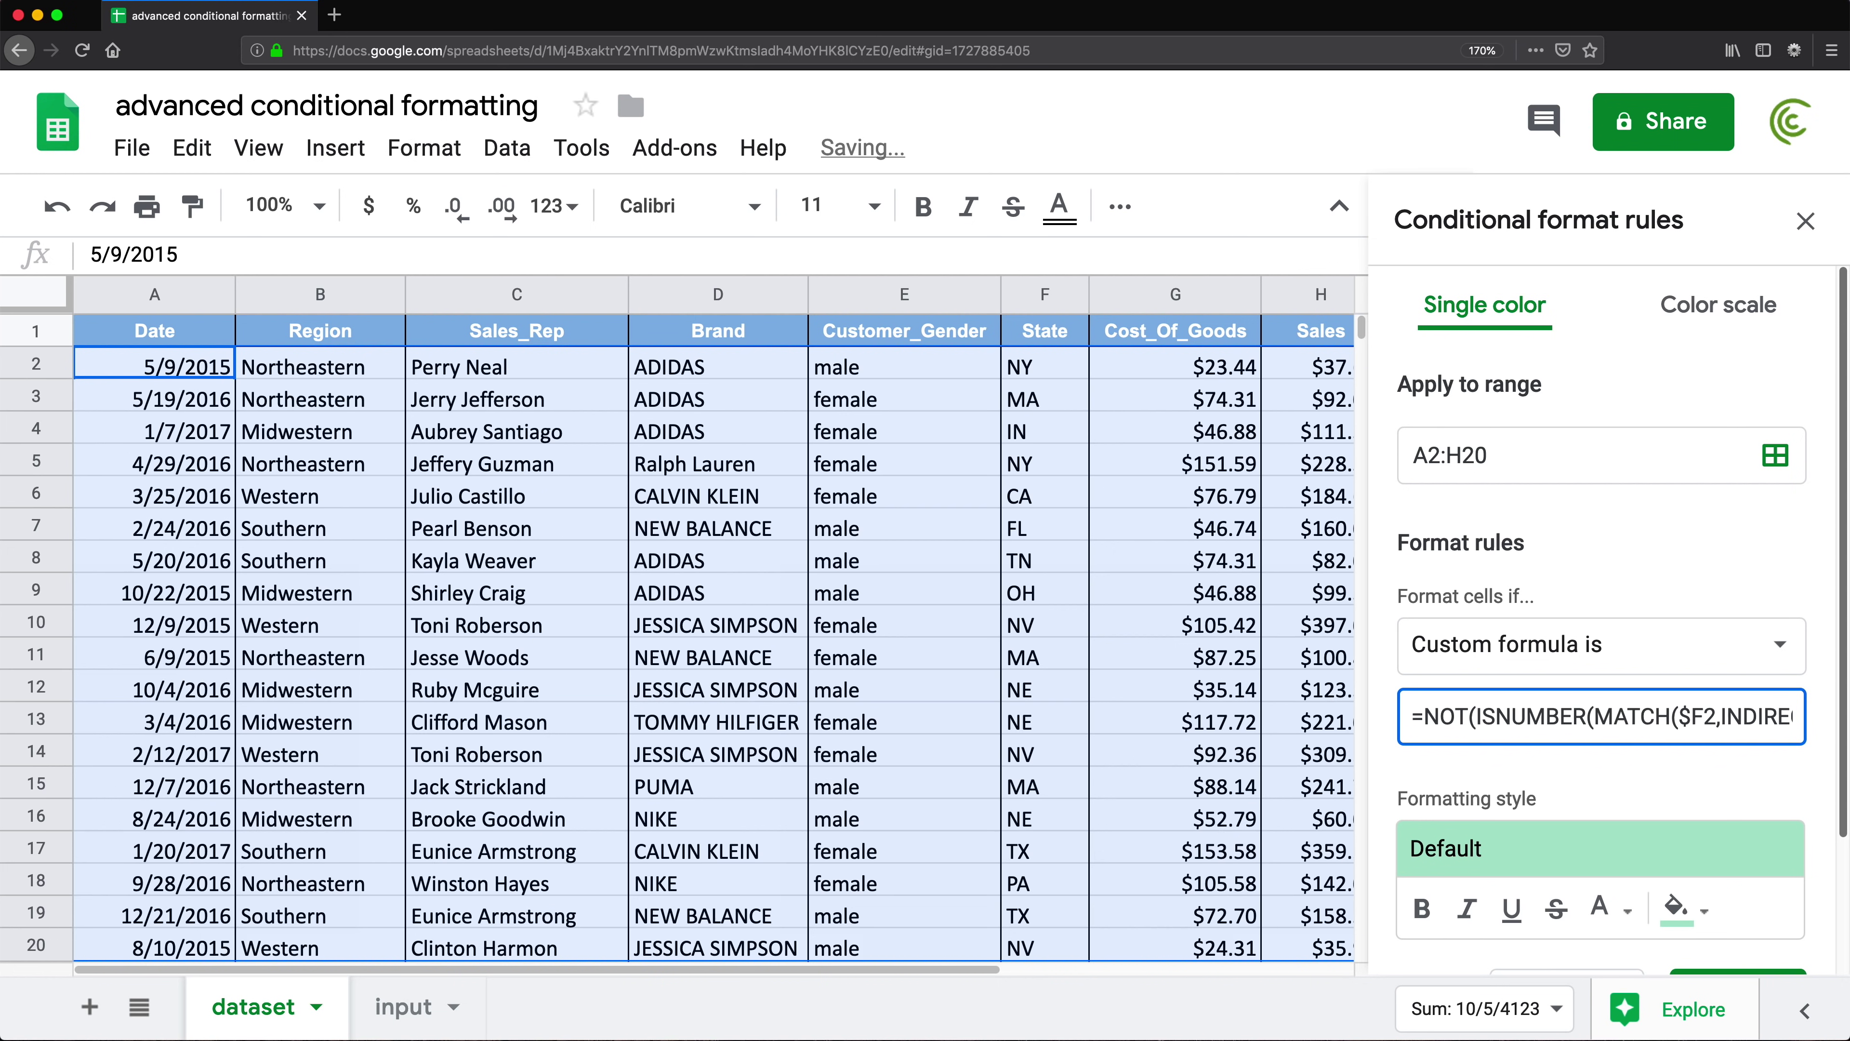
pyautogui.press('Right')
pyautogui.press('Right')
pyautogui.press('Right')
pyautogui.press('Right')
pyautogui.press('Right')
pyautogui.press('Right')
pyautogui.press('Right')
pyautogui.press('Right')
pyautogui.press('Right')
pyautogui.press('Right')
pyautogui.press('Right')
pyautogui.press('Right')
pyautogui.press('Right')
pyautogui.press('Right')
pyautogui.press('Right')
pyautogui.press('Right')
pyautogui.press('Right')
pyautogui.press('Right')
pyautogui.press('Right')
pyautogui.press('Right')
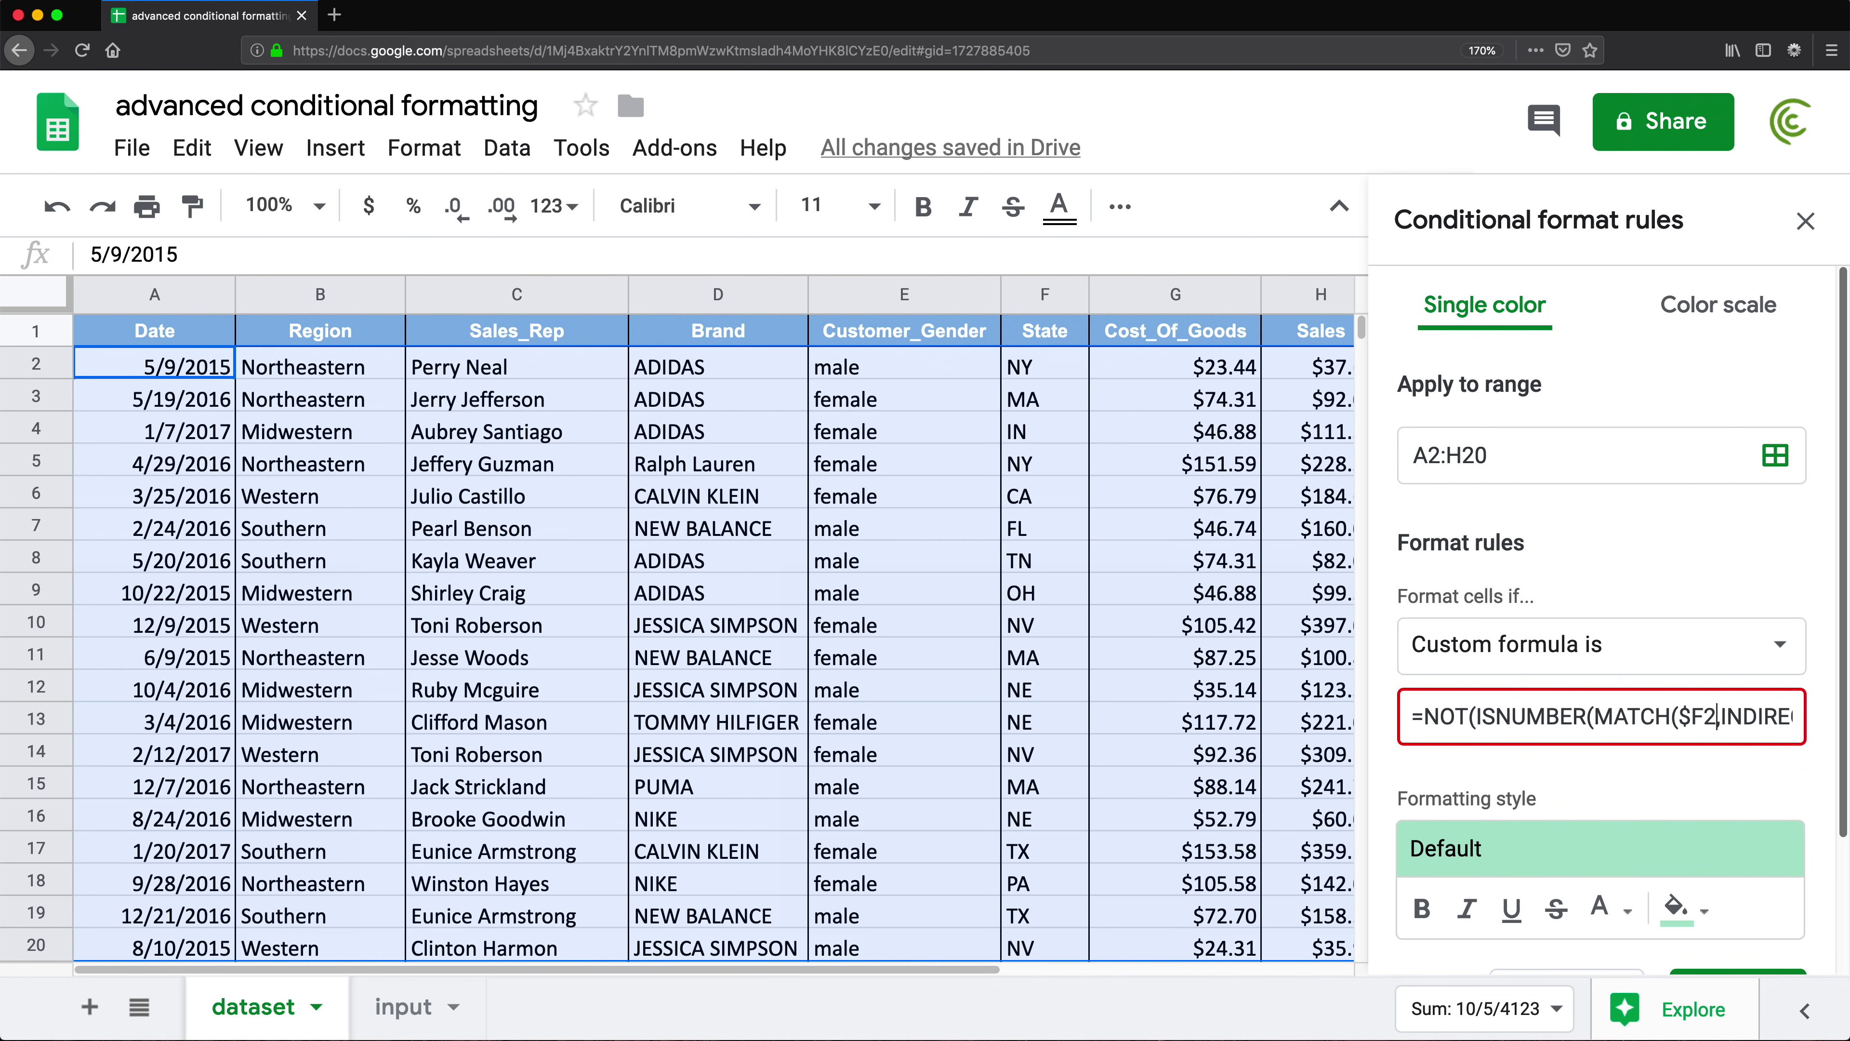
pyautogui.press('Right')
pyautogui.press('Right')
pyautogui.press('Right')
pyautogui.press('Right')
pyautogui.press('Right')
pyautogui.press('Right')
pyautogui.press('Right')
pyautogui.press('Right')
pyautogui.press('Right')
pyautogui.press('Right')
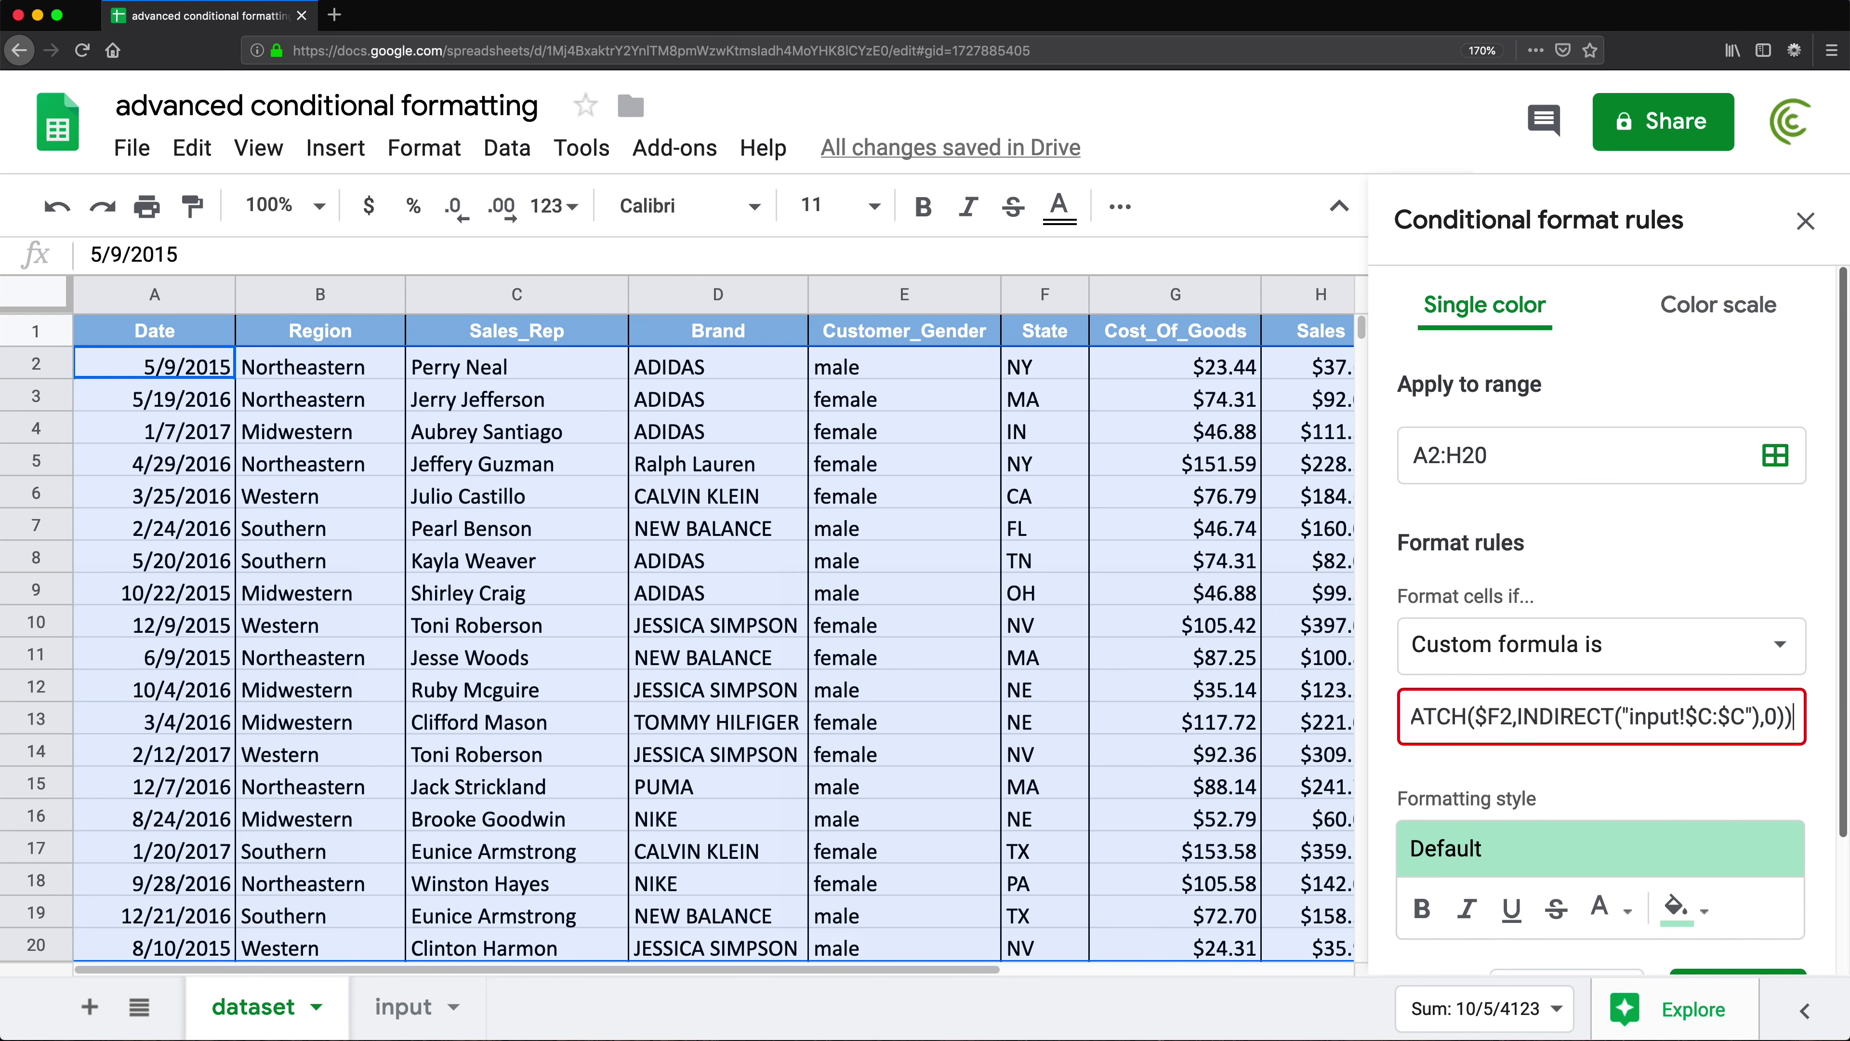
pyautogui.write(')')
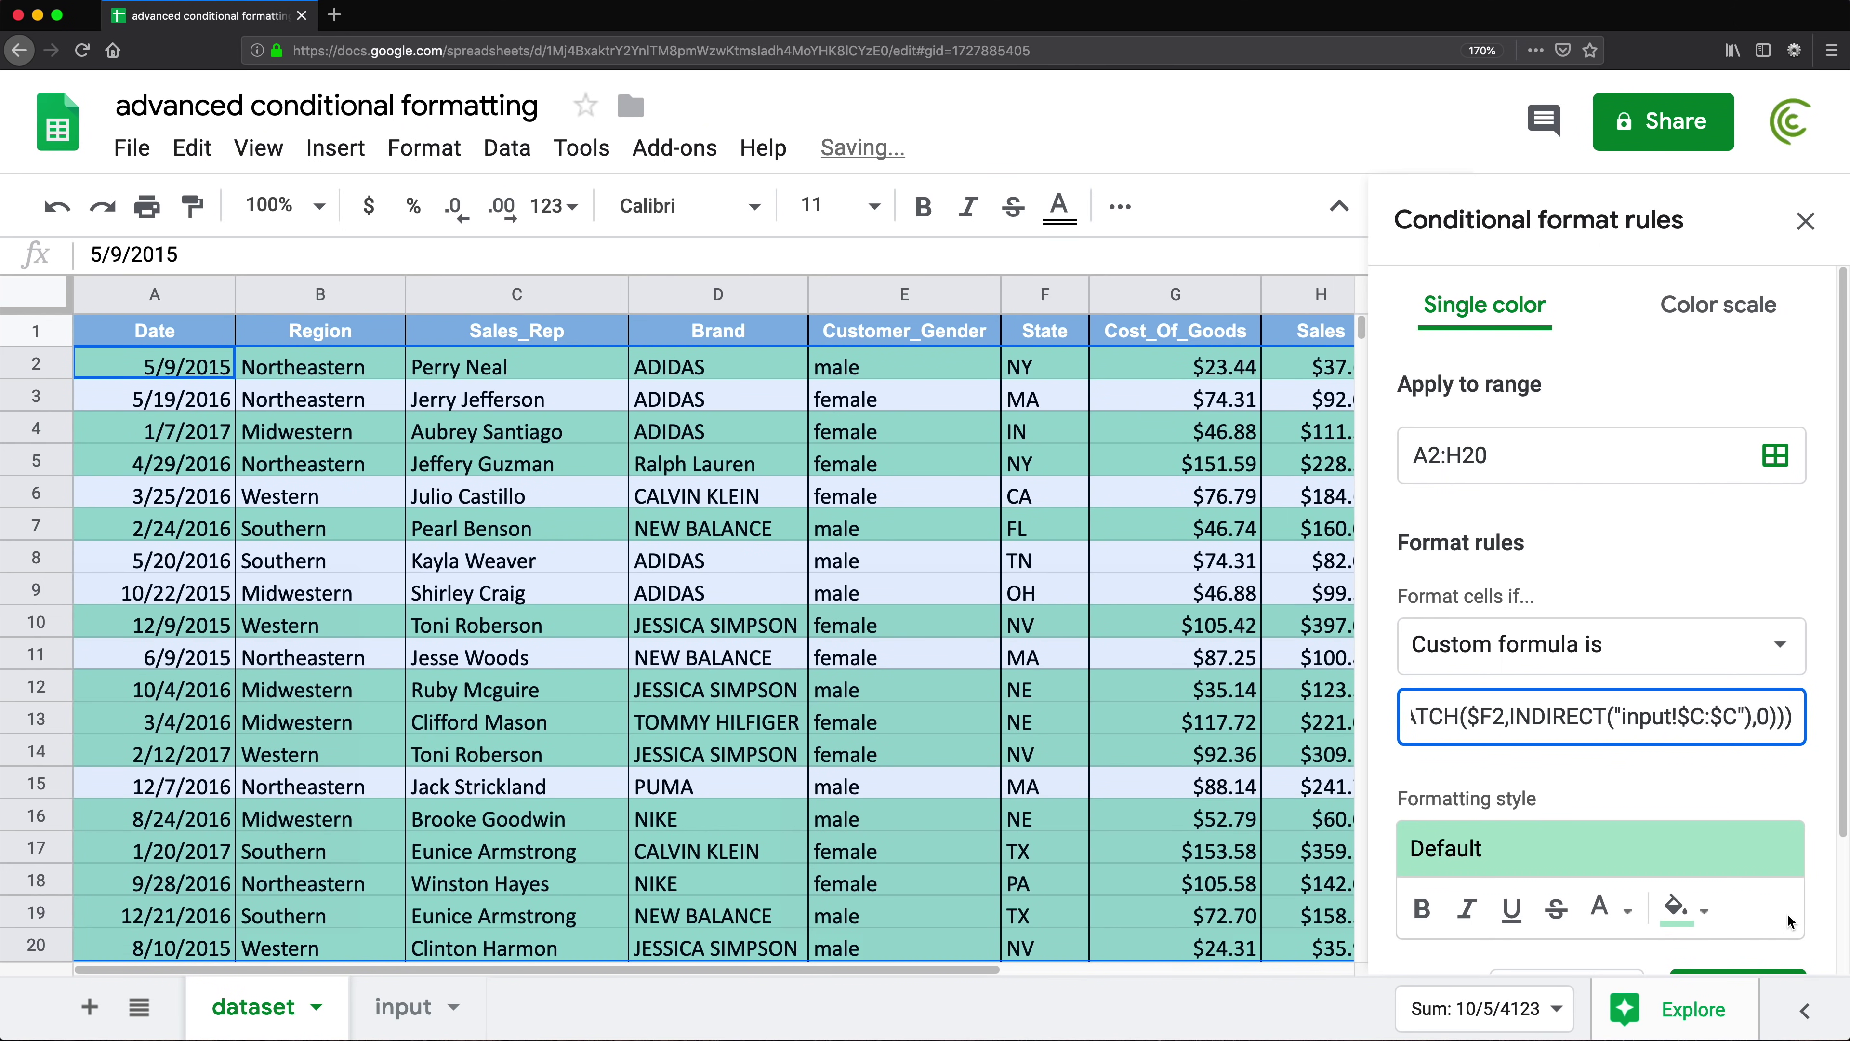
pyautogui.scroll(-3, 1782, 931)
pyautogui.click(1720, 853)
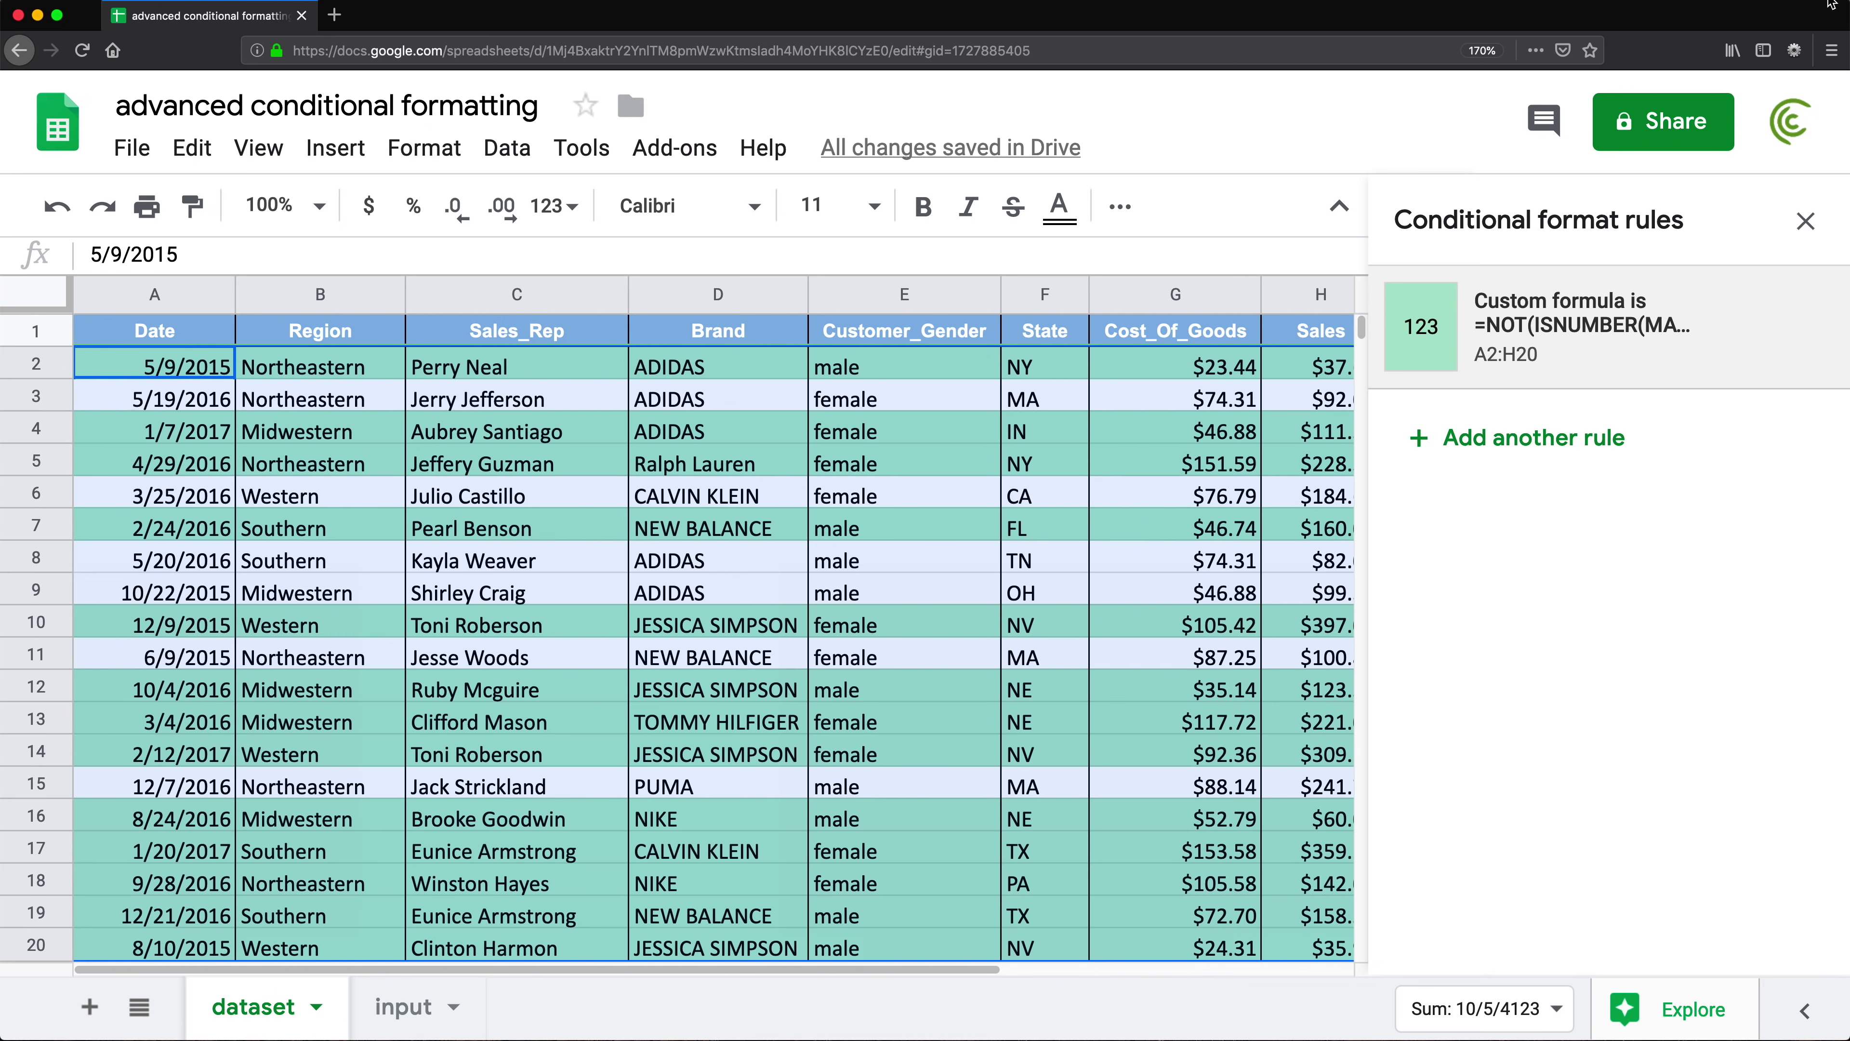
pyautogui.click(1806, 221)
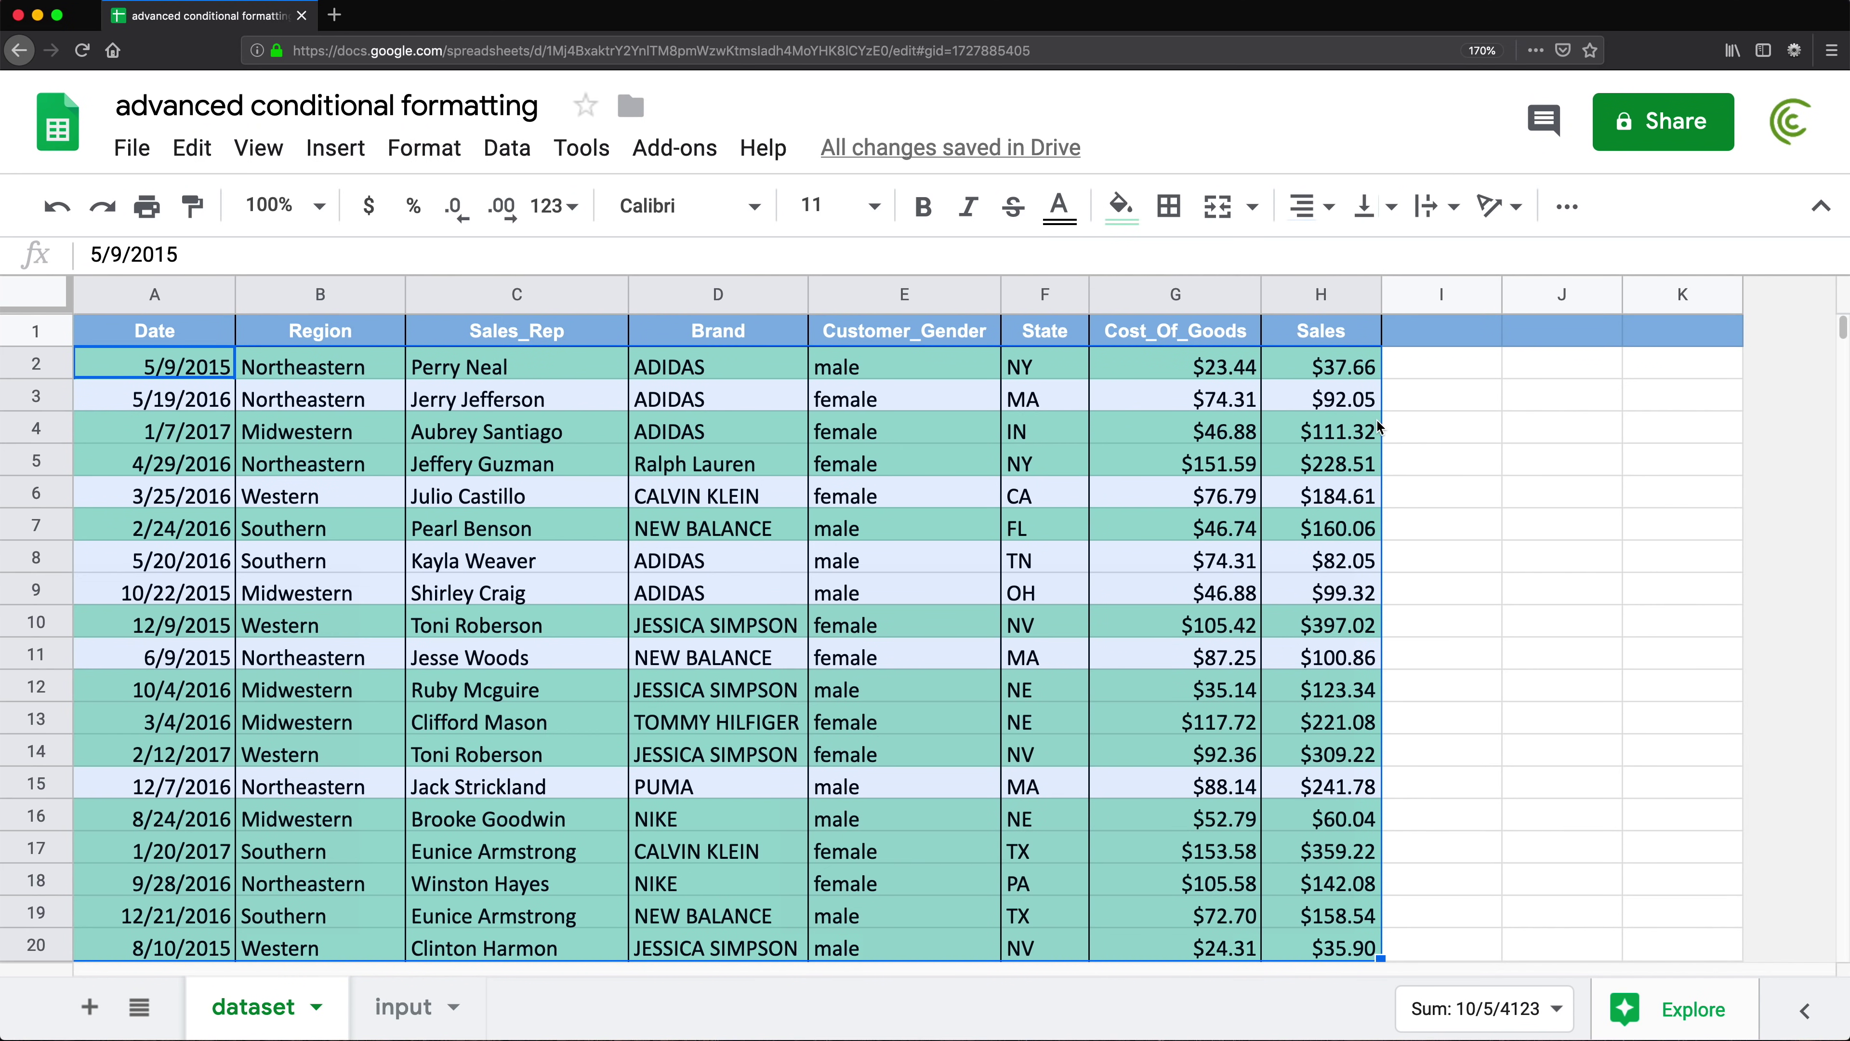
# - Check the state in F6 of the dataset against the list in column C of the input sheet
pyautogui.click(1017, 496)
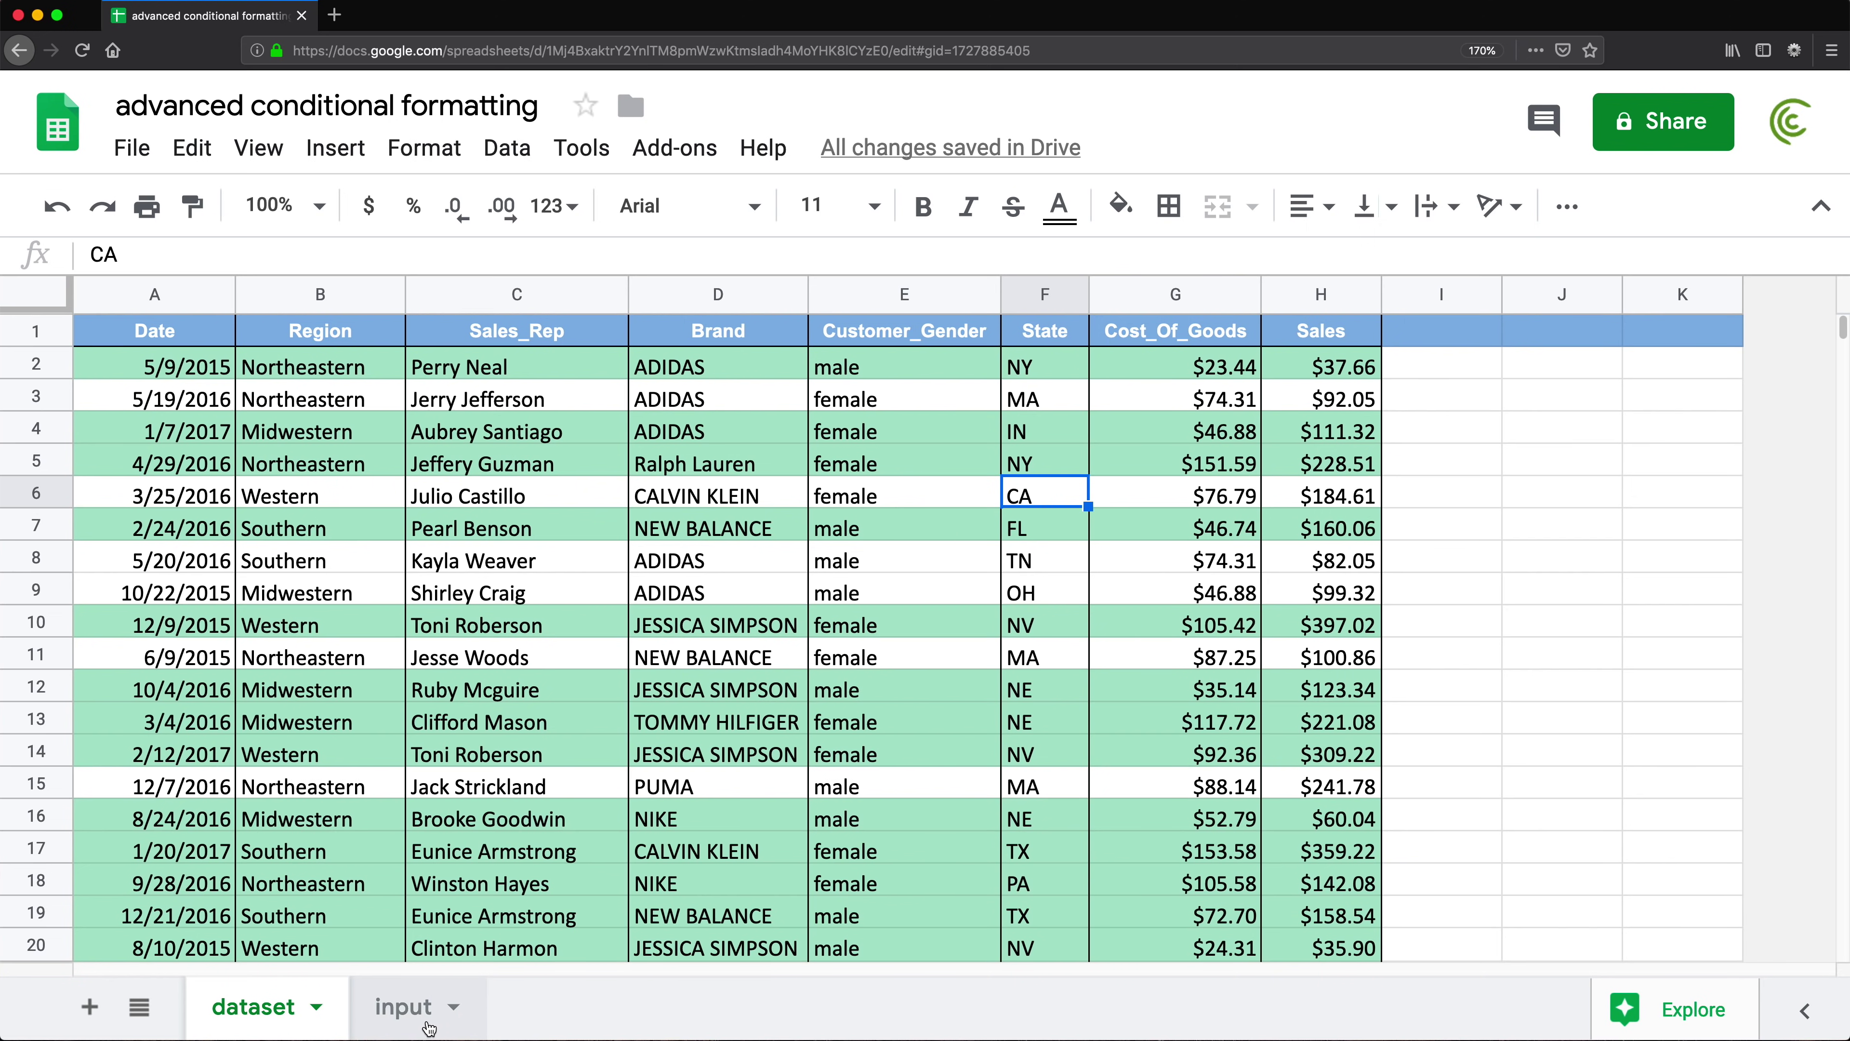
pyautogui.click(405, 1008)
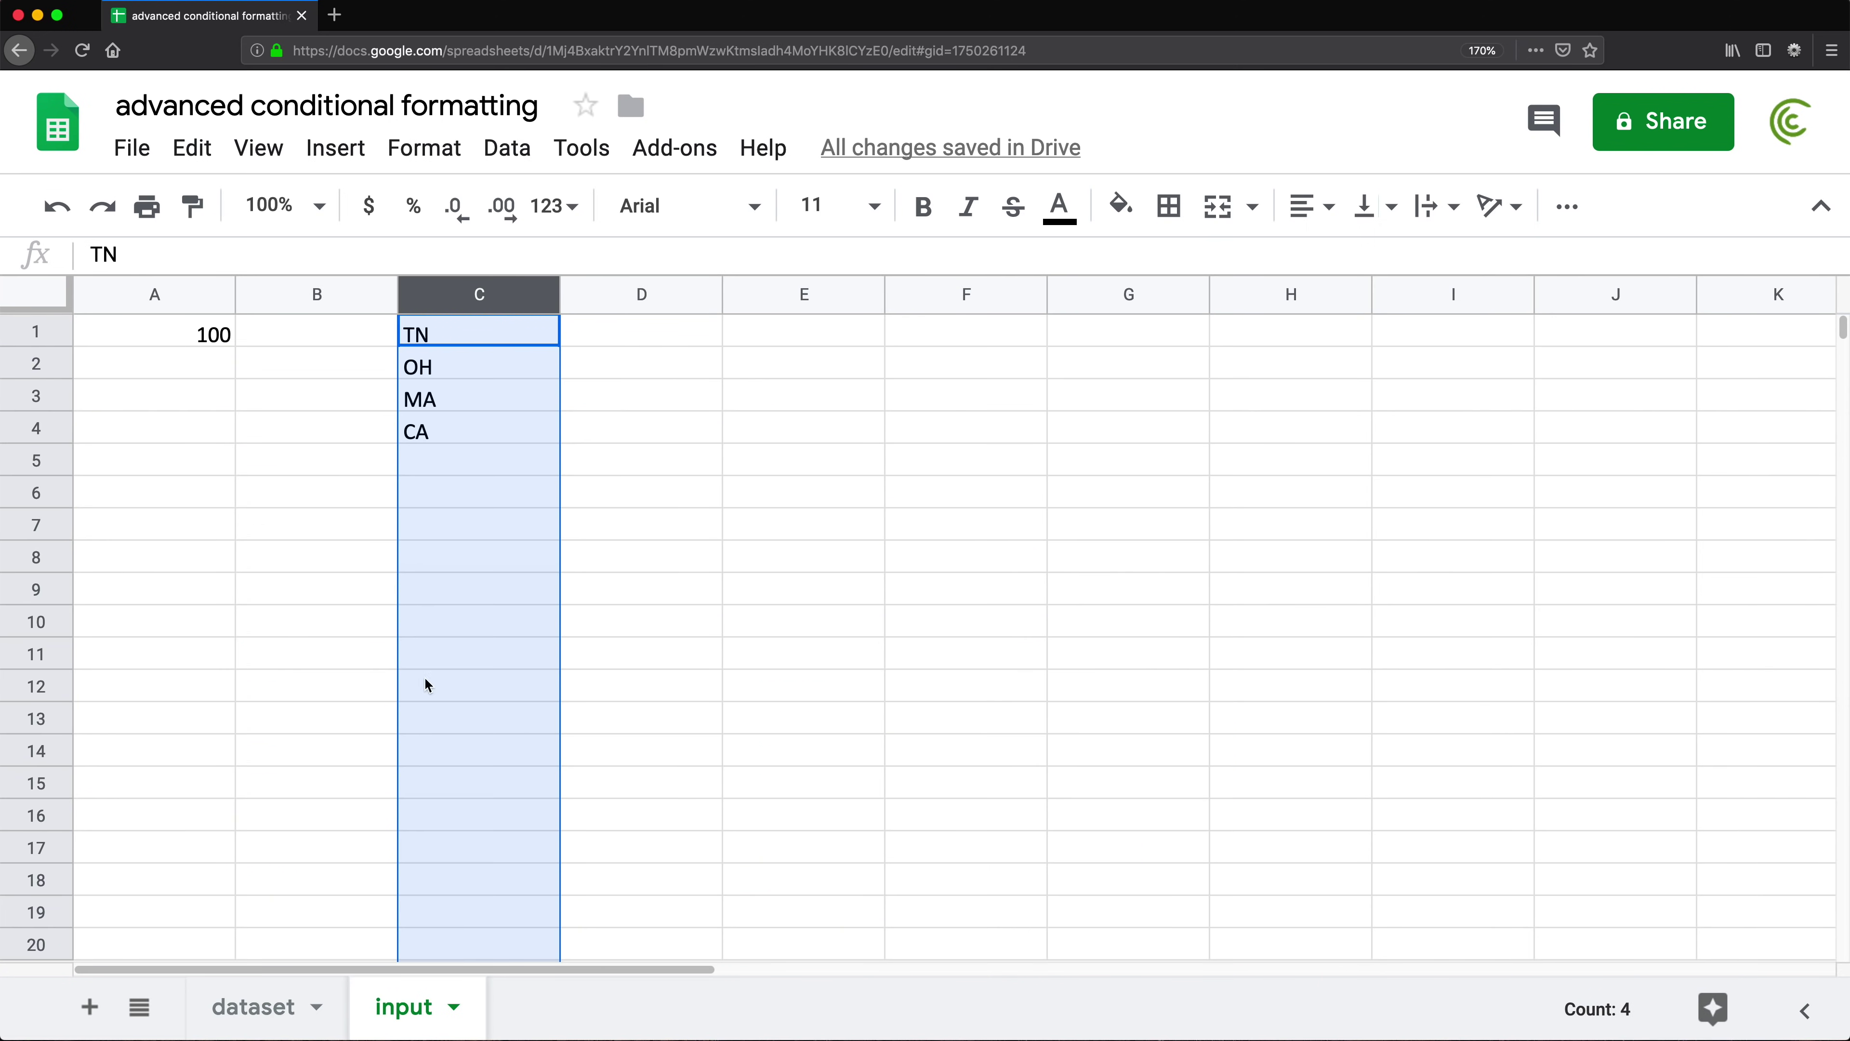
pyautogui.click(262, 1007)
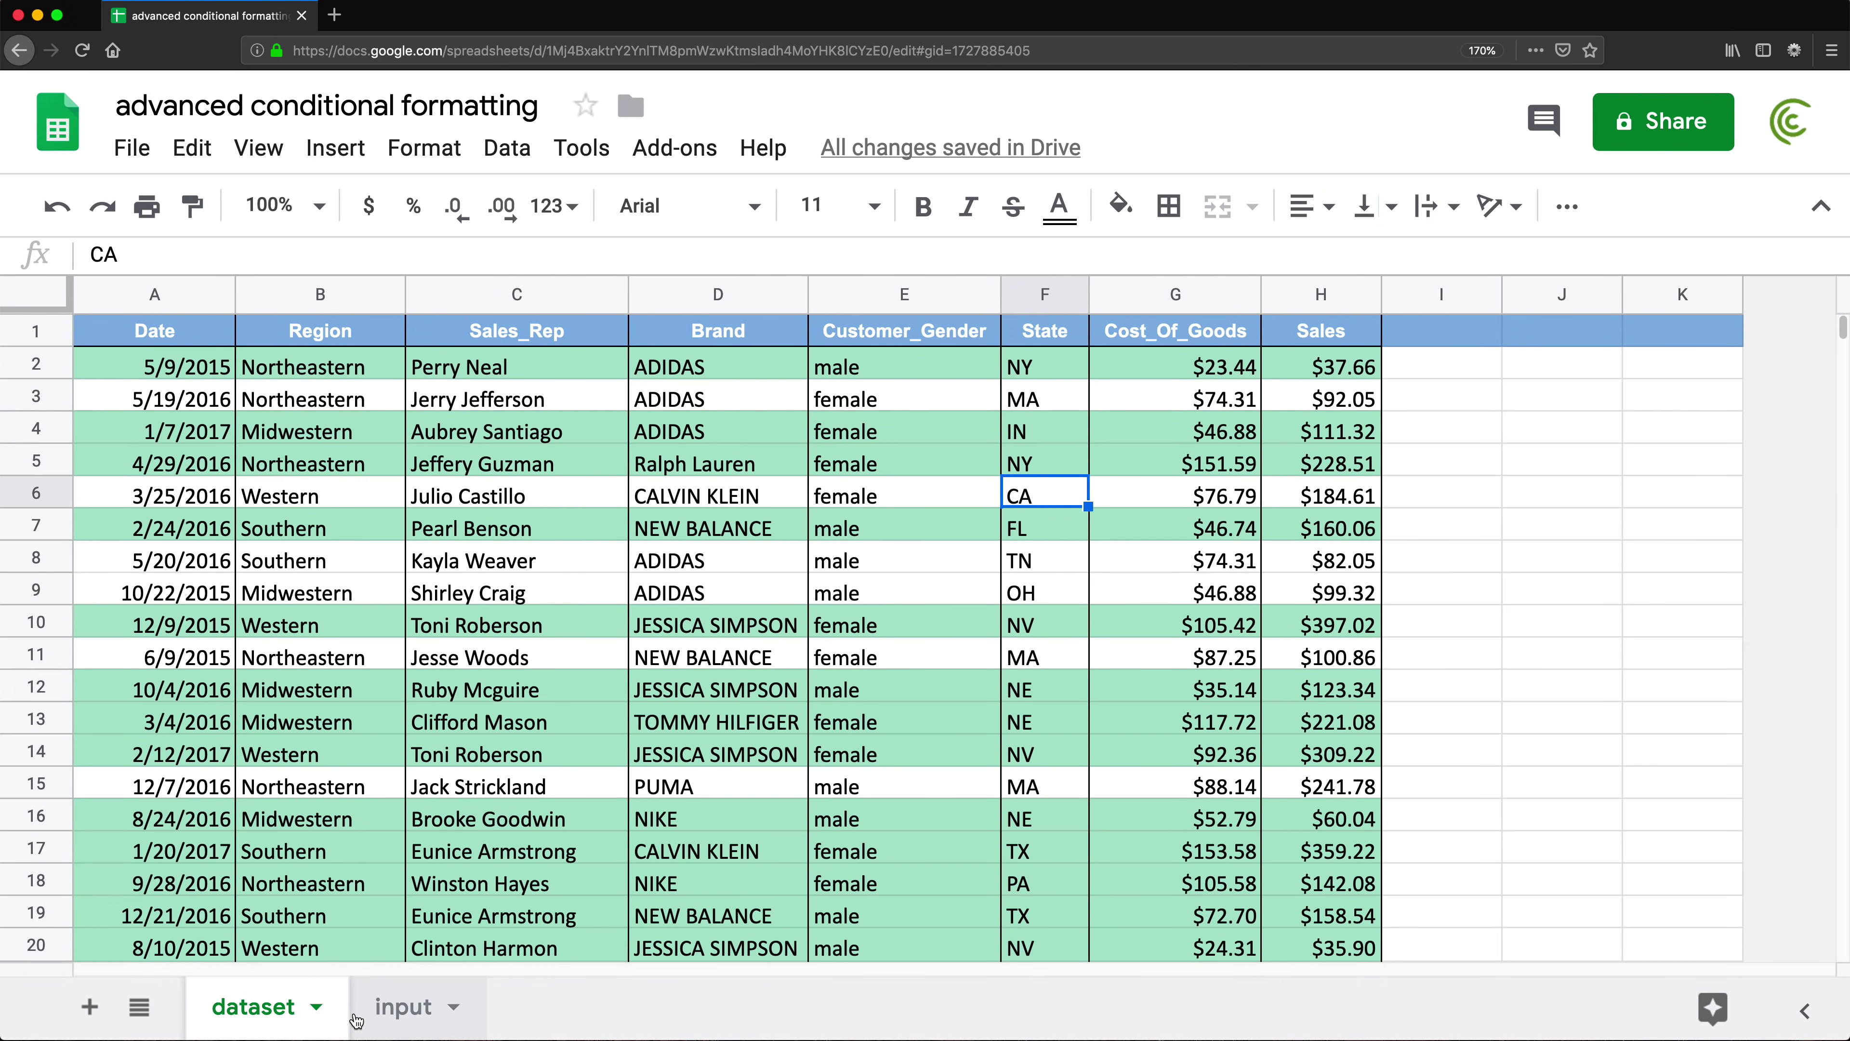
# - Add NY to the state list in C5 of the input sheet and return to the dataset
pyautogui.click(385, 1013)
pyautogui.click(488, 452)
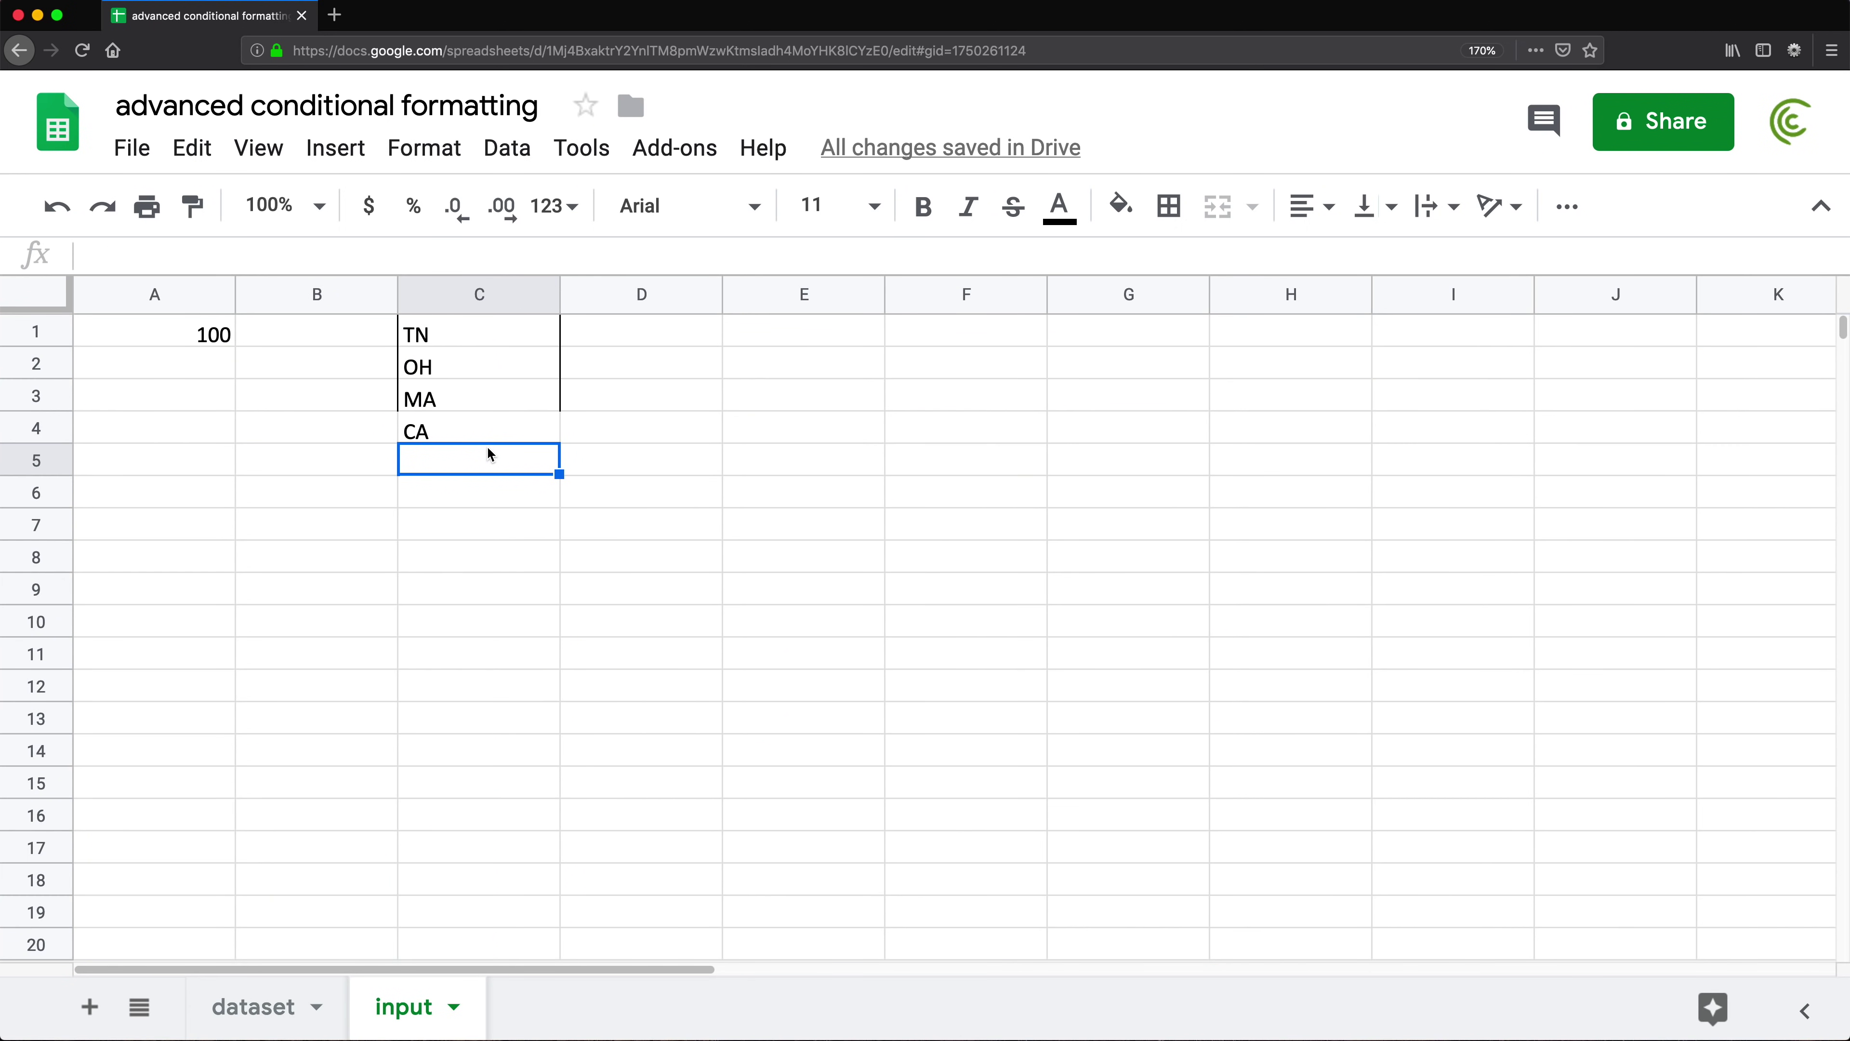
pyautogui.write('NY')
pyautogui.press('Return')
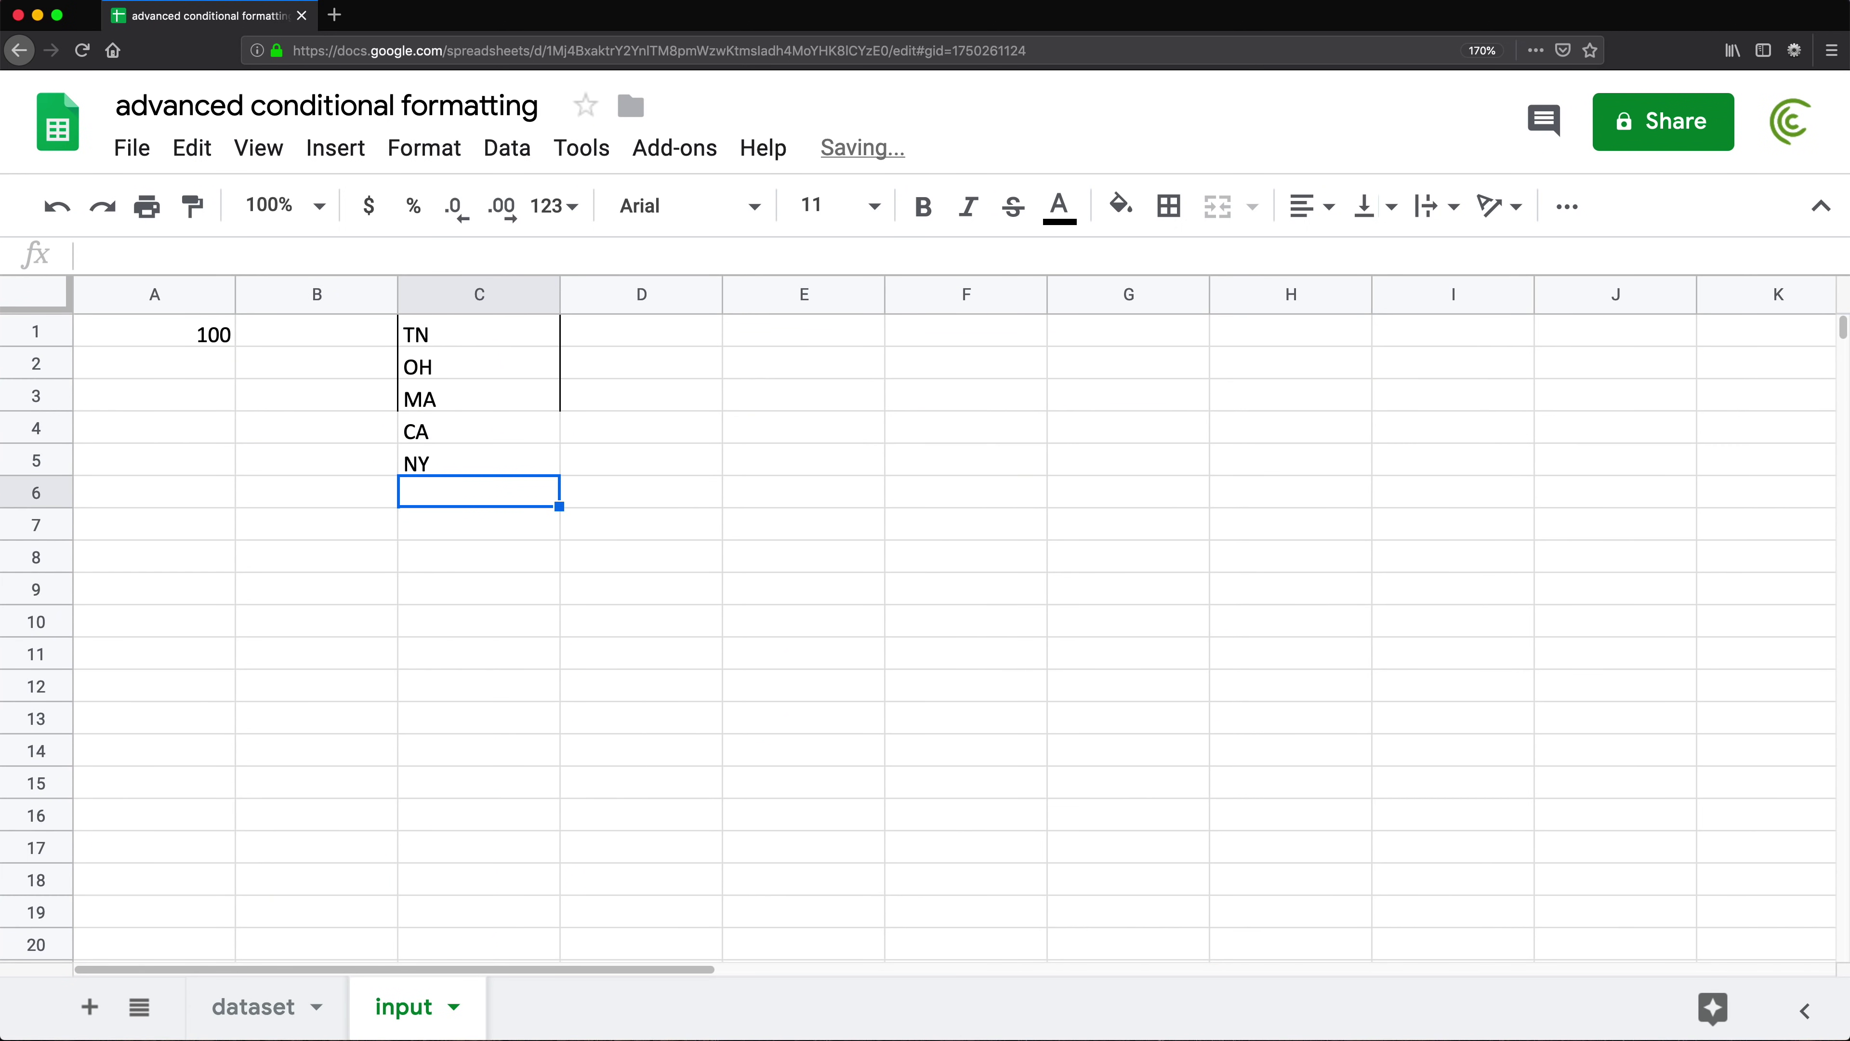
pyautogui.click(255, 1006)
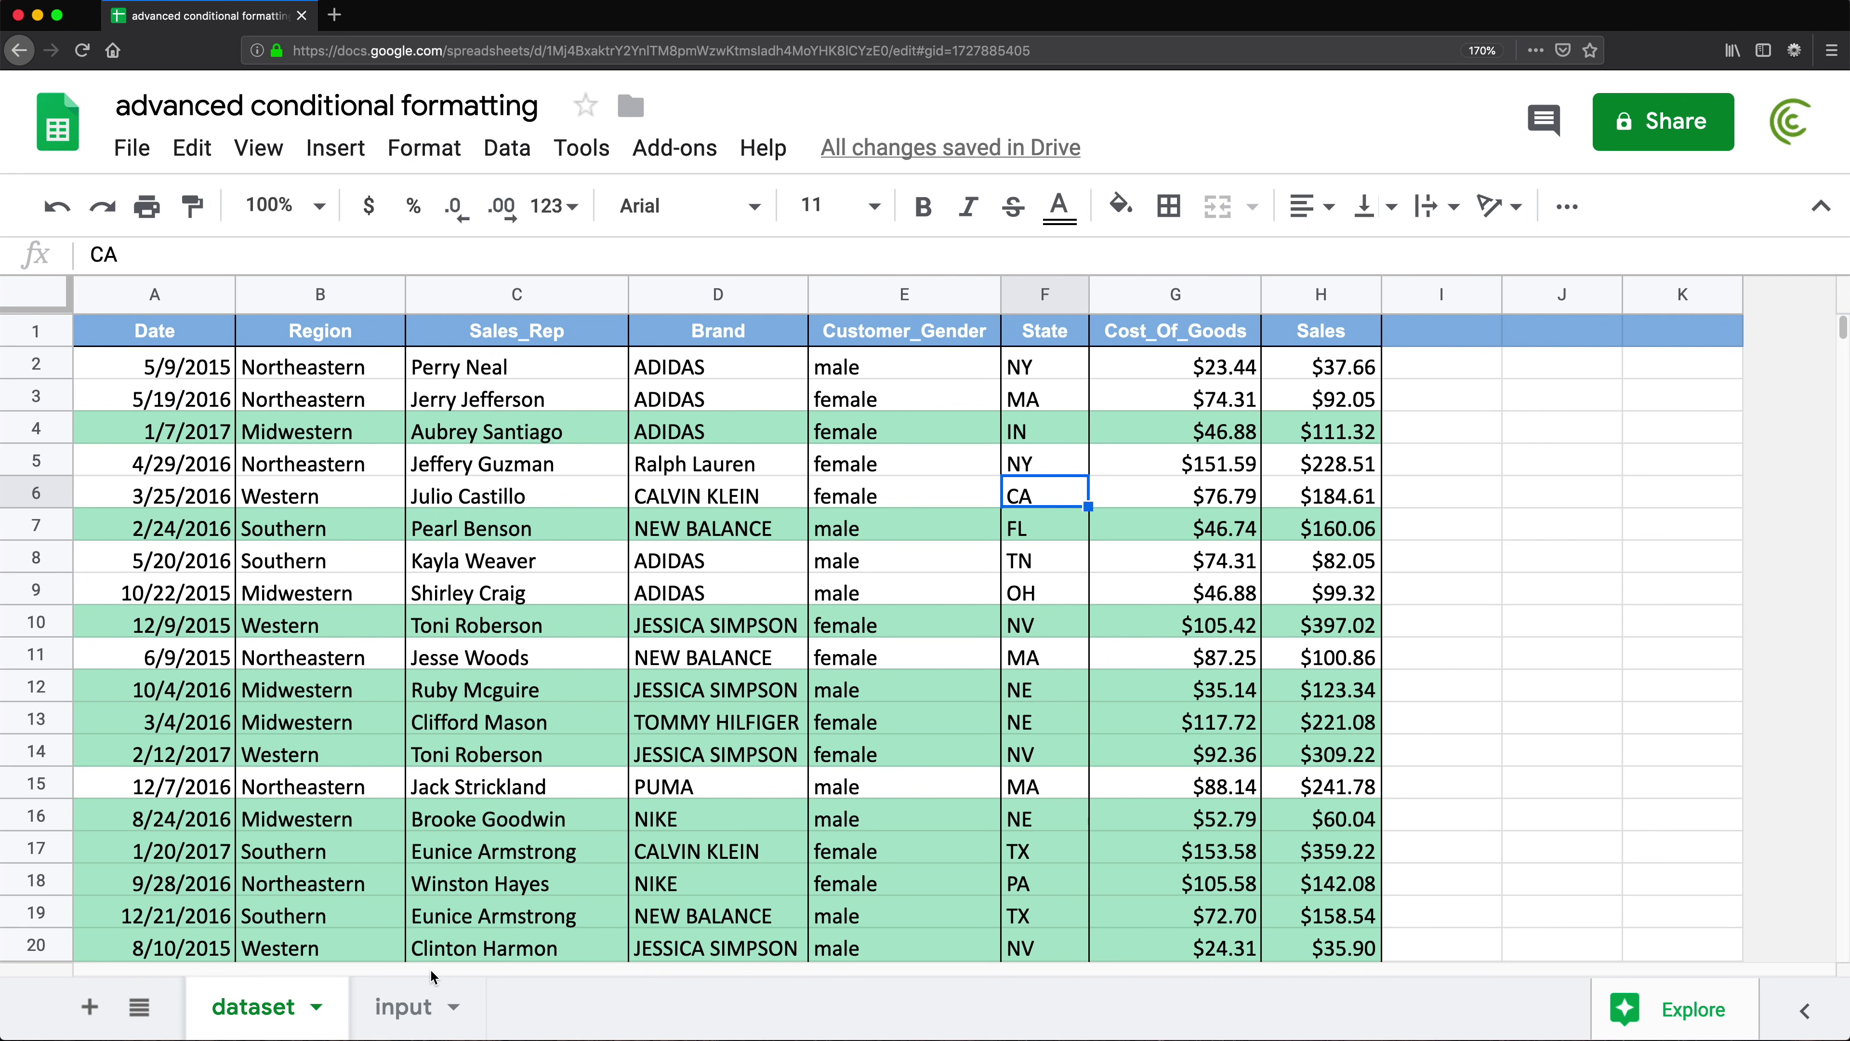
# - Delete the custom-formula conditional formatting rule from A2:H20 of the dataset
pyautogui.moveTo(126, 364); pyautogui.dragTo(1321, 942)
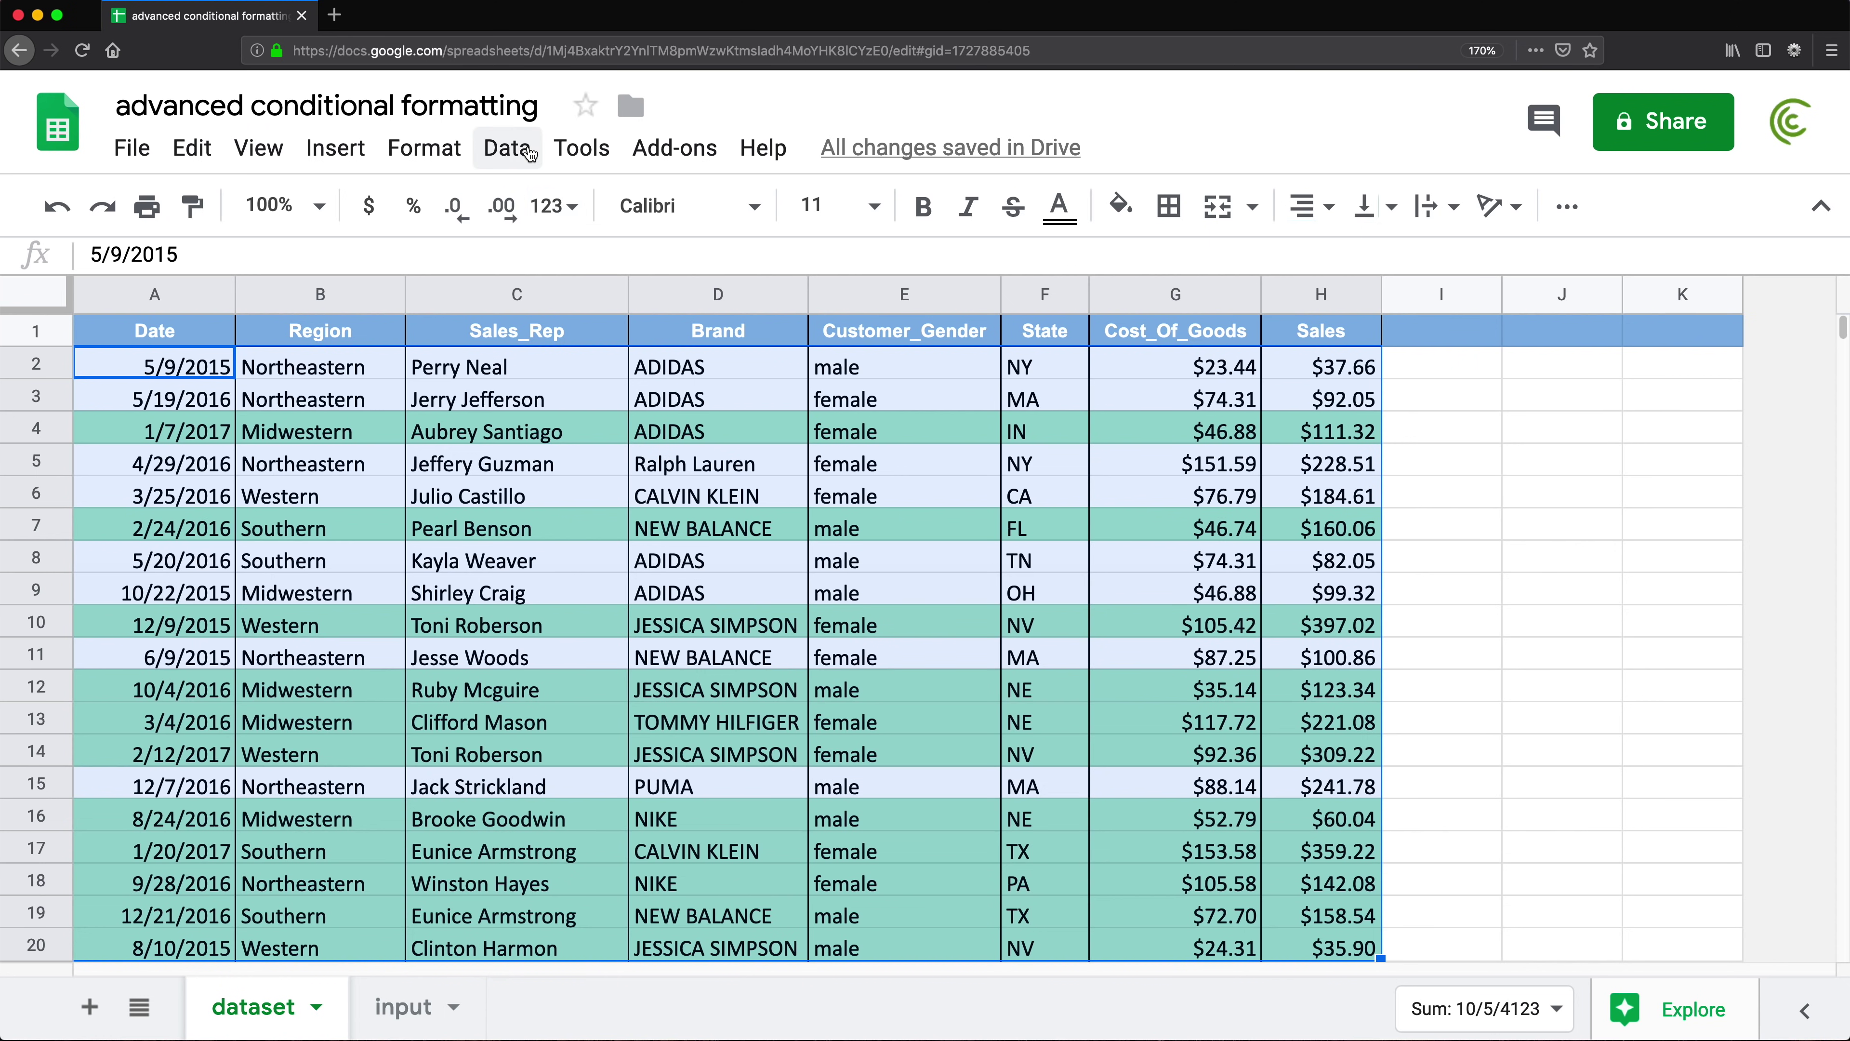
pyautogui.click(507, 148)
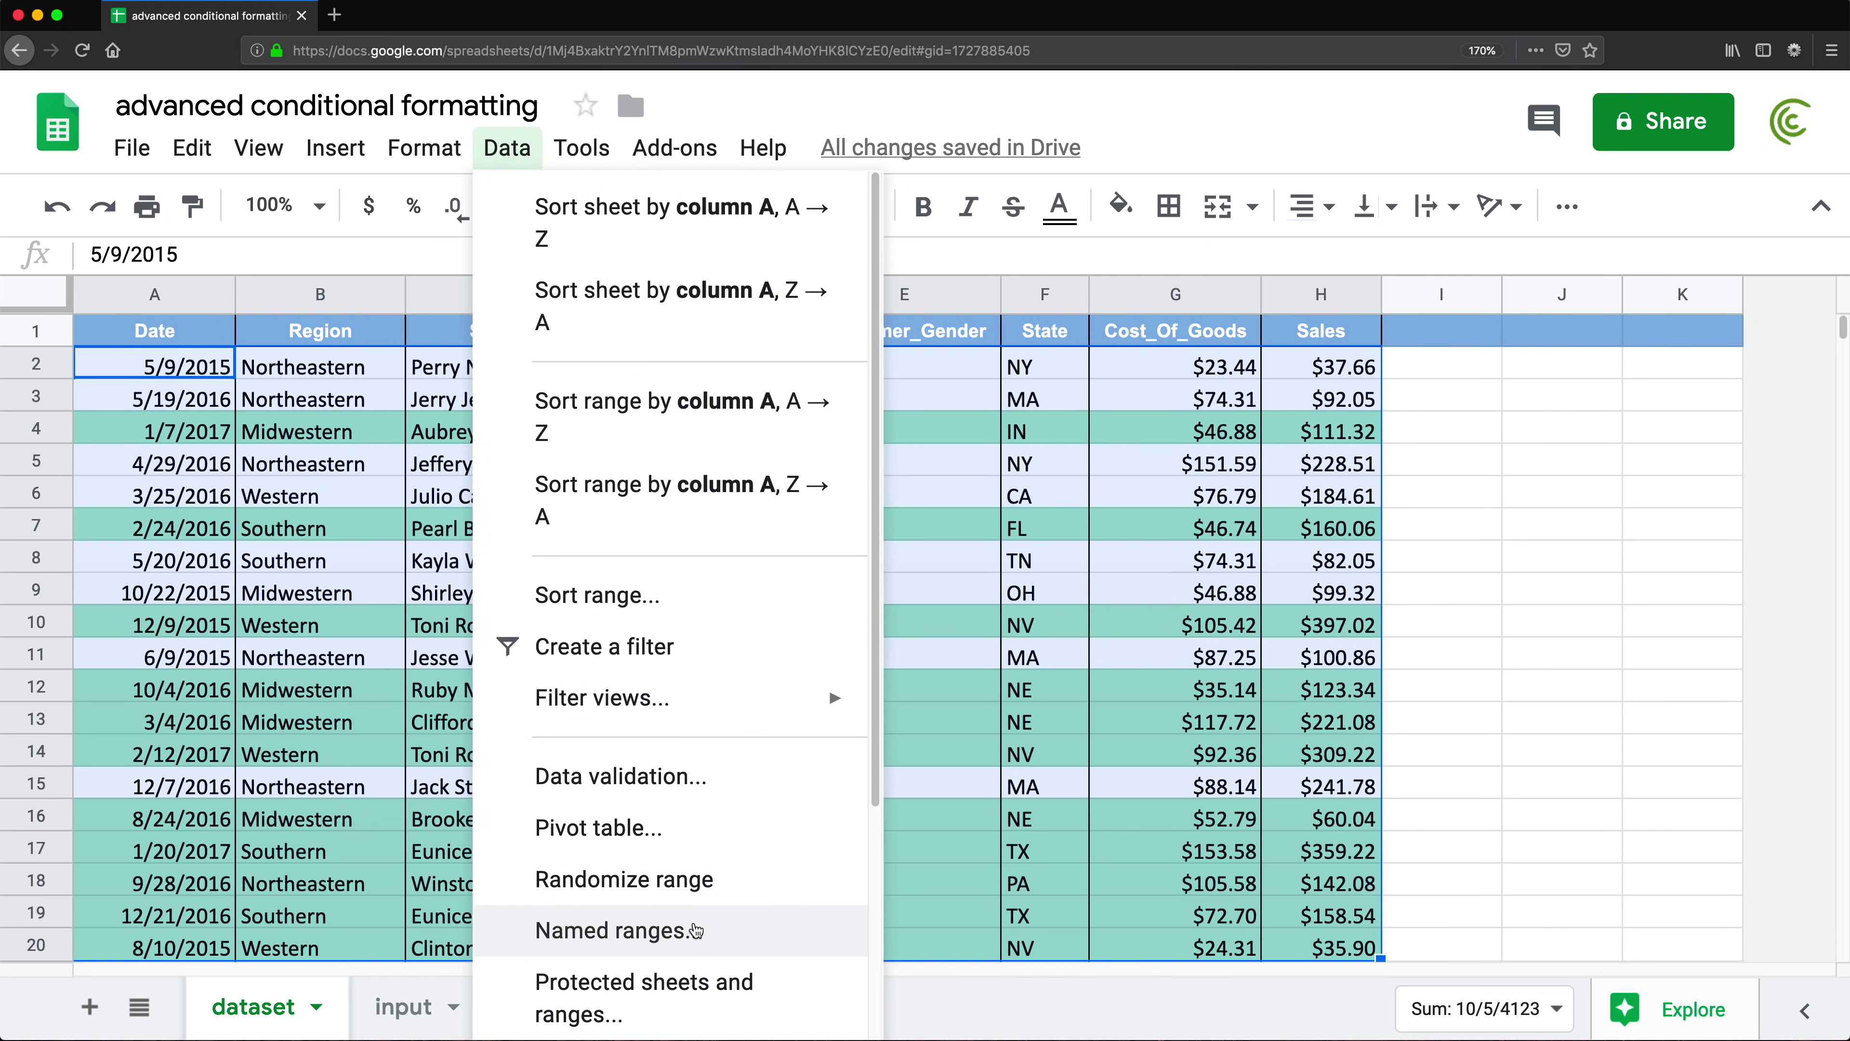
pyautogui.click(424, 148)
pyautogui.click(569, 830)
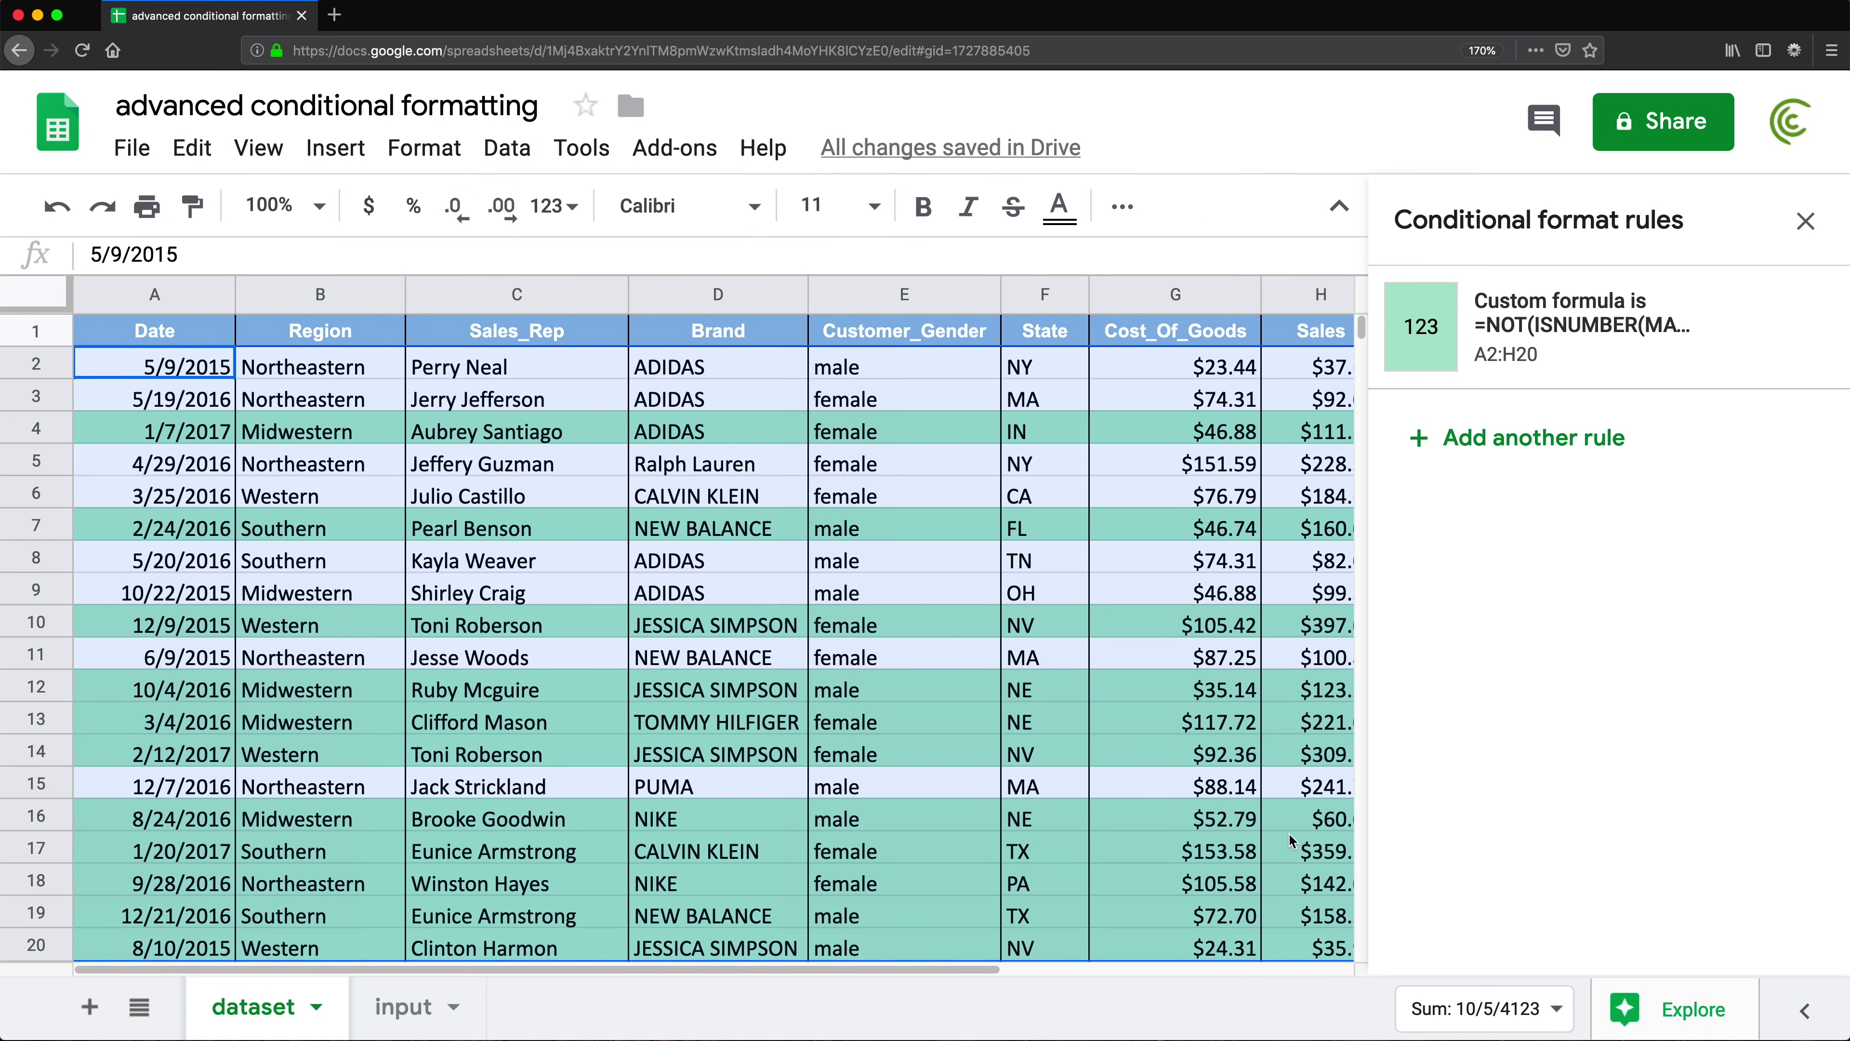
pyautogui.click(1789, 337)
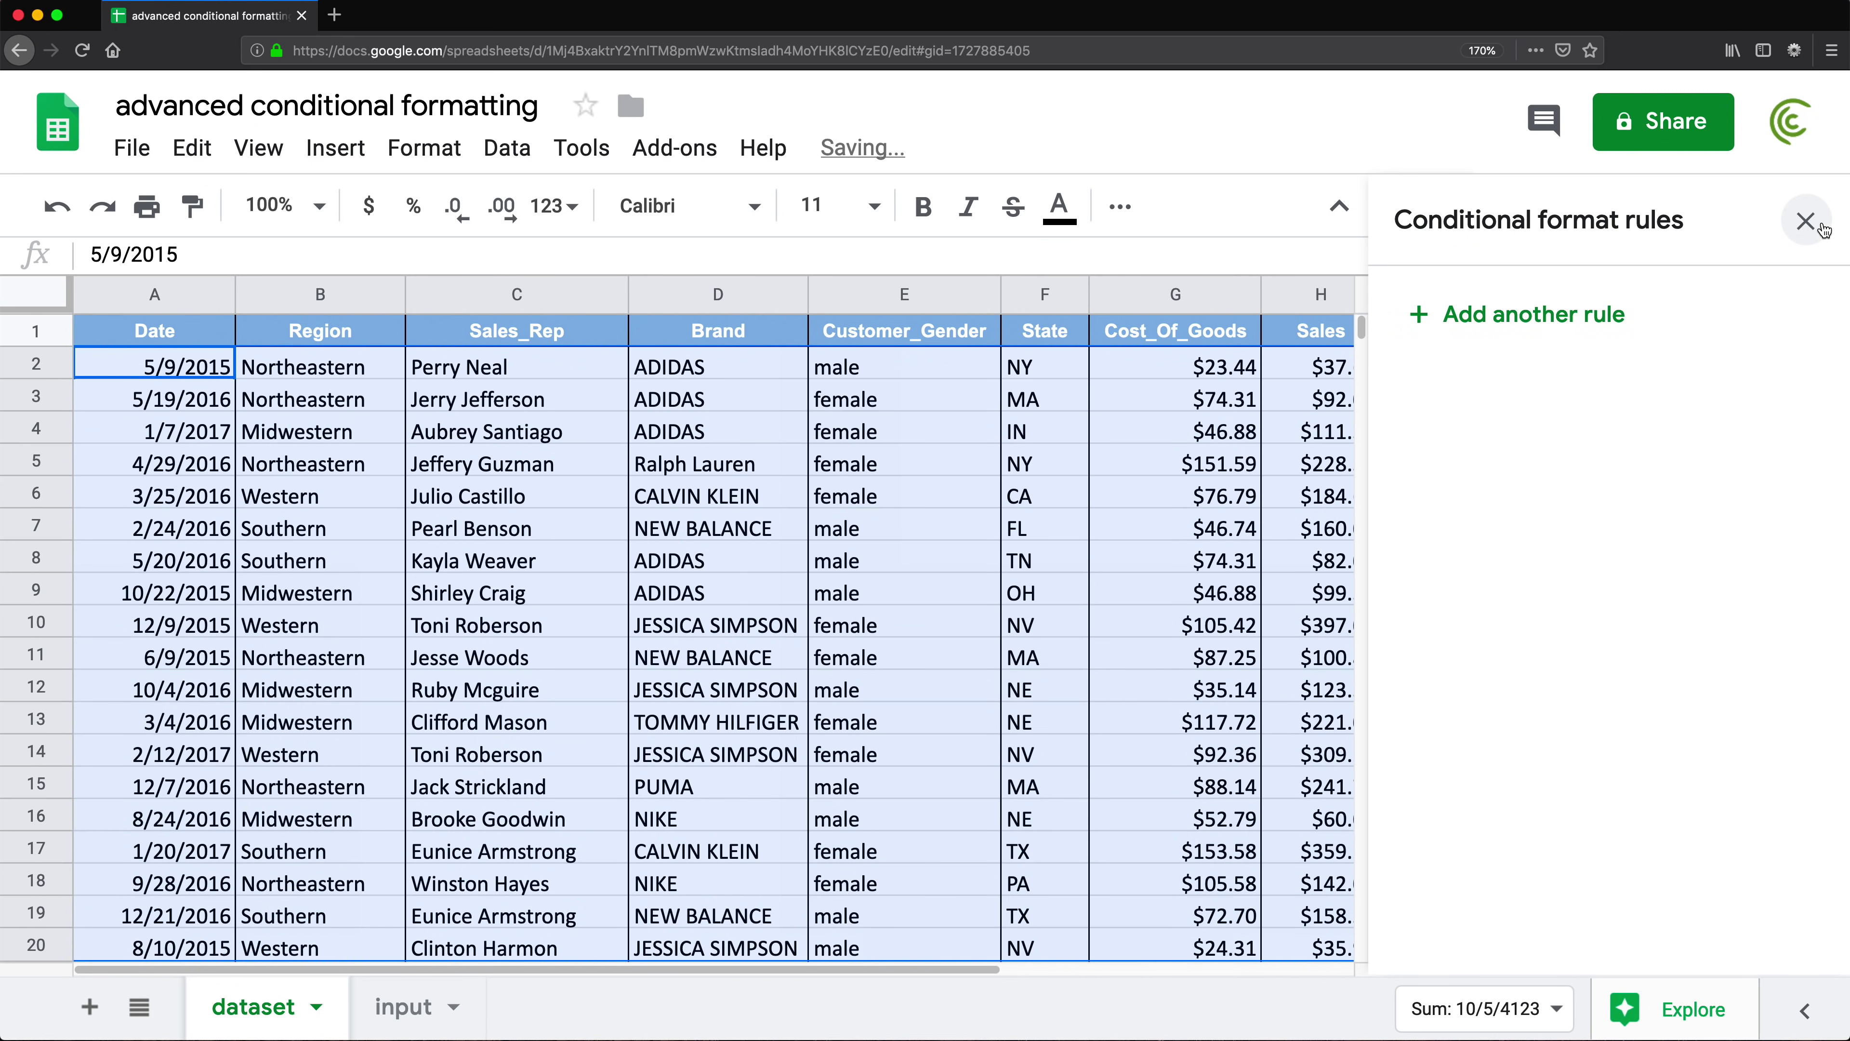
pyautogui.click(1805, 220)
pyautogui.click(1315, 465)
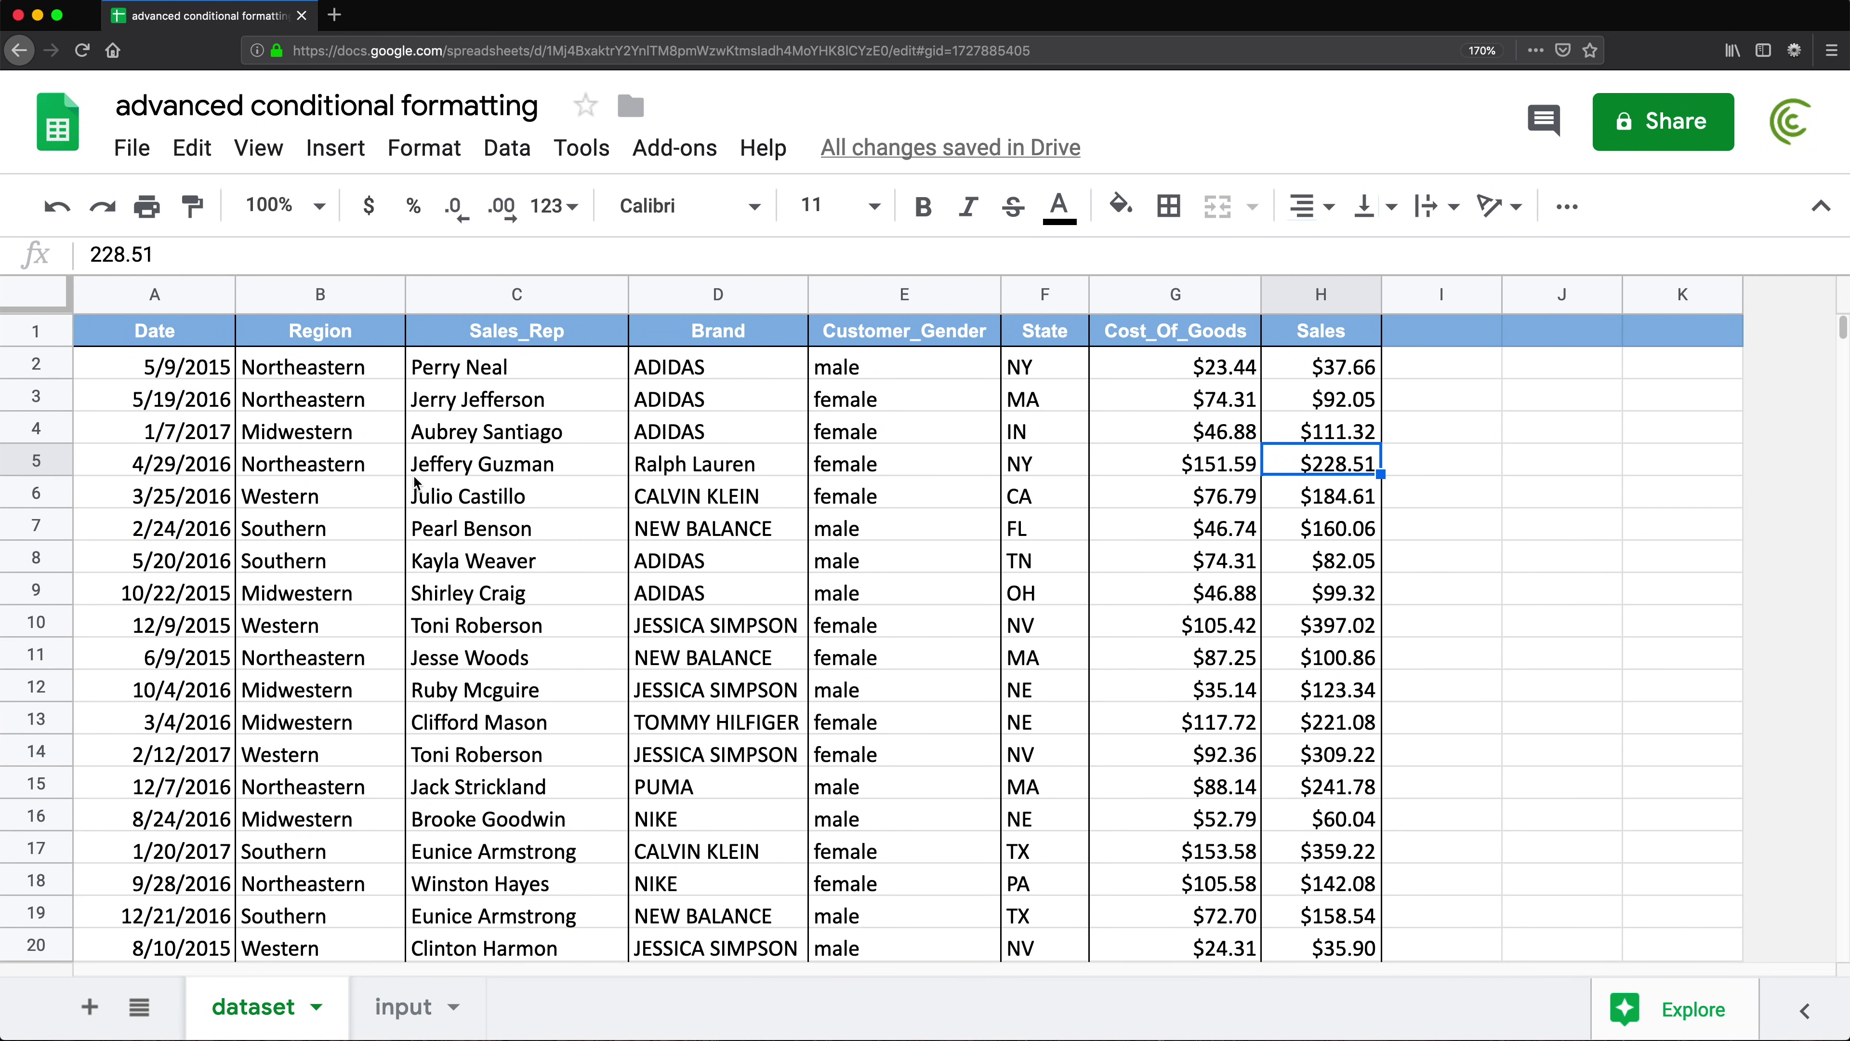
# - Delete rows 13 through 20000 from the dataset sheet
pyautogui.moveTo(474, 368); pyautogui.dragTo(473, 789)
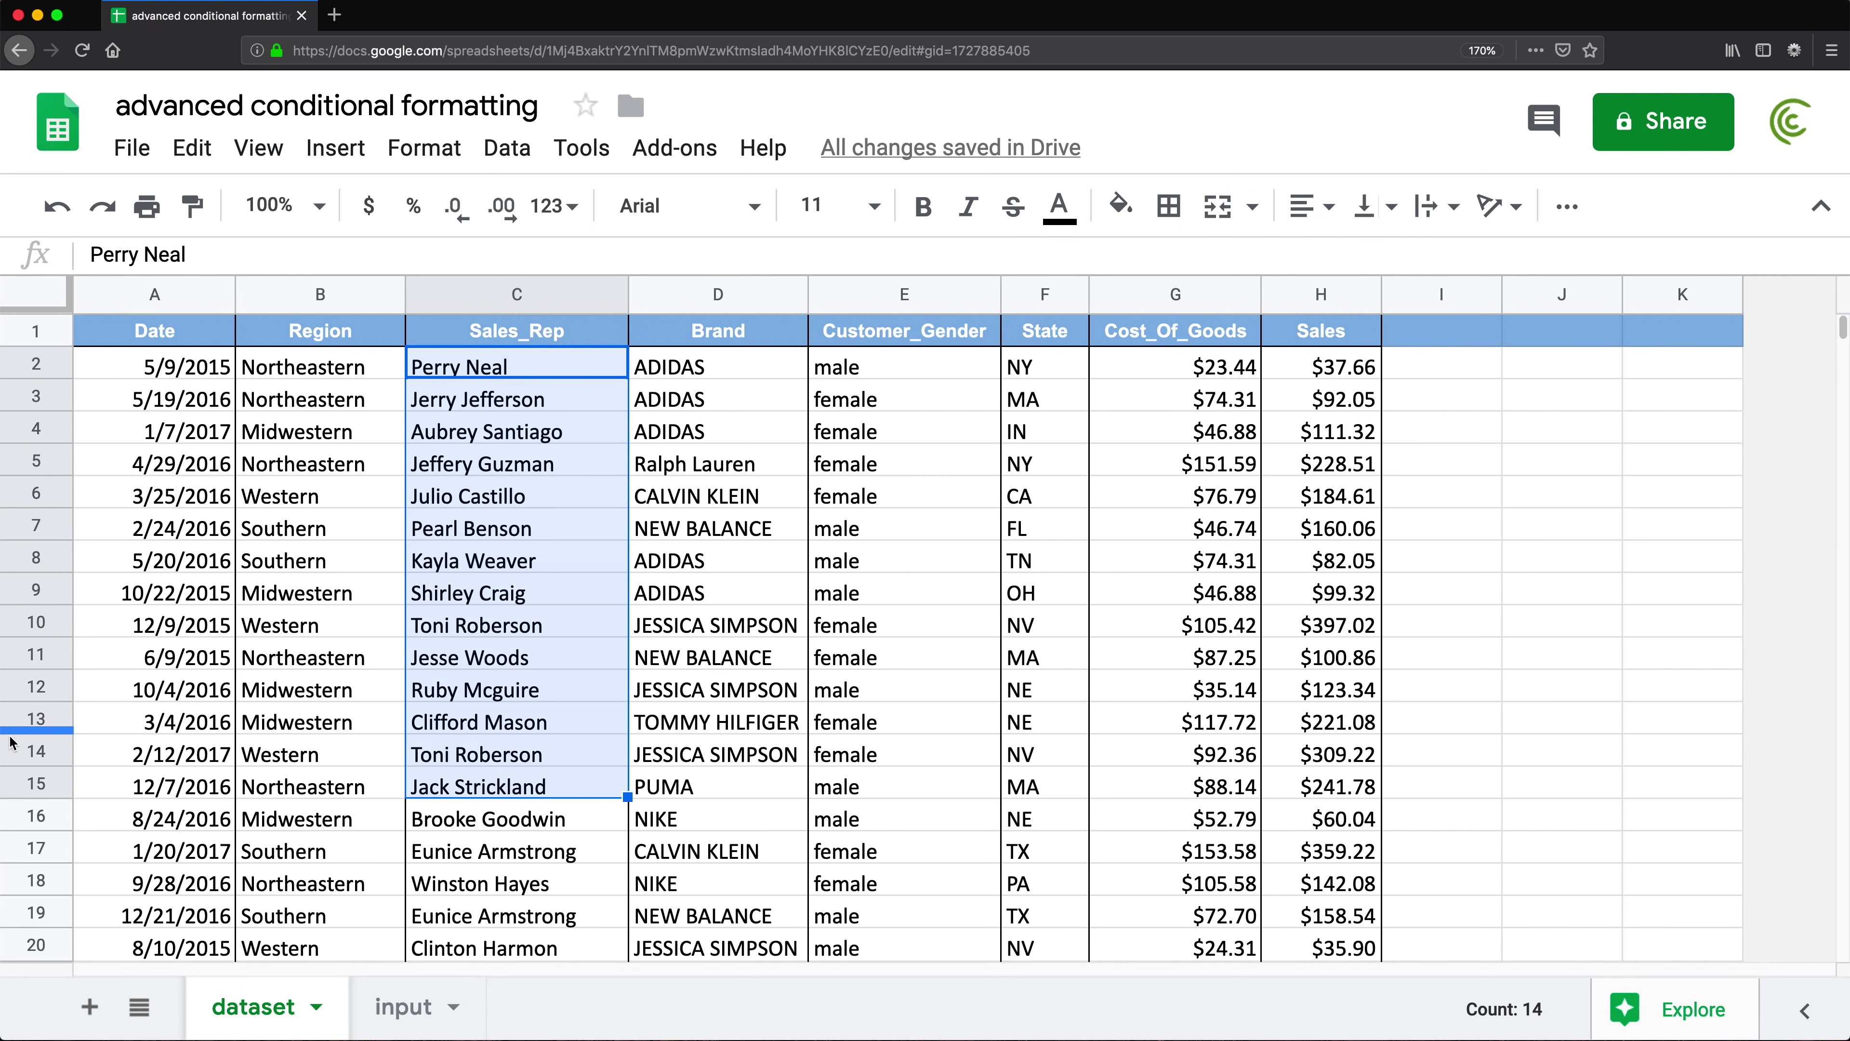
pyautogui.click(37, 719)
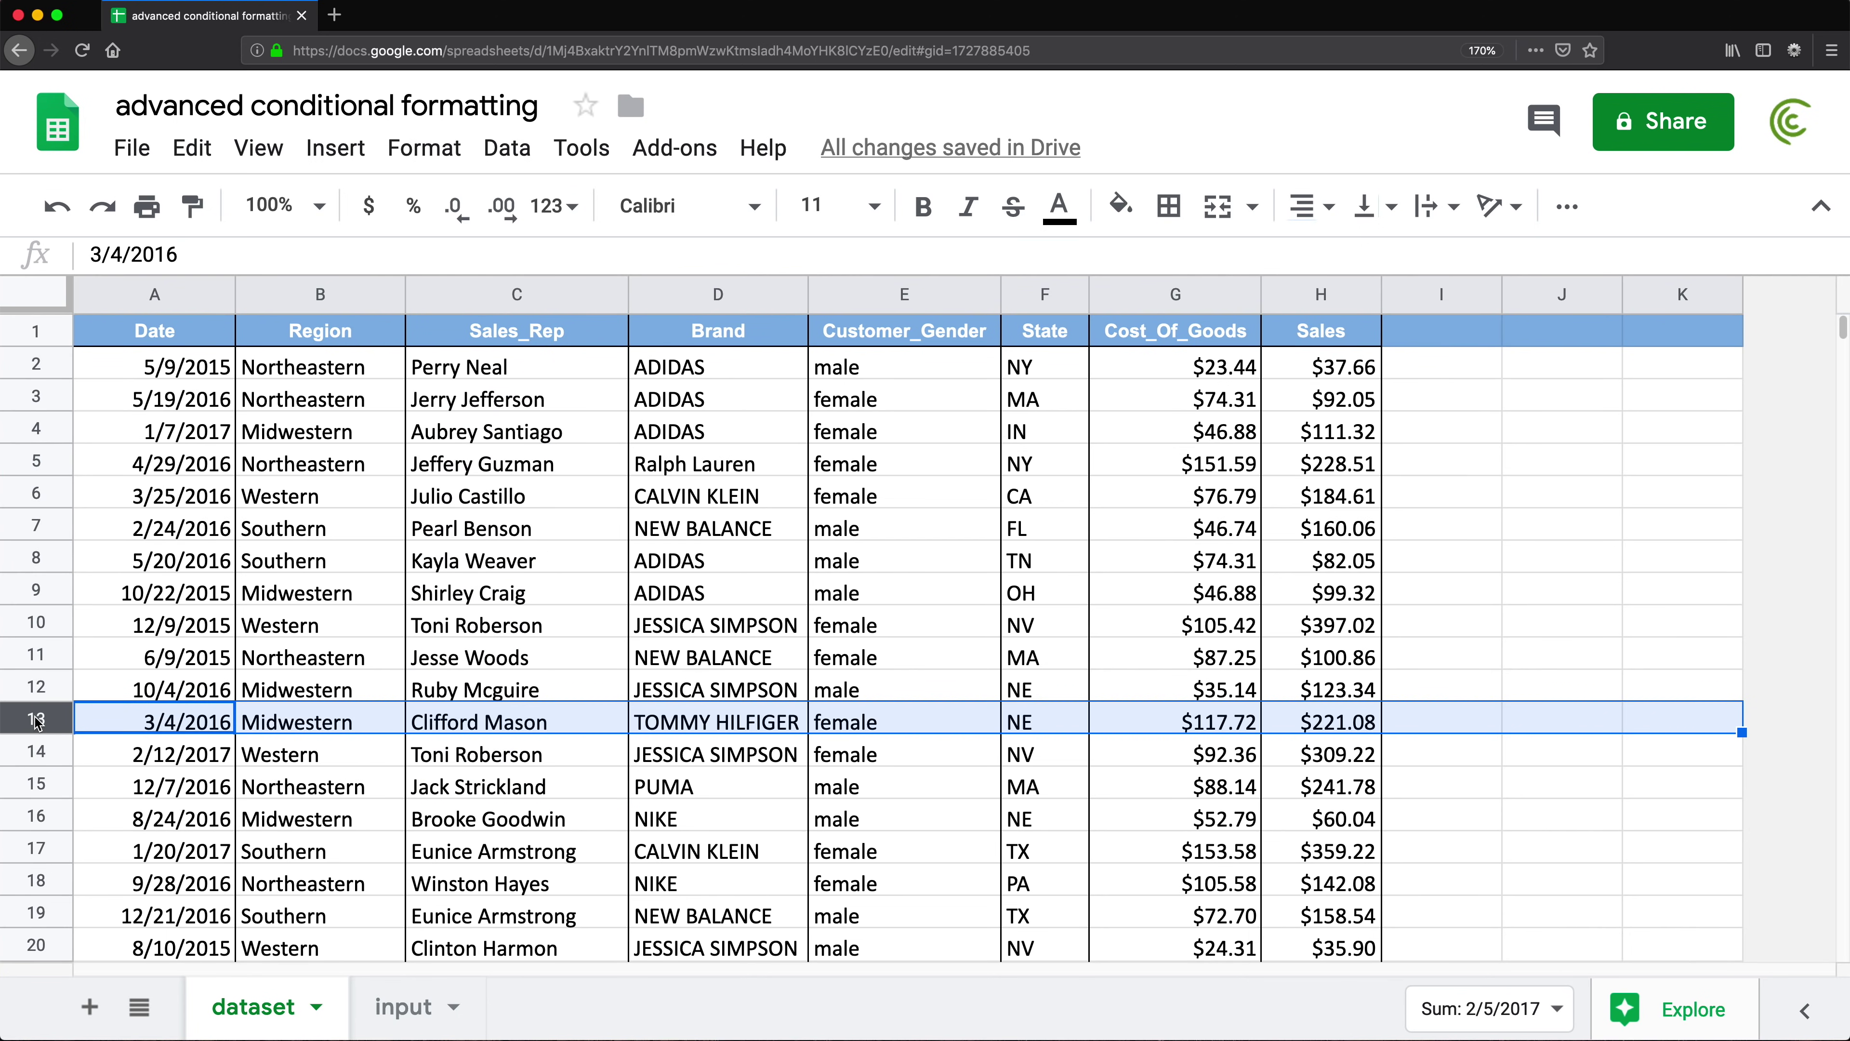
pyautogui.press('super+shift+Down')
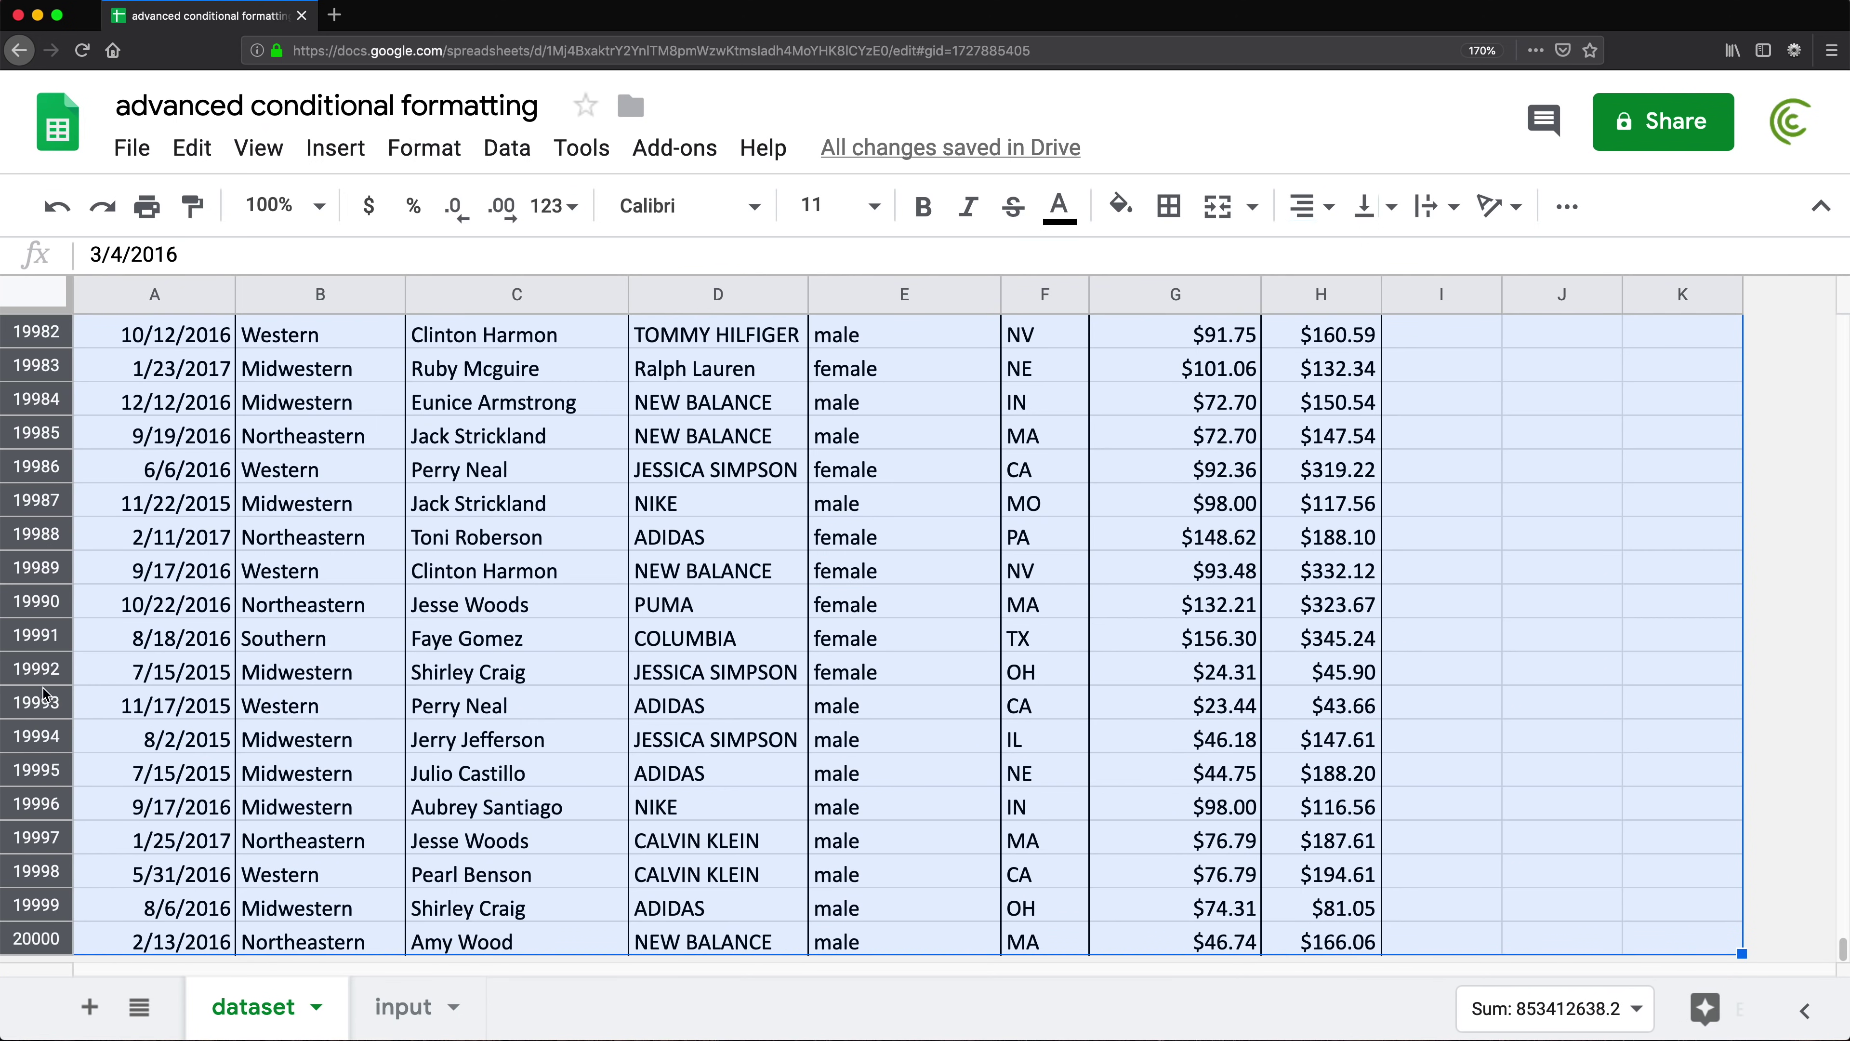
pyautogui.rightClick(16, 776)
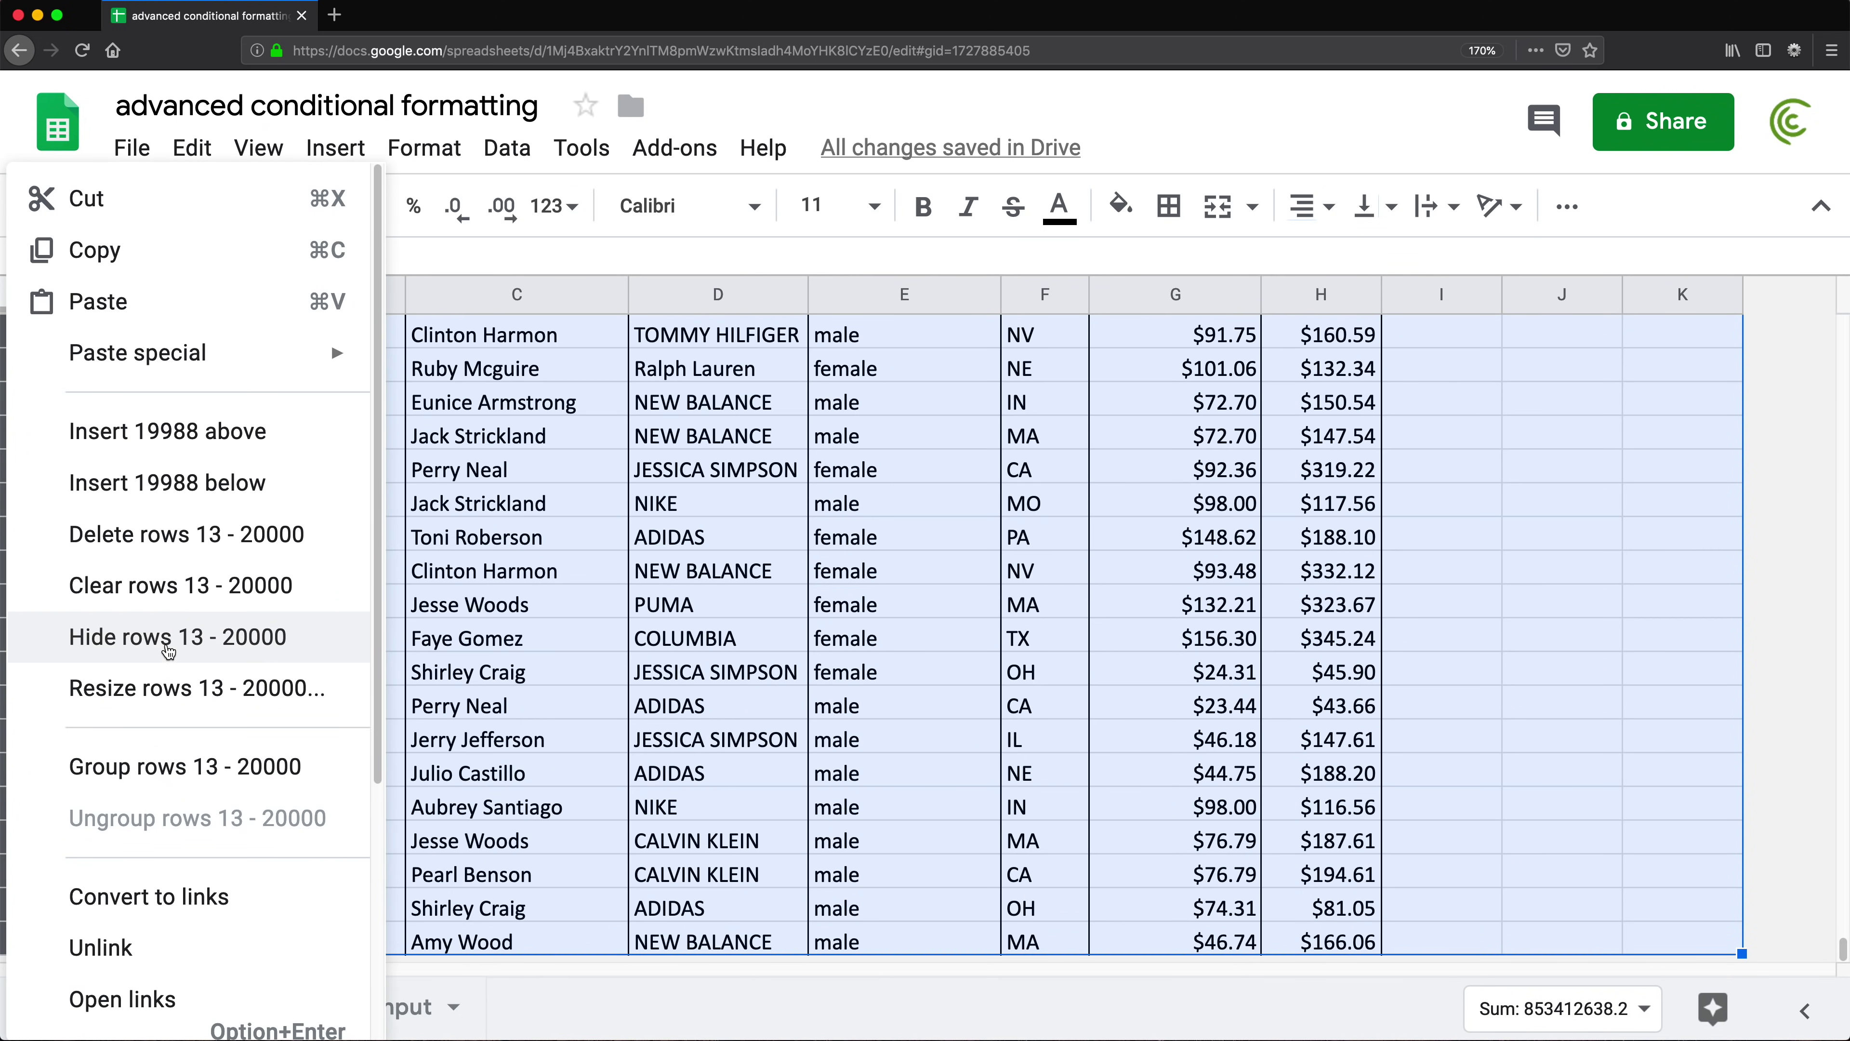
pyautogui.click(189, 545)
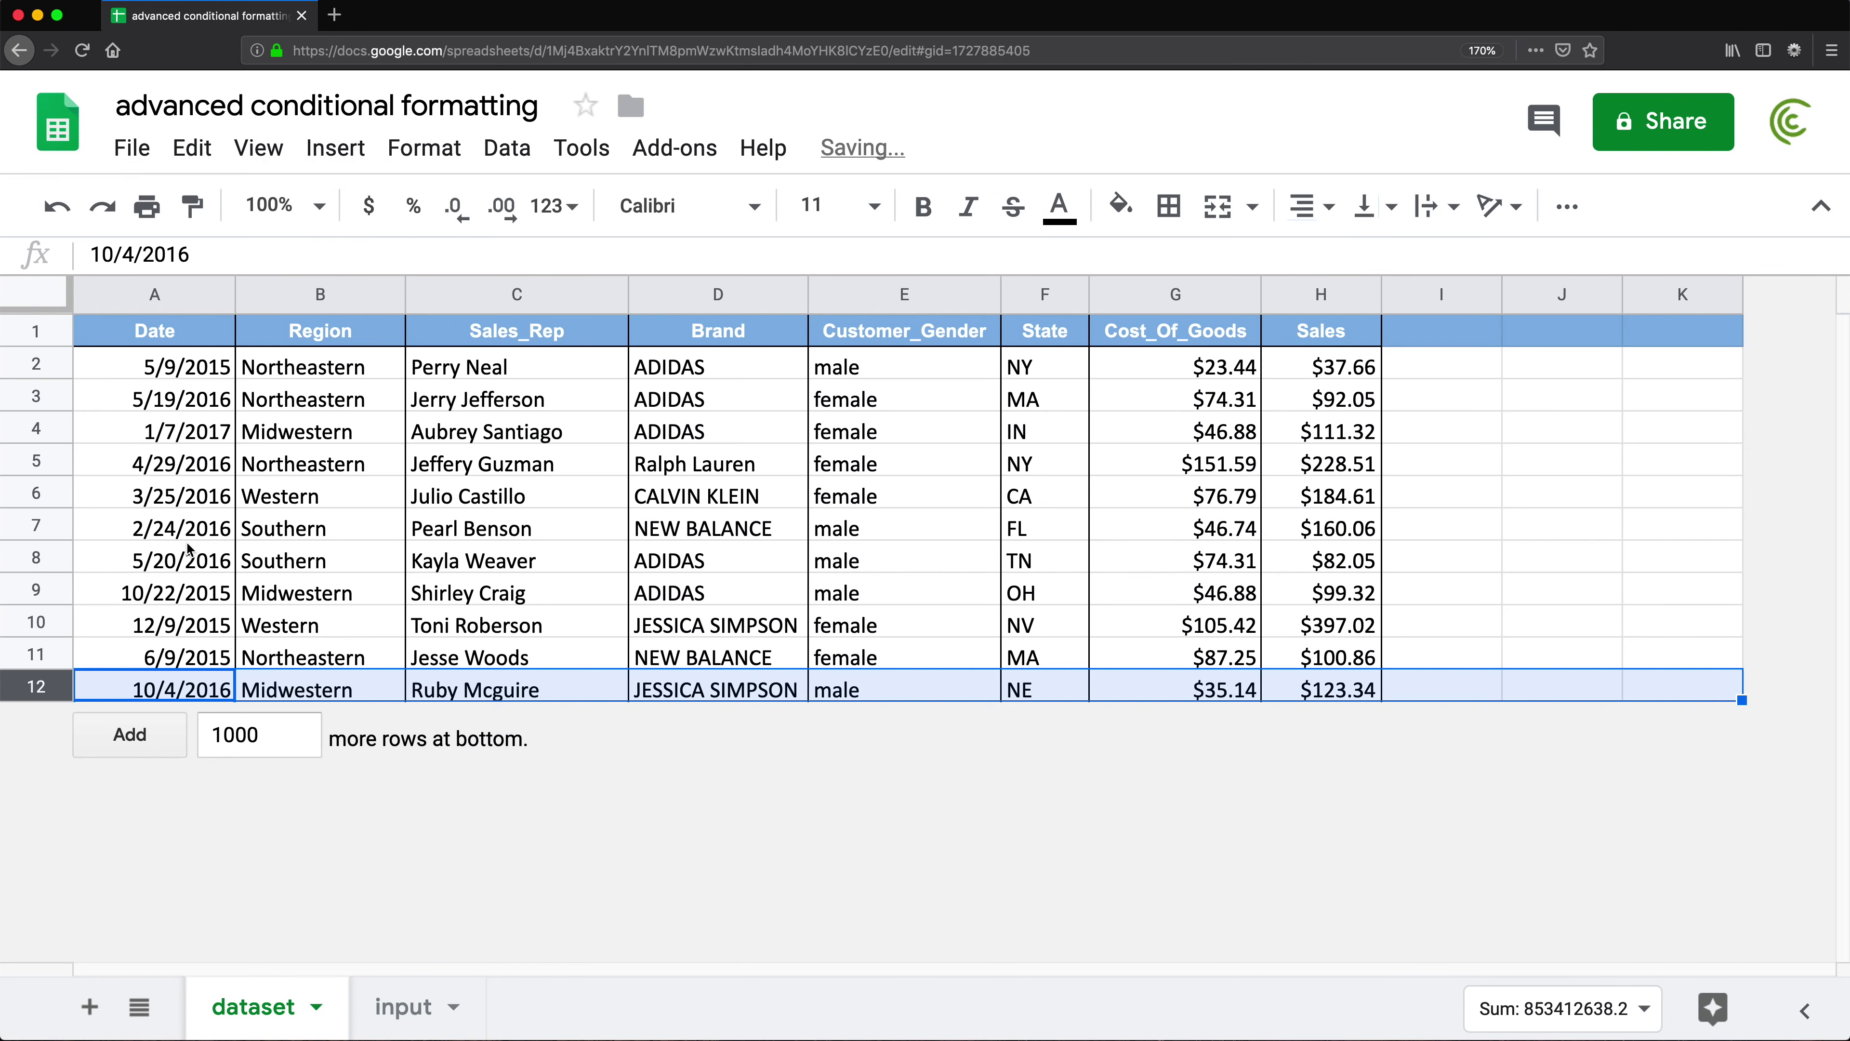
pyautogui.click(493, 663)
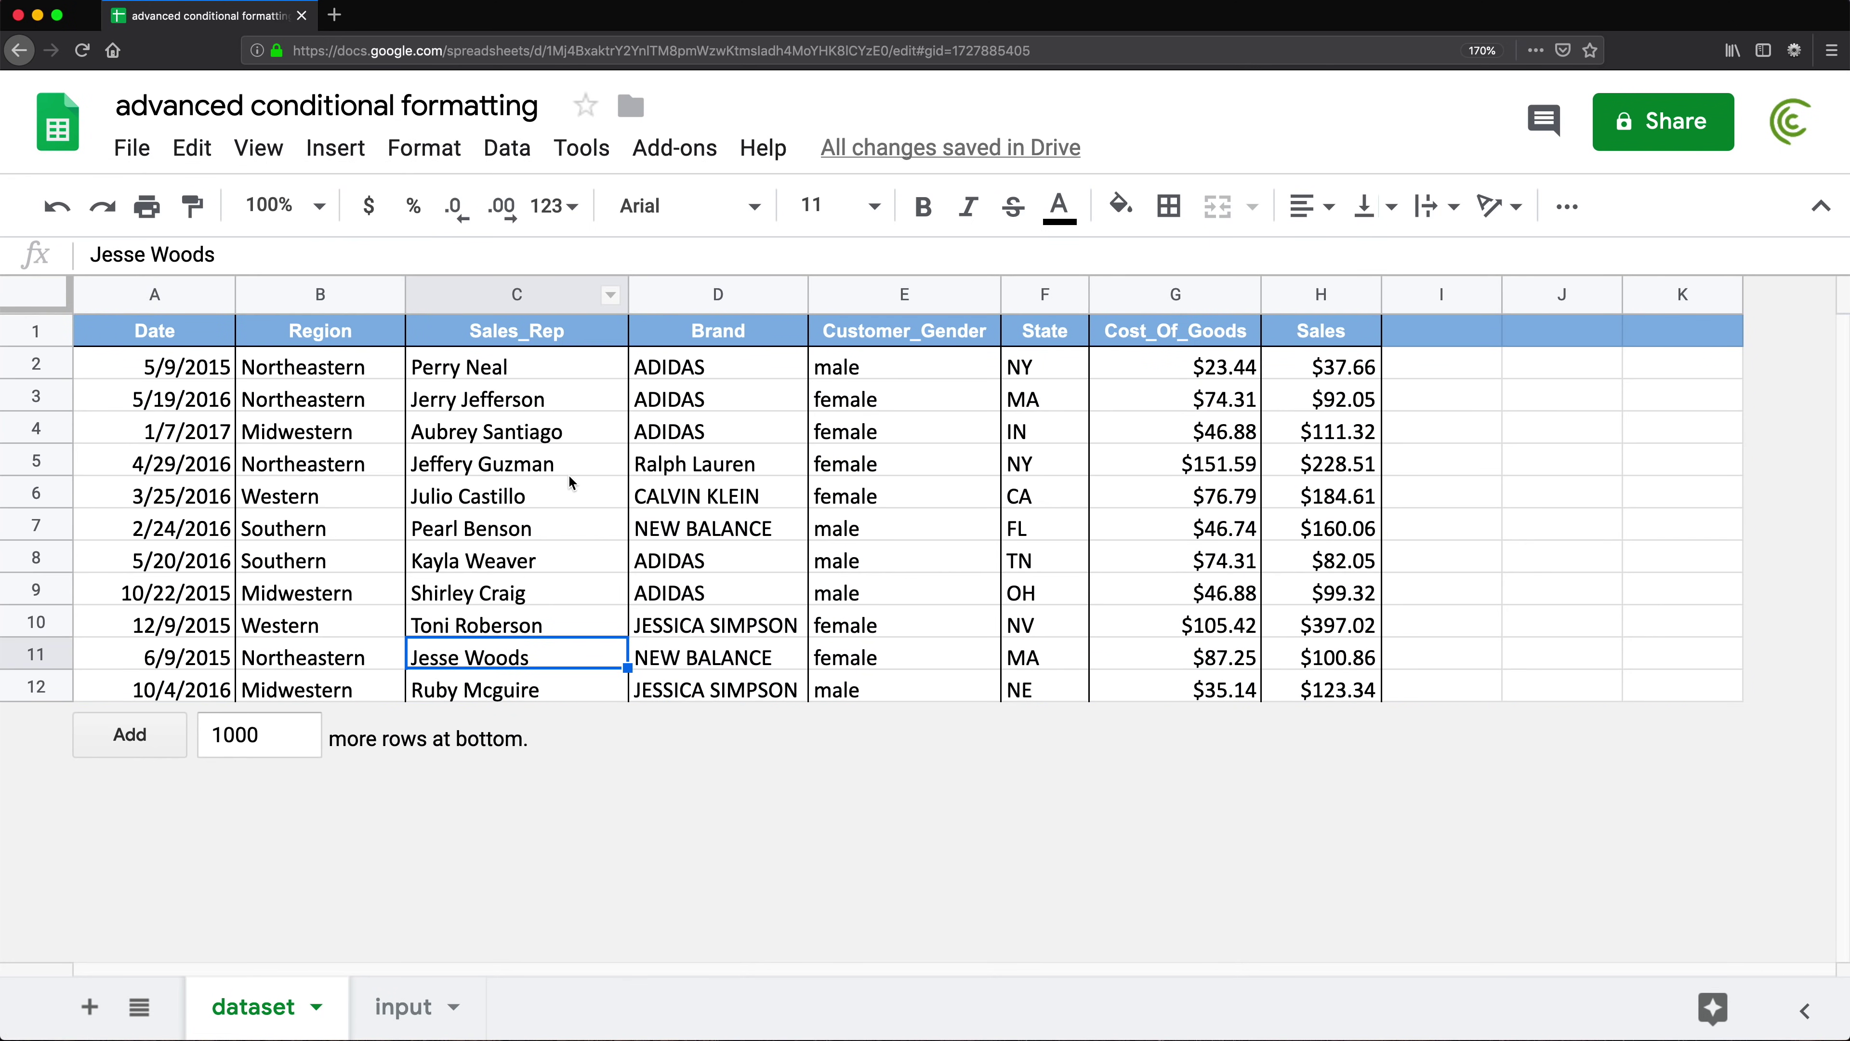
# - Duplicate a sales rep within the Sales_Rep column by copying C4 into C8
pyautogui.moveTo(542, 396); pyautogui.dragTo(526, 660)
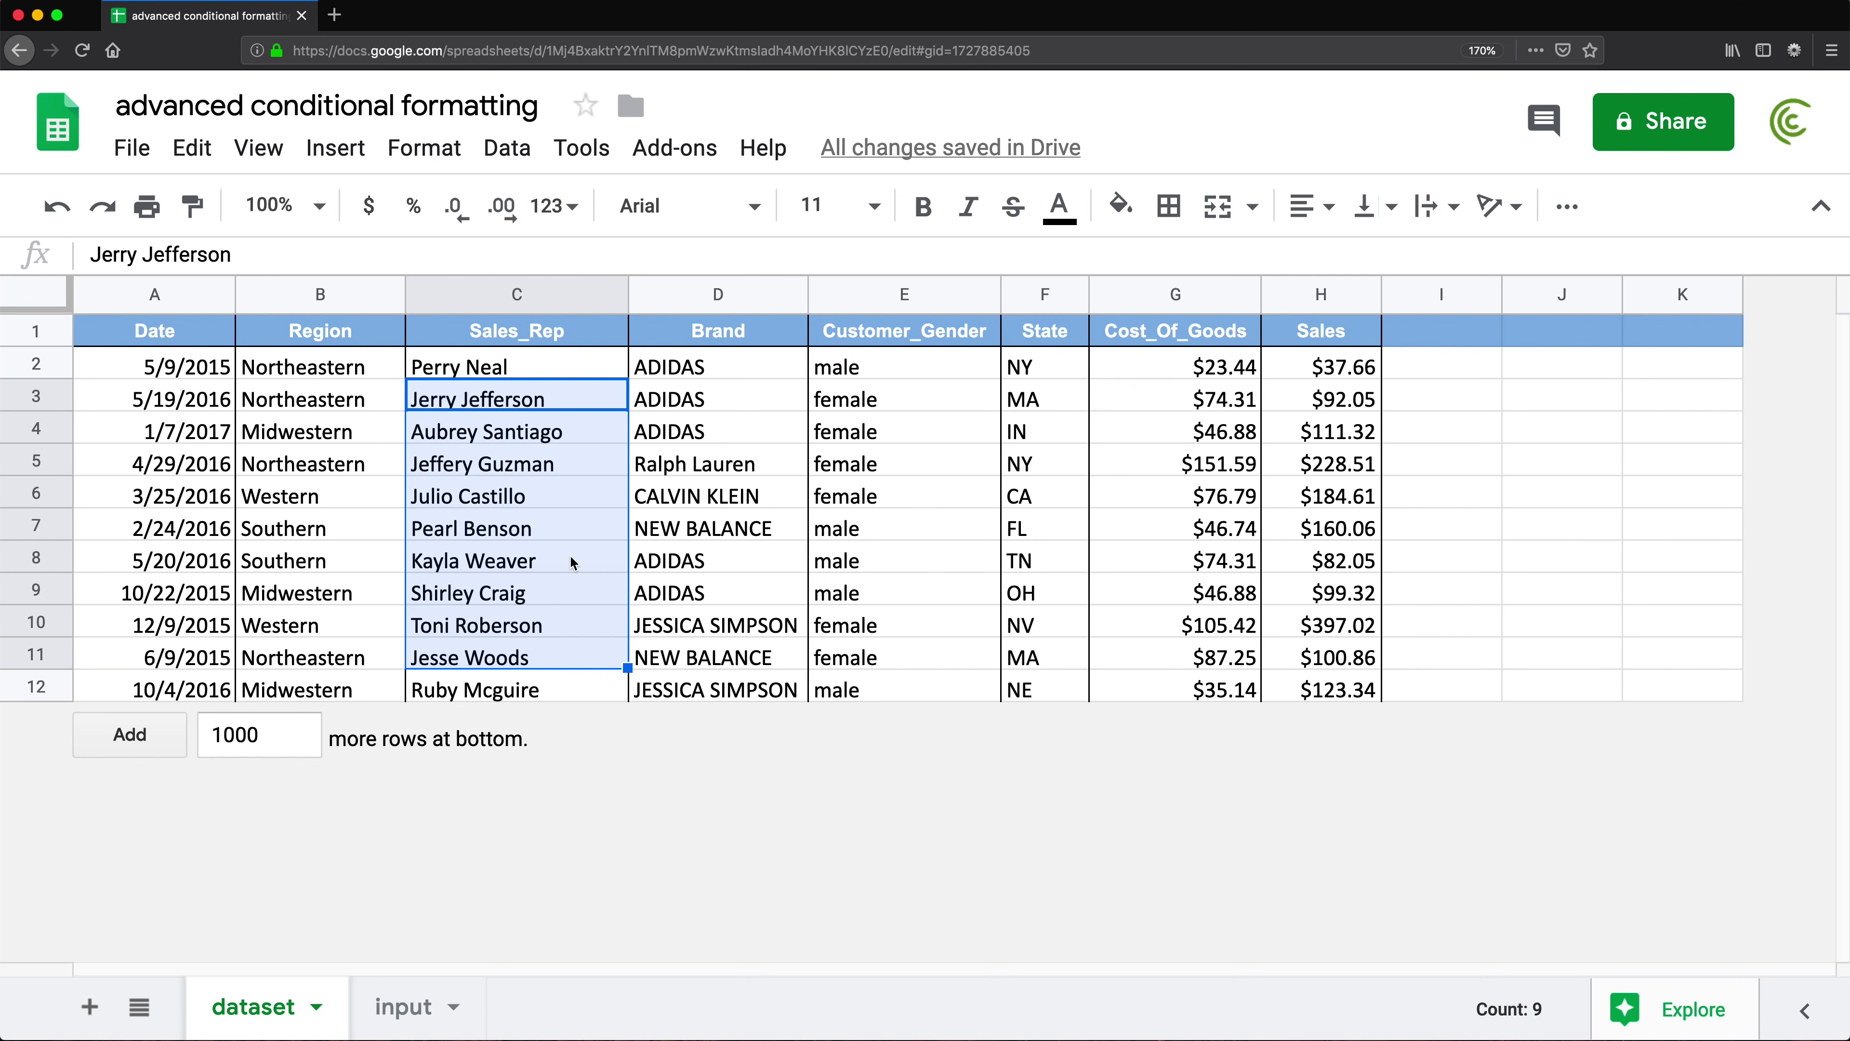
pyautogui.click(496, 425)
pyautogui.hotkey('ctrl', 'c')
pyautogui.click(522, 569)
pyautogui.hotkey('ctrl', 'v')
# - Copy the sales rep in C6 into C10 and C4 to create more repeated entries
pyautogui.click(489, 498)
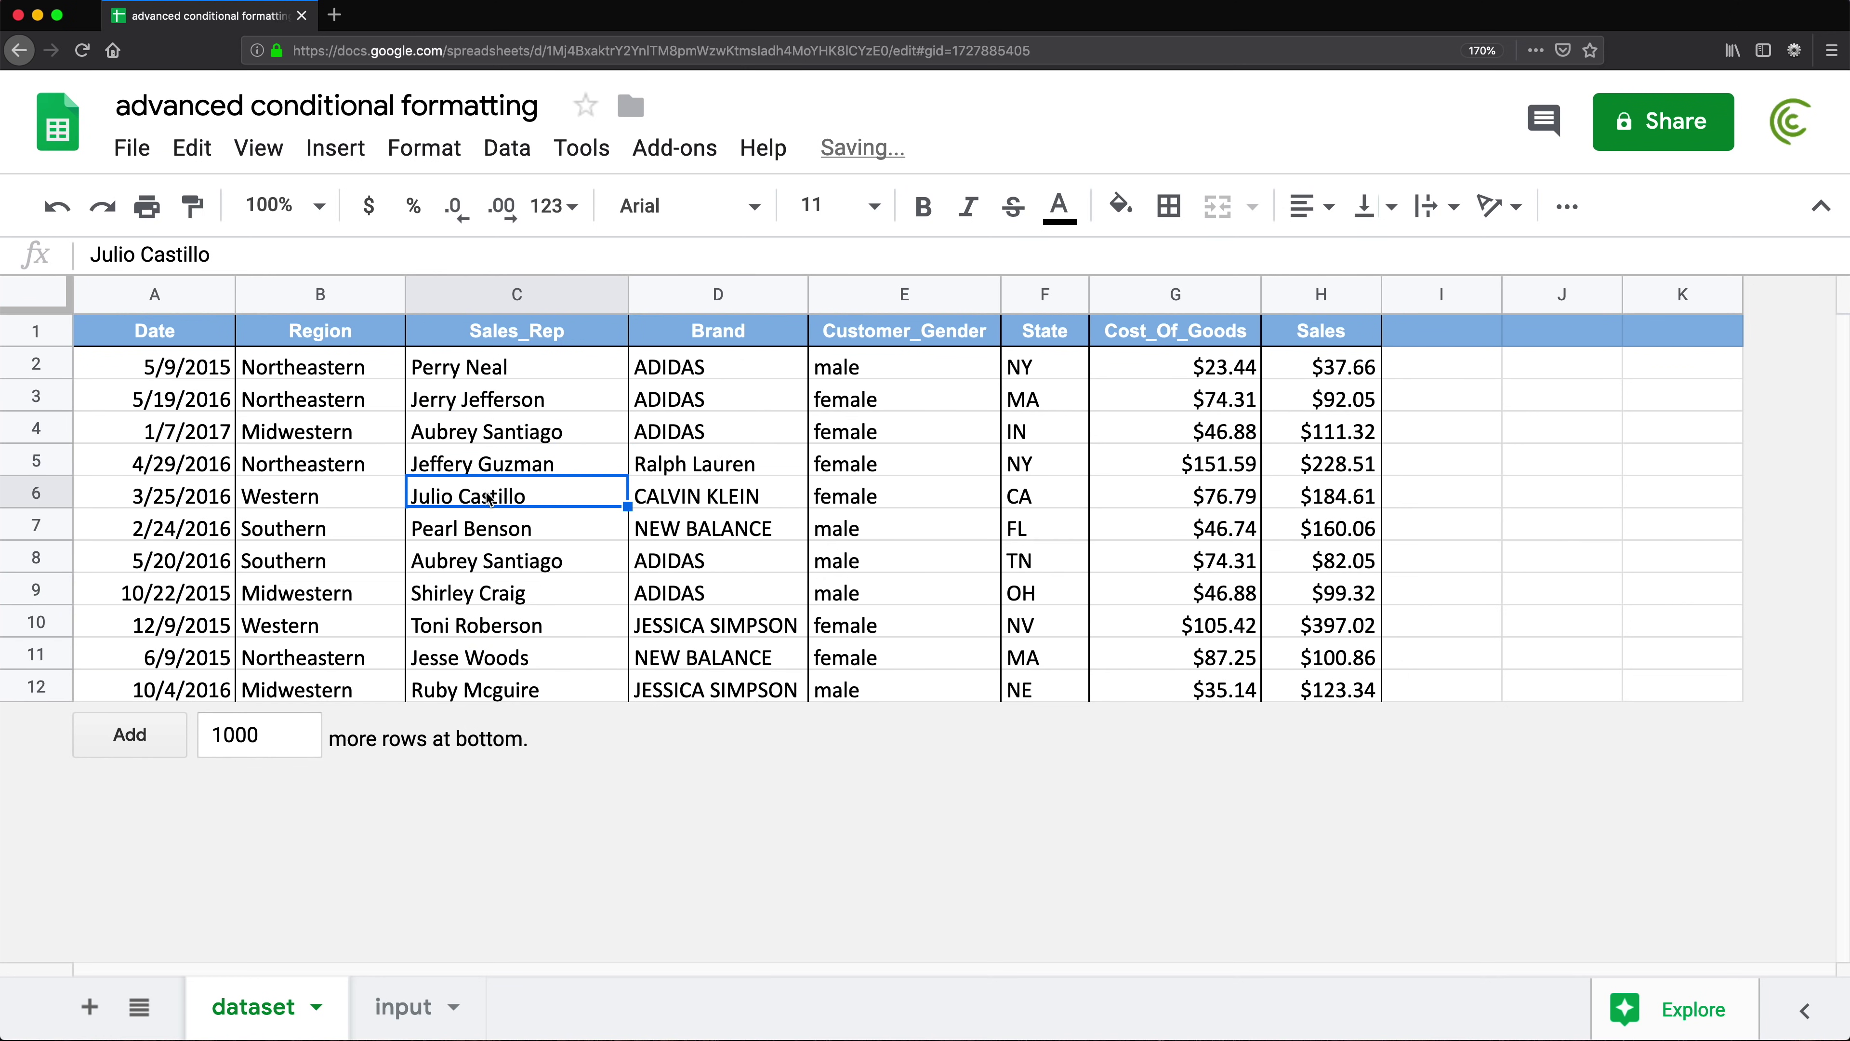
pyautogui.hotkey('ctrl', 'c')
pyautogui.click(514, 634)
pyautogui.hotkey('ctrl', 'v')
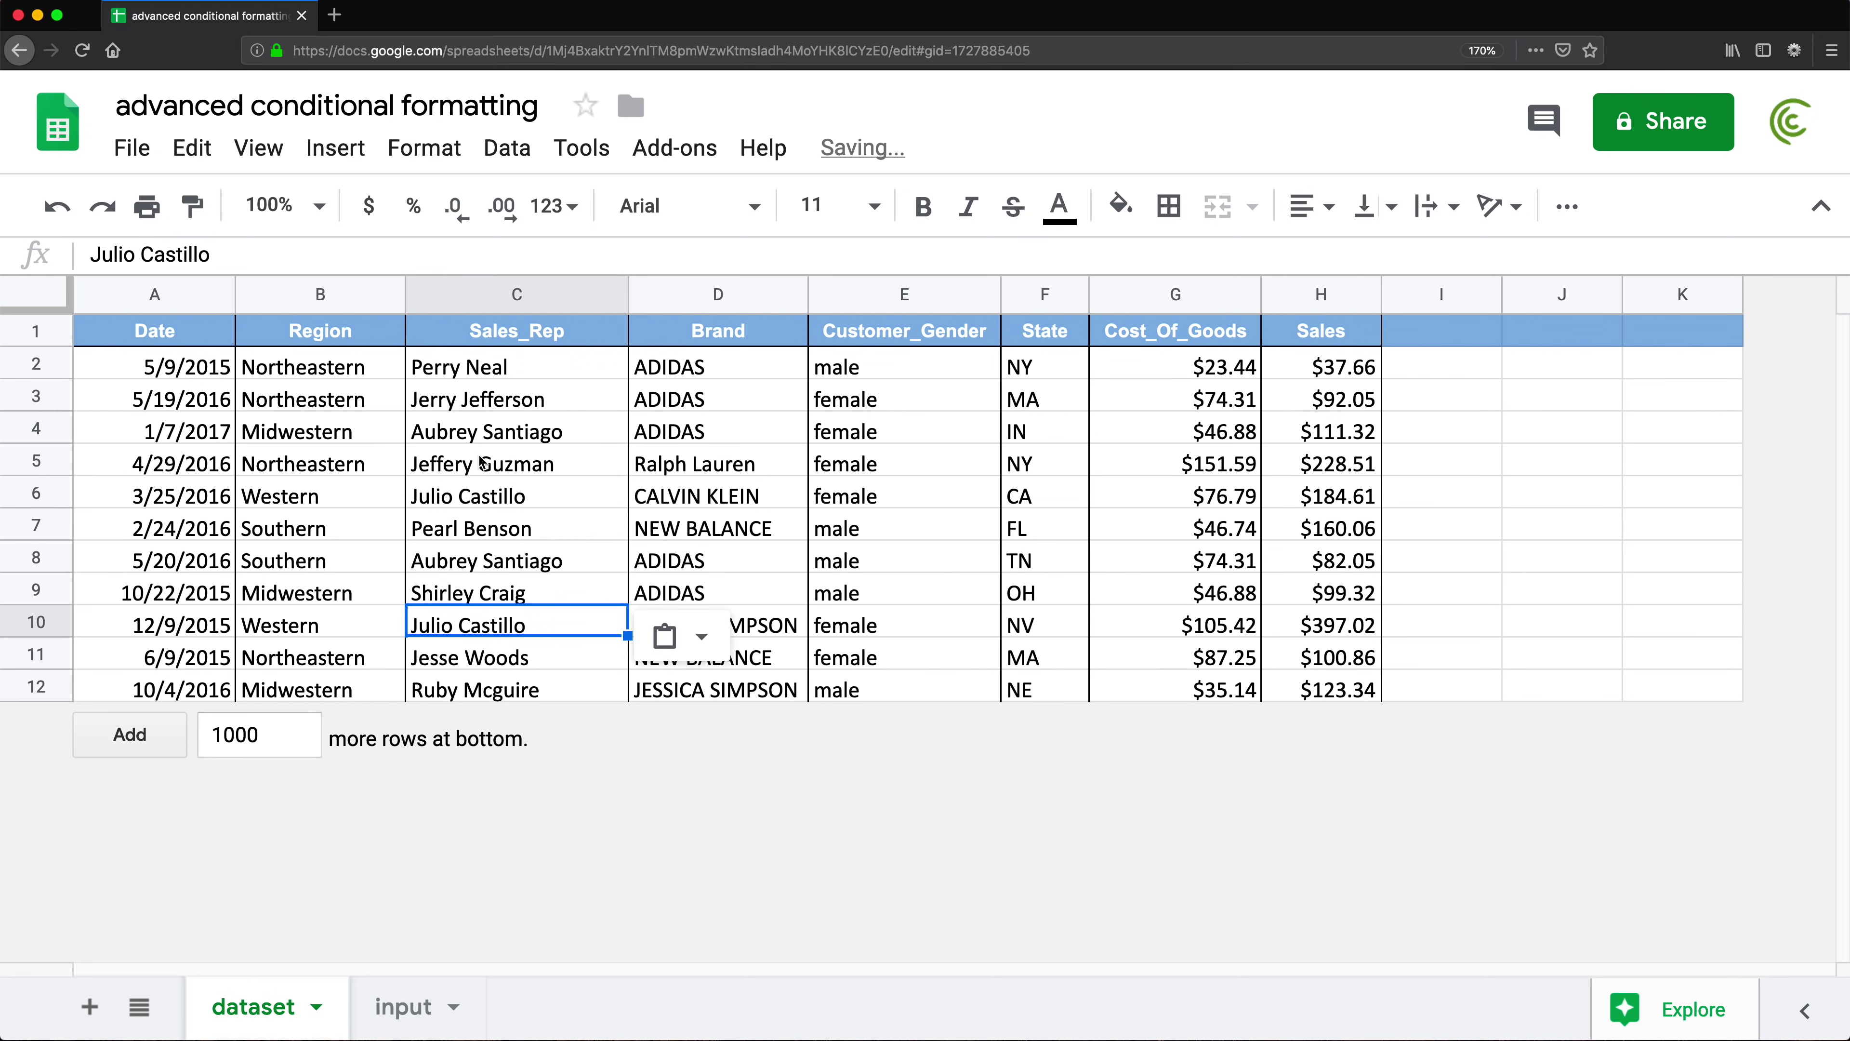
pyautogui.click(483, 430)
pyautogui.hotkey('ctrl', 'v')
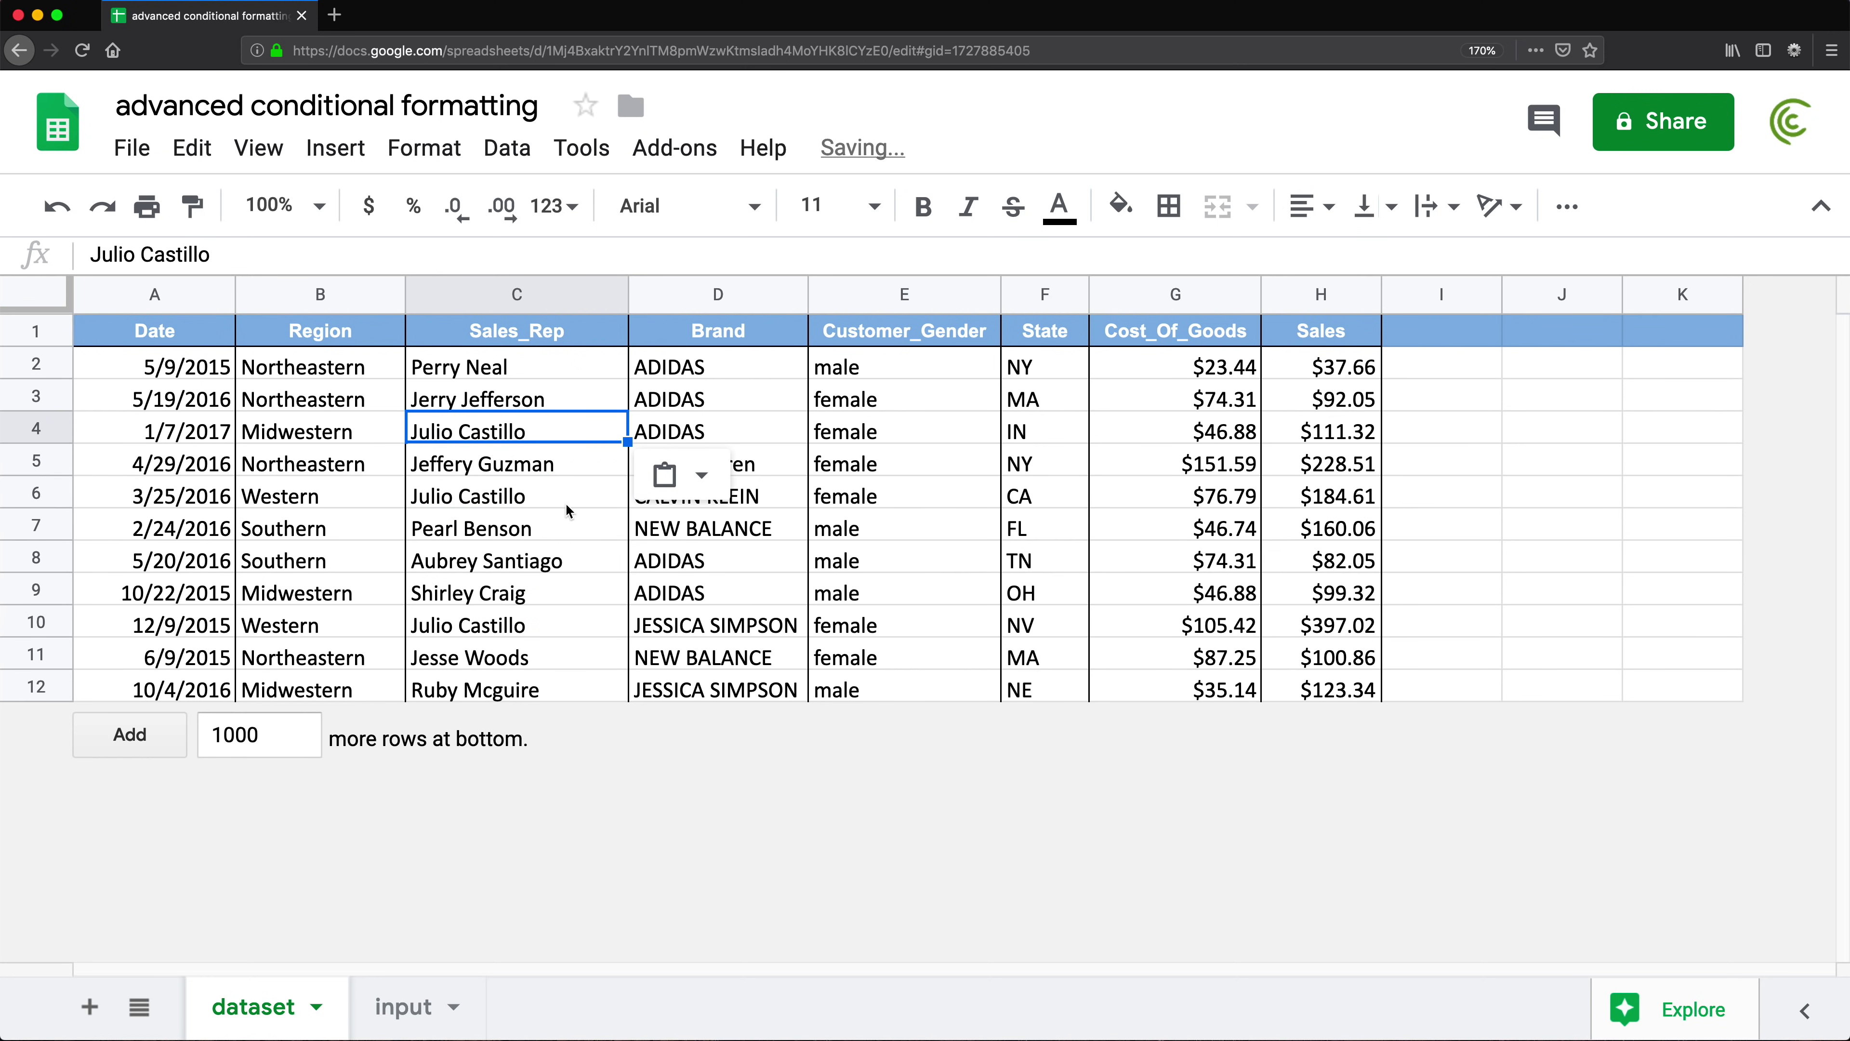
pyautogui.click(563, 564)
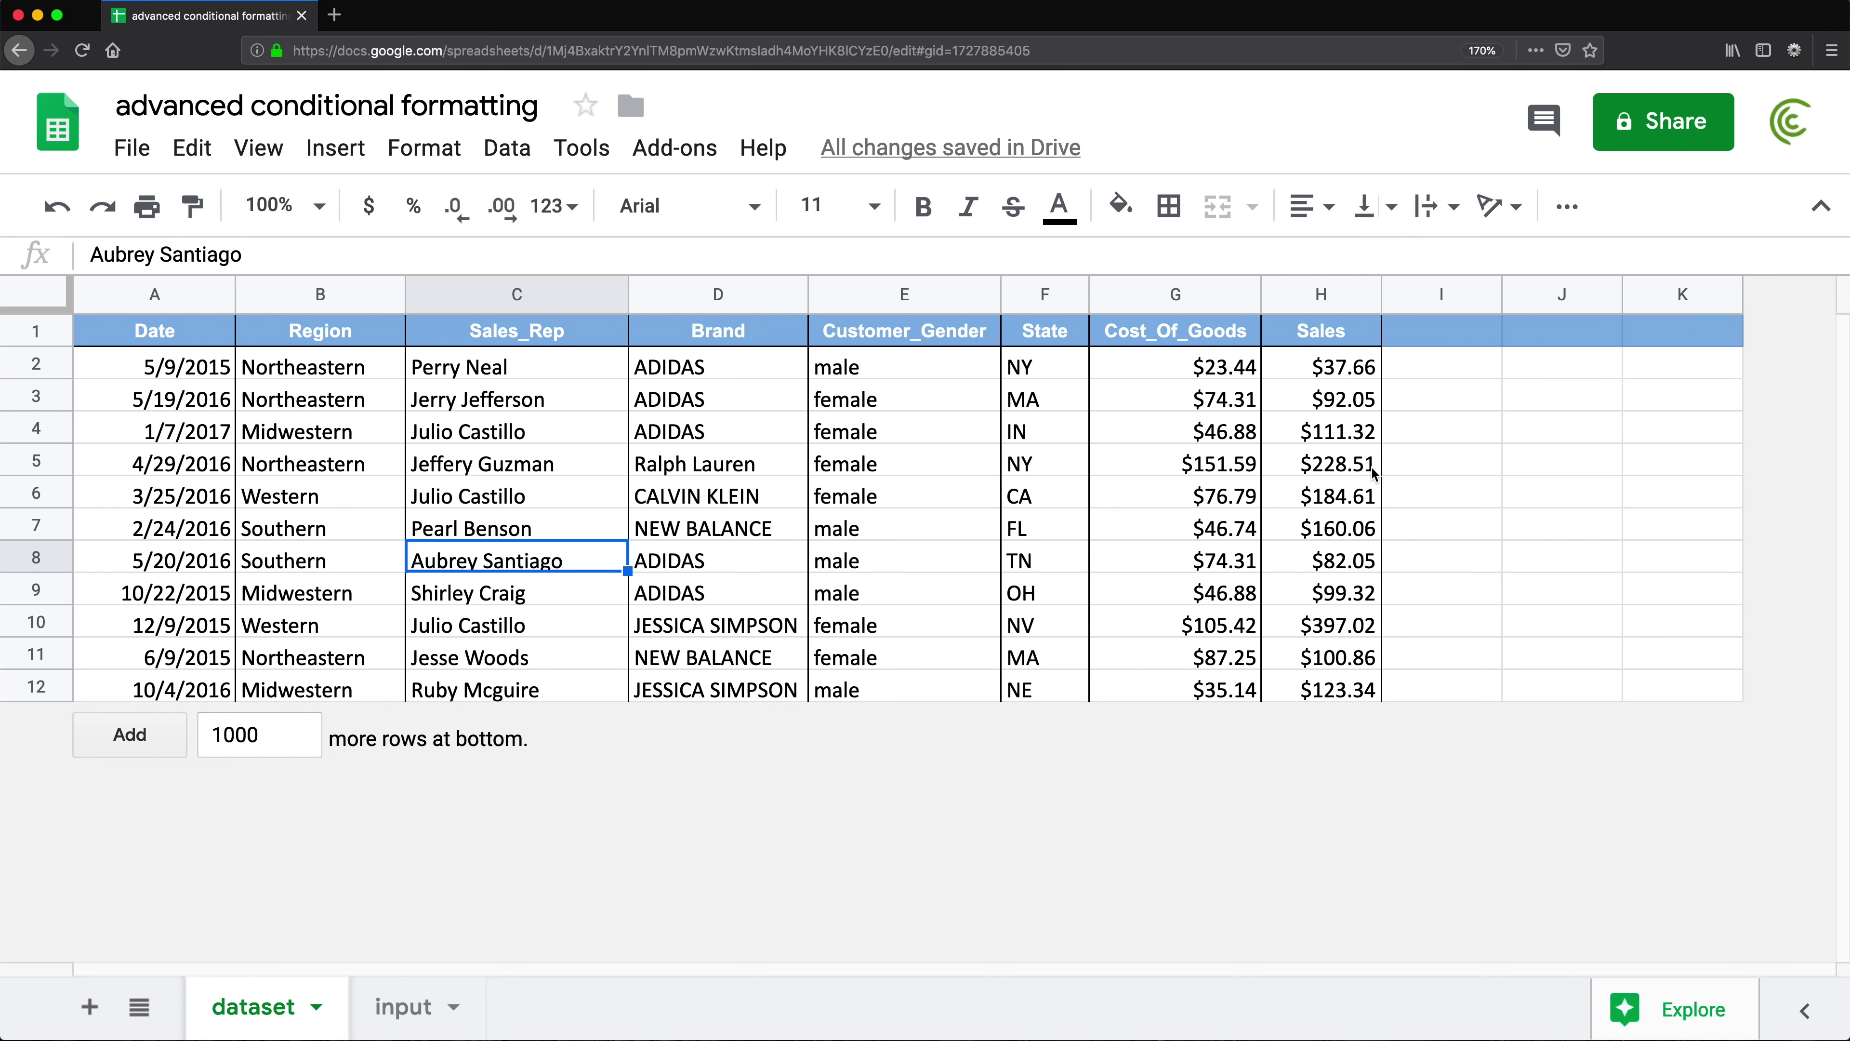
# - Write the formula =COUNTIFS($C:$C,C2) in I2 to count each sales rep's occurrences in column C
pyautogui.moveTo(486, 366); pyautogui.dragTo(503, 590)
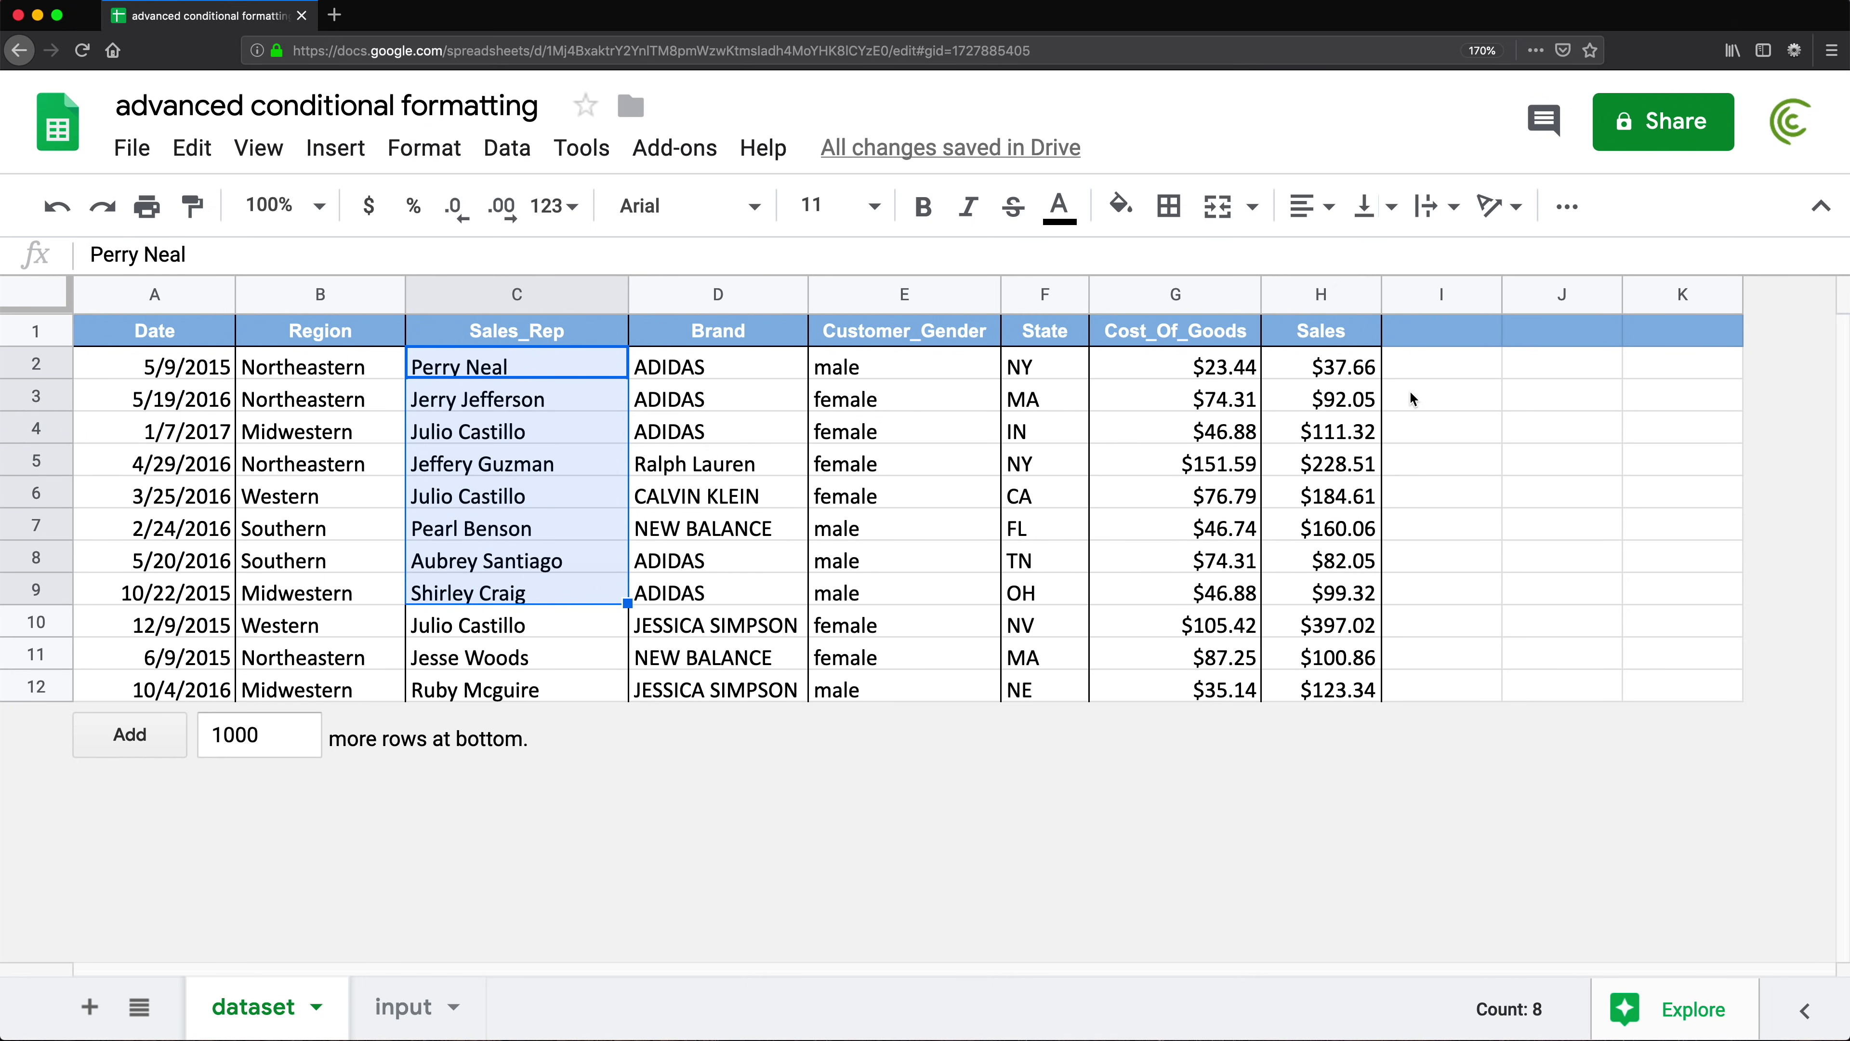
pyautogui.click(1415, 368)
pyautogui.write('=CO')
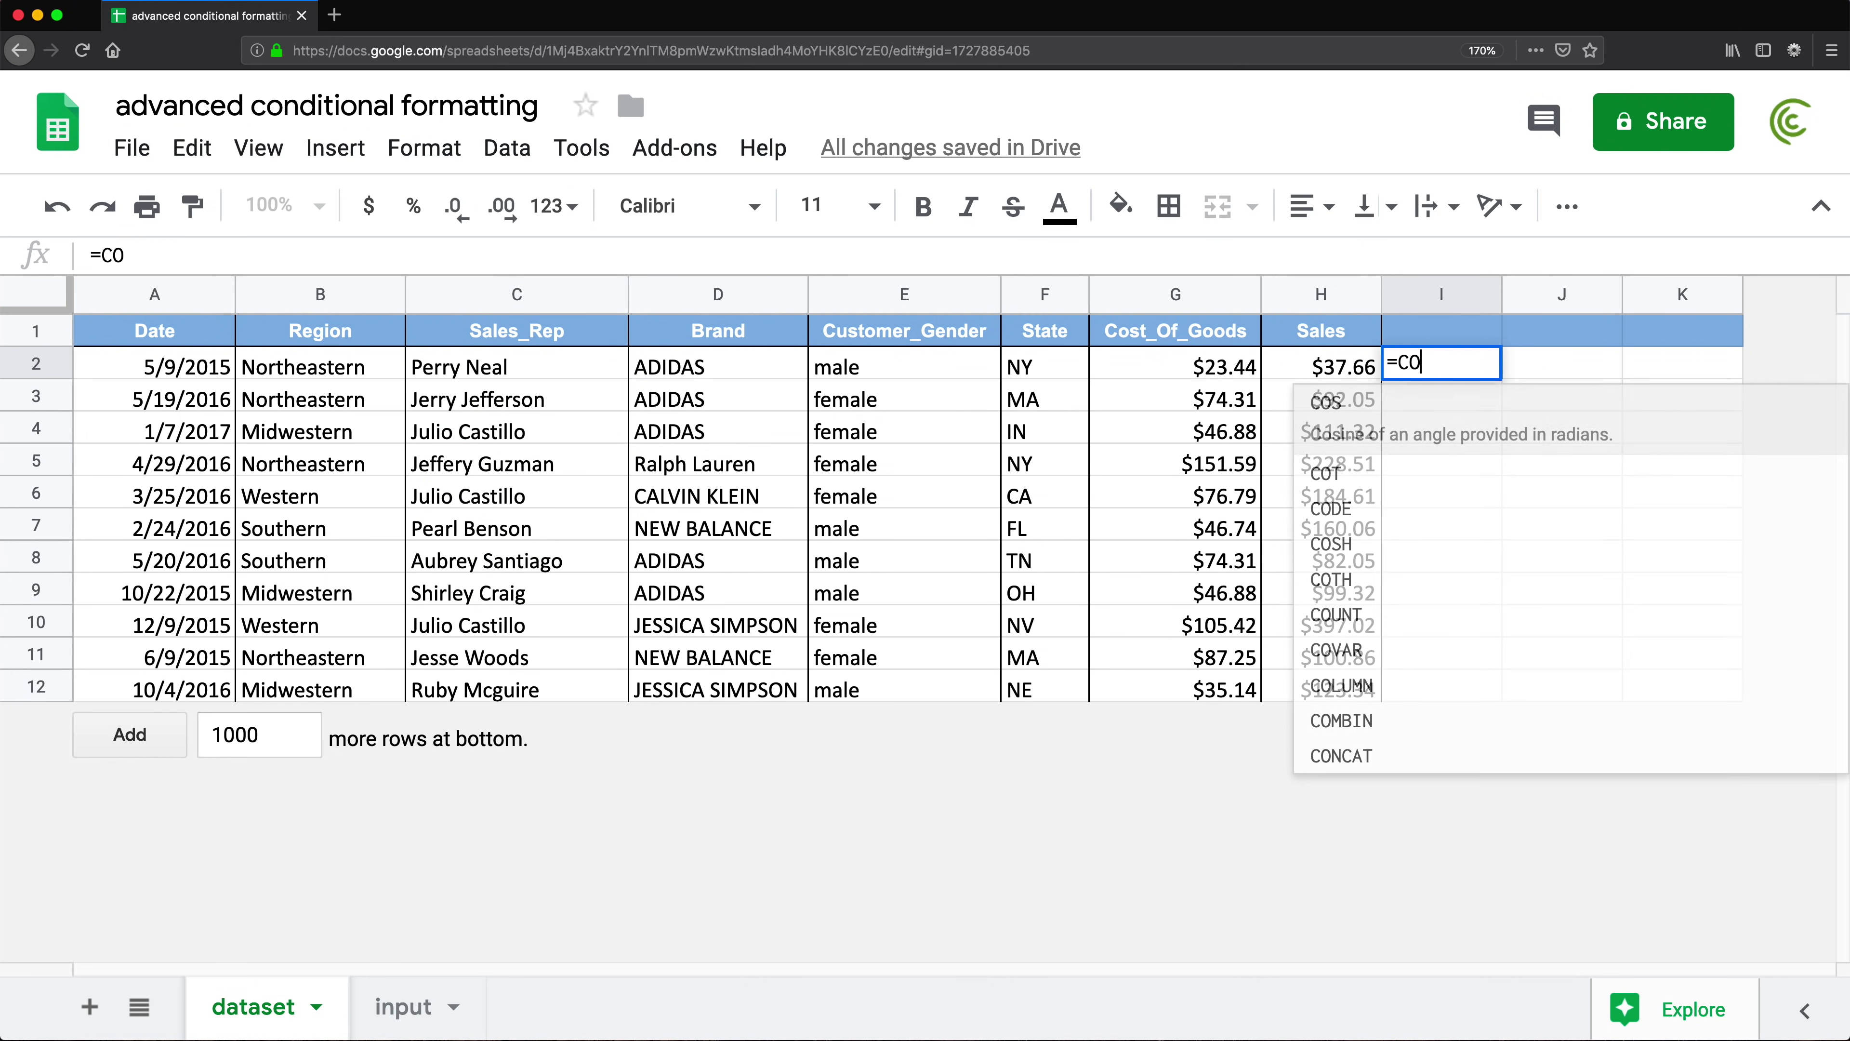
pyautogui.write('UNTIFS')
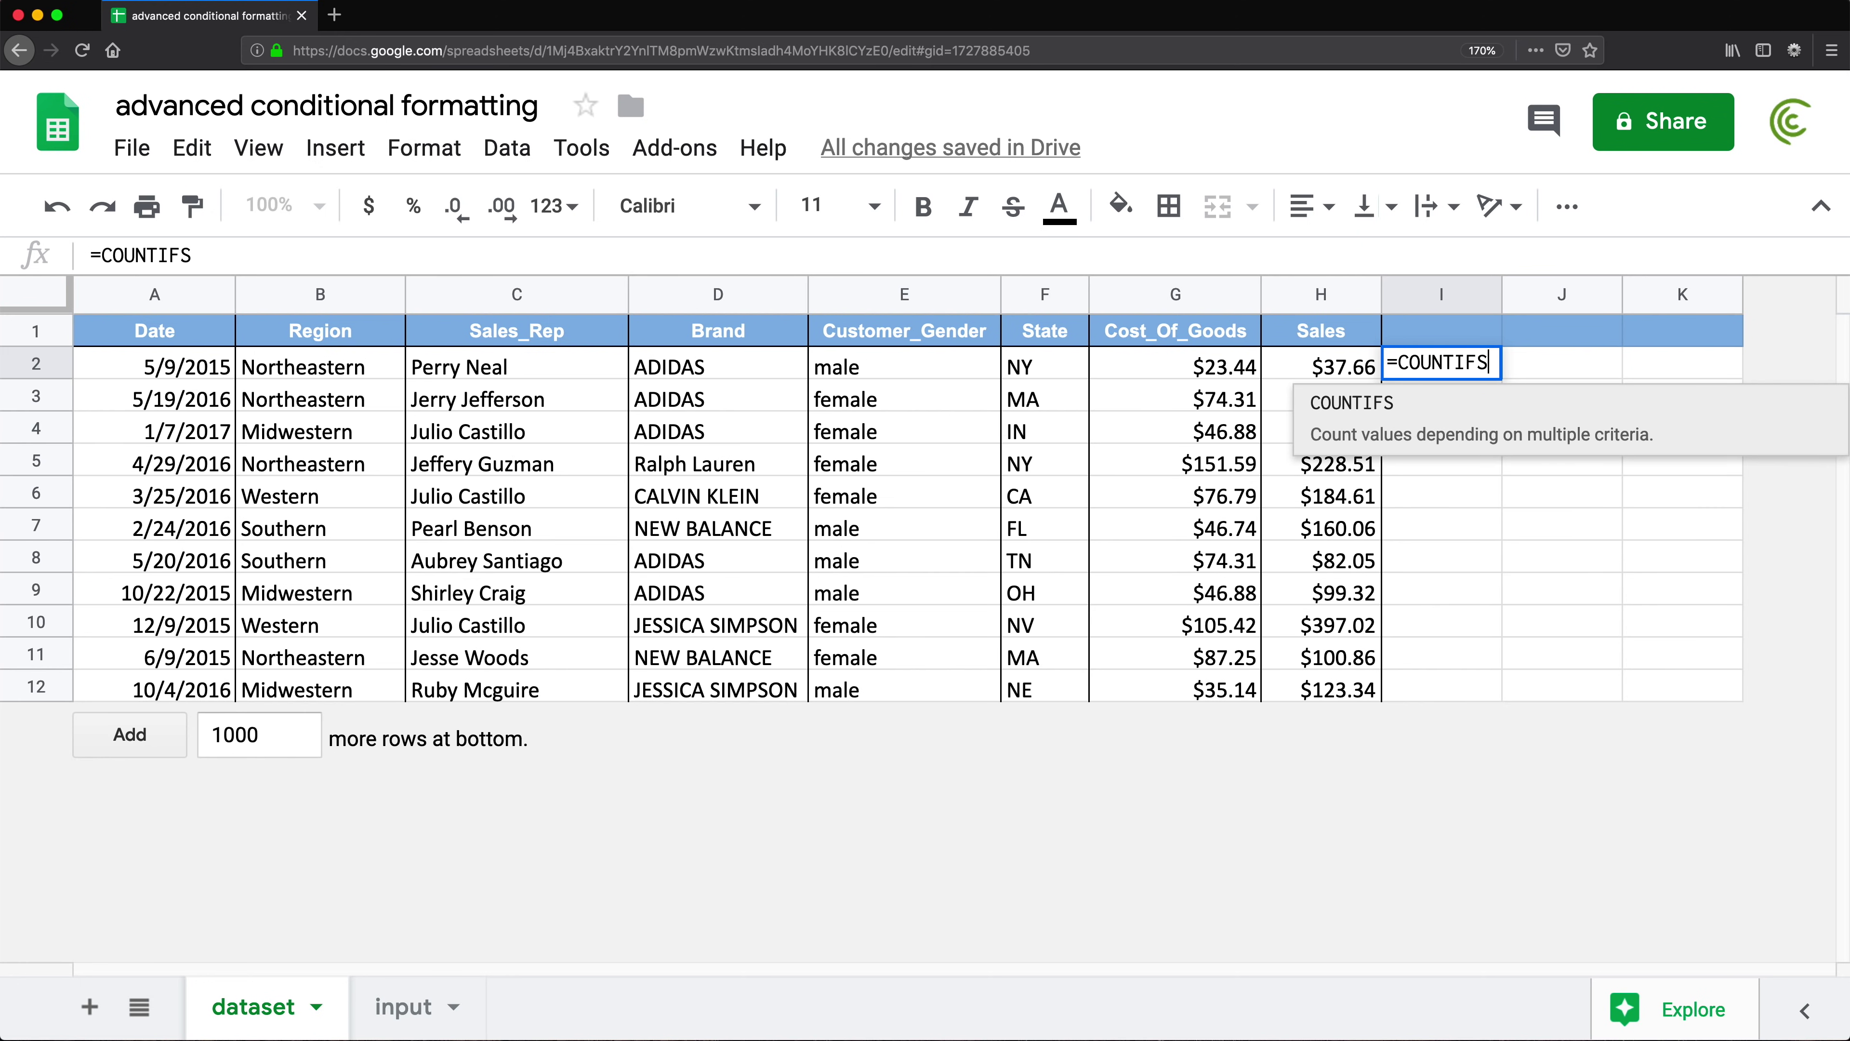
pyautogui.write('(')
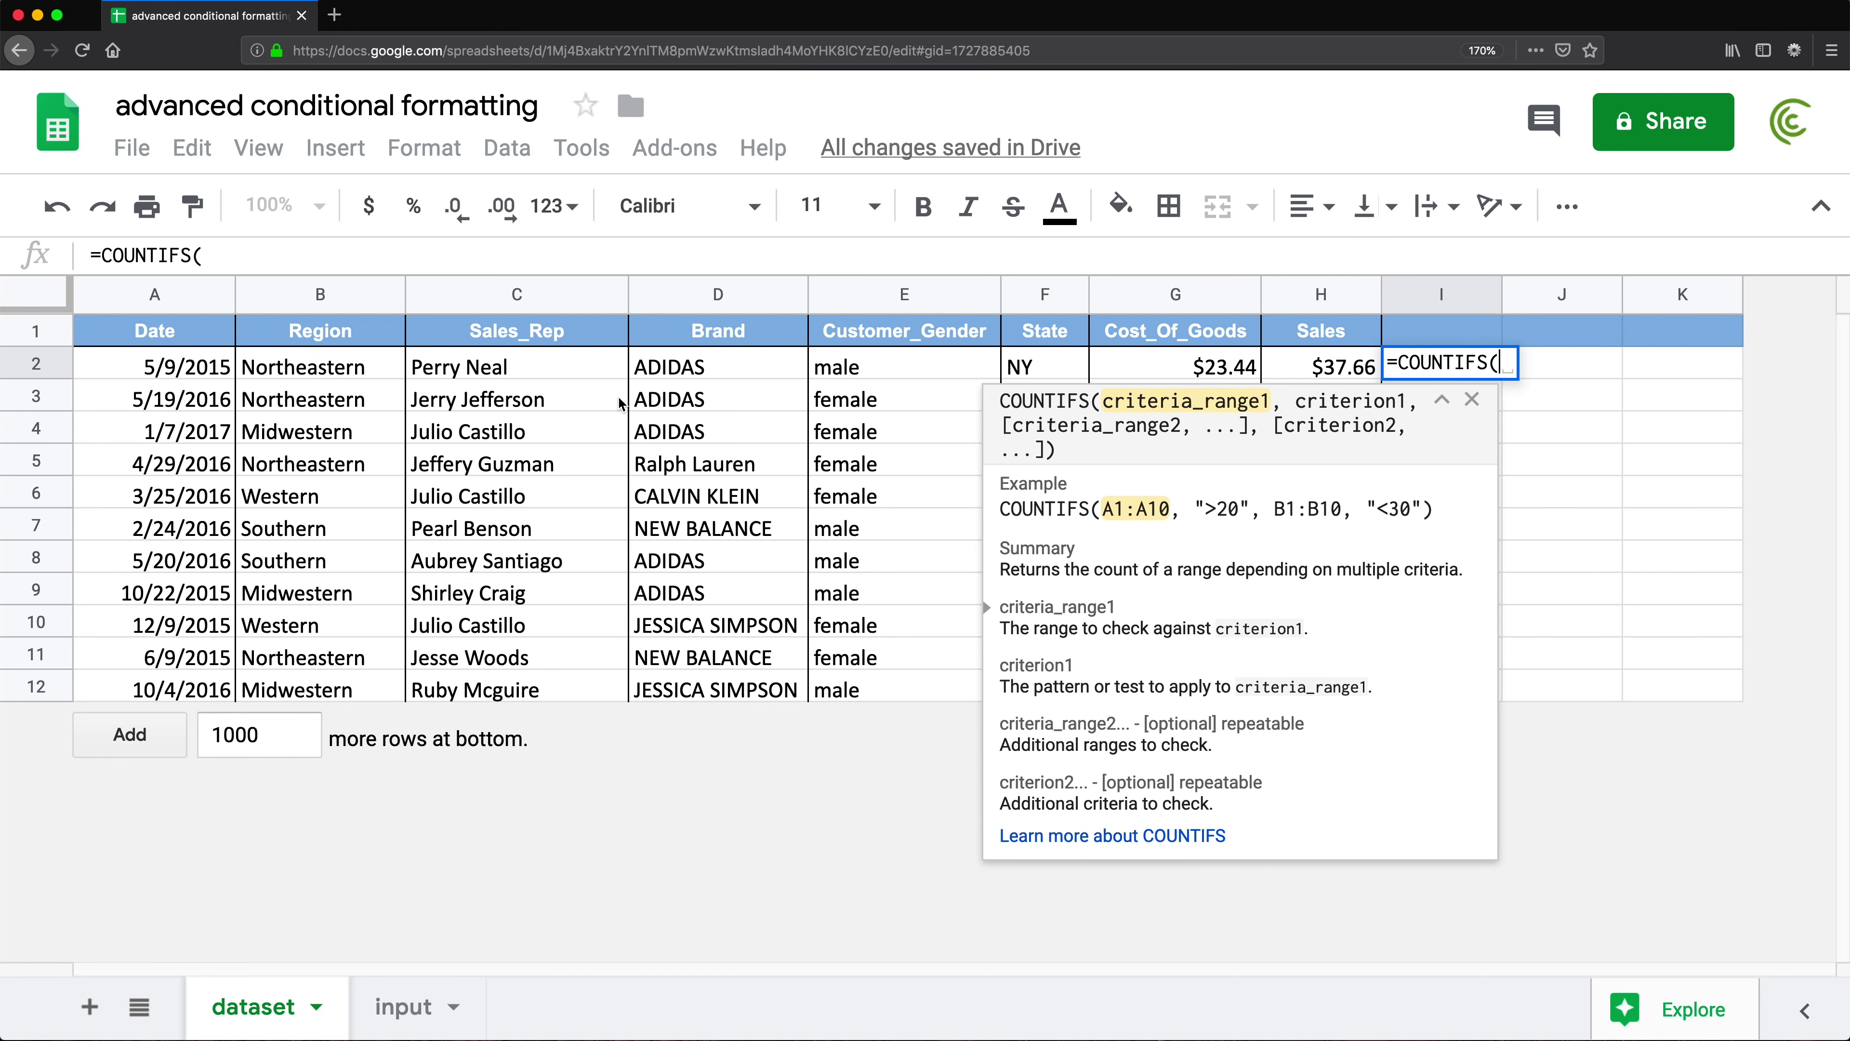
pyautogui.click(521, 292)
pyautogui.press('F4')
pyautogui.write(',')
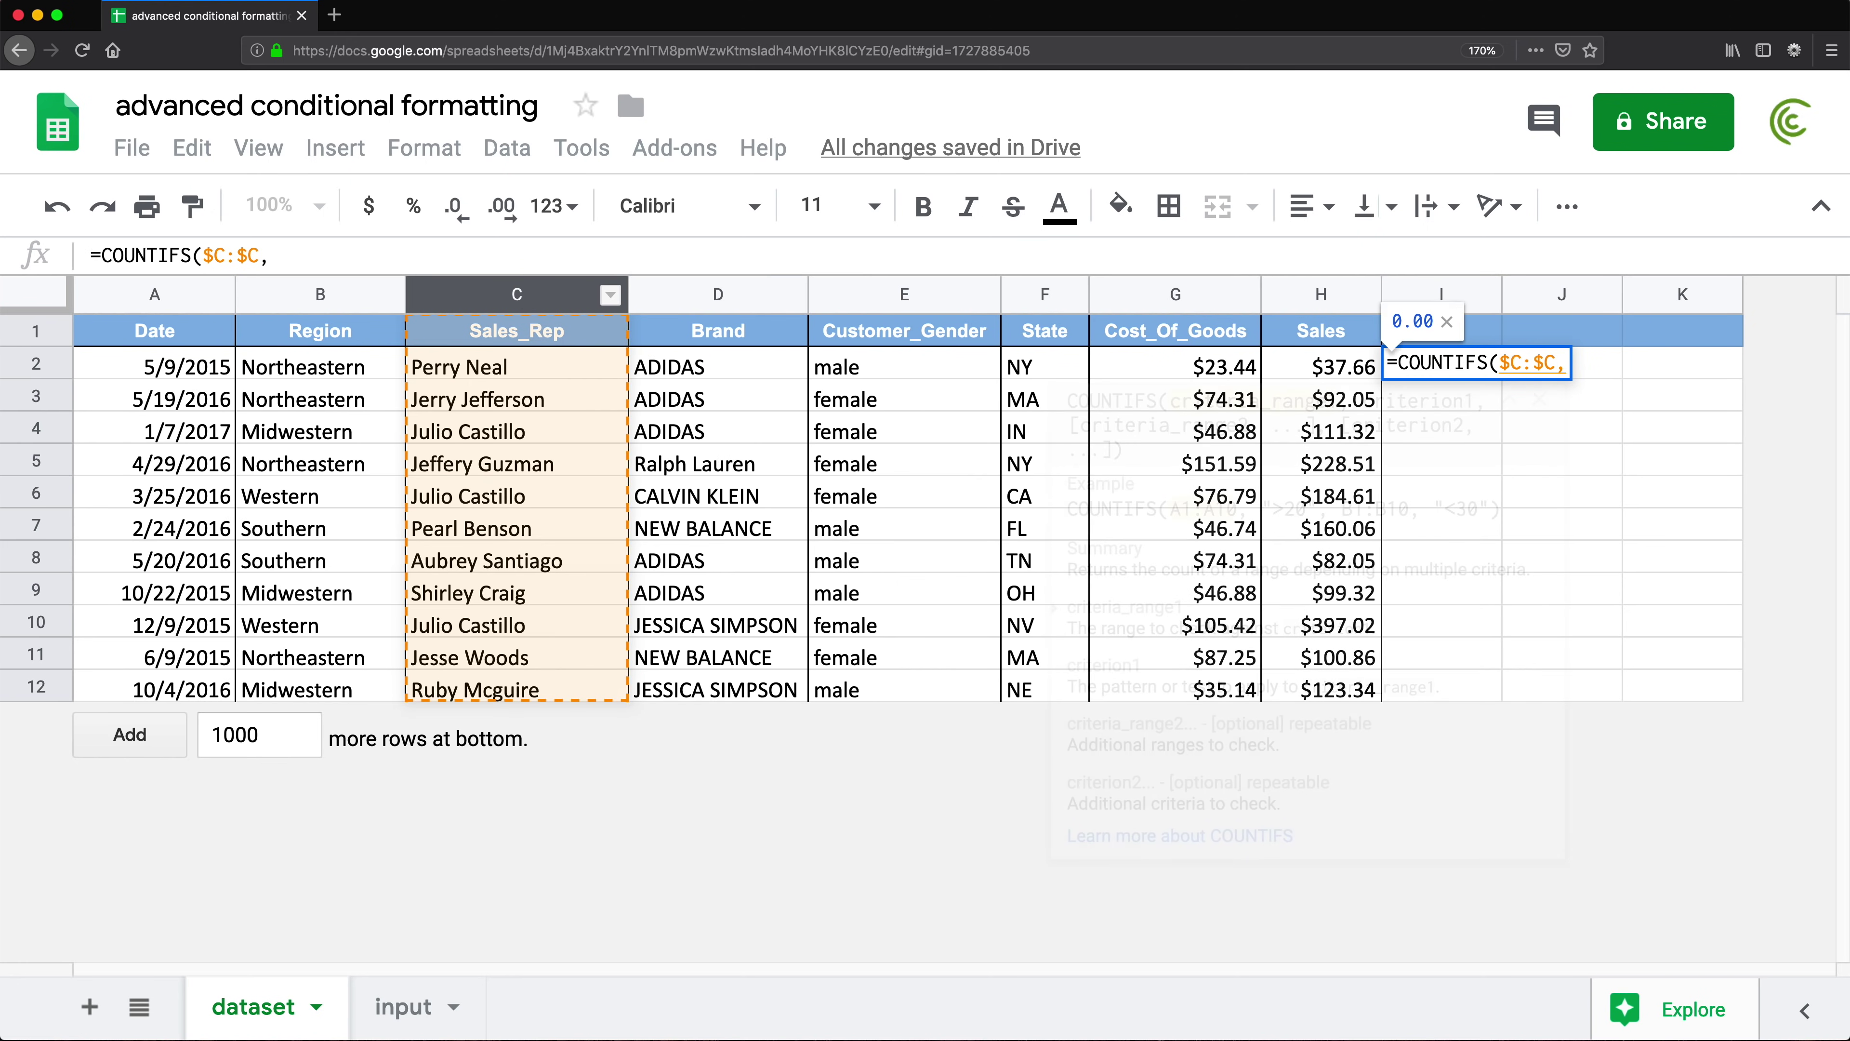
pyautogui.click(519, 367)
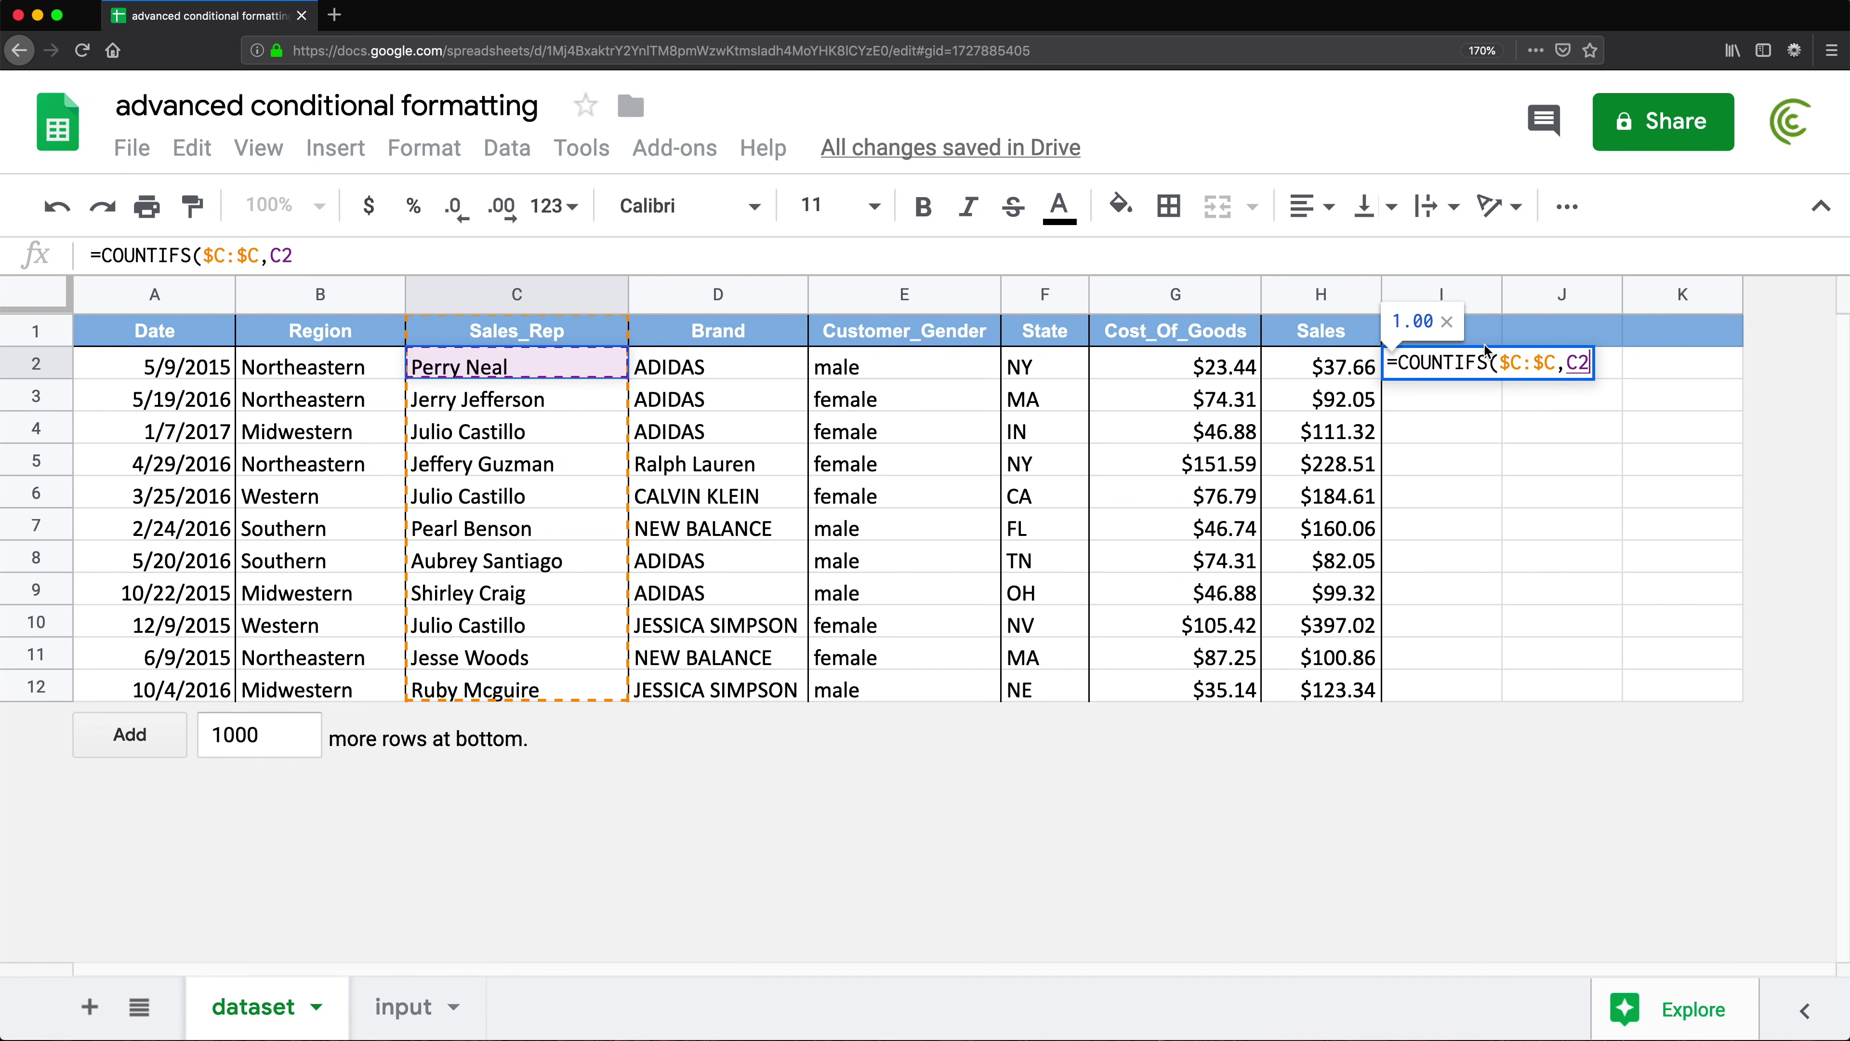
pyautogui.write(')')
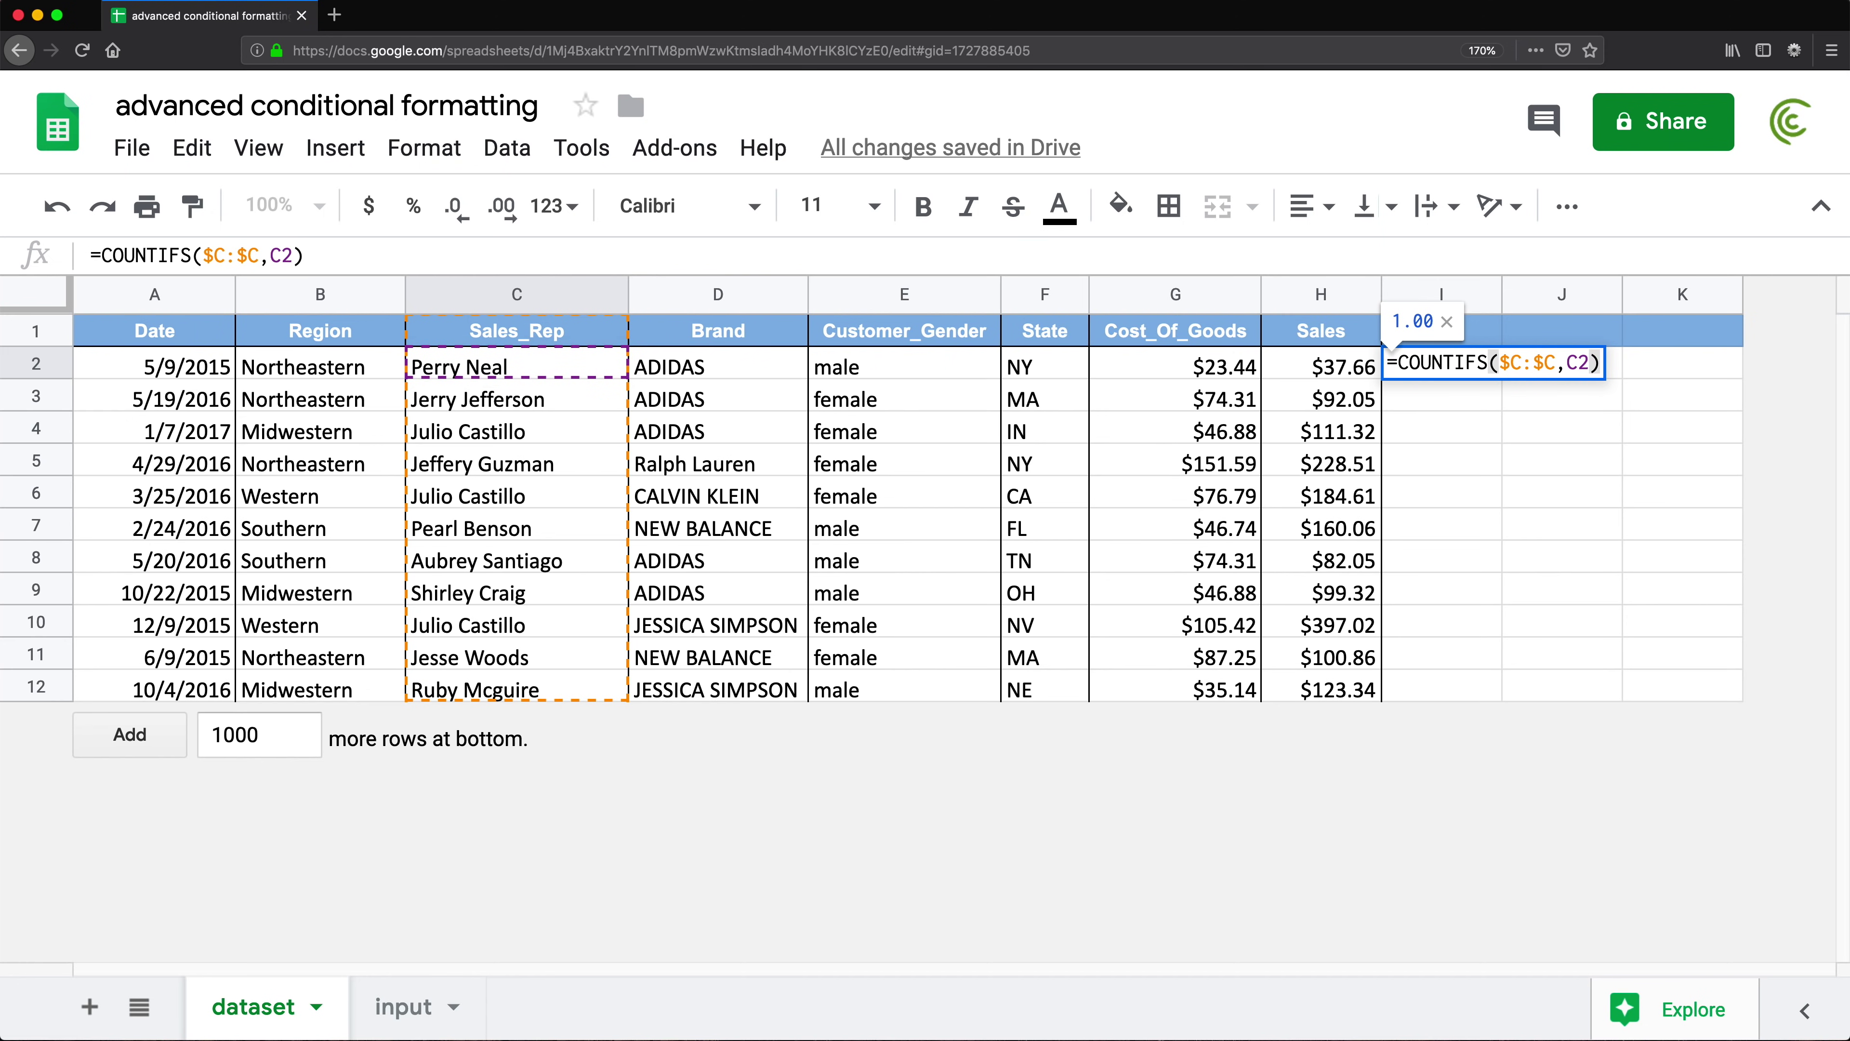
# - Lock the criterion's column as $C2 in the I2 formula and fill the formula down to I12
pyautogui.click(1567, 367)
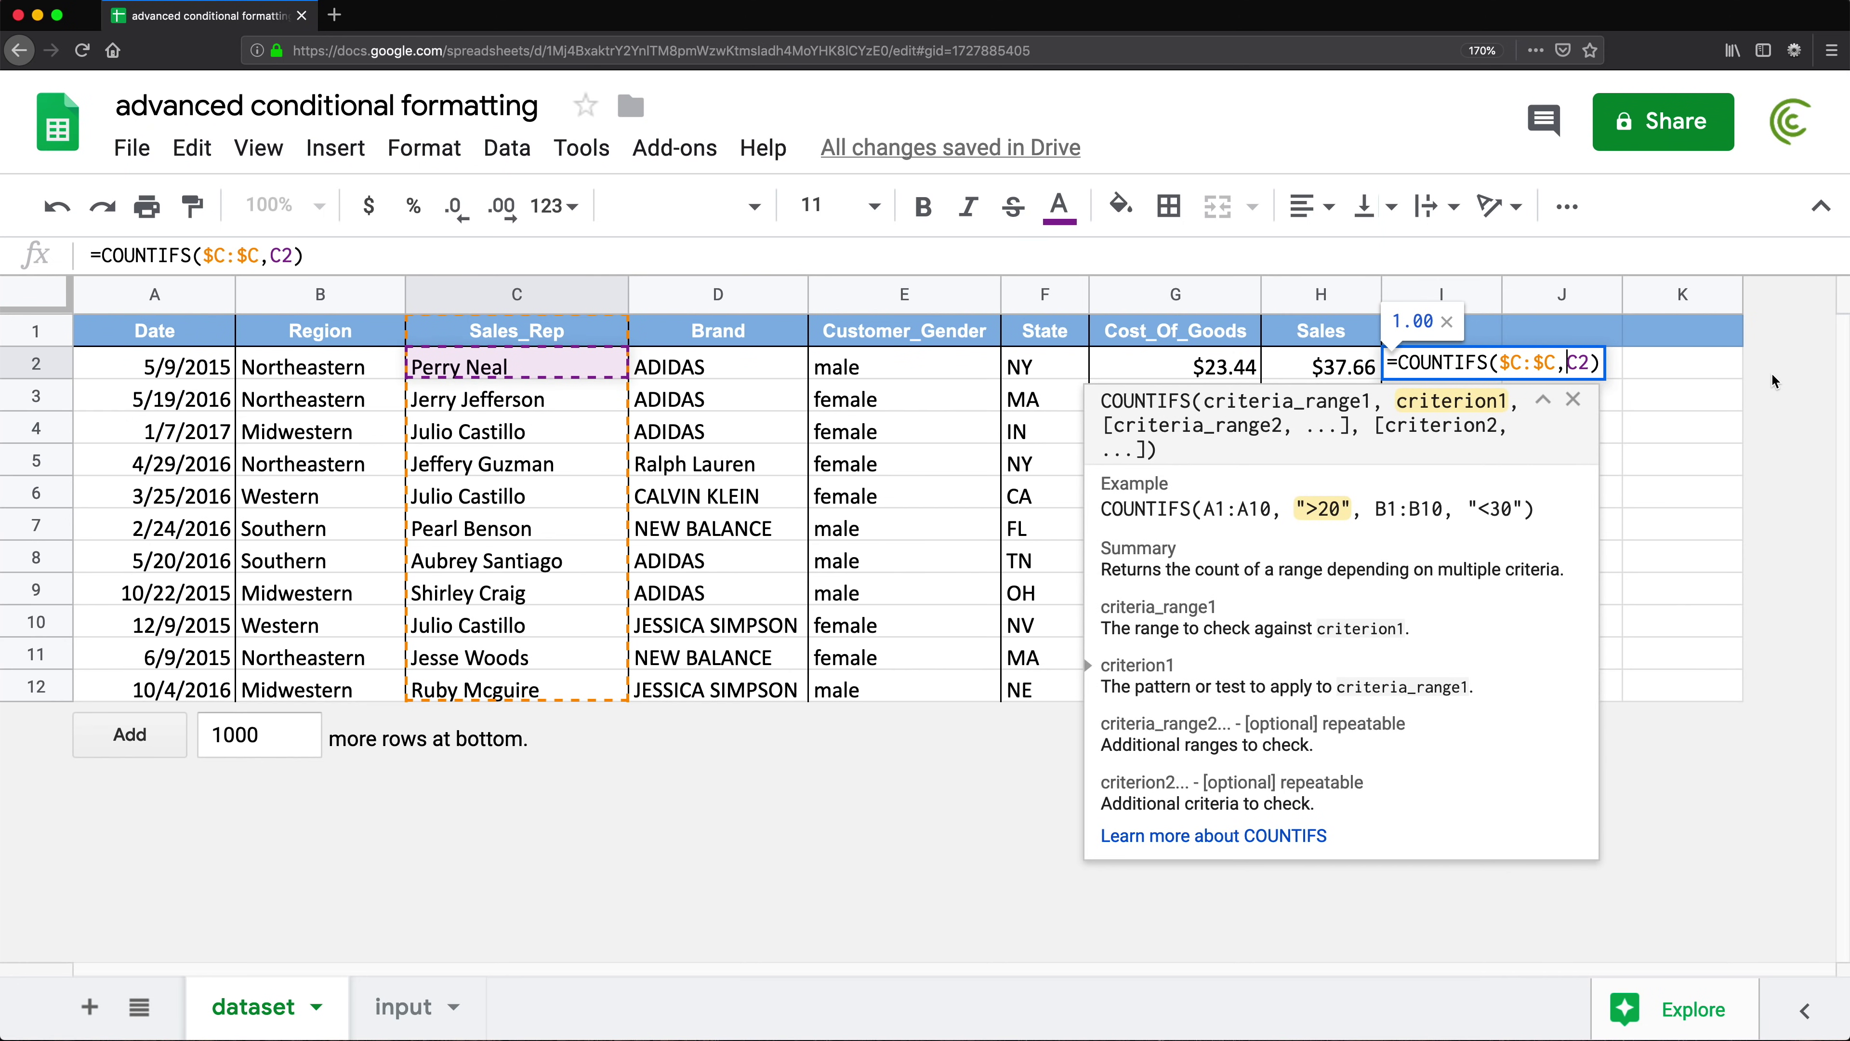
pyautogui.write('$')
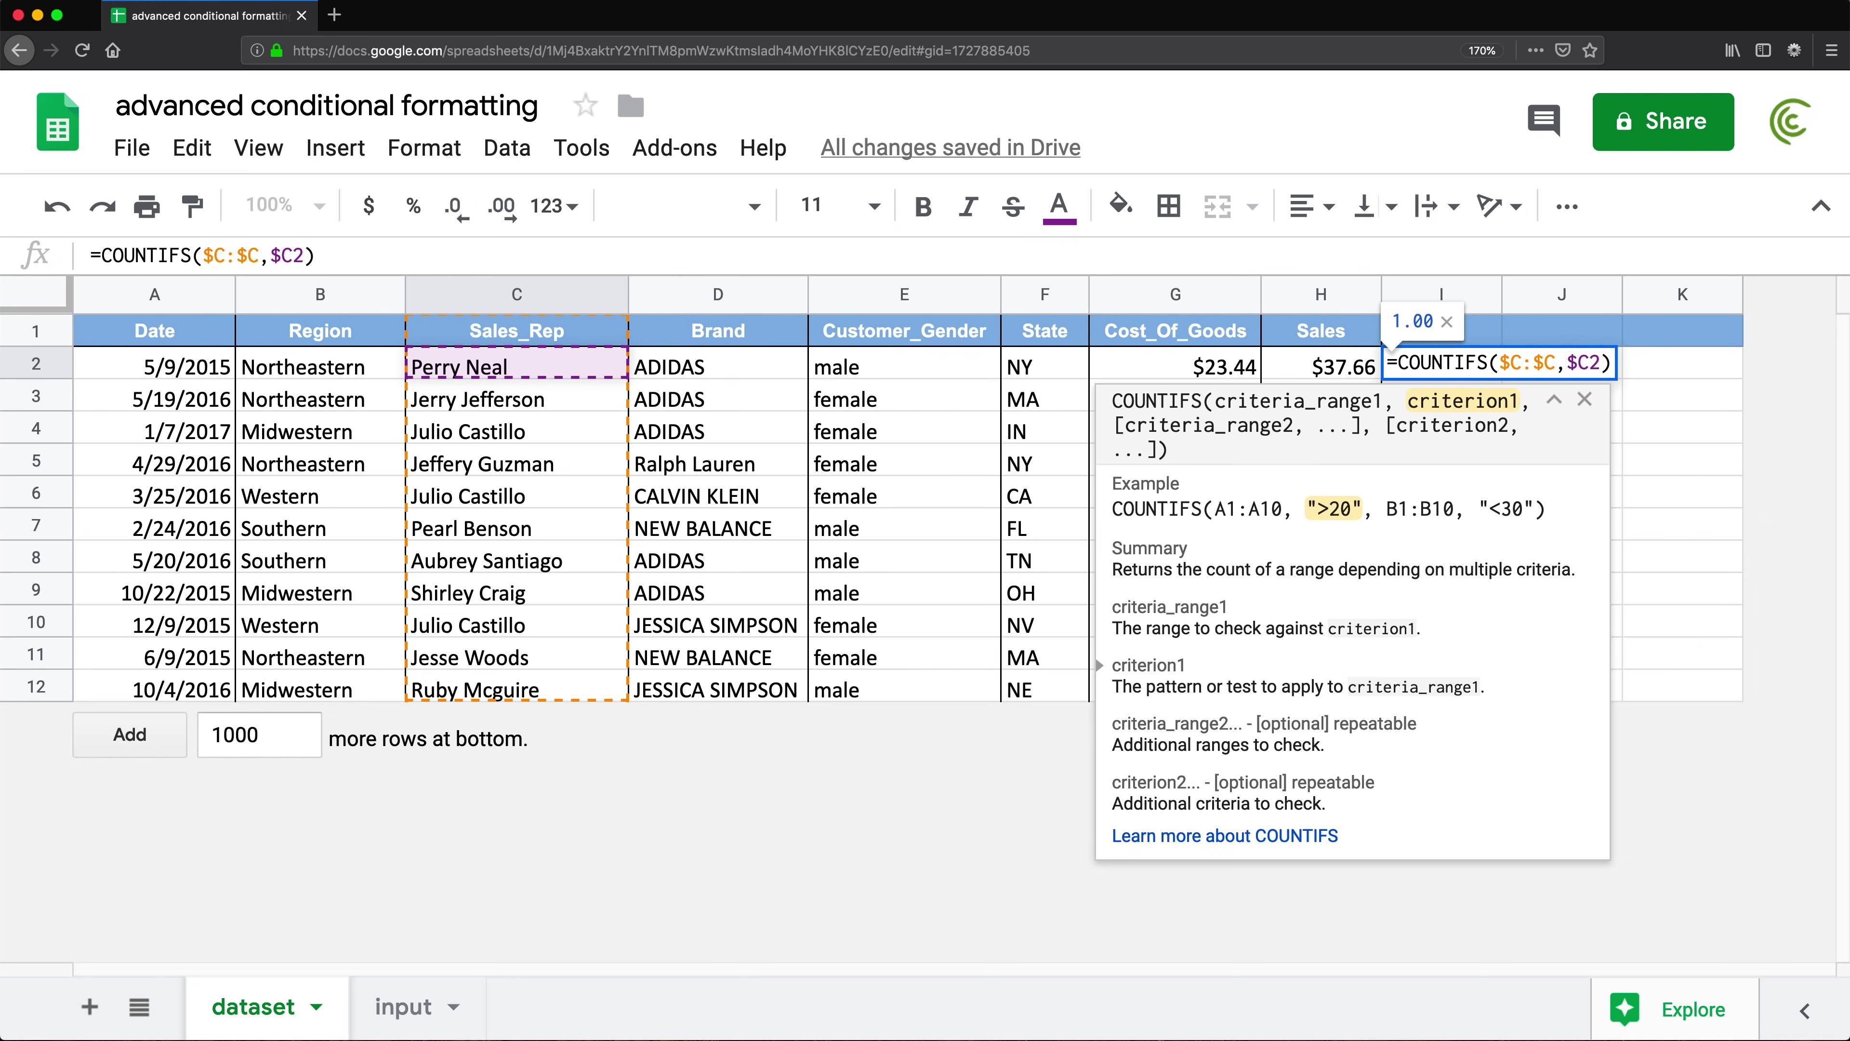
pyautogui.press('Return')
pyautogui.click(1481, 373)
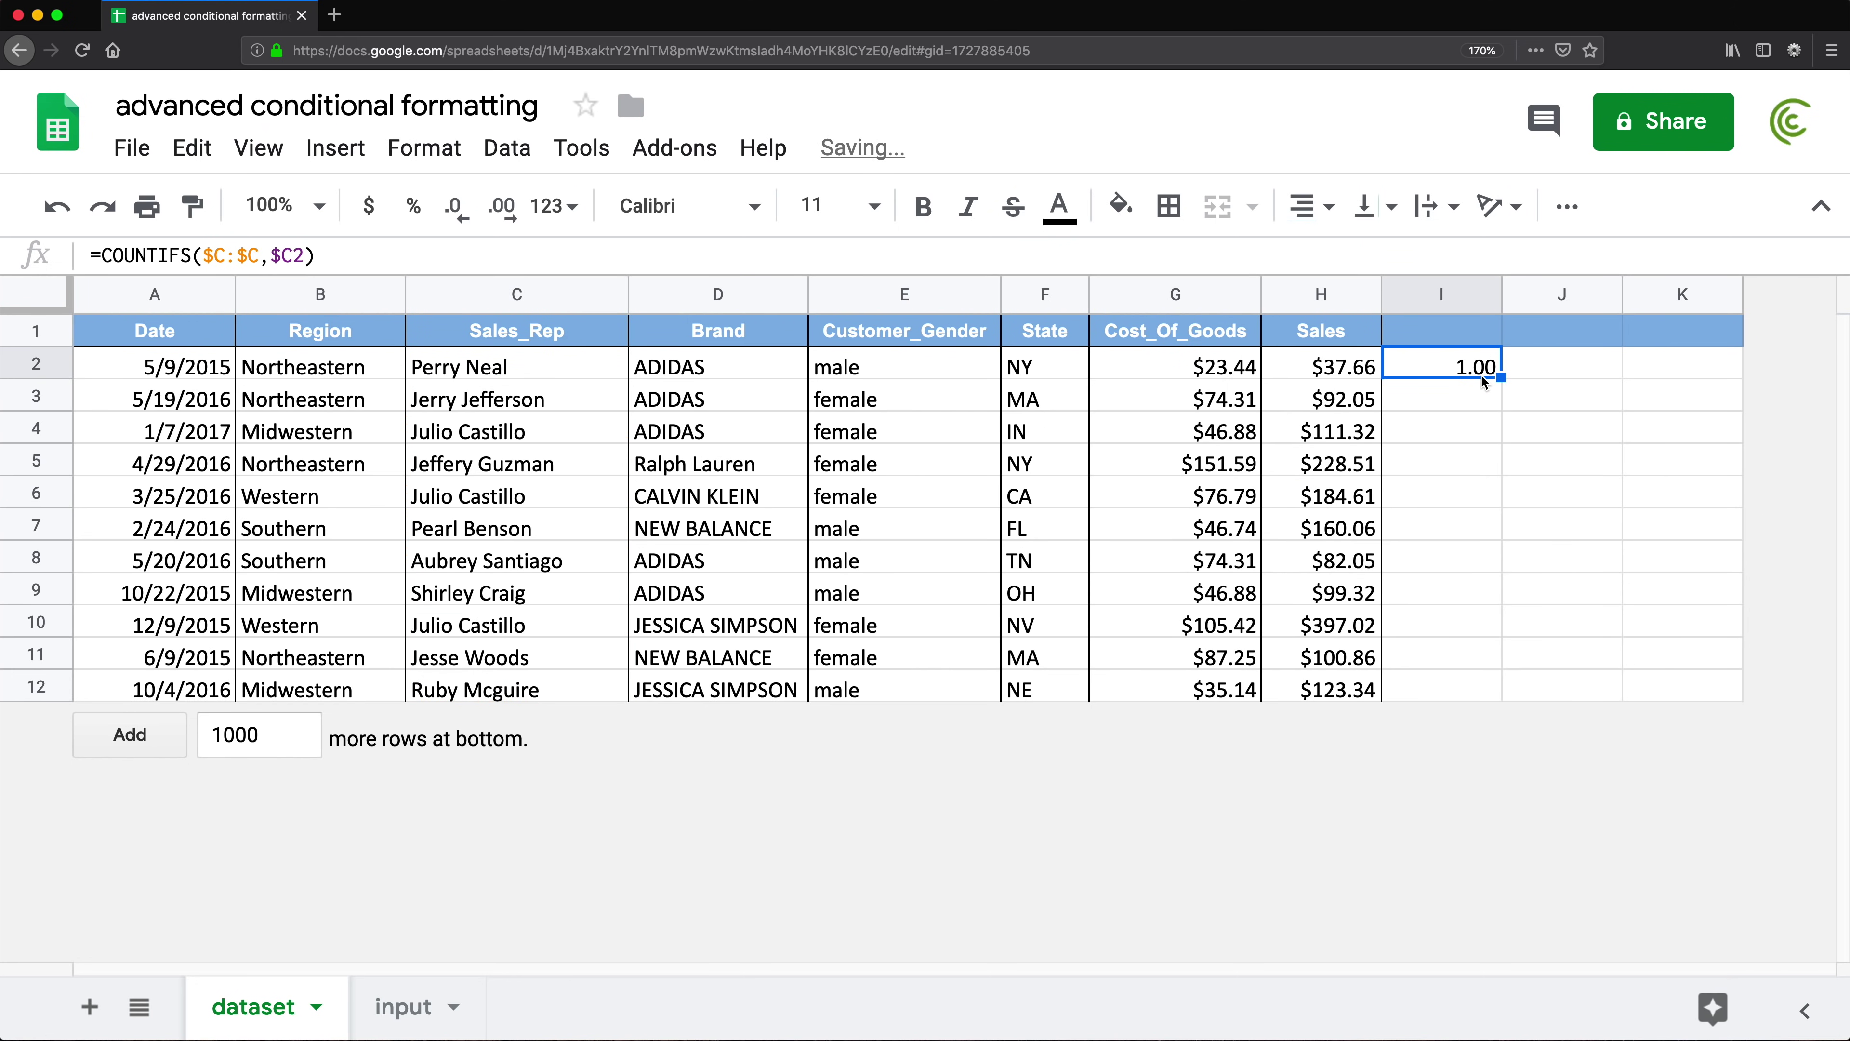
pyautogui.moveTo(1500, 376); pyautogui.dragTo(1518, 689)
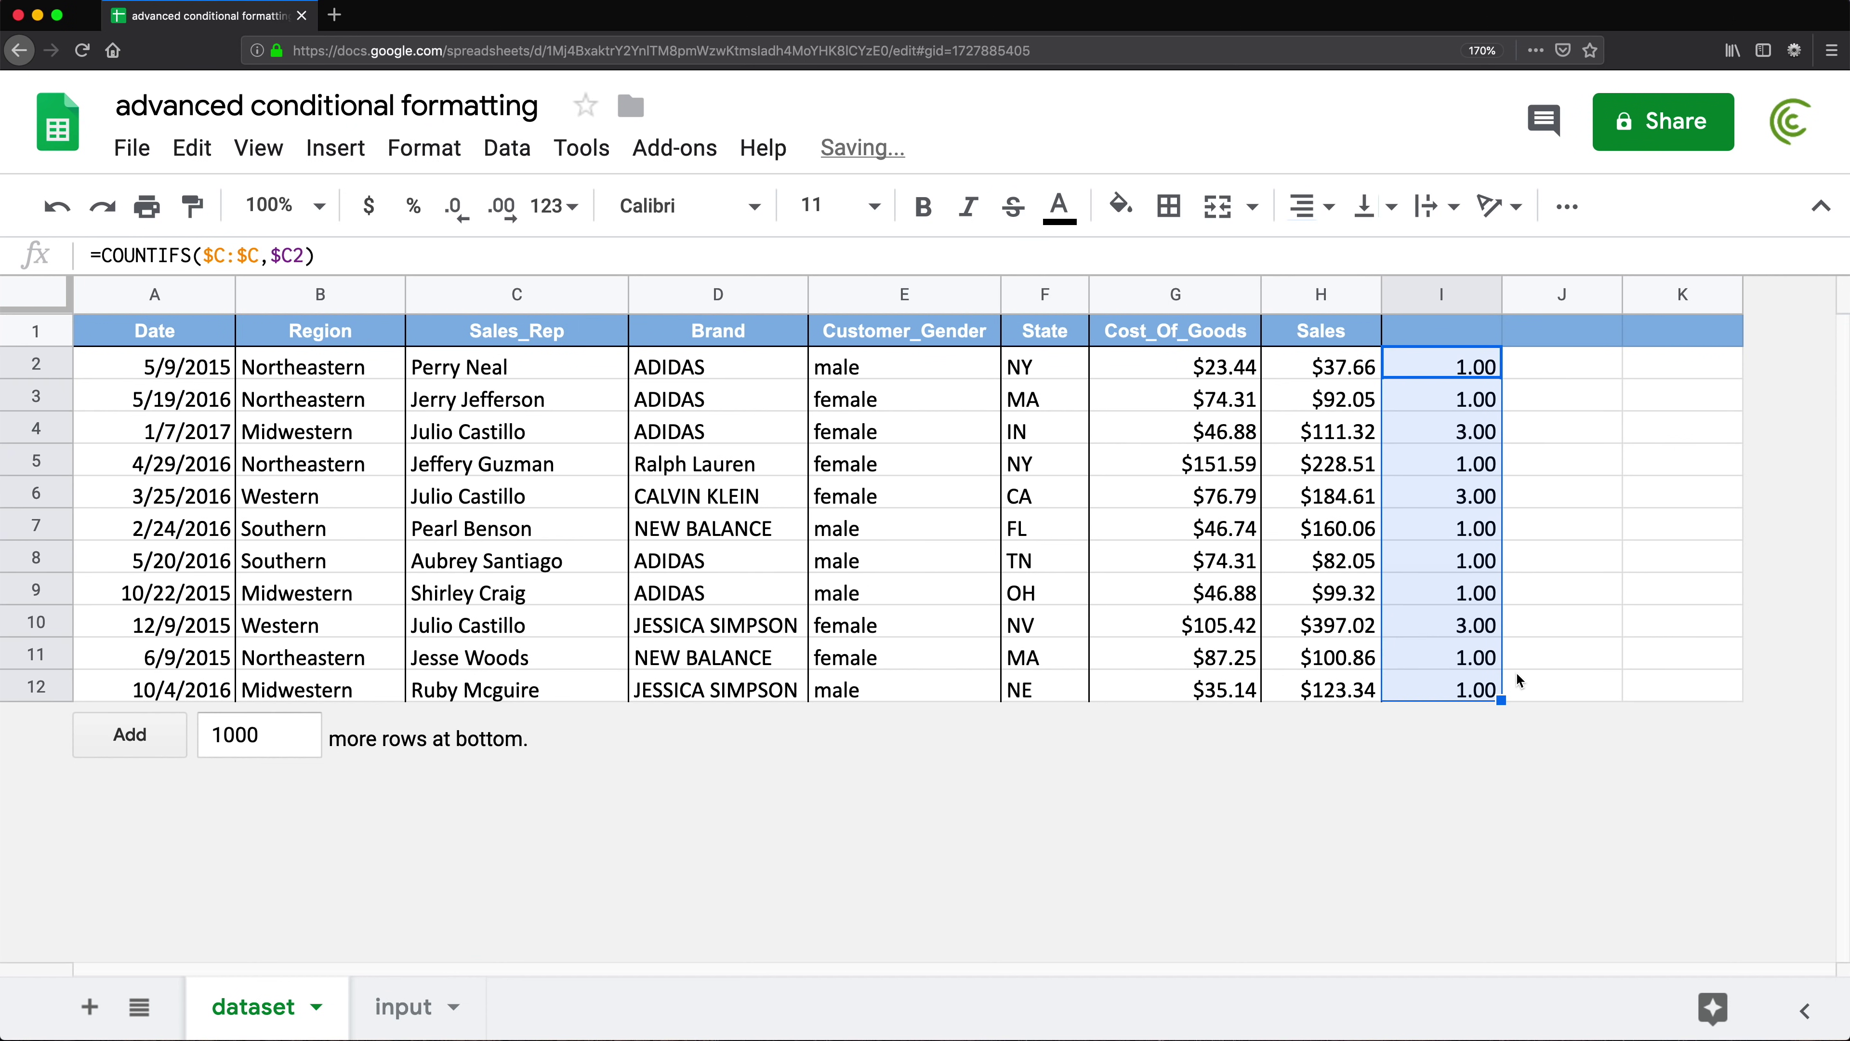
# - Check the occurrence counts and their formulas in I4, I6 and I10
pyautogui.click(1458, 436)
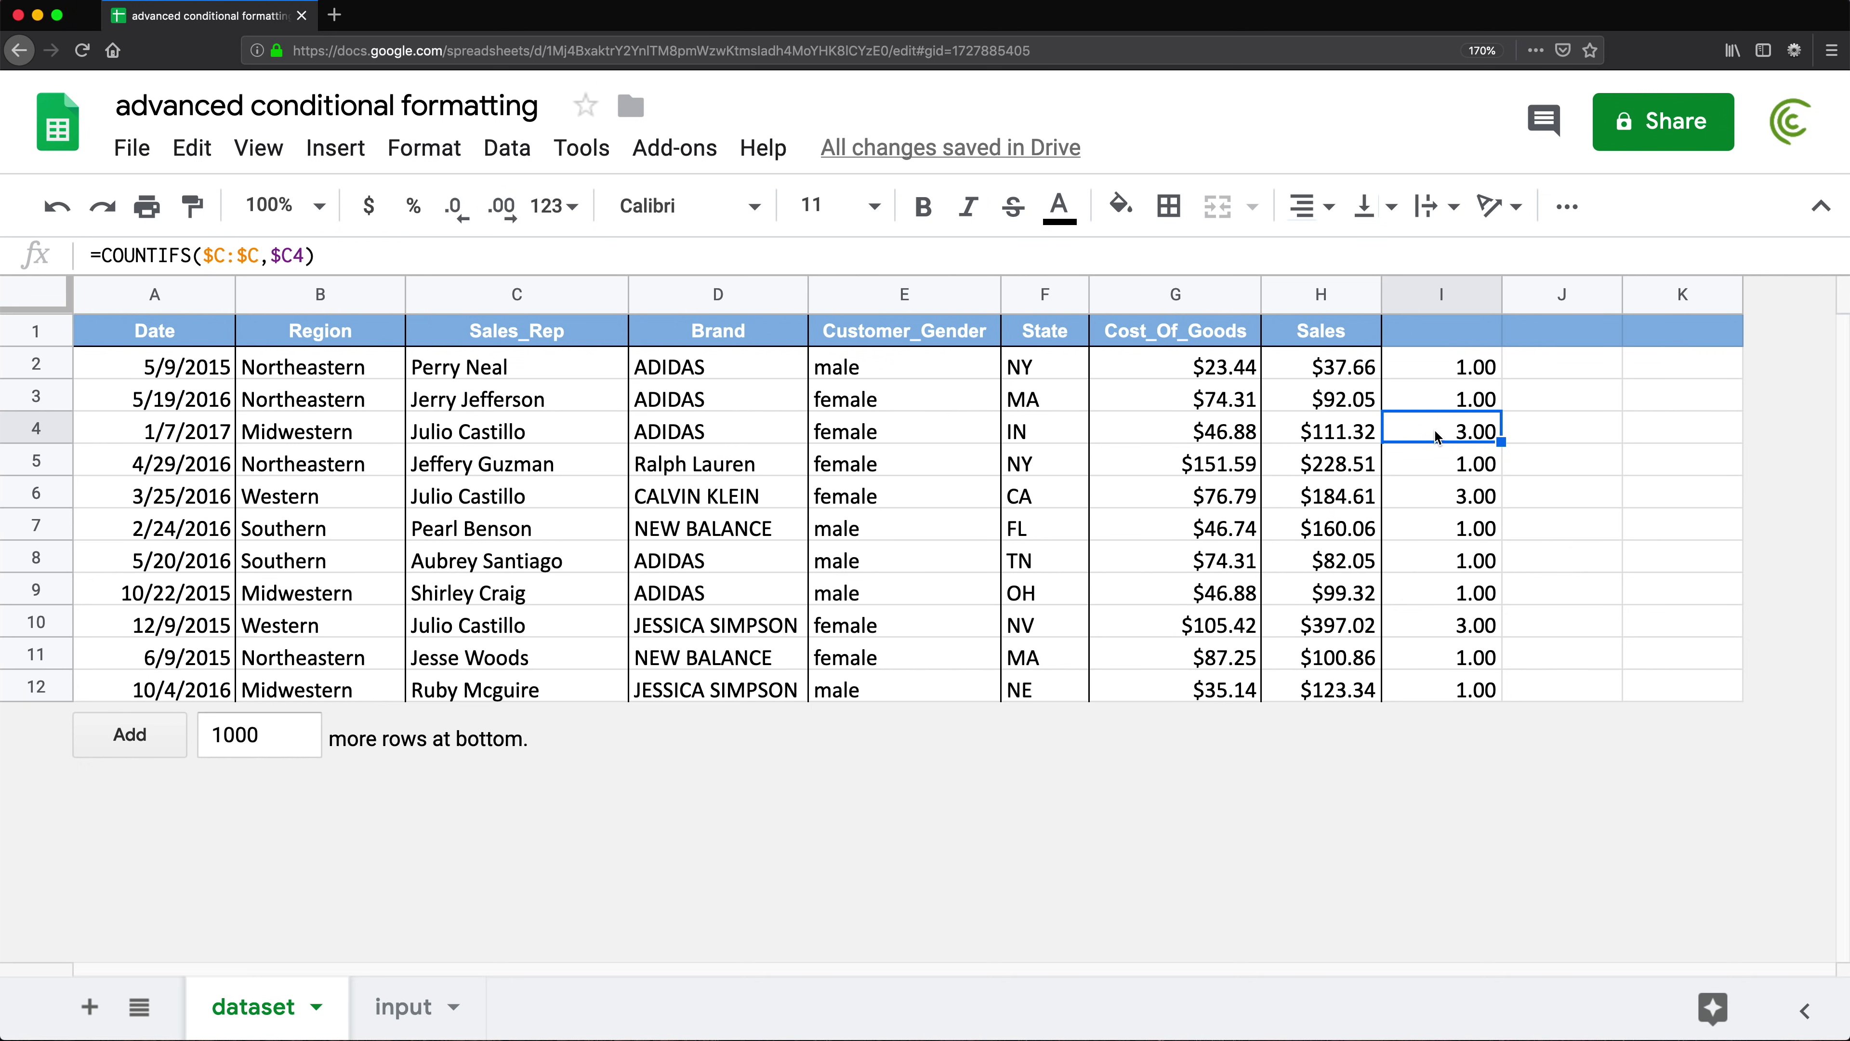
pyautogui.click(1460, 496)
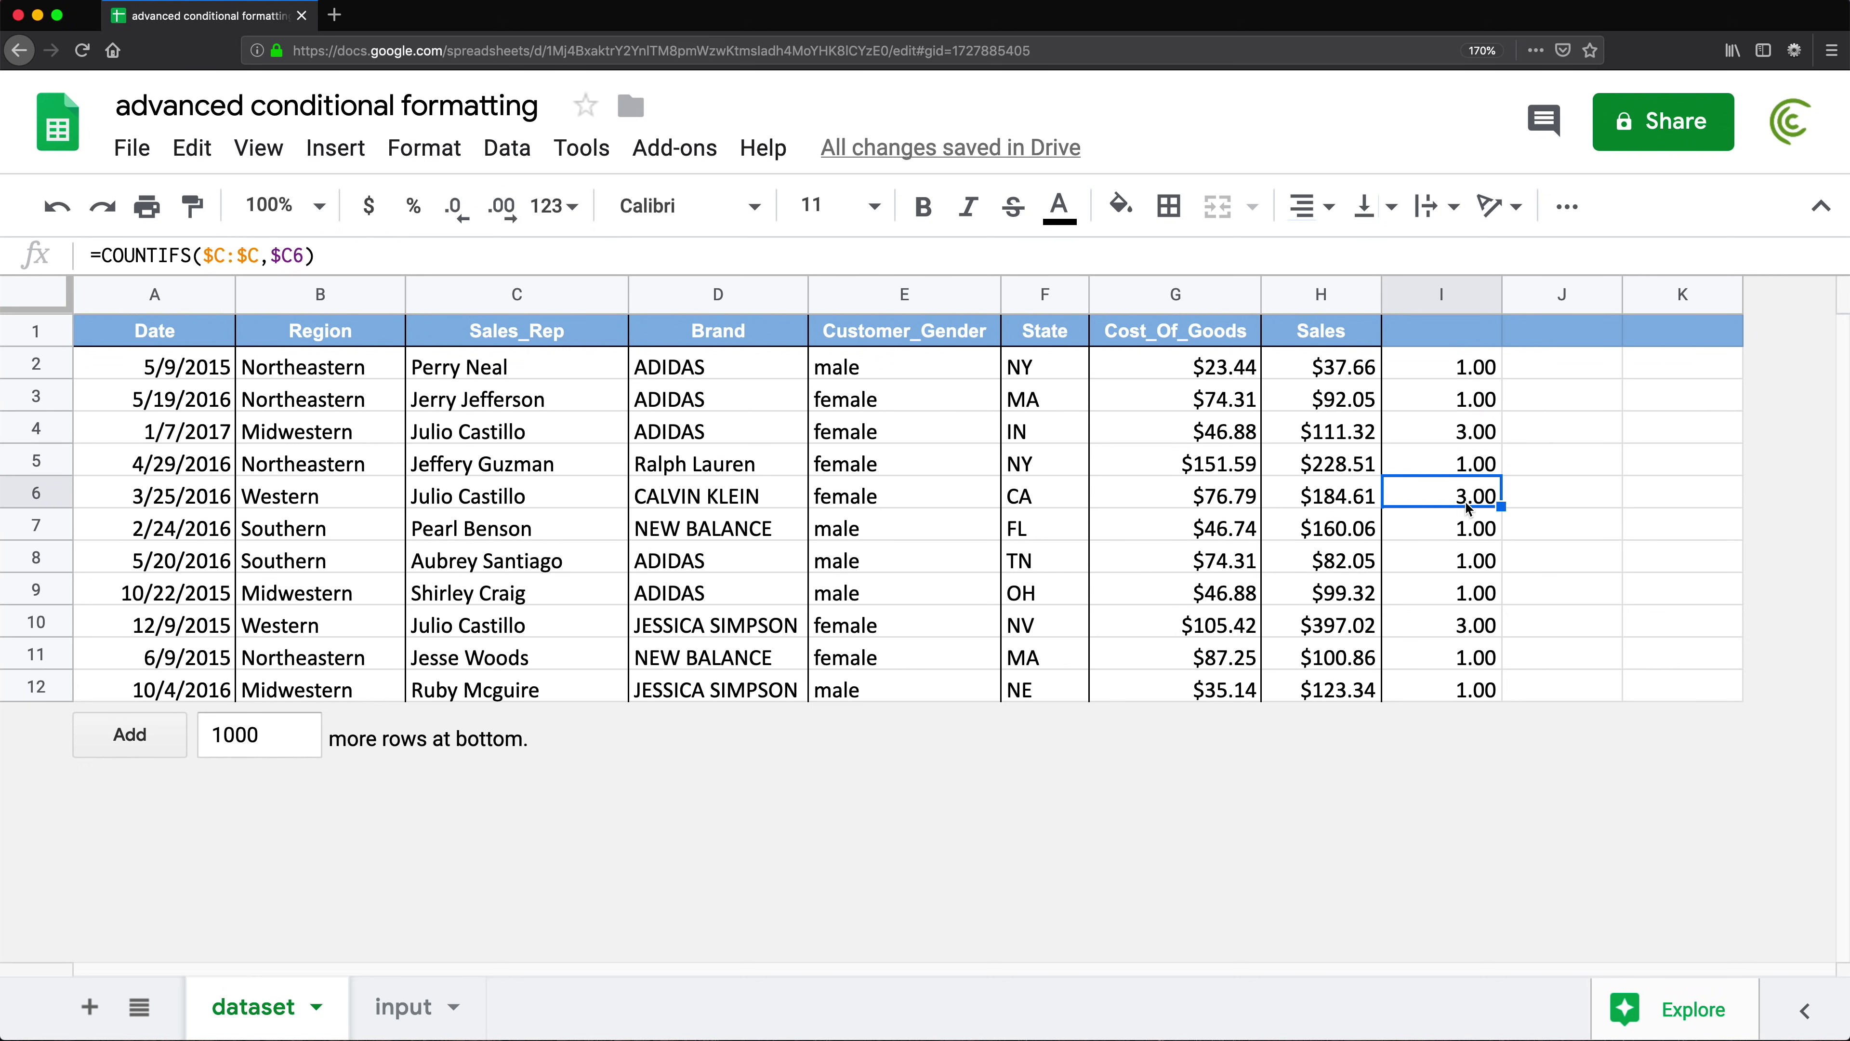
pyautogui.click(1459, 627)
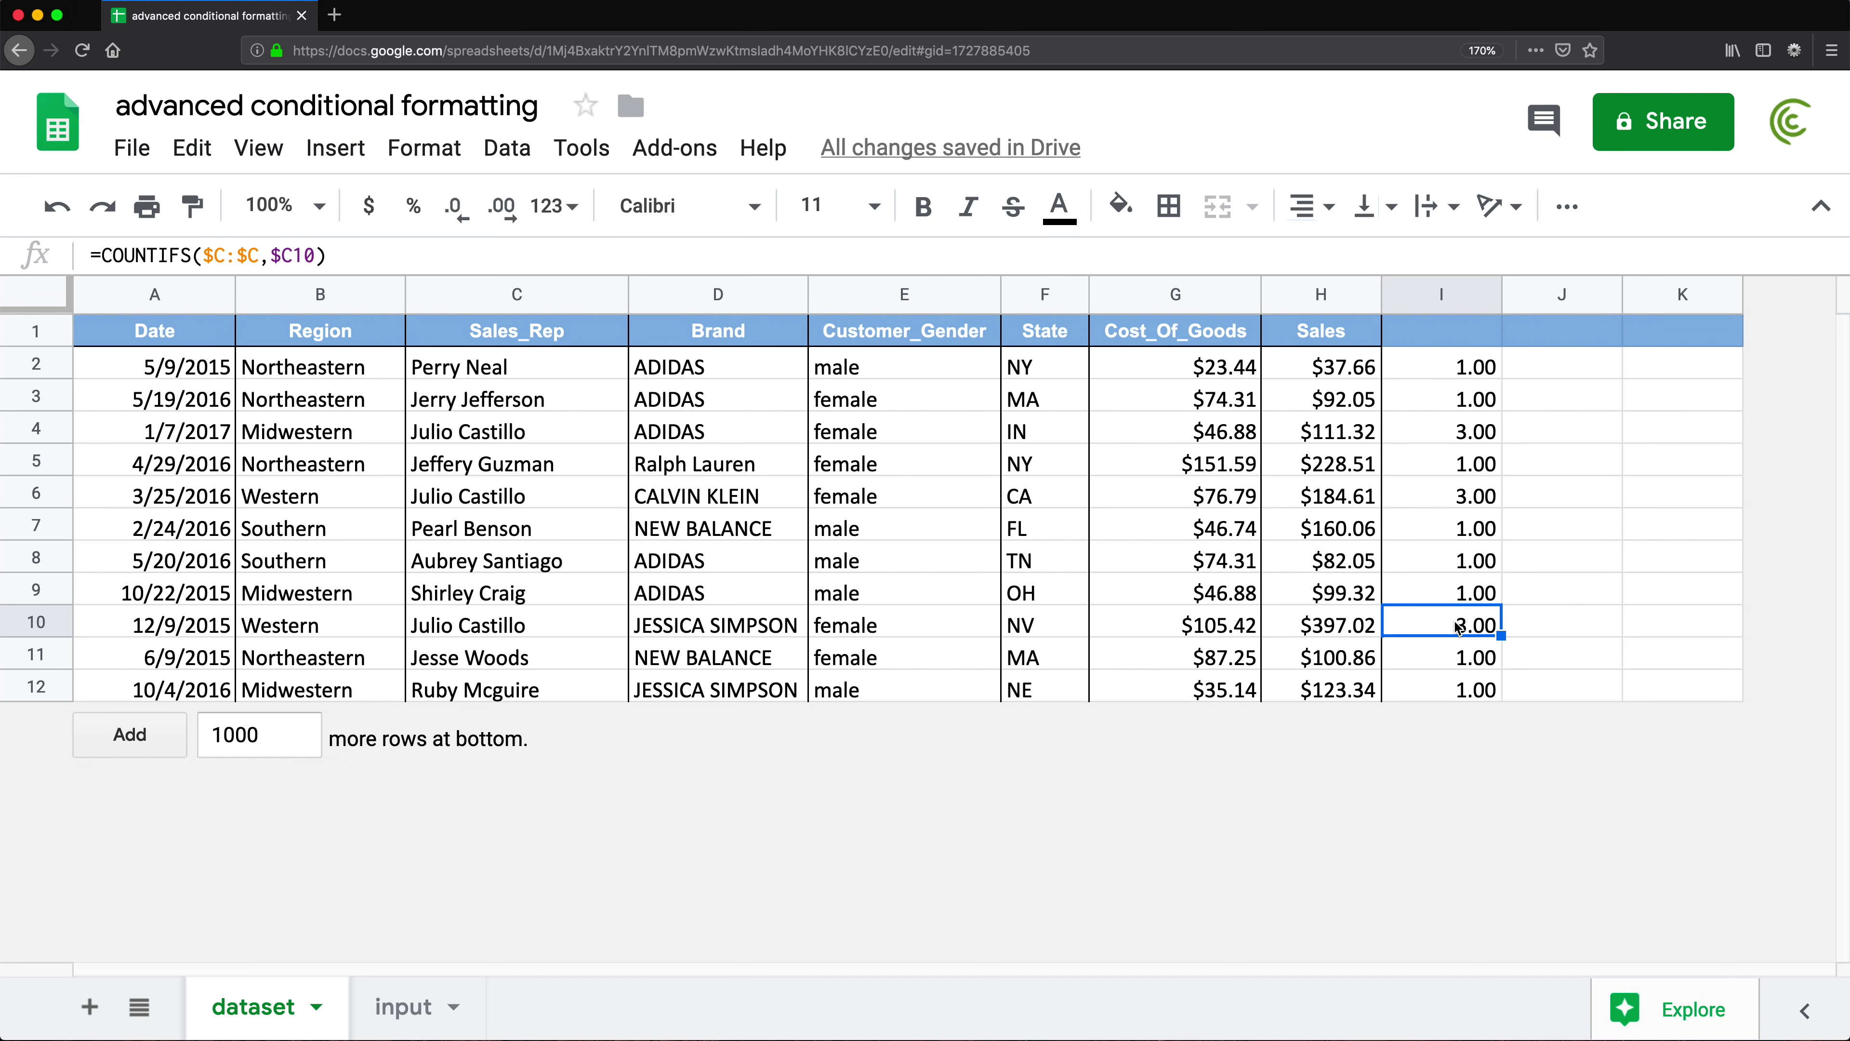
pyautogui.click(488, 562)
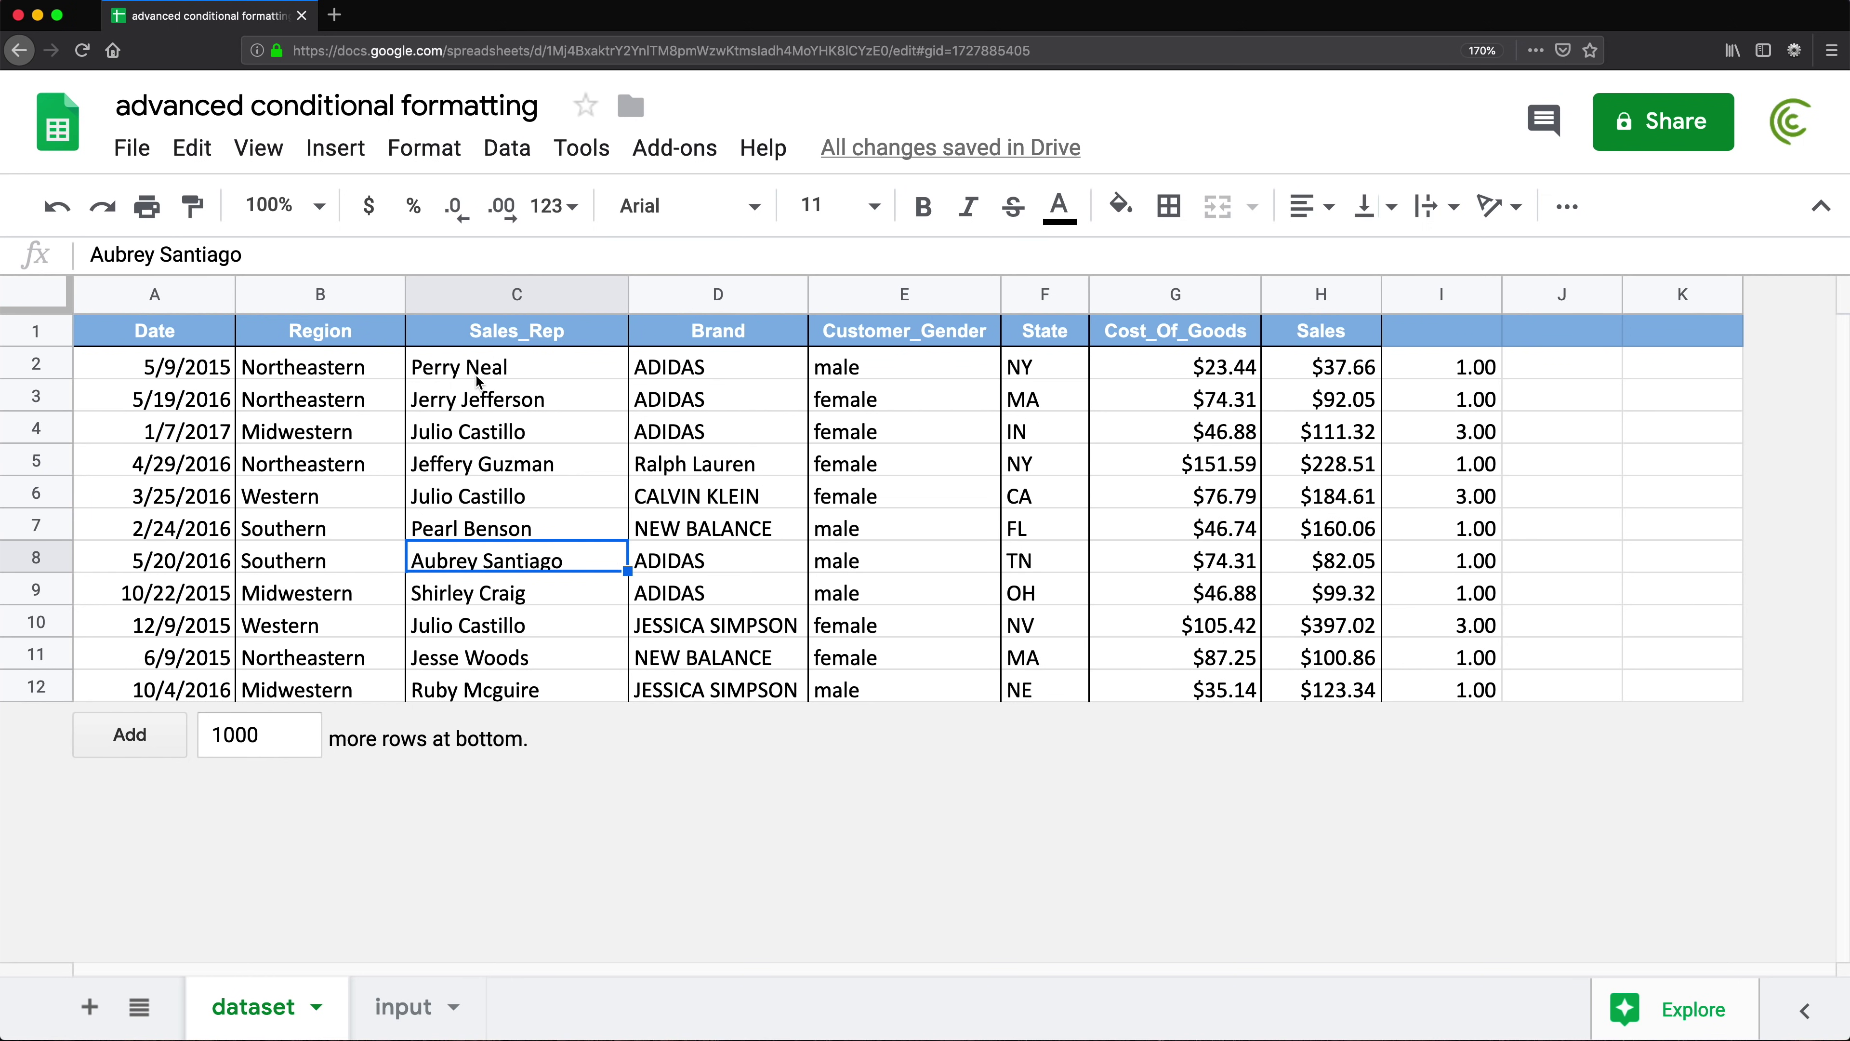
# - Copy the sales rep in C3 into C11 and check the counts in I3 and I11
pyautogui.click(458, 403)
pyautogui.hotkey('ctrl', 'c')
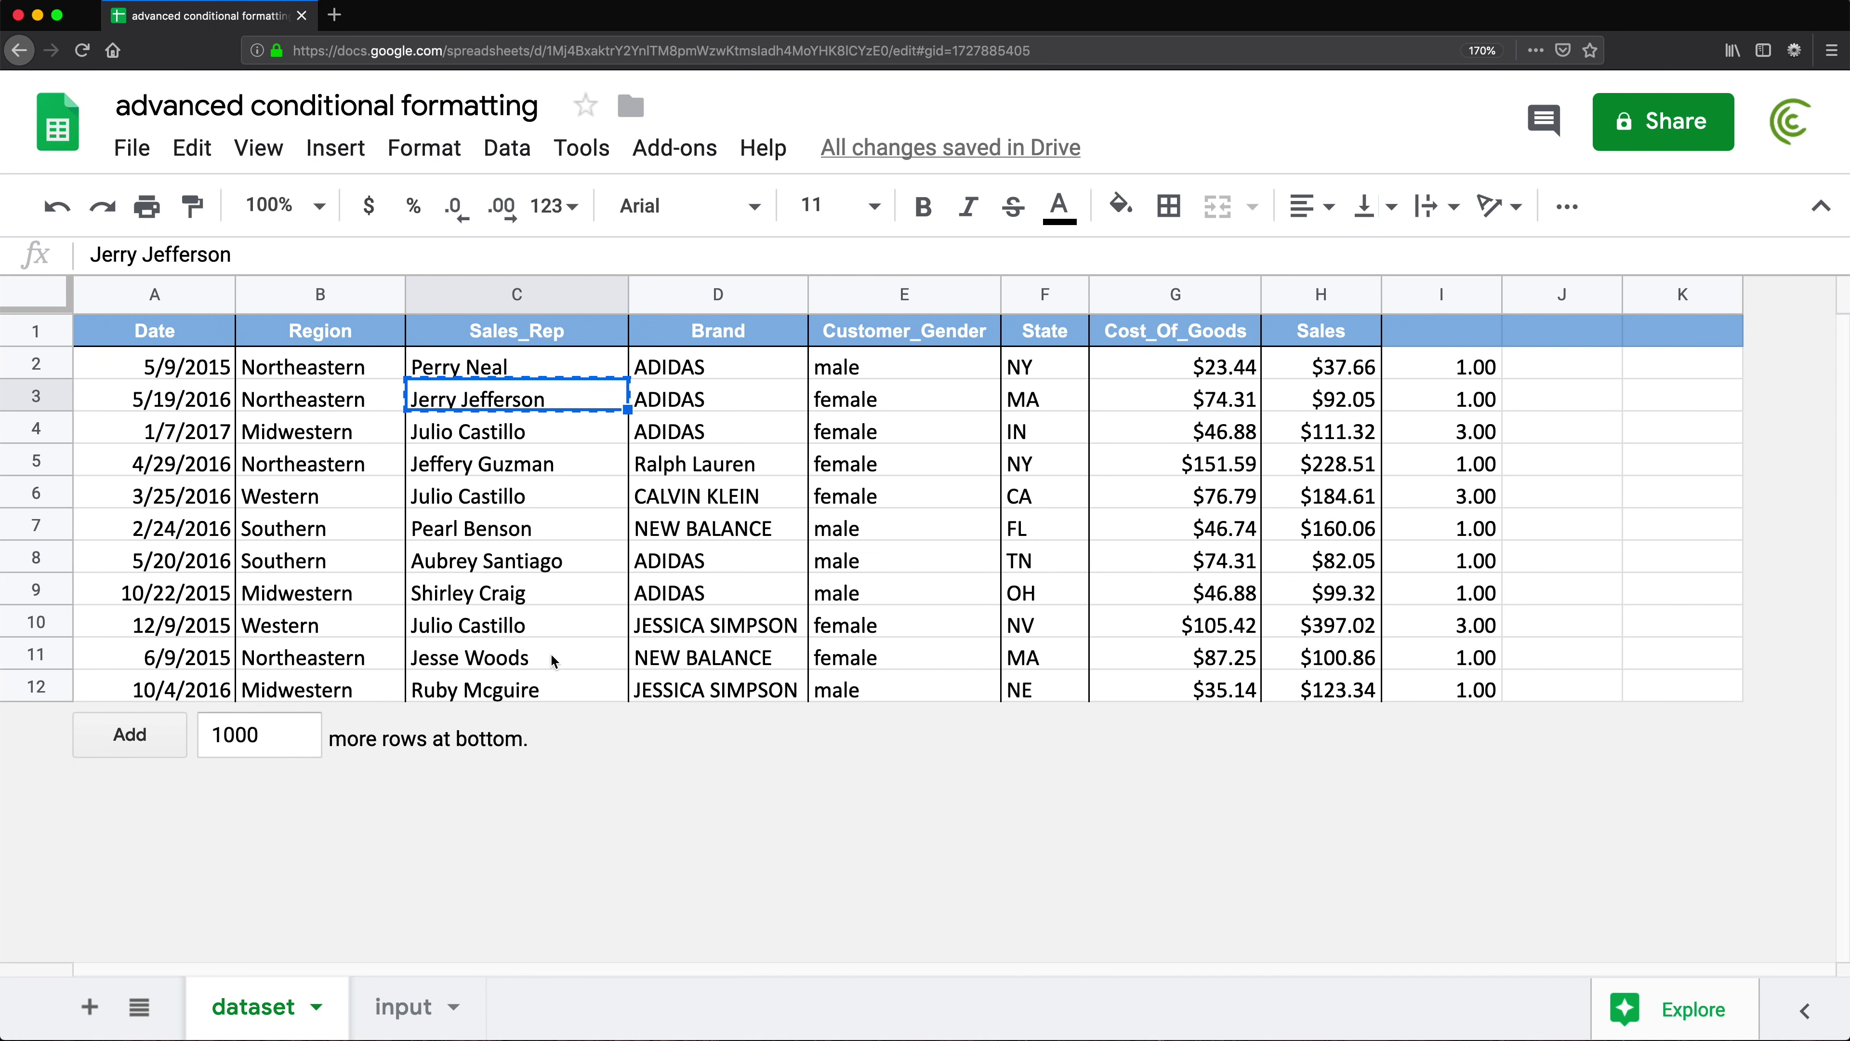
pyautogui.click(469, 665)
pyautogui.hotkey('ctrl', 'v')
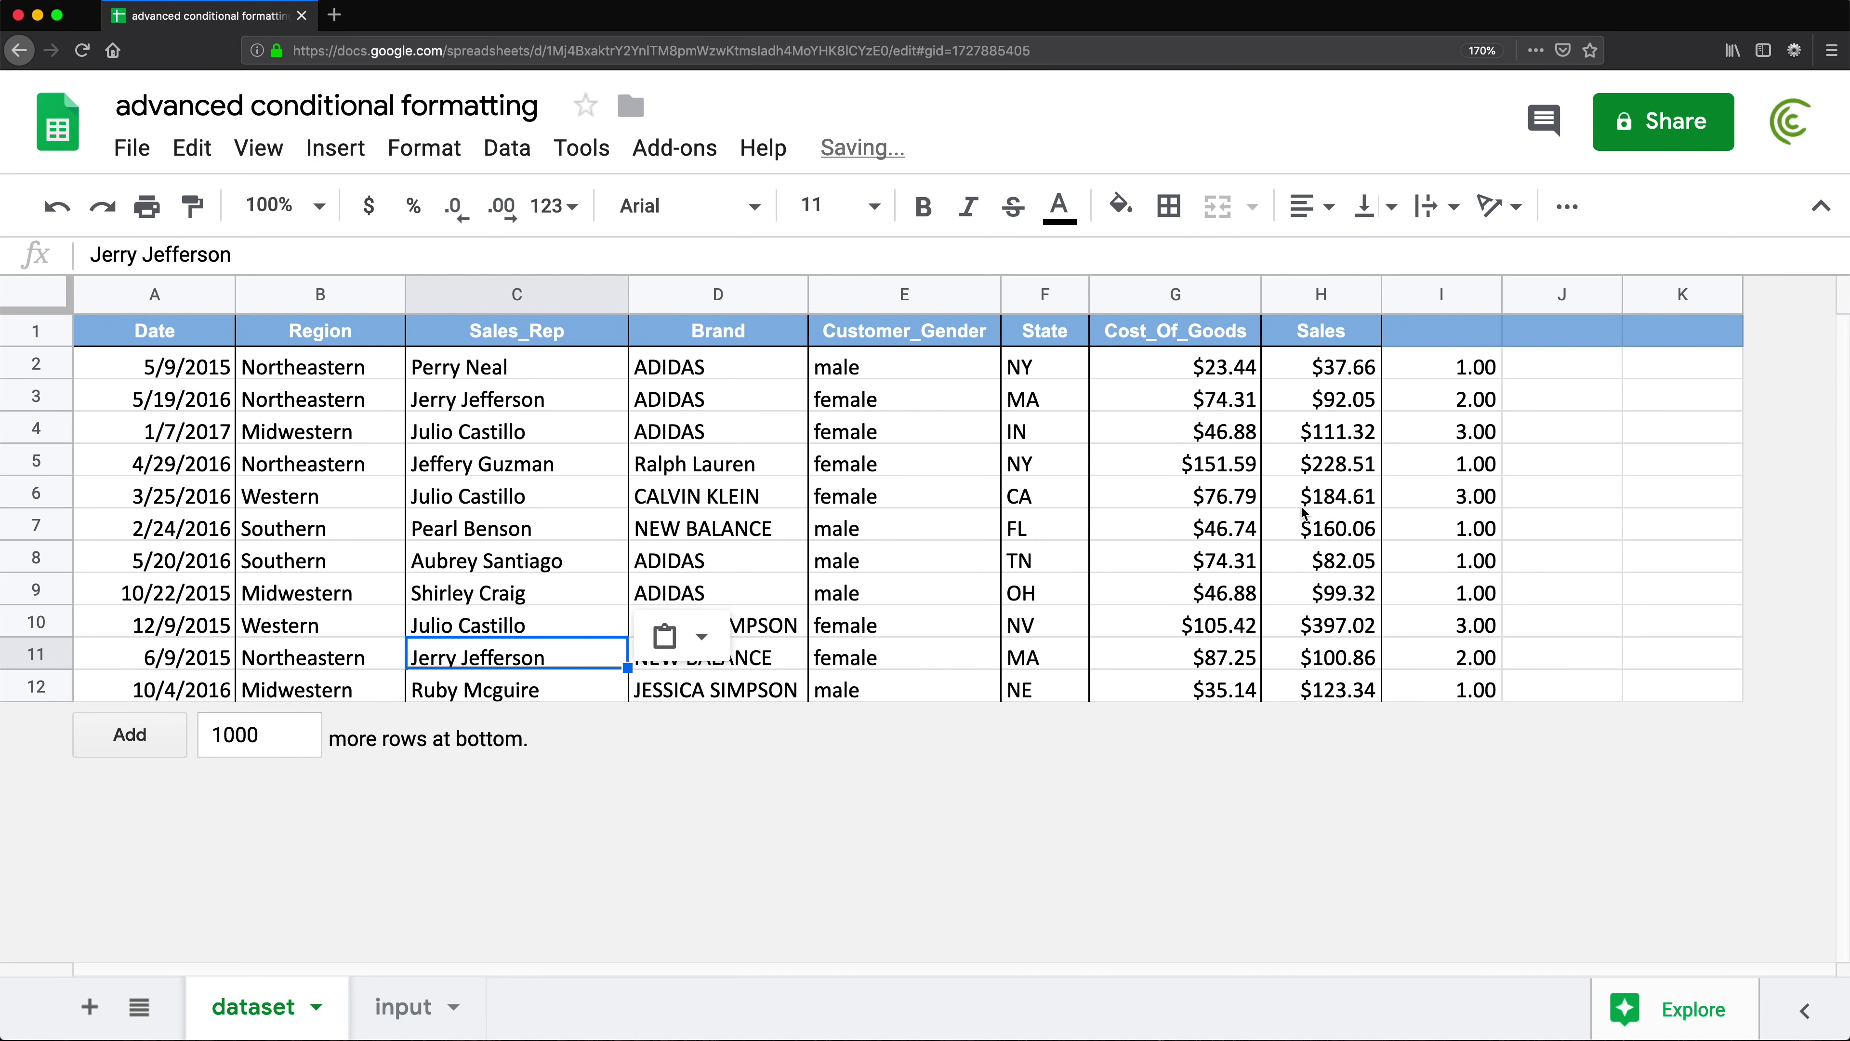
pyautogui.click(1470, 399)
pyautogui.click(1483, 660)
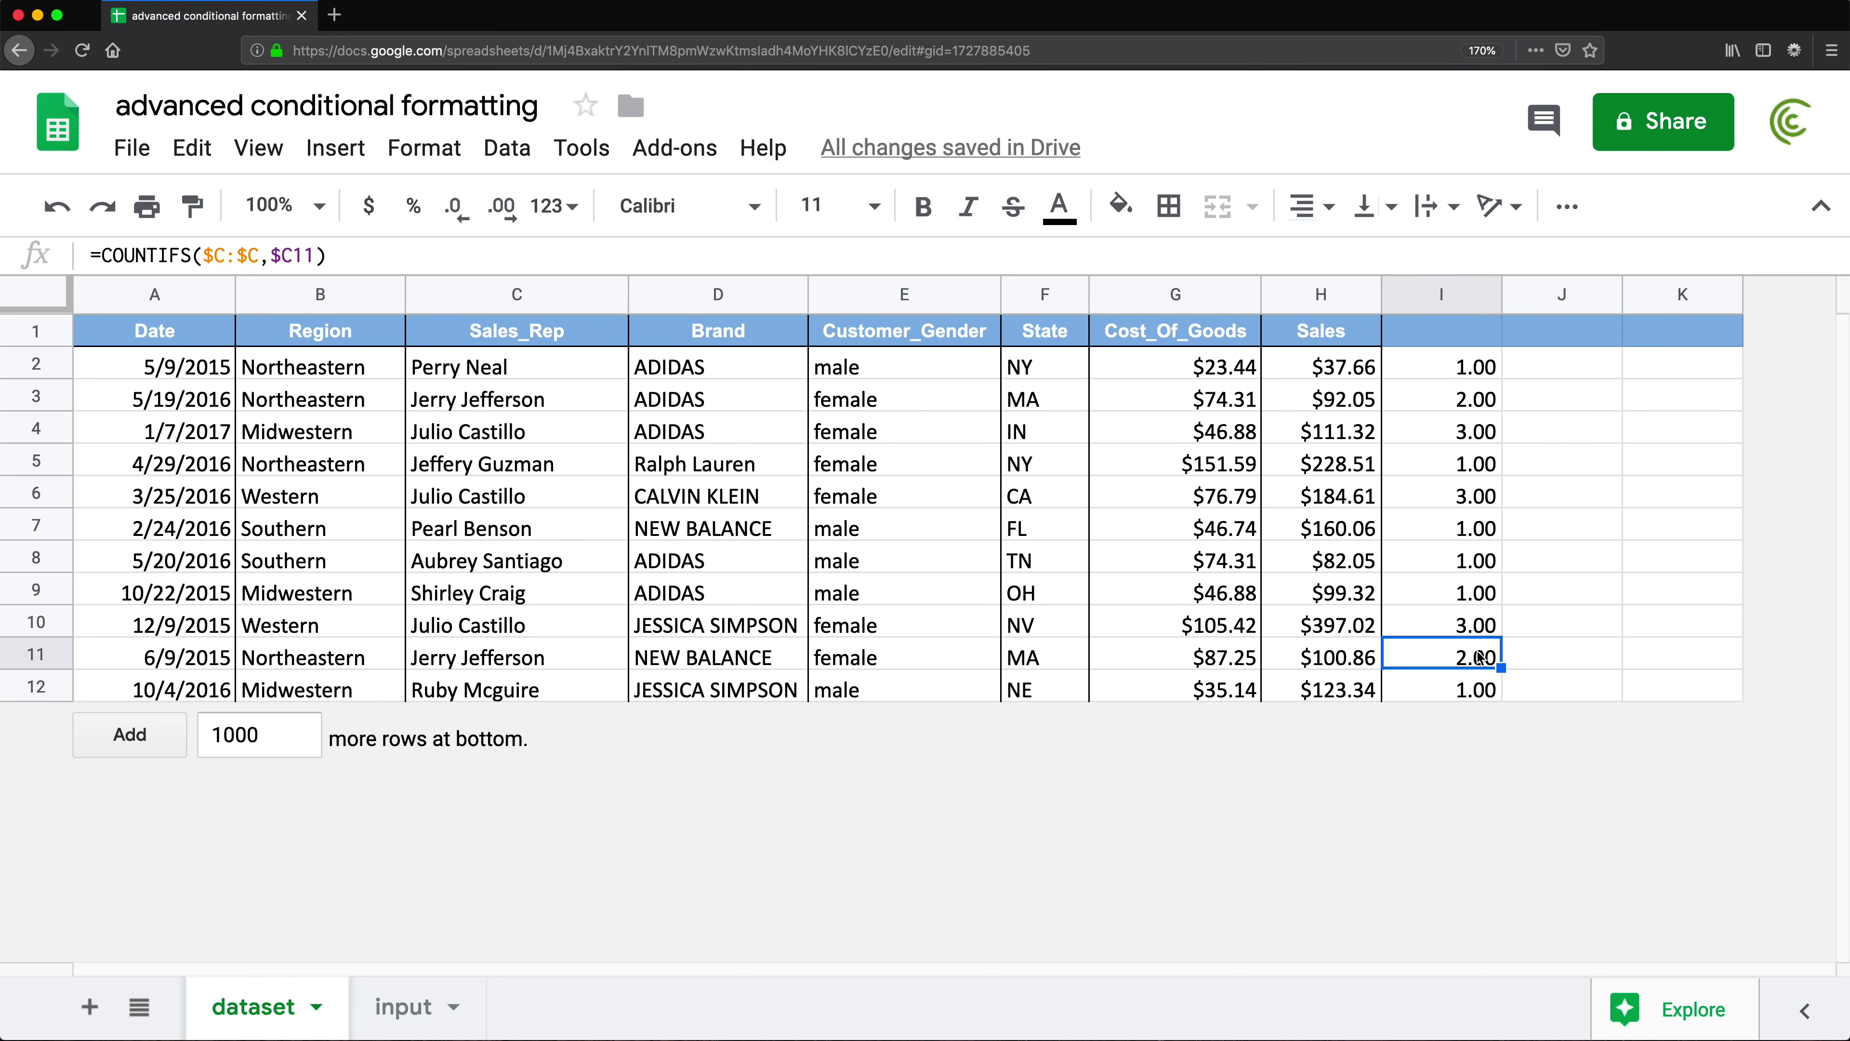
# - Review the COUNTIFS formula in I2 against the sales reps in C2:C12
pyautogui.click(1464, 397)
pyautogui.doubleClick(1464, 368)
pyautogui.press('Escape')
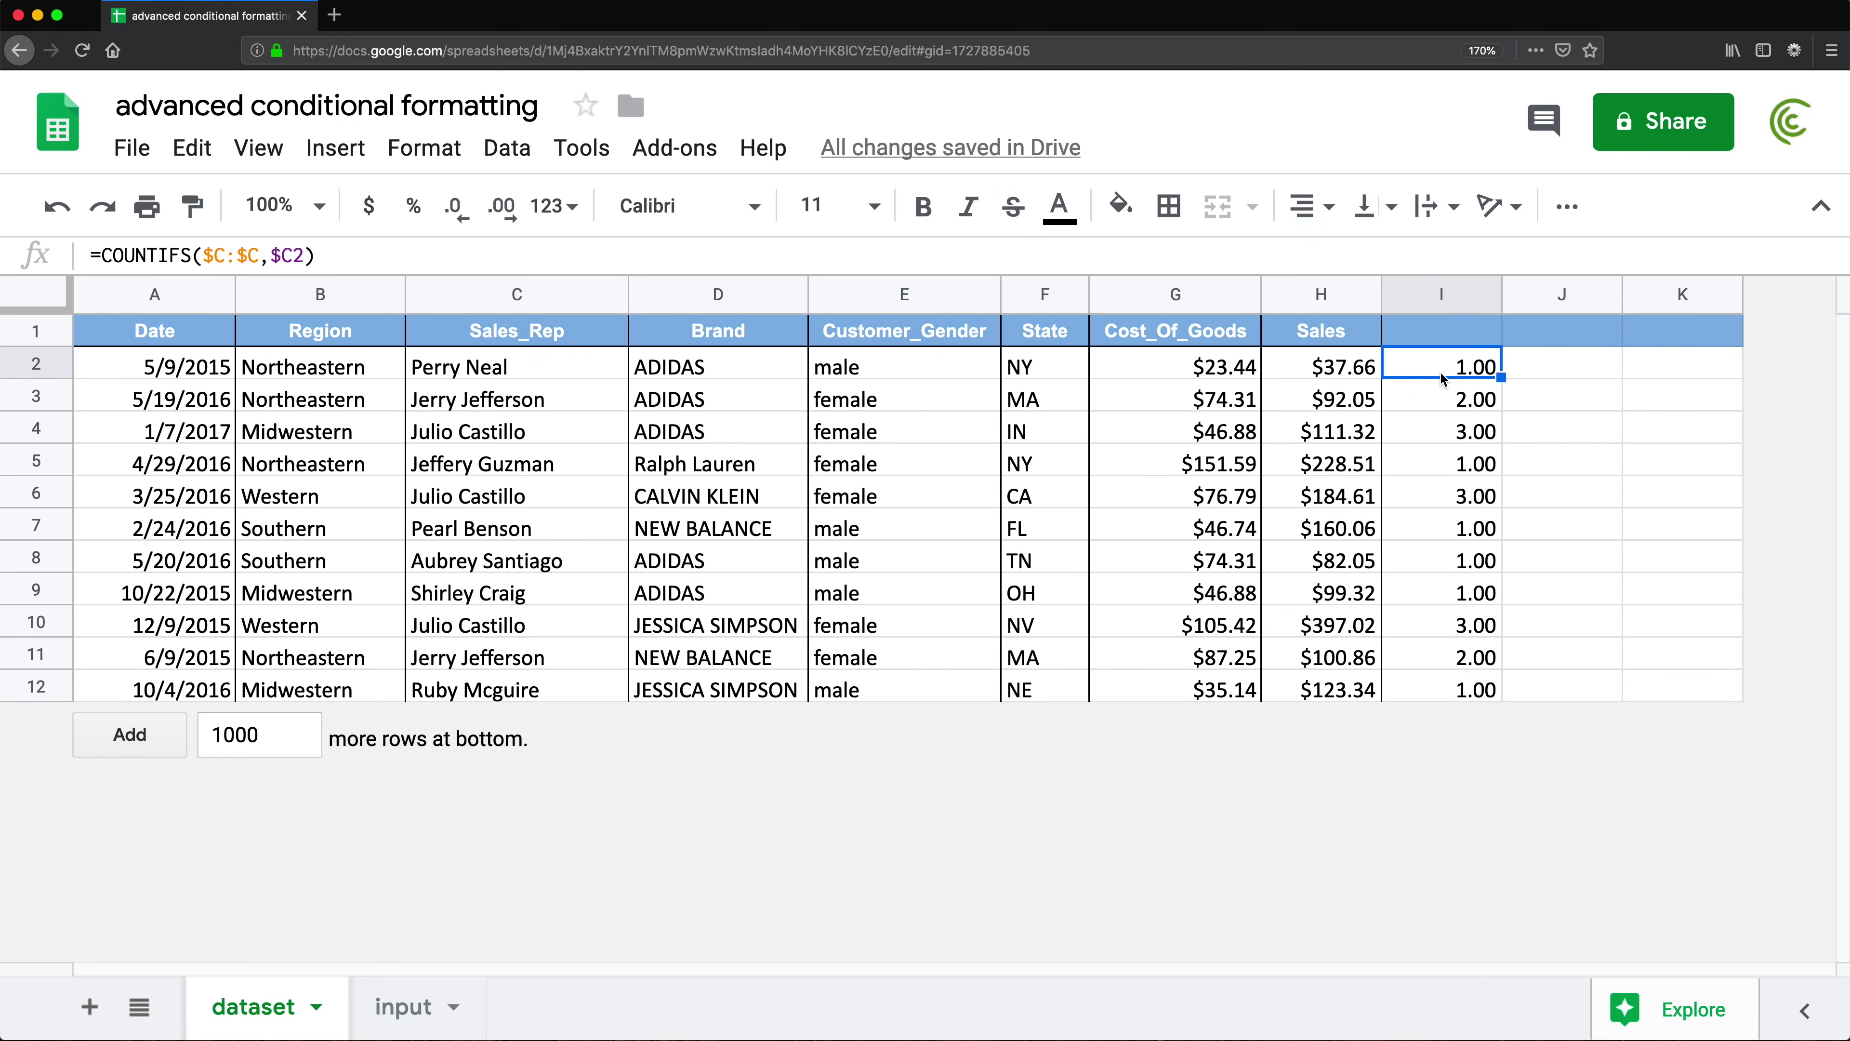
pyautogui.doubleClick(1429, 367)
pyautogui.moveTo(1392, 362); pyautogui.dragTo(1772, 374)
pyautogui.press('Escape')
pyautogui.moveTo(420, 379); pyautogui.dragTo(517, 693)
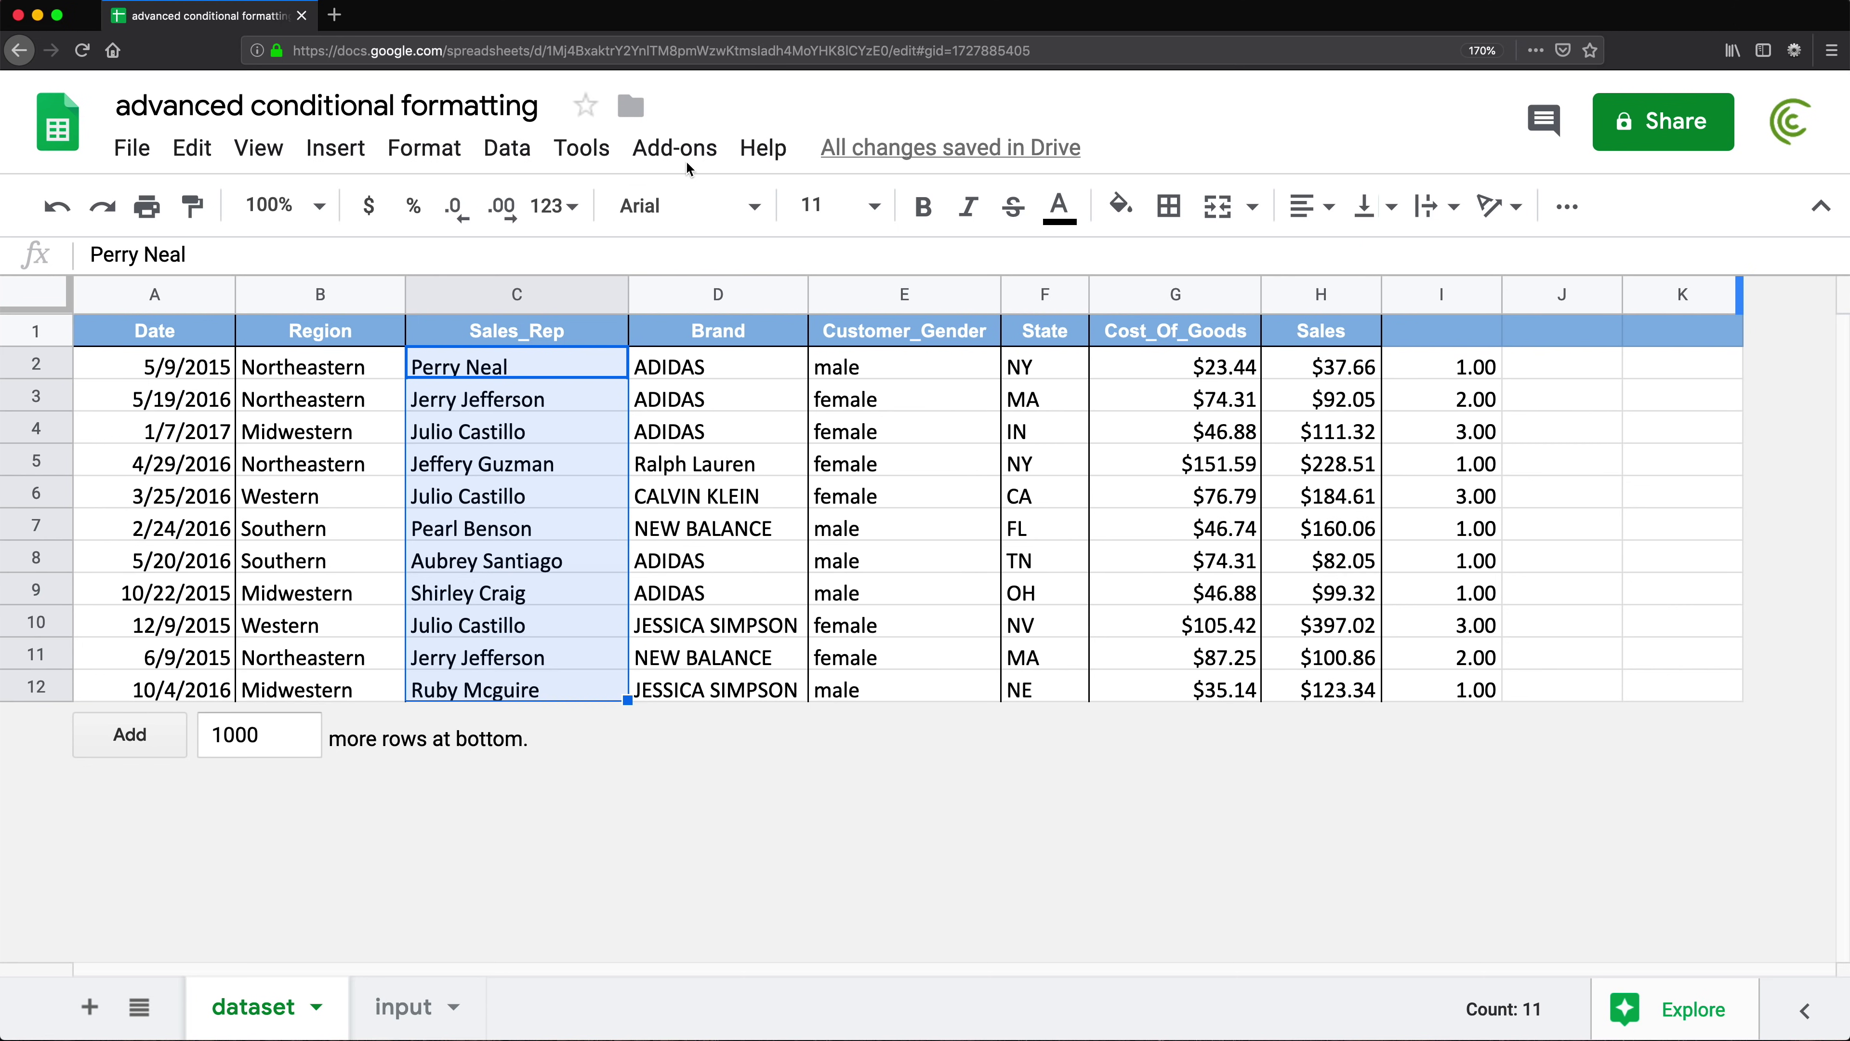
pyautogui.doubleClick(1478, 368)
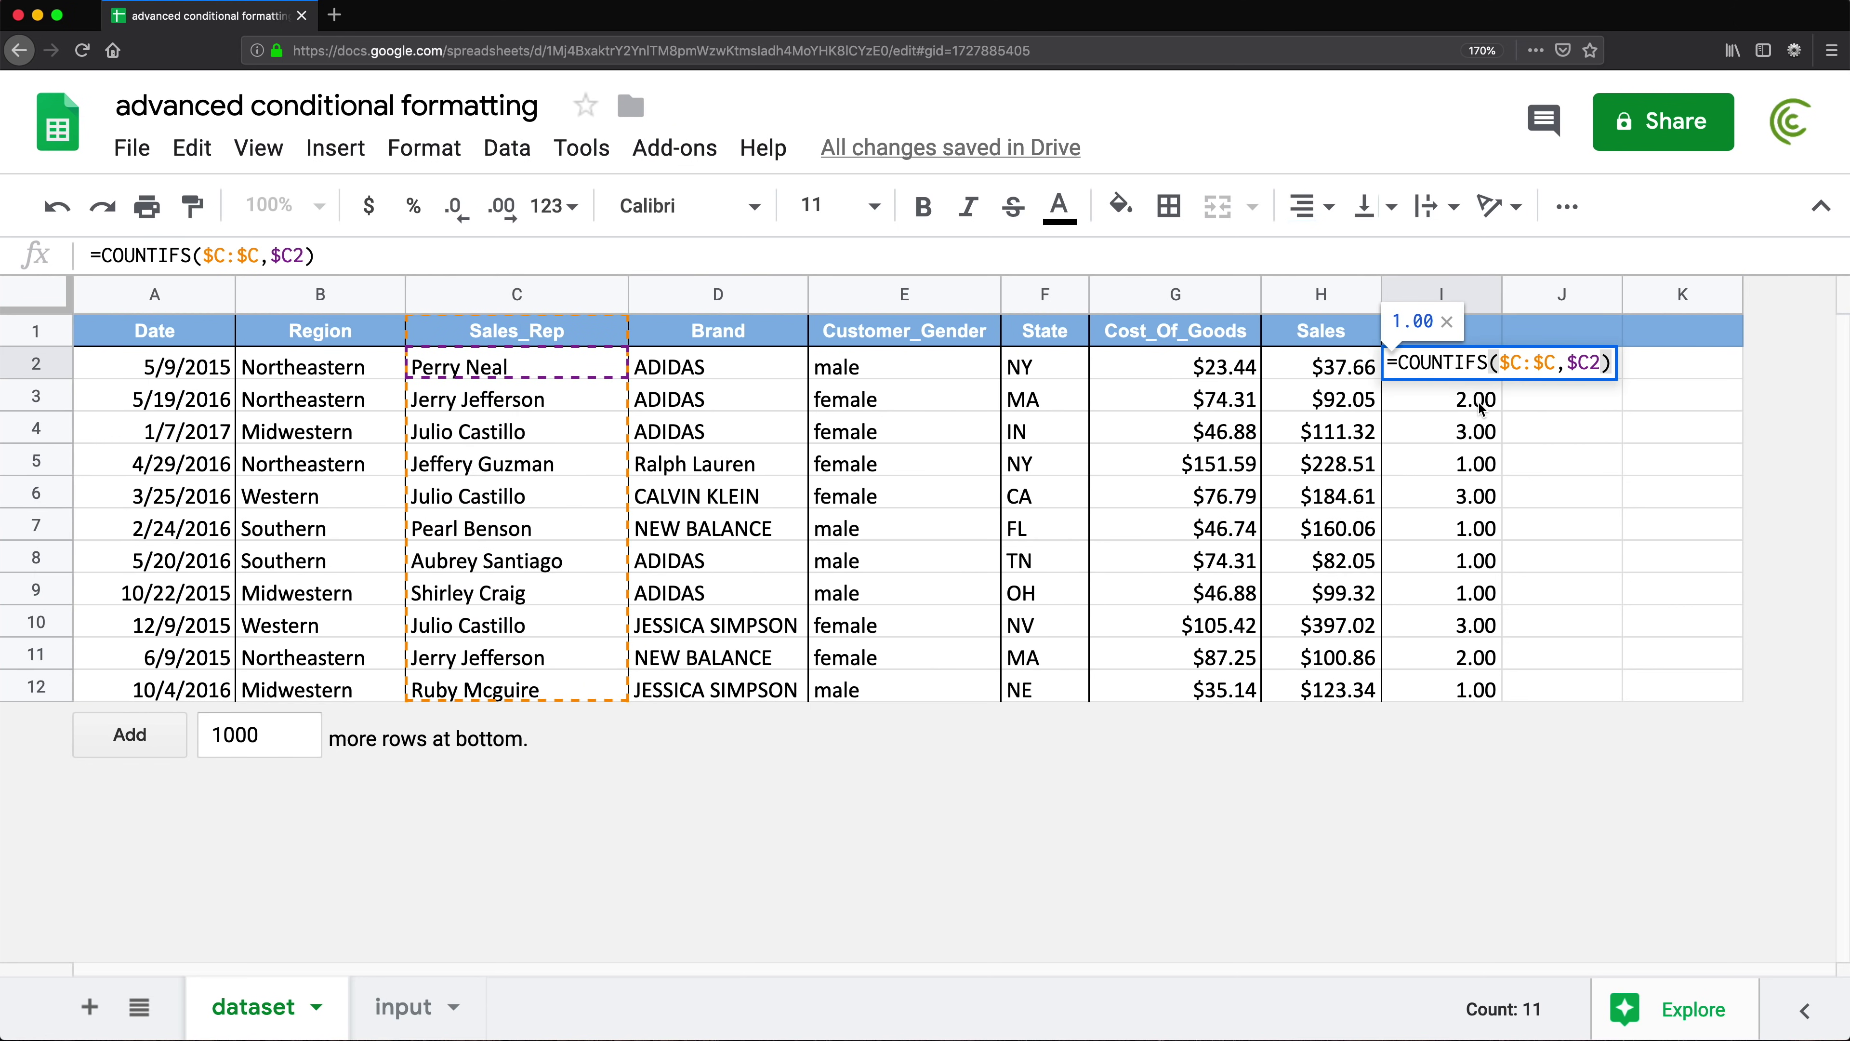
pyautogui.press('Escape')
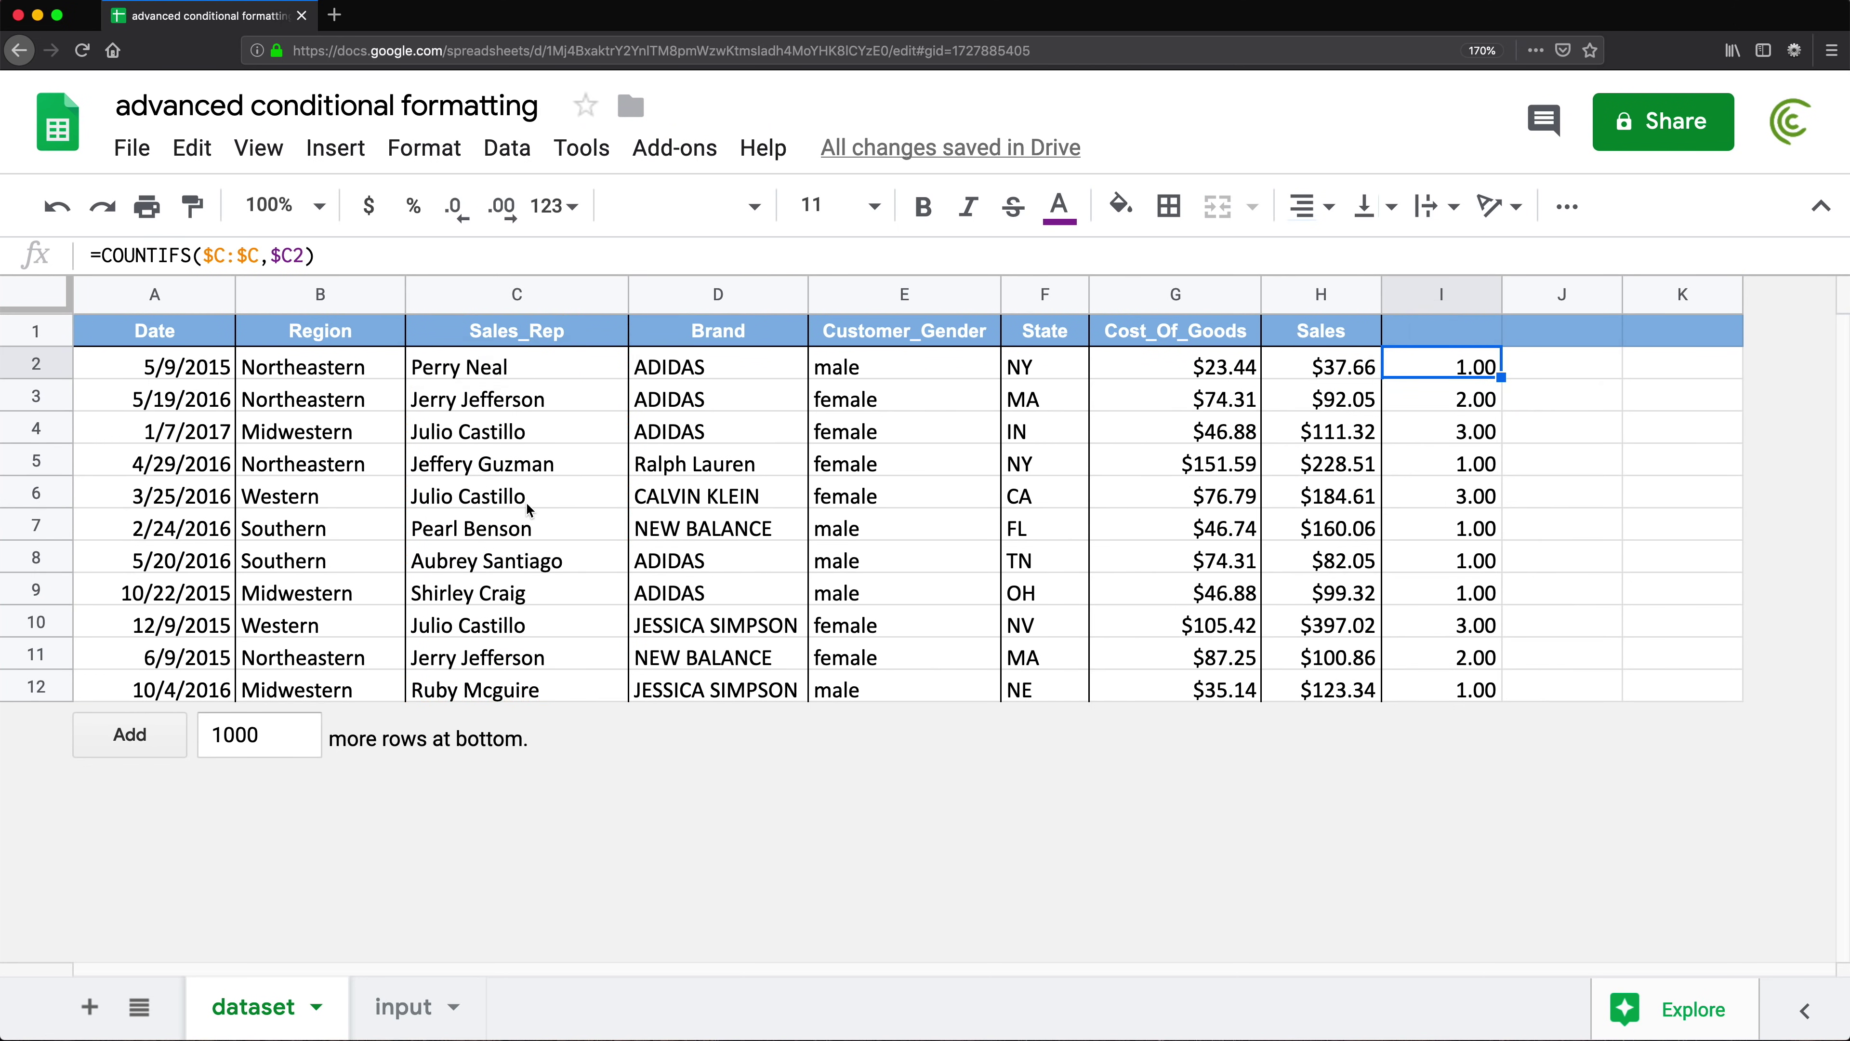
# - Try a conditional formatting rule on C2:C12 with the custom formula =COUNTIFS($C:$C,$C2), and undo it
pyautogui.click(474, 388)
pyautogui.moveTo(474, 388); pyautogui.dragTo(474, 463)
pyautogui.moveTo(472, 368); pyautogui.dragTo(488, 659)
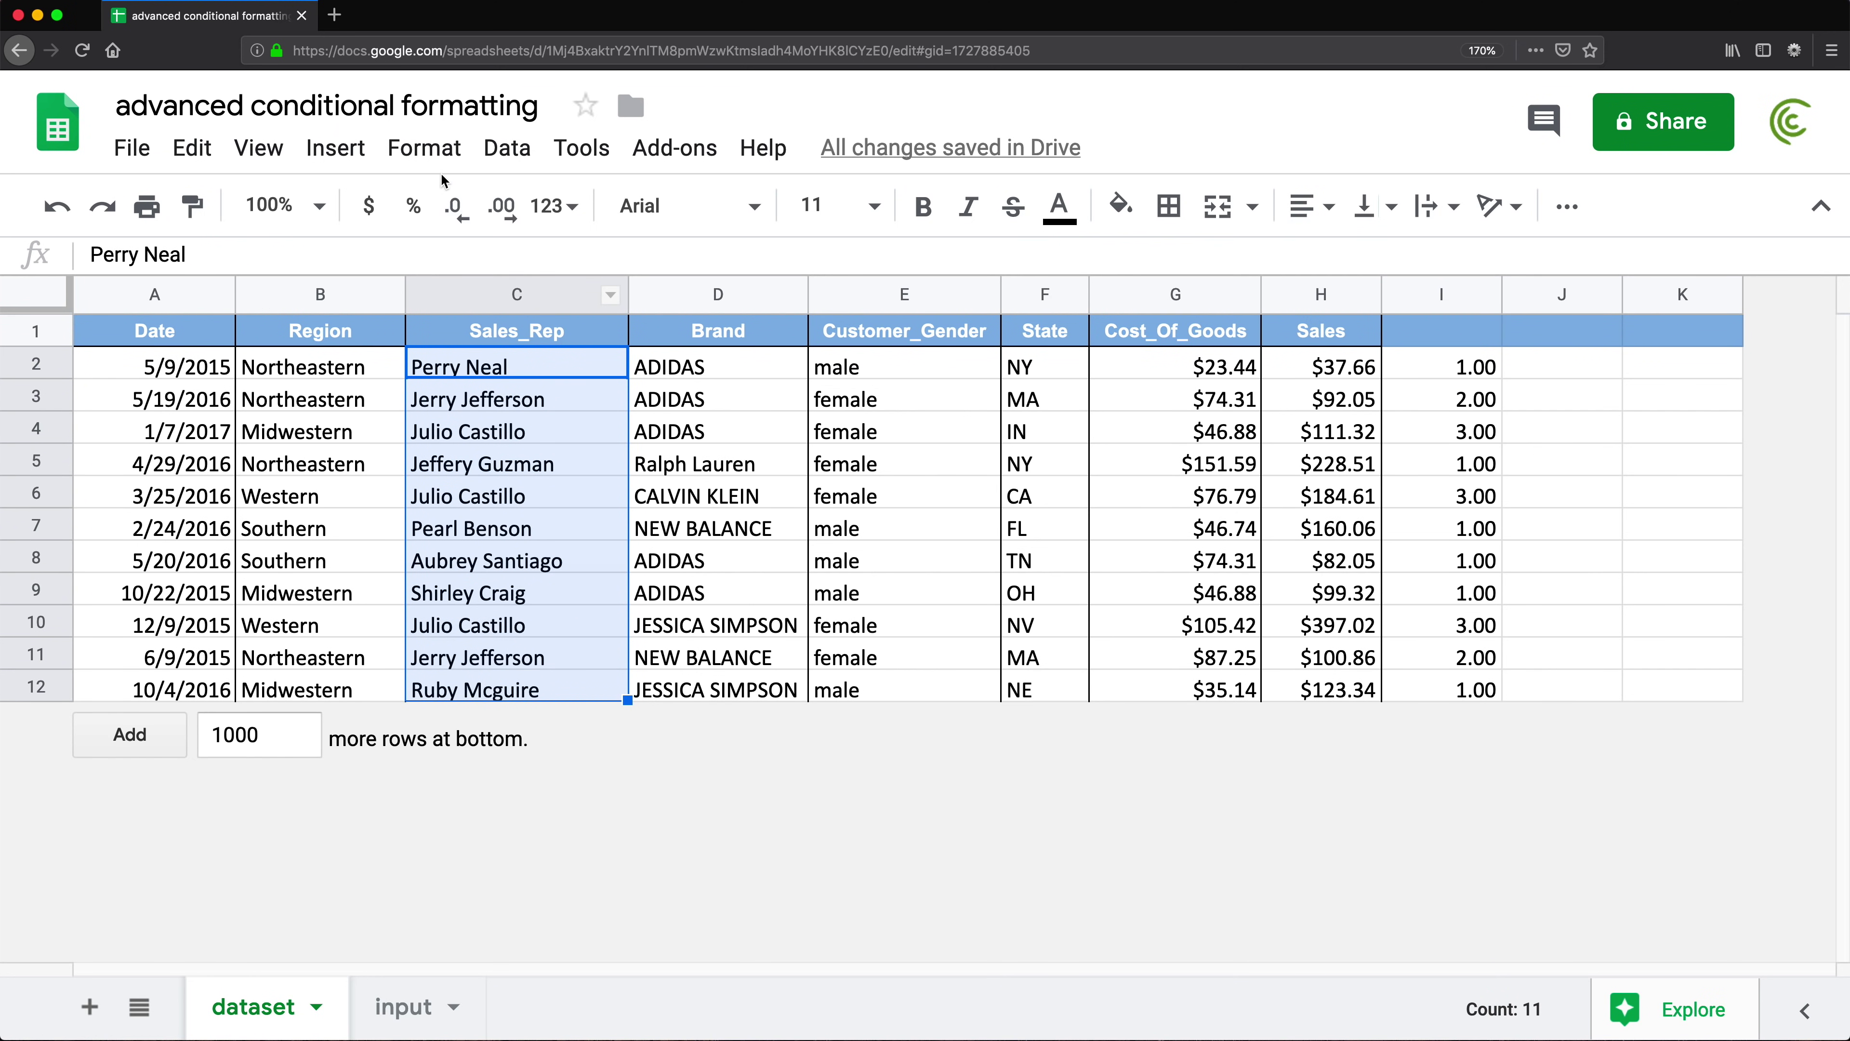
pyautogui.click(426, 150)
pyautogui.click(517, 827)
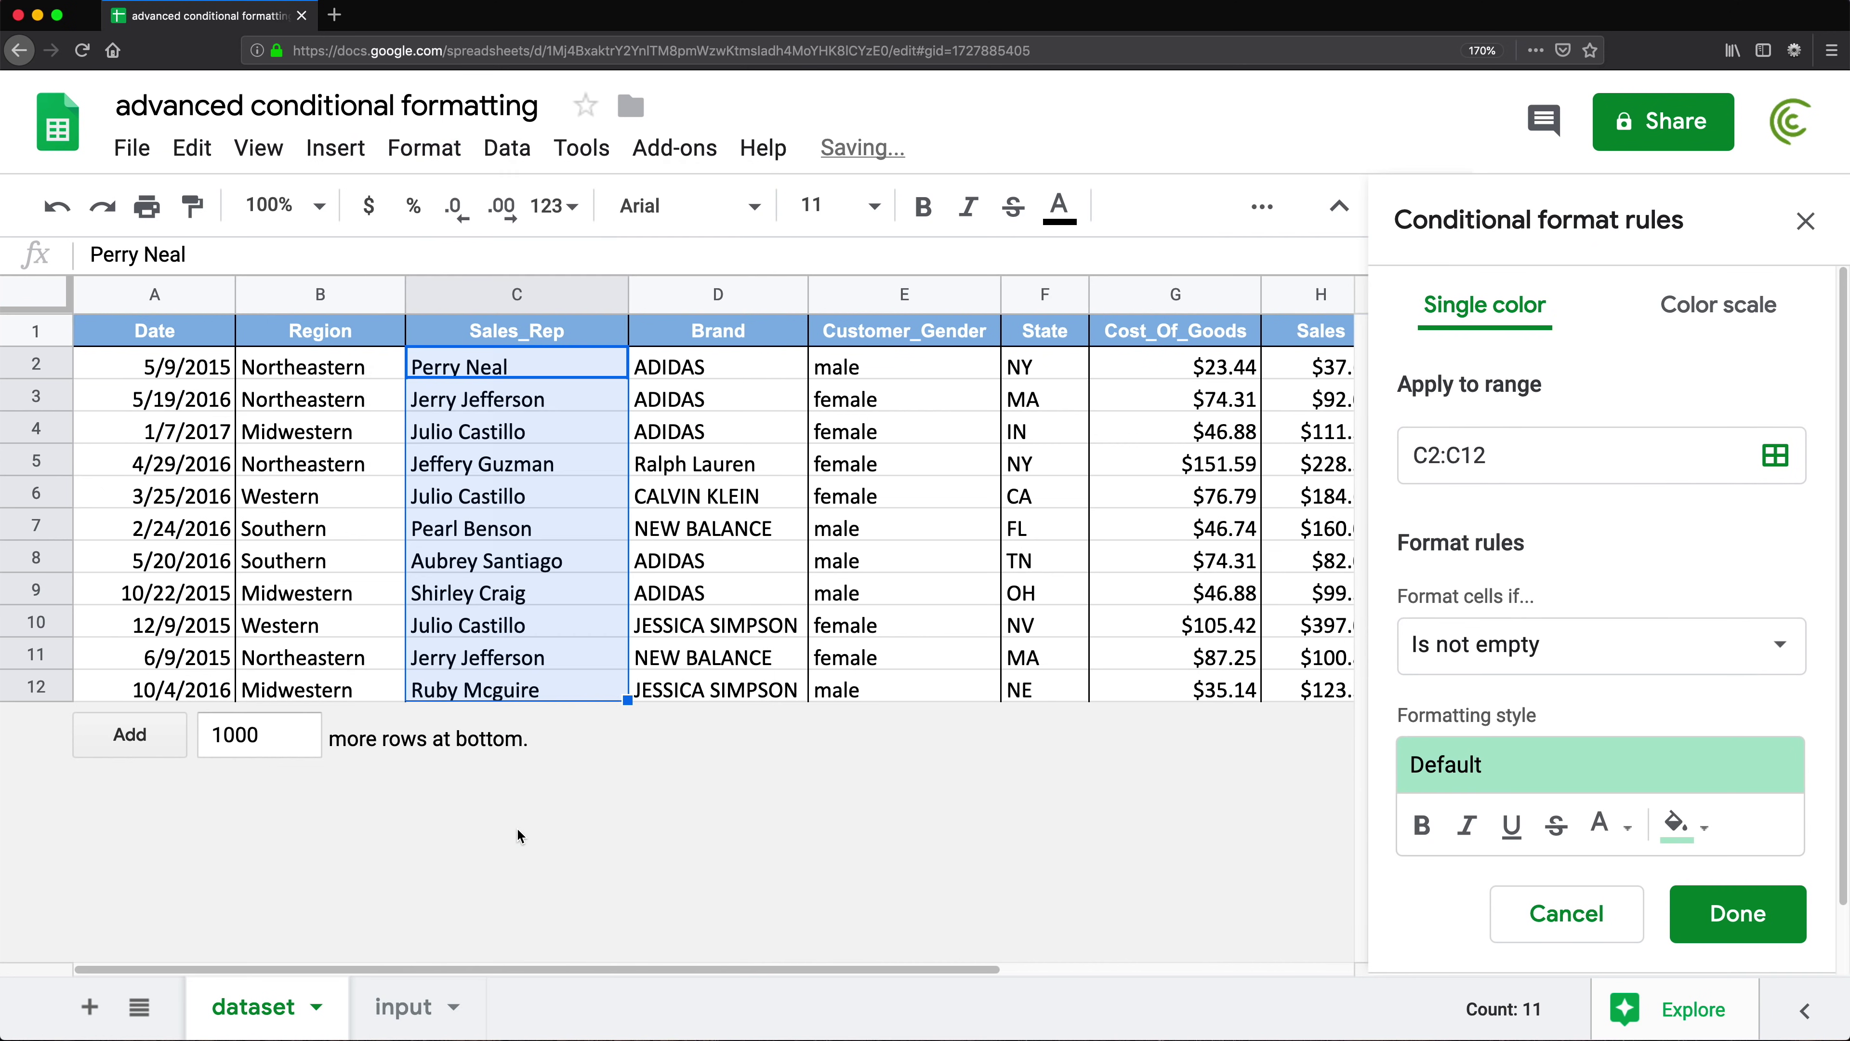
pyautogui.click(1692, 664)
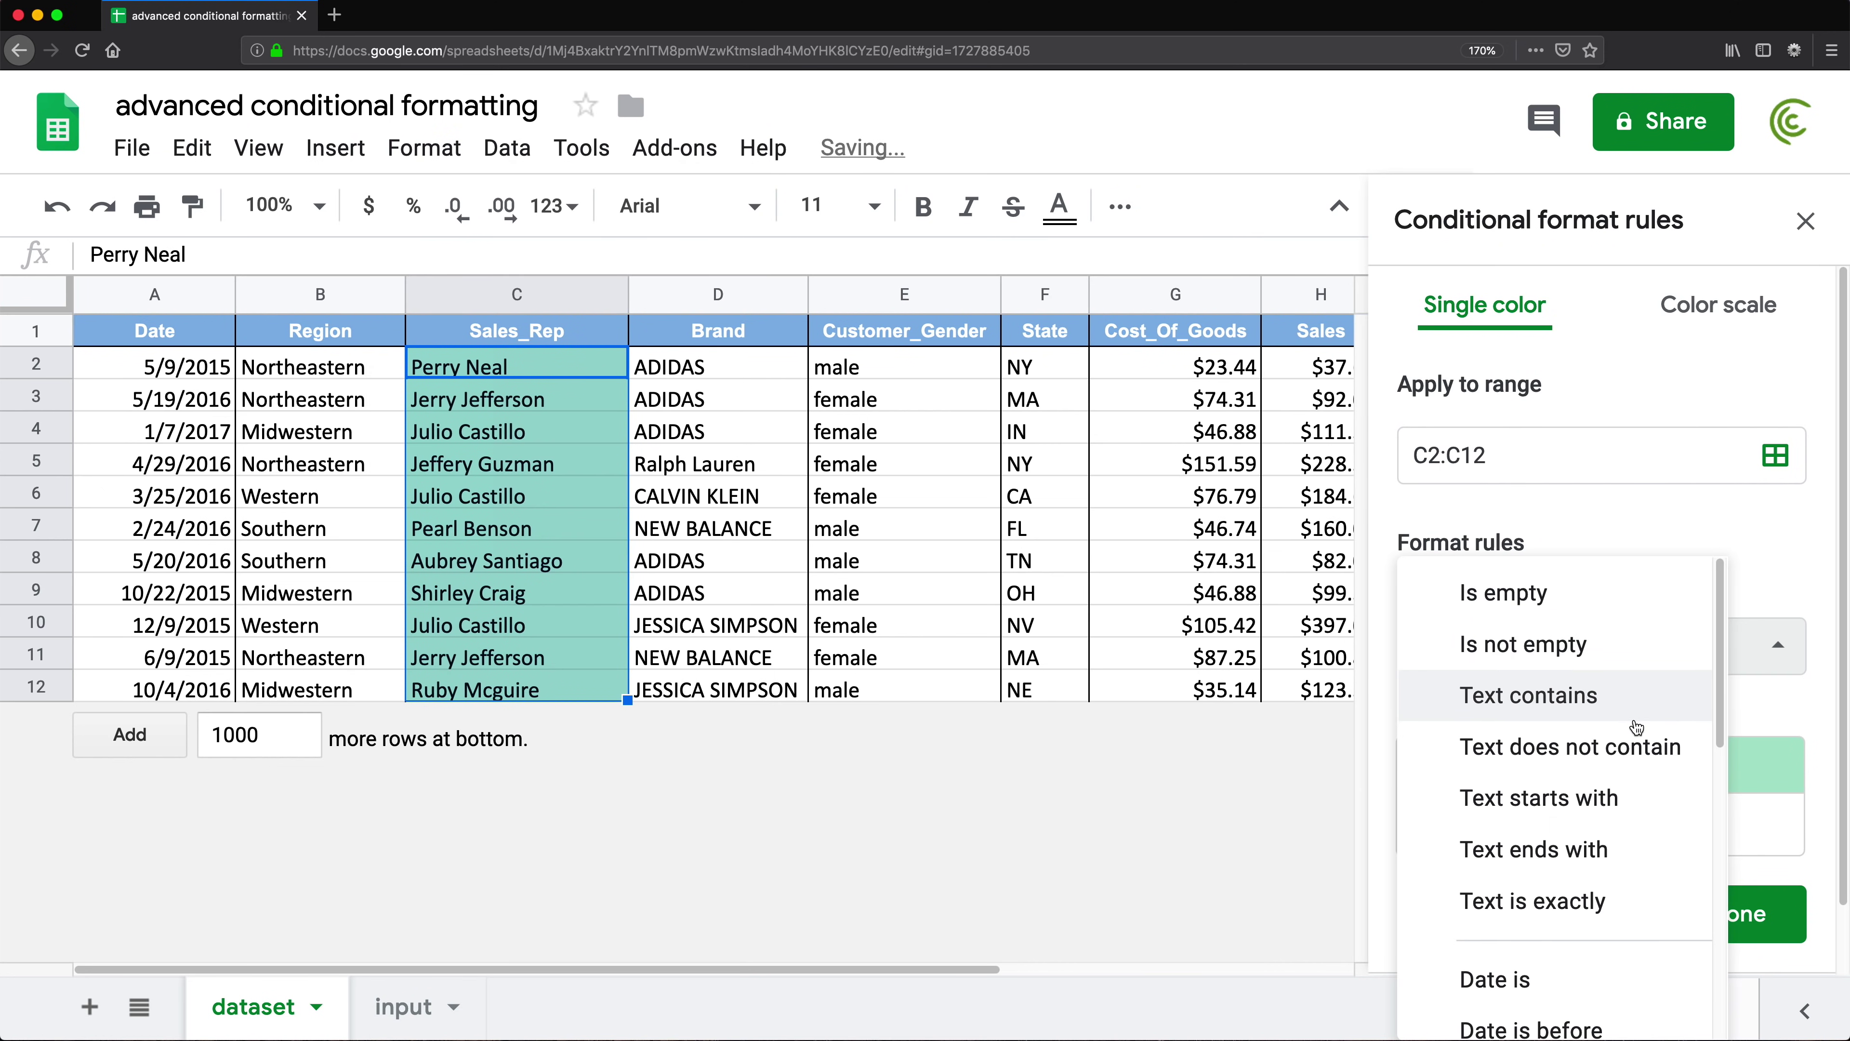
pyautogui.scroll(-5, 1652, 845)
pyautogui.click(1577, 1007)
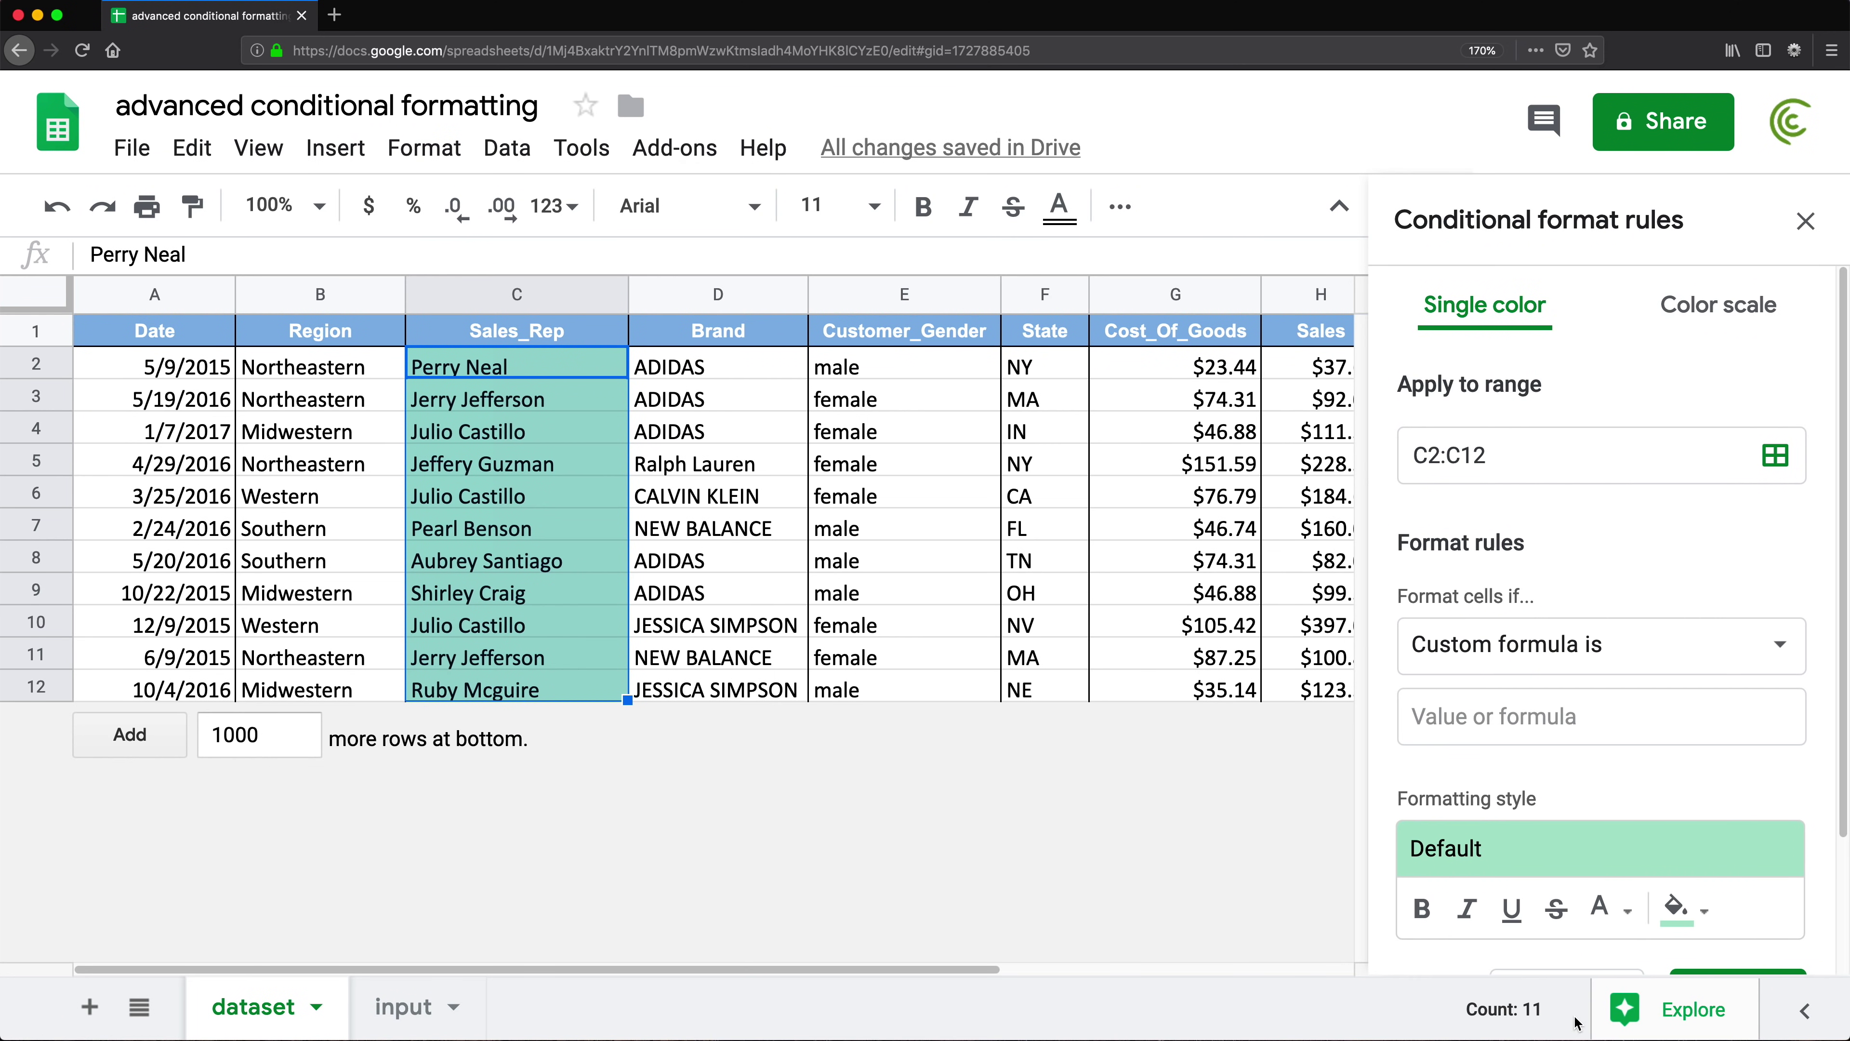
pyautogui.click(1477, 707)
pyautogui.press('super+v')
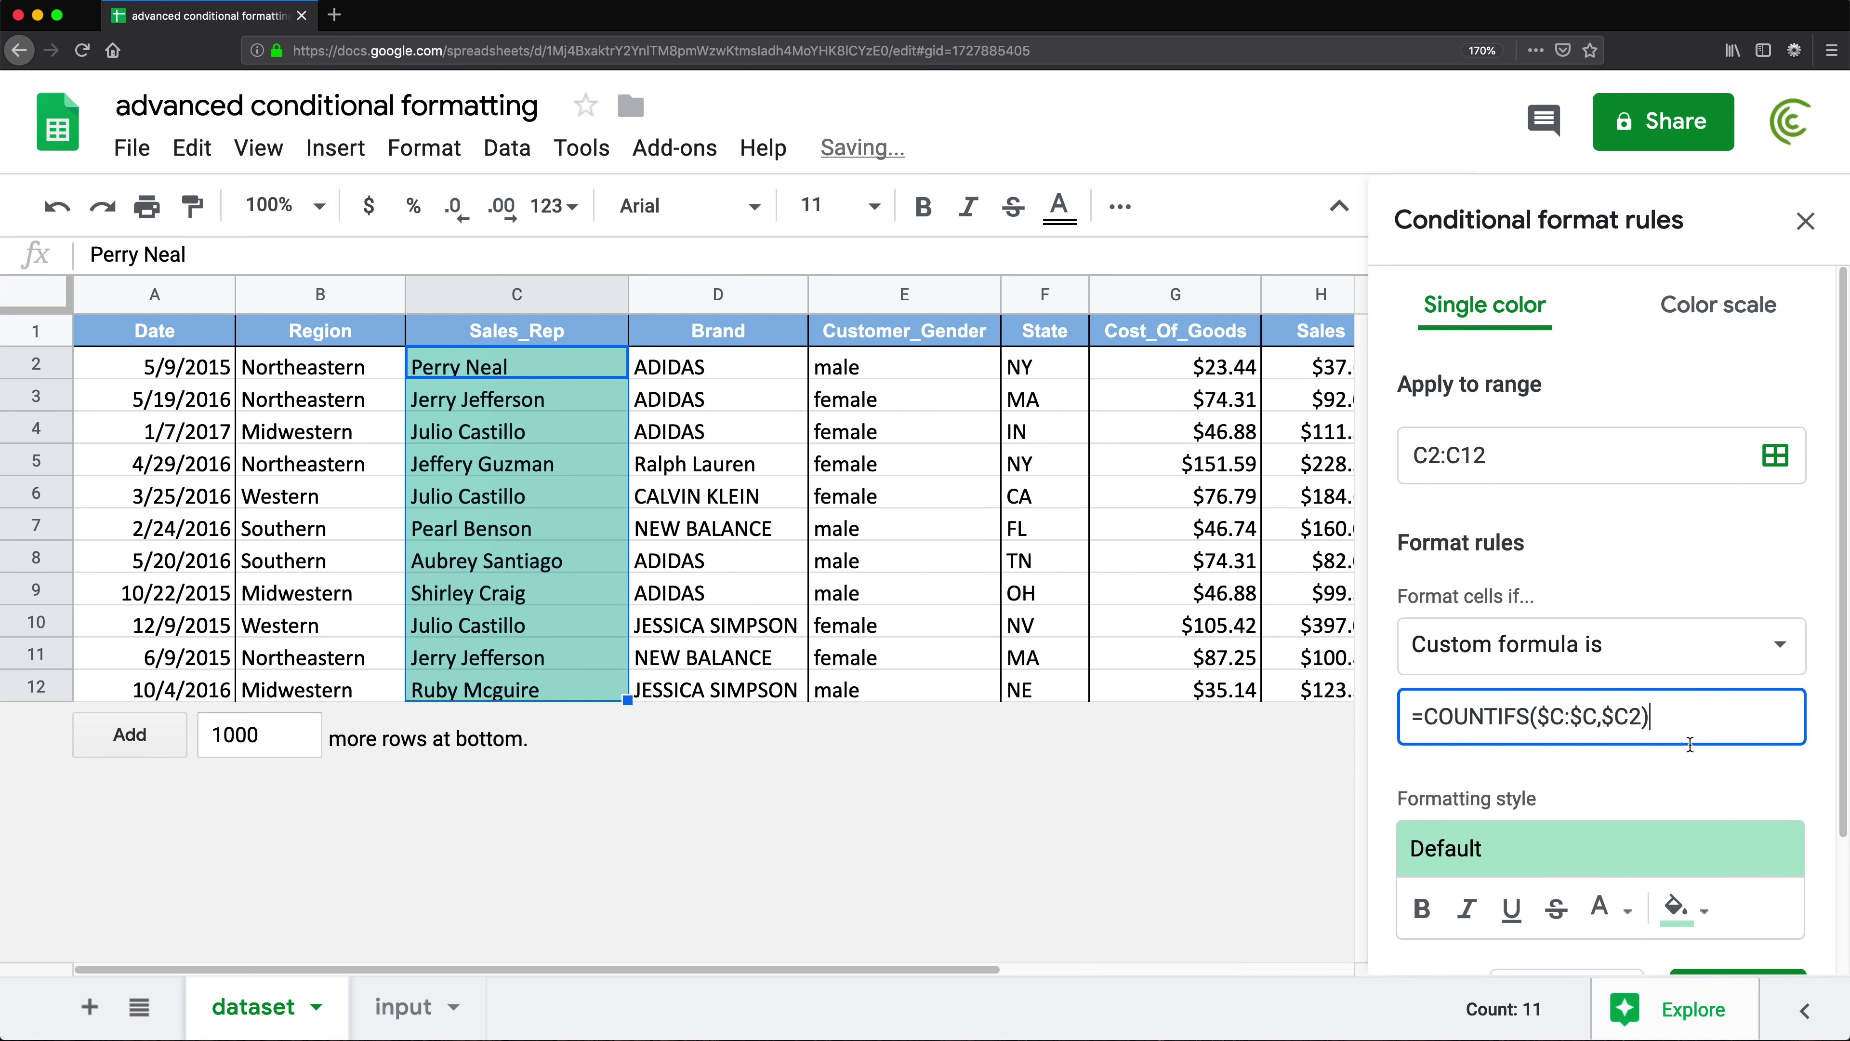
pyautogui.scroll(-3, 1691, 738)
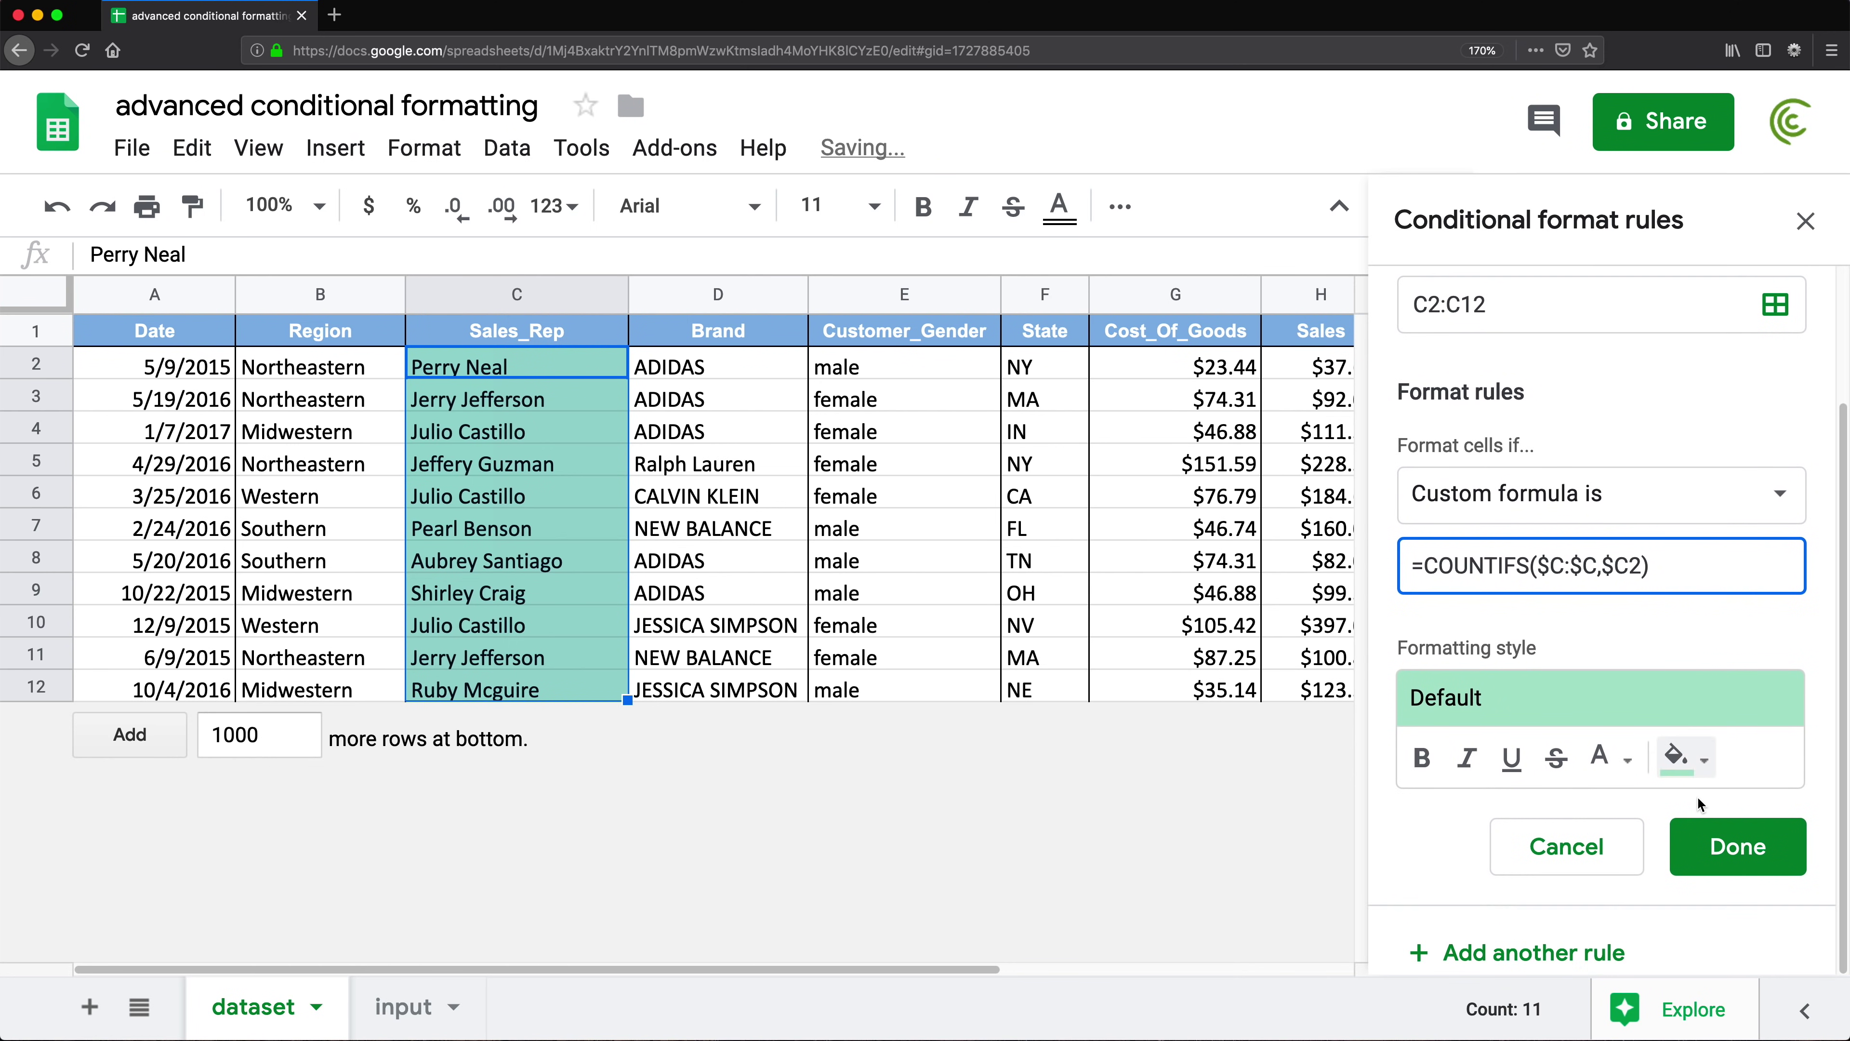
pyautogui.click(1752, 860)
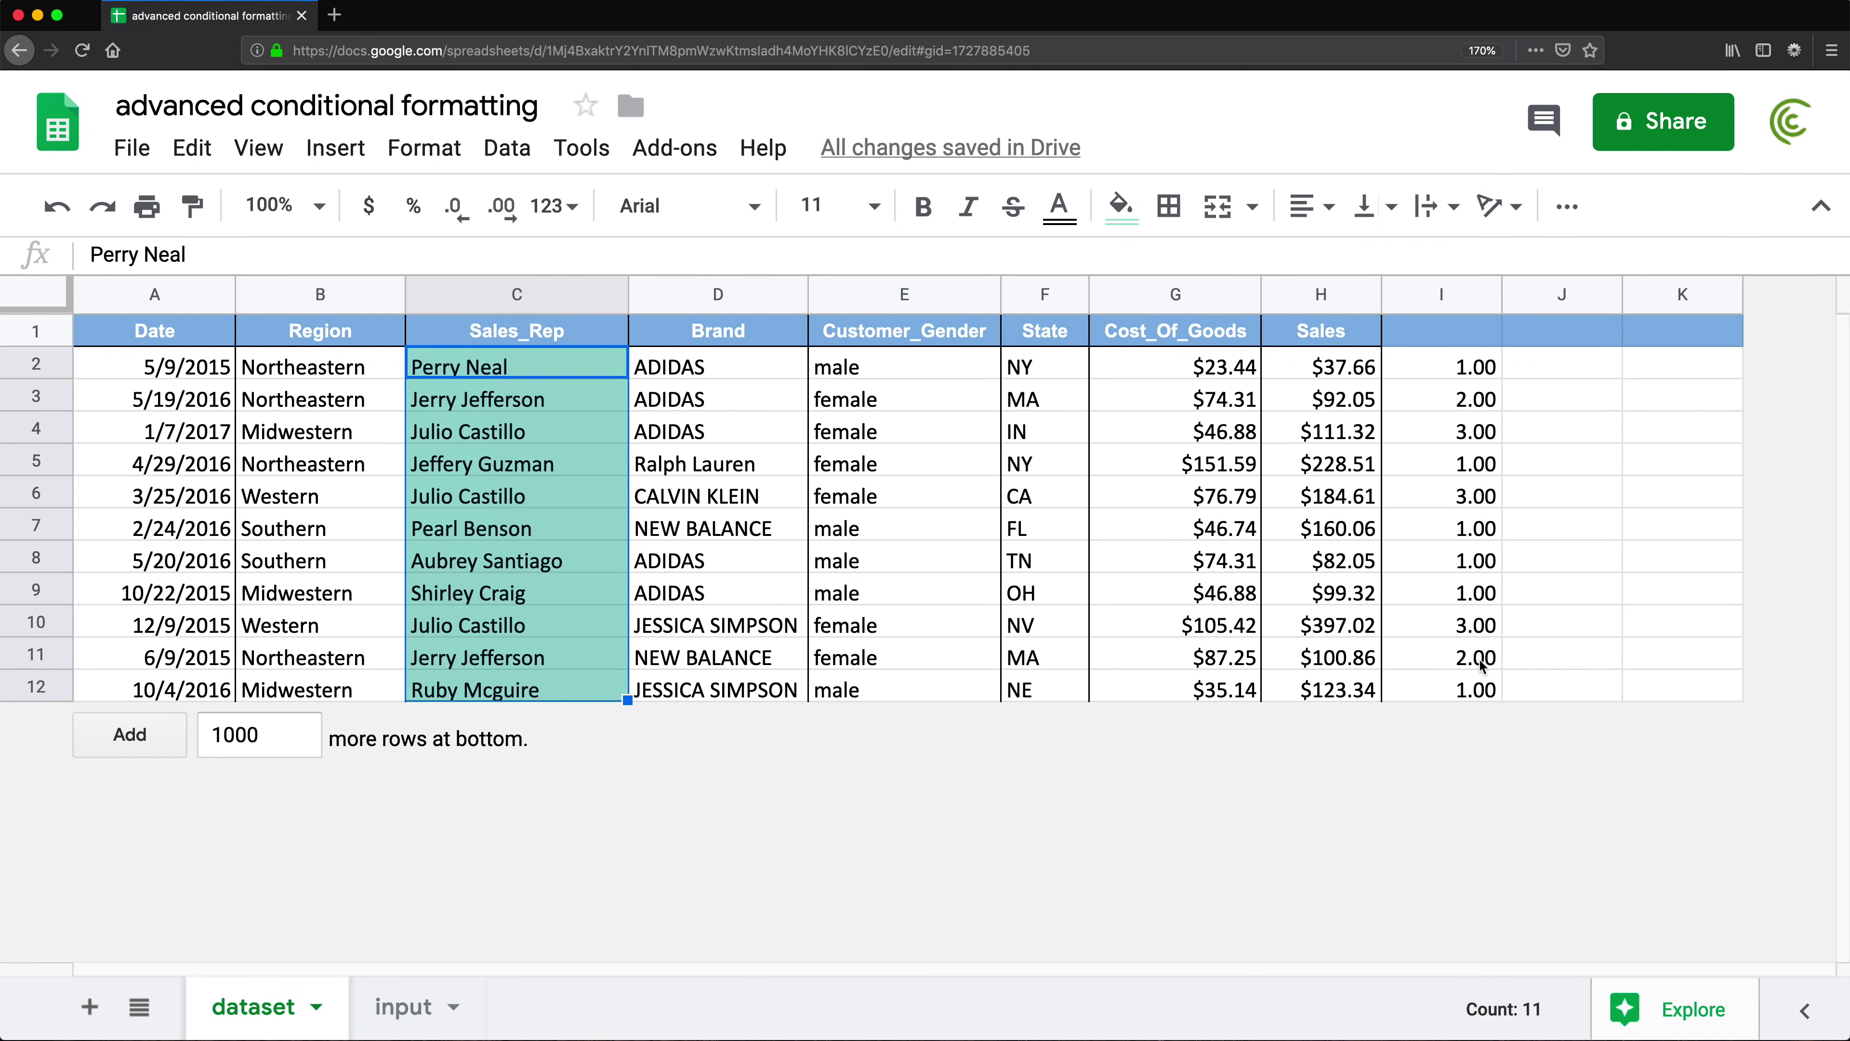
pyautogui.press('super+z')
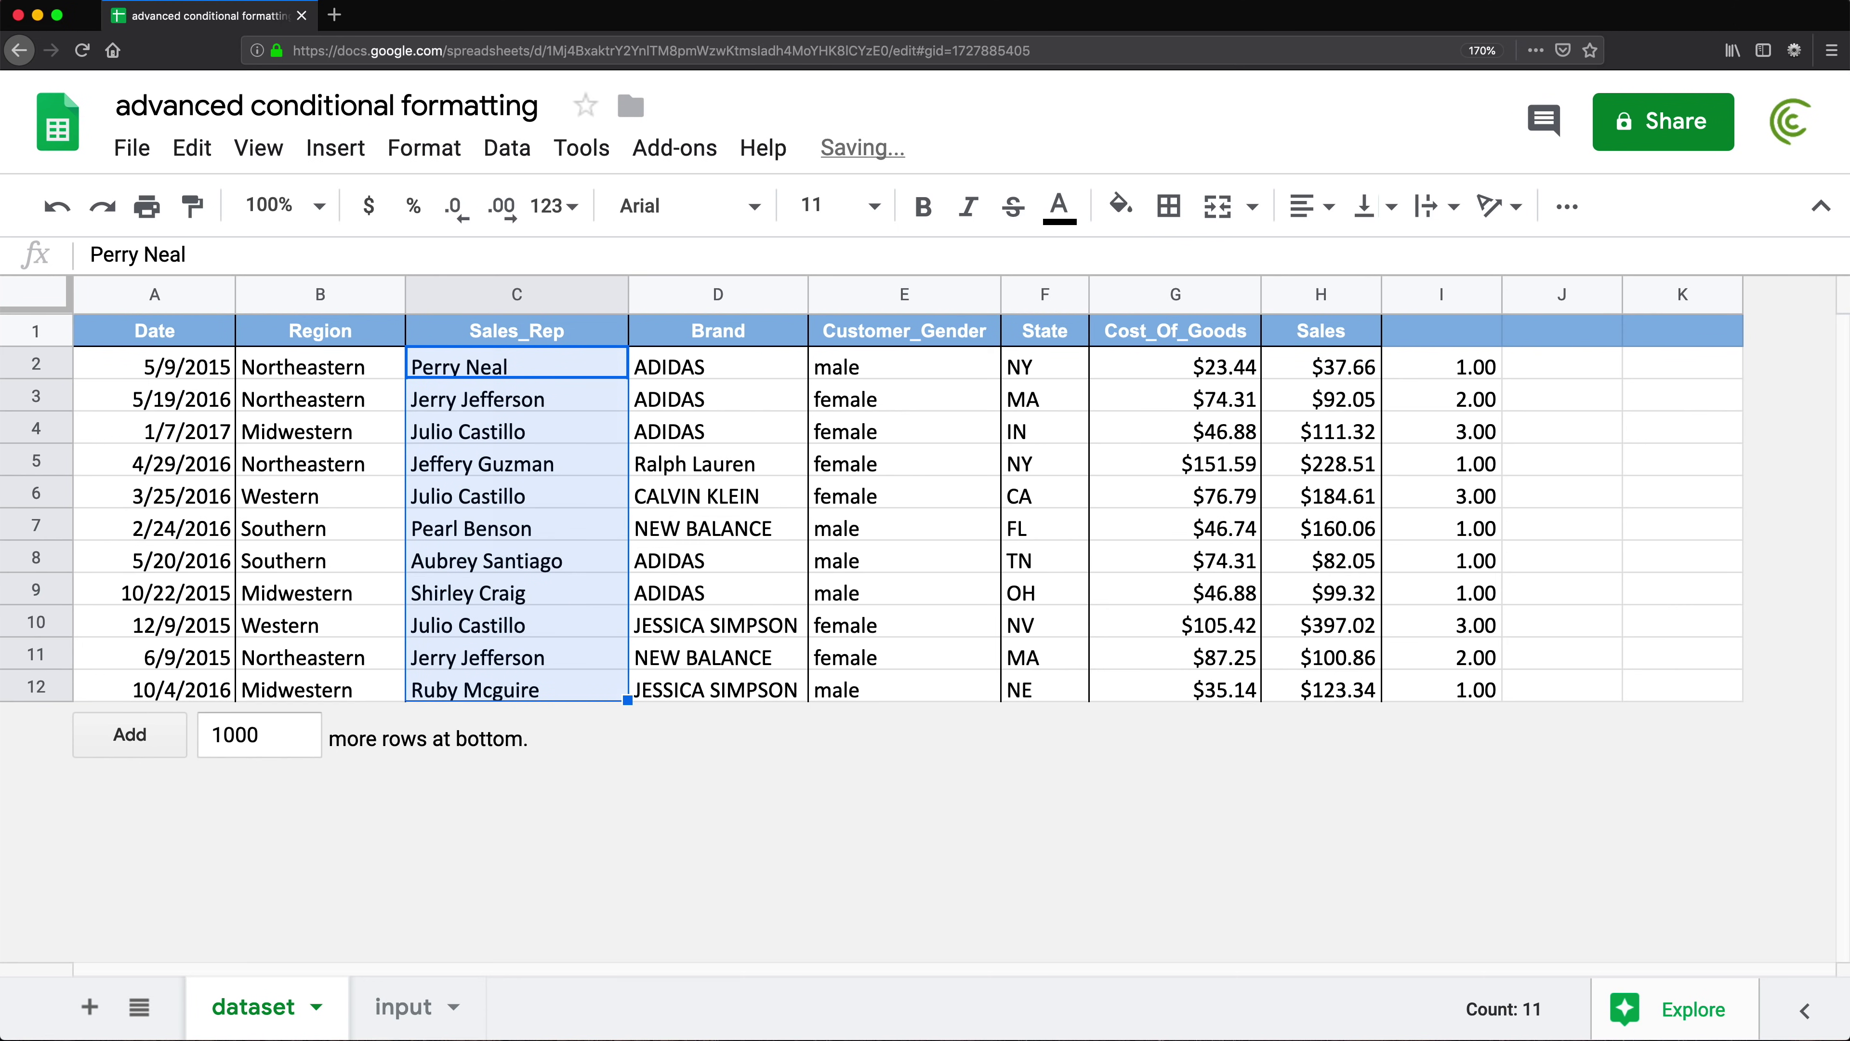
# - Append >1 to the COUNTIFS formula in I2 and fill the formula down to I12
pyautogui.doubleClick(1461, 364)
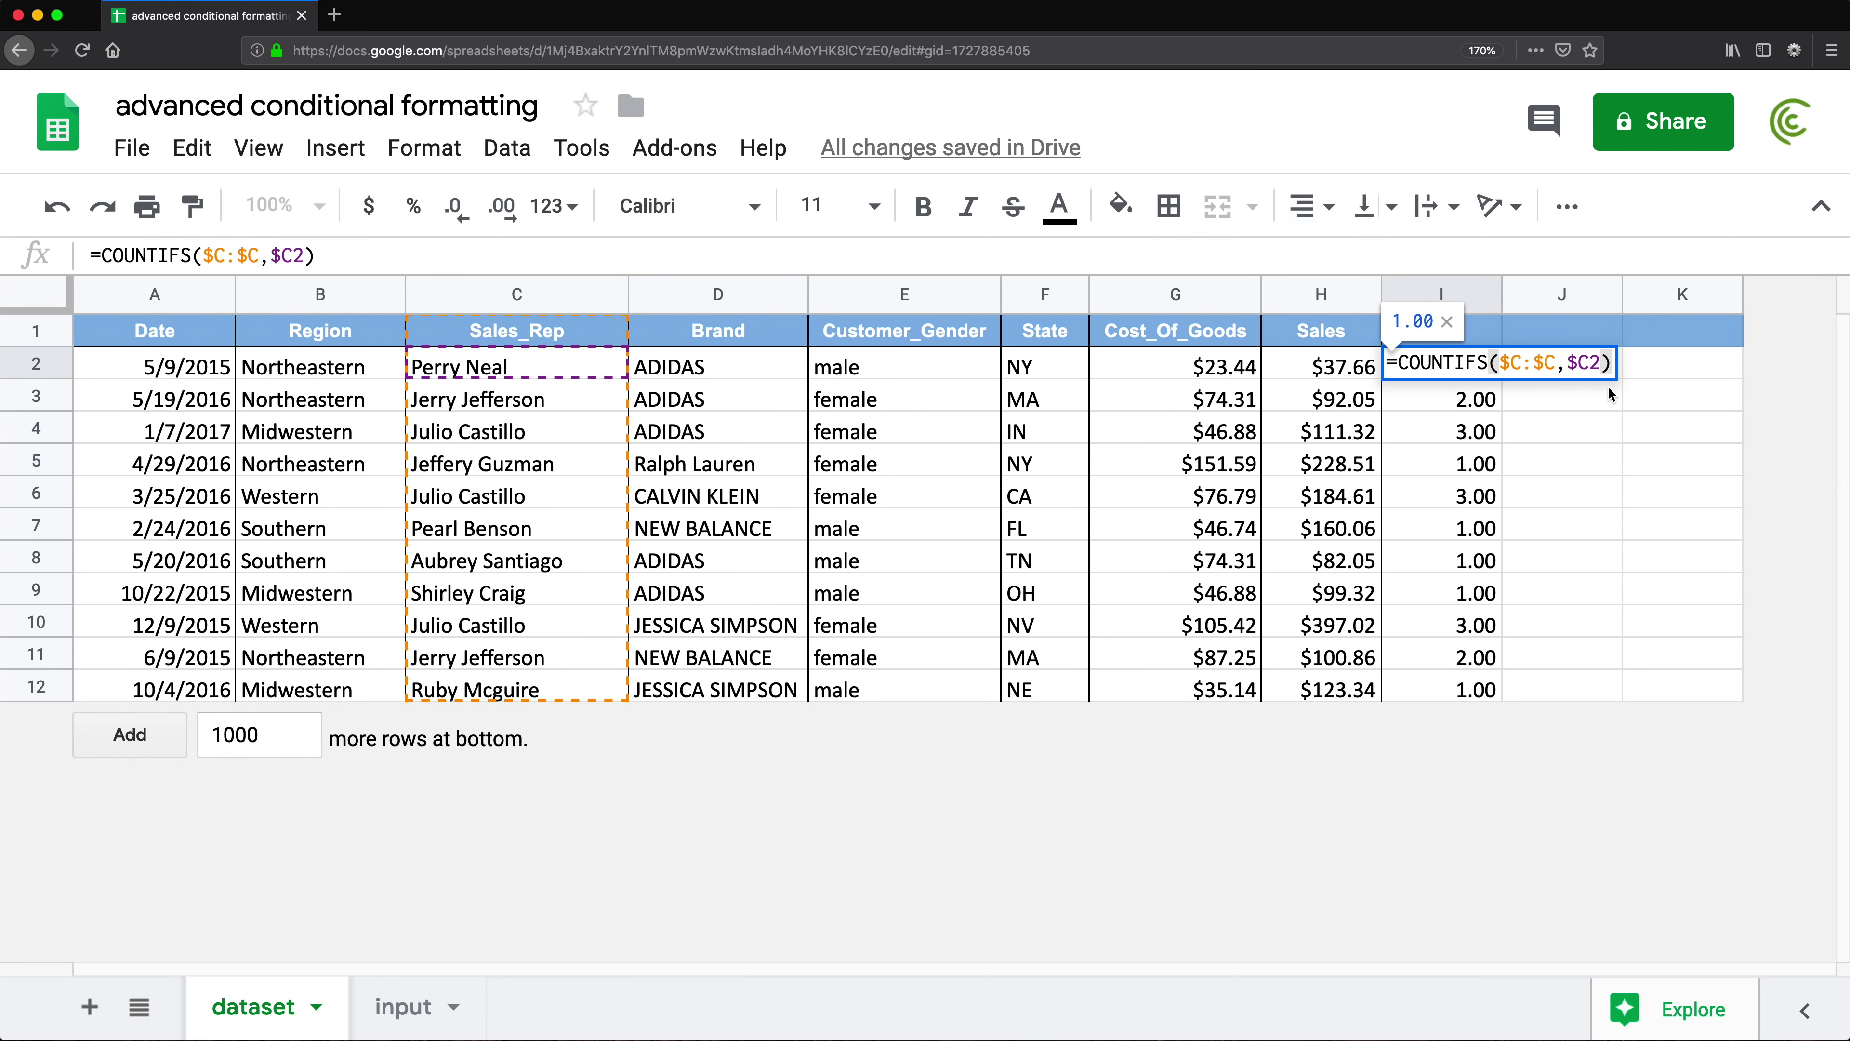
pyautogui.write('>1')
pyautogui.press('Return')
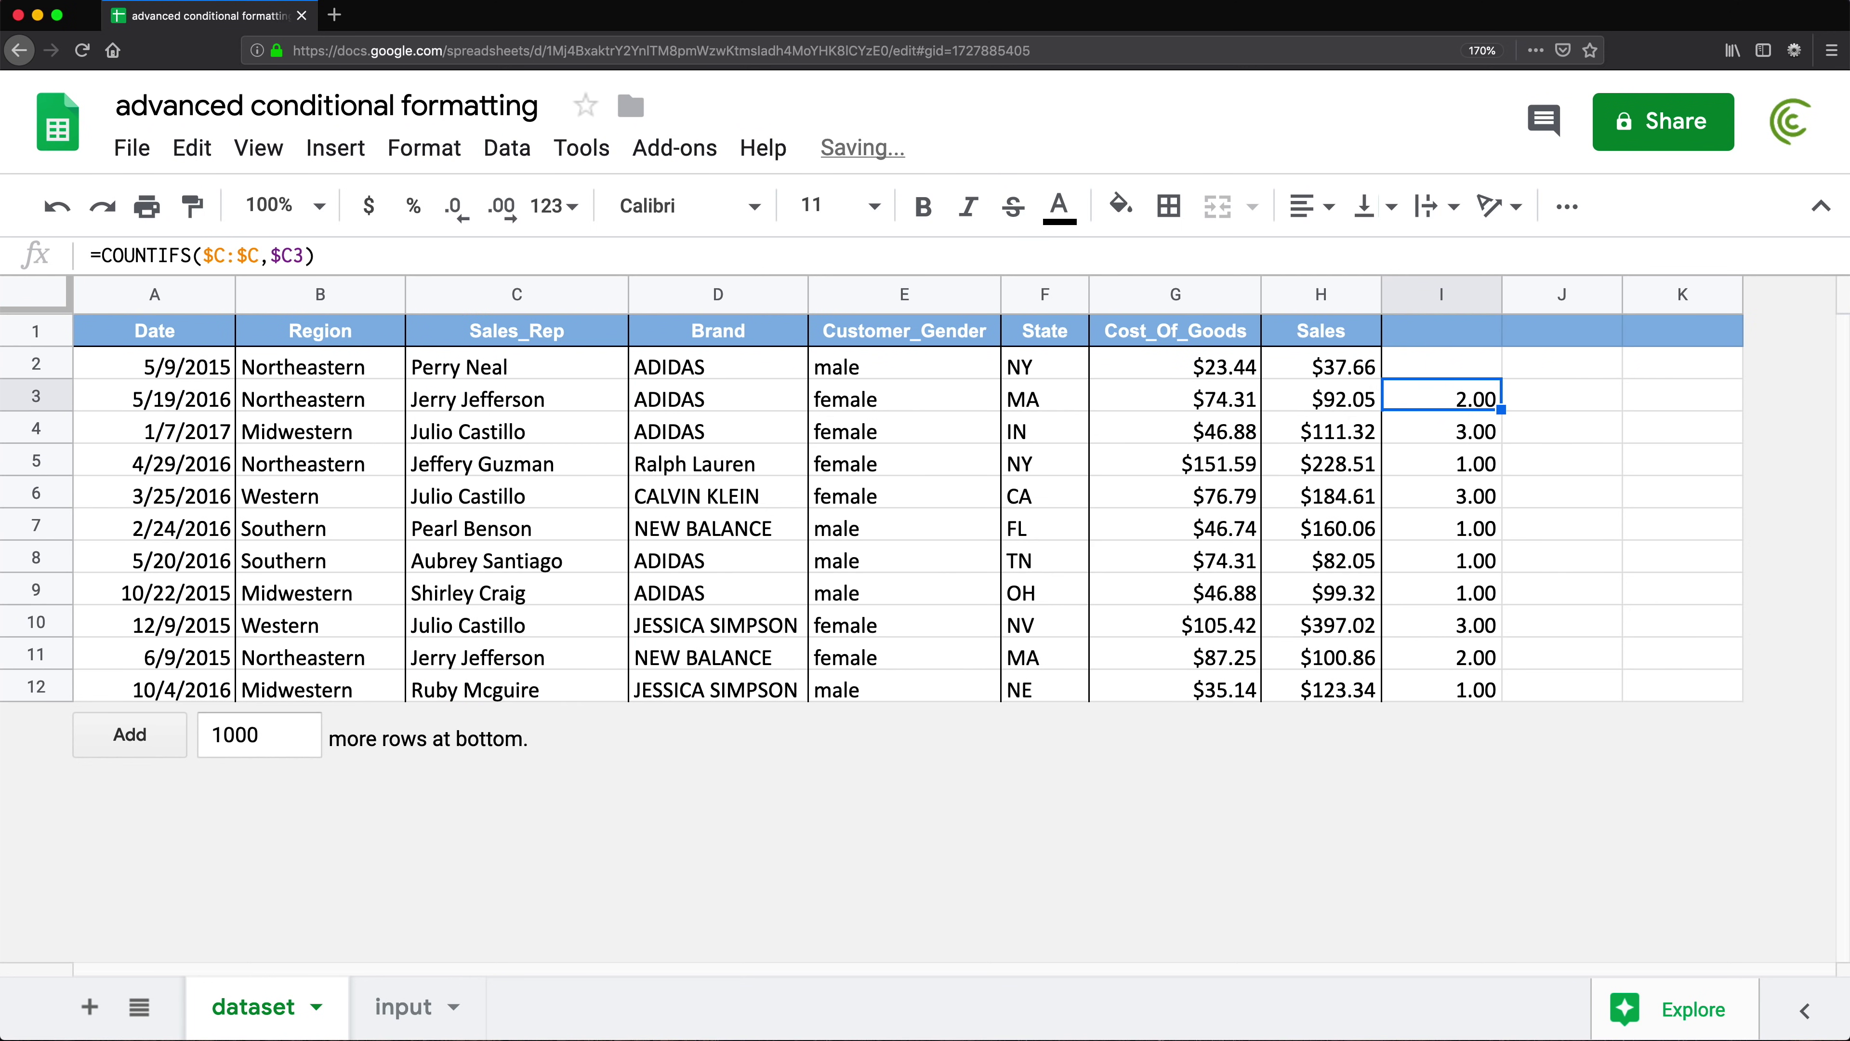
pyautogui.click(1464, 373)
pyautogui.moveTo(1500, 376); pyautogui.dragTo(1507, 696)
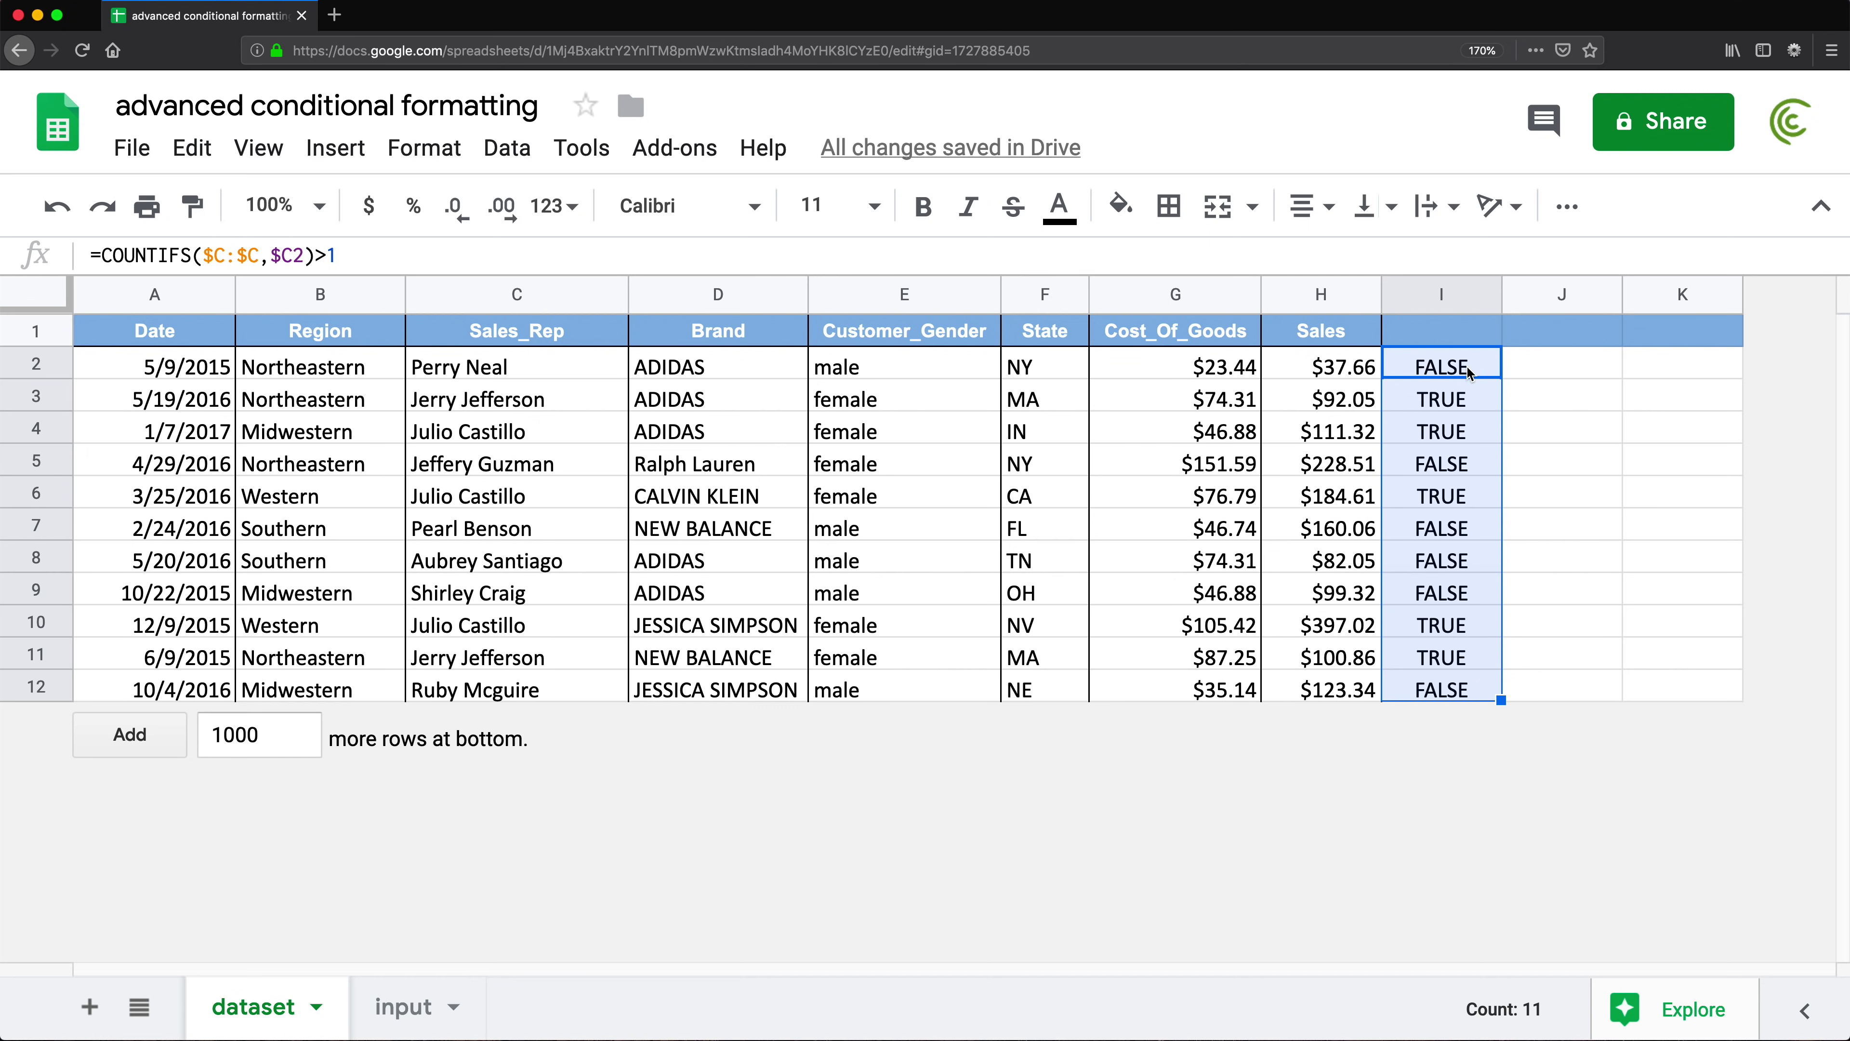
# - Copy the formula text =COUNTIFS($C:$C,$C2)>1 from I2, leaving the cell unedited
pyautogui.click(1467, 368)
pyautogui.press('Return')
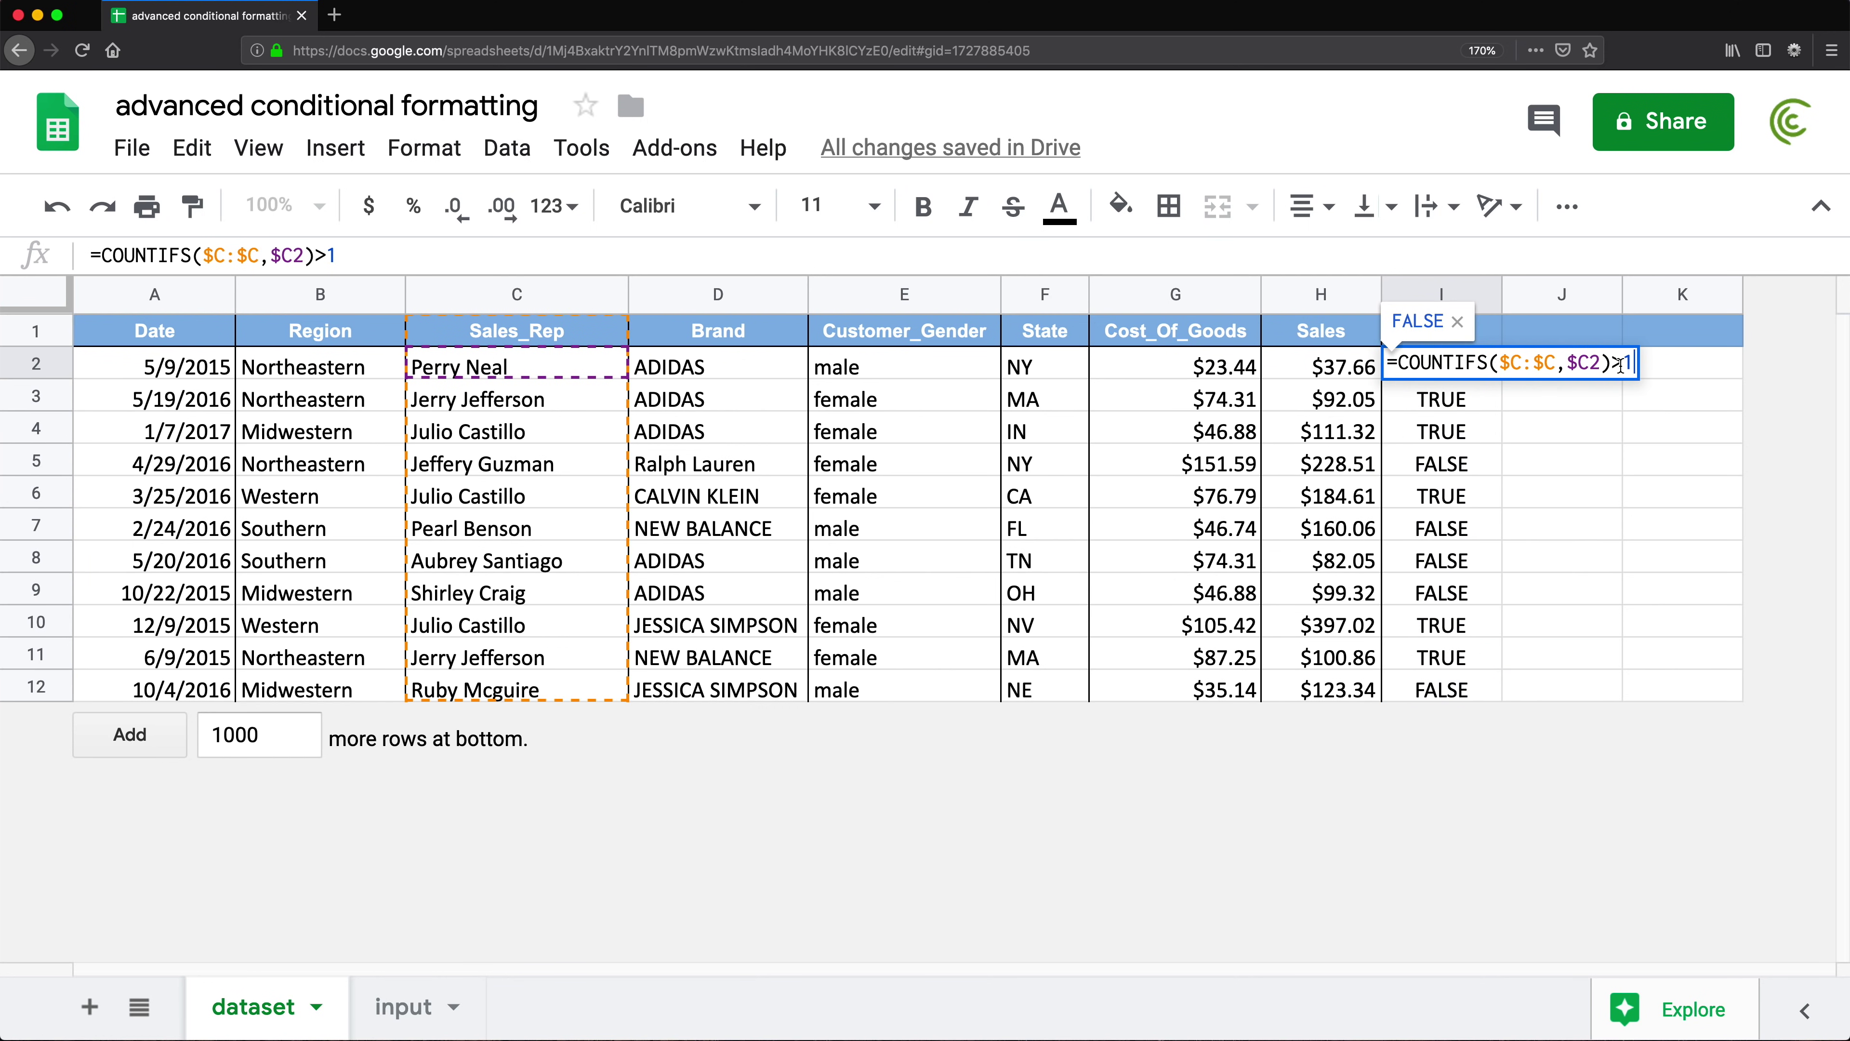
pyautogui.moveTo(1637, 368); pyautogui.dragTo(1211, 364)
pyautogui.press('super+c')
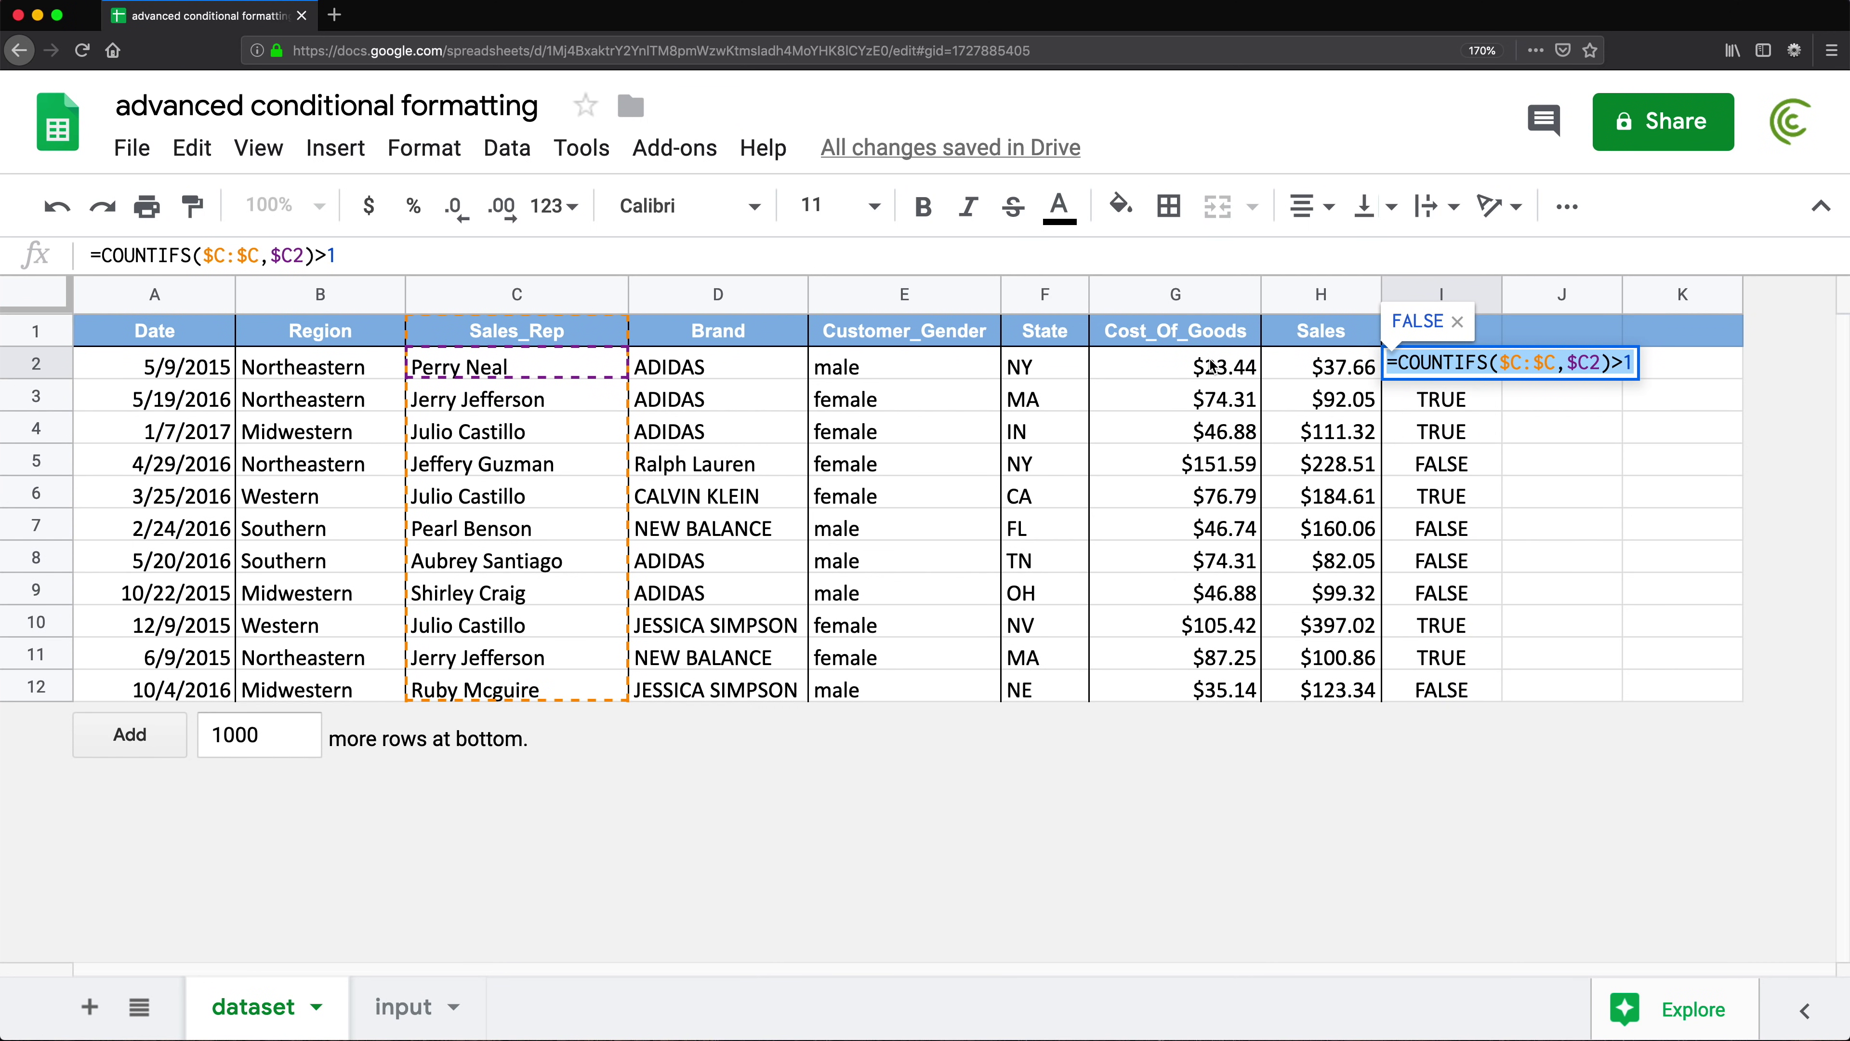
pyautogui.press('Escape')
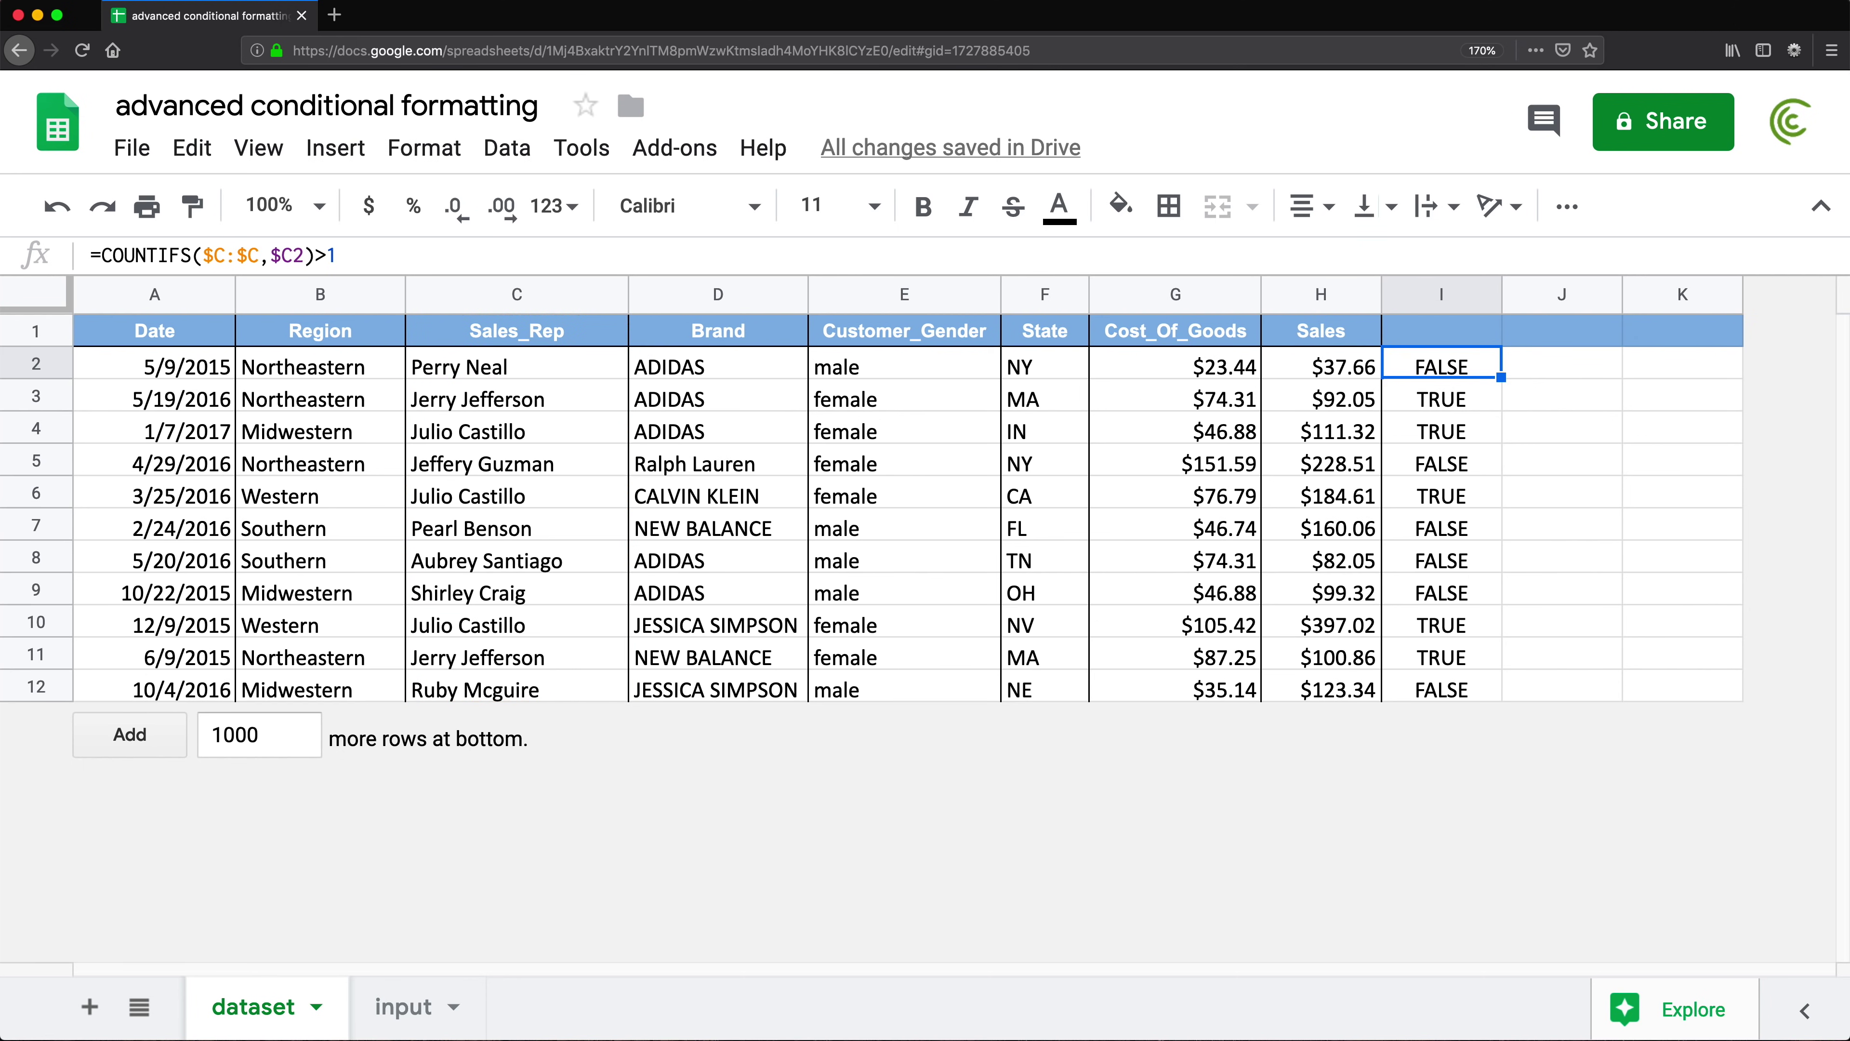
# - Add a conditional formatting rule to C2:C12 using the custom formula =COUNTIFS($C:$C,$C2)>1 with the default green style
pyautogui.moveTo(485, 371); pyautogui.dragTo(437, 691)
pyautogui.click(424, 148)
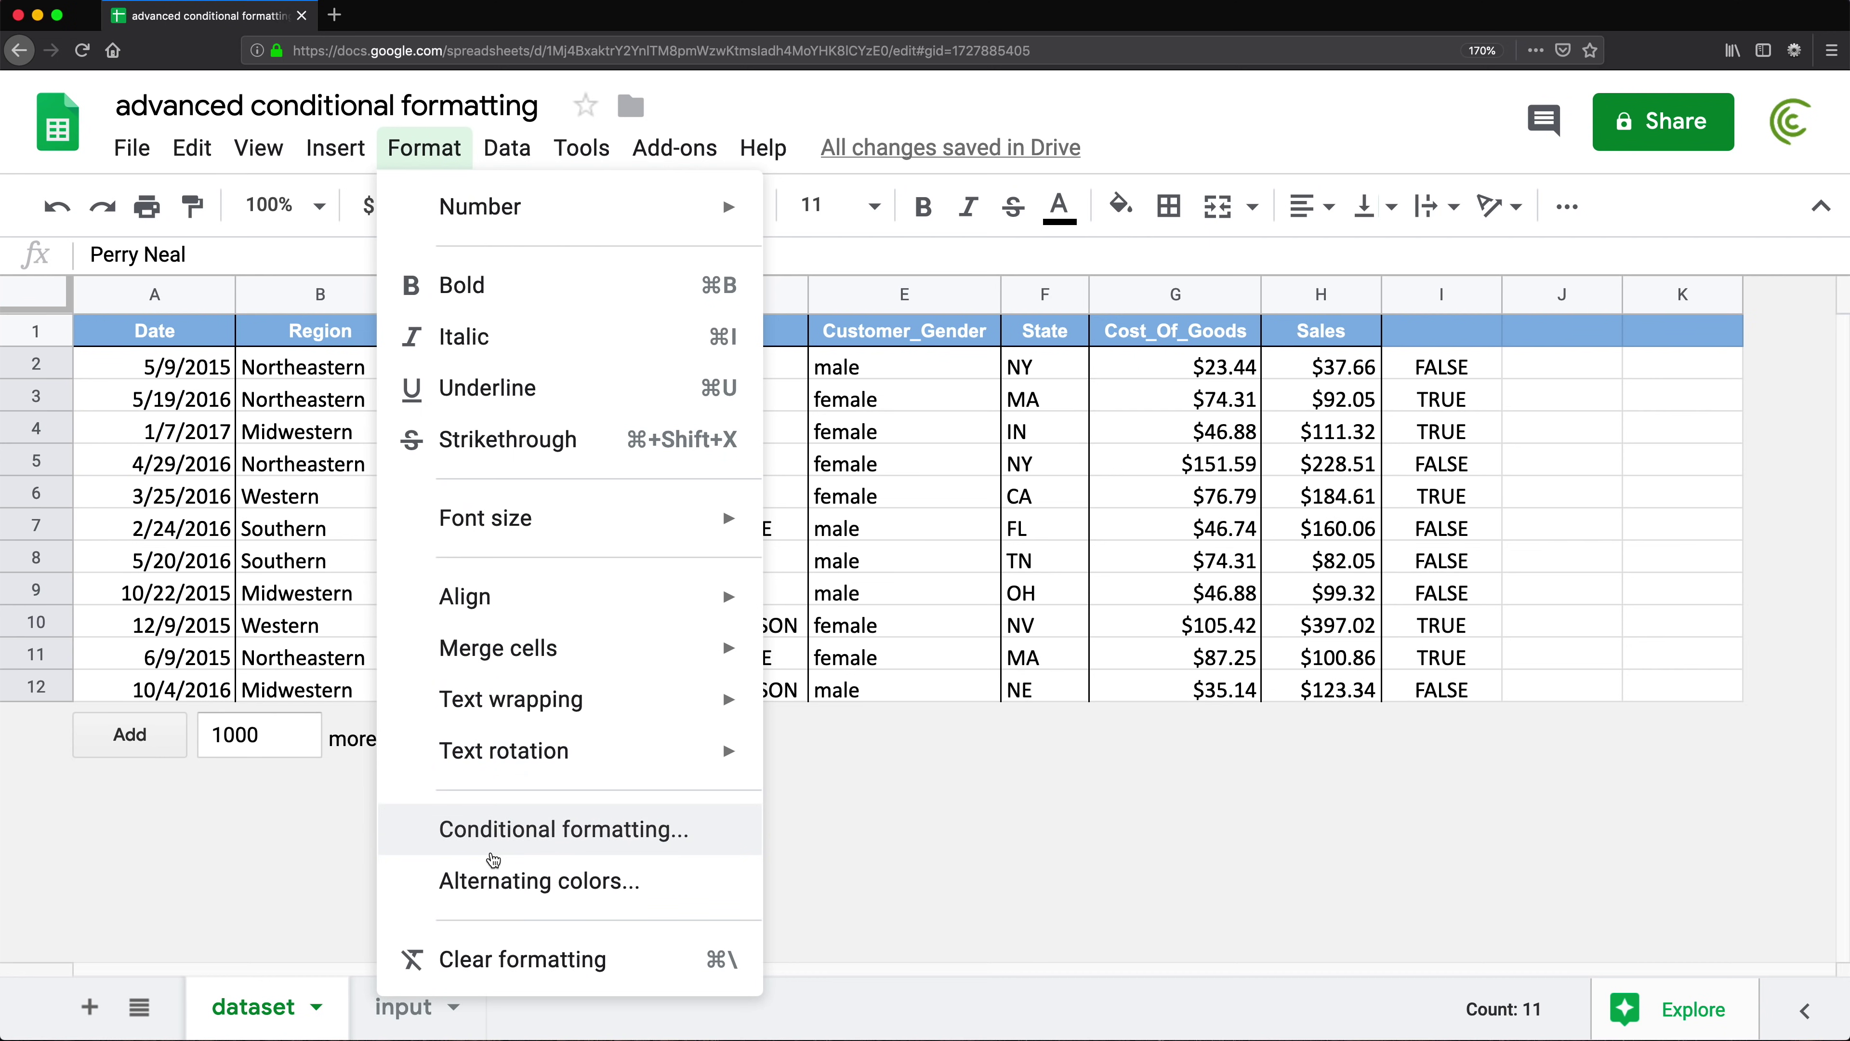
pyautogui.click(497, 845)
pyautogui.scroll(-2, 1778, 737)
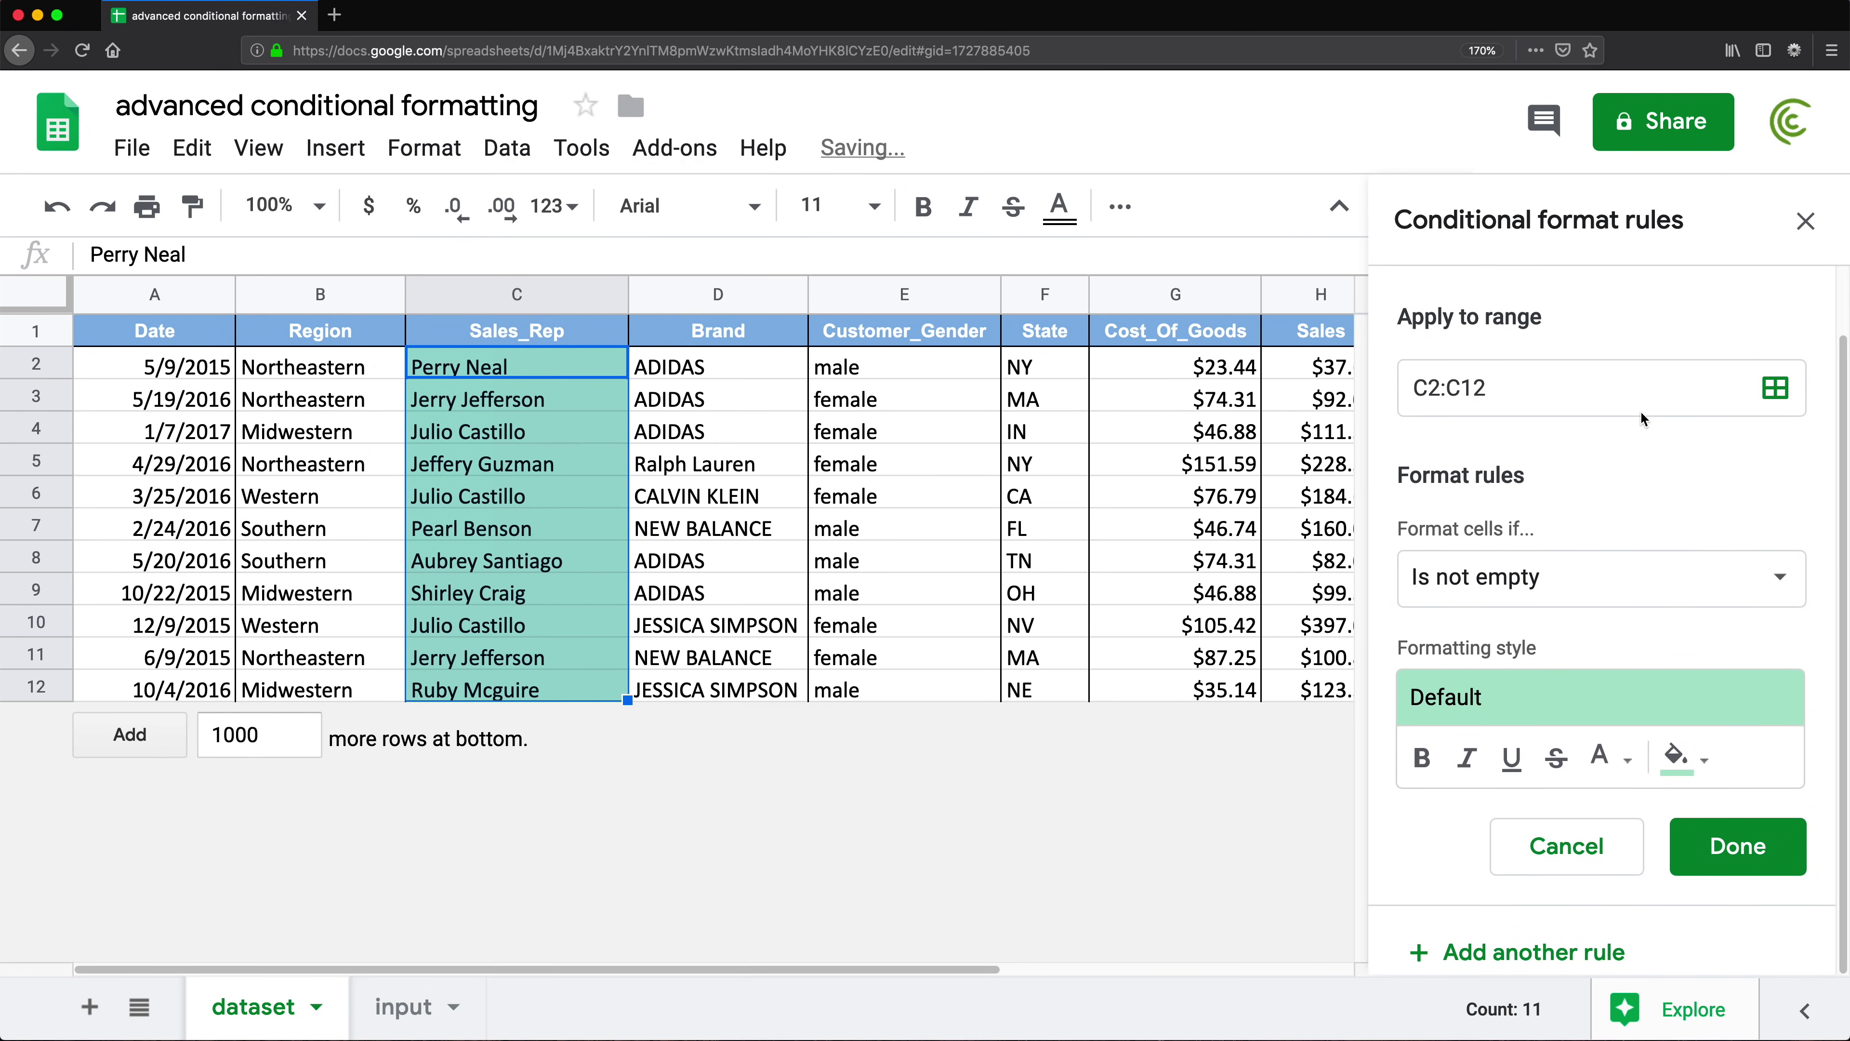
pyautogui.click(1574, 606)
pyautogui.scroll(-5, 1566, 729)
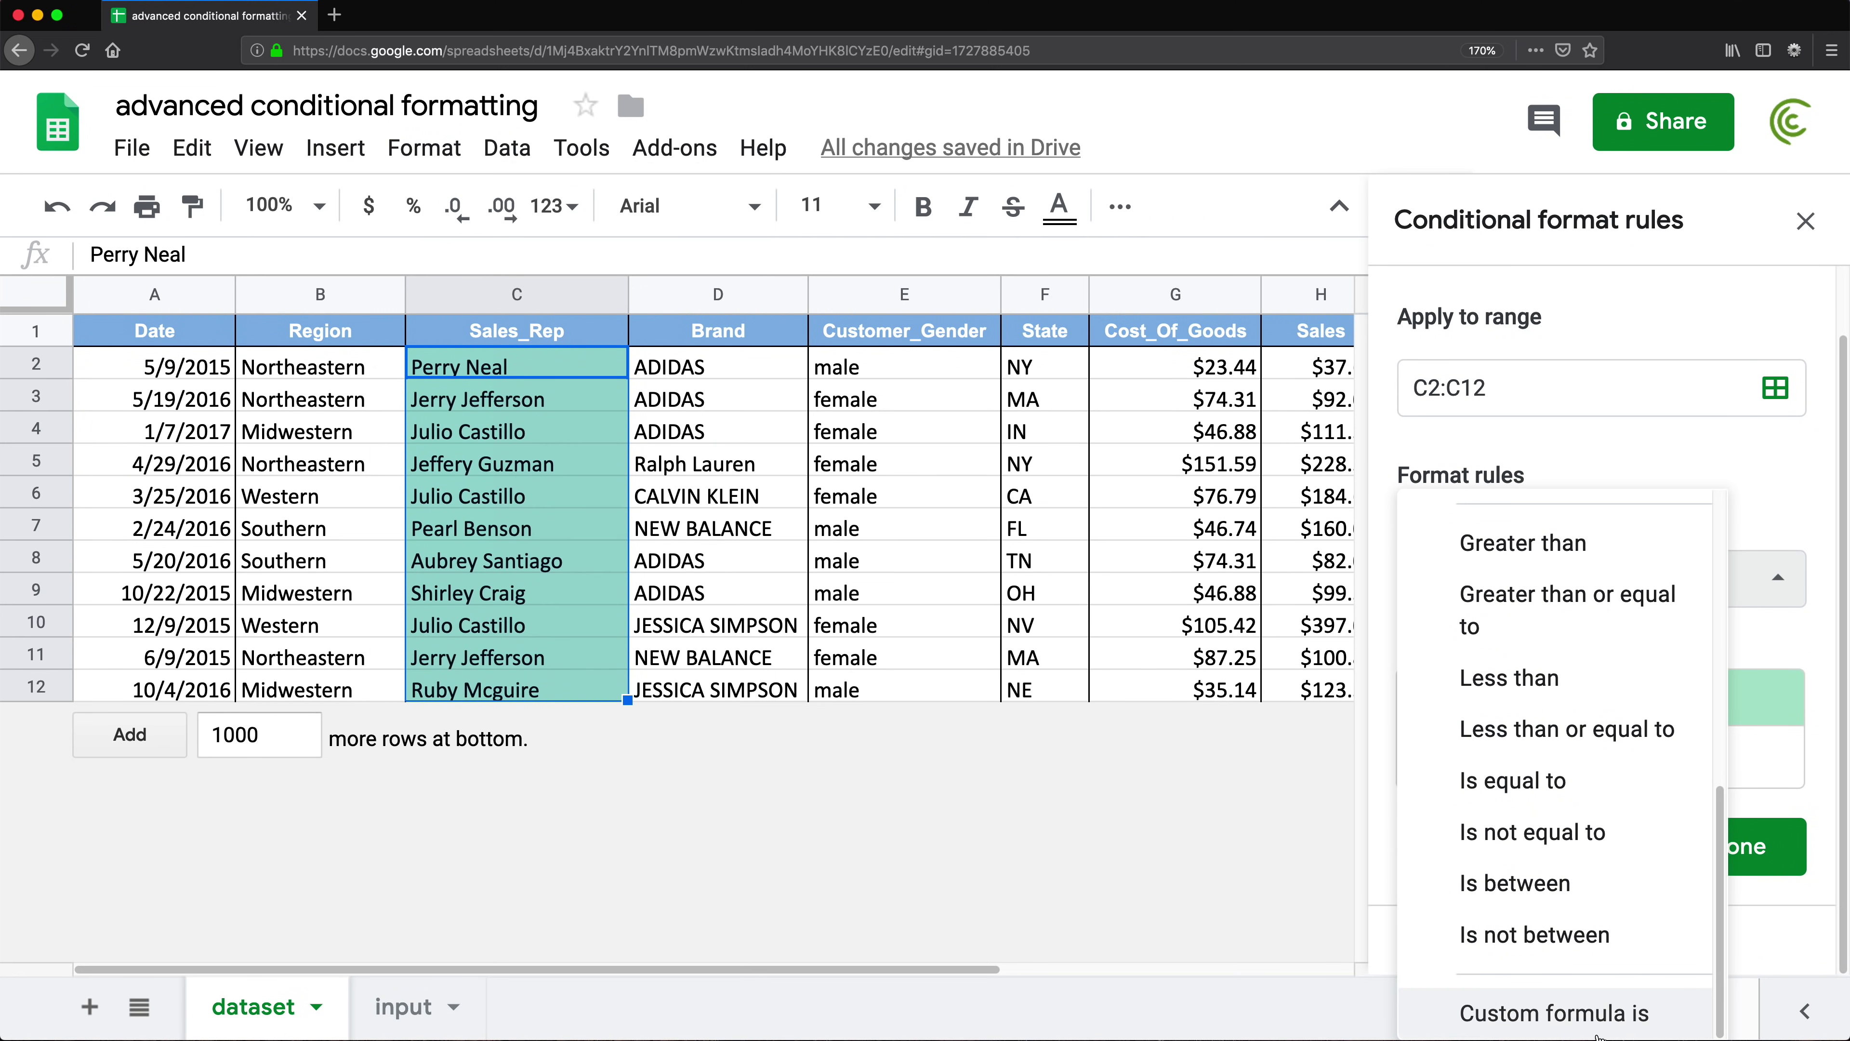
pyautogui.click(1596, 1017)
pyautogui.click(1530, 645)
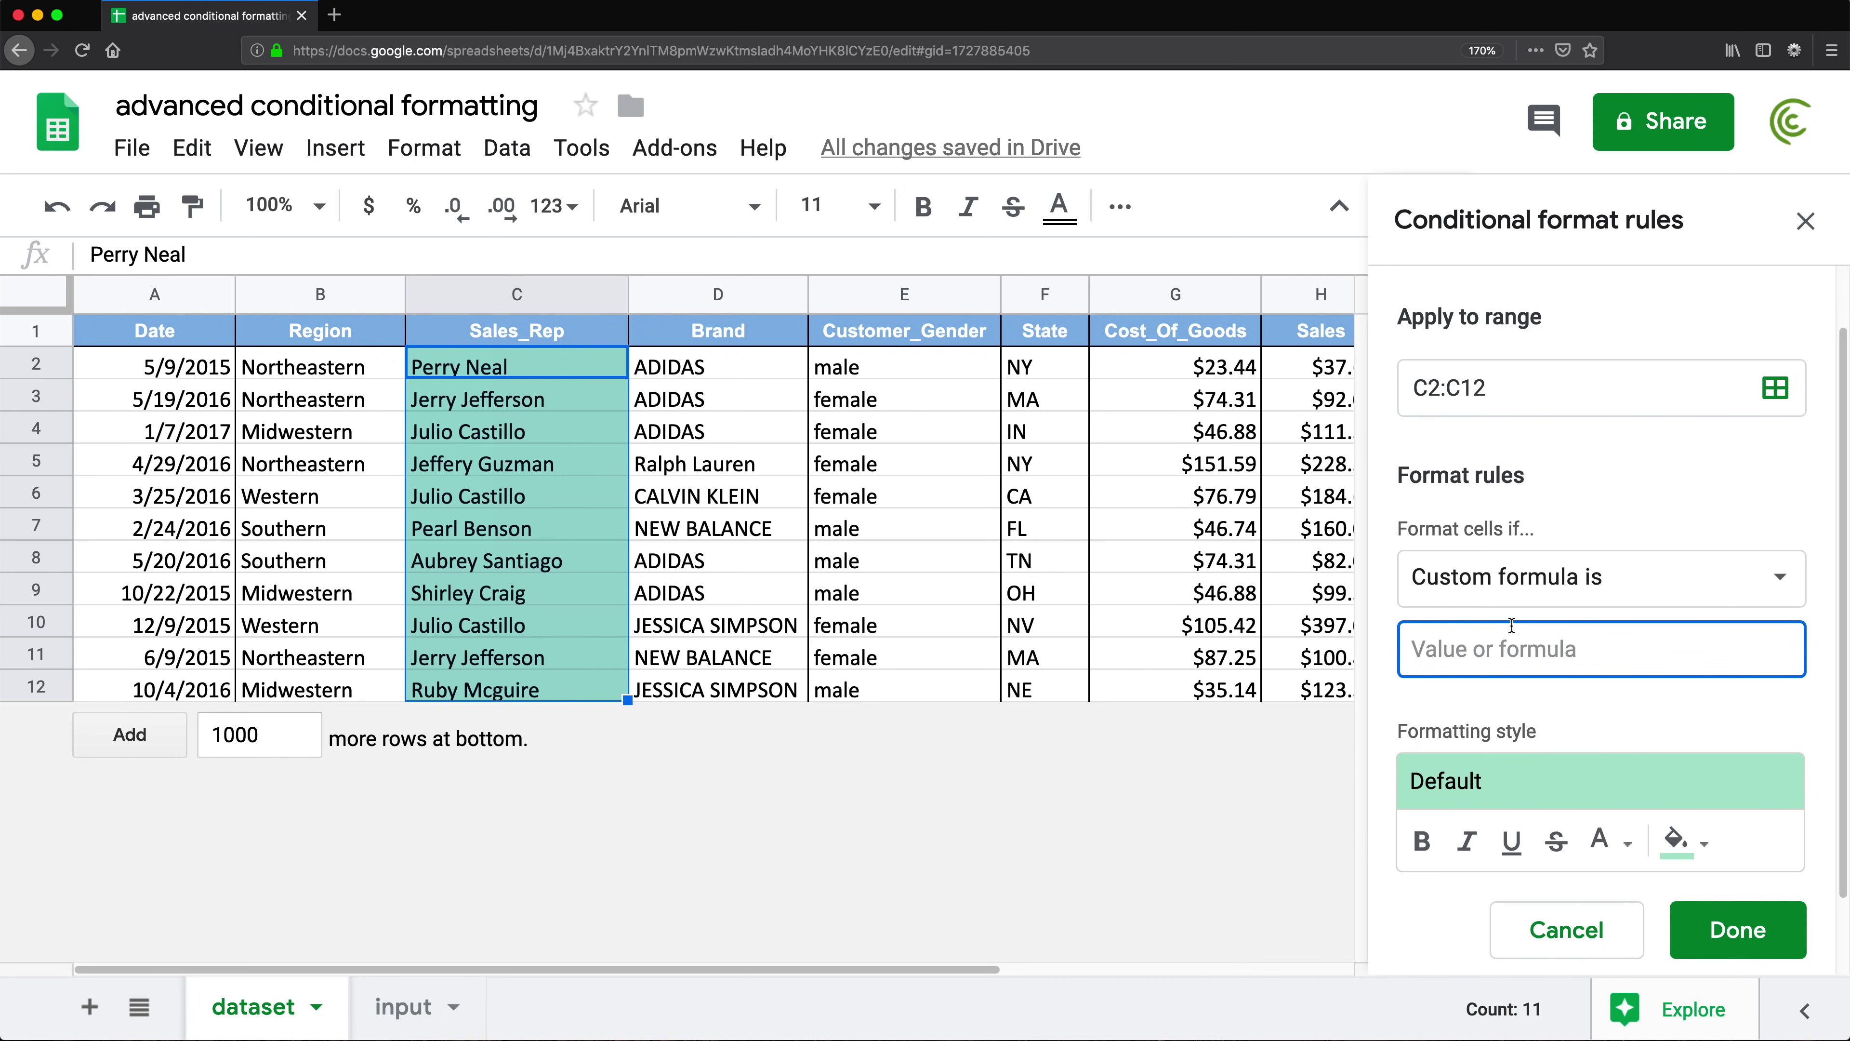
pyautogui.press('super+v')
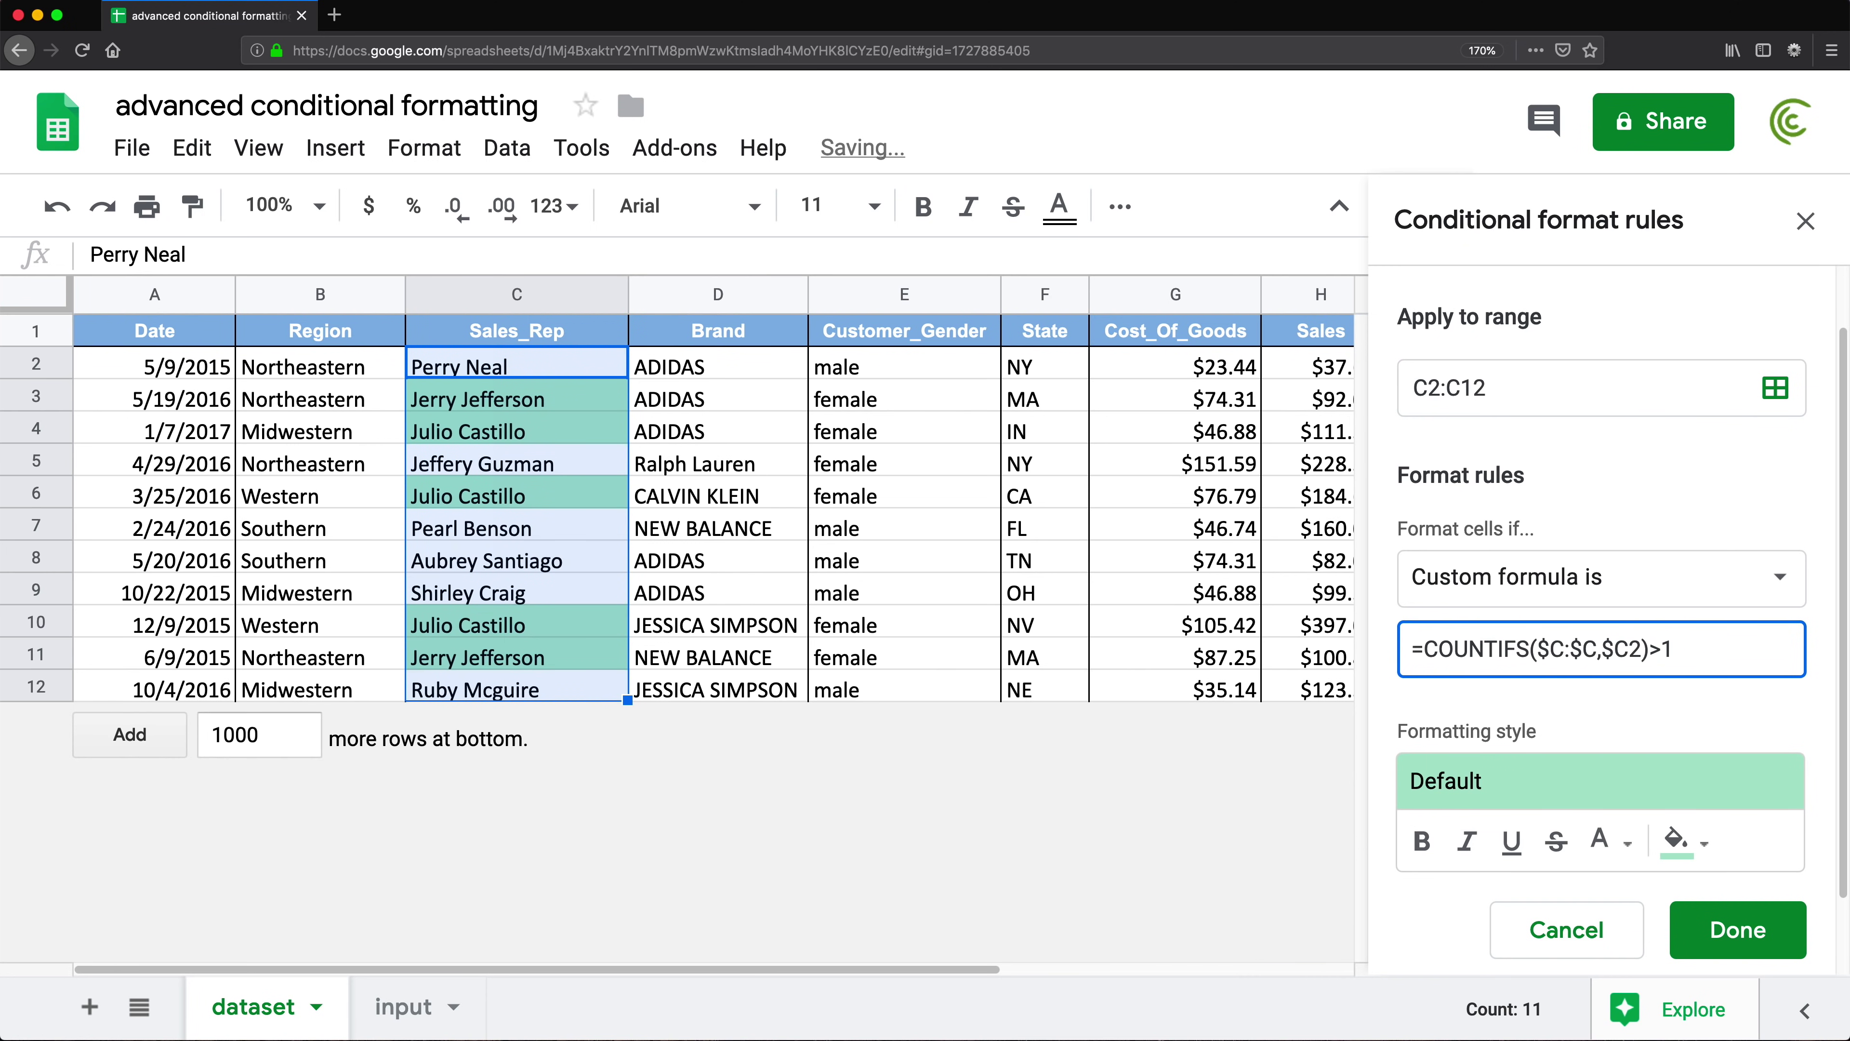
pyautogui.click(1762, 945)
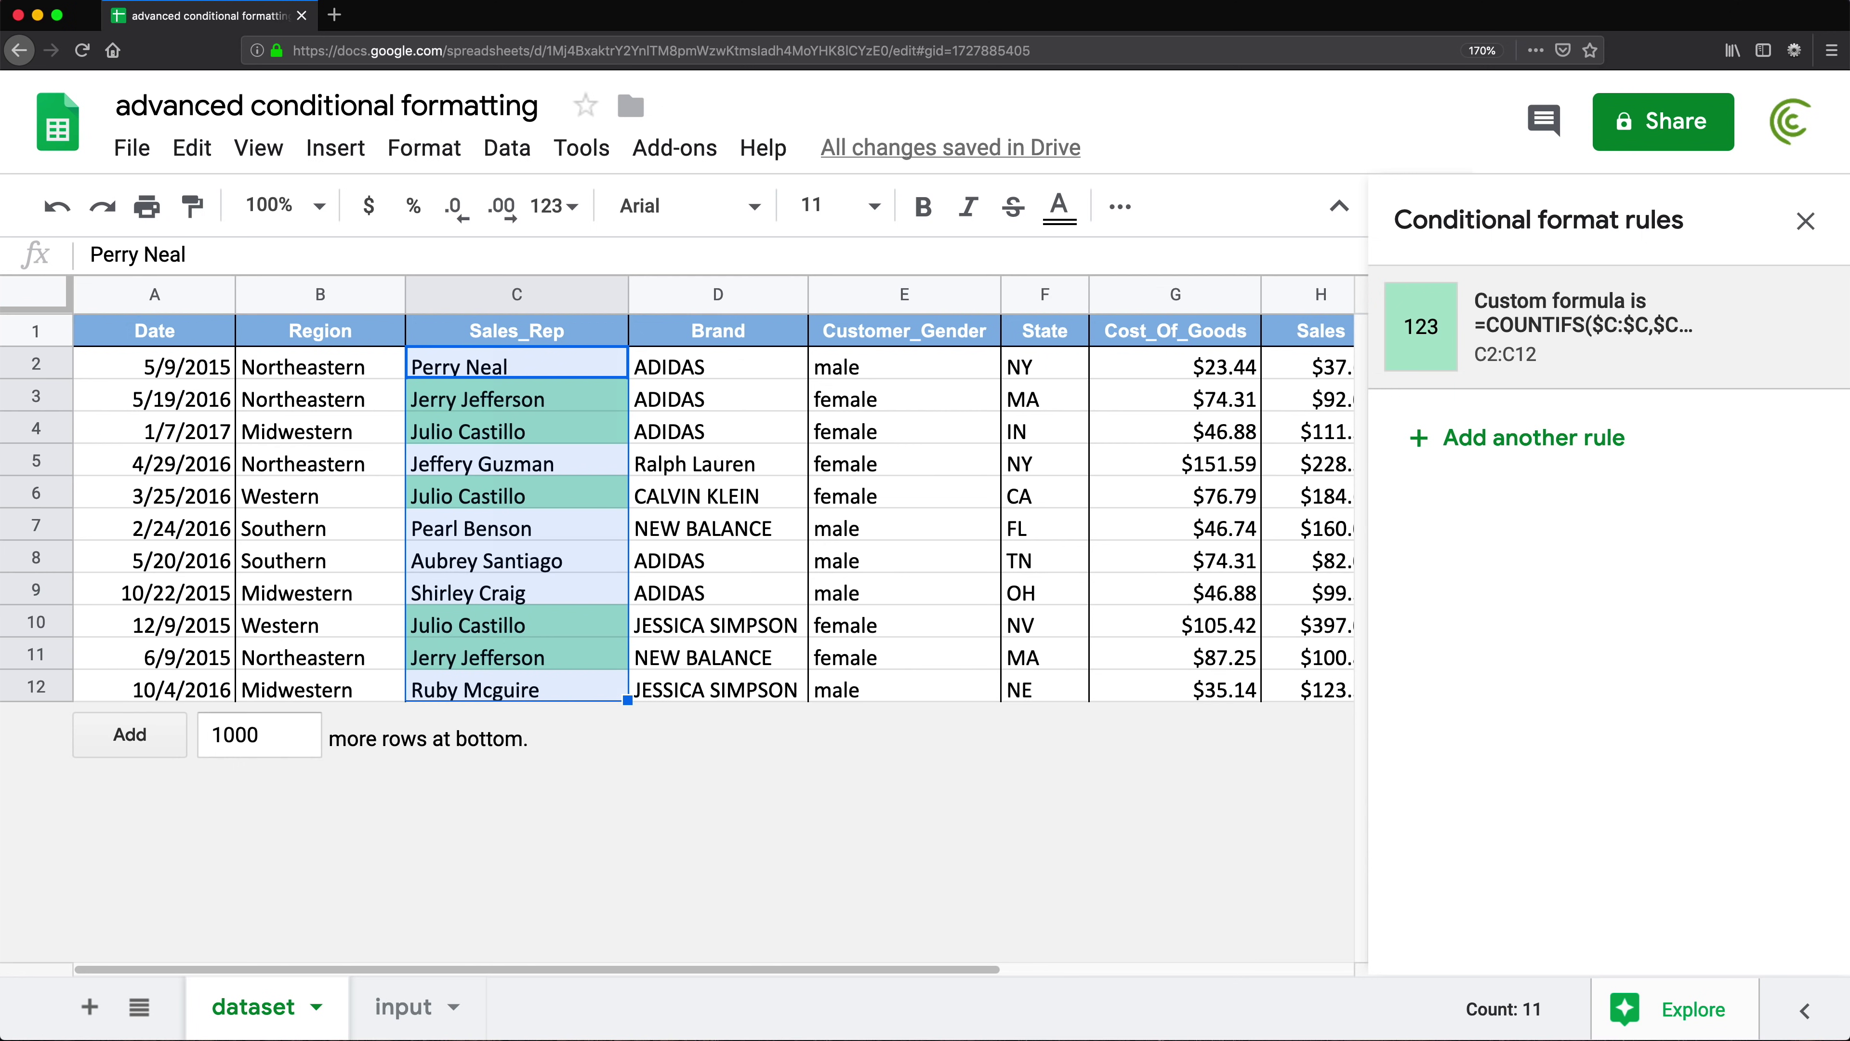
pyautogui.click(1805, 221)
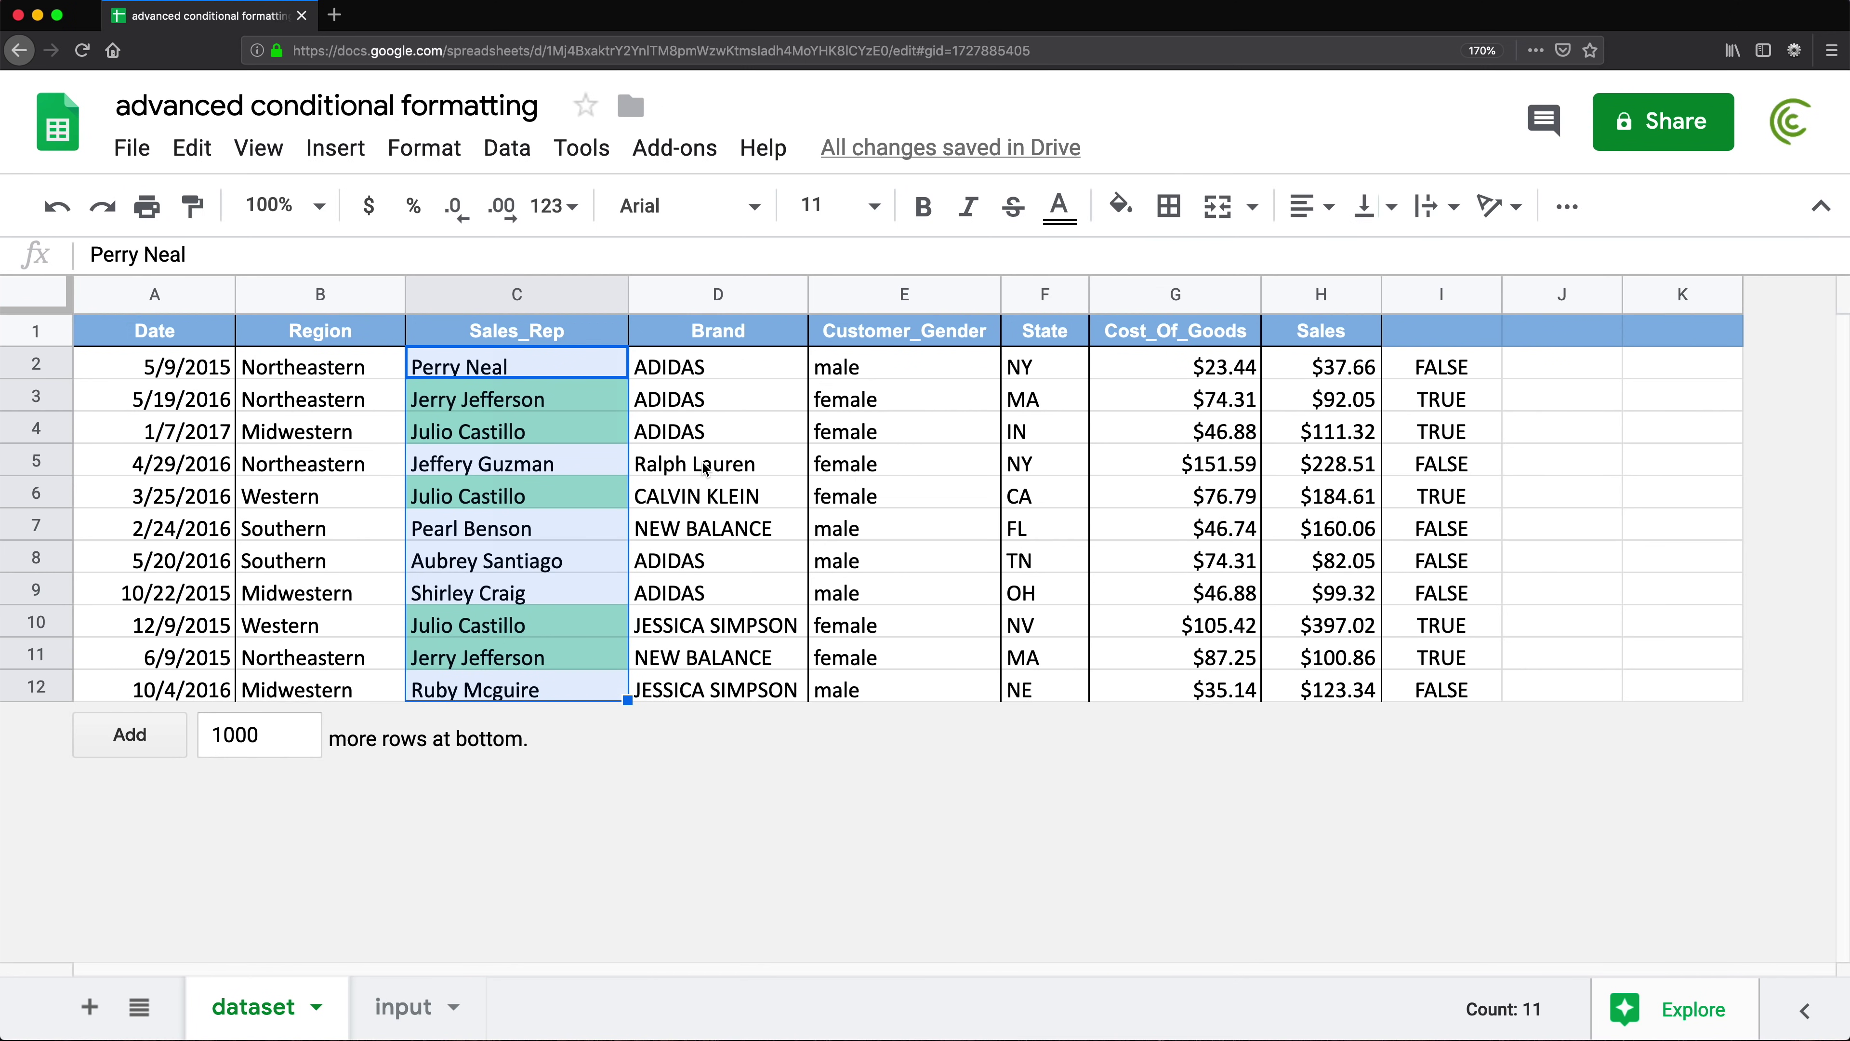
# - Add another conditional formatting rule for A2:H12 with the custom formula =COUNTIFS($C:$C,$C2)>1
pyautogui.click(288, 468)
pyautogui.moveTo(182, 367); pyautogui.dragTo(1340, 690)
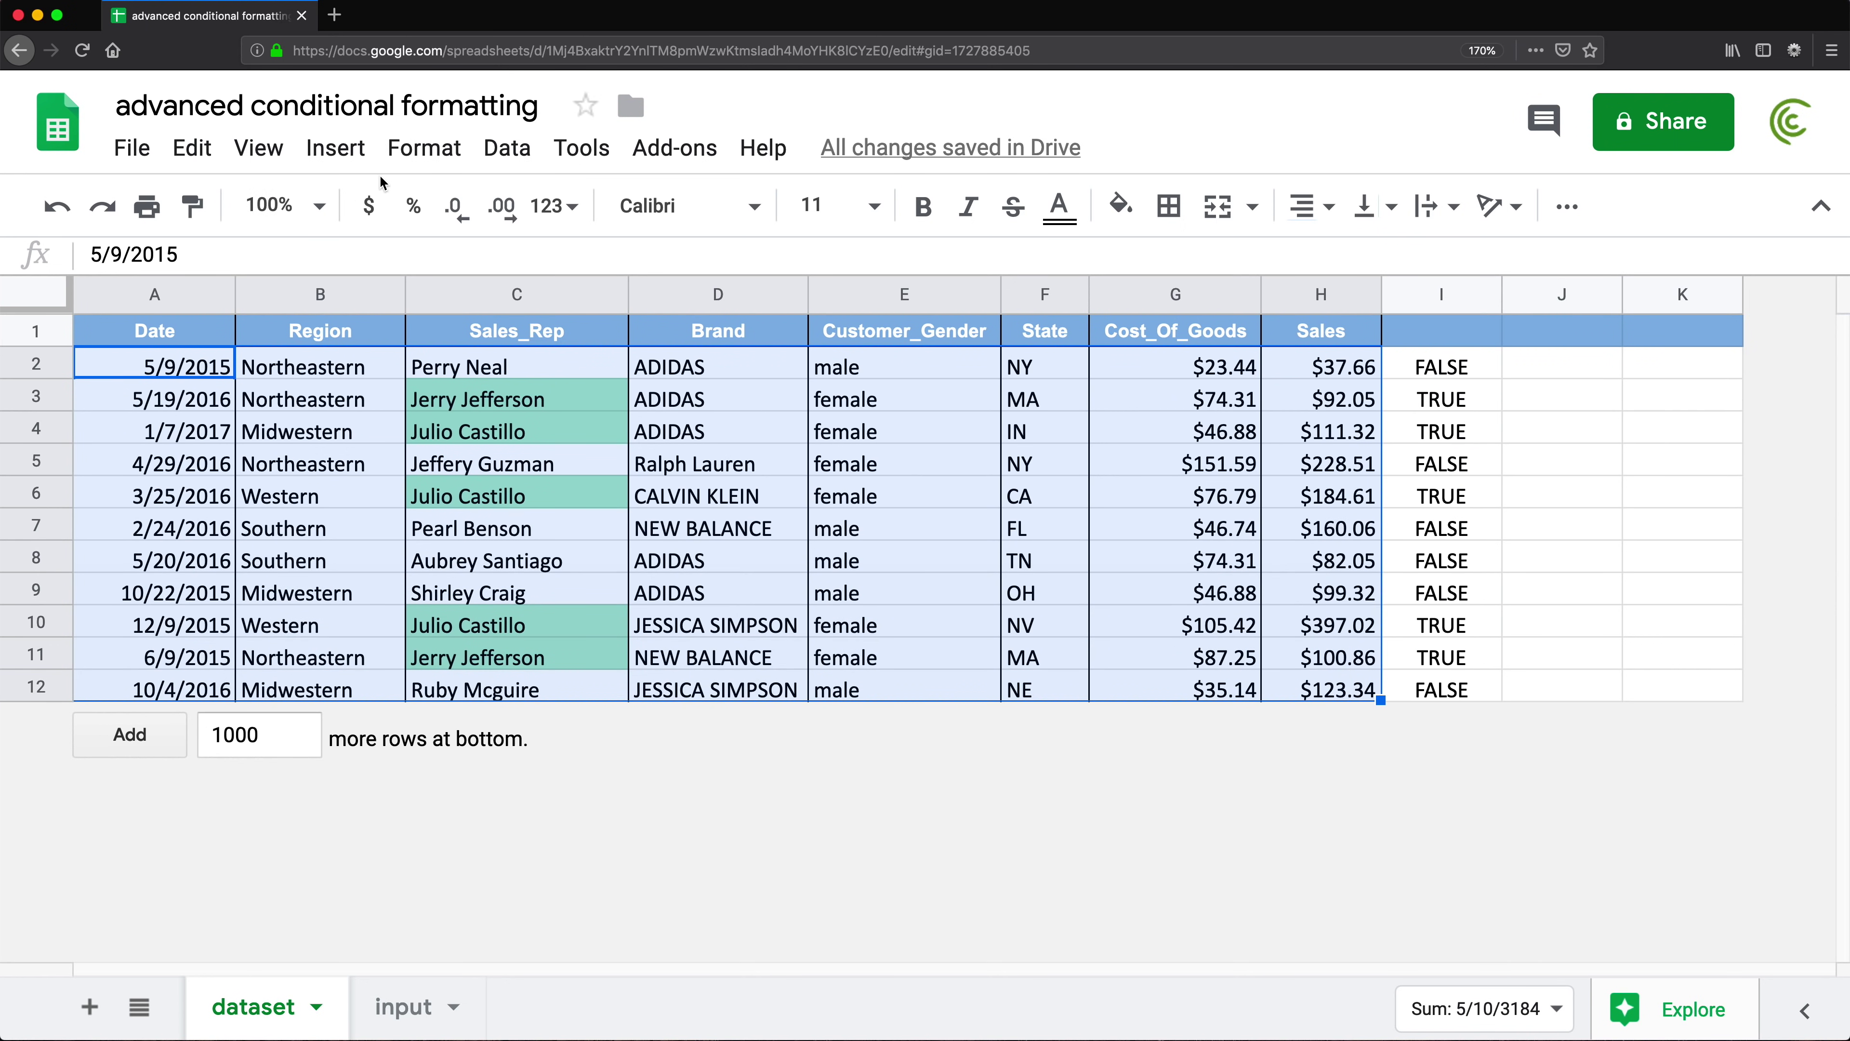
pyautogui.click(425, 149)
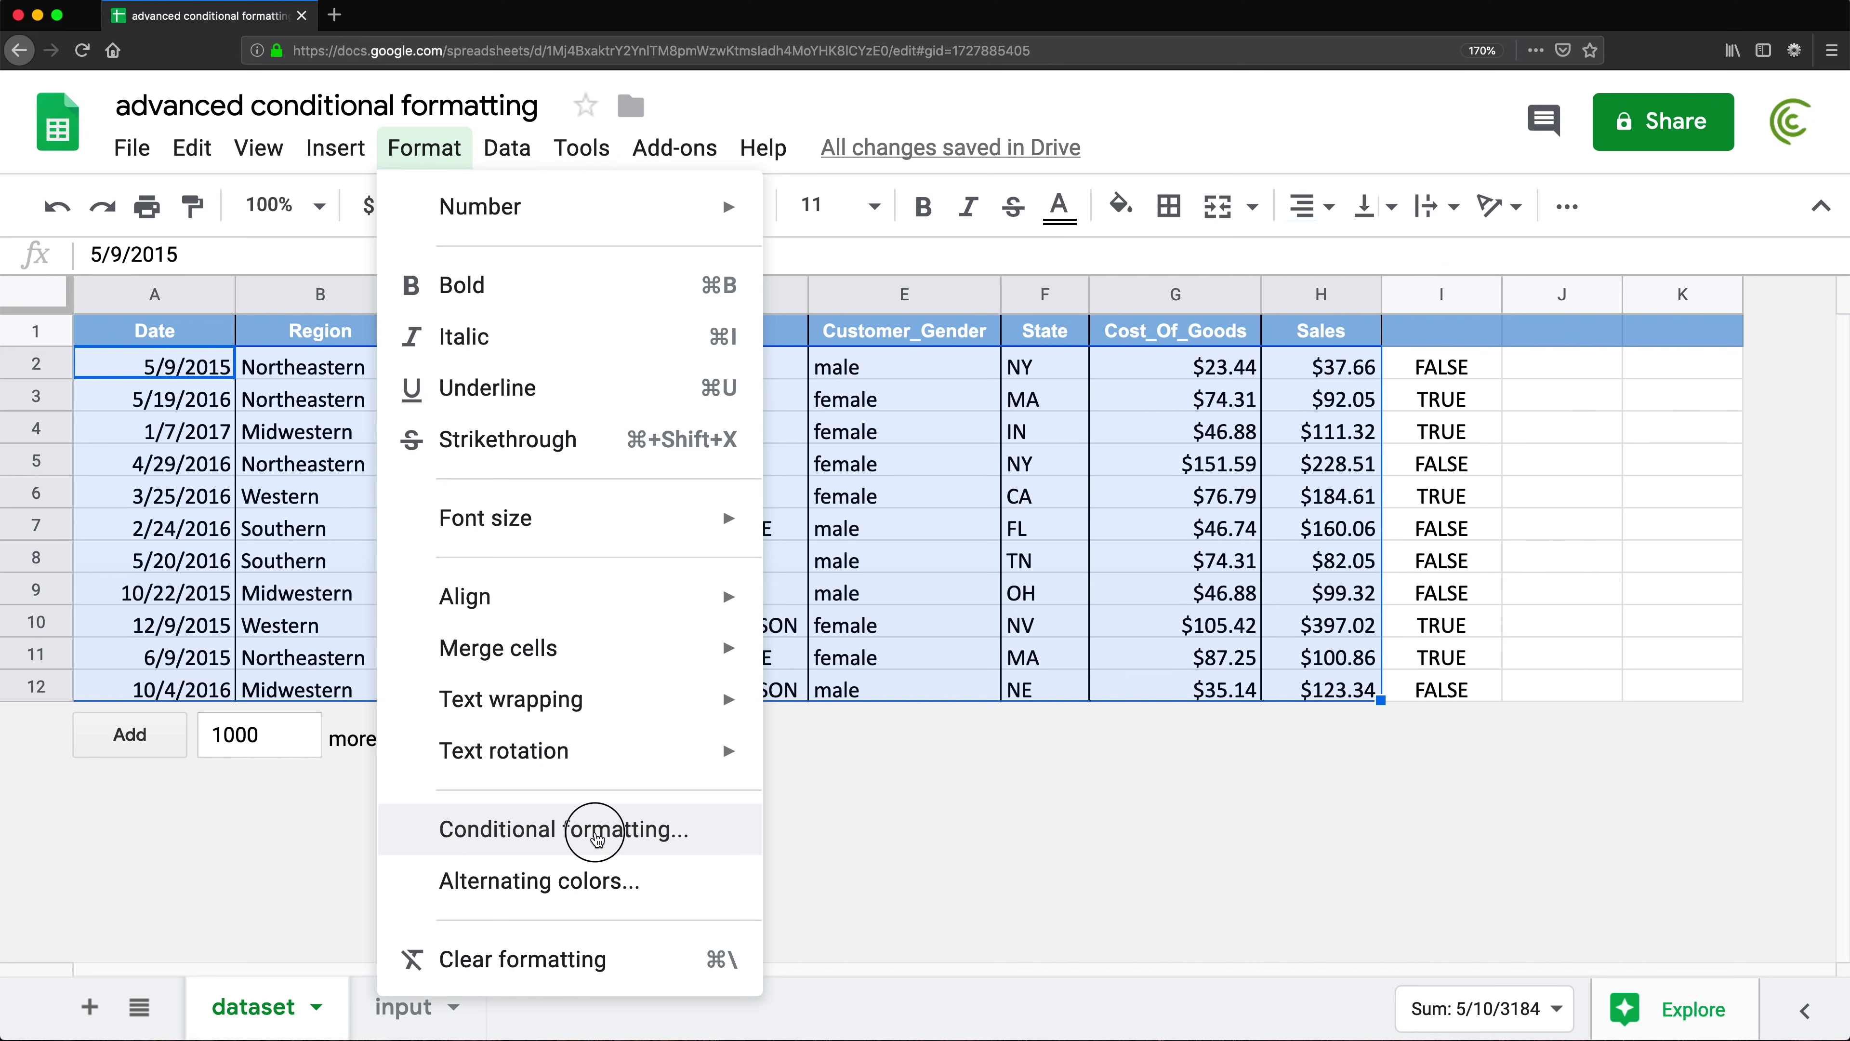
pyautogui.click(604, 830)
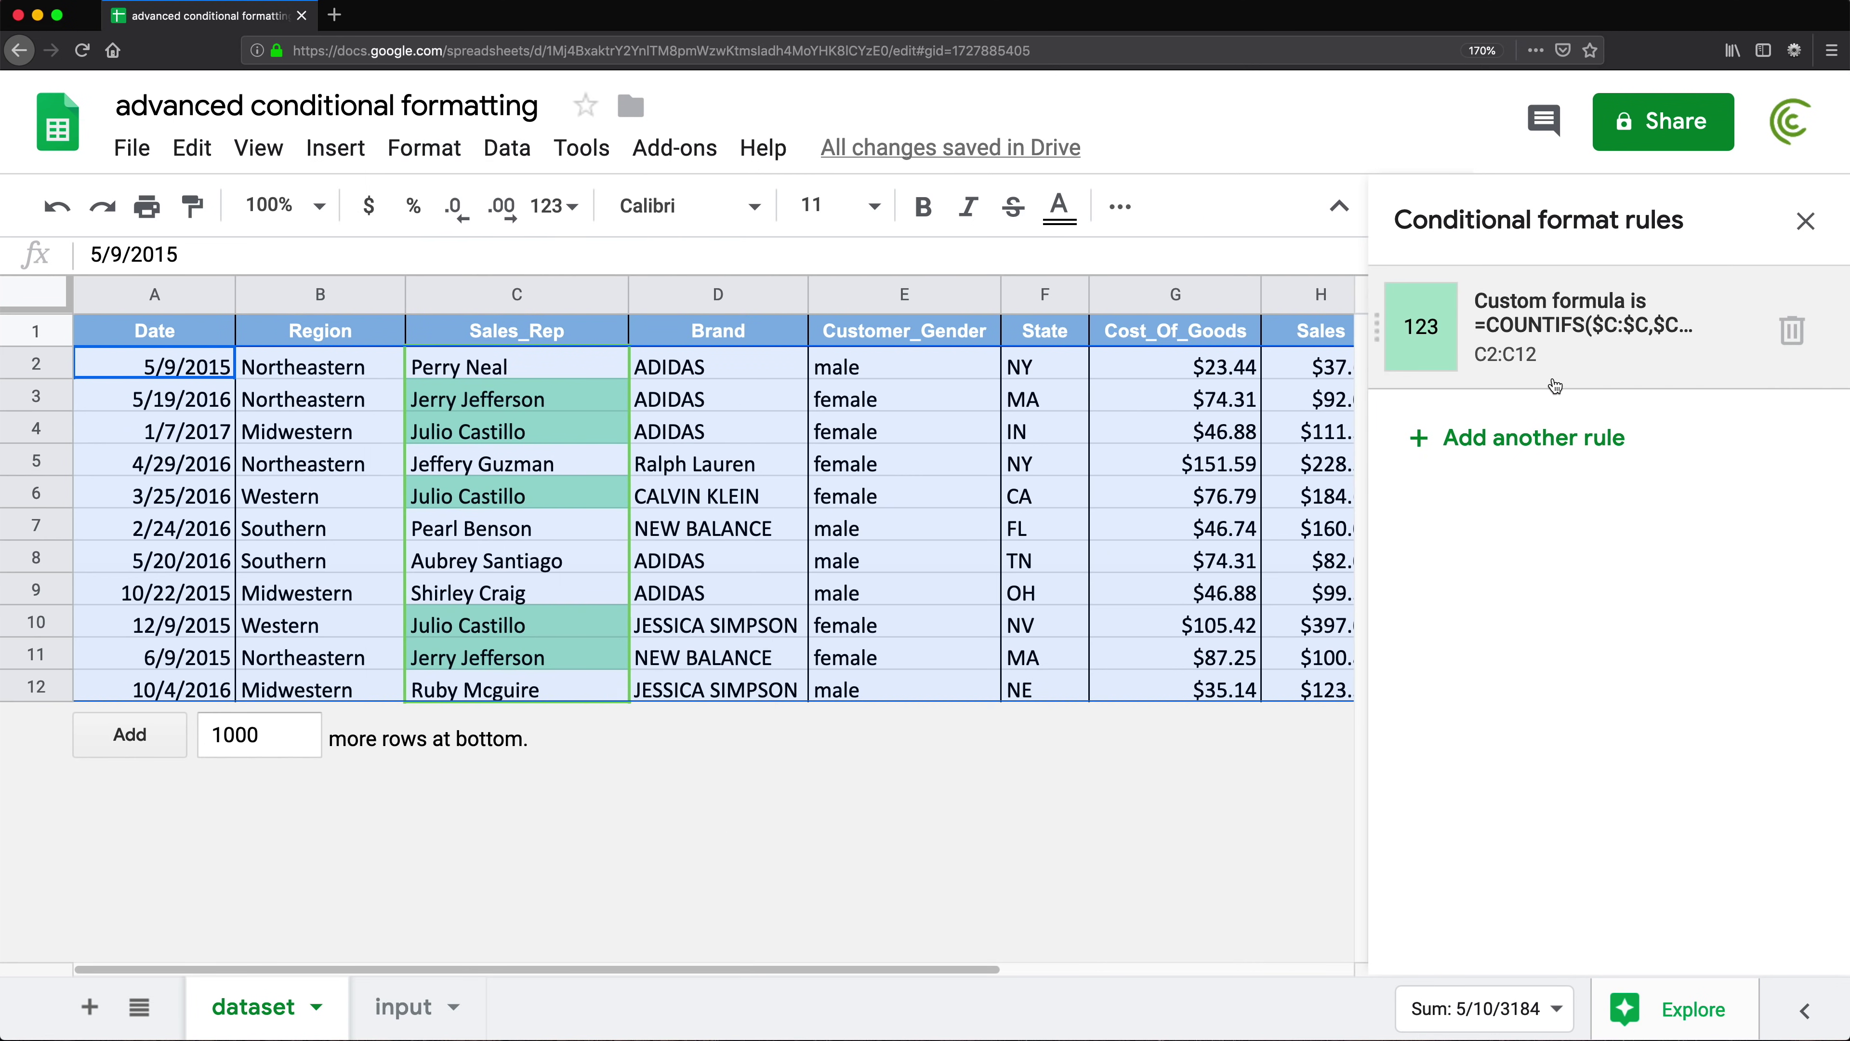
pyautogui.click(1532, 446)
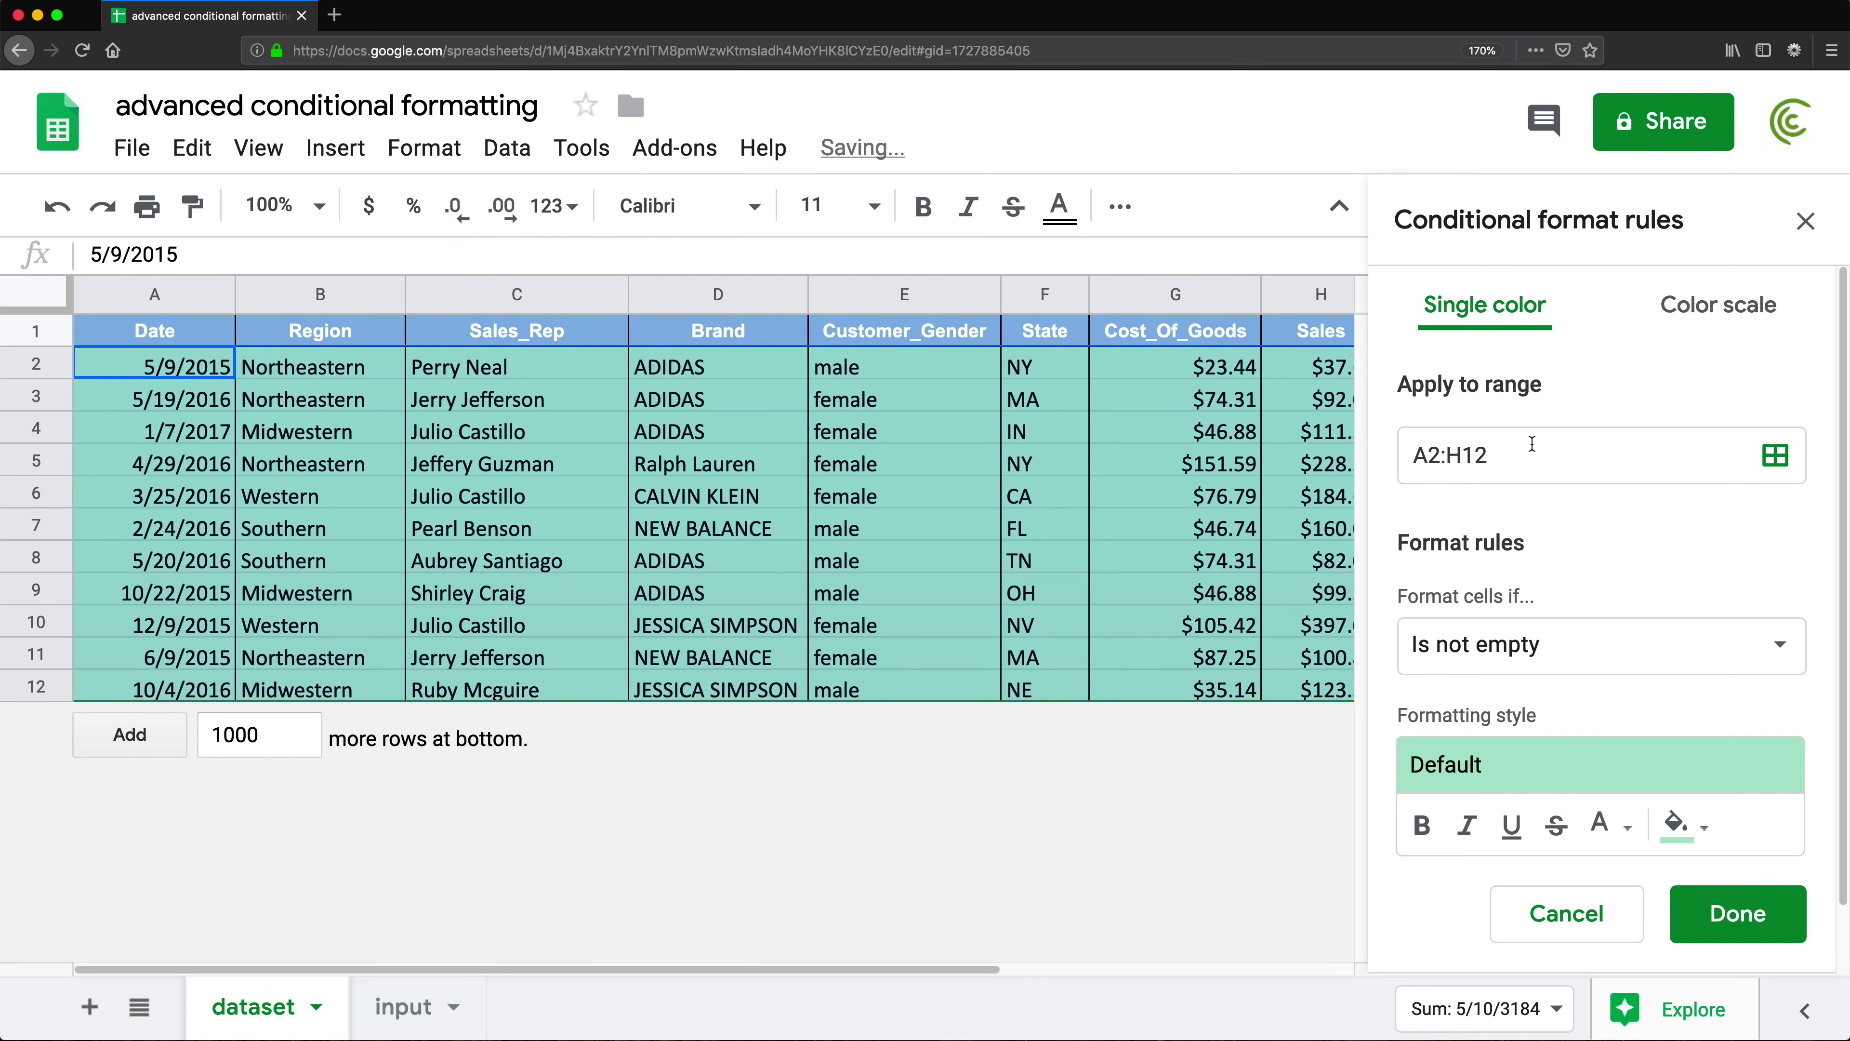
pyautogui.scroll(-1, 1576, 771)
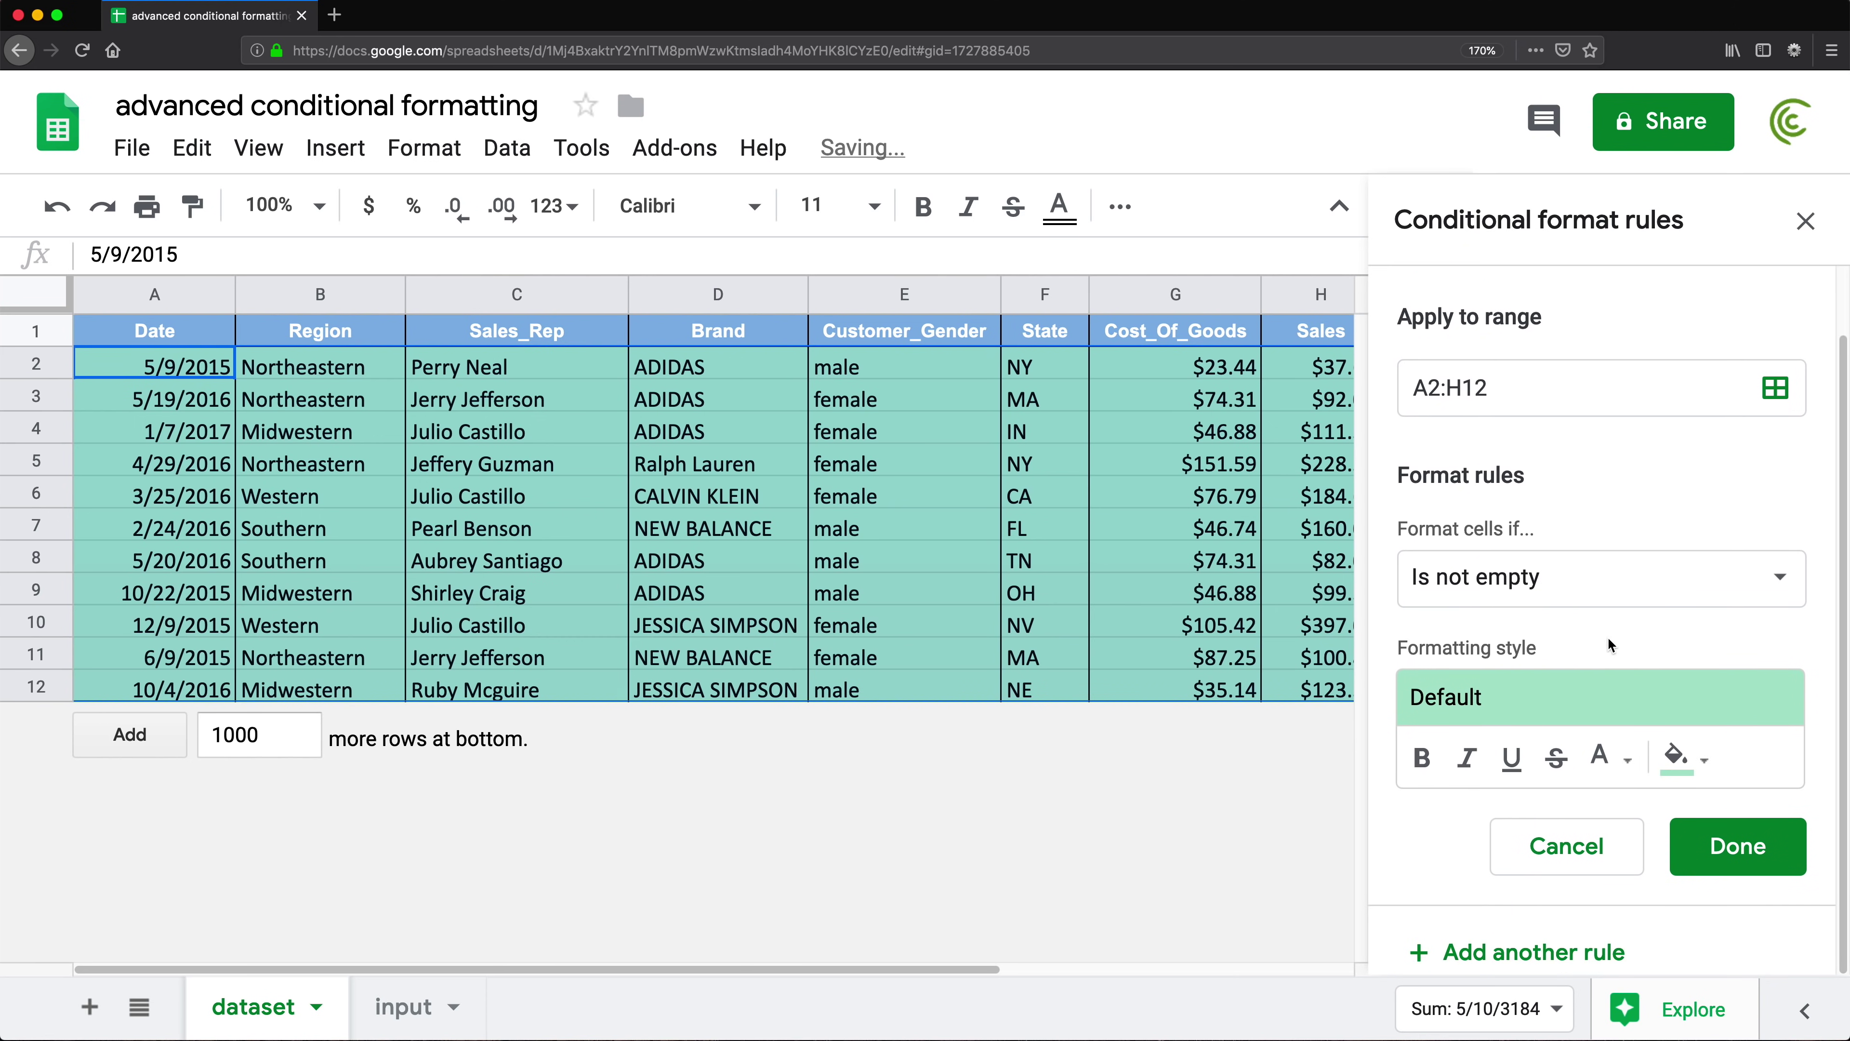
pyautogui.click(1606, 575)
pyautogui.scroll(-5, 1563, 947)
pyautogui.click(1575, 1009)
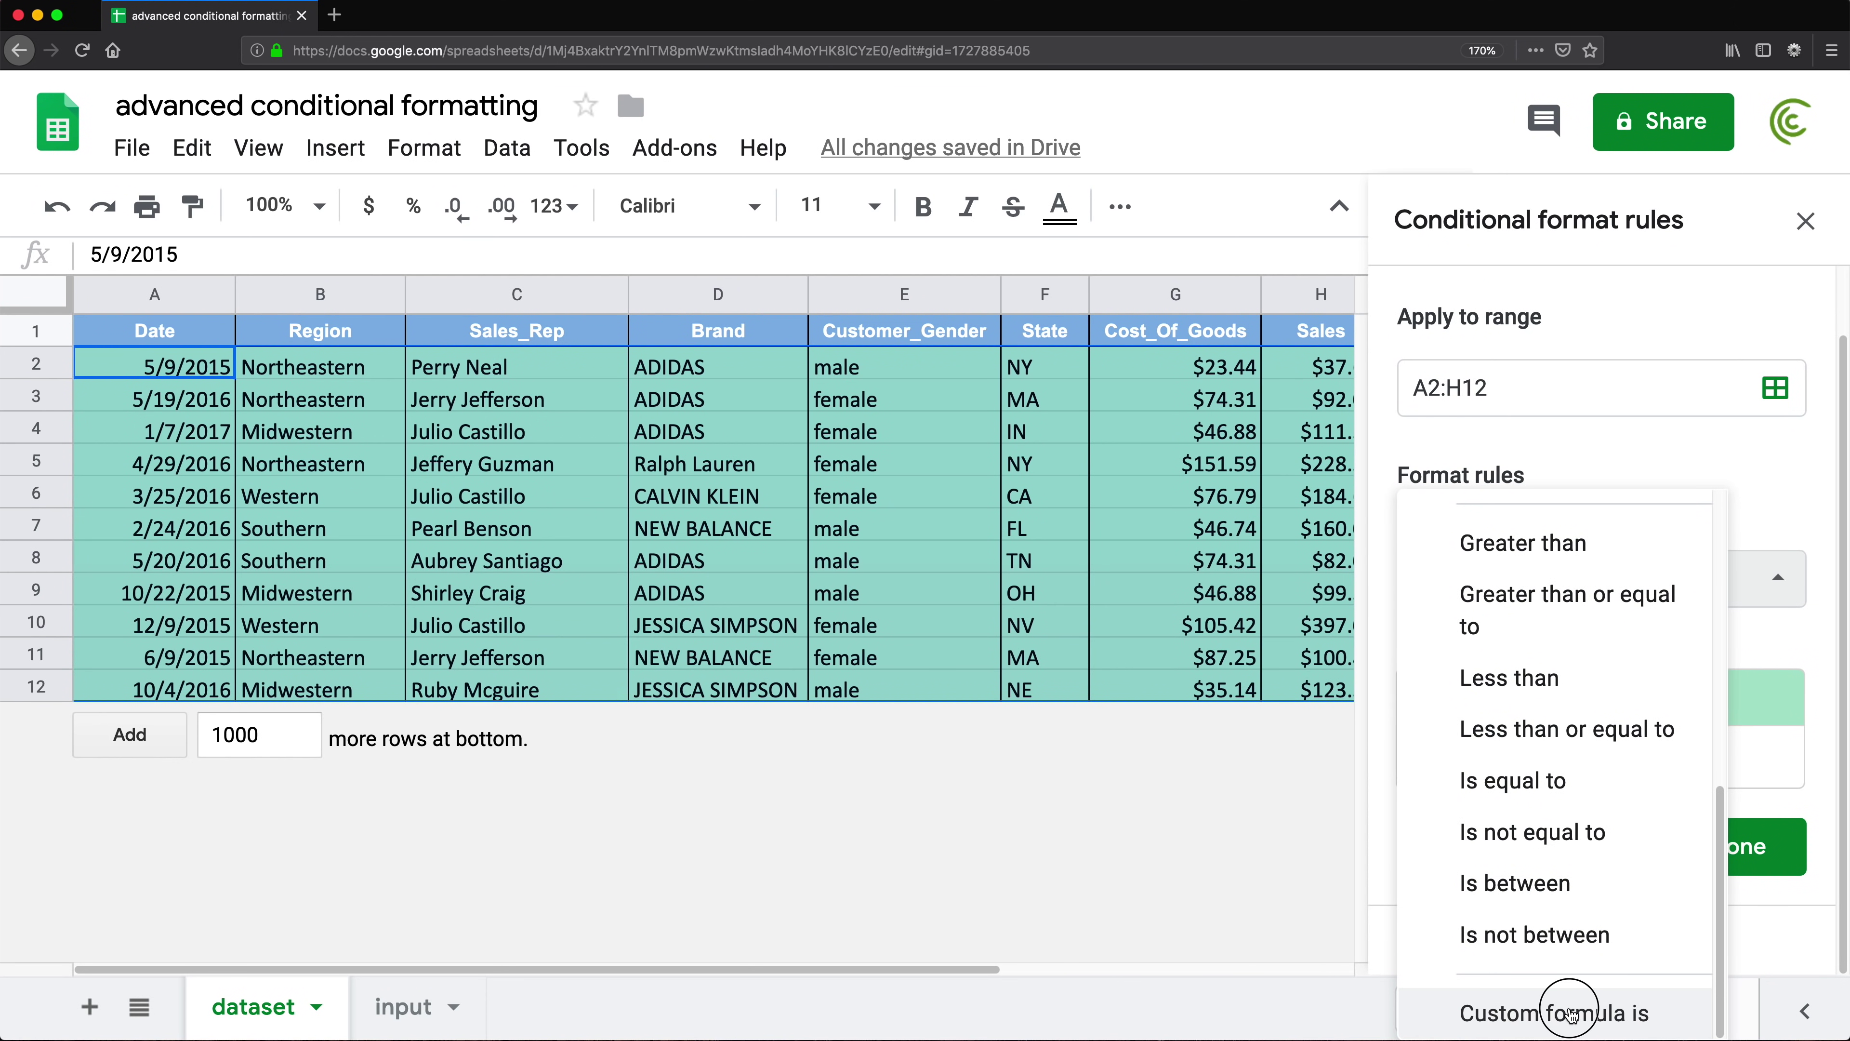
pyautogui.click(1495, 653)
pyautogui.write('=COUNTIFS($C:$C,$C2)>1')
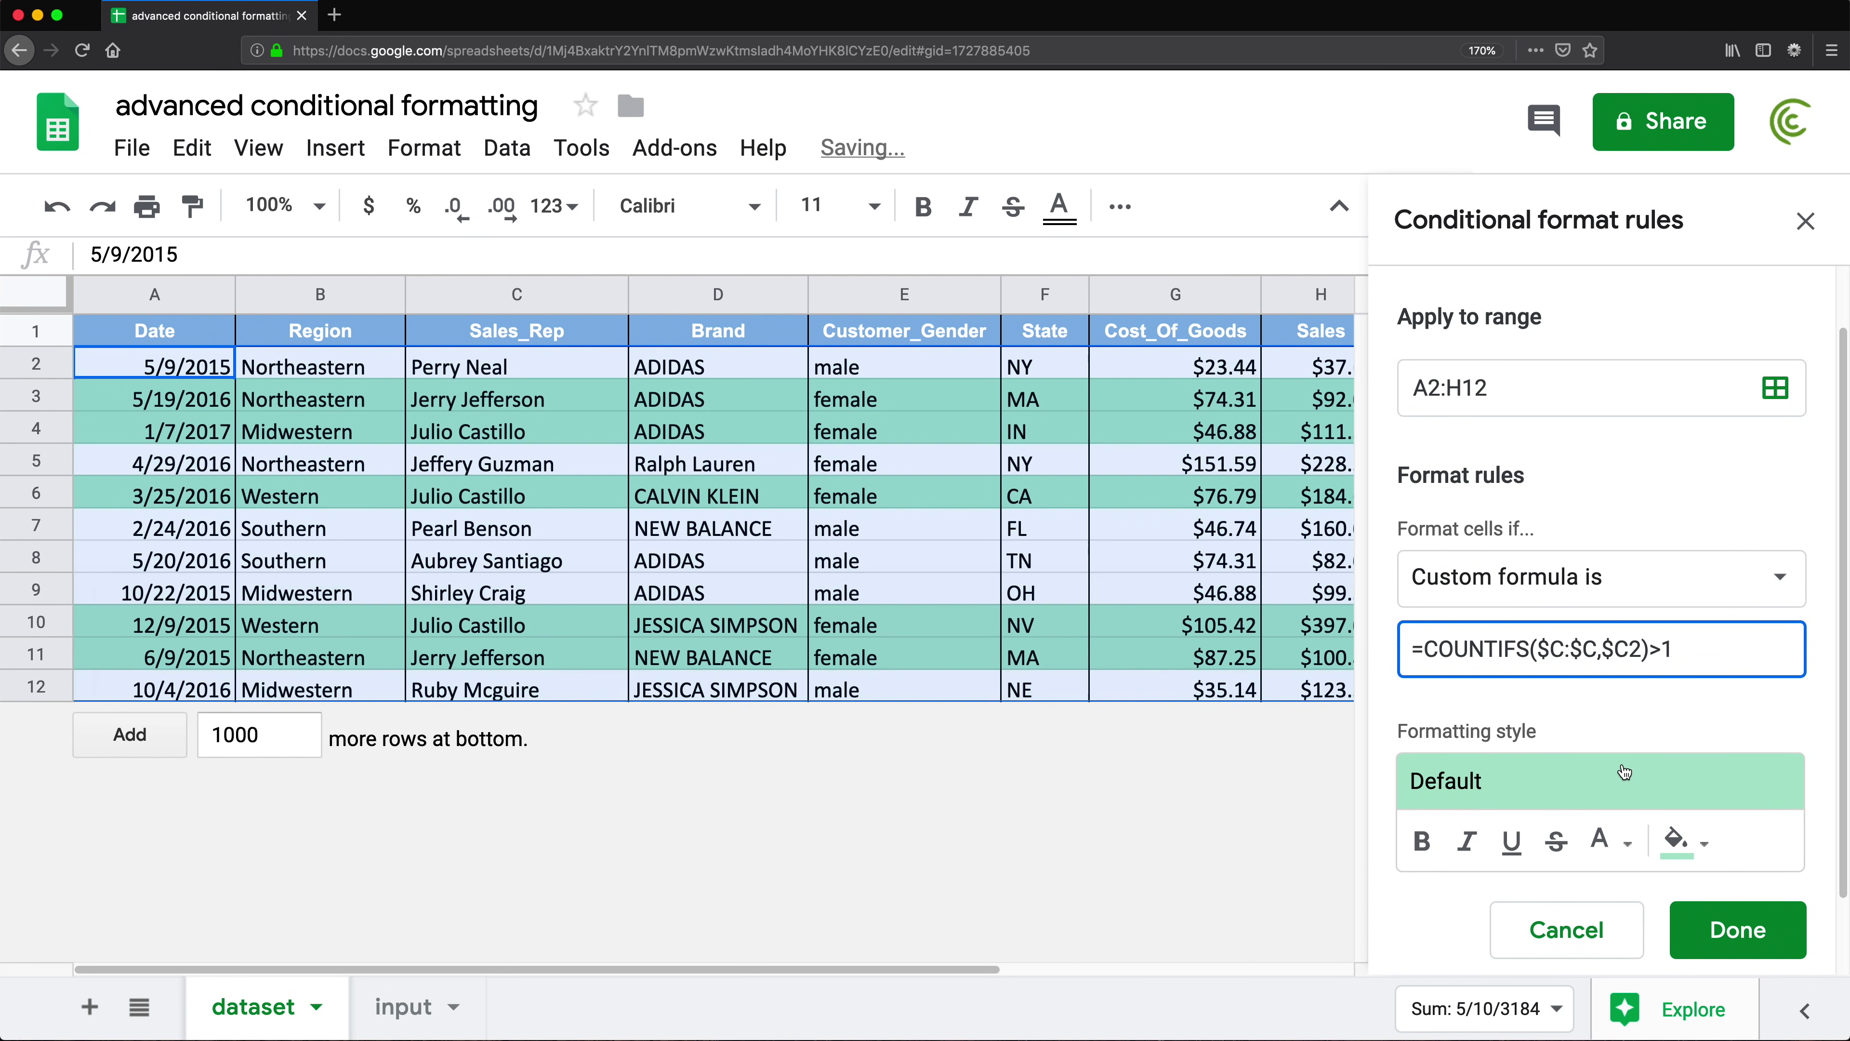
# - Save the A2:H12 rule with a light red fill and delete the green C2:C12 rule
pyautogui.click(1694, 860)
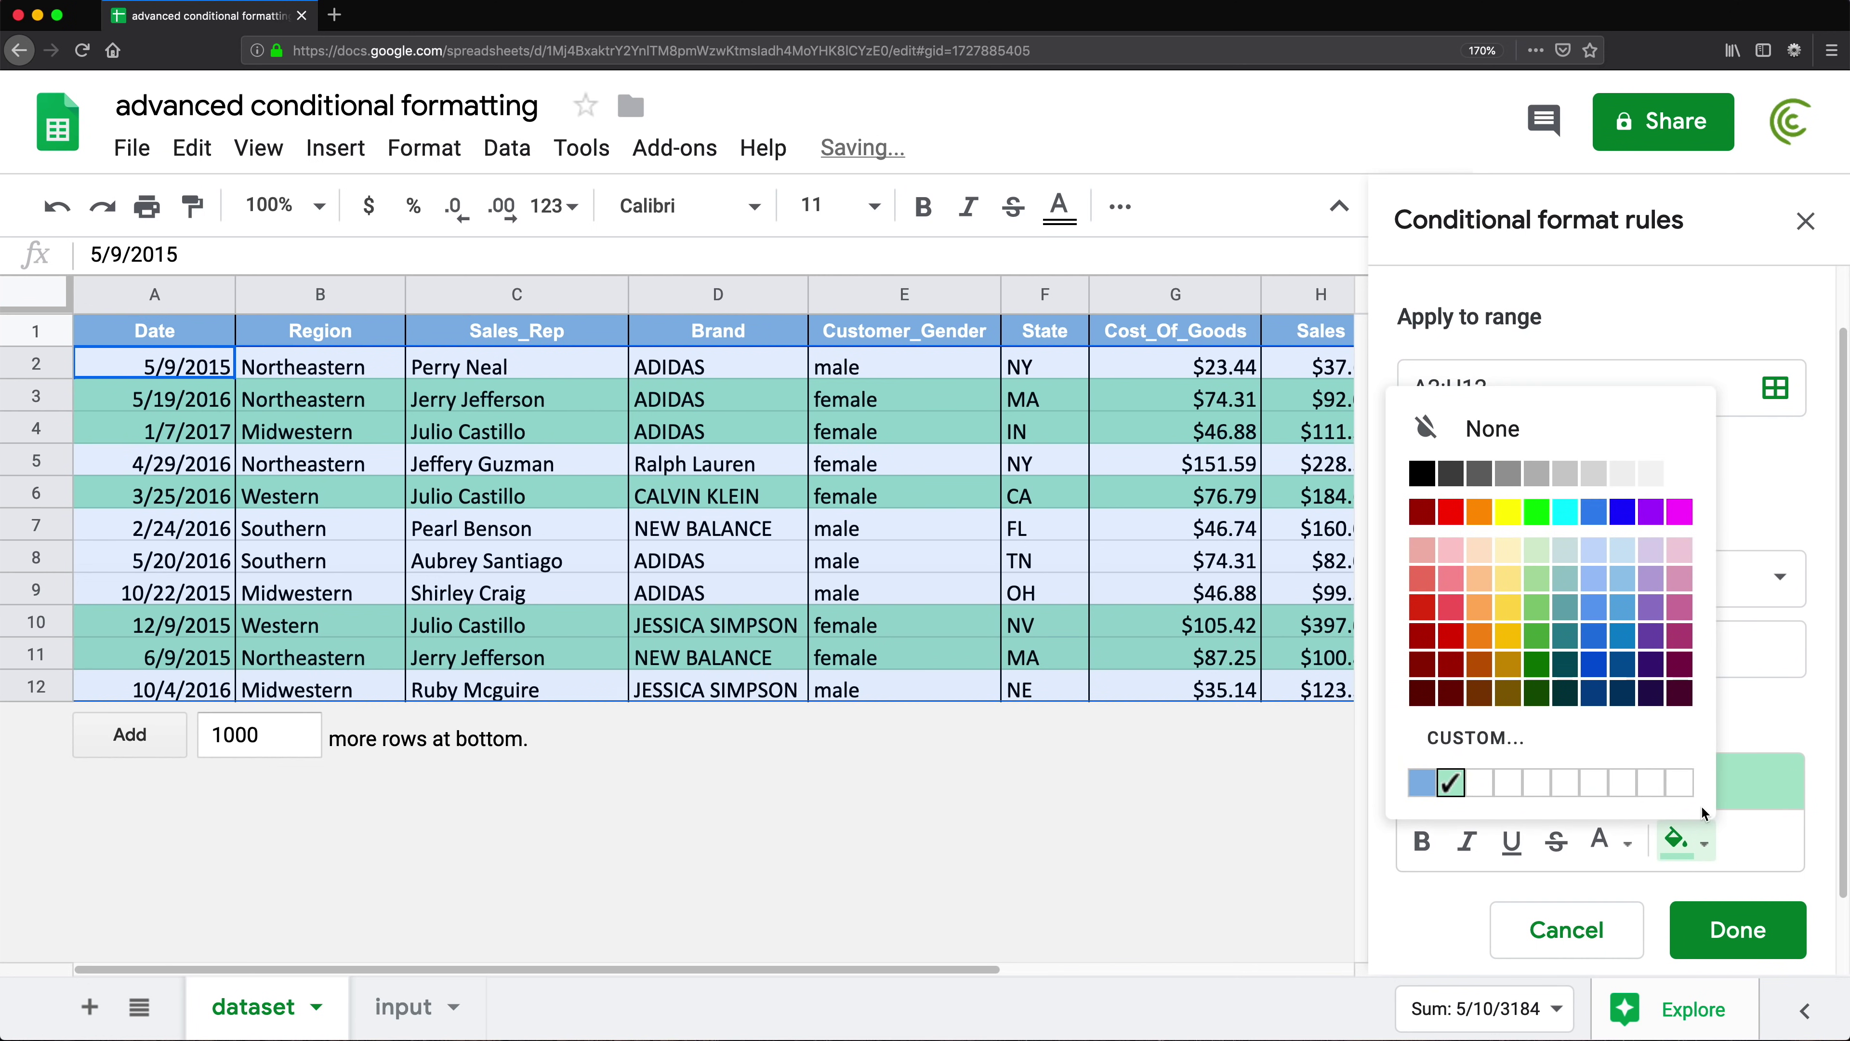
pyautogui.click(1470, 579)
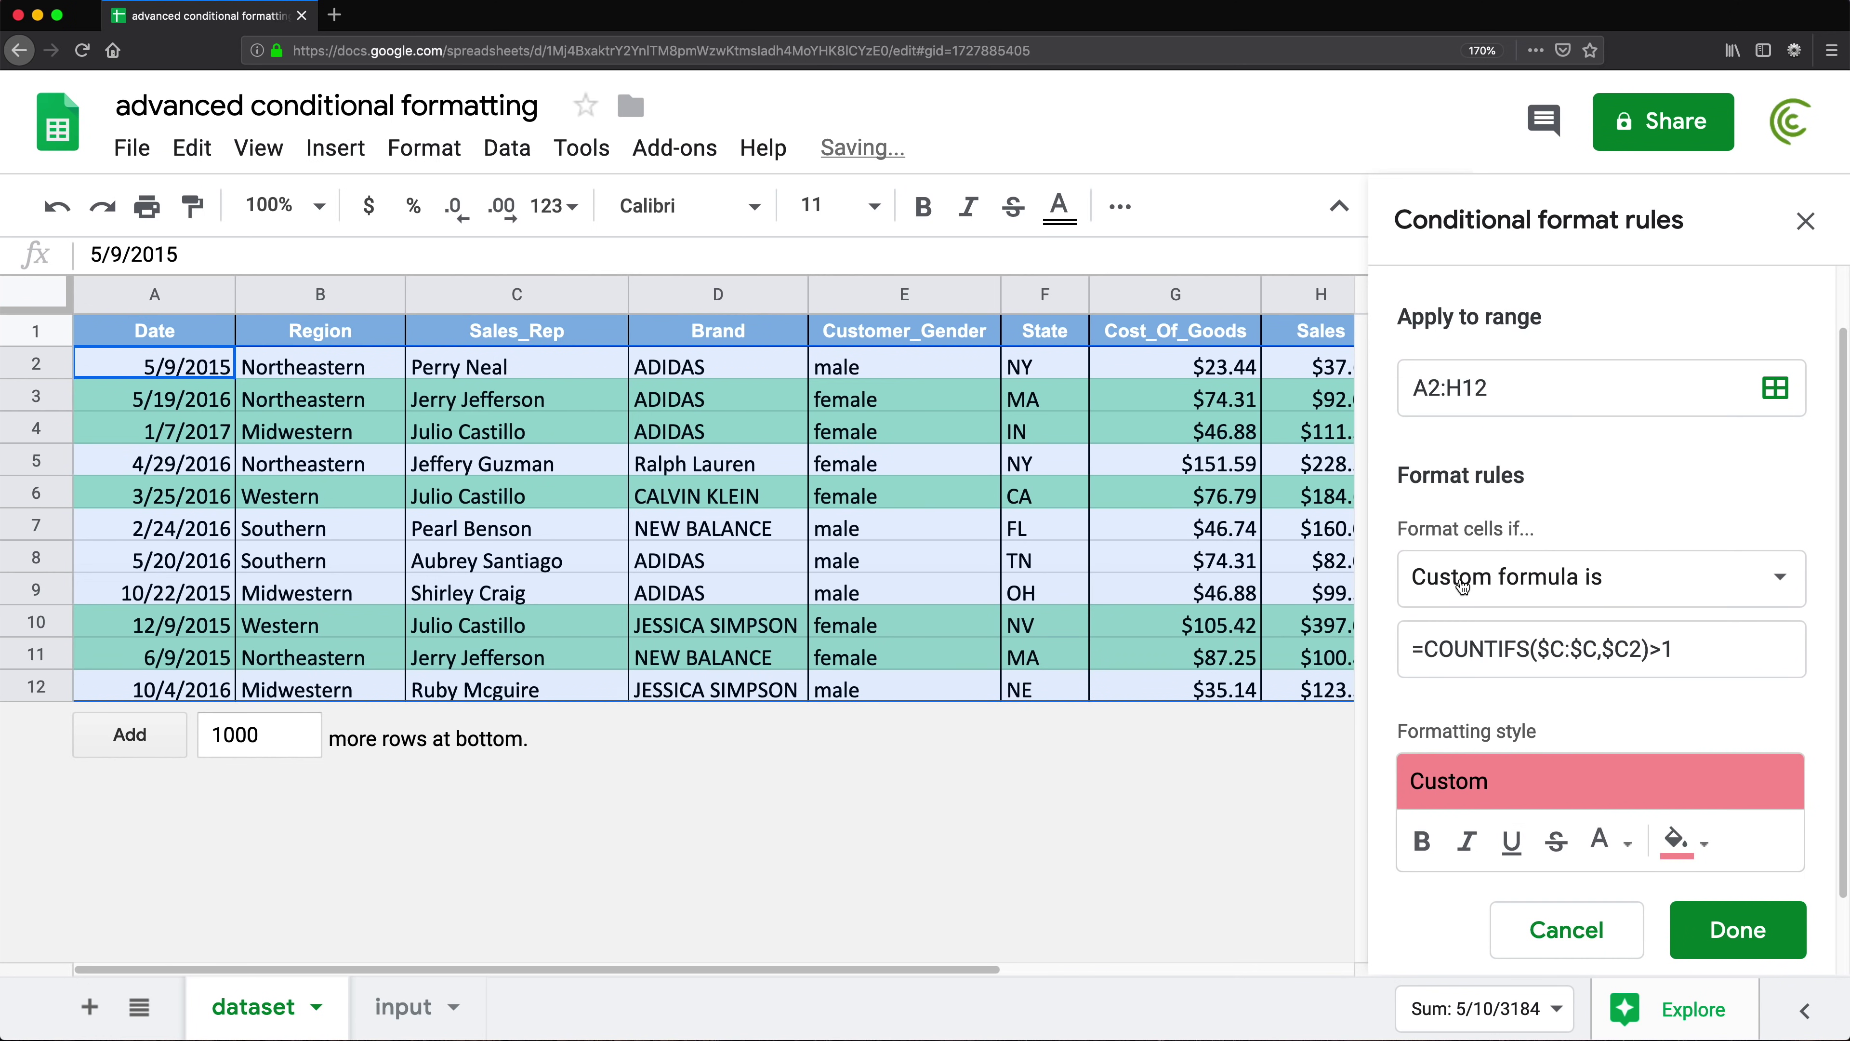
pyautogui.click(1752, 947)
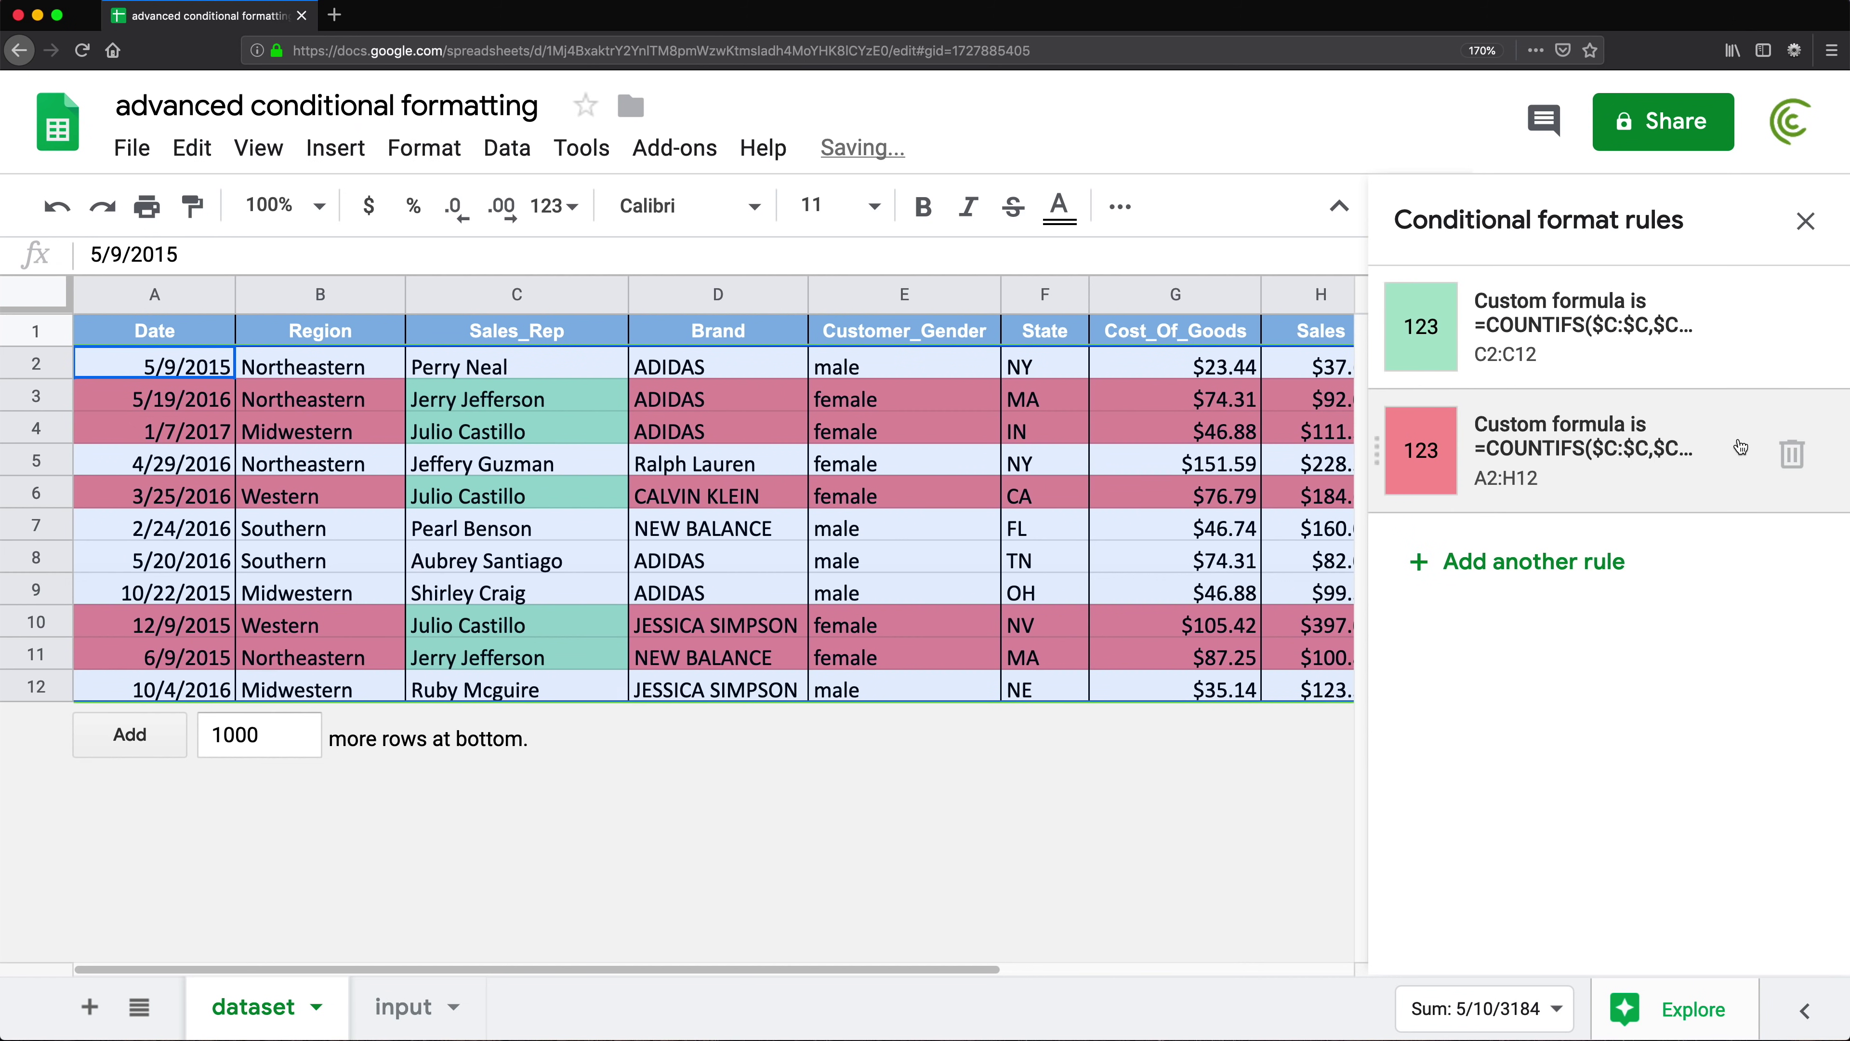
pyautogui.click(1789, 331)
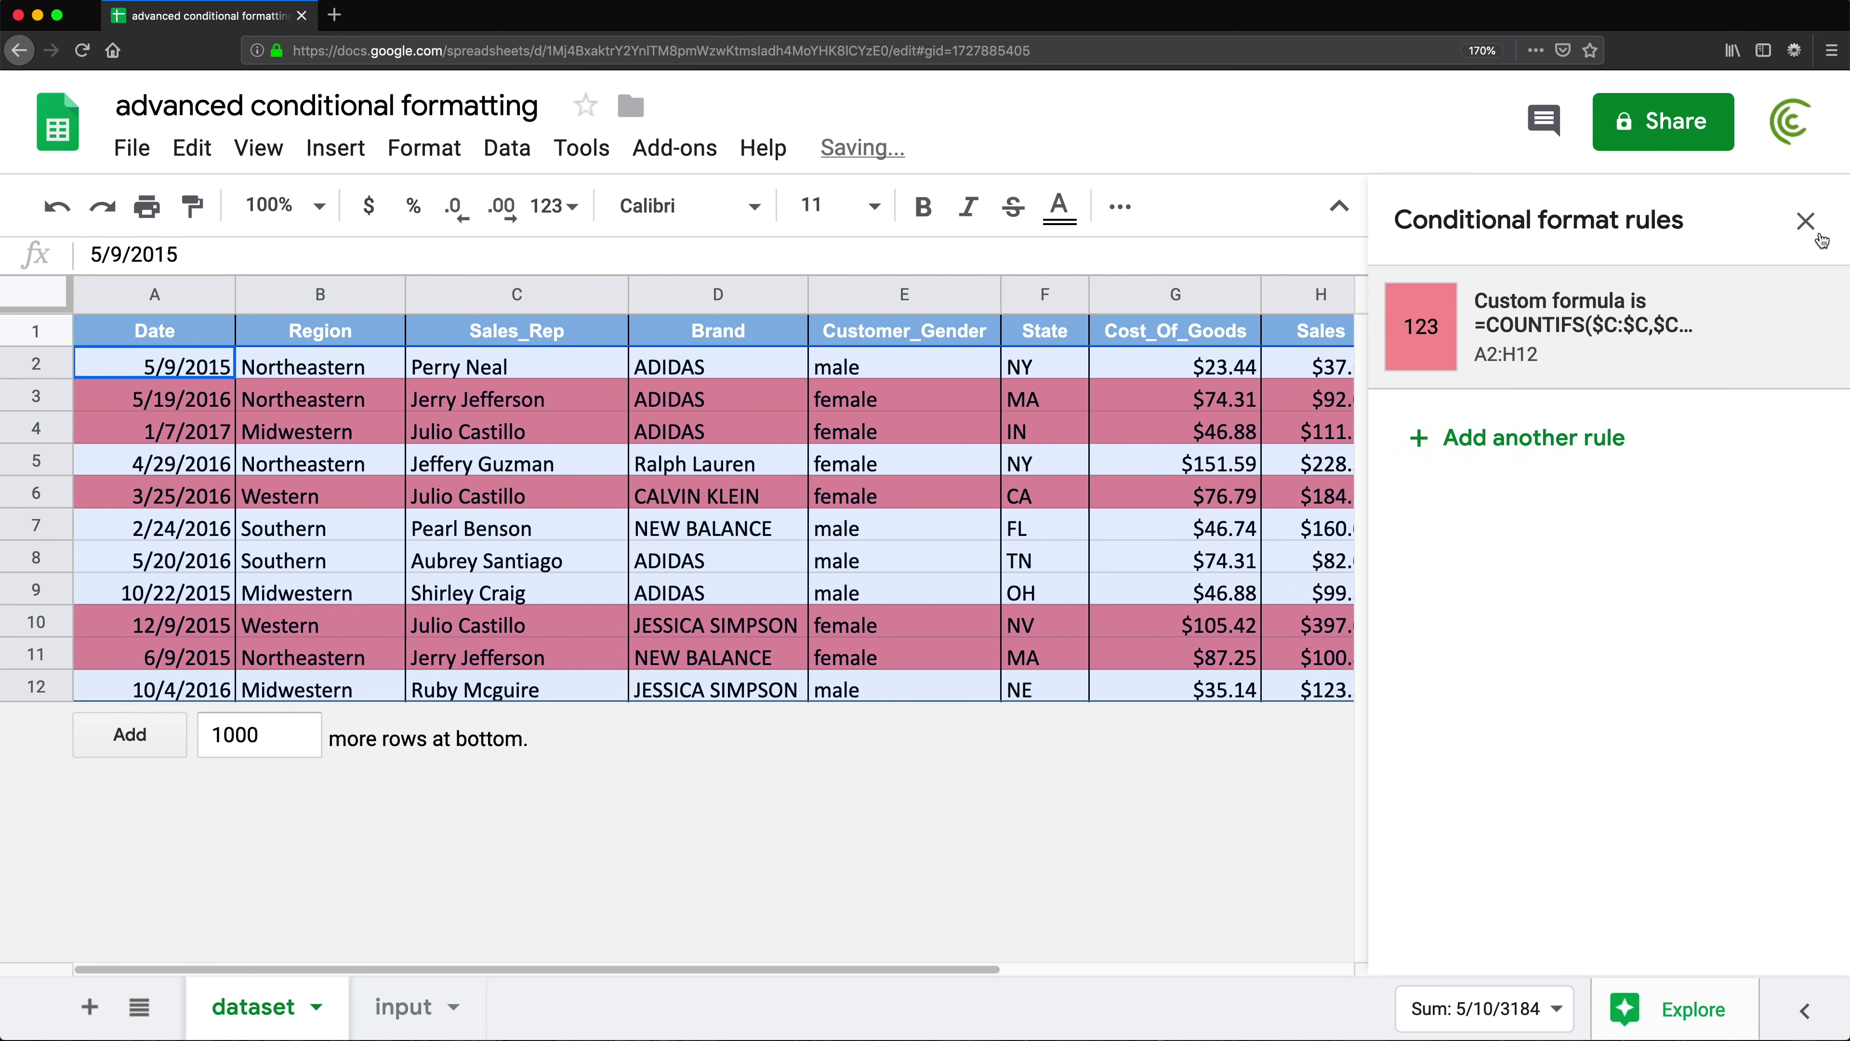
pyautogui.click(1805, 221)
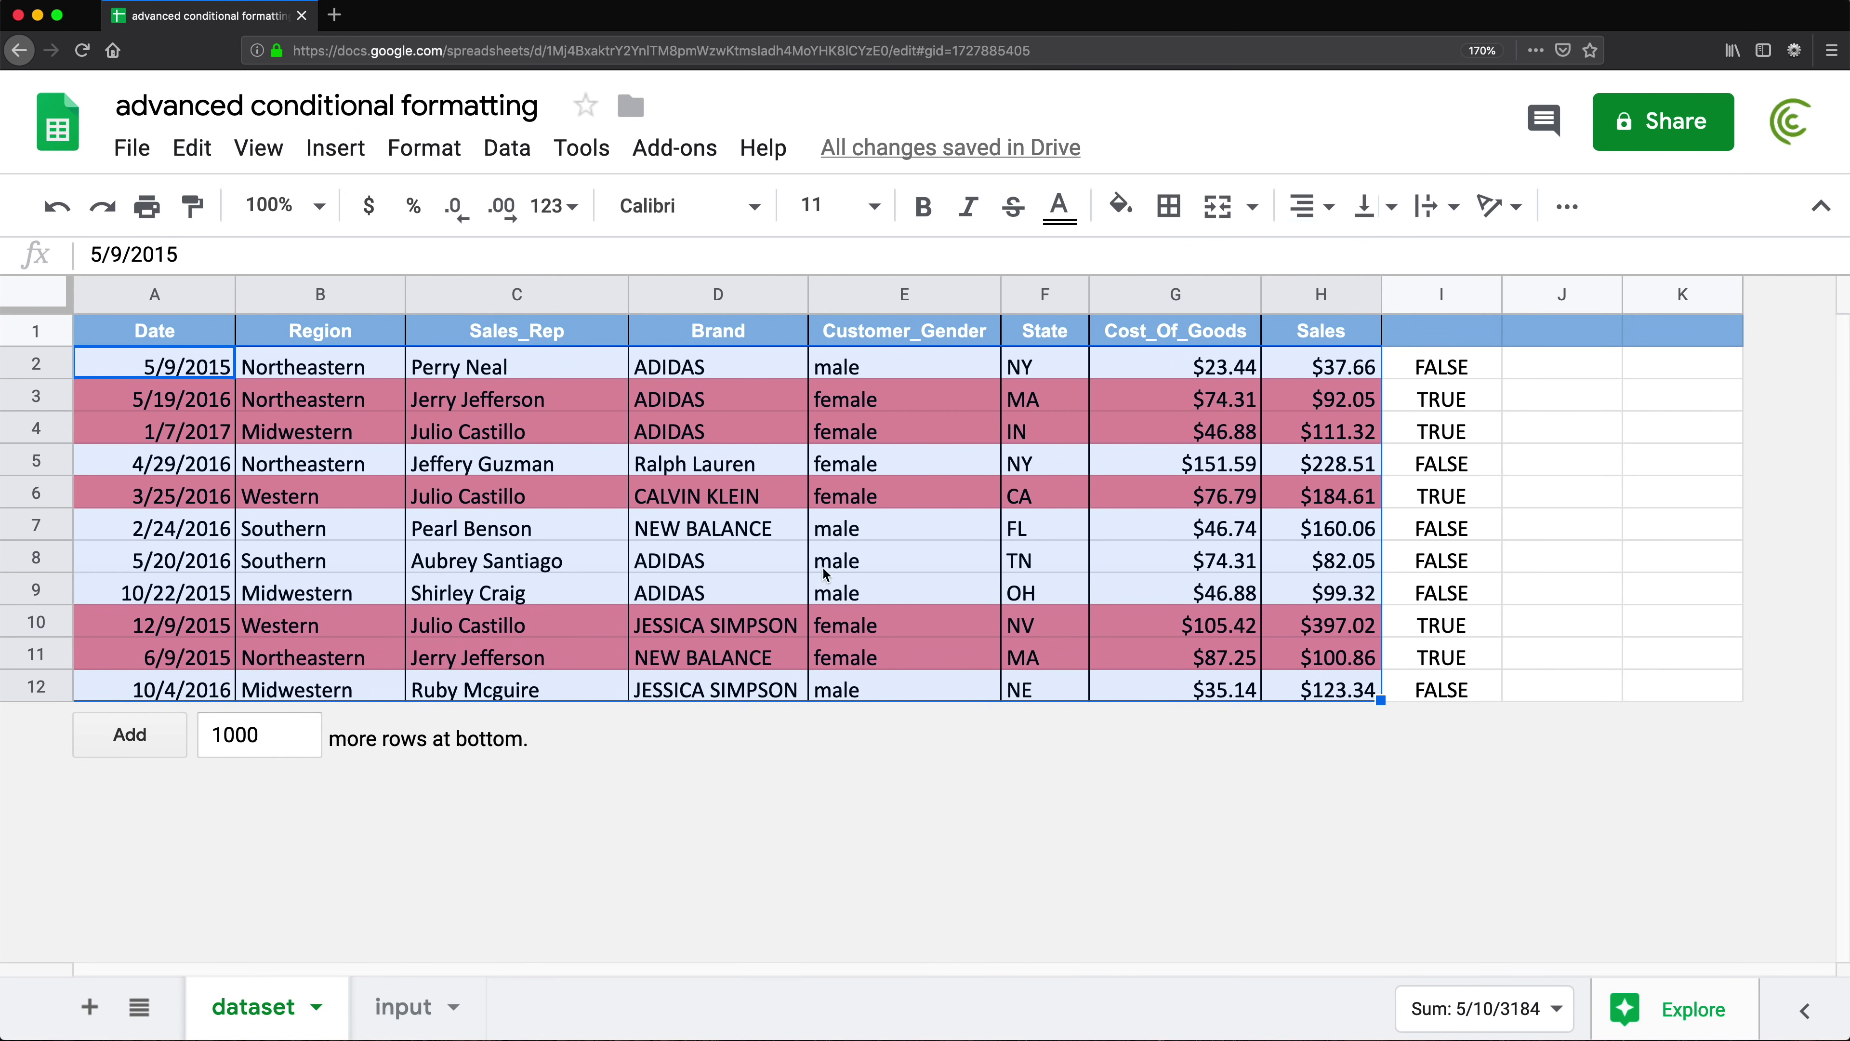
# - Clear all helper formulas from column I, discarding any stray text entry in I1
pyautogui.click(1453, 288)
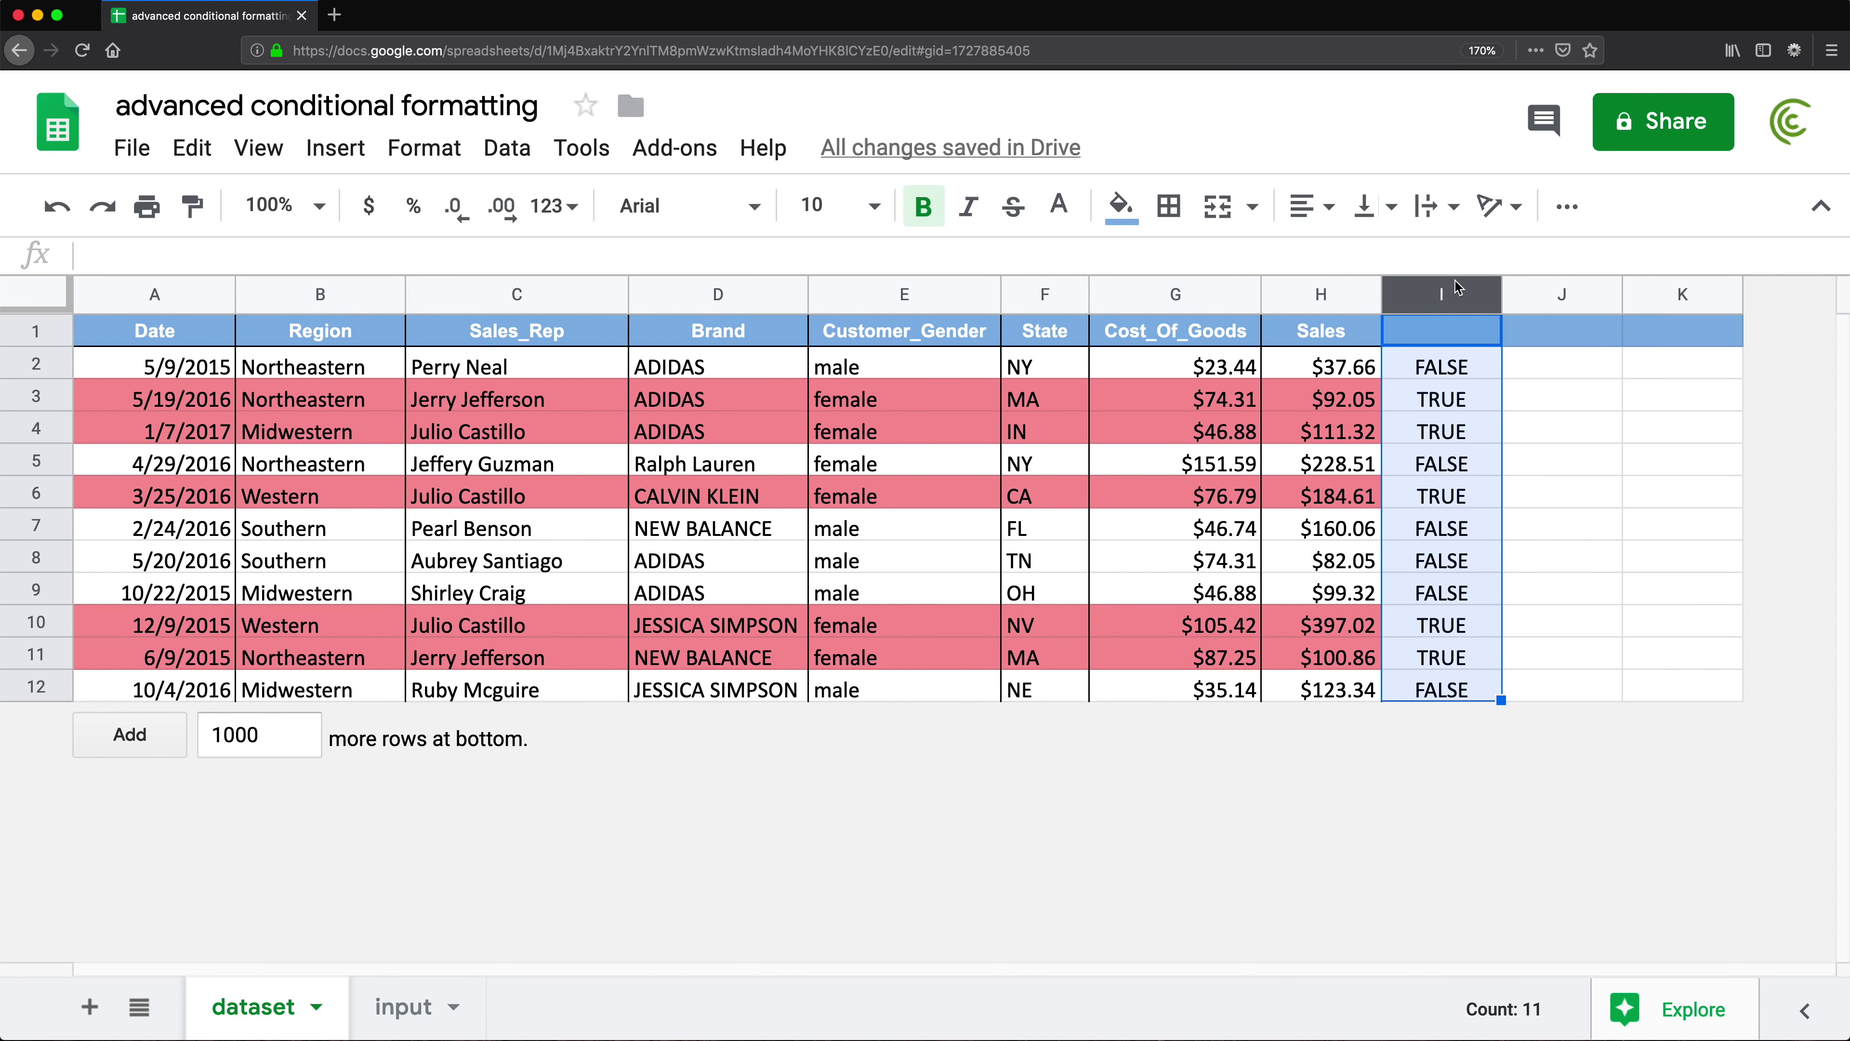
pyautogui.press('BackSpace')
pyautogui.write('\\')
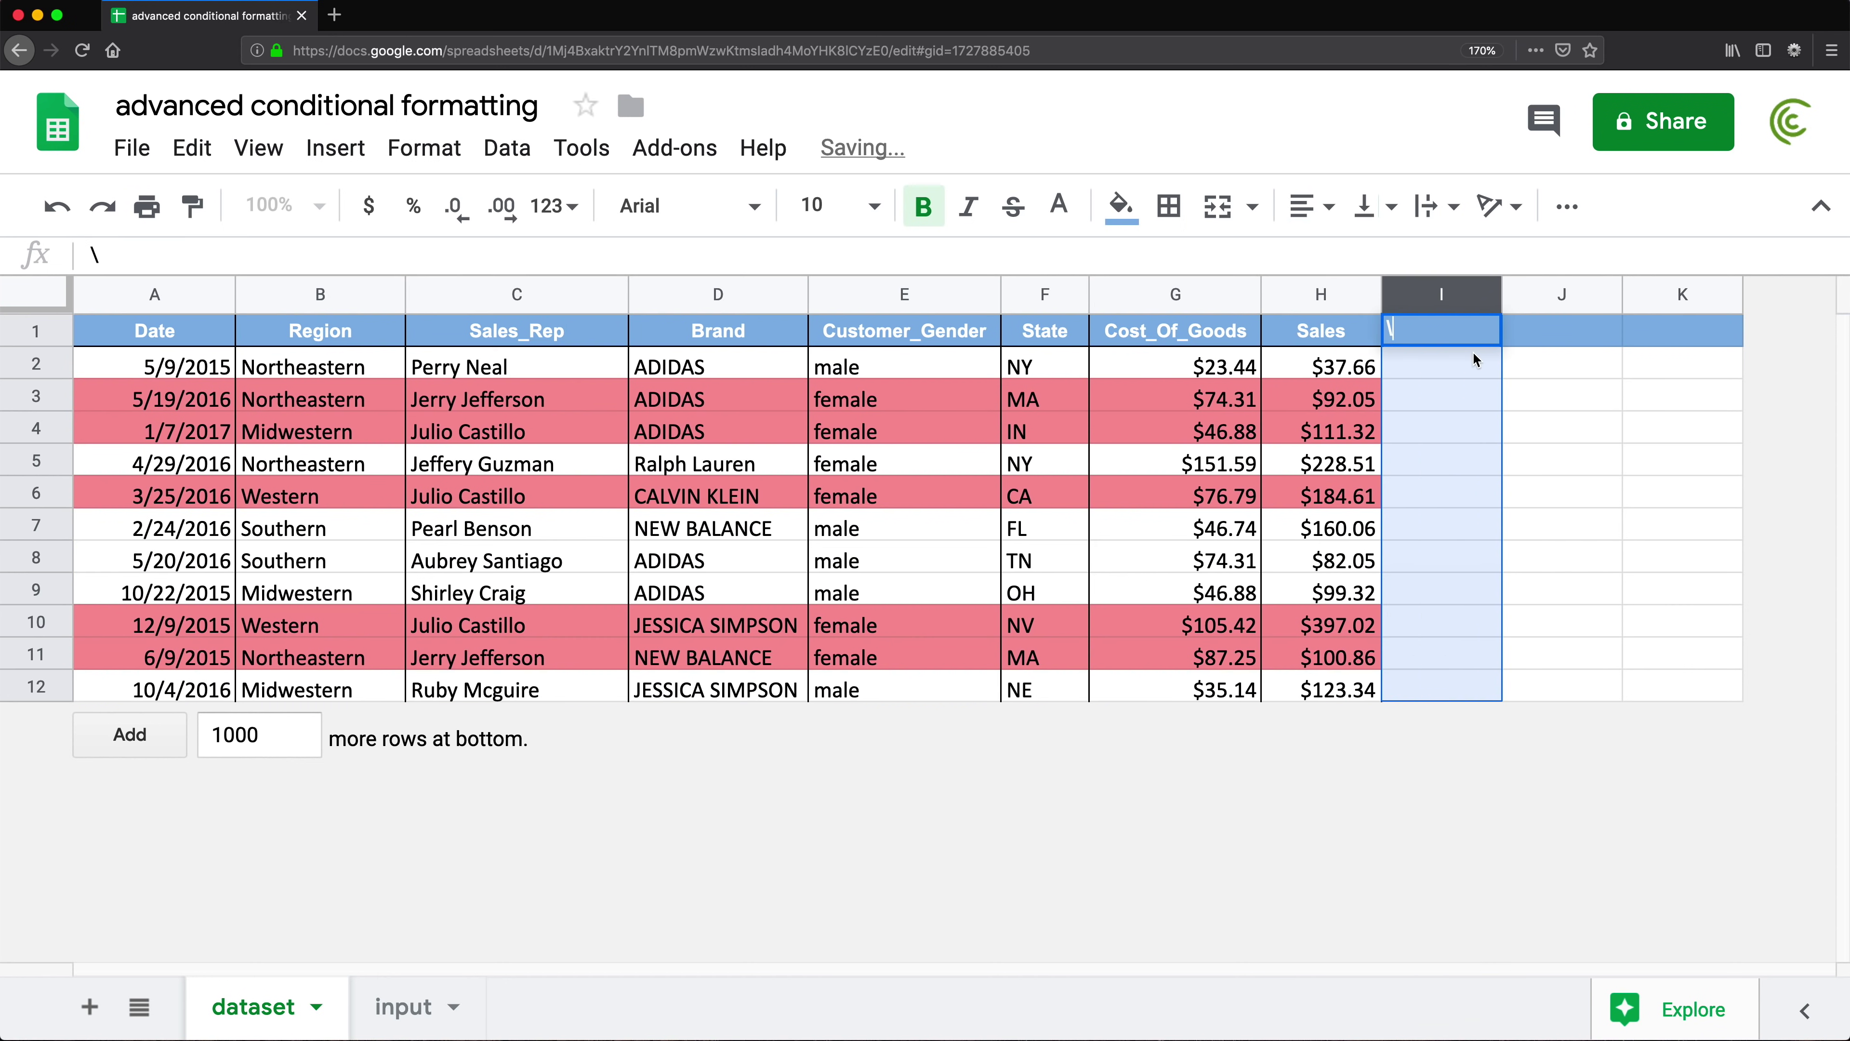
pyautogui.press('Escape')
pyautogui.click(1354, 589)
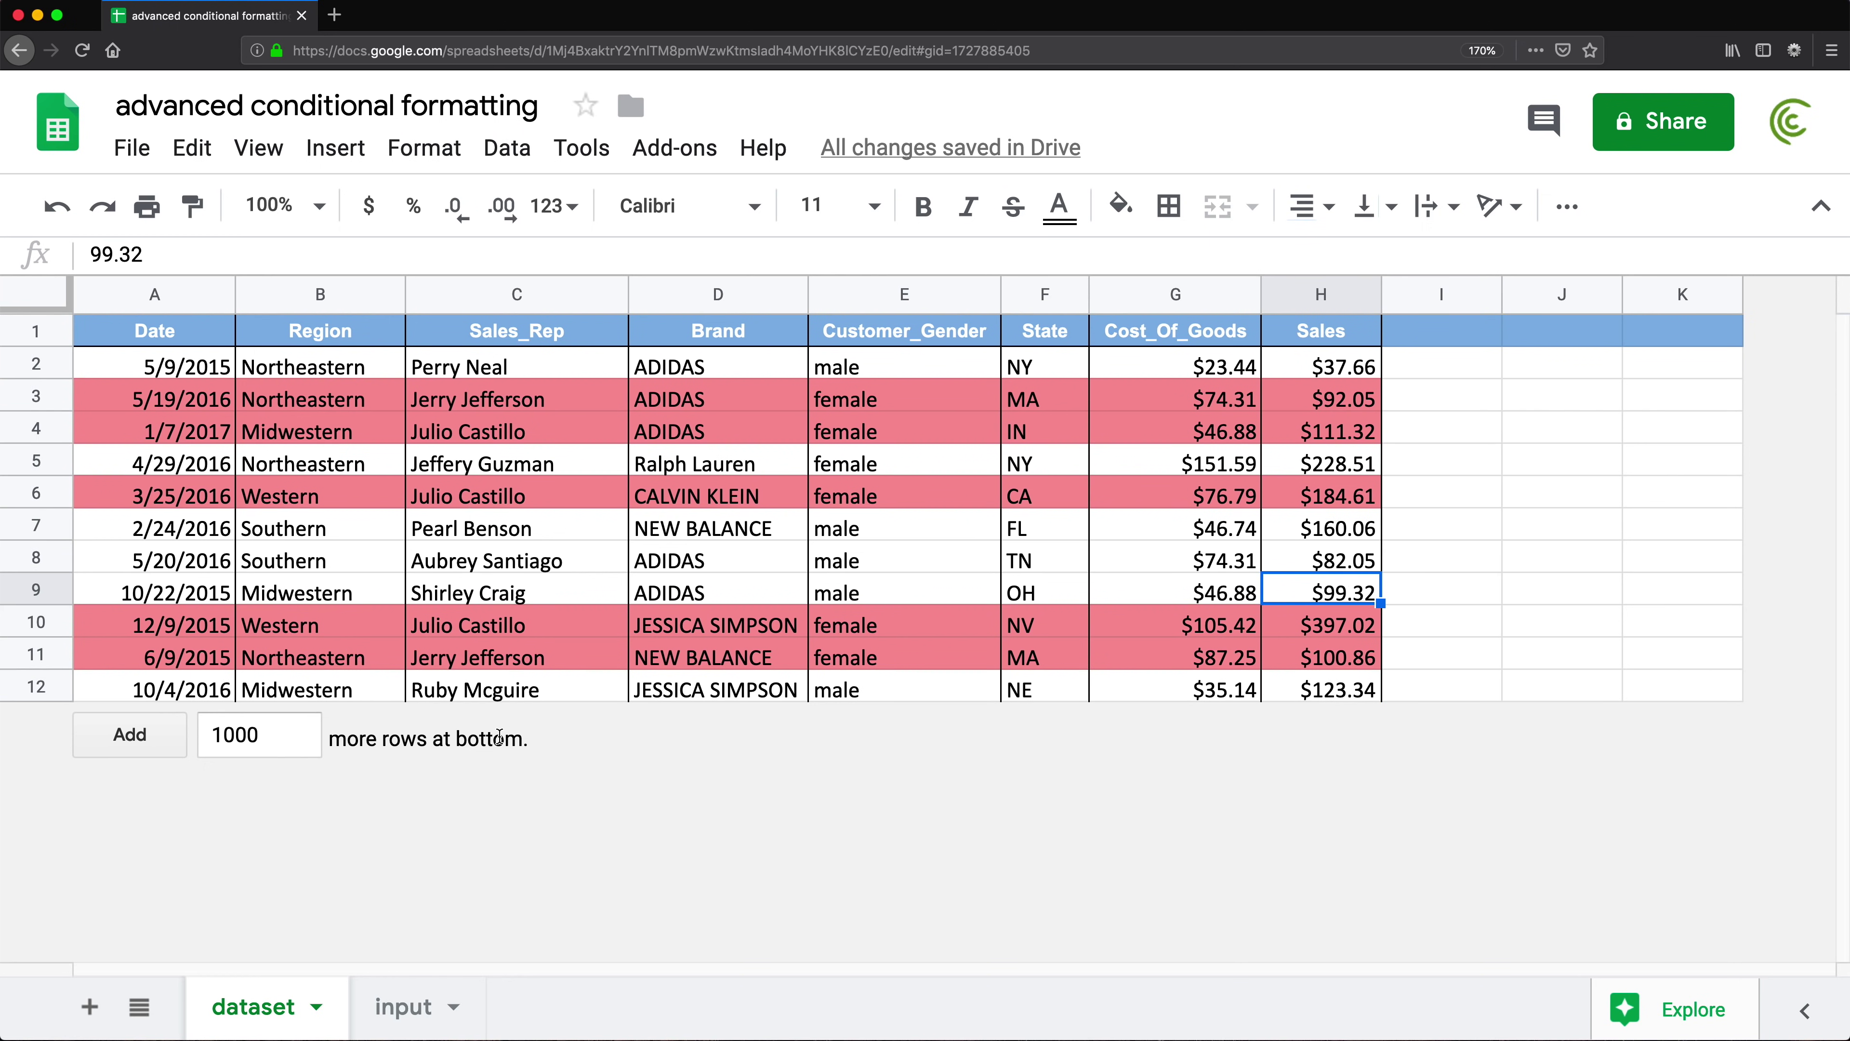
# - Copy the sales rep from C7 into C12 to test the duplicate highlighting, and undo the paste
pyautogui.click(478, 536)
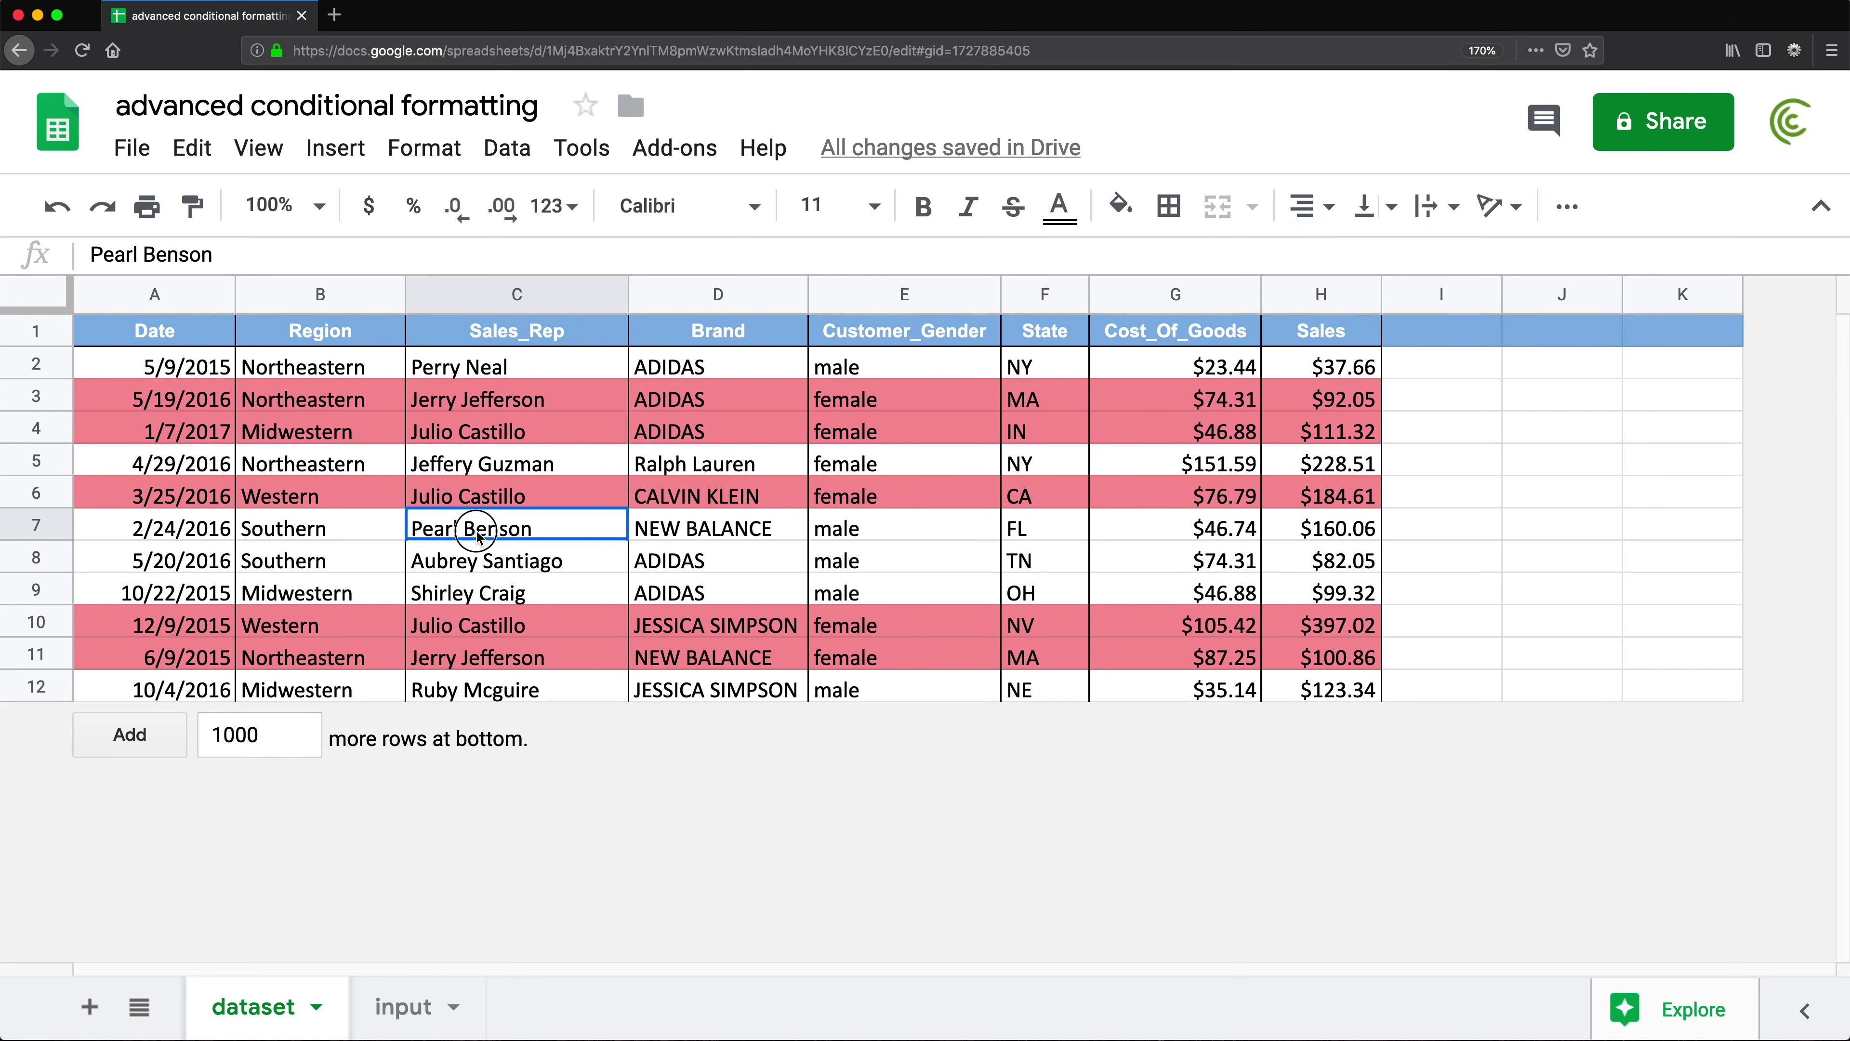
pyautogui.hotkey('ctrl', 'c')
pyautogui.click(514, 696)
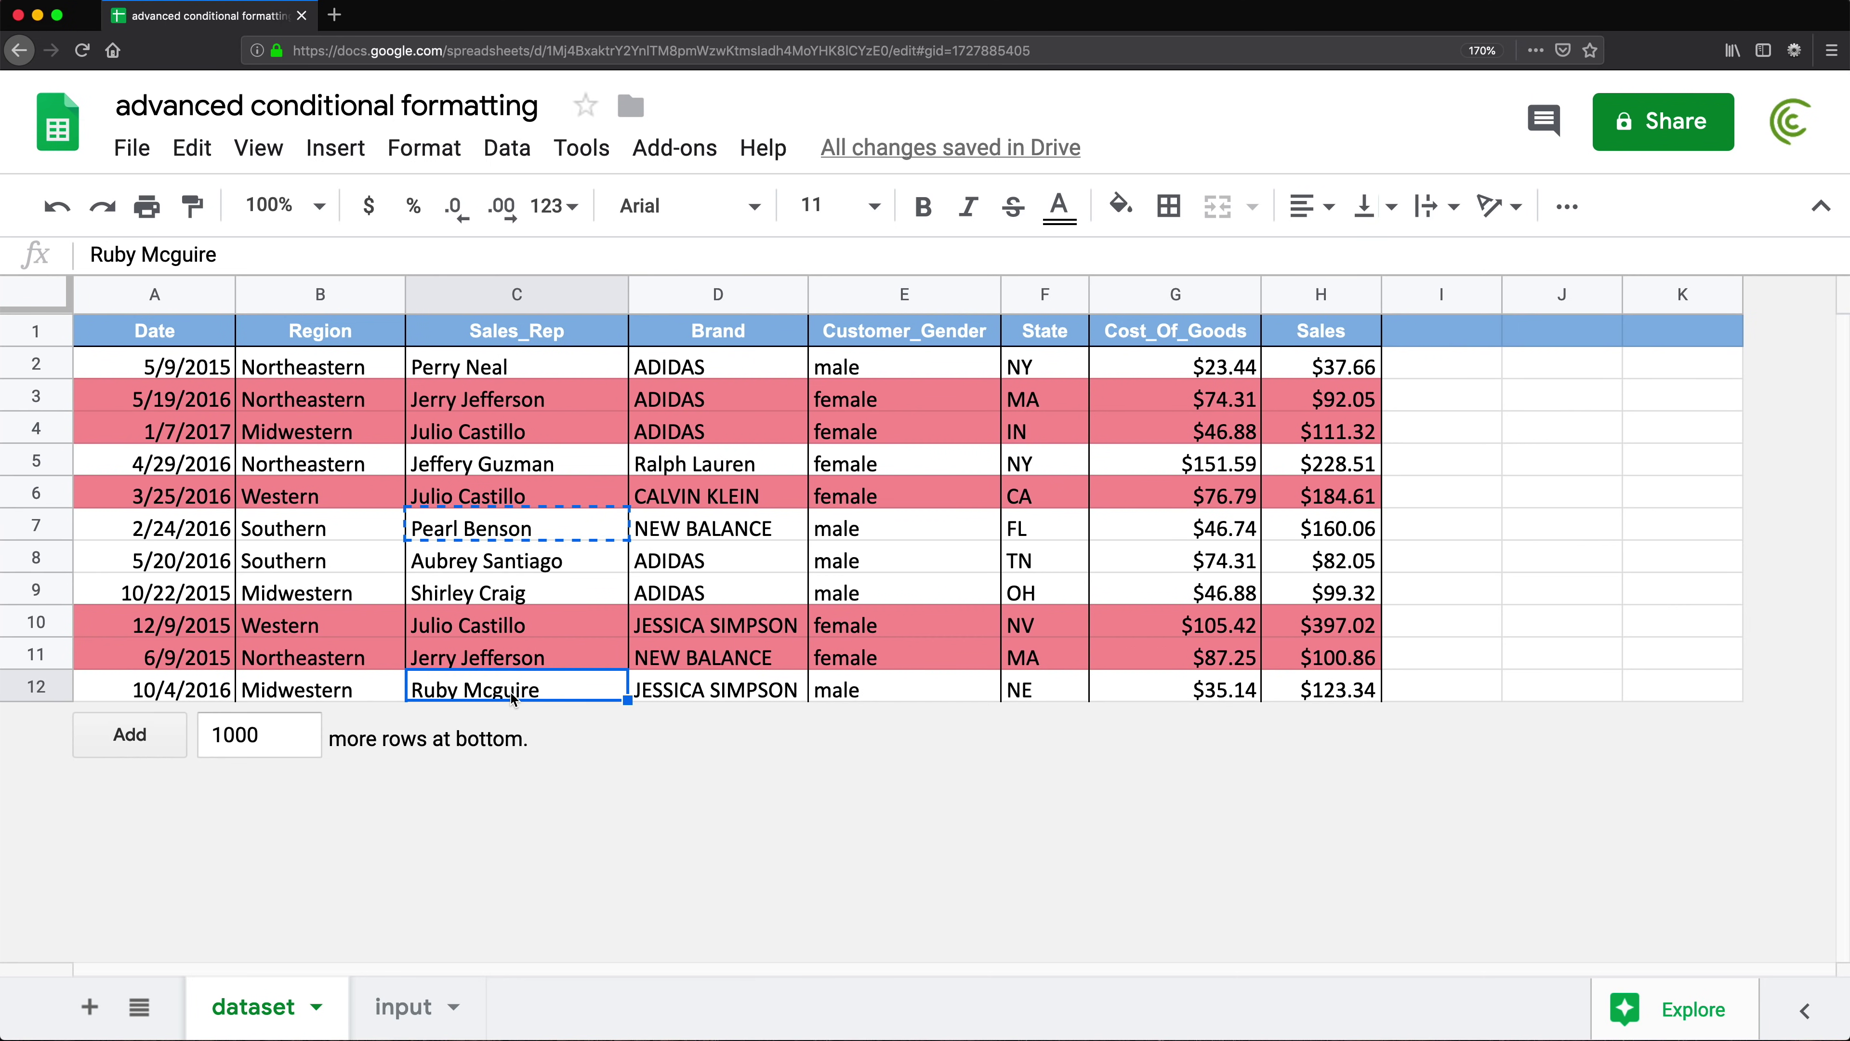
pyautogui.hotkey('ctrl', 'v')
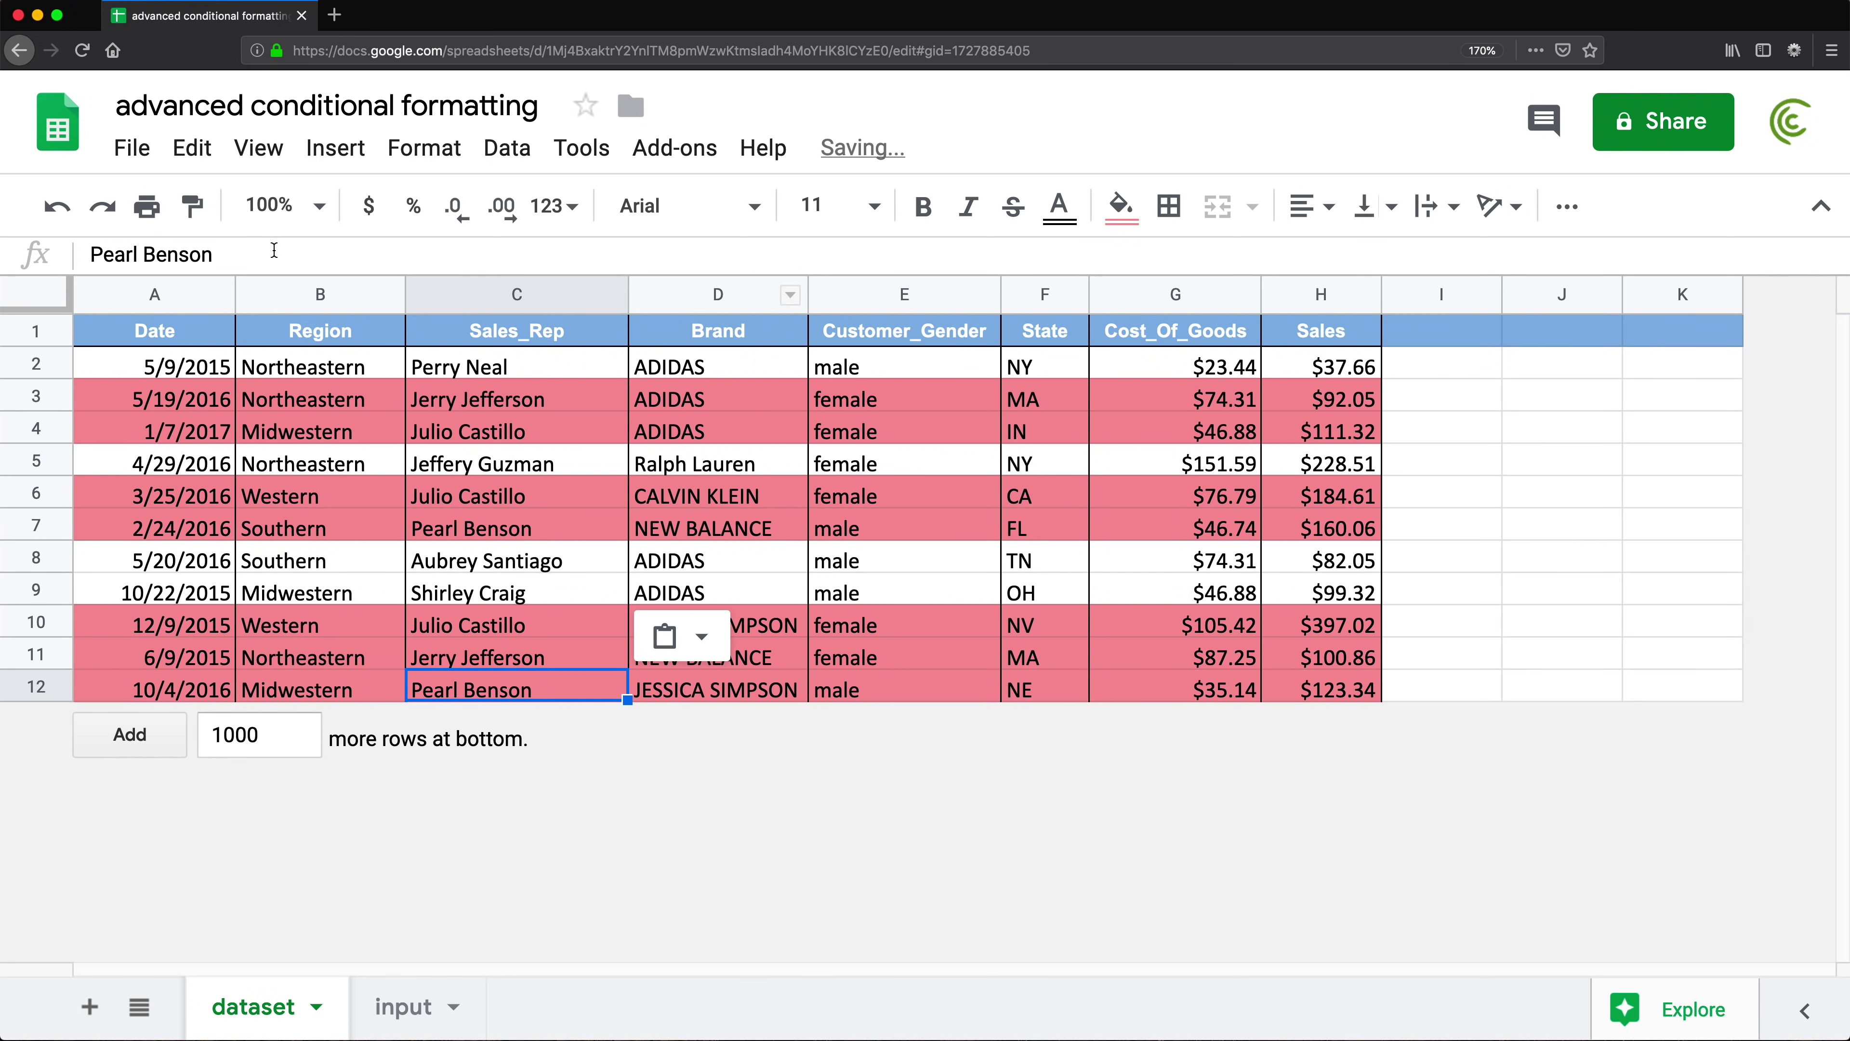
pyautogui.hotkey('ctrl', 'z')
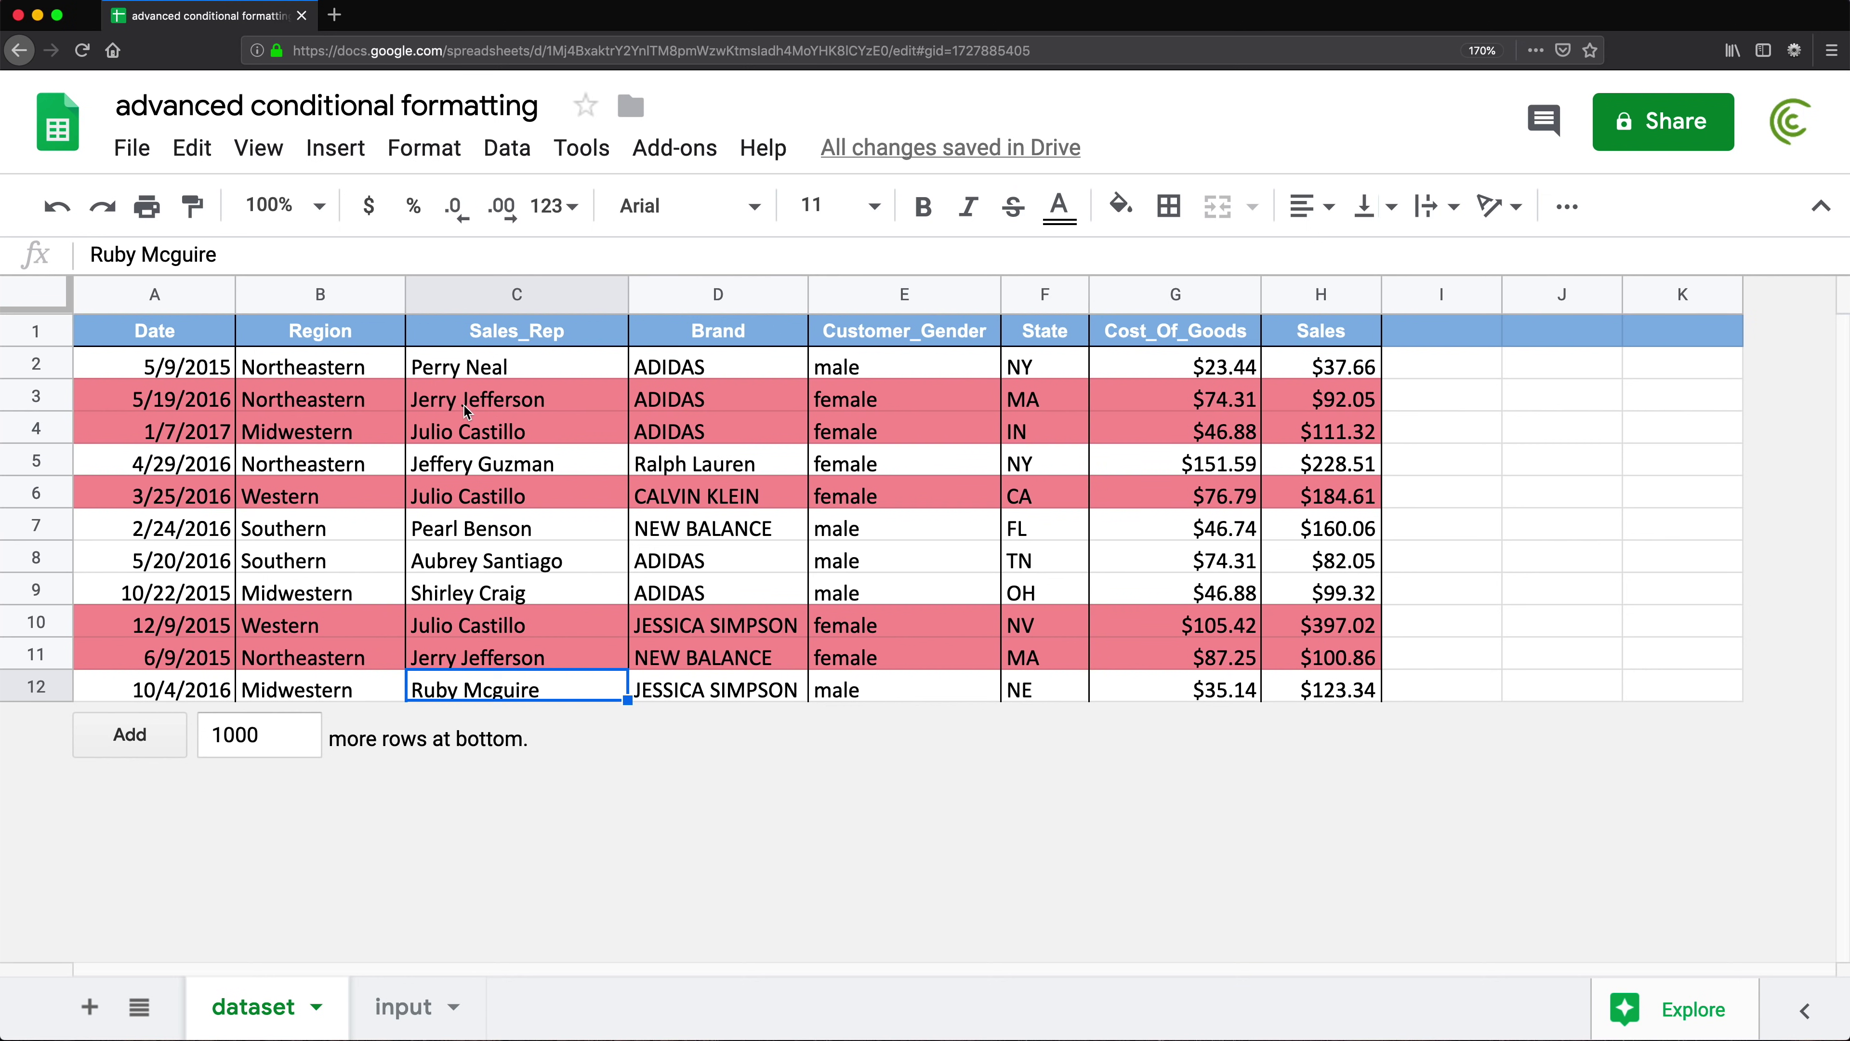
# - Examine the repeated sales rep entries in C4, C6 and C10 and identify which occurrence comes first
pyautogui.click(479, 439)
pyautogui.click(474, 485)
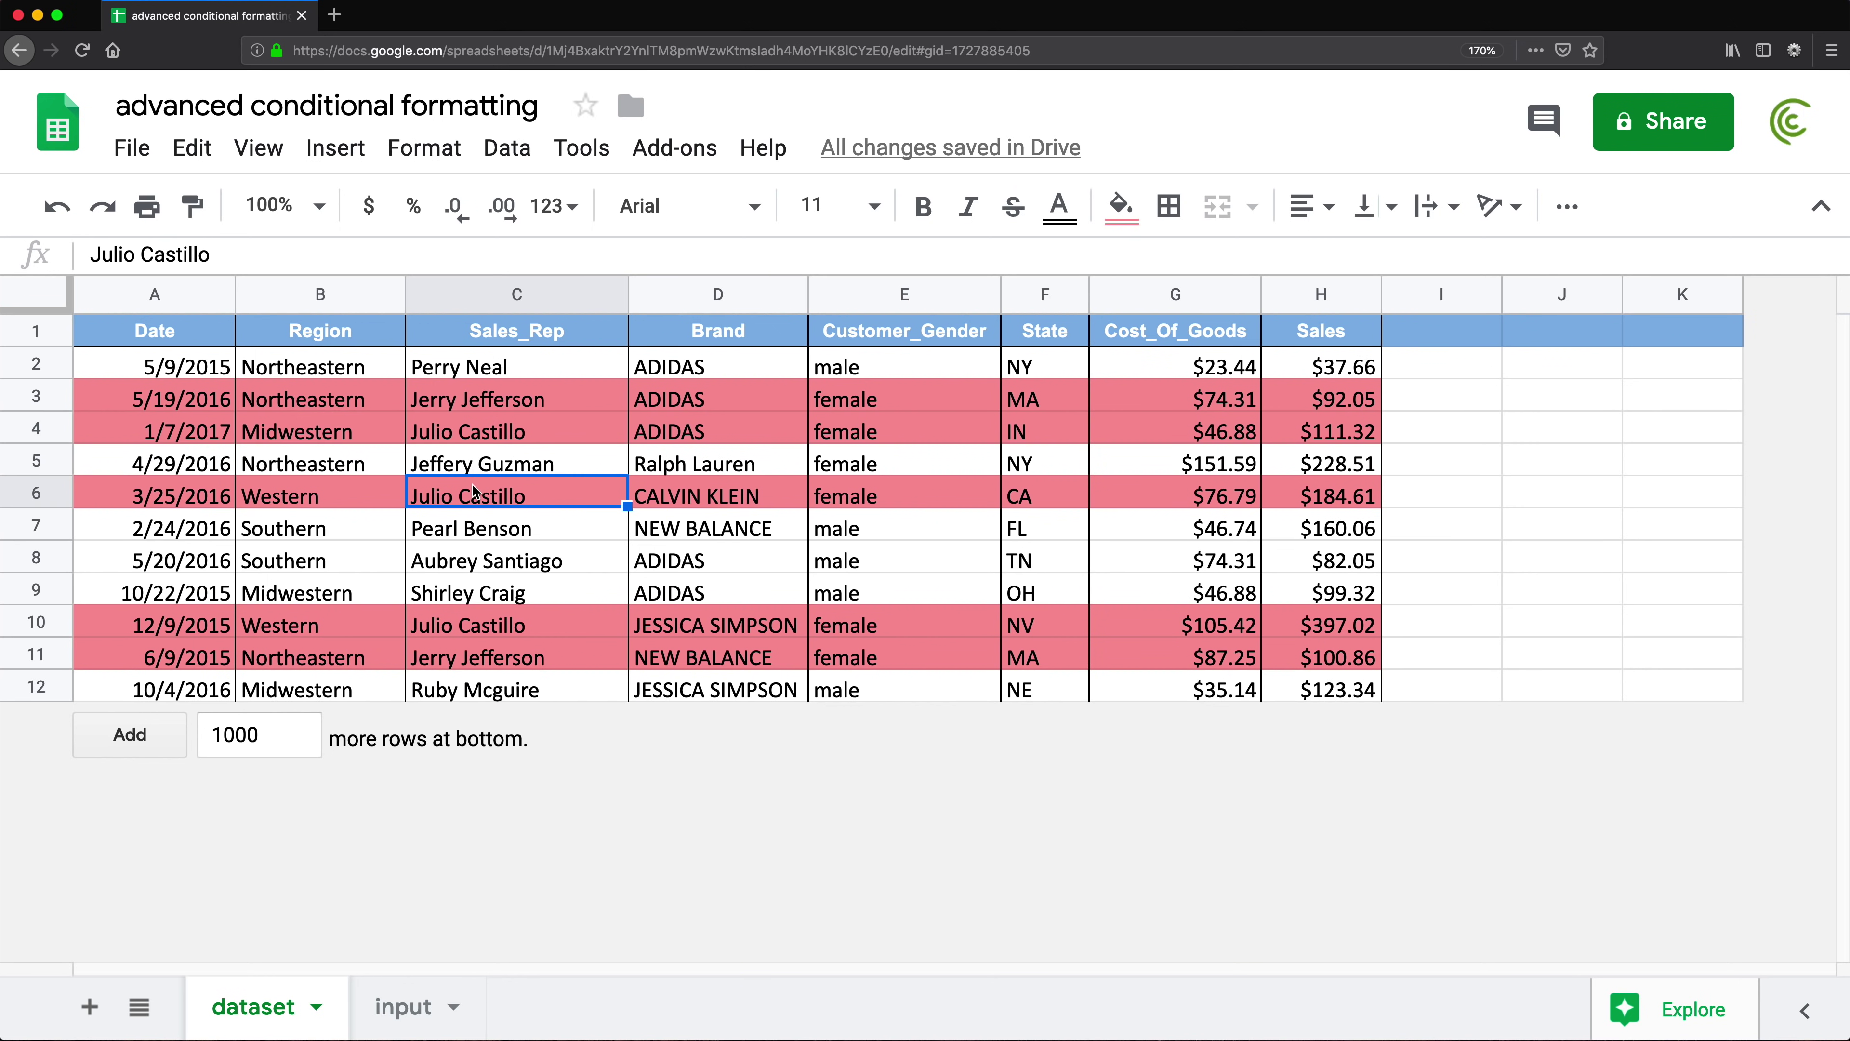
pyautogui.click(480, 634)
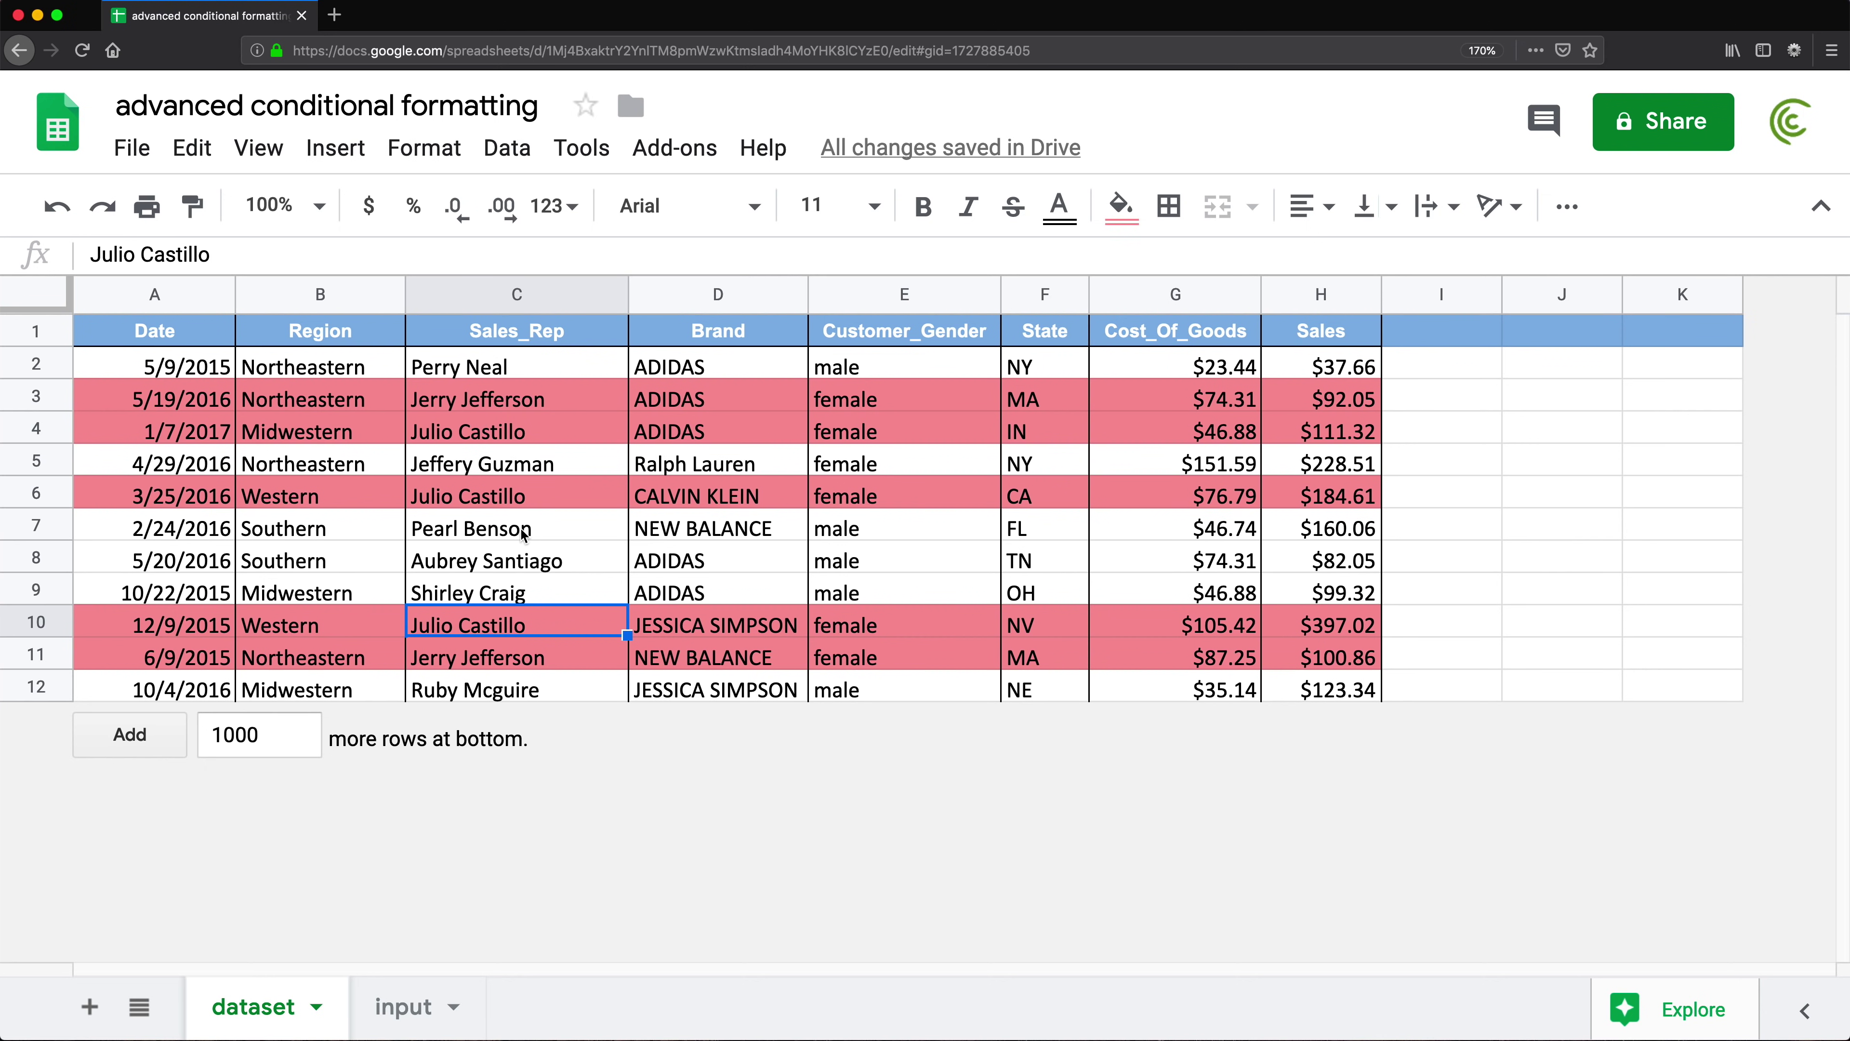
pyautogui.click(535, 436)
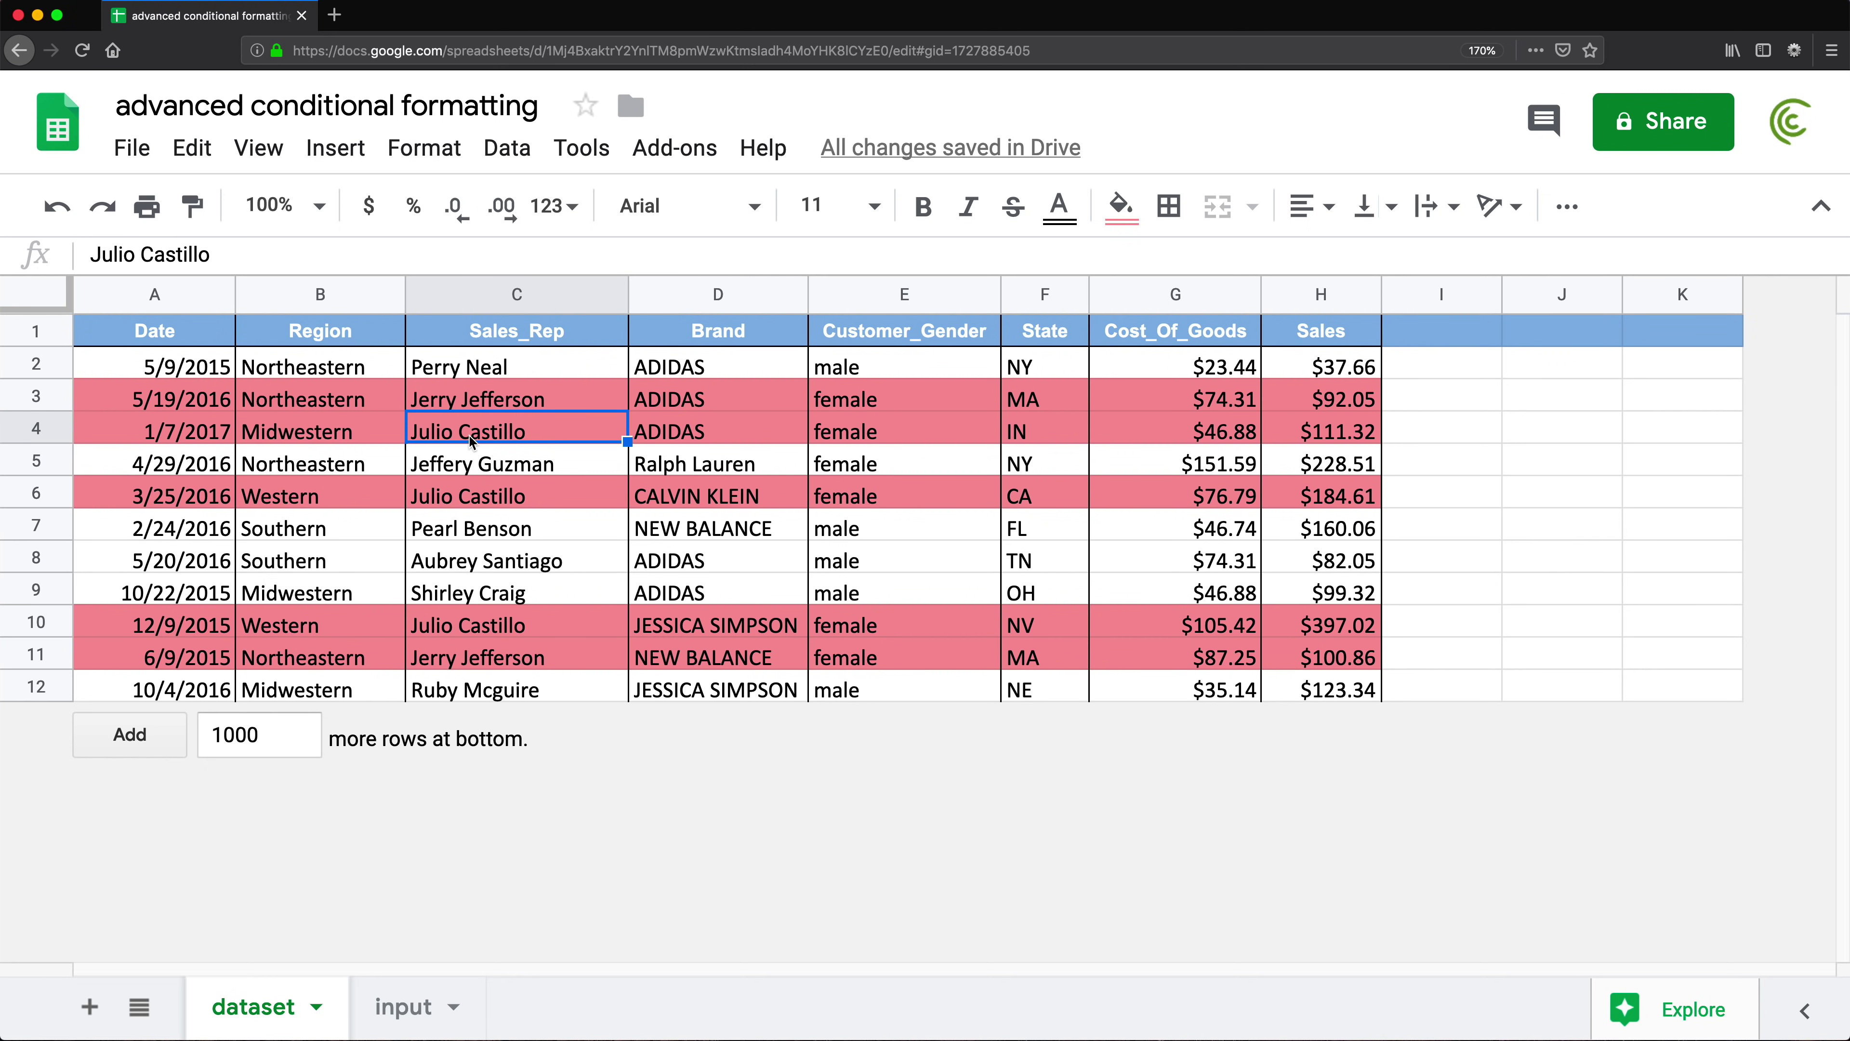
pyautogui.click(492, 501)
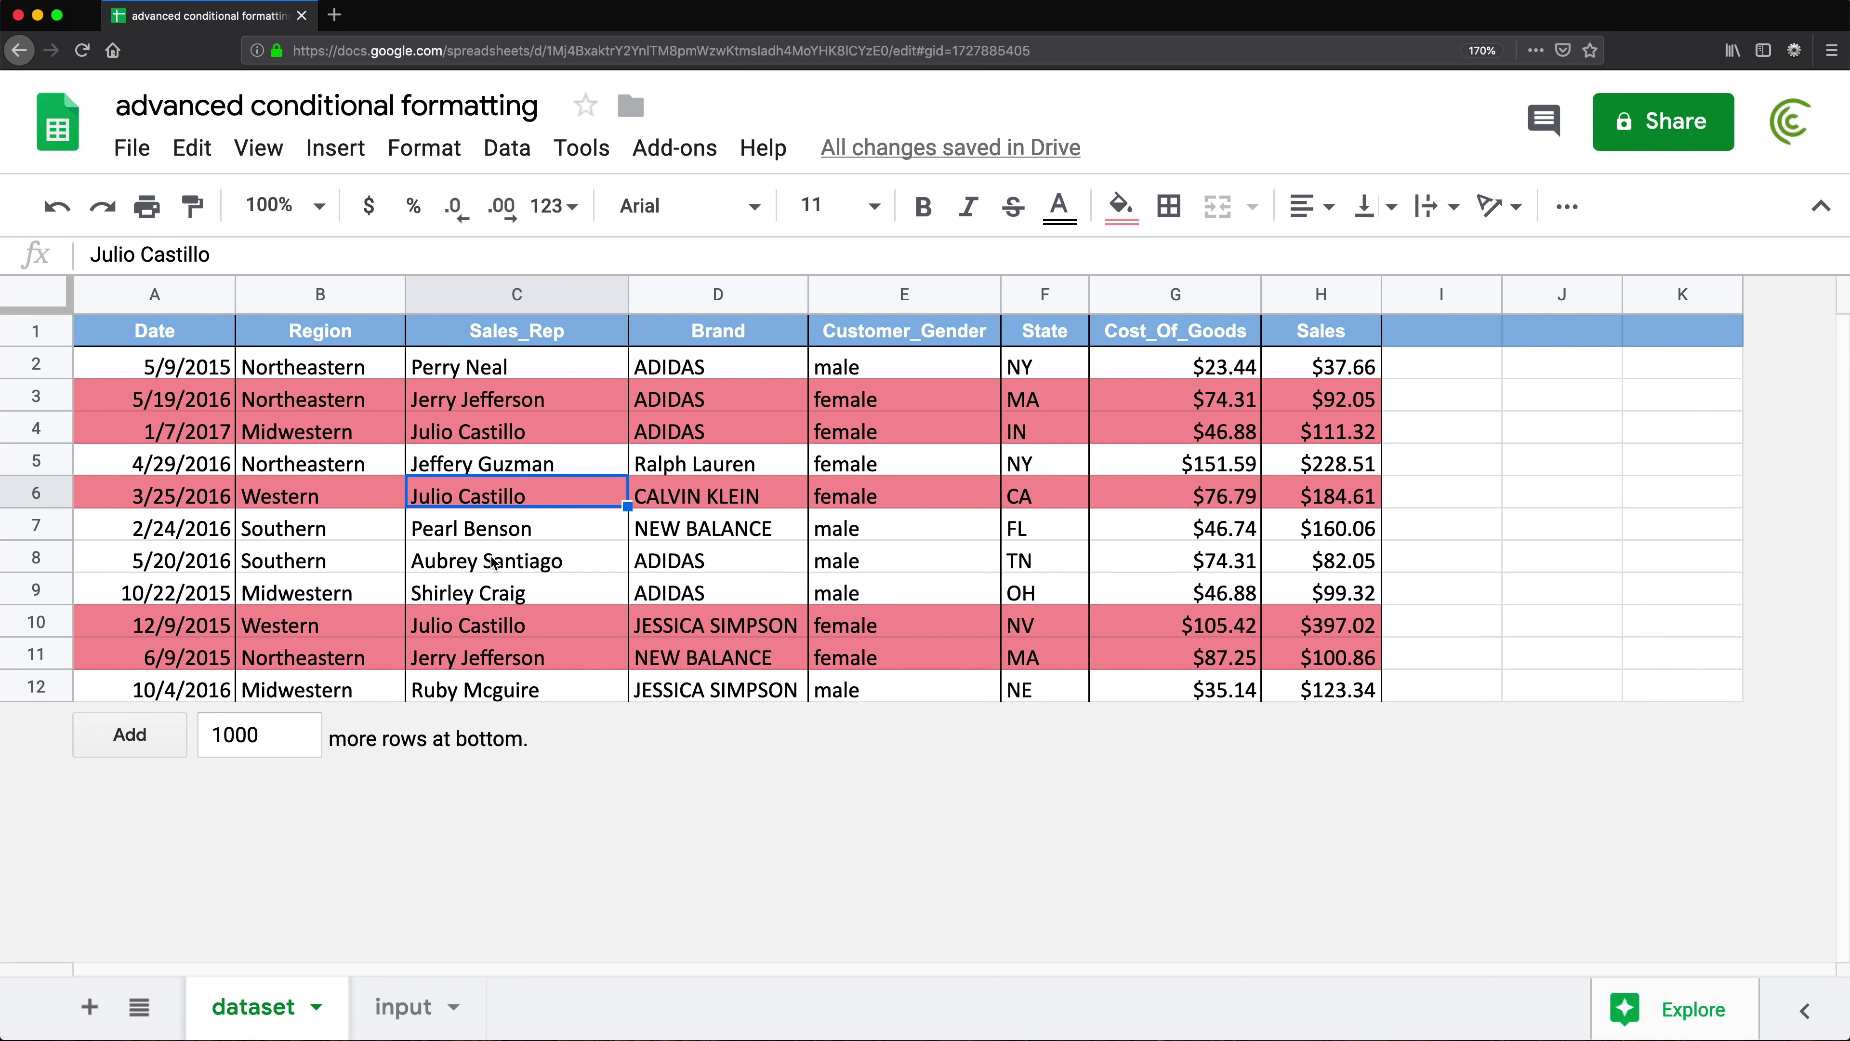
pyautogui.click(489, 625)
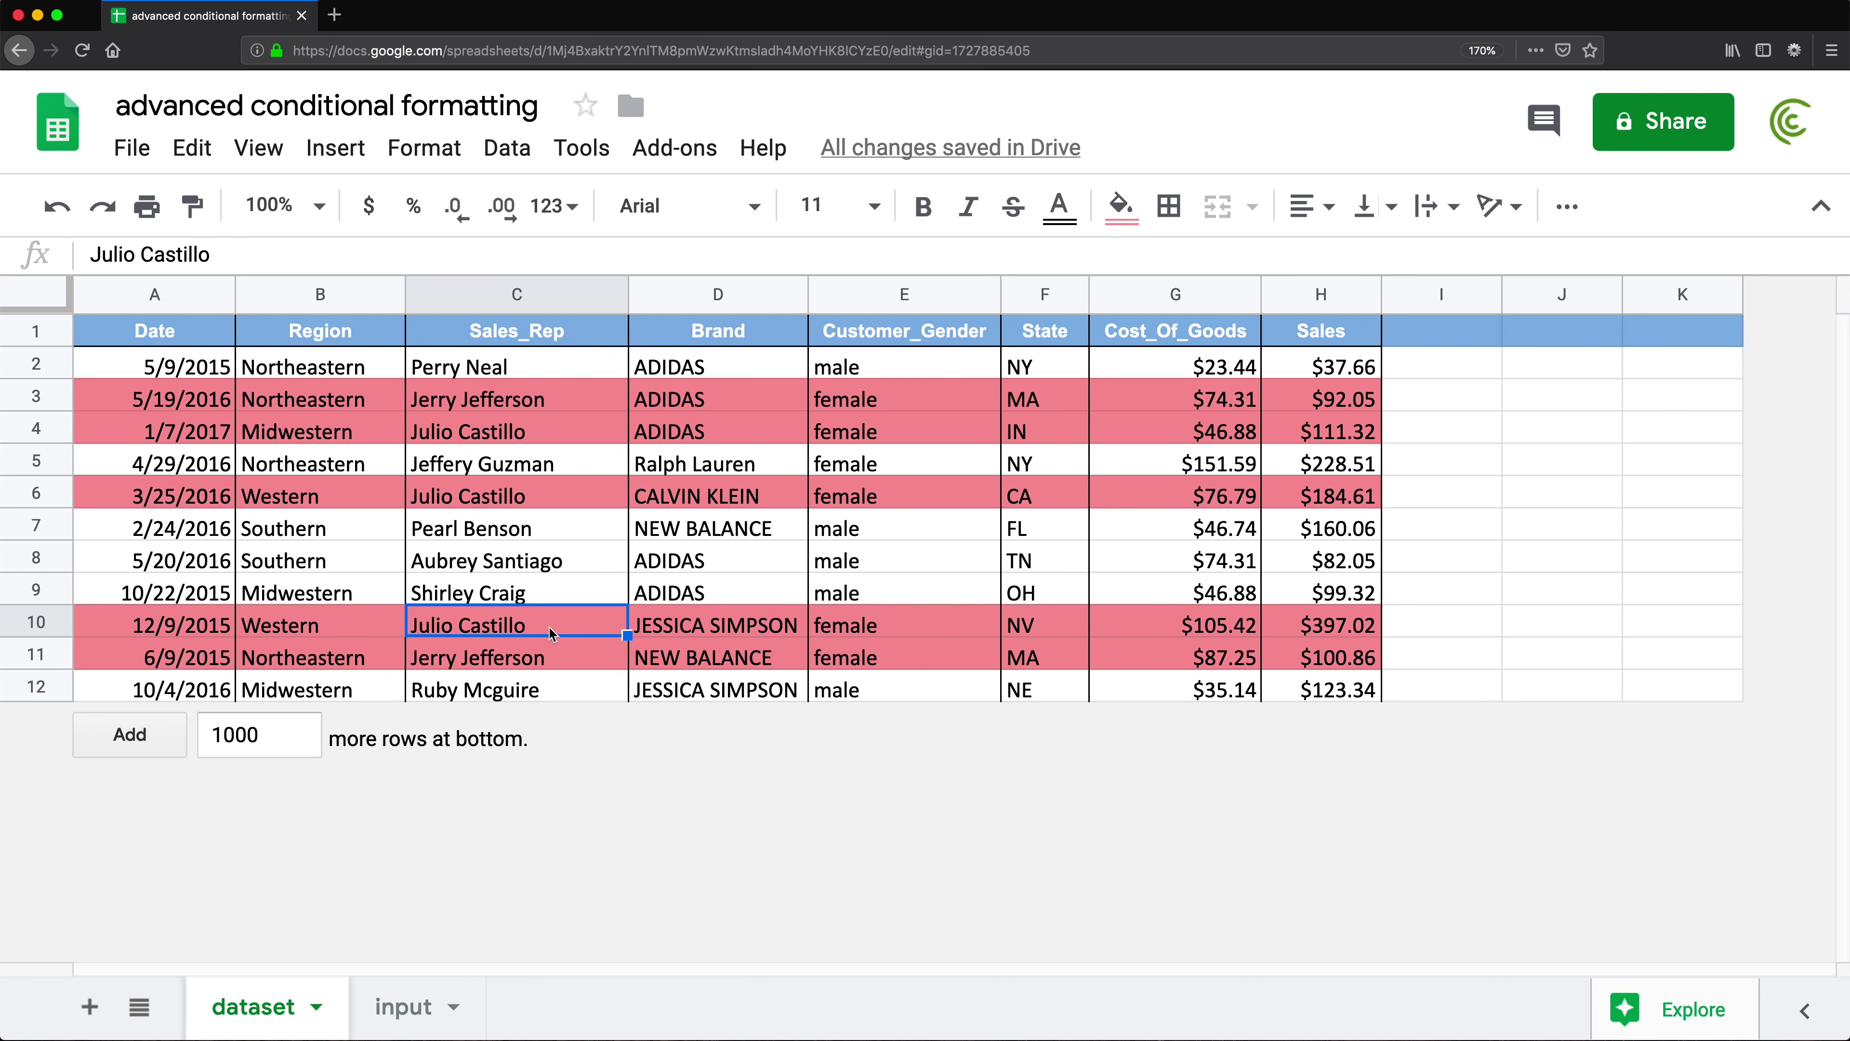
# - Undo the clearing of column I and the conditional formatting rules on the sales rep column and A2:H12
pyautogui.press('super+z')
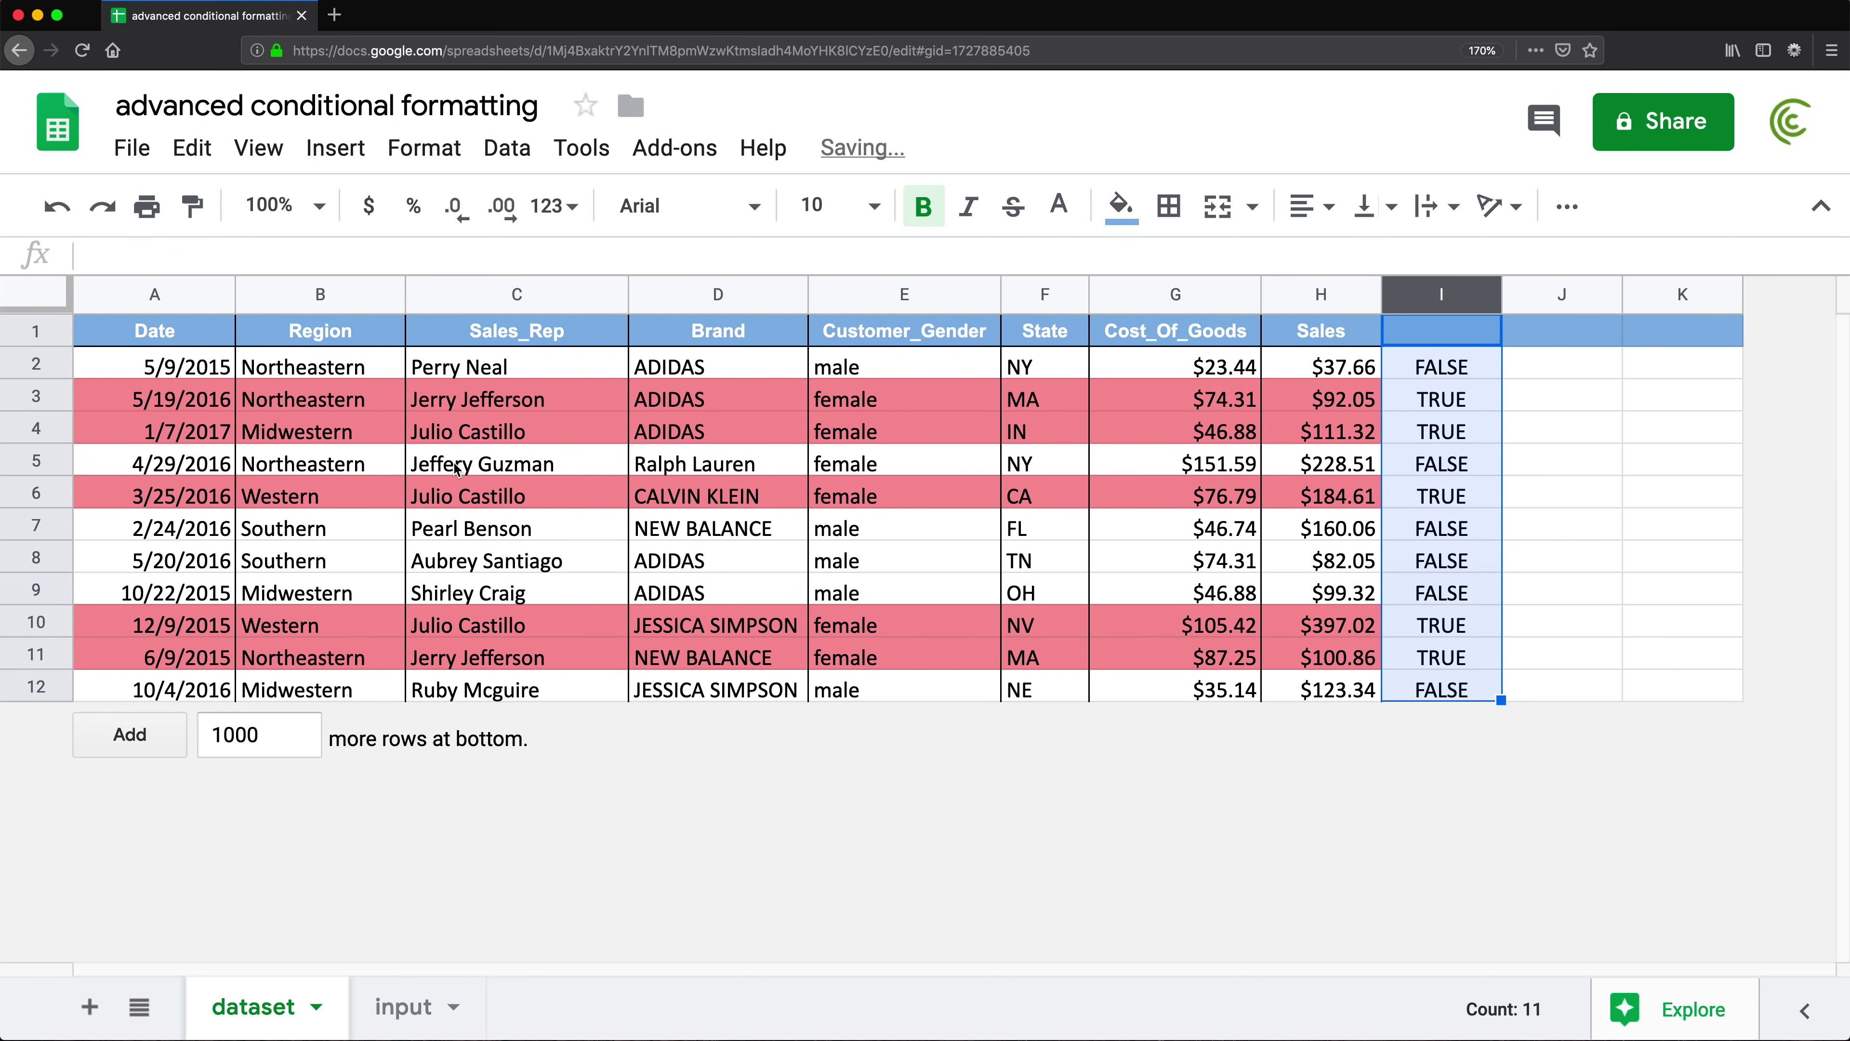
pyautogui.press('super+z')
pyautogui.press('super+z')
pyautogui.press('super+z')
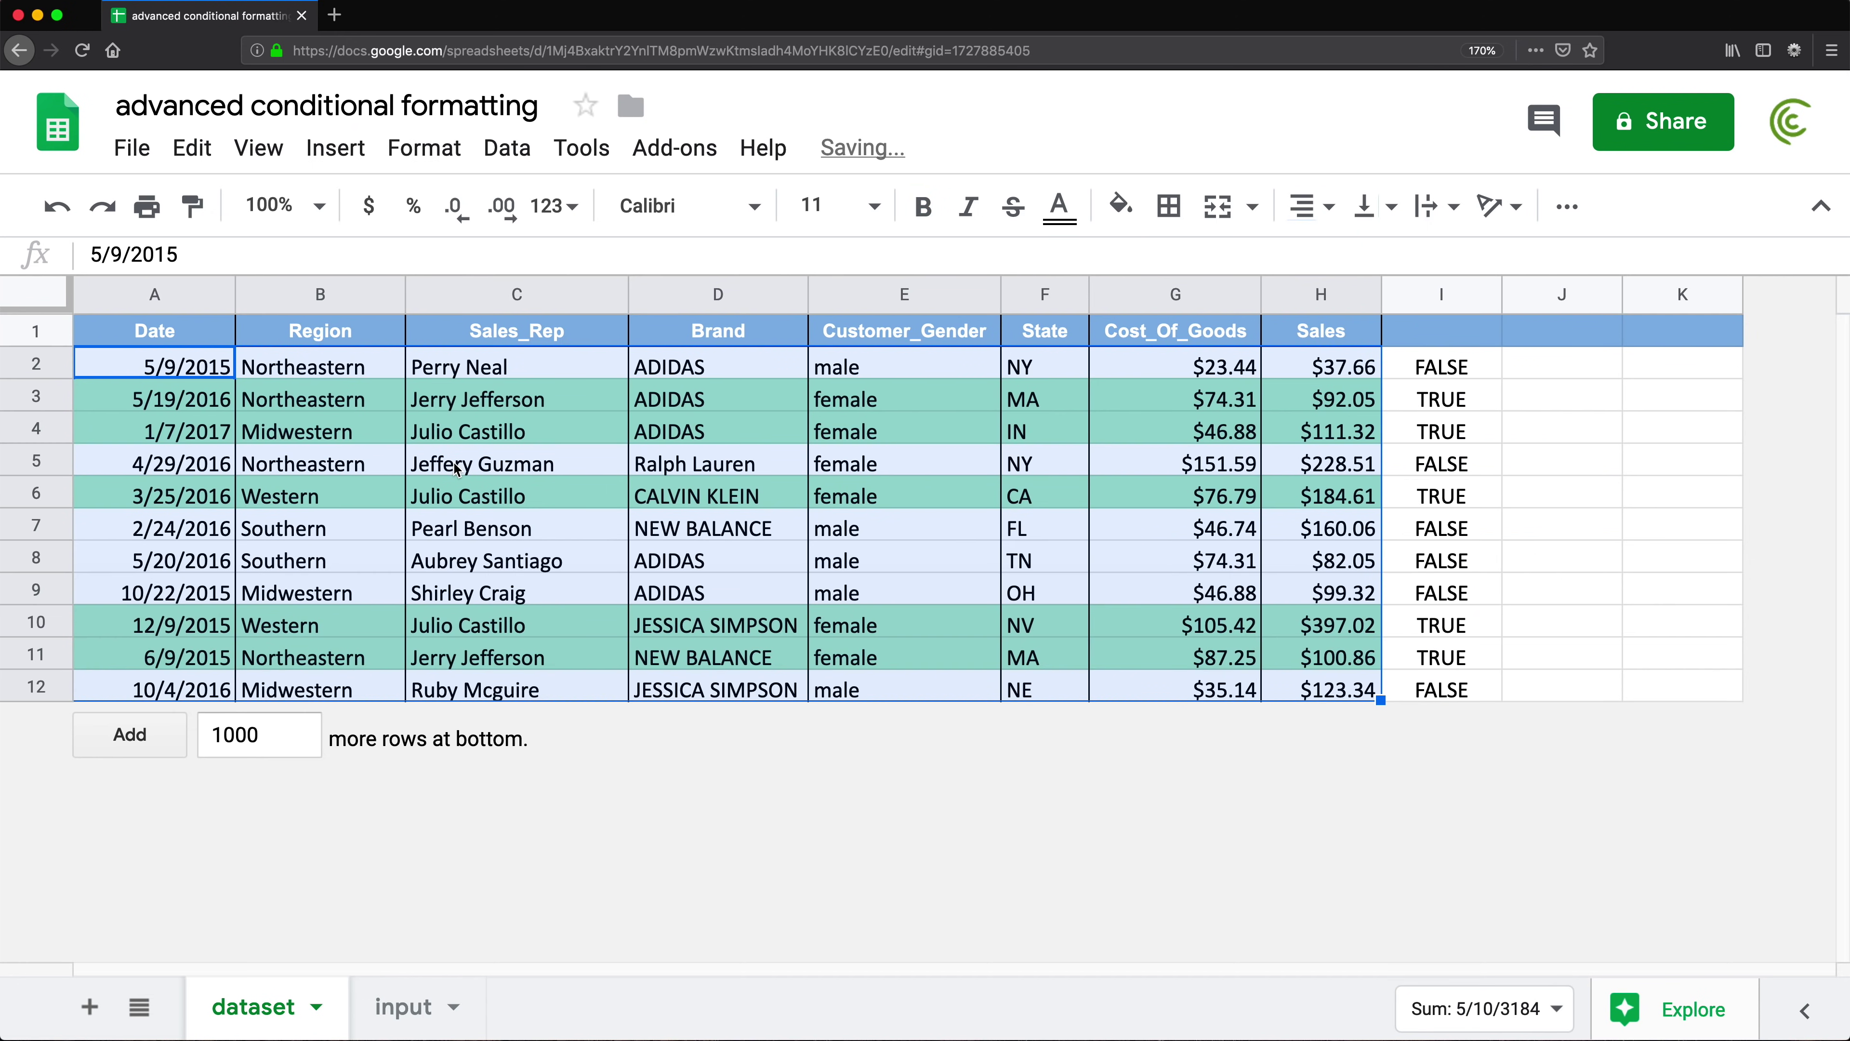
pyautogui.press('super+z')
pyautogui.press('super+z')
pyautogui.press('super+z')
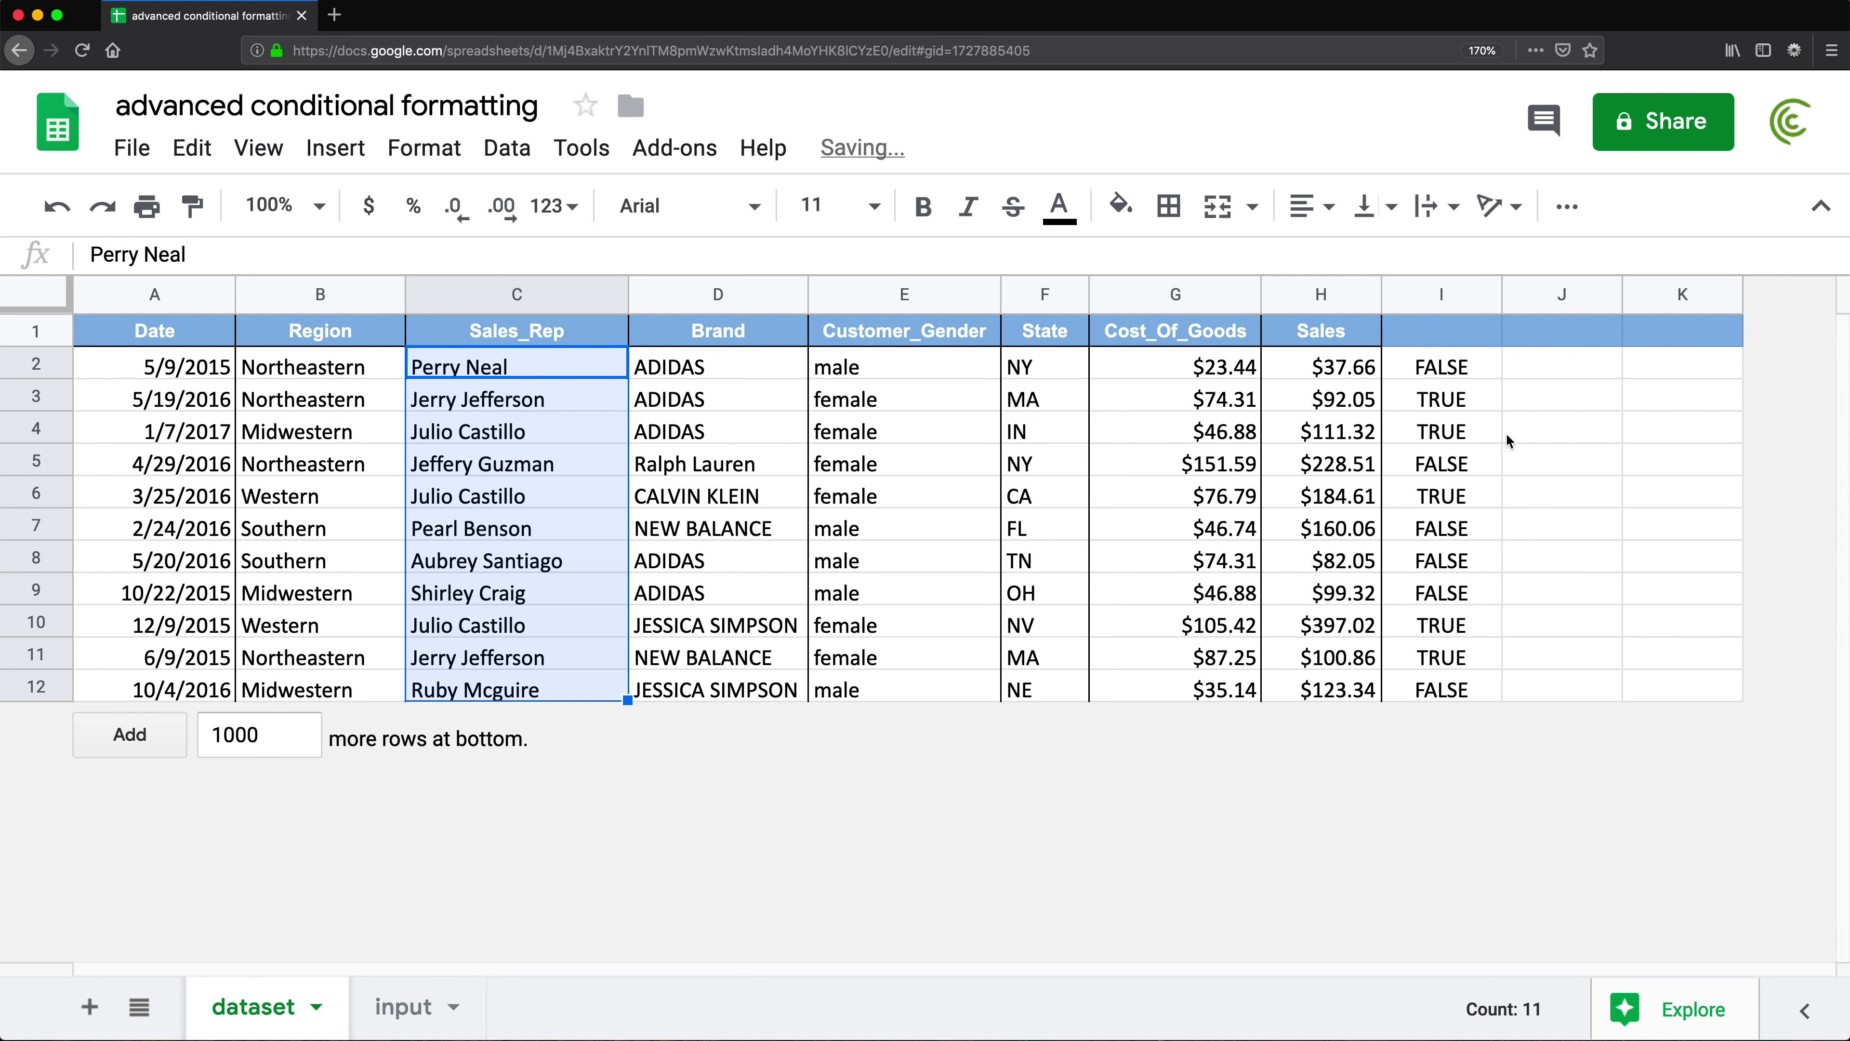
# - Check the COUNTIFS formula in I2 and clear all the helper formulas from column I
pyautogui.click(1464, 371)
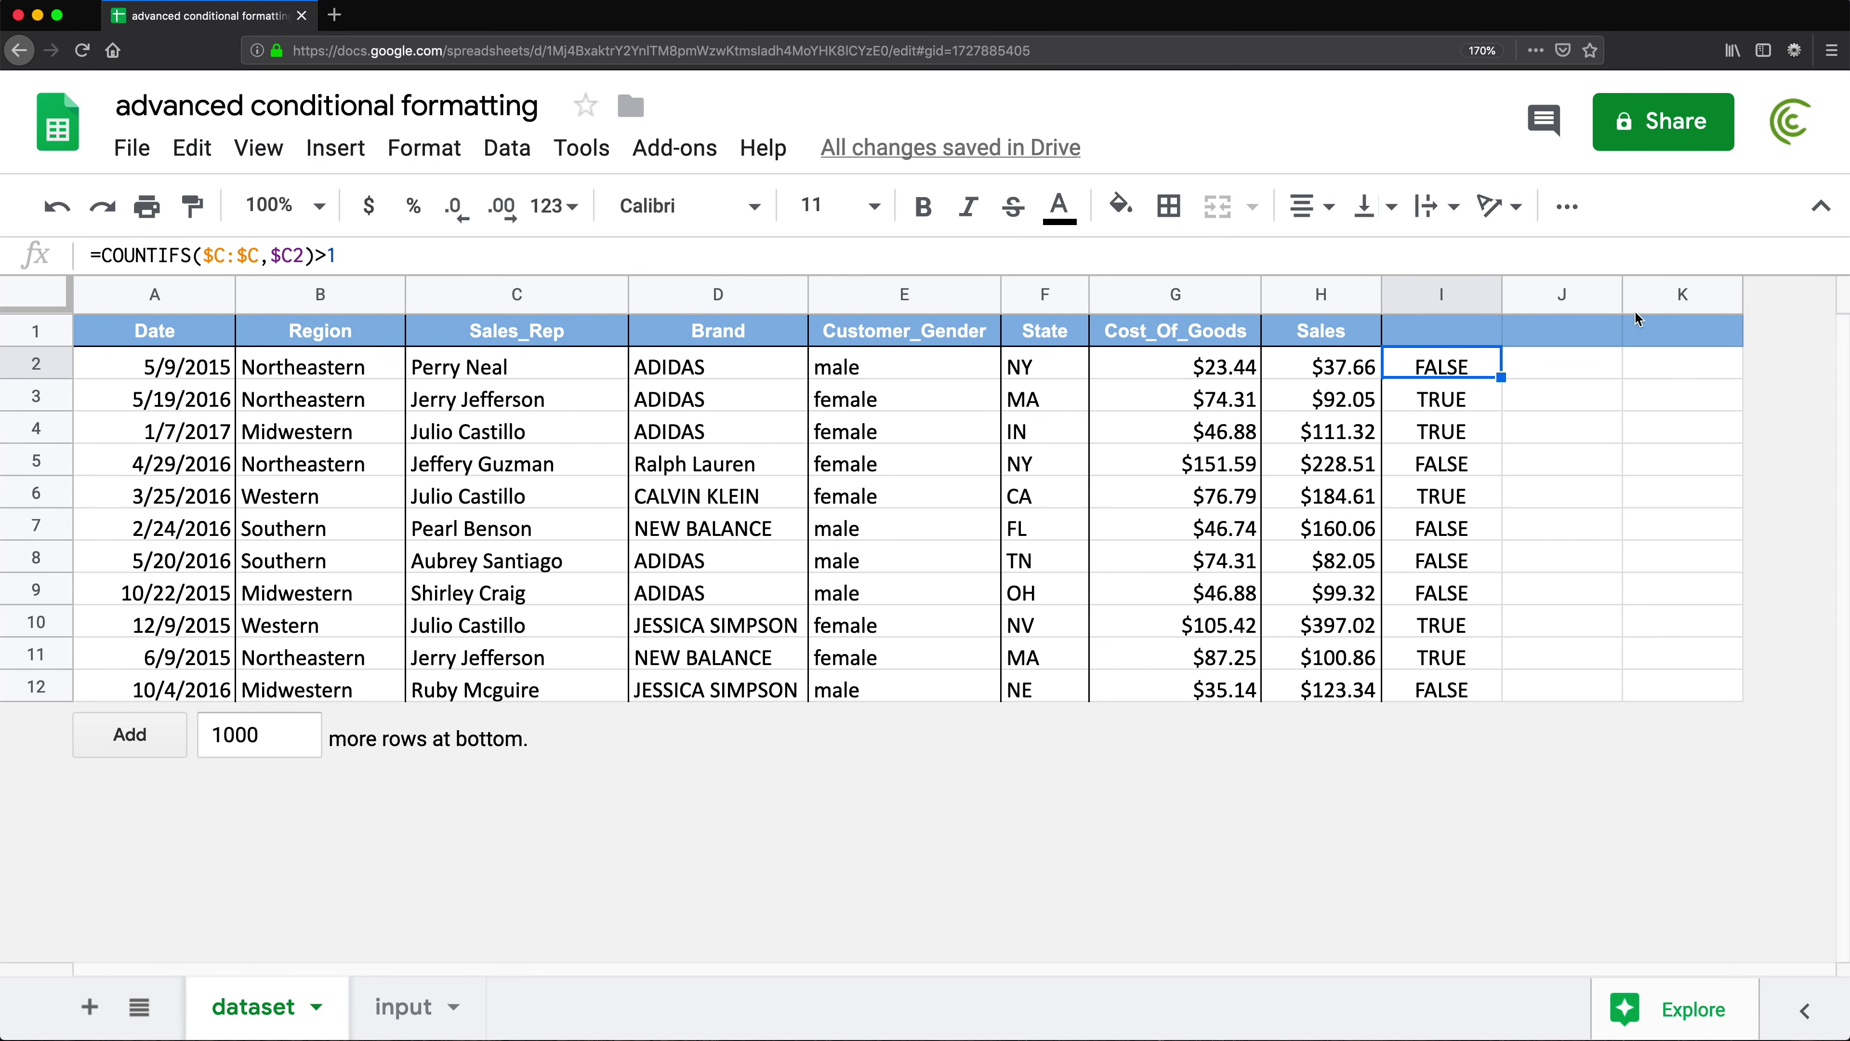
pyautogui.click(1436, 294)
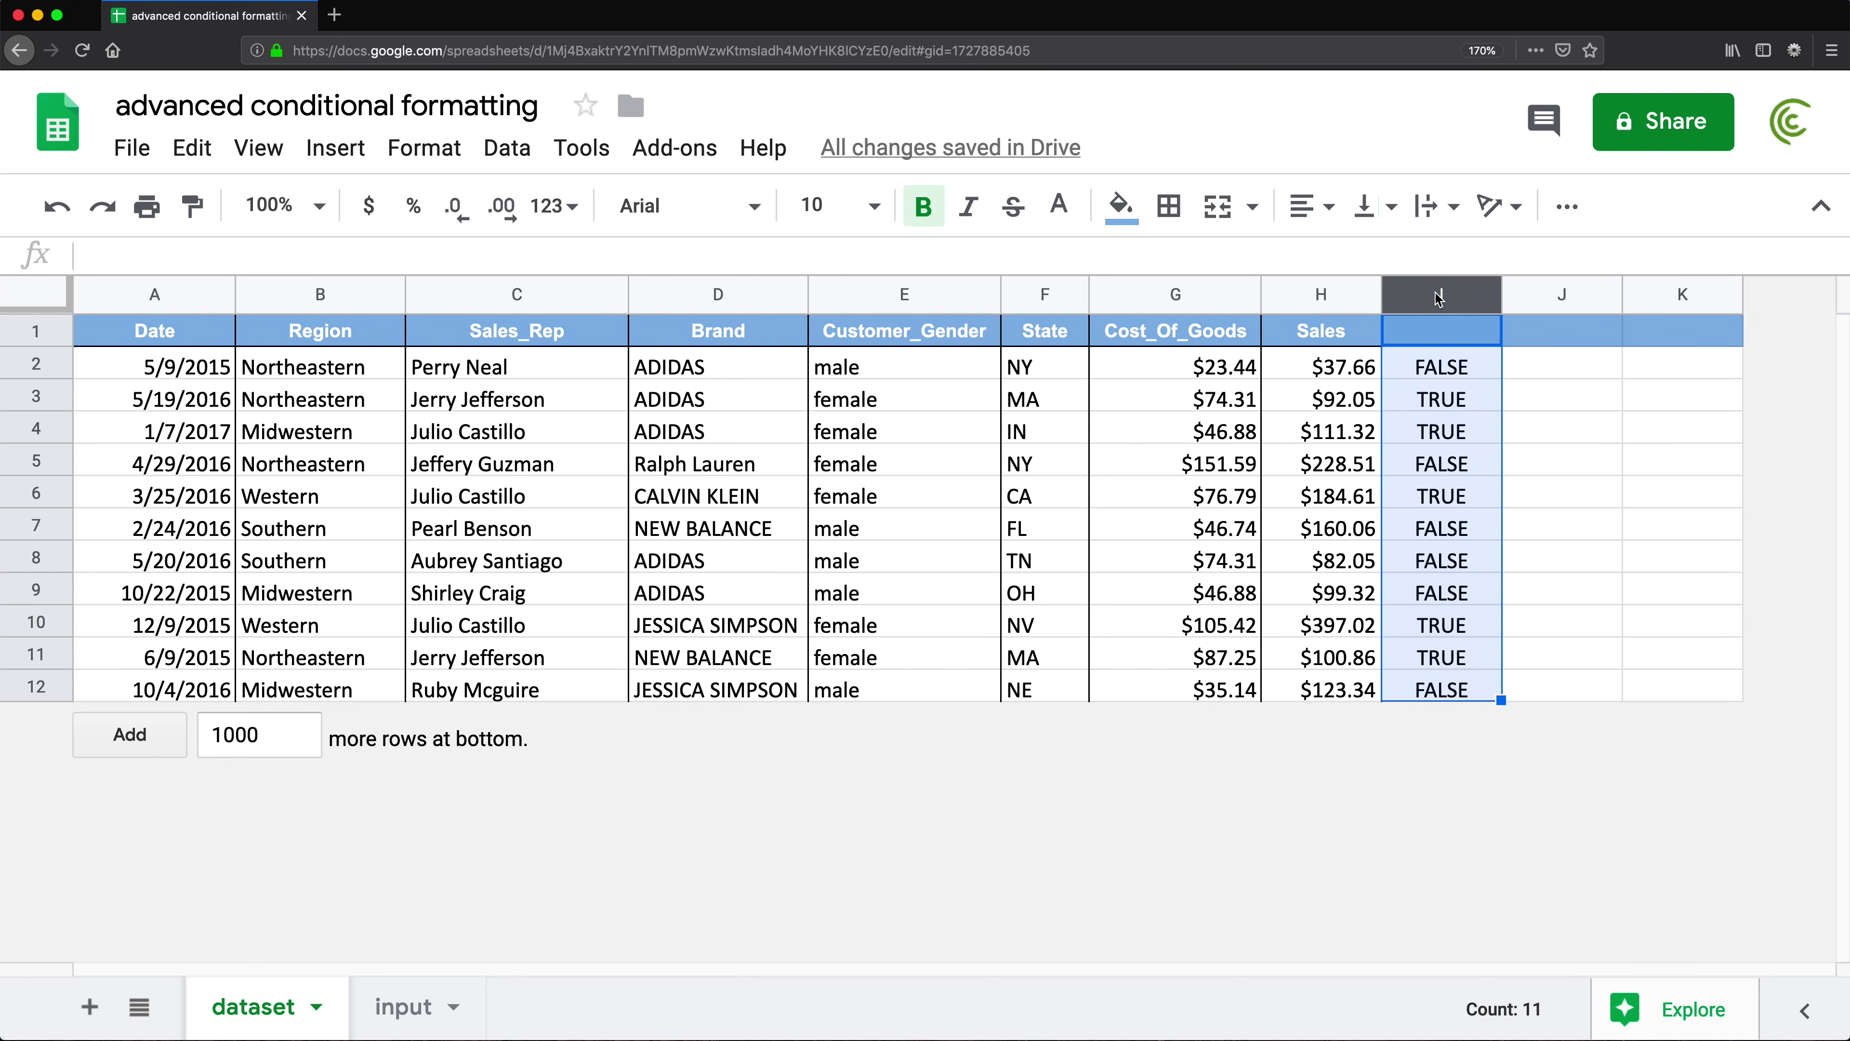
pyautogui.press('Delete')
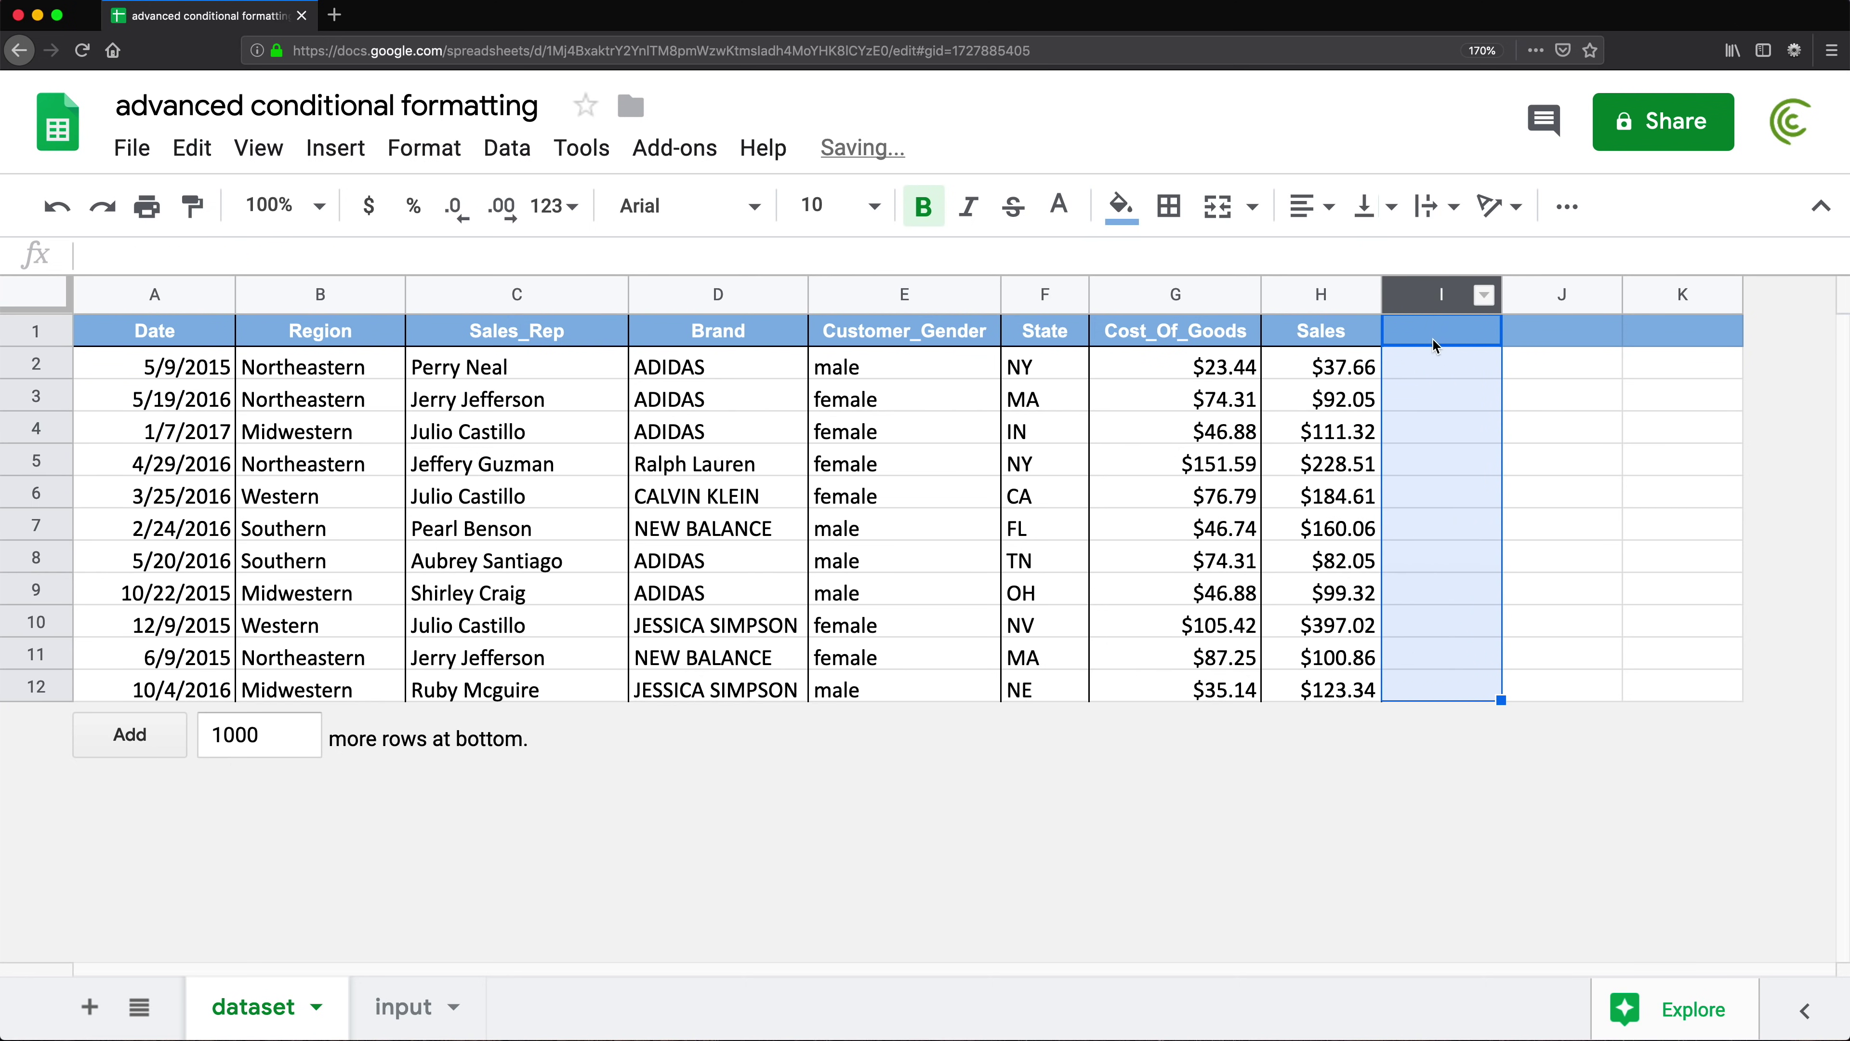
# - Start a COUNTIFS formula in I2 with C2:C2 as the first criteria range
pyautogui.click(1431, 364)
pyautogui.write('=COUNT')
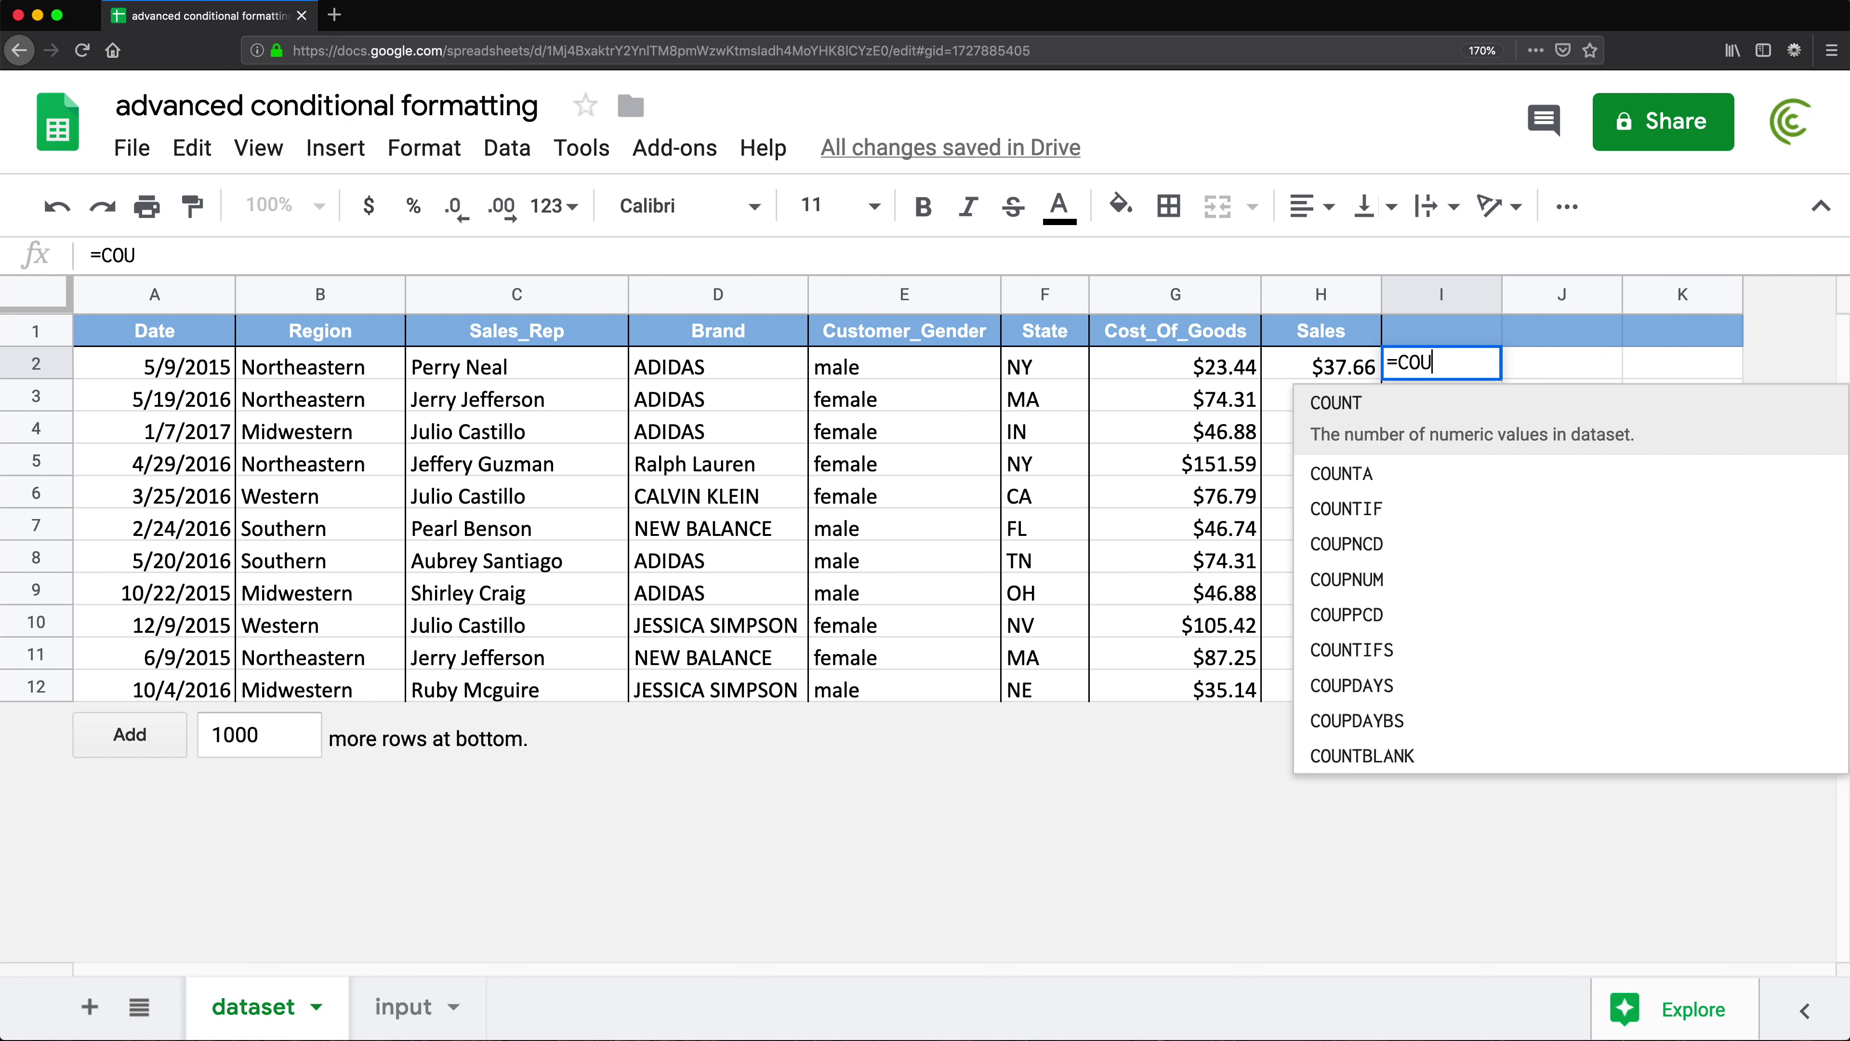
pyautogui.press('Down')
pyautogui.press('Down')
pyautogui.press('Down')
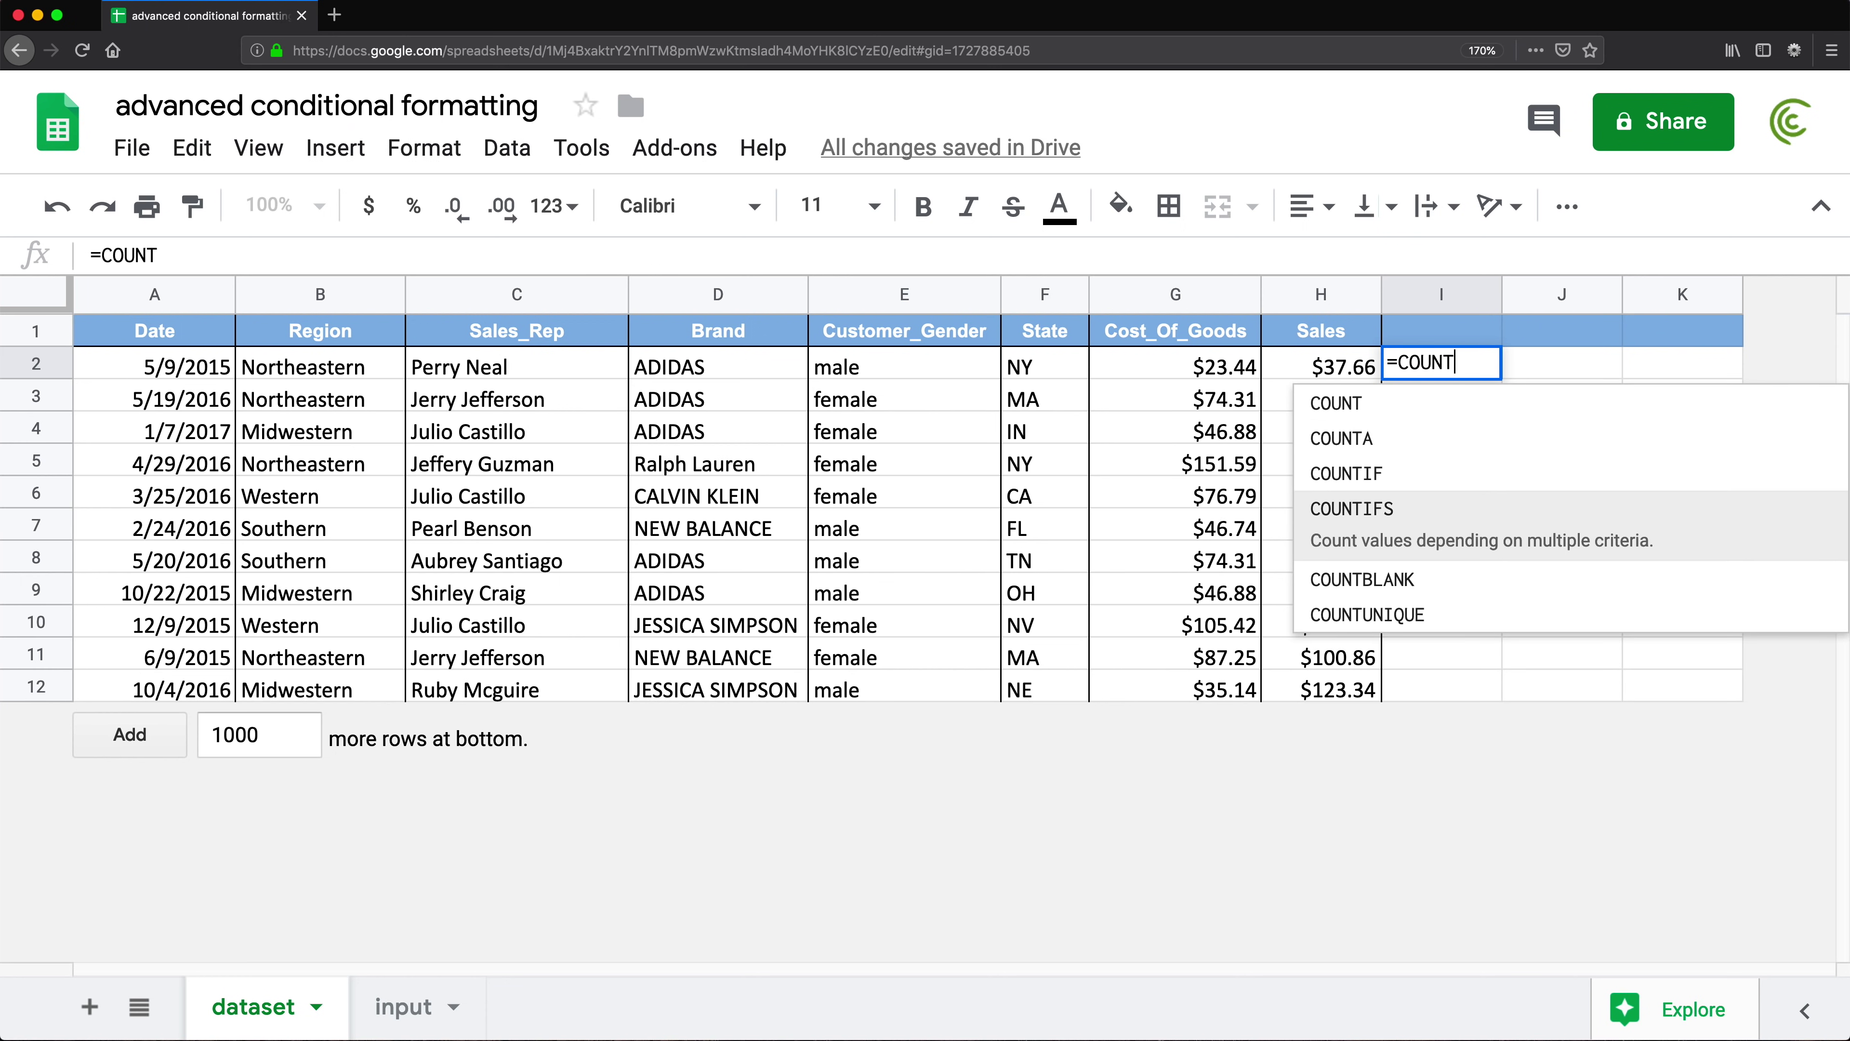
pyautogui.press('Tab')
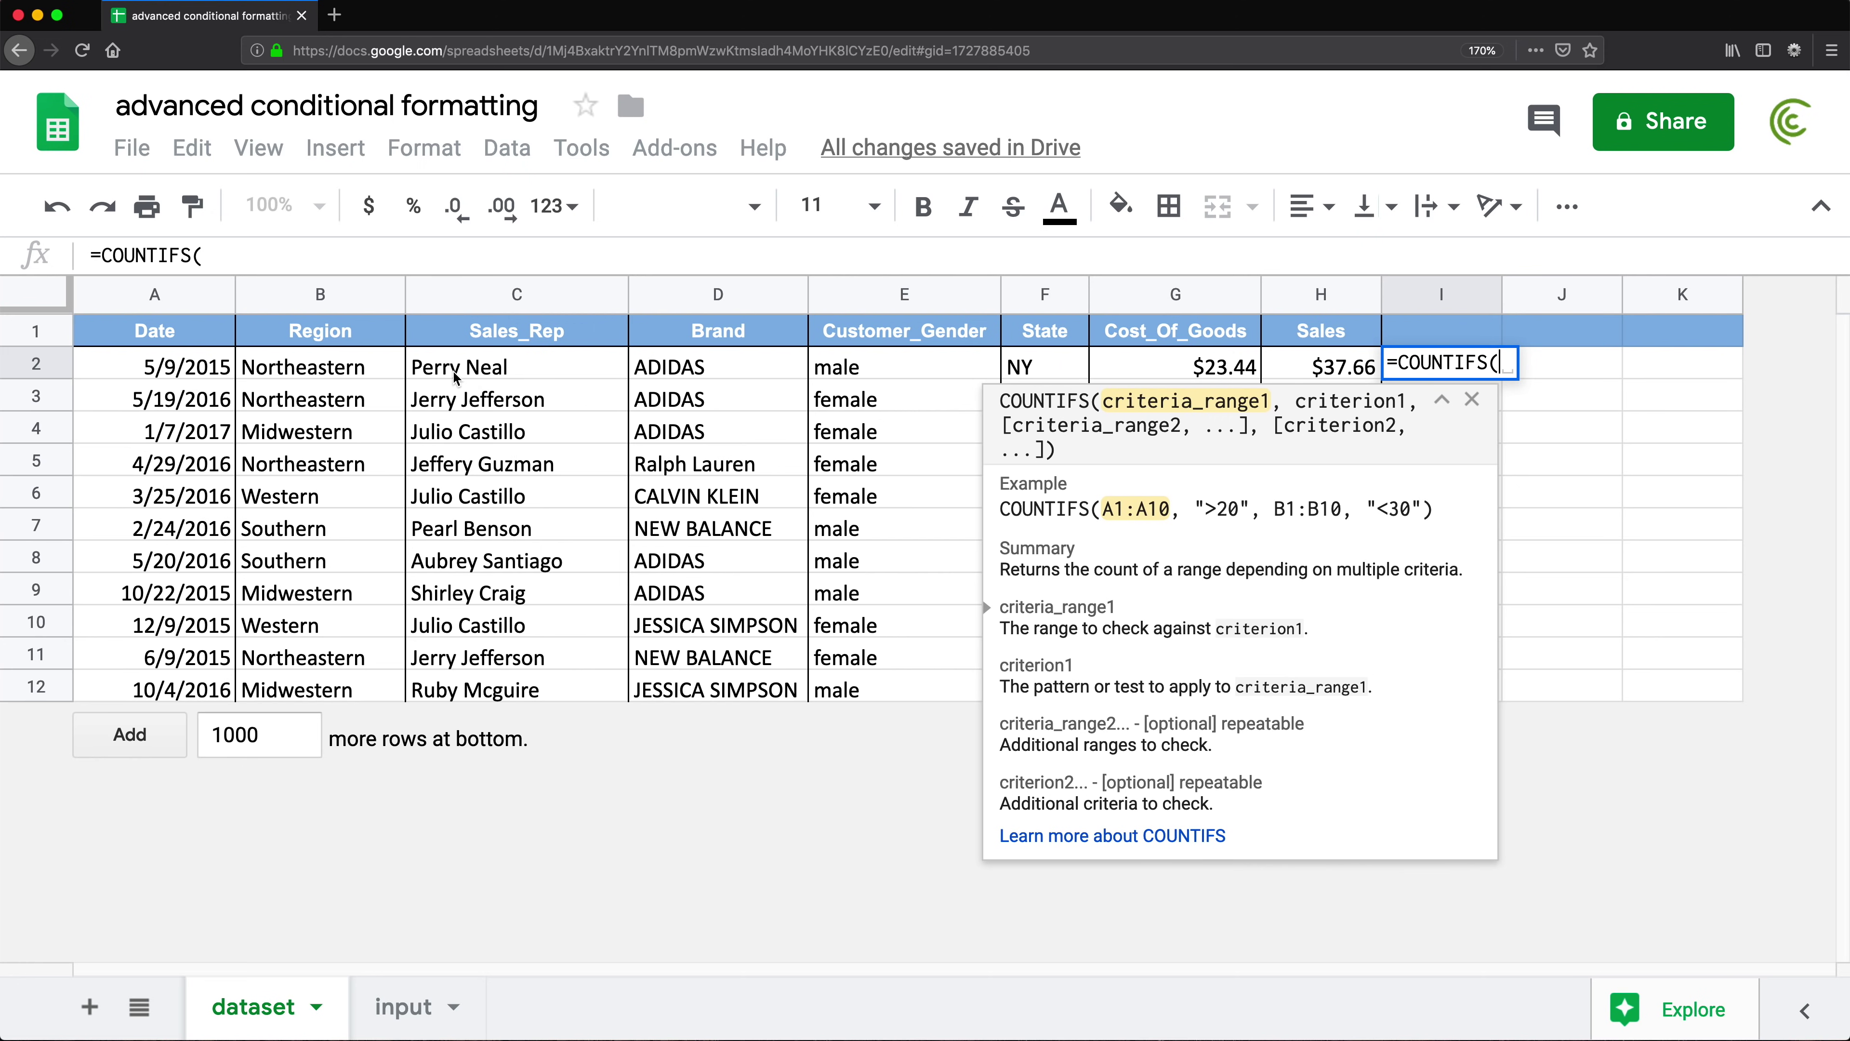
pyautogui.moveTo(457, 371); pyautogui.dragTo(466, 400)
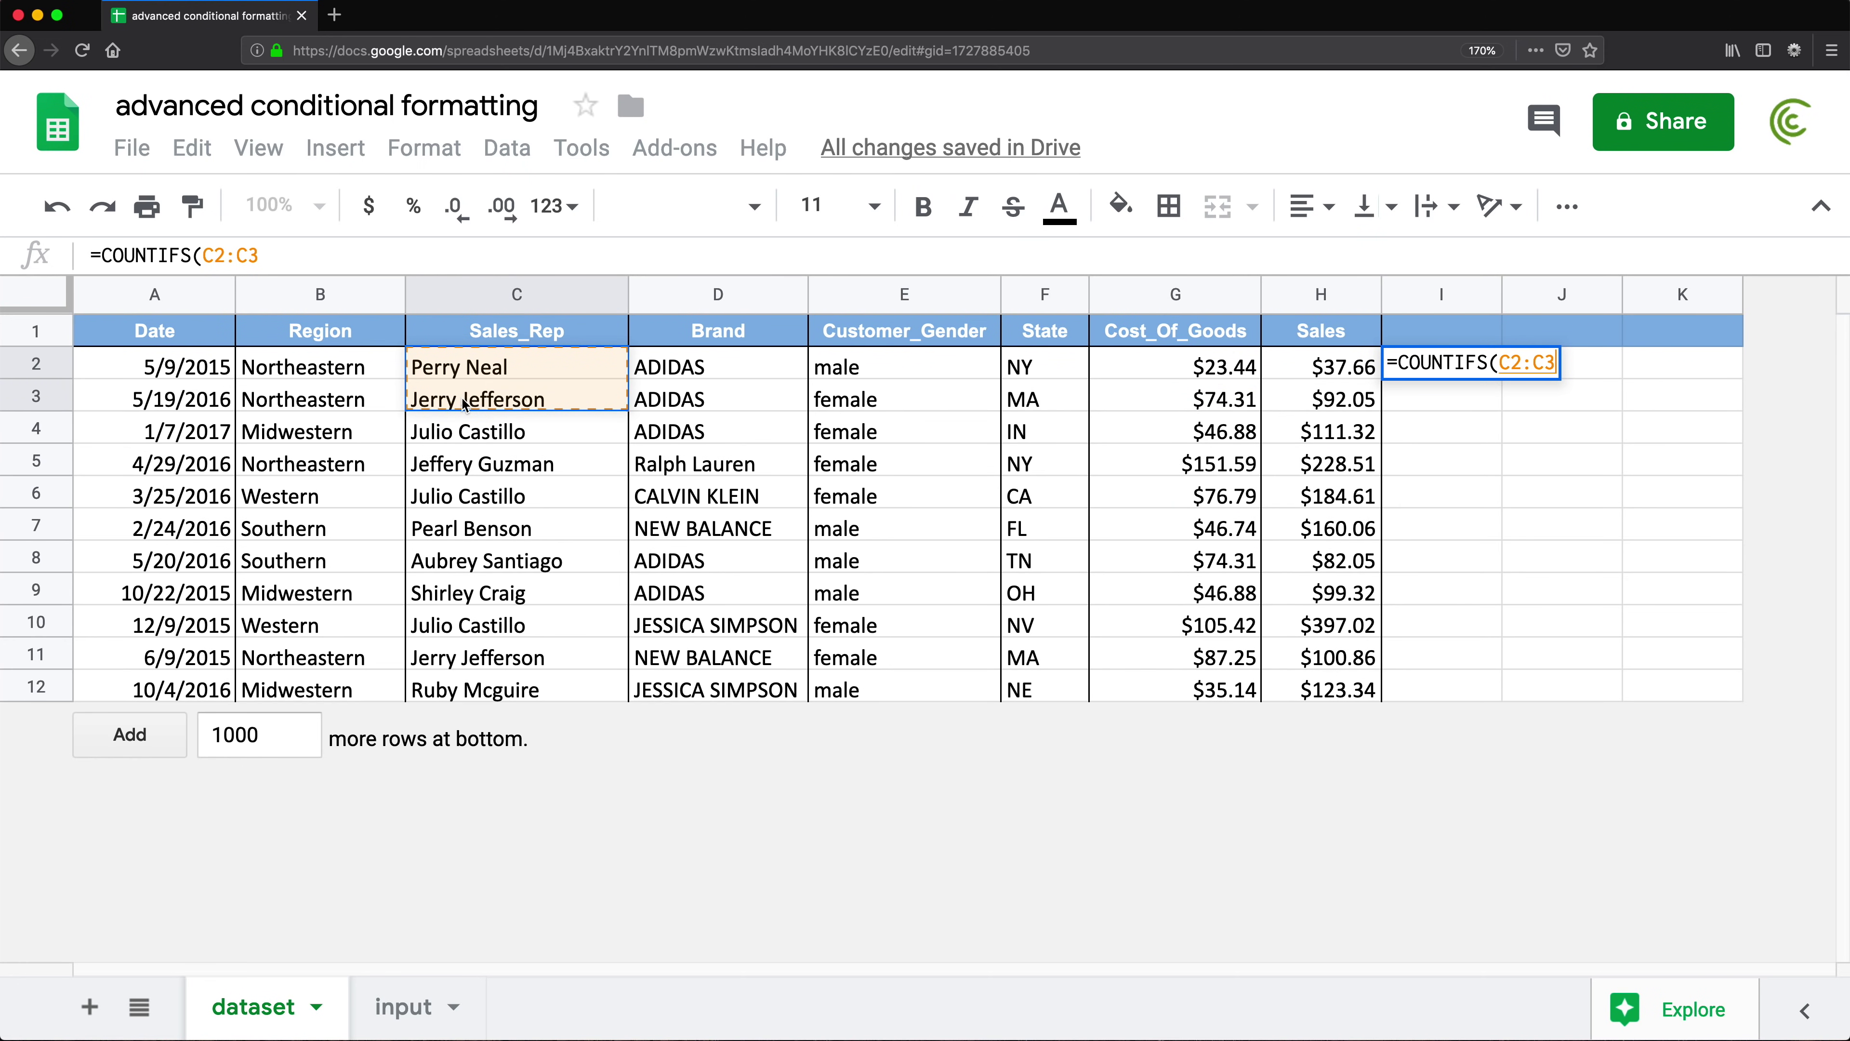
pyautogui.press('BackSpace')
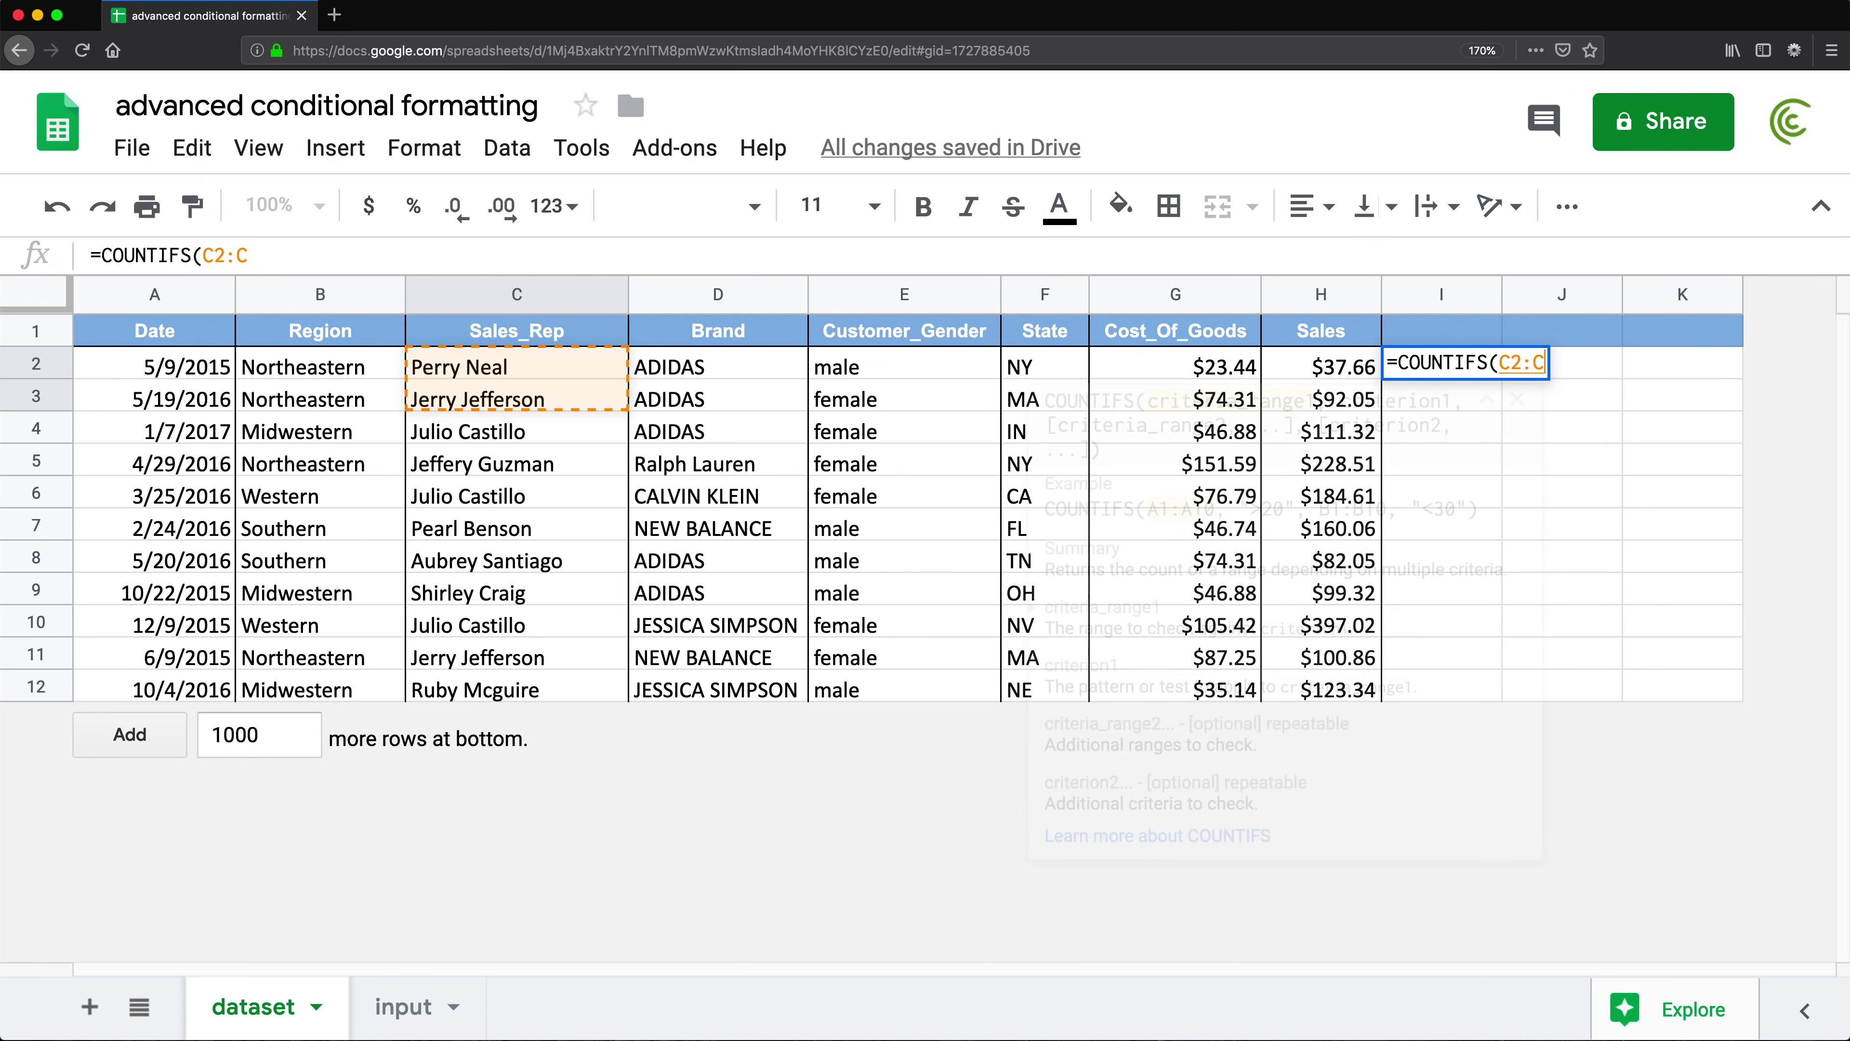
pyautogui.write('2')
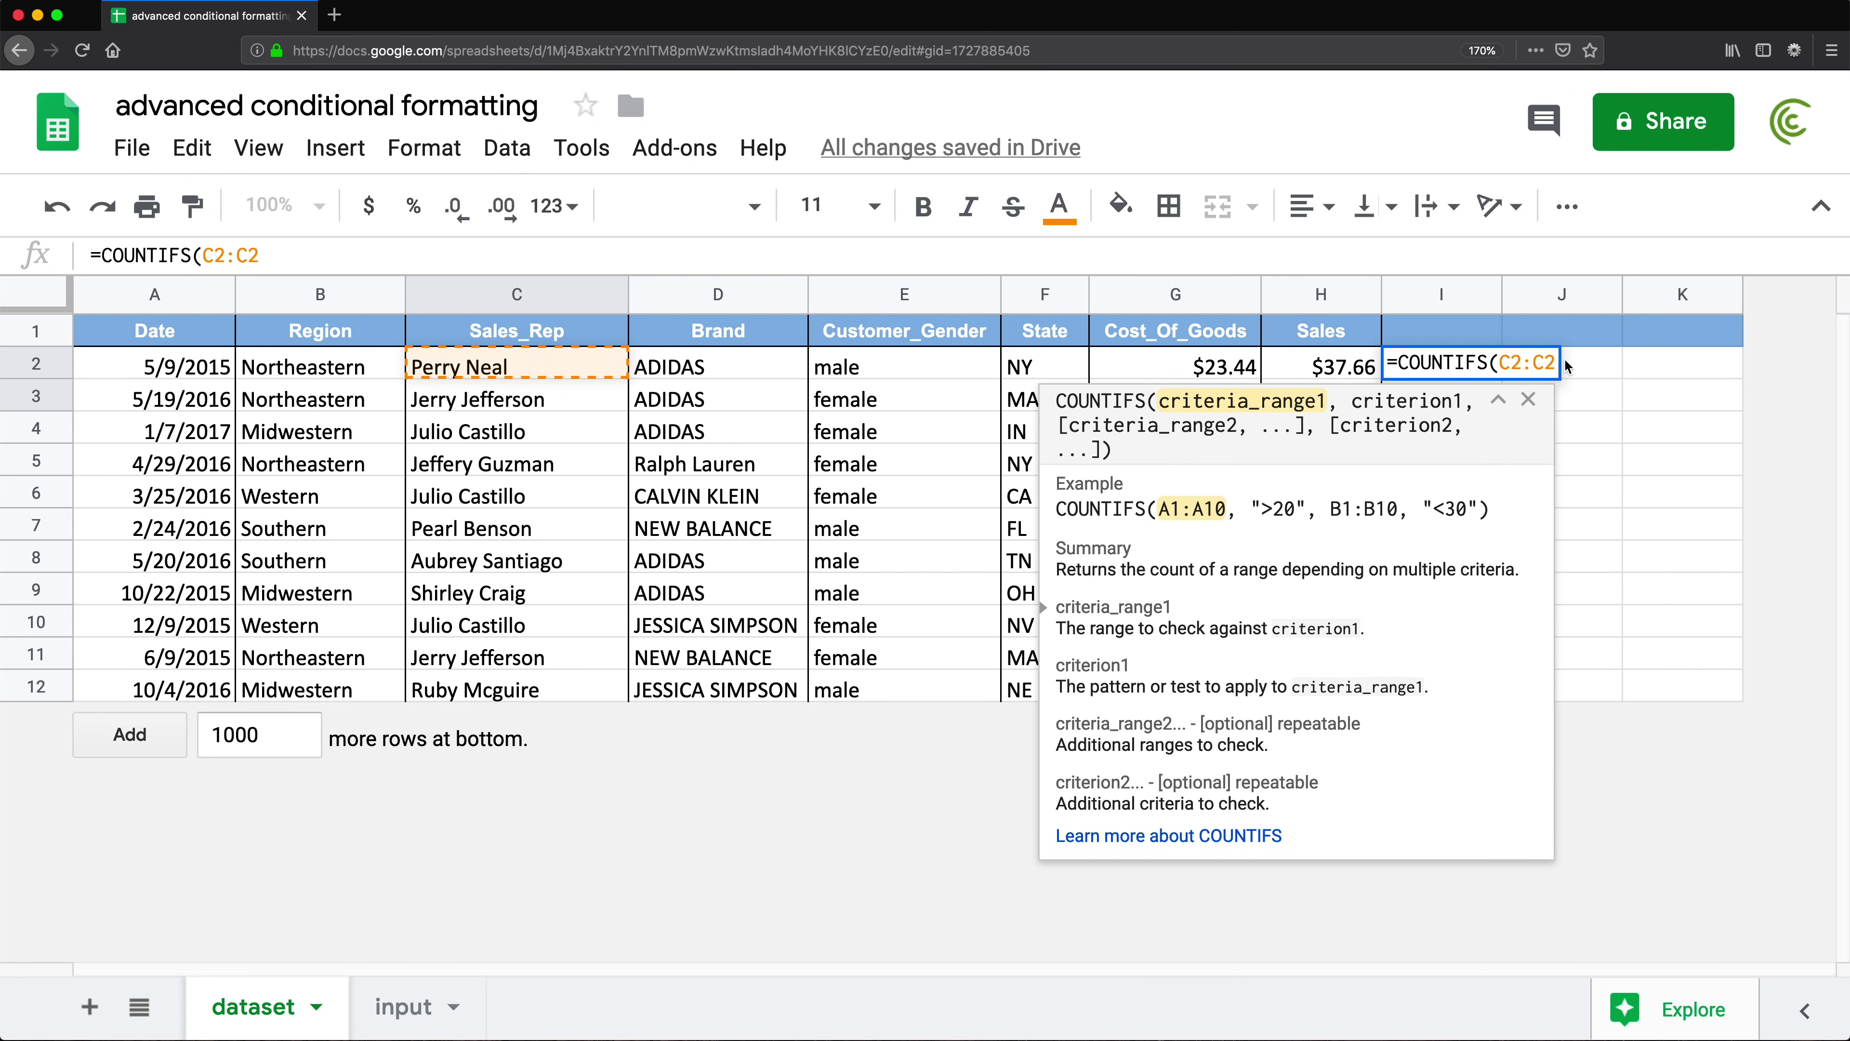
# - Add C2 as the criterion and close the parenthesis, making the I2 formula =COUNTIFS(C2:C2,C2)
pyautogui.hotkey('shift', 'Left')
pyautogui.hotkey('shift', 'Left')
pyautogui.hotkey('shift', 'Left')
pyautogui.click(1556, 362)
pyautogui.write(',')
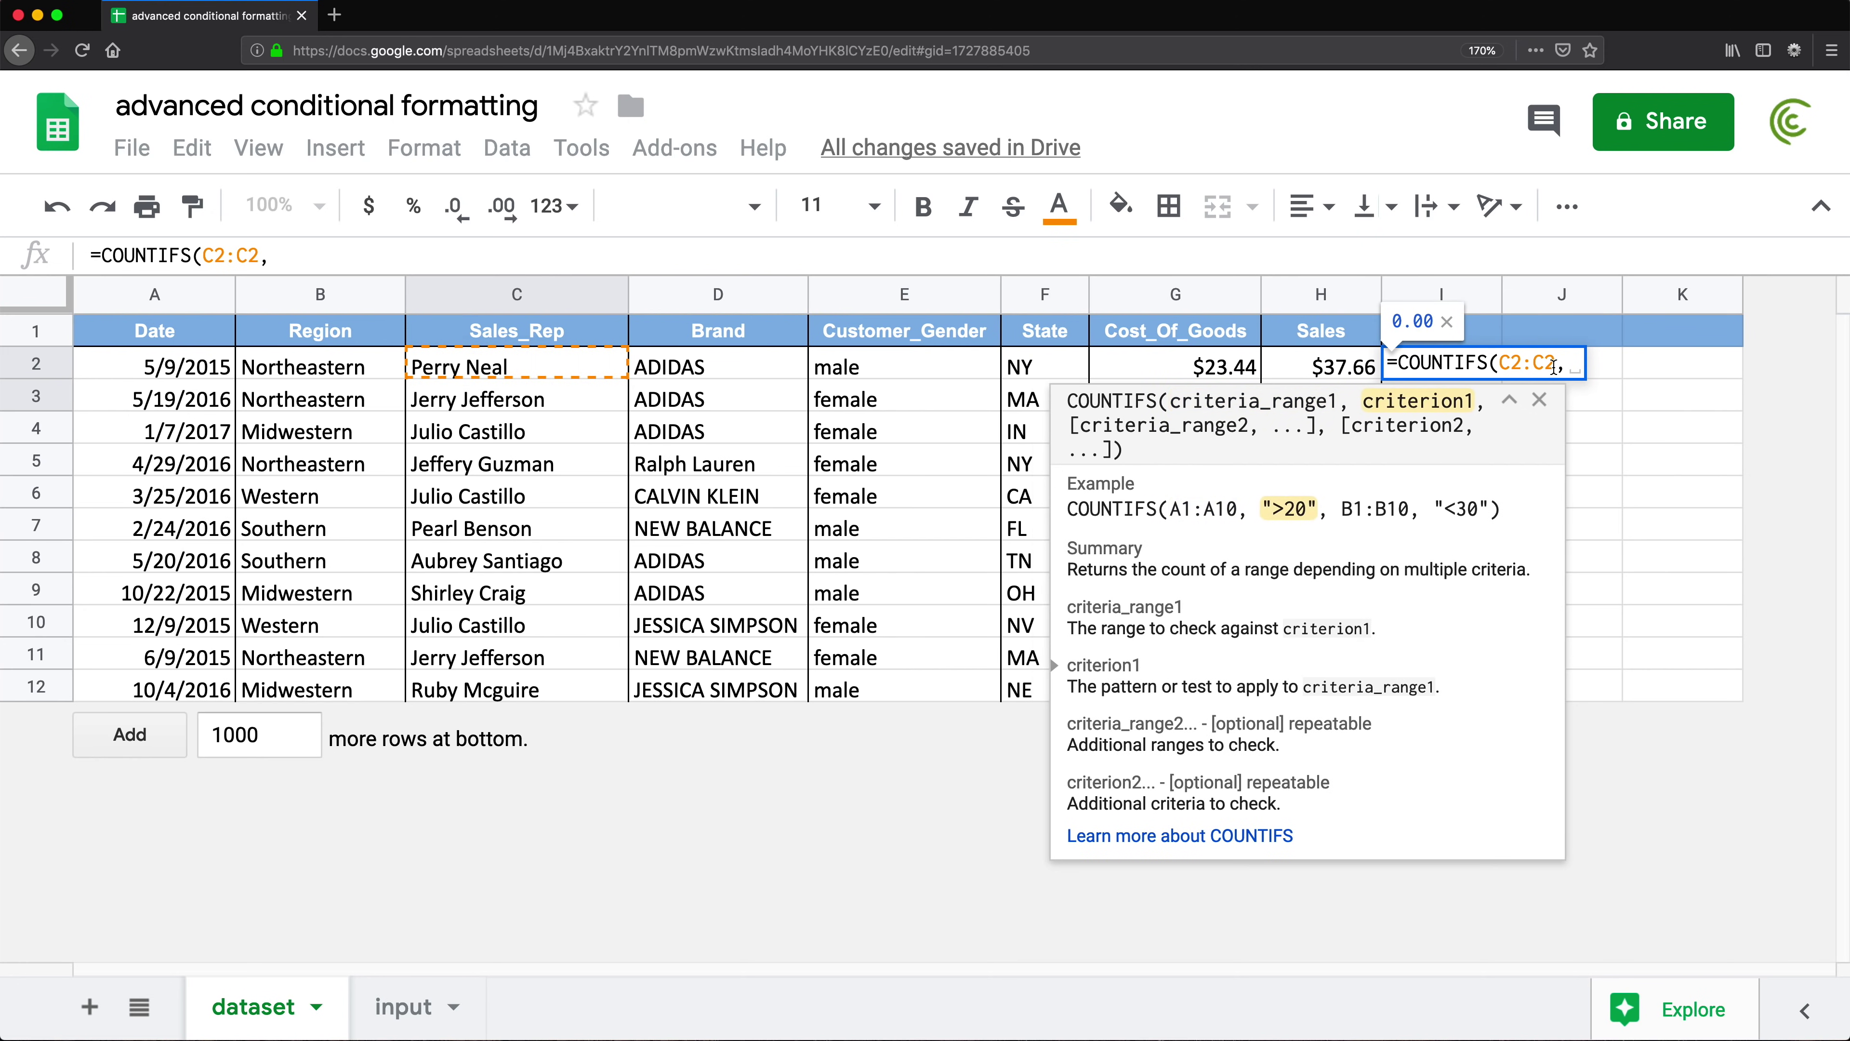
pyautogui.click(490, 368)
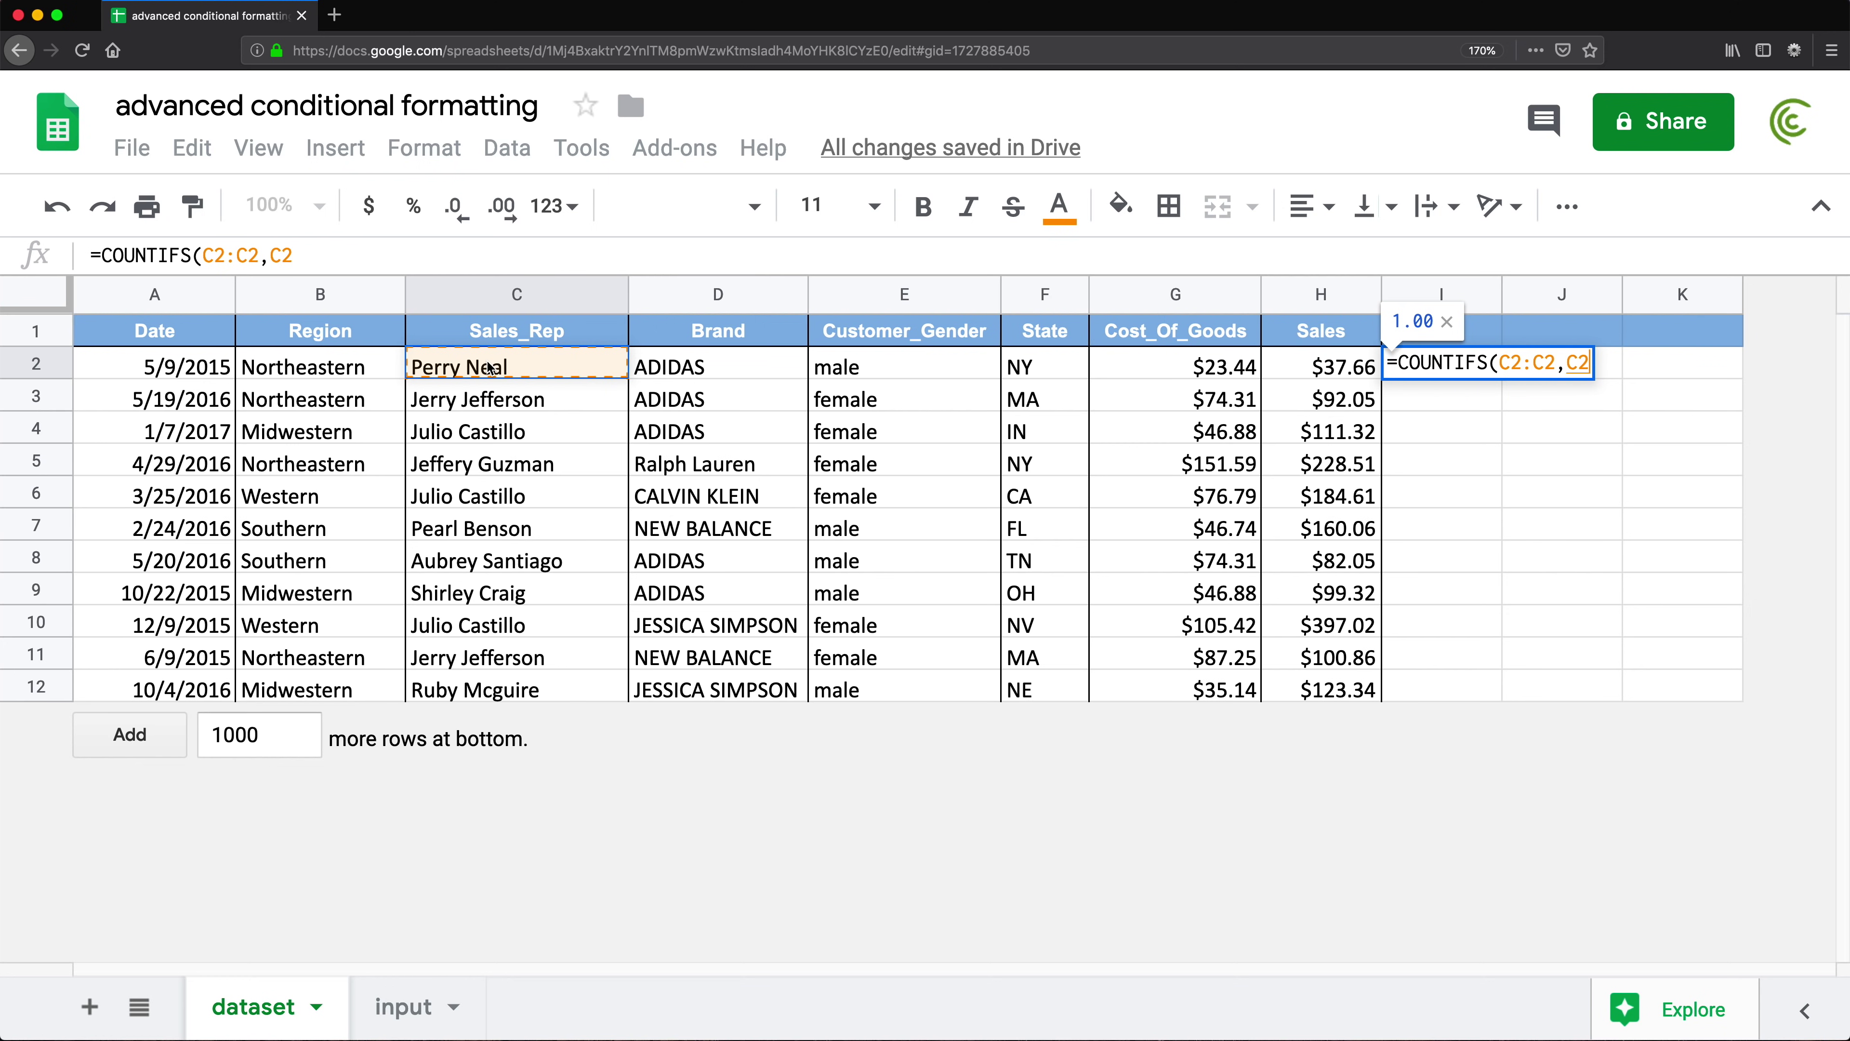
pyautogui.write(')')
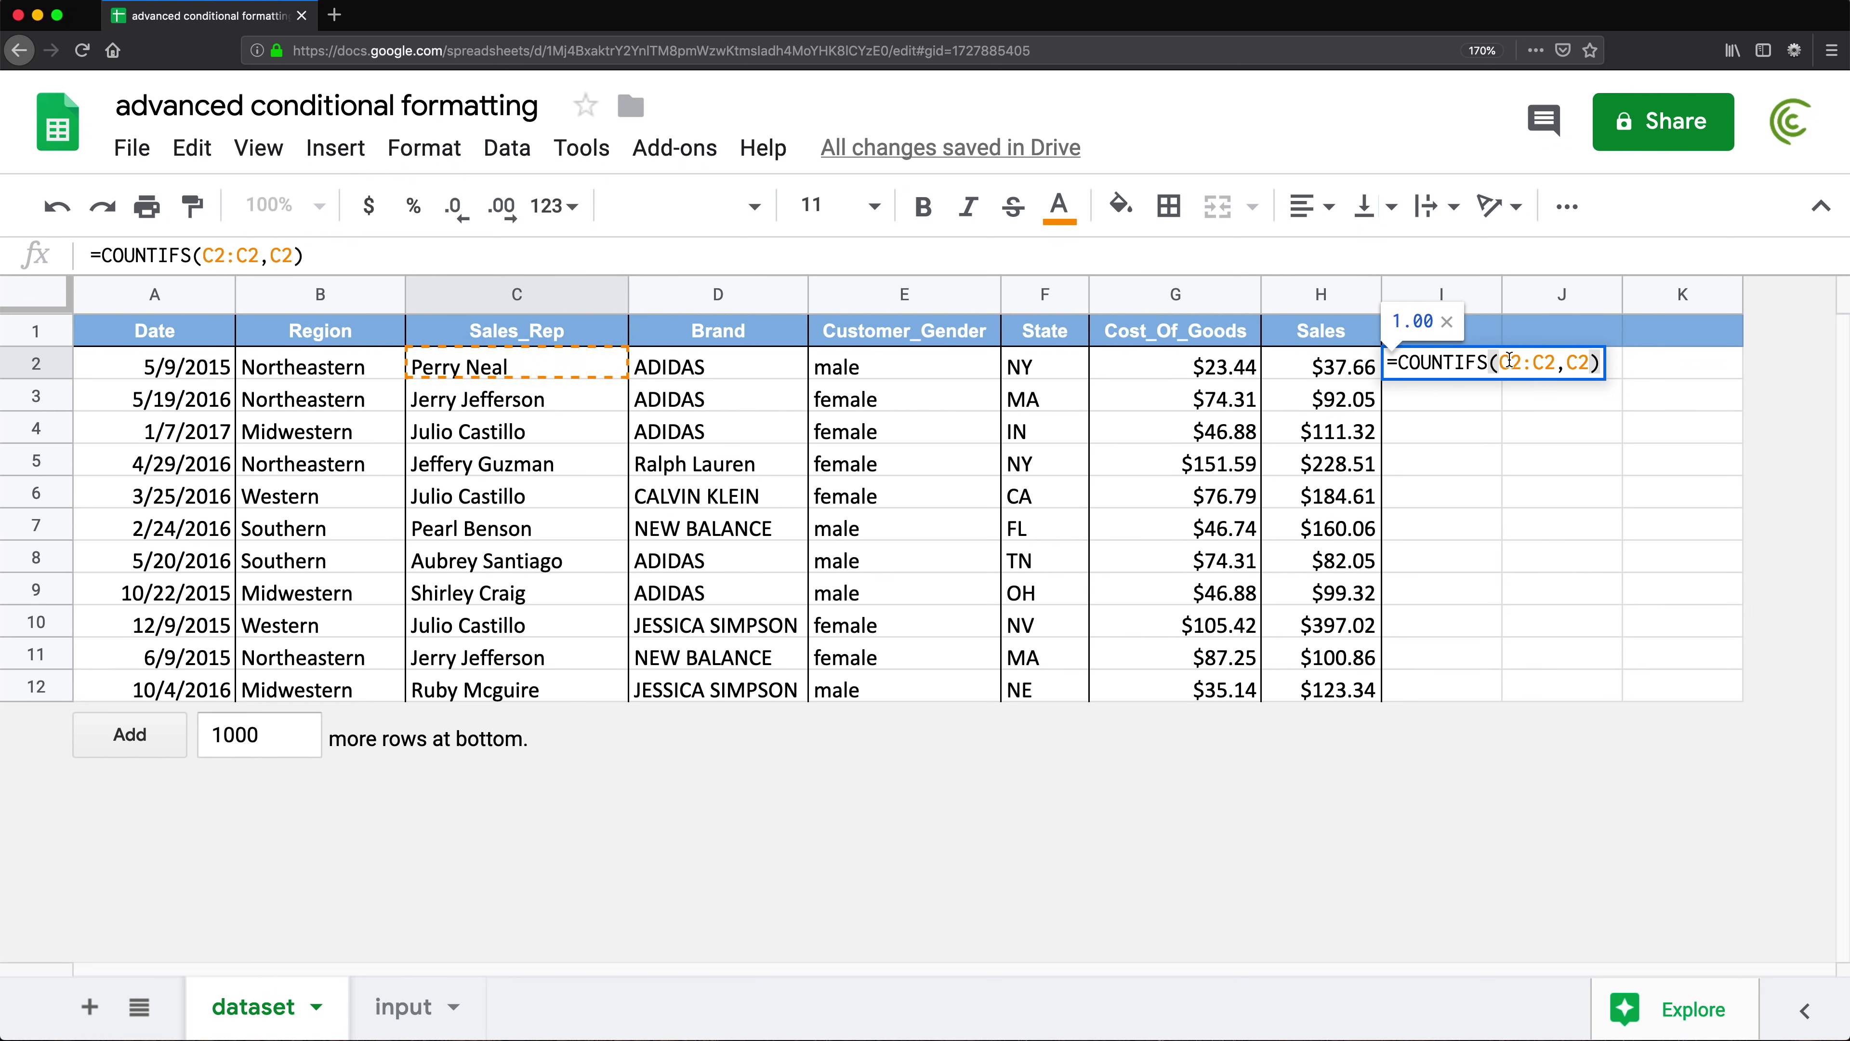
# - Make the first reference of the criteria range absolute as $C$2, keeping the I2 formula in edit mode
pyautogui.moveTo(1502, 362); pyautogui.dragTo(1563, 359)
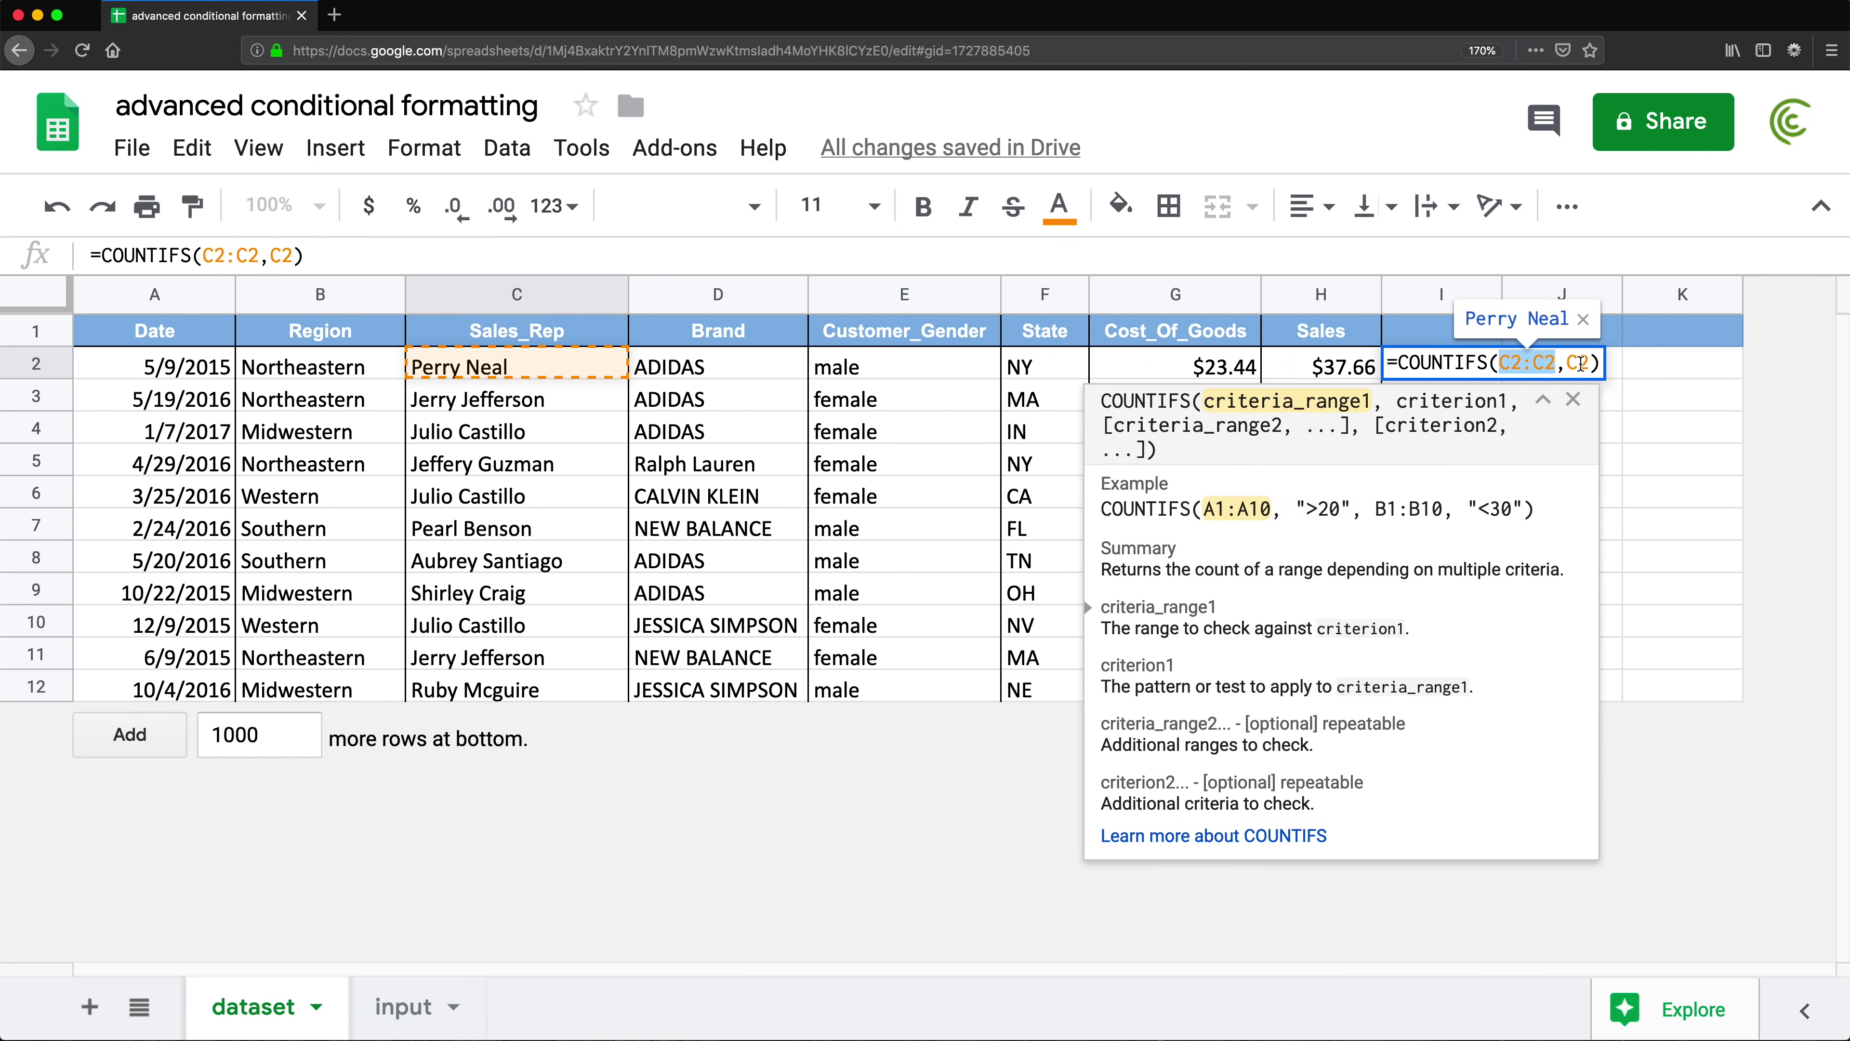
pyautogui.doubleClick(1578, 362)
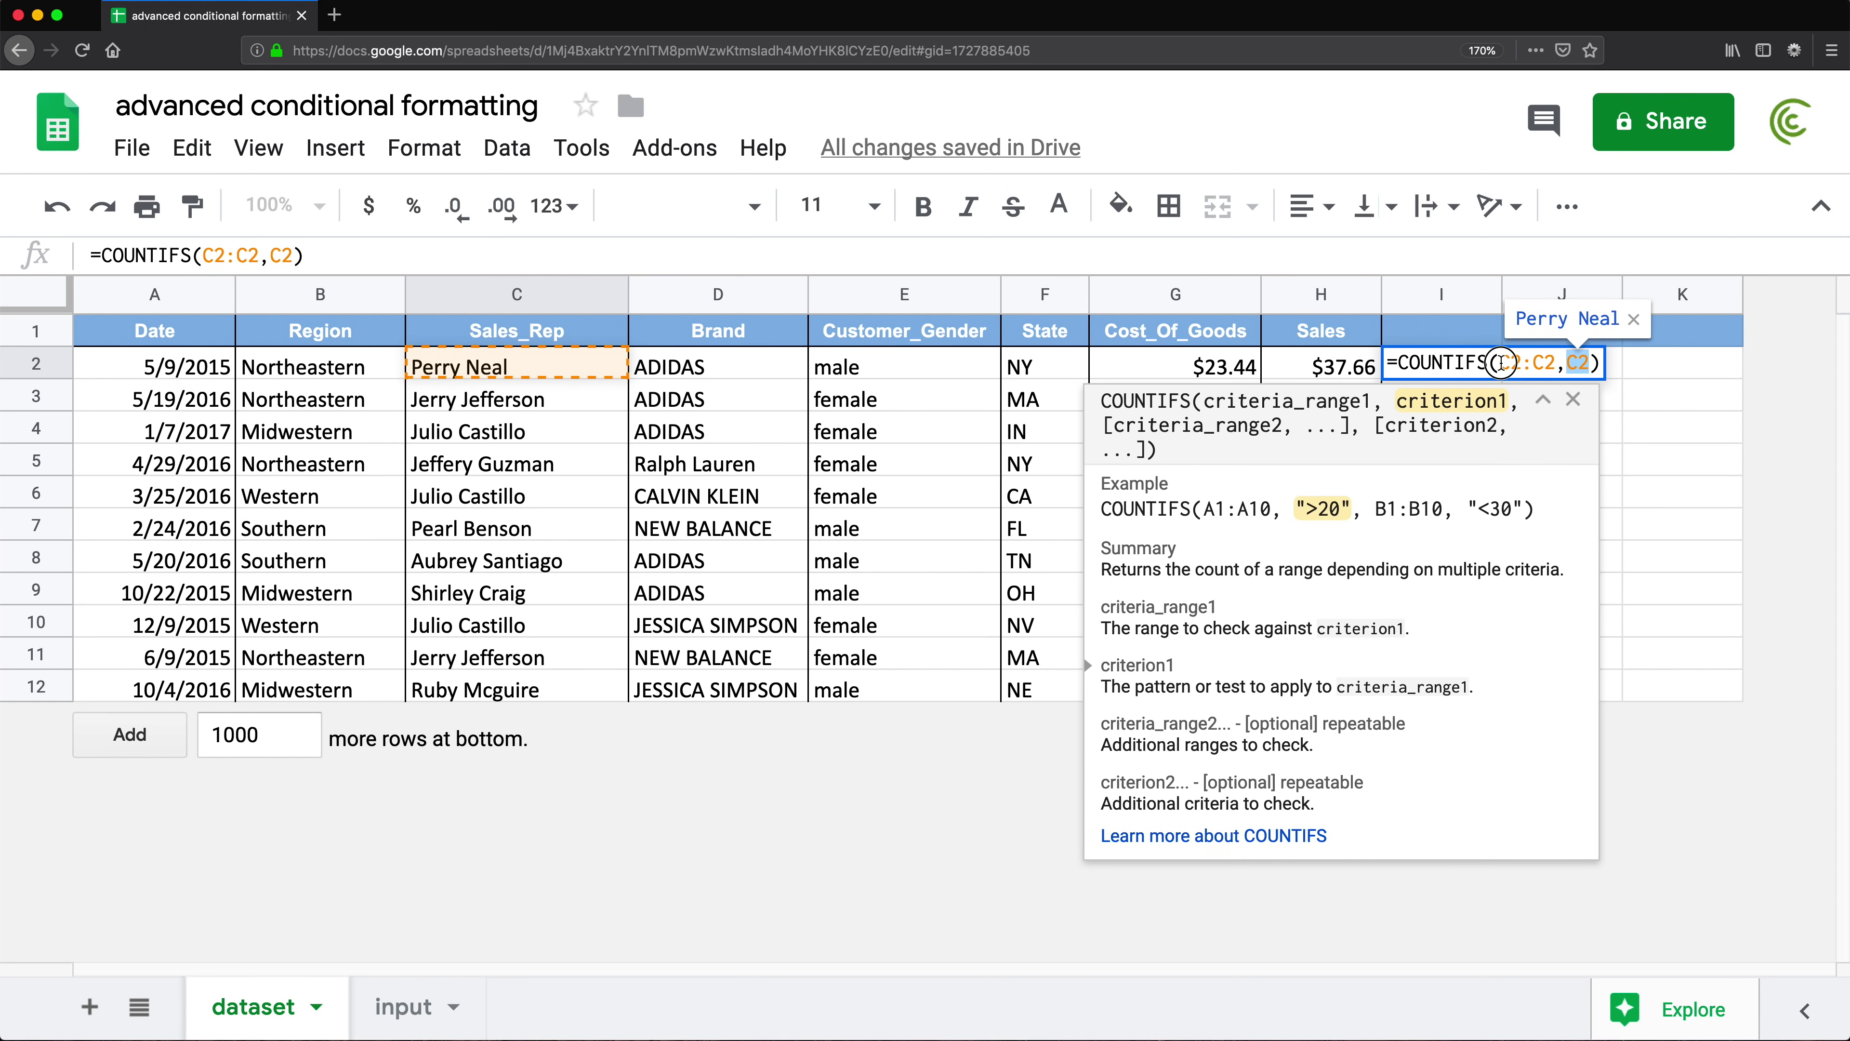
pyautogui.click(1520, 360)
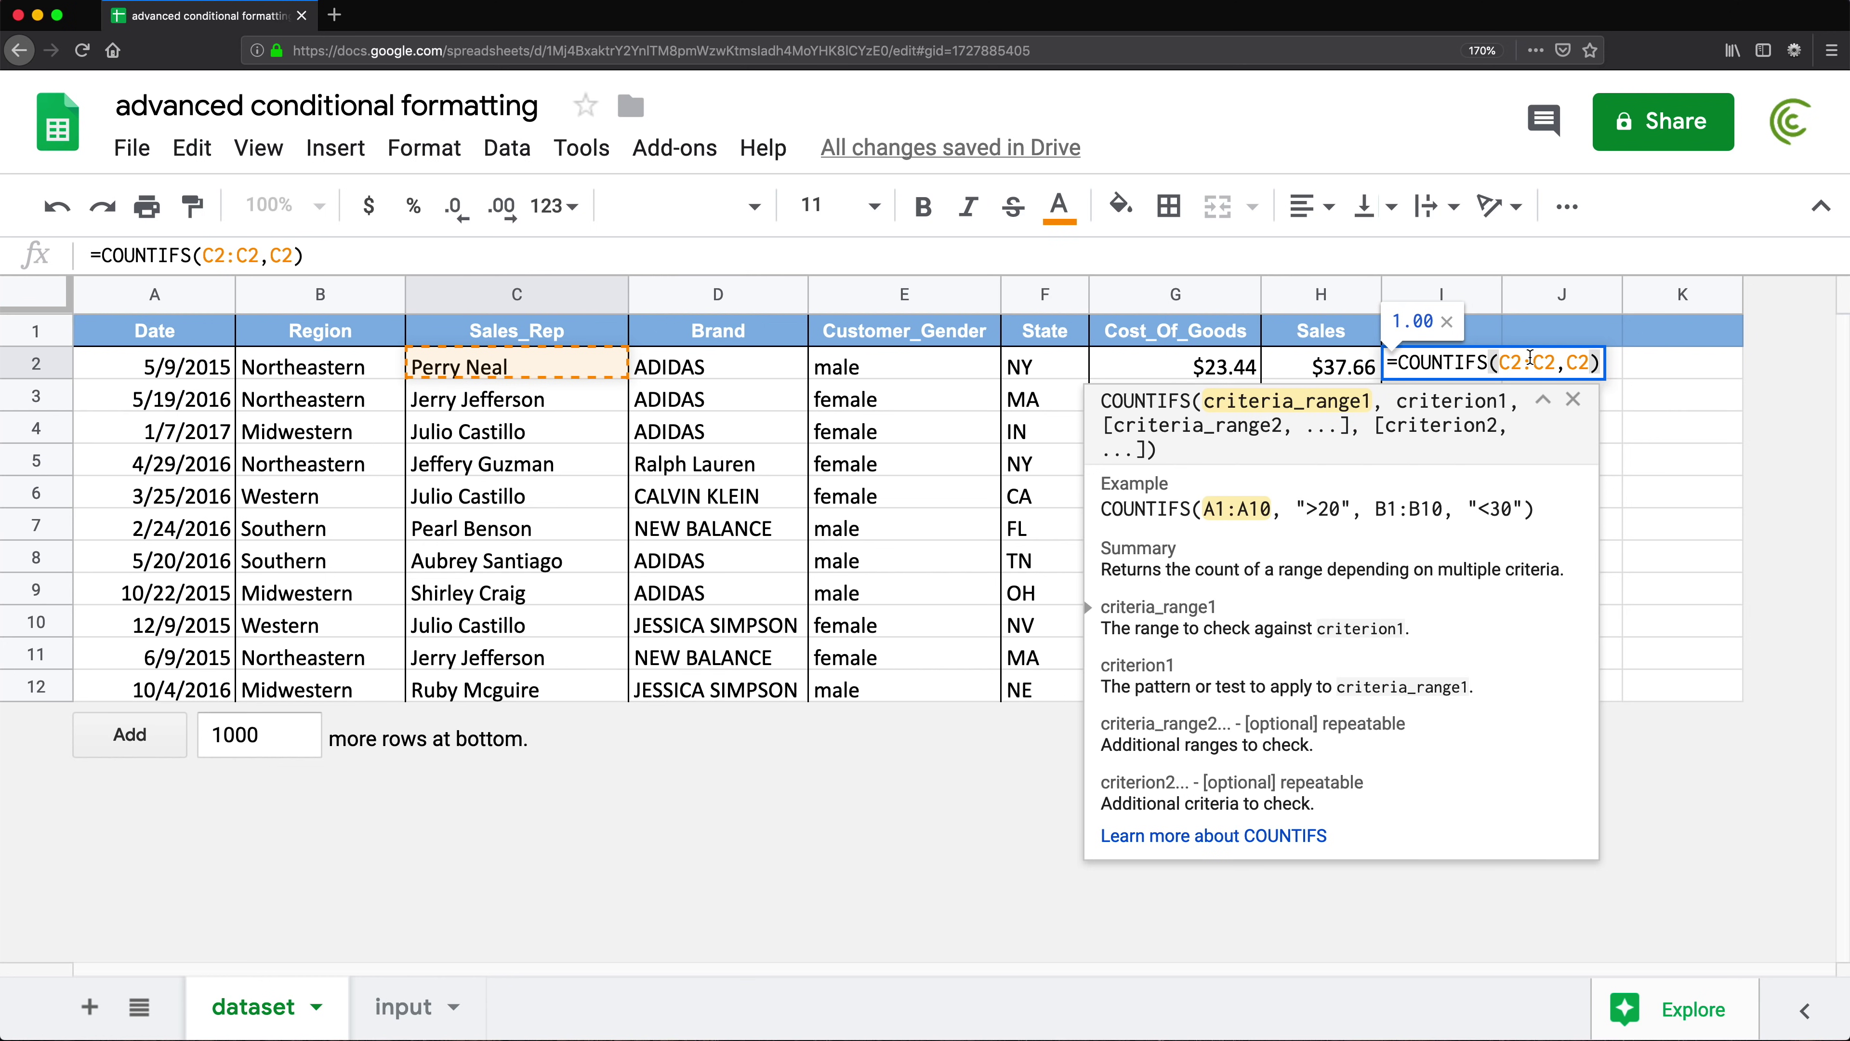
pyautogui.press('F4')
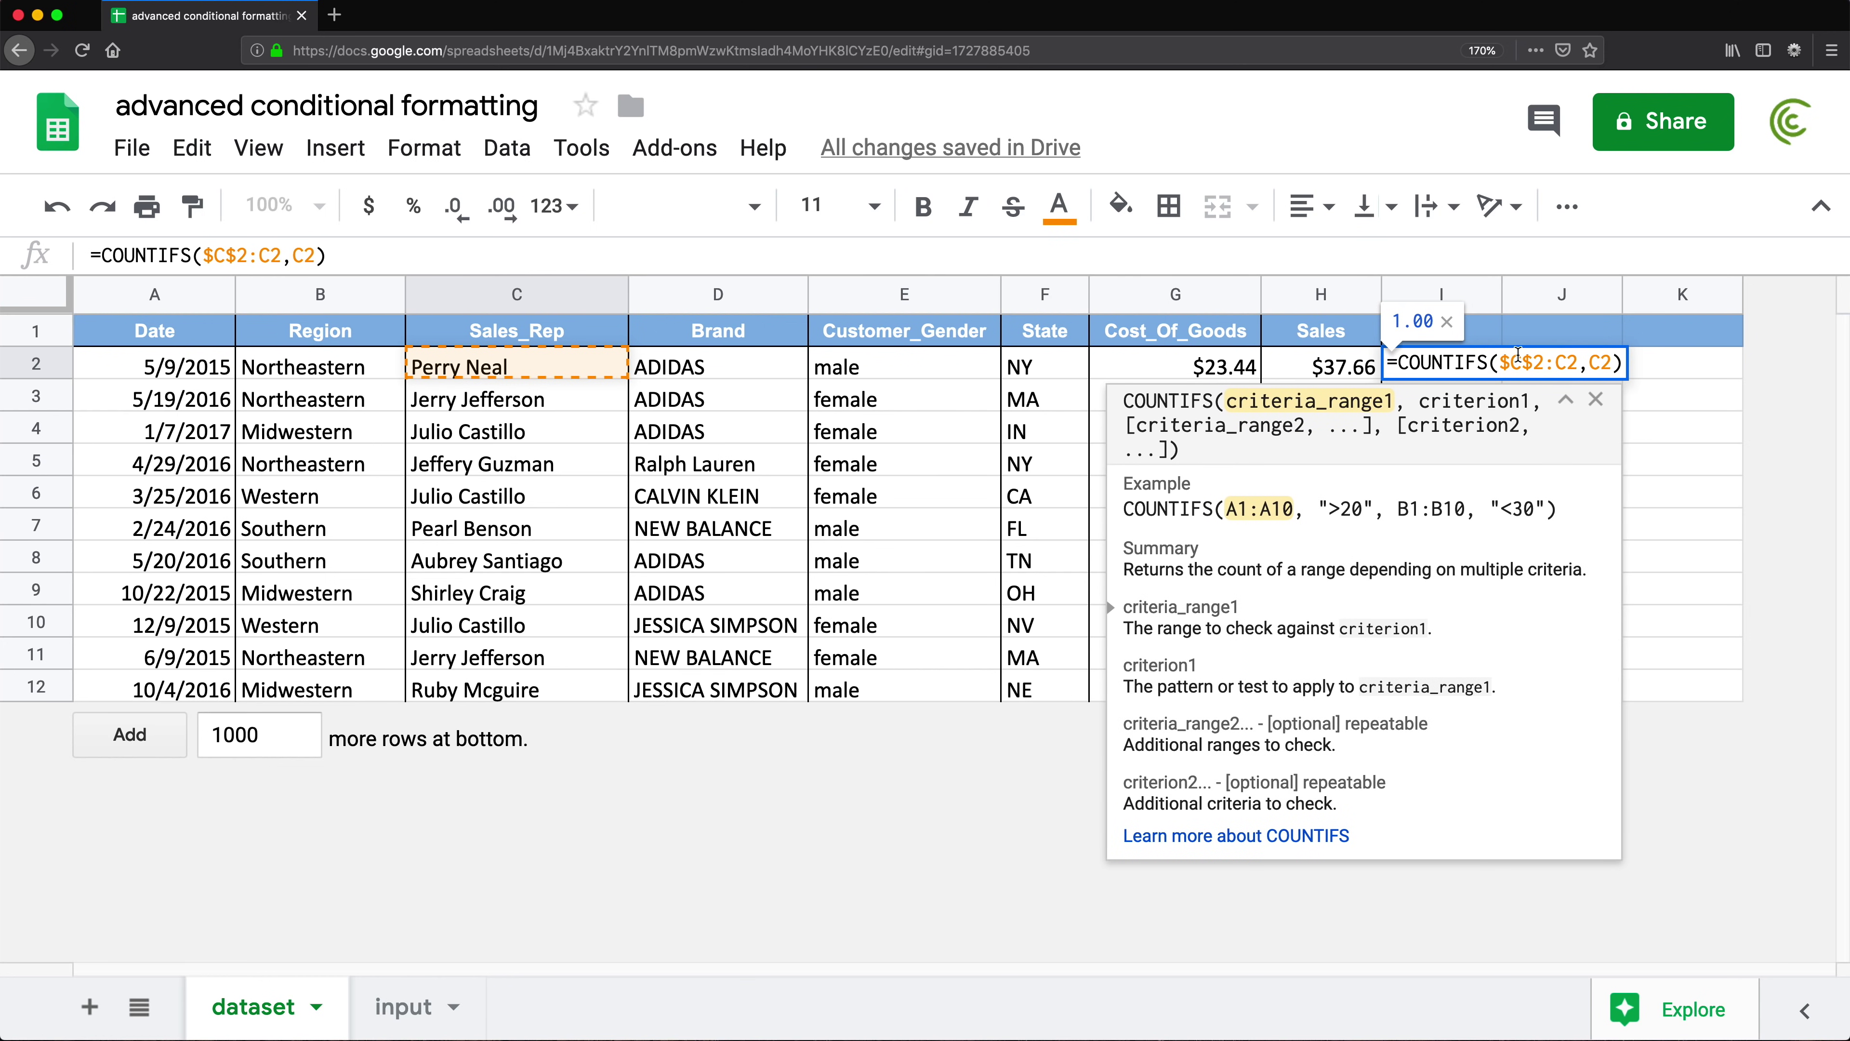
# - Lock only the column of the range's end and the criterion, making the I2 formula =COUNTIFS($C$2:$C2,$C2)
pyautogui.moveTo(1544, 363); pyautogui.dragTo(1503, 365)
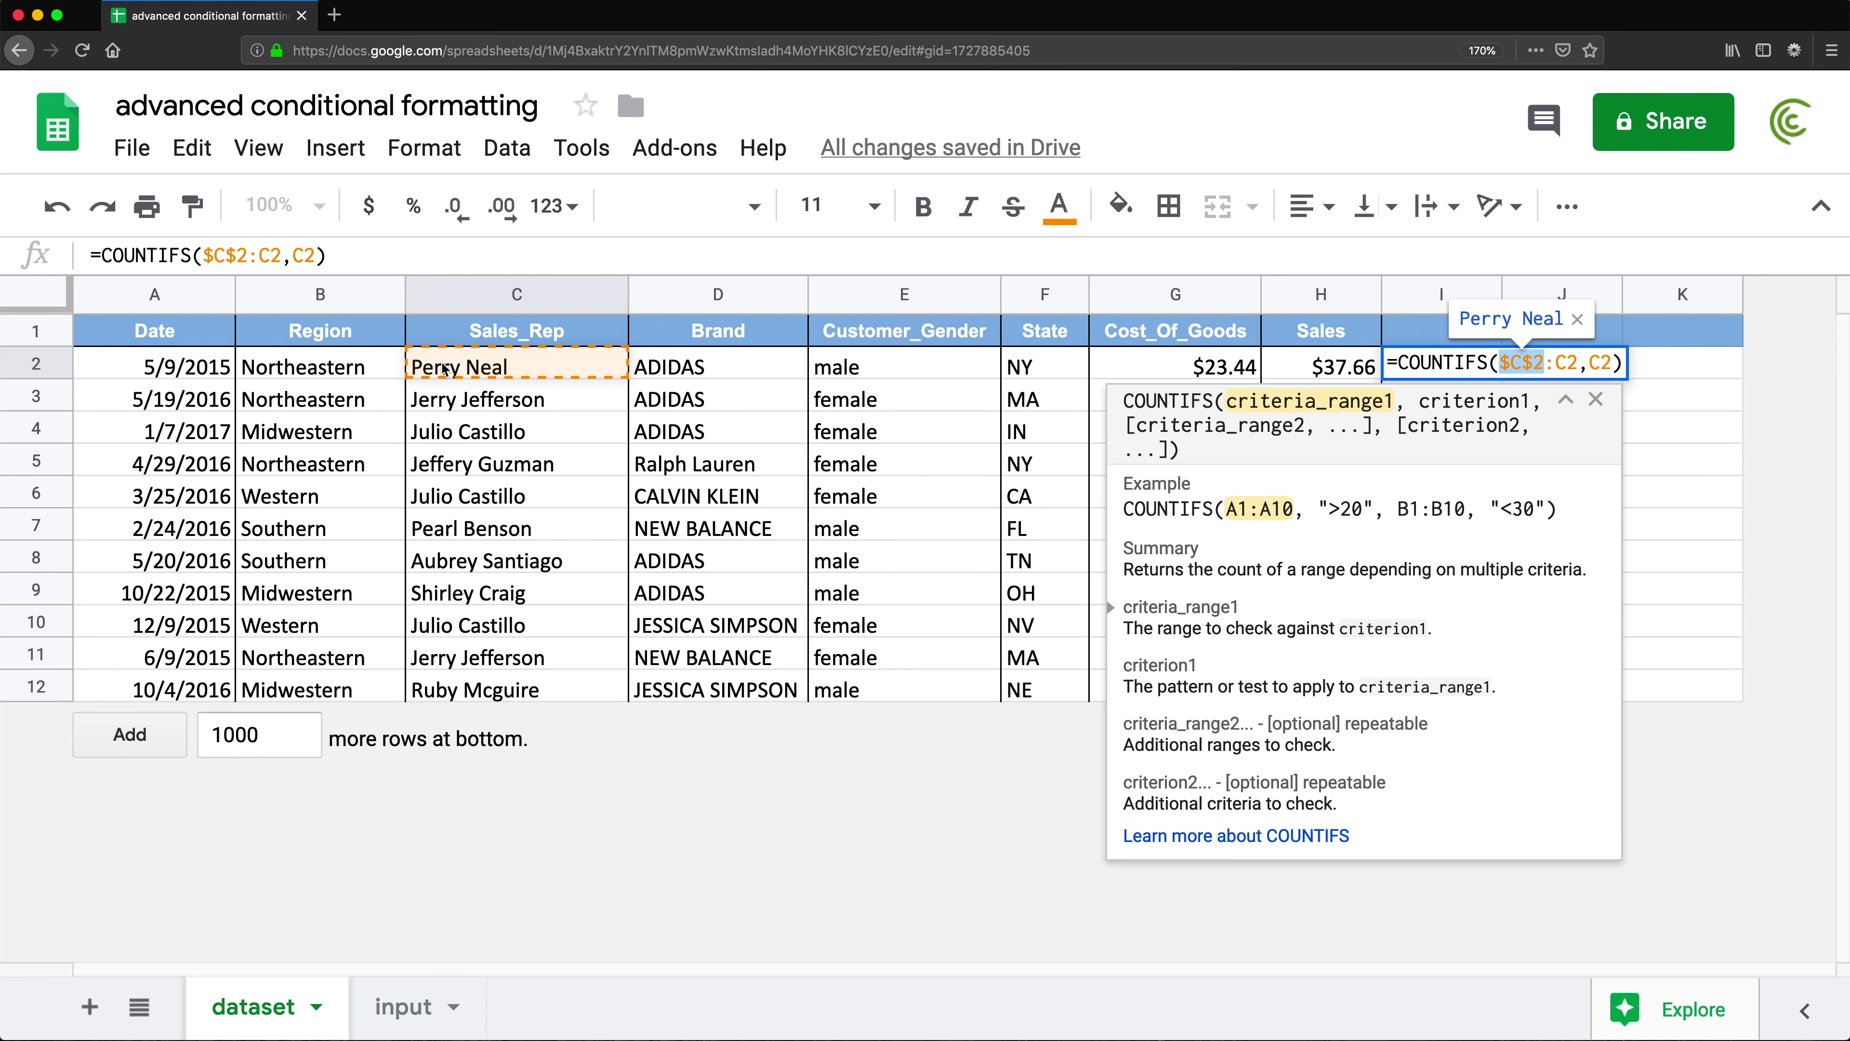
pyautogui.click(1590, 363)
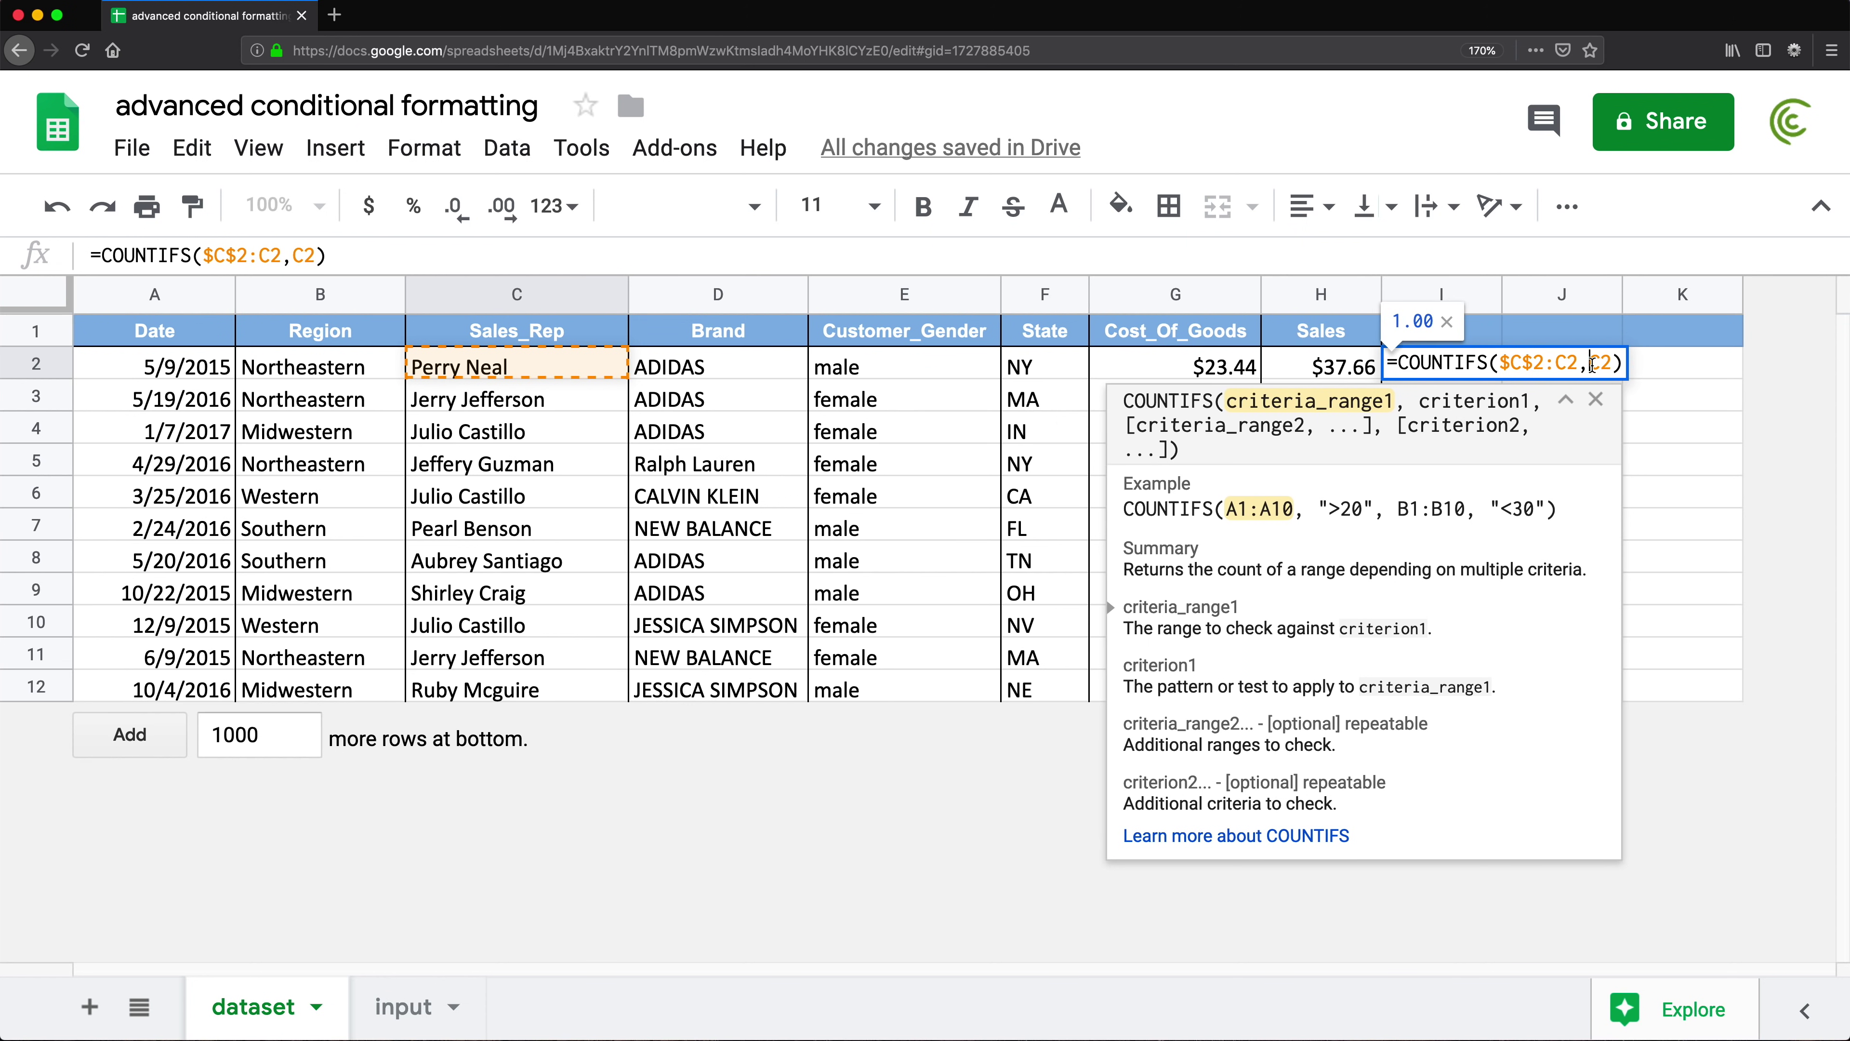
pyautogui.click(1567, 362)
pyautogui.write('$')
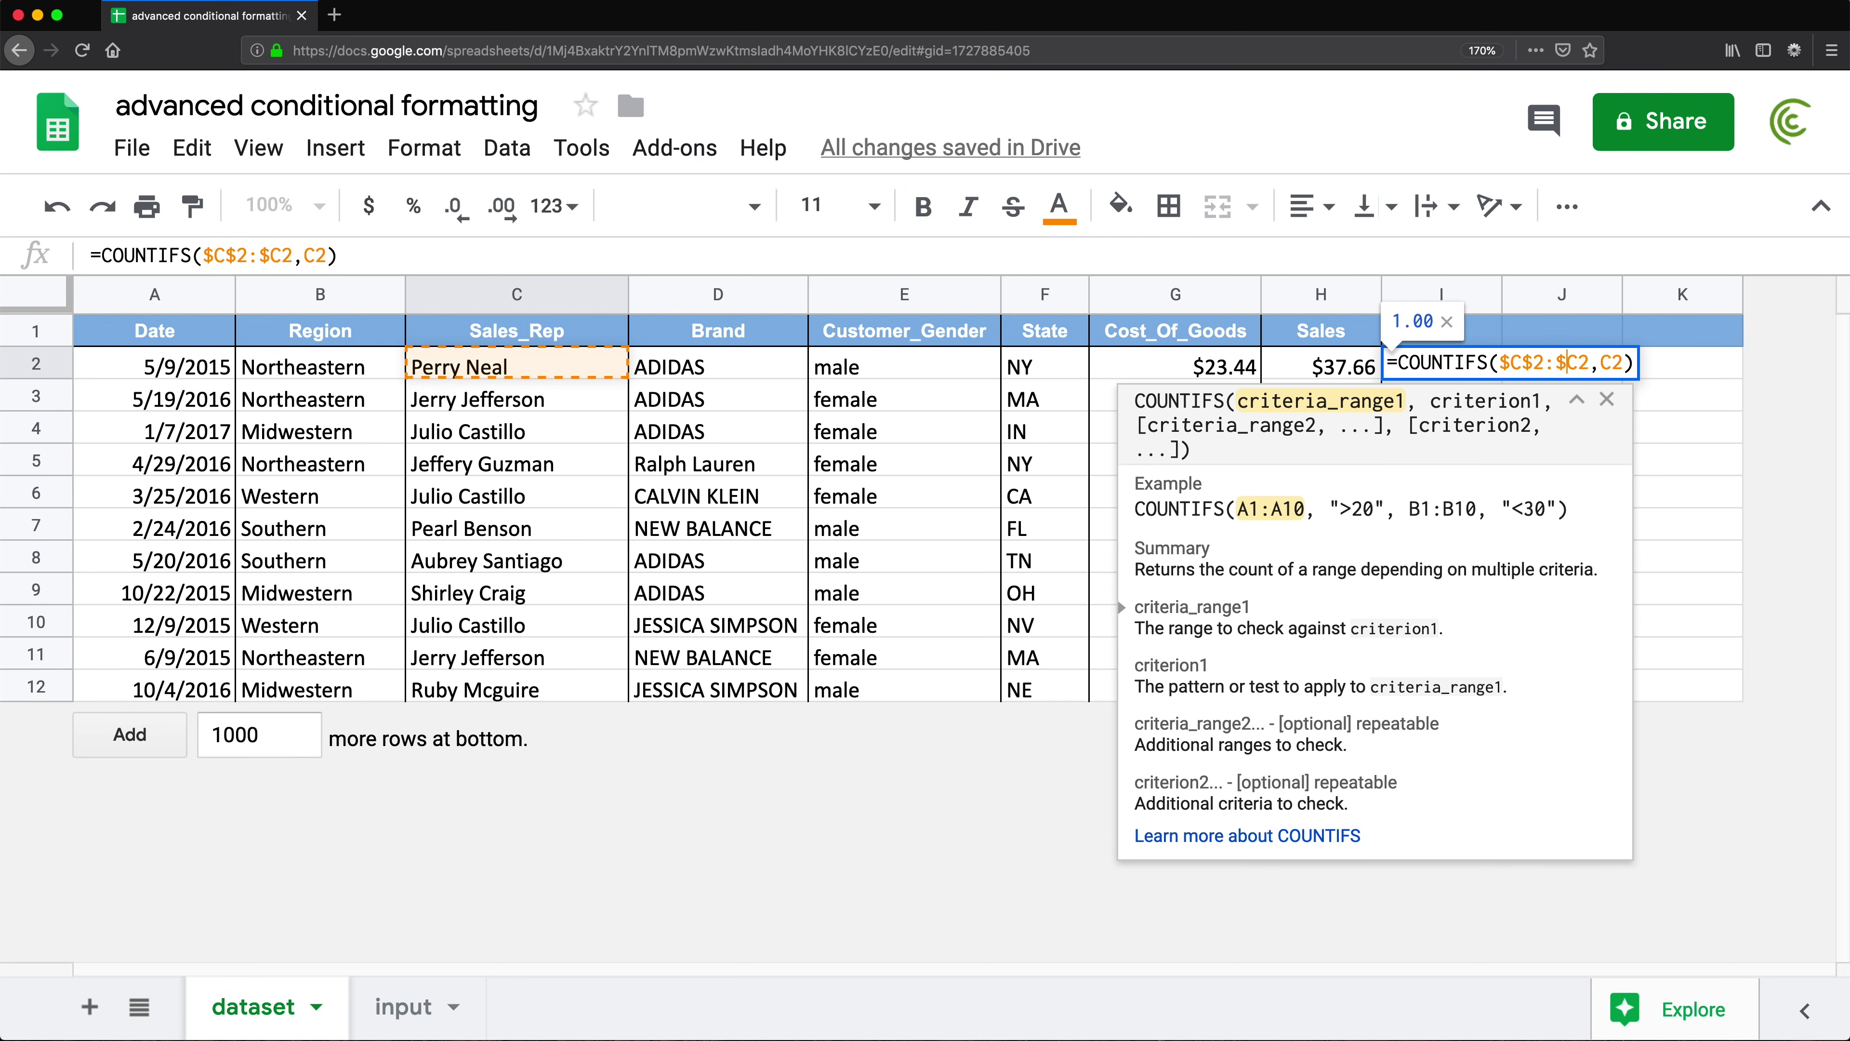
pyautogui.press('Right')
pyautogui.press('Right')
pyautogui.press('Right')
pyautogui.write('$')
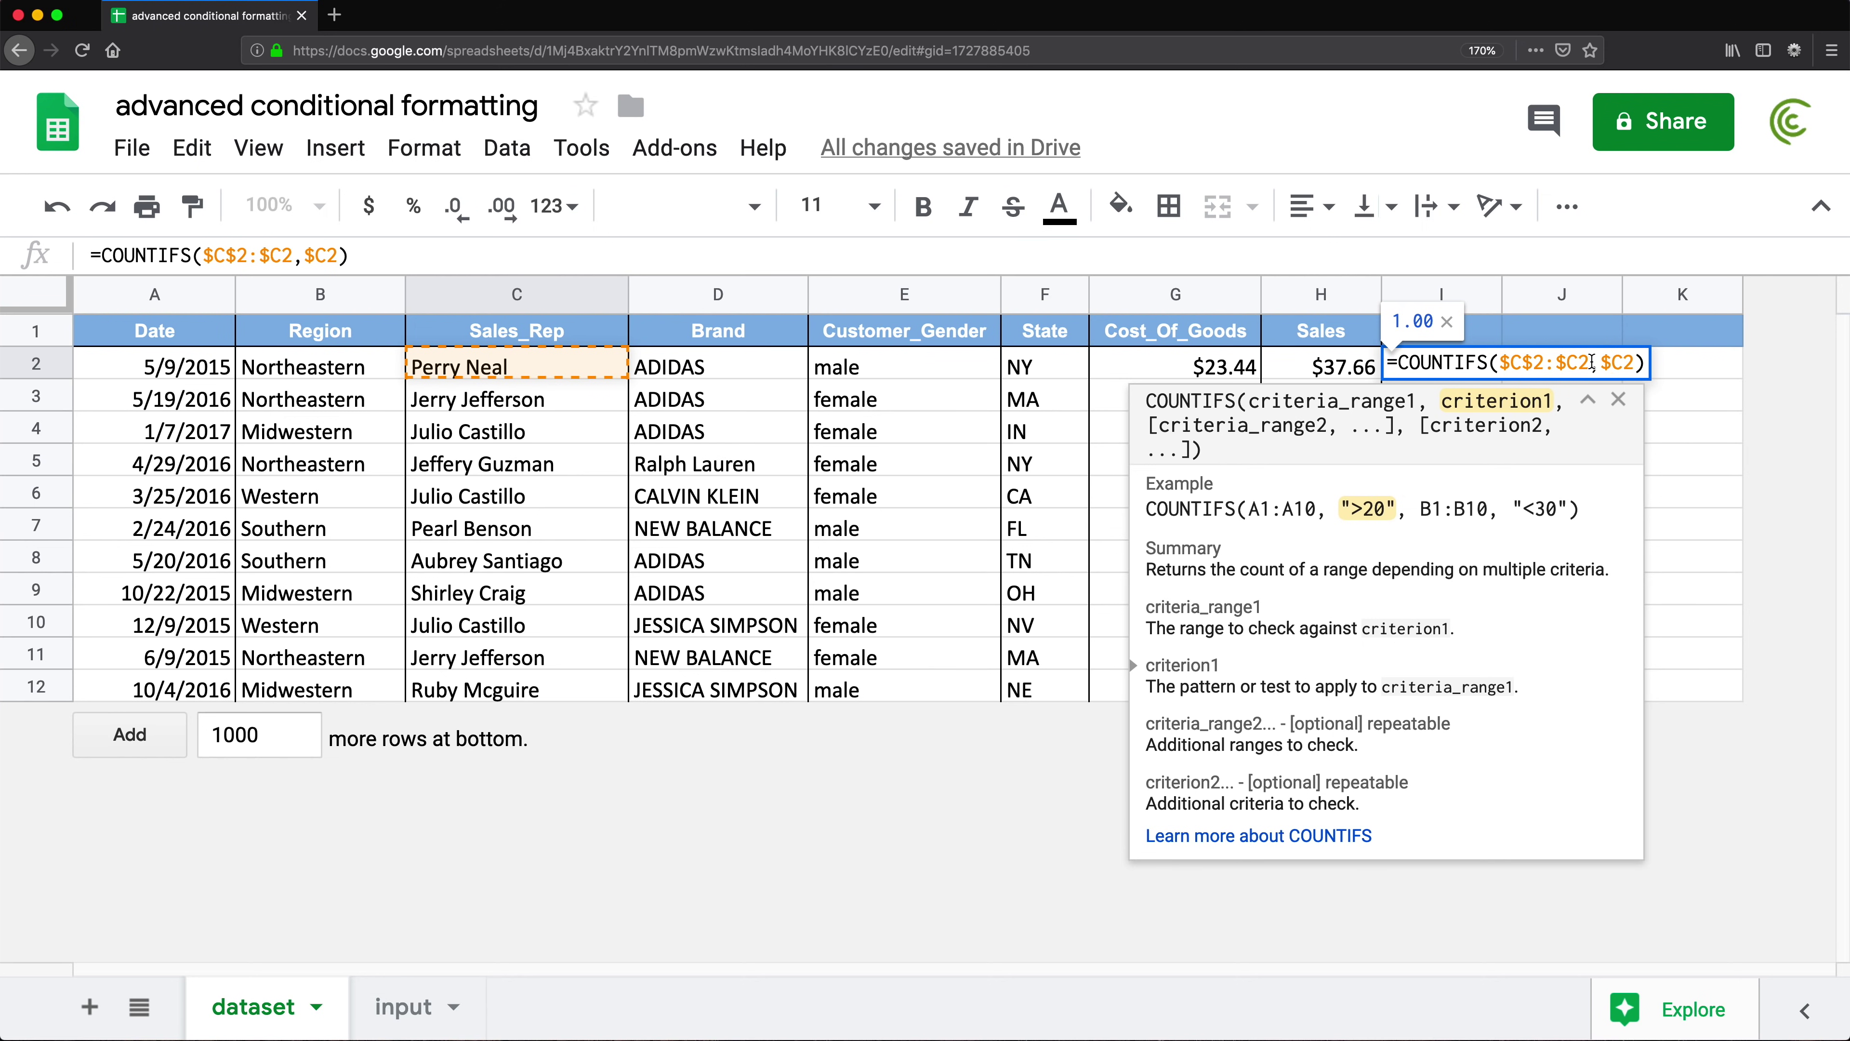
# - Commit the COUNTIFS formula in I2, fill it down to I12, and check the count for the sales rep in row 6
pyautogui.press('Left')
pyautogui.press('Left')
pyautogui.press('Left')
pyautogui.press('Right')
pyautogui.press('Right')
pyautogui.press('Right')
pyautogui.press('Right')
pyautogui.press('Return')
pyautogui.press('Up')
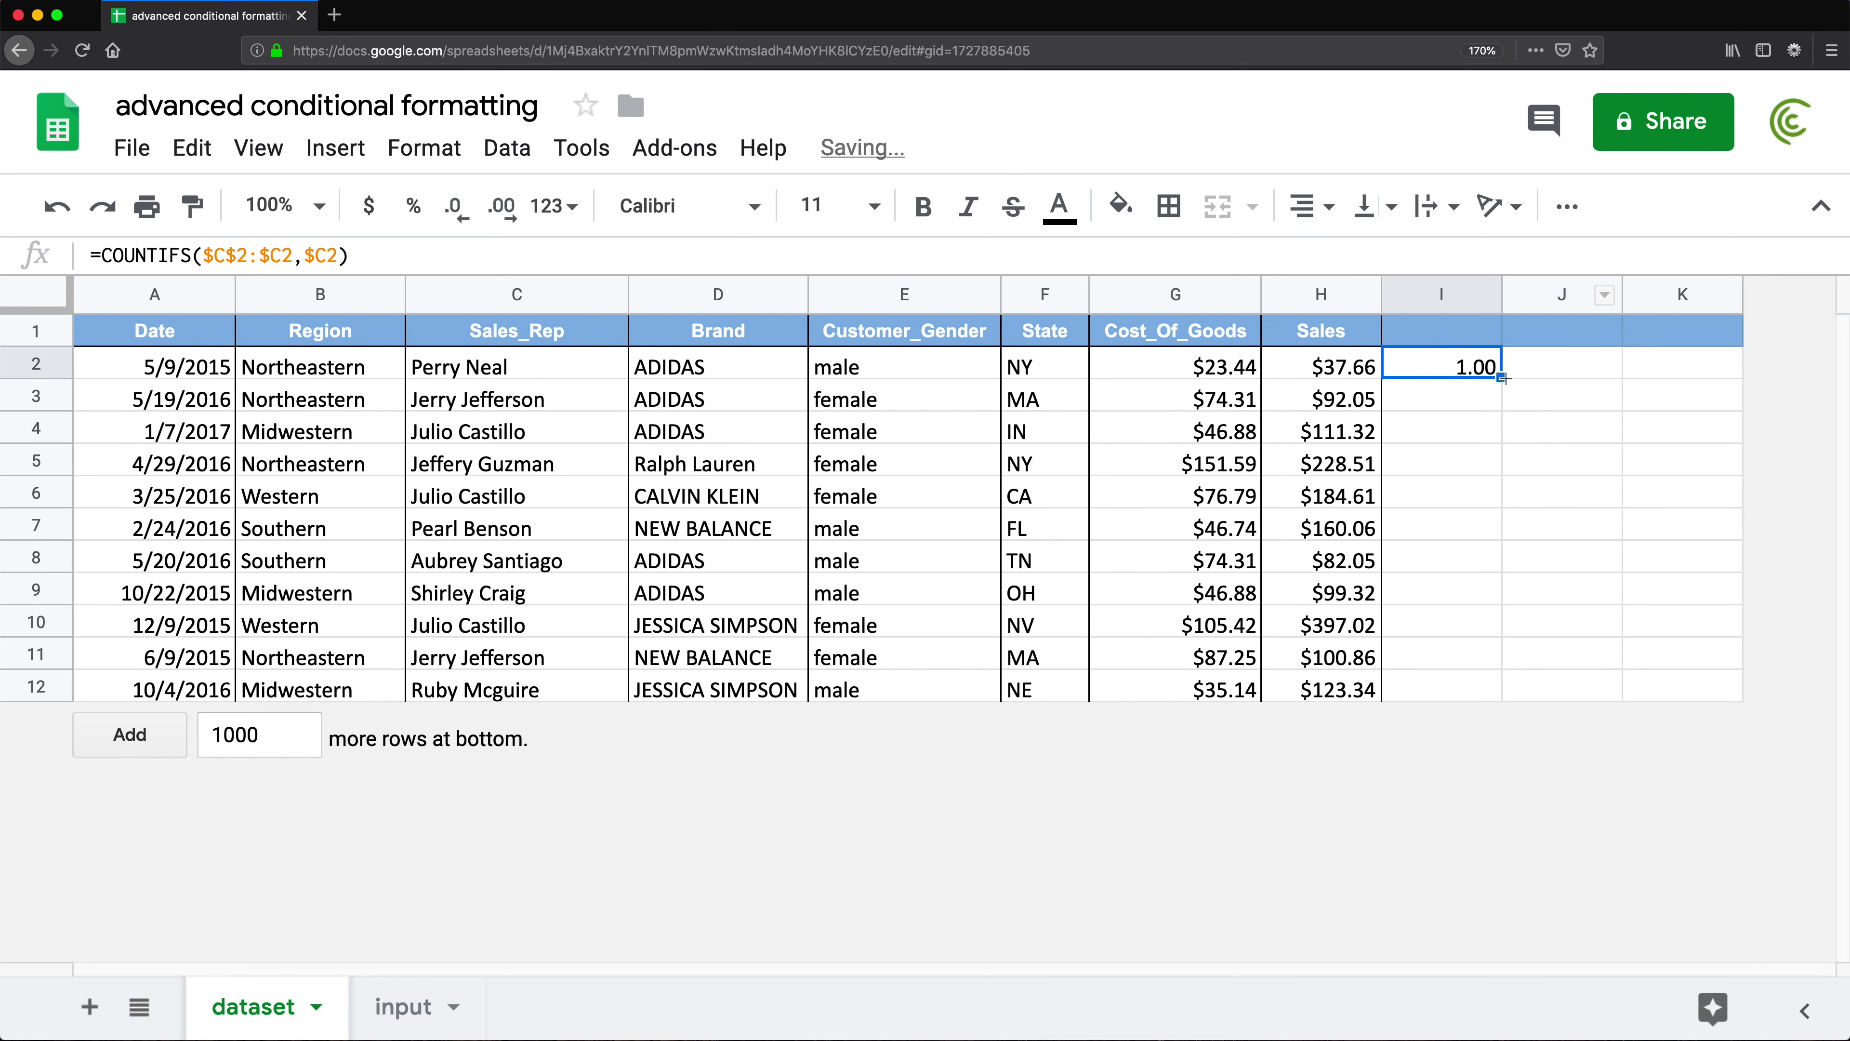
pyautogui.moveTo(1502, 377); pyautogui.dragTo(1511, 689)
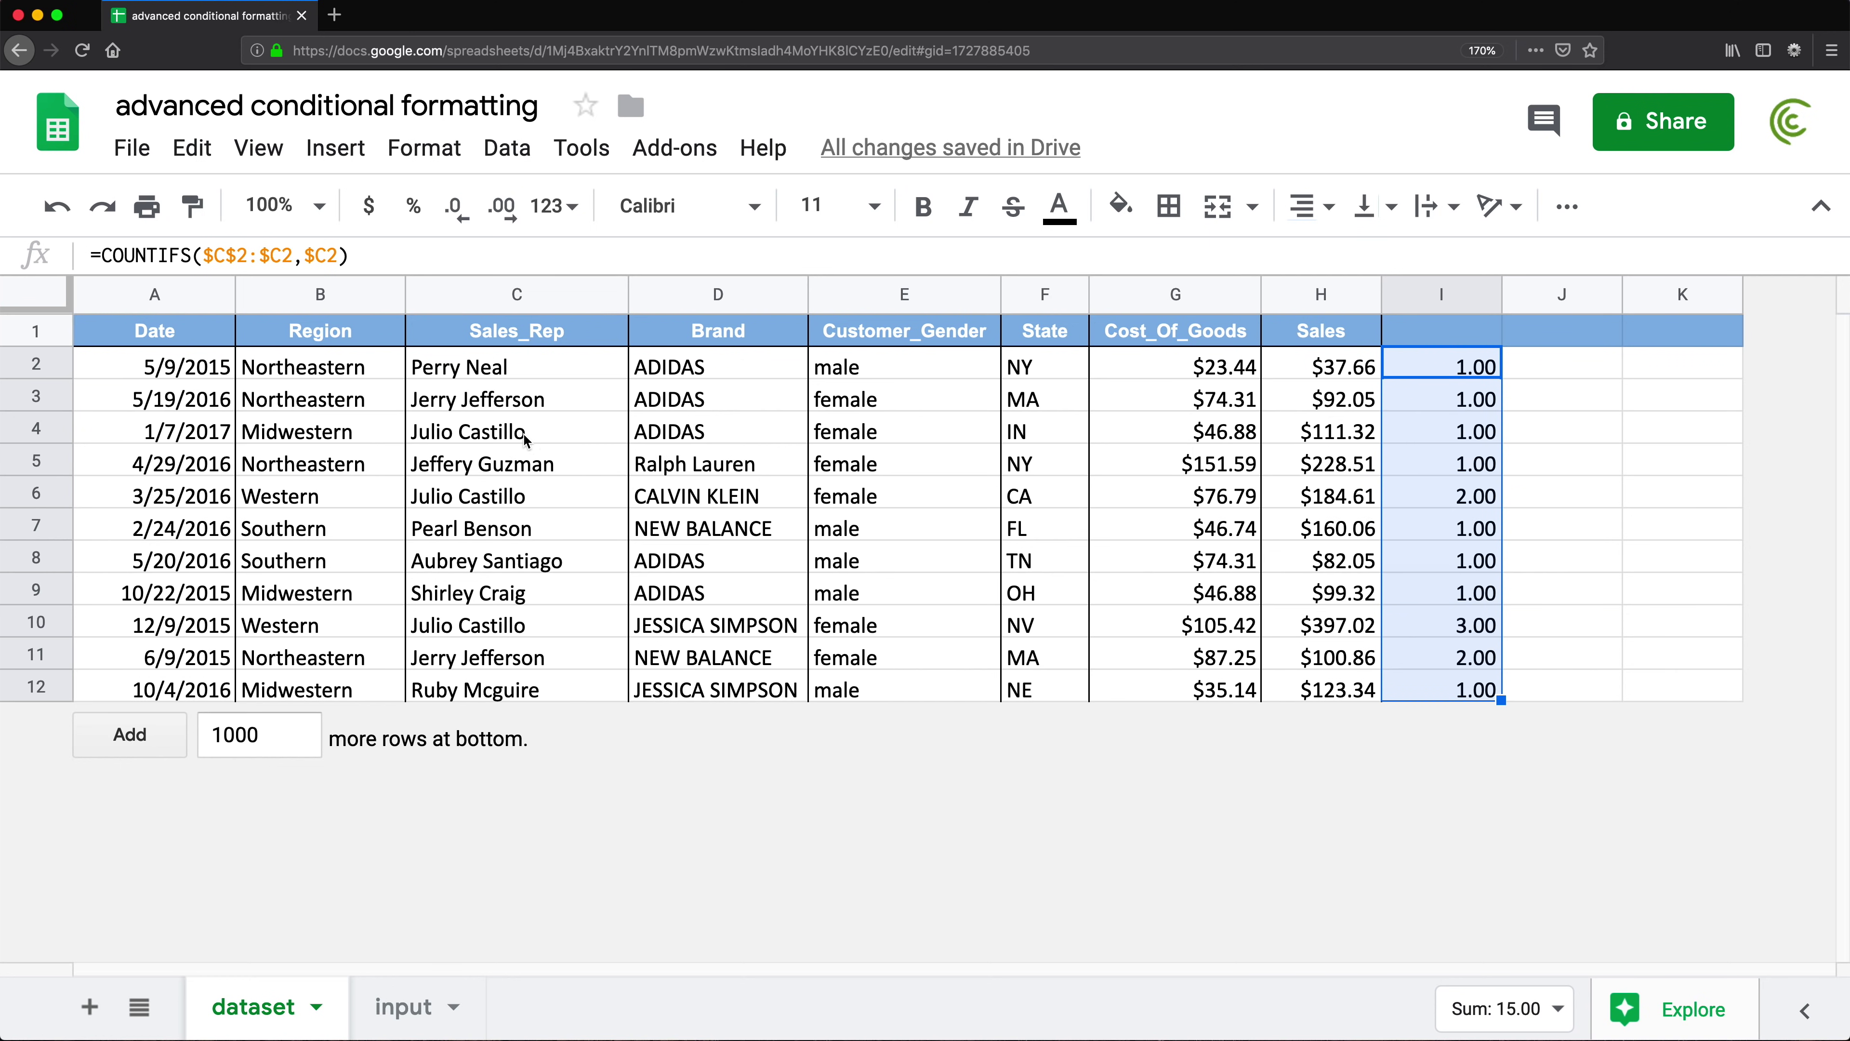
pyautogui.click(482, 500)
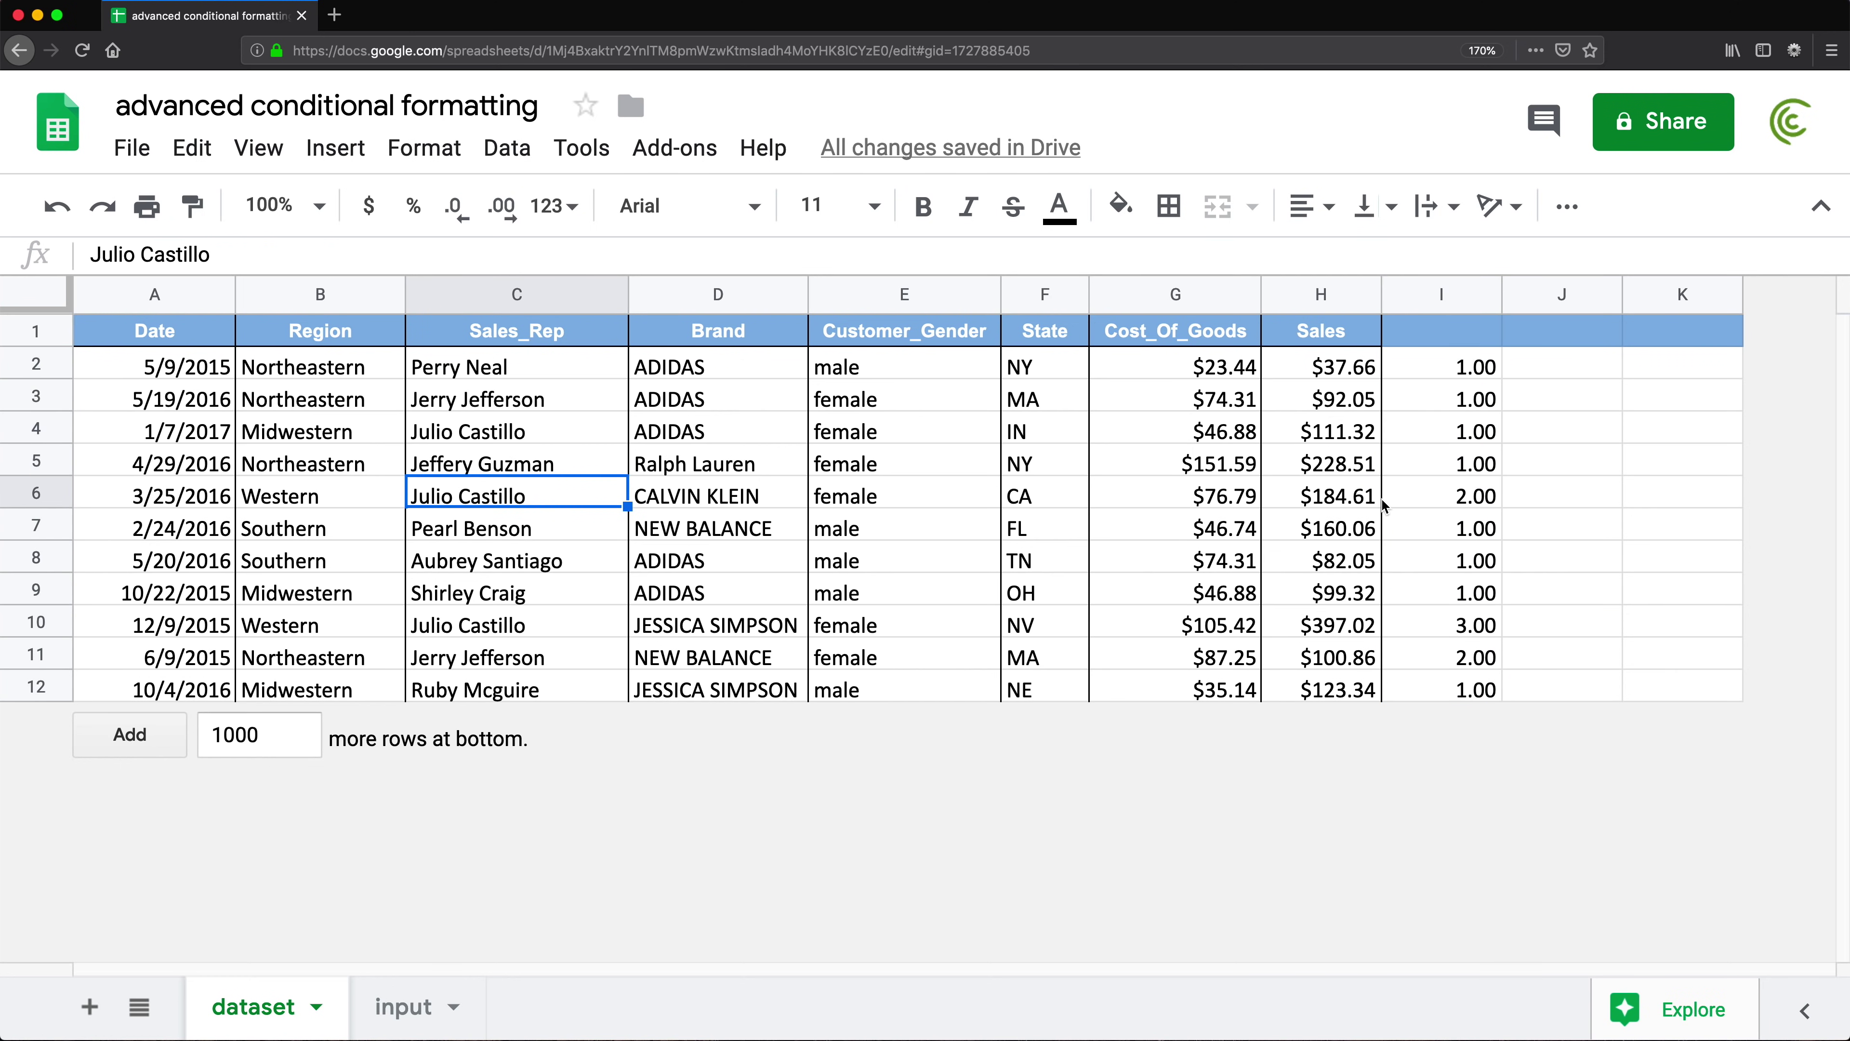
pyautogui.click(1472, 496)
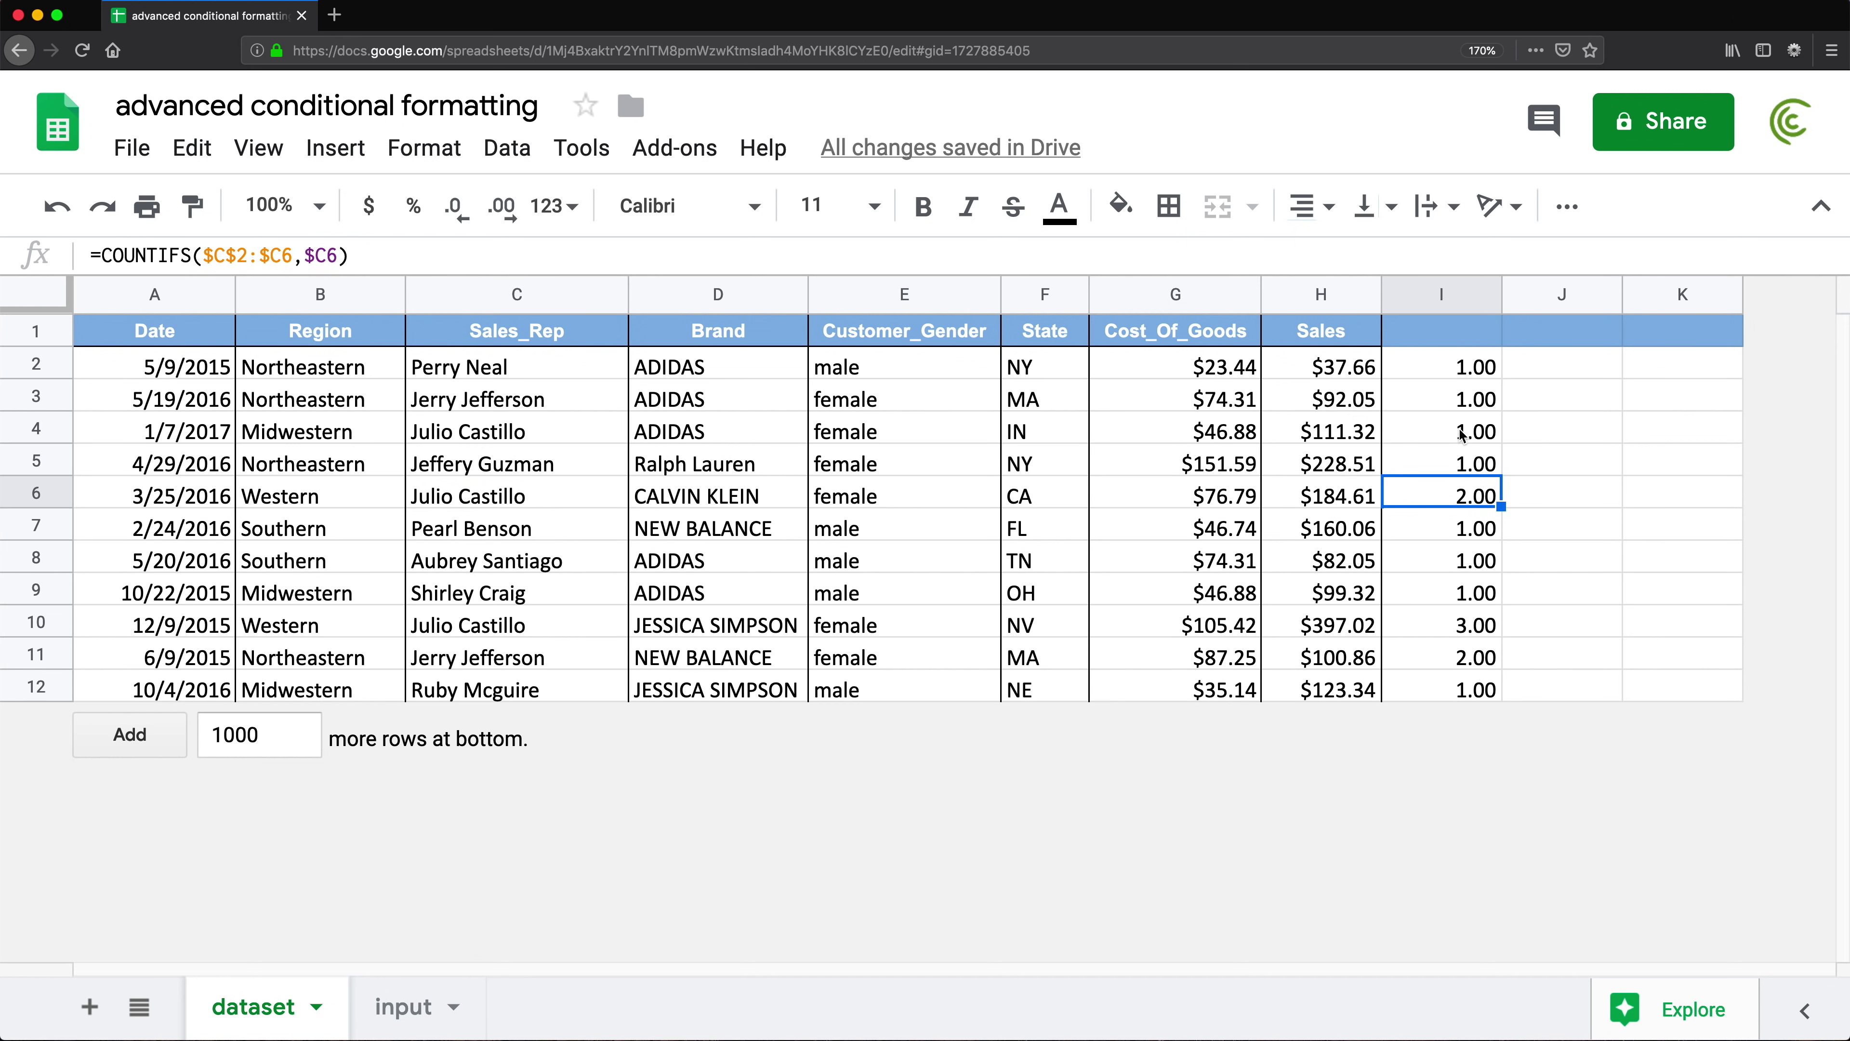
# - Append >1 to the I2 formula, making it =COUNTIFS($C$2:$C2,$C2)>1, and fill it down to I12
pyautogui.doubleClick(1459, 363)
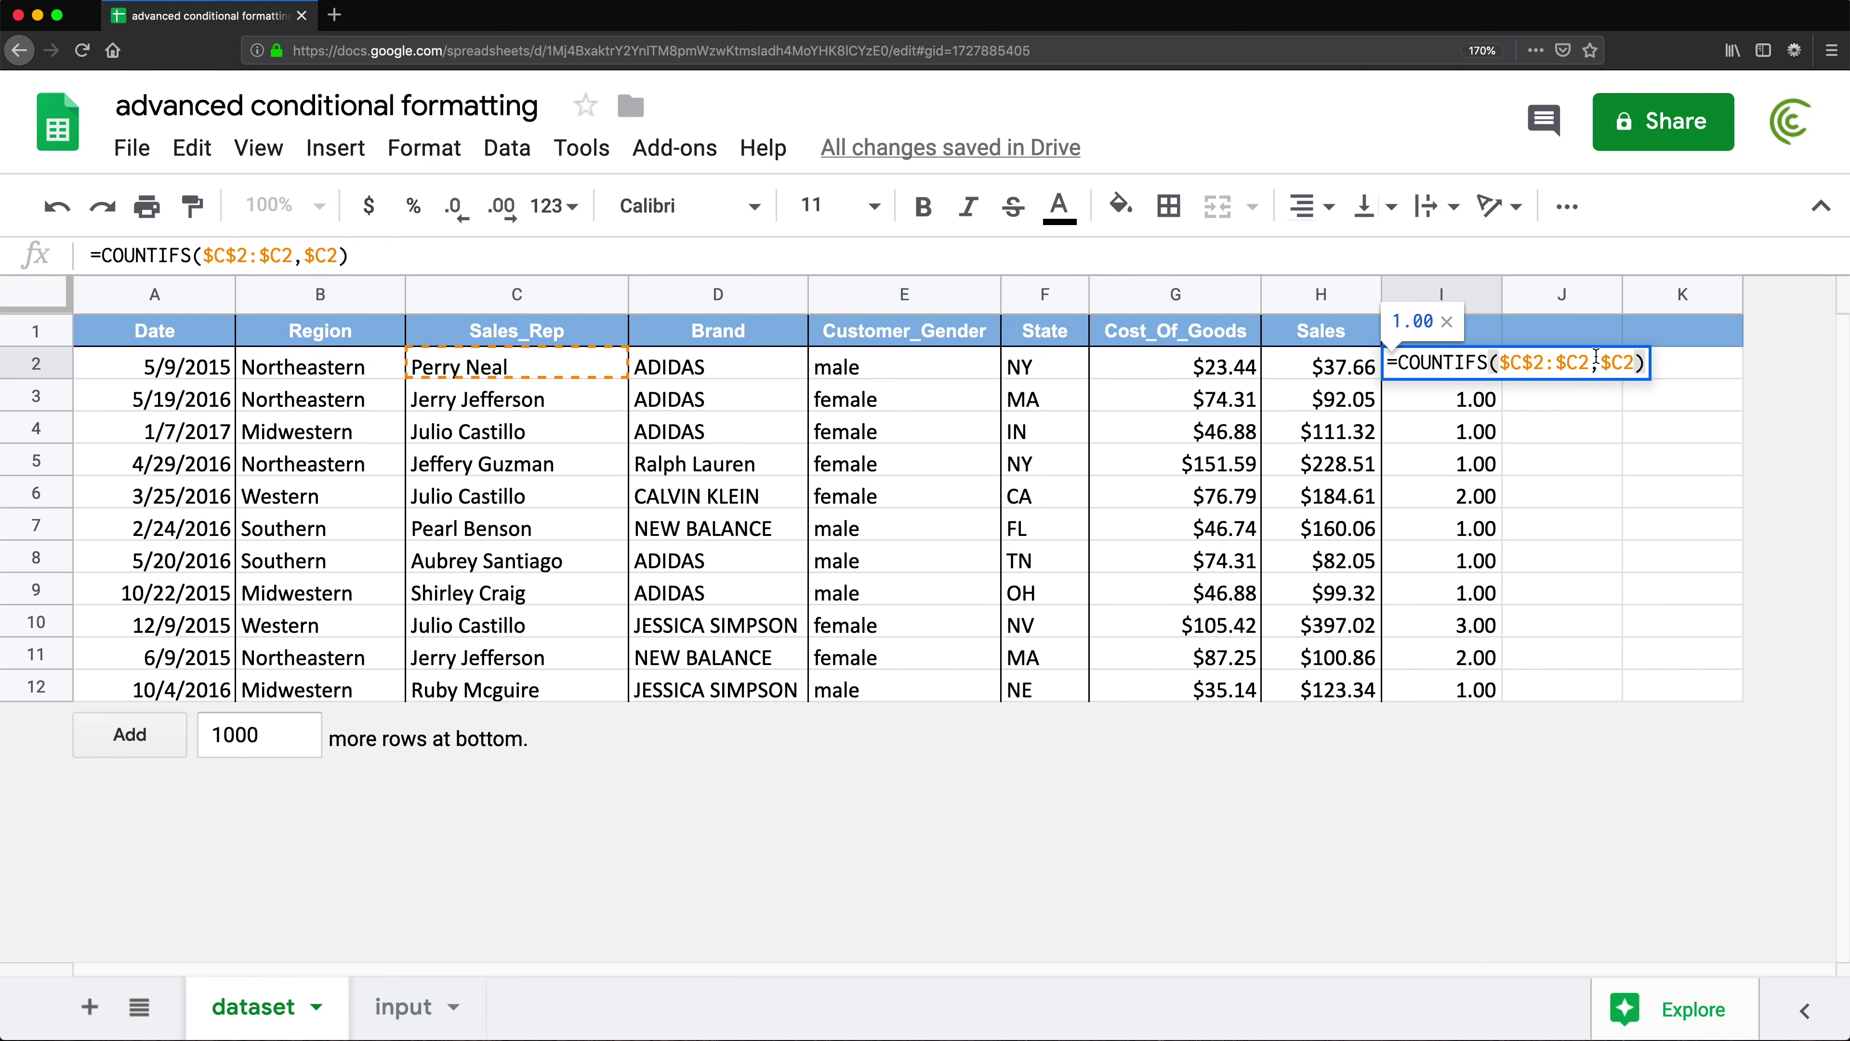
pyautogui.click(1647, 361)
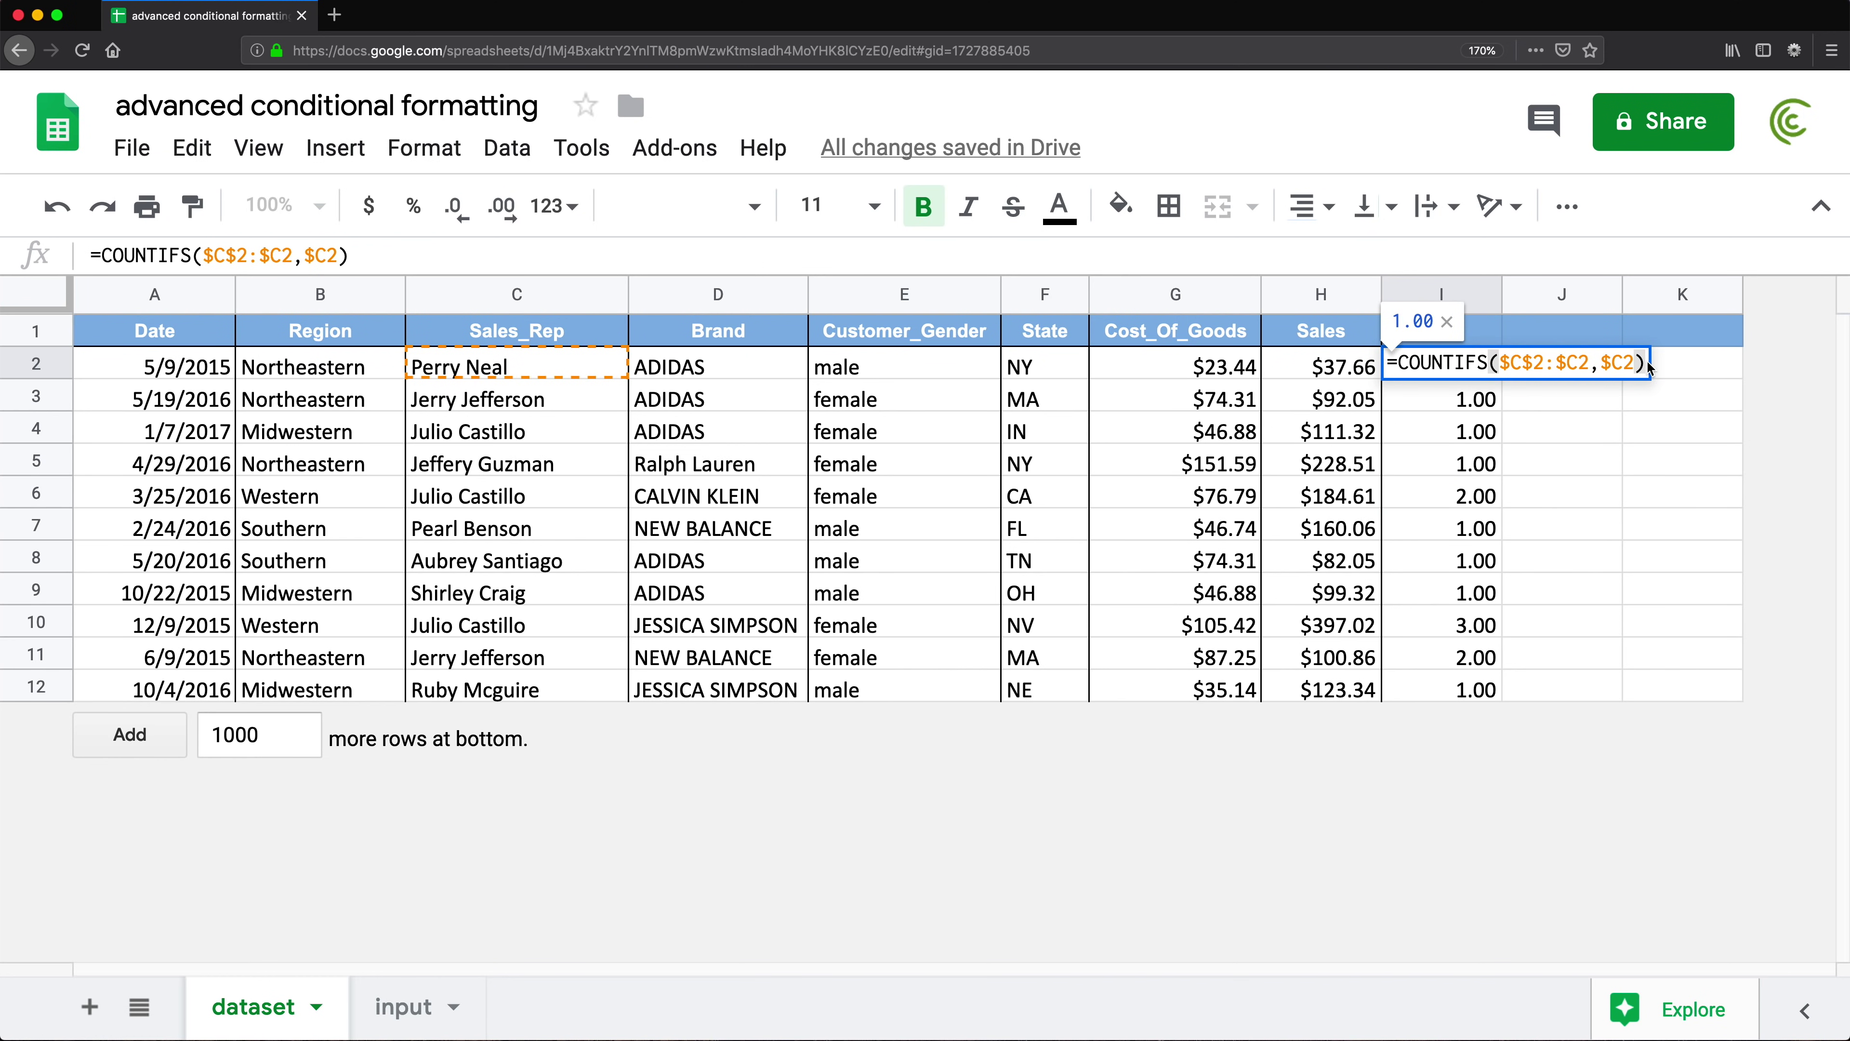
pyautogui.write('>1')
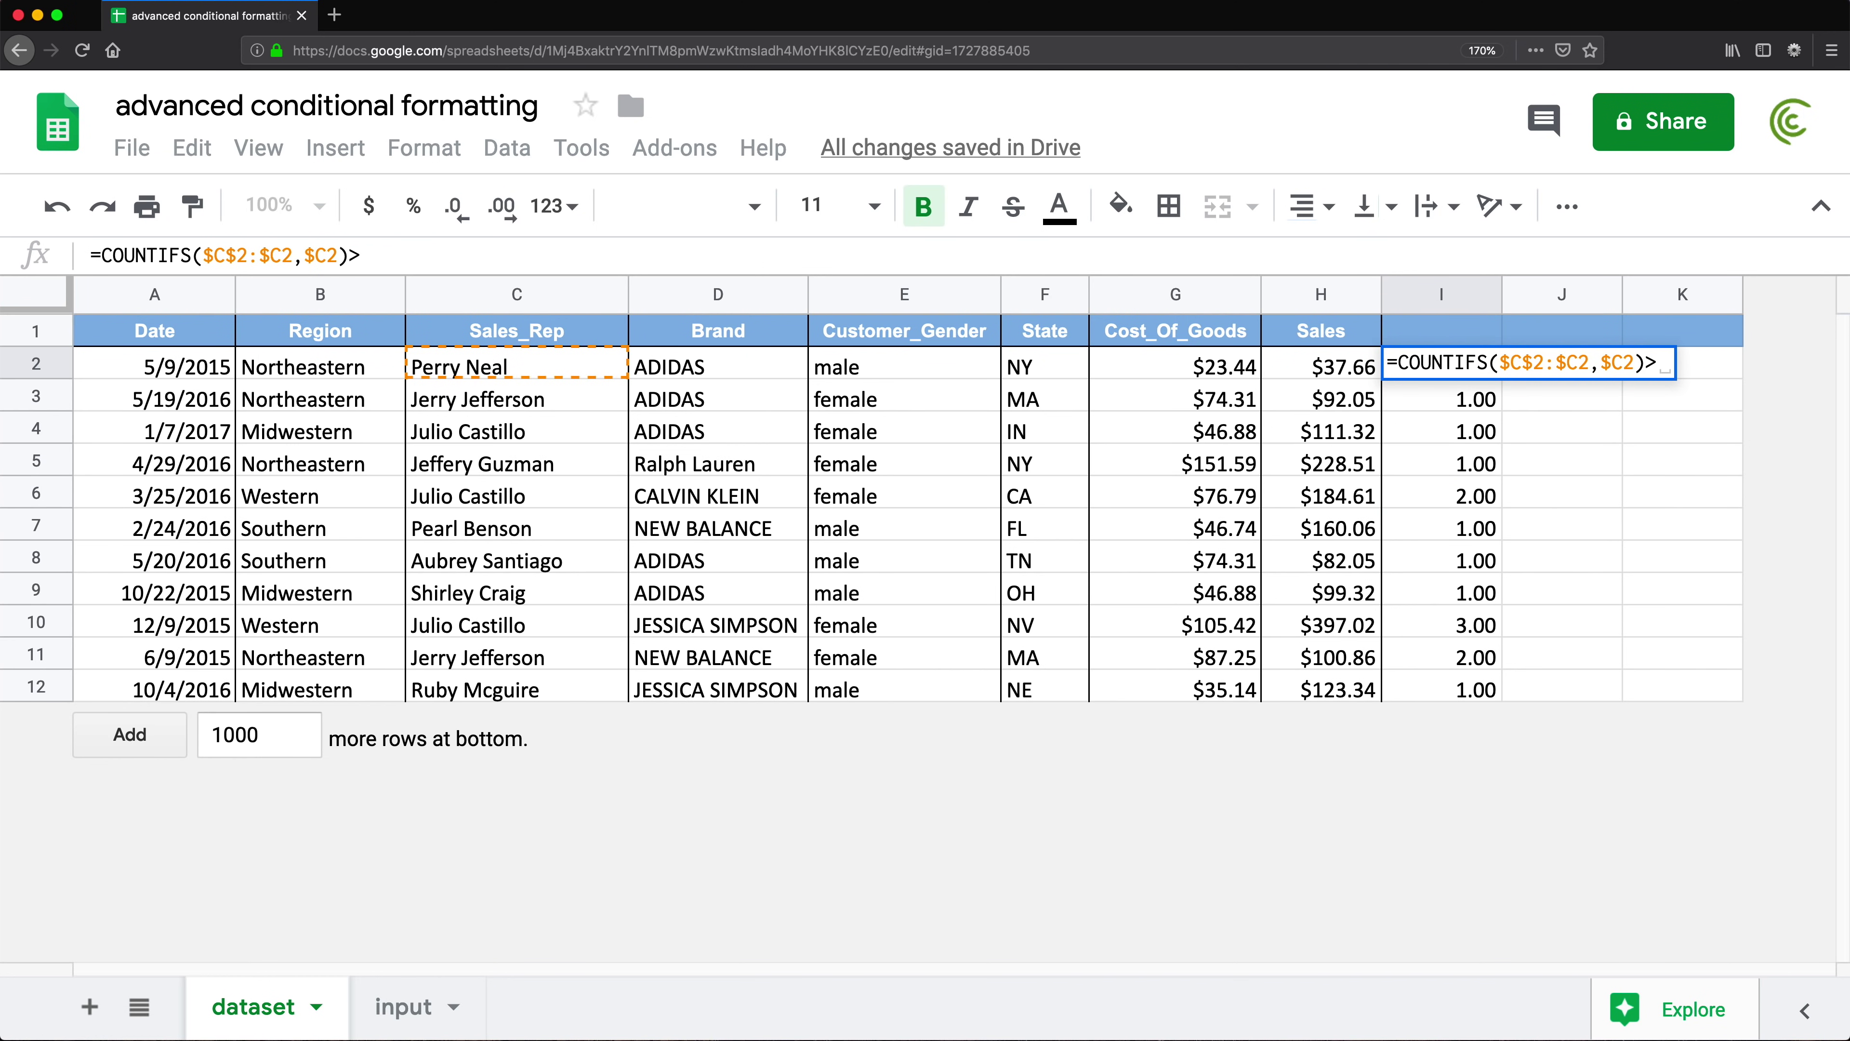
pyautogui.press('Return')
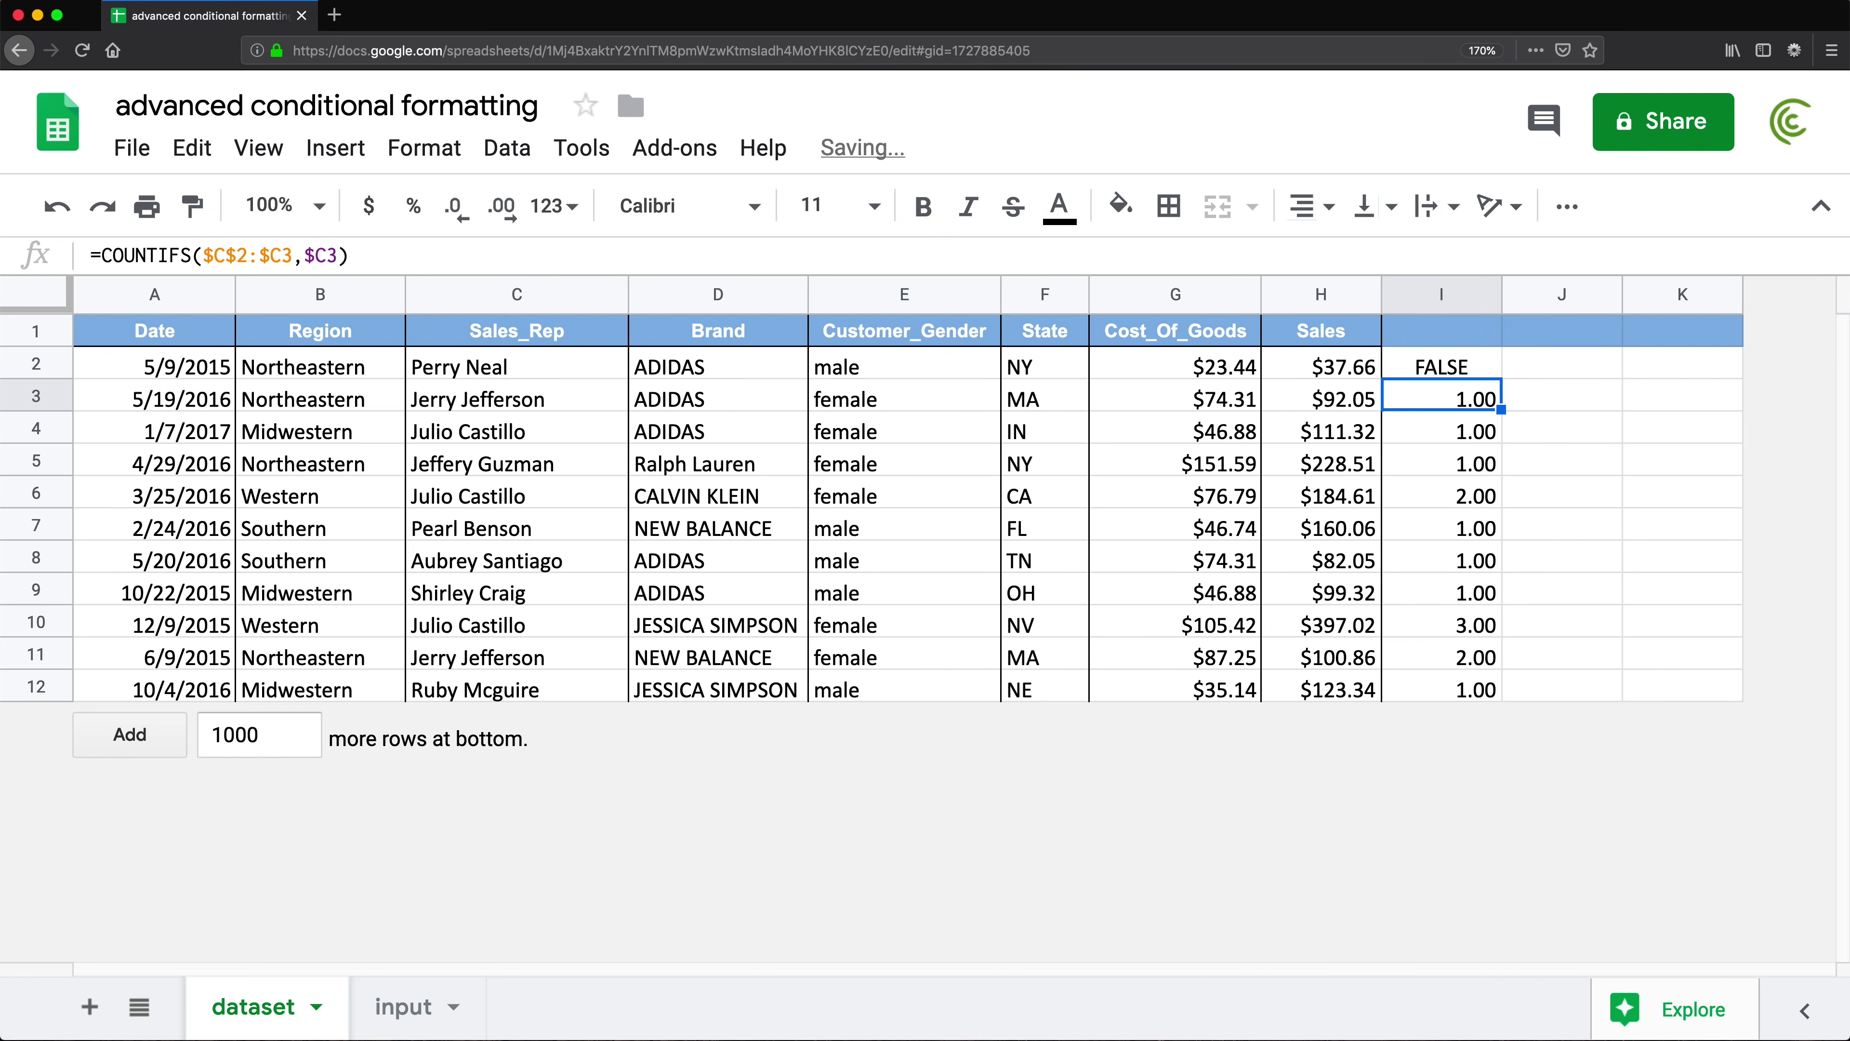
pyautogui.click(1486, 373)
pyautogui.moveTo(1498, 376); pyautogui.dragTo(1529, 689)
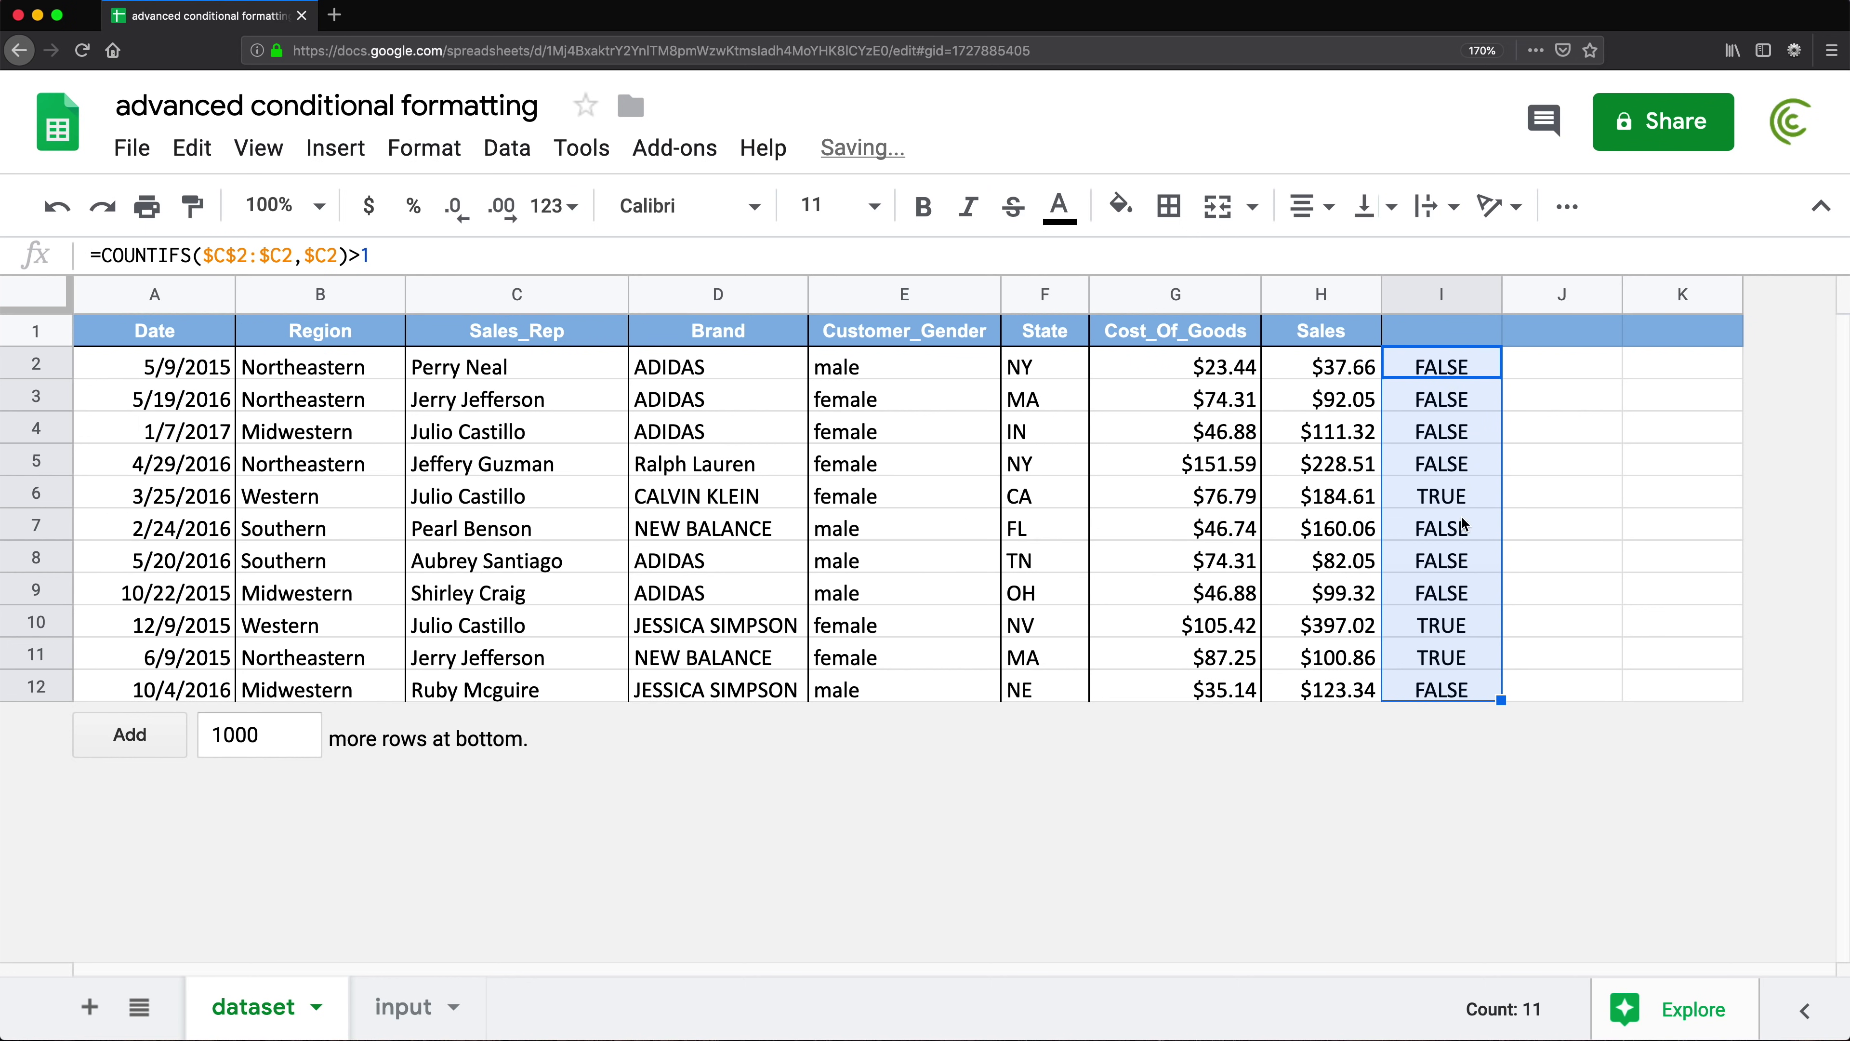
pyautogui.click(1465, 505)
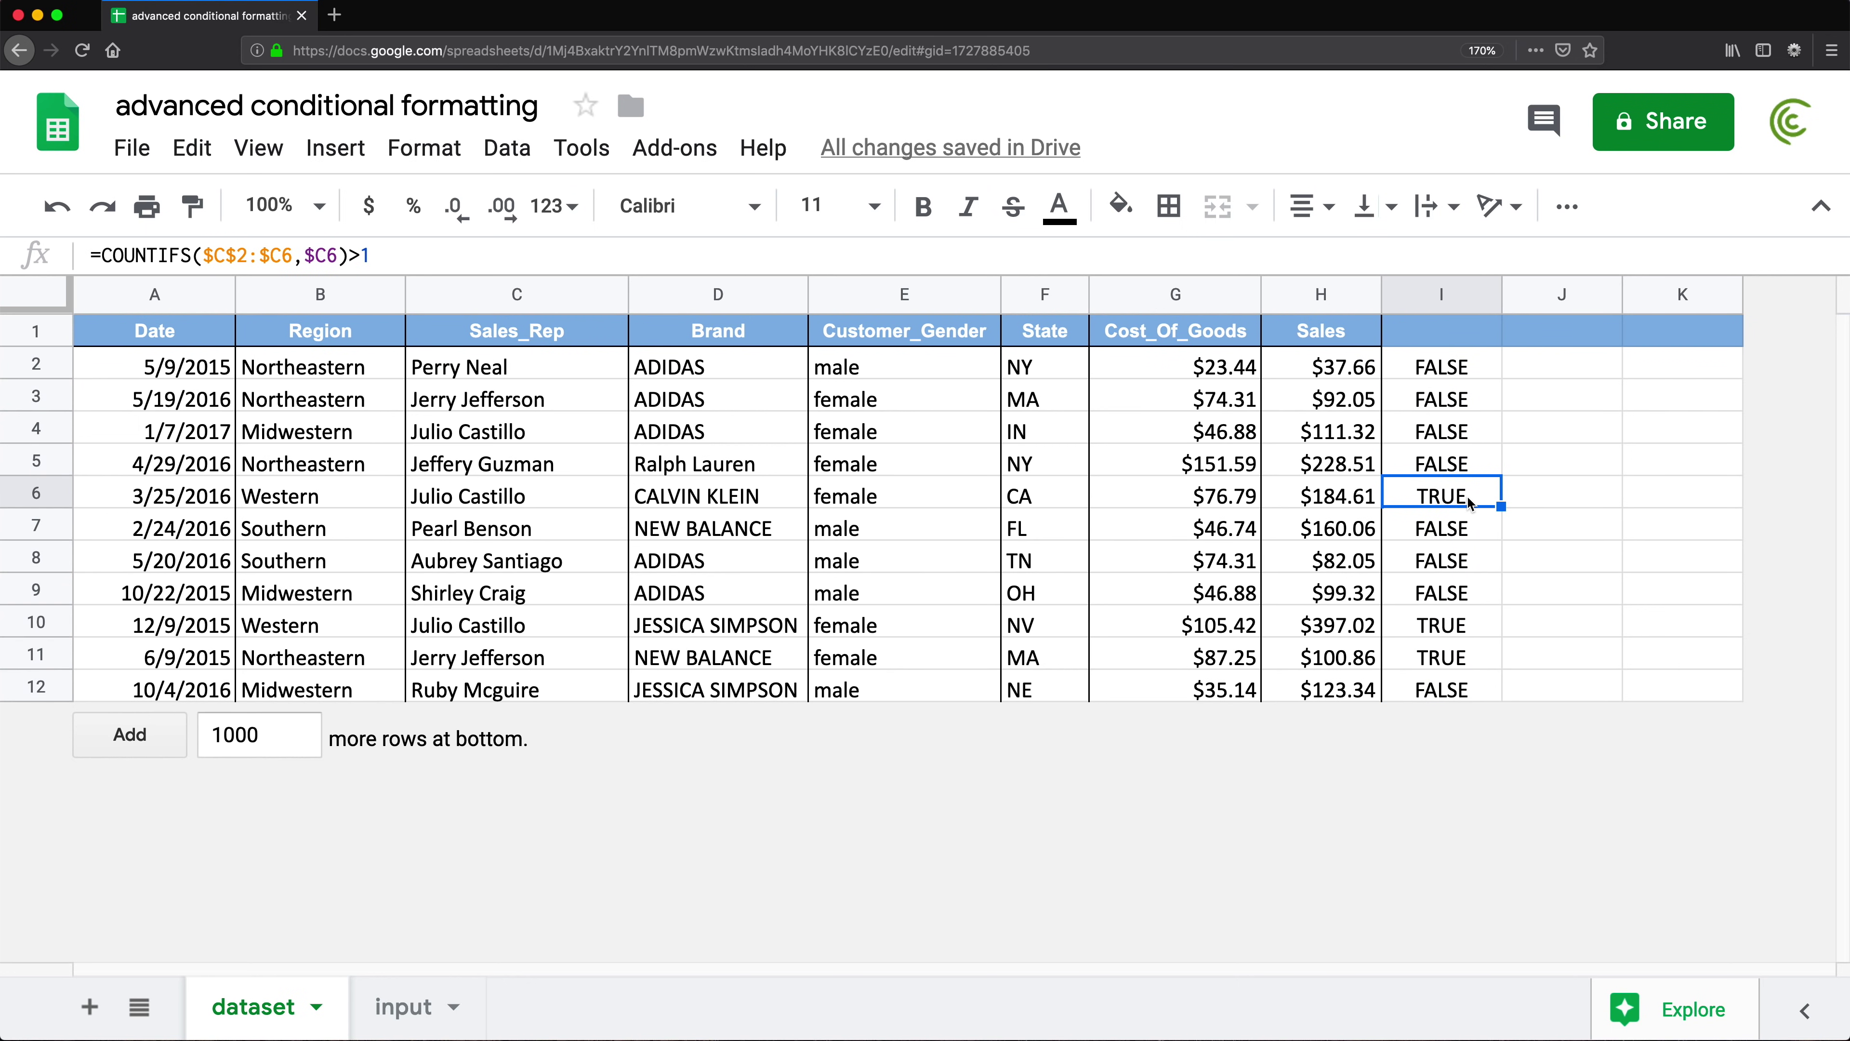
# - Copy the complete formula text from I2 and leave the cell unedited
pyautogui.doubleClick(1395, 362)
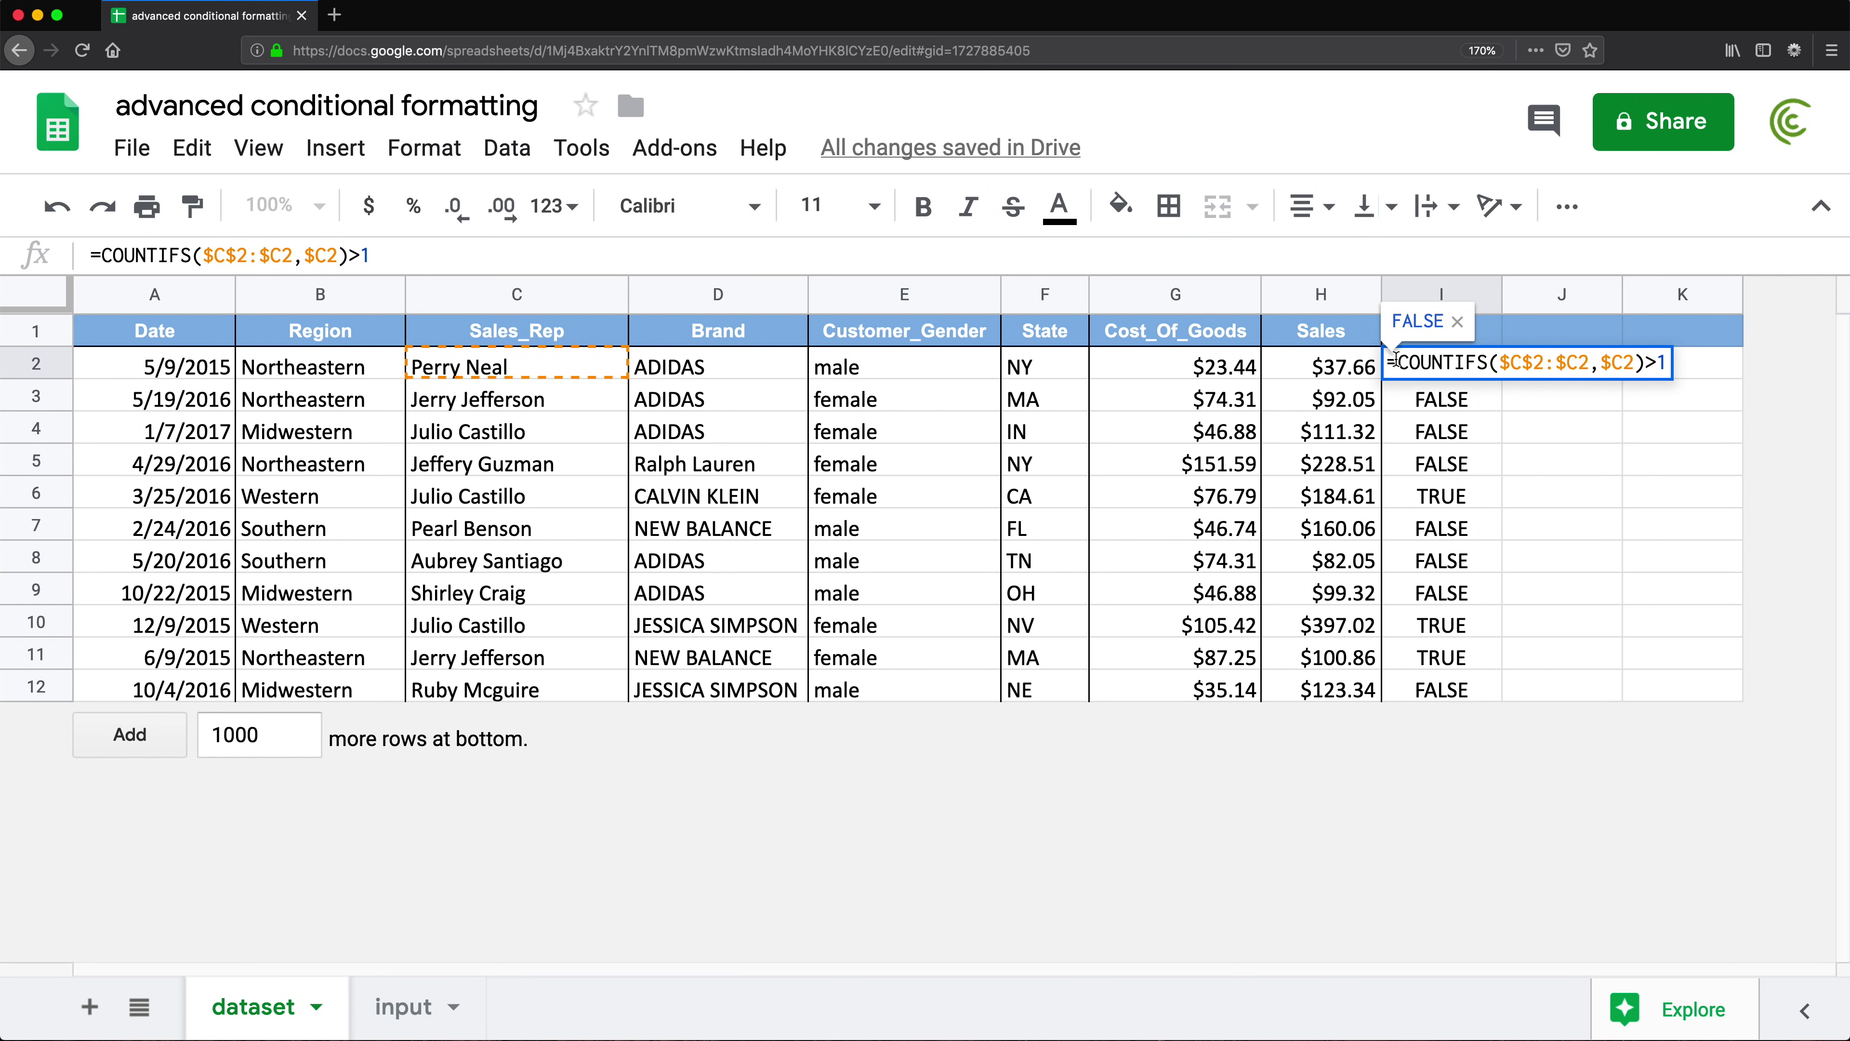
pyautogui.press('super+a')
pyautogui.press('super+c')
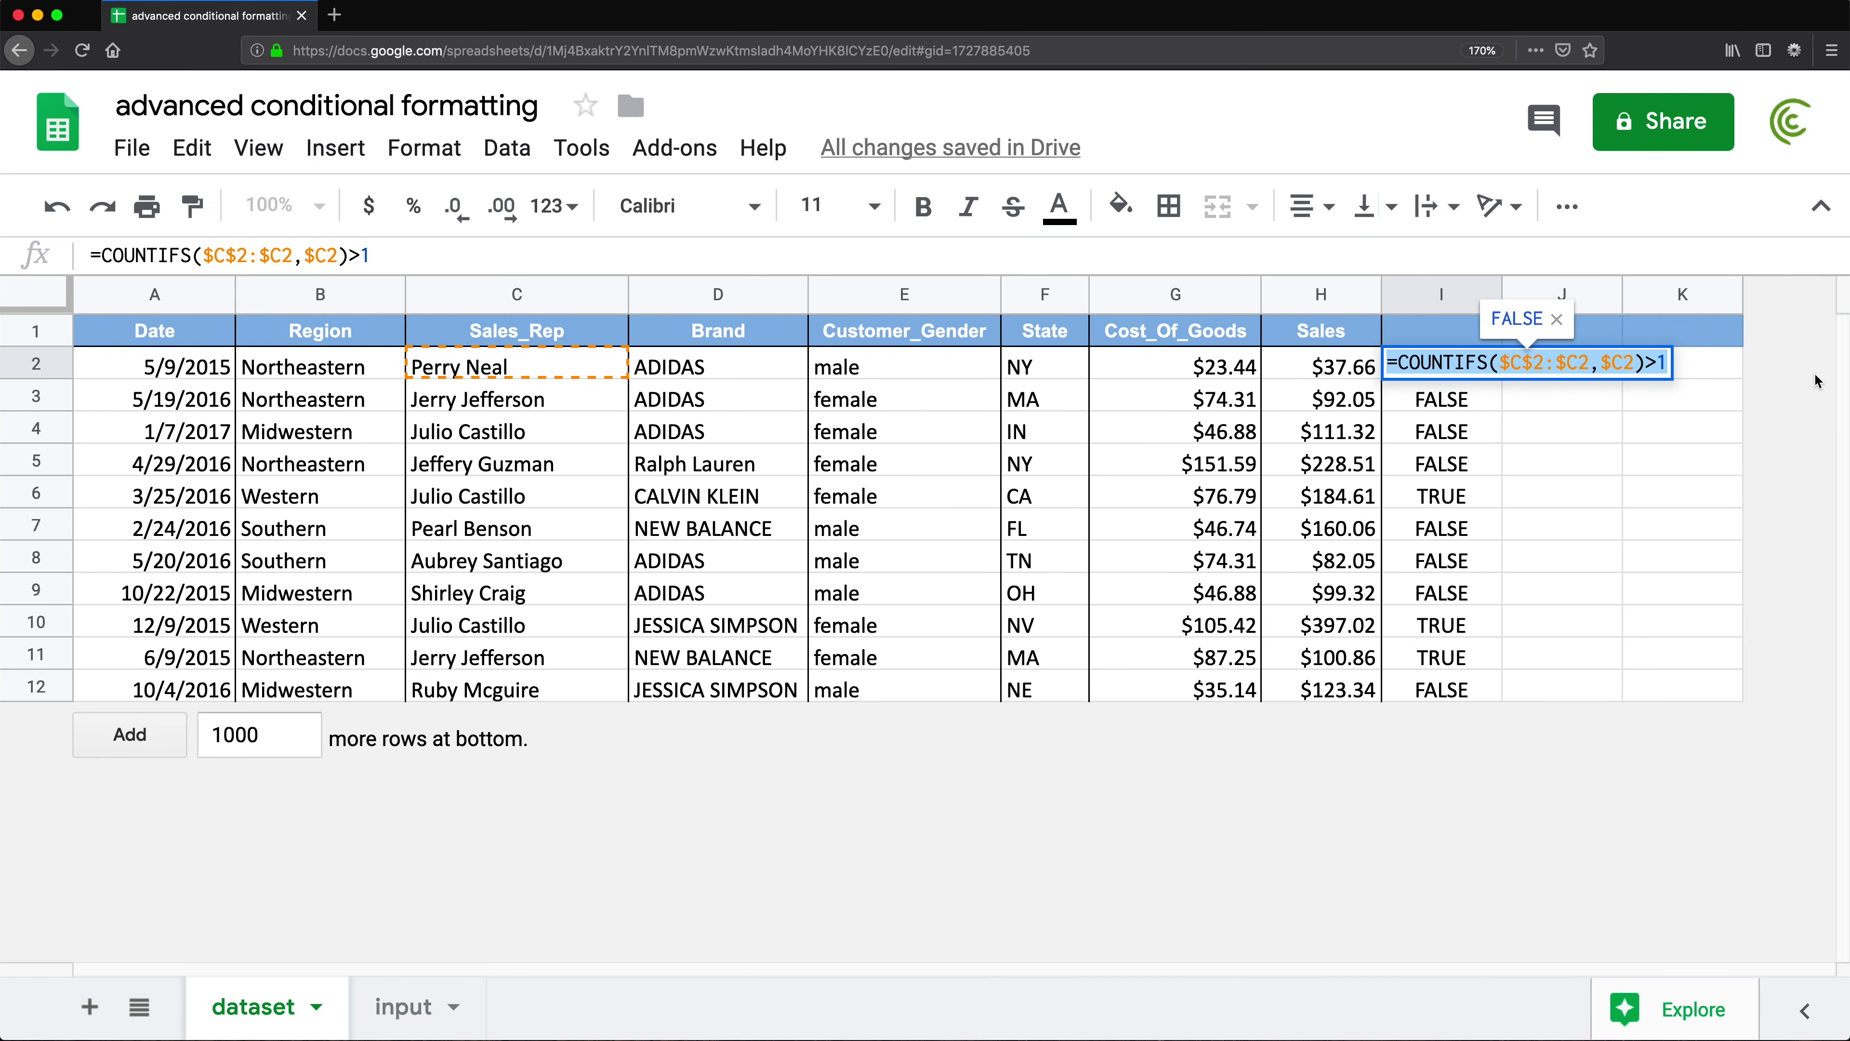
pyautogui.press('Escape')
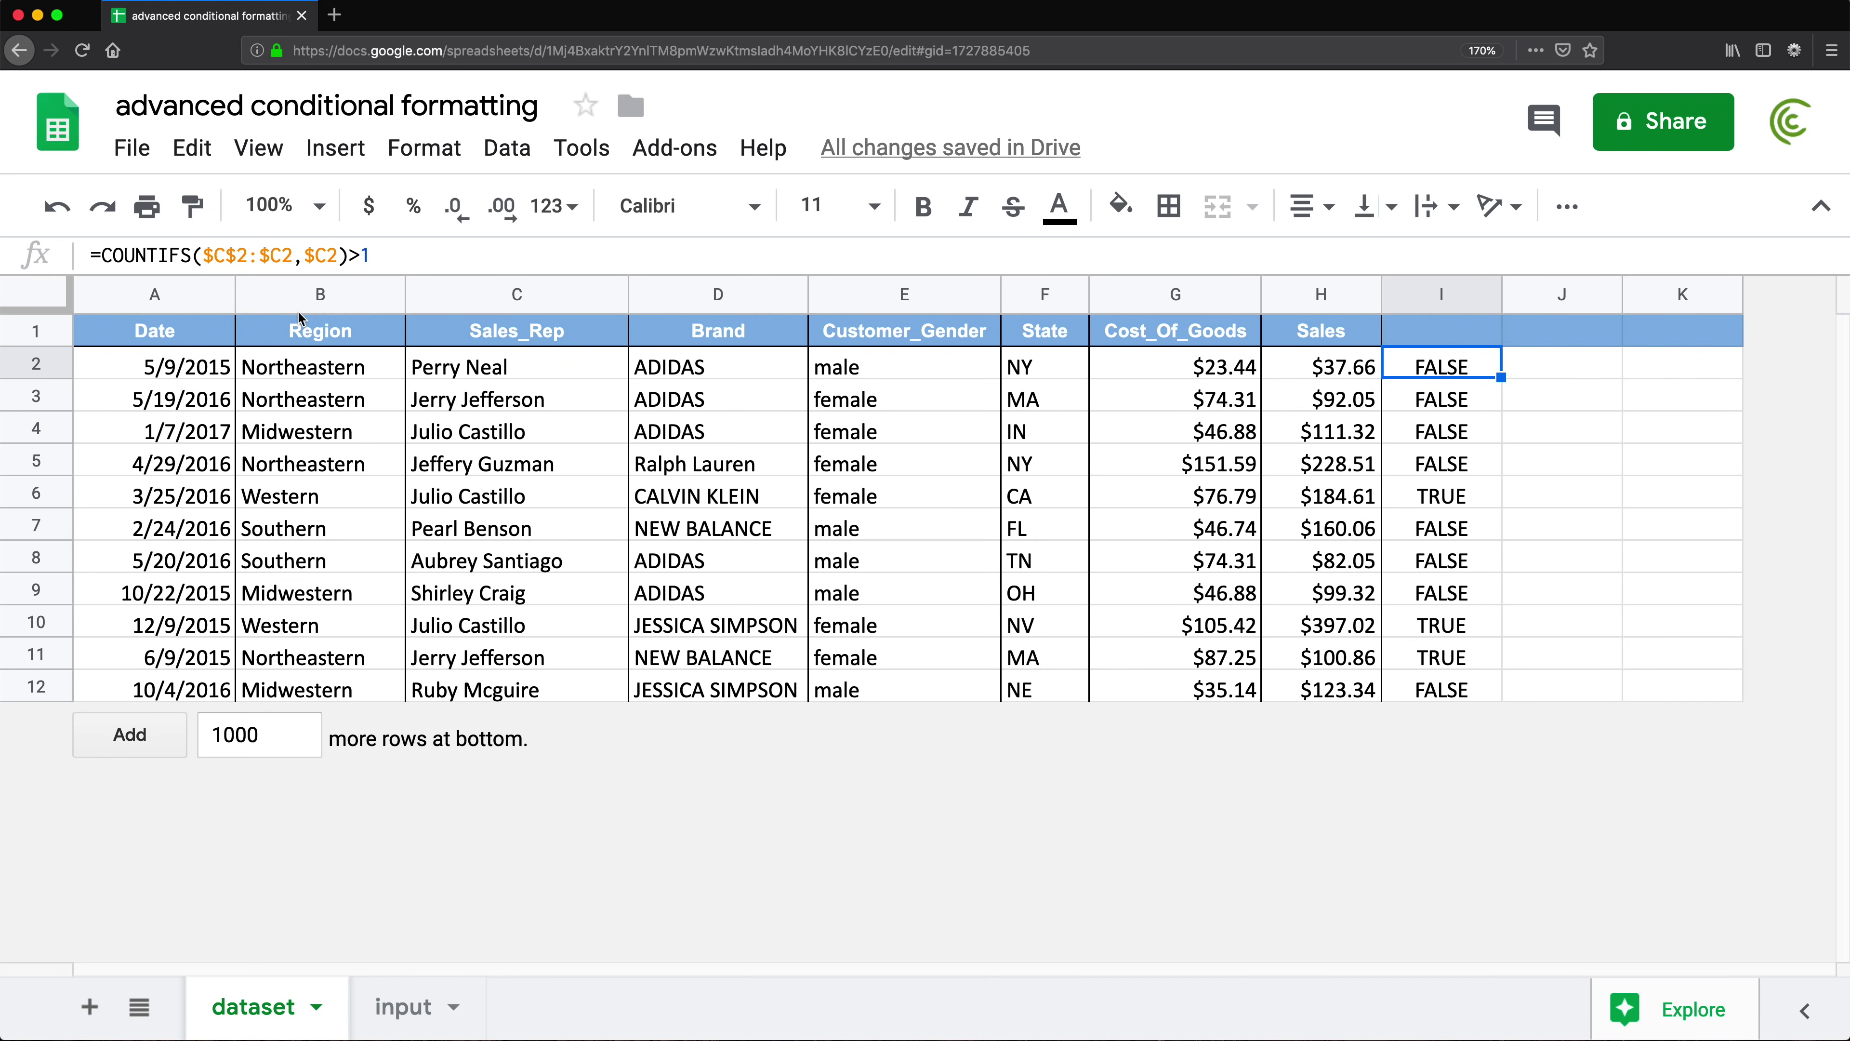
# - Add a conditional formatting rule to A2:H12 using the custom formula =COUNTIFS($C$2:$C2,$C2)>1
pyautogui.click(198, 364)
pyautogui.moveTo(198, 364); pyautogui.dragTo(1340, 689)
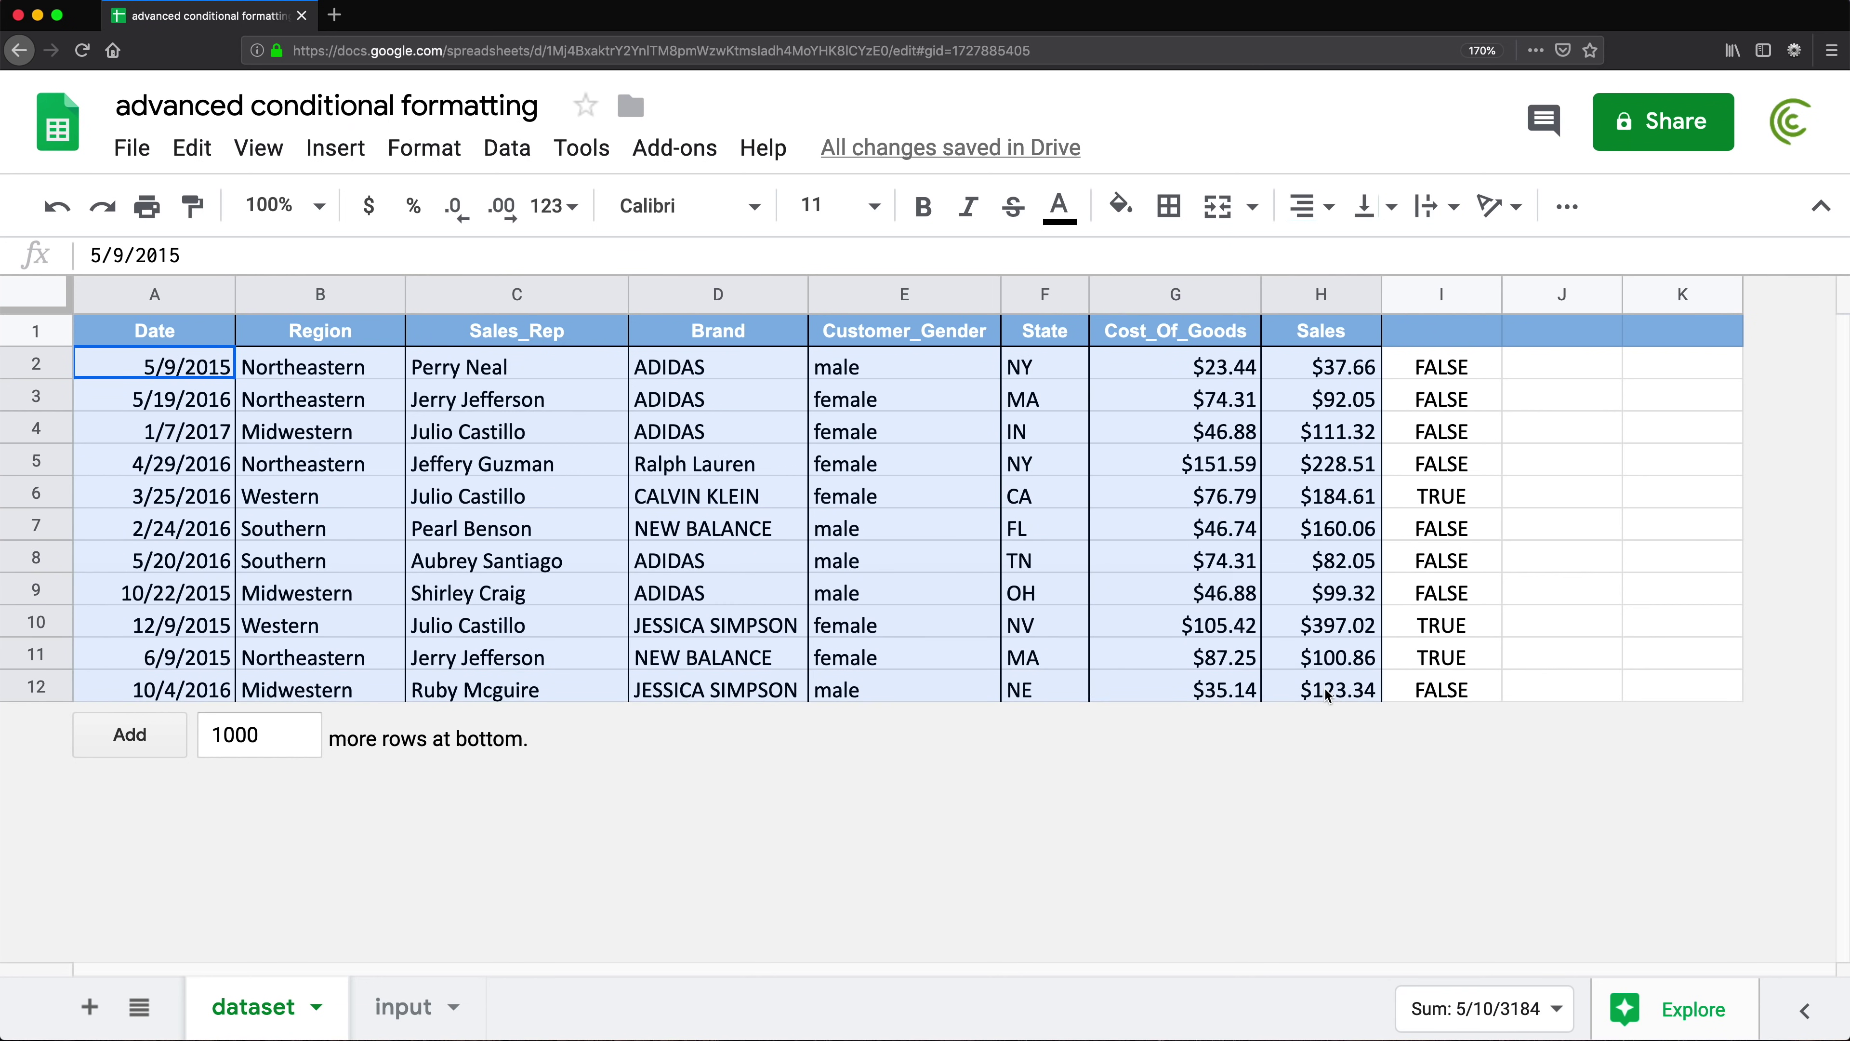
pyautogui.click(469, 149)
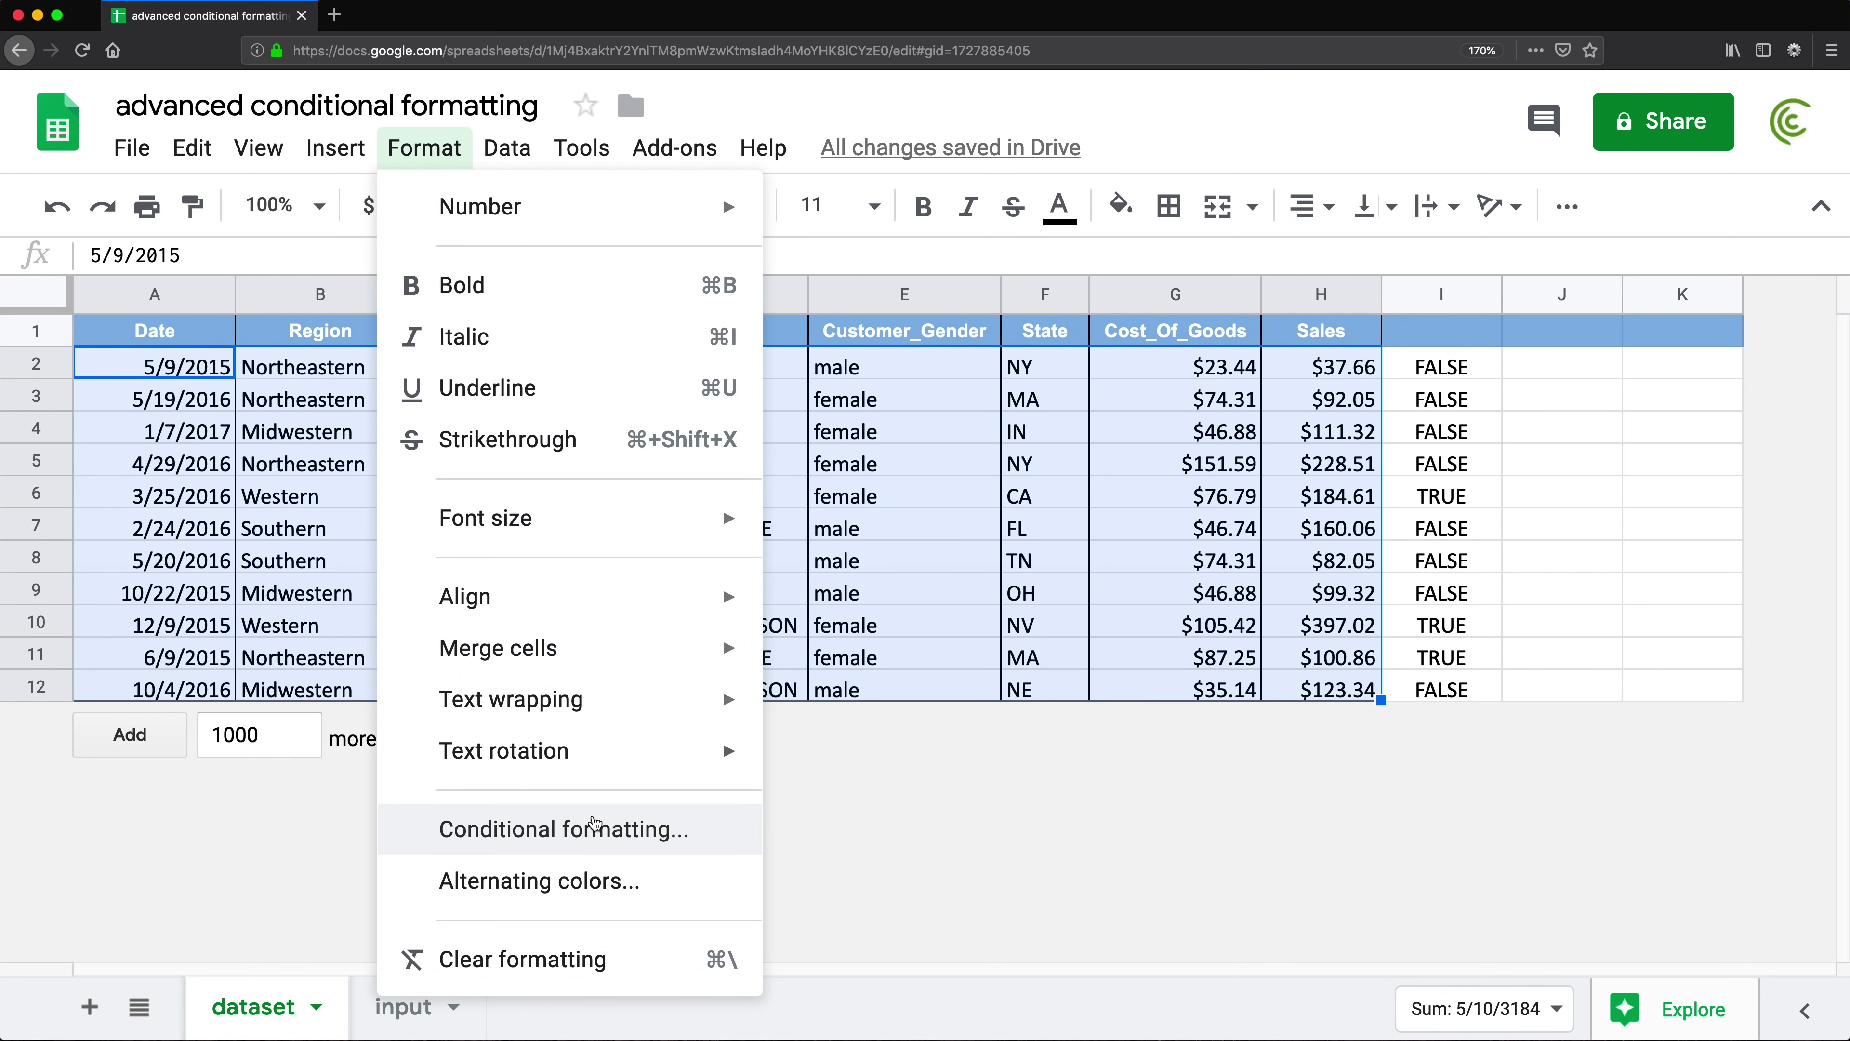
pyautogui.click(487, 713)
pyautogui.scroll(-1, 1618, 644)
pyautogui.click(1632, 570)
pyautogui.scroll(-5, 1632, 570)
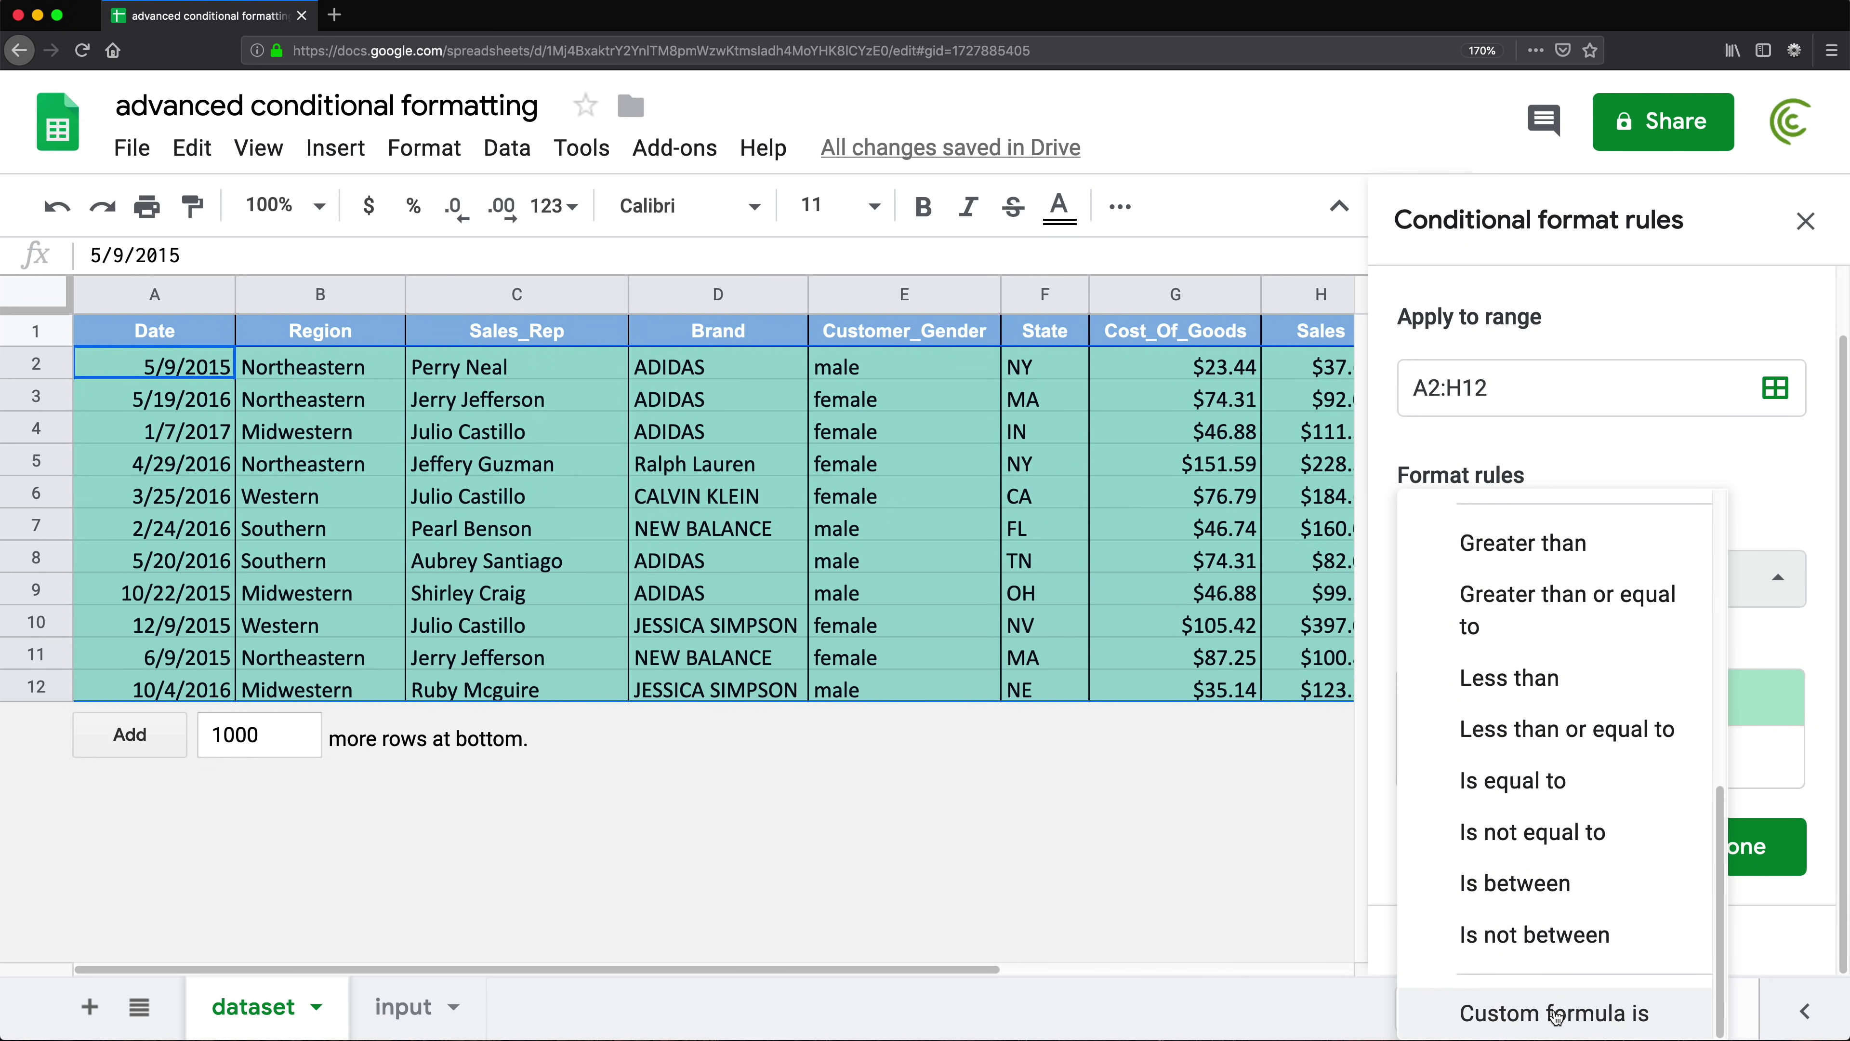
pyautogui.click(1557, 1017)
pyautogui.click(1523, 645)
pyautogui.press('super+v')
# - Set the rule's fill color to light blue, save the rule, and close the conditional formatting settings
pyautogui.click(1705, 844)
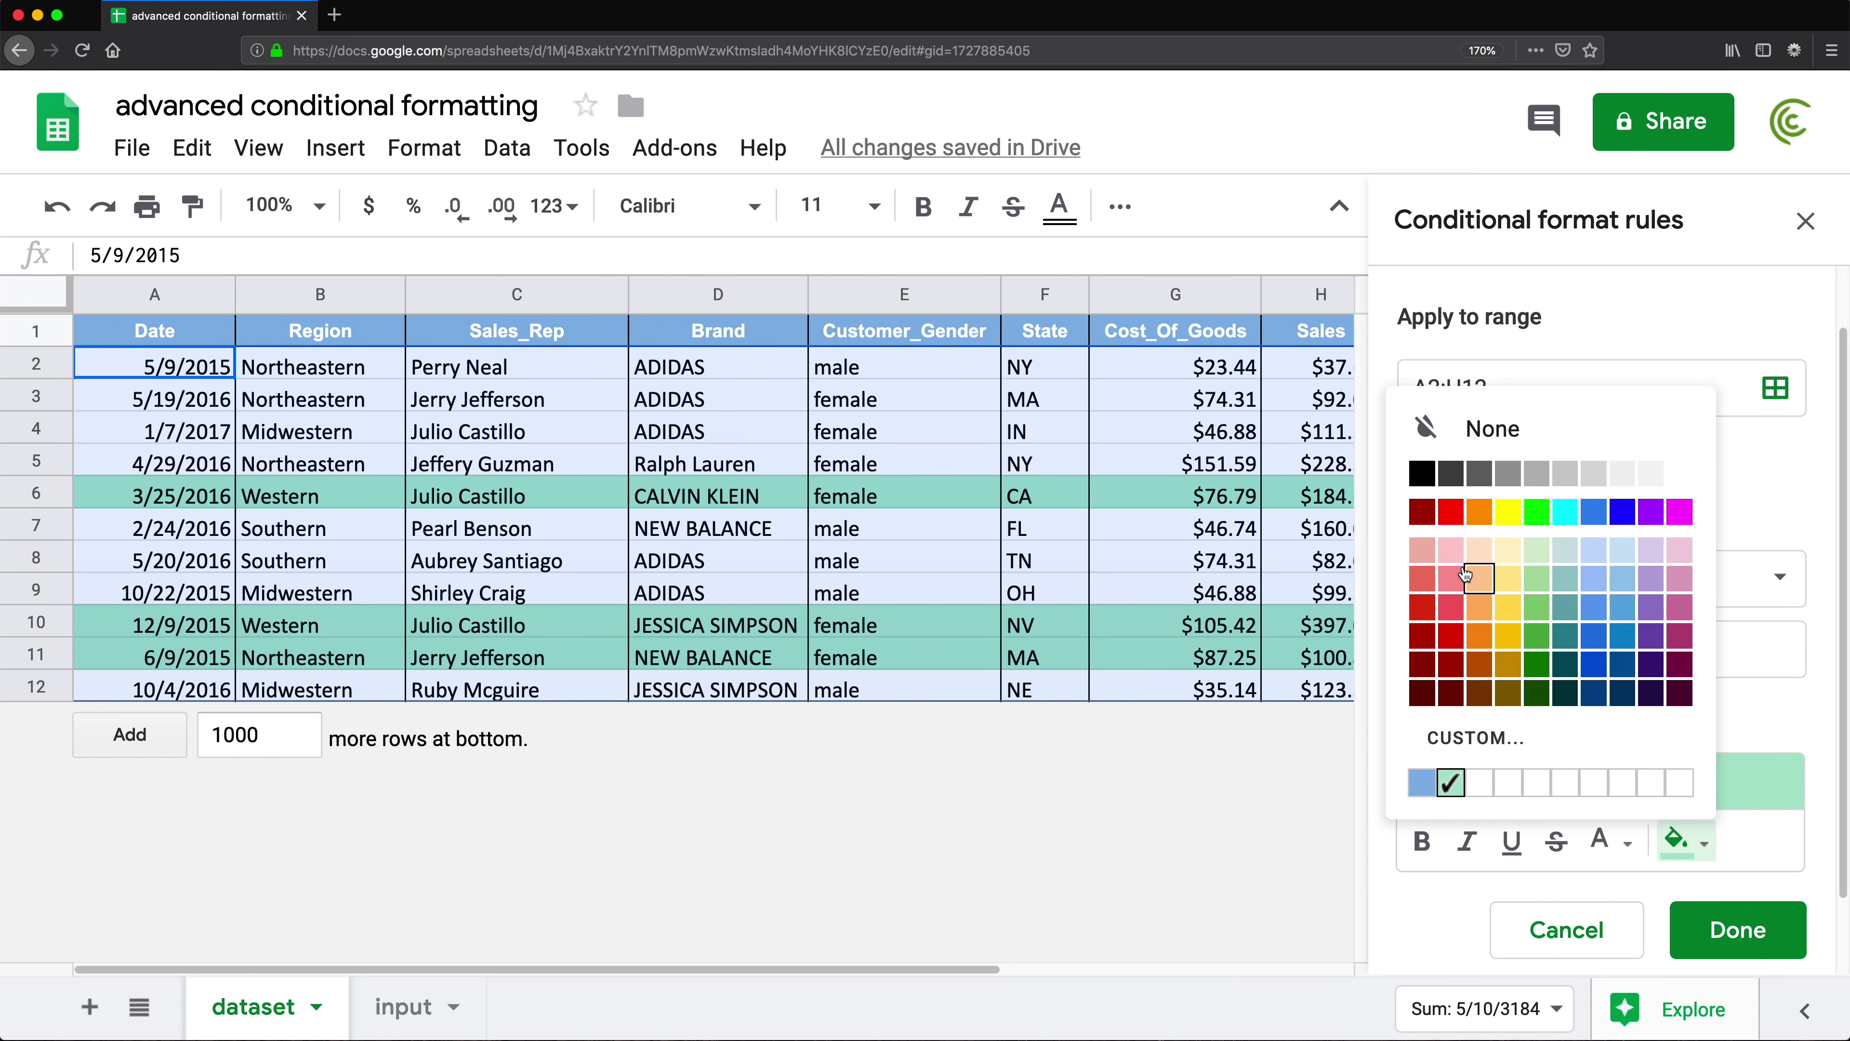
pyautogui.click(1594, 577)
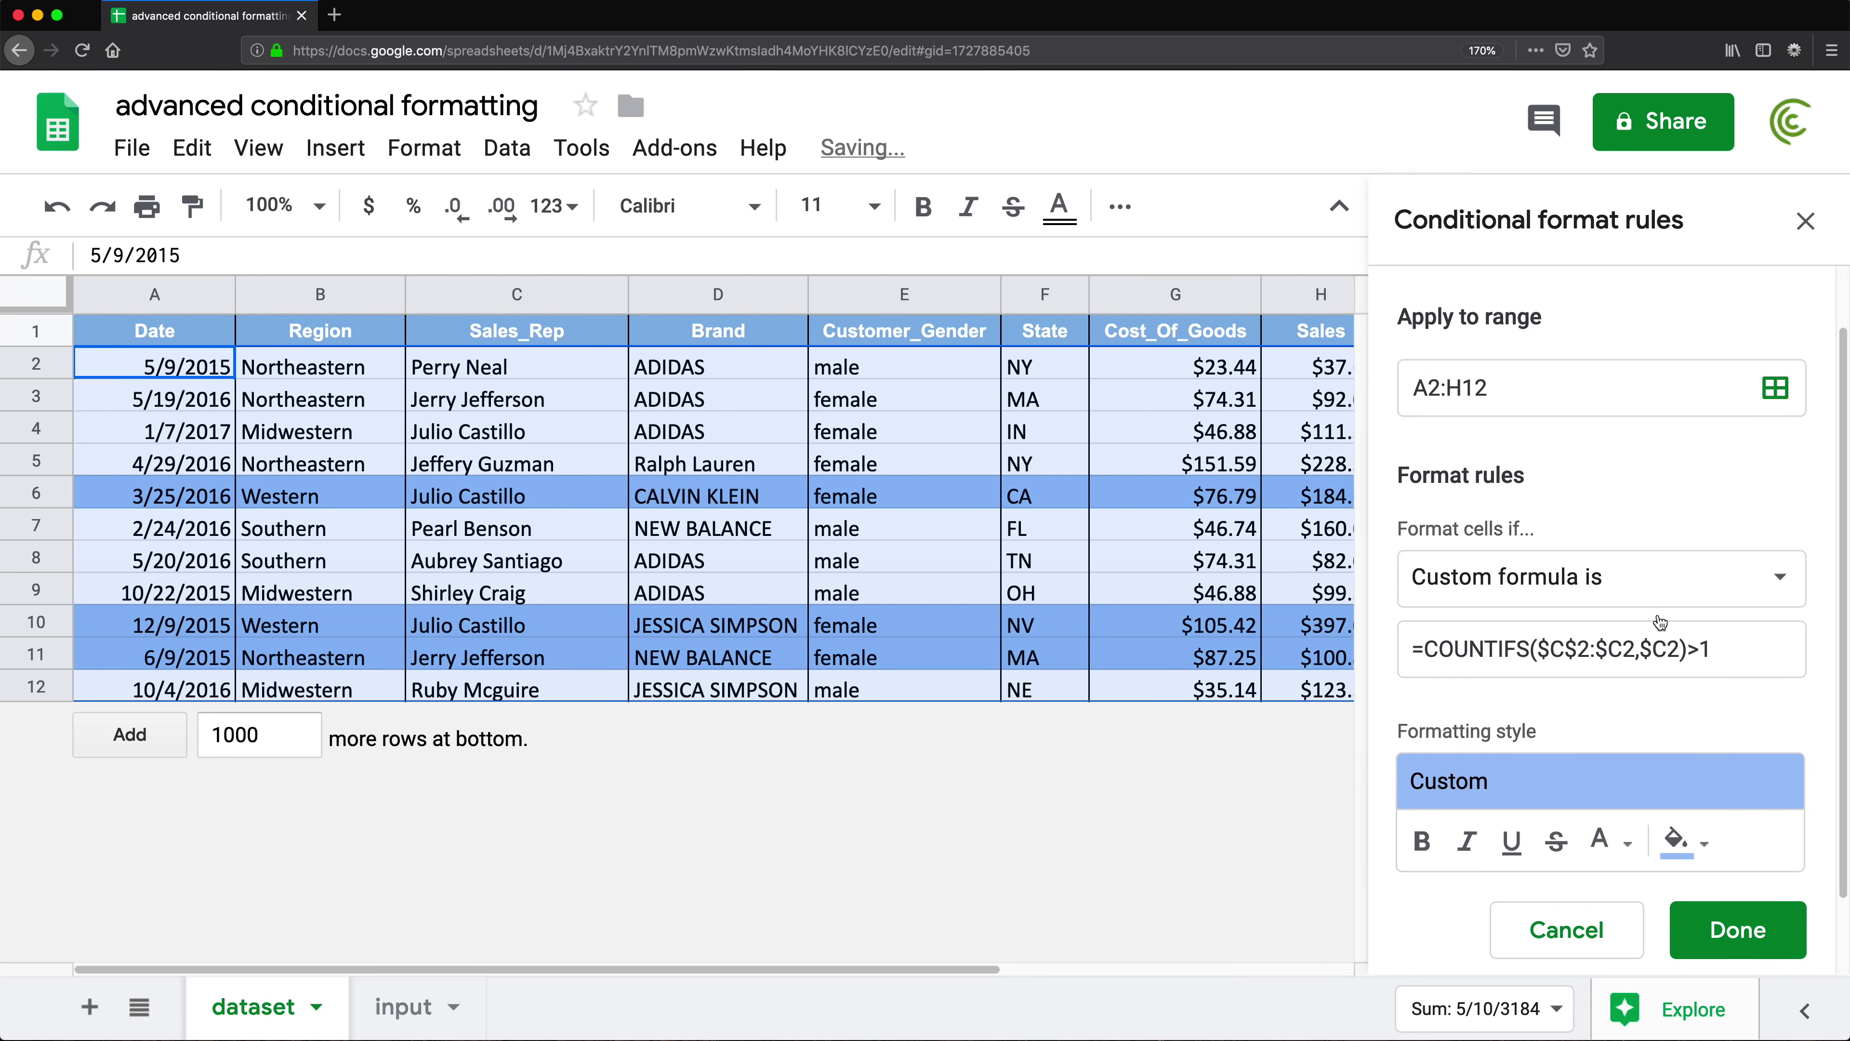
pyautogui.click(1738, 929)
pyautogui.click(1805, 220)
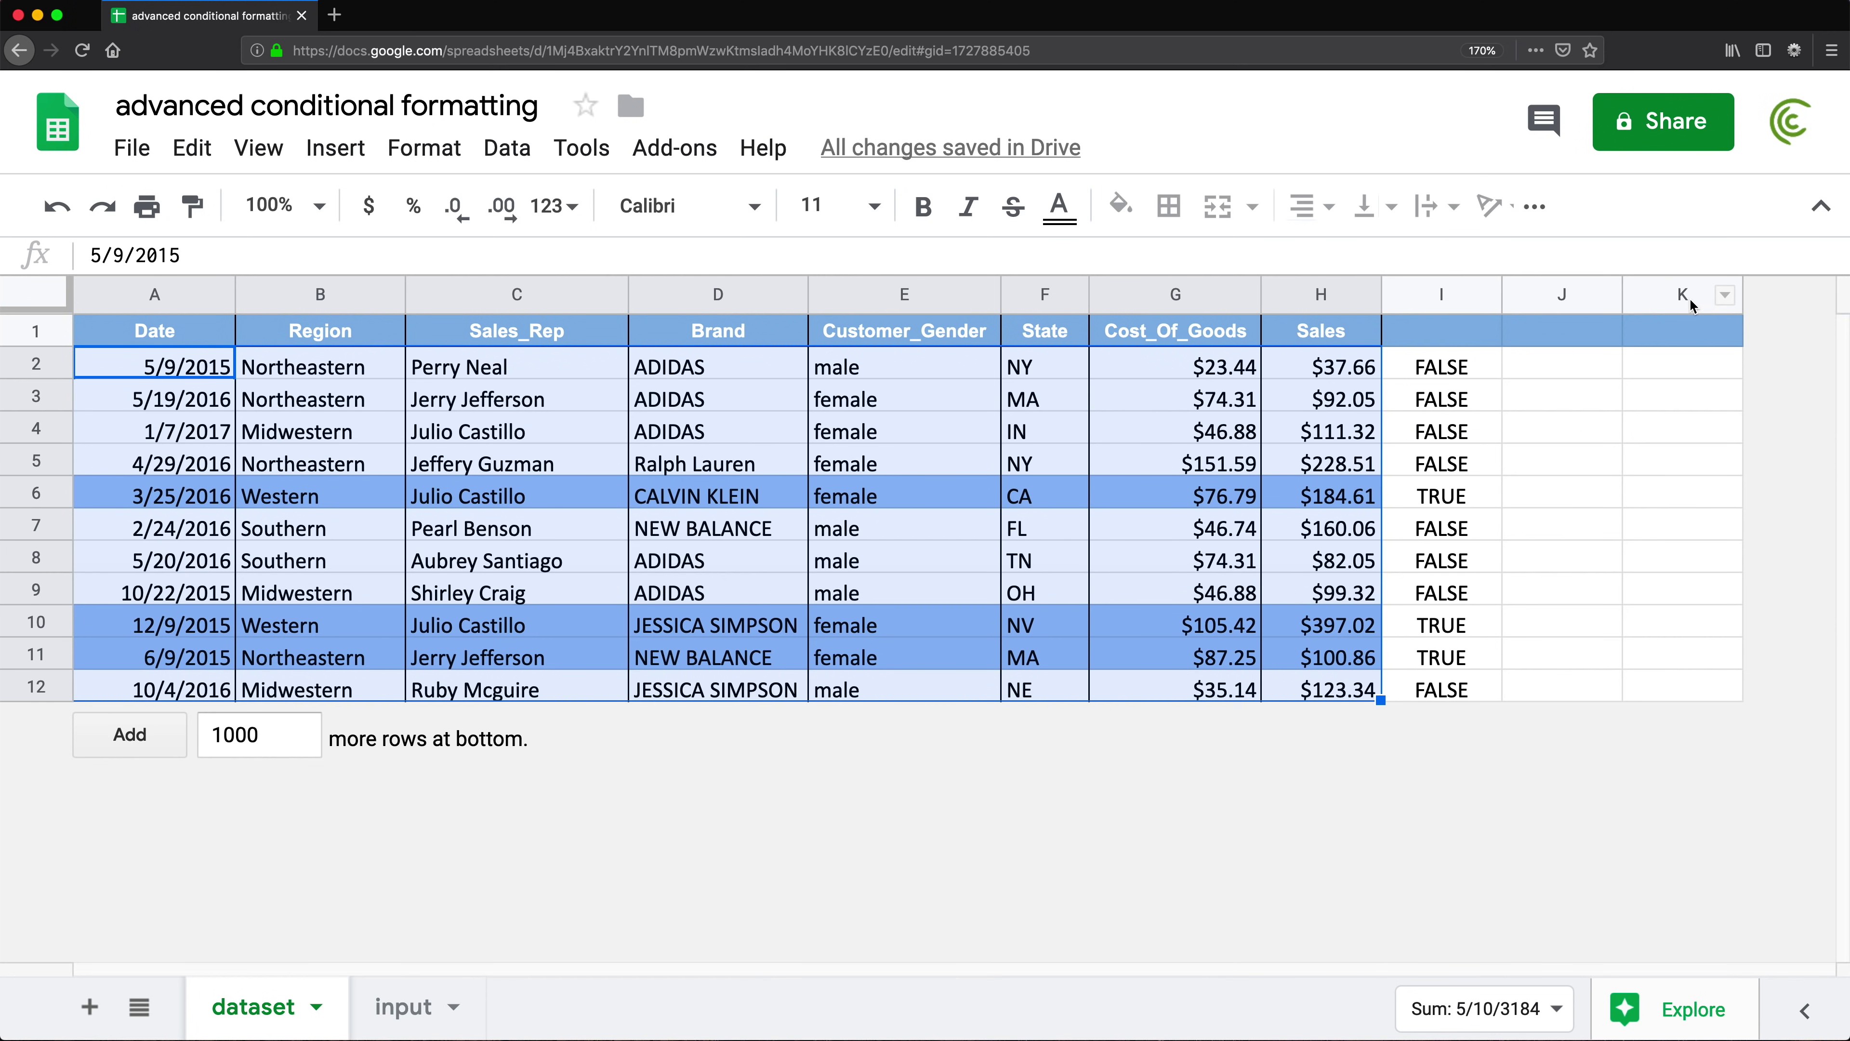
# - Clear the helper formulas from column I
pyautogui.click(1439, 294)
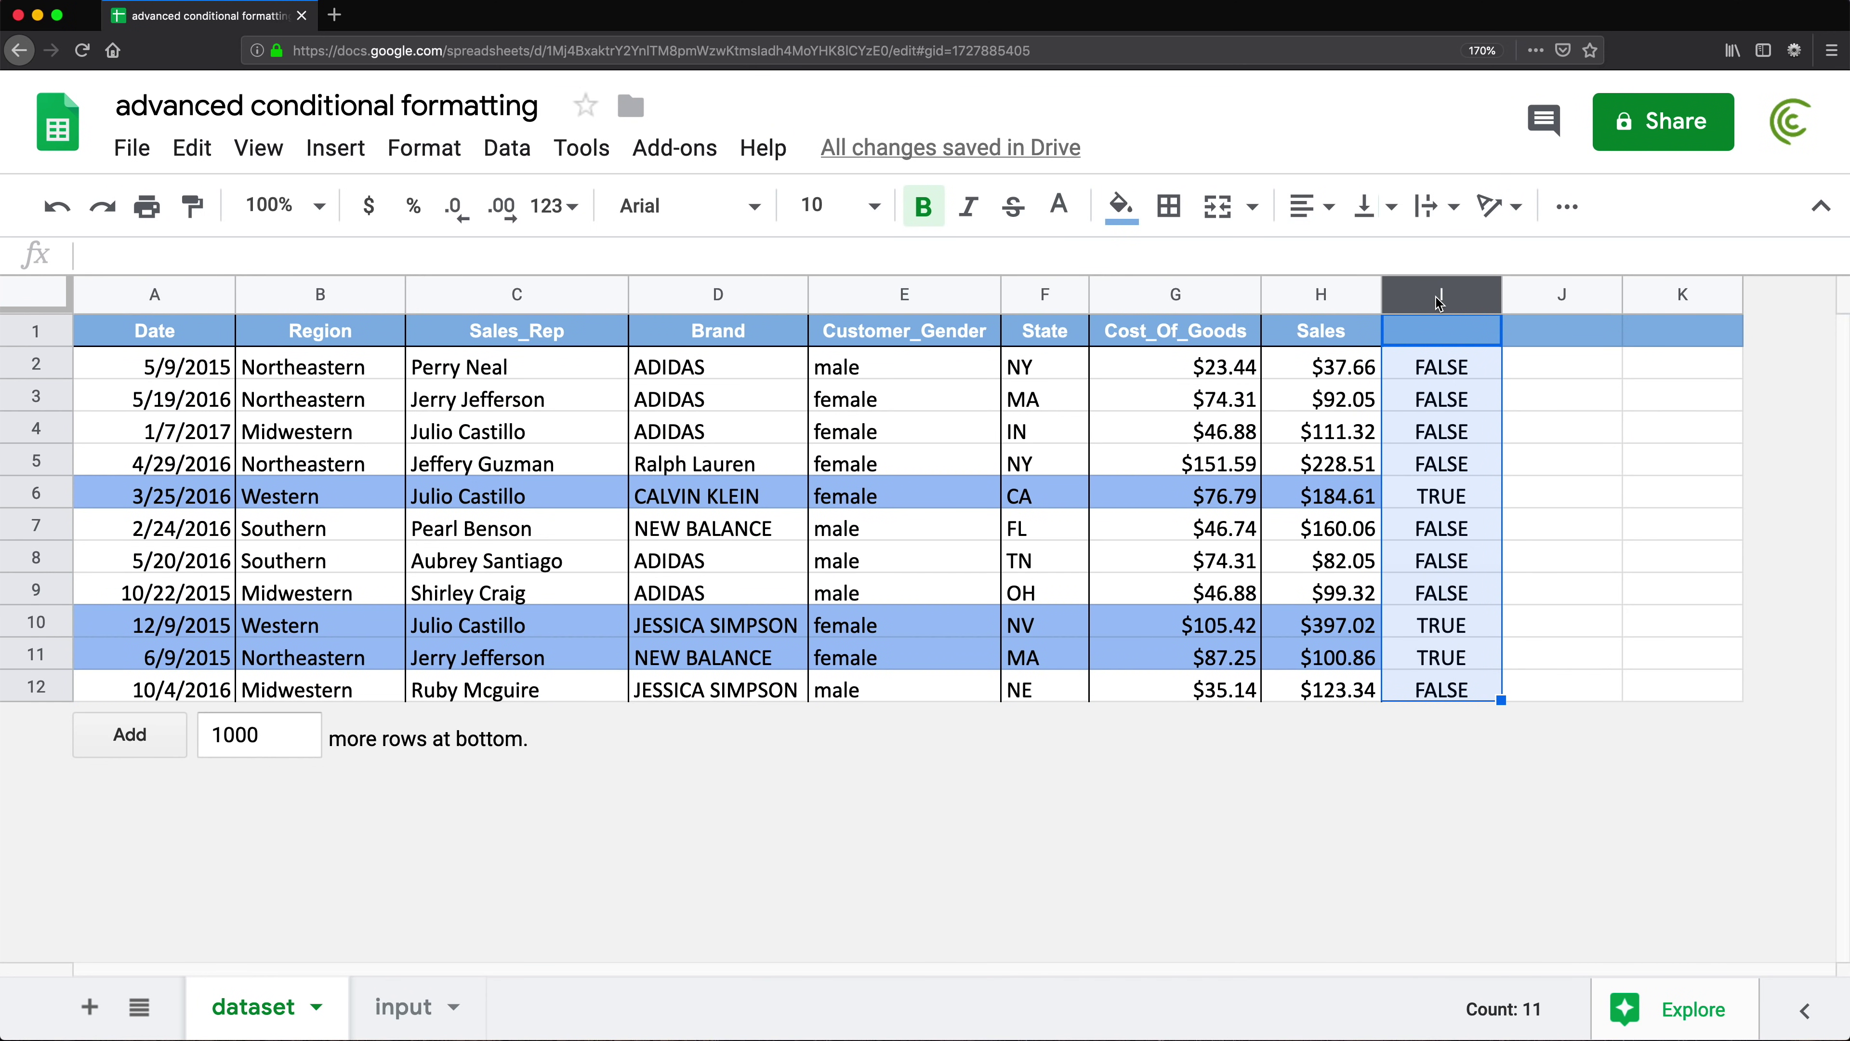
pyautogui.press('Delete')
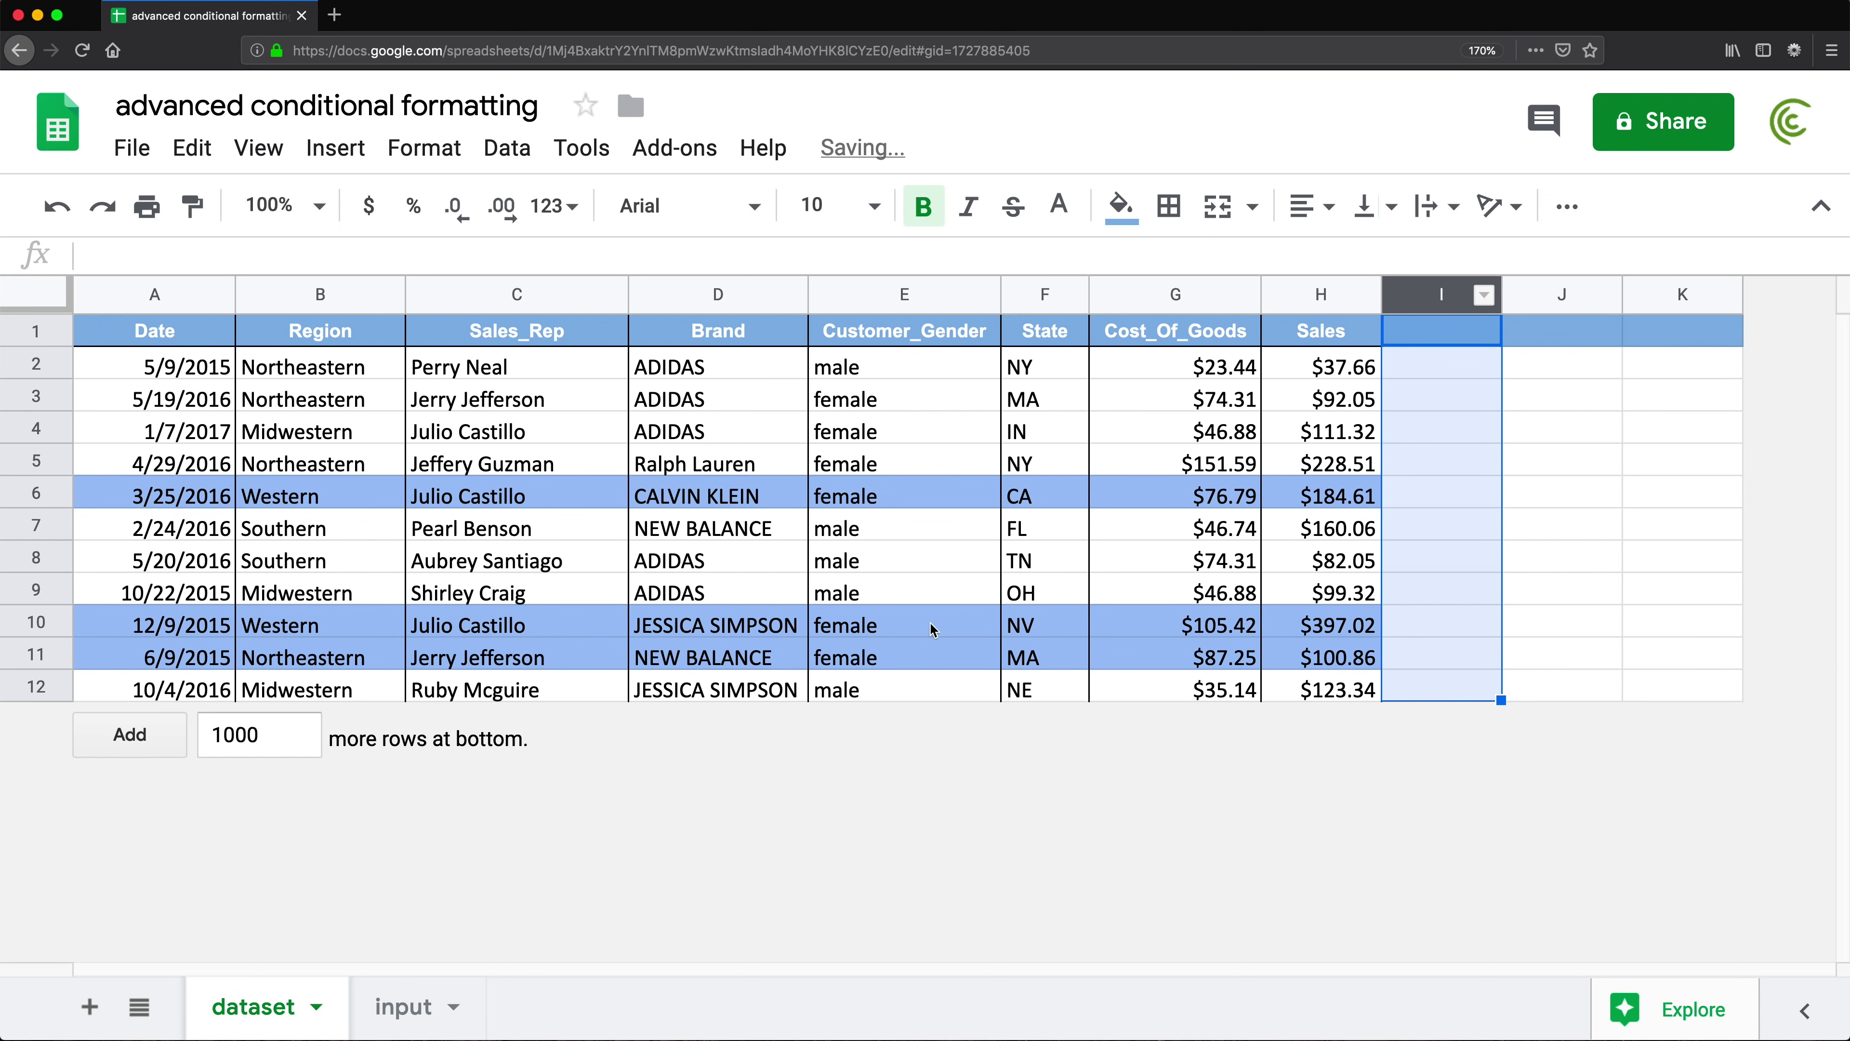
# - Compare the highlighted repeat entries in the Sales_Rep column with the first occurrences of the same reps
pyautogui.click(458, 433)
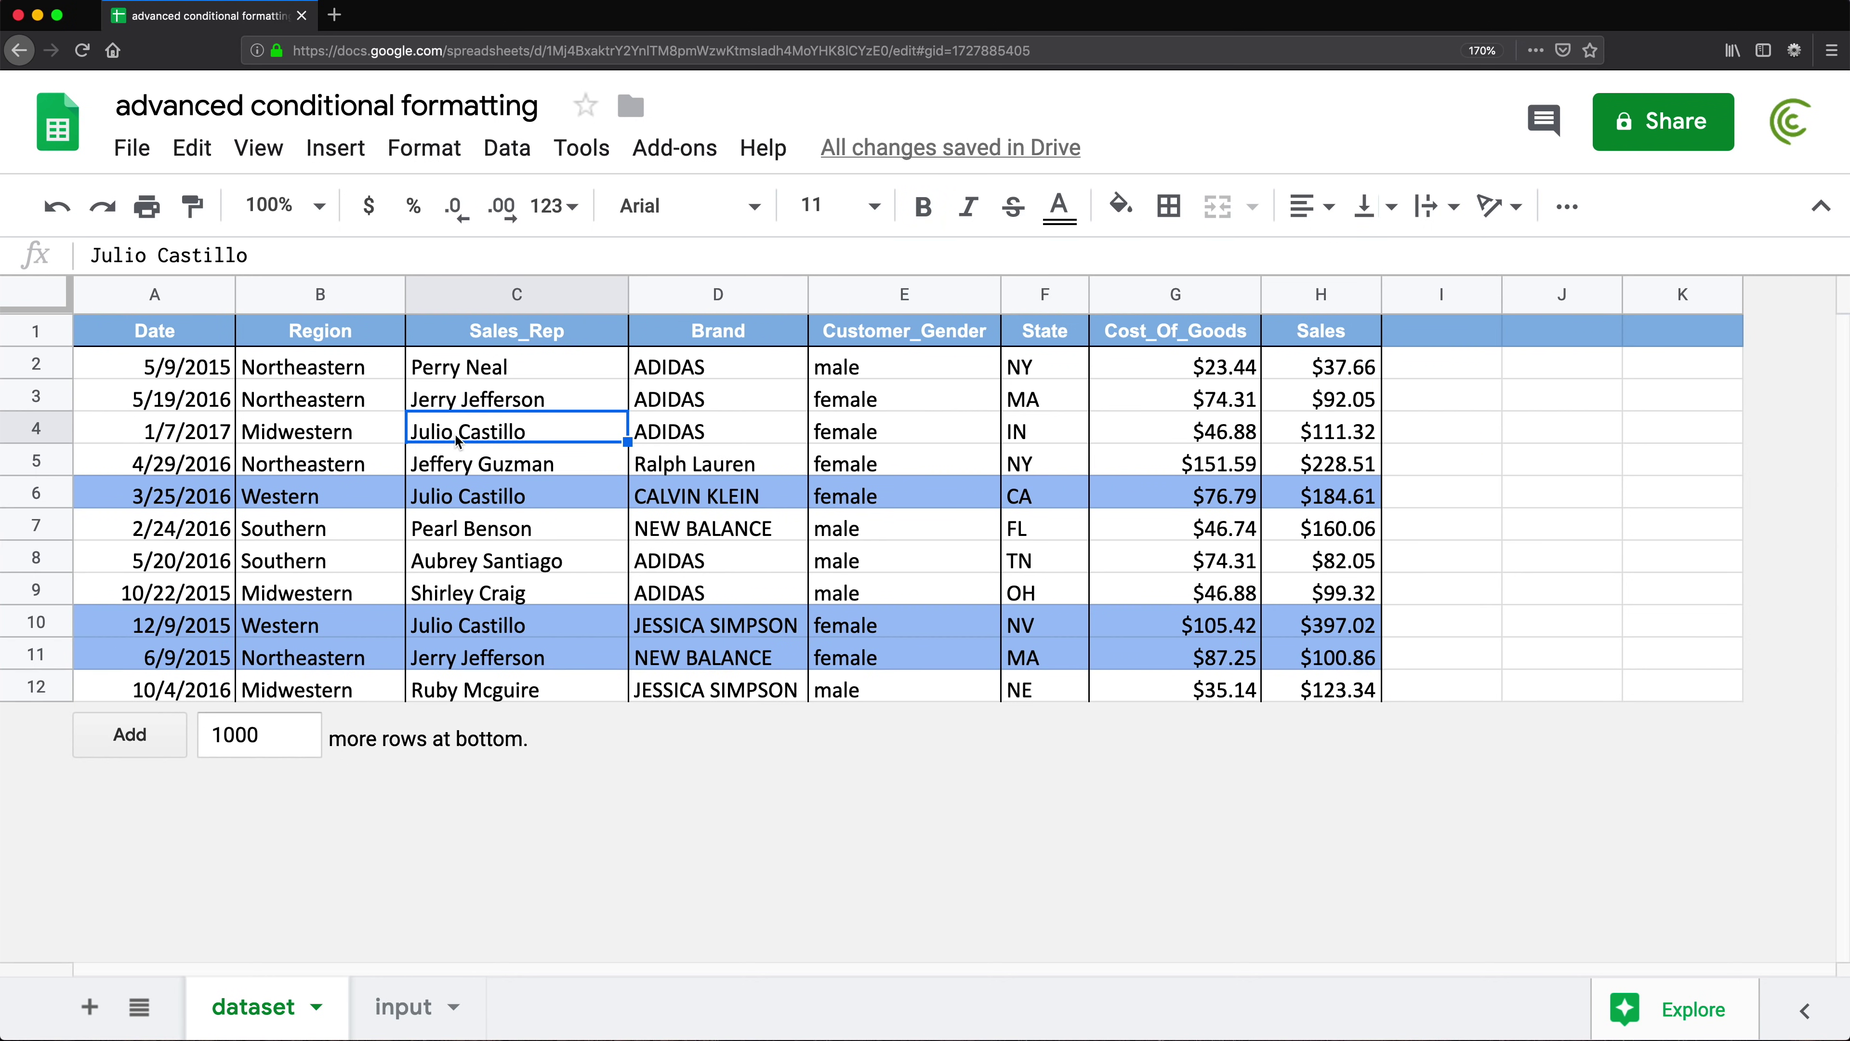
pyautogui.click(453, 497)
pyautogui.click(475, 634)
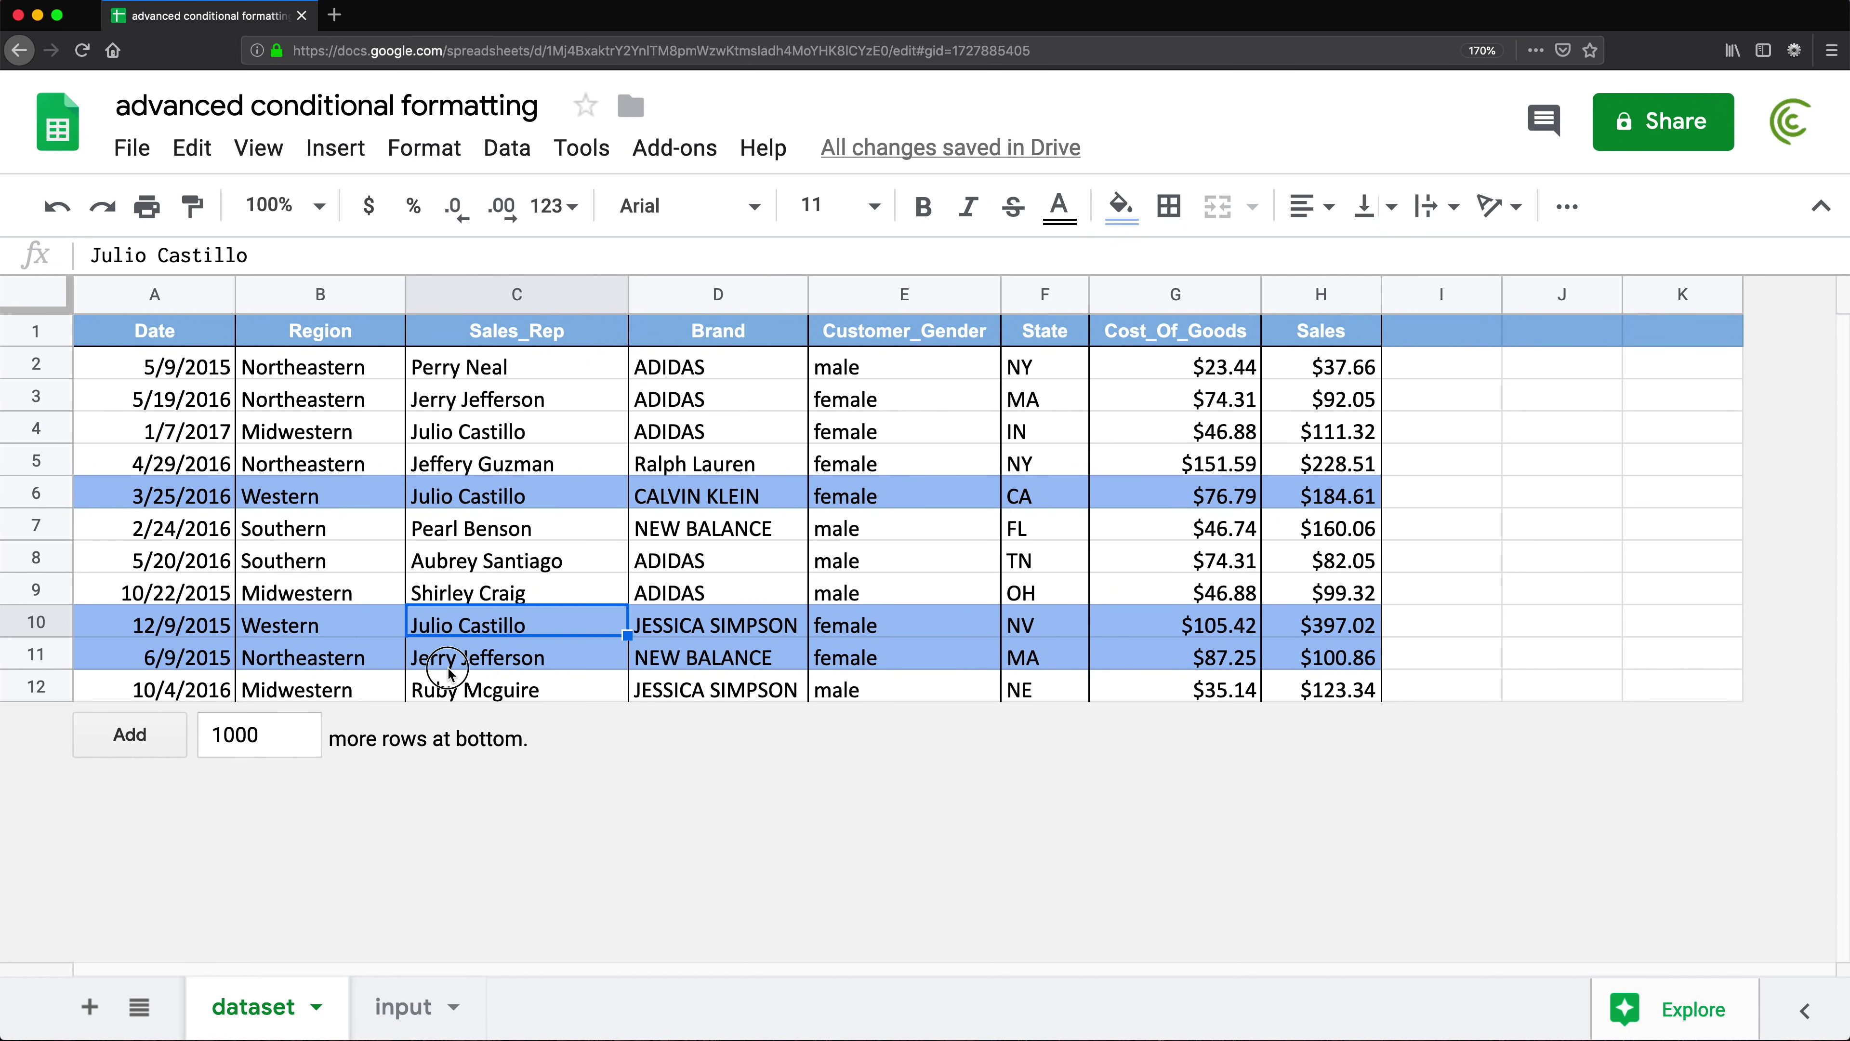
pyautogui.click(471, 662)
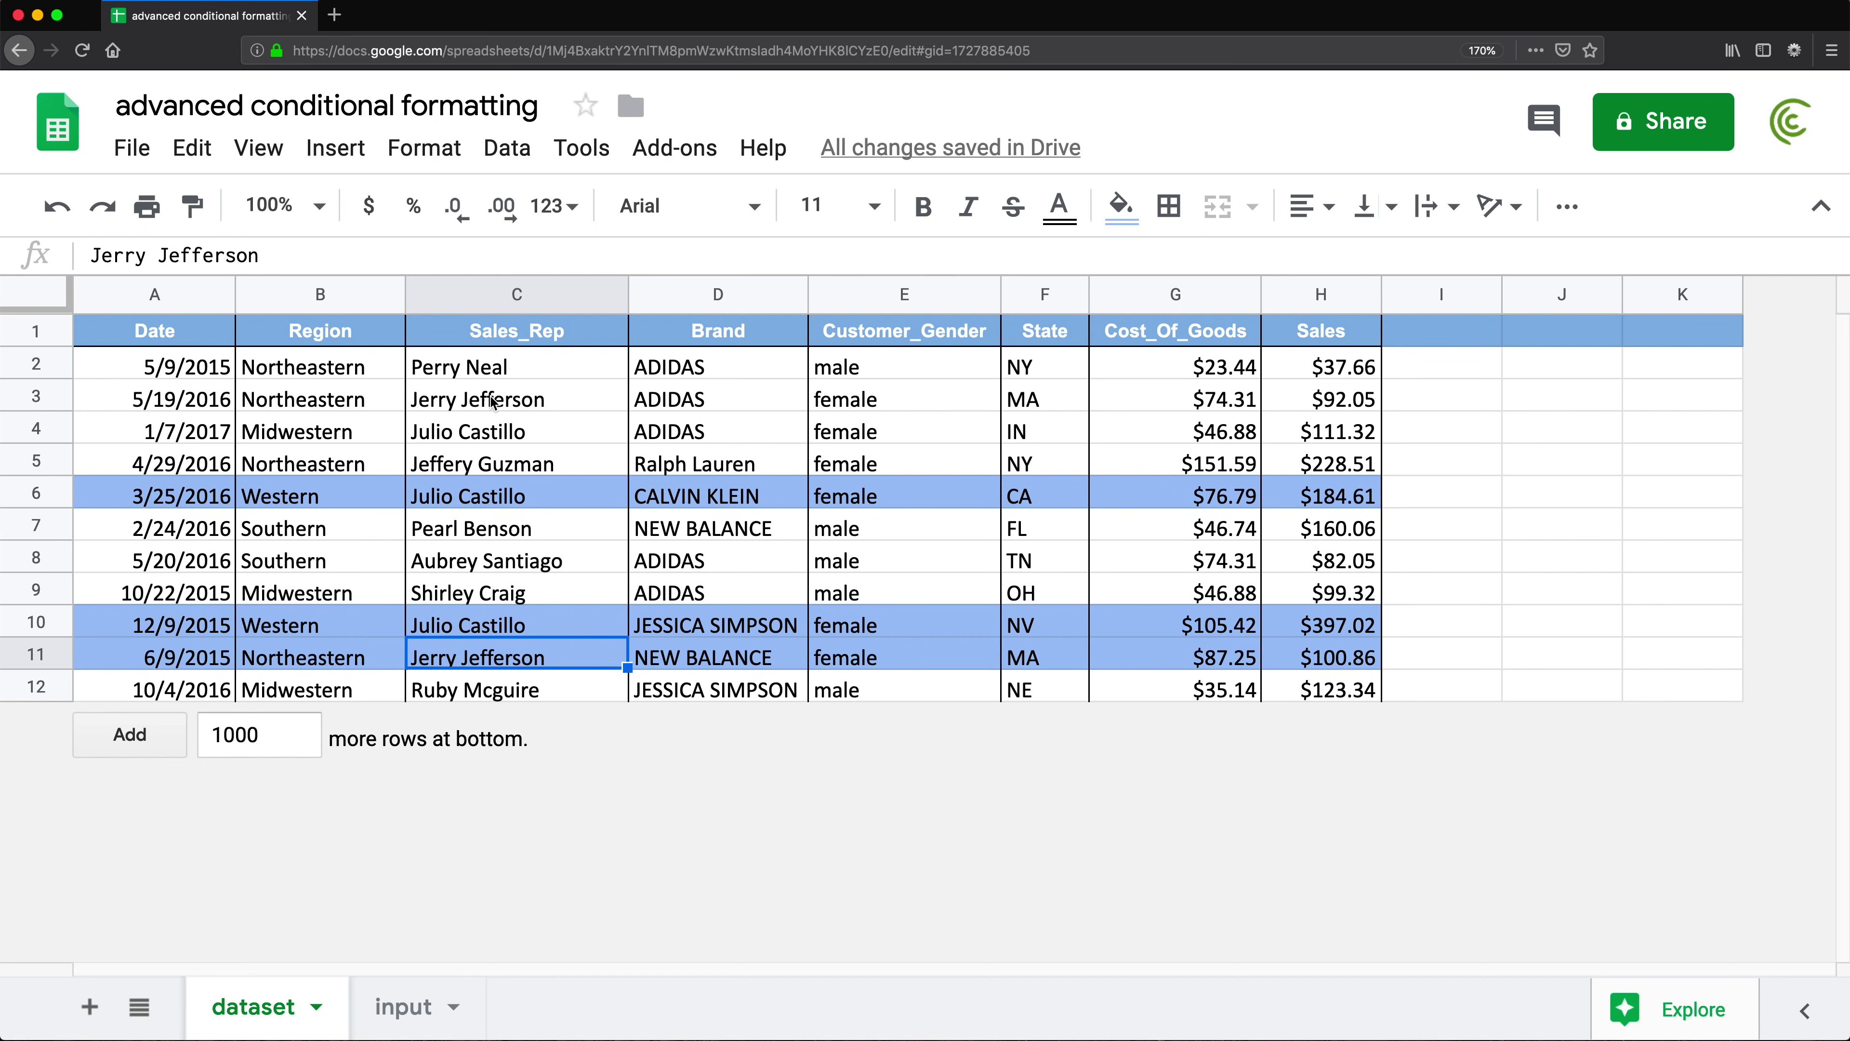
pyautogui.click(457, 405)
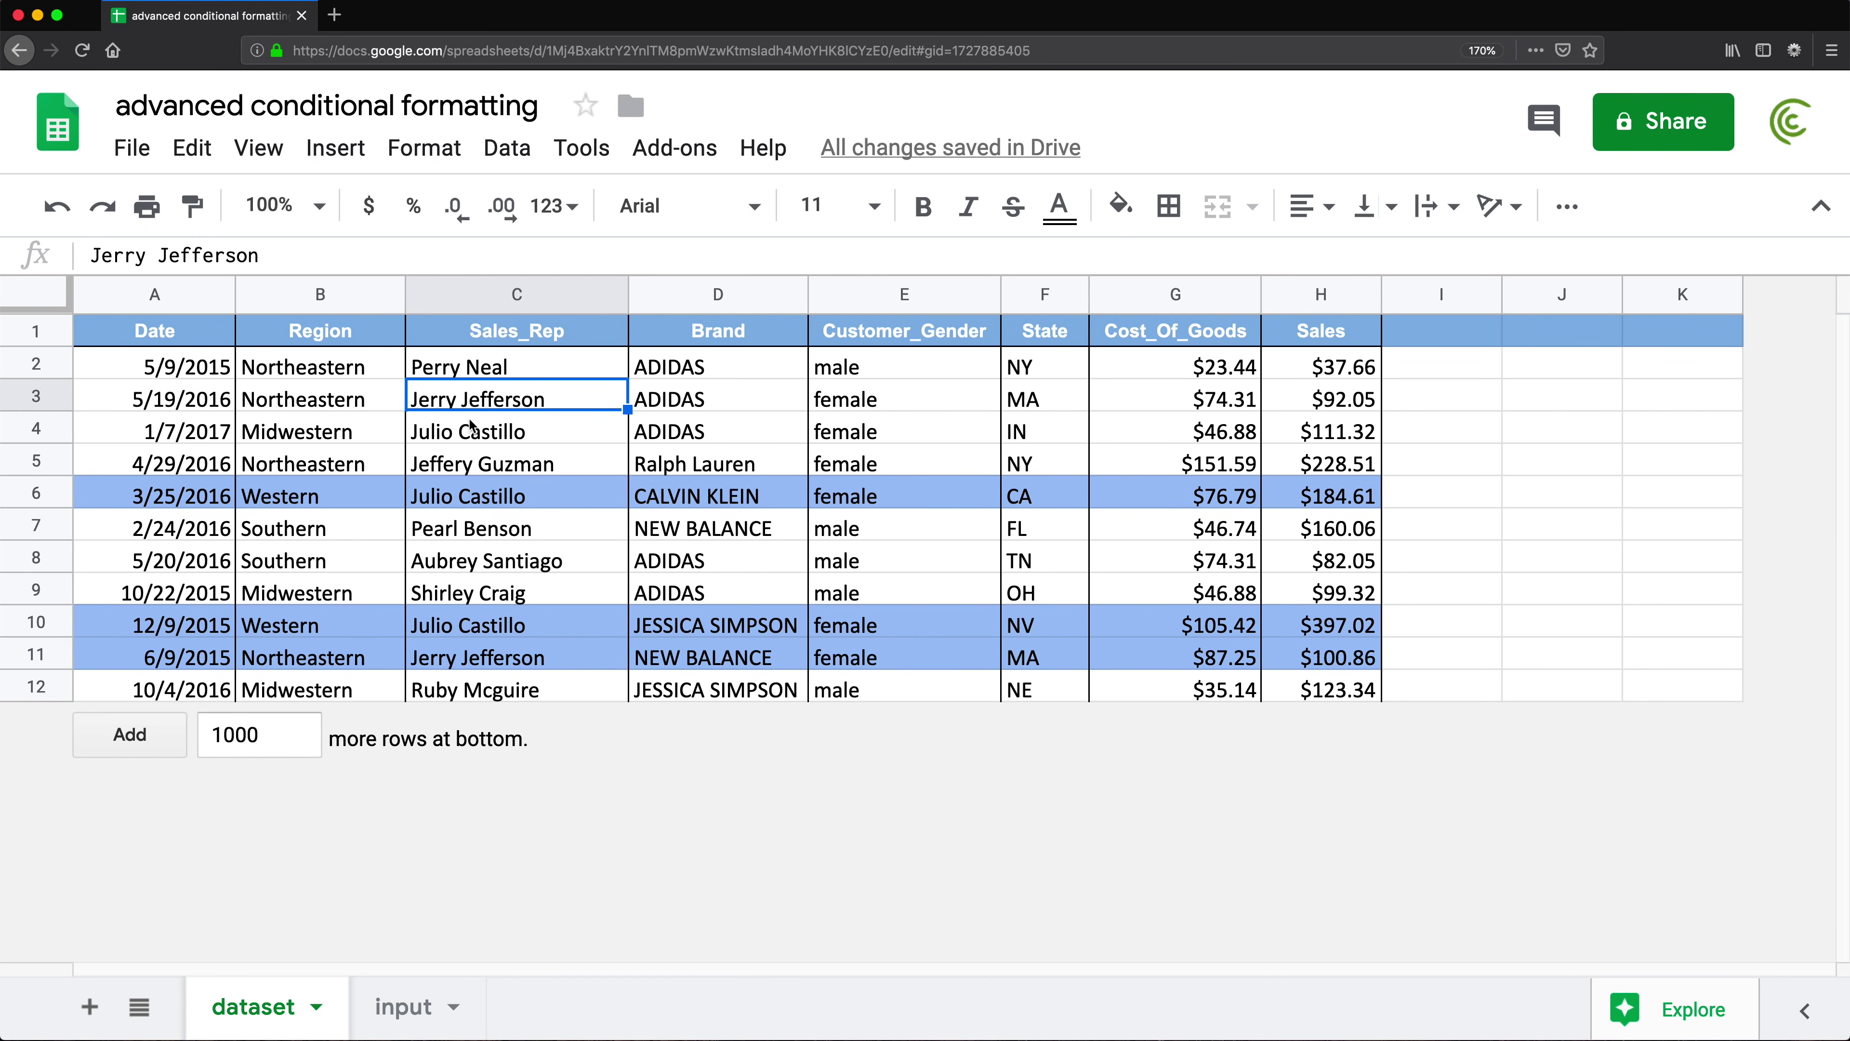
pyautogui.click(475, 661)
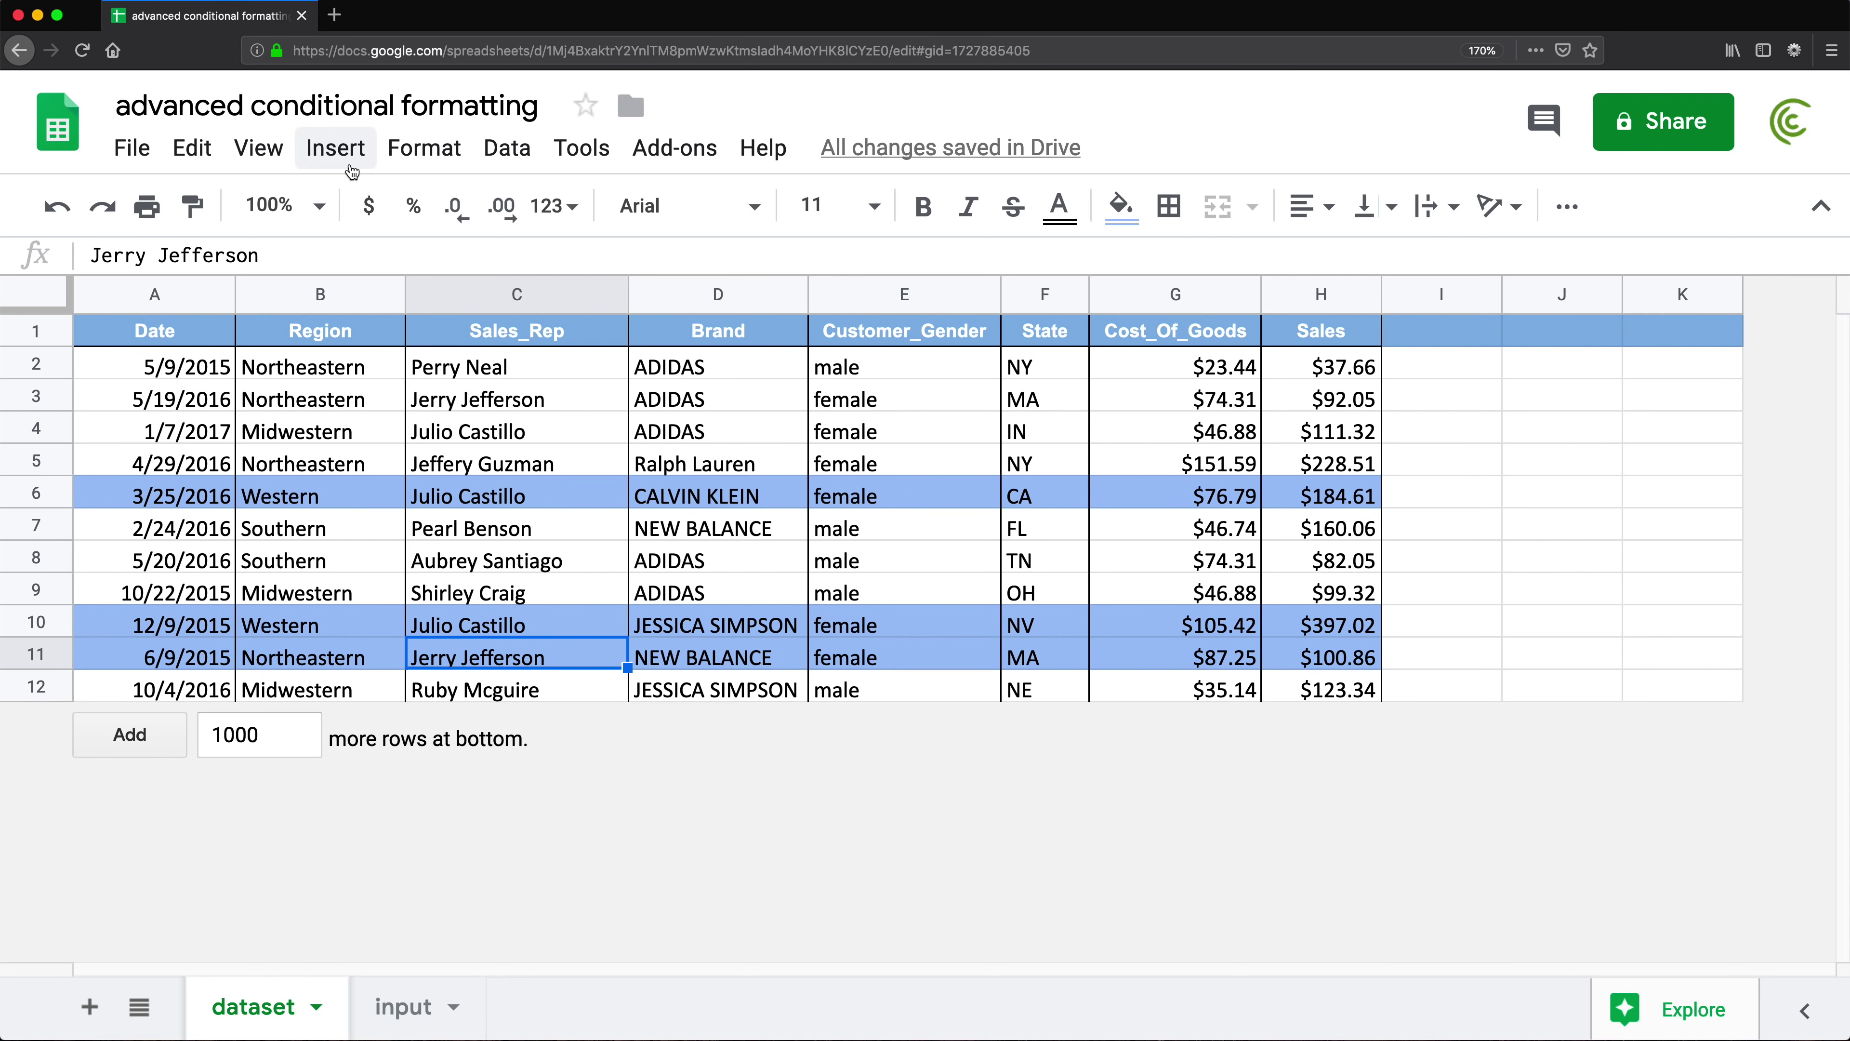
# - Select I2, view the input sheet, and return to the dataset sheet
pyautogui.click(1418, 366)
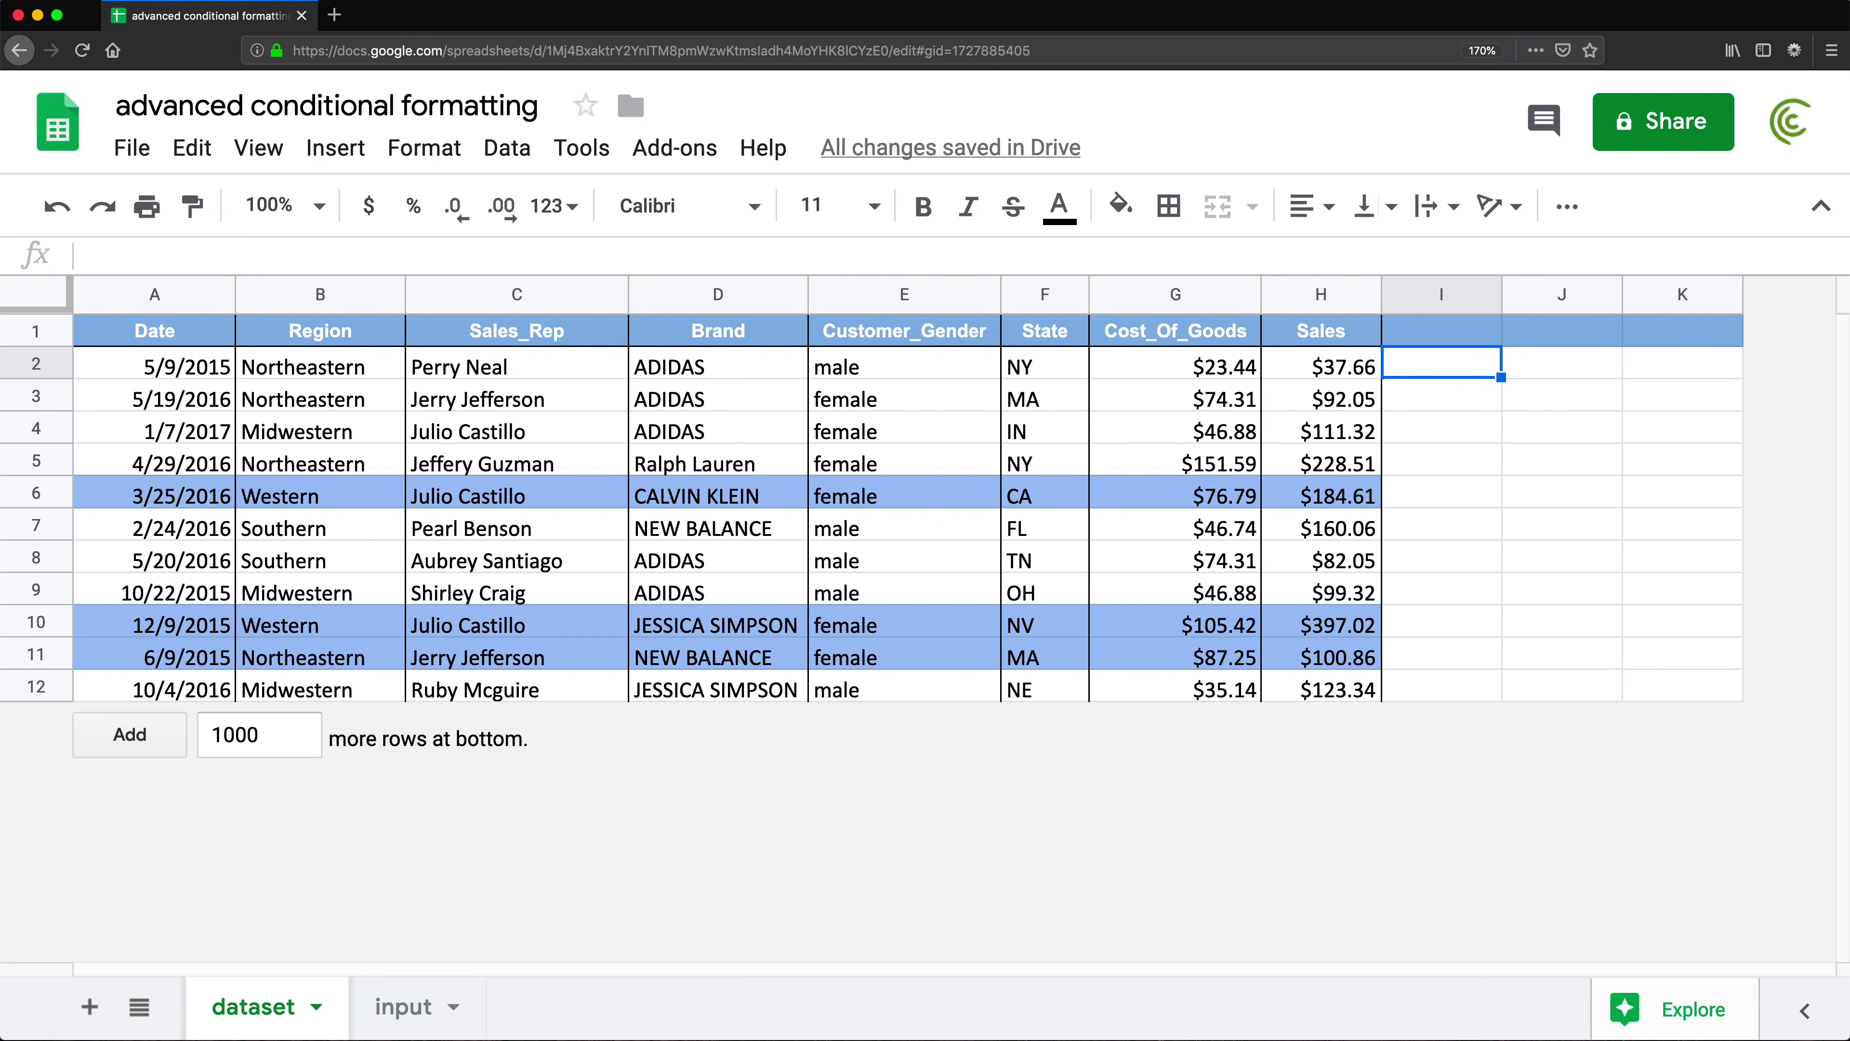
pyautogui.click(390, 1019)
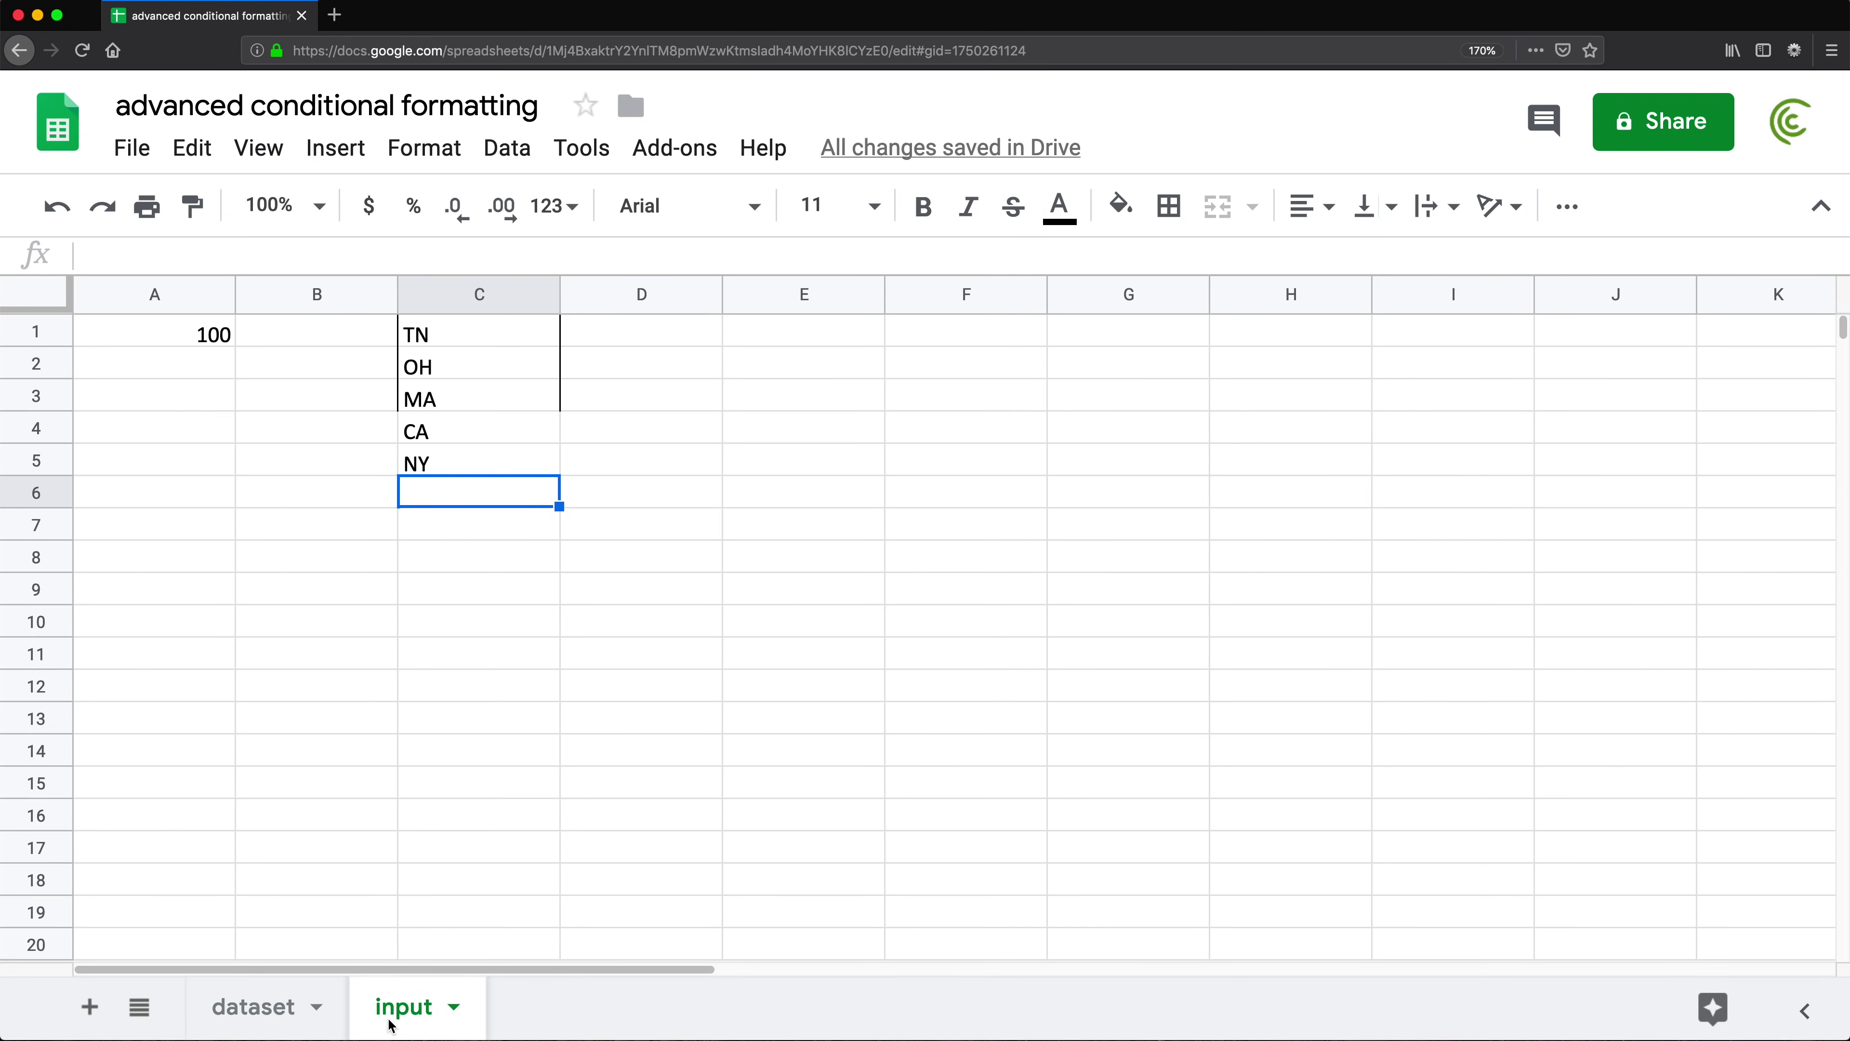
pyautogui.click(255, 1019)
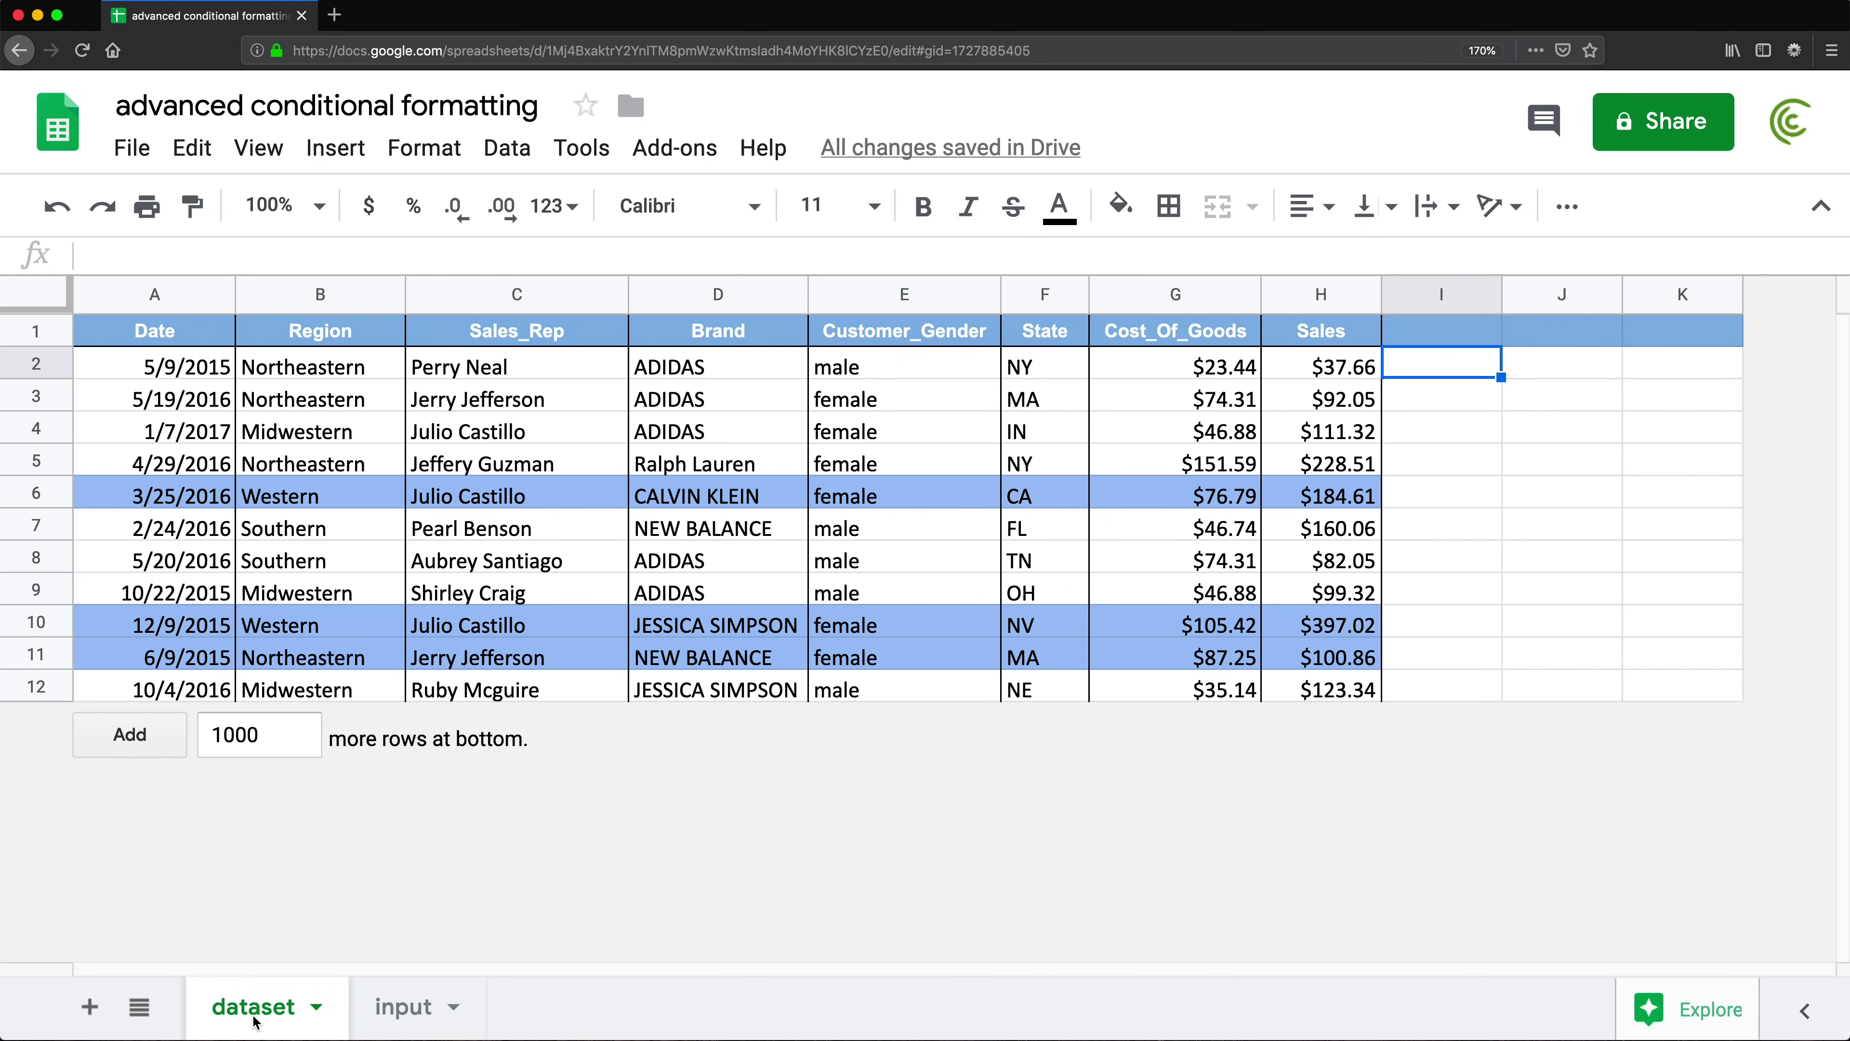